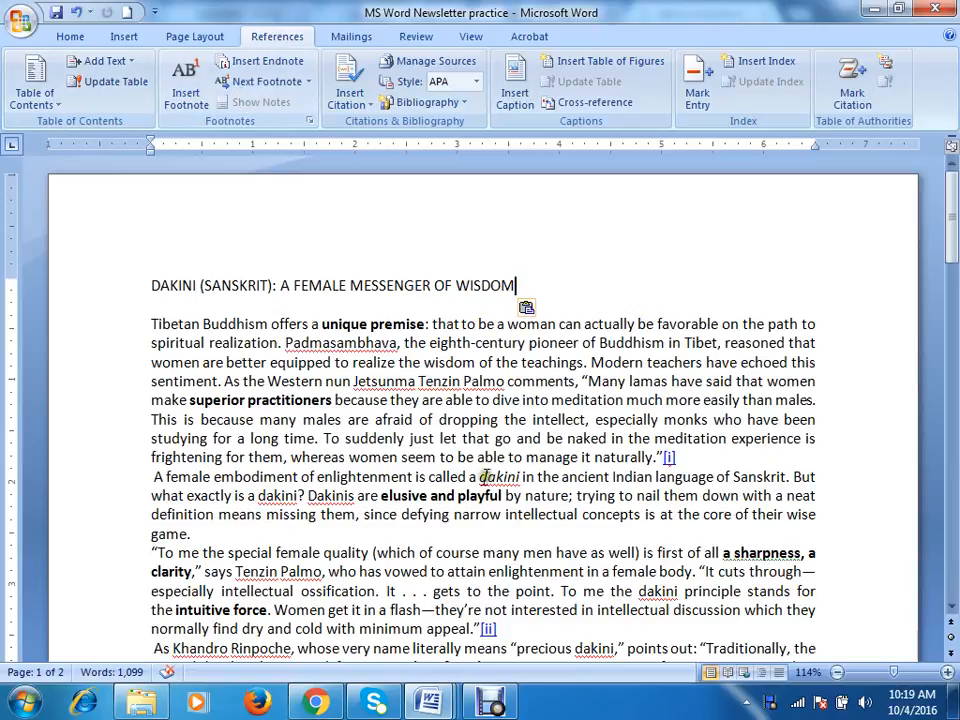
{"action": "left_click", "coordinate": [597, 265]}
{"action": "scroll", "coordinate": [555, 287], "scroll_direction": "down", "scroll_amount": 5}
{"action": "scroll", "coordinate": [553, 287], "scroll_direction": "up", "scroll_amount": 4}
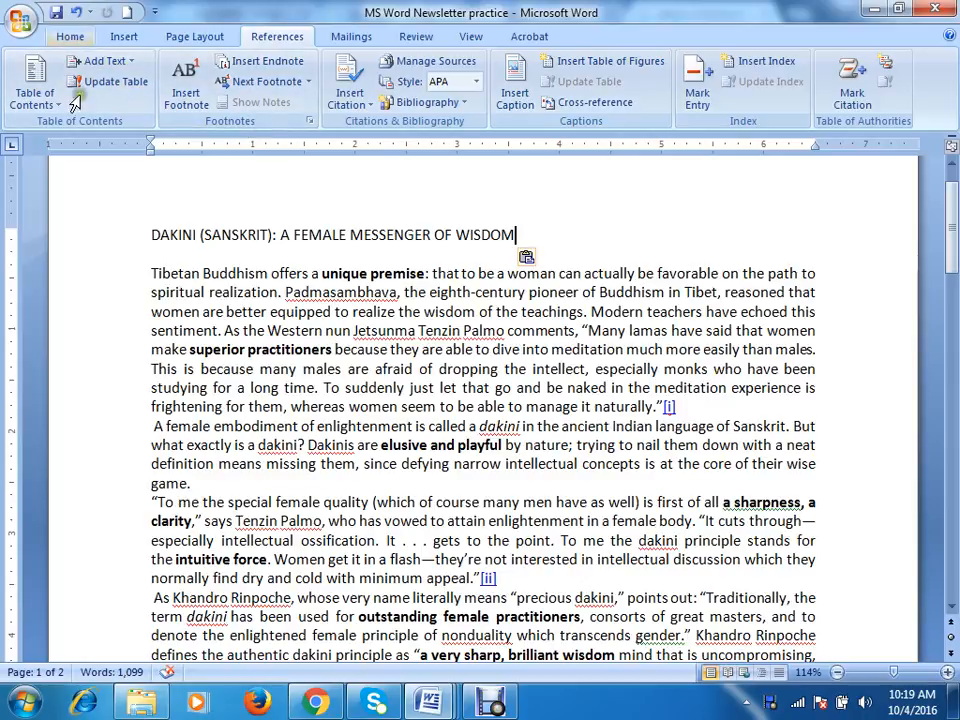
{"action": "scroll", "coordinate": [315, 176], "scroll_direction": "down", "scroll_amount": 7}
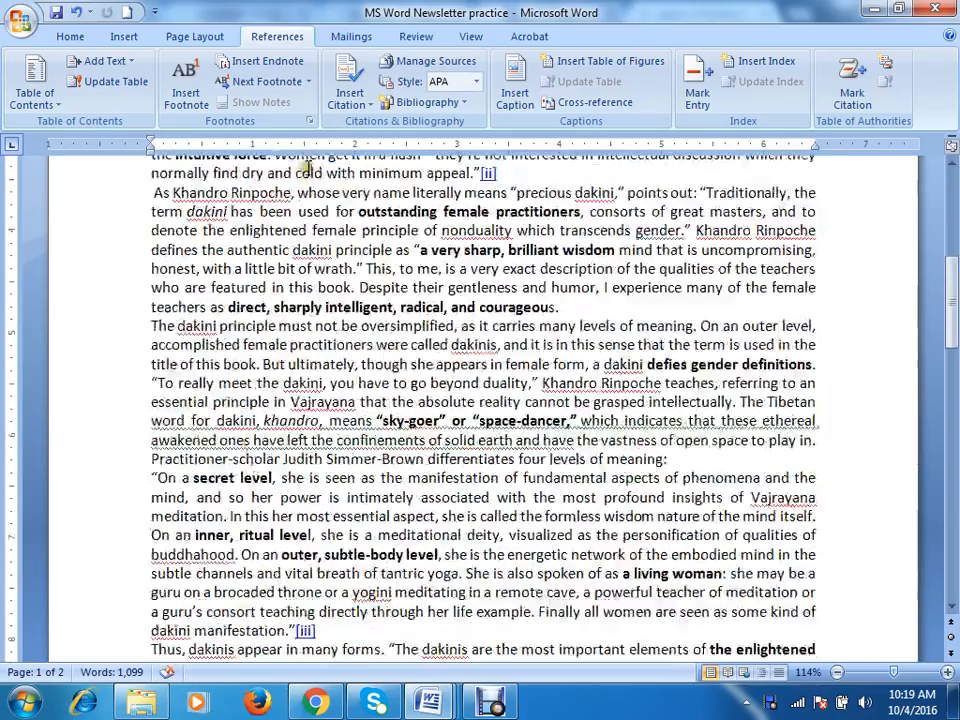
{"action": "scroll", "coordinate": [306, 158], "scroll_direction": "up", "scroll_amount": 8}
Step: Try to open the recent document wd07_Report_lesson22
{"action": "left_click", "coordinate": [20, 18]}
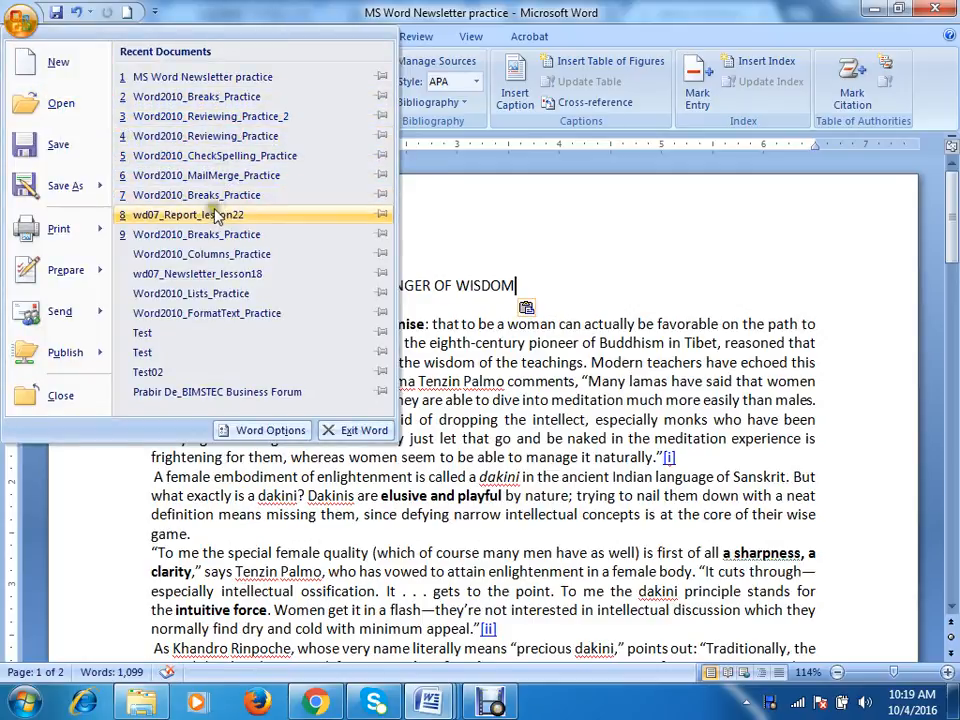
{"action": "left_click", "coordinate": [210, 213]}
{"action": "left_click", "coordinate": [482, 397]}
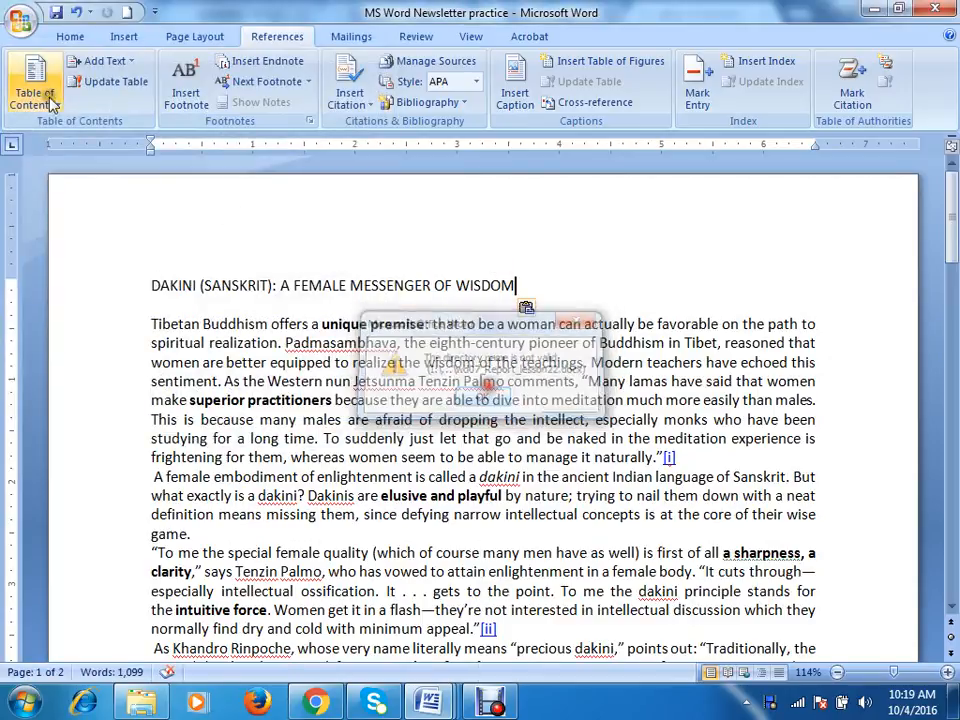
Step: Open the document Word2010_Breaks_Practice from the MS Word Tutorials folder
{"action": "left_click", "coordinate": [20, 18]}
{"action": "left_click", "coordinate": [62, 104]}
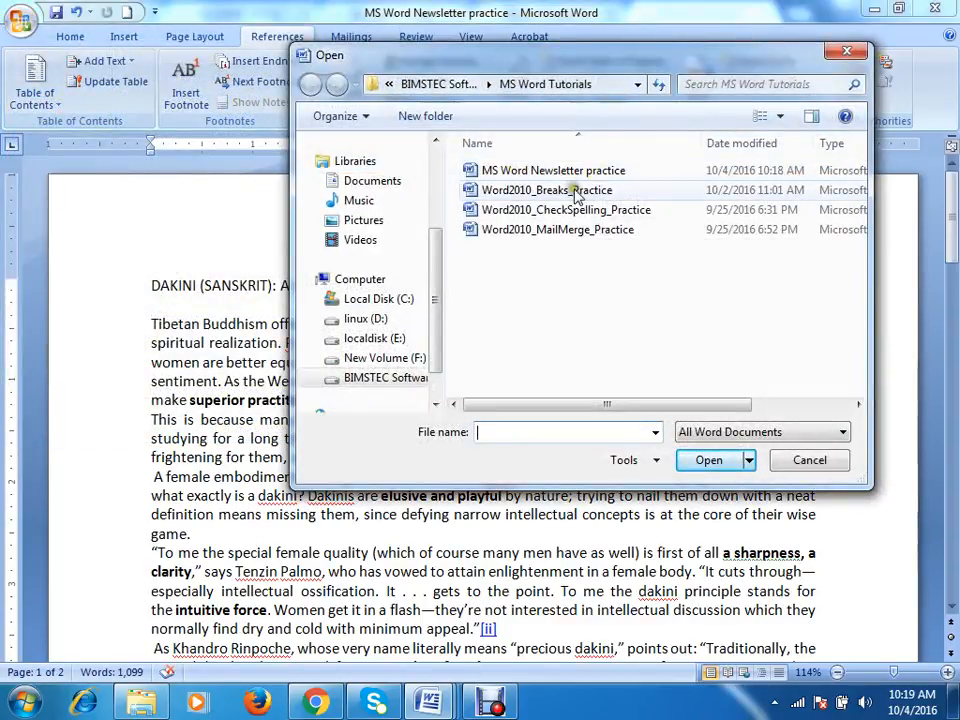
{"action": "left_click", "coordinate": [480, 190]}
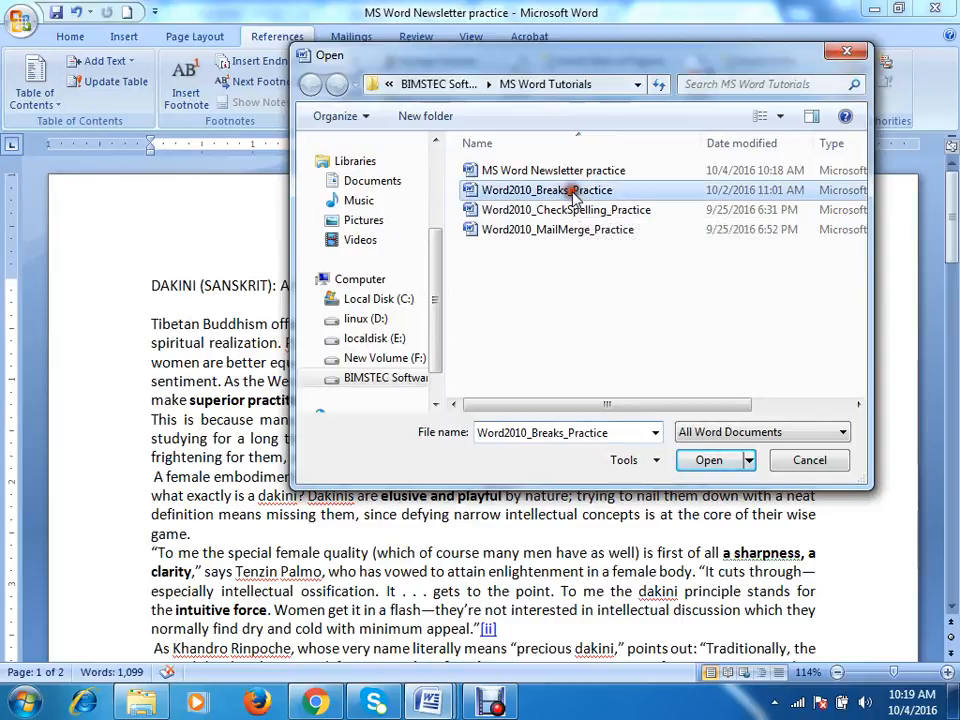
{"action": "left_click", "coordinate": [700, 460]}
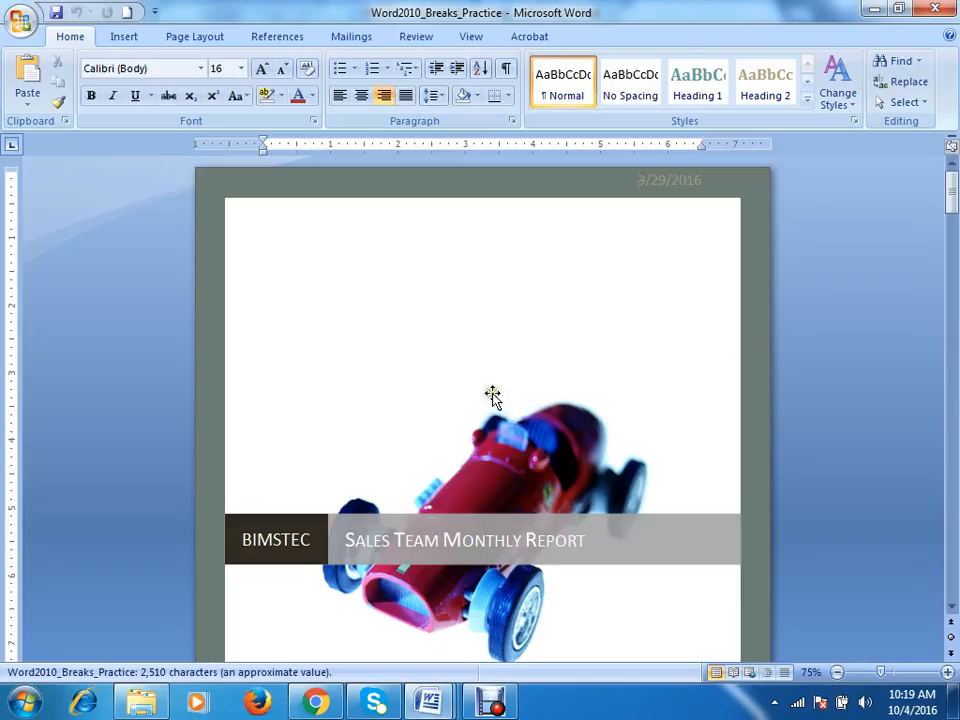
Step: Insert a footnote after the sentence ending "national chain." in the Clients Overview paragraph
{"action": "scroll", "coordinate": [493, 392], "scroll_direction": "down", "scroll_amount": 10}
{"action": "scroll", "coordinate": [480, 215], "scroll_direction": "down", "scroll_amount": 15}
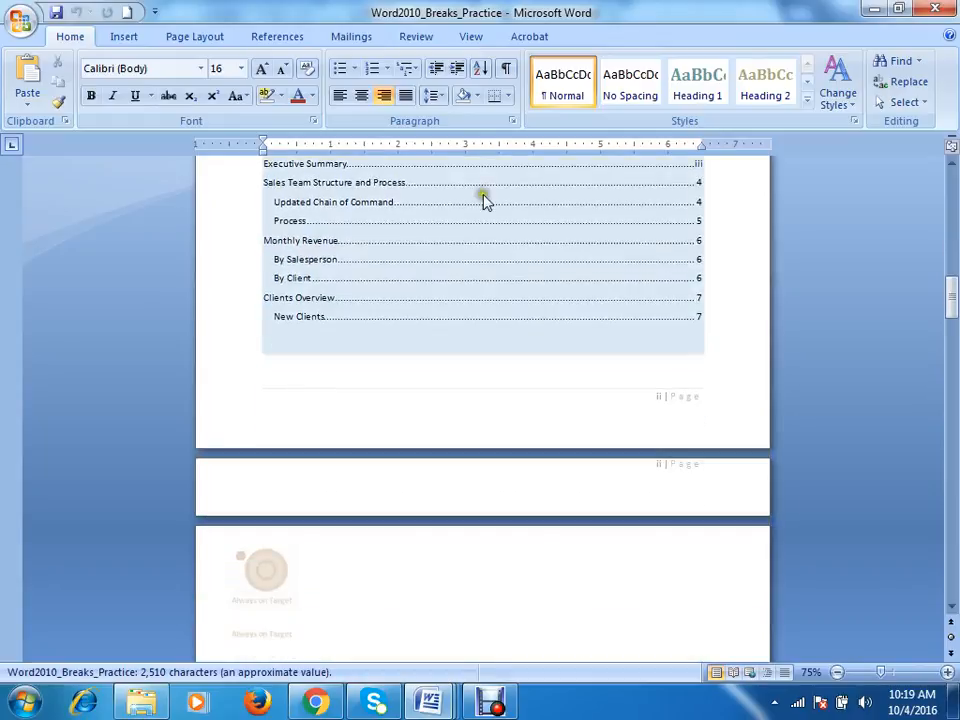
{"action": "scroll", "coordinate": [485, 195], "scroll_direction": "down", "scroll_amount": 5}
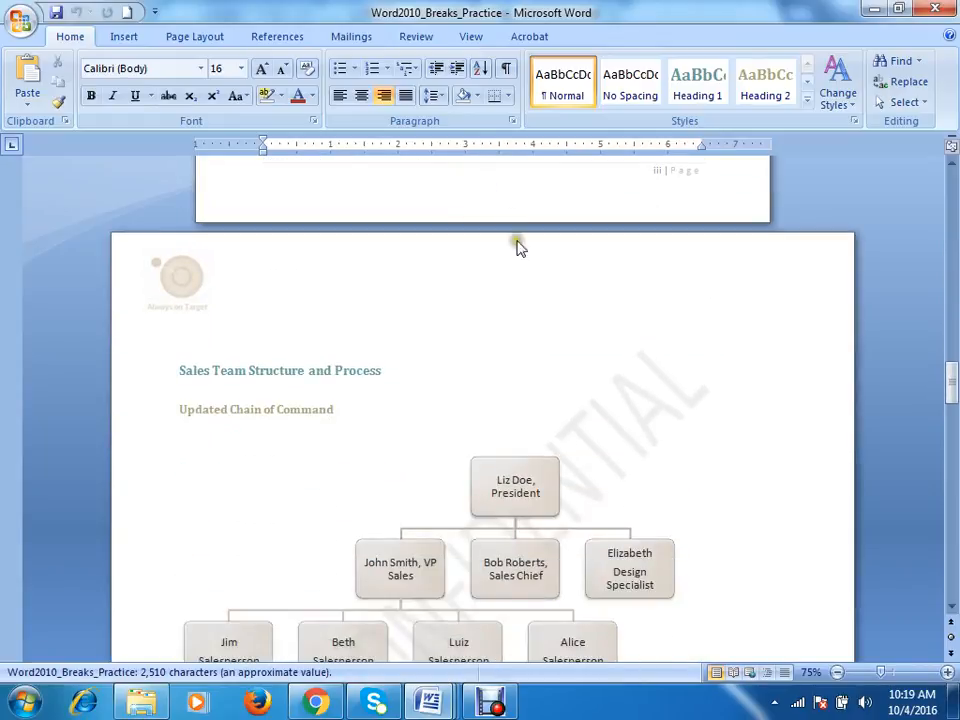
{"action": "scroll", "coordinate": [540, 300], "scroll_direction": "down", "scroll_amount": 6}
{"action": "scroll", "coordinate": [556, 328], "scroll_direction": "down", "scroll_amount": 15}
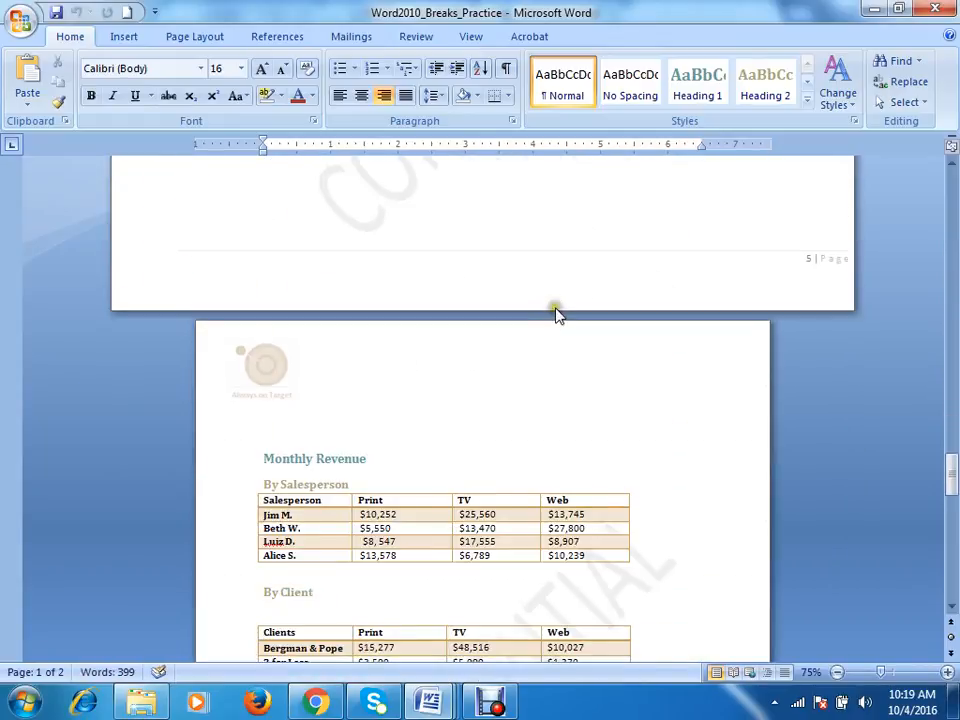
{"action": "scroll", "coordinate": [561, 322], "scroll_direction": "down", "scroll_amount": 7}
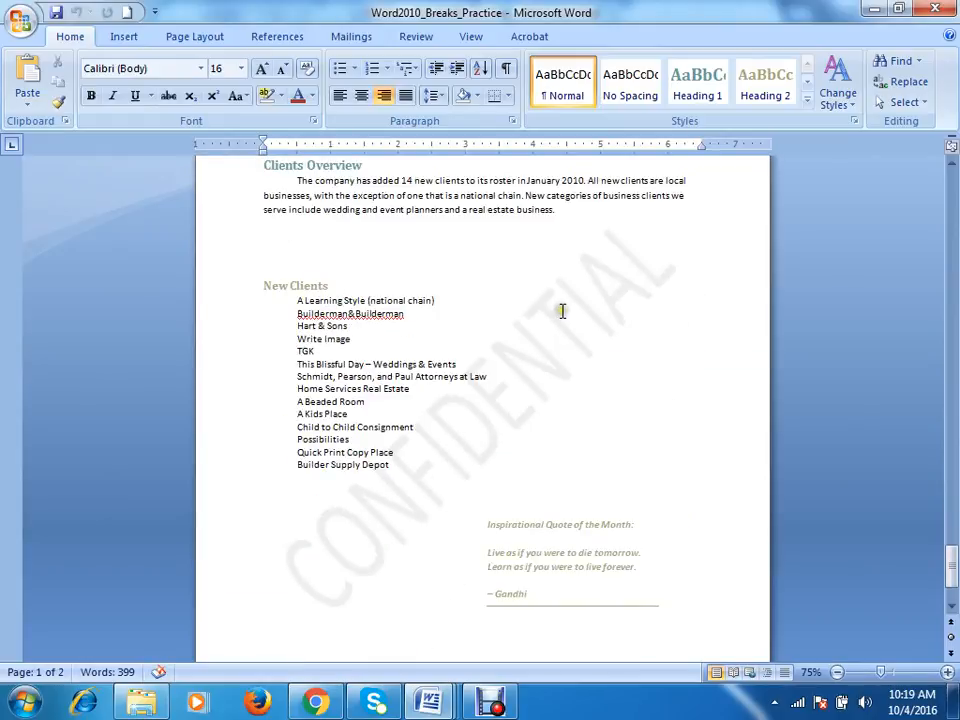
{"action": "scroll", "coordinate": [561, 309], "scroll_direction": "up", "scroll_amount": 1}
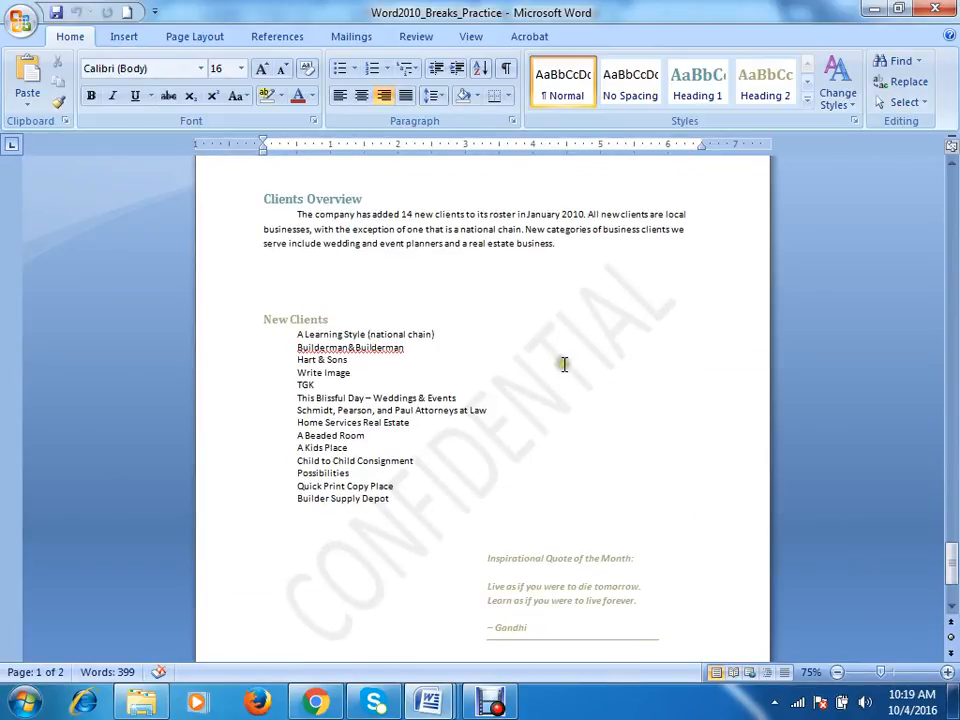
{"action": "left_click", "coordinate": [554, 243]}
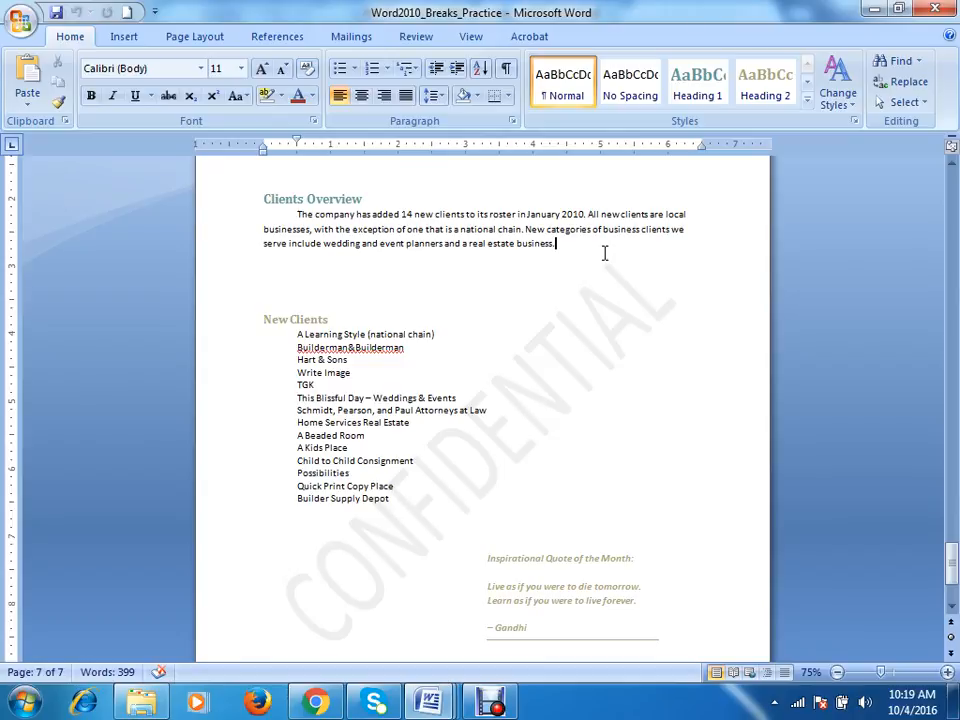
{"action": "left_click", "coordinate": [522, 229]}
{"action": "left_click", "coordinate": [277, 38]}
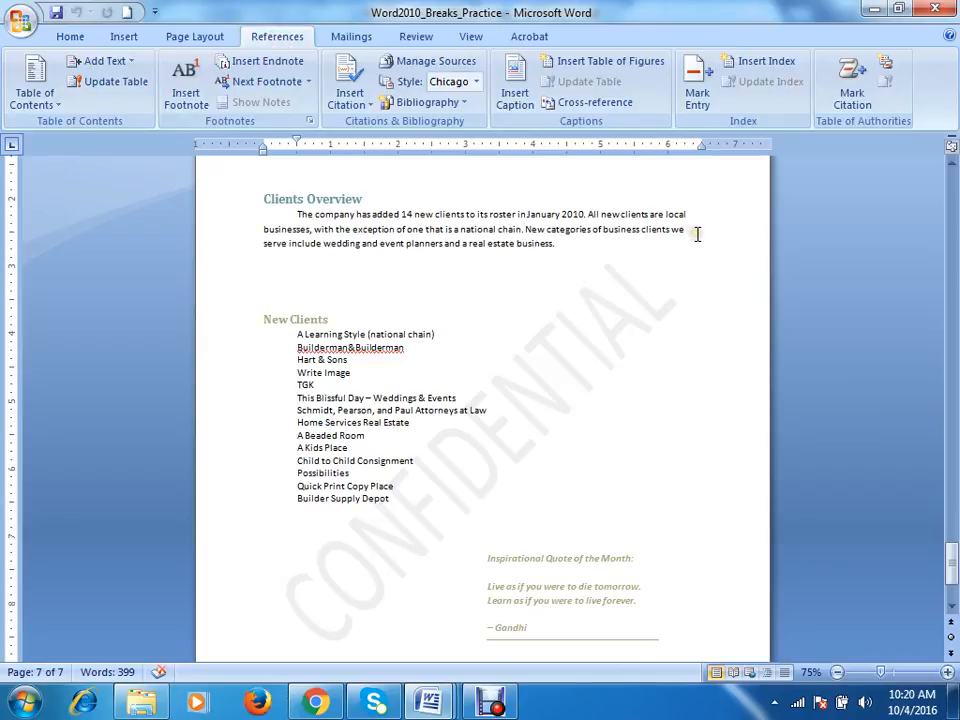
{"action": "left_click", "coordinate": [184, 91]}
{"action": "left_click", "coordinate": [188, 84]}
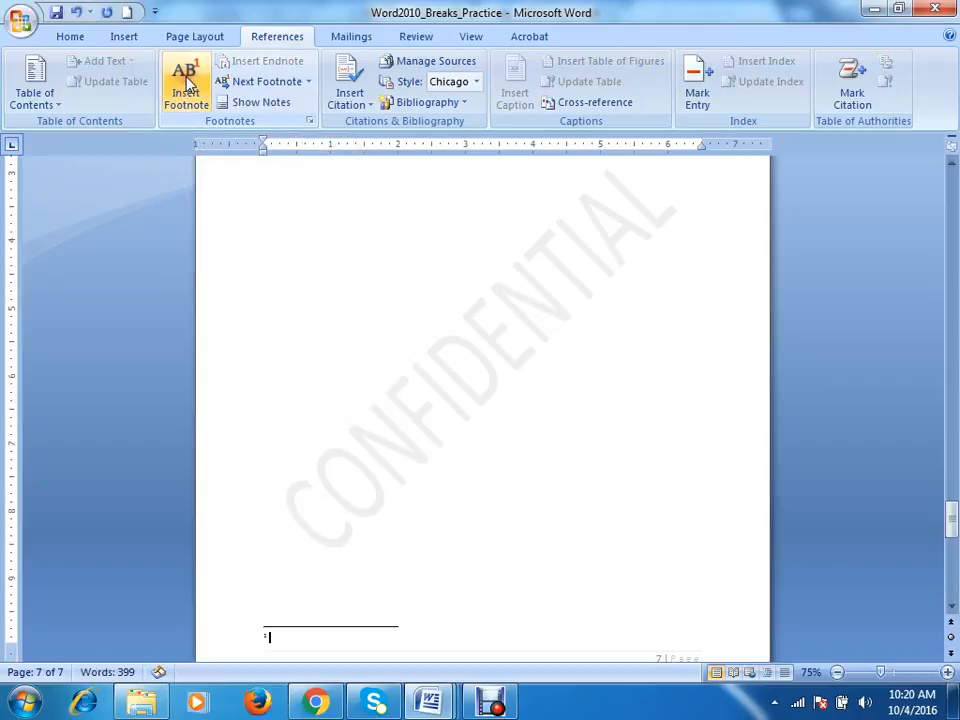
Step: Enter the placeholder text "Hgh hhhgh ghg hghghgh highghg gh" for the first footnote at the foot of page 7
{"action": "scroll", "coordinate": [405, 274], "scroll_direction": "down", "scroll_amount": 5}
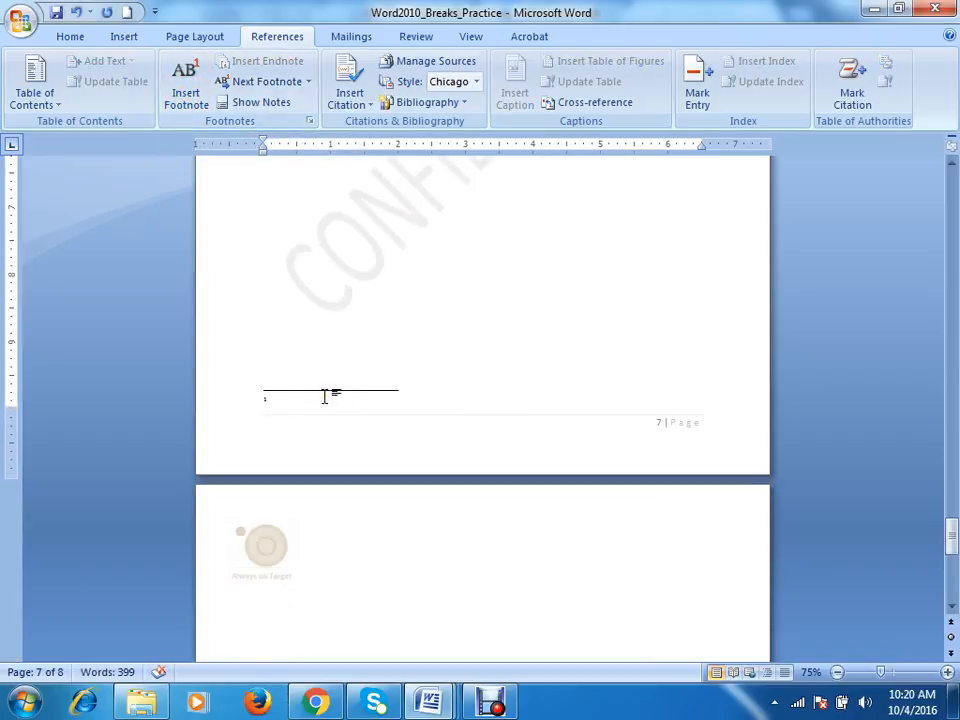
{"action": "scroll", "coordinate": [270, 381], "scroll_direction": "down", "scroll_amount": 7}
{"action": "scroll", "coordinate": [270, 368], "scroll_direction": "up", "scroll_amount": 1}
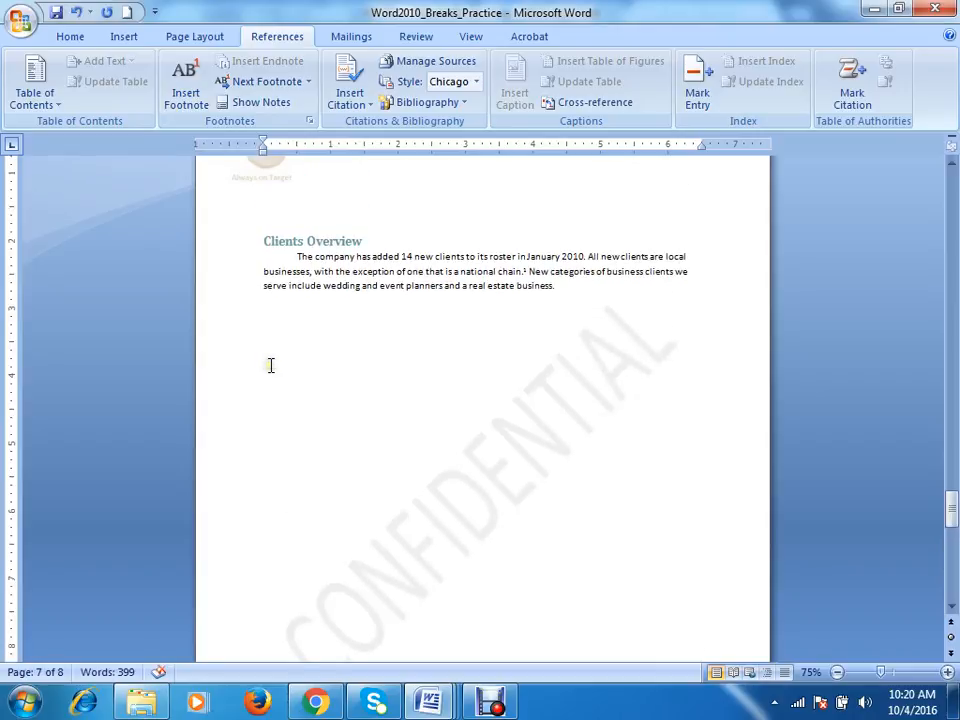
{"action": "scroll", "coordinate": [270, 365], "scroll_direction": "down", "scroll_amount": 1}
{"action": "scroll", "coordinate": [465, 276], "scroll_direction": "up", "scroll_amount": 5}
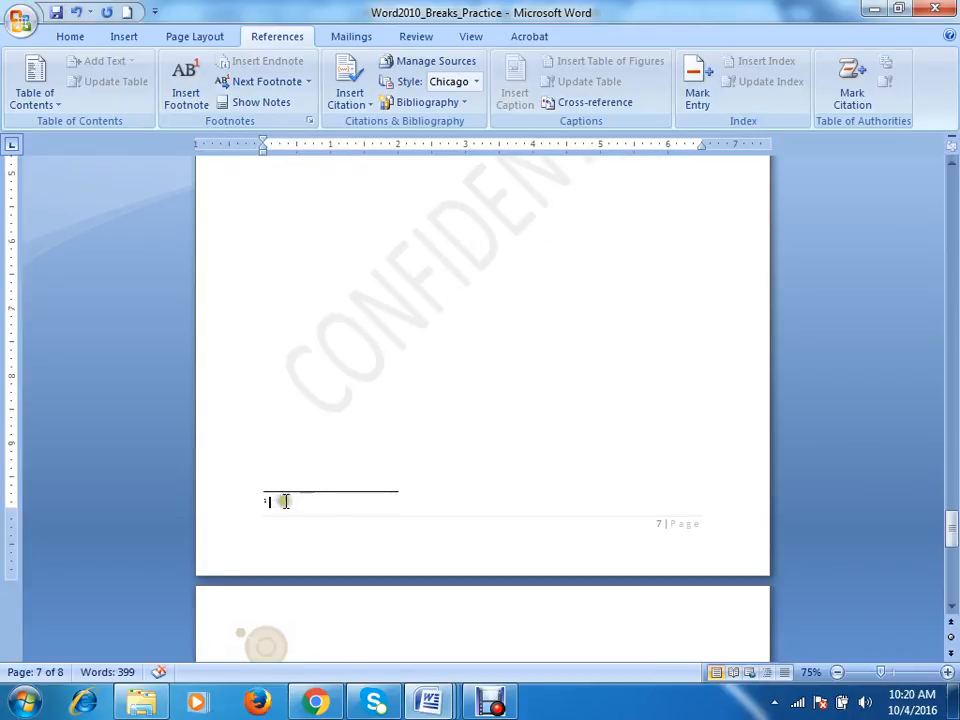
{"action": "scroll", "coordinate": [277, 507], "scroll_direction": "down", "scroll_amount": 3}
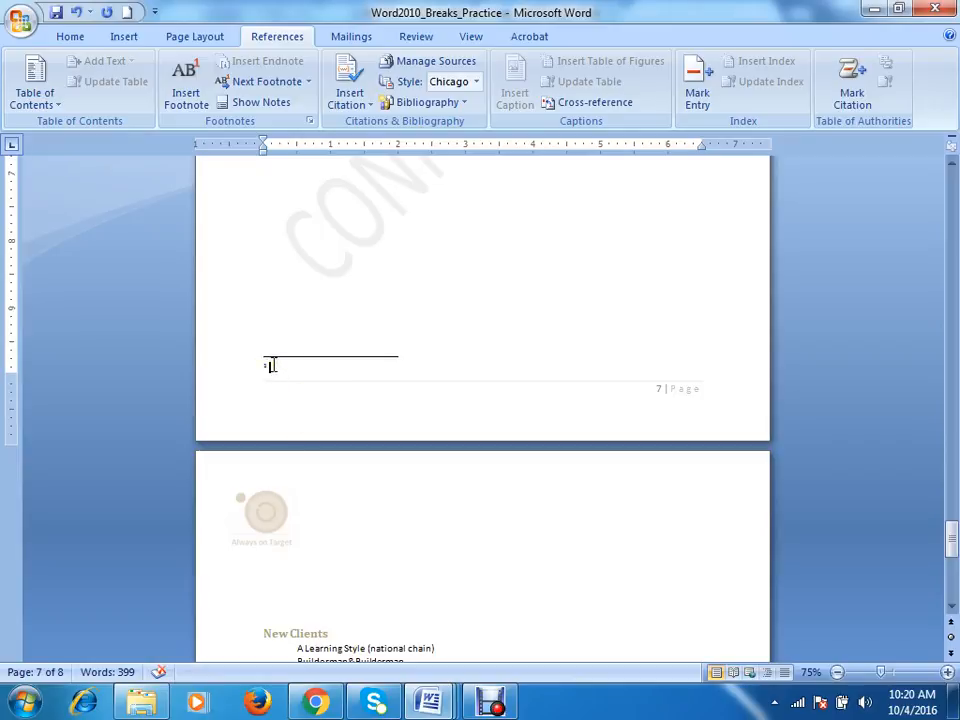
{"action": "scroll", "coordinate": [414, 336], "scroll_direction": "up", "scroll_amount": 11}
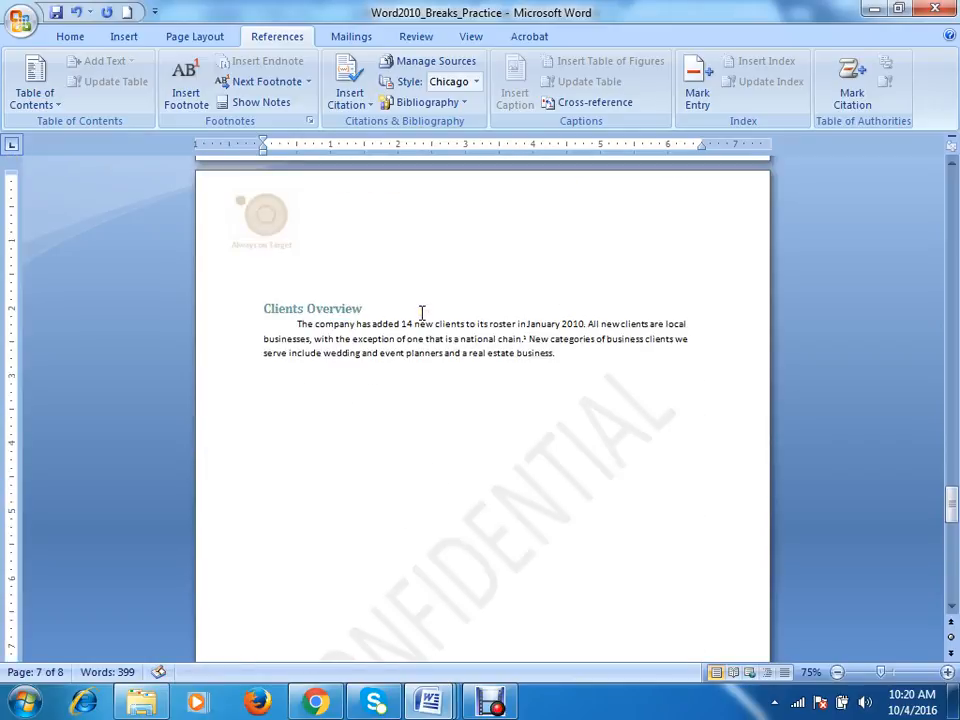
{"action": "scroll", "coordinate": [424, 313], "scroll_direction": "down", "scroll_amount": 6}
{"action": "scroll", "coordinate": [426, 313], "scroll_direction": "down", "scroll_amount": 3}
{"action": "scroll", "coordinate": [456, 353], "scroll_direction": "up", "scroll_amount": 5}
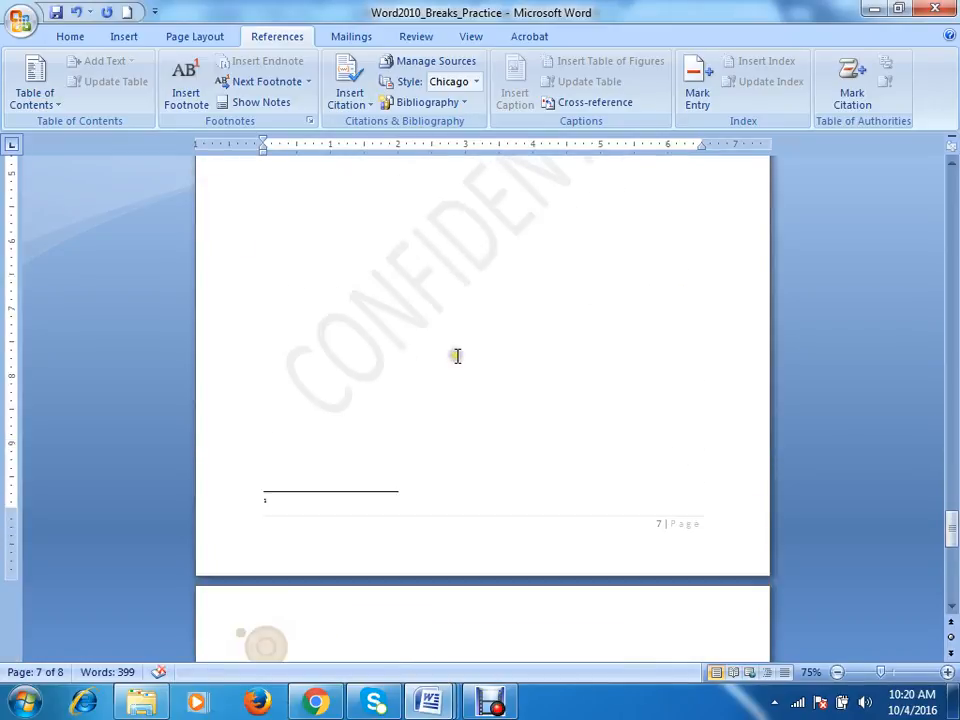
{"action": "mouse_move", "coordinate": [520, 240]}
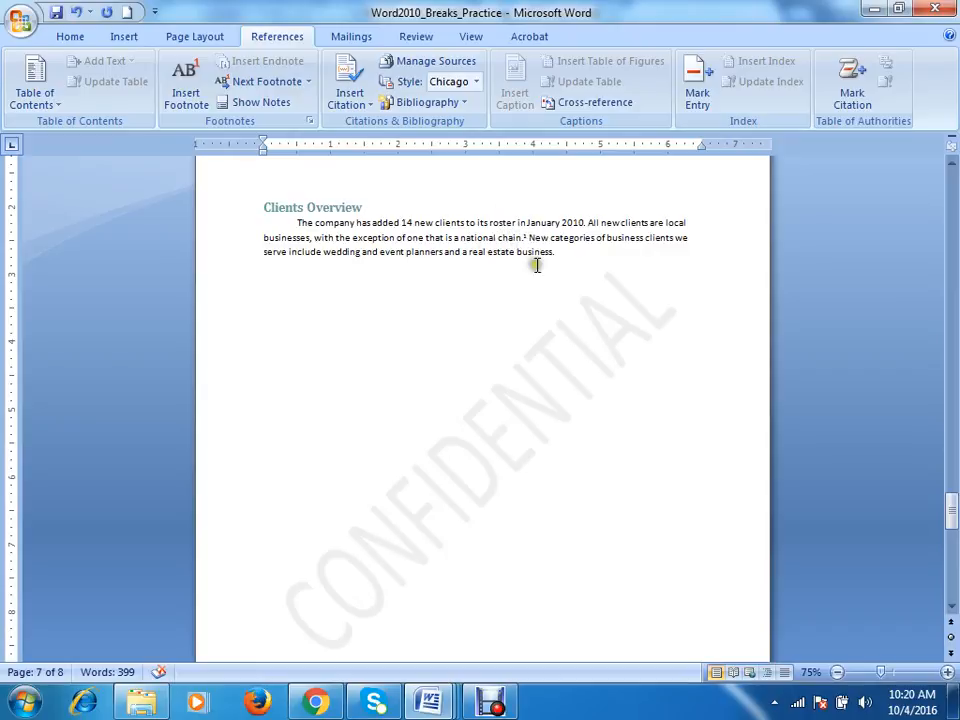
{"action": "scroll", "coordinate": [536, 267], "scroll_direction": "down", "scroll_amount": 8}
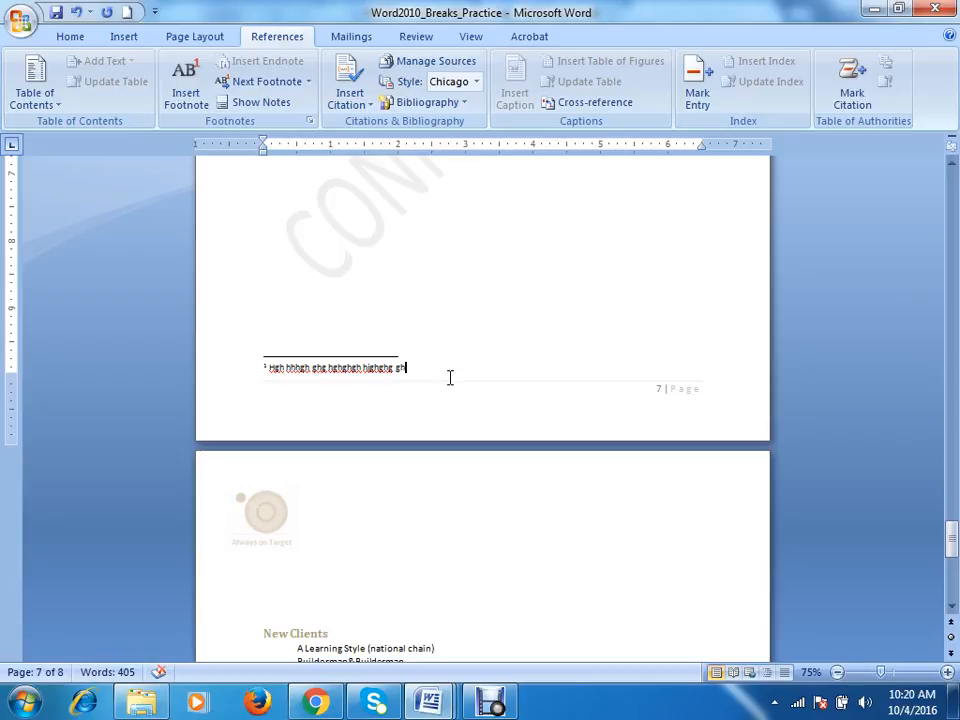
Step: Insert a second footnote at the end of the Clients Overview paragraph with the text "Hgg ghghgg"
{"action": "scroll", "coordinate": [431, 362], "scroll_direction": "up", "scroll_amount": 8}
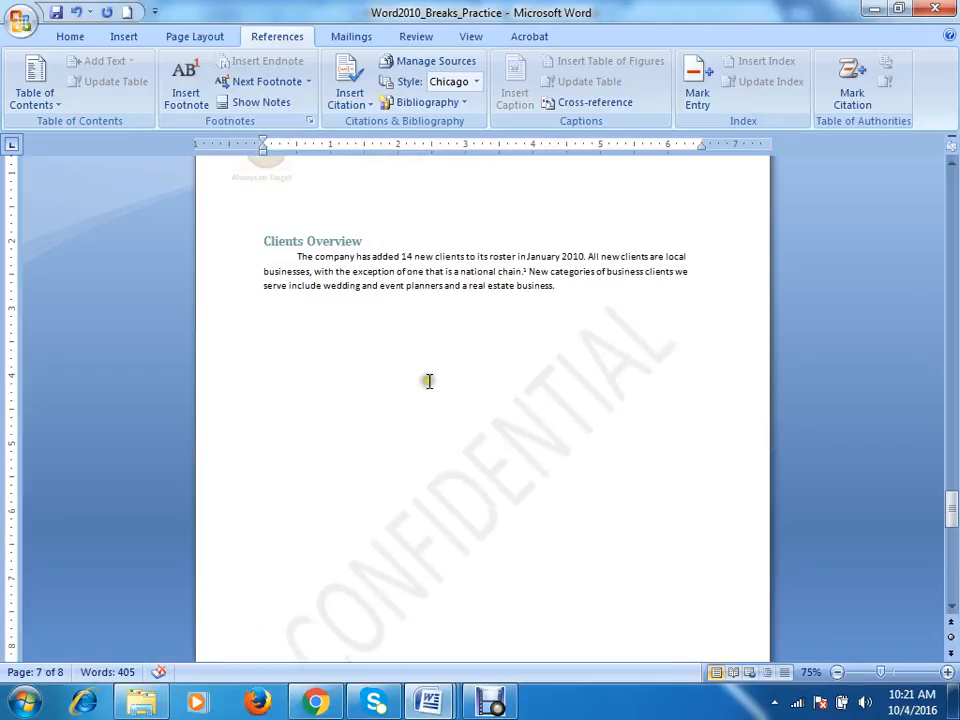
{"action": "left_click", "coordinate": [558, 285]}
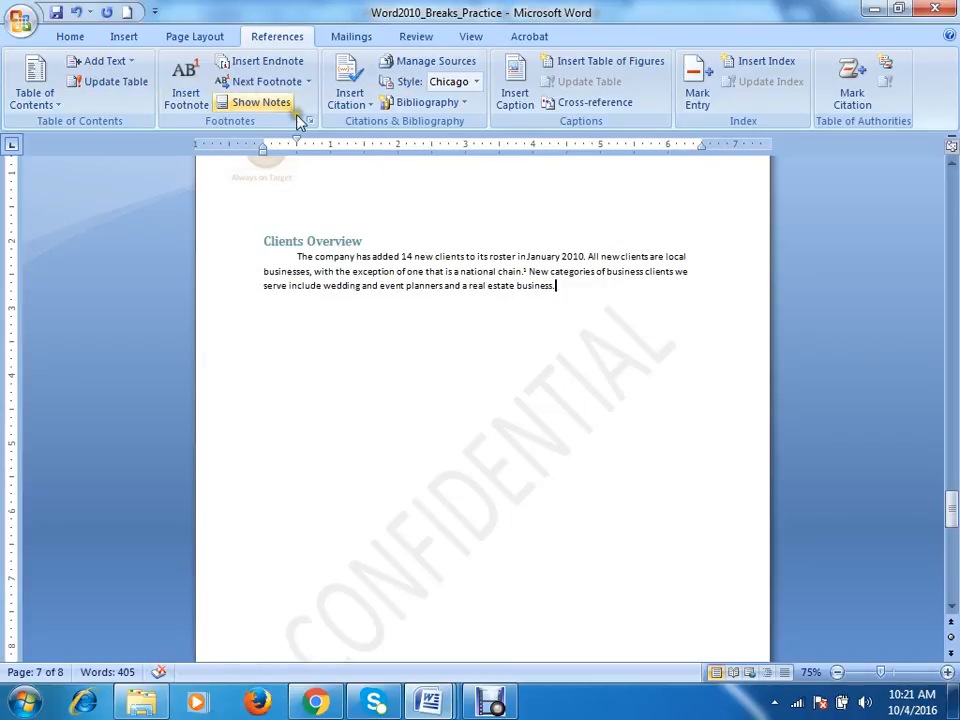
{"action": "left_click", "coordinate": [190, 93]}
{"action": "scroll", "coordinate": [612, 381], "scroll_direction": "down", "scroll_amount": 2}
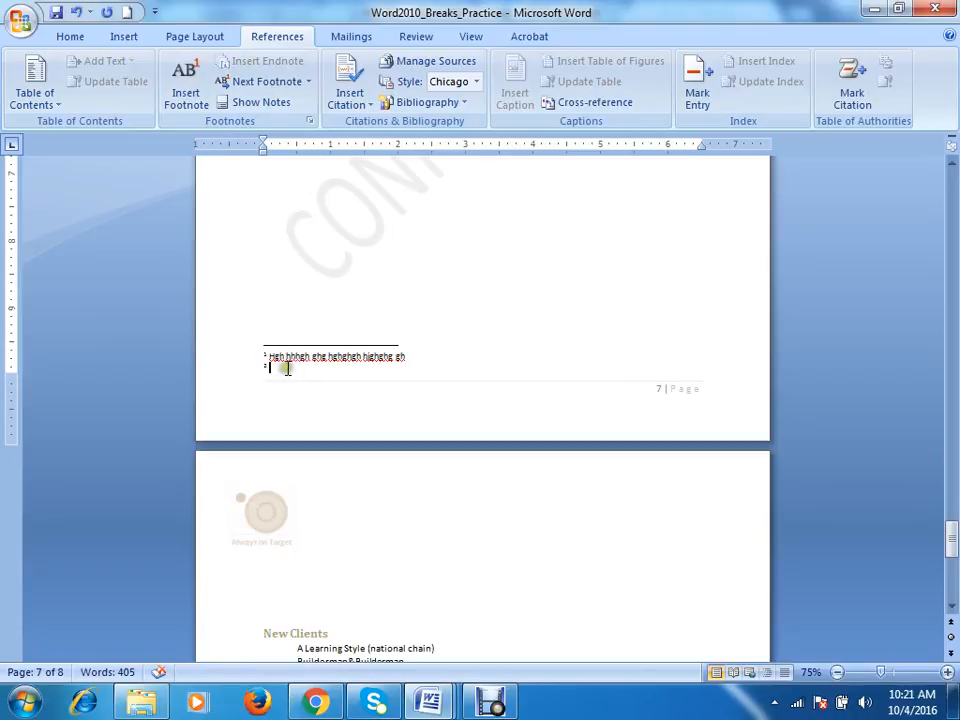
{"action": "scroll", "coordinate": [281, 369], "scroll_direction": "down", "scroll_amount": 2}
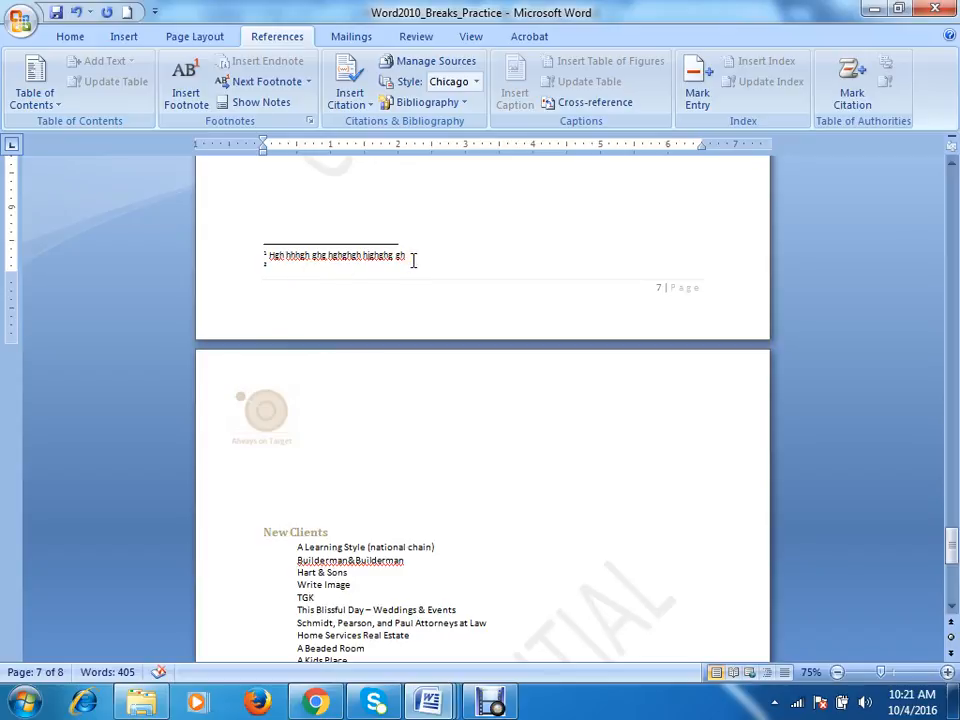
{"action": "type", "text": "hgg ghghgg"}
Step: Preview the second footnote from its reference mark and show the notes at the foot of page 7
{"action": "left_click_drag", "start_coordinate": [322, 267], "coordinate": [255, 255]}
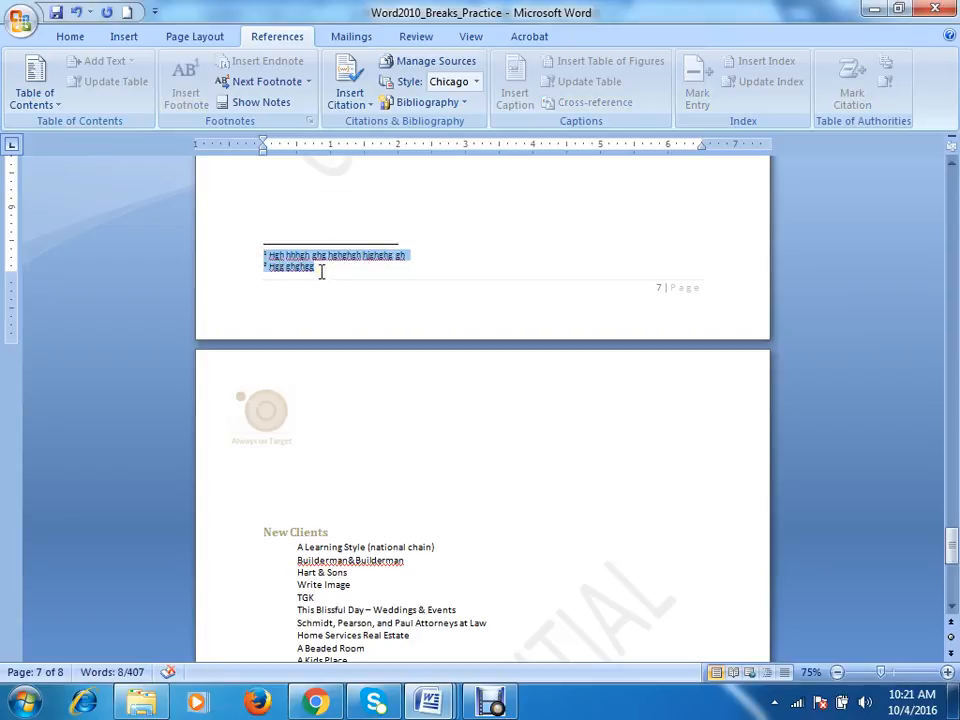
{"action": "left_click", "coordinate": [392, 279]}
{"action": "scroll", "coordinate": [392, 279], "scroll_direction": "up", "scroll_amount": 10}
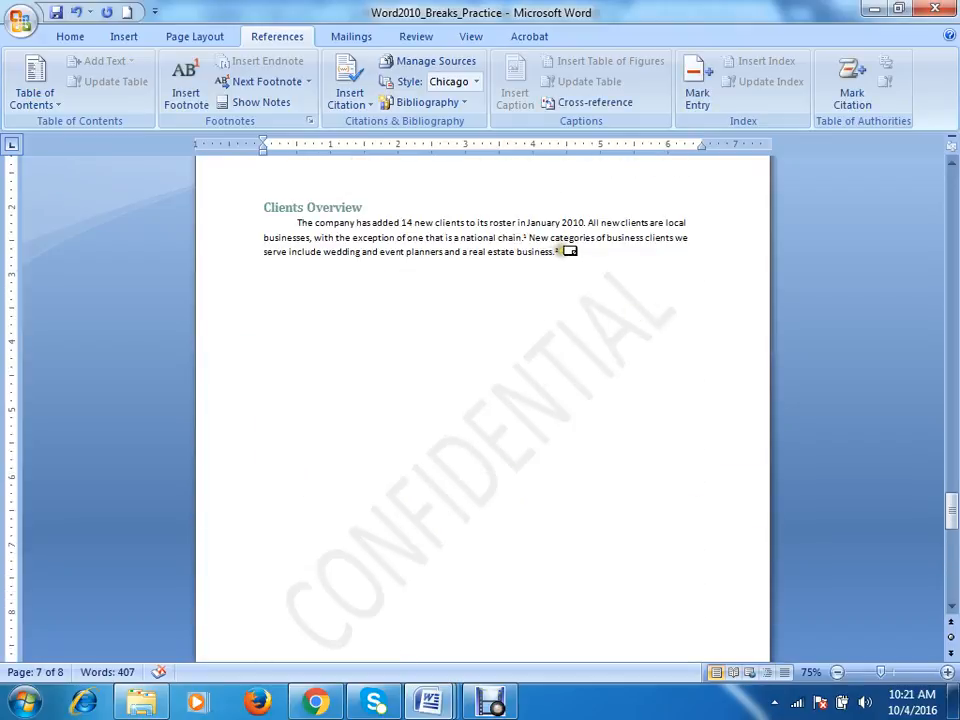
{"action": "mouse_move", "coordinate": [565, 250]}
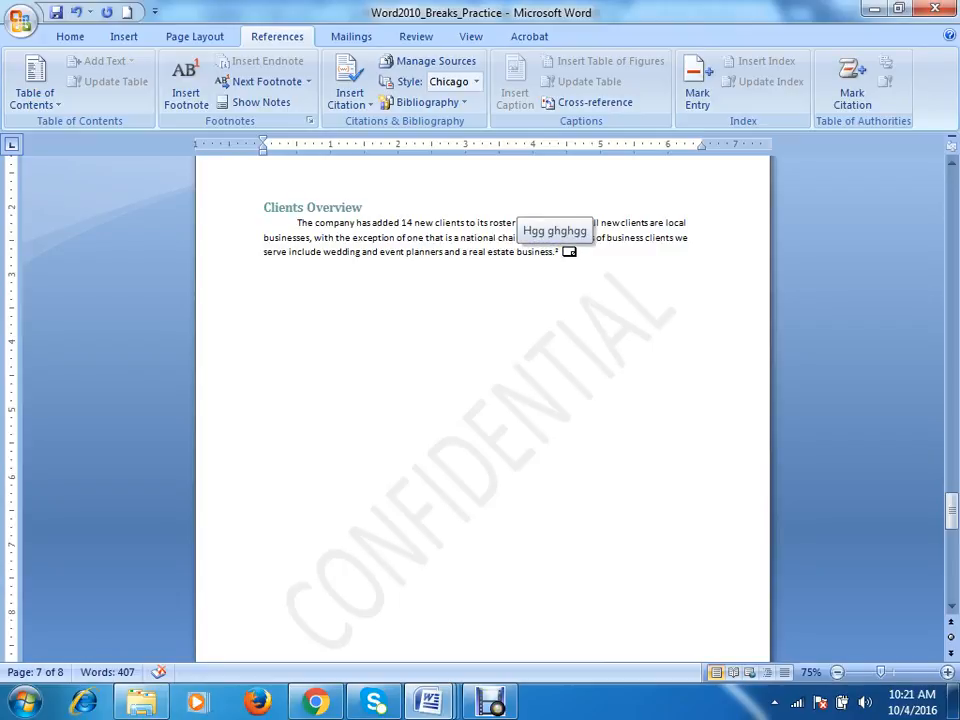
{"action": "left_click", "coordinate": [240, 104]}
{"action": "scroll", "coordinate": [397, 327], "scroll_direction": "down", "scroll_amount": 5}
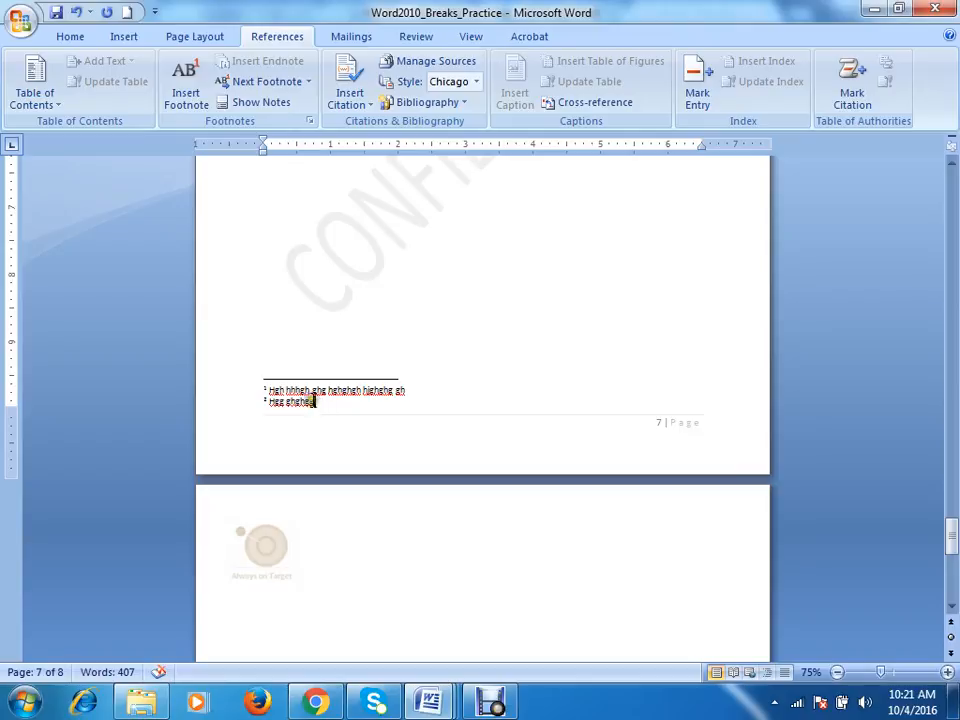
Step: Insert a footnote after "Builder Supply Depot", the last entry in the New Clients list
{"action": "scroll", "coordinate": [314, 401], "scroll_direction": "down", "scroll_amount": 10}
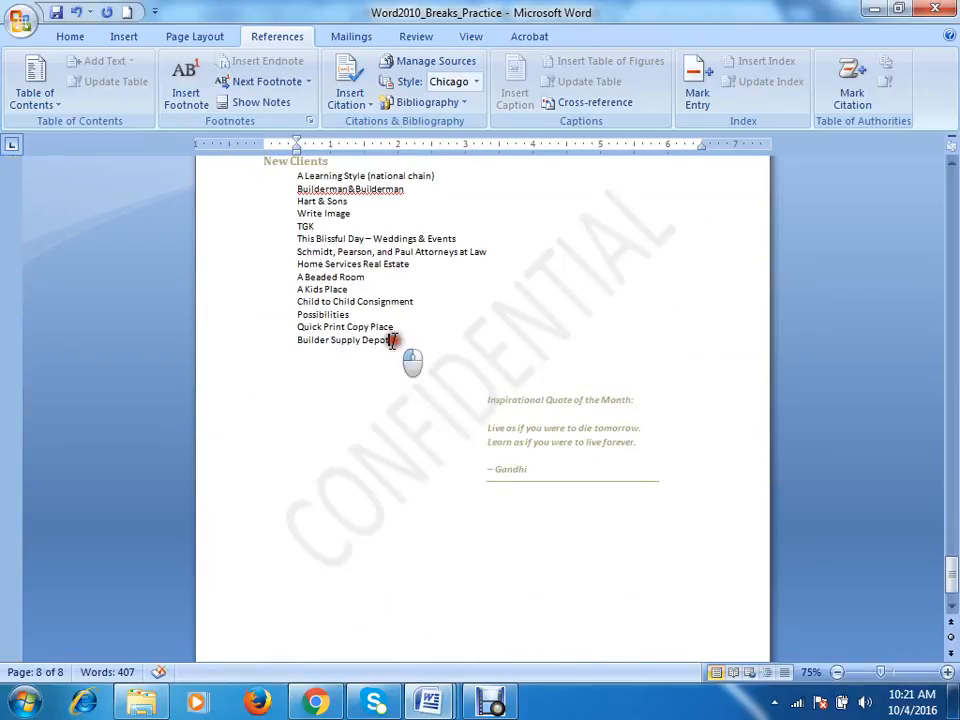
{"action": "left_click", "coordinate": [391, 340]}
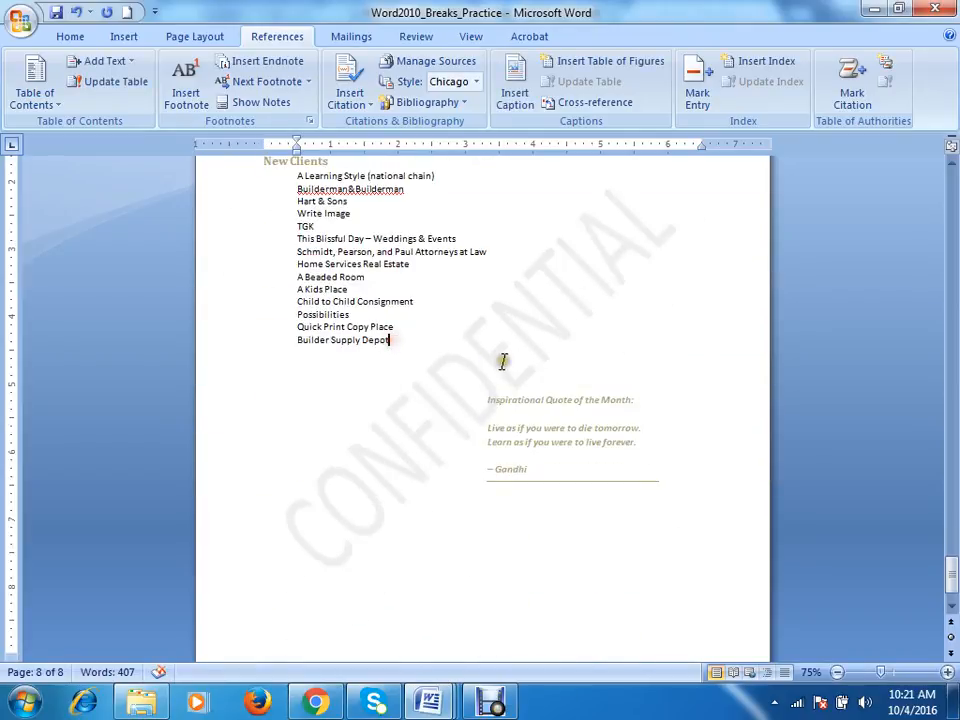
{"action": "left_click", "coordinate": [185, 90]}
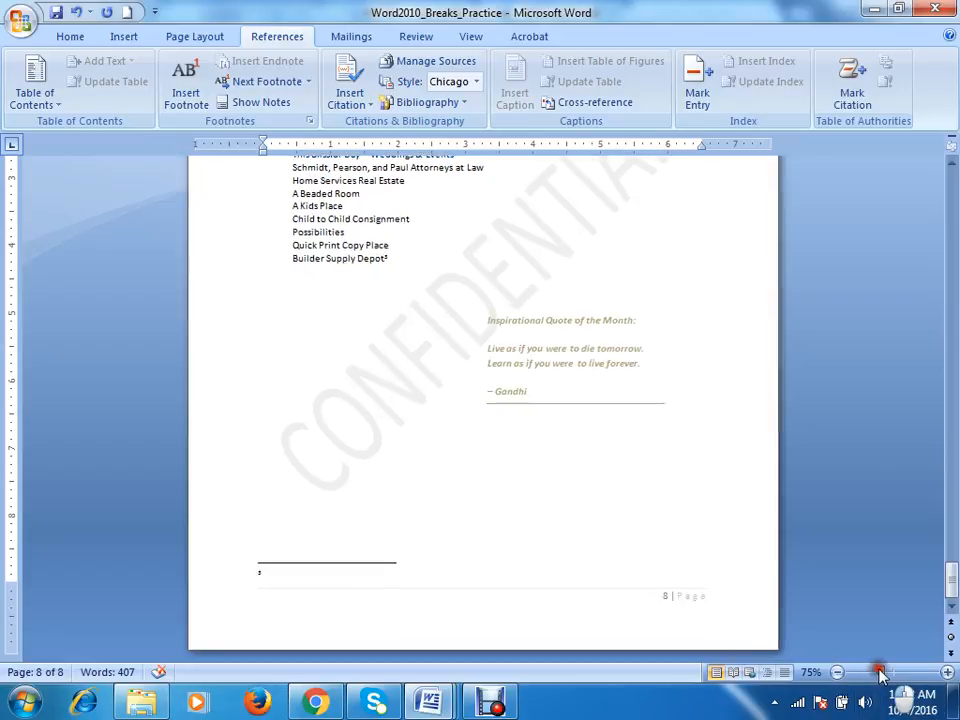
{"action": "left_click_drag", "start_coordinate": [878, 672], "coordinate": [908, 676]}
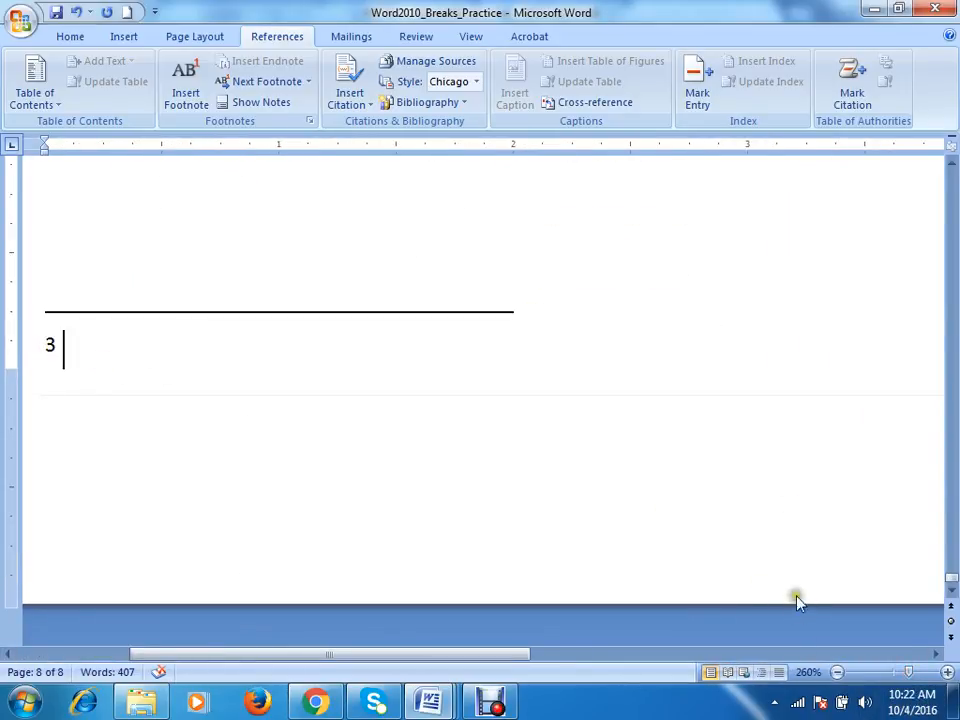
Step: Review the footnotes on pages 7 and 8, and jump from the "Builder Supply Depot" reference mark to its note
{"action": "left_click_drag", "start_coordinate": [907, 672], "coordinate": [897, 672]}
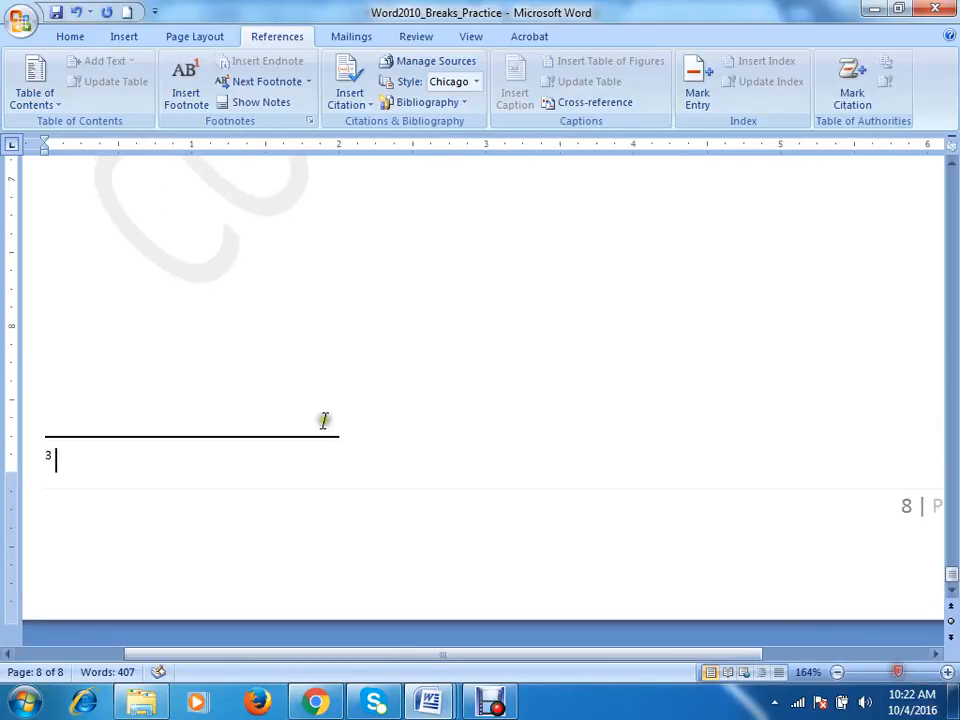
{"action": "scroll", "coordinate": [317, 349], "scroll_direction": "up", "scroll_amount": 20}
{"action": "scroll", "coordinate": [296, 360], "scroll_direction": "up", "scroll_amount": 1}
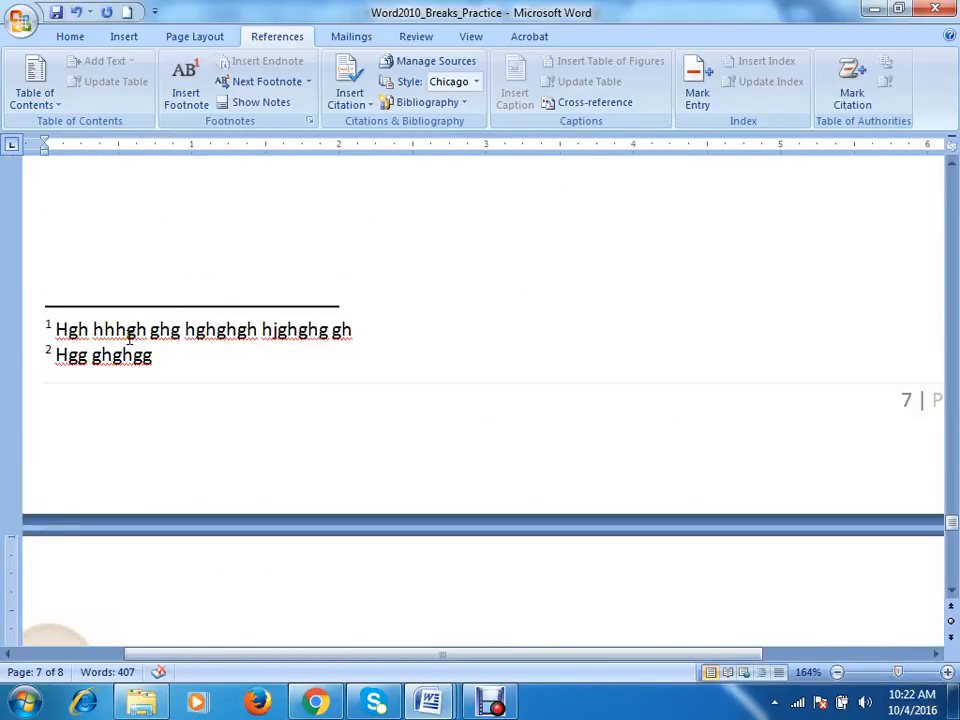
{"action": "scroll", "coordinate": [309, 366], "scroll_direction": "up", "scroll_amount": 15}
{"action": "scroll", "coordinate": [306, 354], "scroll_direction": "down", "scroll_amount": 5}
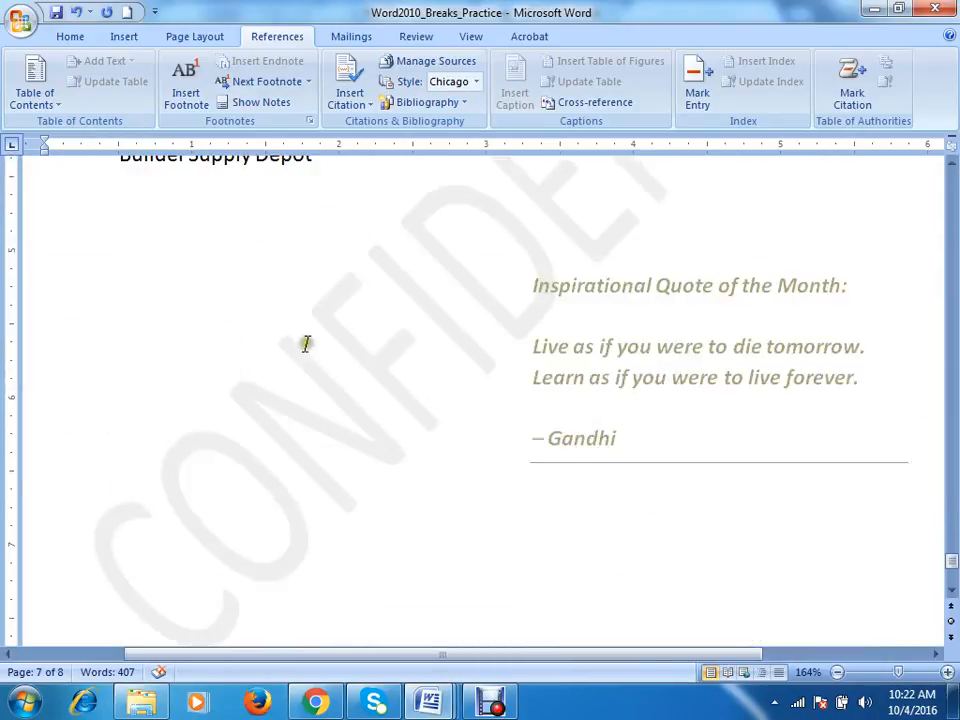
{"action": "scroll", "coordinate": [306, 342], "scroll_direction": "down", "scroll_amount": 5}
{"action": "scroll", "coordinate": [285, 403], "scroll_direction": "up", "scroll_amount": 11}
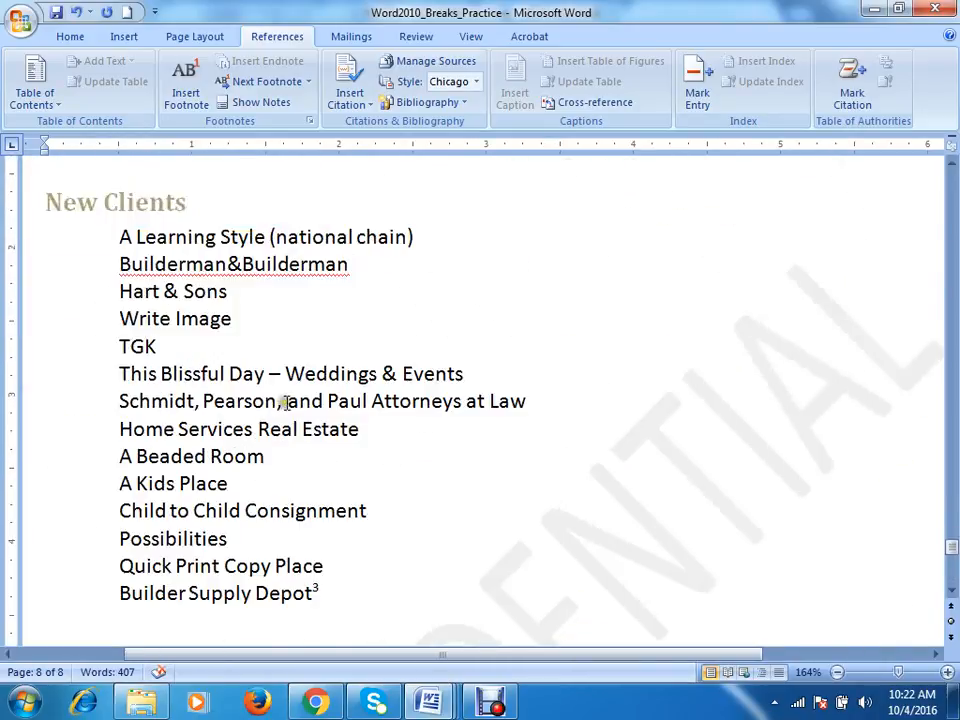
{"action": "scroll", "coordinate": [284, 403], "scroll_direction": "down", "scroll_amount": 5}
{"action": "double_click", "coordinate": [338, 224]}
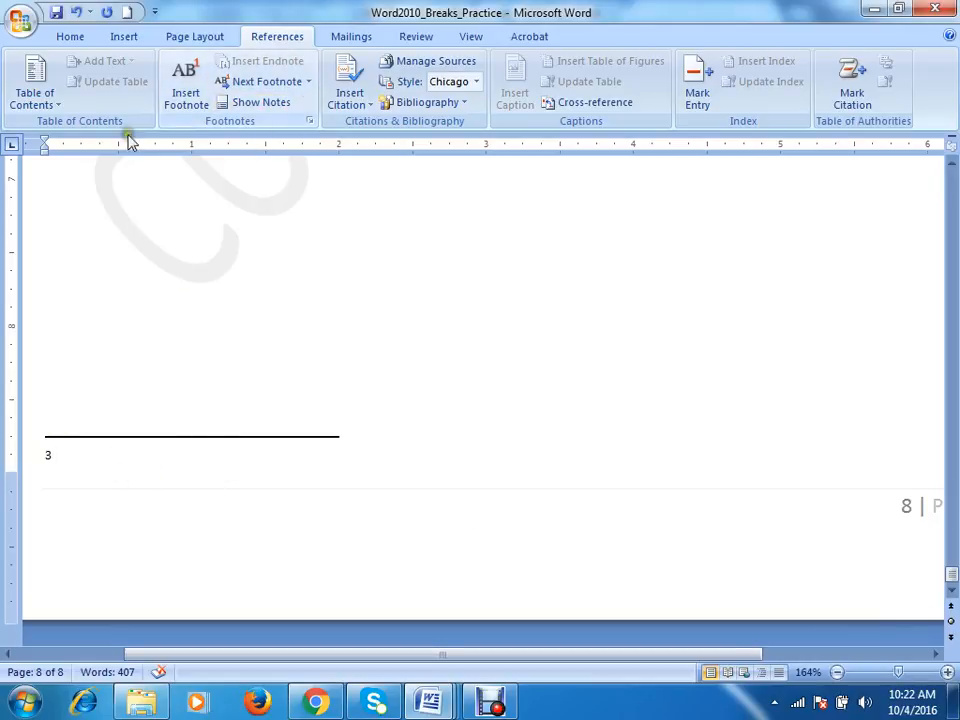
Step: Move back and forth between the second and third footnotes with the Next Footnote and Previous Footnote commands
{"action": "left_click", "coordinate": [268, 83]}
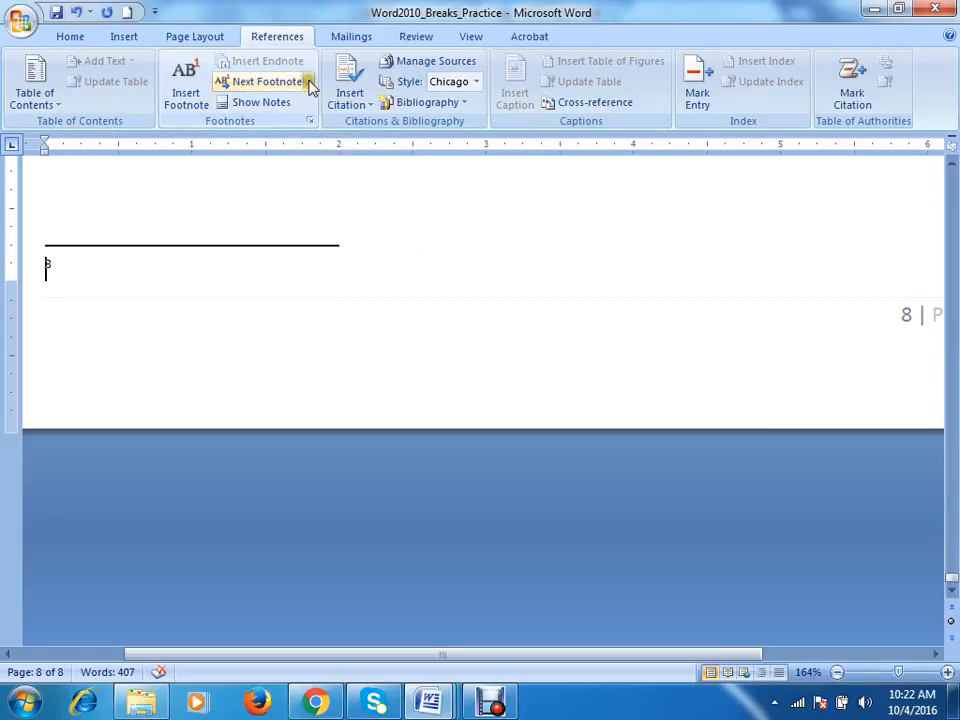
{"action": "left_click", "coordinate": [308, 81]}
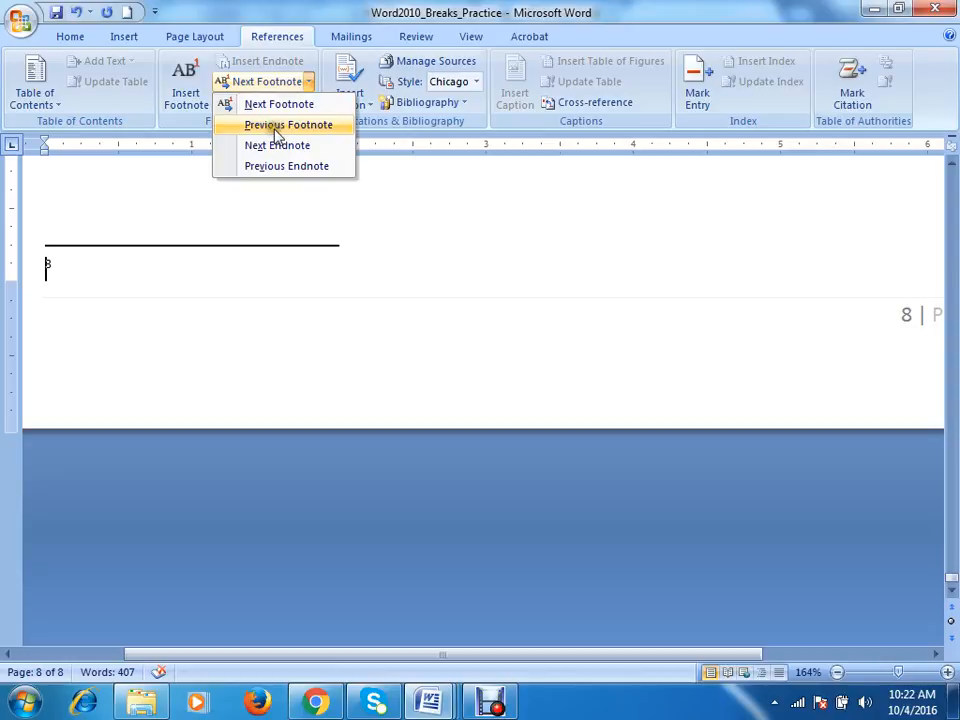
{"action": "left_click", "coordinate": [280, 127]}
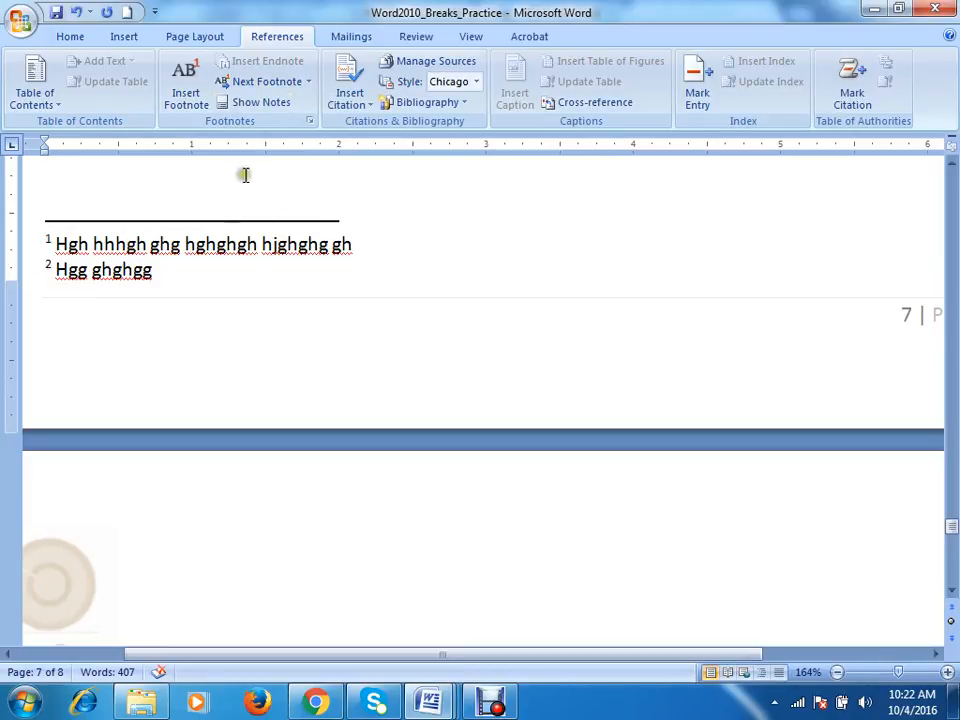
{"action": "left_click", "coordinate": [266, 81]}
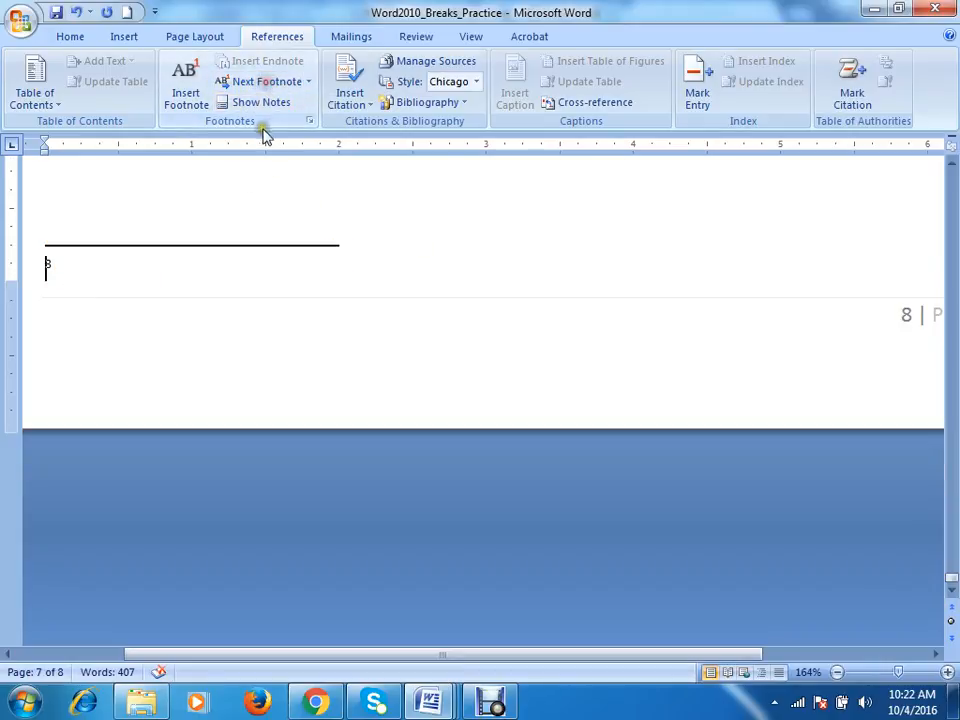
{"action": "left_click", "coordinate": [308, 81]}
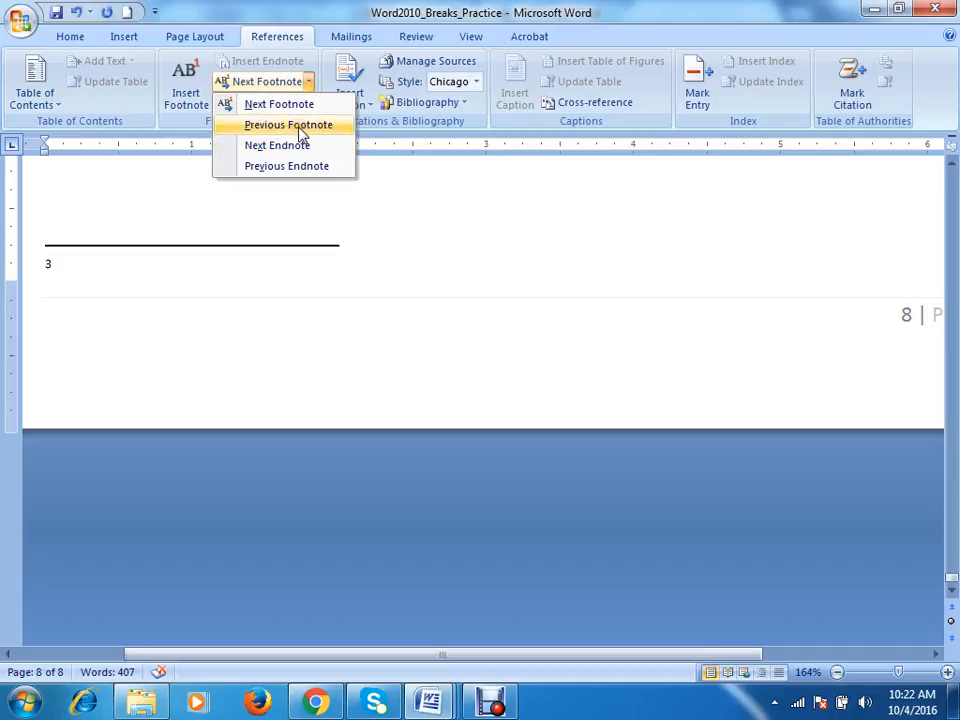
{"action": "left_click", "coordinate": [300, 133]}
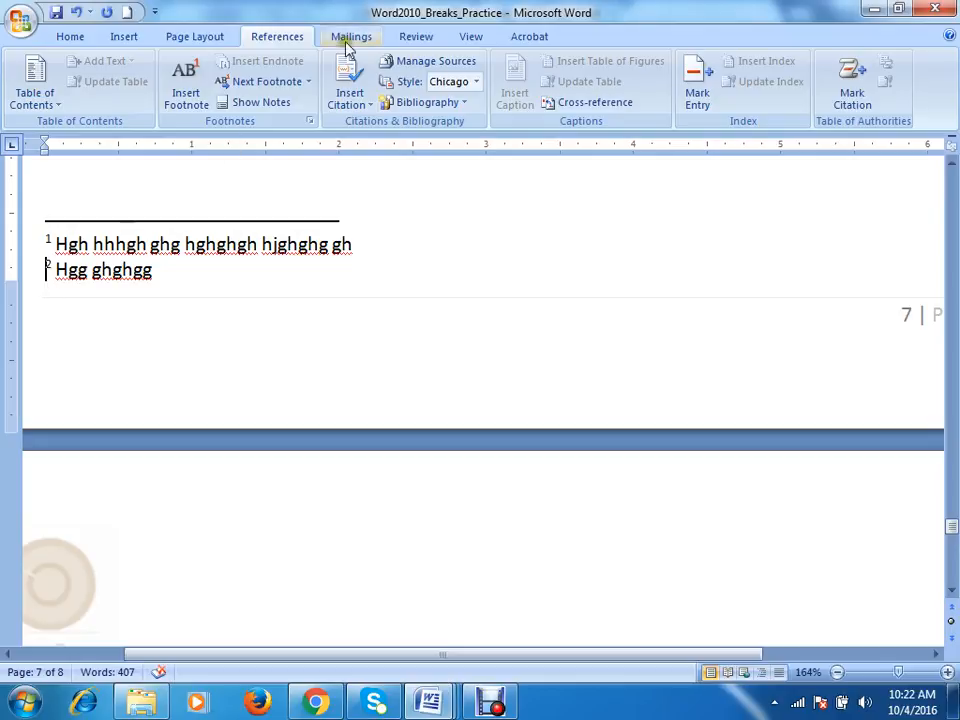
{"action": "left_click", "coordinate": [276, 85]}
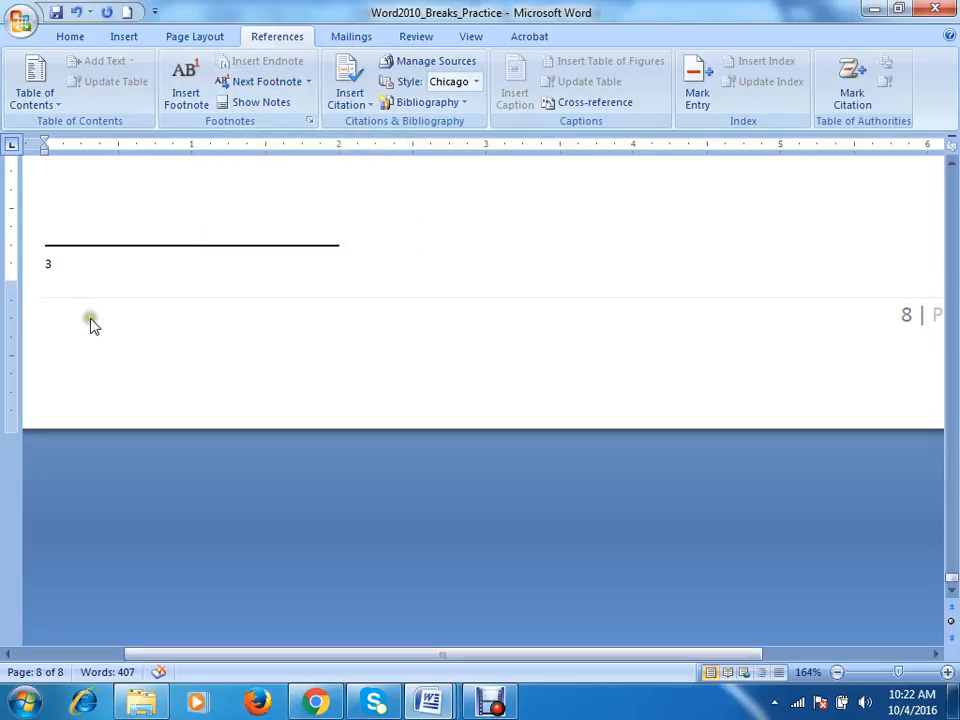
Step: Return to the Clients Overview paragraph on page 7 and inspect the reference marks of footnotes 1 and 2
{"action": "left_click", "coordinate": [82, 268]}
{"action": "scroll", "coordinate": [289, 313], "scroll_direction": "up", "scroll_amount": 15}
{"action": "scroll", "coordinate": [285, 305], "scroll_direction": "up", "scroll_amount": 7}
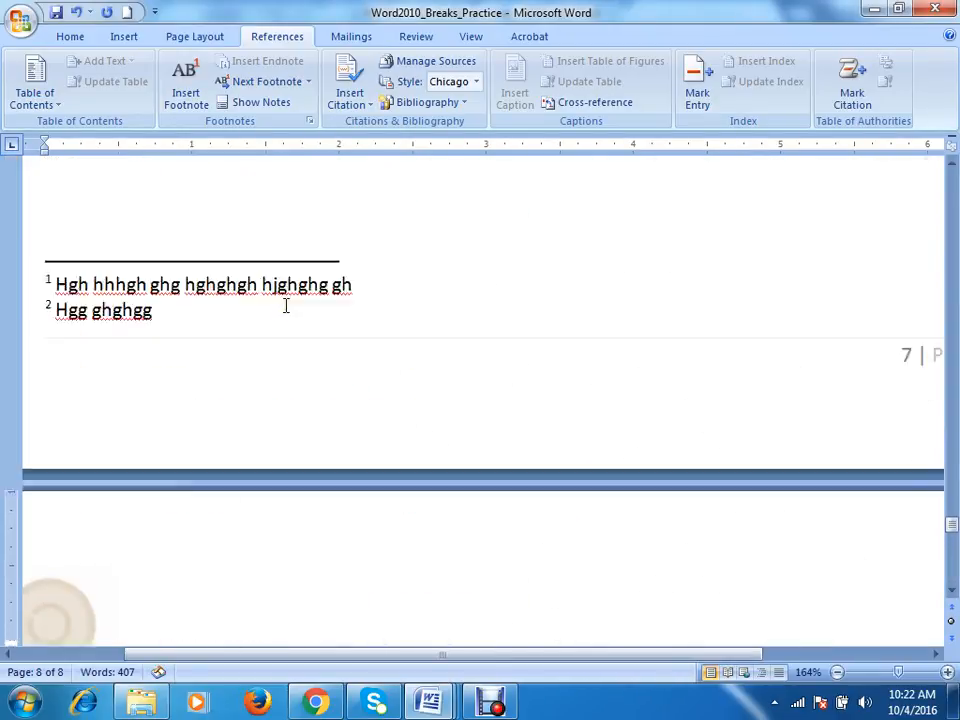
{"action": "scroll", "coordinate": [534, 368], "scroll_direction": "up", "scroll_amount": 10}
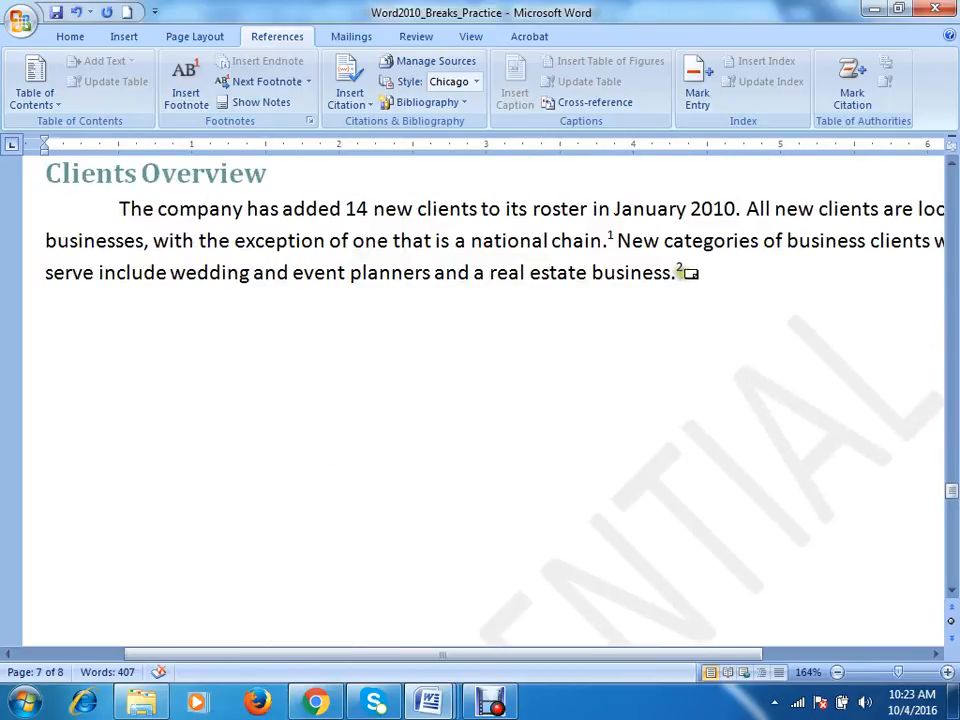
{"action": "mouse_move", "coordinate": [687, 272]}
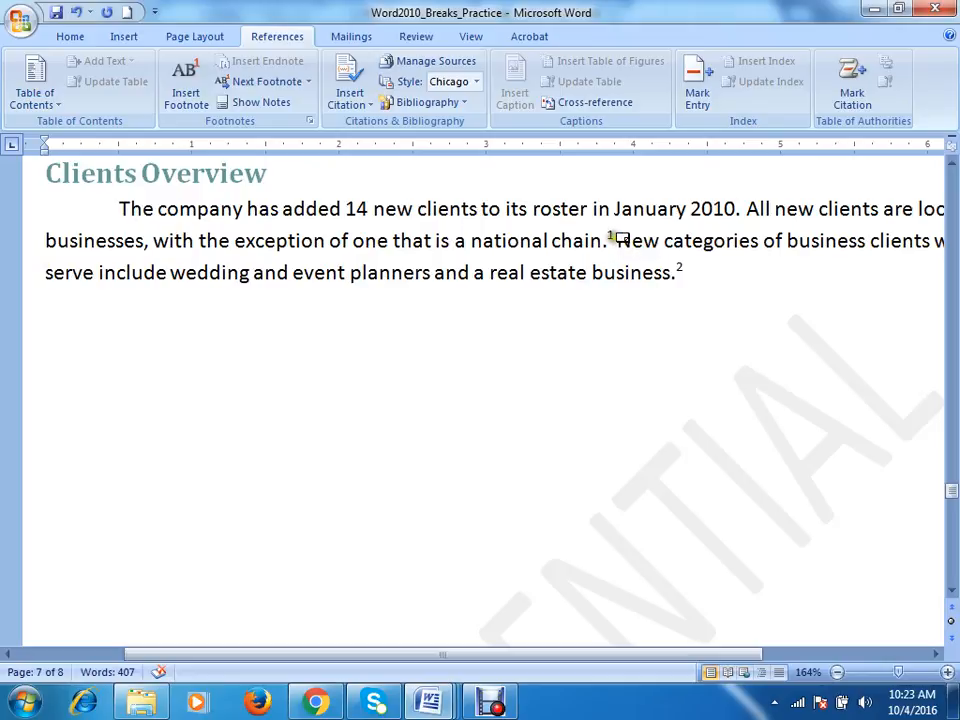
{"action": "mouse_move", "coordinate": [617, 234]}
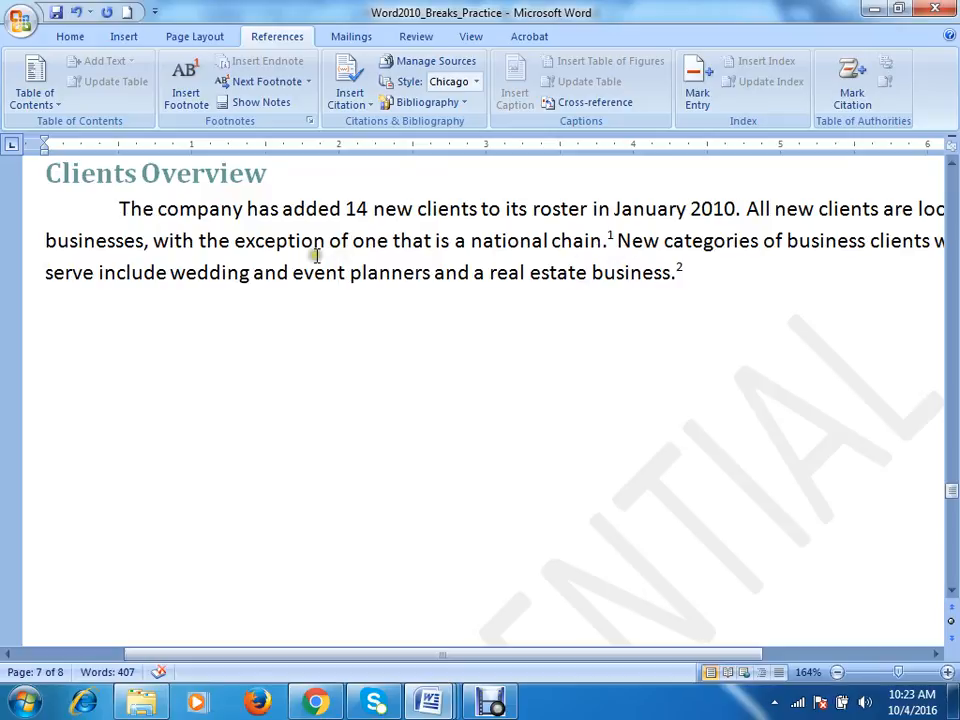
{"action": "scroll", "coordinate": [322, 255], "scroll_direction": "up", "scroll_amount": 1}
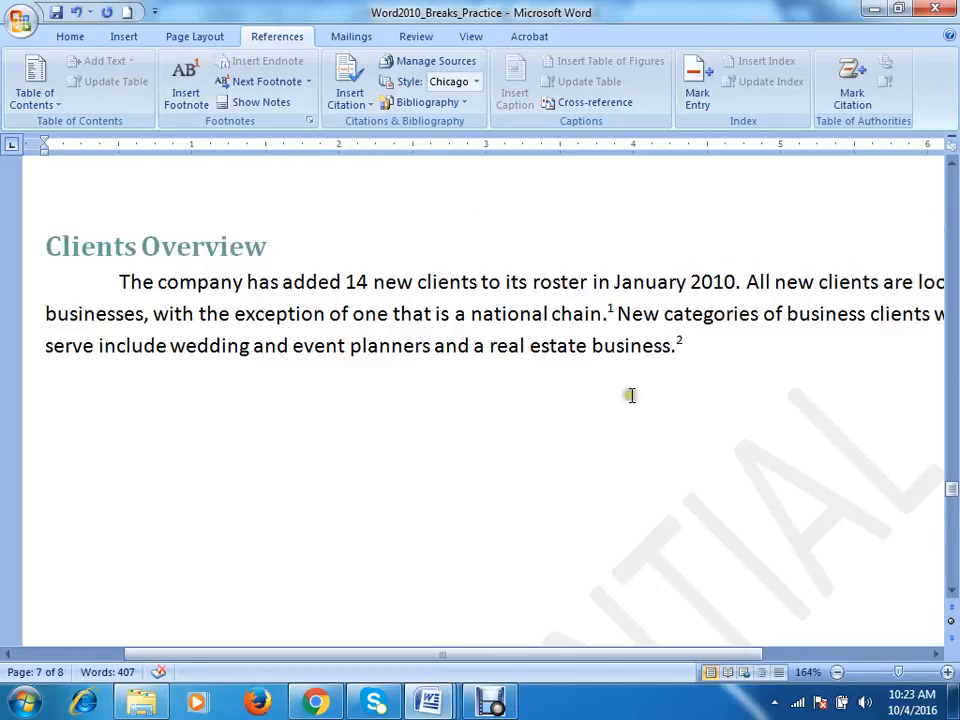
{"action": "mouse_move", "coordinate": [638, 358]}
Step: Open the Track Changes Options from the change tracking commands
{"action": "left_click", "coordinate": [410, 38]}
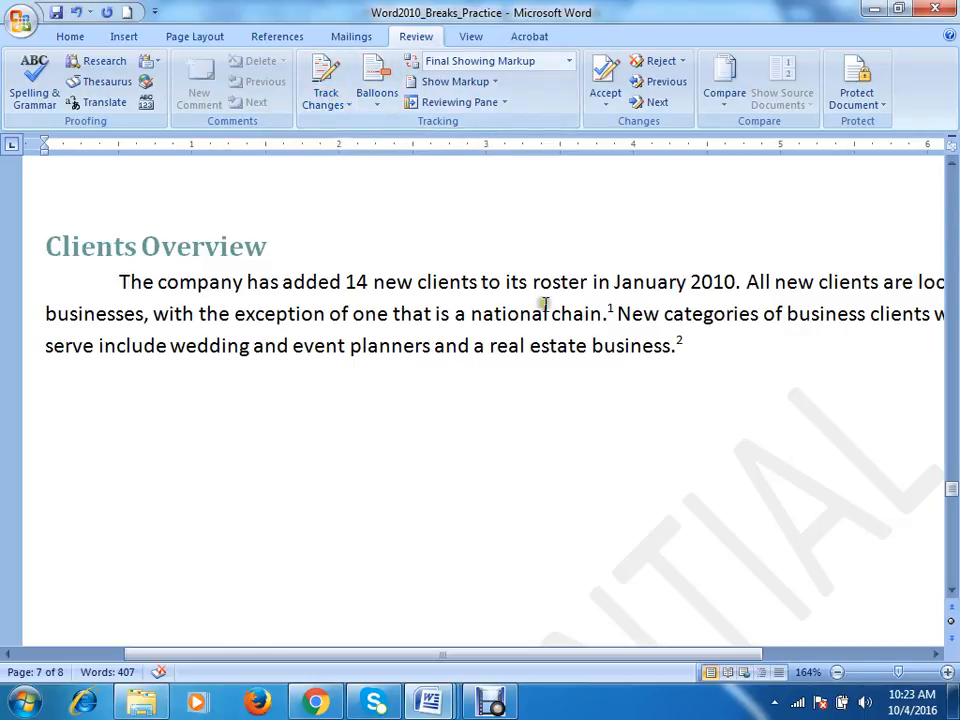
{"action": "left_click", "coordinate": [326, 104]}
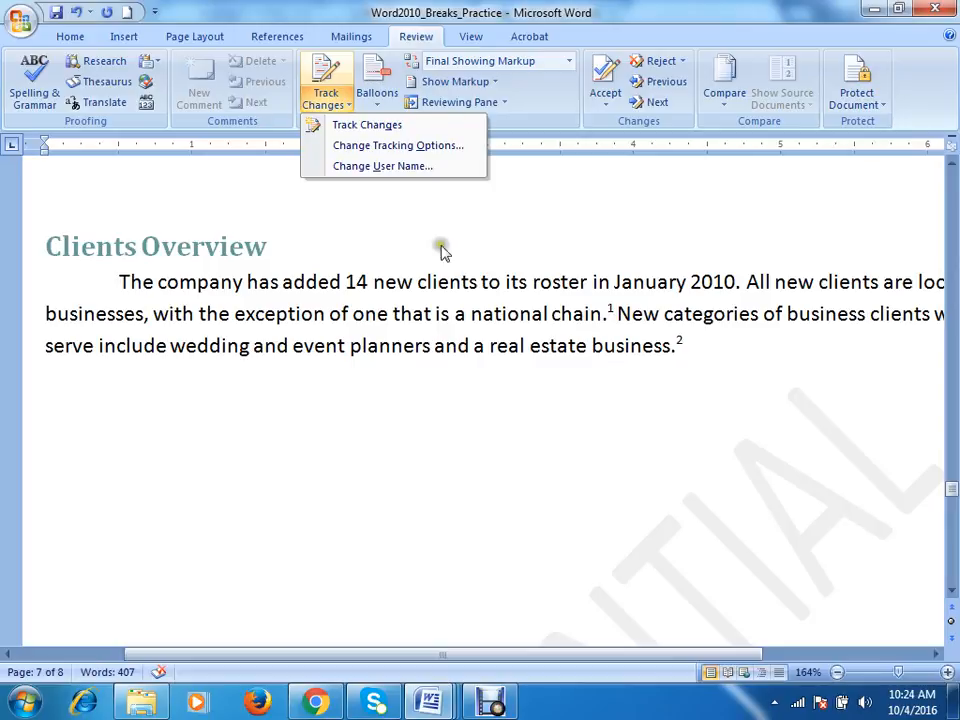
{"action": "left_click", "coordinate": [532, 112]}
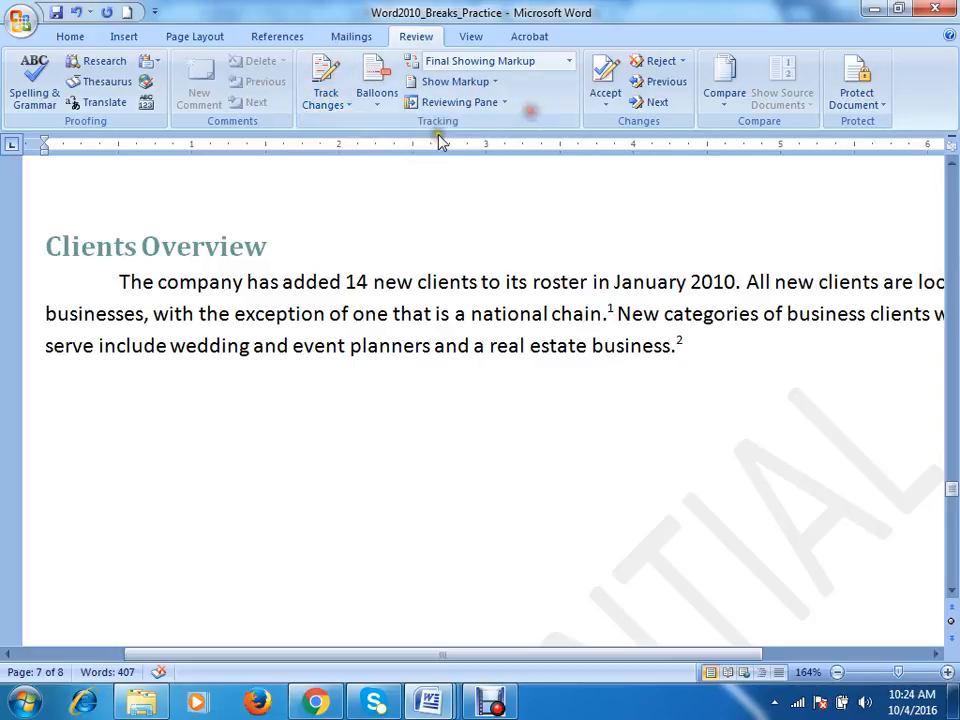
{"action": "left_click", "coordinate": [340, 107]}
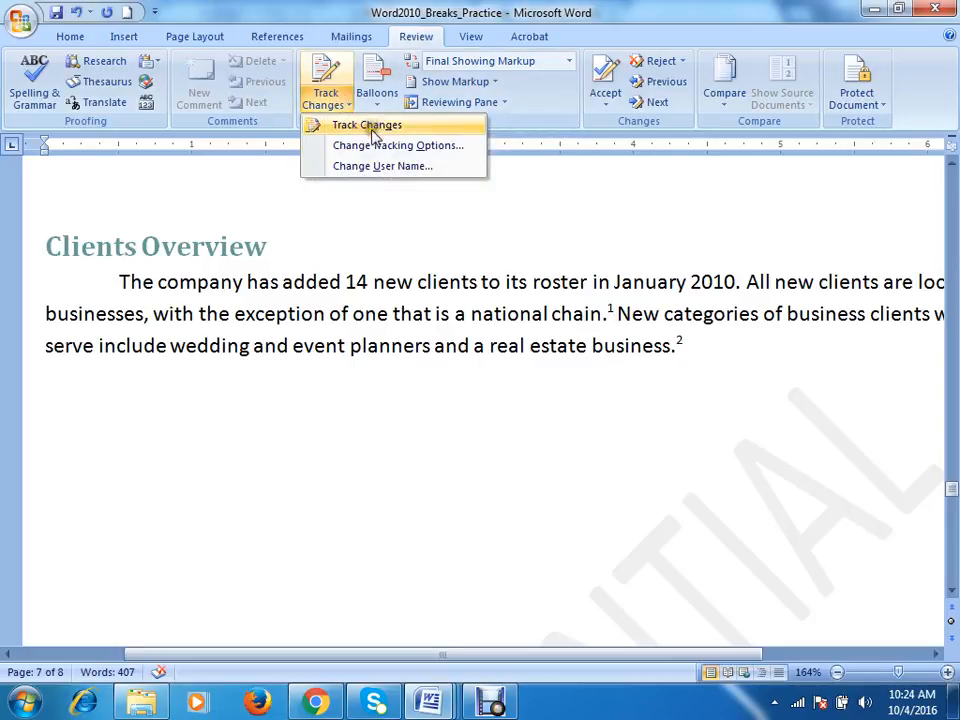
{"action": "left_click", "coordinate": [443, 152]}
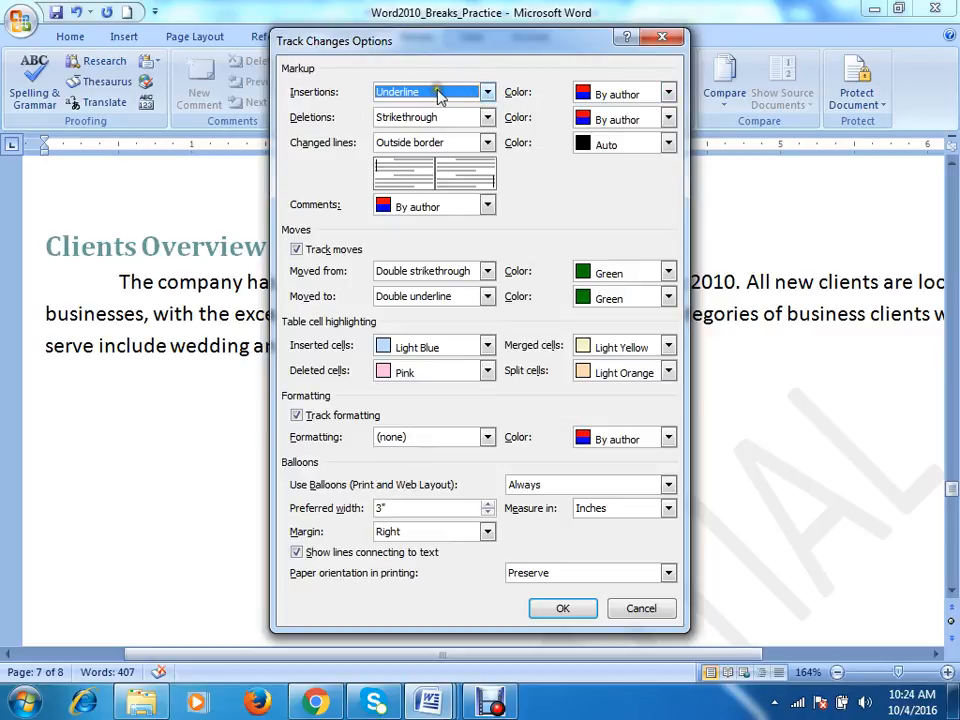
Step: Examine the available markup styles for insertions and close the tracking options
{"action": "left_click", "coordinate": [489, 92]}
{"action": "left_click", "coordinate": [401, 93]}
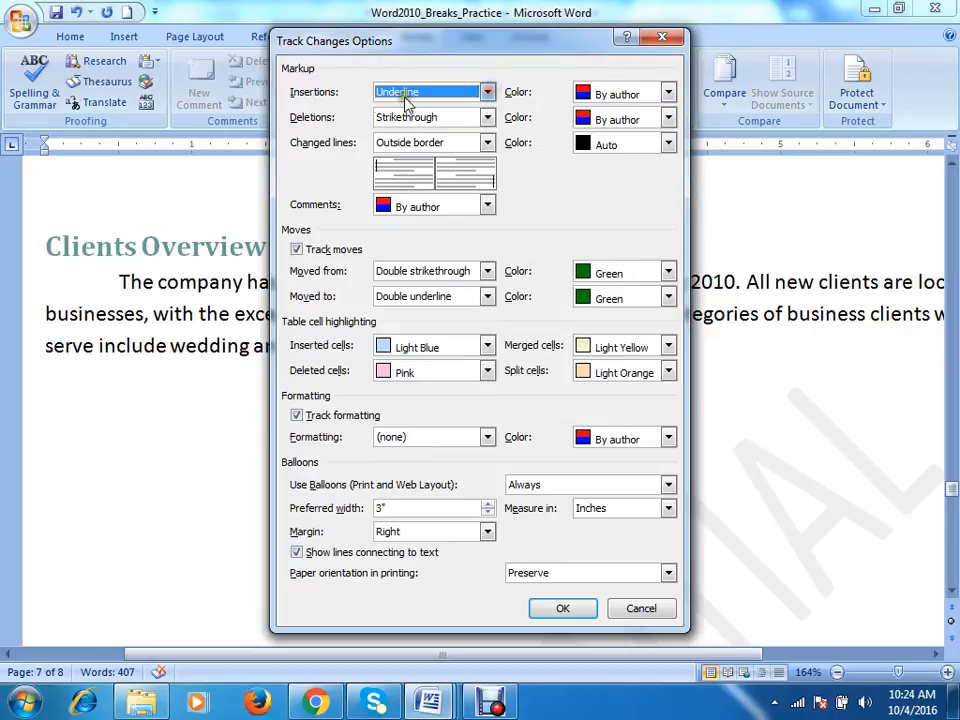
{"action": "left_click", "coordinate": [489, 92]}
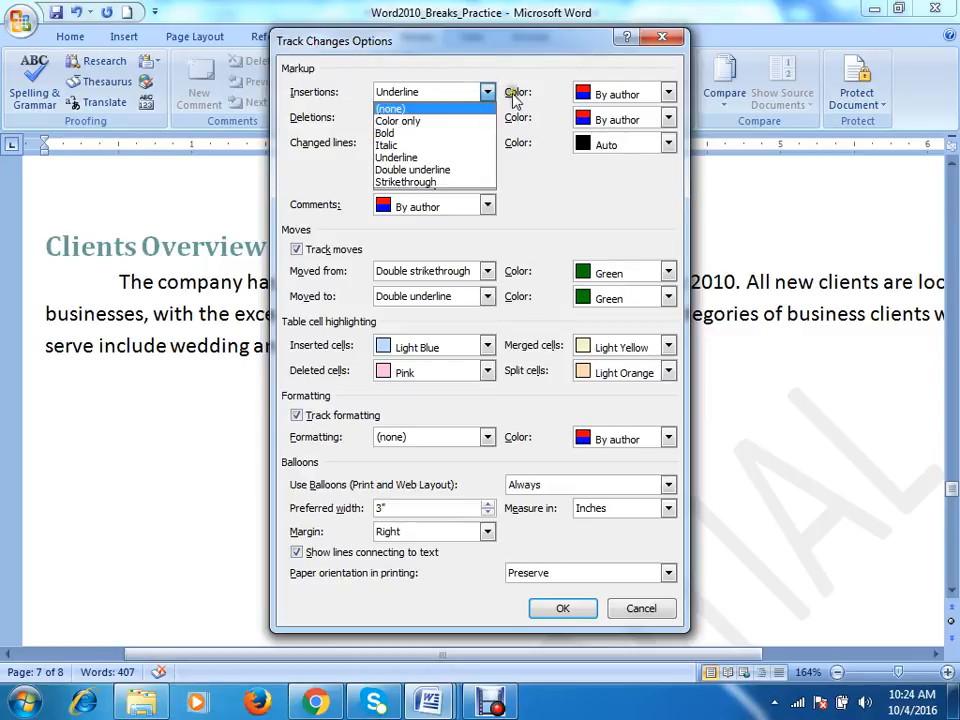
{"action": "left_click", "coordinate": [489, 92]}
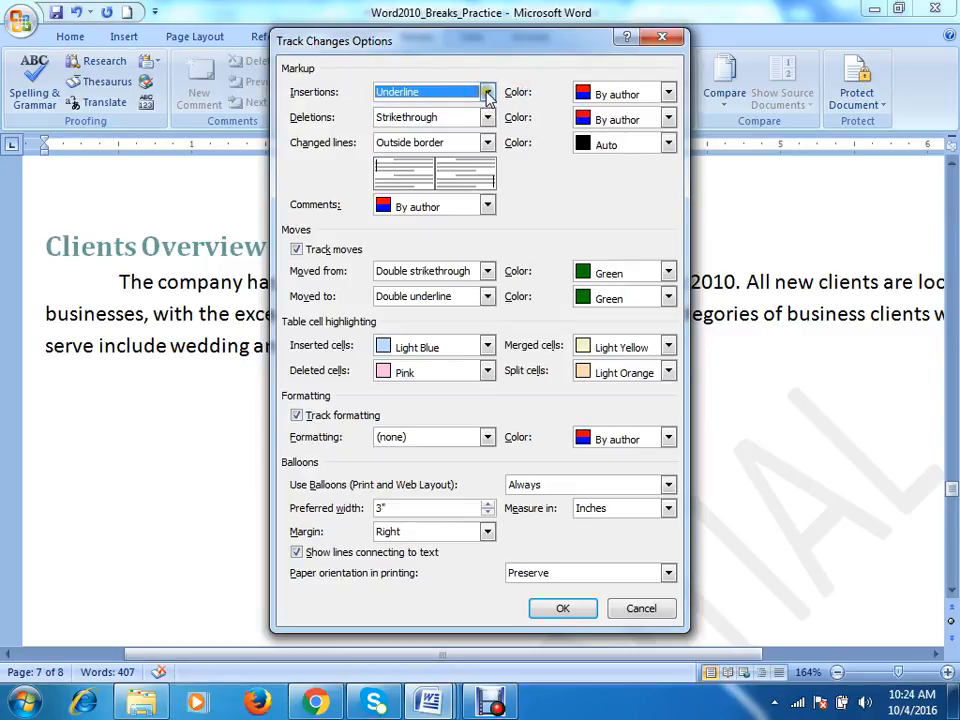
{"action": "left_click", "coordinate": [489, 92]}
{"action": "left_click", "coordinate": [522, 68]}
{"action": "left_click", "coordinate": [489, 92]}
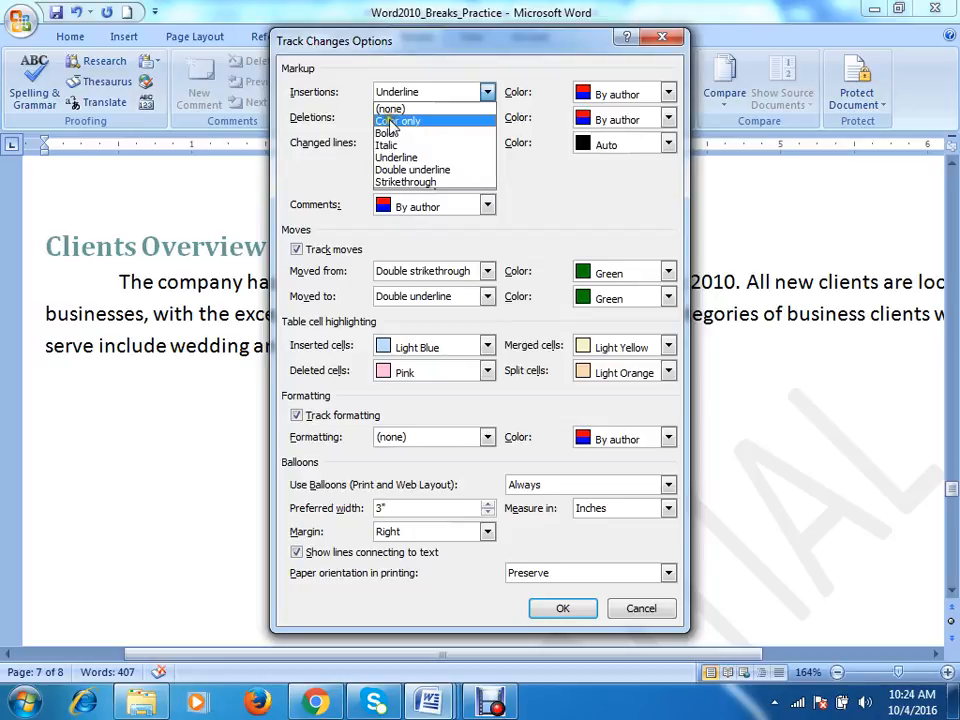
{"action": "left_click", "coordinate": [519, 69]}
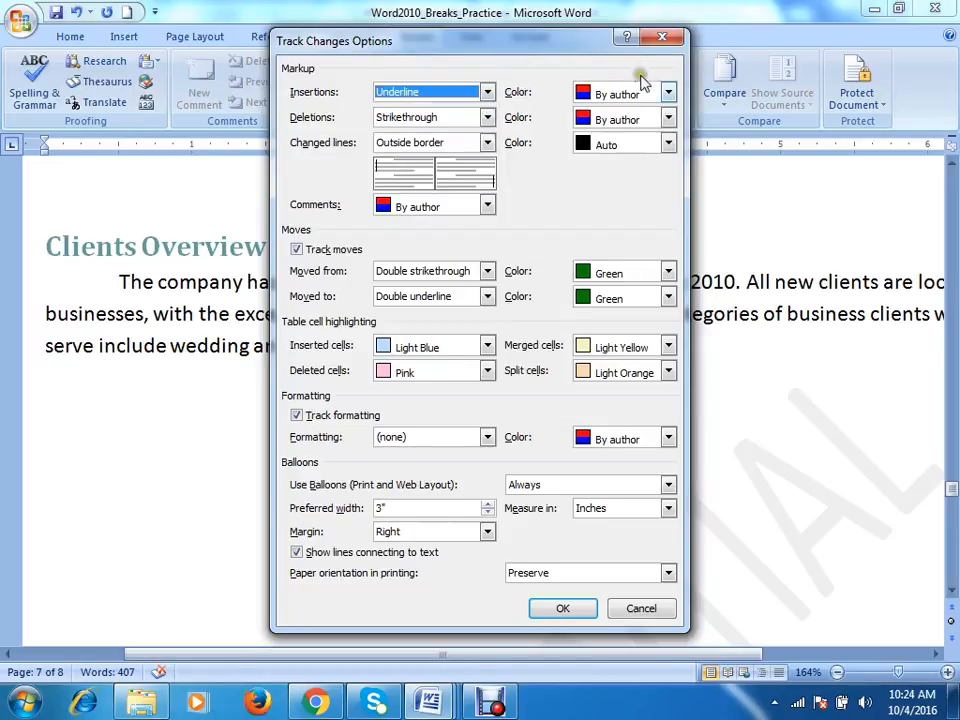
{"action": "left_click", "coordinate": [661, 38]}
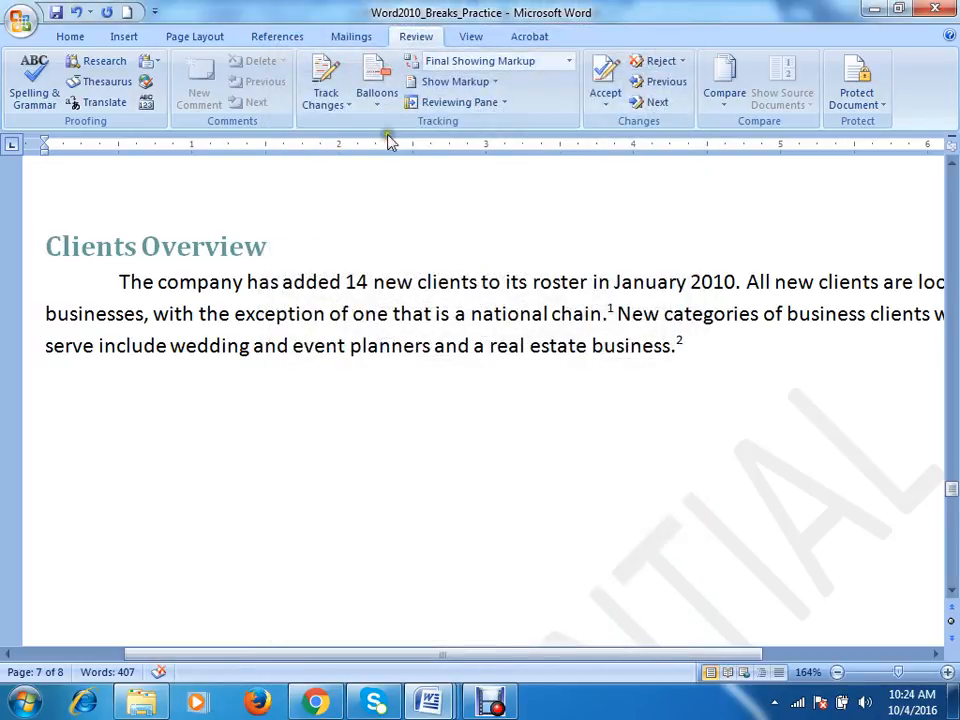
Step: Turn on Track Changes, replace "national" with "Global" in the Clients Overview paragraph, and bring the deletion balloon into view
{"action": "left_click", "coordinate": [326, 78]}
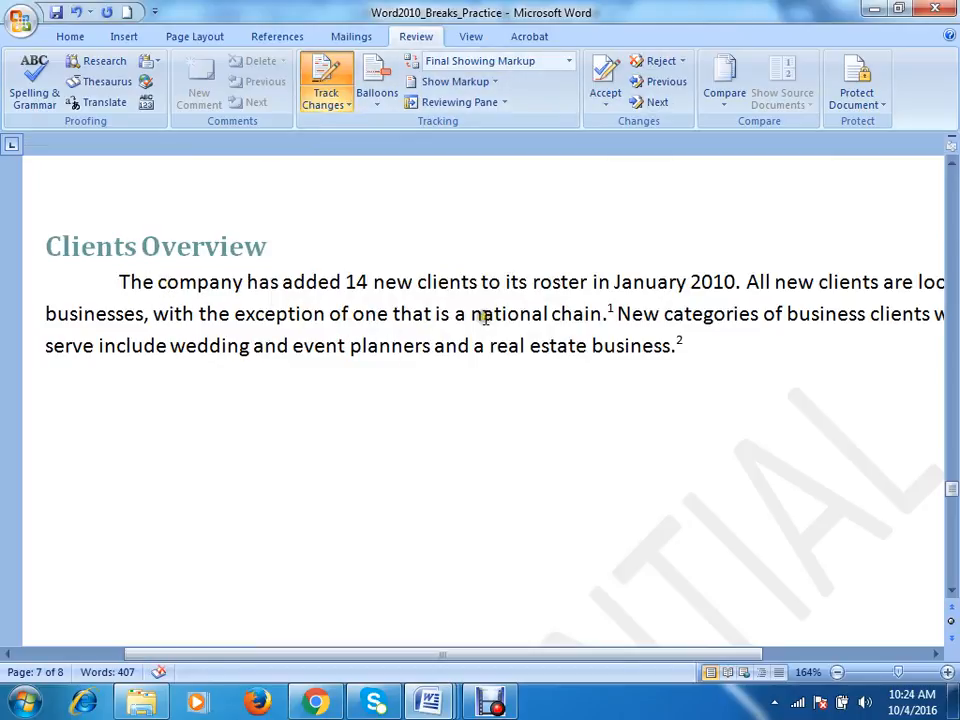
{"action": "left_click_drag", "start_coordinate": [474, 314], "coordinate": [549, 314]}
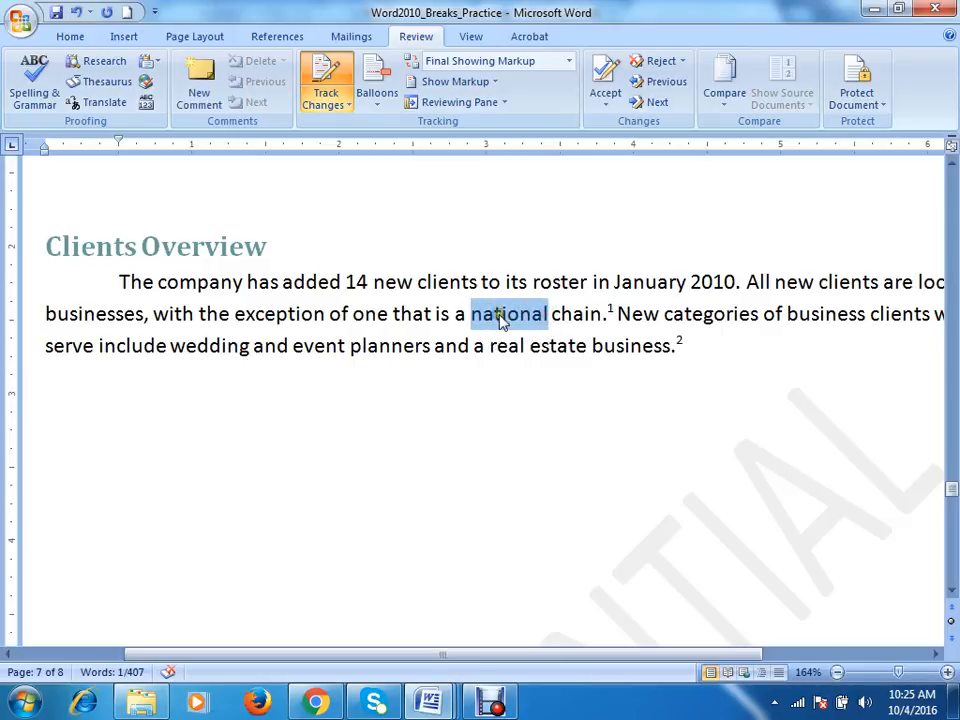
{"action": "left_click", "coordinate": [327, 80]}
{"action": "type", "text": "G"}
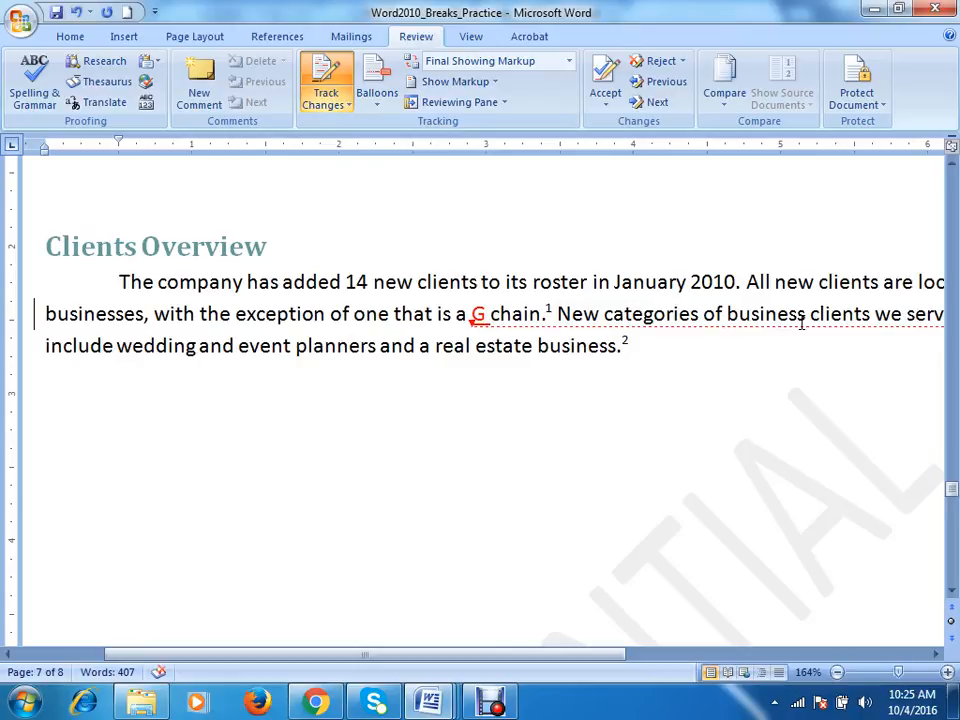
{"action": "type", "text": "loba"}
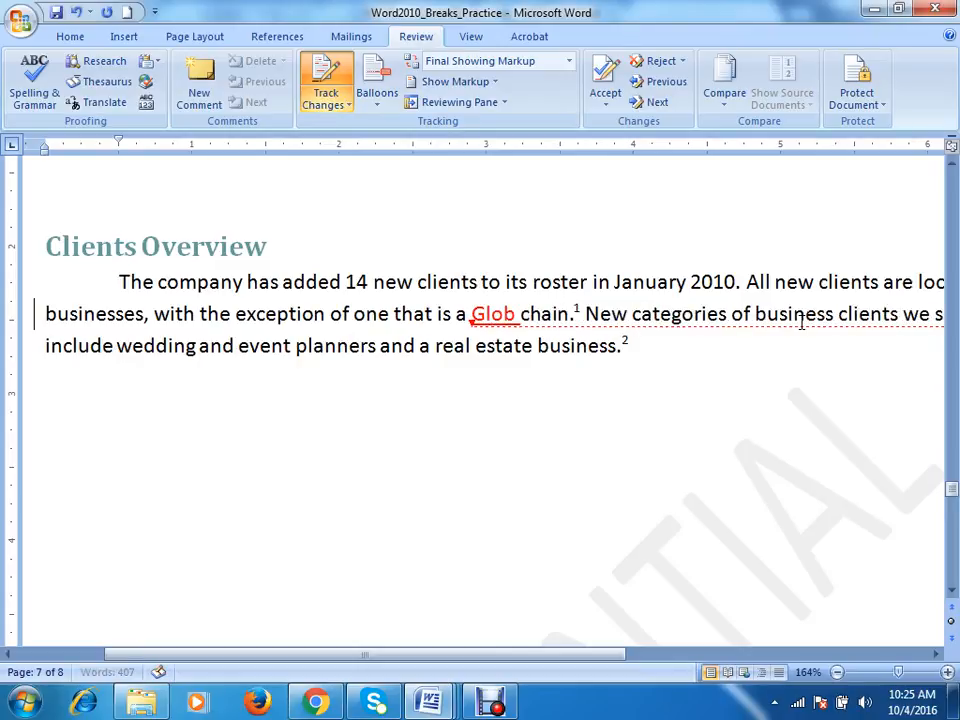
{"action": "type", "text": "l"}
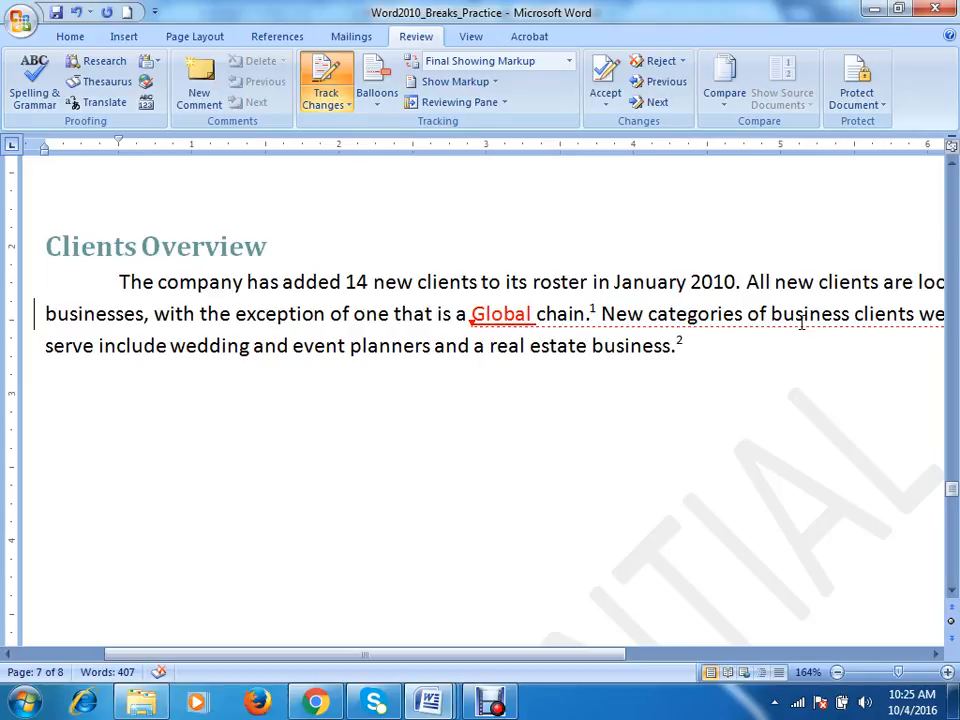
{"action": "left_click", "coordinate": [893, 673]}
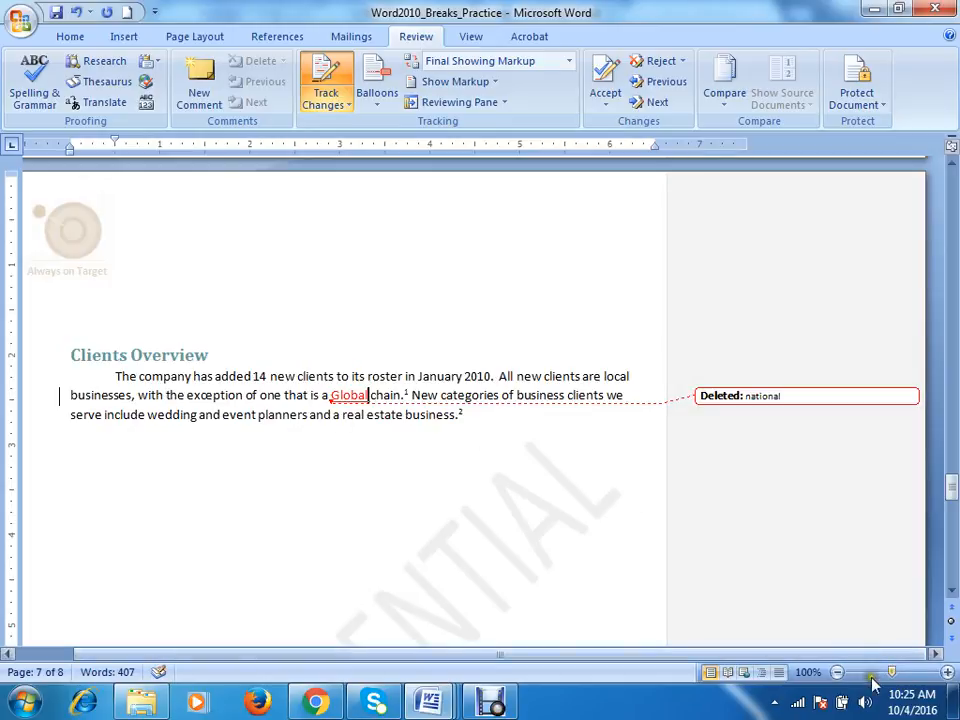
{"action": "left_click_drag", "start_coordinate": [893, 678], "coordinate": [890, 678]}
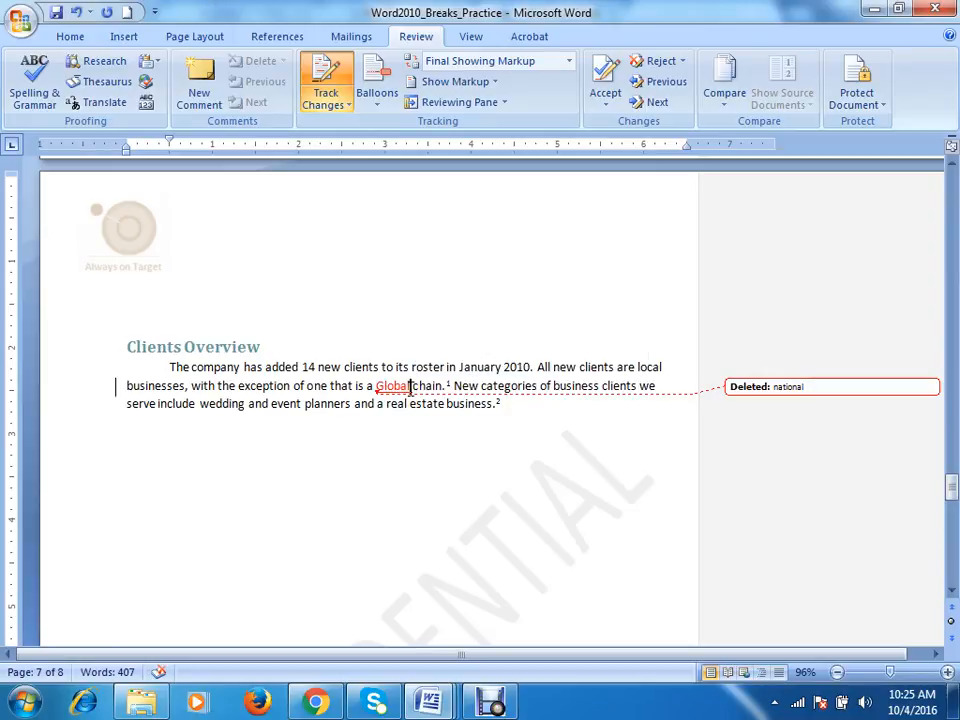
Step: Set the tracked insertions' markup style to Double underline in the change tracking options
{"action": "left_click", "coordinate": [330, 104]}
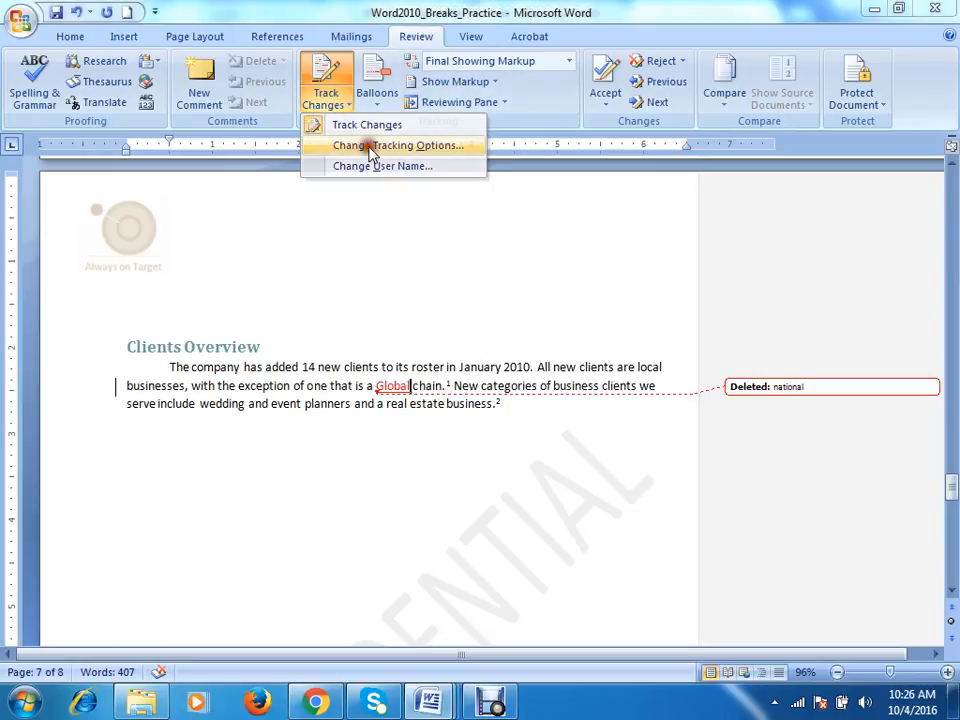
{"action": "left_click", "coordinate": [371, 148]}
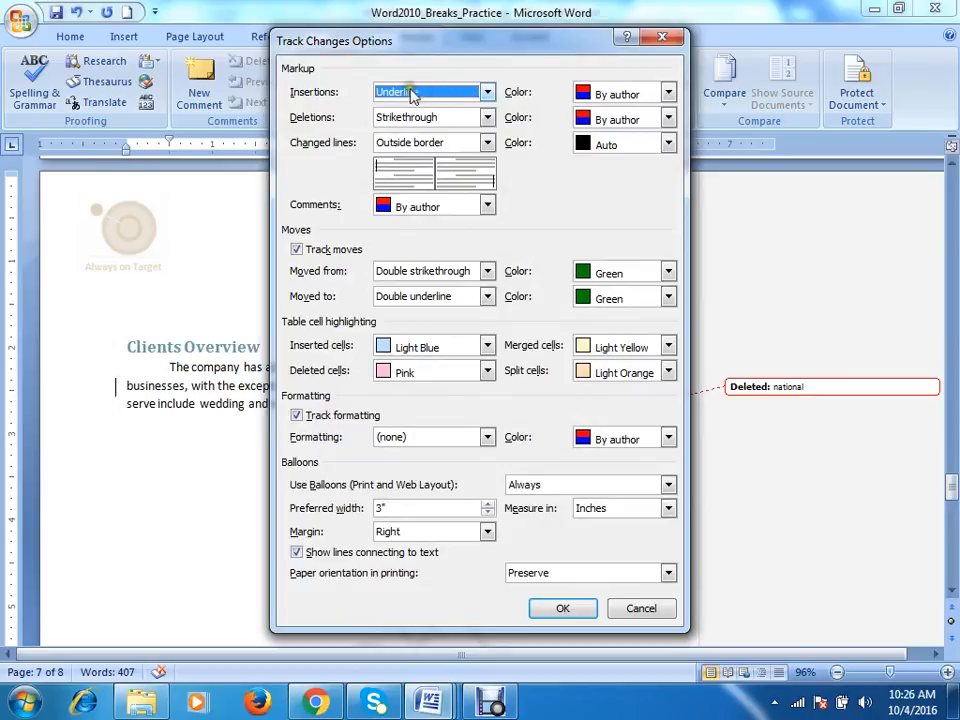
{"action": "left_click", "coordinate": [462, 104]}
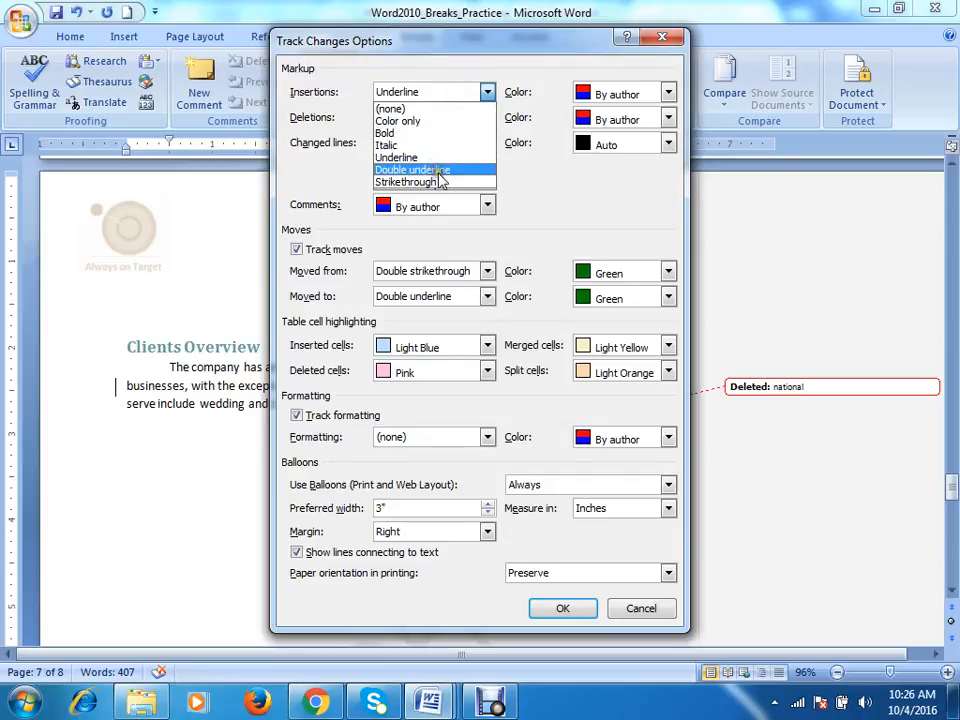
{"action": "left_click", "coordinate": [490, 168]}
{"action": "left_click", "coordinate": [562, 610]}
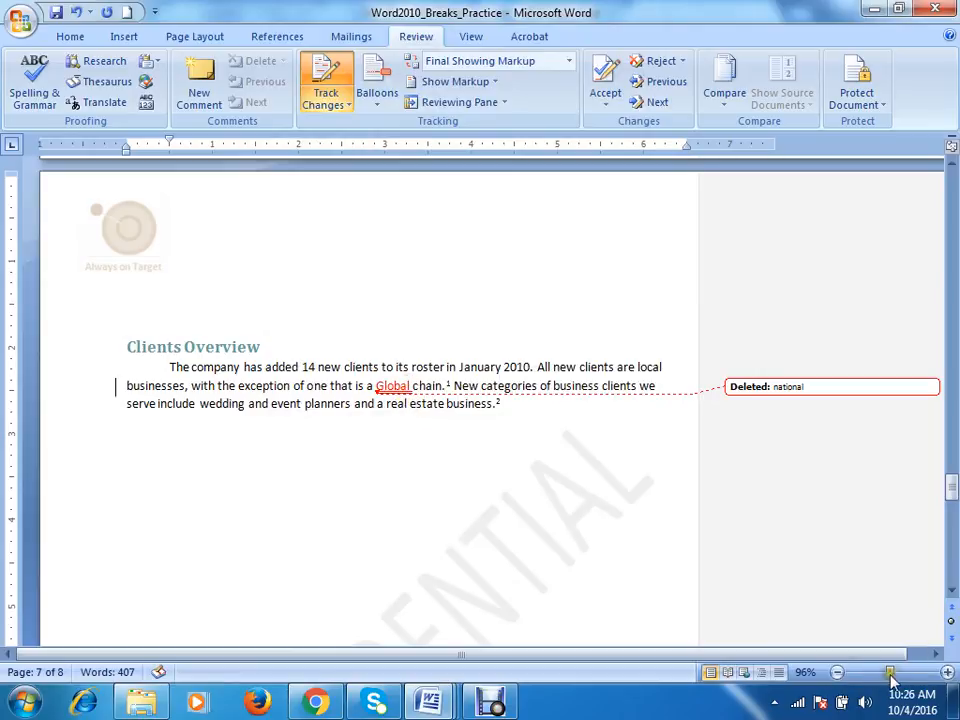
Step: Enlarge the Clients Overview paragraph to 124% and delete "event" before "planners" as a tracked change
{"action": "left_click_drag", "start_coordinate": [891, 671], "coordinate": [897, 671]}
{"action": "scroll", "coordinate": [385, 490], "scroll_direction": "down", "scroll_amount": 1}
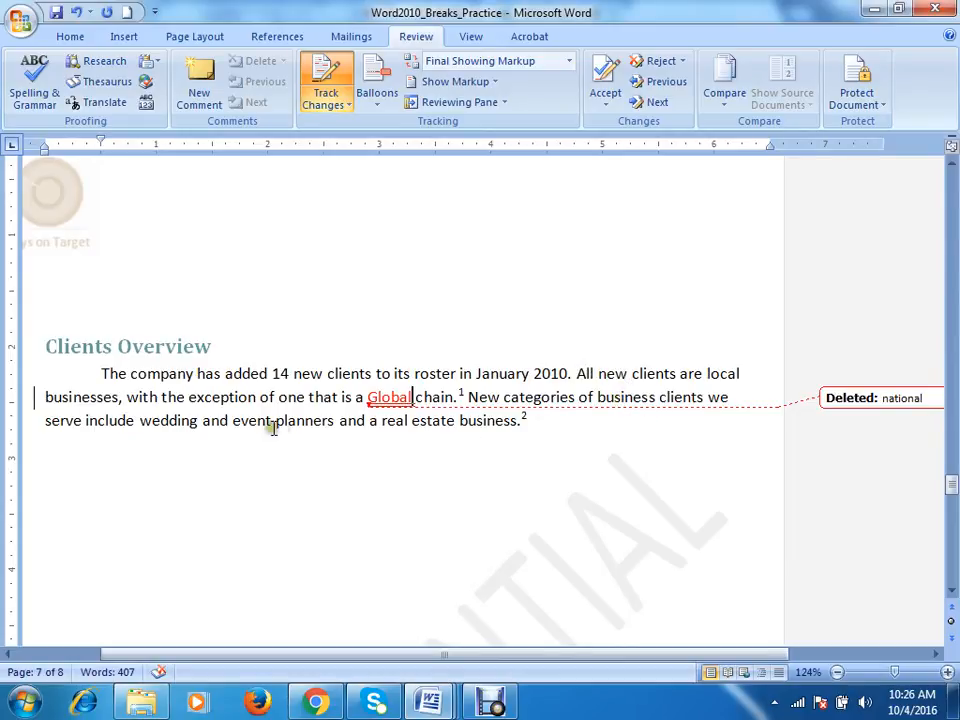
{"action": "left_click_drag", "start_coordinate": [236, 421], "coordinate": [273, 422]}
{"action": "key", "text": "Delete"}
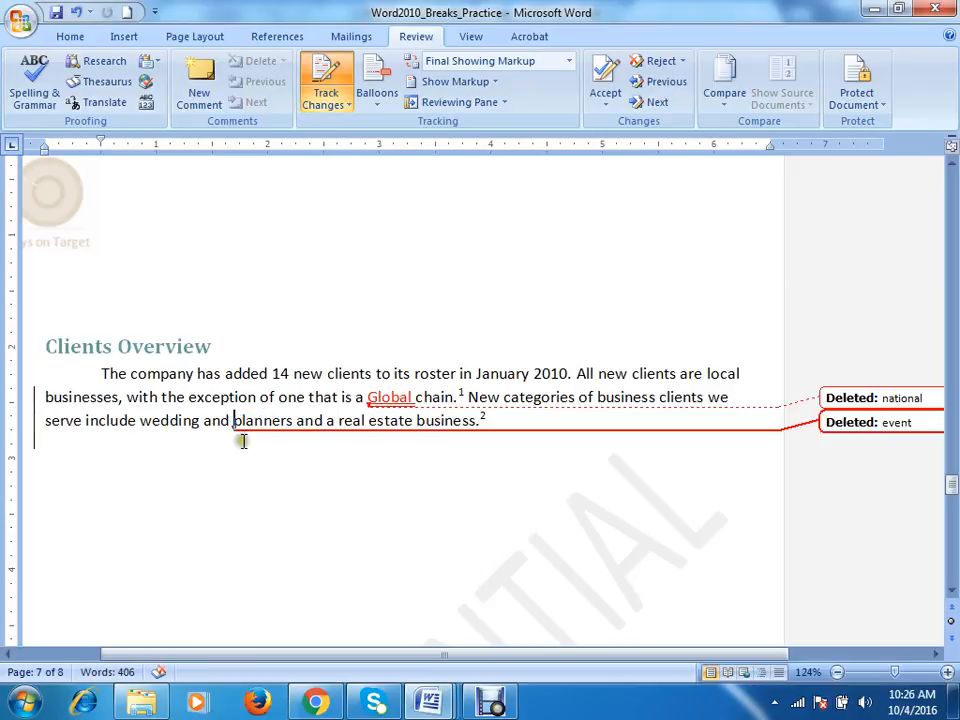
Step: Examine the review display choices and the kinds of markup that can be shown
{"action": "left_click", "coordinate": [567, 64]}
{"action": "left_click", "coordinate": [478, 80]}
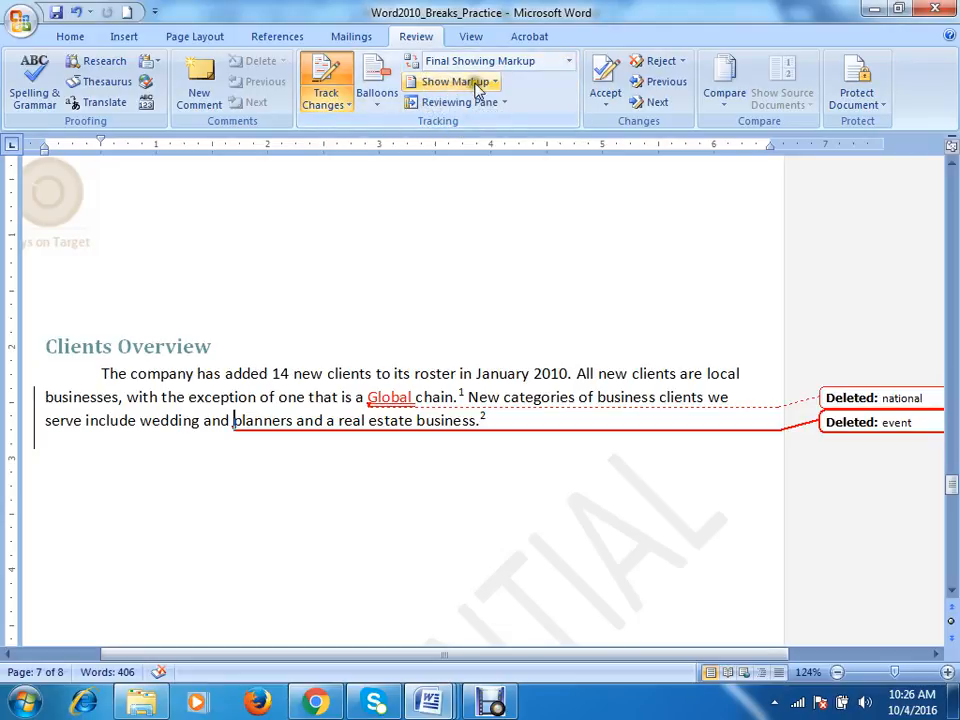
{"action": "left_click", "coordinate": [478, 85]}
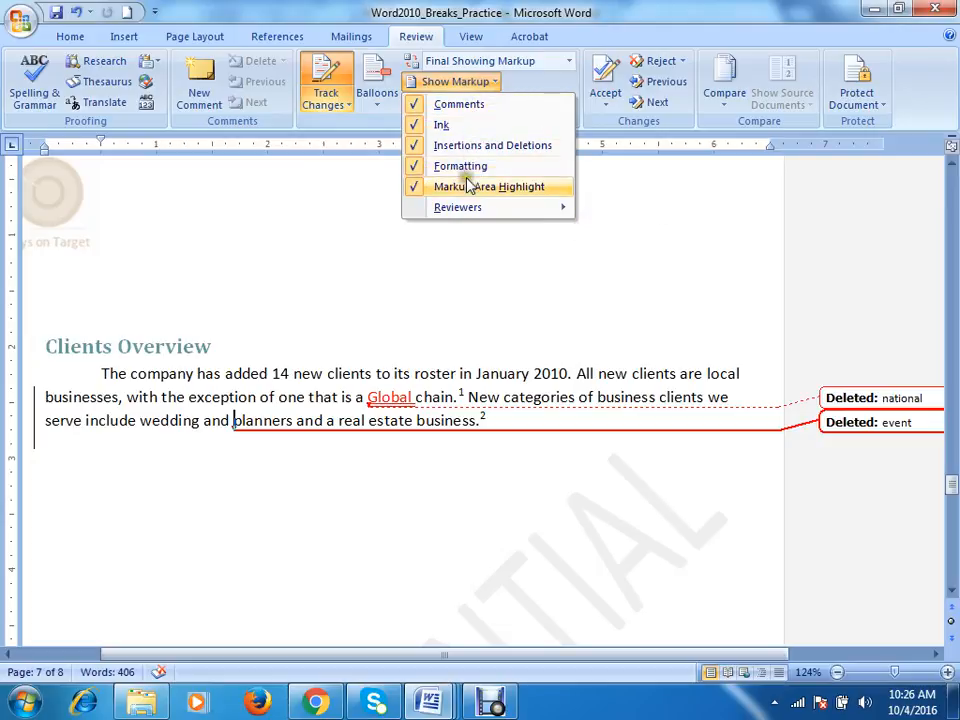
{"action": "left_click", "coordinate": [535, 80]}
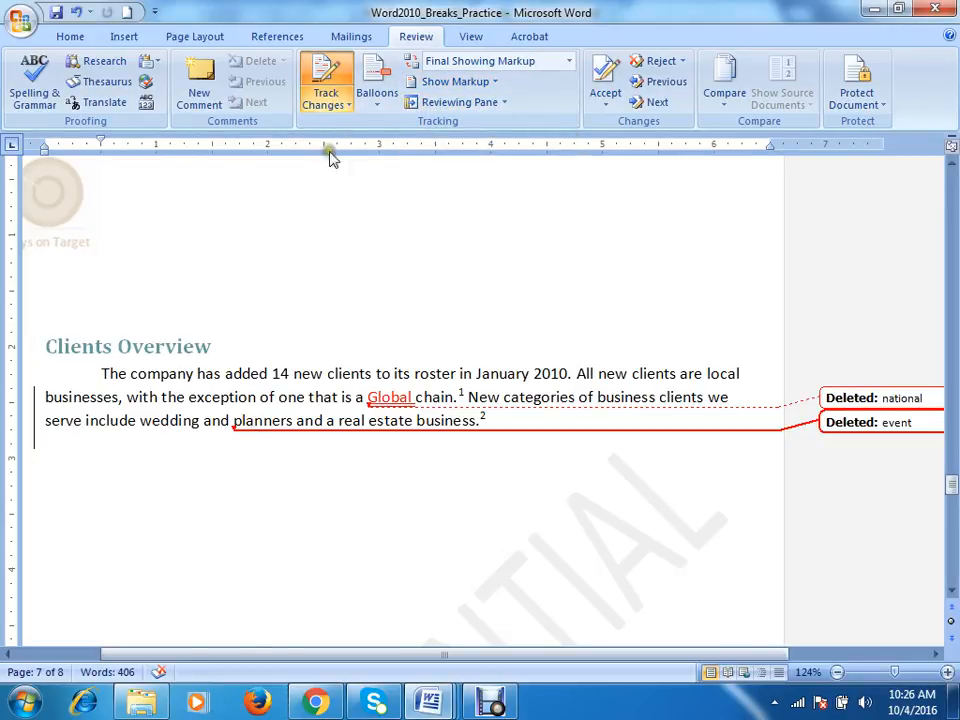
Step: Check the deletion style in the change tracking options, cancel them, and inspect the tracked edits in the Clients Overview paragraph
{"action": "left_click", "coordinate": [326, 104]}
{"action": "left_click", "coordinate": [430, 145]}
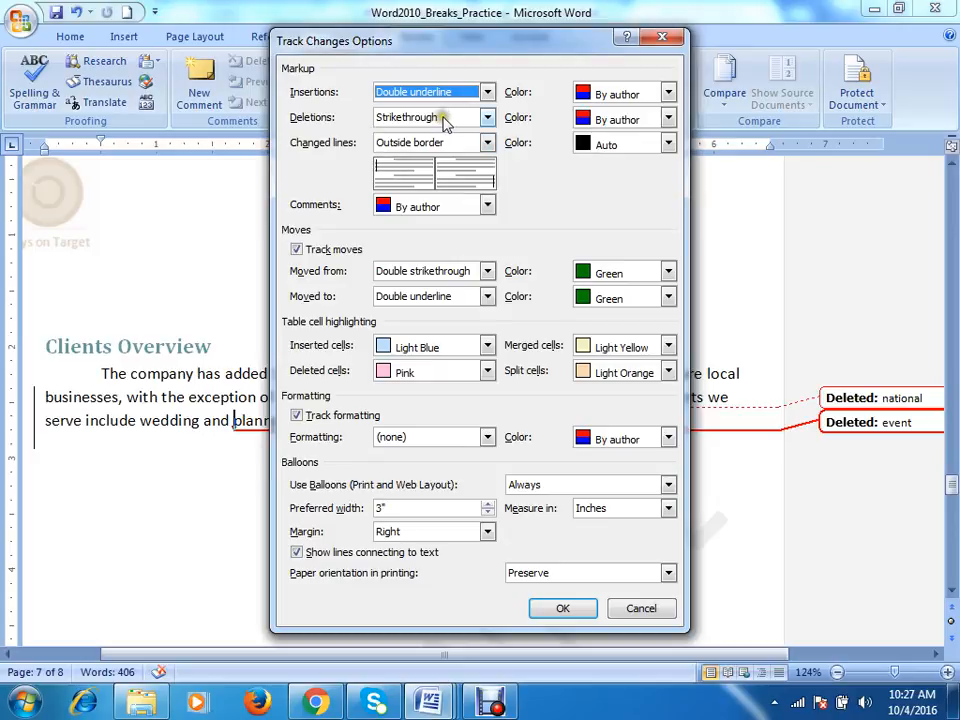
{"action": "left_click", "coordinate": [641, 608]}
{"action": "triple_click", "coordinate": [40, 420]}
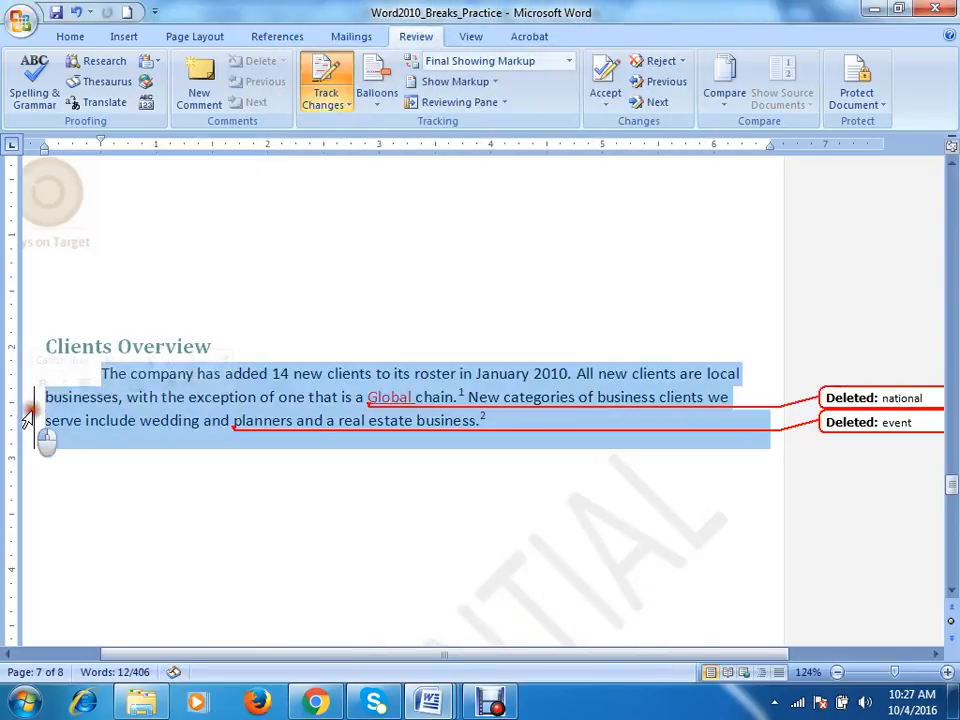
{"action": "left_click", "coordinate": [272, 476]}
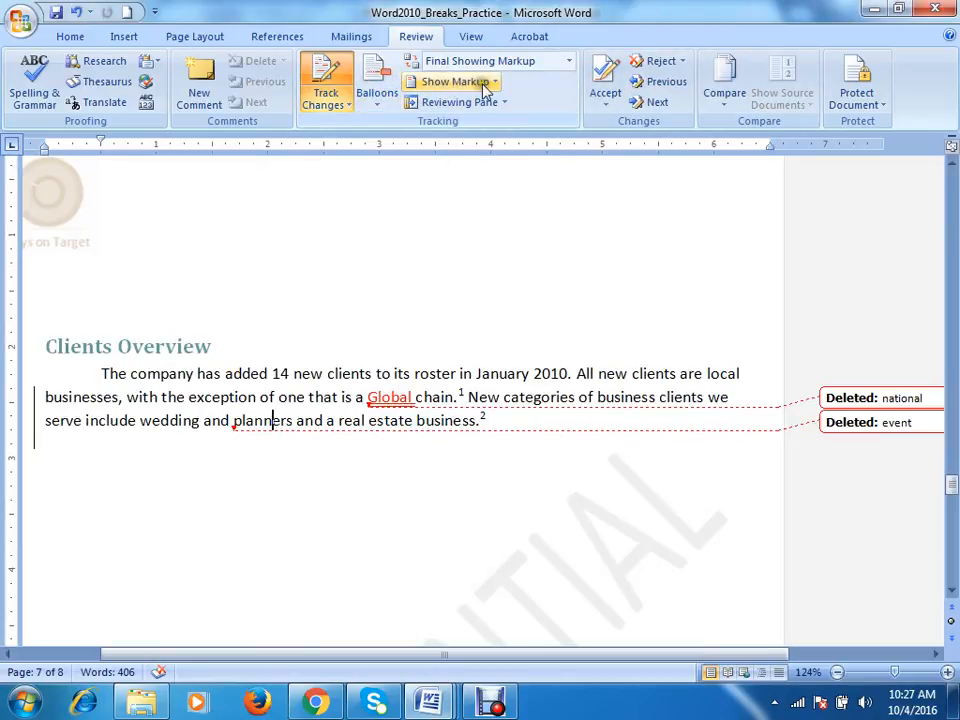
Step: Show all tracked revisions inline in the text instead of in balloons
{"action": "left_click", "coordinate": [381, 100]}
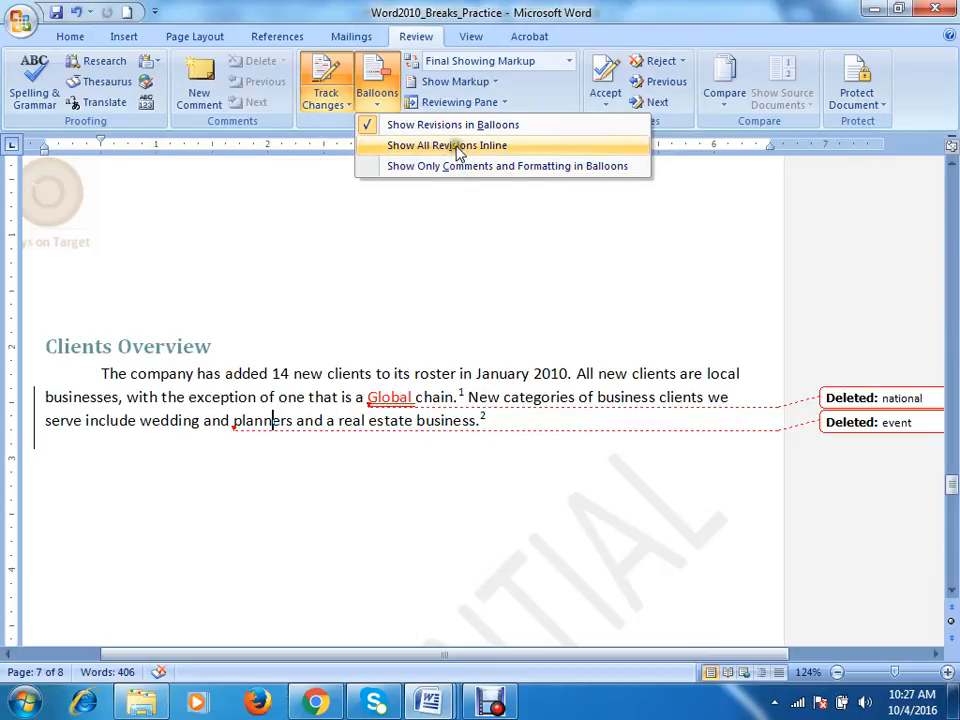
{"action": "left_click", "coordinate": [458, 150]}
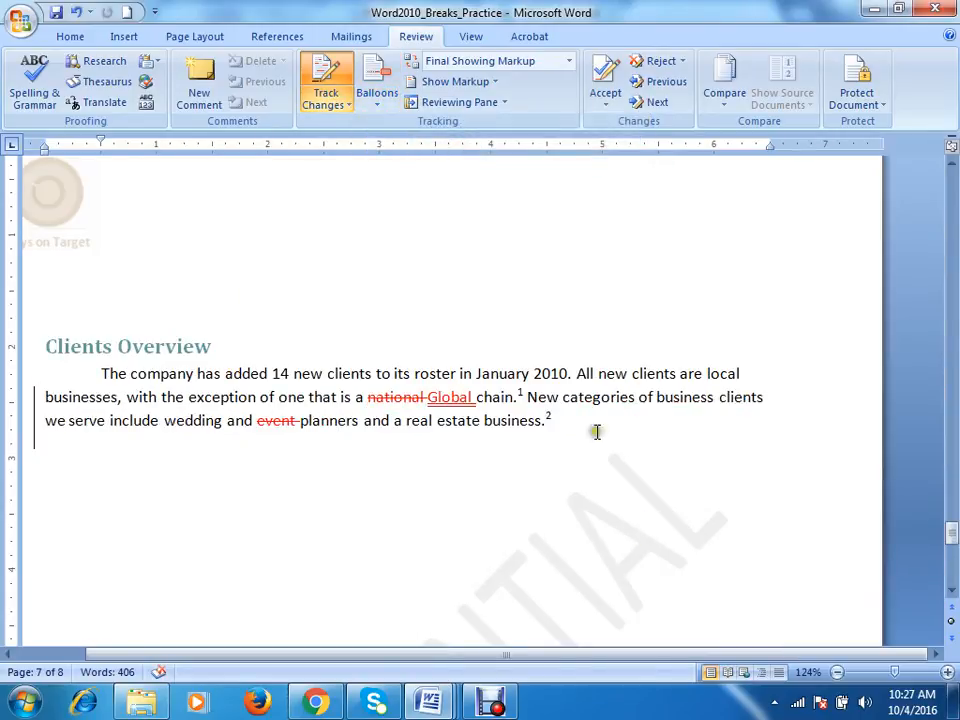
{"action": "left_click", "coordinate": [388, 103]}
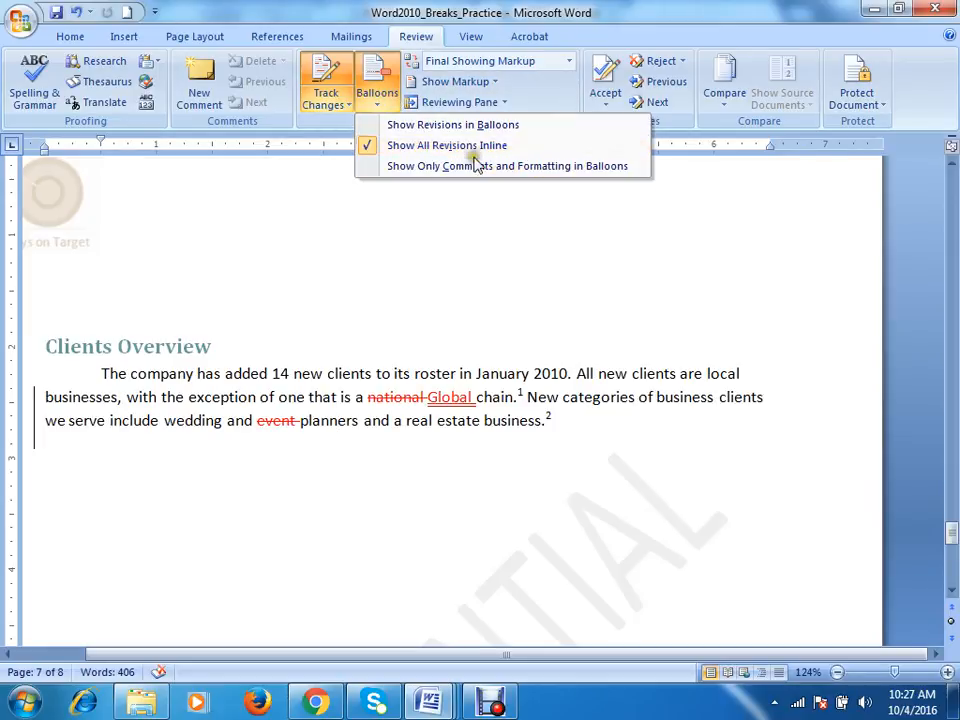
{"action": "left_click", "coordinate": [483, 473]}
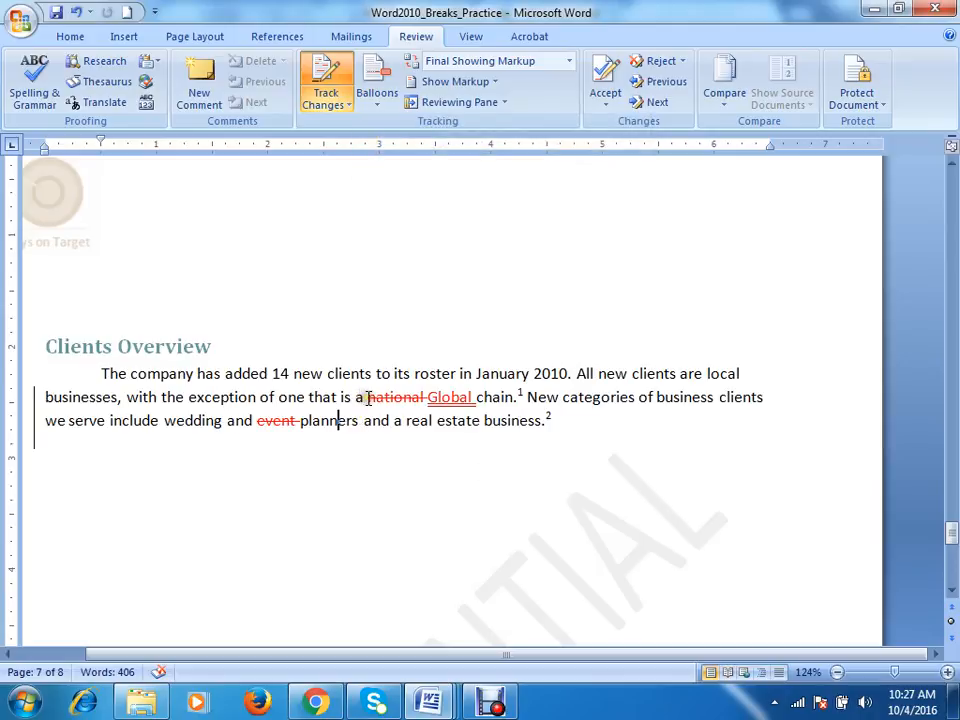
Step: Inspect the inline deletion marks on "national" and "event" in the Clients Overview paragraph
{"action": "left_click_drag", "start_coordinate": [367, 398], "coordinate": [424, 410]}
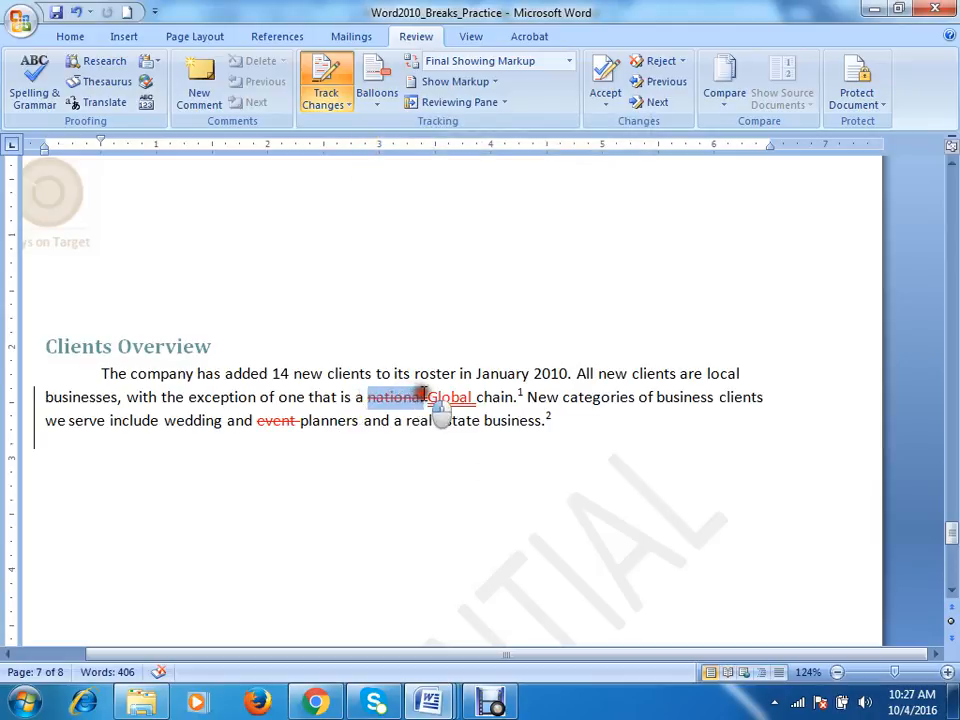
{"action": "left_click", "coordinate": [371, 399]}
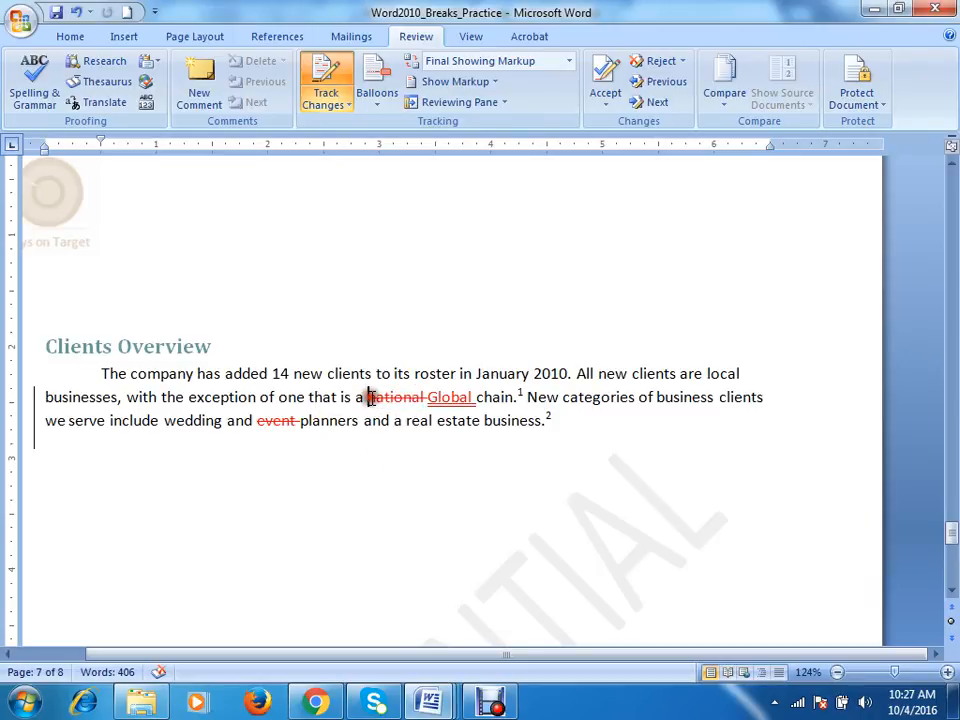
{"action": "left_click_drag", "start_coordinate": [369, 397], "coordinate": [428, 396]}
{"action": "left_click", "coordinate": [428, 400]}
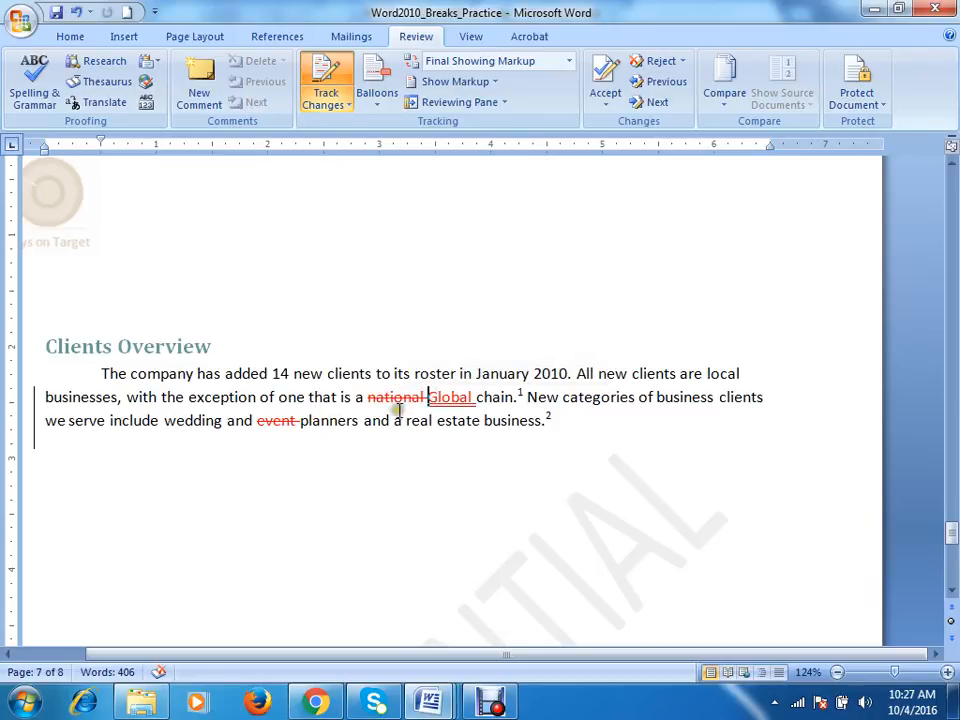
{"action": "left_click", "coordinate": [411, 457]}
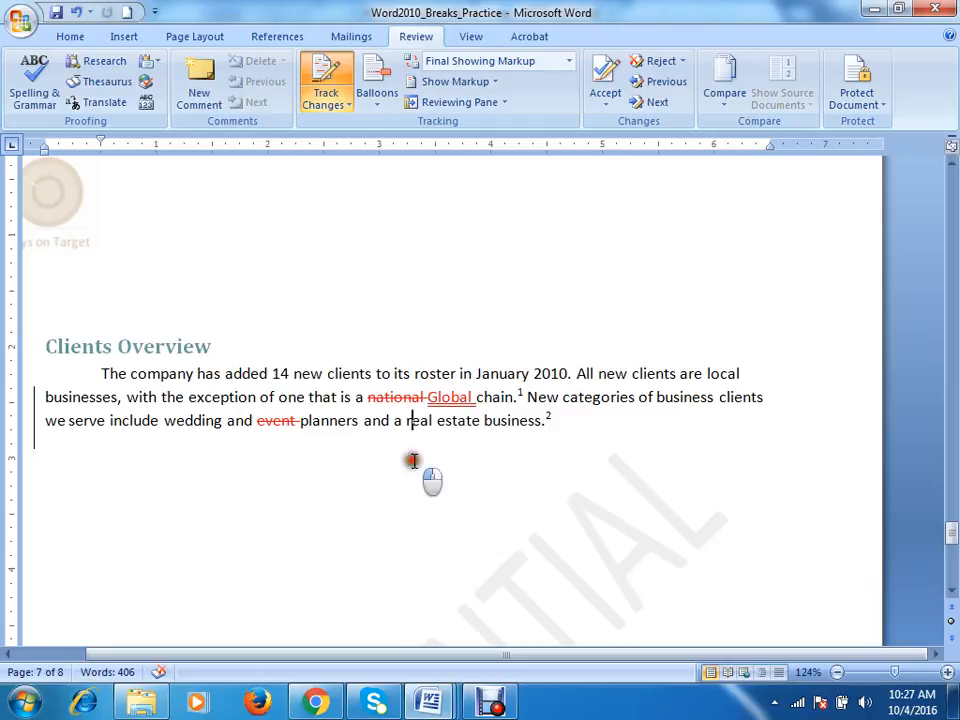
{"action": "double_click", "coordinate": [381, 399]}
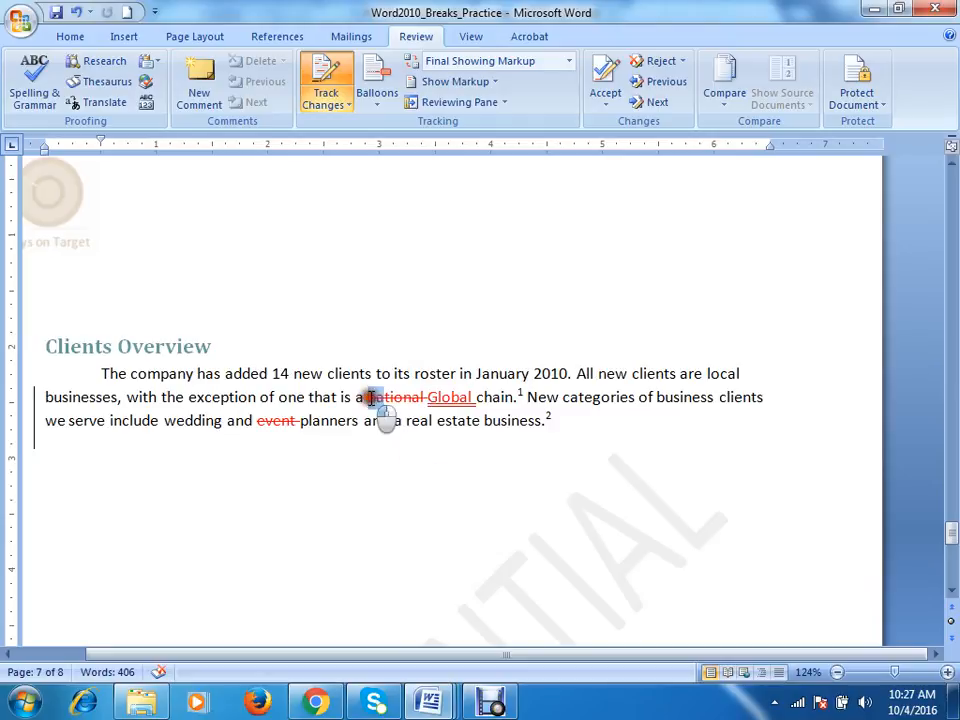
{"action": "left_click", "coordinate": [406, 485]}
{"action": "left_click_drag", "start_coordinate": [258, 420], "coordinate": [300, 422]}
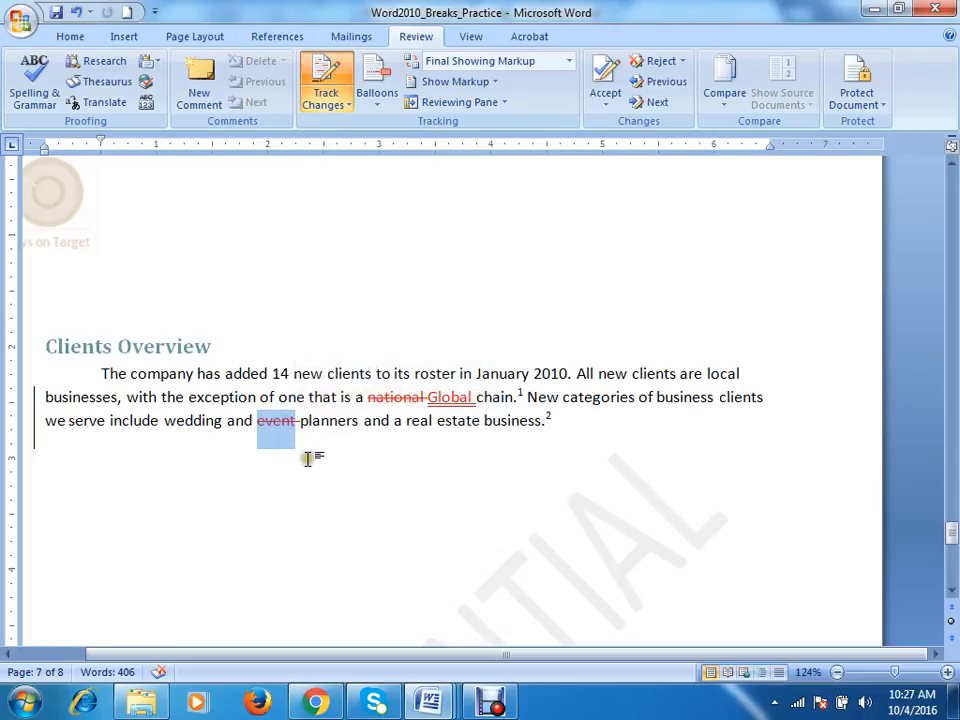
{"action": "left_click", "coordinate": [324, 424]}
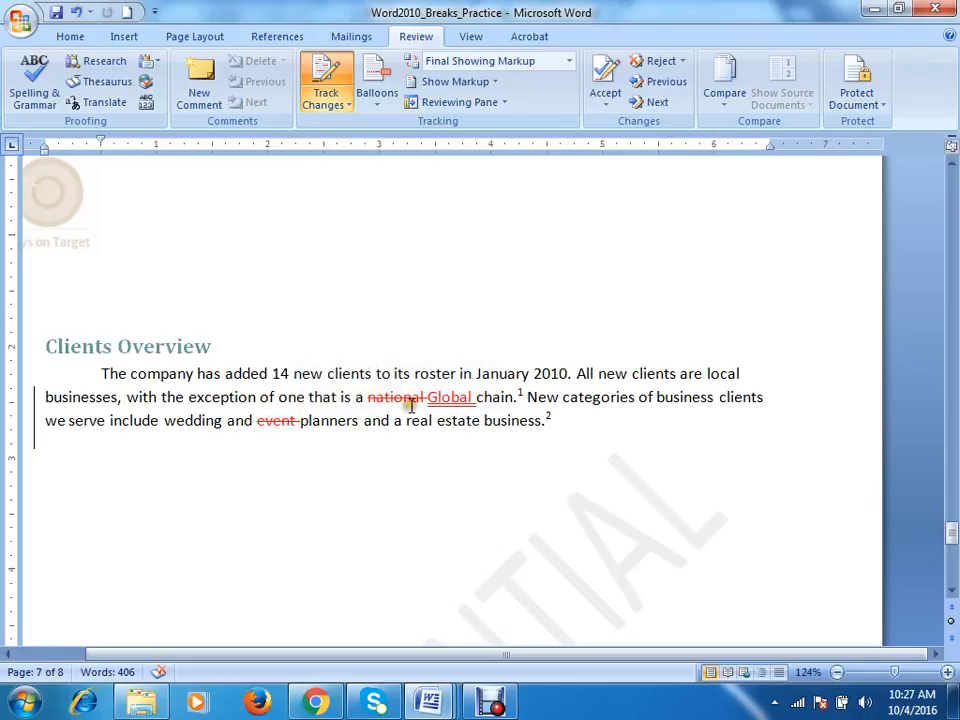
Step: Examine the insertion color setting in the Track Changes Options, close them, and inspect the inserted word "Global"
{"action": "left_click", "coordinate": [337, 105]}
{"action": "left_click", "coordinate": [369, 146]}
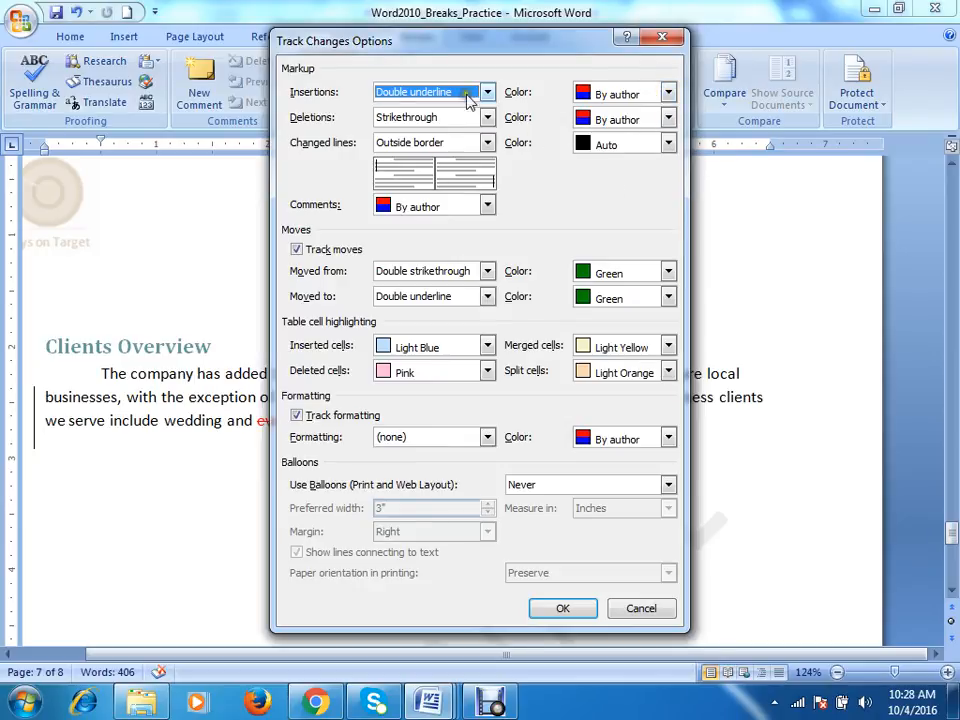
{"action": "left_click", "coordinate": [668, 93]}
{"action": "left_click", "coordinate": [668, 93]}
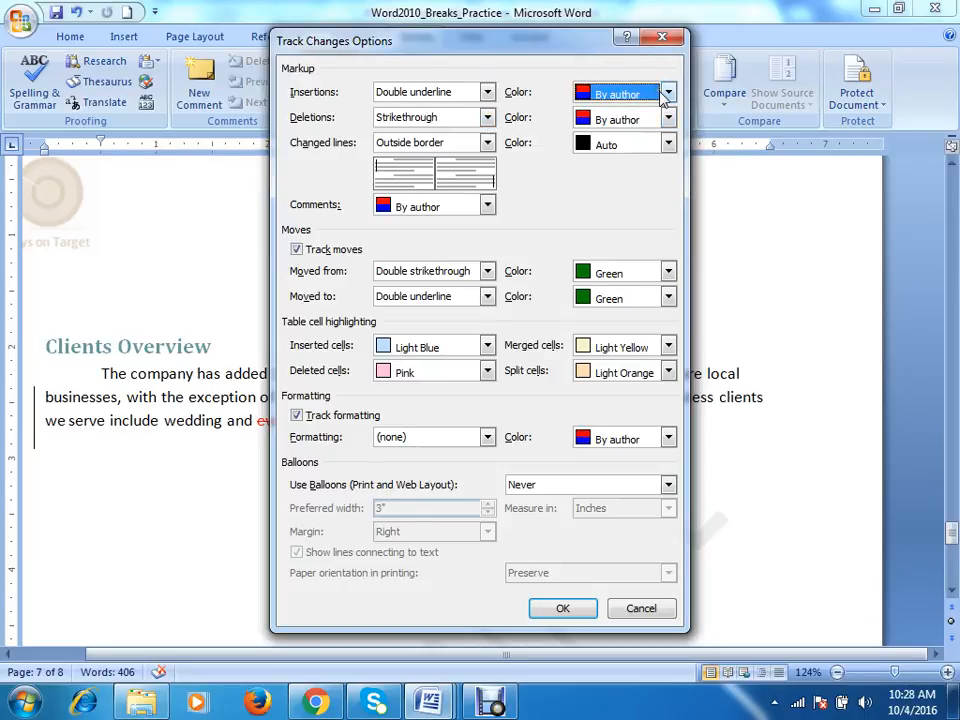
{"action": "left_click", "coordinate": [662, 37]}
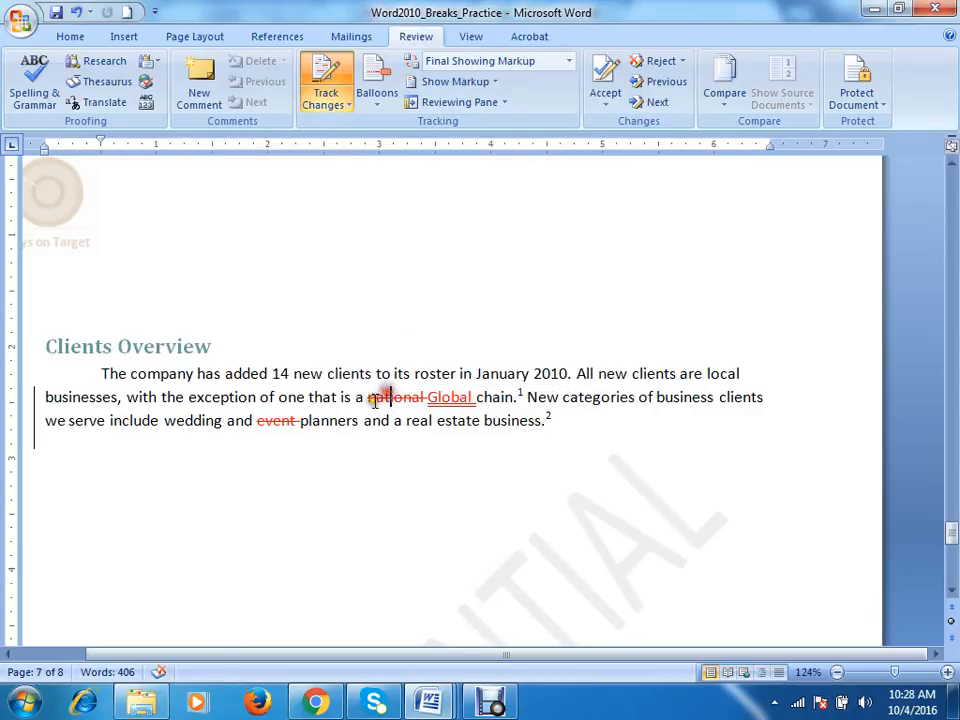
{"action": "left_click", "coordinate": [458, 406]}
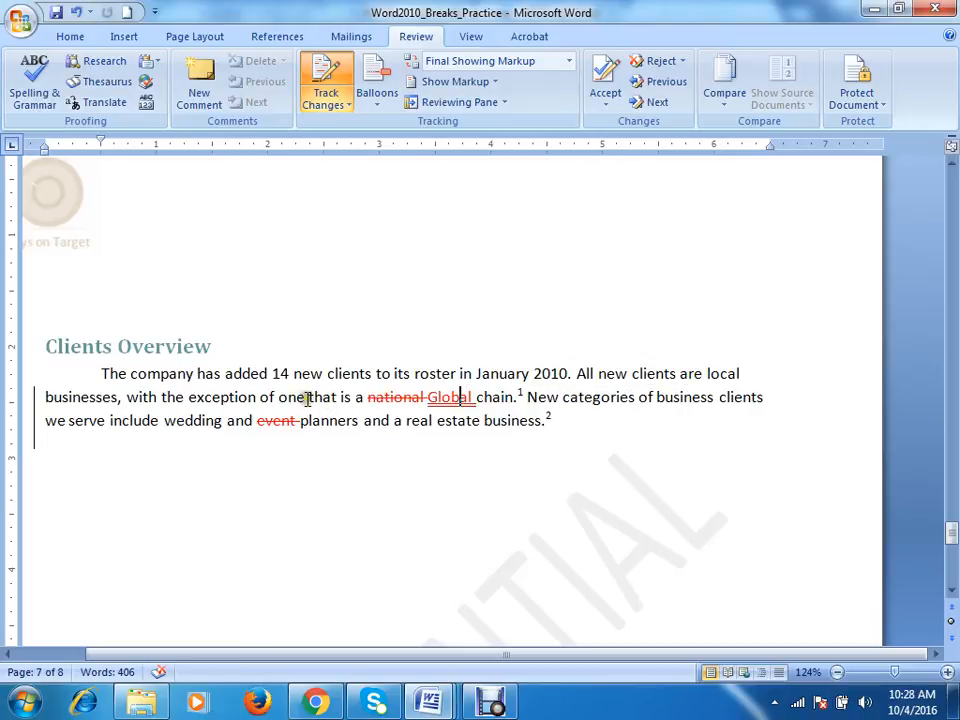
Step: Make the words "one that" in the Clients Overview paragraph bold as a tracked formatting change
{"action": "left_click_drag", "start_coordinate": [280, 398], "coordinate": [340, 405]}
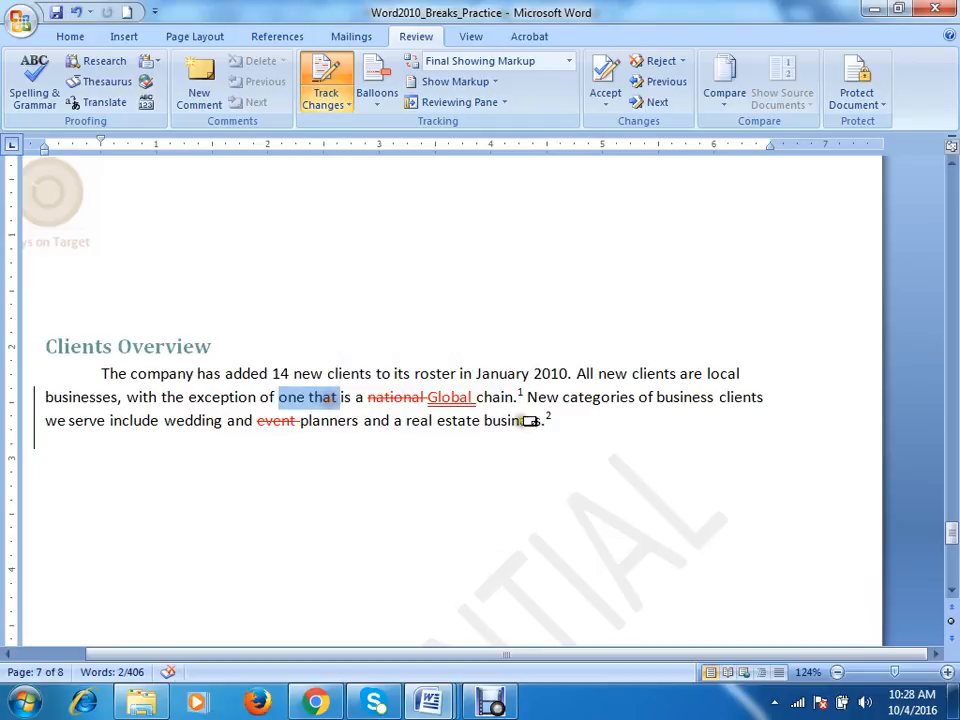
{"action": "left_click", "coordinate": [68, 36]}
{"action": "left_click", "coordinate": [91, 96]}
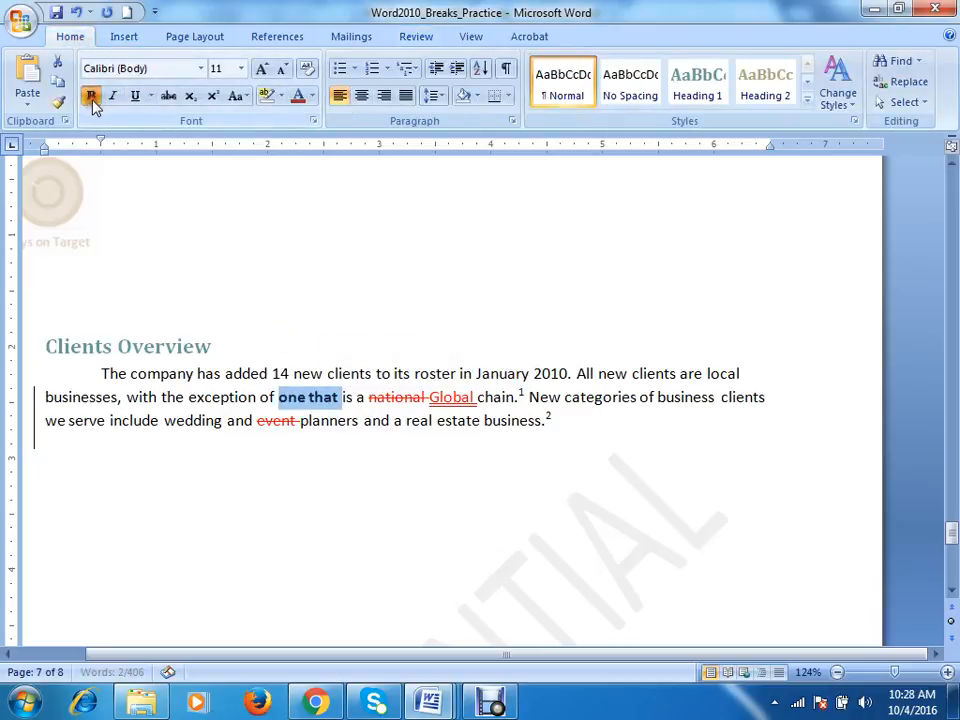
{"action": "left_click", "coordinate": [338, 400]}
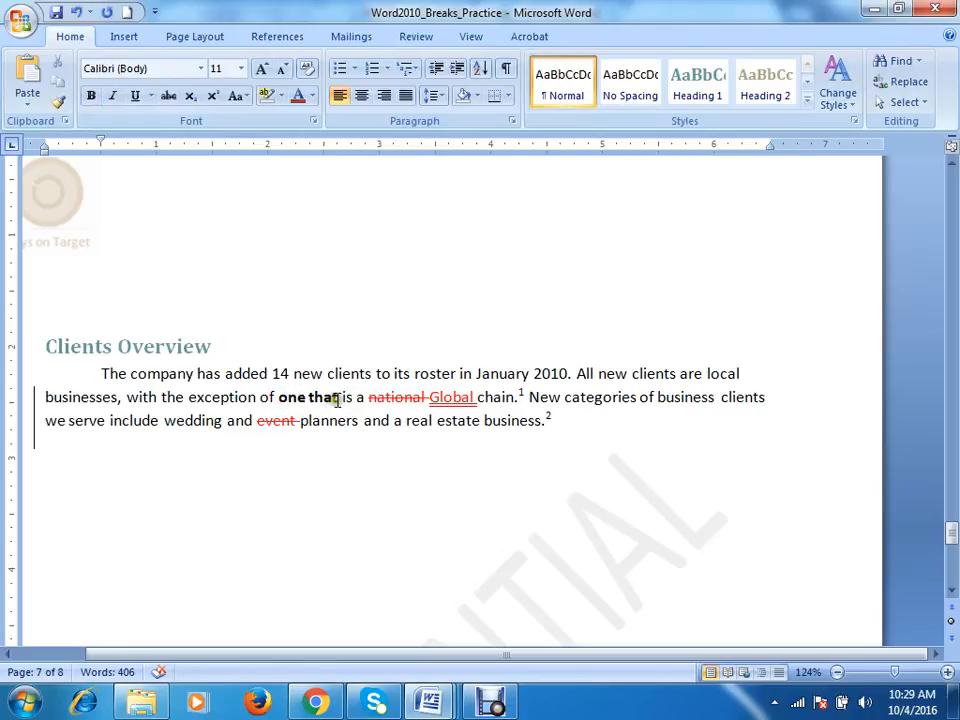
{"action": "left_click_drag", "start_coordinate": [338, 397], "coordinate": [265, 405]}
{"action": "left_click", "coordinate": [343, 397]}
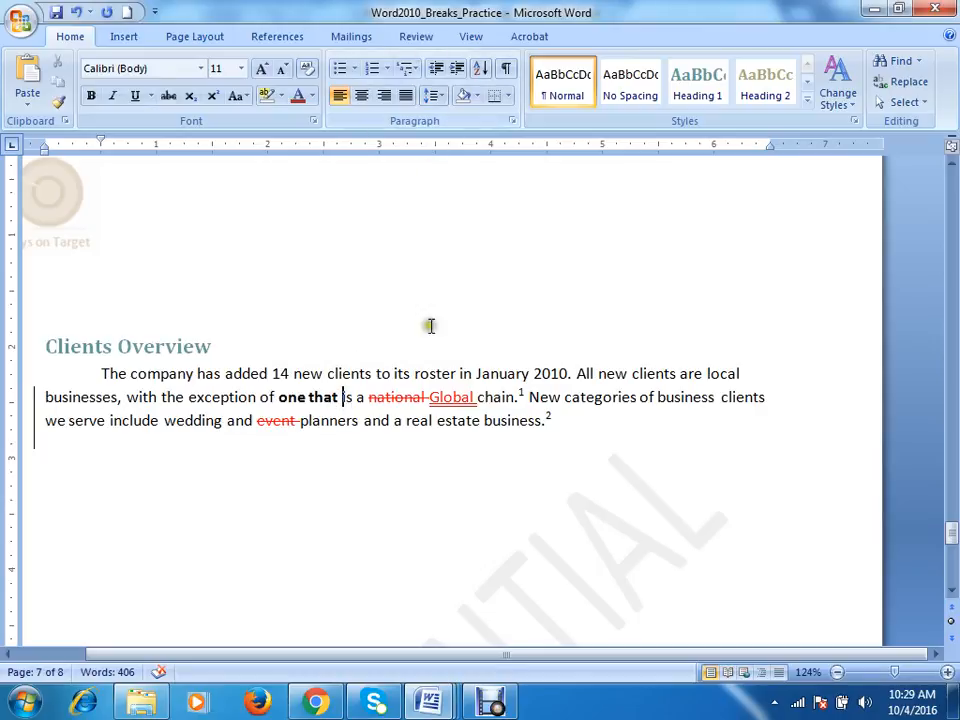
Step: Return to the reviewing commands, reopen the Track Changes Options and reposition the dialog to review its settings
{"action": "left_click", "coordinate": [417, 37]}
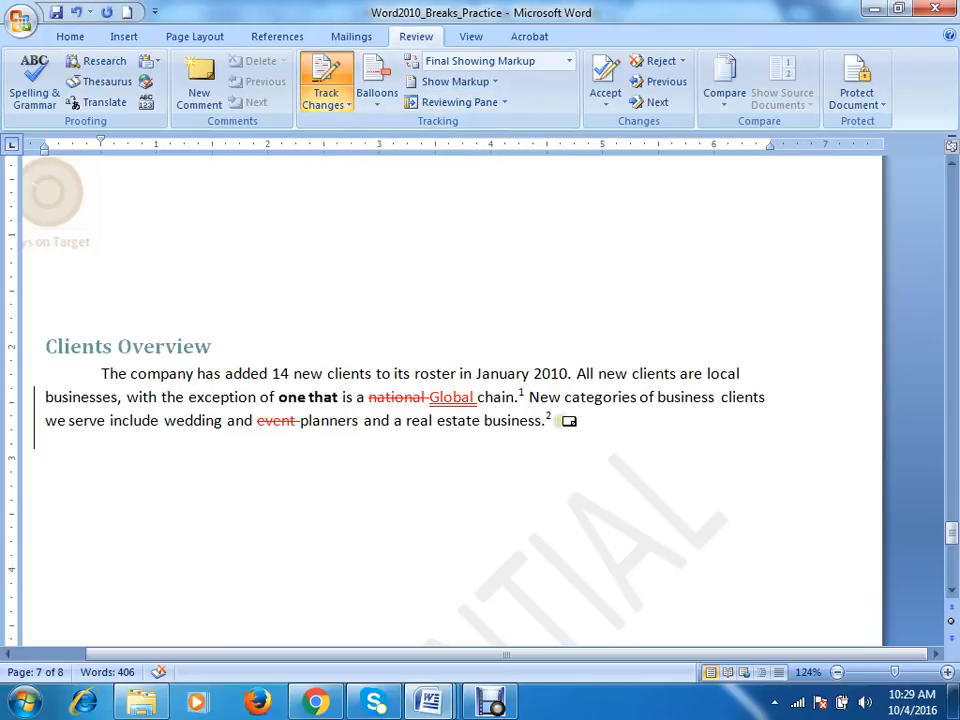
{"action": "left_click", "coordinate": [568, 420]}
{"action": "scroll", "coordinate": [540, 425], "scroll_direction": "down", "scroll_amount": 2}
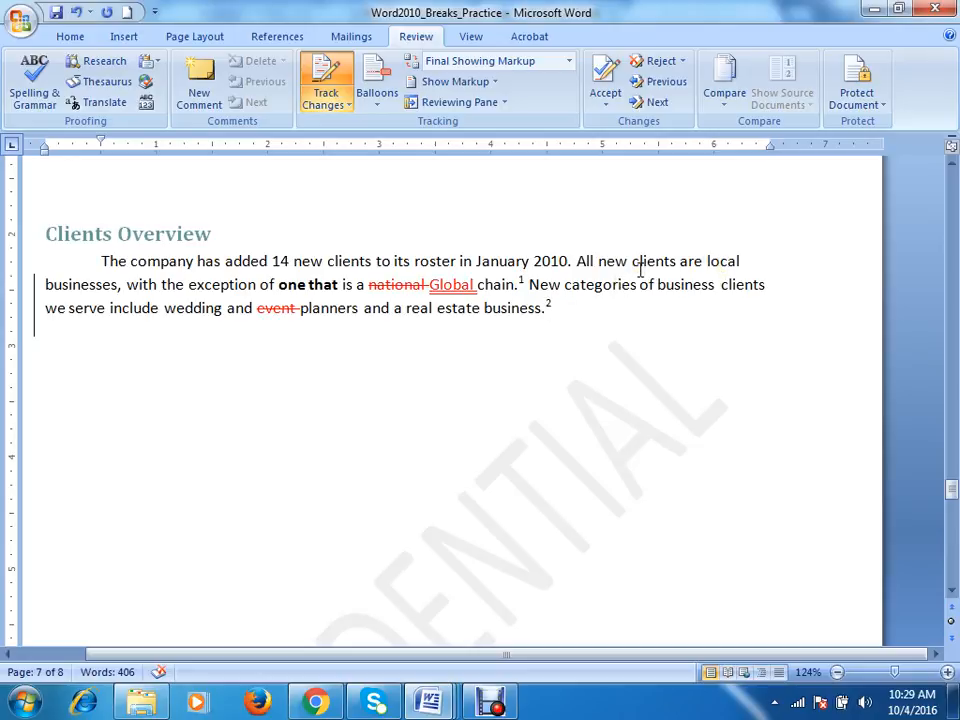
{"action": "left_click", "coordinate": [328, 106]}
{"action": "left_click", "coordinate": [378, 150]}
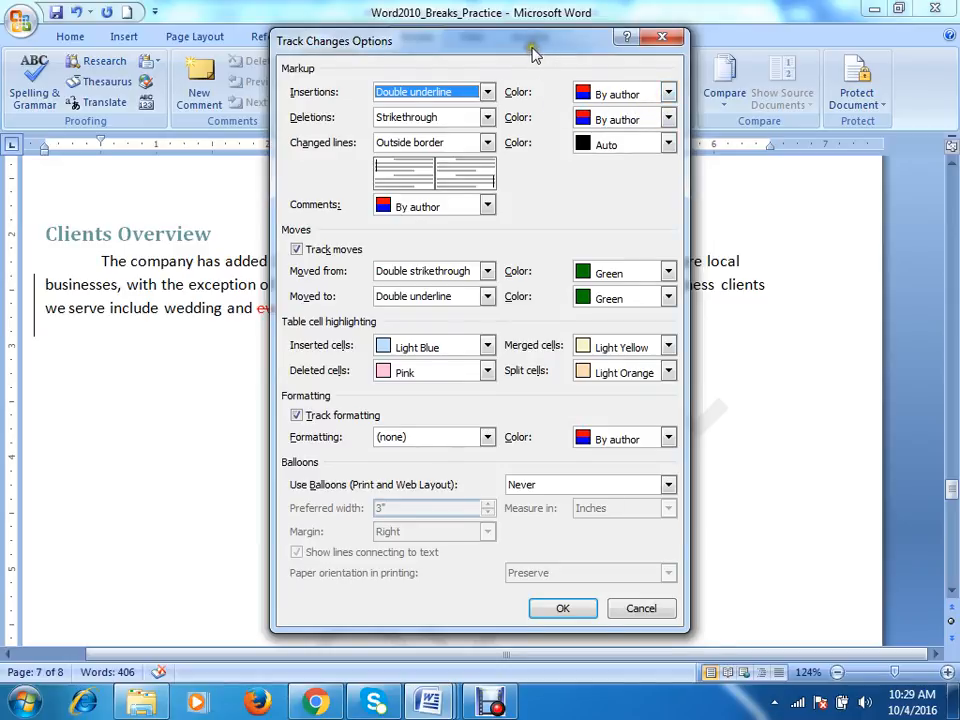
{"action": "left_click_drag", "start_coordinate": [538, 46], "coordinate": [561, 81]}
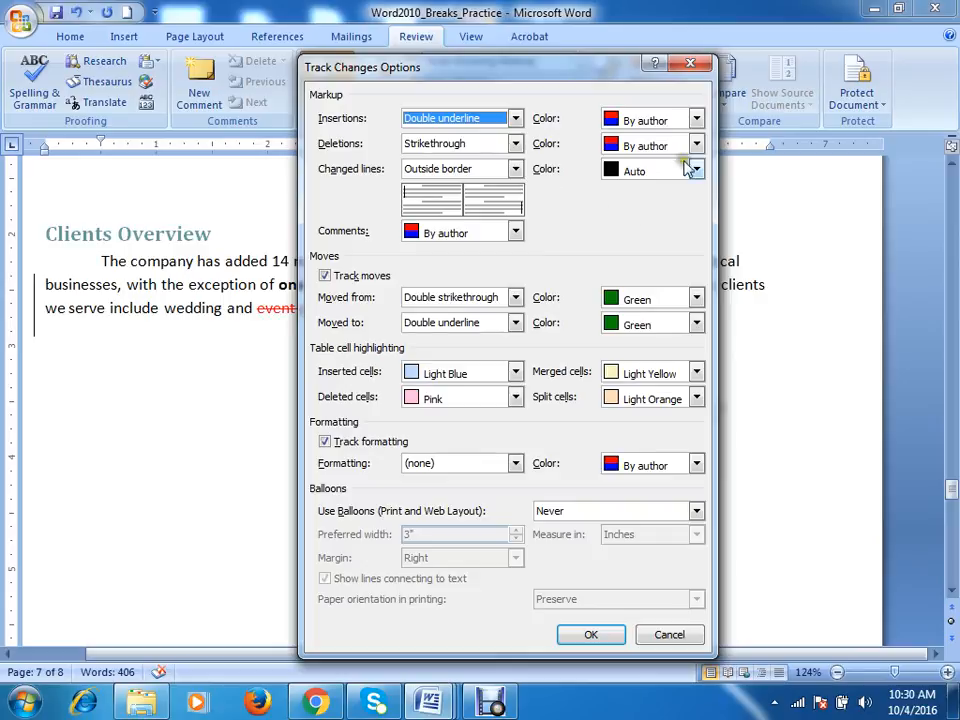
Step: Examine the color choices for insertions in the Track Changes Options, keep By author, and cancel the dialog
{"action": "left_click", "coordinate": [696, 119]}
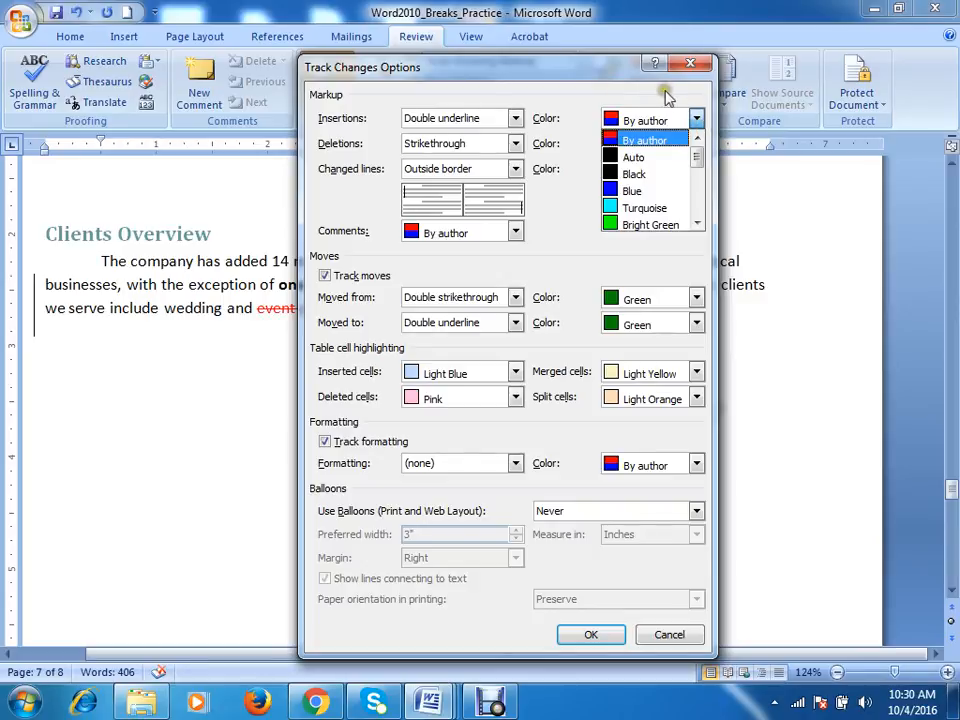
{"action": "left_click", "coordinate": [603, 141]}
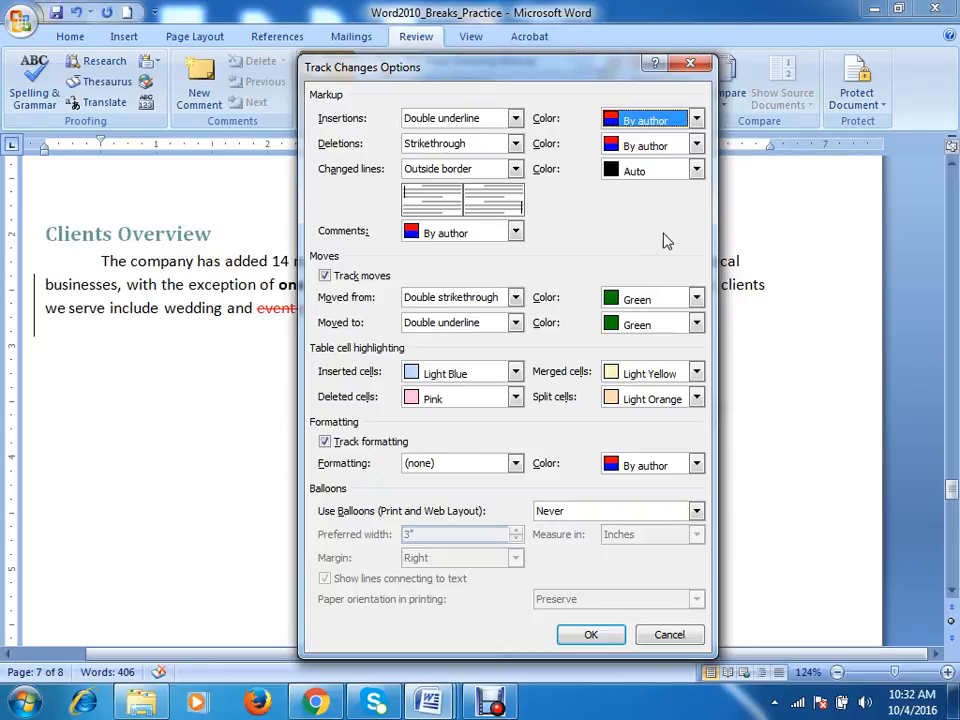
{"action": "left_click", "coordinate": [669, 634]}
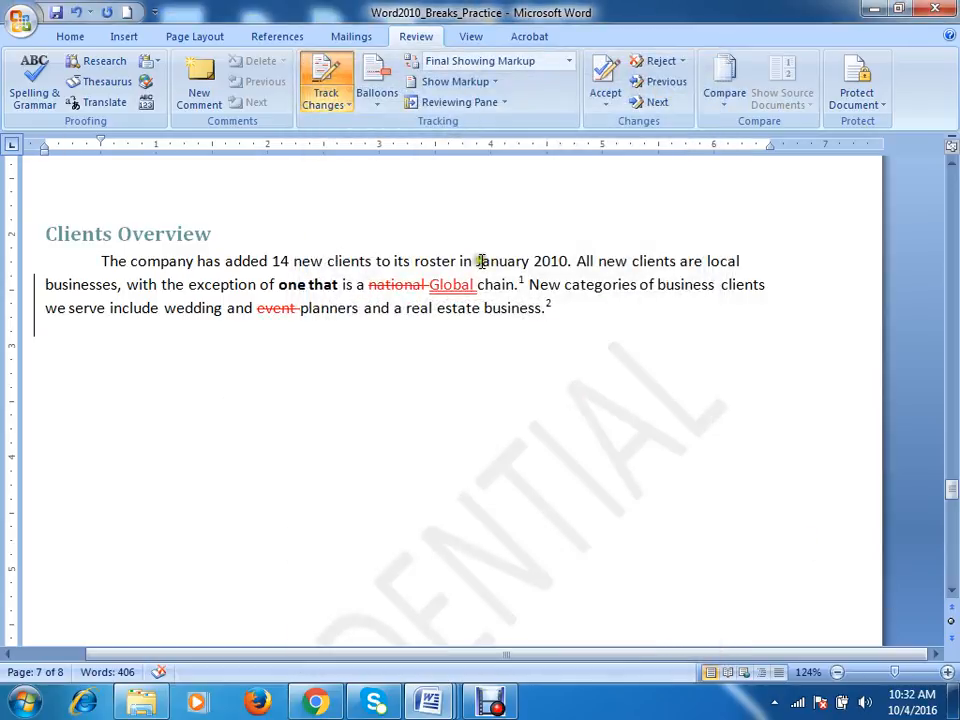
Step: Go to the Executive Summary and highlight its opening lines and the AdWorks paragraph in turn, leaving the text deselected
{"action": "scroll", "coordinate": [446, 285], "scroll_direction": "up", "scroll_amount": 10}
{"action": "scroll", "coordinate": [446, 287], "scroll_direction": "up", "scroll_amount": 10}
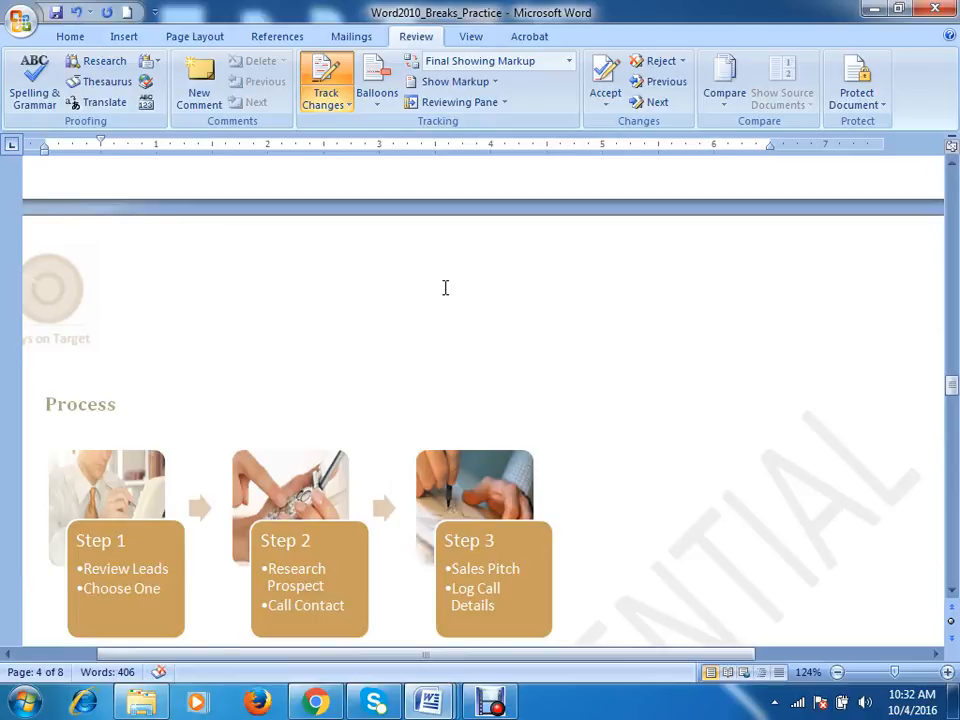
{"action": "scroll", "coordinate": [619, 290], "scroll_direction": "up", "scroll_amount": 15}
{"action": "scroll", "coordinate": [619, 293], "scroll_direction": "up", "scroll_amount": 10}
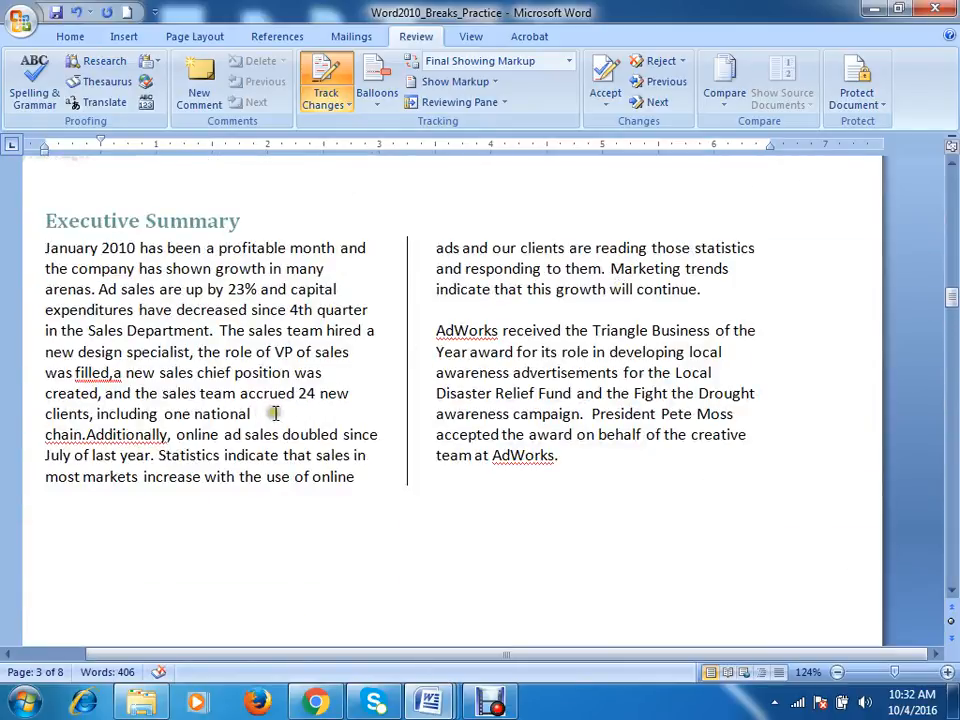
{"action": "left_click_drag", "start_coordinate": [368, 357], "coordinate": [28, 250]}
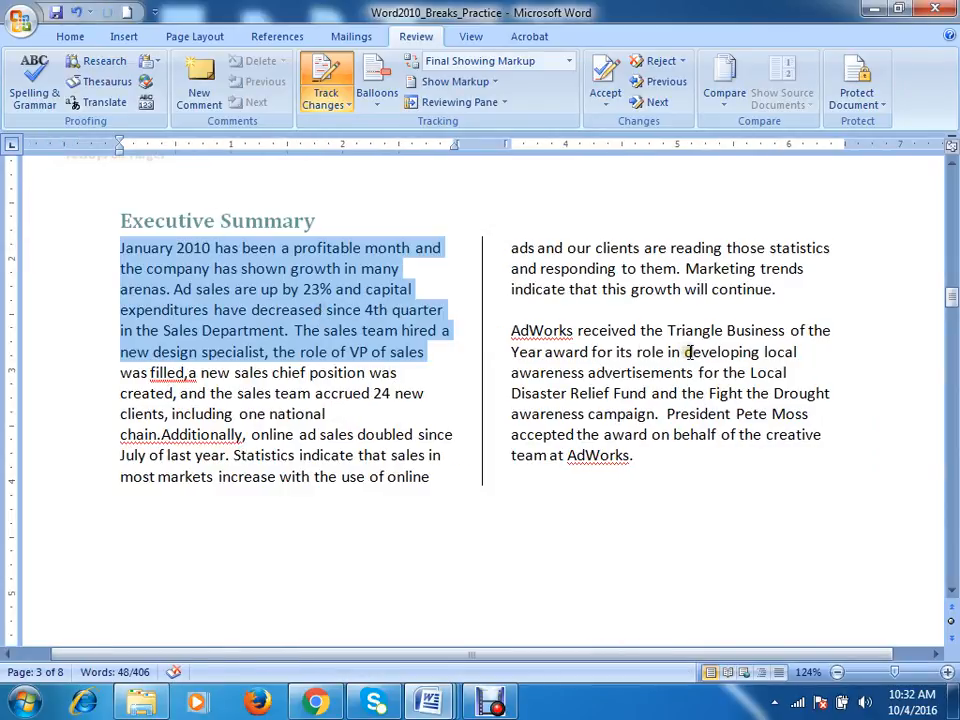
{"action": "left_click_drag", "start_coordinate": [511, 330], "coordinate": [651, 464]}
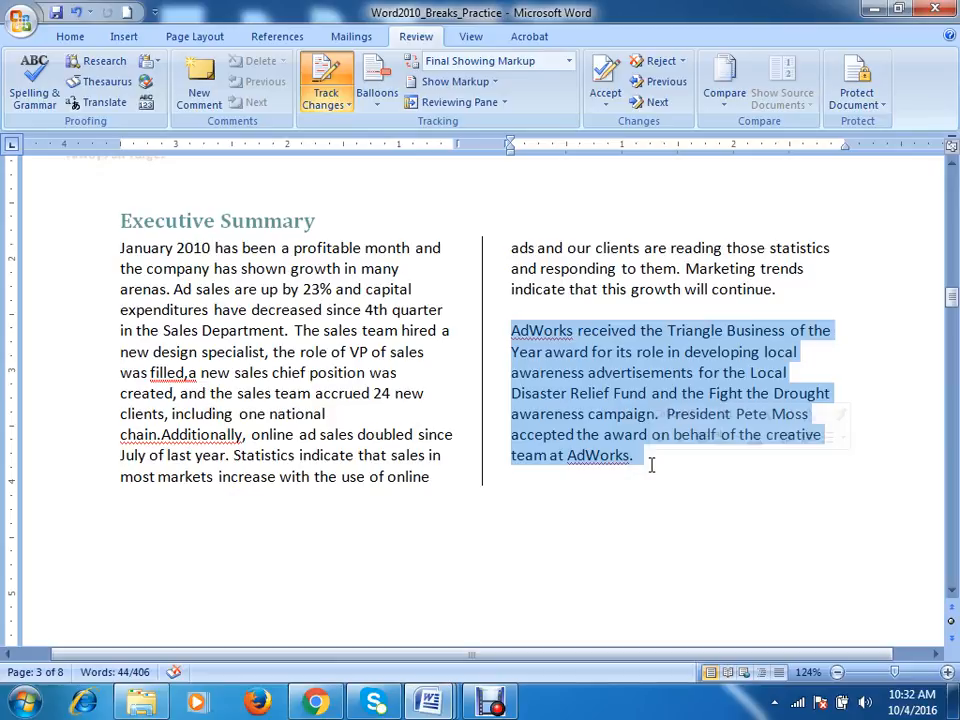
{"action": "left_click", "coordinate": [574, 307]}
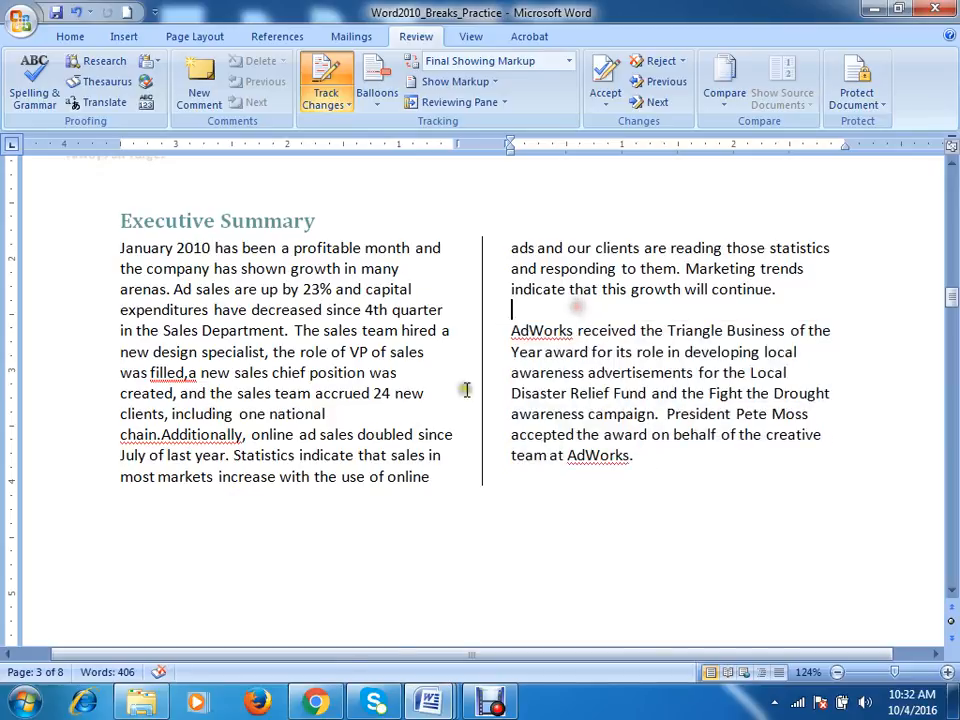
Step: With the Track Changes Options reopened, view the Windows user account settings from the Start menu, and close both windows
{"action": "left_click", "coordinate": [430, 703]}
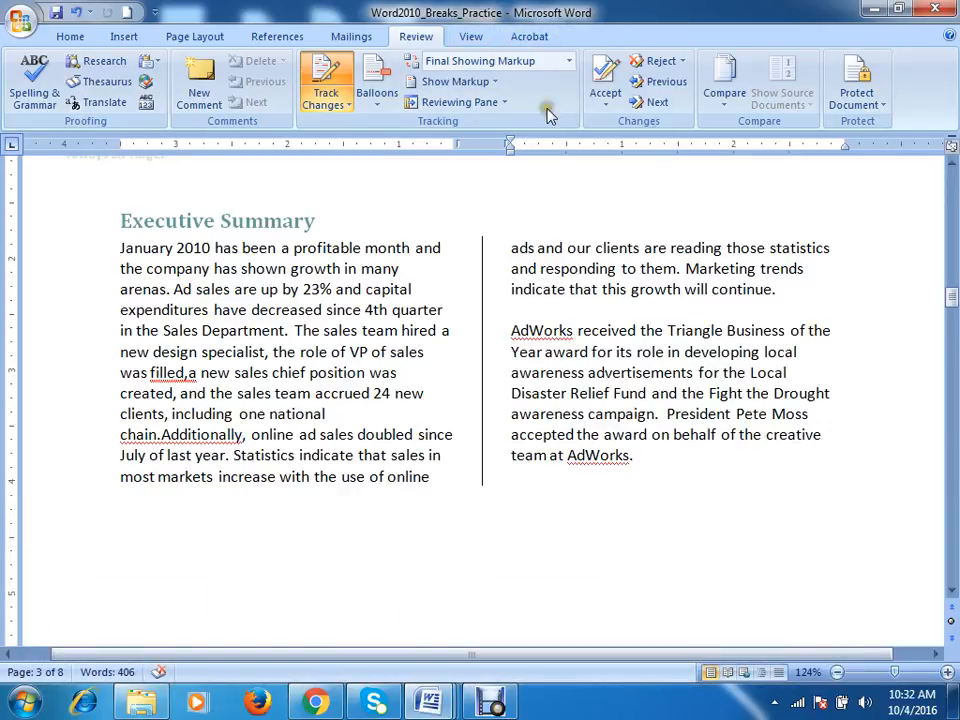
{"action": "left_click", "coordinate": [340, 108]}
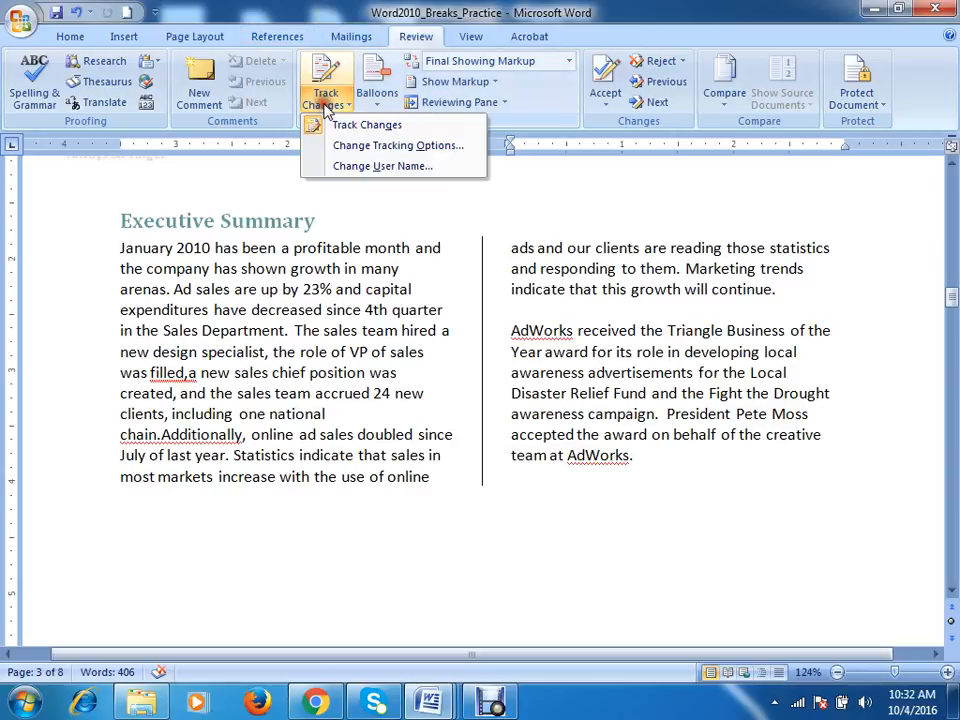
{"action": "left_click", "coordinate": [396, 145]}
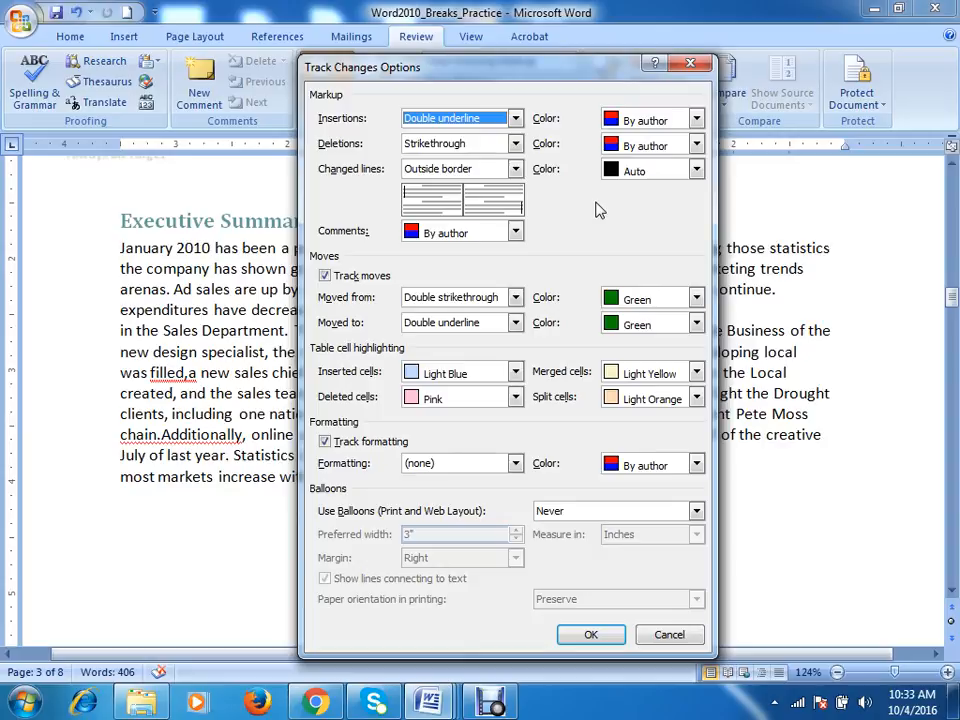
{"action": "key", "text": "super"}
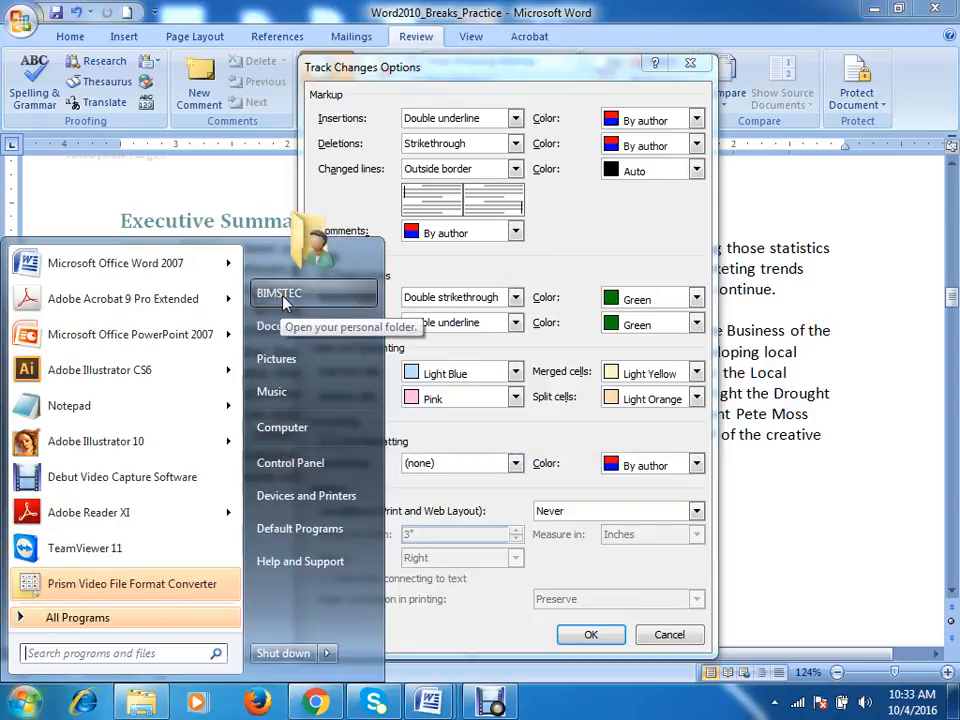
{"action": "left_click", "coordinate": [316, 238]}
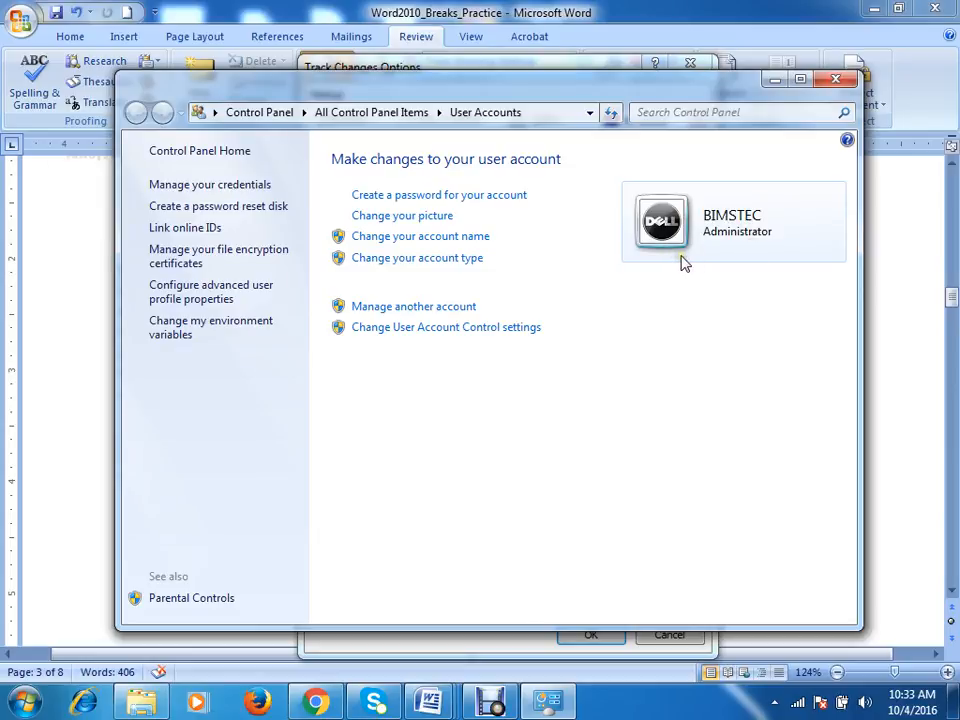
{"action": "left_click", "coordinate": [835, 84]}
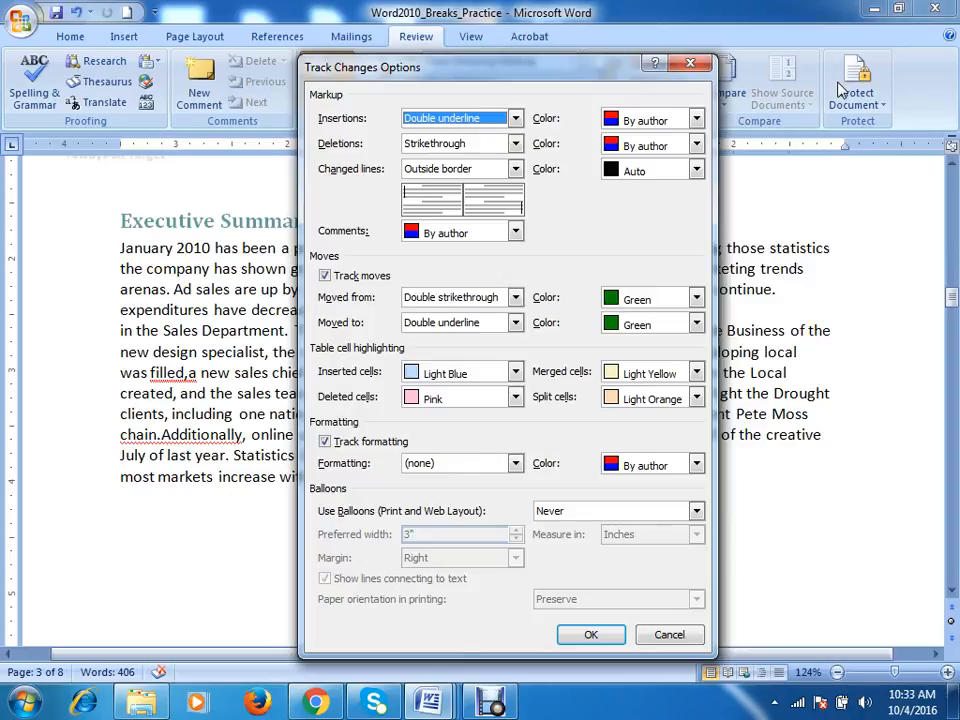
{"action": "left_click", "coordinate": [690, 63]}
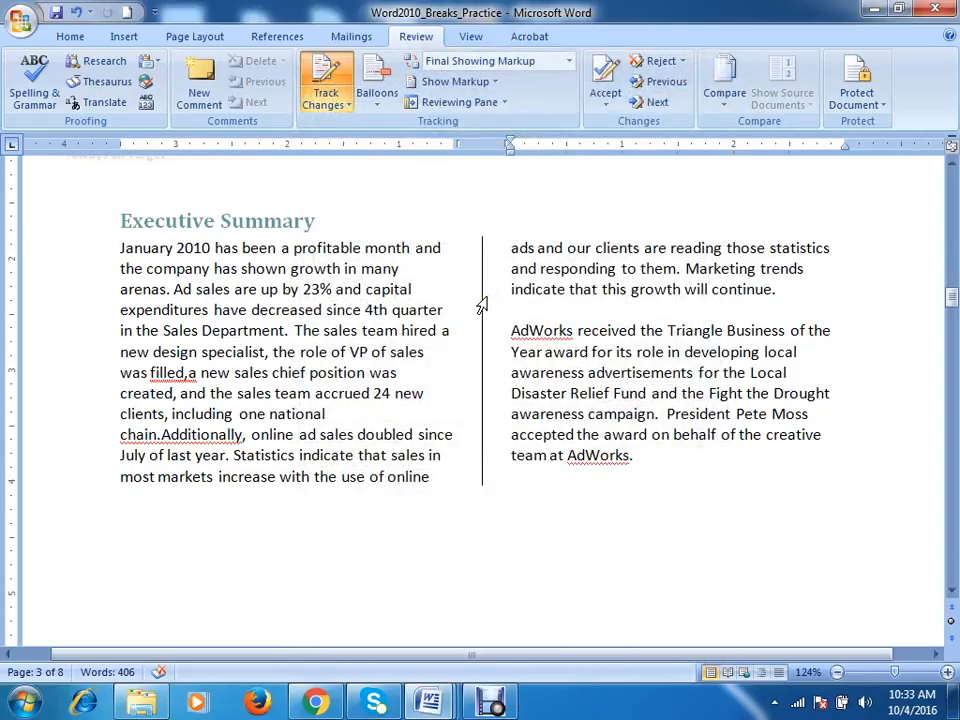
Step: Reopen the Track Changes Options twice to review the markup color settings, closing them each time without changes
{"action": "left_click", "coordinate": [324, 103]}
{"action": "left_click", "coordinate": [392, 147]}
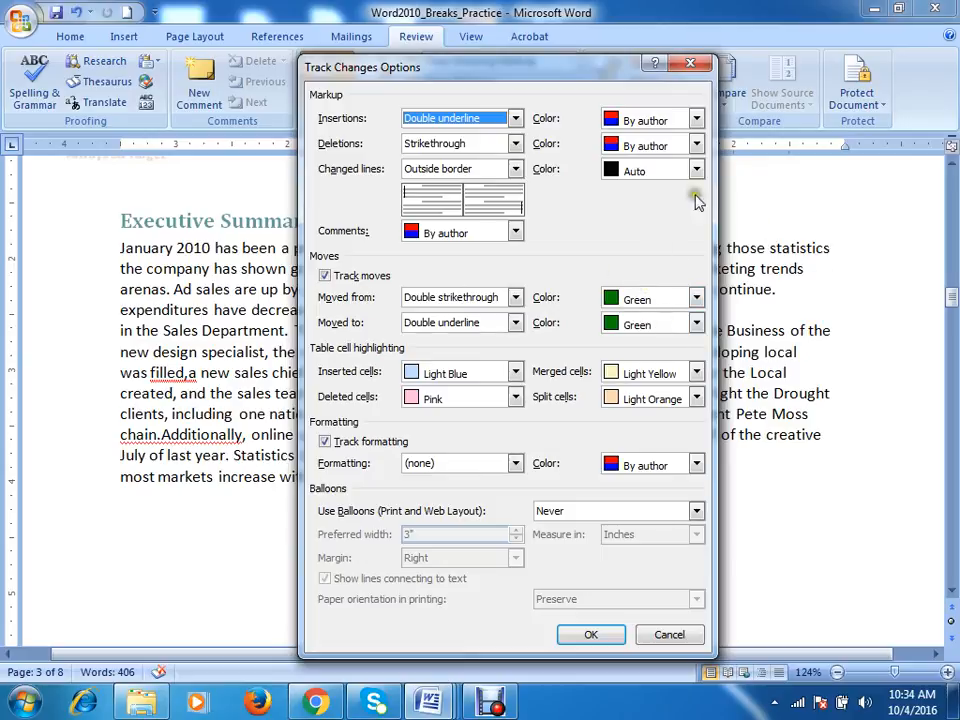
{"action": "left_click", "coordinate": [697, 66]}
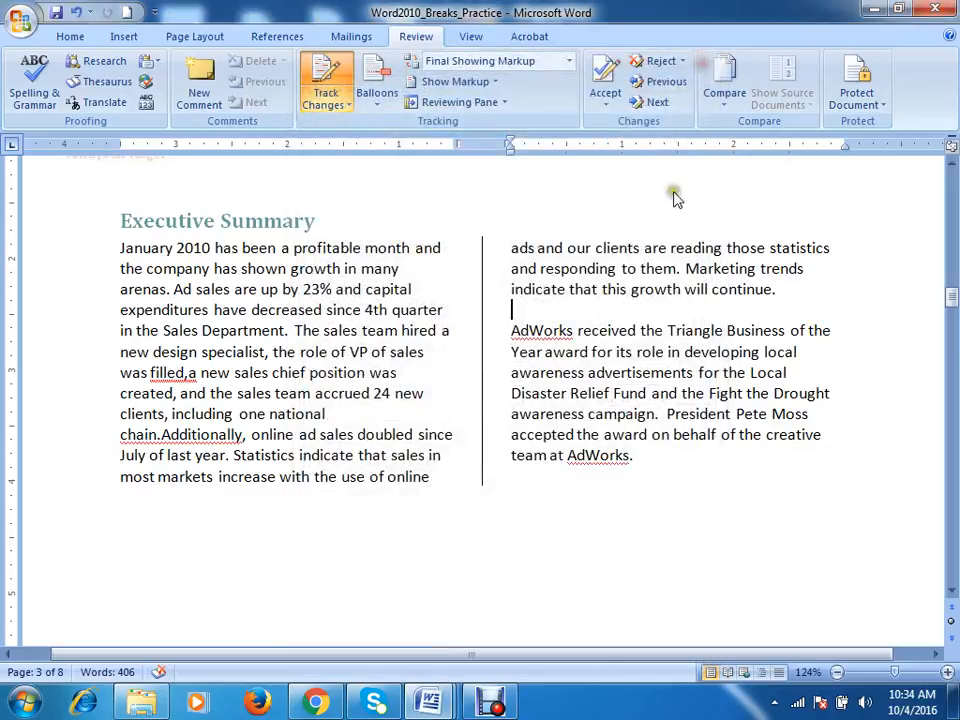
{"action": "scroll", "coordinate": [735, 274], "scroll_direction": "down", "scroll_amount": 2}
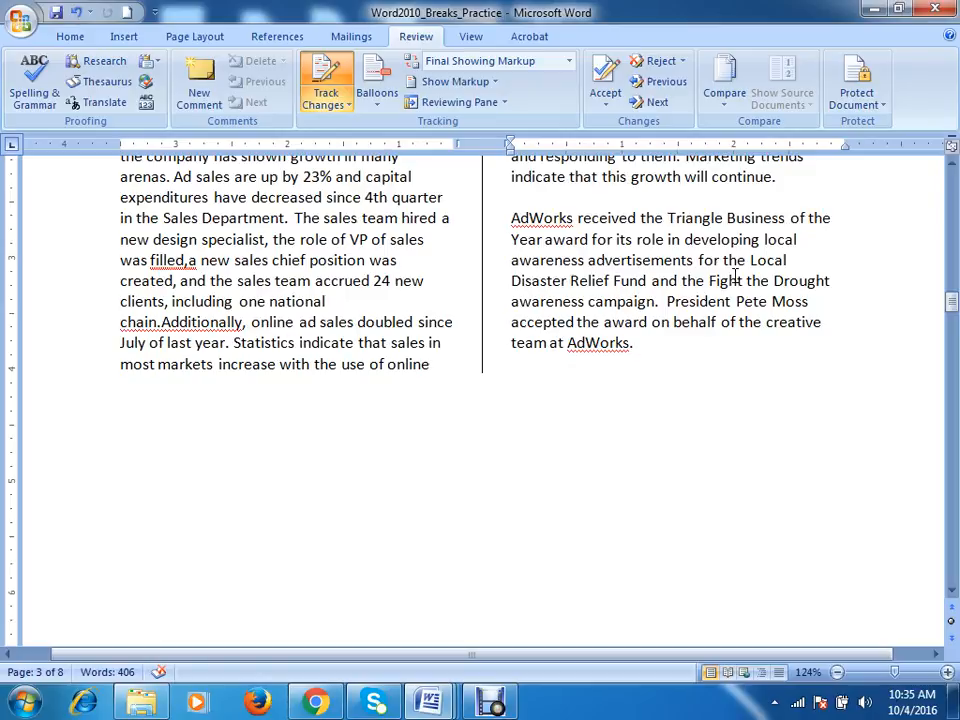
{"action": "scroll", "coordinate": [486, 326], "scroll_direction": "up", "scroll_amount": 2}
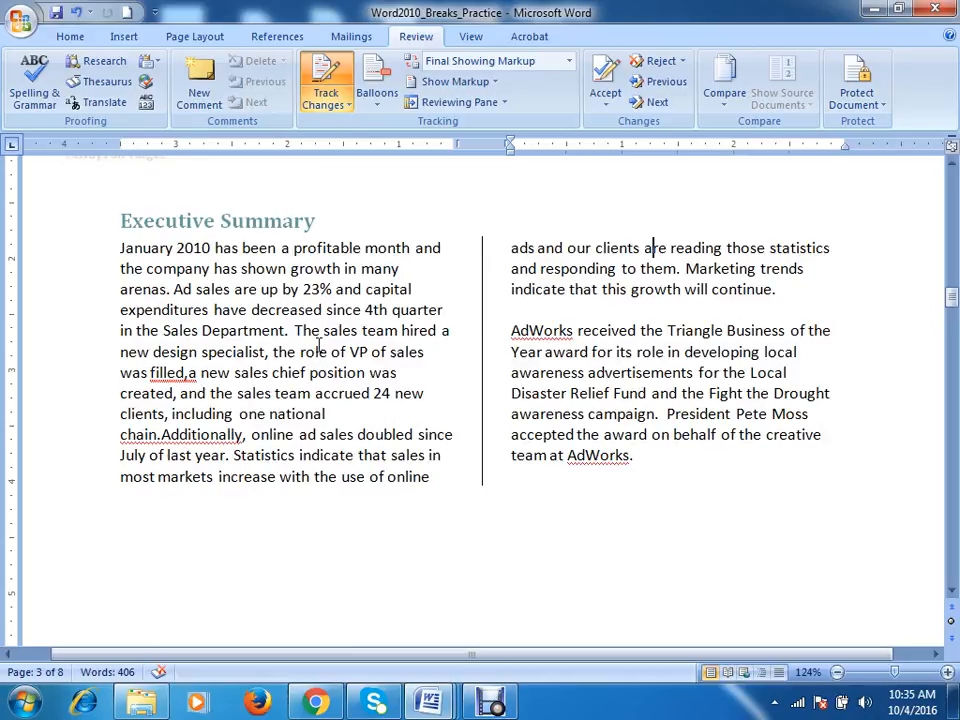
{"action": "left_click", "coordinate": [339, 110]}
{"action": "left_click", "coordinate": [405, 146]}
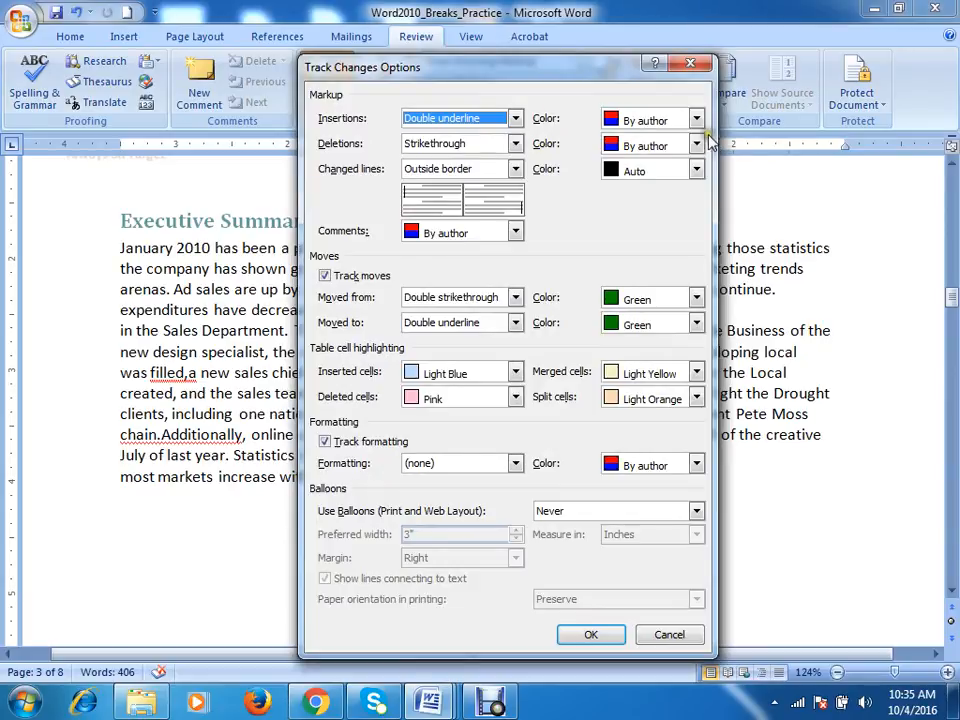
{"action": "left_click", "coordinate": [691, 64]}
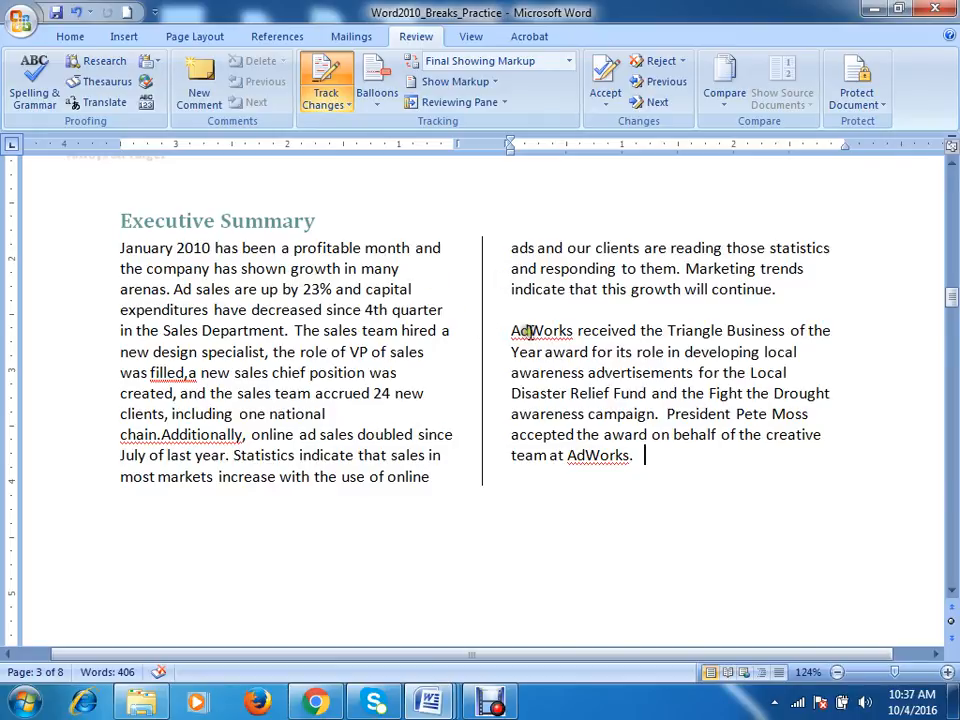
Step: Highlight the AdWorks paragraph in the Executive Summary, deselect it, and display the Track Changes choices
{"action": "left_click_drag", "start_coordinate": [511, 330], "coordinate": [636, 460]}
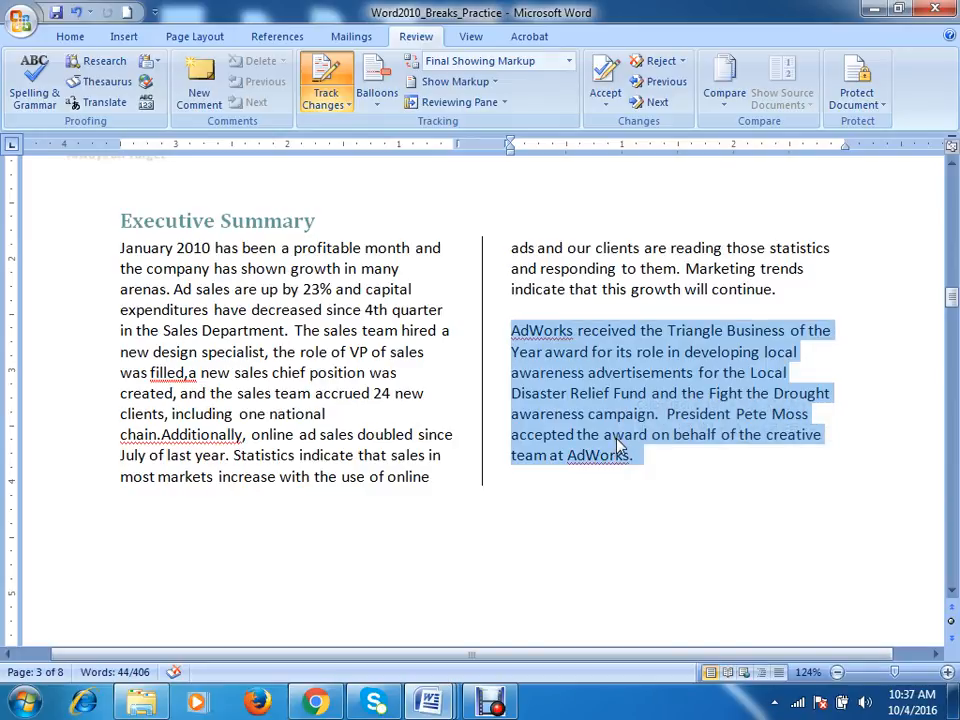
{"action": "left_click", "coordinate": [643, 314]}
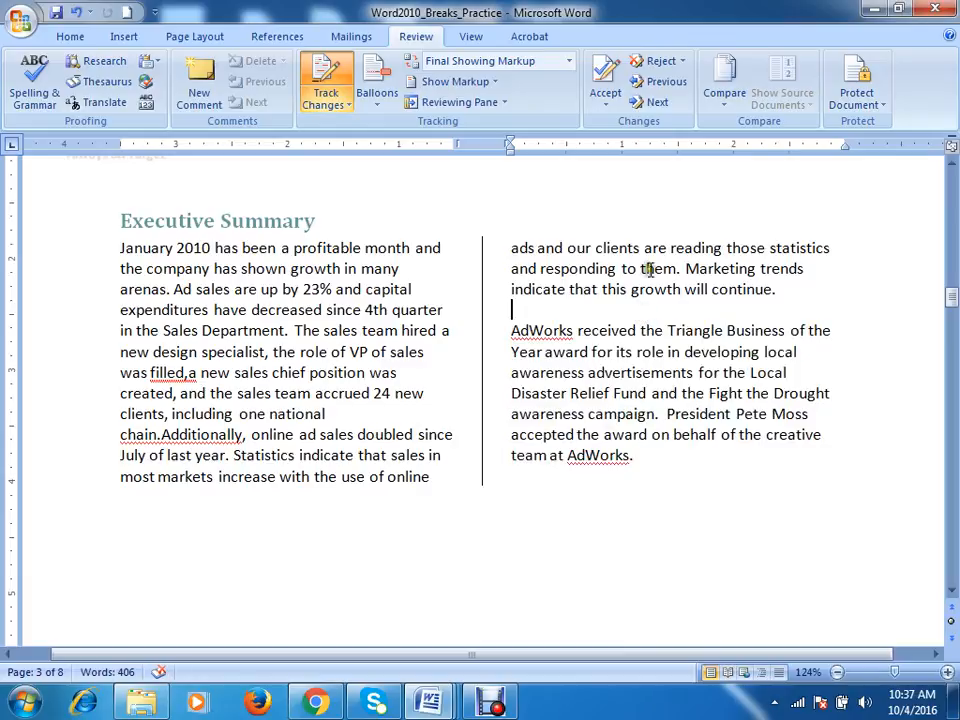
{"action": "left_click", "coordinate": [330, 104]}
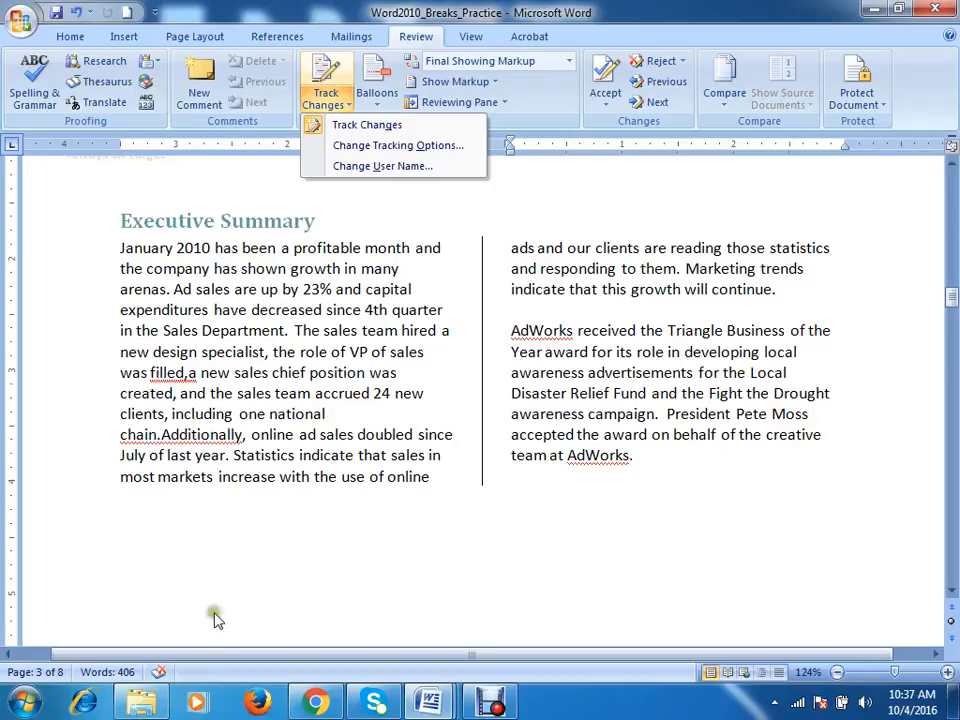
Step: Switch to Windows Explorer, open the removable drive (I:) without scanning it, and open its MS Office 2010 folder
{"action": "left_click", "coordinate": [143, 706]}
{"action": "left_click", "coordinate": [87, 436]}
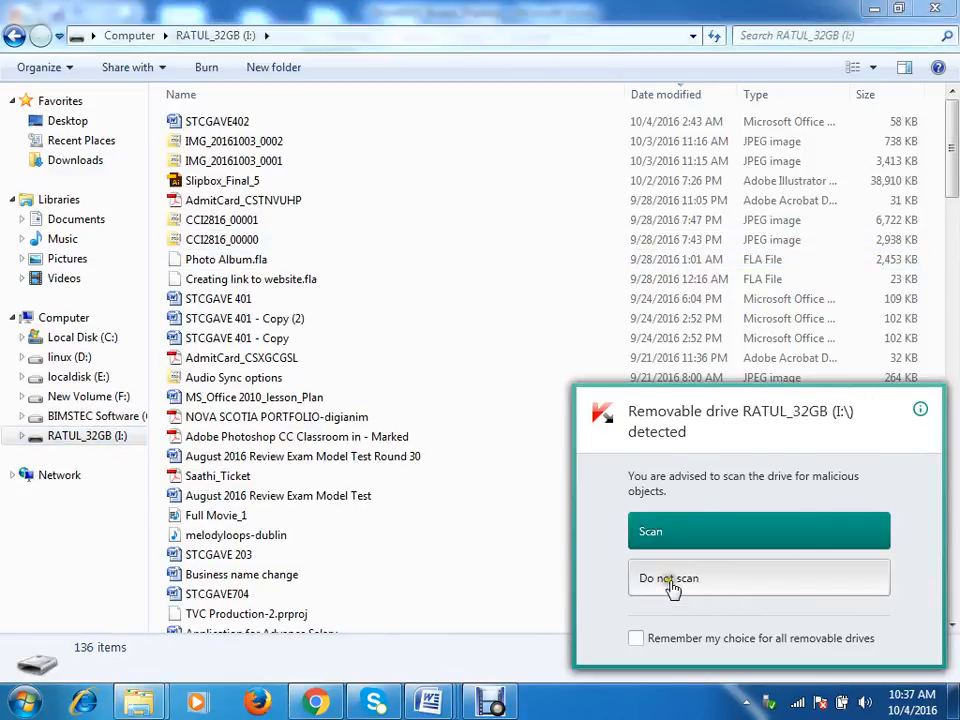
{"action": "left_click", "coordinate": [672, 580]}
{"action": "left_click", "coordinate": [551, 437]}
{"action": "scroll", "coordinate": [505, 430], "scroll_direction": "down", "scroll_amount": 9}
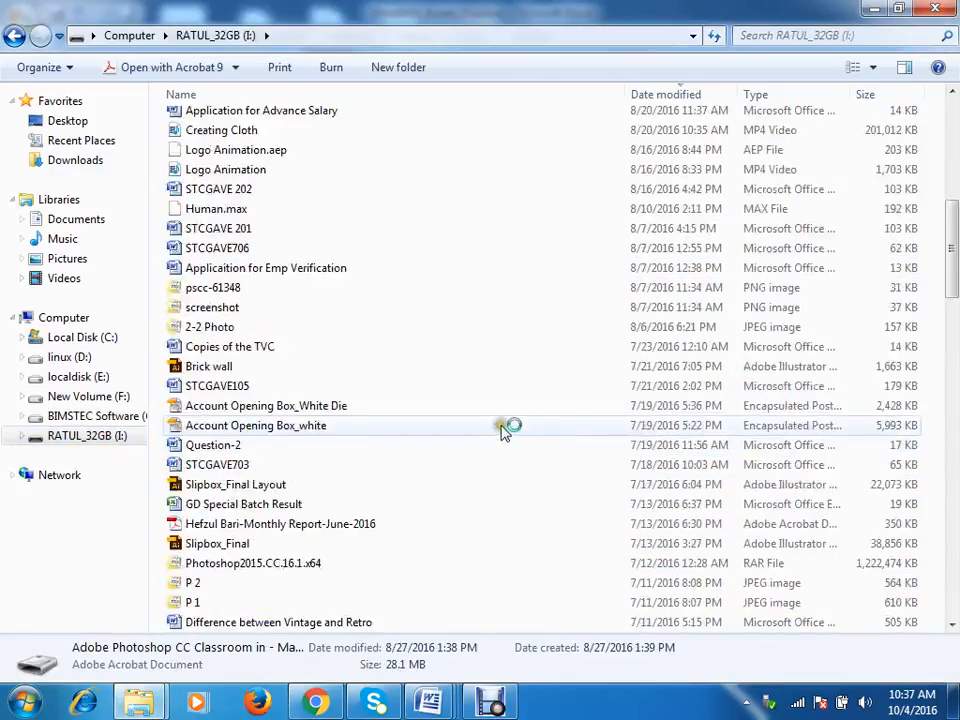
{"action": "scroll", "coordinate": [505, 430], "scroll_direction": "down", "scroll_amount": 20}
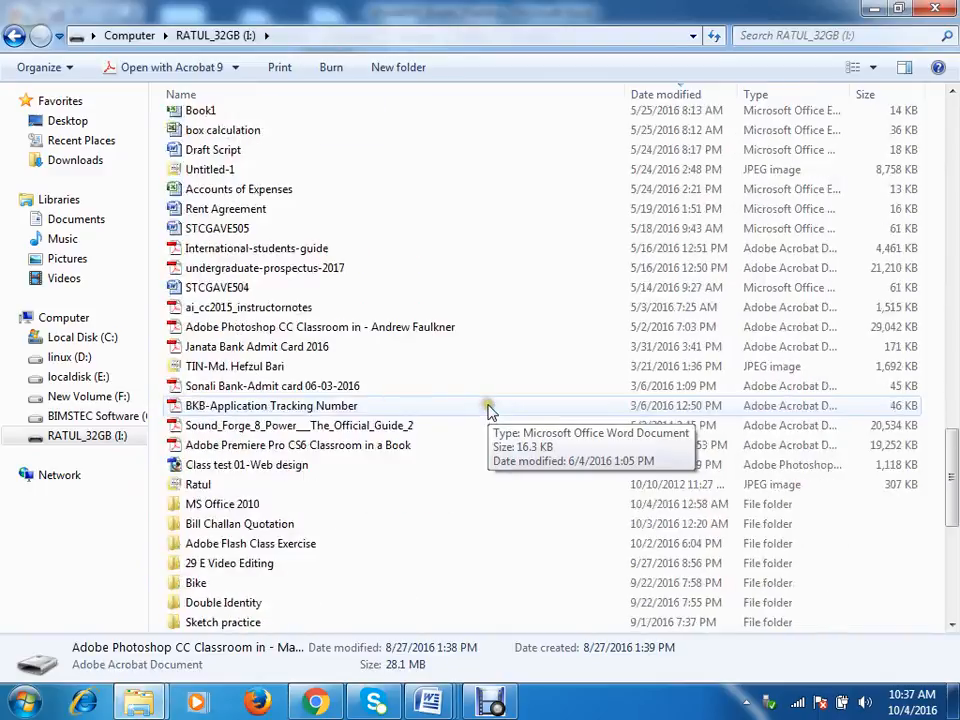
{"action": "scroll", "coordinate": [488, 410], "scroll_direction": "down", "scroll_amount": 4}
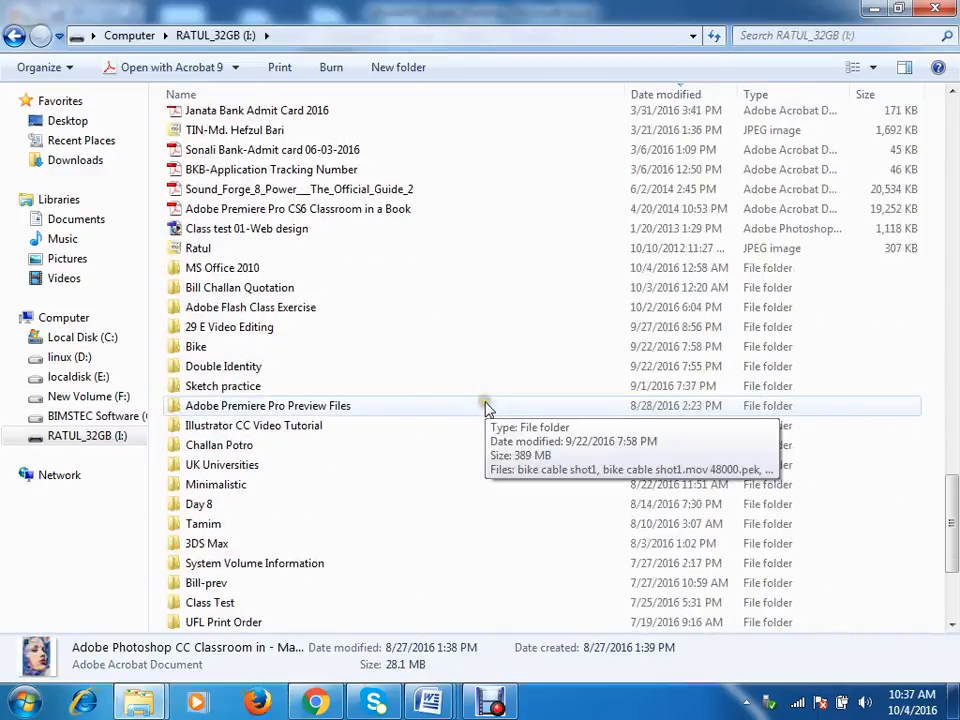
{"action": "double_click", "coordinate": [228, 272]}
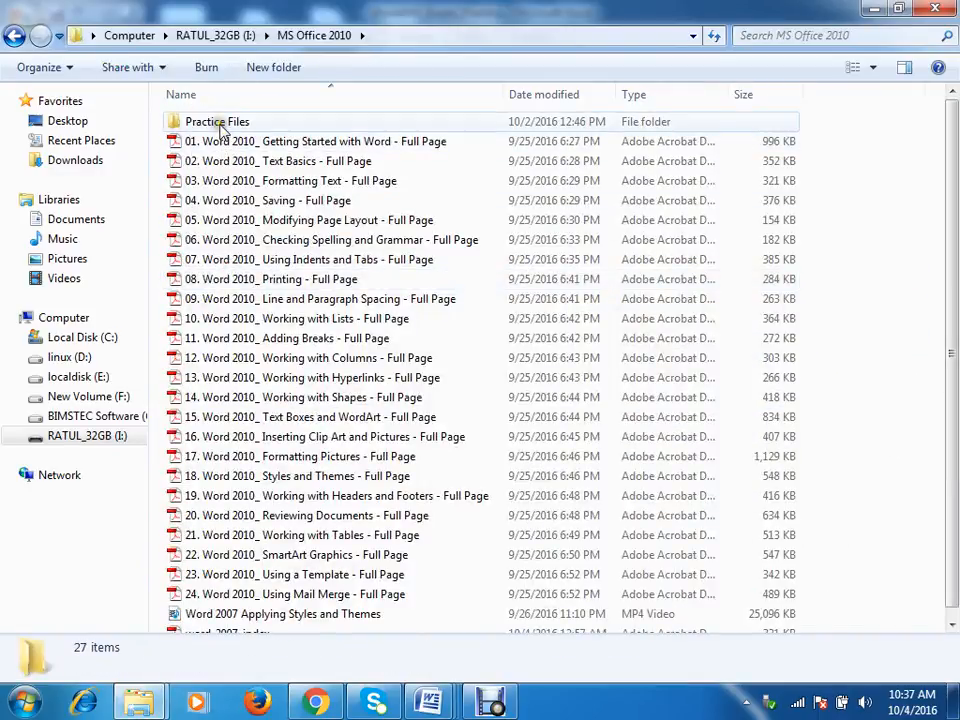
Step: Look through the lesson PDFs and the Practice Files folder, return to the MS Office 2010 folder, and close the window
{"action": "left_click", "coordinate": [218, 122]}
{"action": "scroll", "coordinate": [300, 310], "scroll_direction": "down", "scroll_amount": 1}
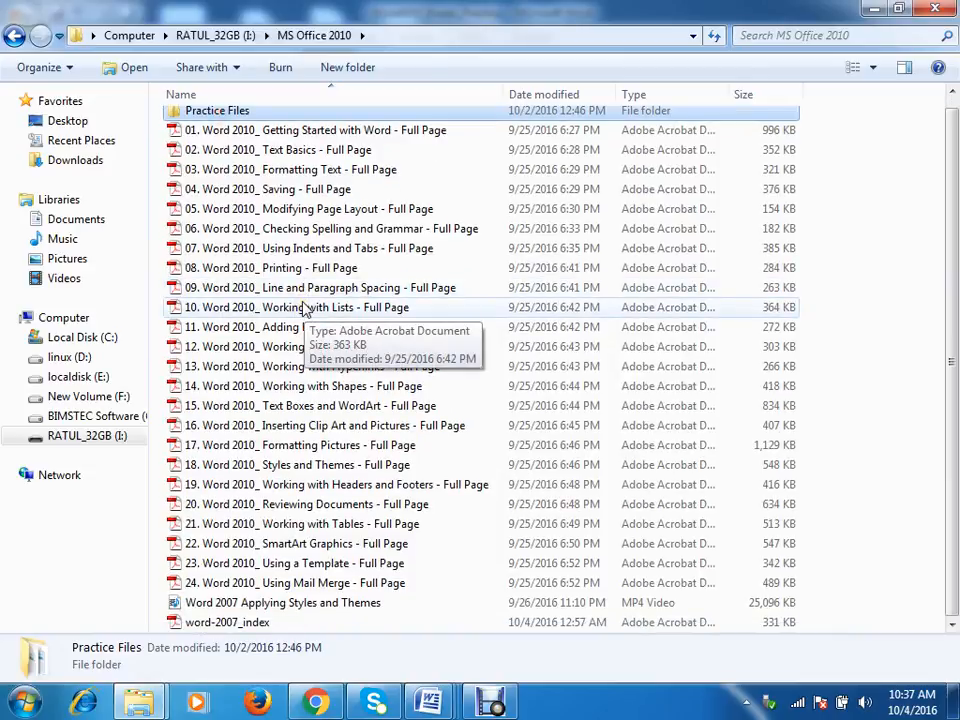
{"action": "scroll", "coordinate": [375, 574], "scroll_direction": "up", "scroll_amount": 1}
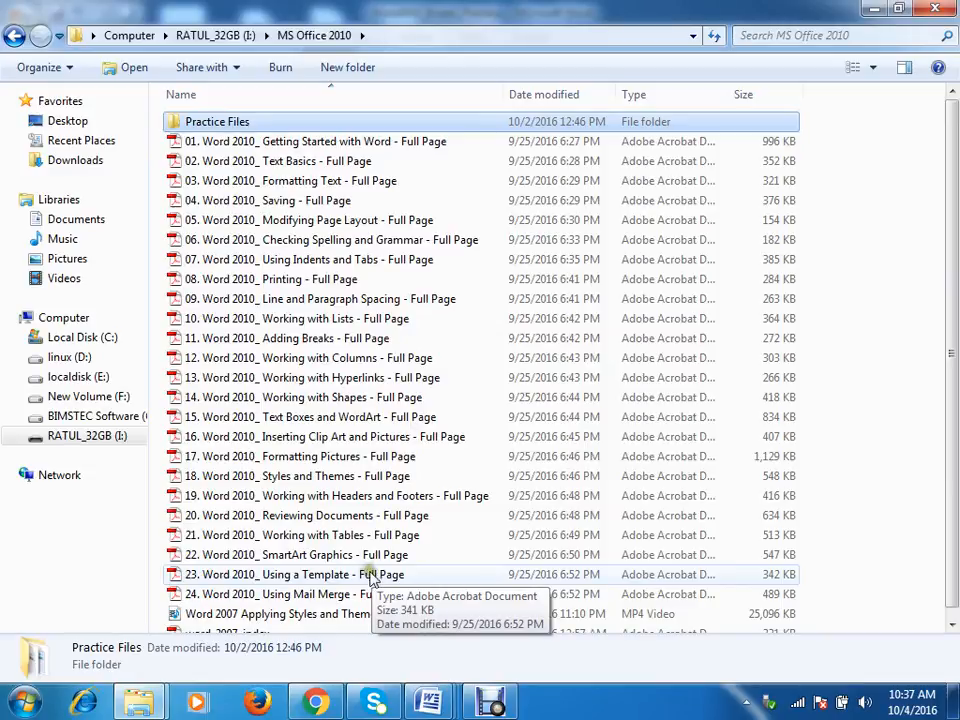
{"action": "double_click", "coordinate": [195, 122]}
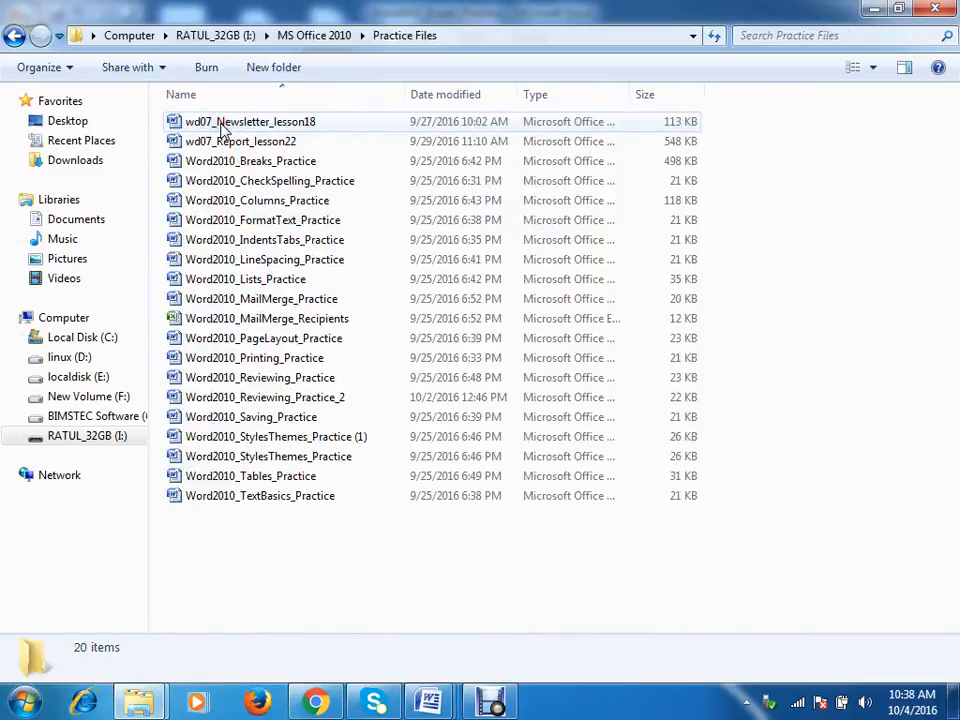
{"action": "left_click", "coordinate": [274, 539]}
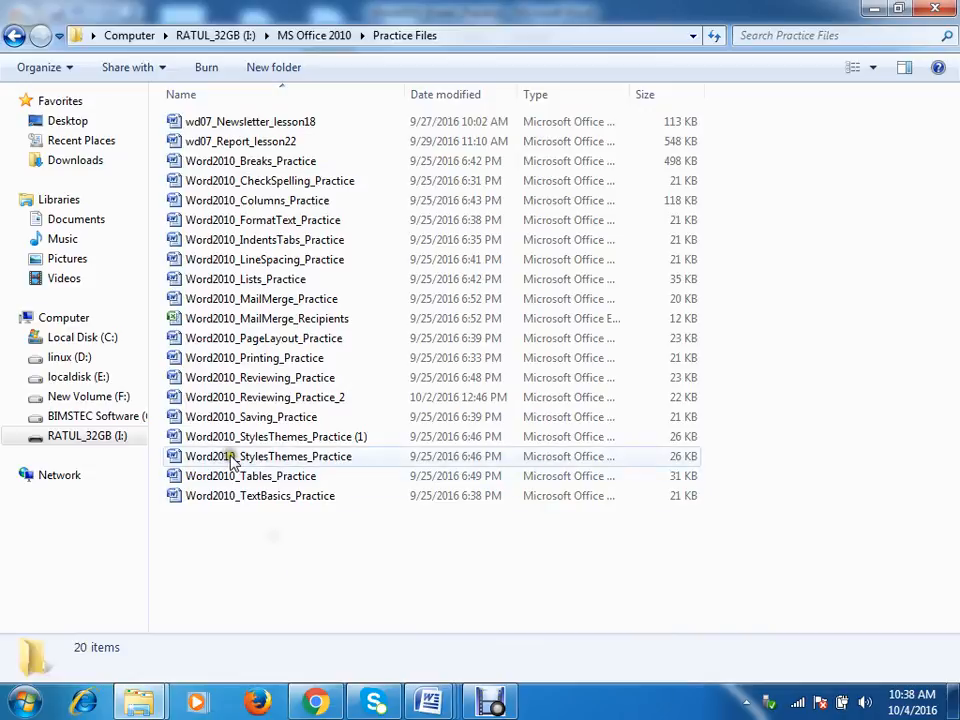
{"action": "left_click", "coordinate": [331, 38]}
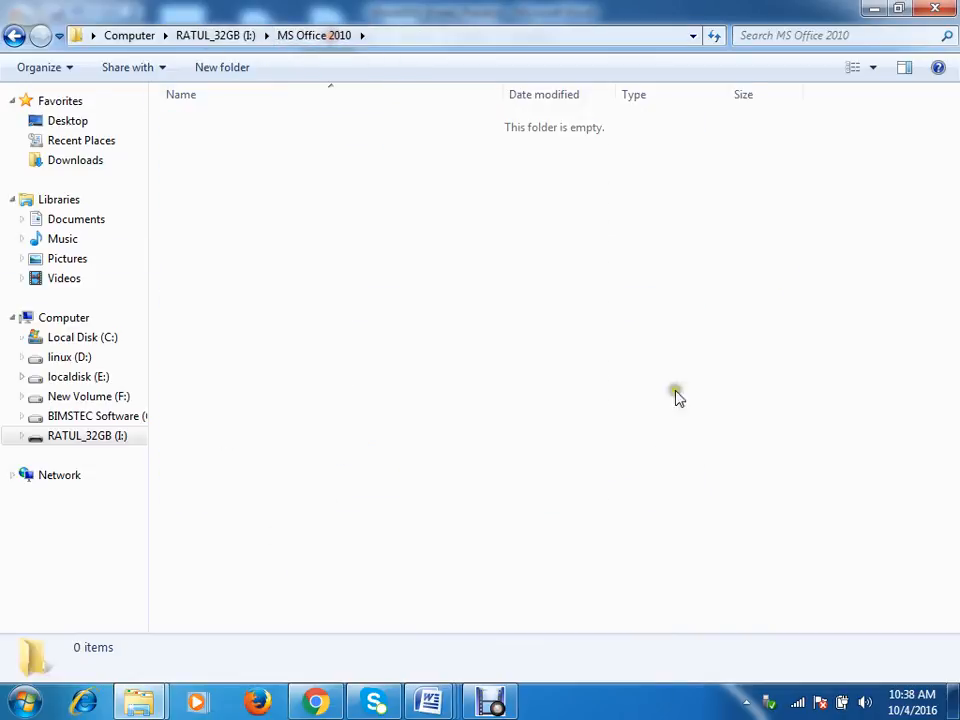
{"action": "left_click", "coordinate": [926, 18]}
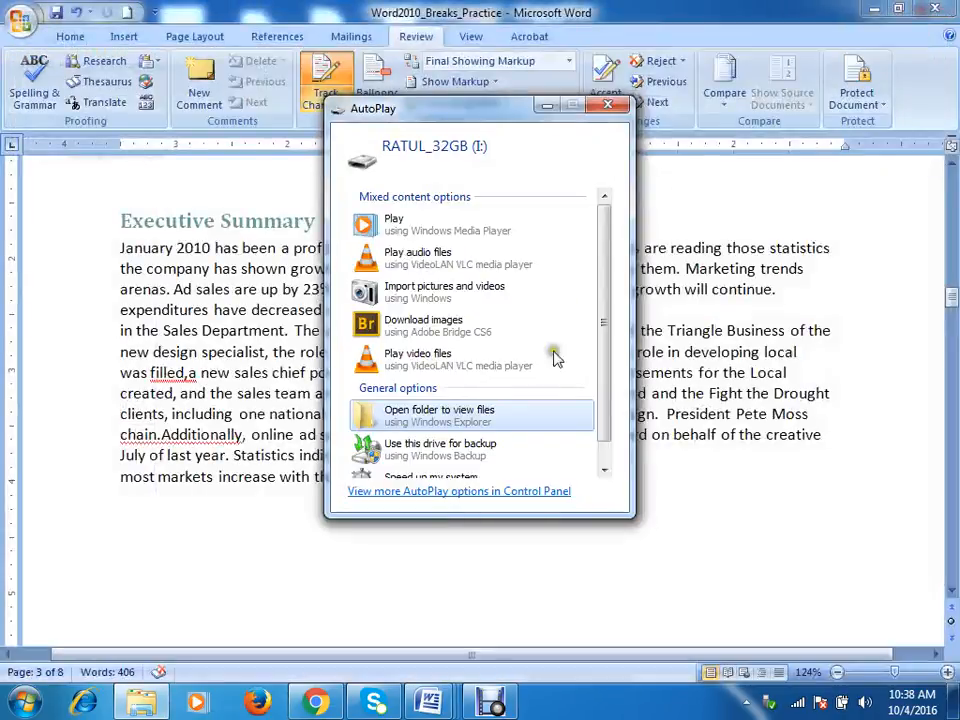
Step: Dismiss the AutoPlay window, switch to Chrome, and close the three Google newsletter design tabs, keeping the Excel 2007 tutorial page
{"action": "left_click", "coordinate": [615, 101]}
{"action": "left_click", "coordinate": [333, 702]}
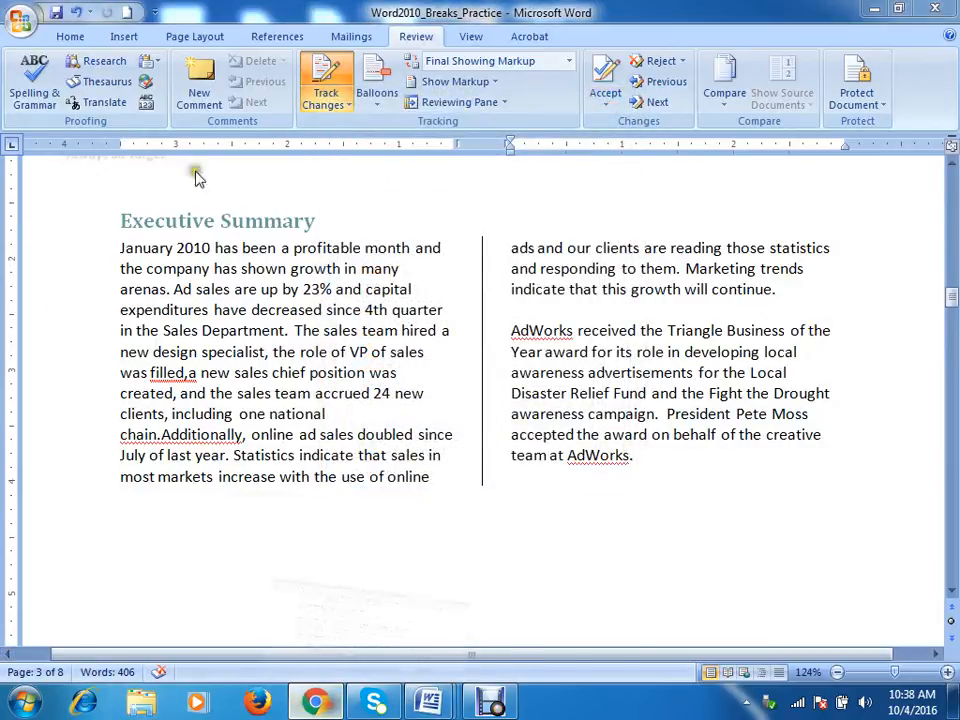
{"action": "left_click", "coordinate": [764, 14]}
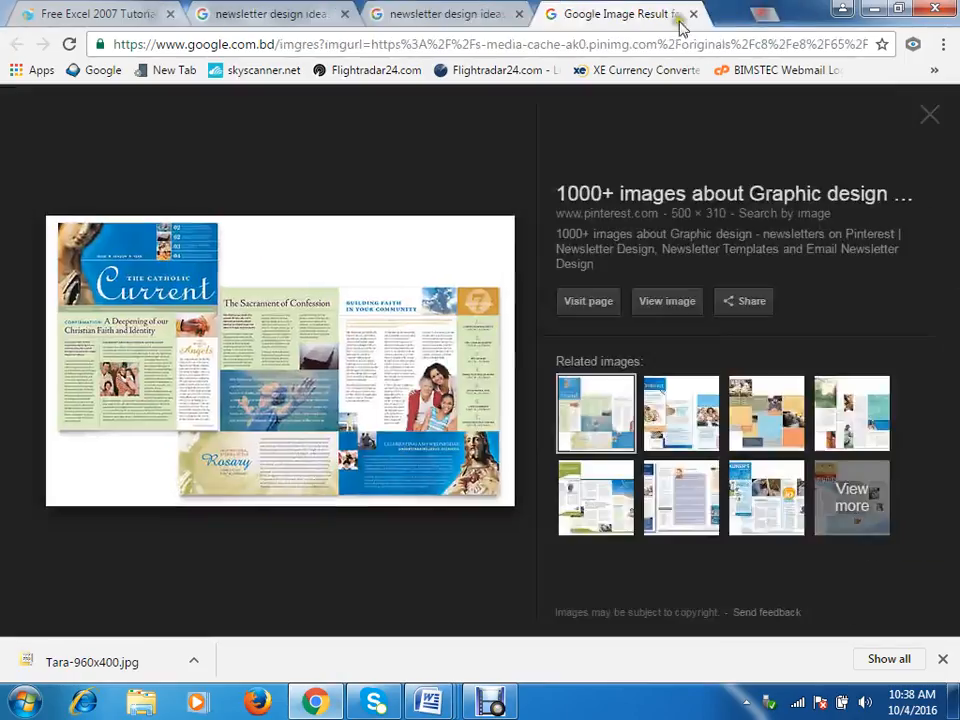
{"action": "left_click", "coordinate": [721, 15]}
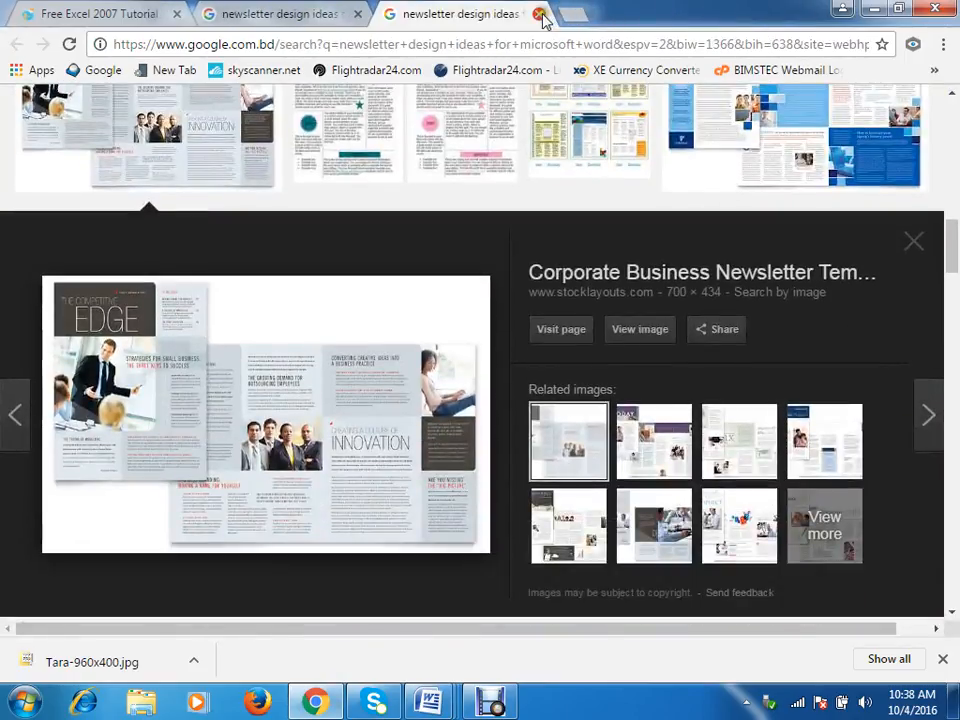
{"action": "left_click", "coordinate": [538, 14]}
{"action": "left_click", "coordinate": [357, 14]}
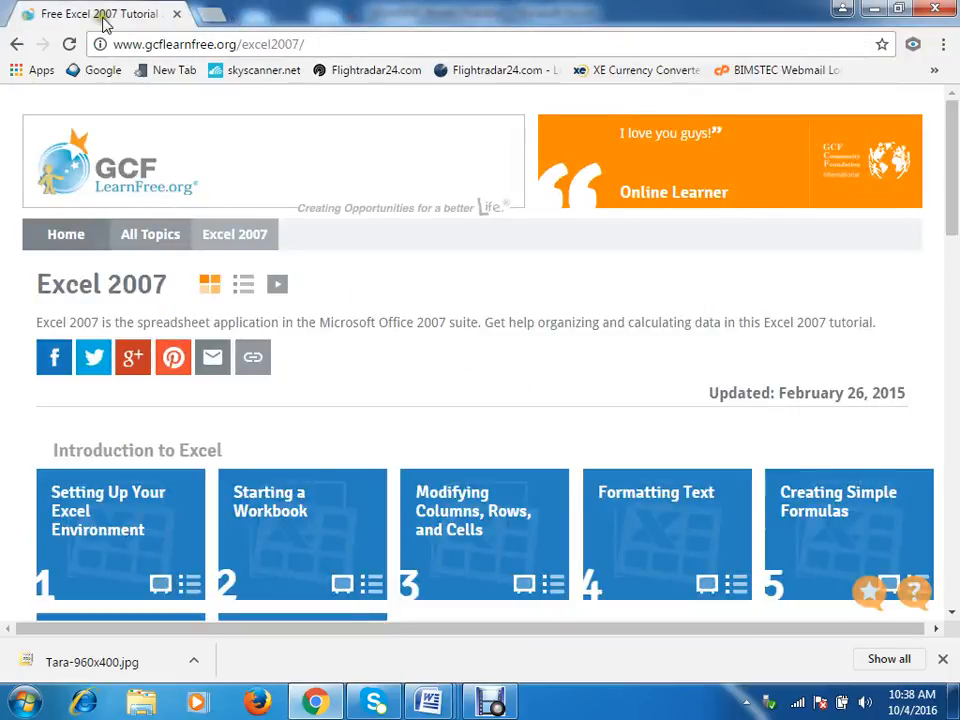
Step: Search Google for "track changes in word 2007", replacing the Excel 2007 tutorial address
{"action": "left_click", "coordinate": [268, 46]}
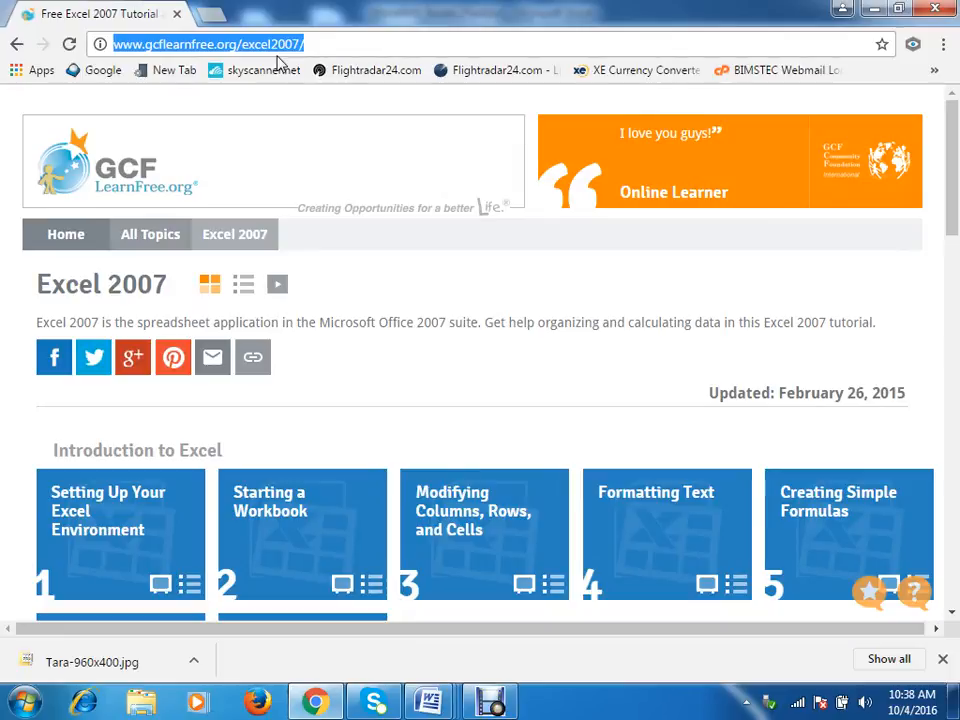
{"action": "key", "text": "BackSpace"}
{"action": "type", "text": "tra"}
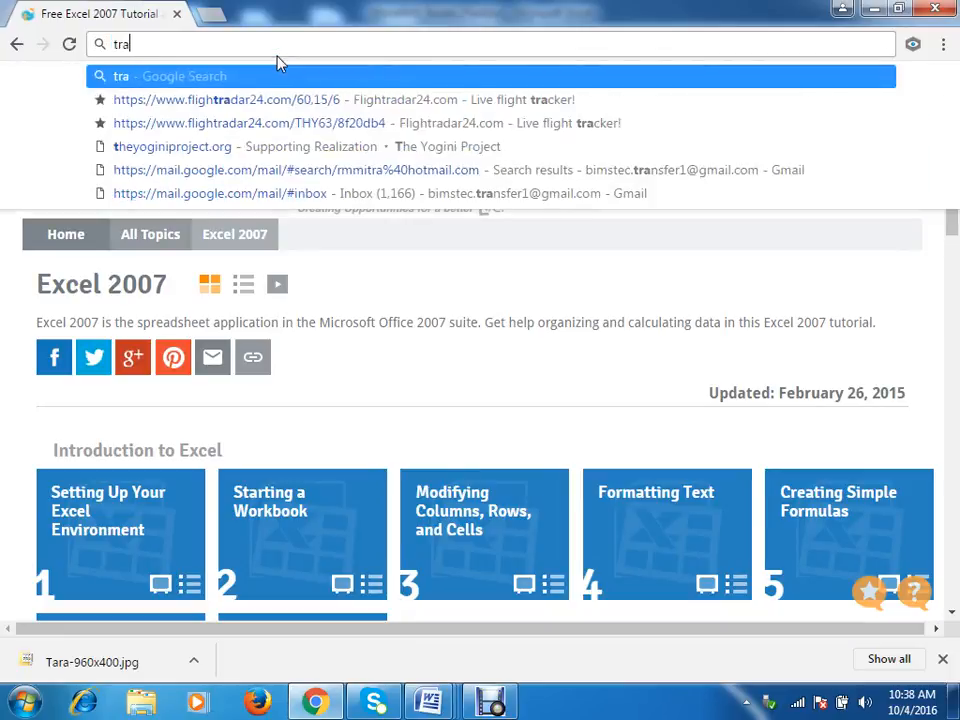
{"action": "type", "text": "ck changes"}
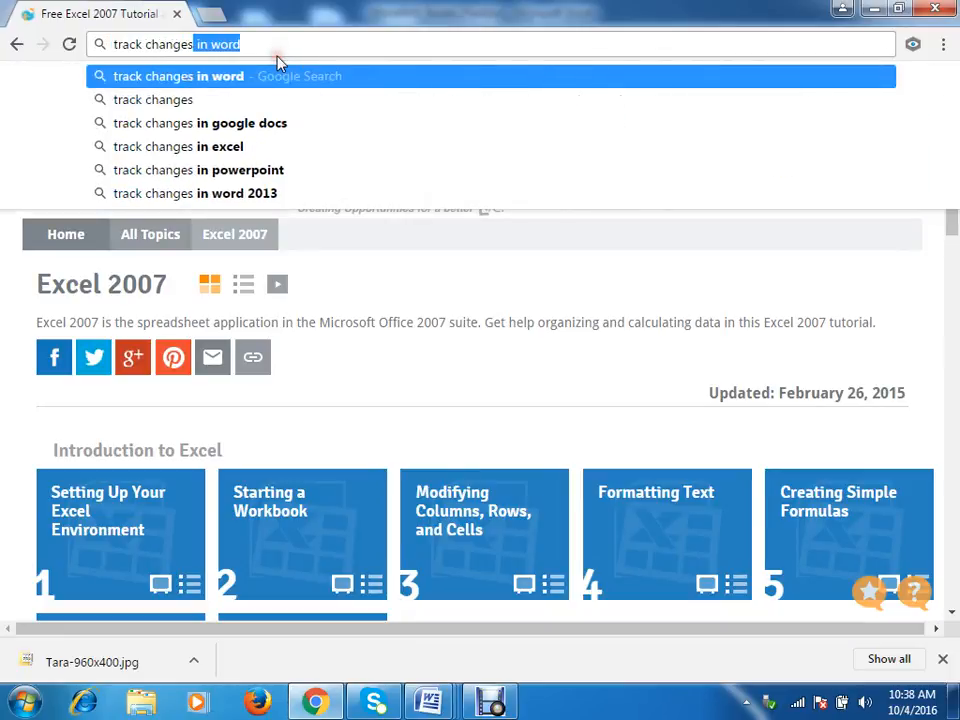
{"action": "key", "text": "Right"}
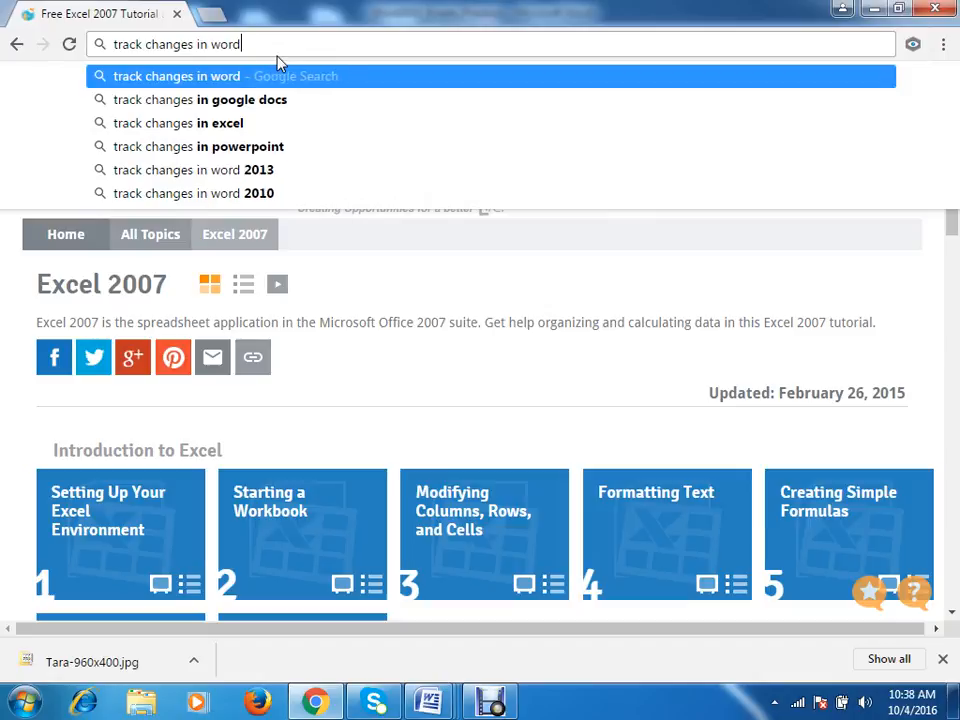
{"action": "key", "text": "Down"}
{"action": "key", "text": "Down"}
{"action": "key", "text": "Down"}
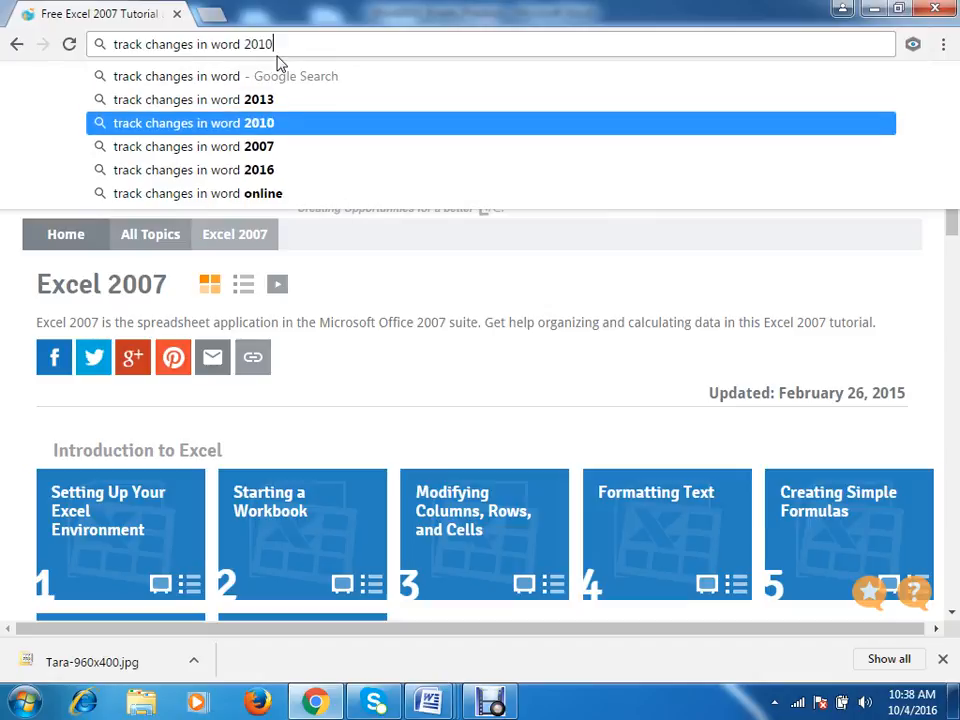
{"action": "key", "text": "Return"}
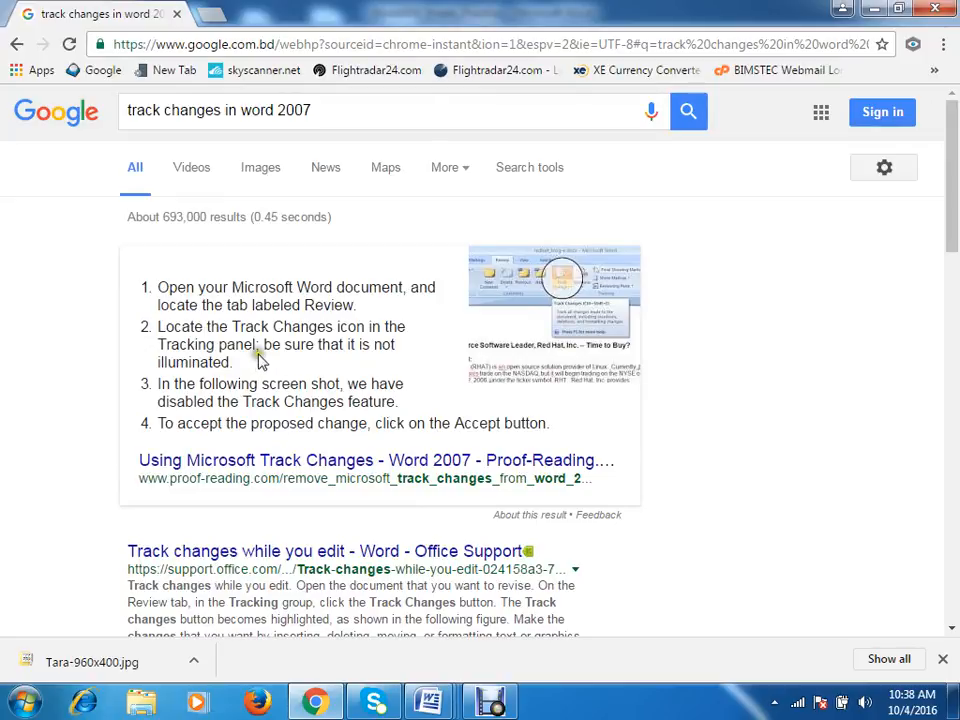
Step: Open the Proof-Reading.com result on using Track Changes in Word 2007 in a new tab, view it, and close that tab
{"action": "scroll", "coordinate": [490, 420], "scroll_direction": "down", "scroll_amount": 3}
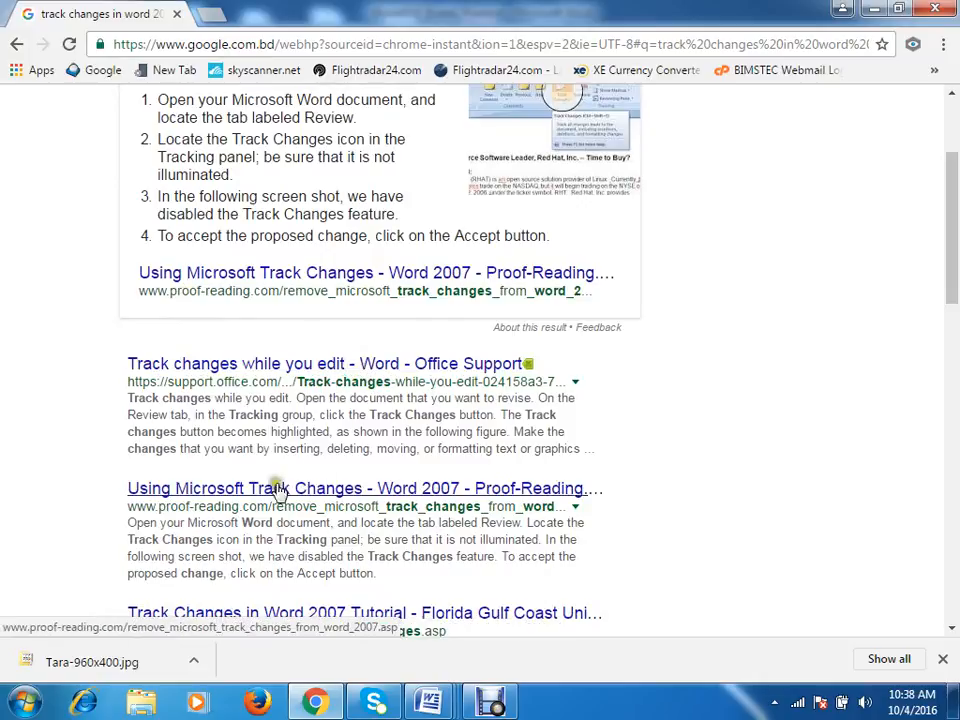
{"action": "middle_click", "coordinate": [322, 490]}
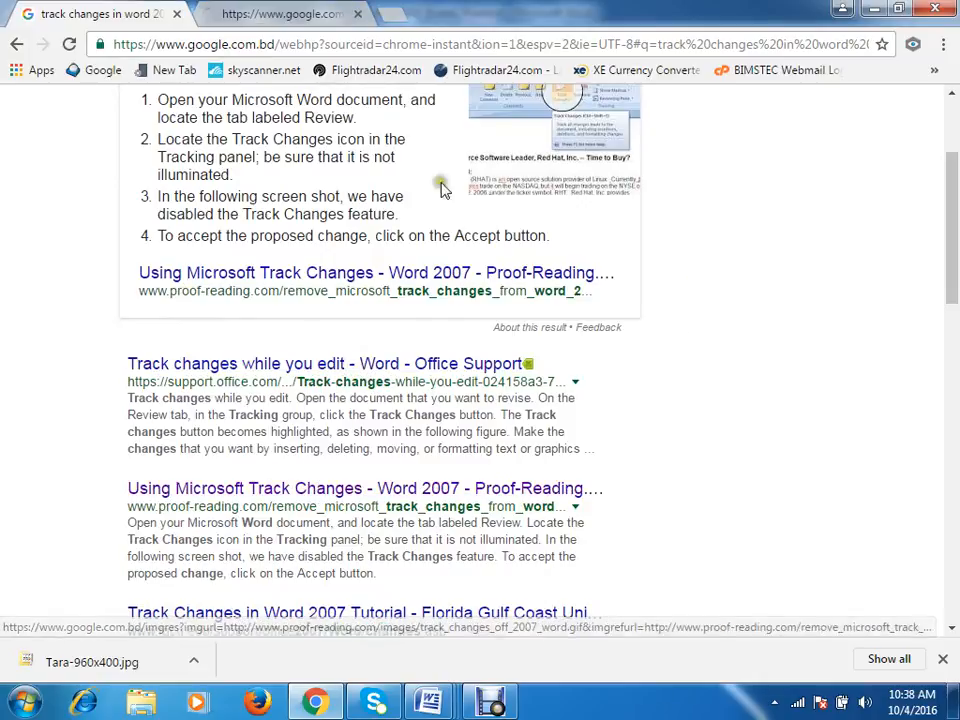
{"action": "left_click", "coordinate": [272, 22]}
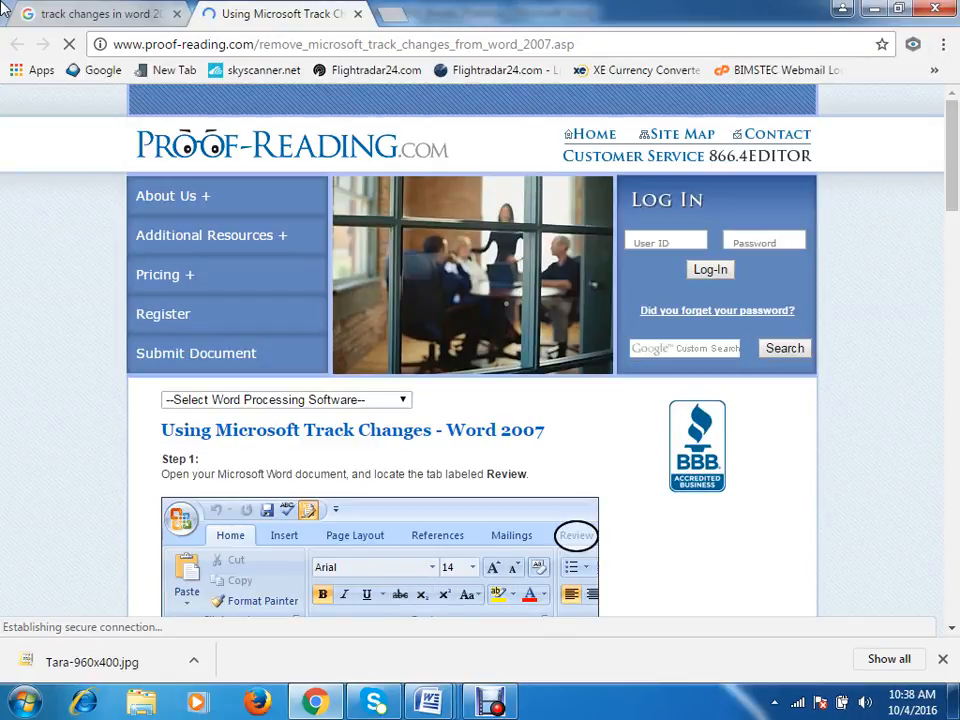
{"action": "left_click", "coordinate": [357, 14]}
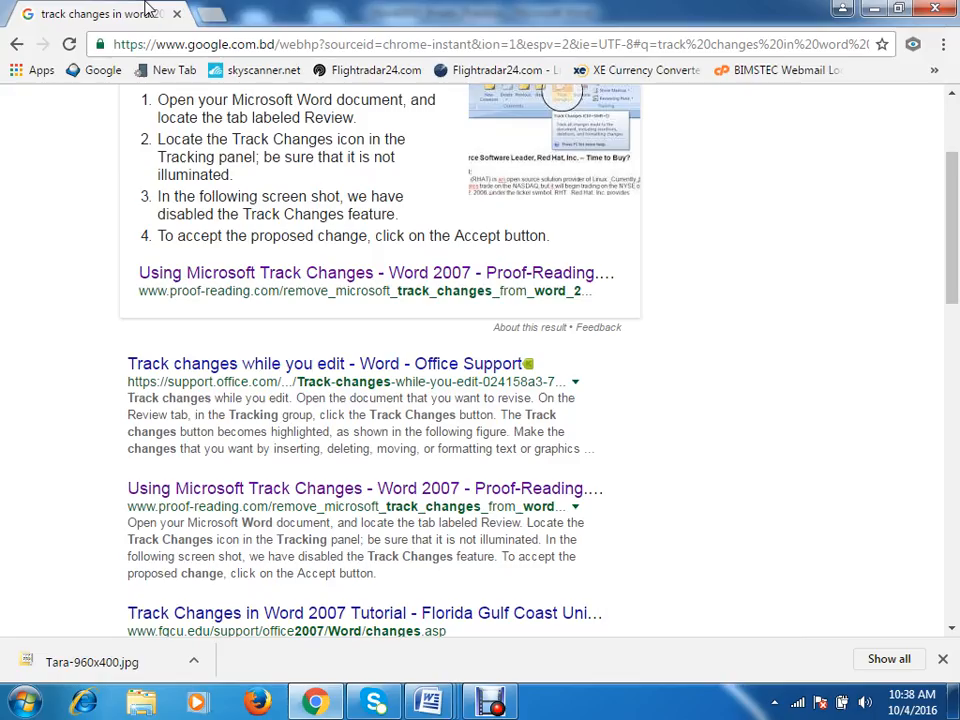
Step: Open the Office Support article "Track changes while you edit" in a new tab and read down to the section on changing markup display
{"action": "scroll", "coordinate": [410, 463], "scroll_direction": "up", "scroll_amount": 1}
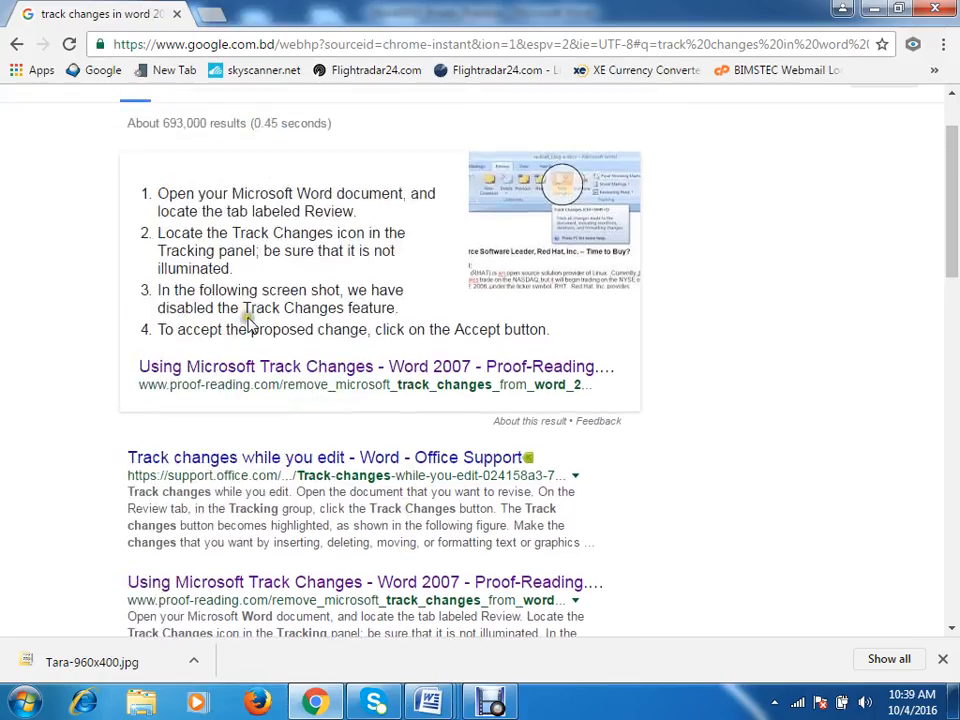
{"action": "left_click", "coordinate": [255, 462]}
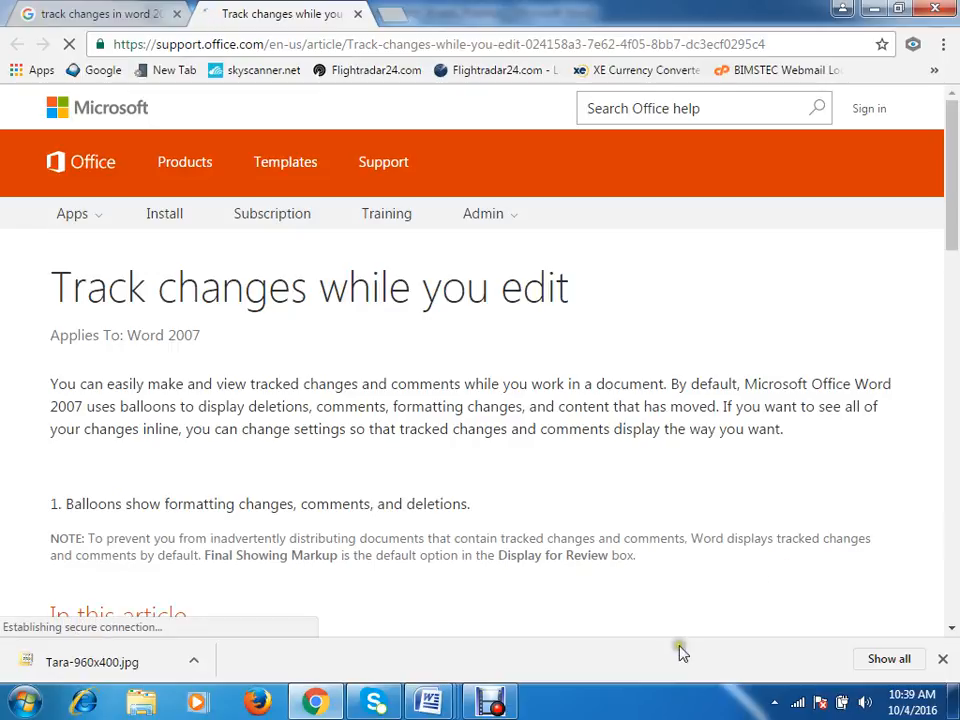
{"action": "scroll", "coordinate": [375, 482], "scroll_direction": "down", "scroll_amount": 6}
{"action": "scroll", "coordinate": [383, 470], "scroll_direction": "down", "scroll_amount": 2}
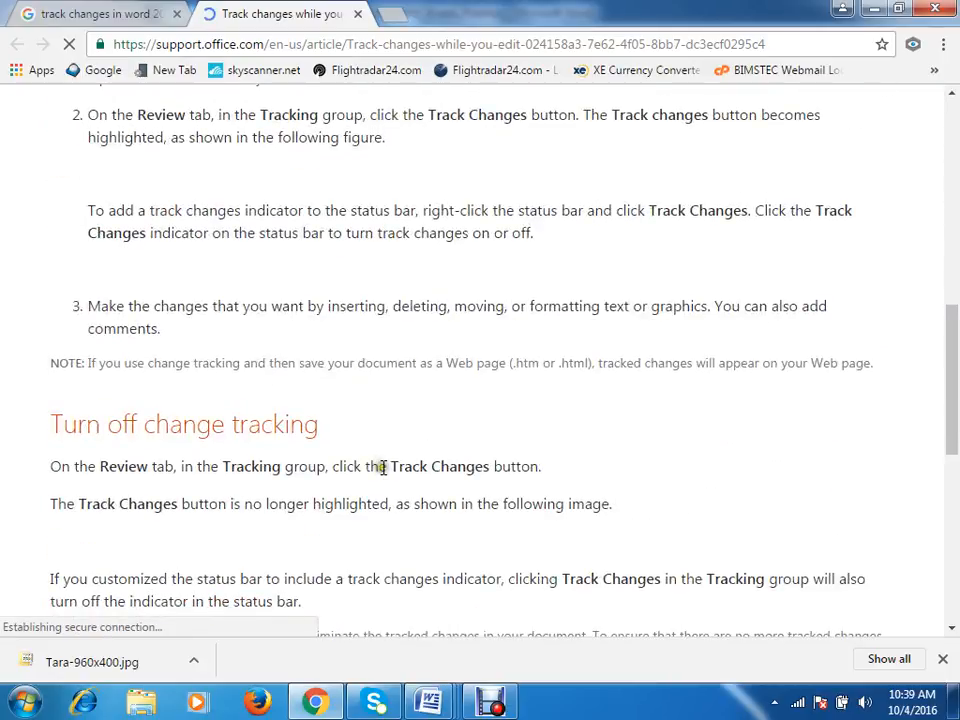
{"action": "scroll", "coordinate": [383, 467], "scroll_direction": "down", "scroll_amount": 3}
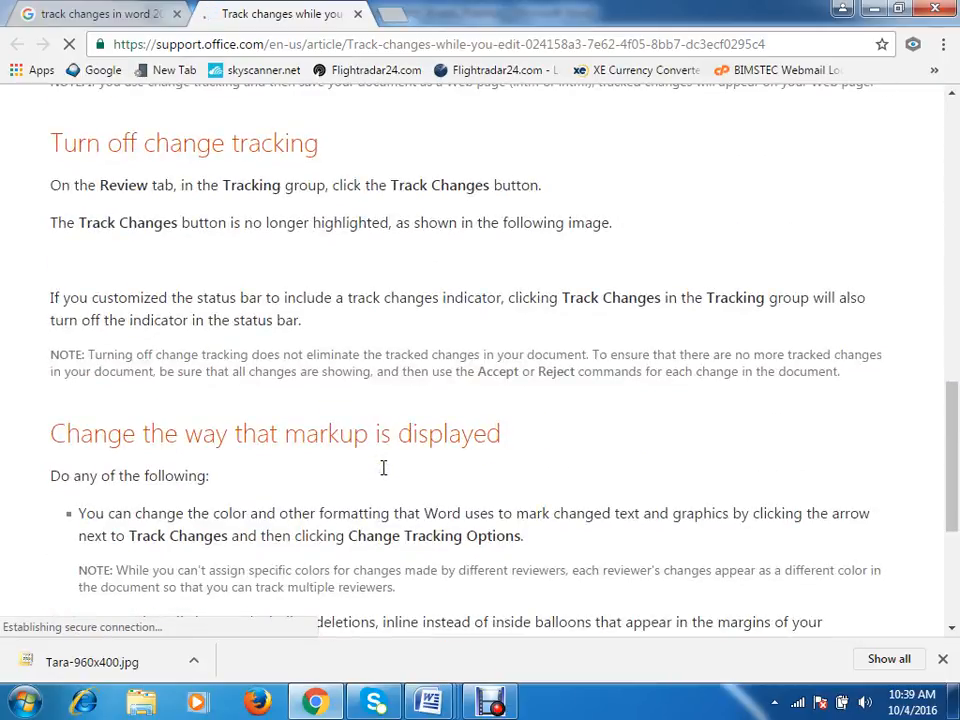
{"action": "scroll", "coordinate": [383, 467], "scroll_direction": "down", "scroll_amount": 4}
{"action": "scroll", "coordinate": [383, 467], "scroll_direction": "up", "scroll_amount": 6}
{"action": "scroll", "coordinate": [383, 467], "scroll_direction": "down", "scroll_amount": 2}
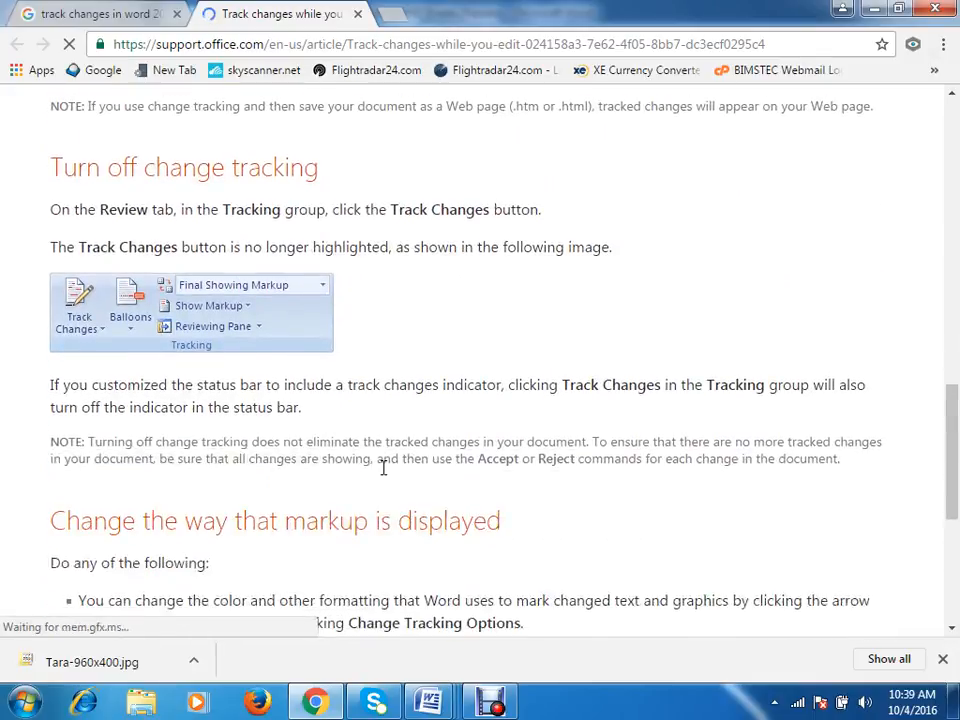
{"action": "scroll", "coordinate": [383, 467], "scroll_direction": "down", "scroll_amount": 1}
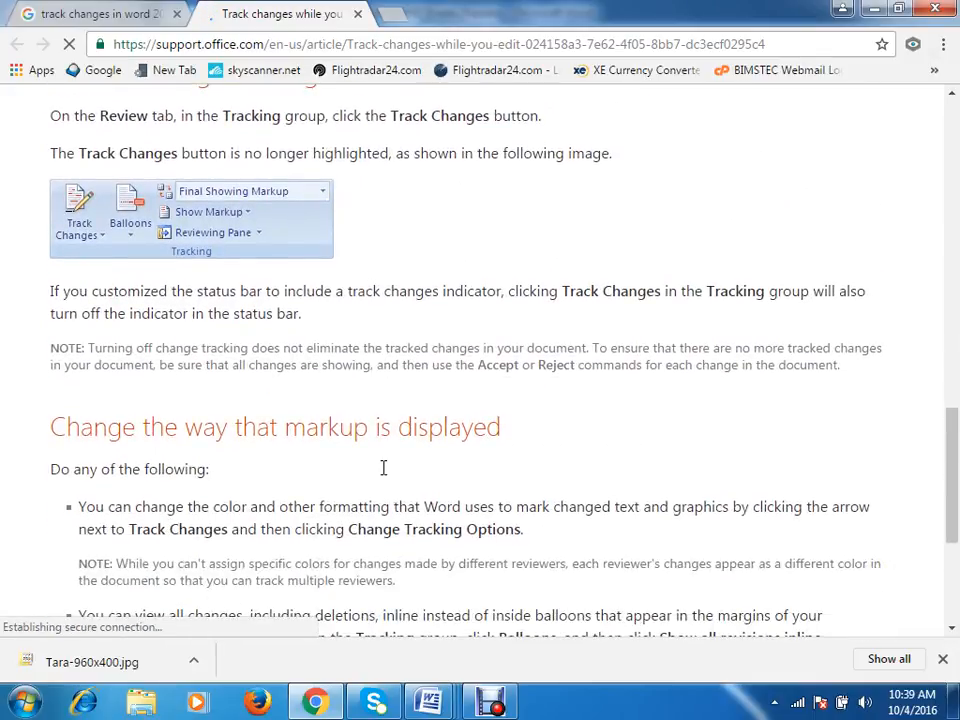
{"action": "scroll", "coordinate": [383, 467], "scroll_direction": "down", "scroll_amount": 2}
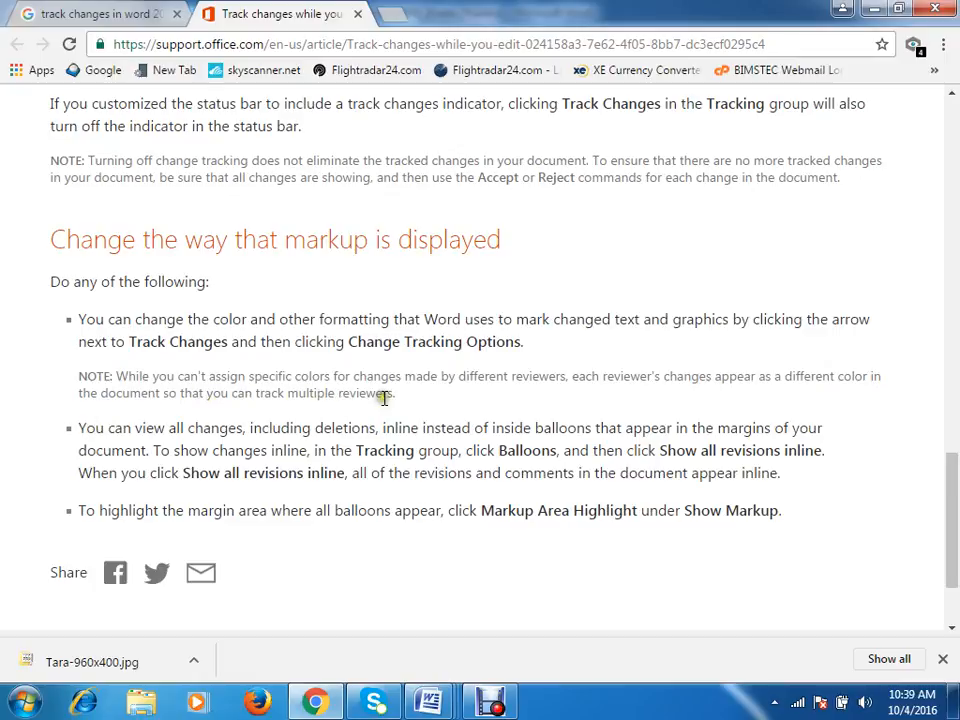
Step: Highlight the note about reviewers' change colors and the word "reviewer", deselect them, and look through the article back to its title
{"action": "left_click_drag", "start_coordinate": [397, 396], "coordinate": [120, 377]}
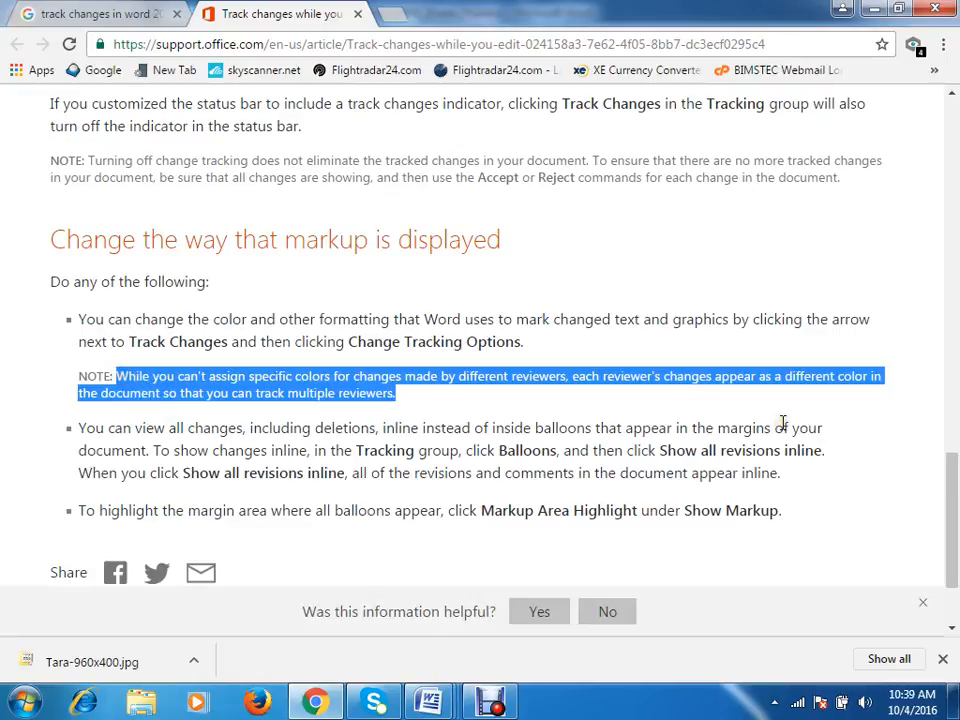
{"action": "left_click", "coordinate": [628, 376]}
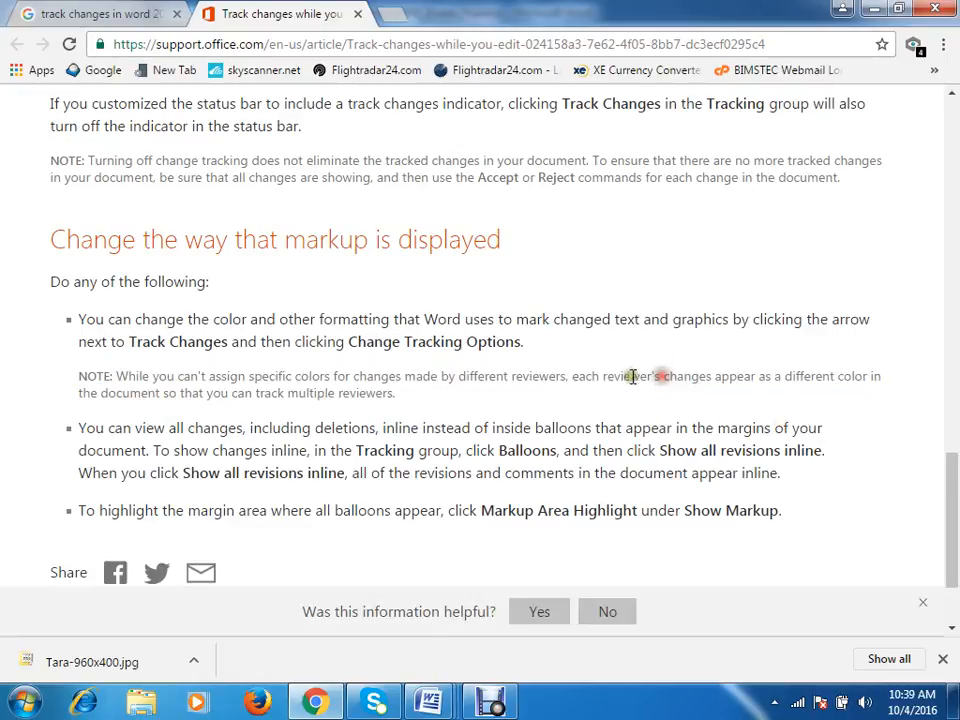
{"action": "double_click", "coordinate": [603, 378]}
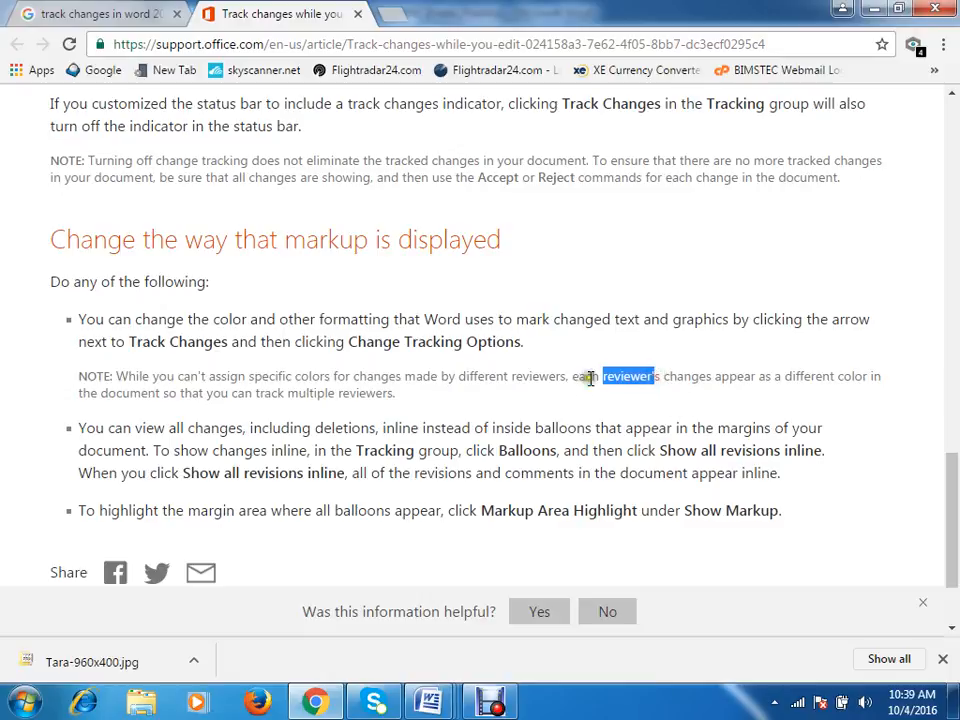
{"action": "left_click", "coordinate": [737, 402]}
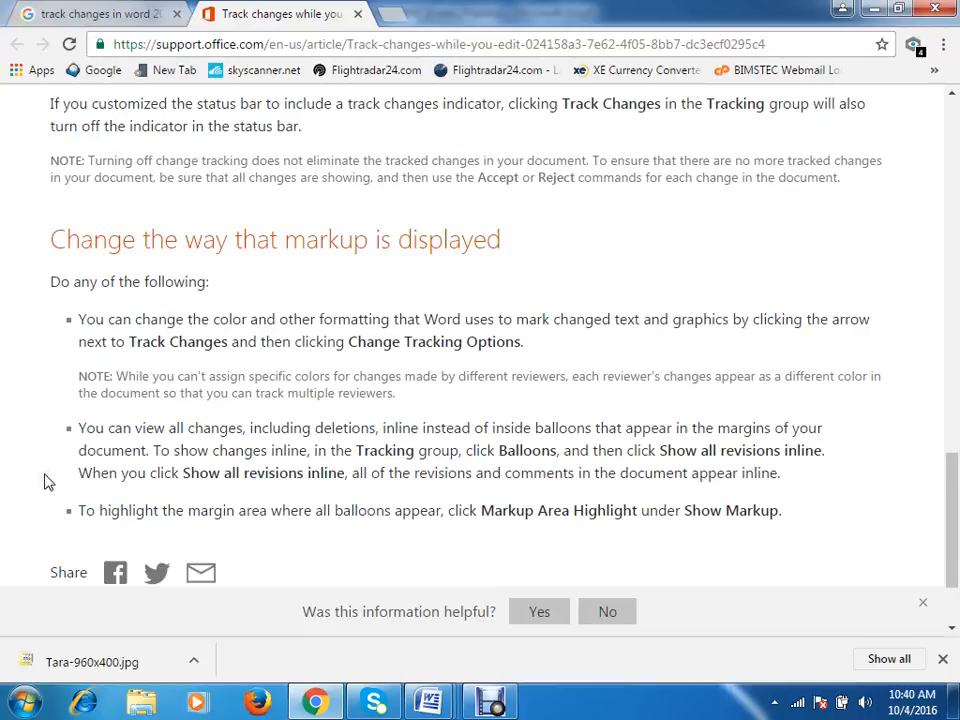
{"action": "scroll", "coordinate": [44, 482], "scroll_direction": "down", "scroll_amount": 1}
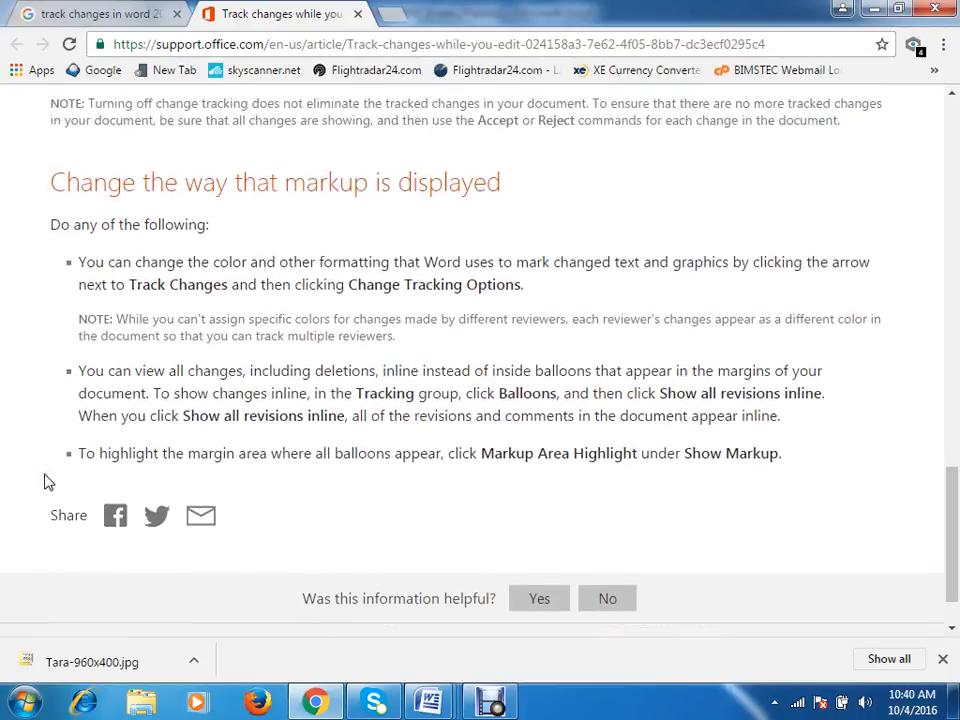
{"action": "scroll", "coordinate": [44, 482], "scroll_direction": "up", "scroll_amount": 3}
{"action": "scroll", "coordinate": [44, 482], "scroll_direction": "down", "scroll_amount": 4}
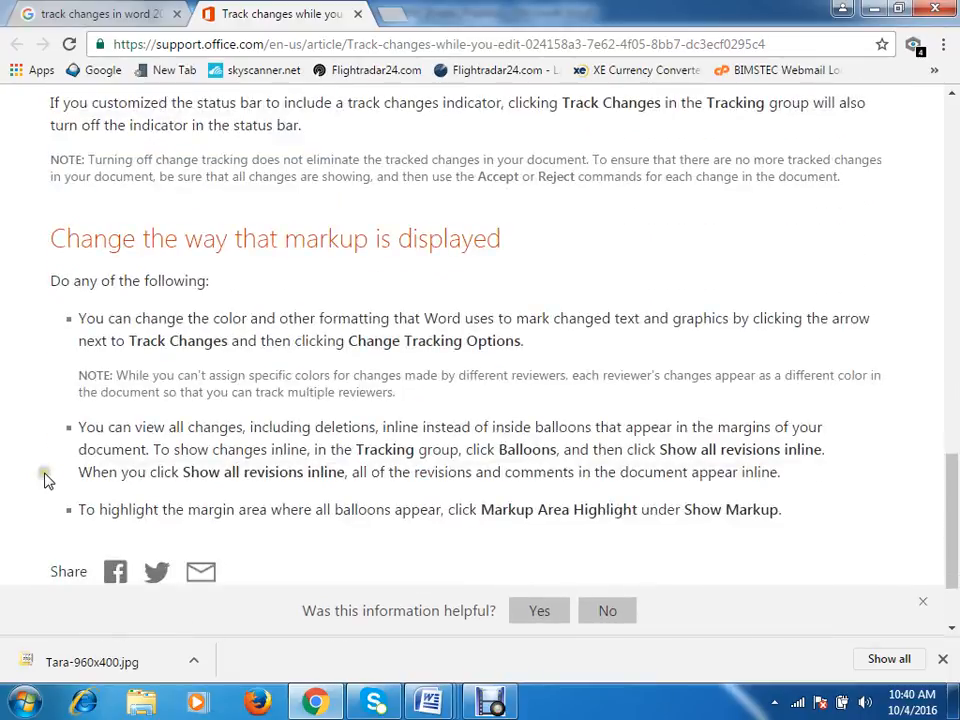
{"action": "scroll", "coordinate": [49, 481], "scroll_direction": "up", "scroll_amount": 20}
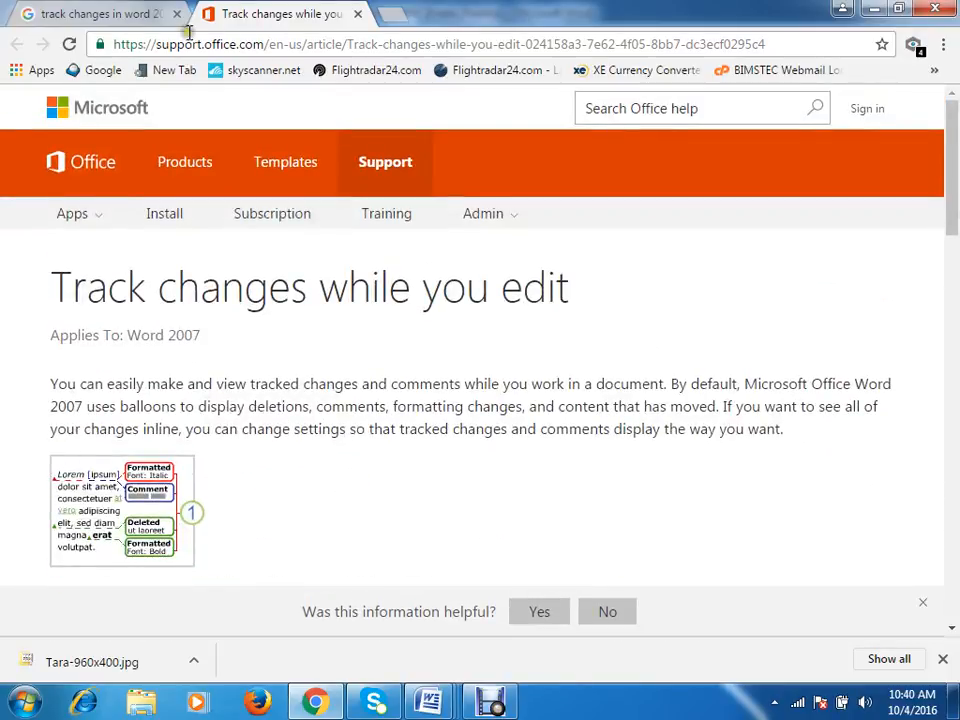
Step: Return to the Google results and open "How to Track Changes in Word 2007 - dummies" in a new tab
{"action": "left_click", "coordinate": [92, 12]}
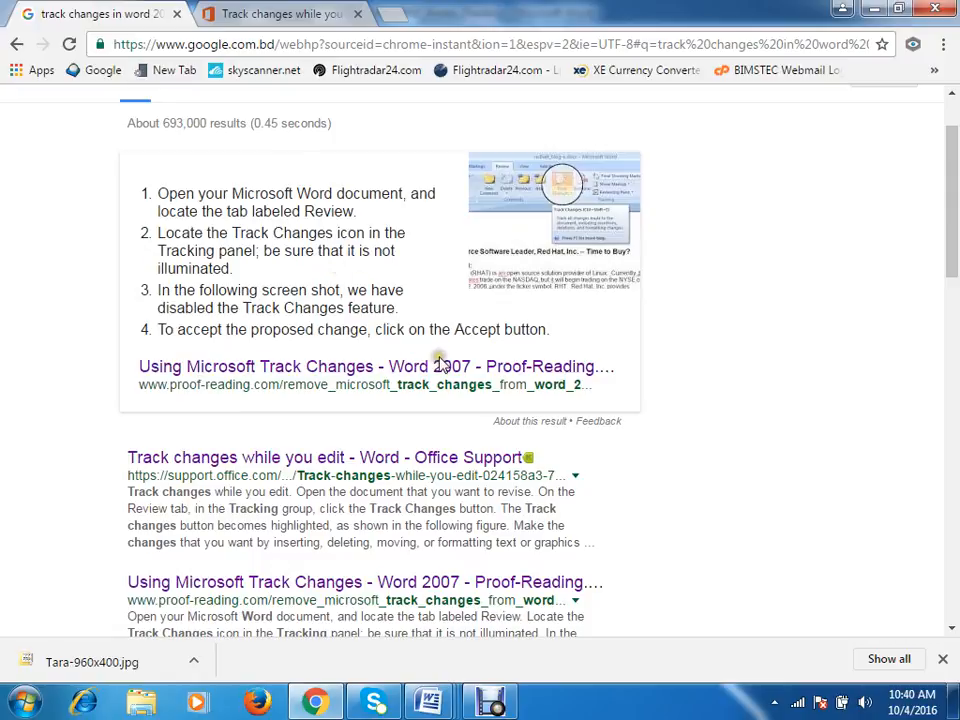
{"action": "scroll", "coordinate": [440, 366], "scroll_direction": "down", "scroll_amount": 5}
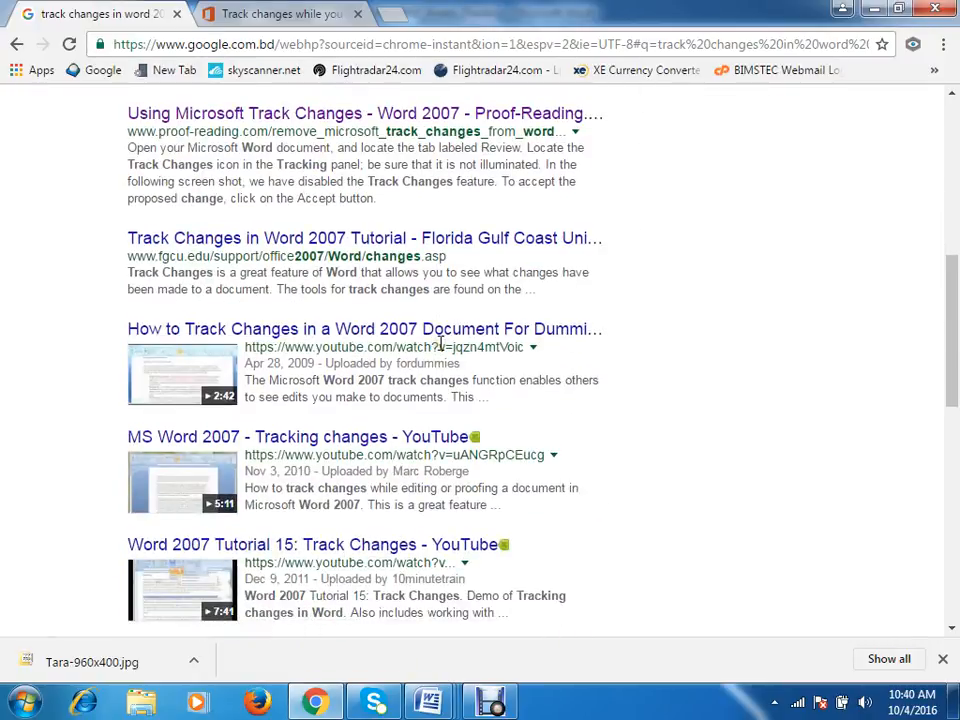
{"action": "scroll", "coordinate": [440, 343], "scroll_direction": "up", "scroll_amount": 1}
{"action": "scroll", "coordinate": [440, 343], "scroll_direction": "down", "scroll_amount": 1}
{"action": "scroll", "coordinate": [440, 343], "scroll_direction": "down", "scroll_amount": 3}
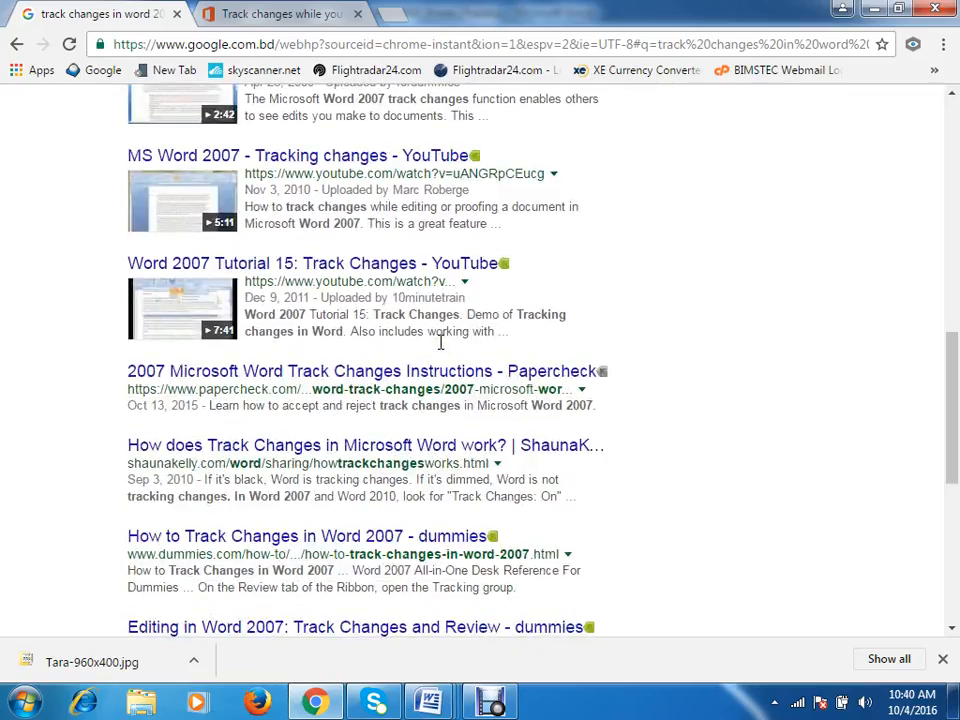
{"action": "scroll", "coordinate": [440, 343], "scroll_direction": "down", "scroll_amount": 1}
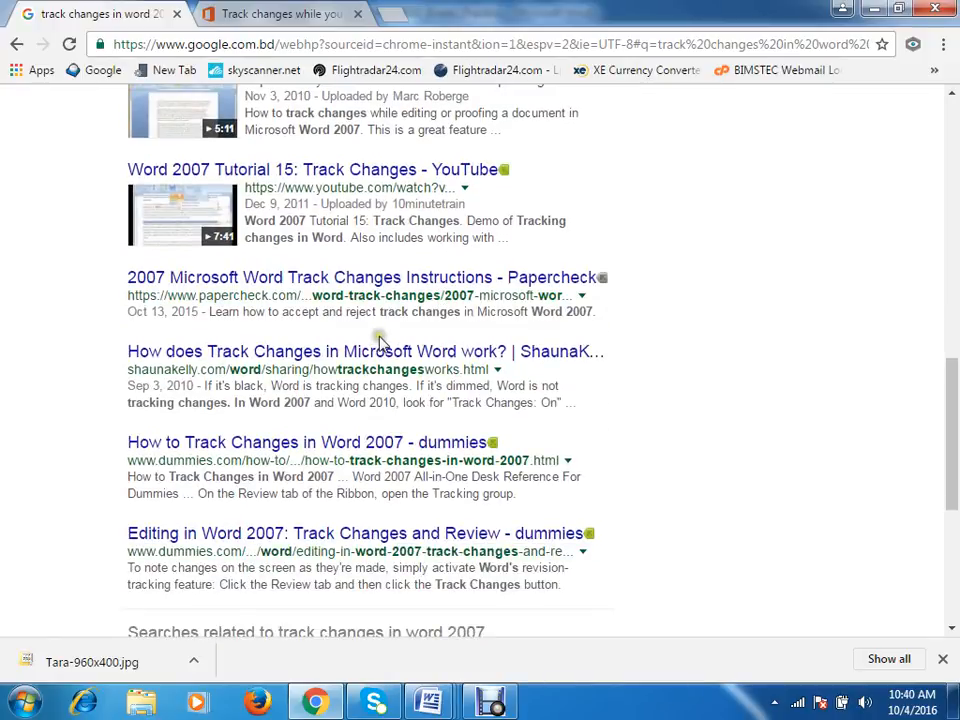
{"action": "middle_click", "coordinate": [375, 452]}
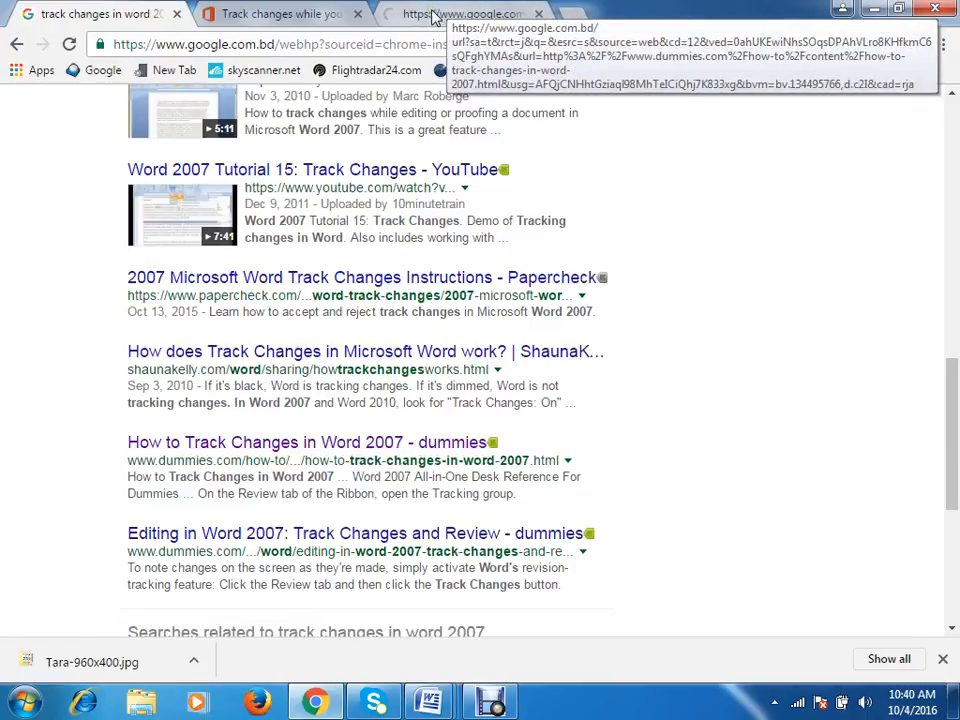
Step: Check the newly opened dummies tab twice, returning to the Office Support article each time
{"action": "left_click", "coordinate": [430, 14]}
{"action": "left_click", "coordinate": [279, 13]}
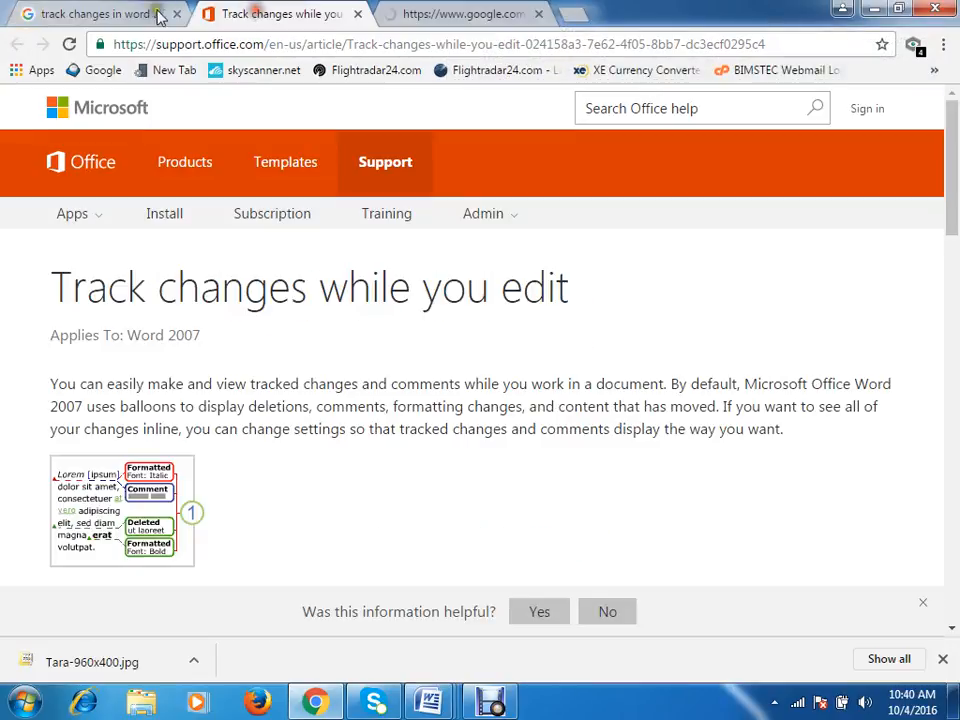
{"action": "left_click", "coordinate": [450, 14]}
{"action": "left_click", "coordinate": [300, 16]}
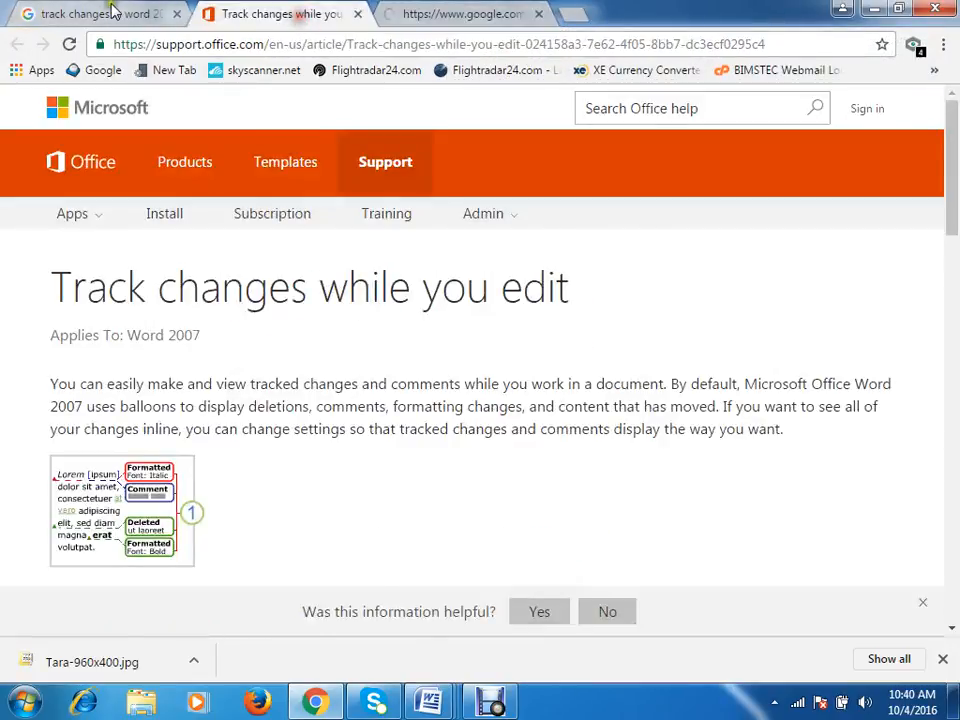
Step: Look through the Google results for track changes in Word 2007 and reread the introduction of the "Track changes while you edit" article
{"action": "left_click", "coordinate": [111, 12]}
{"action": "scroll", "coordinate": [680, 354], "scroll_direction": "down", "scroll_amount": 2}
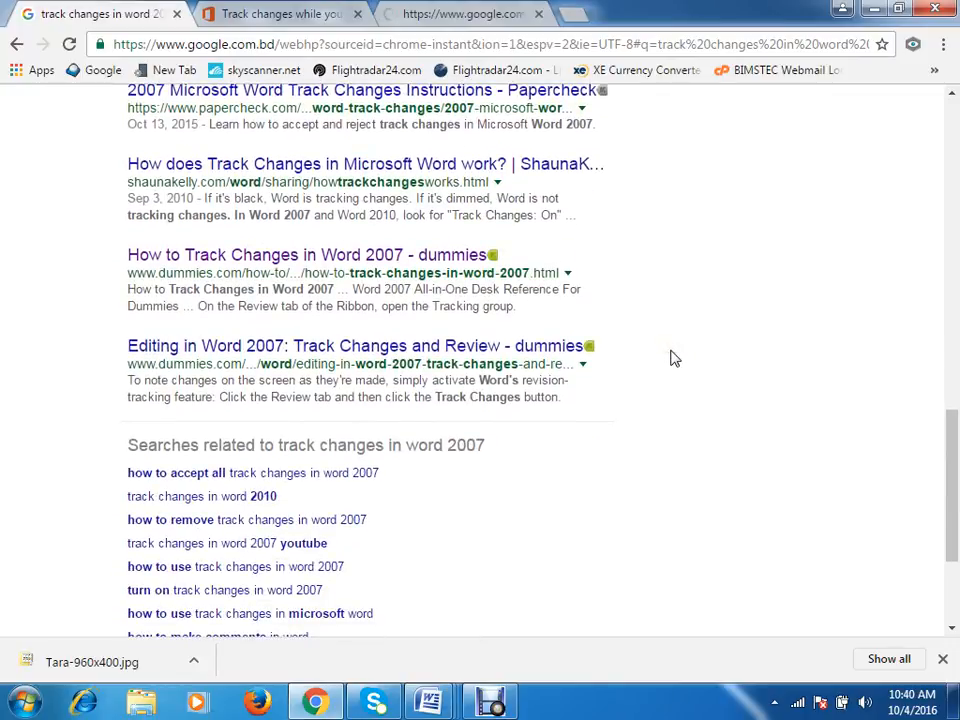
{"action": "scroll", "coordinate": [673, 358], "scroll_direction": "up", "scroll_amount": 6}
{"action": "left_click", "coordinate": [445, 14]}
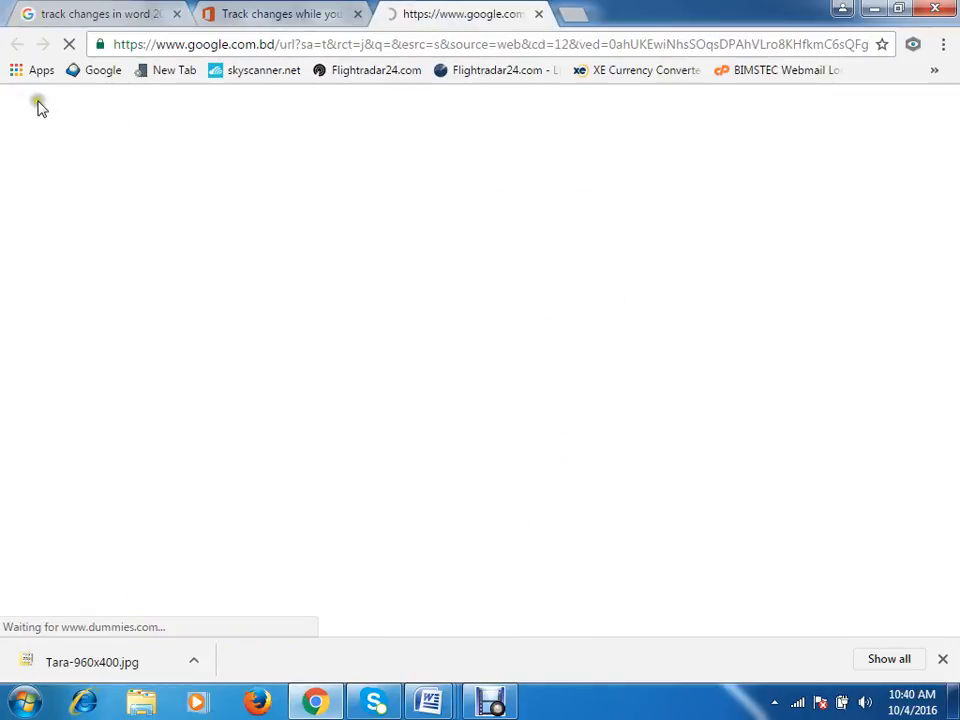
{"action": "left_click", "coordinate": [297, 12]}
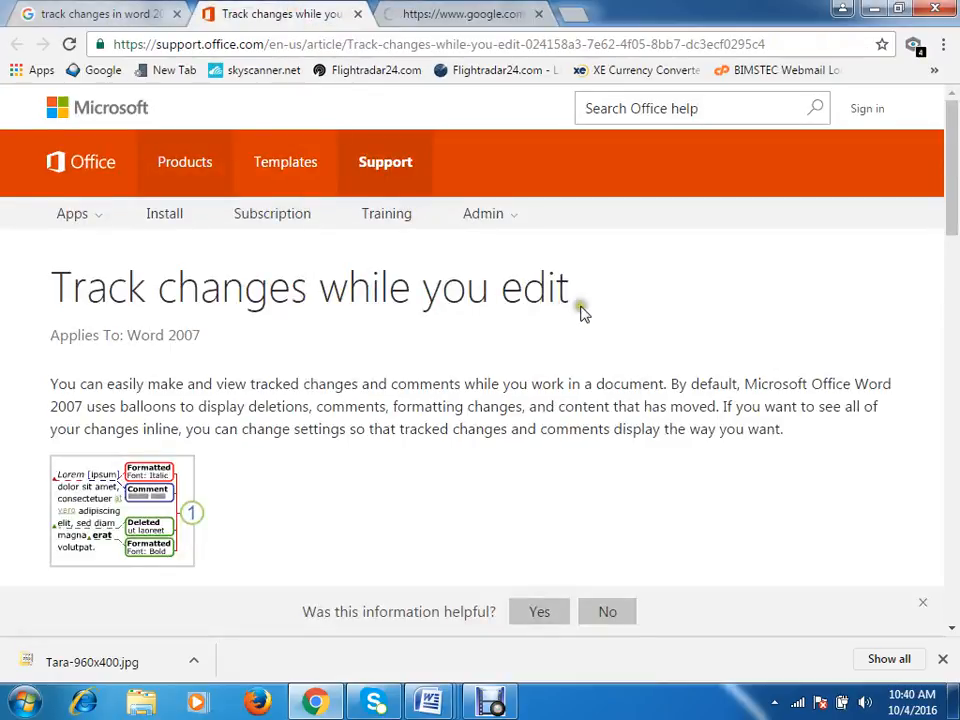
{"action": "scroll", "coordinate": [580, 312], "scroll_direction": "down", "scroll_amount": 3}
{"action": "scroll", "coordinate": [580, 312], "scroll_direction": "up", "scroll_amount": 2}
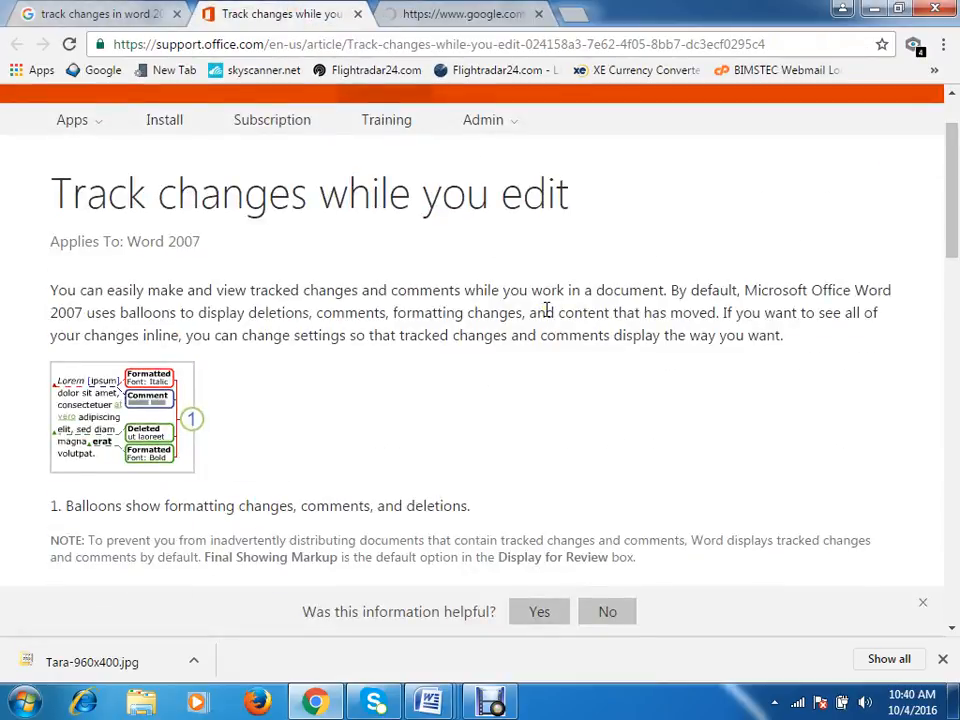
{"action": "scroll", "coordinate": [548, 310], "scroll_direction": "down", "scroll_amount": 2}
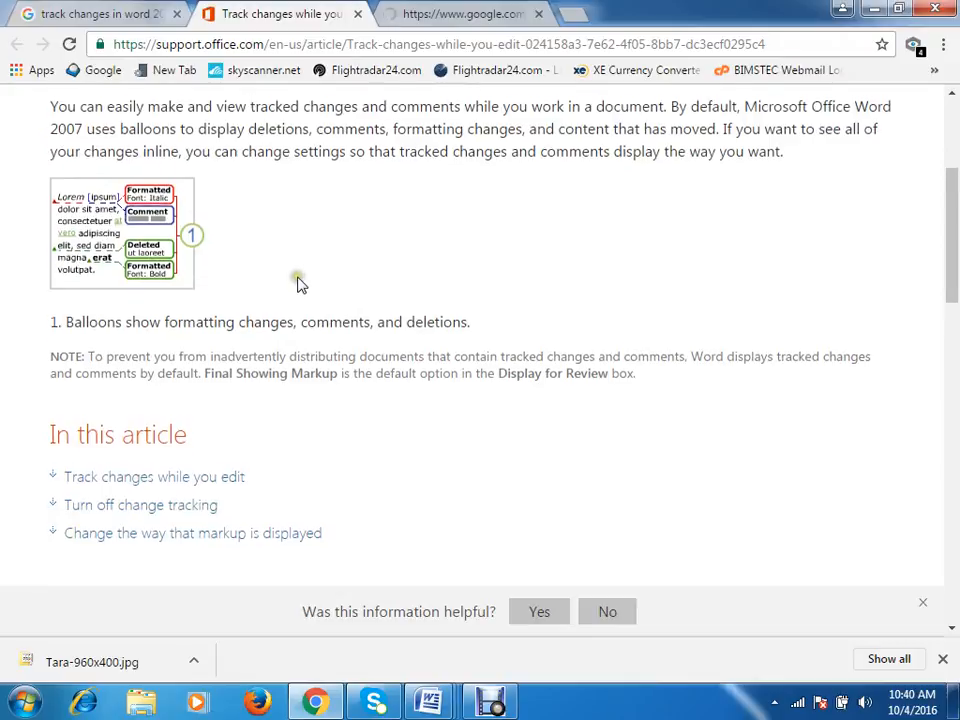
{"action": "scroll", "coordinate": [298, 282], "scroll_direction": "up", "scroll_amount": 1}
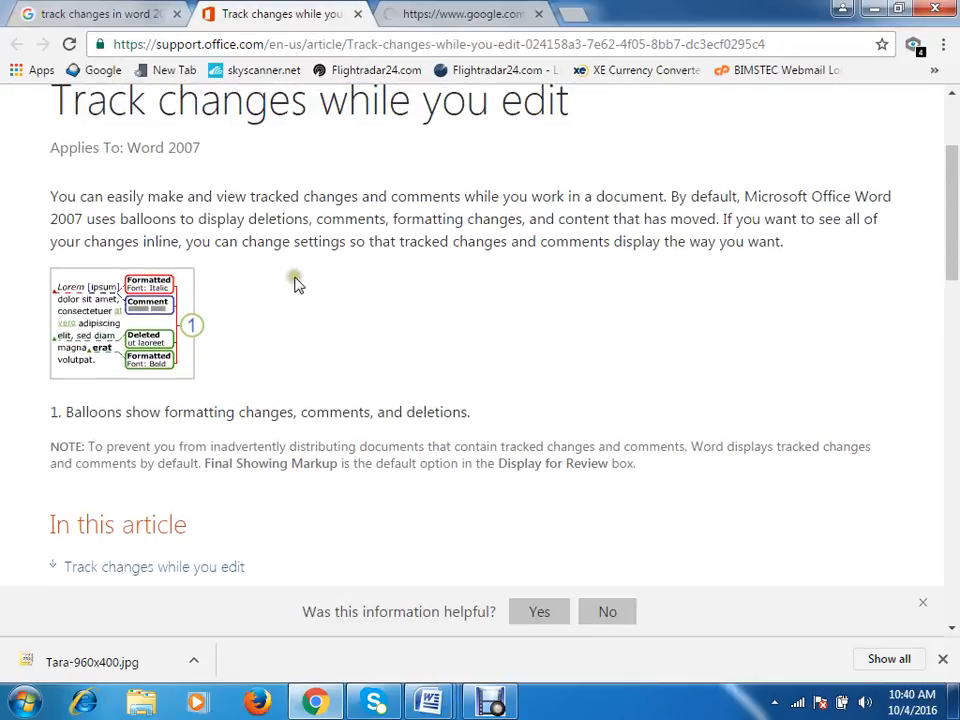
Step: Close the dummies and Office Support tabs, and close the browser to return to the Word2010_Breaks_Practice document in Word
{"action": "left_click", "coordinate": [440, 13]}
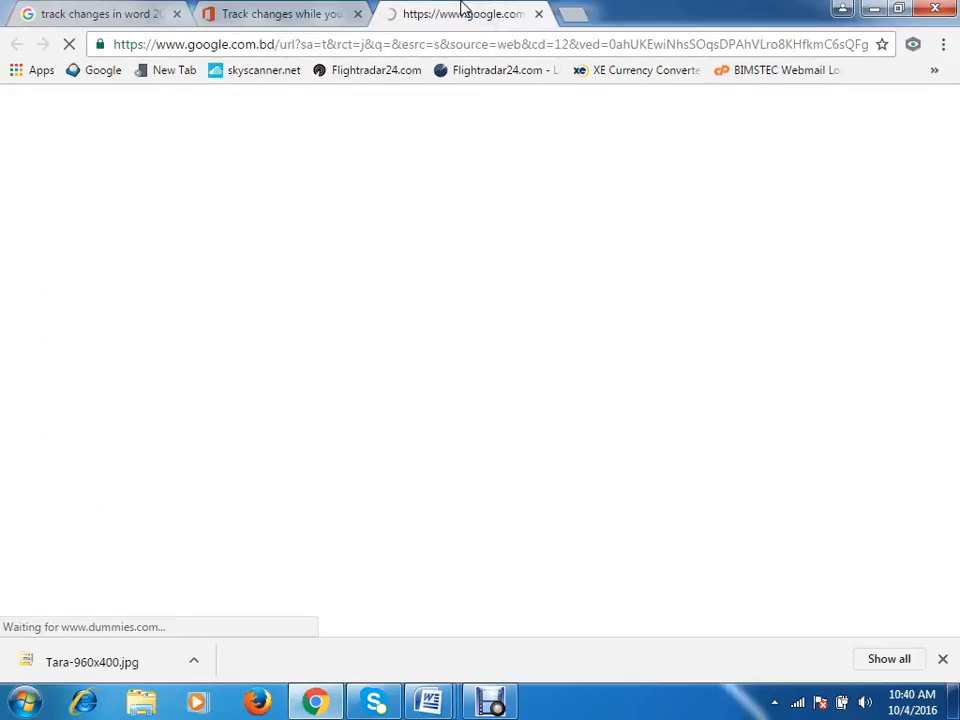
{"action": "left_click", "coordinate": [538, 15]}
{"action": "left_click", "coordinate": [358, 14]}
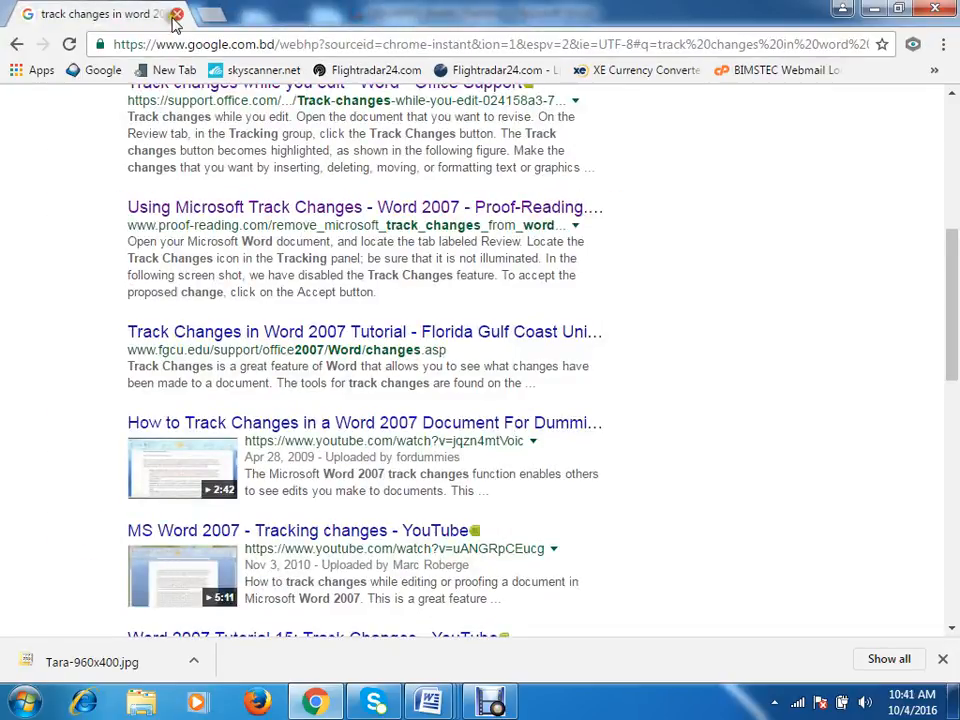
{"action": "left_click", "coordinate": [932, 10]}
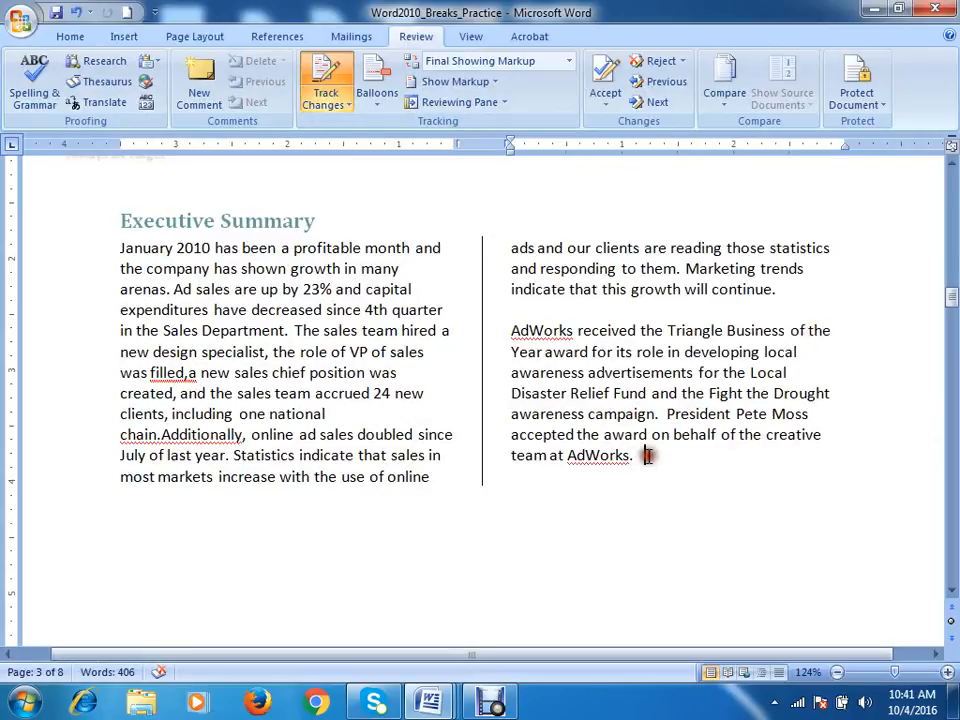
Step: Look over the Executive Summary page and bring up the commands for references and captions
{"action": "scroll", "coordinate": [439, 435], "scroll_direction": "down", "scroll_amount": 5}
{"action": "scroll", "coordinate": [435, 428], "scroll_direction": "up", "scroll_amount": 10}
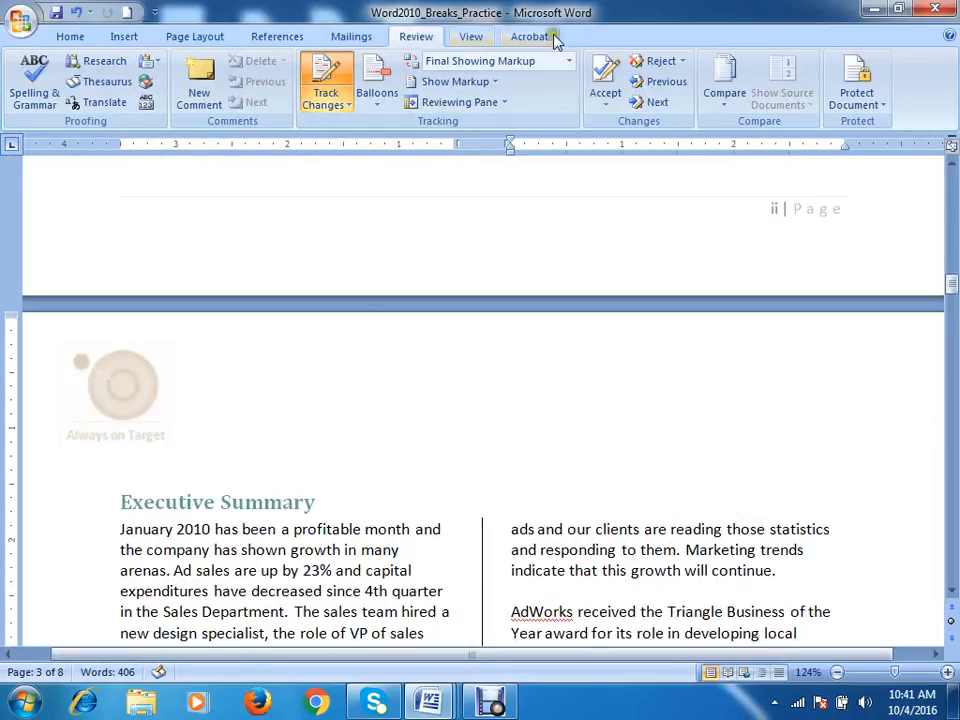
{"action": "left_click", "coordinate": [193, 38]}
{"action": "left_click", "coordinate": [123, 37]}
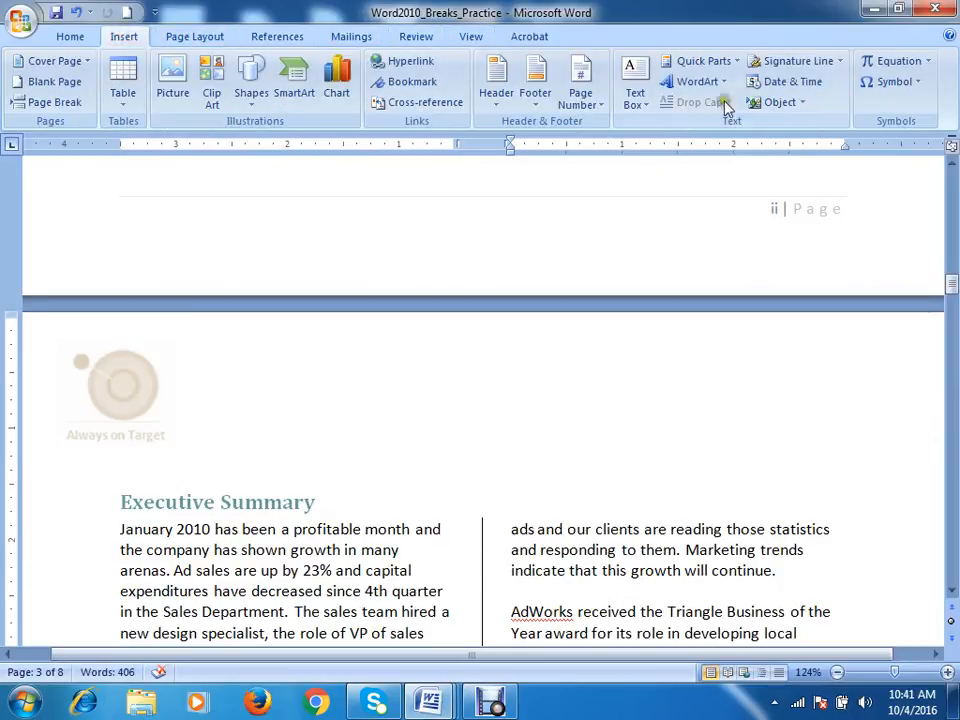
{"action": "left_click", "coordinate": [214, 40]}
{"action": "left_click", "coordinate": [284, 40]}
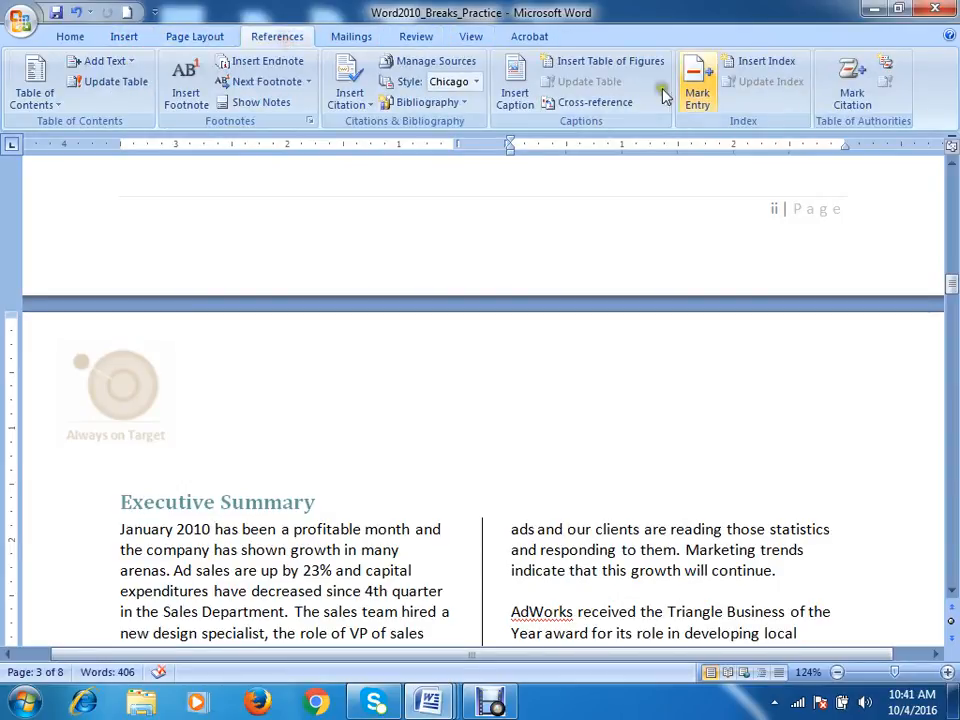
Step: Find the organization chart under the Updated Chain of Command heading on page 4 and select it
{"action": "scroll", "coordinate": [517, 470], "scroll_direction": "down", "scroll_amount": 9}
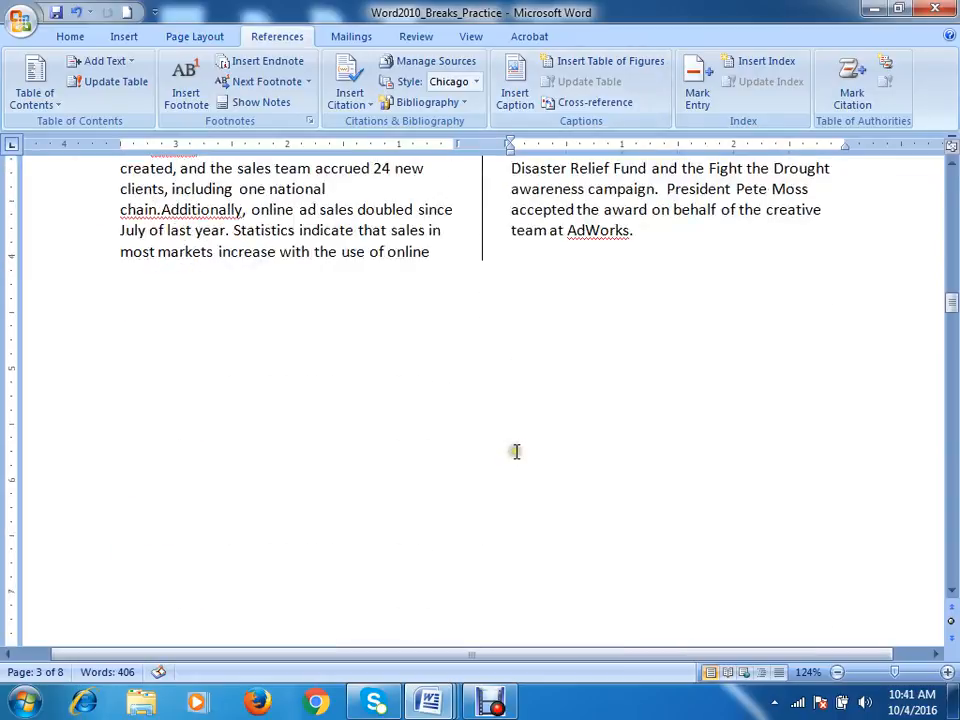
{"action": "scroll", "coordinate": [516, 451], "scroll_direction": "up", "scroll_amount": 5}
{"action": "scroll", "coordinate": [516, 445], "scroll_direction": "down", "scroll_amount": 3}
{"action": "scroll", "coordinate": [516, 443], "scroll_direction": "up", "scroll_amount": 2}
{"action": "scroll", "coordinate": [517, 438], "scroll_direction": "down", "scroll_amount": 8}
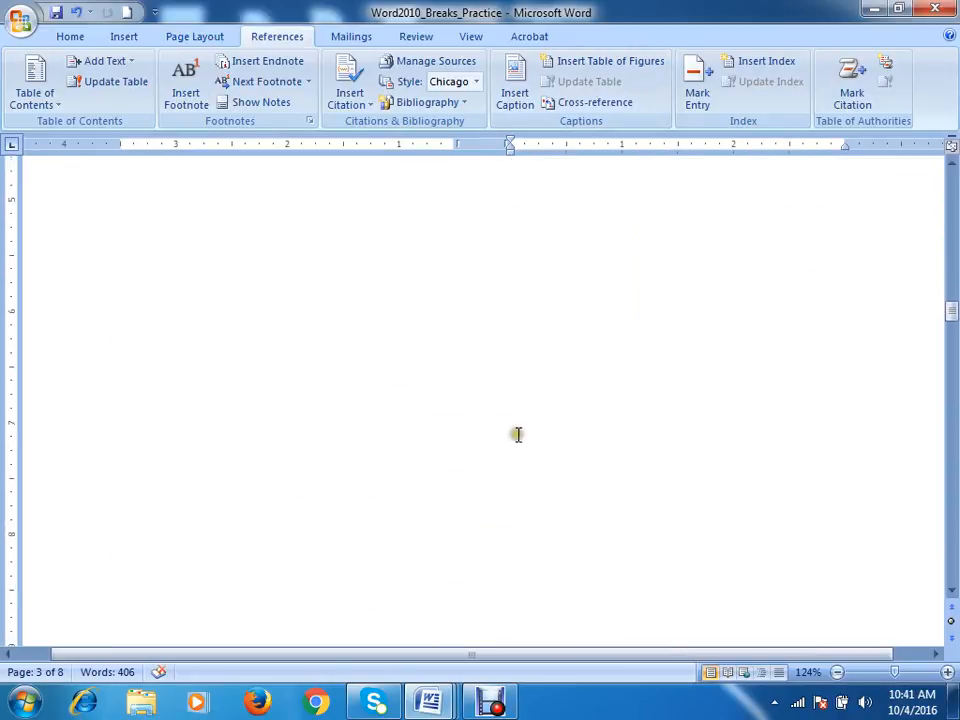
{"action": "scroll", "coordinate": [514, 438], "scroll_direction": "down", "scroll_amount": 15}
{"action": "scroll", "coordinate": [512, 438], "scroll_direction": "up", "scroll_amount": 6}
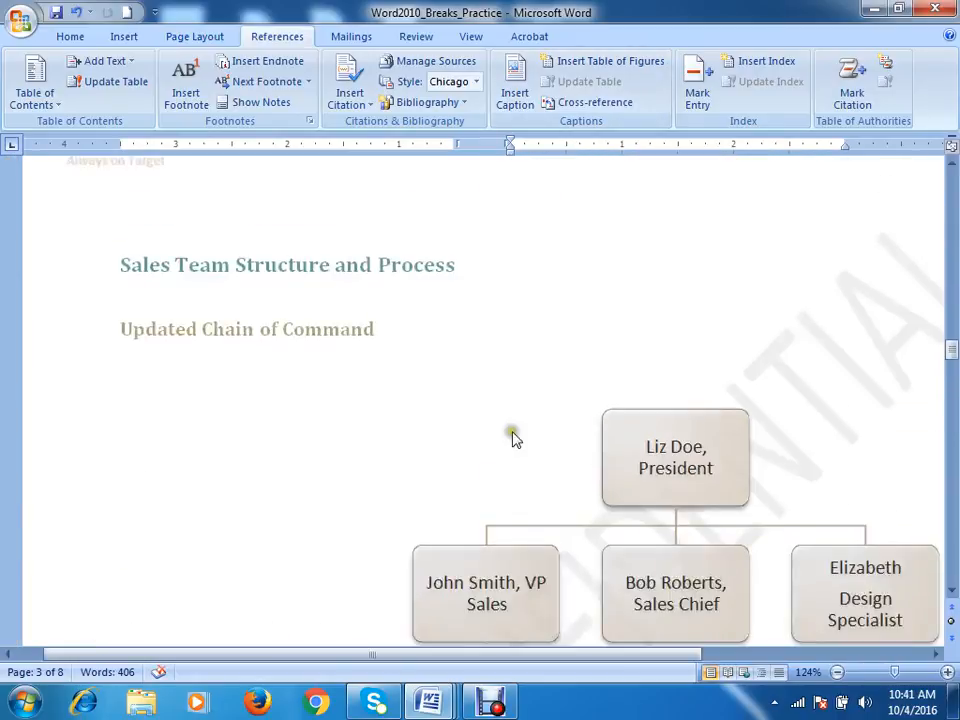
{"action": "scroll", "coordinate": [515, 436], "scroll_direction": "up", "scroll_amount": 8}
{"action": "scroll", "coordinate": [520, 432], "scroll_direction": "down", "scroll_amount": 16}
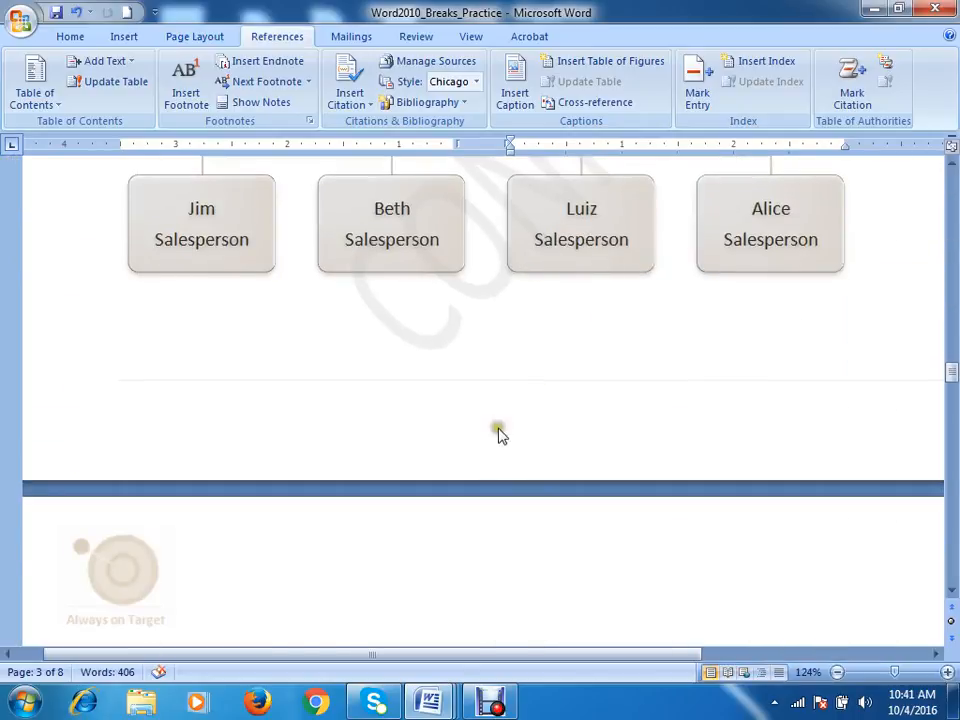
{"action": "scroll", "coordinate": [500, 433], "scroll_direction": "up", "scroll_amount": 7}
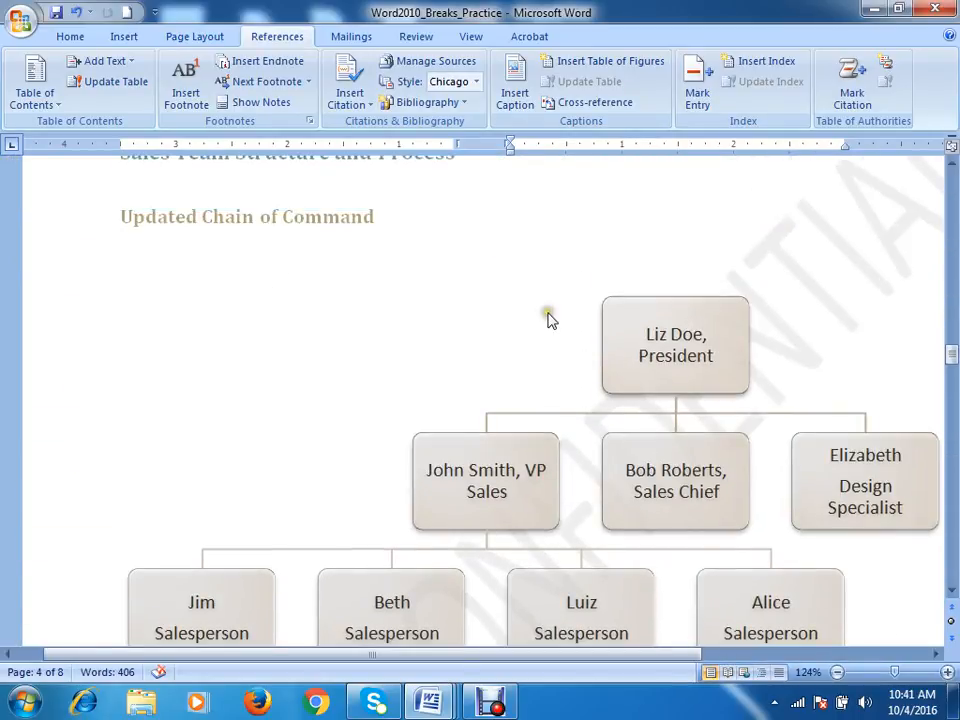
{"action": "left_click", "coordinate": [548, 319]}
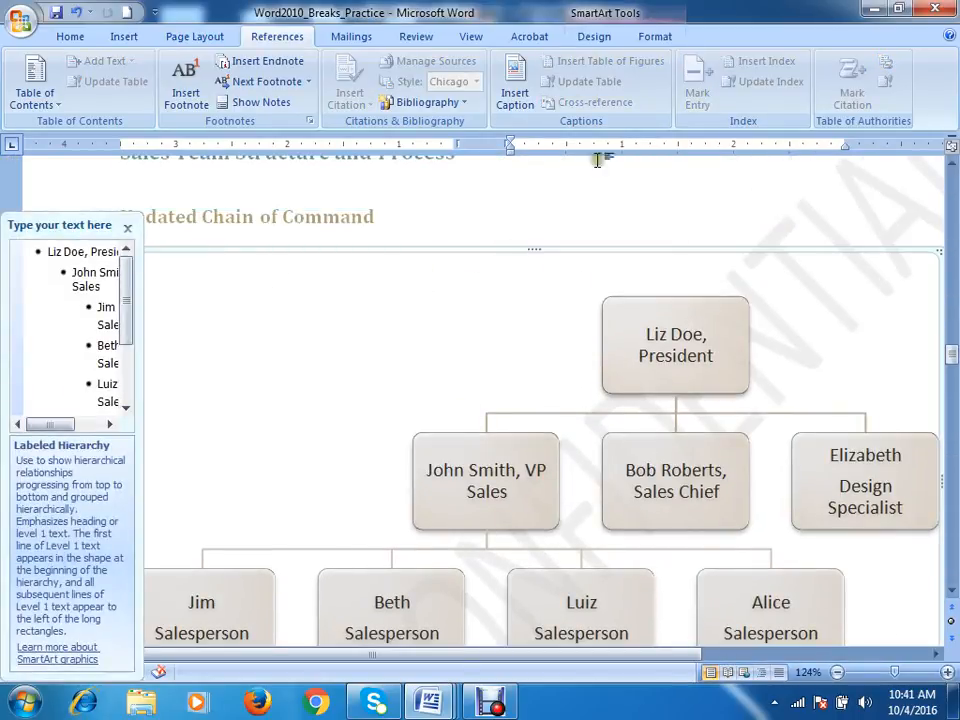
Step: Examine the selected organization chart and the neighbouring Process section
{"action": "scroll", "coordinate": [561, 401], "scroll_direction": "down", "scroll_amount": 12}
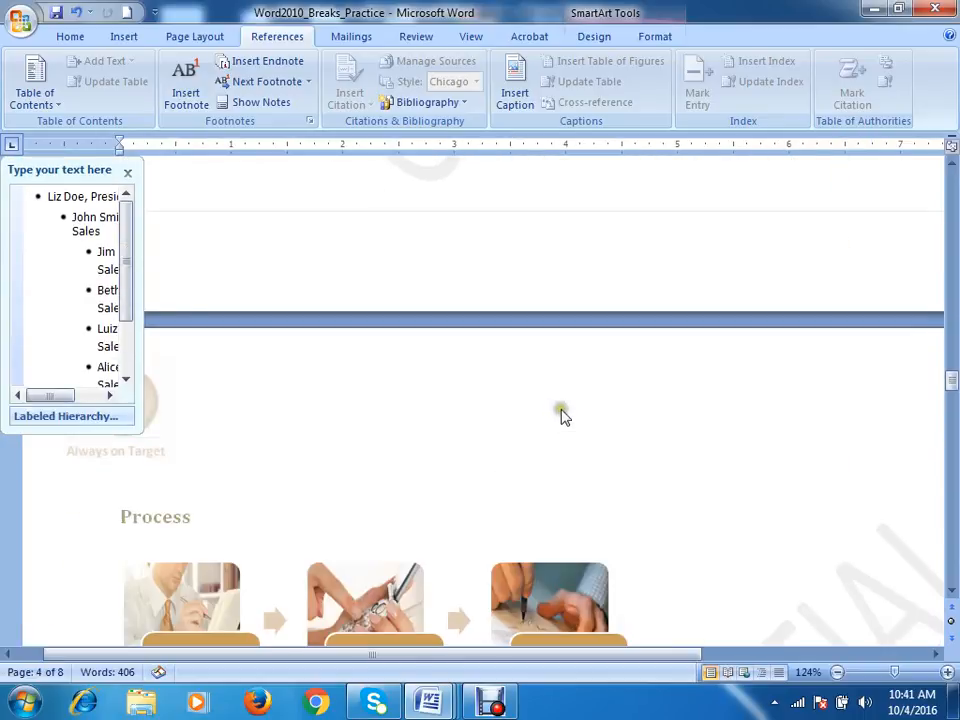
{"action": "scroll", "coordinate": [502, 404], "scroll_direction": "down", "scroll_amount": 3}
{"action": "scroll", "coordinate": [487, 397], "scroll_direction": "up", "scroll_amount": 8}
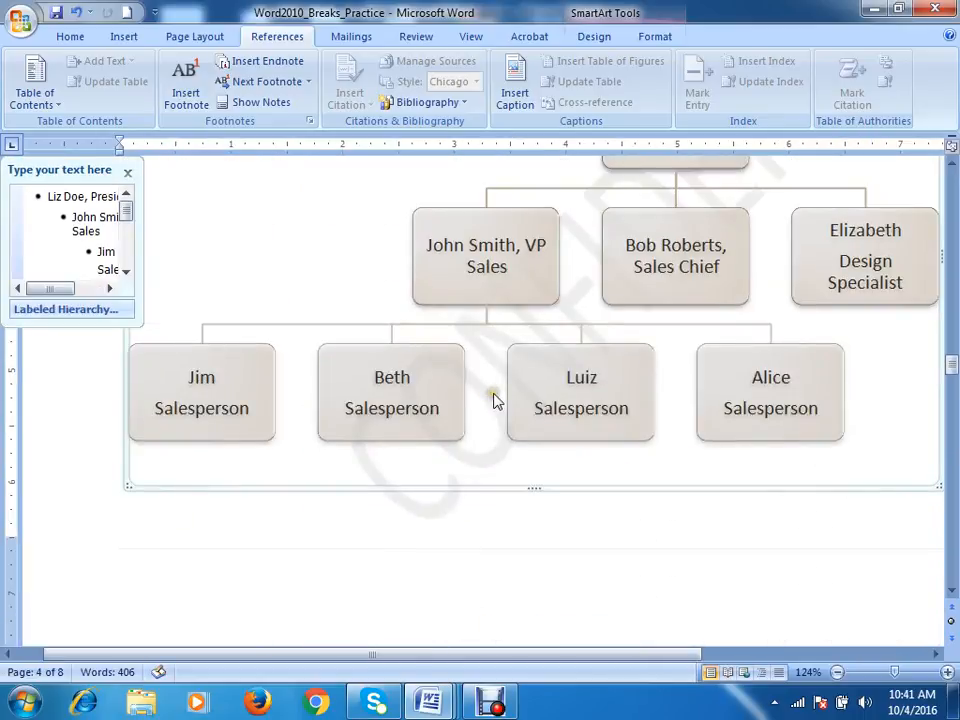
{"action": "scroll", "coordinate": [458, 393], "scroll_direction": "up", "scroll_amount": 8}
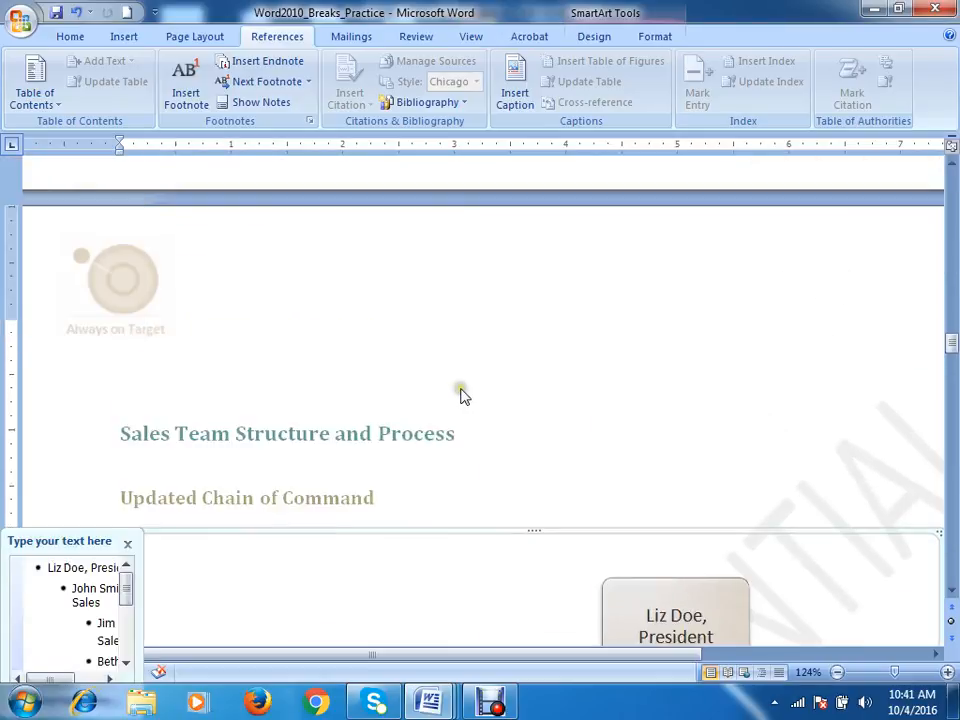
{"action": "scroll", "coordinate": [460, 392], "scroll_direction": "down", "scroll_amount": 6}
{"action": "scroll", "coordinate": [458, 388], "scroll_direction": "up", "scroll_amount": 5}
{"action": "scroll", "coordinate": [458, 386], "scroll_direction": "down", "scroll_amount": 4}
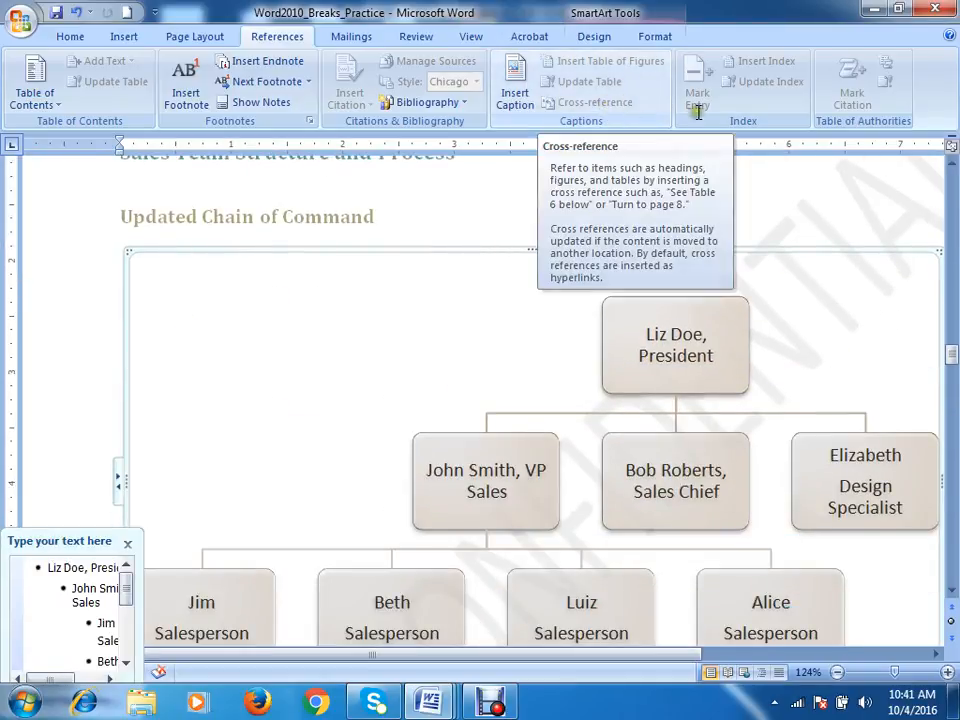
{"action": "scroll", "coordinate": [665, 310], "scroll_direction": "down", "scroll_amount": 5}
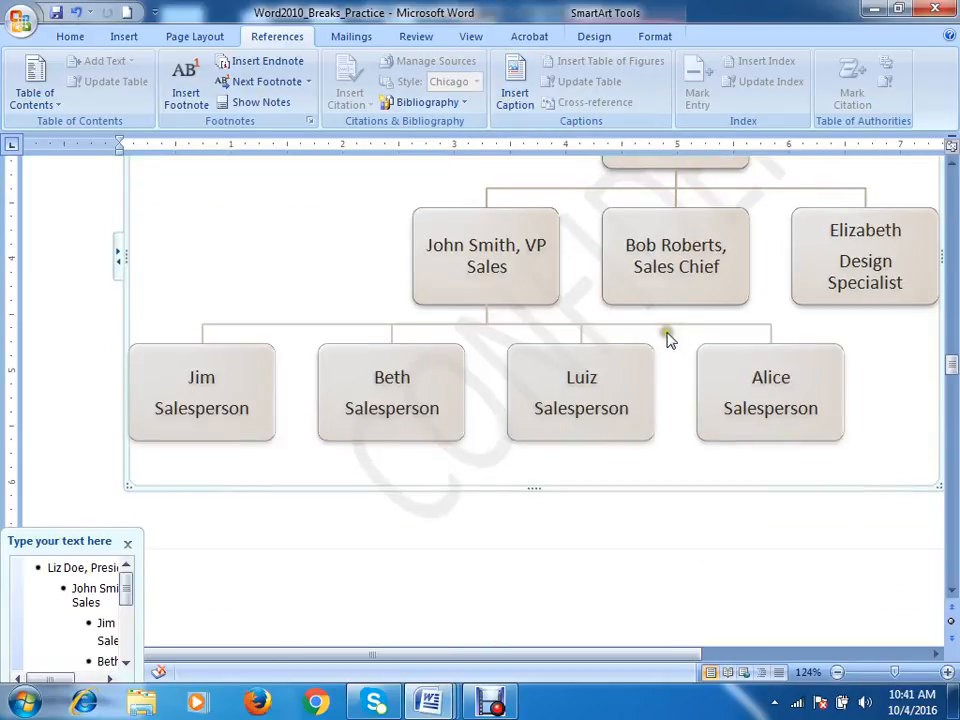
{"action": "scroll", "coordinate": [681, 424], "scroll_direction": "up", "scroll_amount": 11}
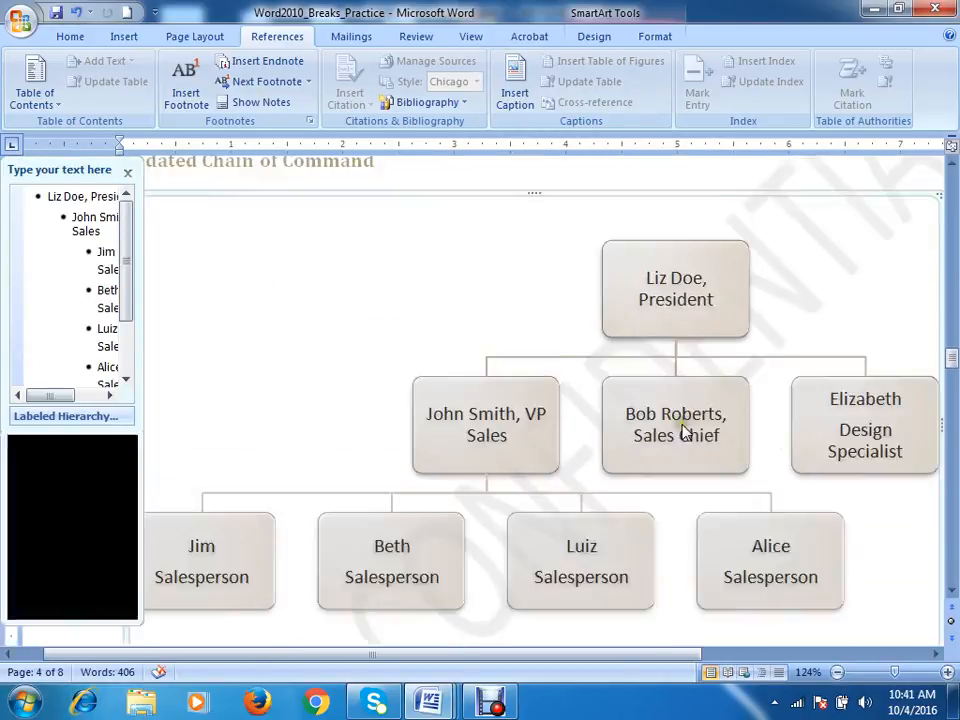
{"action": "scroll", "coordinate": [681, 433], "scroll_direction": "down", "scroll_amount": 7}
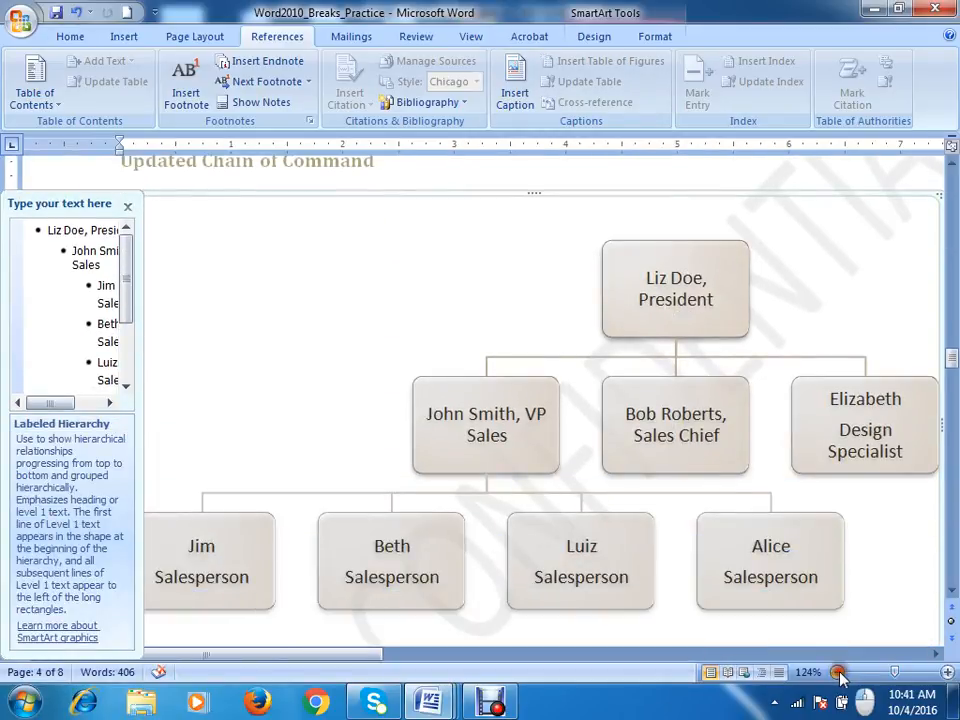
Step: Start inserting a caption for the organization chart and choose Figure as its label
{"action": "left_click", "coordinate": [838, 673]}
{"action": "left_click", "coordinate": [838, 673]}
{"action": "left_click", "coordinate": [838, 673]}
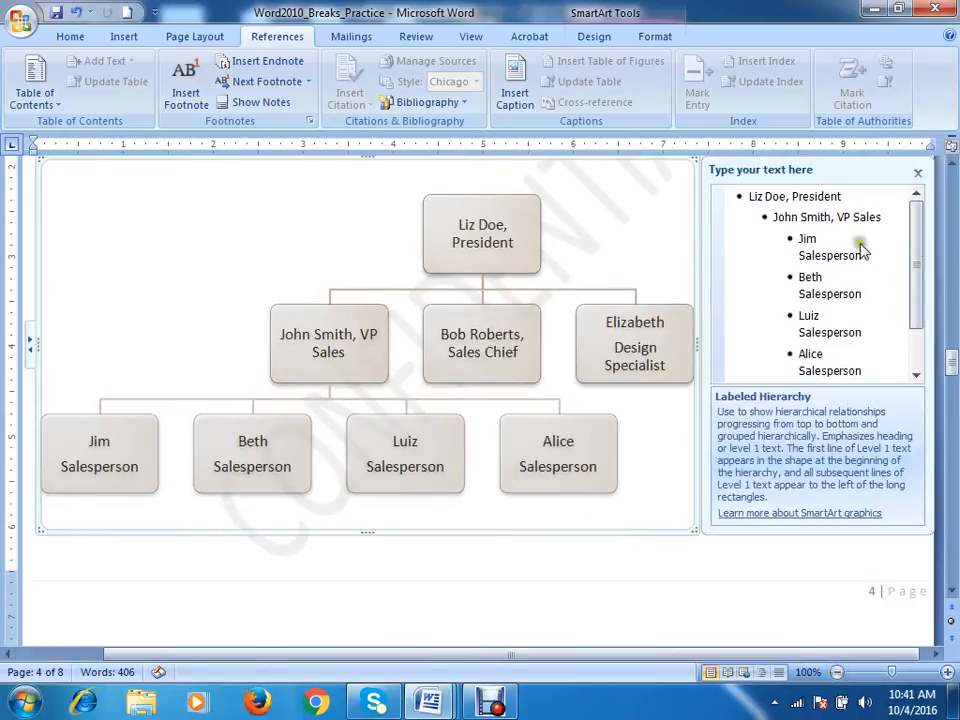
{"action": "scroll", "coordinate": [426, 401], "scroll_direction": "down", "scroll_amount": 2}
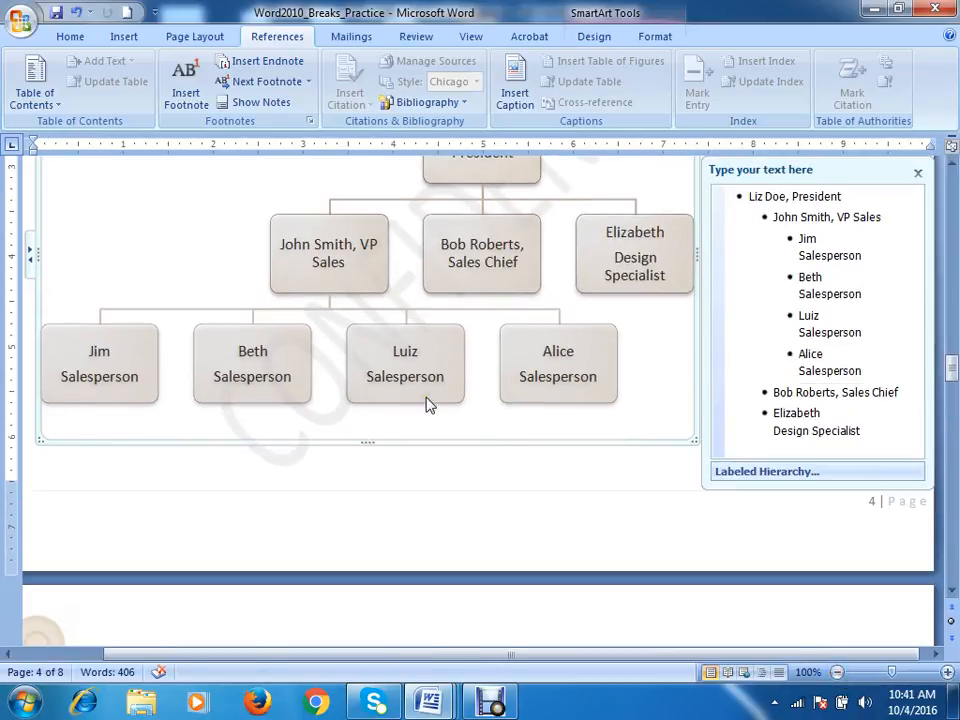
{"action": "left_click", "coordinate": [838, 673]}
{"action": "scroll", "coordinate": [475, 360], "scroll_direction": "up", "scroll_amount": 1}
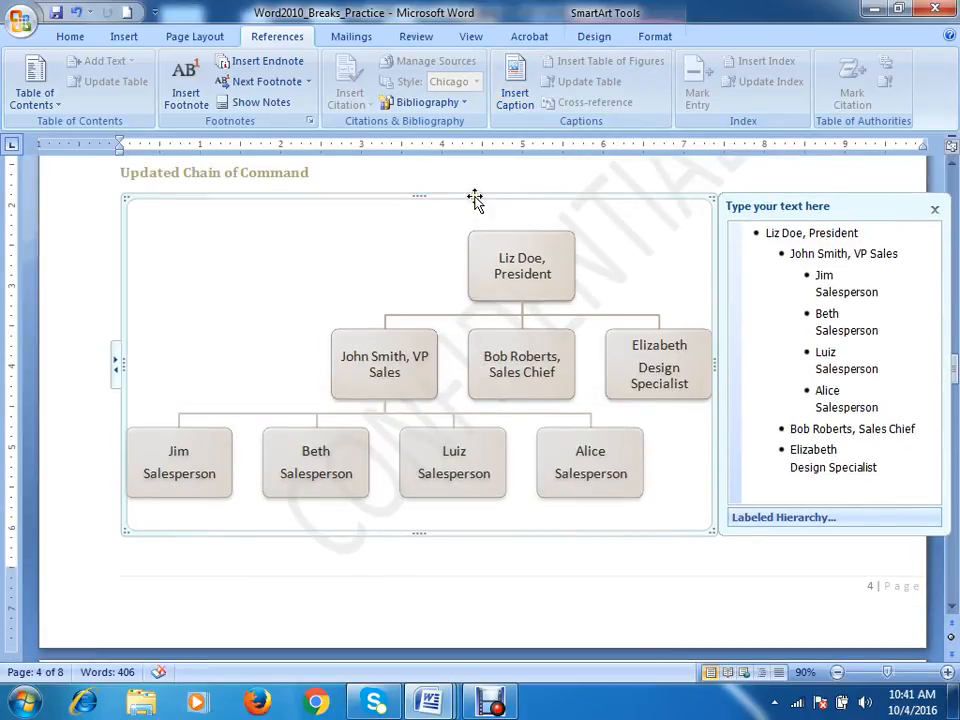
{"action": "left_click", "coordinate": [516, 88]}
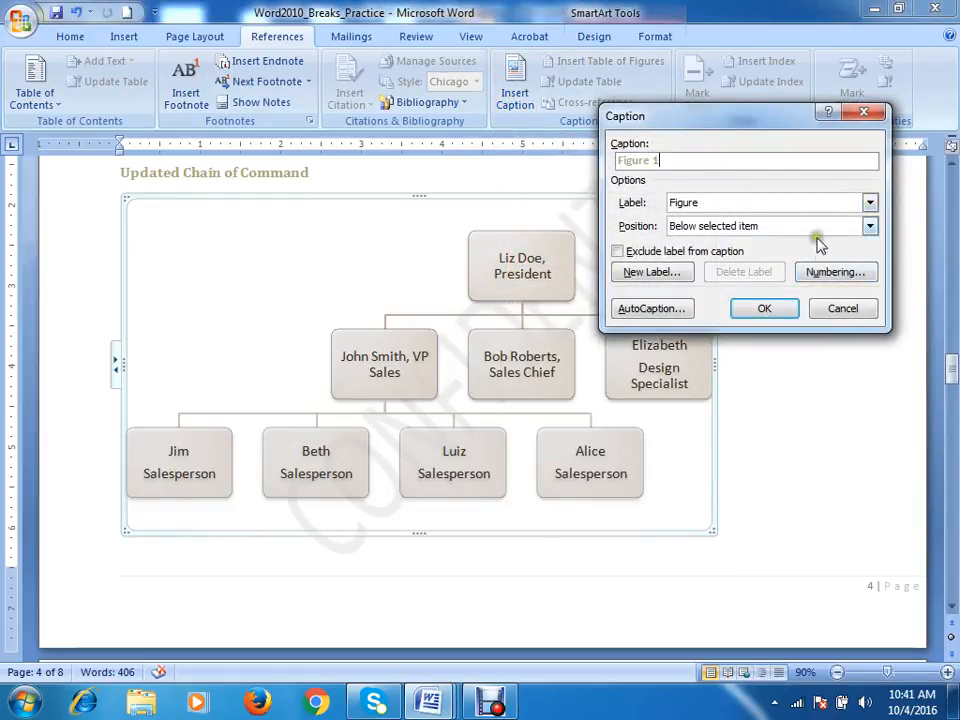
{"action": "left_click", "coordinate": [870, 205]}
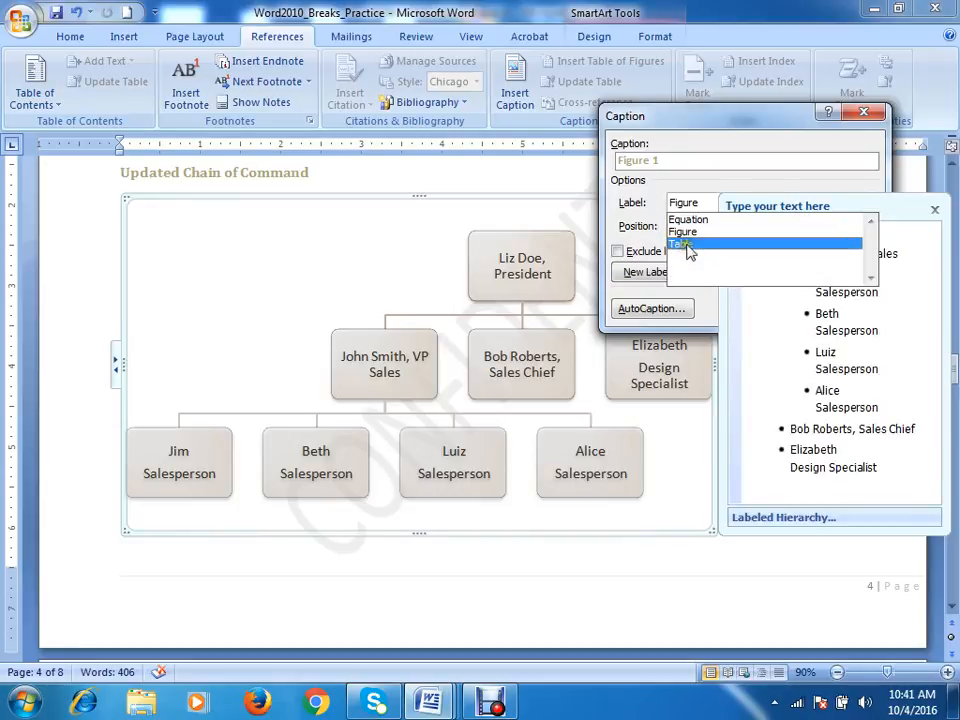
{"action": "left_click", "coordinate": [690, 232]}
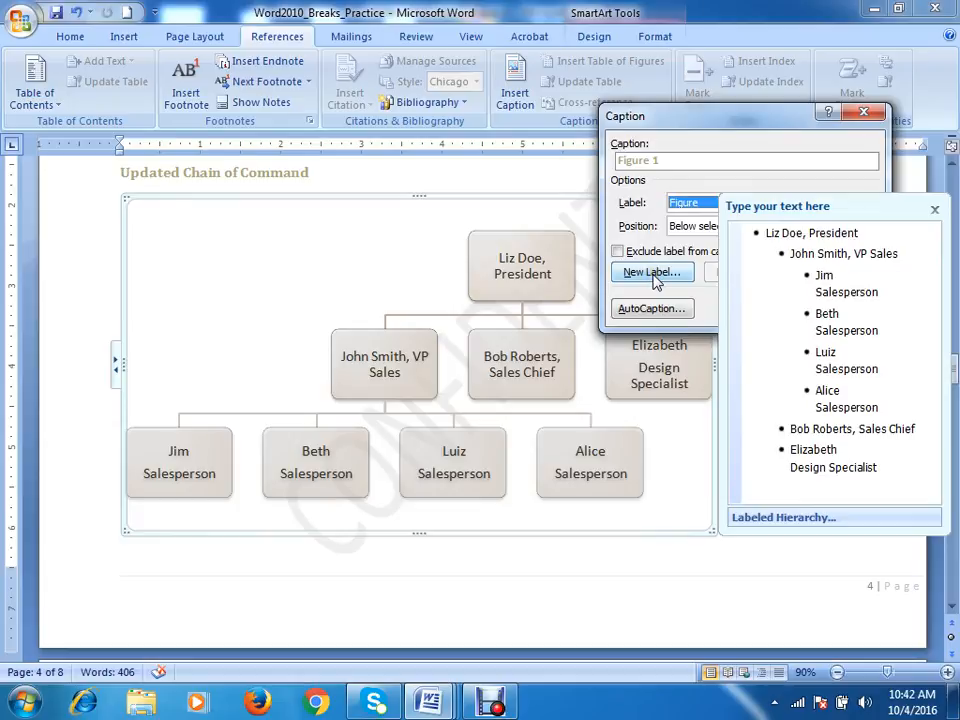
{"action": "left_click", "coordinate": [931, 211]}
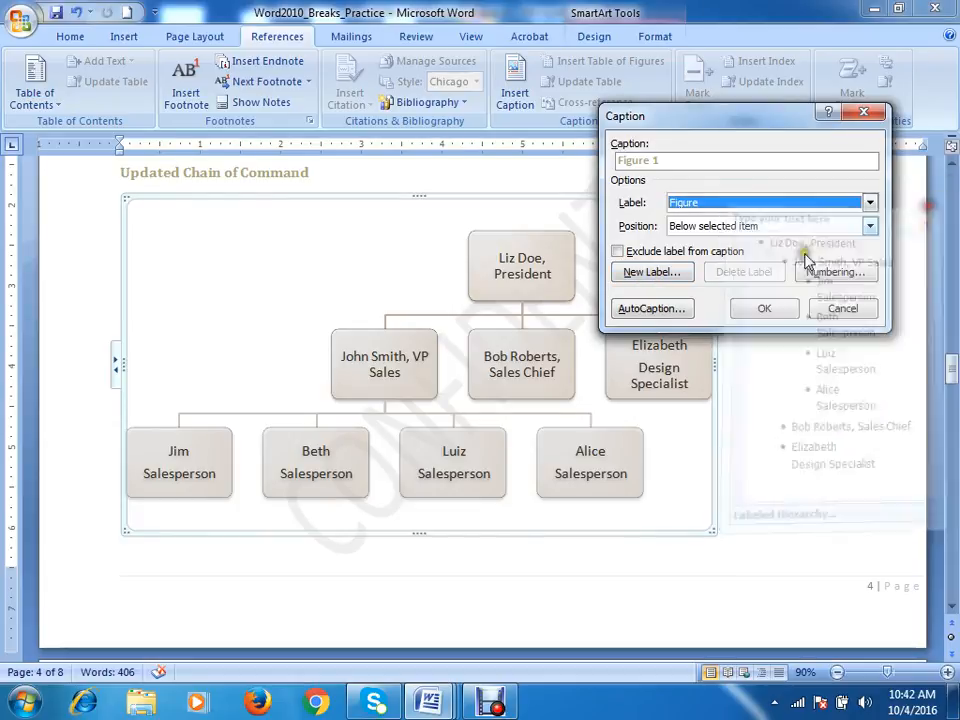
{"action": "left_click", "coordinate": [655, 273]}
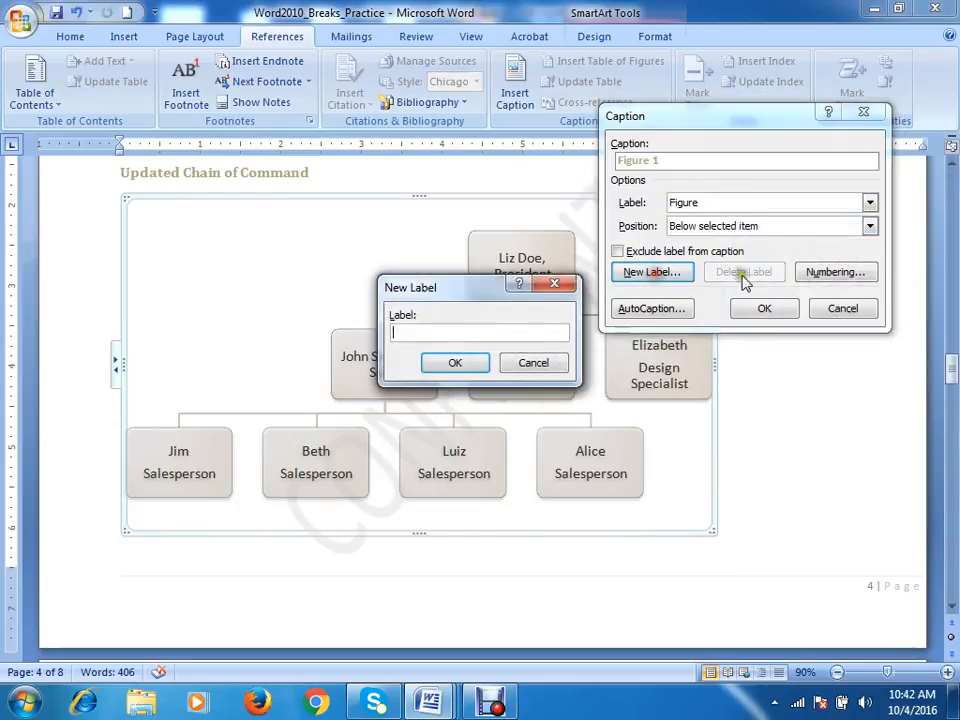
{"action": "left_click", "coordinate": [537, 365]}
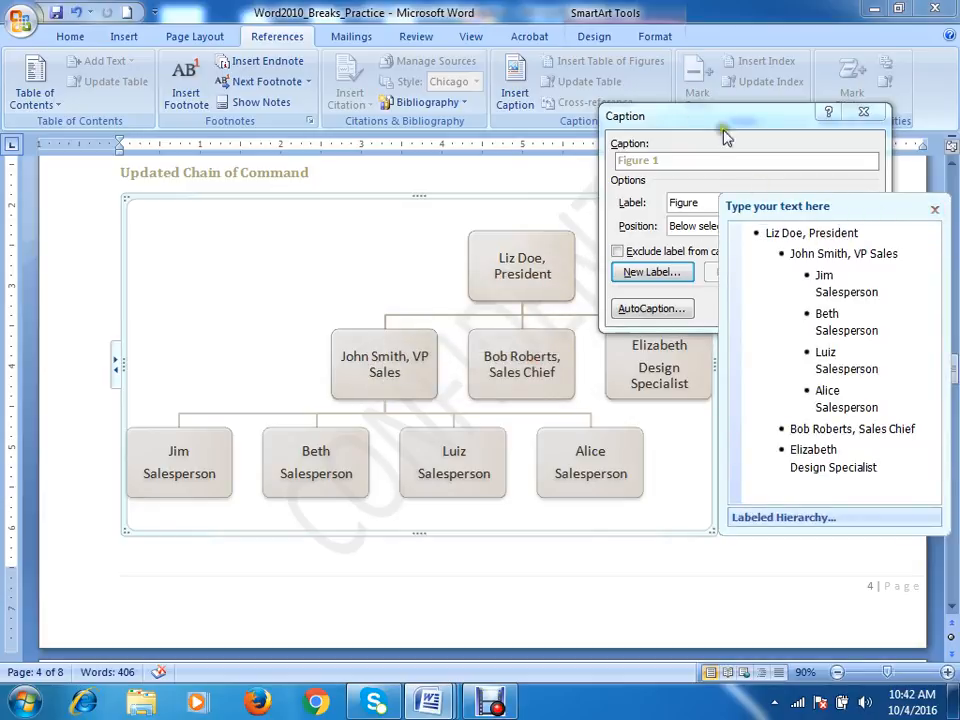
Step: Insert the caption "Figure 1: Organogram" positioned below the selected organization chart
{"action": "left_click_drag", "start_coordinate": [700, 120], "coordinate": [383, 122]}
{"action": "left_click", "coordinate": [552, 226]}
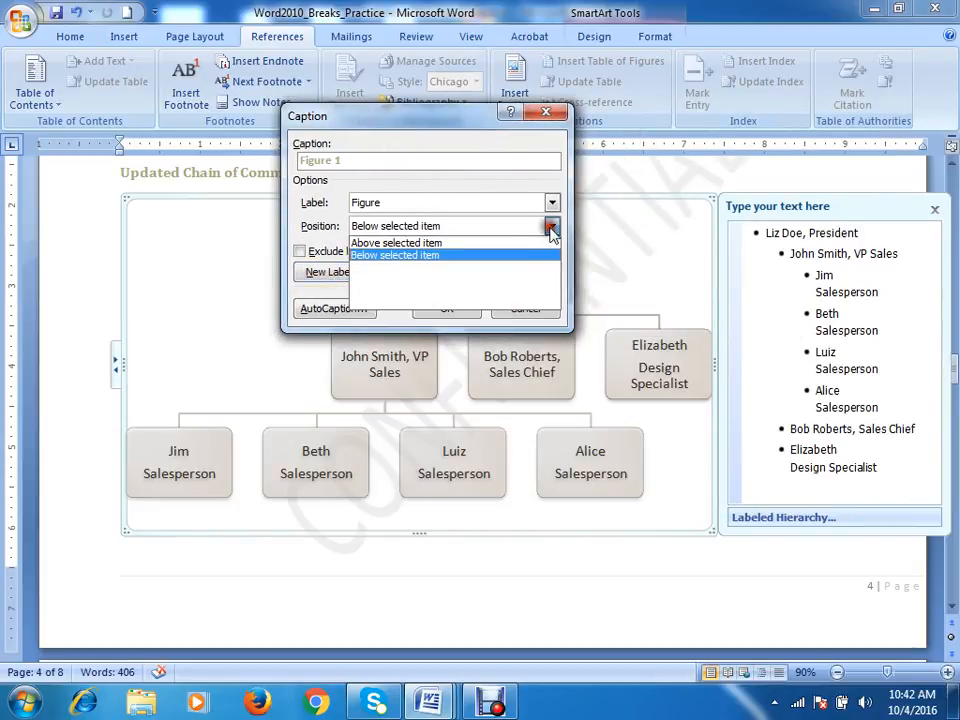
{"action": "left_click", "coordinate": [421, 256]}
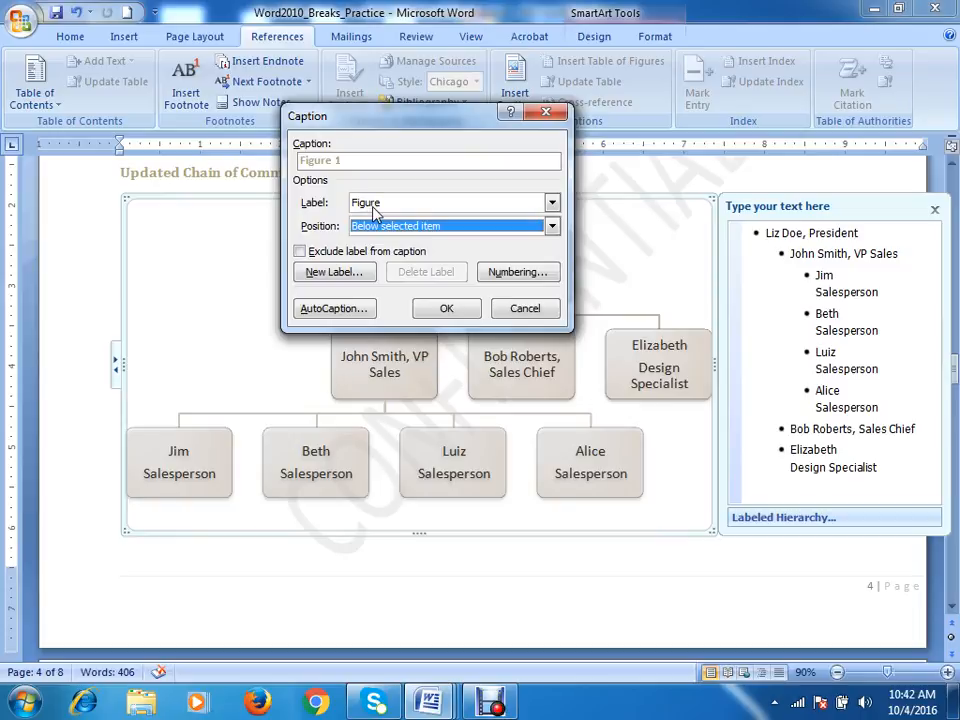
{"action": "left_click", "coordinate": [375, 163]}
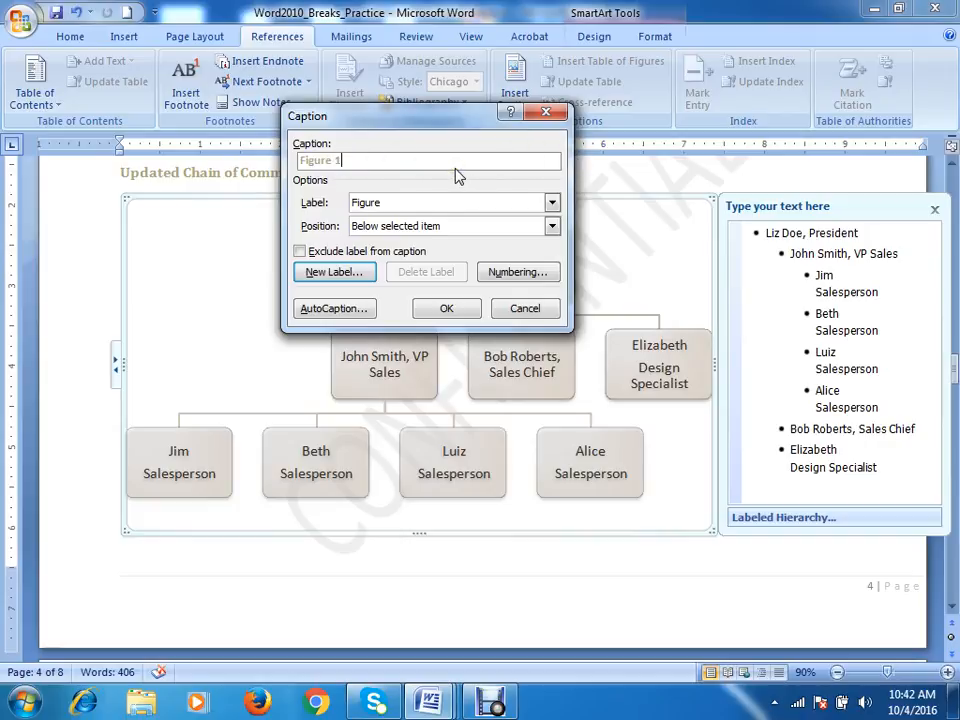
{"action": "type", "text": "Organogram"}
{"action": "left_click", "coordinate": [448, 311]}
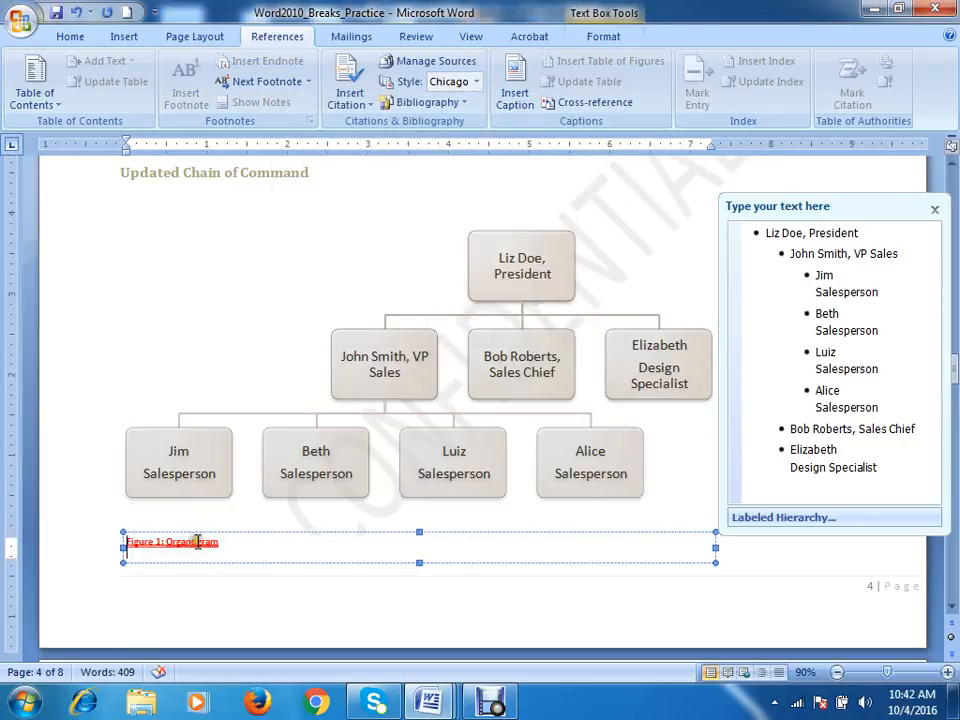
Step: Set the tracked-changes display to Final and check the new caption beneath the organization chart
{"action": "left_click", "coordinate": [604, 38]}
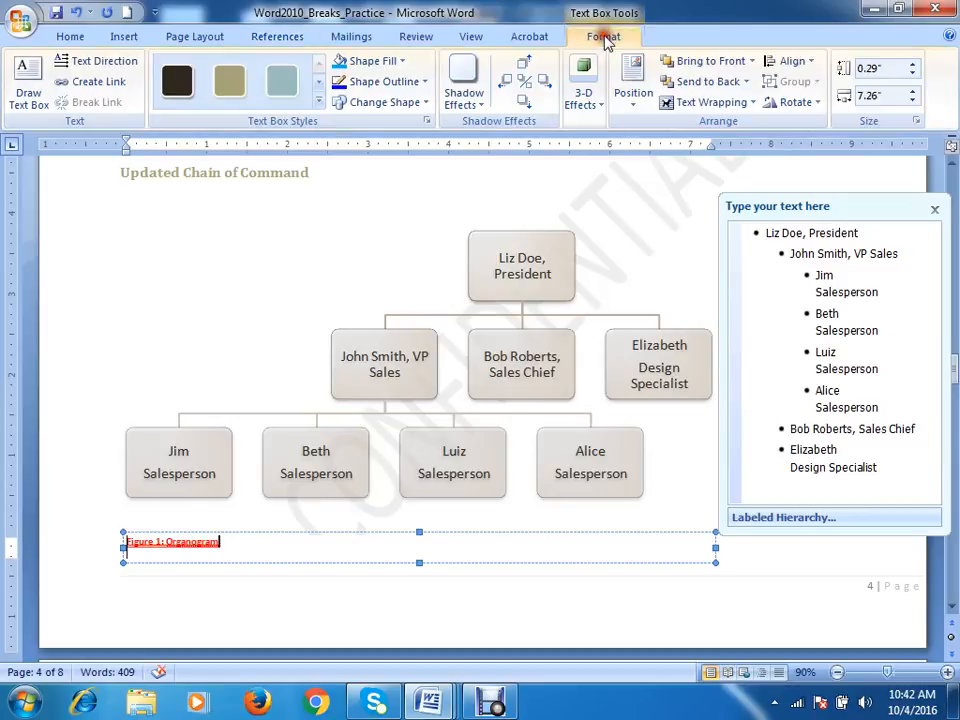
{"action": "left_click", "coordinate": [418, 38]}
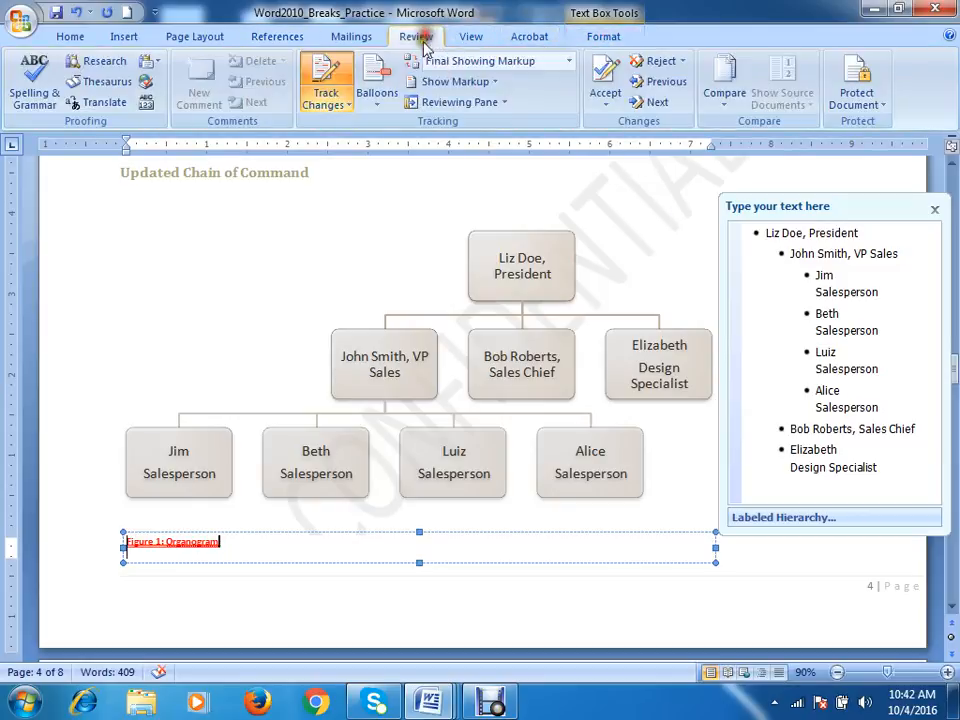
{"action": "left_click", "coordinate": [531, 62]}
{"action": "left_click", "coordinate": [489, 96]}
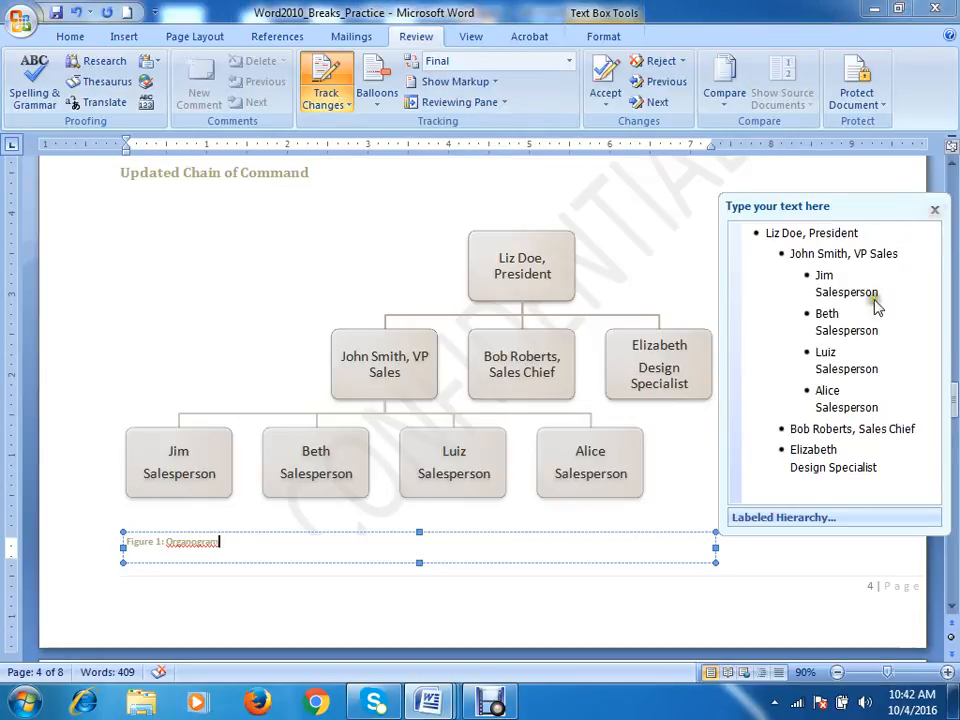
{"action": "scroll", "coordinate": [628, 542], "scroll_direction": "up", "scroll_amount": 6}
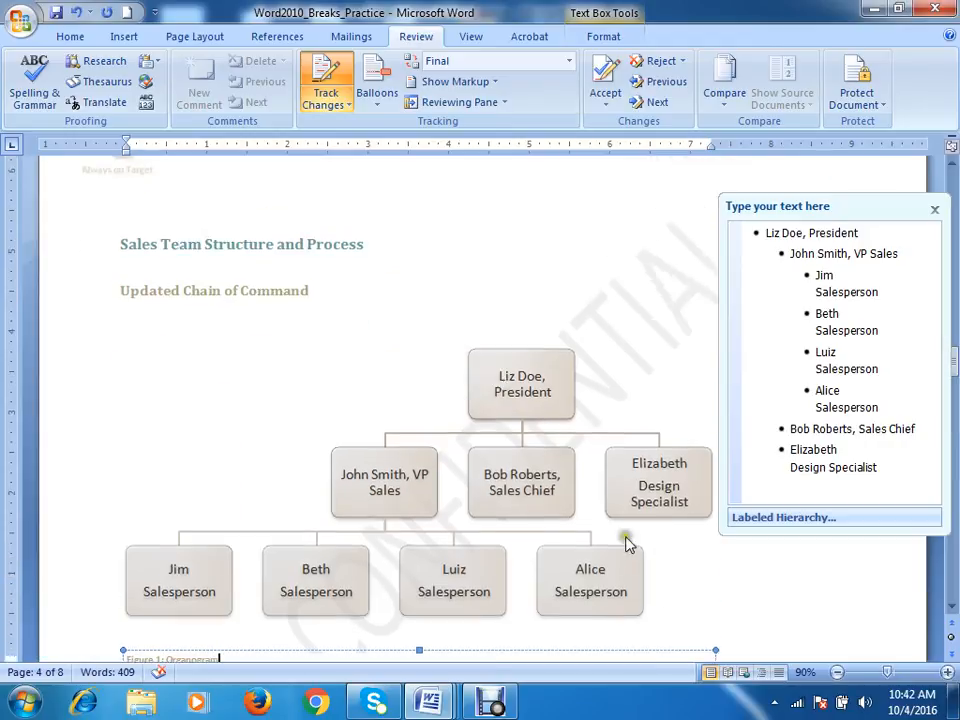
{"action": "scroll", "coordinate": [632, 535], "scroll_direction": "up", "scroll_amount": 5}
{"action": "scroll", "coordinate": [634, 516], "scroll_direction": "down", "scroll_amount": 18}
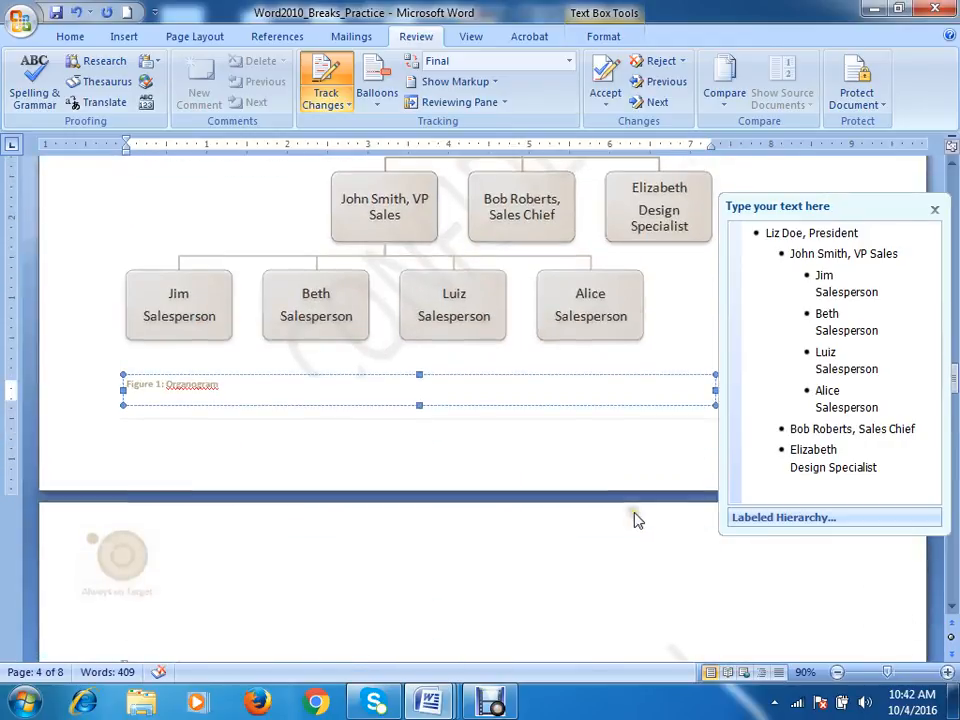
{"action": "scroll", "coordinate": [637, 511], "scroll_direction": "up", "scroll_amount": 4}
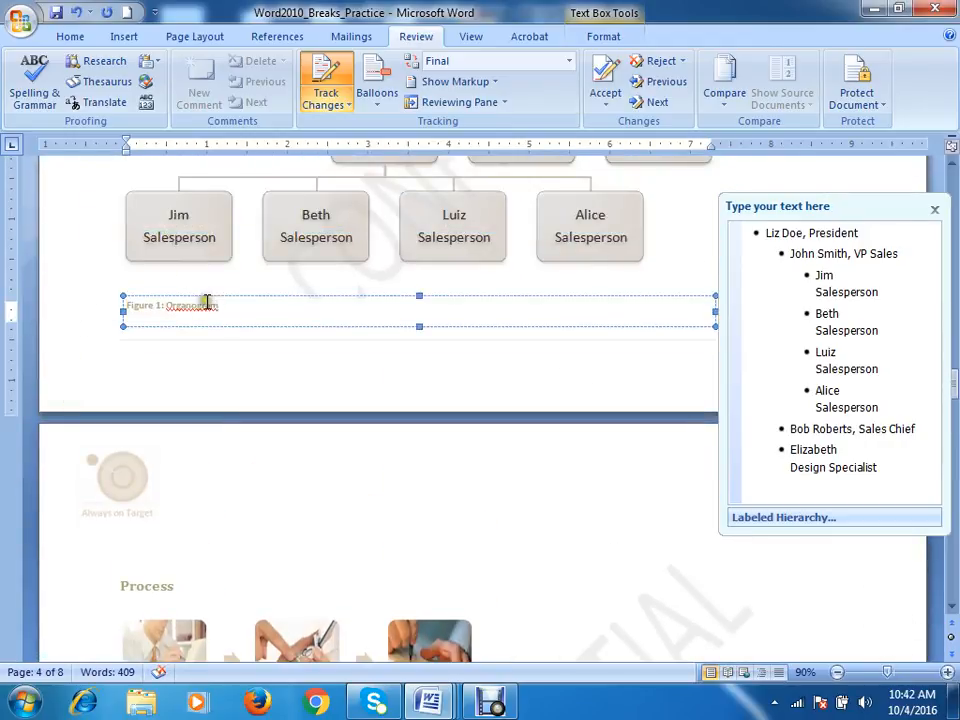
Step: Add "As we can see in" before "AdWorks received" at the start of the second Executive Summary paragraph
{"action": "scroll", "coordinate": [334, 372], "scroll_direction": "up", "scroll_amount": 16}
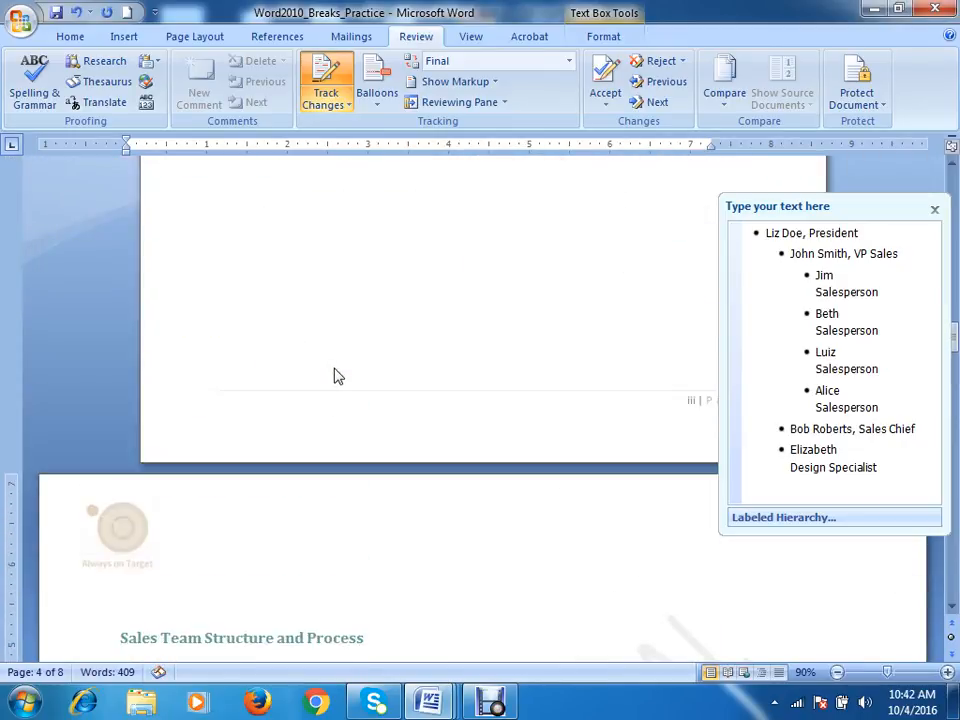
{"action": "scroll", "coordinate": [334, 370], "scroll_direction": "up", "scroll_amount": 7}
{"action": "scroll", "coordinate": [330, 375], "scroll_direction": "down", "scroll_amount": 10}
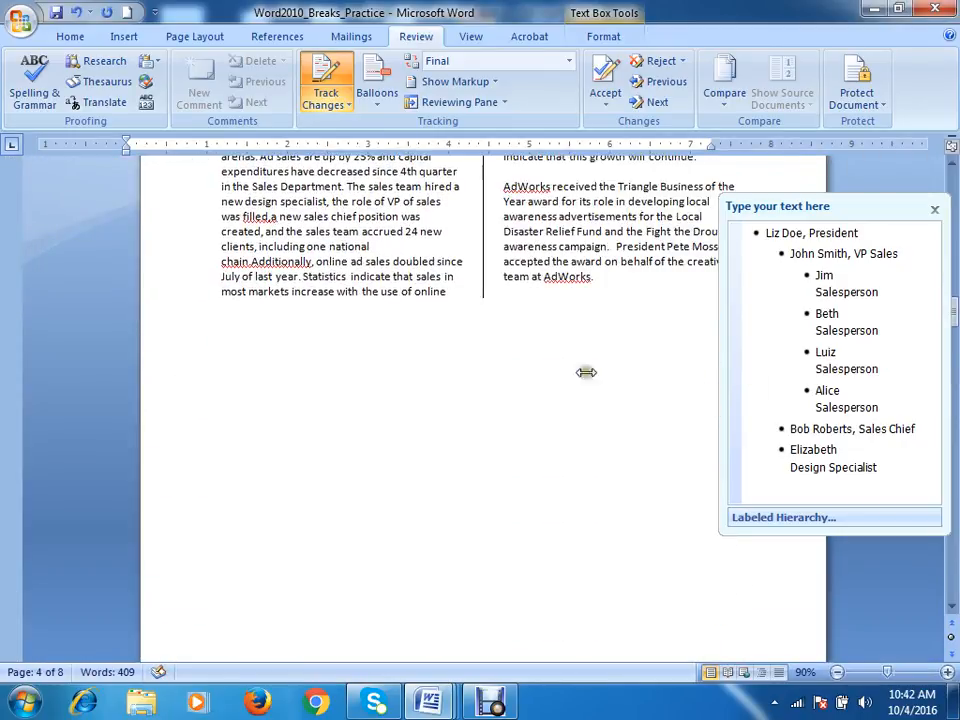
{"action": "scroll", "coordinate": [310, 391], "scroll_direction": "up", "scroll_amount": 8}
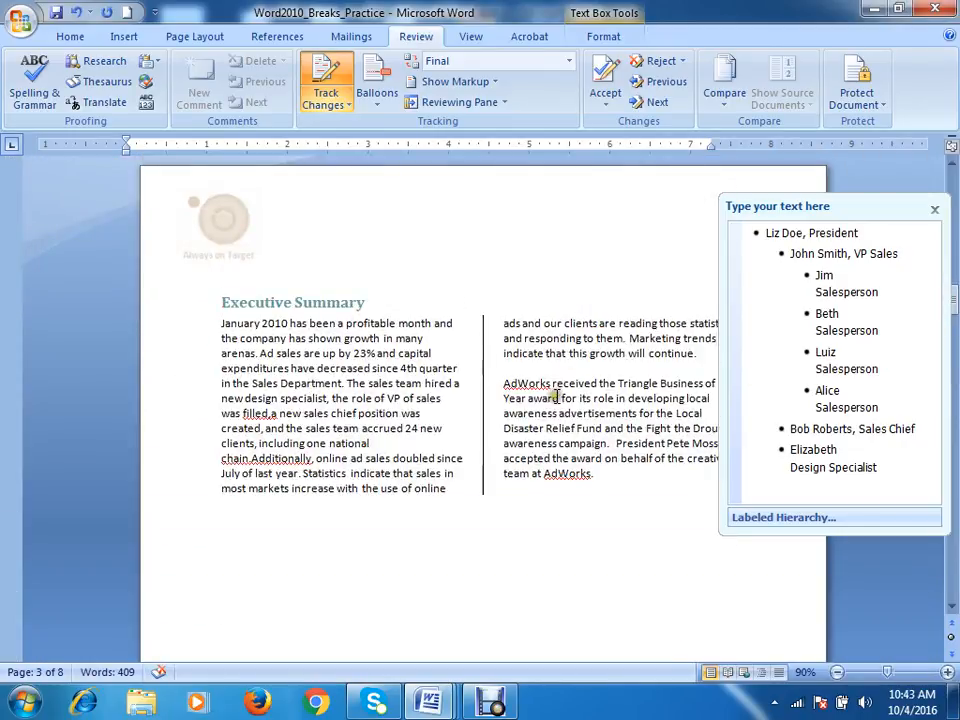
{"action": "left_click", "coordinate": [505, 386]}
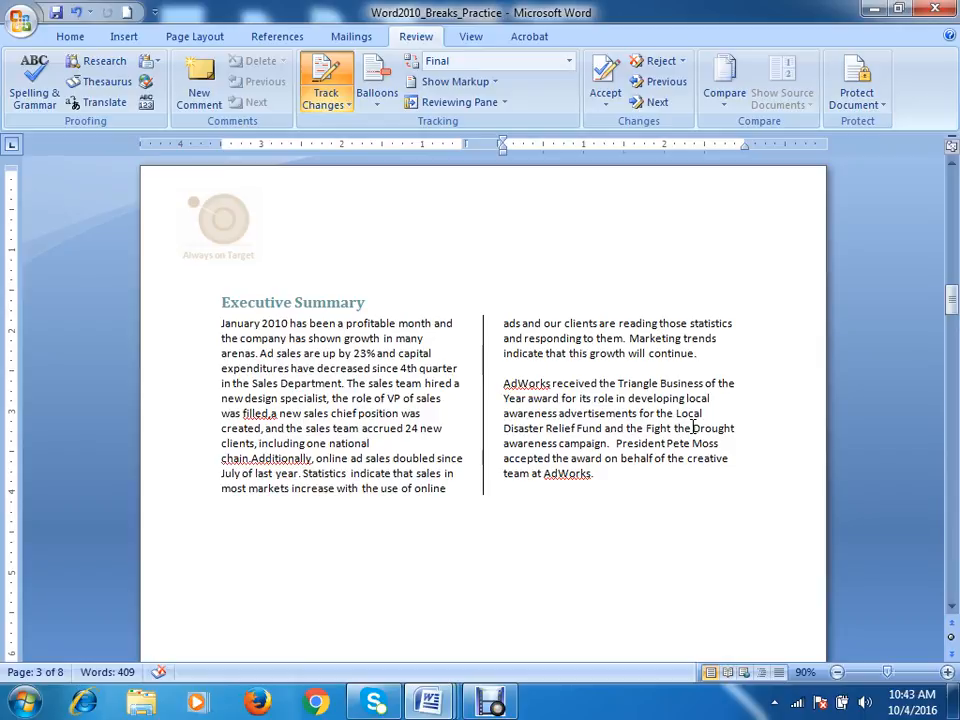
{"action": "type", "text": "As "}
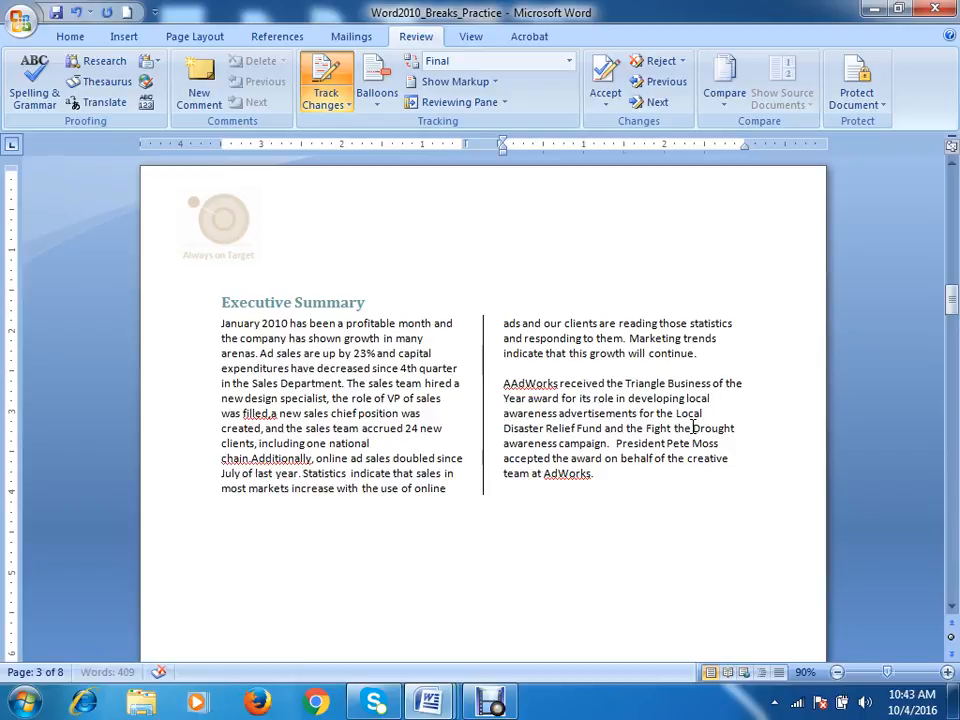
{"action": "type", "text": "we can s"}
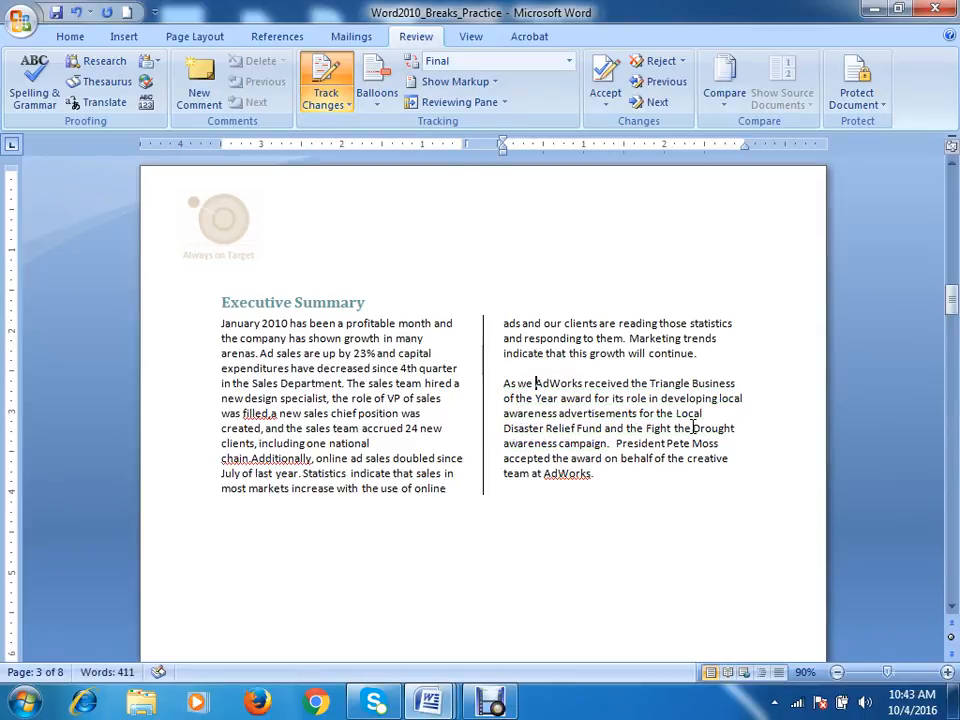
{"action": "type", "text": "ee "}
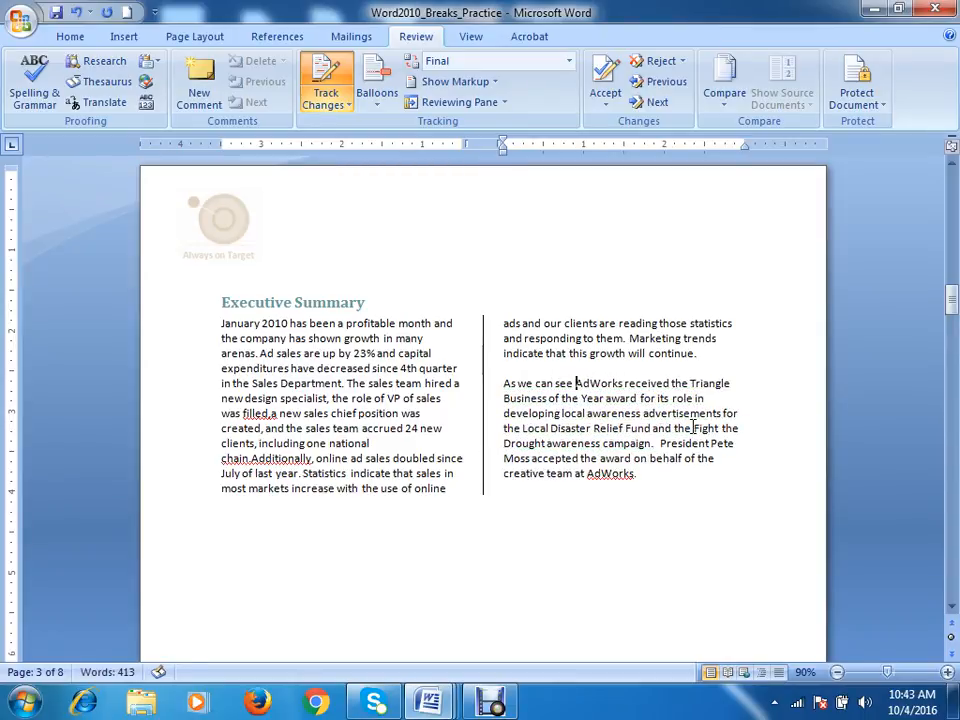
{"action": "type", "text": "in"}
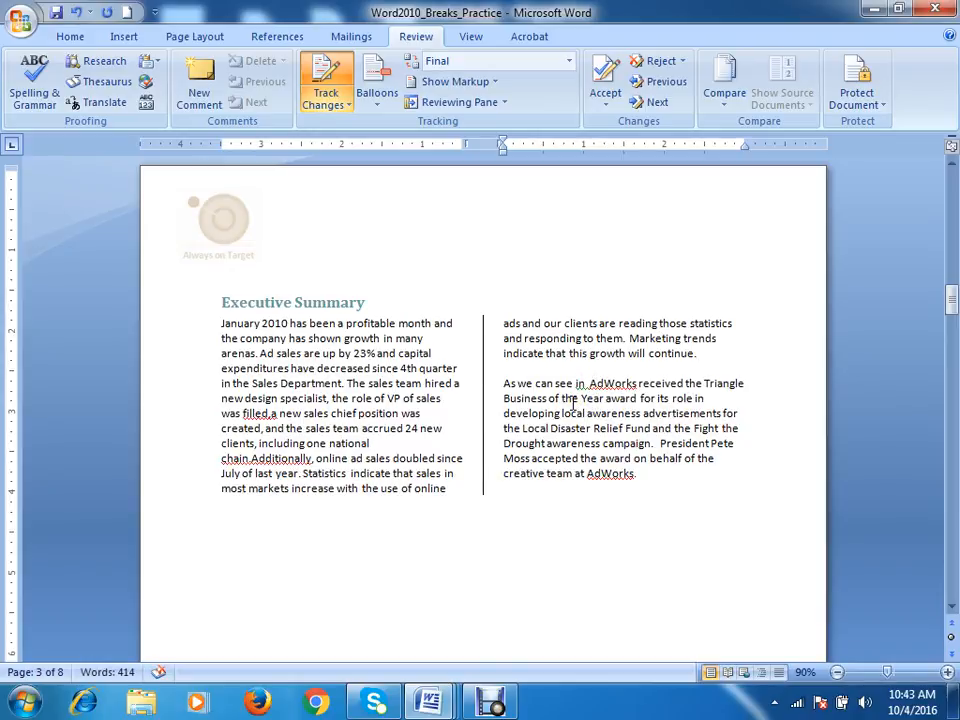
Step: Start a cross-reference after "As we can see in" and choose Figure as its reference type
{"action": "scroll", "coordinate": [386, 158], "scroll_direction": "up", "scroll_amount": 1}
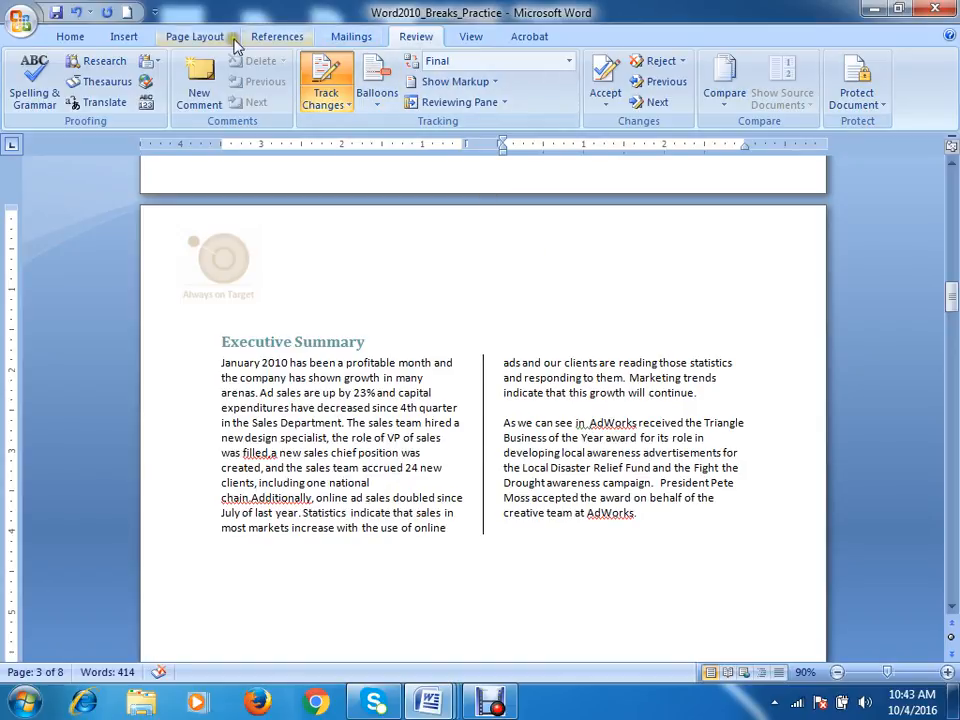
{"action": "left_click", "coordinate": [274, 34]}
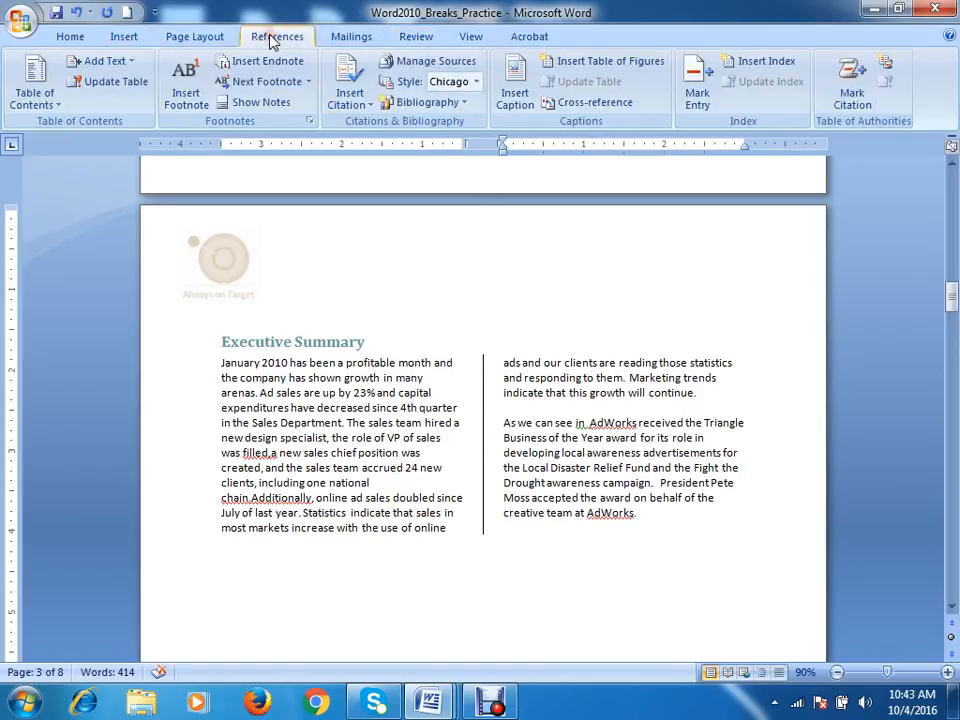
{"action": "left_click", "coordinate": [607, 107]}
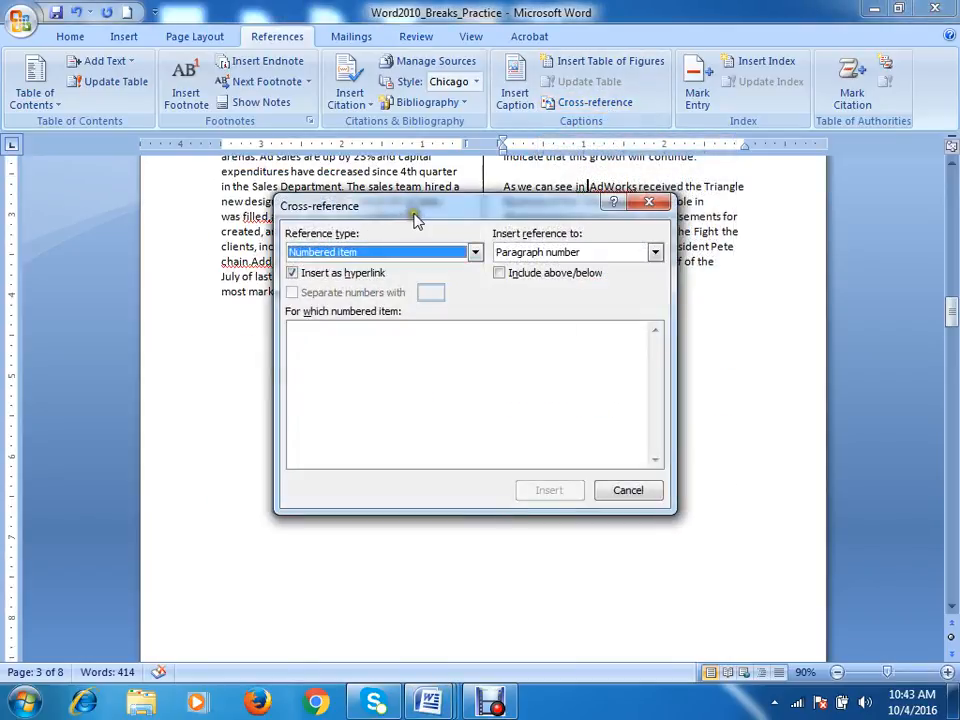
{"action": "left_click_drag", "start_coordinate": [416, 216], "coordinate": [603, 172]}
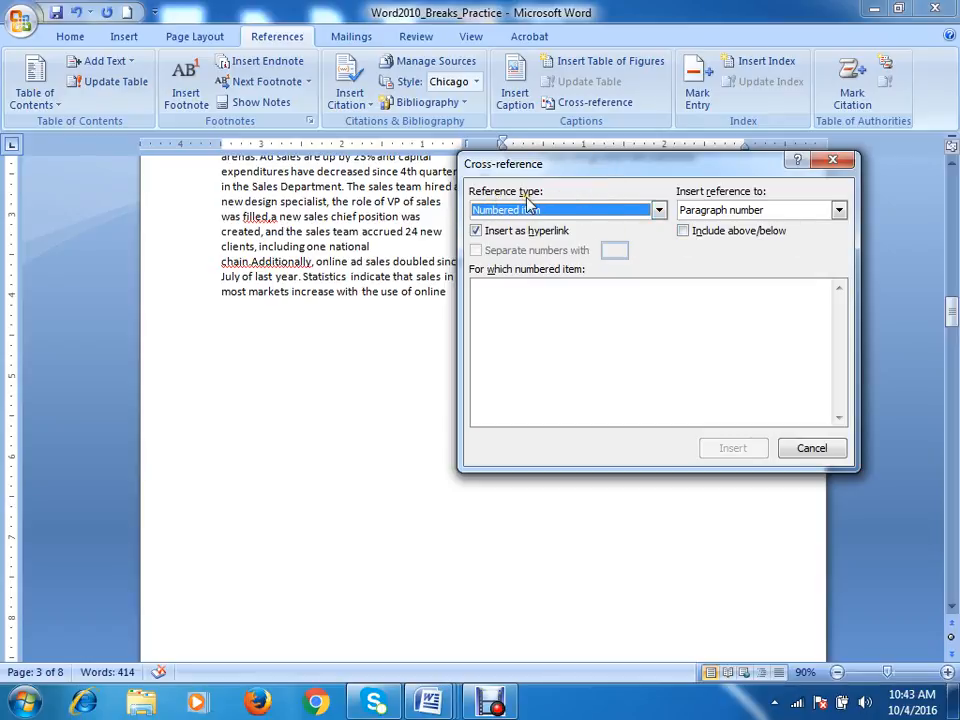
{"action": "left_click", "coordinate": [659, 210]}
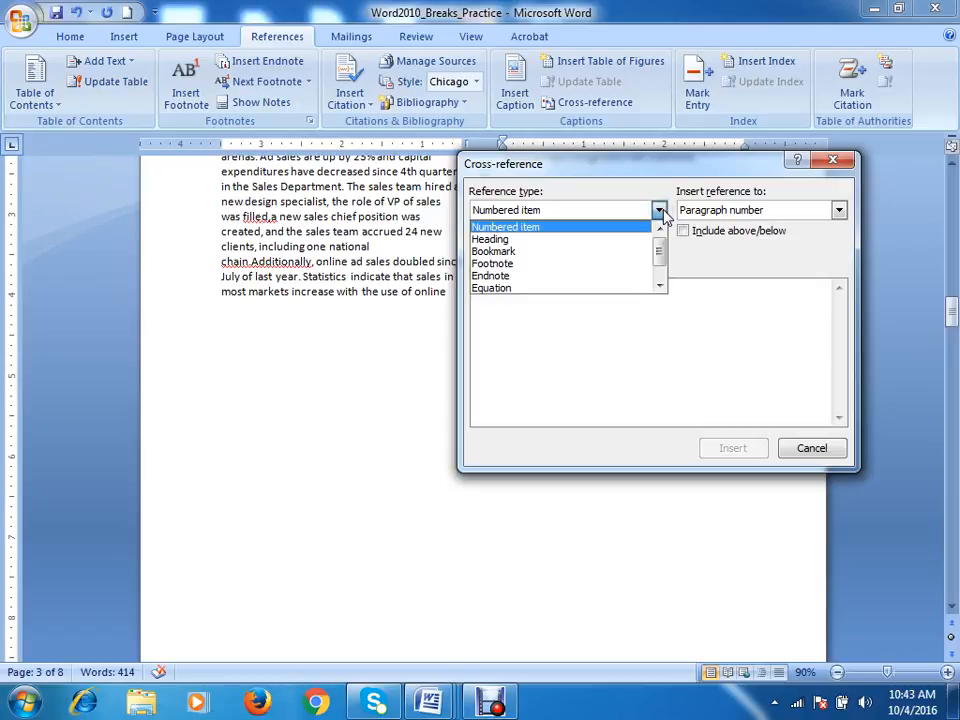
{"action": "left_click", "coordinate": [659, 288]}
{"action": "left_click", "coordinate": [659, 288]}
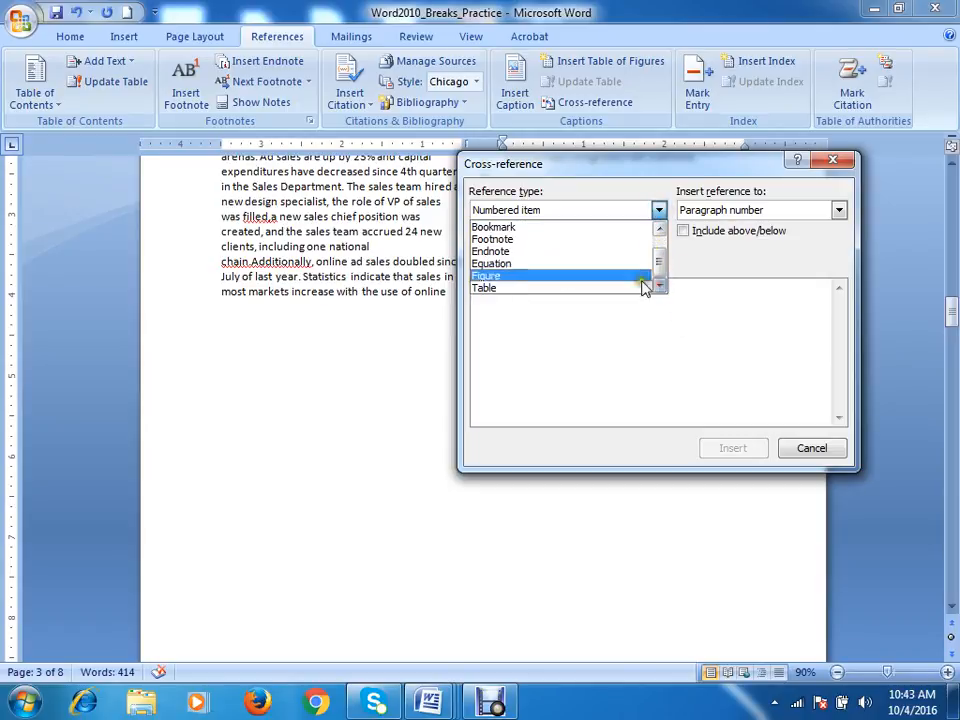
{"action": "left_click", "coordinate": [500, 277]}
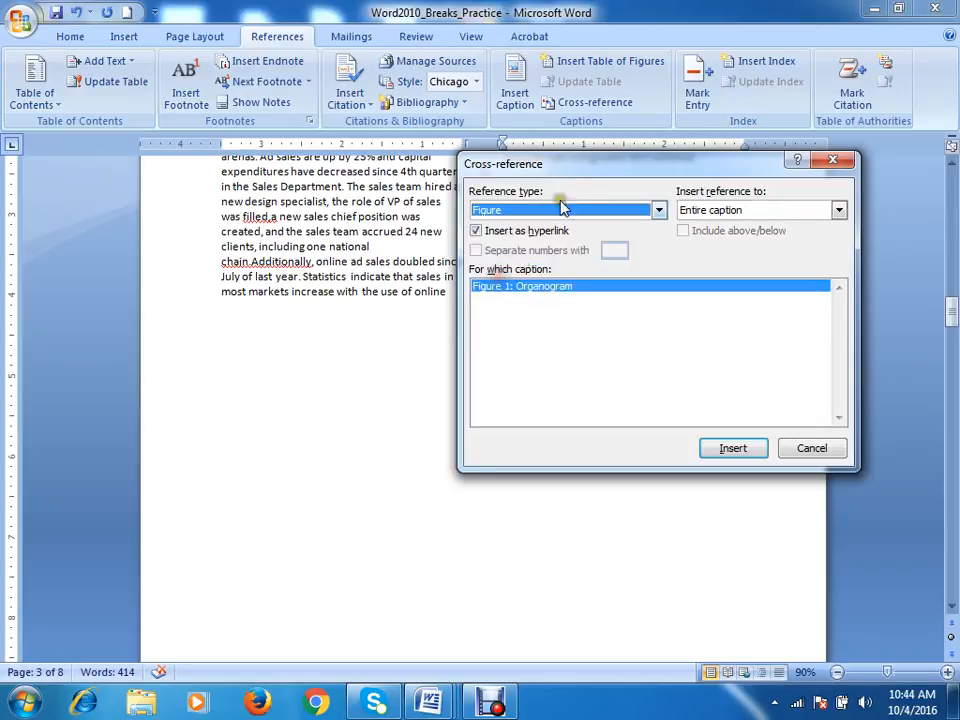
Step: Review which items the Footnote and Bookmark reference types offer for a cross-reference
{"action": "left_click_drag", "start_coordinate": [570, 173], "coordinate": [637, 184]}
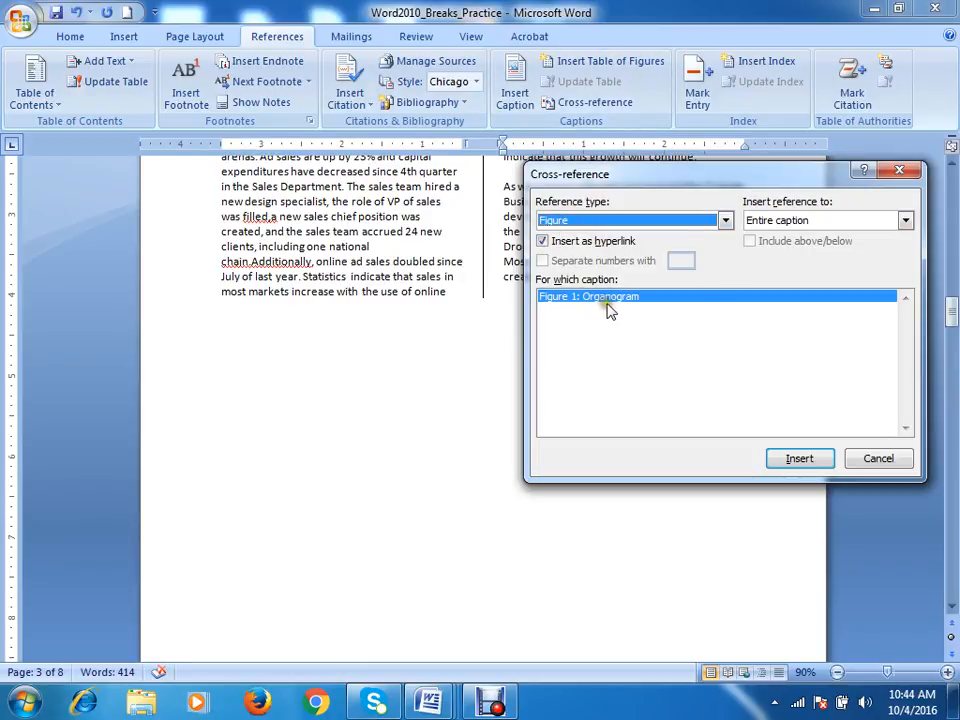
{"action": "left_click", "coordinate": [726, 220]}
{"action": "left_click", "coordinate": [590, 248]}
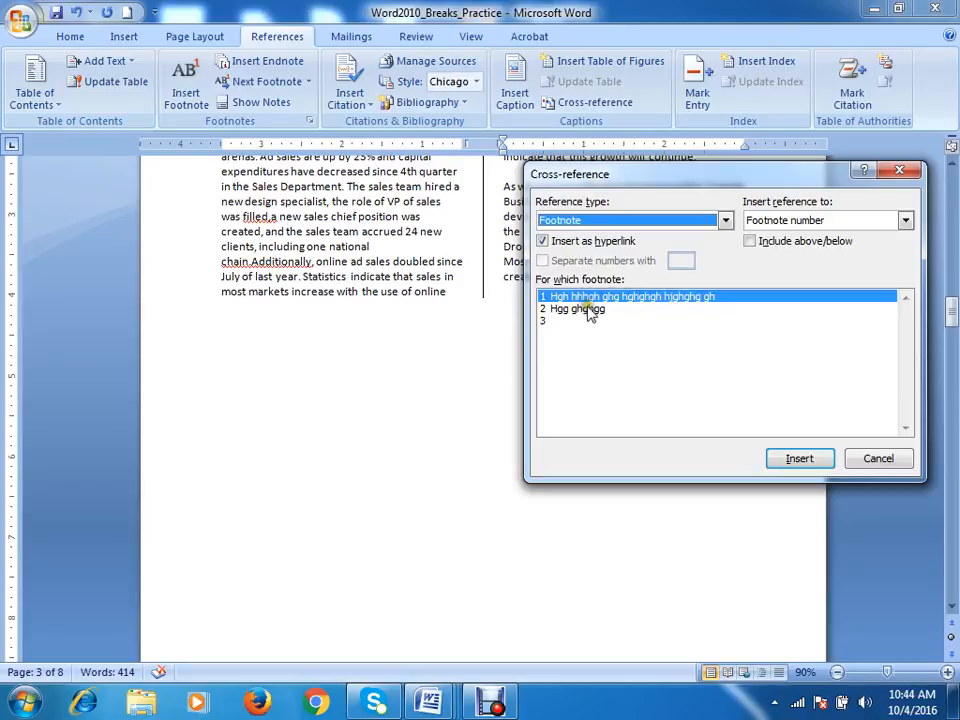
{"action": "left_click", "coordinate": [725, 220]}
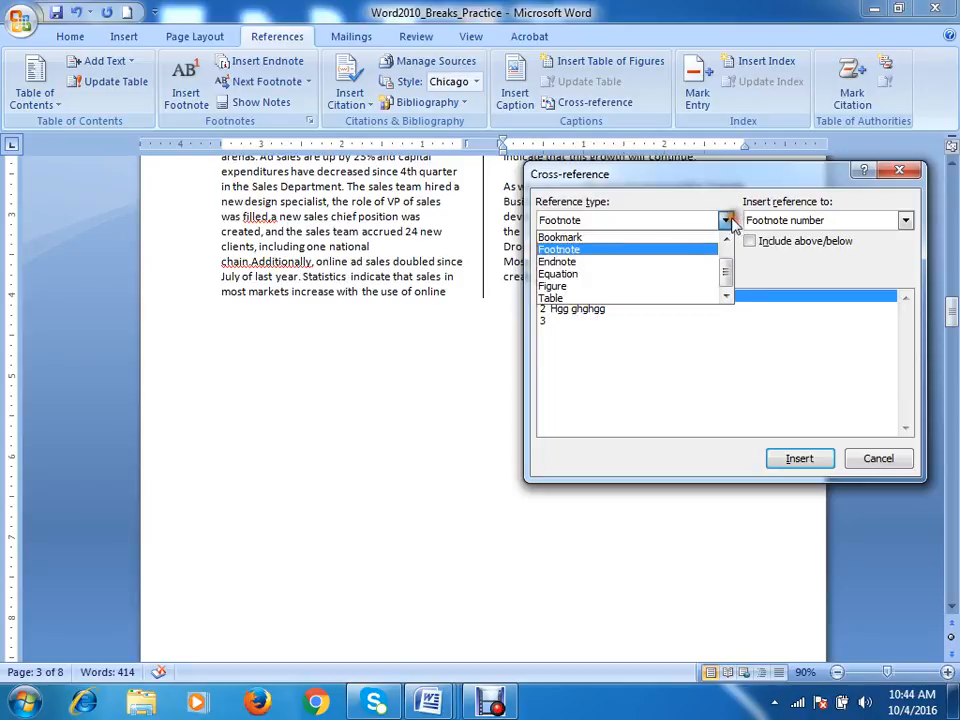
{"action": "left_click", "coordinate": [574, 240]}
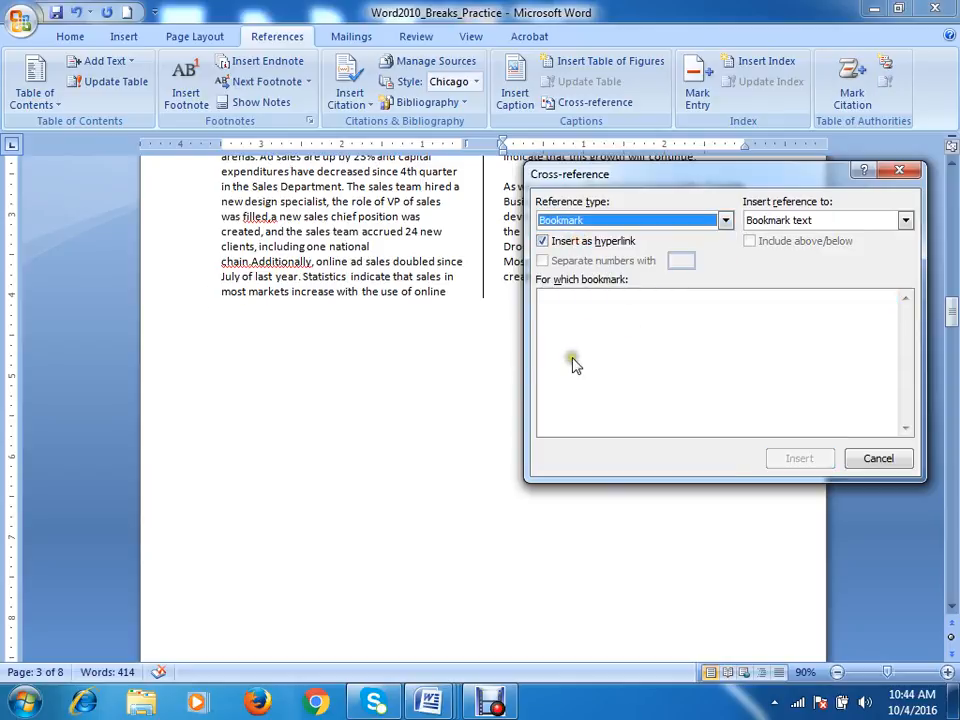
{"action": "left_click", "coordinate": [709, 346]}
{"action": "left_click", "coordinate": [724, 221]}
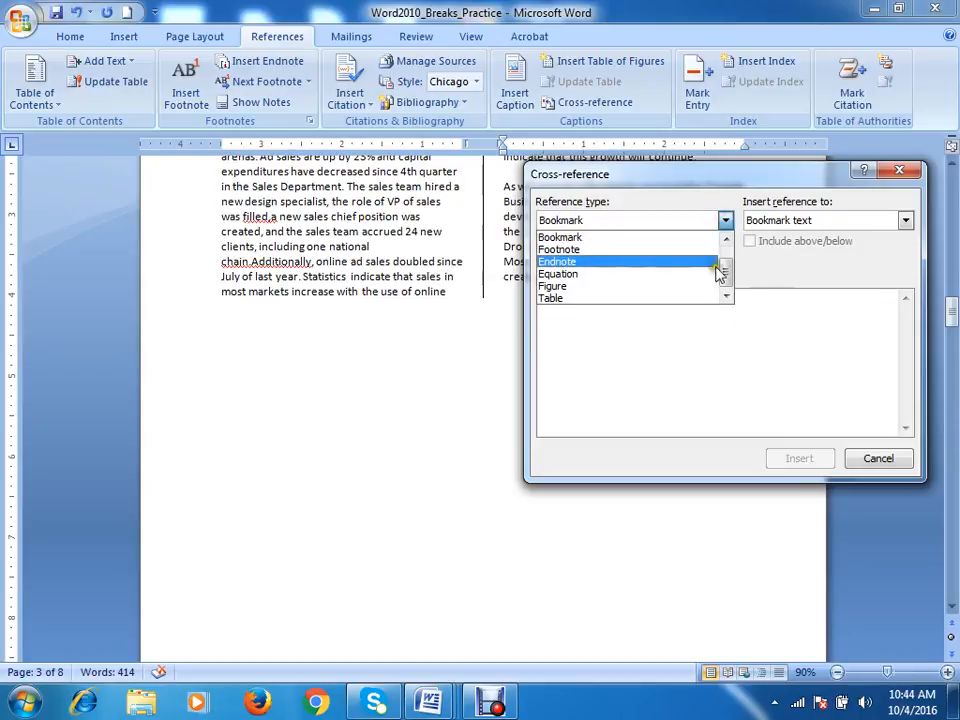
Step: Insert a hyperlinked Figure cross-reference to the entire caption "Figure 1: Organogram" and end the sentence with a period
{"action": "left_click", "coordinate": [561, 287]}
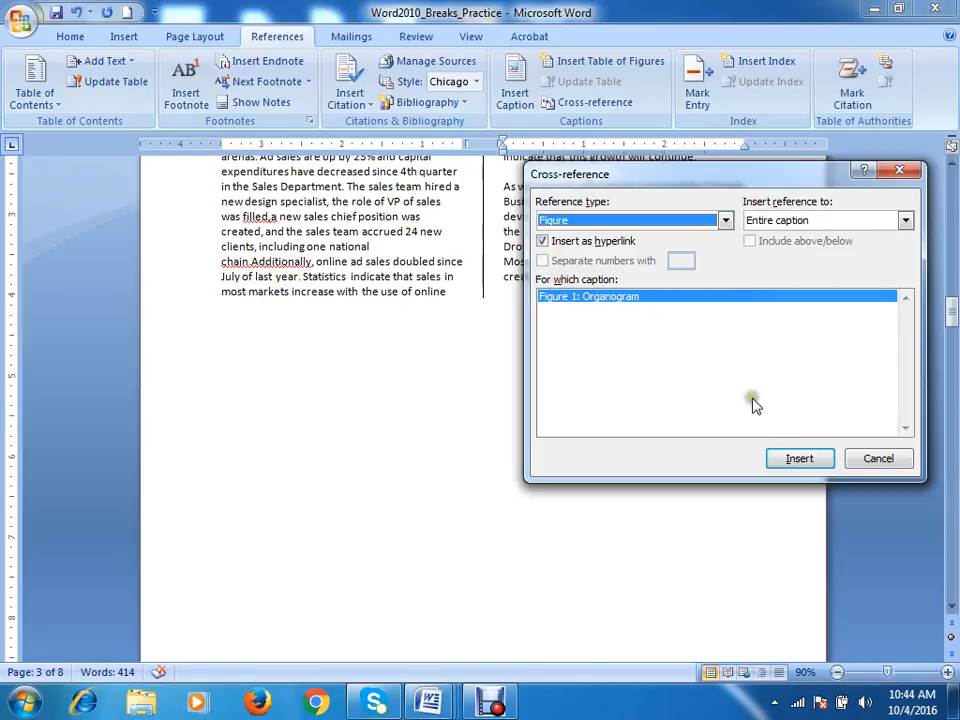
{"action": "left_click", "coordinate": [801, 462]}
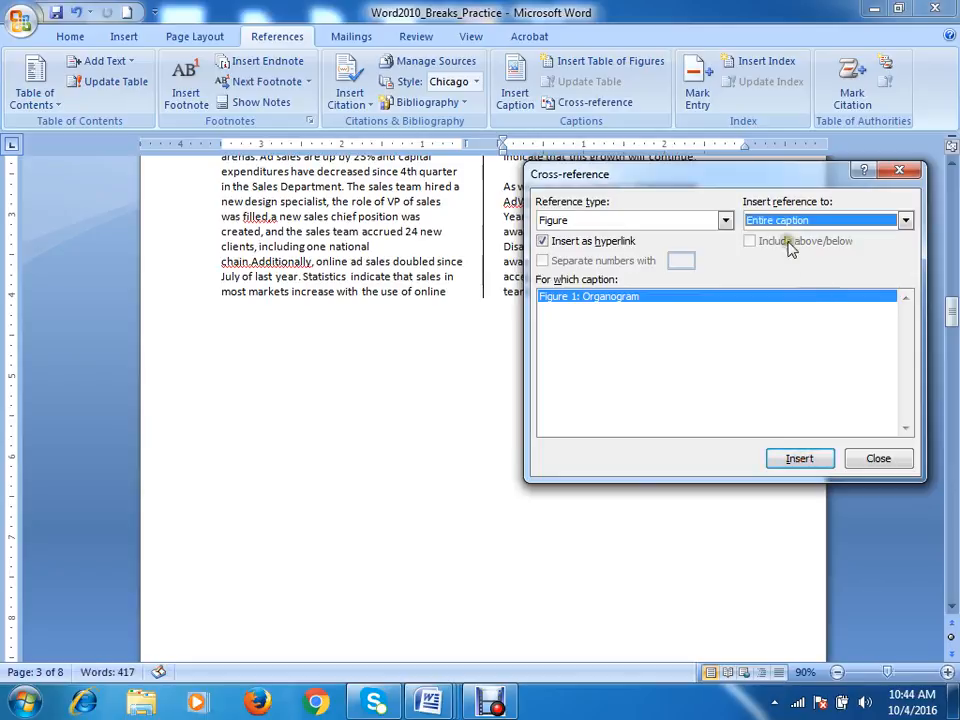
{"action": "left_click", "coordinate": [877, 462]}
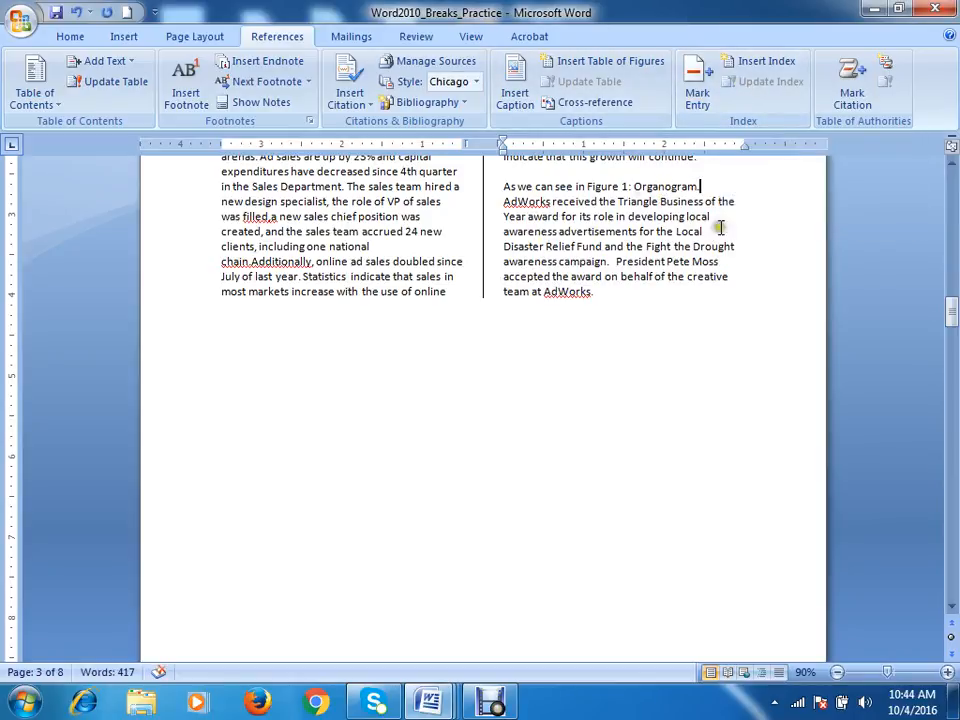
Step: Follow the Figure 1 cross-reference link to its caption and look over the organization chart above it
{"action": "left_click", "coordinate": [652, 190], "text": "ctrl"}
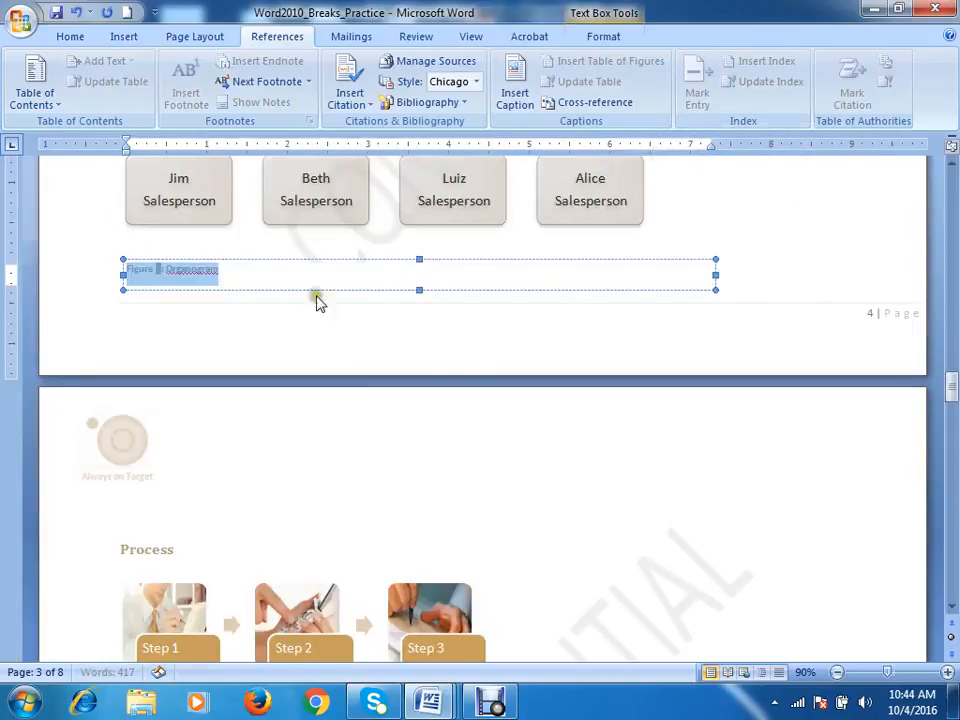
{"action": "scroll", "coordinate": [300, 357], "scroll_direction": "up", "scroll_amount": 5}
{"action": "scroll", "coordinate": [300, 357], "scroll_direction": "up", "scroll_amount": 3}
{"action": "scroll", "coordinate": [306, 360], "scroll_direction": "down", "scroll_amount": 5}
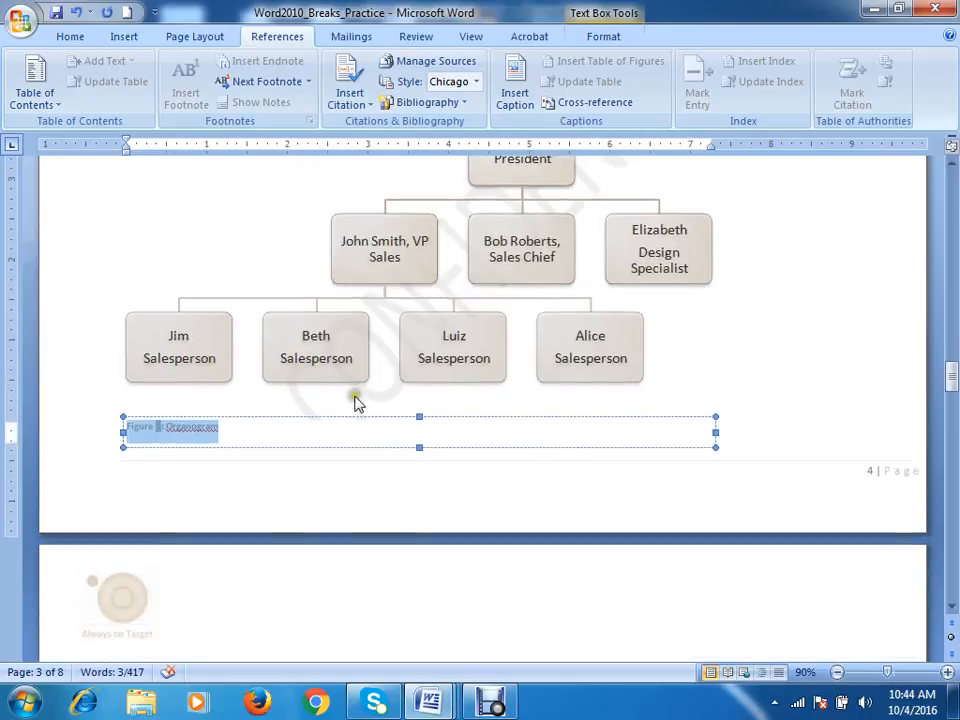
Step: Insert a hyperlinked Footnote cross-reference to the number of footnote 2 after "team at AdWorks." in the Executive Summary
{"action": "scroll", "coordinate": [356, 401], "scroll_direction": "up", "scroll_amount": 5}
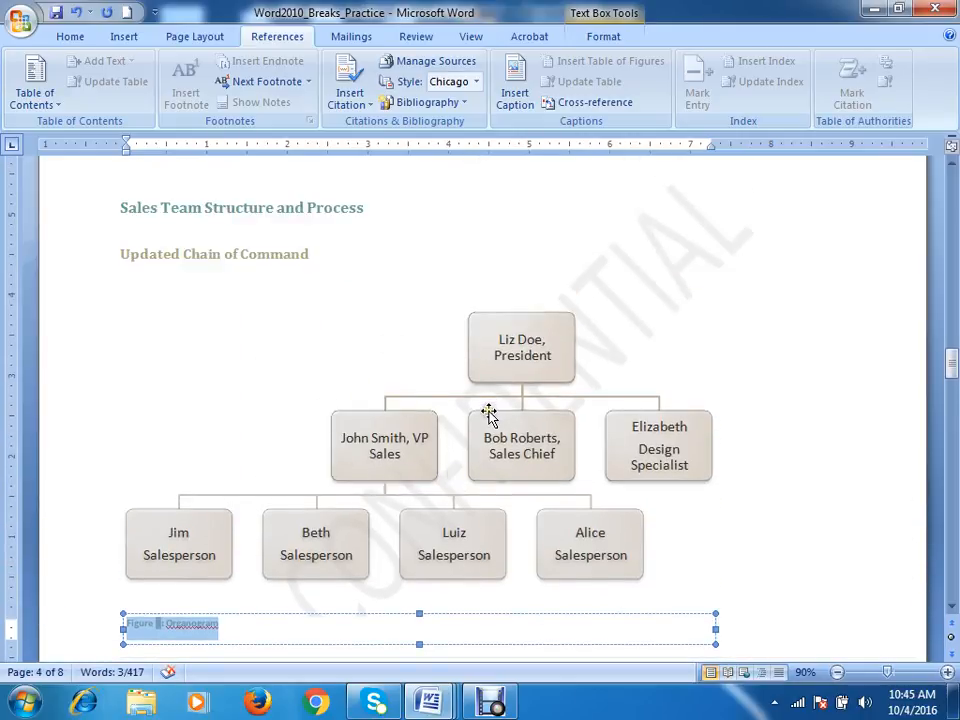
{"action": "scroll", "coordinate": [488, 414], "scroll_direction": "up", "scroll_amount": 15}
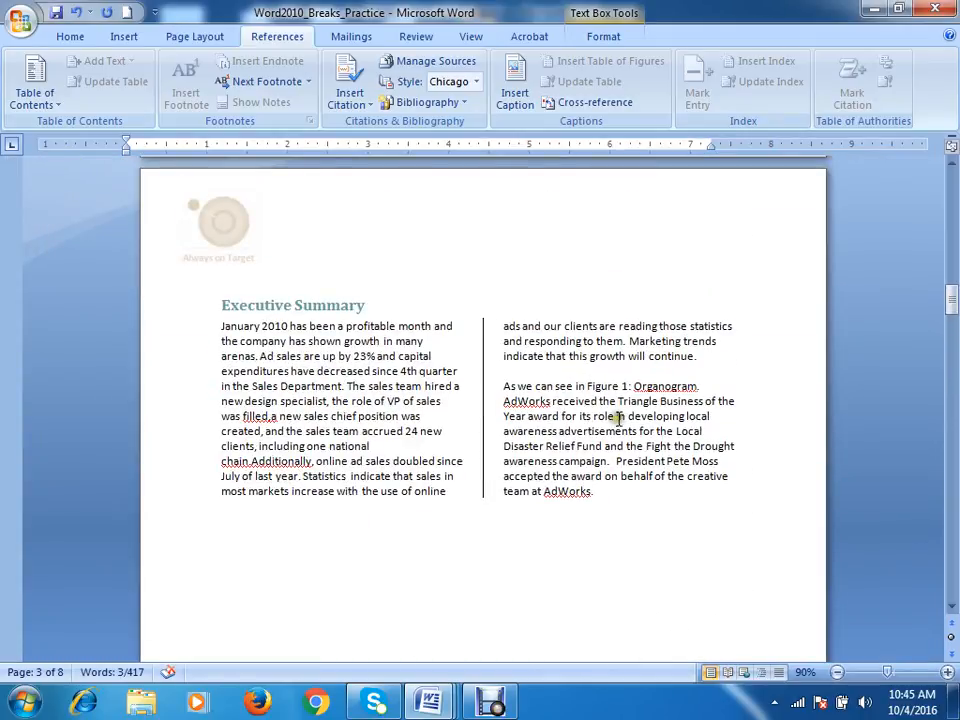
{"action": "left_click", "coordinate": [603, 495]}
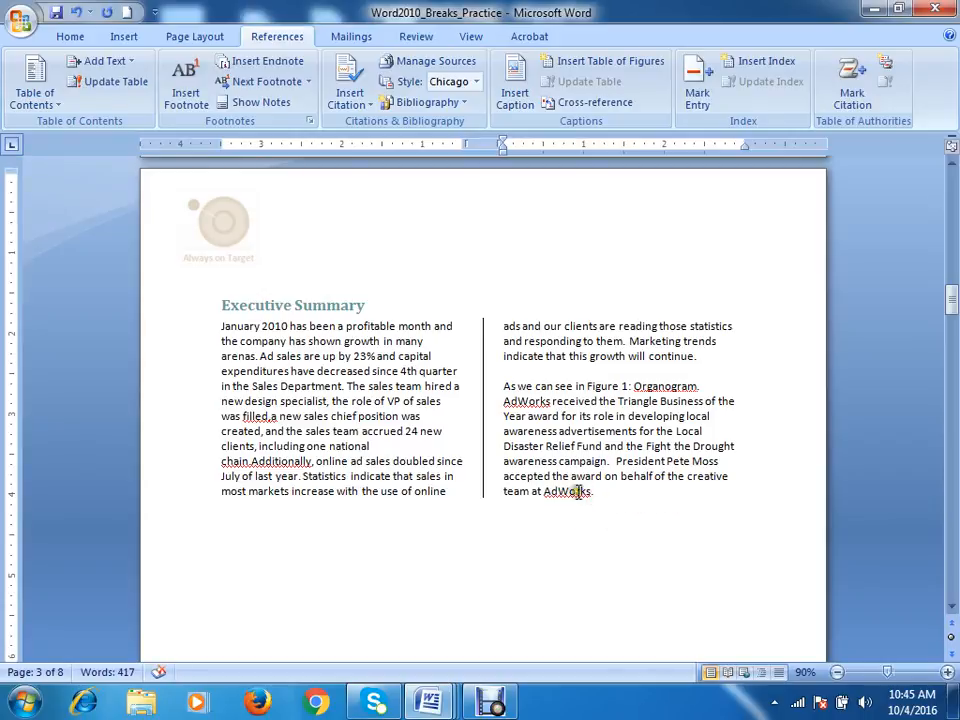
{"action": "left_click", "coordinate": [574, 102]}
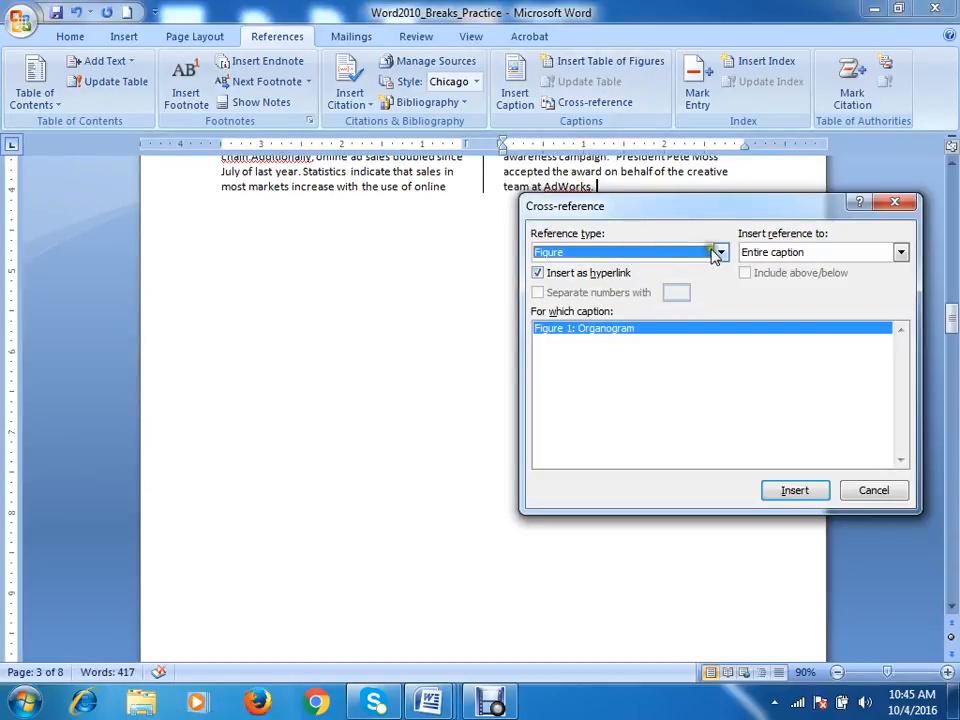
{"action": "left_click", "coordinate": [720, 252]}
{"action": "left_click", "coordinate": [589, 283]}
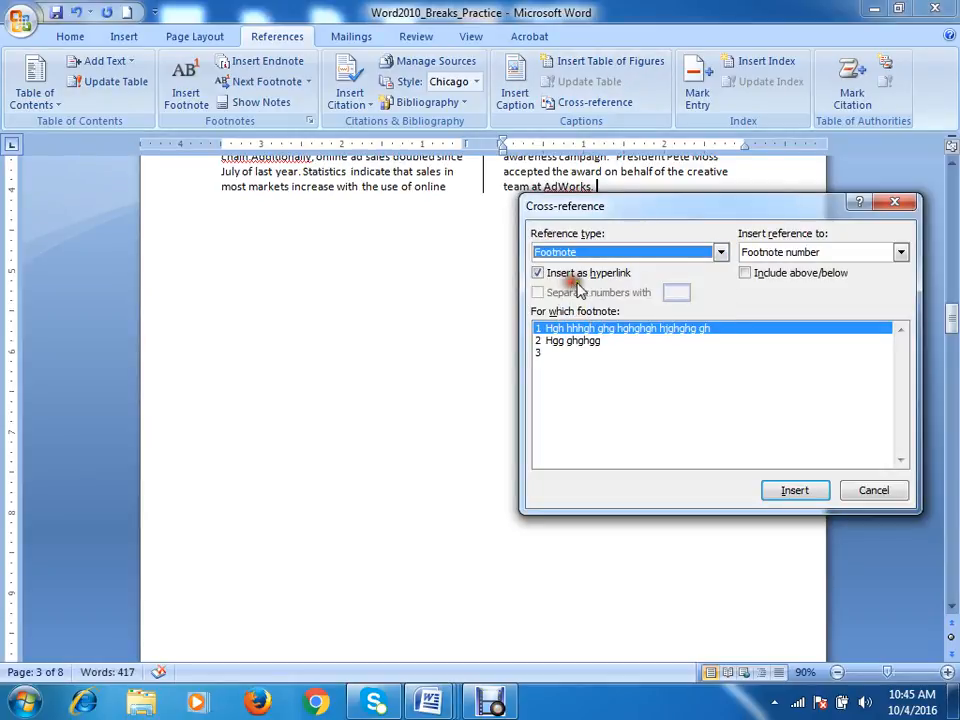
{"action": "left_click", "coordinate": [557, 342]}
{"action": "left_click", "coordinate": [790, 490]}
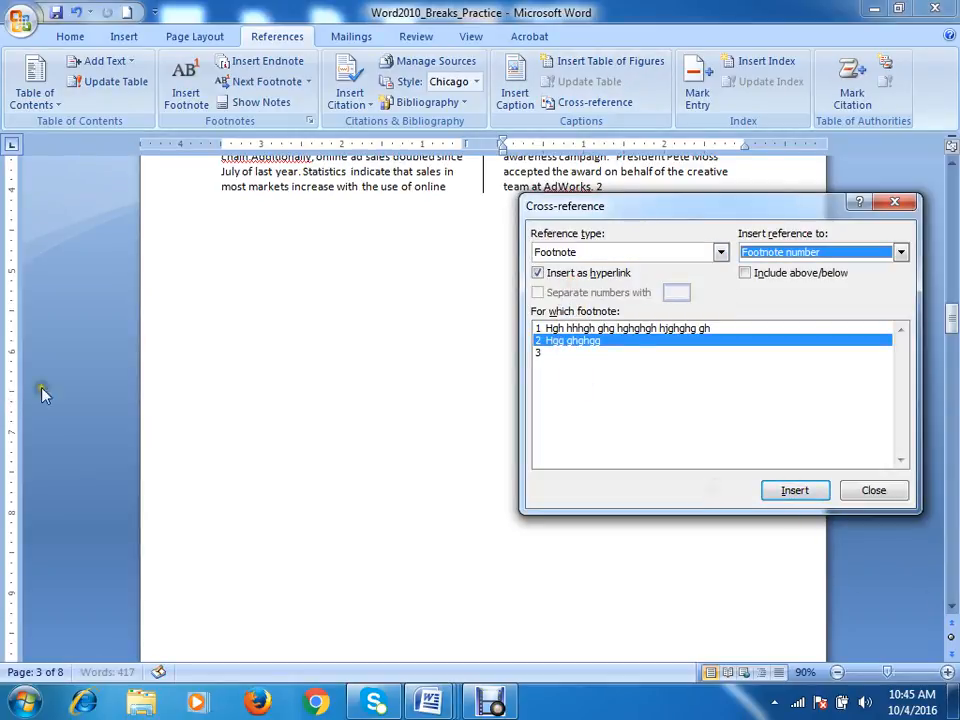
{"action": "left_click", "coordinate": [852, 494]}
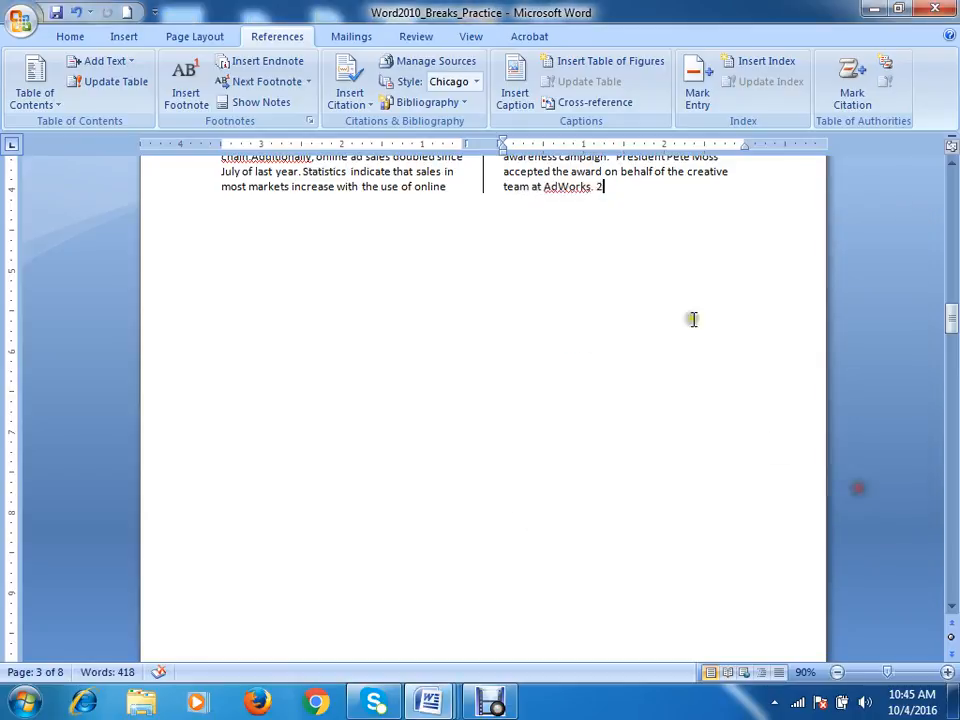
Step: Follow the footnote 2 cross-reference link and inspect the footnote mark at the end of the Clients Overview paragraph
{"action": "left_click", "coordinate": [601, 187]}
{"action": "left_click", "coordinate": [601, 188], "text": "ctrl"}
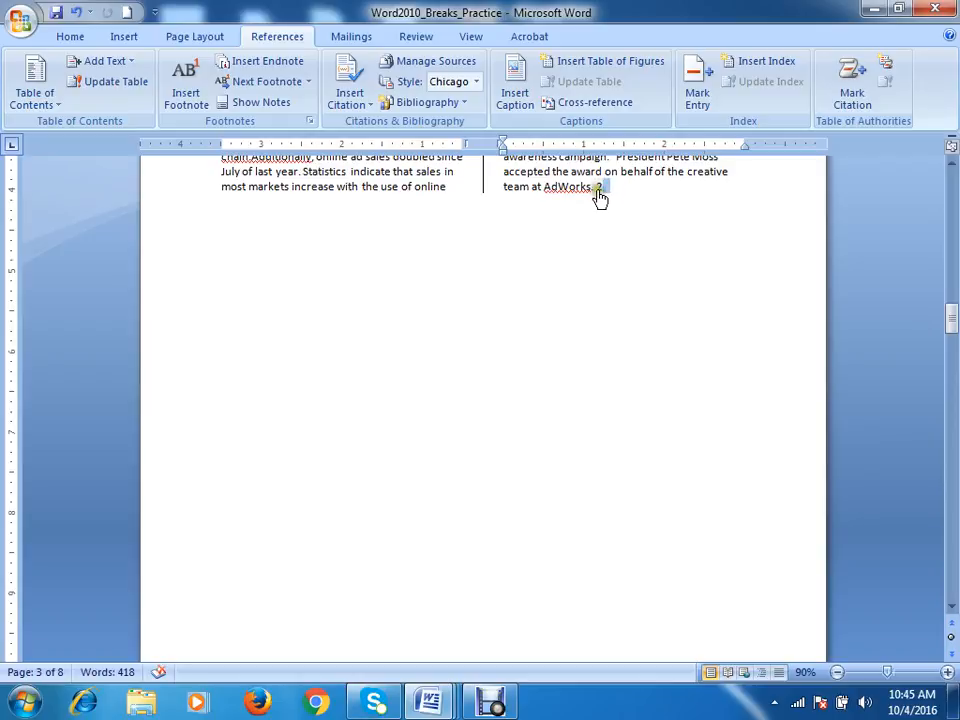
{"action": "left_click", "coordinate": [600, 188], "text": "ctrl"}
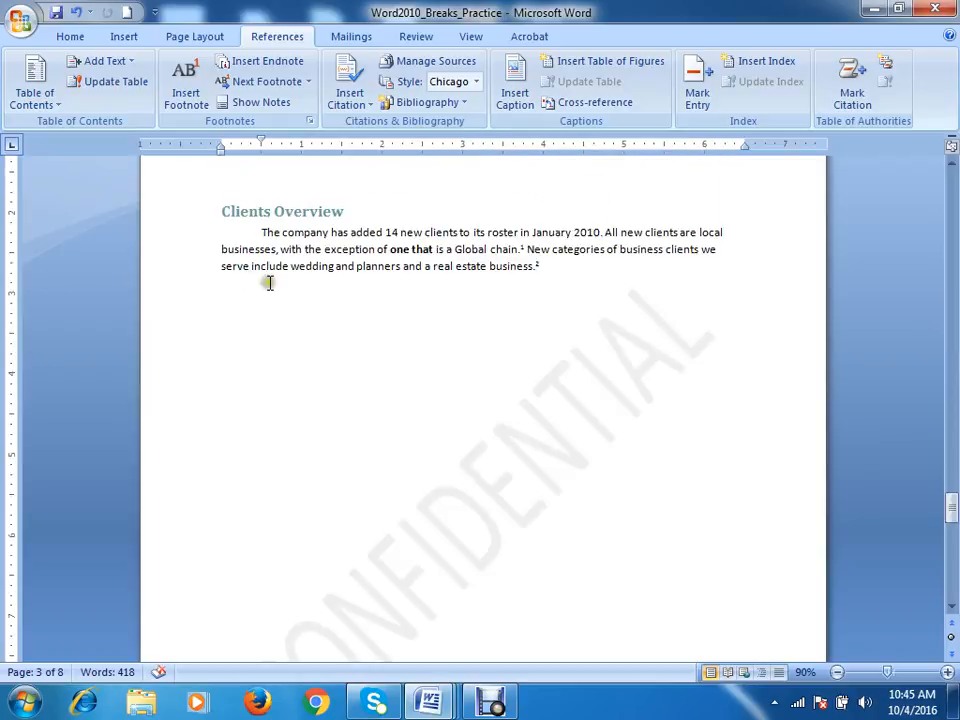
{"action": "left_click", "coordinate": [437, 311]}
{"action": "mouse_move", "coordinate": [619, 275]}
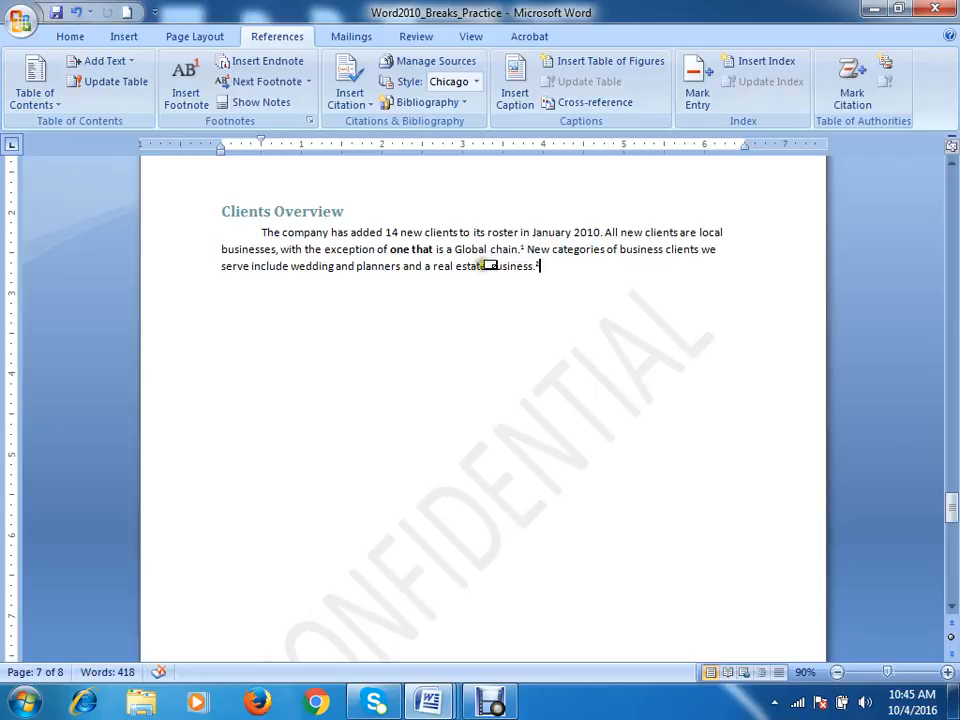
{"action": "mouse_move", "coordinate": [542, 265]}
{"action": "left_click_drag", "start_coordinate": [538, 265], "coordinate": [616, 273]}
{"action": "left_click", "coordinate": [552, 266]}
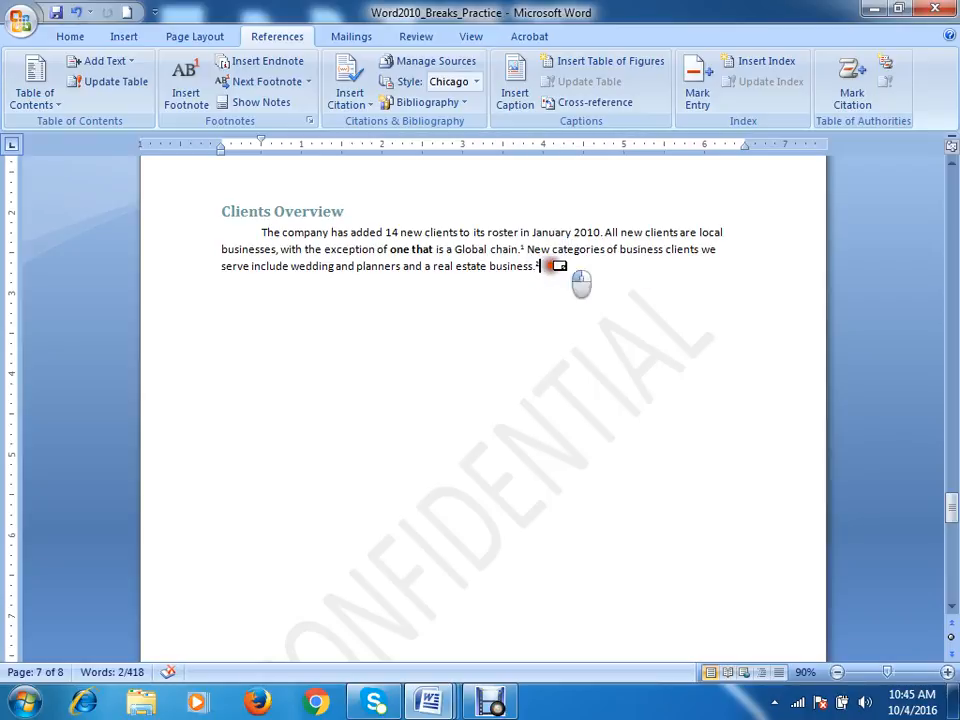
Step: Return to the Executive Summary, follow the footnote cross-reference again and display the note text of its footnote mark
{"action": "scroll", "coordinate": [708, 283], "scroll_direction": "up", "scroll_amount": 20}
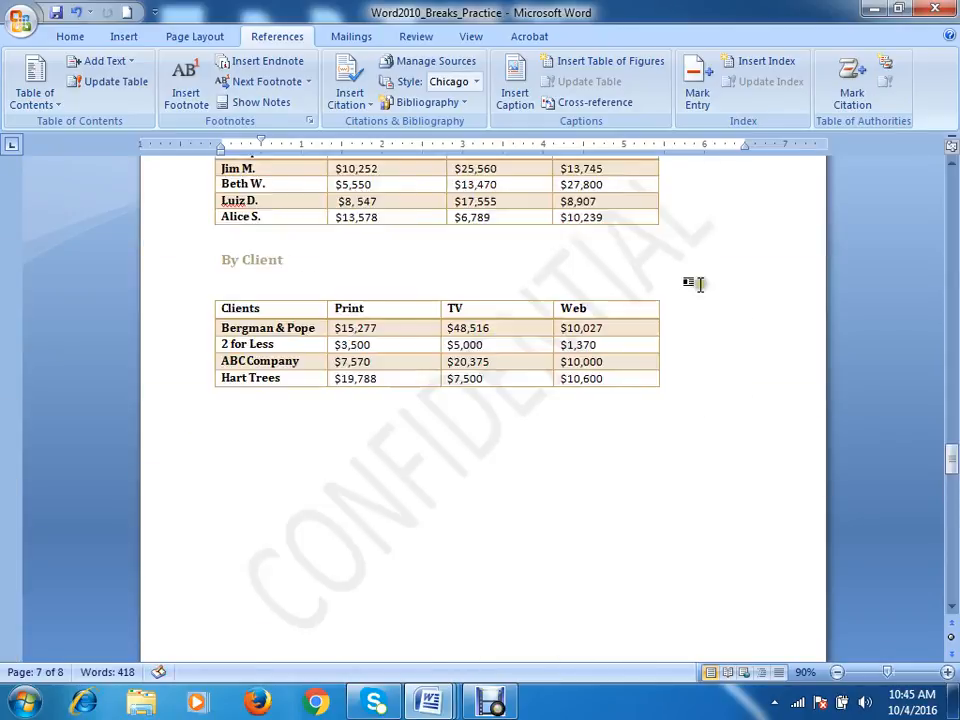
{"action": "scroll", "coordinate": [702, 283], "scroll_direction": "up", "scroll_amount": 15}
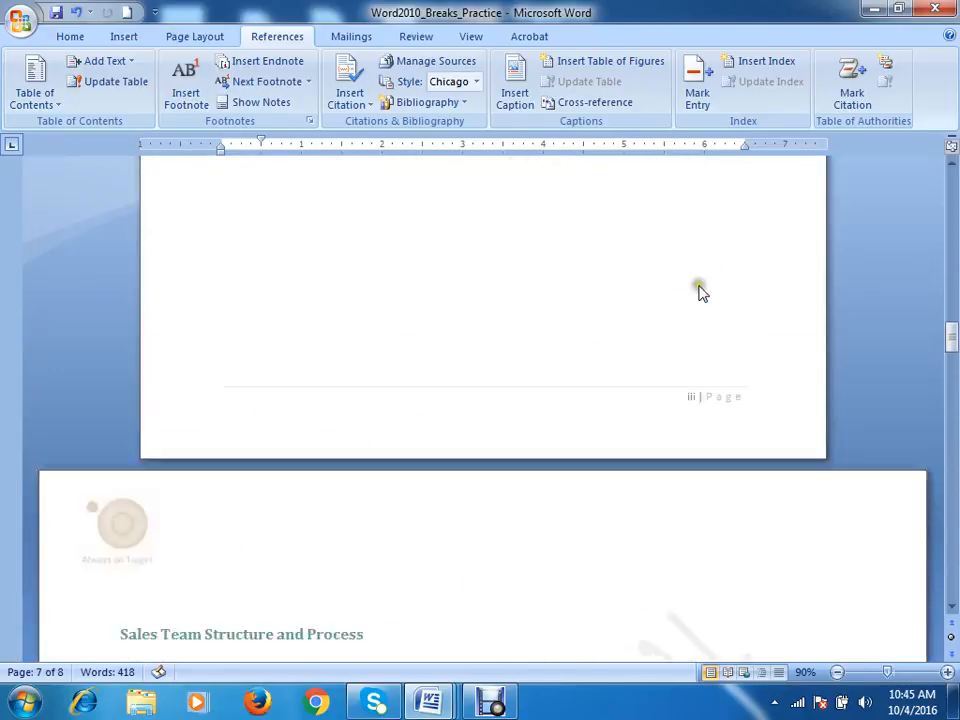
{"action": "left_click", "coordinate": [603, 525]}
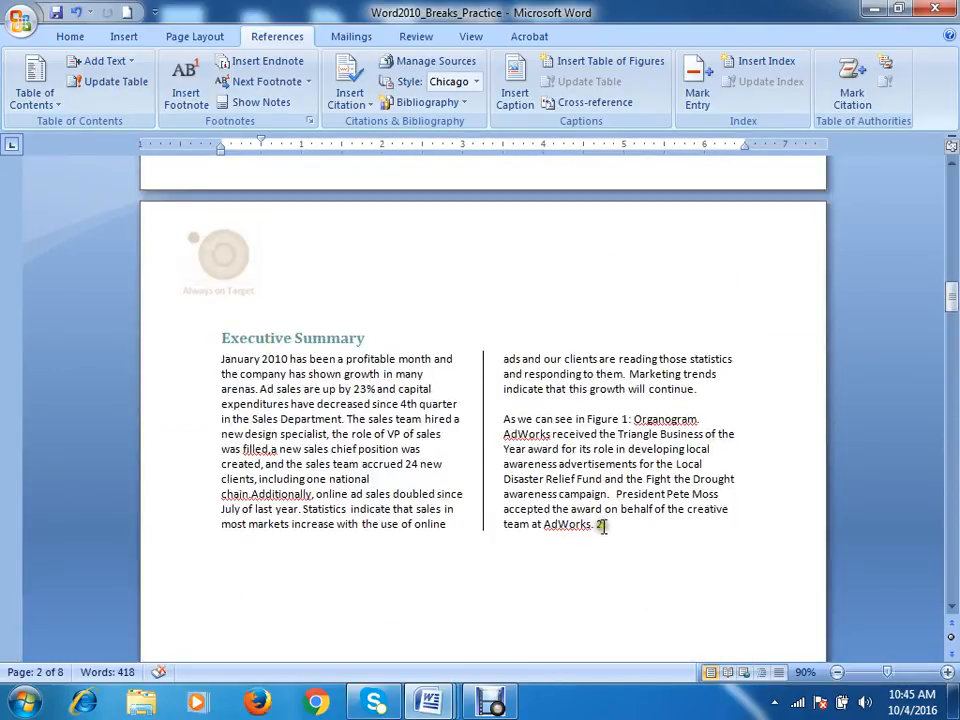
{"action": "left_click", "coordinate": [601, 527], "text": "ctrl"}
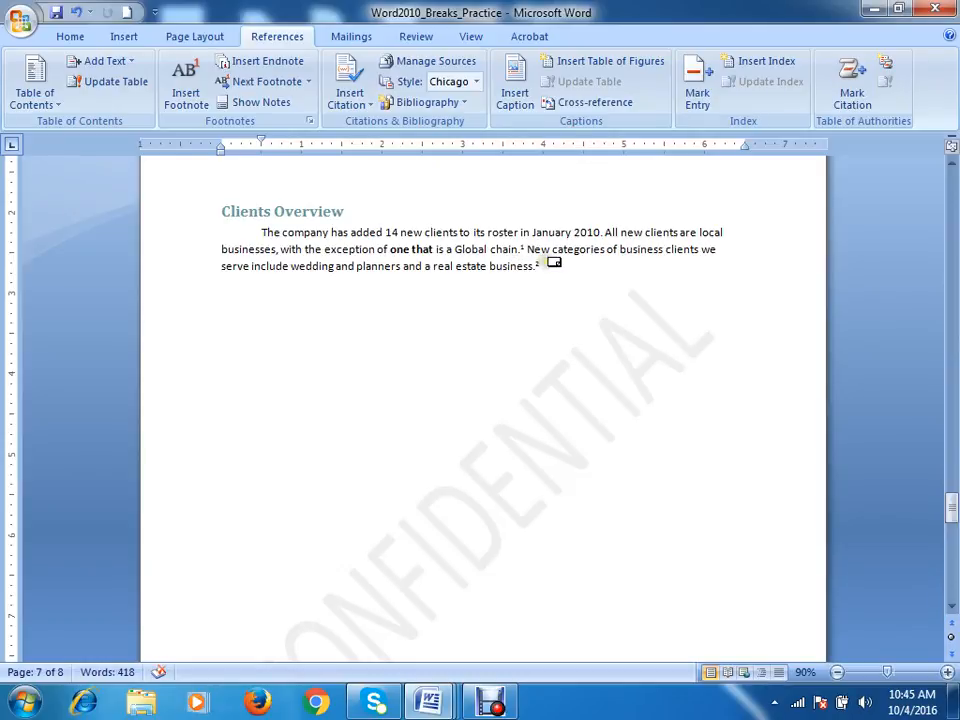
{"action": "left_click", "coordinate": [541, 264]}
{"action": "mouse_move", "coordinate": [540, 265]}
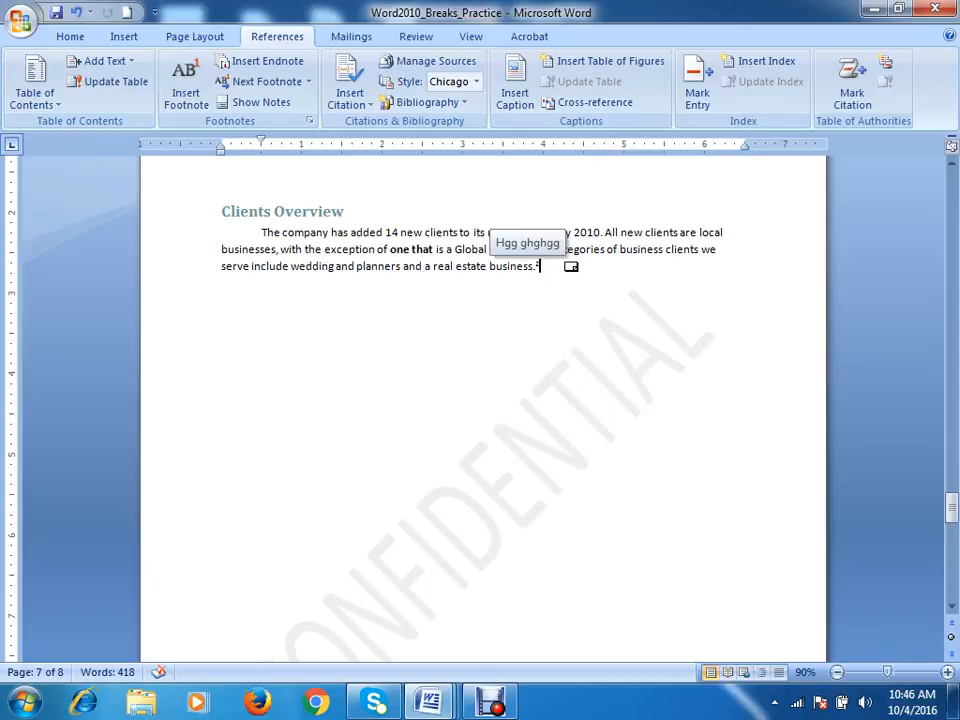
Step: Look back through the revenue tables, process graphic, organization chart and contents page, ending at the Executive Summary
{"action": "scroll", "coordinate": [562, 272], "scroll_direction": "up", "scroll_amount": 10}
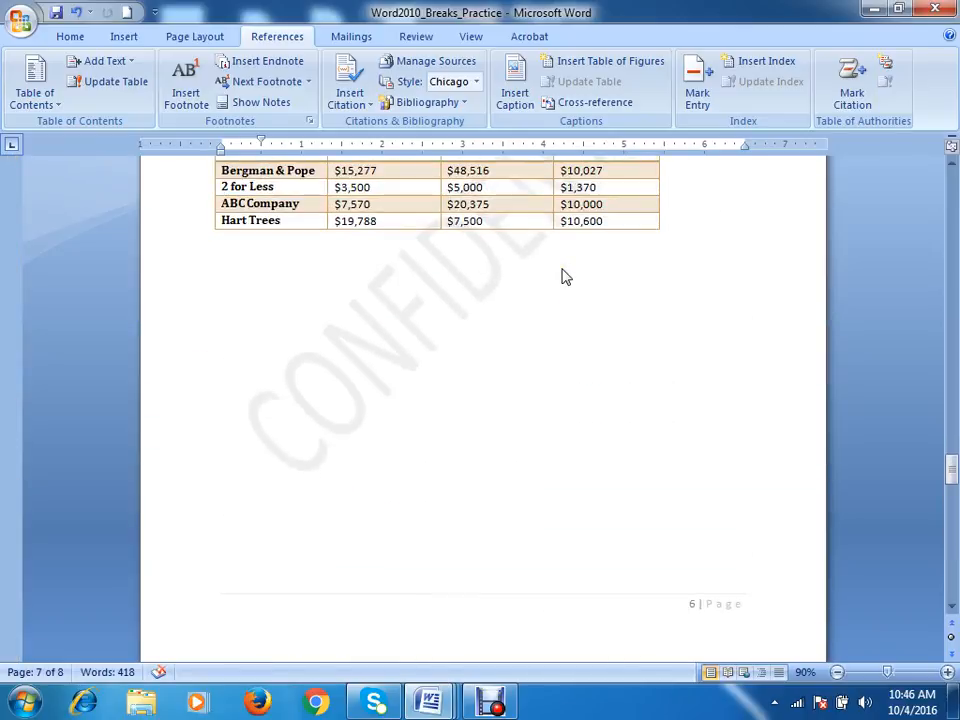
{"action": "scroll", "coordinate": [565, 276], "scroll_direction": "up", "scroll_amount": 8}
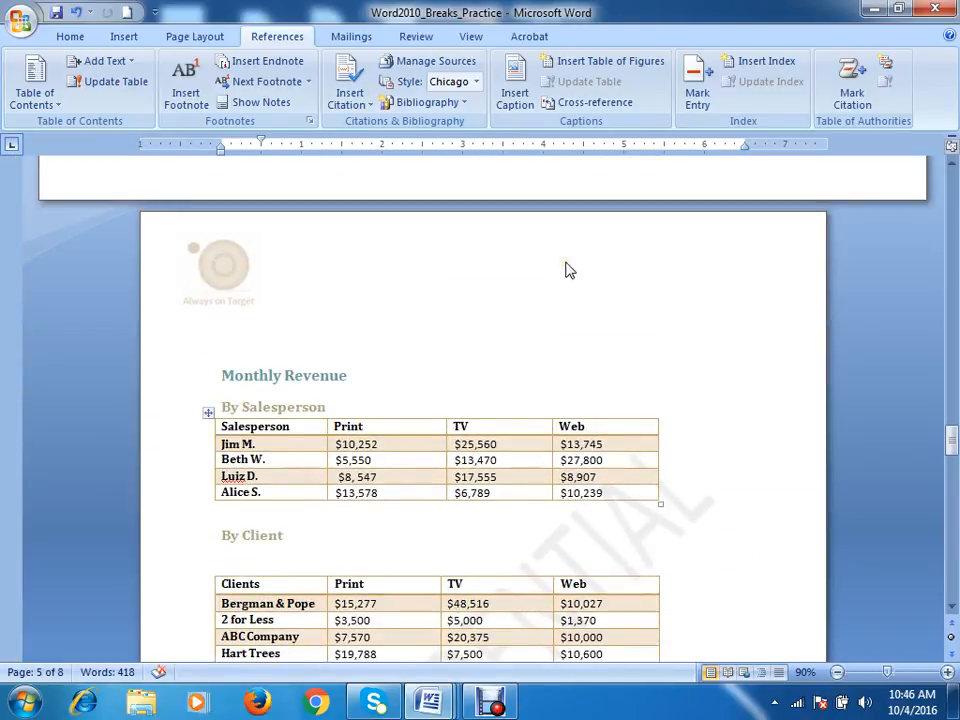
{"action": "scroll", "coordinate": [566, 266], "scroll_direction": "up", "scroll_amount": 10}
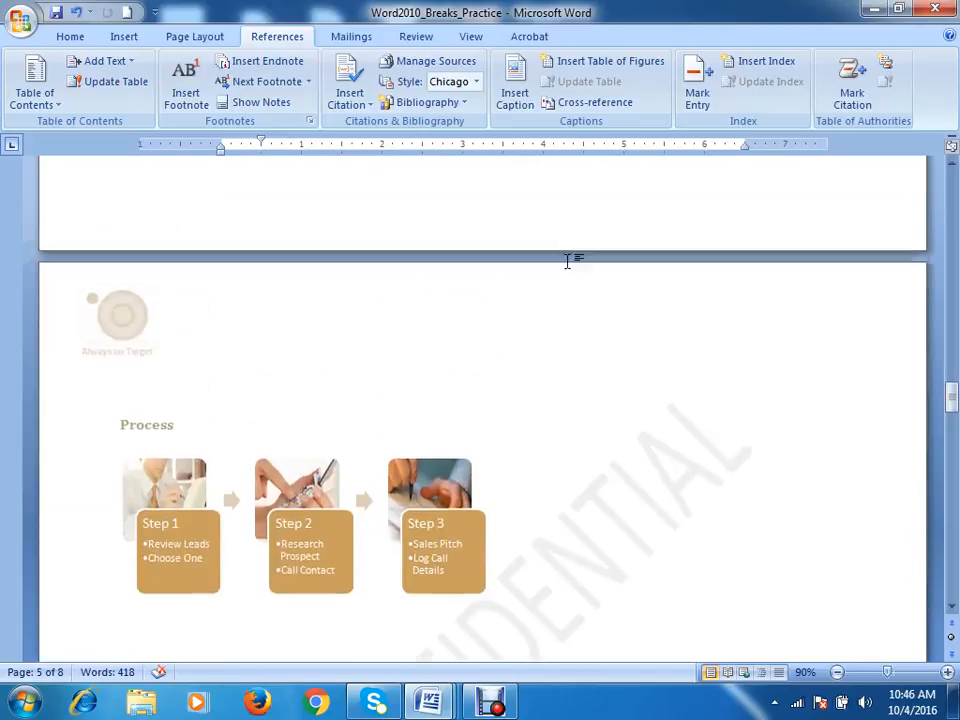
{"action": "scroll", "coordinate": [568, 262], "scroll_direction": "down", "scroll_amount": 10}
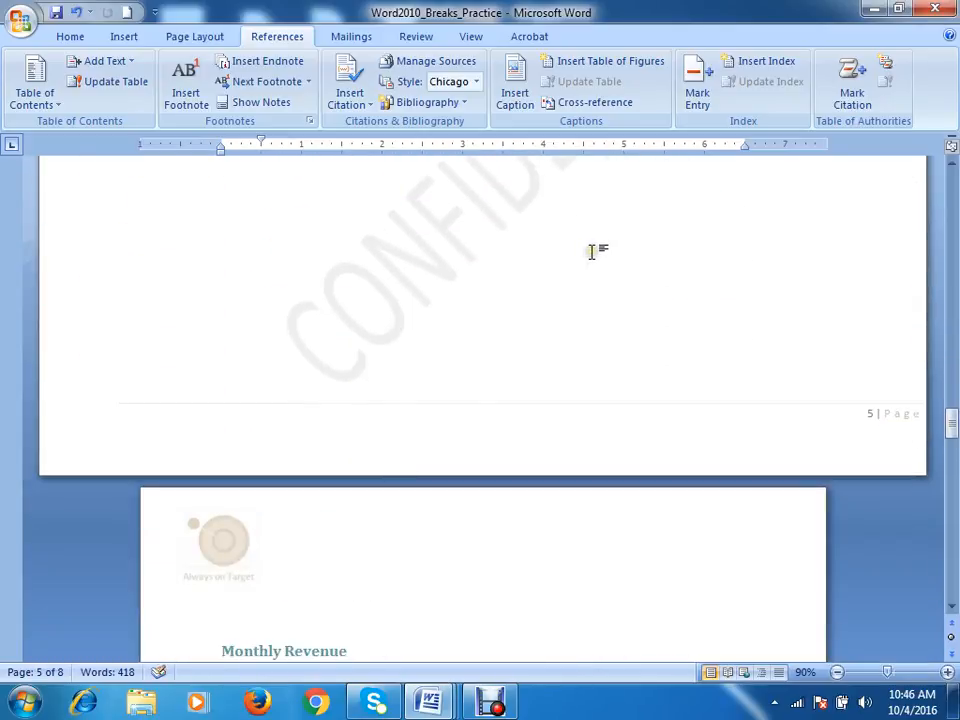
{"action": "scroll", "coordinate": [560, 250], "scroll_direction": "down", "scroll_amount": 12}
{"action": "scroll", "coordinate": [540, 245], "scroll_direction": "up", "scroll_amount": 9}
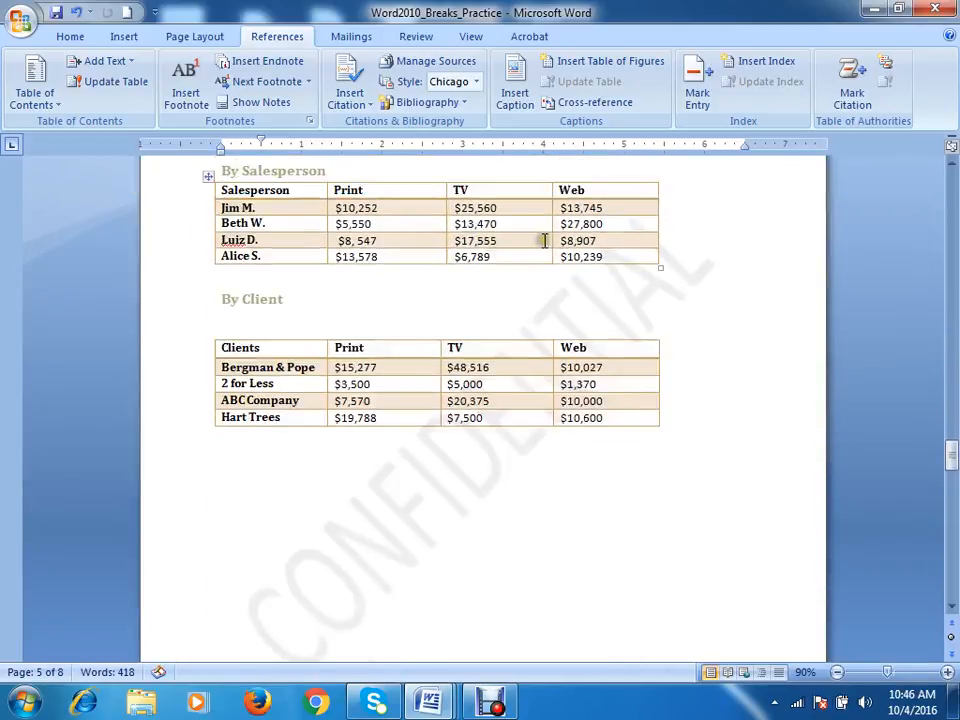
{"action": "scroll", "coordinate": [541, 248], "scroll_direction": "up", "scroll_amount": 15}
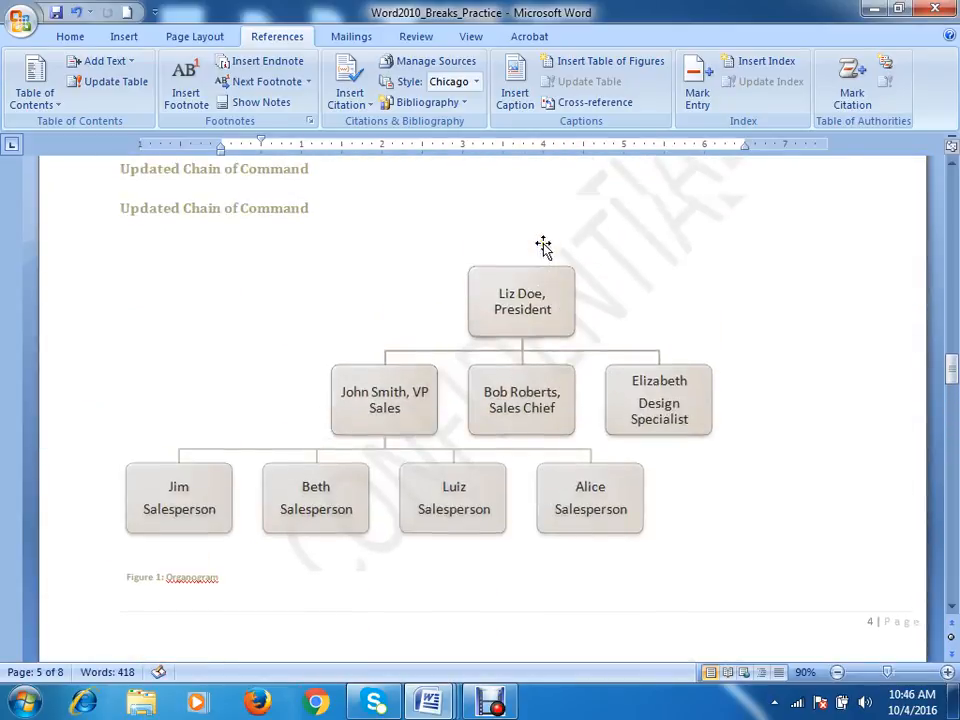
{"action": "scroll", "coordinate": [545, 250], "scroll_direction": "up", "scroll_amount": 15}
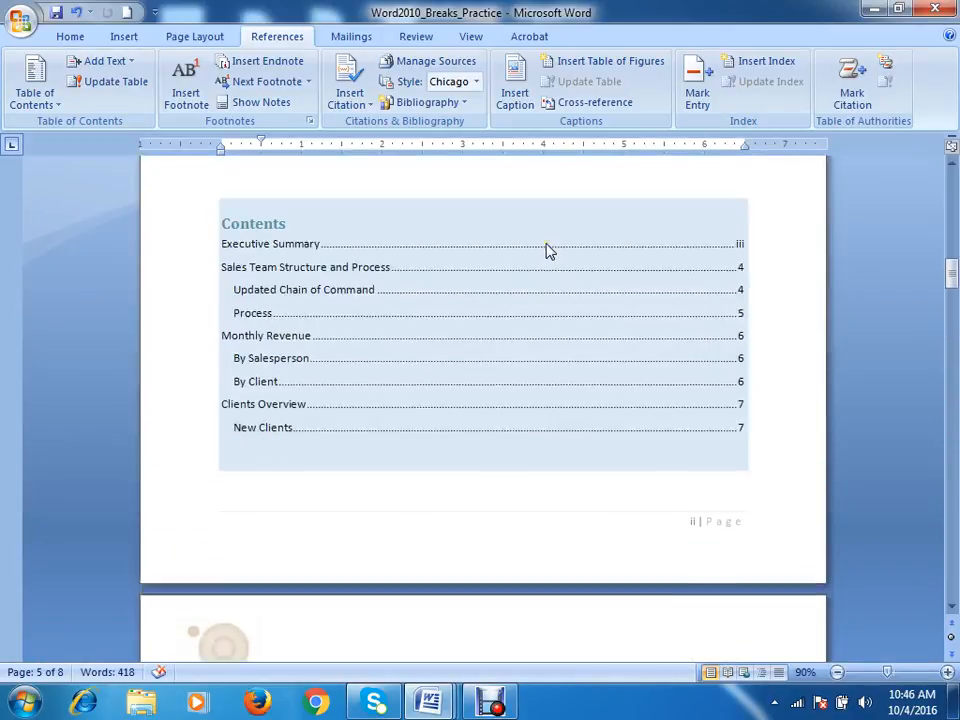
{"action": "scroll", "coordinate": [546, 251], "scroll_direction": "down", "scroll_amount": 3}
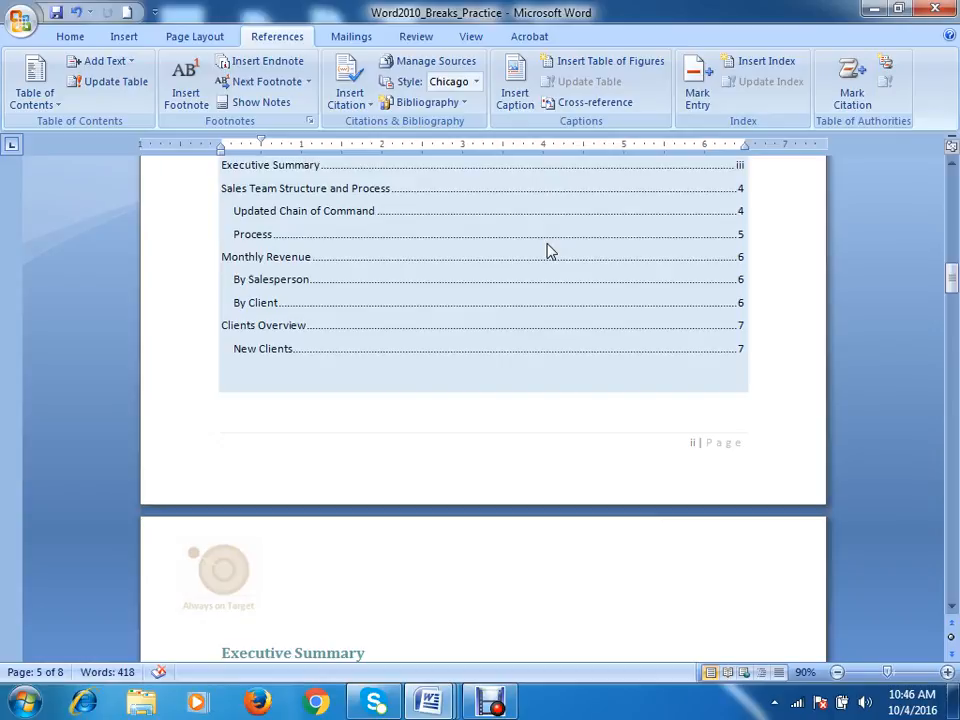
{"action": "scroll", "coordinate": [553, 249], "scroll_direction": "down", "scroll_amount": 8}
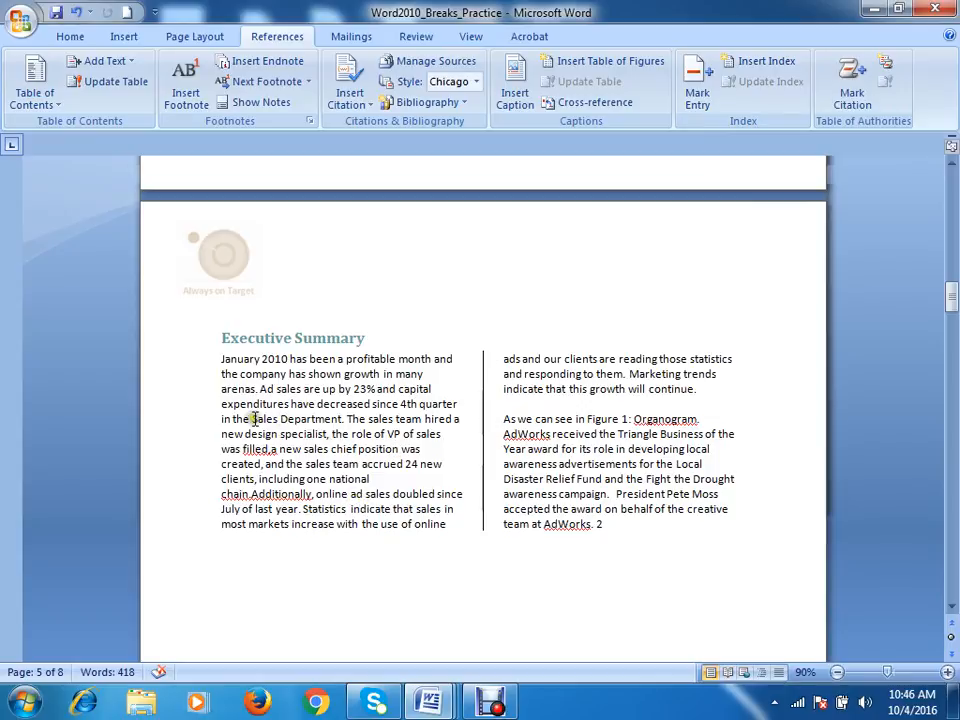
Step: Mark "Sales Department" in the Executive Summary as an index entry with the cross-reference "See Marketing"
{"action": "left_click_drag", "start_coordinate": [252, 419], "coordinate": [354, 426]}
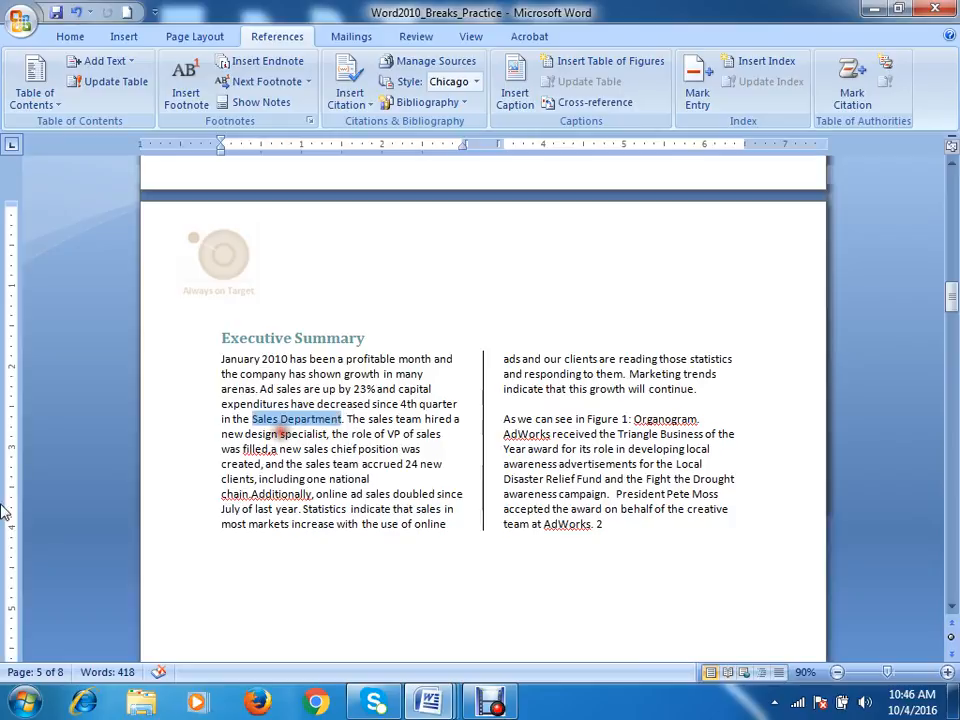
{"action": "left_click", "coordinate": [700, 80]}
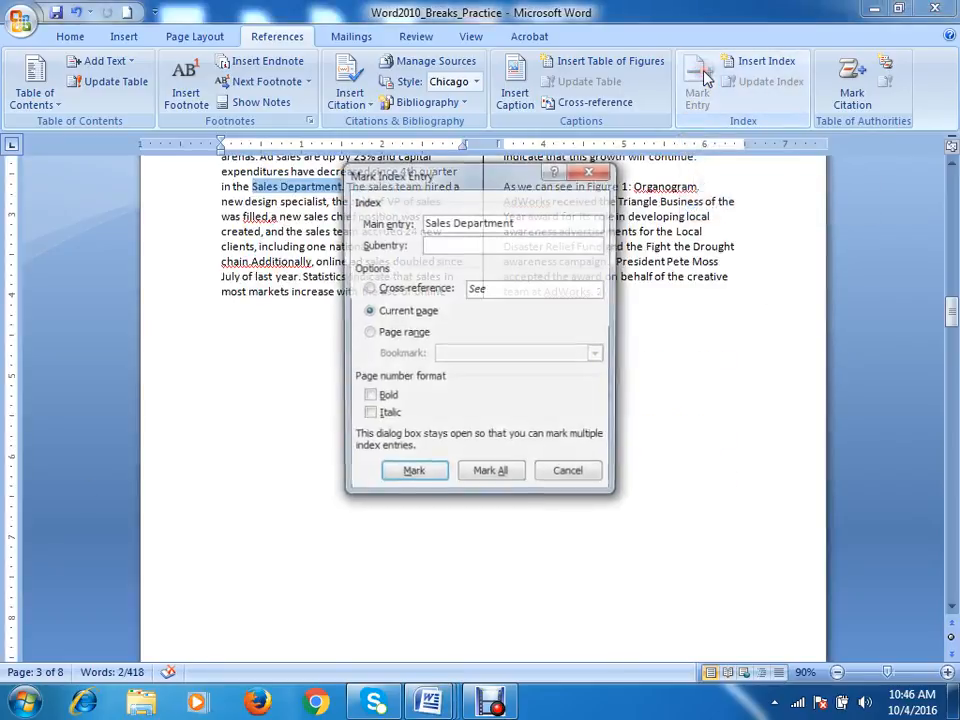
{"action": "left_click_drag", "start_coordinate": [491, 176], "coordinate": [770, 110]}
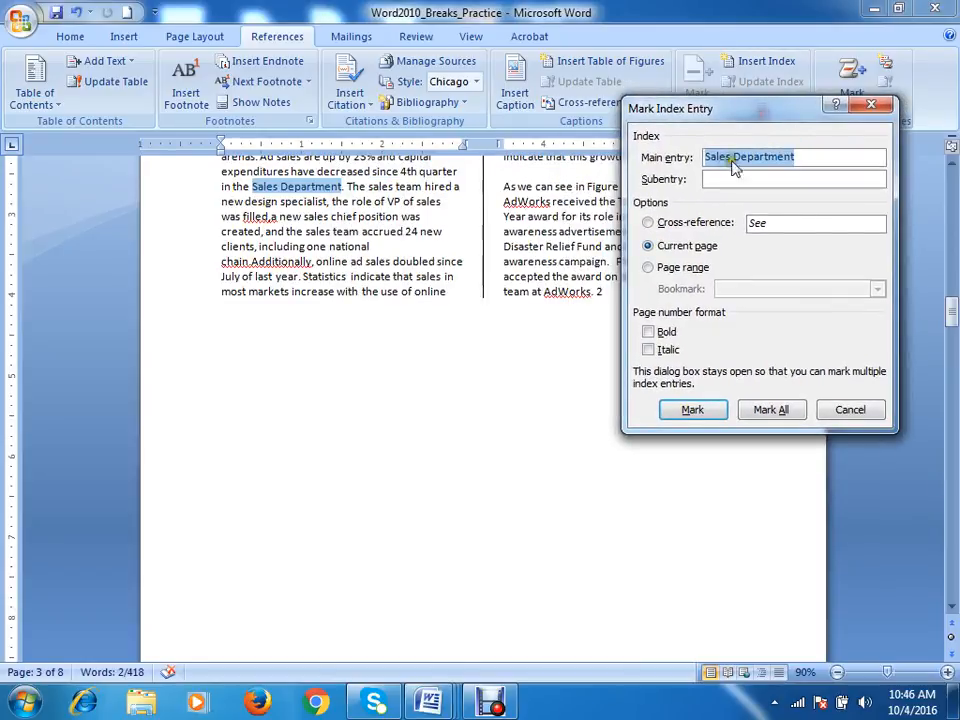
{"action": "left_click", "coordinate": [812, 156]}
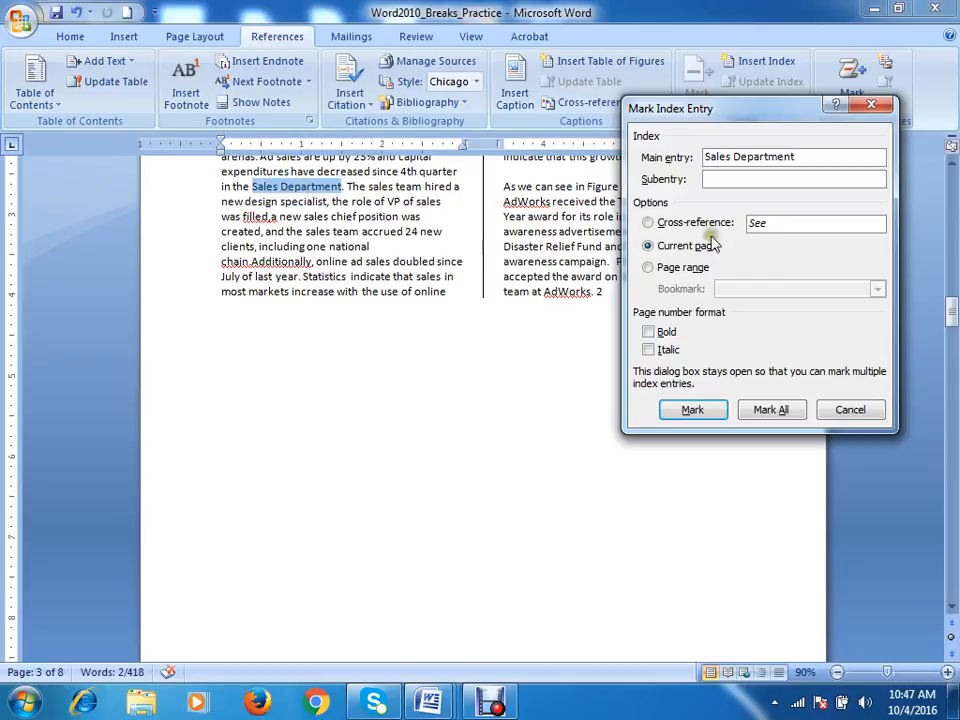
{"action": "left_click", "coordinate": [648, 222]}
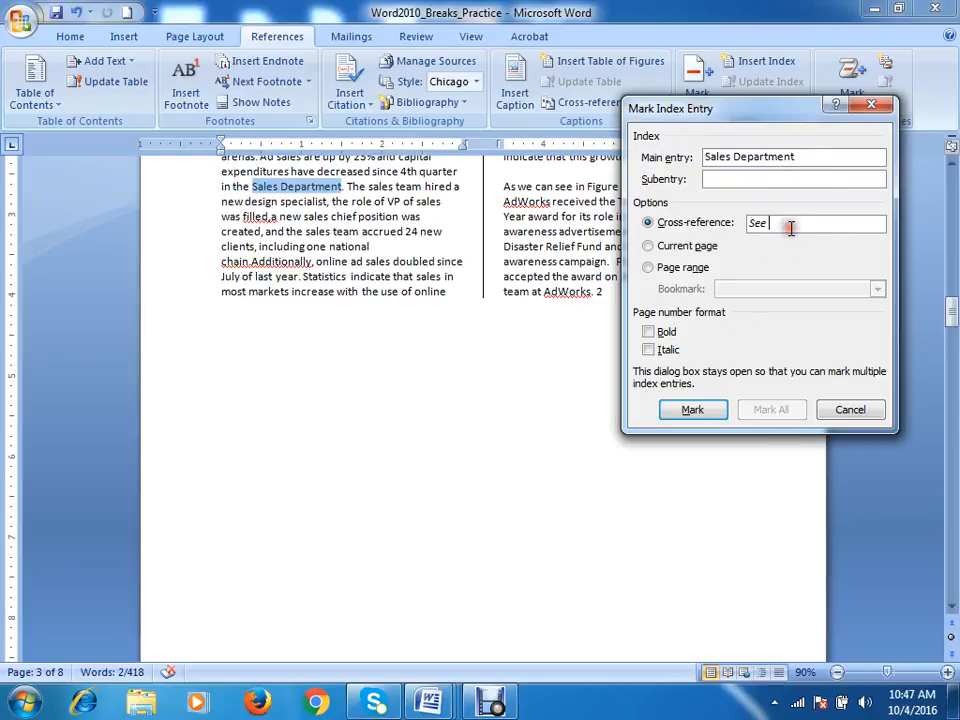
{"action": "left_click", "coordinate": [694, 411]}
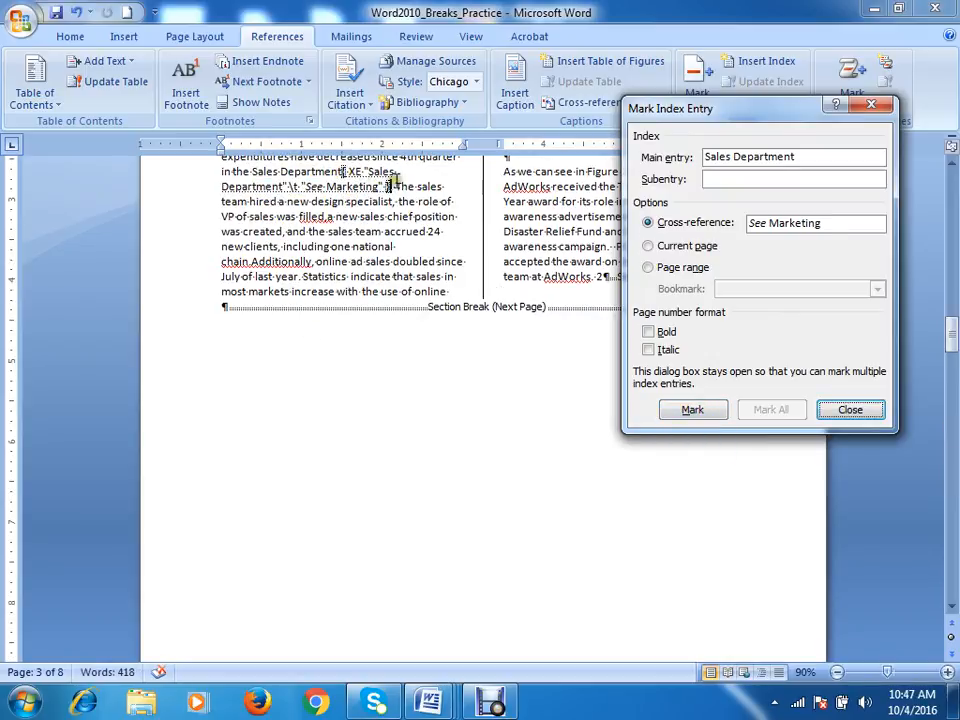
{"action": "left_click", "coordinate": [850, 409]}
{"action": "scroll", "coordinate": [372, 178], "scroll_direction": "up", "scroll_amount": 2}
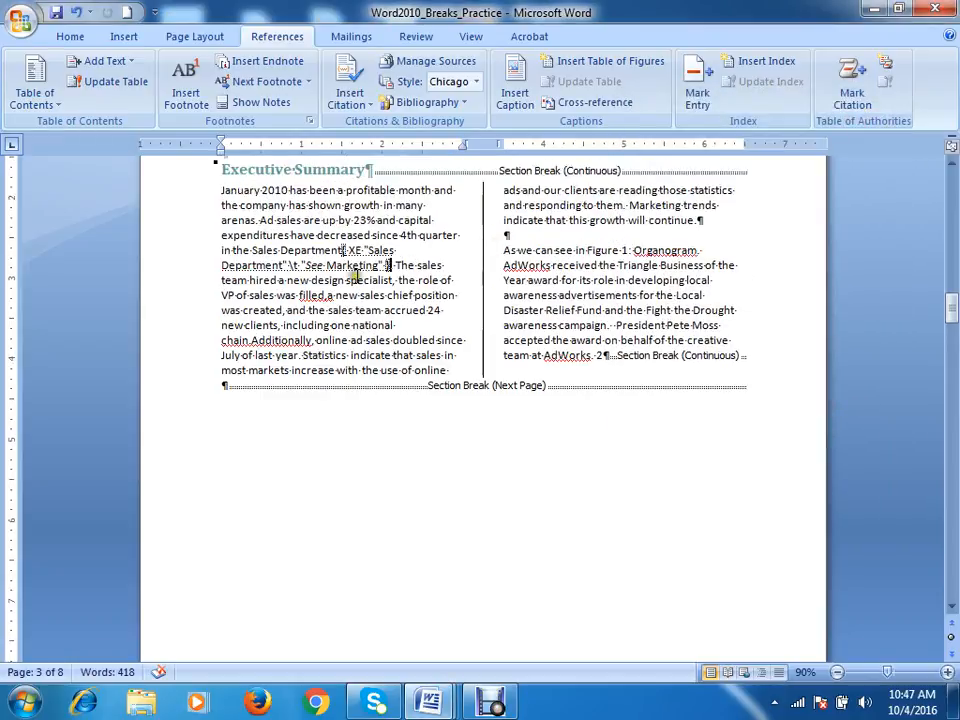
Step: Go to the end of the report on page 8 and hide the formatting marks
{"action": "scroll", "coordinate": [389, 265], "scroll_direction": "down", "scroll_amount": 12}
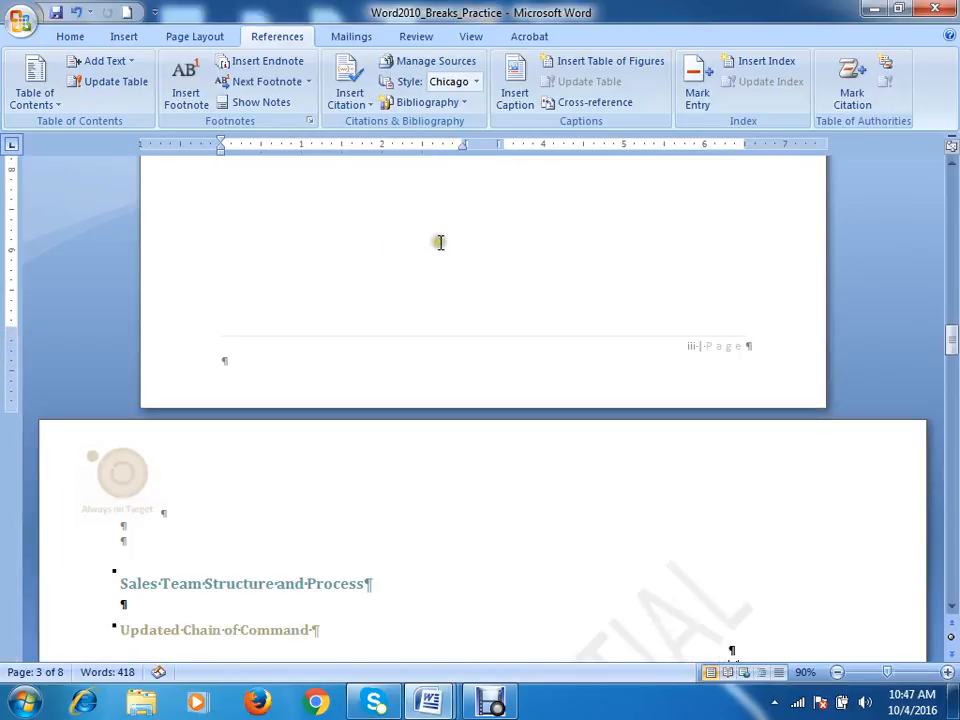
{"action": "scroll", "coordinate": [540, 270], "scroll_direction": "down", "scroll_amount": 5}
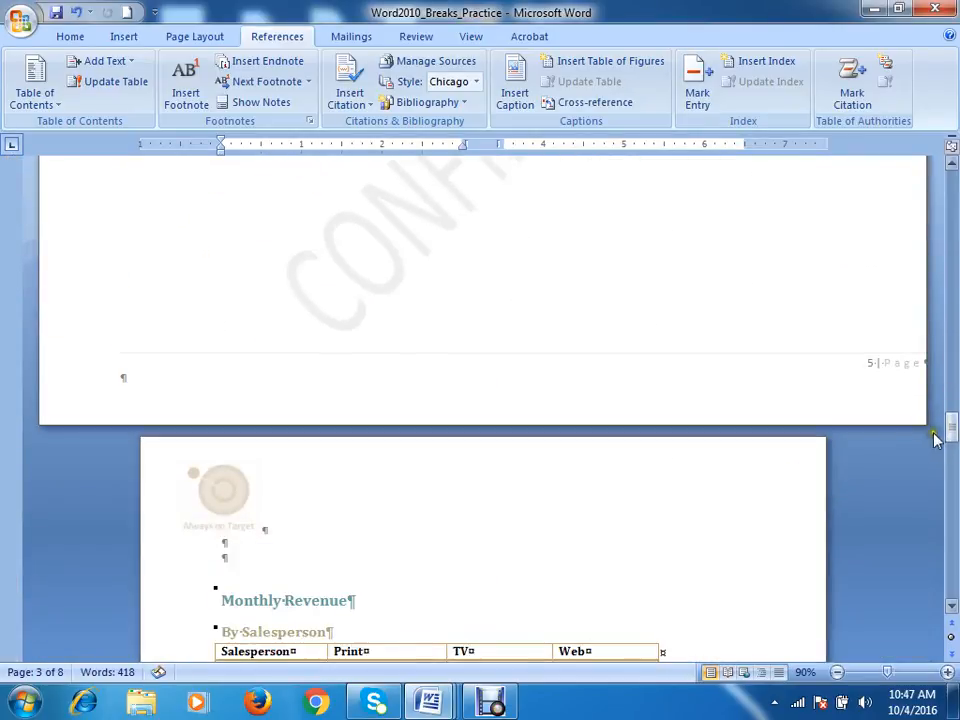
{"action": "left_click_drag", "start_coordinate": [951, 438], "coordinate": [951, 580]}
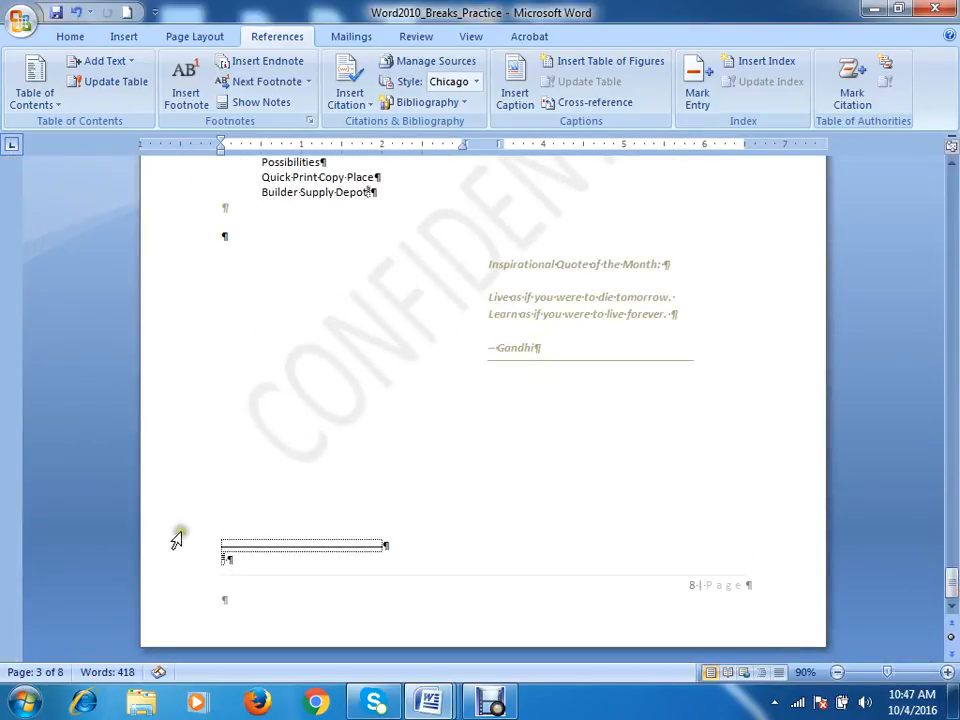
{"action": "left_click", "coordinate": [229, 560]}
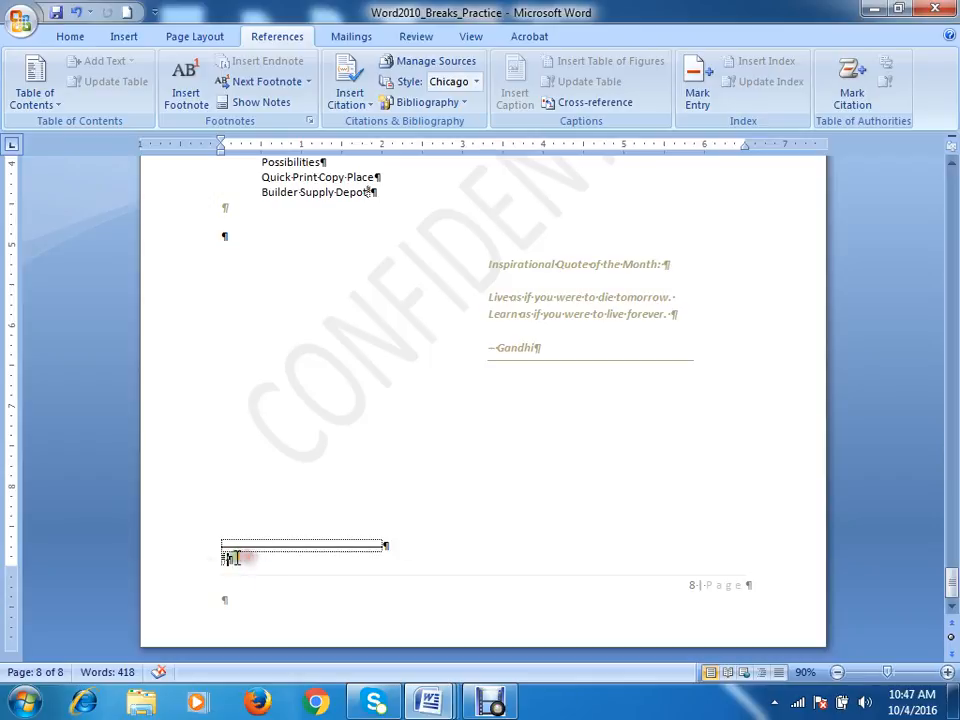
{"action": "left_click", "coordinate": [70, 37]}
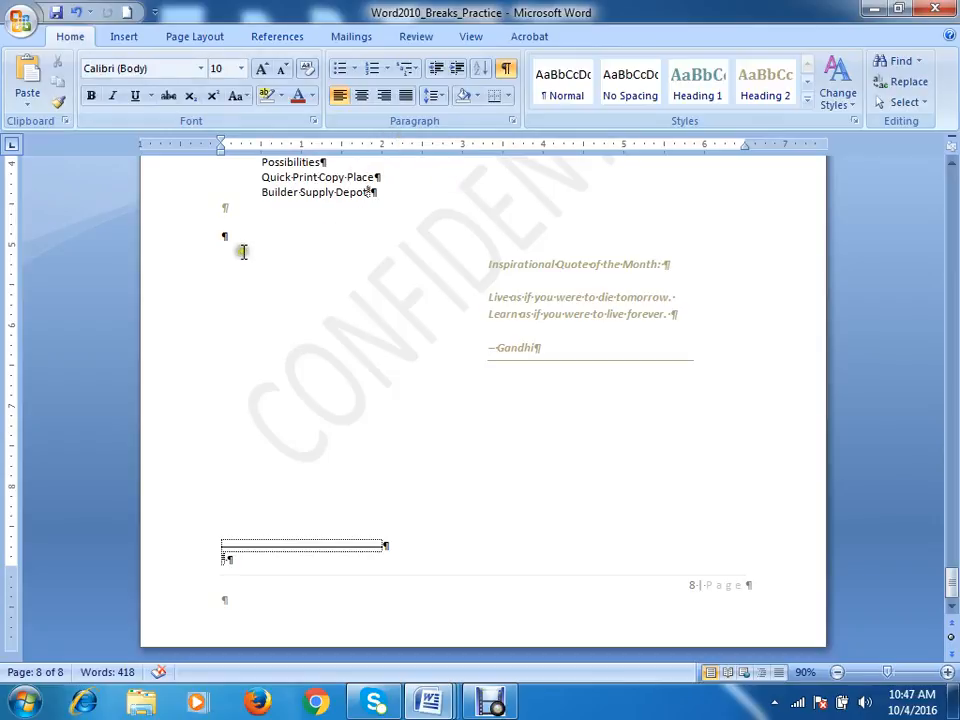
{"action": "left_click", "coordinate": [506, 70]}
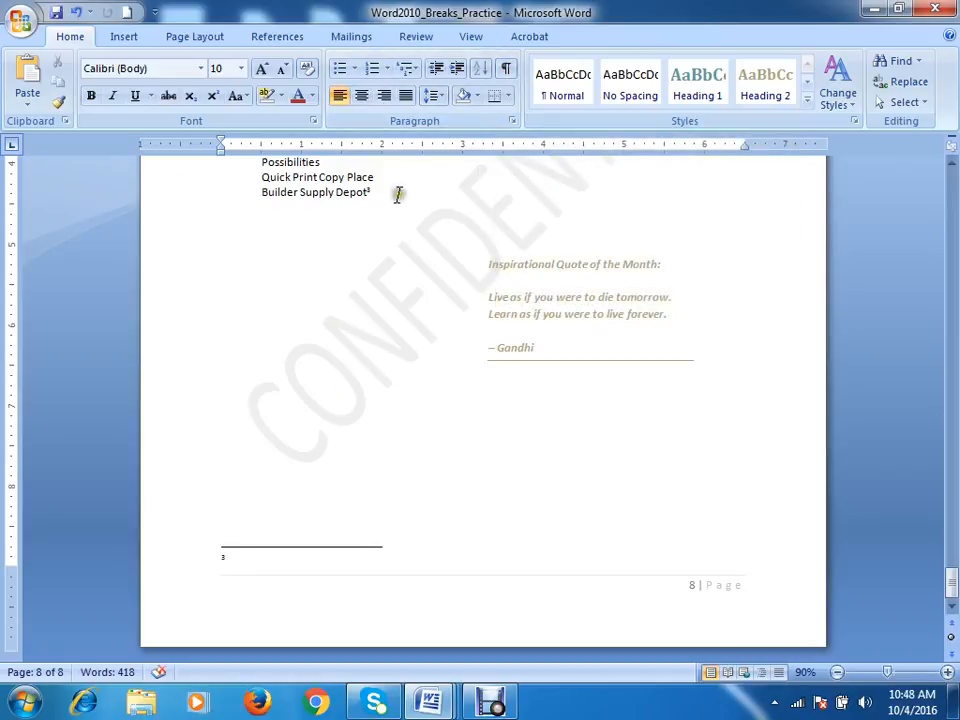
{"action": "left_click", "coordinate": [508, 70]}
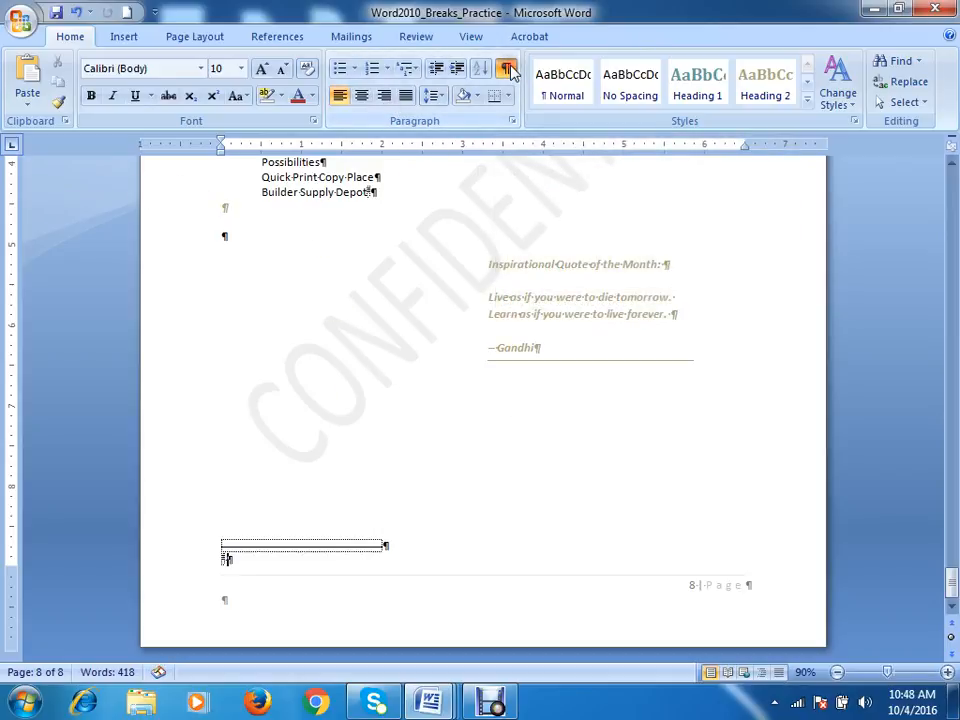
{"action": "left_click", "coordinate": [508, 70]}
{"action": "left_click", "coordinate": [508, 70]}
{"action": "left_click", "coordinate": [508, 70]}
Step: Insert a page break after the "– Gandhi" line of the inspirational quote on the last page
{"action": "left_click", "coordinate": [285, 506]}
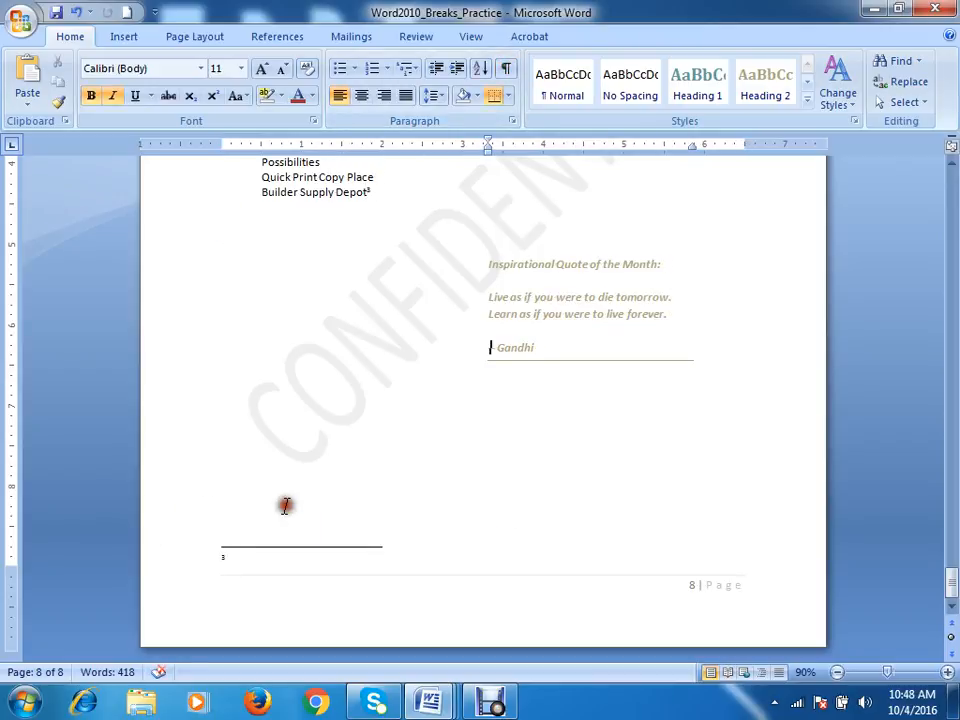
{"action": "left_click", "coordinate": [790, 428]}
{"action": "left_click", "coordinate": [278, 558]}
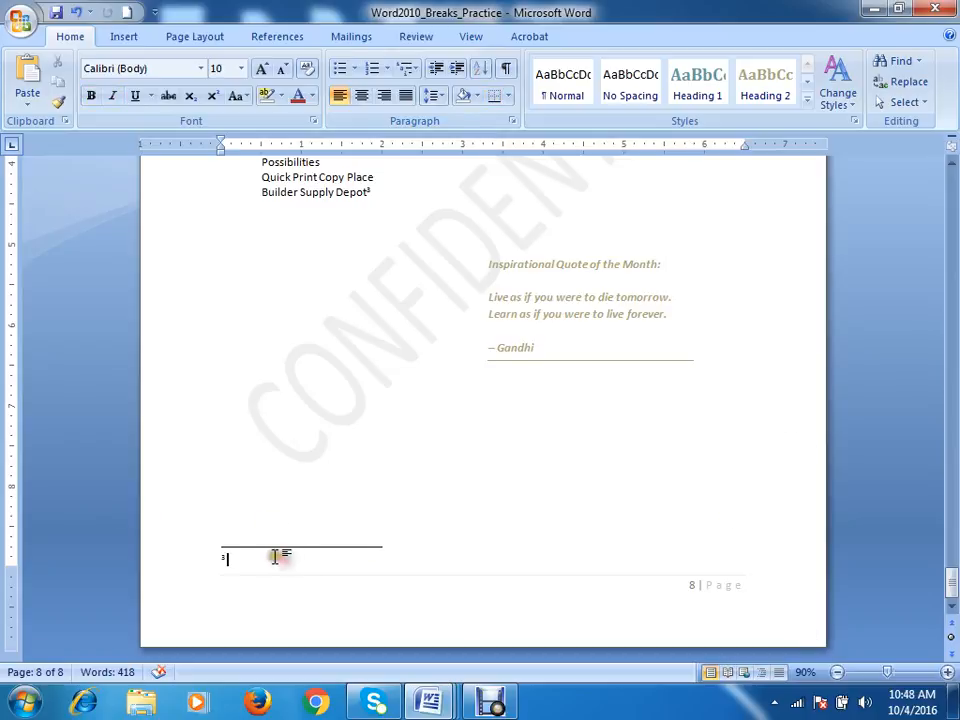
{"action": "left_click", "coordinate": [438, 550]}
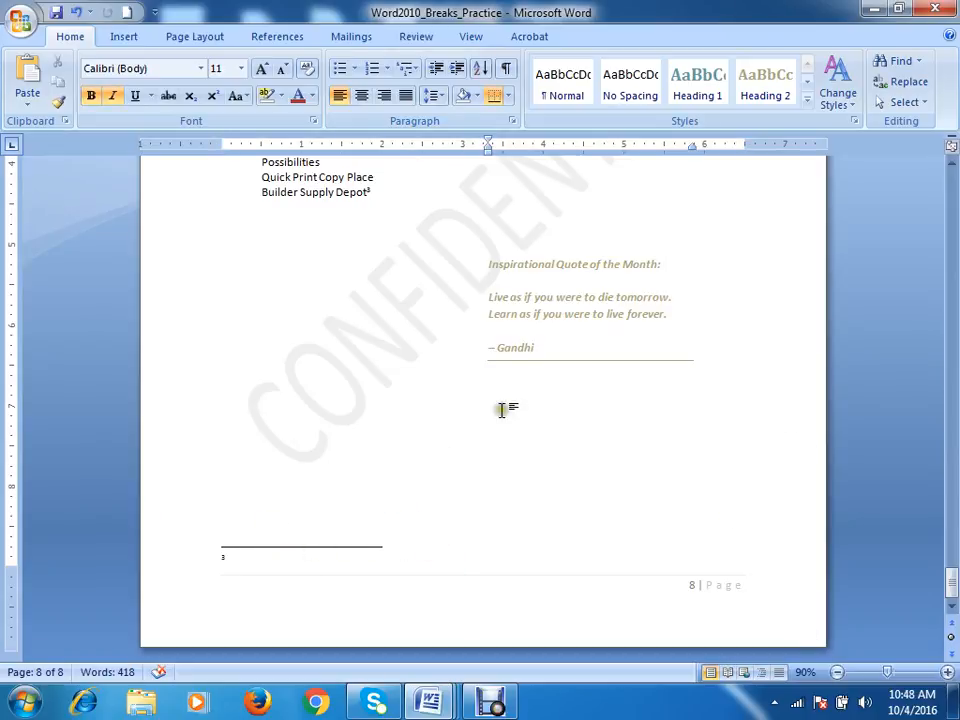
{"action": "left_click", "coordinate": [552, 343]}
{"action": "left_click", "coordinate": [124, 36]}
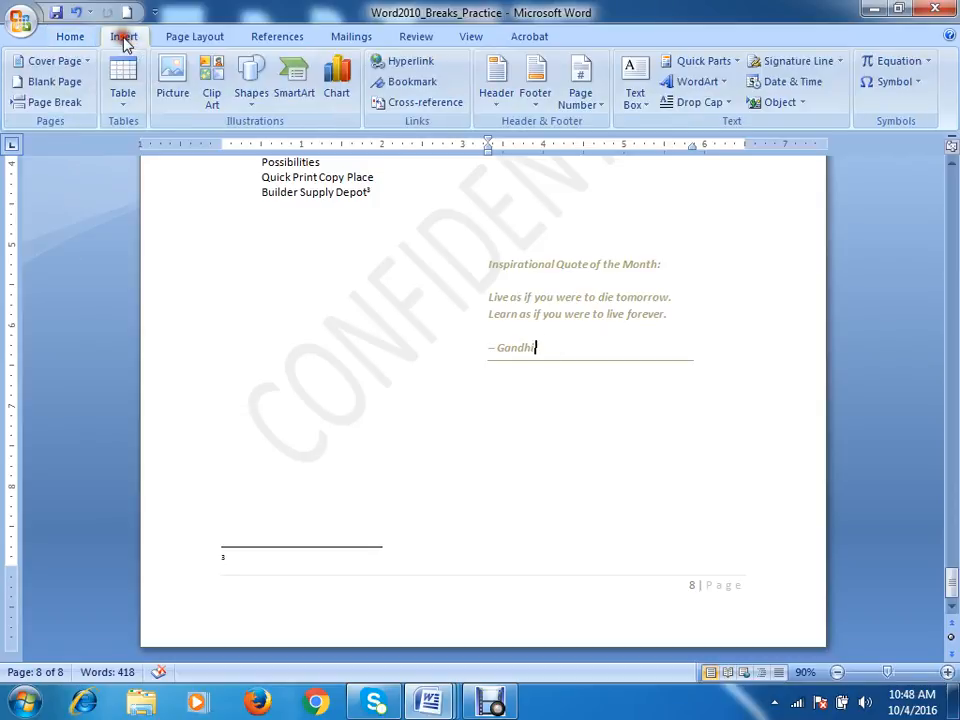
{"action": "left_click", "coordinate": [48, 103]}
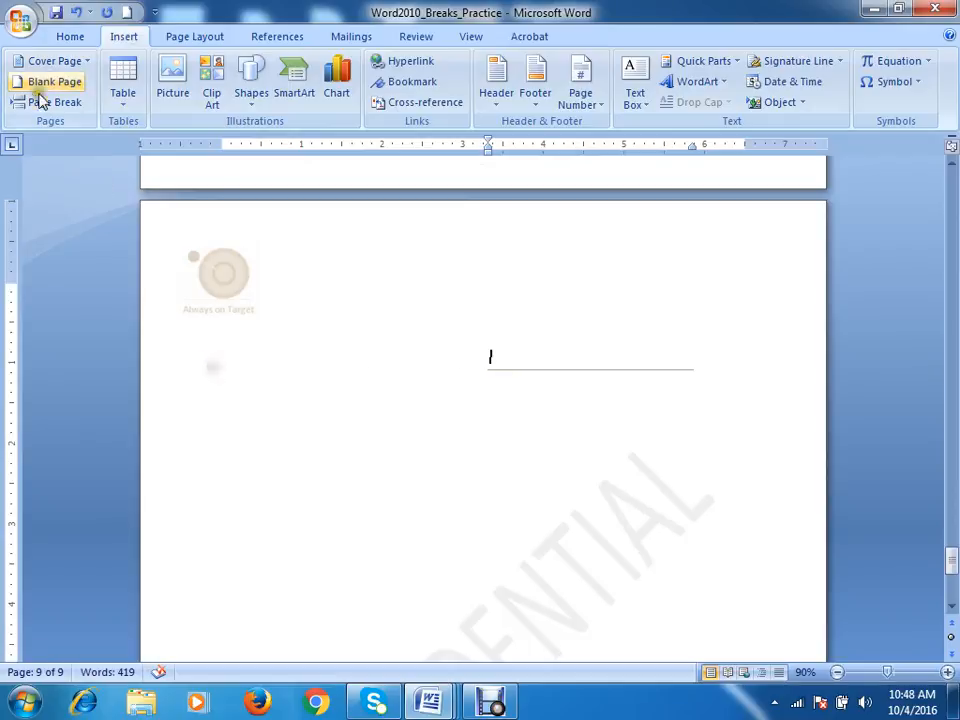
Step: Left-align the empty paragraph on the new page and set its left indent to 0"
{"action": "left_click", "coordinate": [70, 38]}
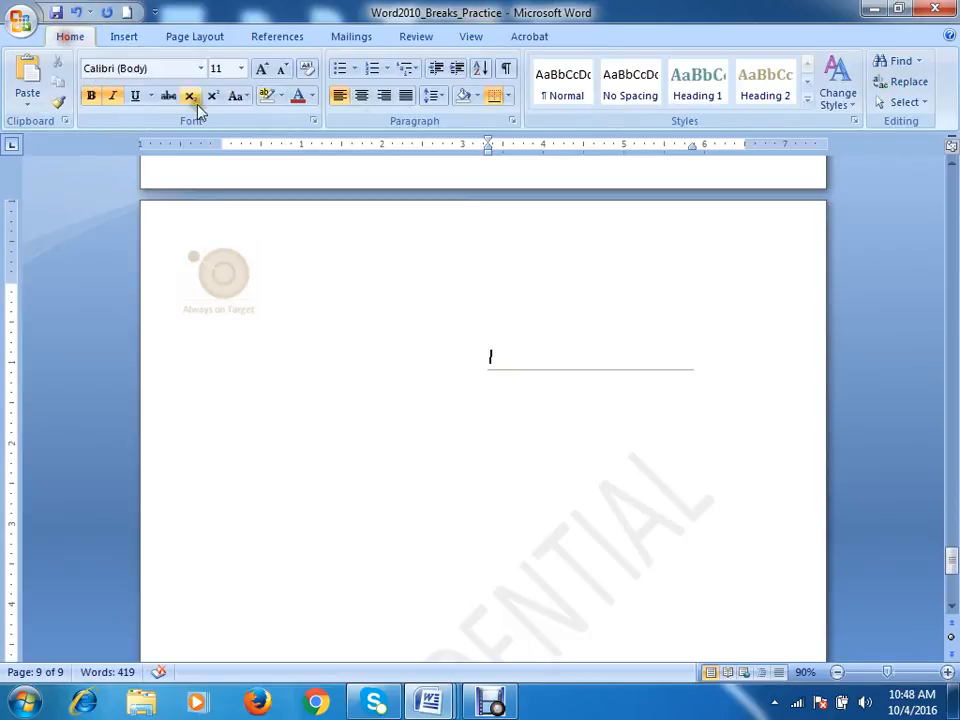
{"action": "left_click", "coordinate": [335, 98]}
{"action": "left_click_drag", "start_coordinate": [521, 367], "coordinate": [526, 313]}
{"action": "left_click", "coordinate": [515, 385]}
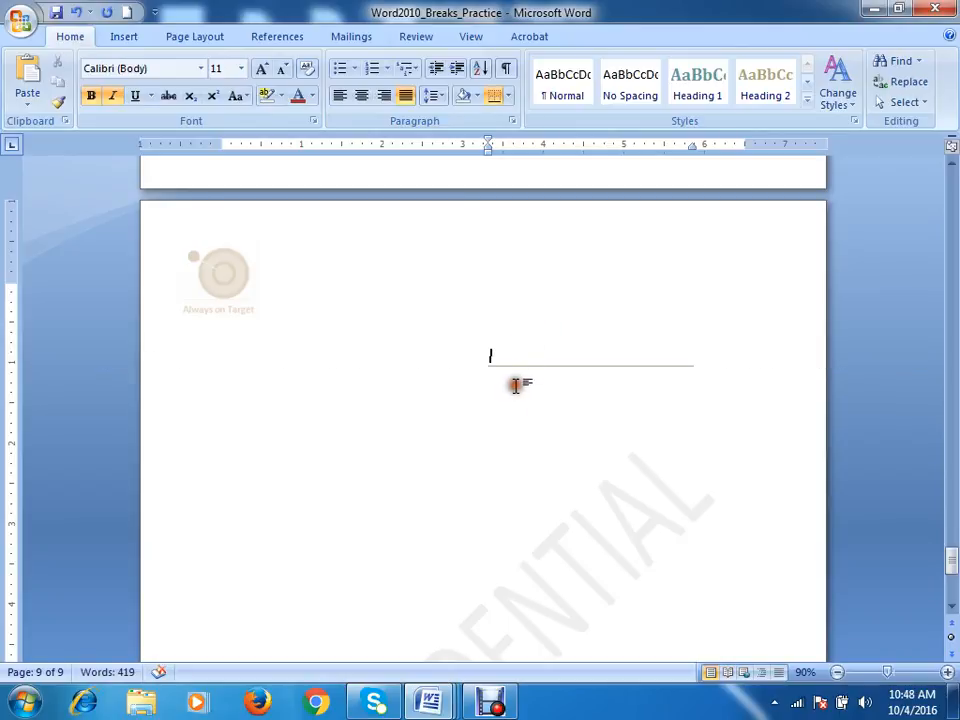
{"action": "left_click", "coordinate": [717, 358]}
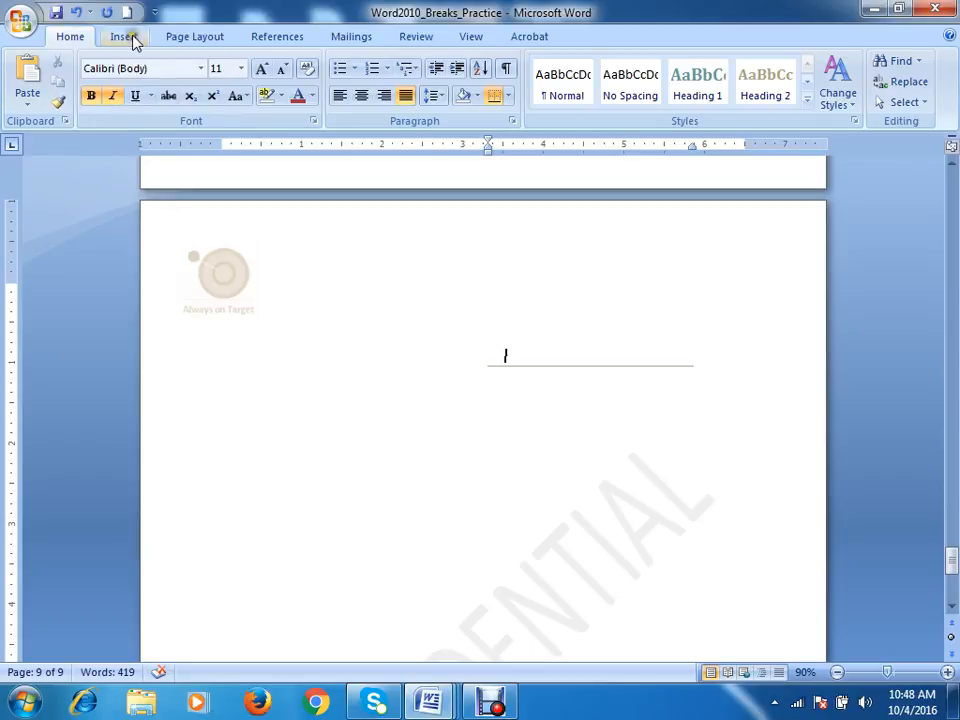
{"action": "left_click", "coordinate": [557, 349]}
{"action": "left_click", "coordinate": [381, 362]}
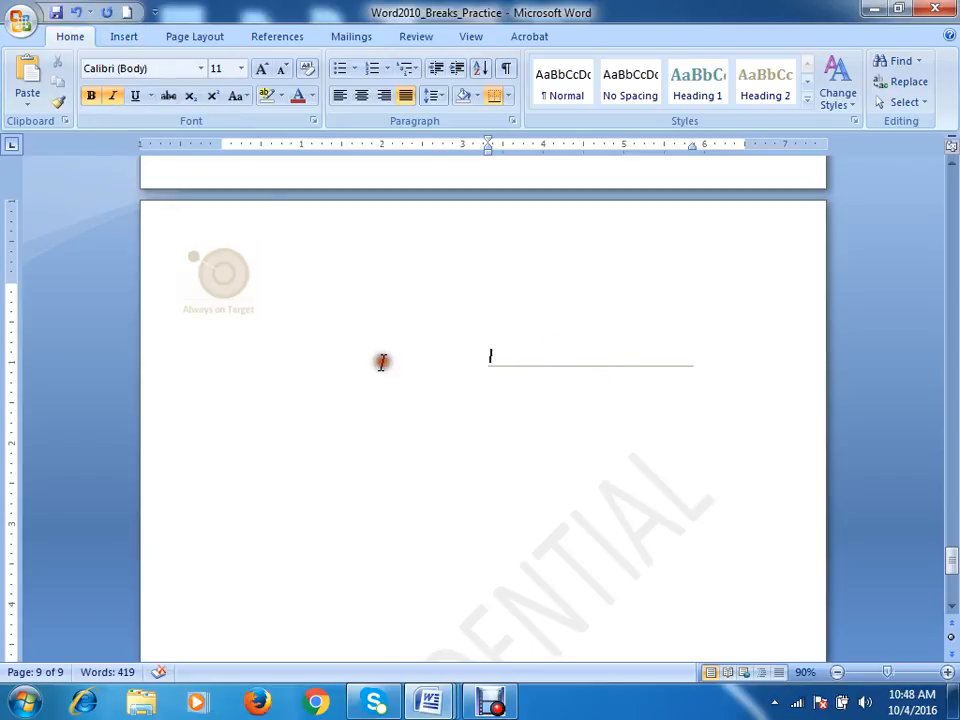
{"action": "left_click", "coordinate": [155, 365]}
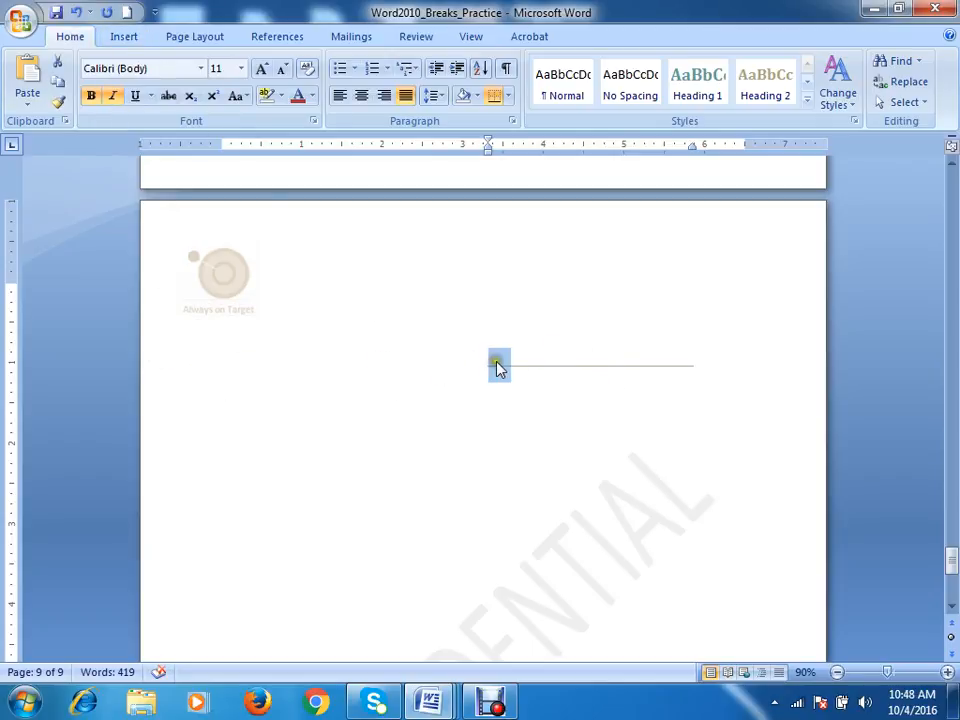
{"action": "left_click", "coordinate": [339, 97]}
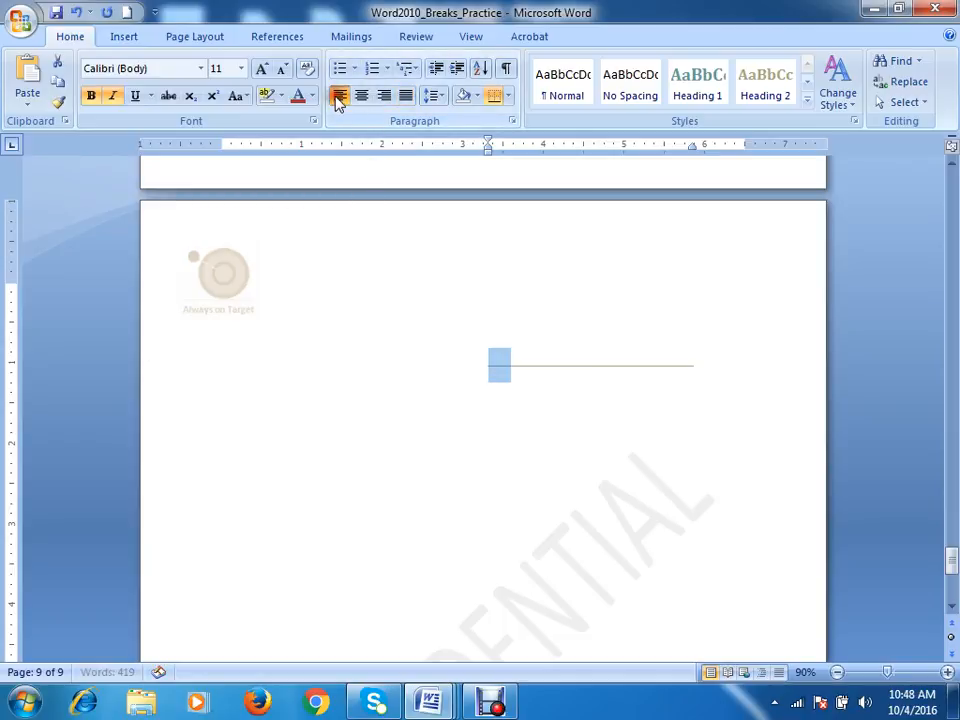
{"action": "left_click_drag", "start_coordinate": [487, 150], "coordinate": [222, 156]}
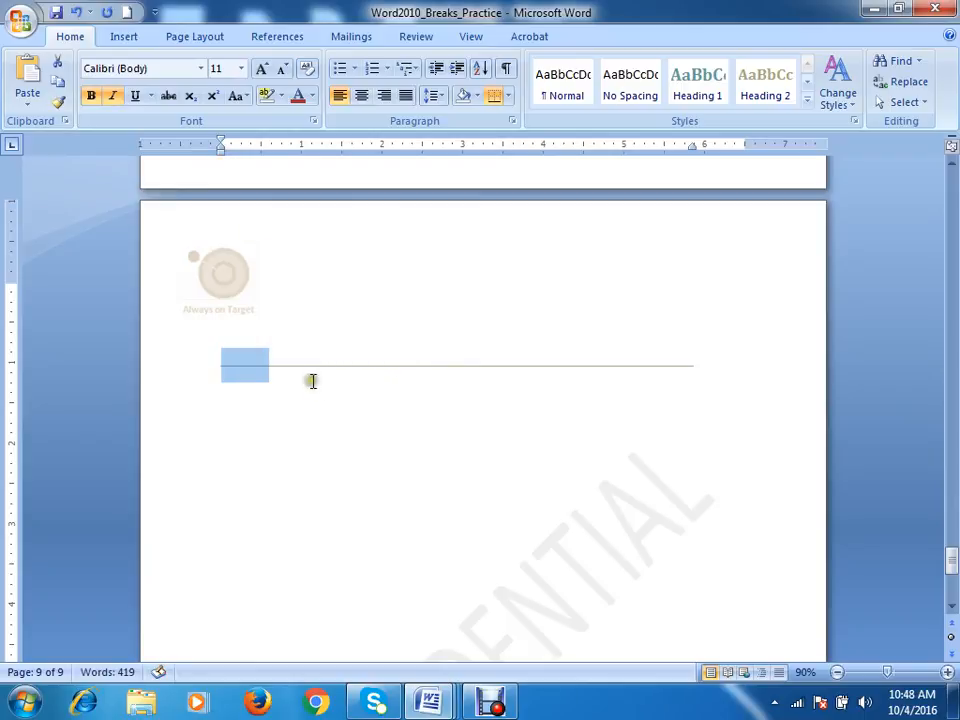
Step: Remove the border line from the empty paragraph on the new page using No Border
{"action": "left_click", "coordinate": [506, 96]}
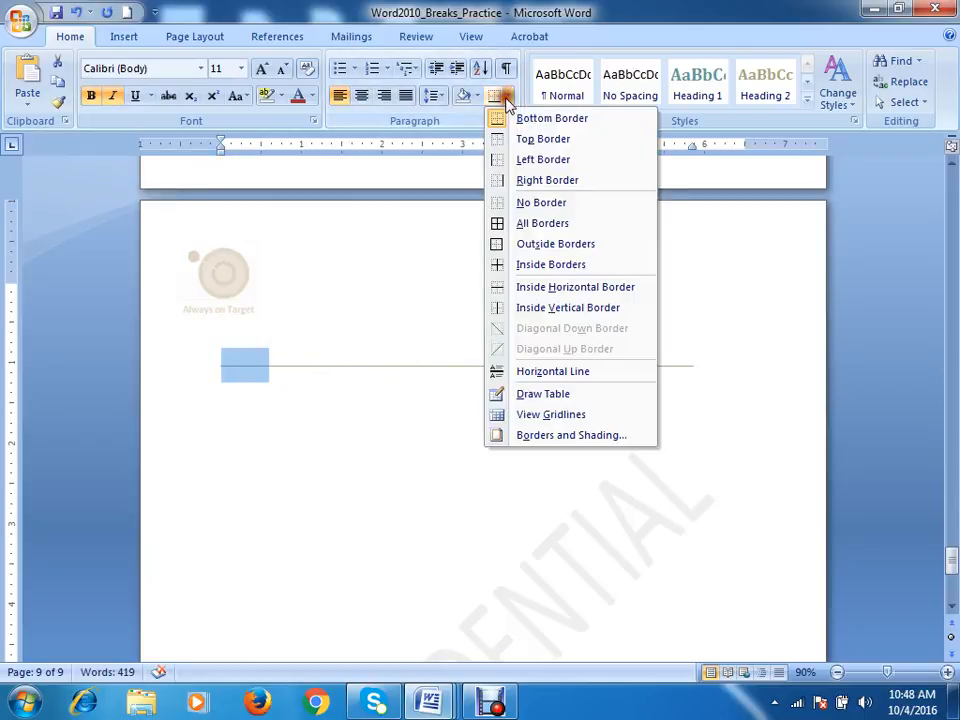
{"action": "left_click", "coordinate": [526, 203]}
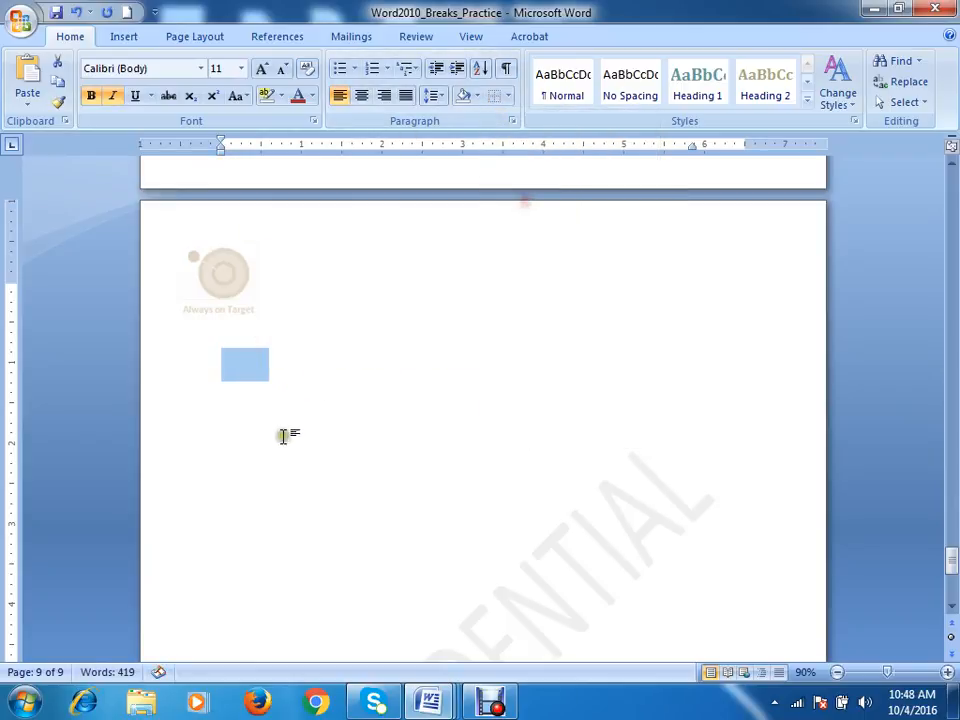
{"action": "left_click", "coordinate": [250, 363]}
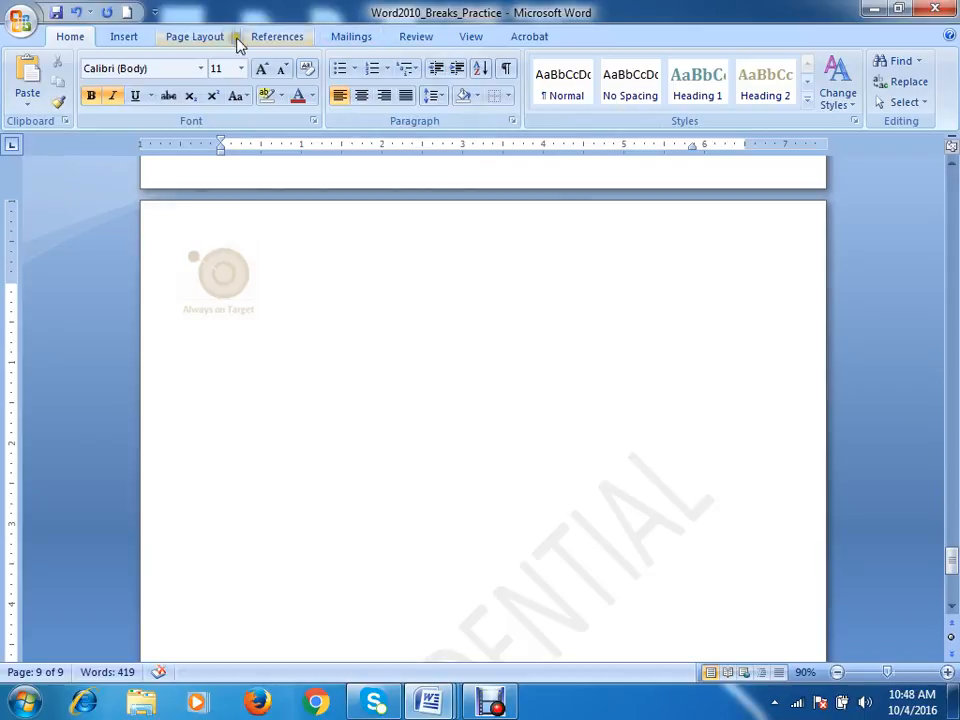
Step: Insert an indented index with 2 columns and the "From template" format on the new page
{"action": "left_click", "coordinate": [205, 38]}
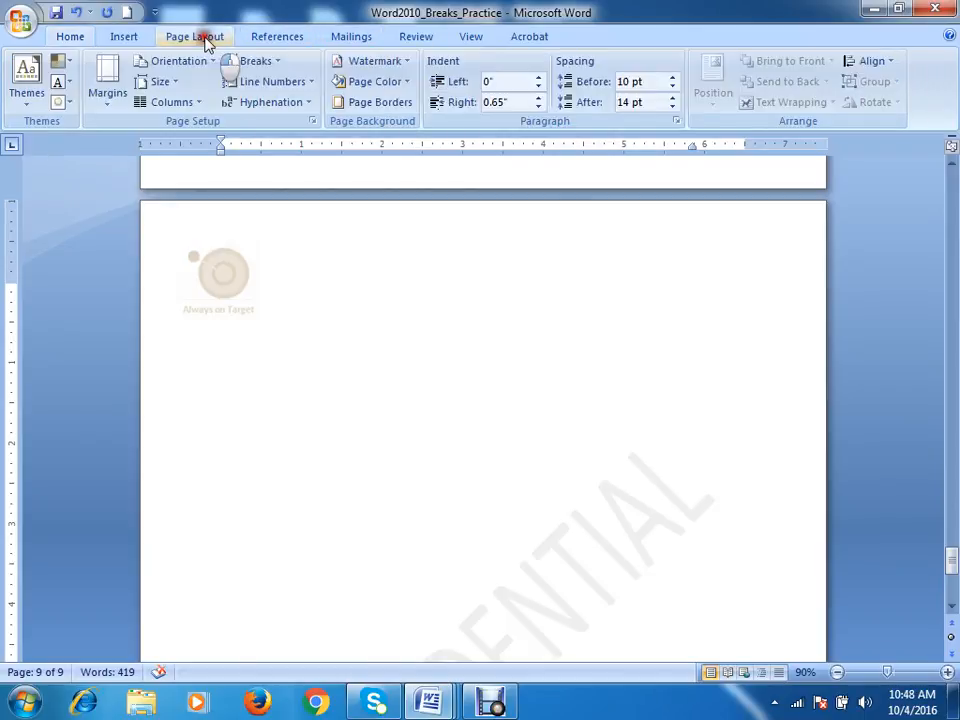
{"action": "left_click", "coordinate": [284, 38]}
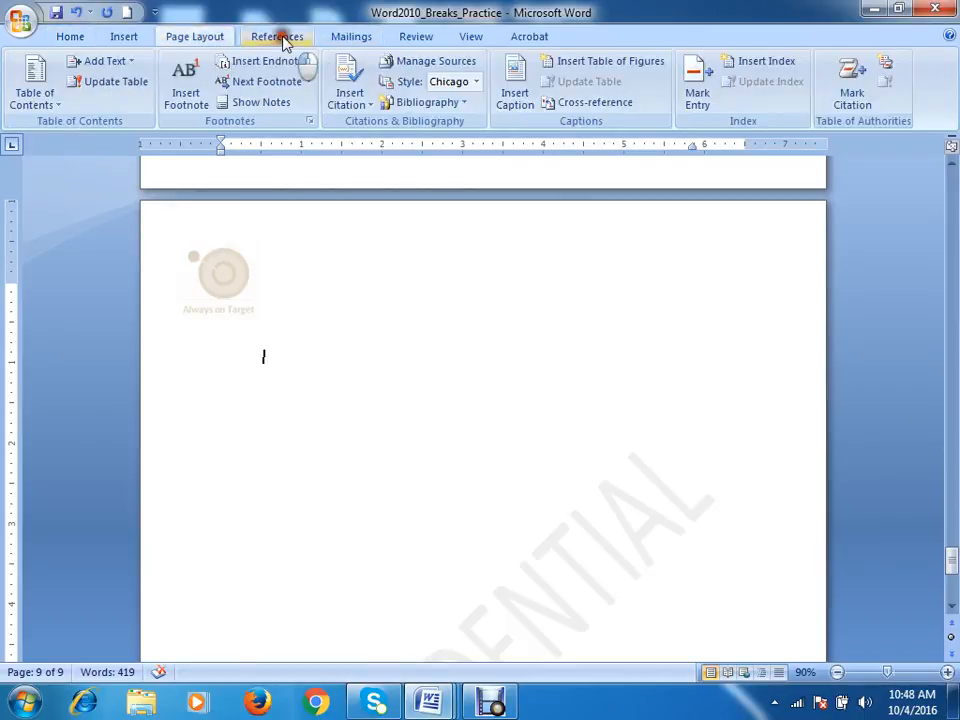
{"action": "left_click", "coordinate": [765, 70]}
{"action": "left_click_drag", "start_coordinate": [435, 128], "coordinate": [678, 74]}
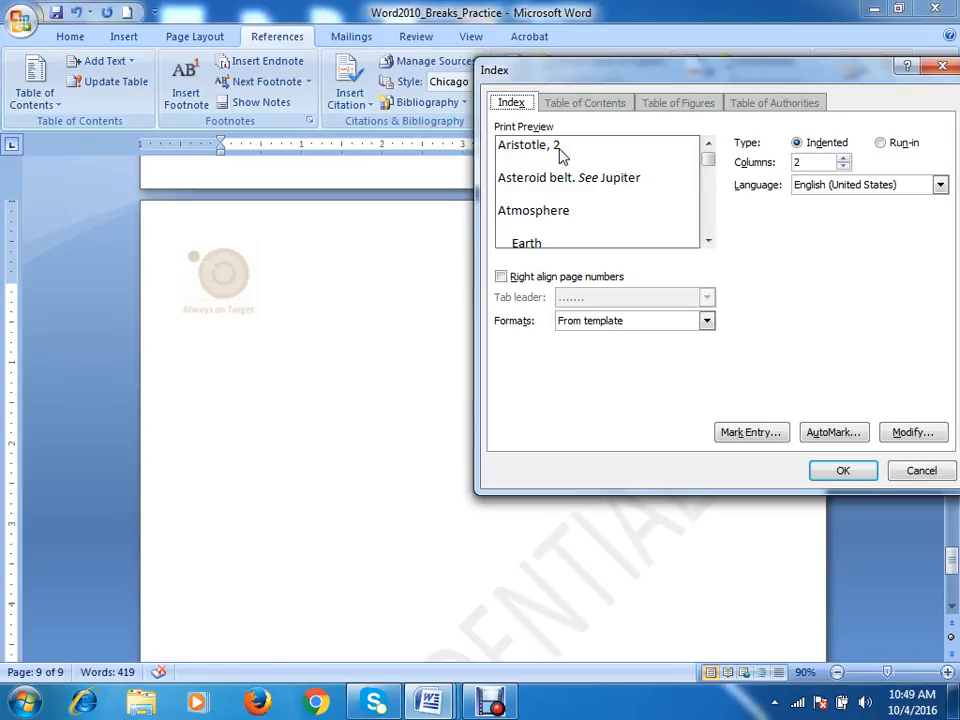
{"action": "left_click", "coordinate": [845, 162]}
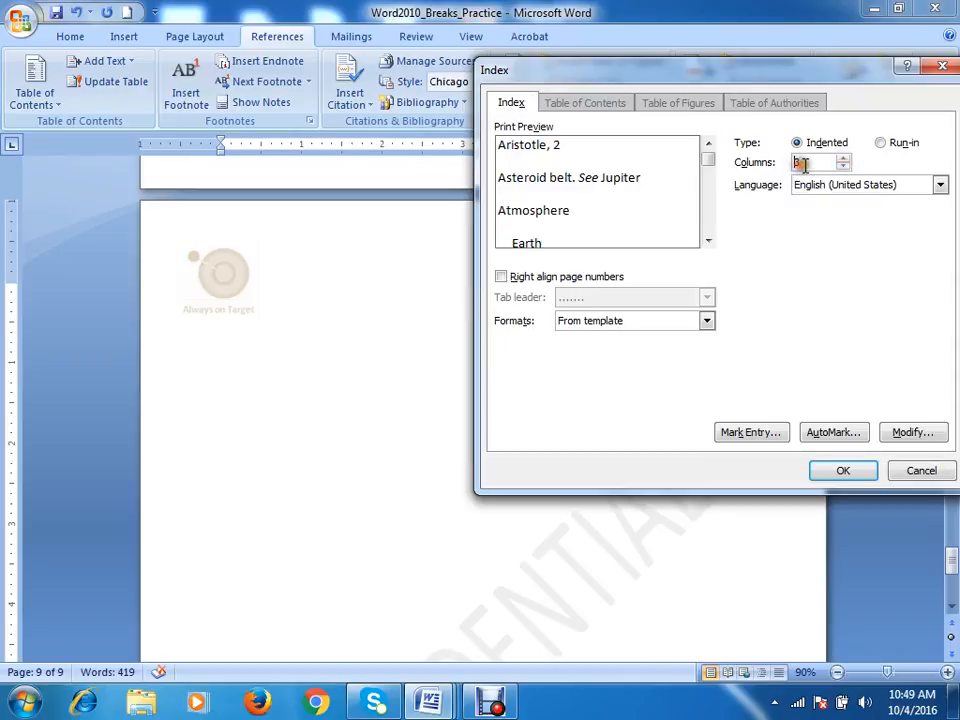
{"action": "left_click", "coordinate": [805, 166]}
{"action": "left_click", "coordinate": [843, 166]}
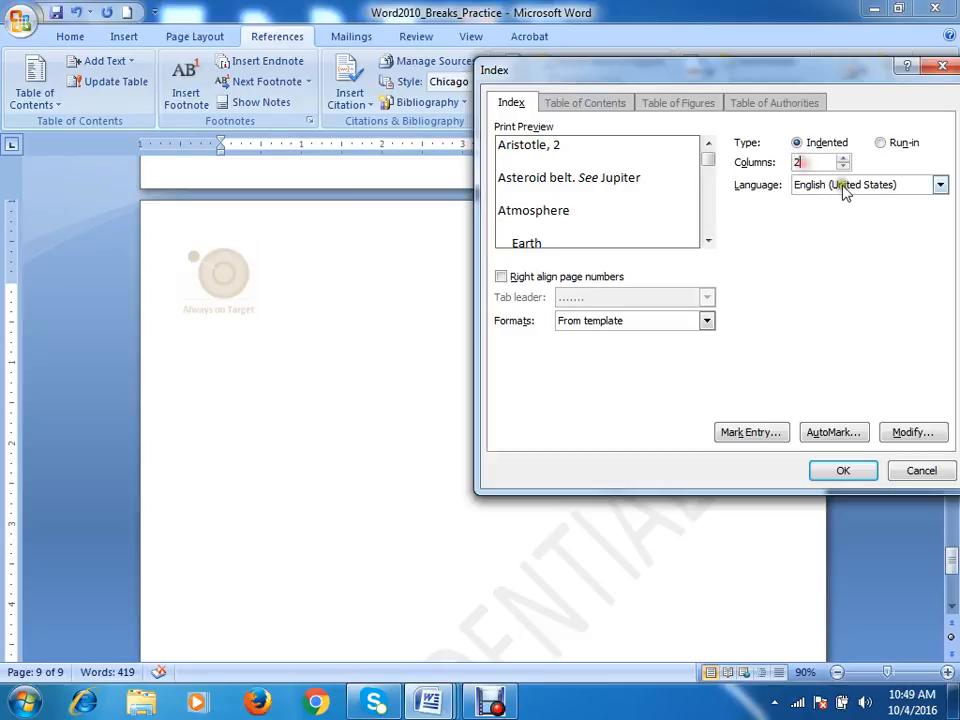
{"action": "left_click", "coordinate": [845, 471]}
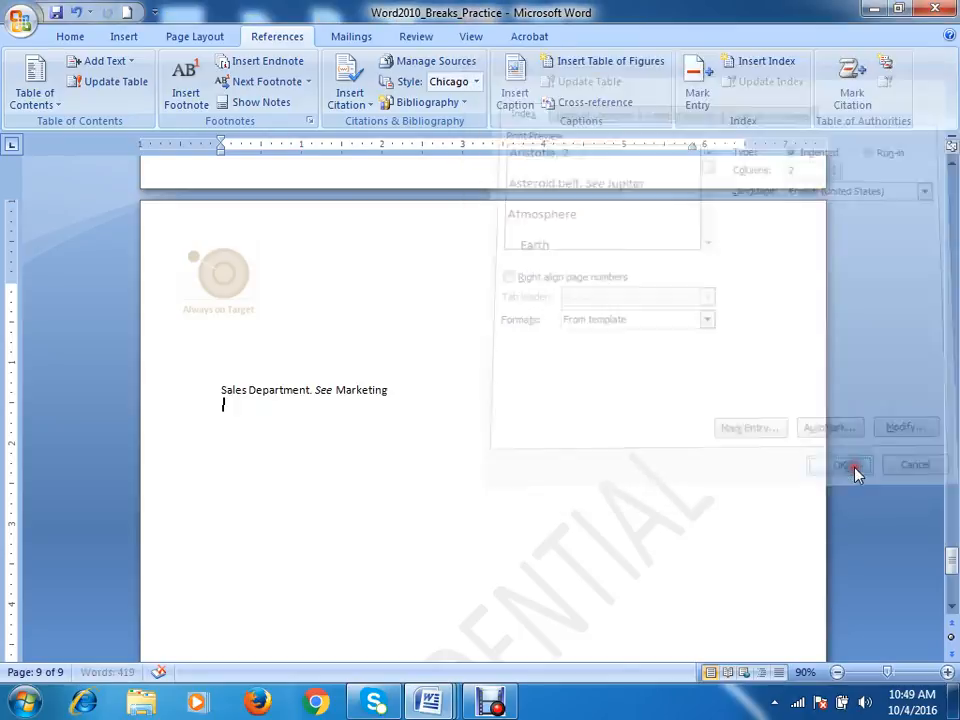
{"action": "left_click", "coordinate": [154, 272]}
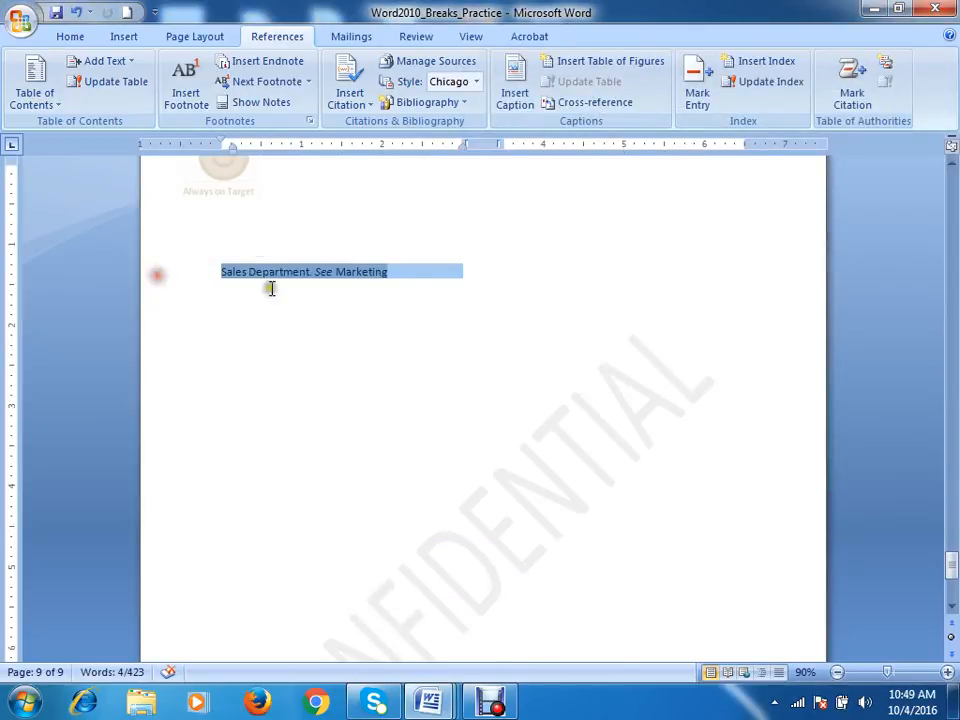
{"action": "left_click", "coordinate": [415, 278]}
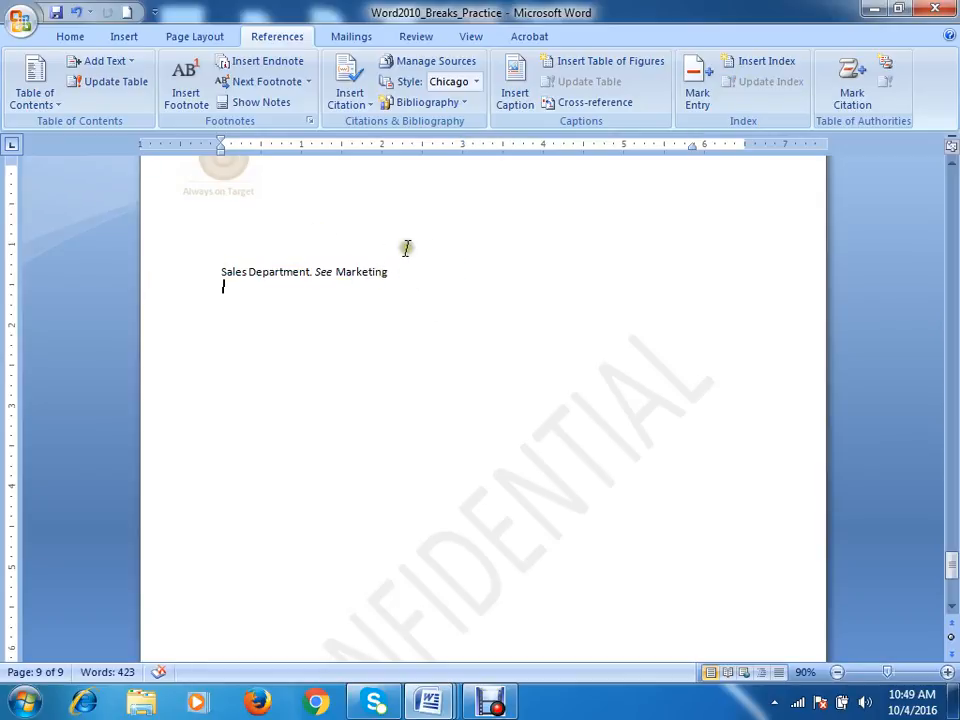
Step: Mark "company" in the Clients Overview paragraph as an index entry with the Current page option
{"action": "scroll", "coordinate": [454, 345], "scroll_direction": "up", "scroll_amount": 6}
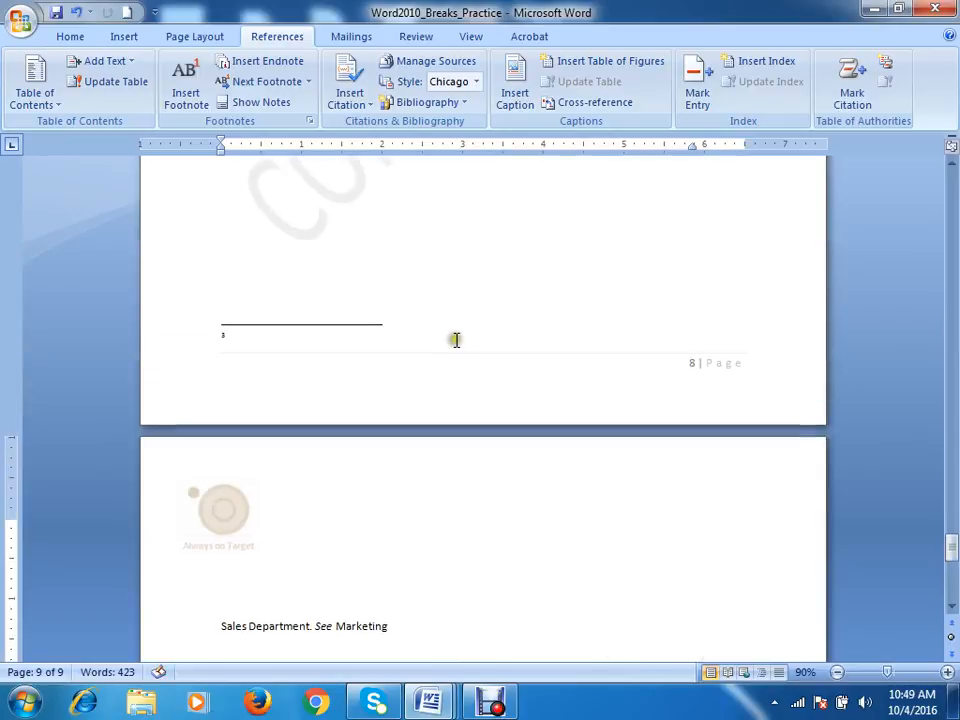
{"action": "scroll", "coordinate": [456, 335], "scroll_direction": "up", "scroll_amount": 20}
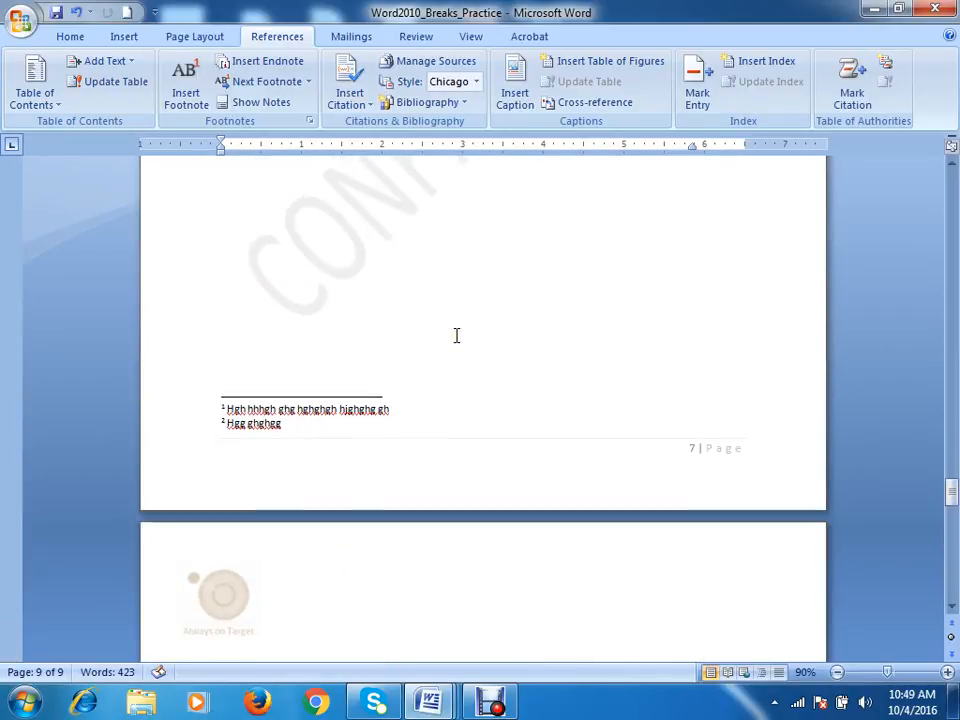
{"action": "scroll", "coordinate": [456, 335], "scroll_direction": "up", "scroll_amount": 4}
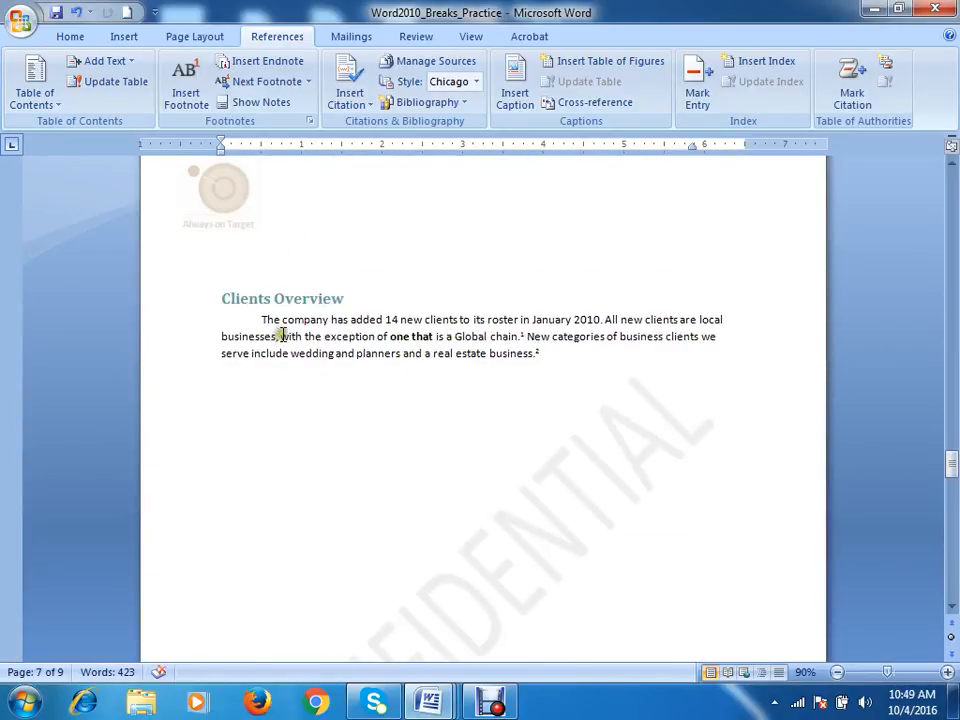
{"action": "left_click_drag", "start_coordinate": [280, 319], "coordinate": [330, 319]}
{"action": "left_click", "coordinate": [694, 88]}
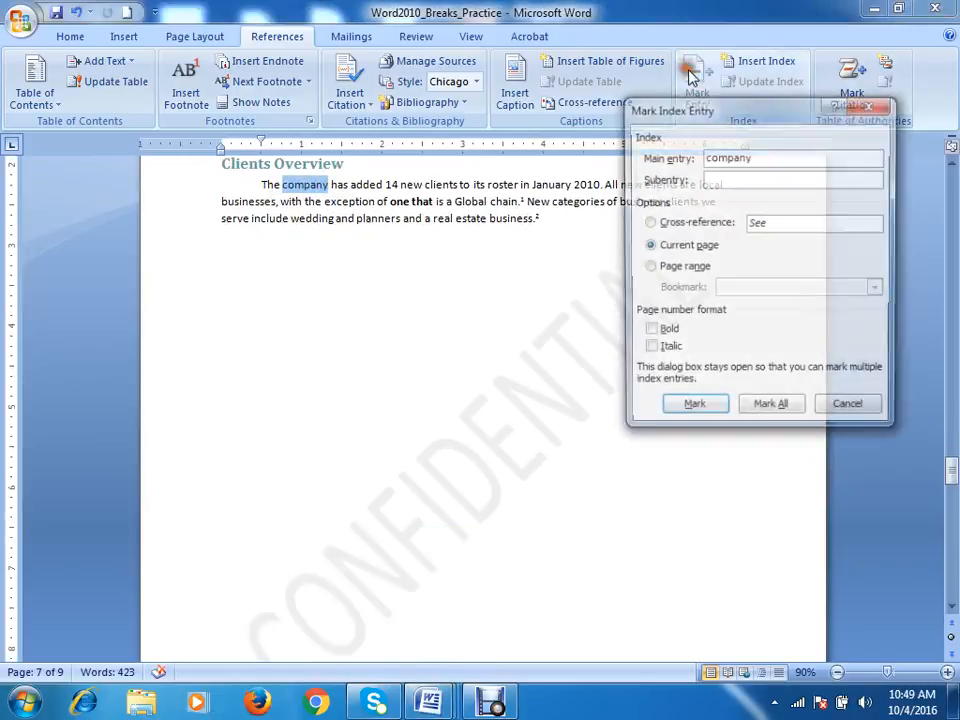
{"action": "left_click", "coordinate": [691, 410]}
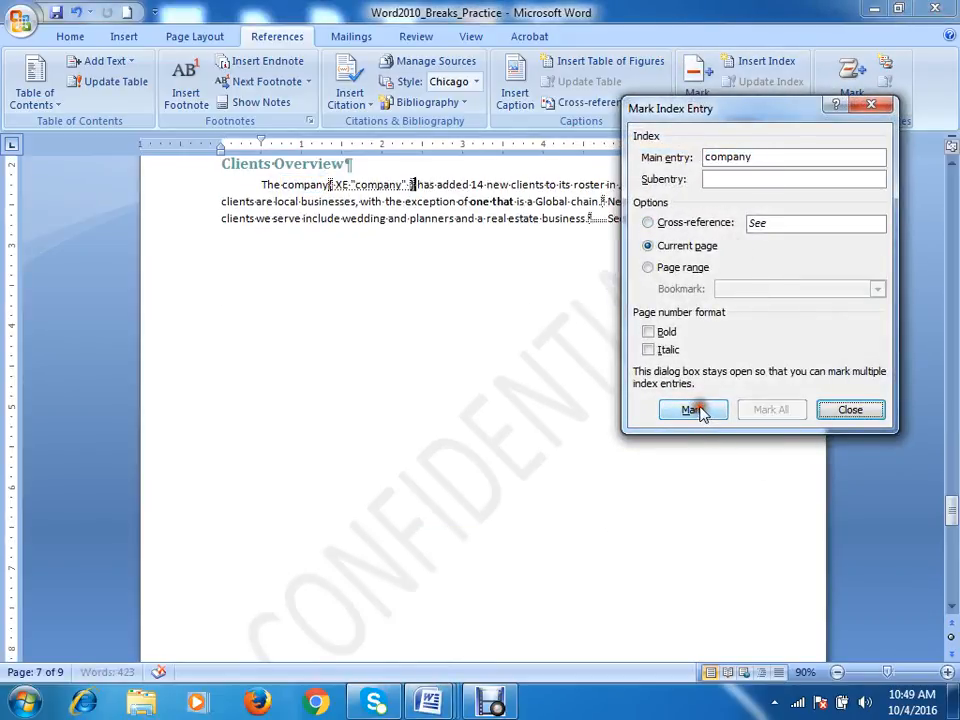
Step: Update the index on the last page to include the newly marked "company" entry
{"action": "left_click", "coordinate": [872, 410]}
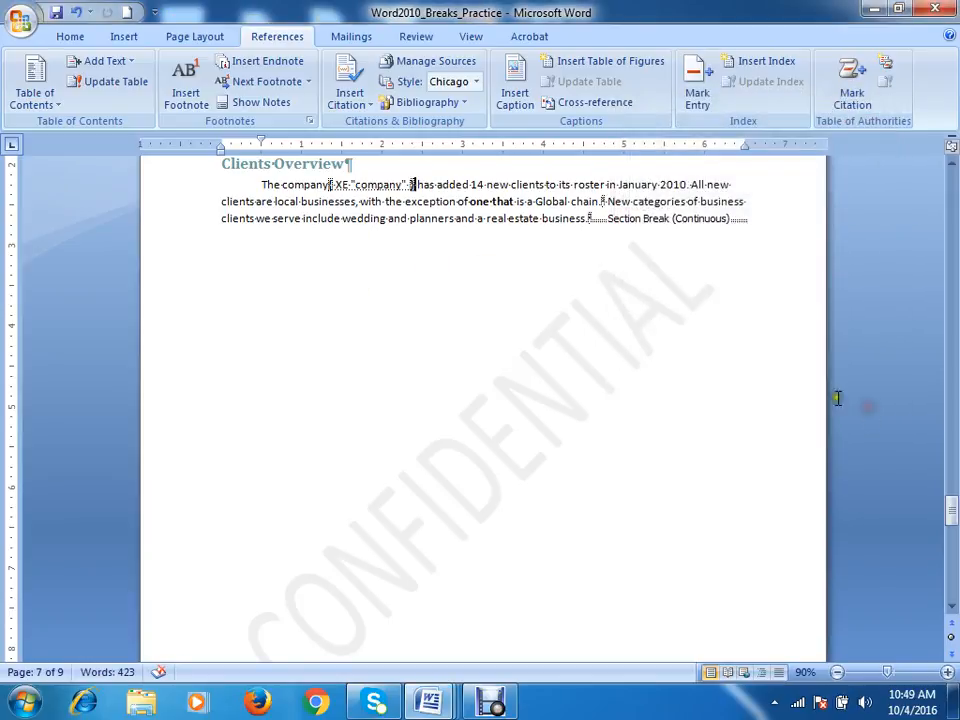
{"action": "scroll", "coordinate": [330, 338], "scroll_direction": "down", "scroll_amount": 15}
{"action": "scroll", "coordinate": [345, 330], "scroll_direction": "down", "scroll_amount": 20}
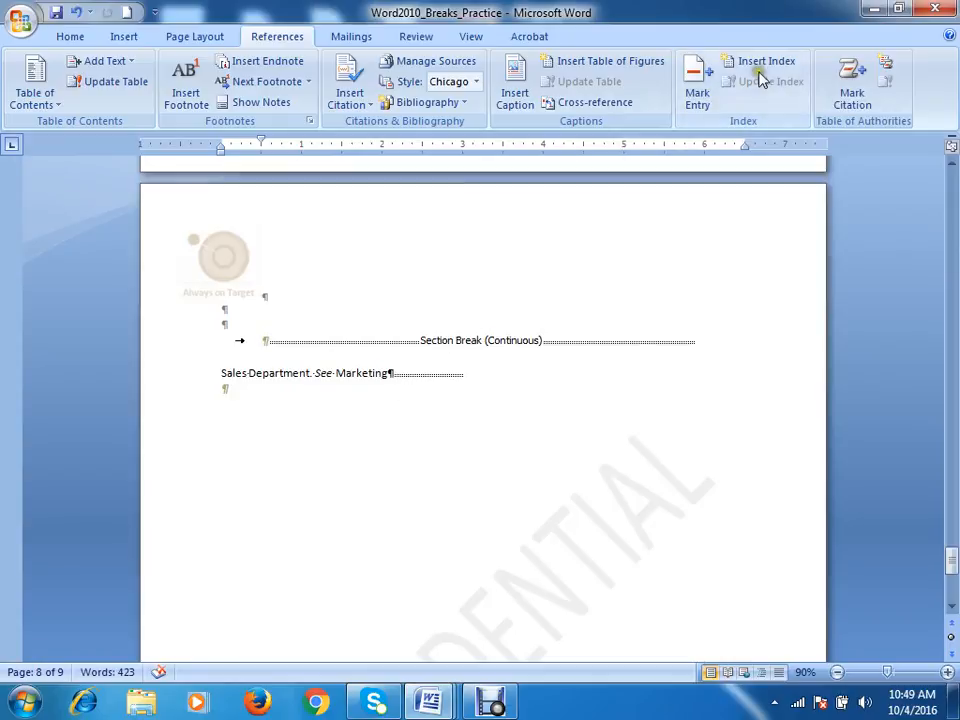
{"action": "triple_click", "coordinate": [482, 375]}
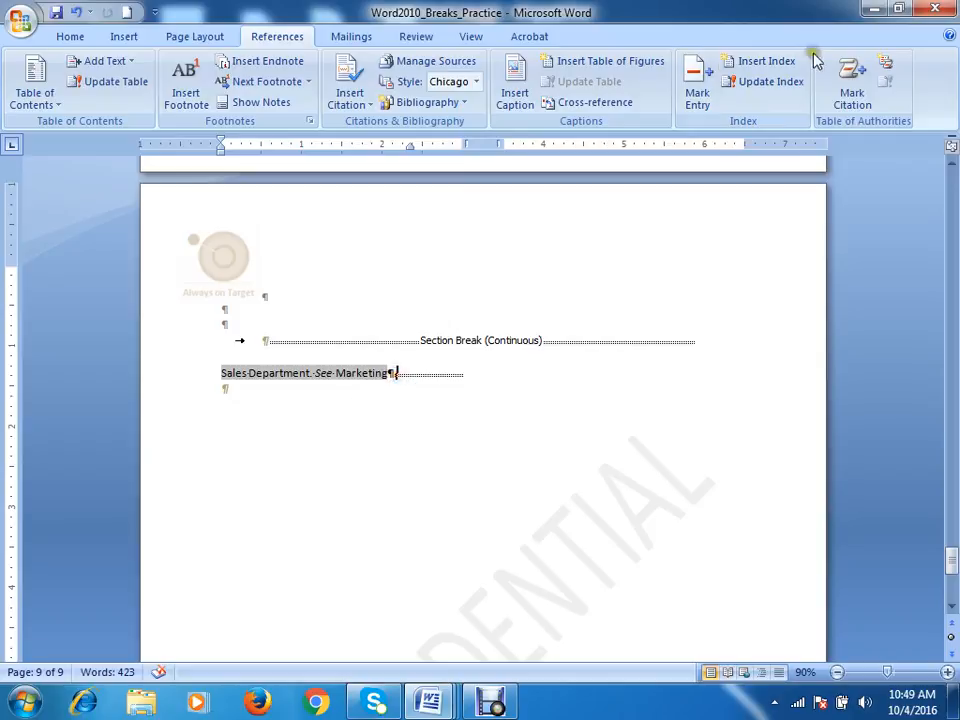
{"action": "left_click", "coordinate": [770, 83]}
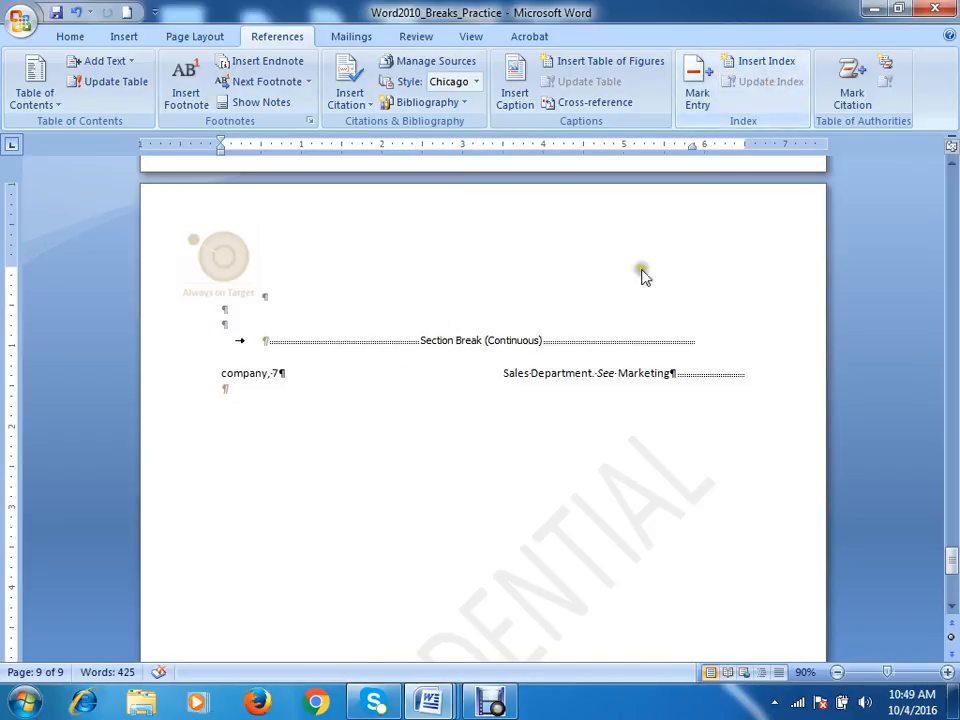
{"action": "left_click", "coordinate": [256, 375]}
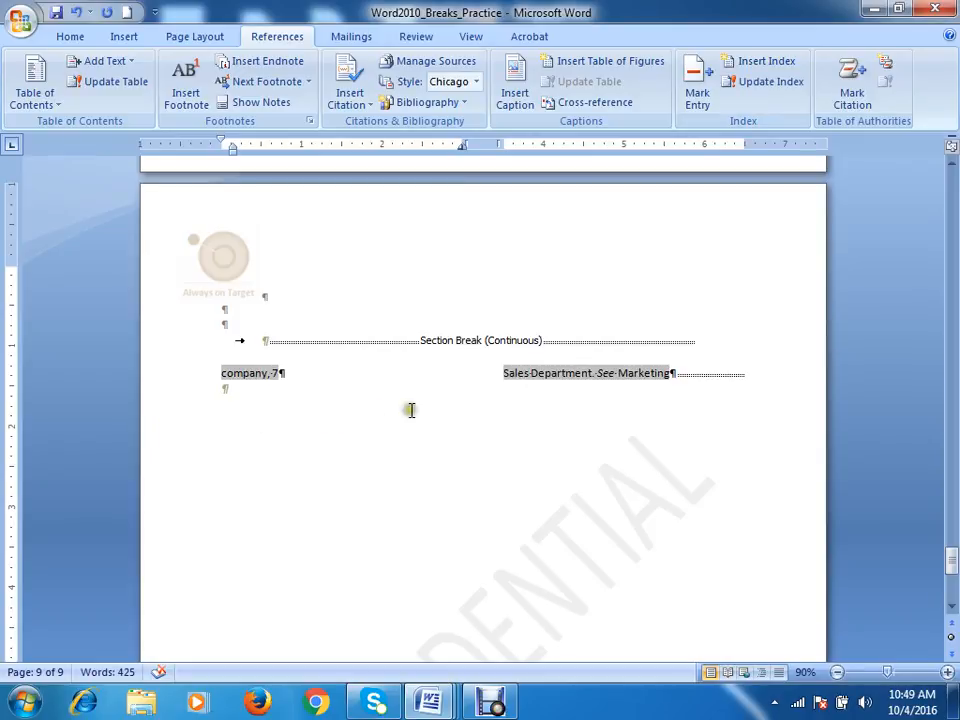
{"action": "left_click", "coordinate": [257, 531]}
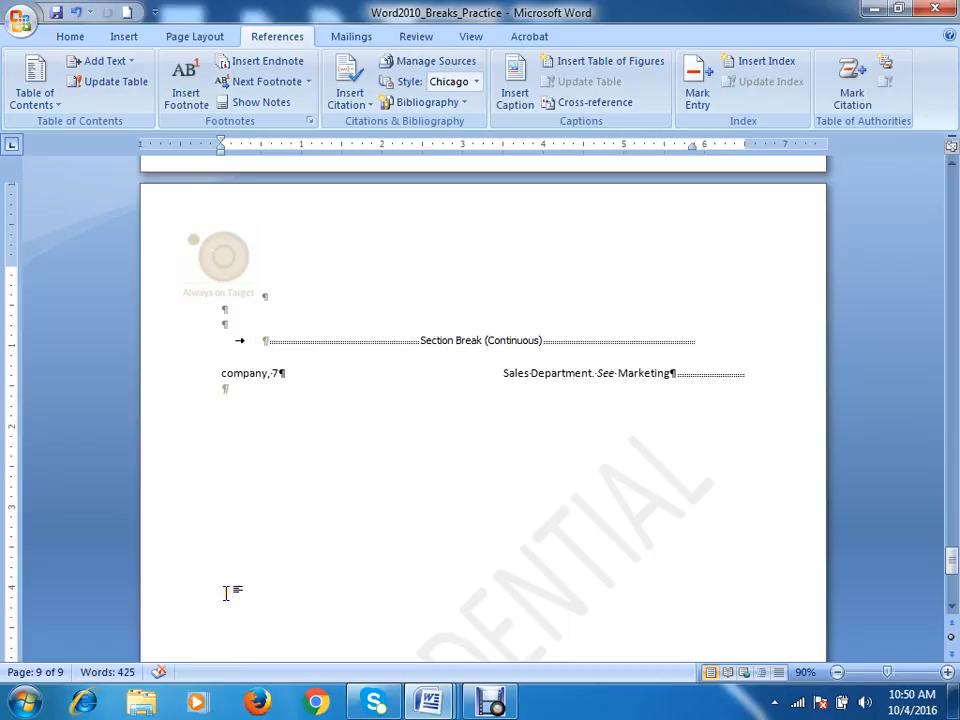
Step: Switch to Chrome and search Google for "book index examples"
{"action": "left_click", "coordinate": [330, 706]}
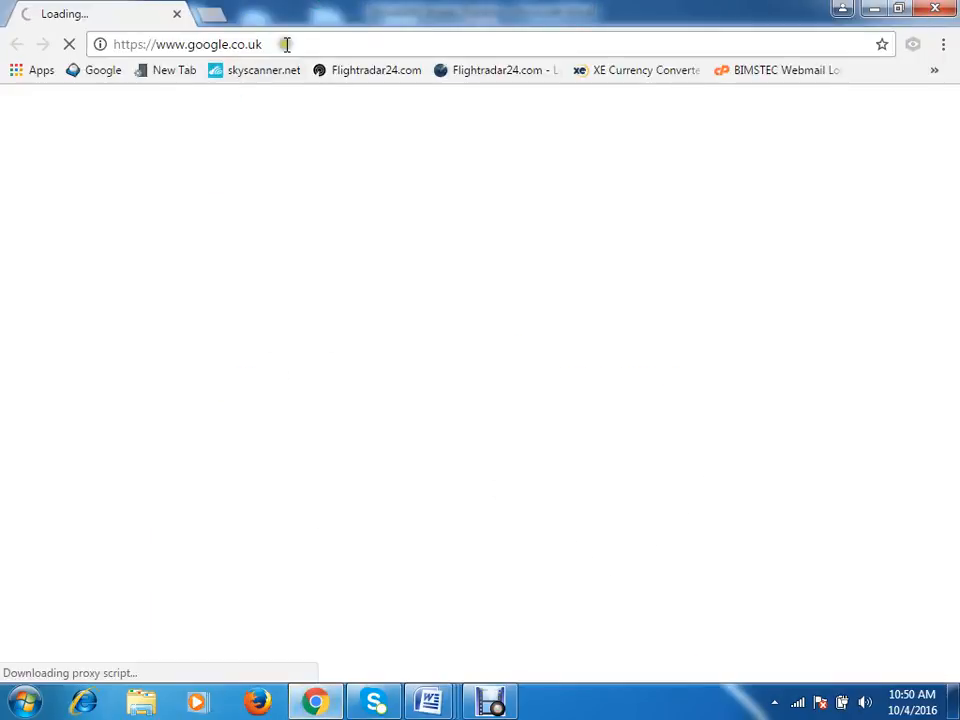
{"action": "left_click", "coordinate": [285, 44]}
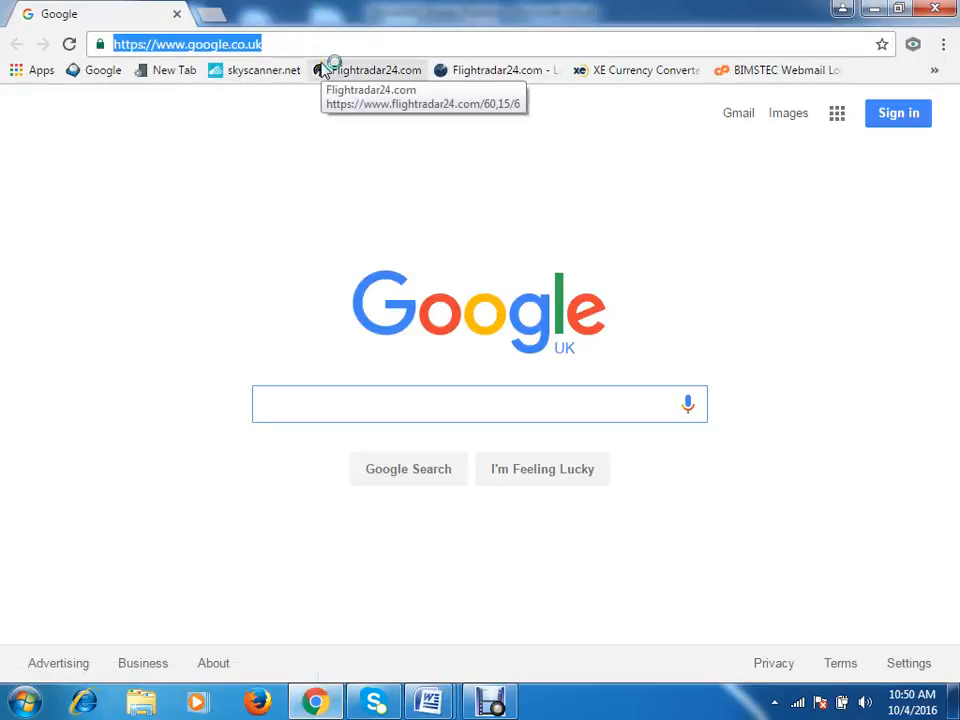
{"action": "type", "text": "b"}
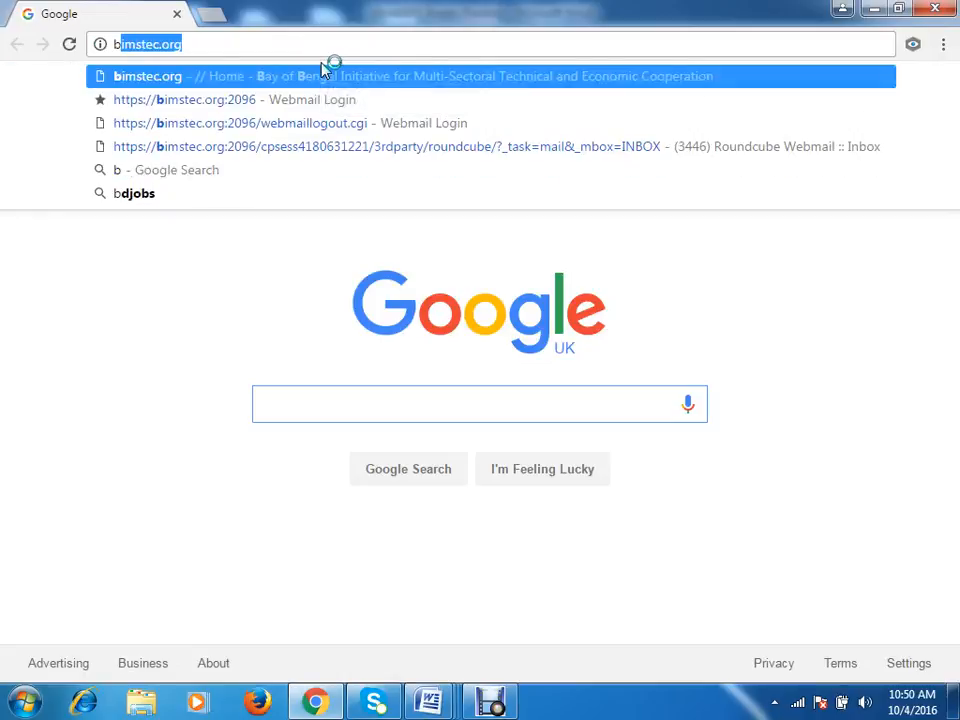
{"action": "type", "text": "ook index"}
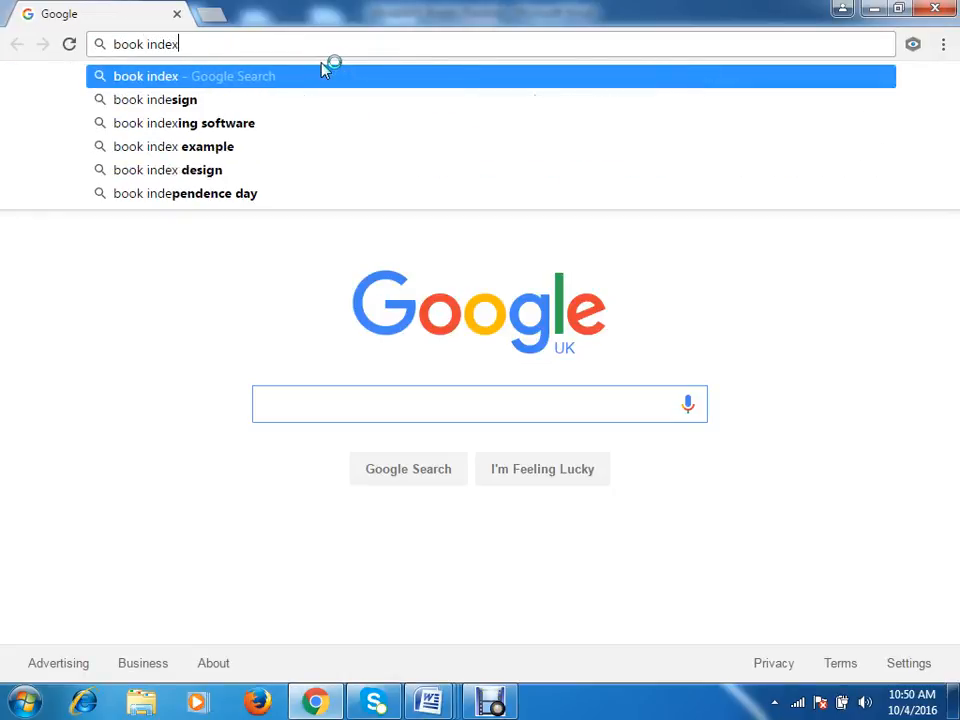
{"action": "type", "text": " examples"}
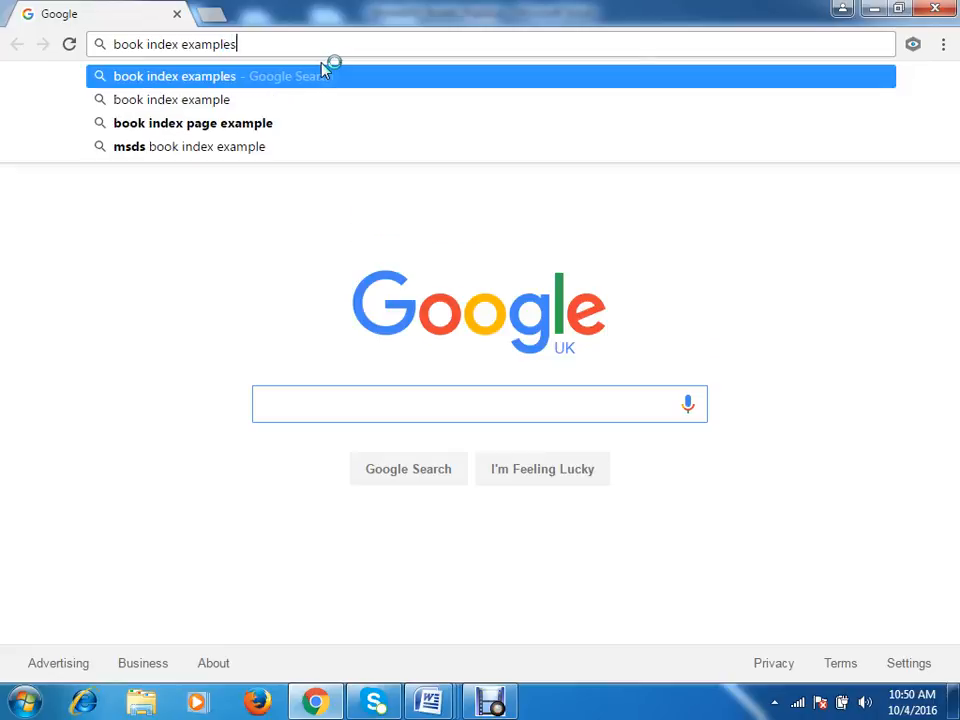
{"action": "key", "text": "Return"}
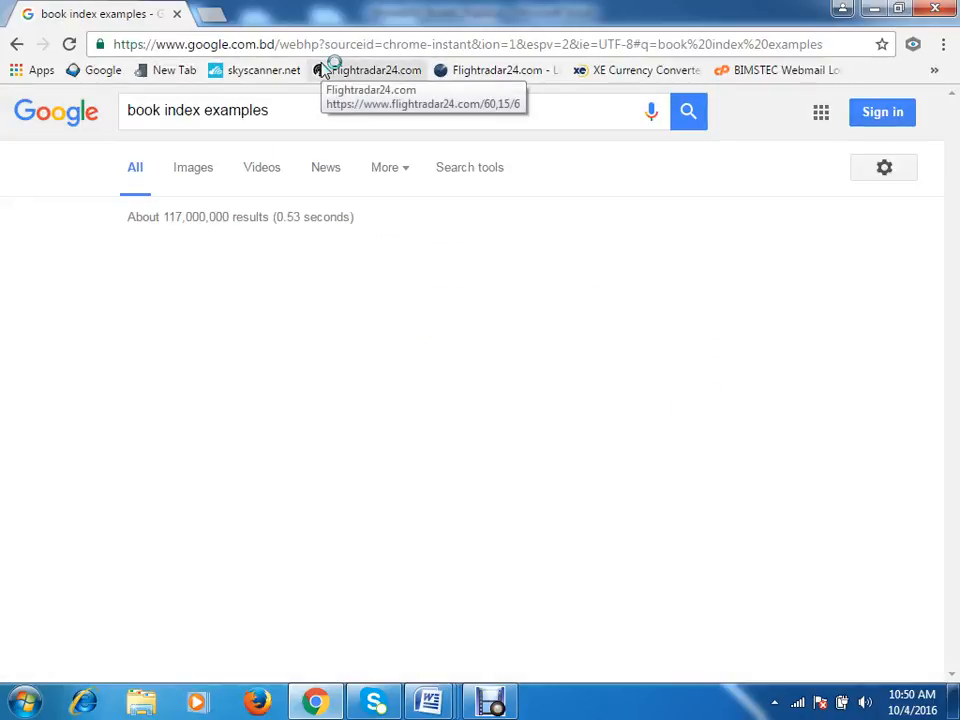
Step: Open the image results for book index examples and examine the first sample index page in the preview
{"action": "left_click", "coordinate": [272, 256]}
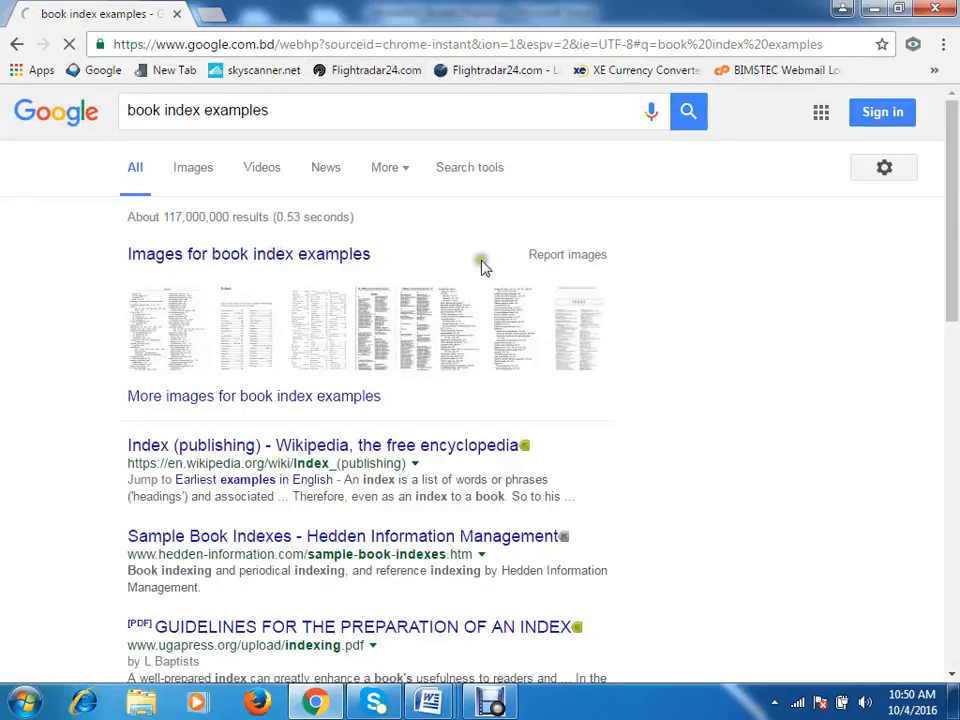
{"action": "scroll", "coordinate": [688, 276], "scroll_direction": "down", "scroll_amount": 2}
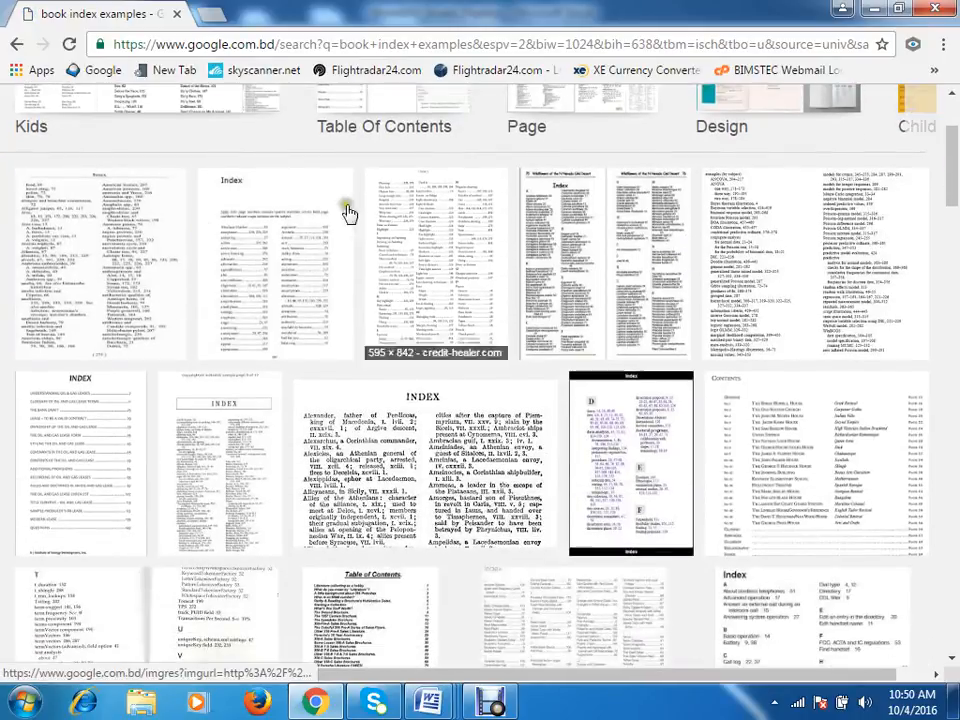
{"action": "left_click", "coordinate": [82, 236]}
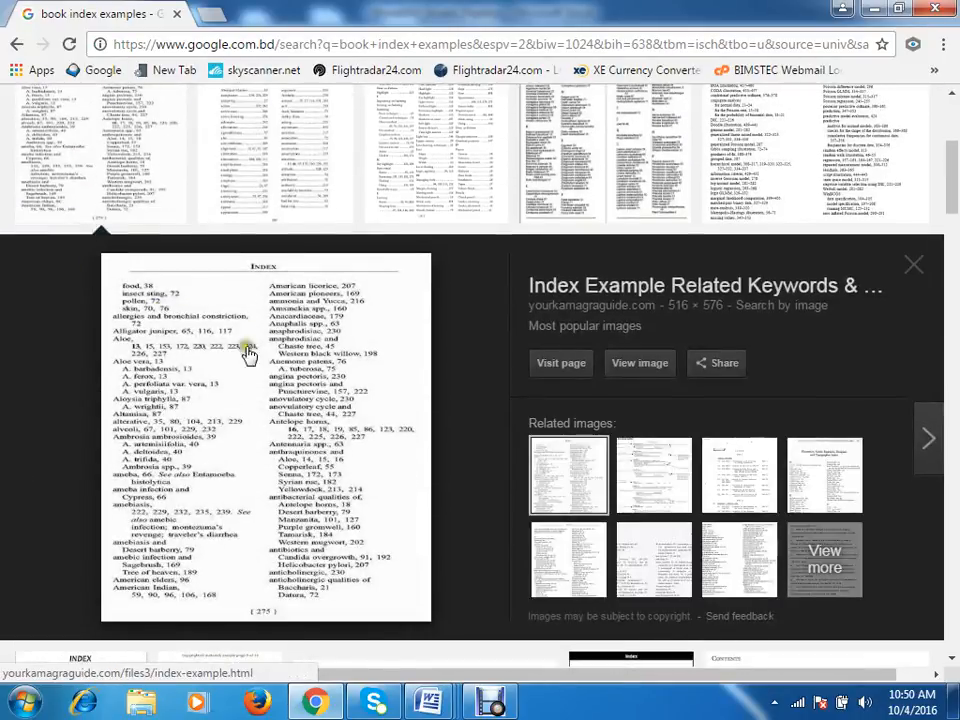
{"action": "scroll", "coordinate": [260, 450], "scroll_direction": "down", "scroll_amount": 2}
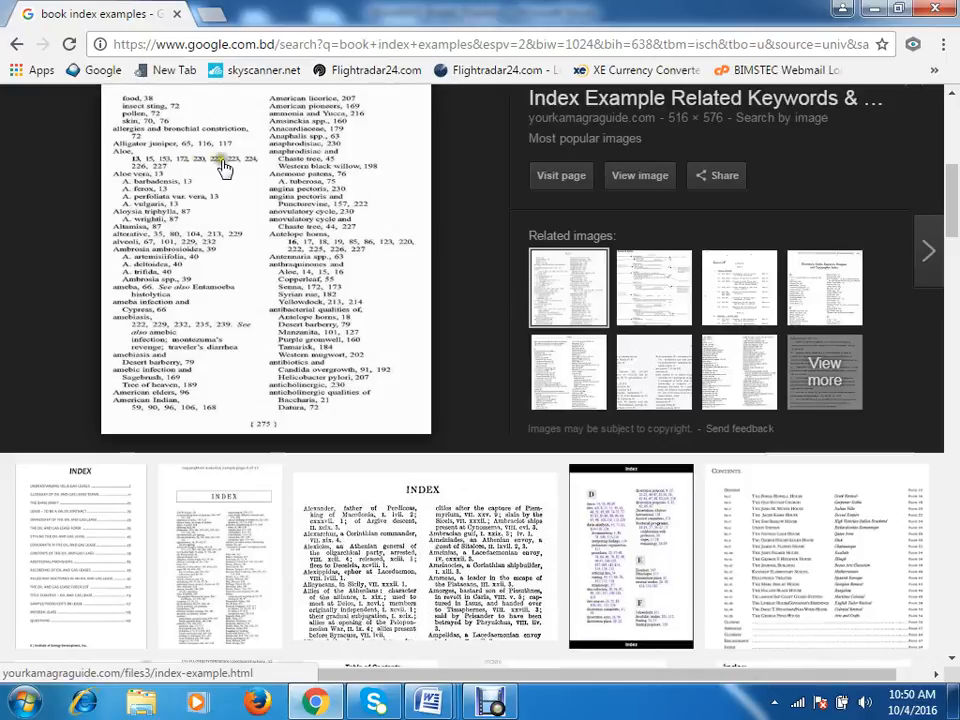
{"action": "scroll", "coordinate": [213, 152], "scroll_direction": "up", "scroll_amount": 3}
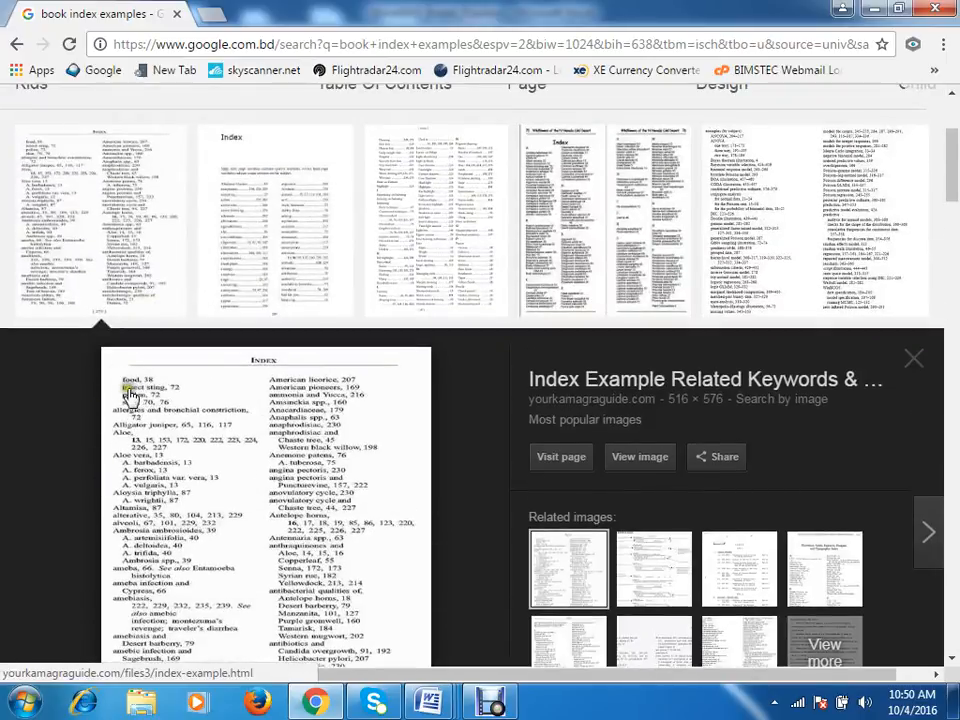
{"action": "scroll", "coordinate": [207, 408], "scroll_direction": "down", "scroll_amount": 3}
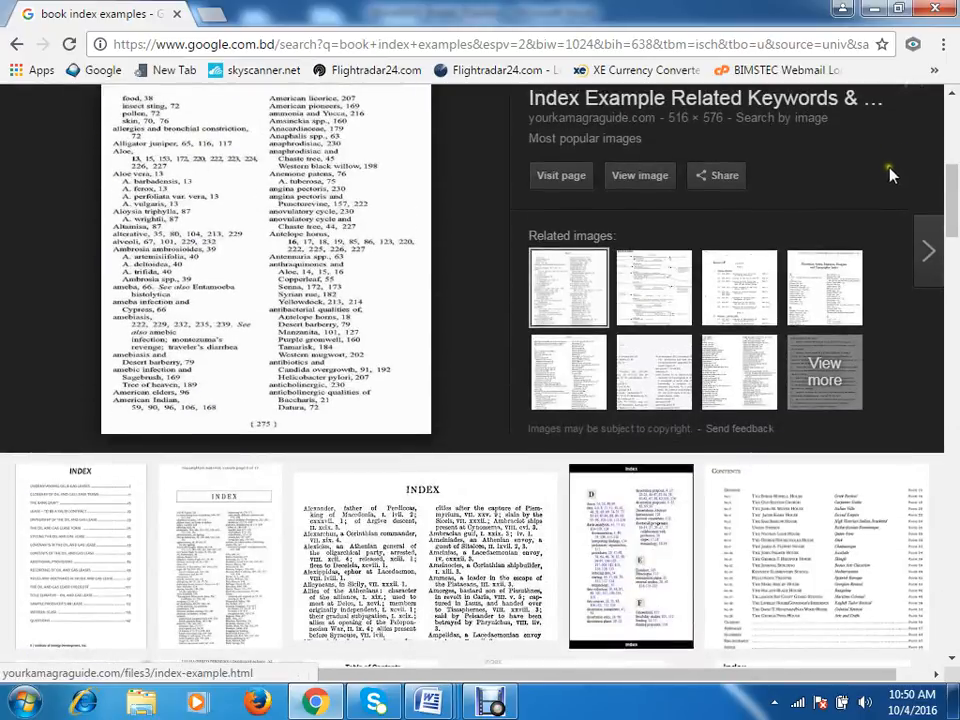
{"action": "scroll", "coordinate": [910, 188], "scroll_direction": "up", "scroll_amount": 1}
{"action": "left_click", "coordinate": [915, 176]}
Step: Examine further sample book indexes, previewing the Marymount College Library page and the textbook index photo, and return to Word
{"action": "scroll", "coordinate": [493, 420], "scroll_direction": "down", "scroll_amount": 3}
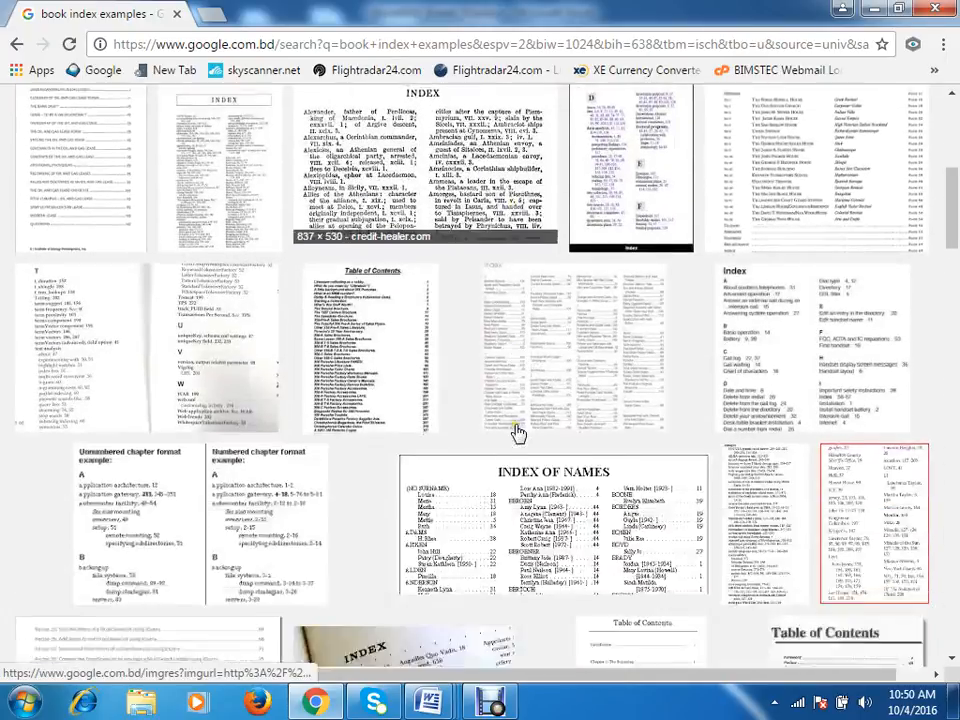
{"action": "scroll", "coordinate": [493, 420], "scroll_direction": "down", "scroll_amount": 5}
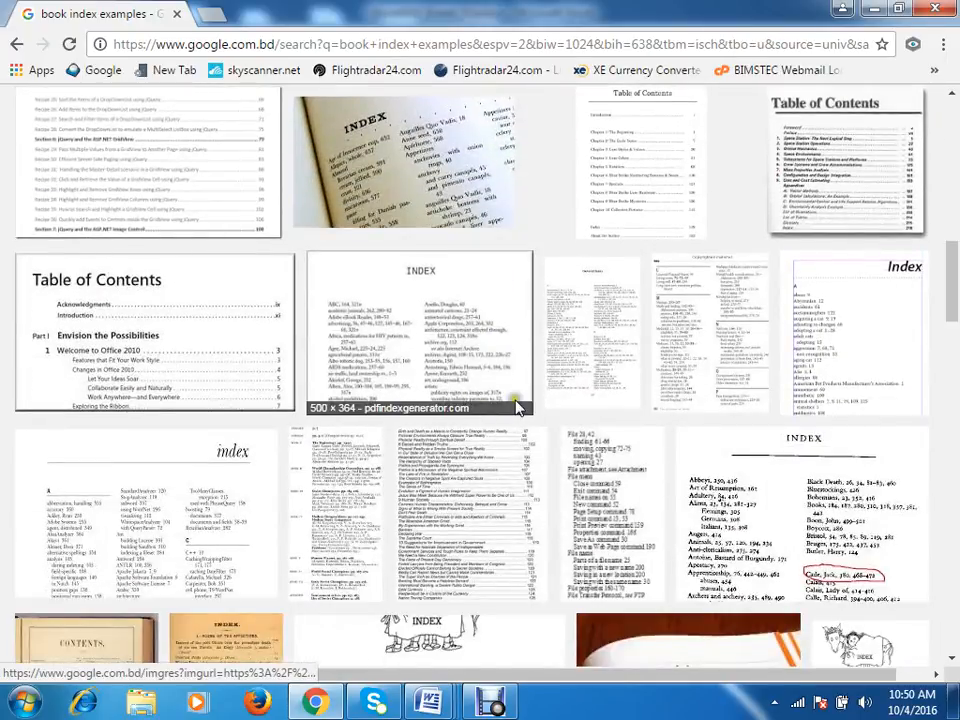
{"action": "scroll", "coordinate": [497, 422], "scroll_direction": "down", "scroll_amount": 2}
{"action": "left_click", "coordinate": [716, 362]}
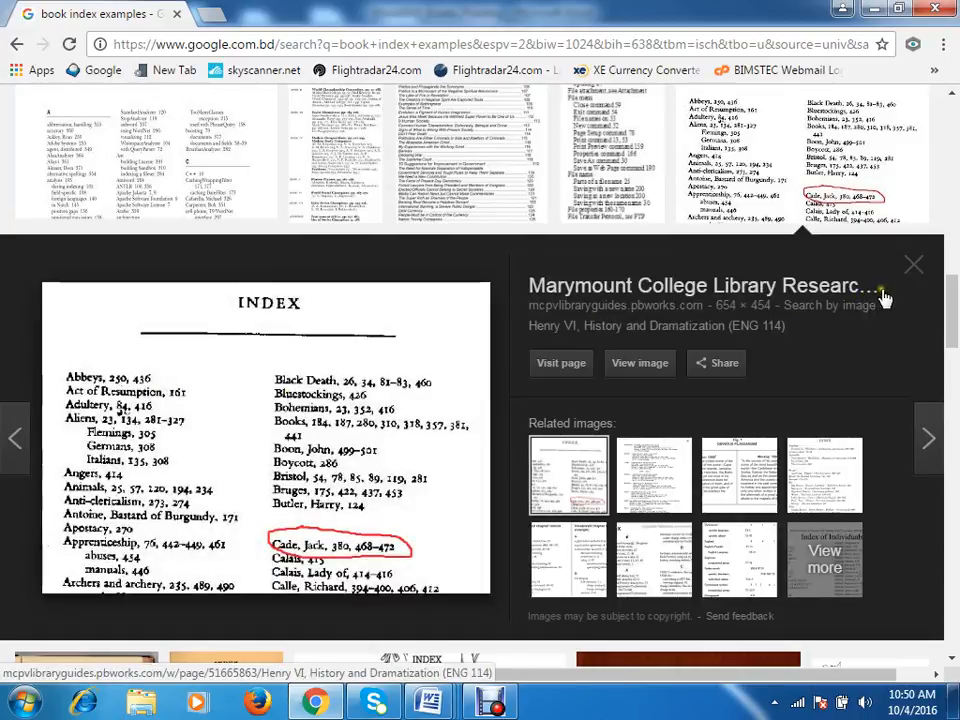
{"action": "left_click", "coordinate": [915, 272]}
{"action": "scroll", "coordinate": [790, 350], "scroll_direction": "down", "scroll_amount": 2}
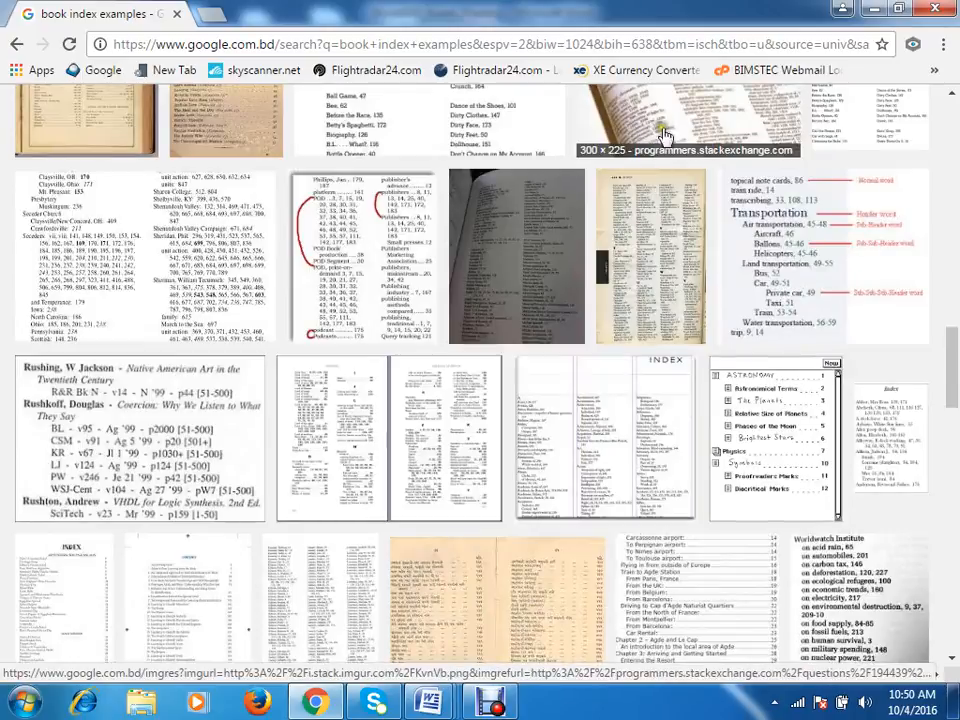
{"action": "left_click", "coordinate": [672, 123]}
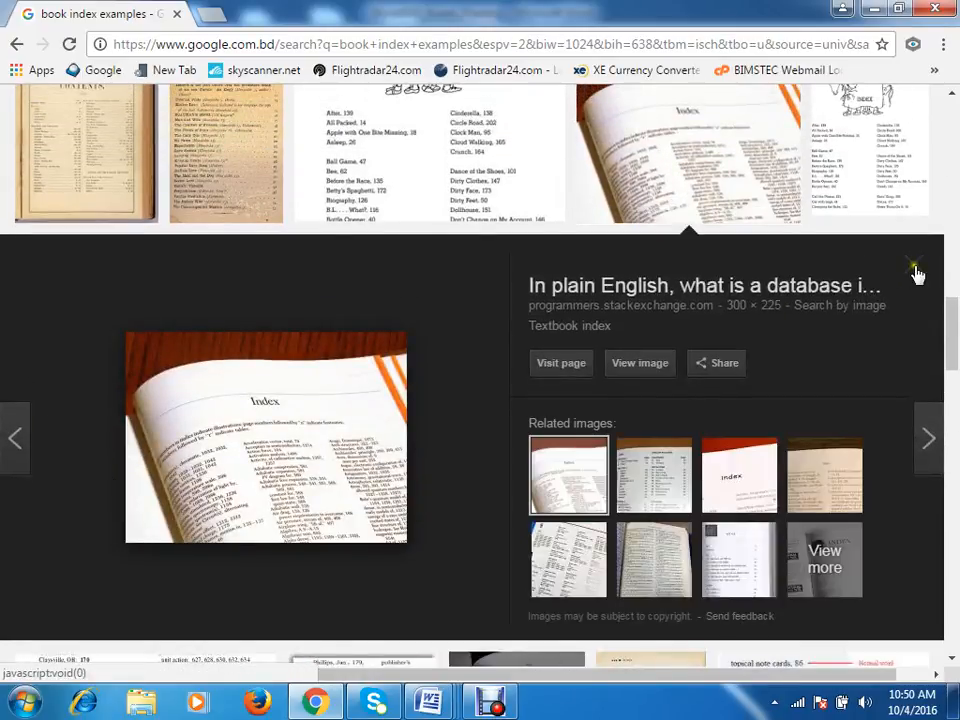
{"action": "left_click", "coordinate": [915, 268]}
{"action": "scroll", "coordinate": [386, 311], "scroll_direction": "up", "scroll_amount": 10}
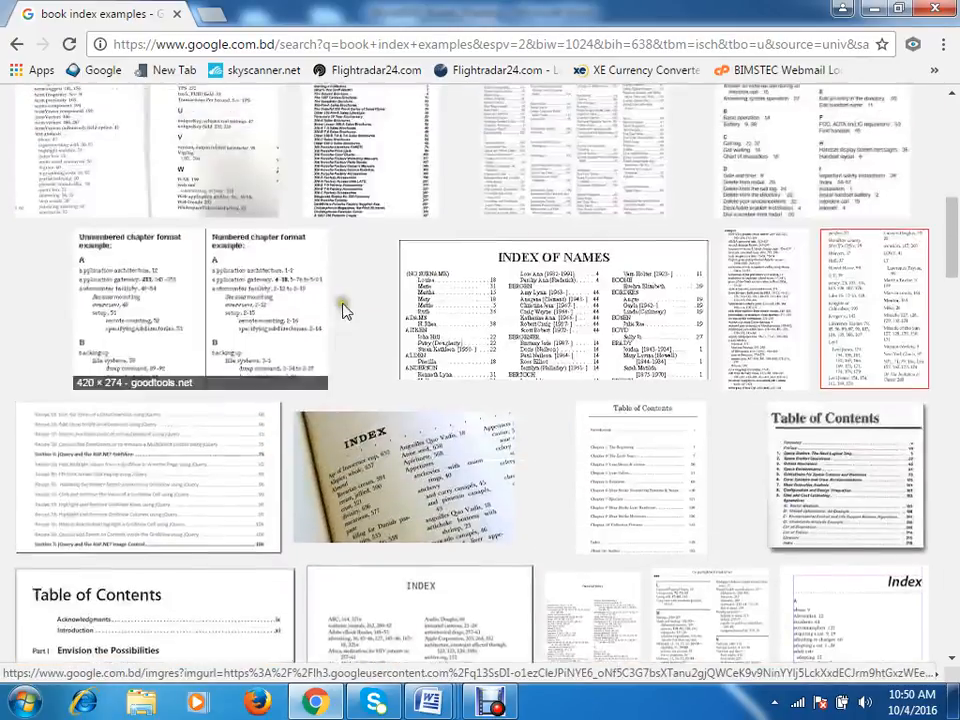
{"action": "scroll", "coordinate": [345, 311], "scroll_direction": "up", "scroll_amount": 3}
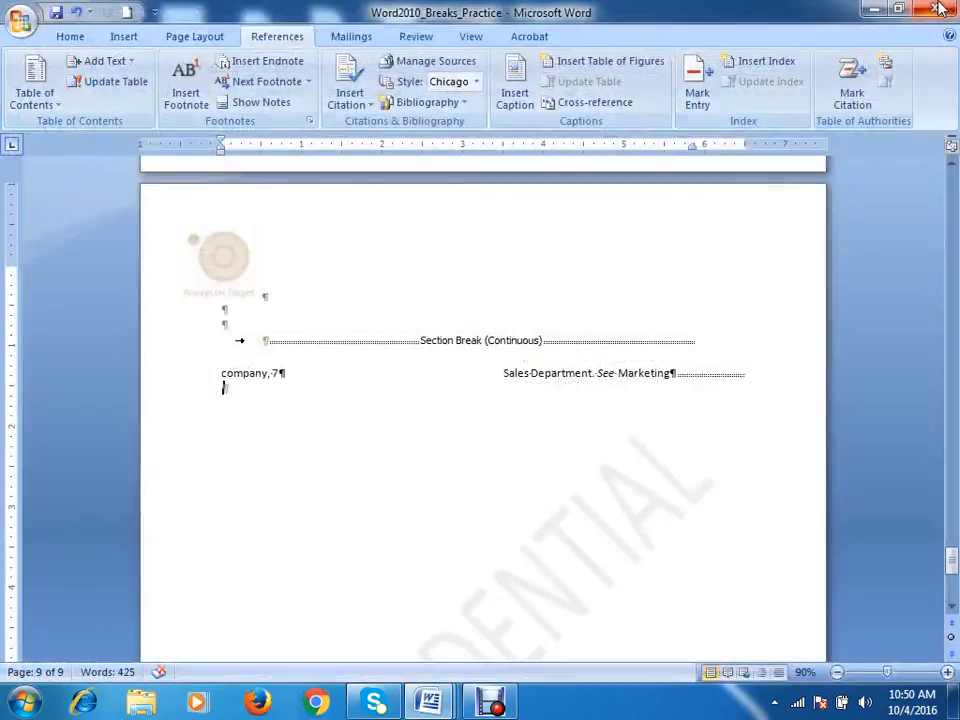
Step: Hide the formatting marks to view the index on the last page without them
{"action": "scroll", "coordinate": [581, 373], "scroll_direction": "up", "scroll_amount": 1}
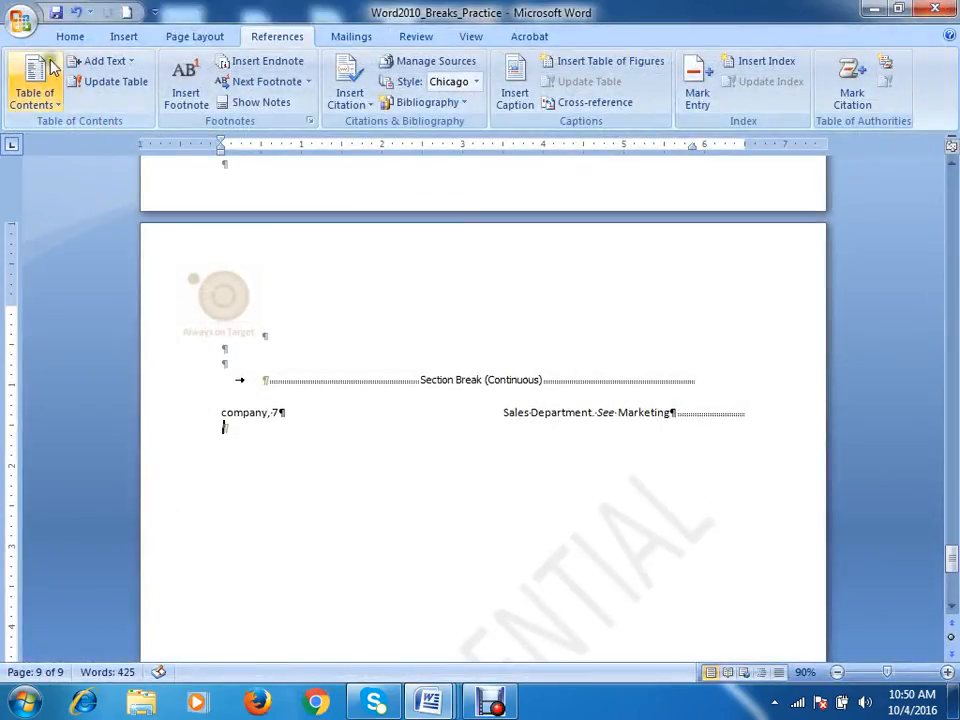
{"action": "left_click", "coordinate": [80, 38]}
{"action": "left_click", "coordinate": [508, 70]}
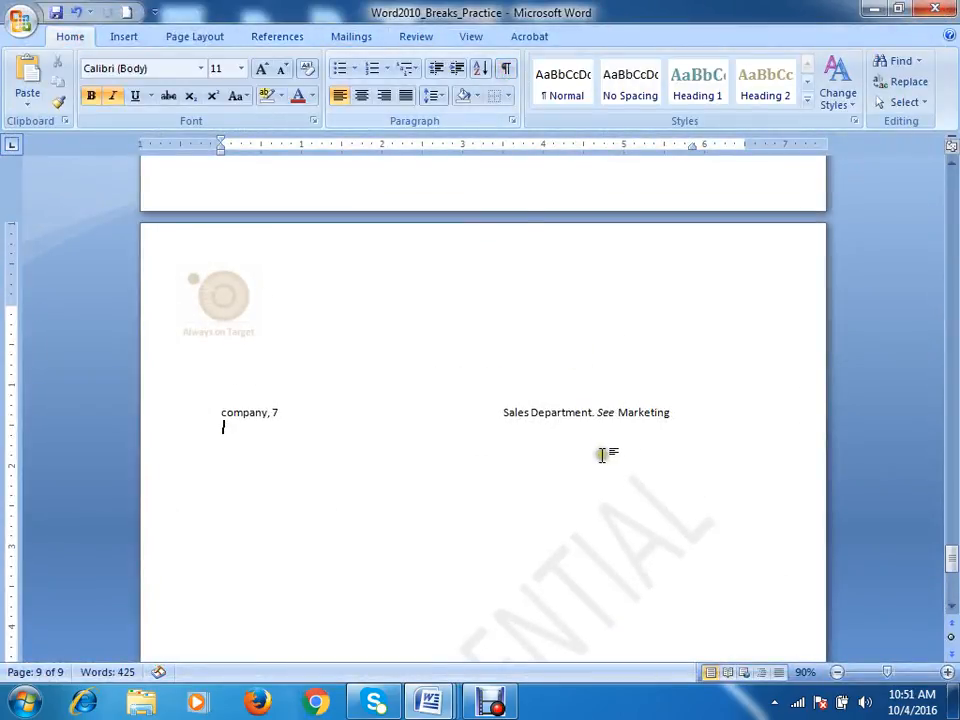
{"action": "triple_click", "coordinate": [312, 417]}
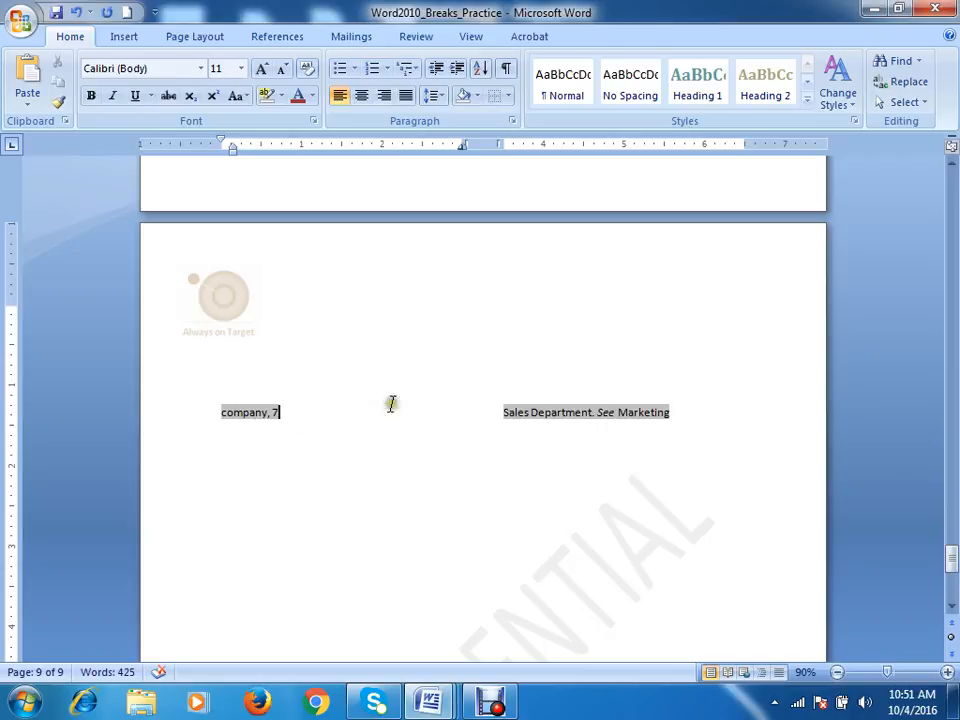
Step: Mark "Hart & Sons" in the New Clients list as an index entry with the Current page option
{"action": "left_click", "coordinate": [277, 37]}
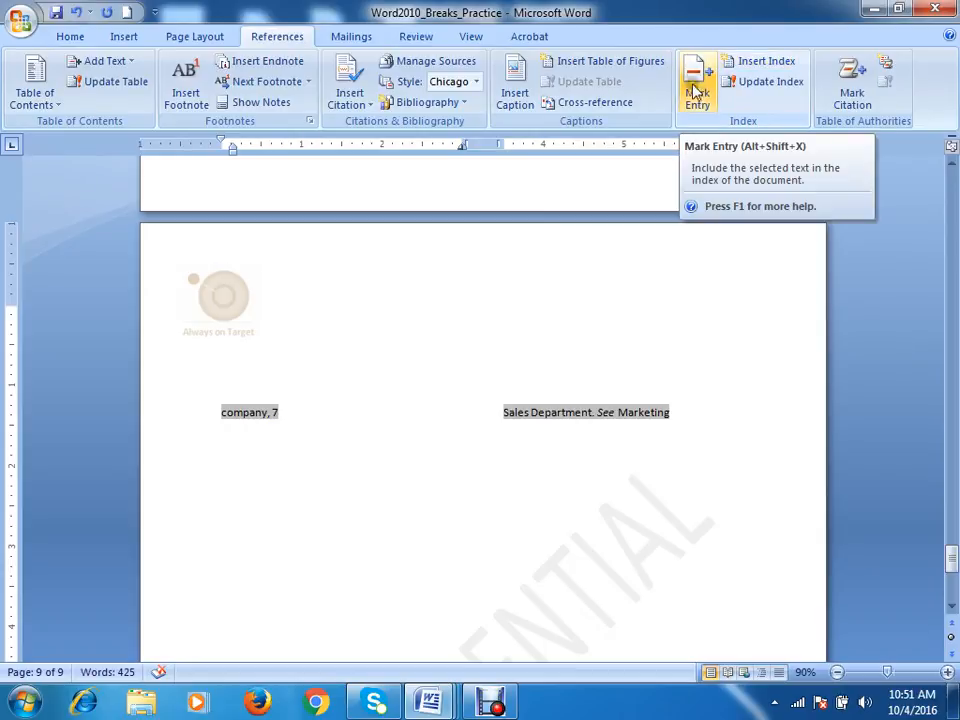
{"action": "scroll", "coordinate": [383, 453], "scroll_direction": "up", "scroll_amount": 10}
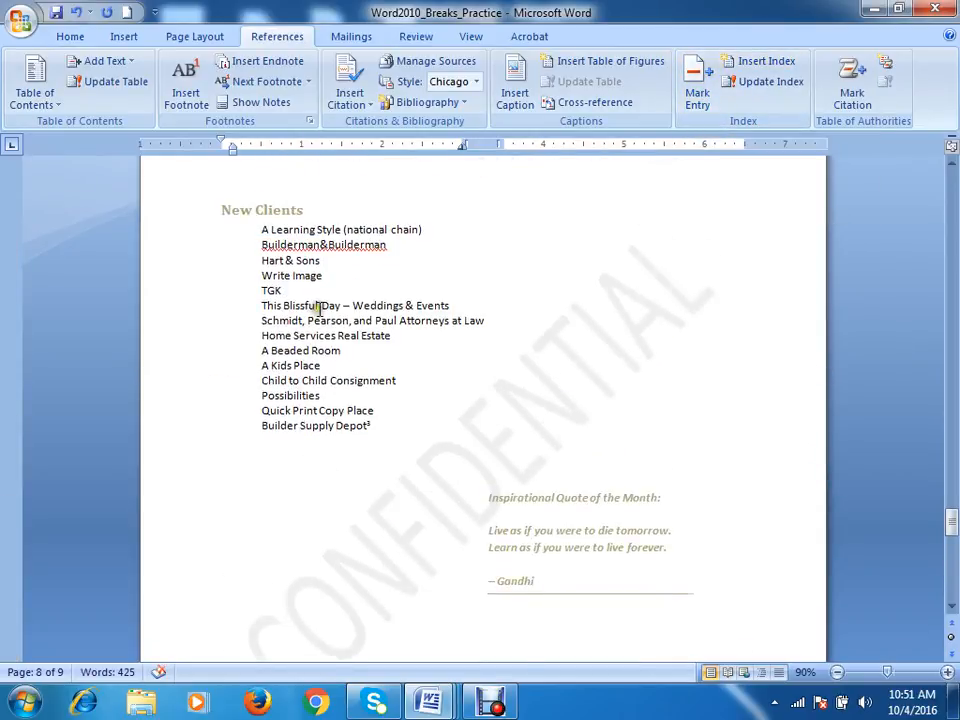
{"action": "scroll", "coordinate": [317, 307], "scroll_direction": "up", "scroll_amount": 2}
{"action": "left_click_drag", "start_coordinate": [253, 343], "coordinate": [322, 341]}
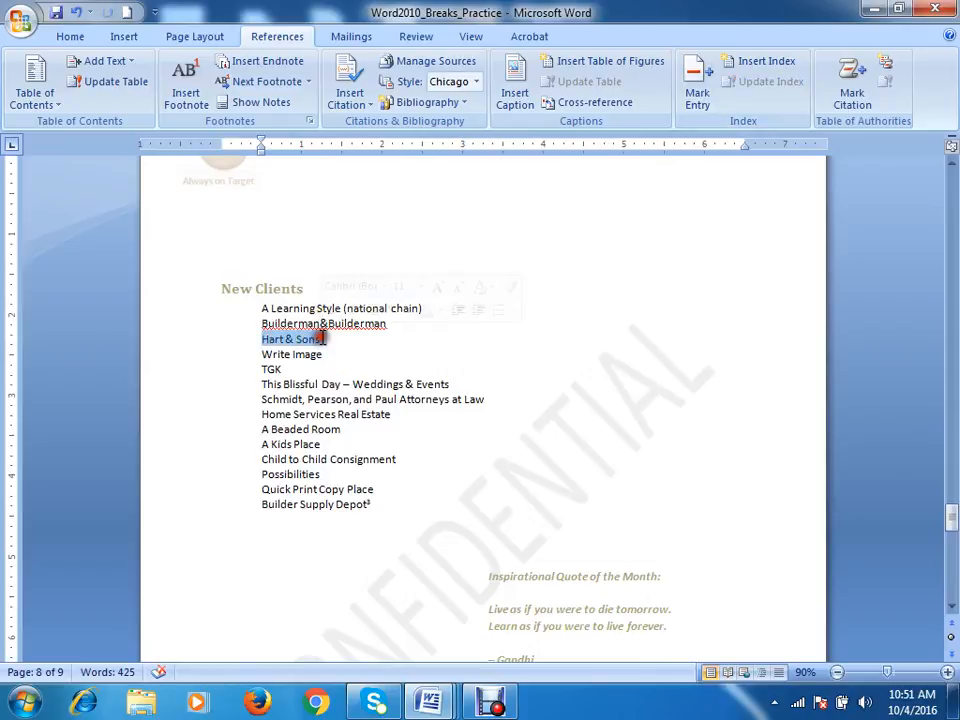
{"action": "left_click", "coordinate": [700, 76]}
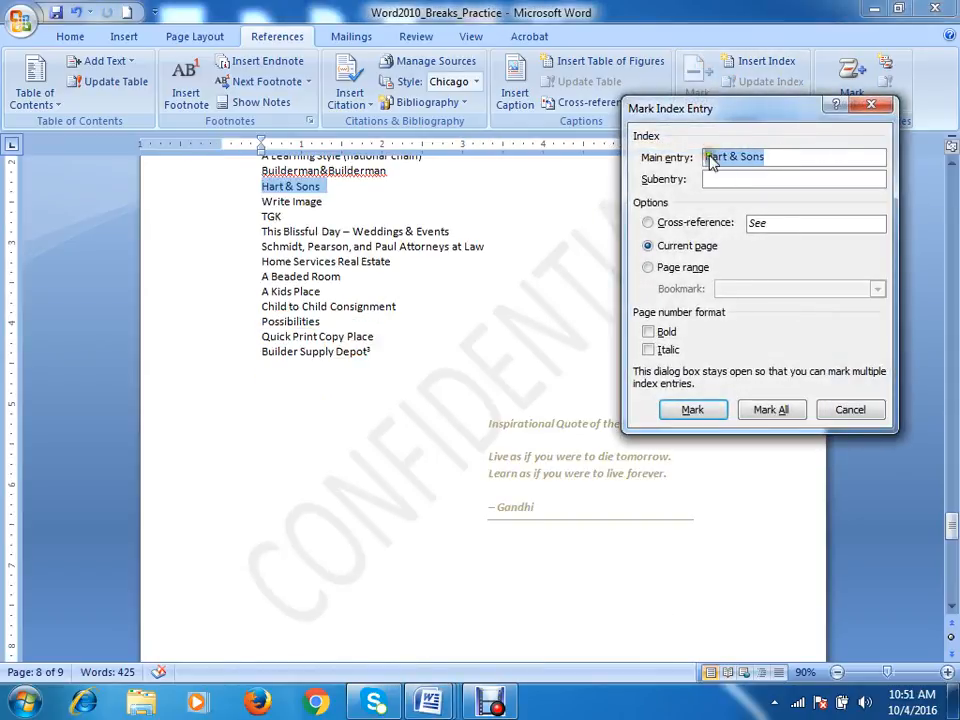
{"action": "left_click_drag", "start_coordinate": [750, 110], "coordinate": [640, 92]}
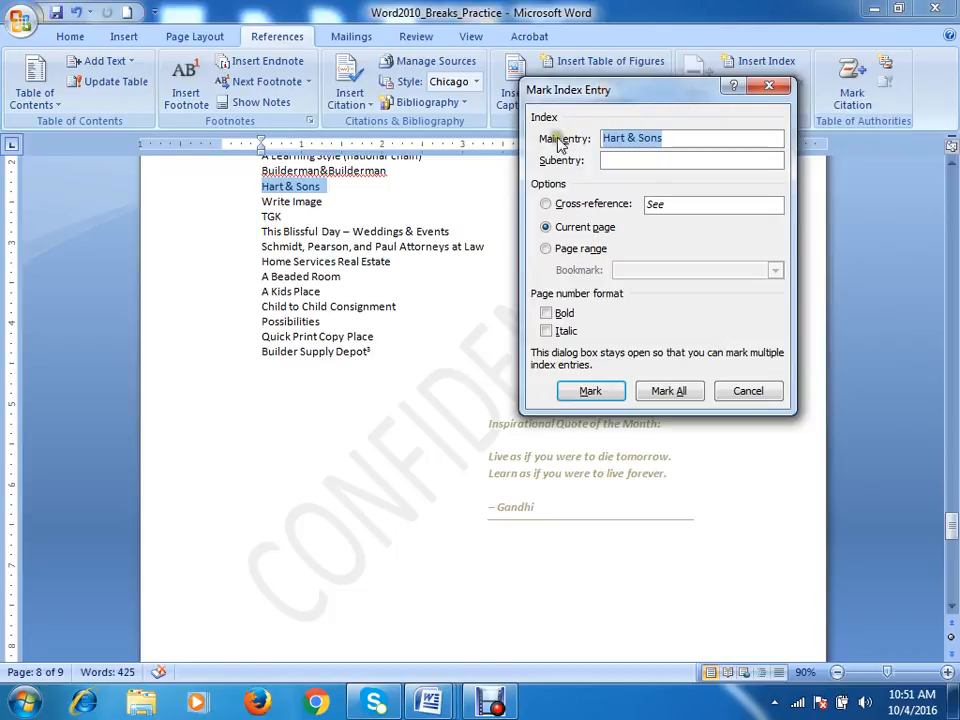
{"action": "left_click", "coordinate": [673, 139]}
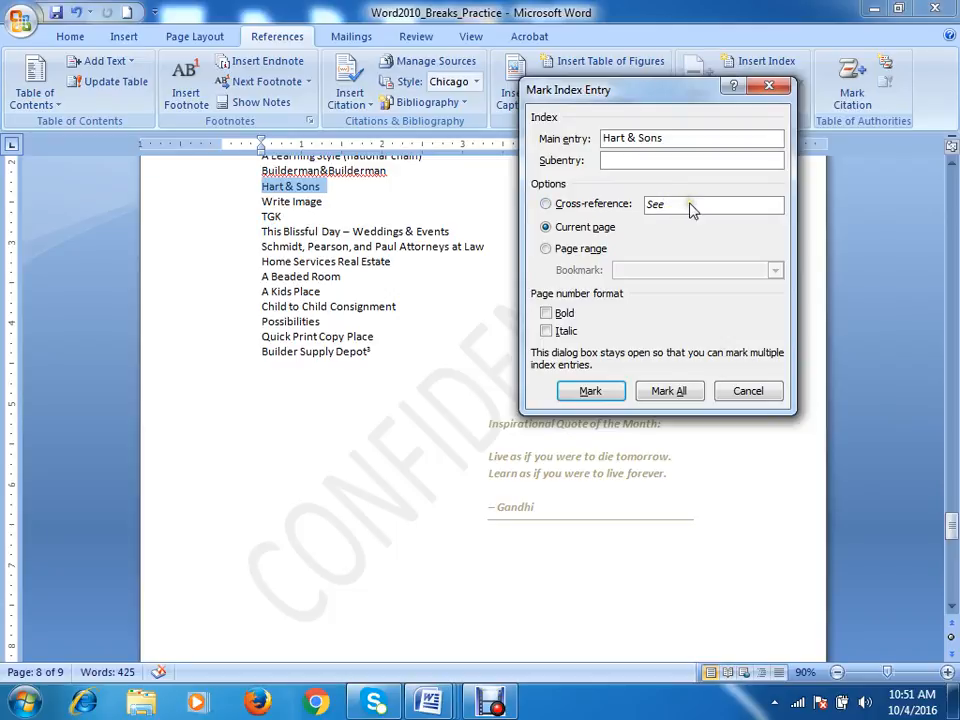
{"action": "left_click", "coordinate": [620, 392]}
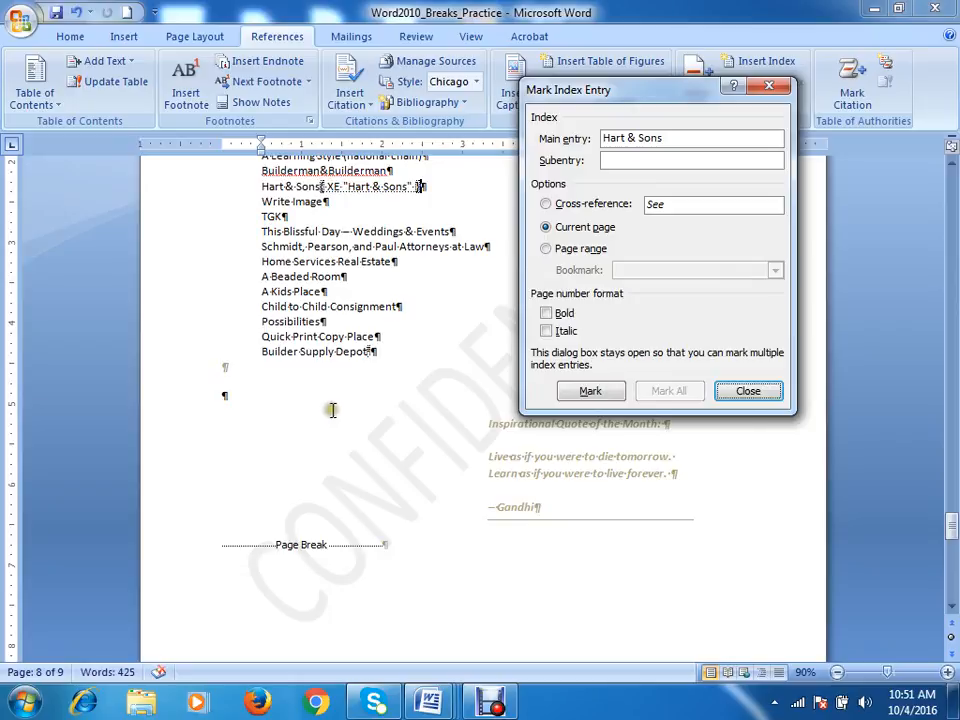
Step: Close the Mark Index Entry dialog and update the index on the last page to include the newly marked entry
{"action": "left_click", "coordinate": [748, 391]}
{"action": "scroll", "coordinate": [497, 437], "scroll_direction": "down", "scroll_amount": 10}
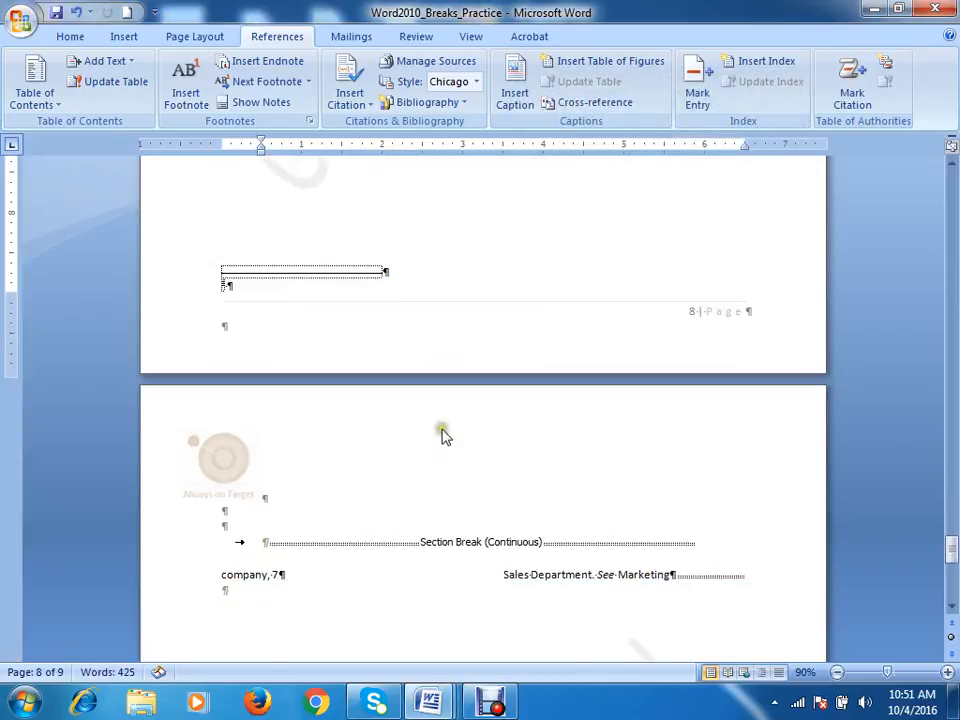
{"action": "left_click", "coordinate": [312, 385]}
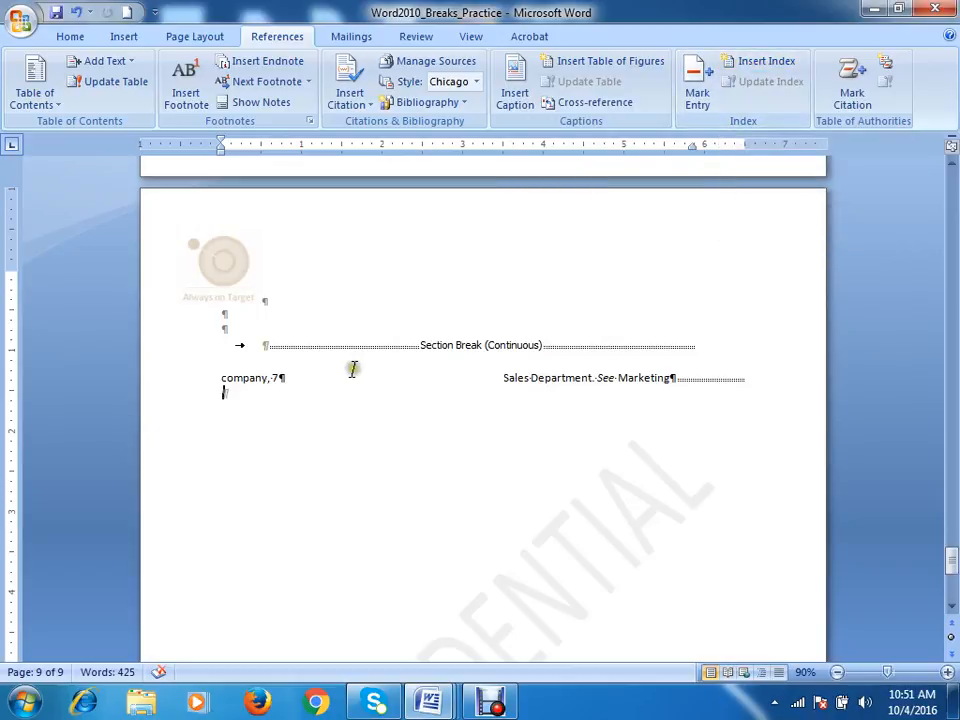
{"action": "left_click", "coordinate": [323, 382]}
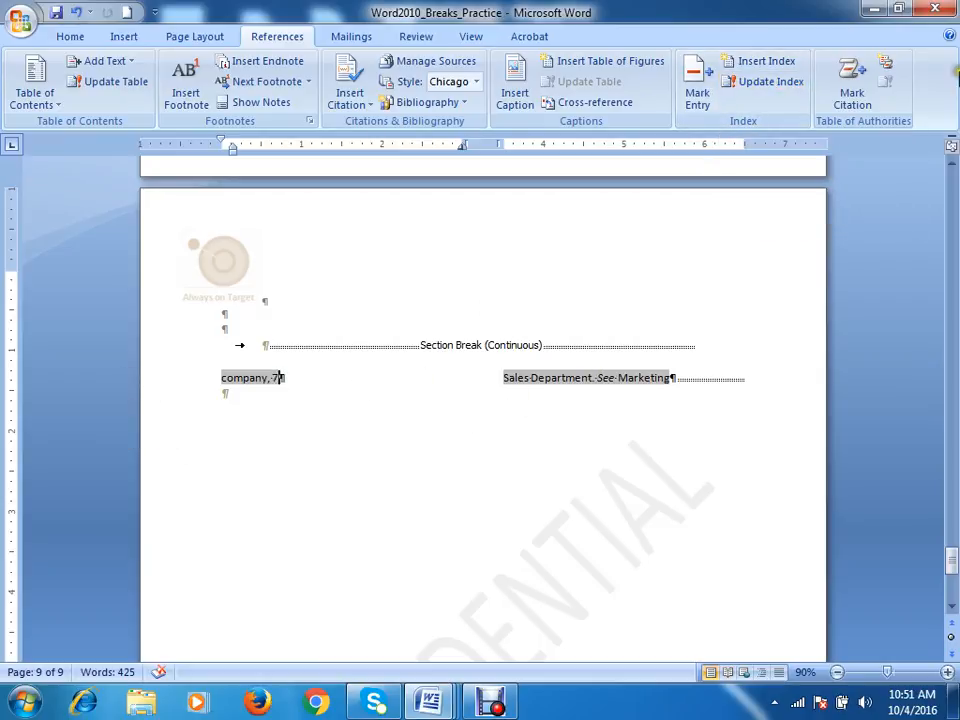
{"action": "left_click", "coordinate": [797, 88]}
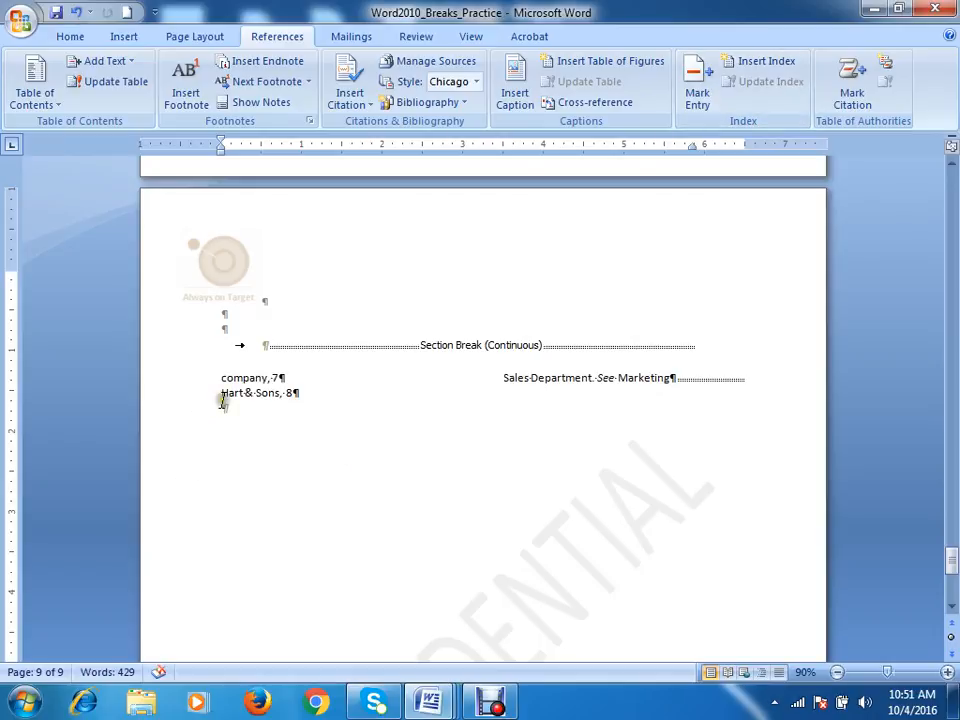
{"action": "left_click", "coordinate": [240, 395]}
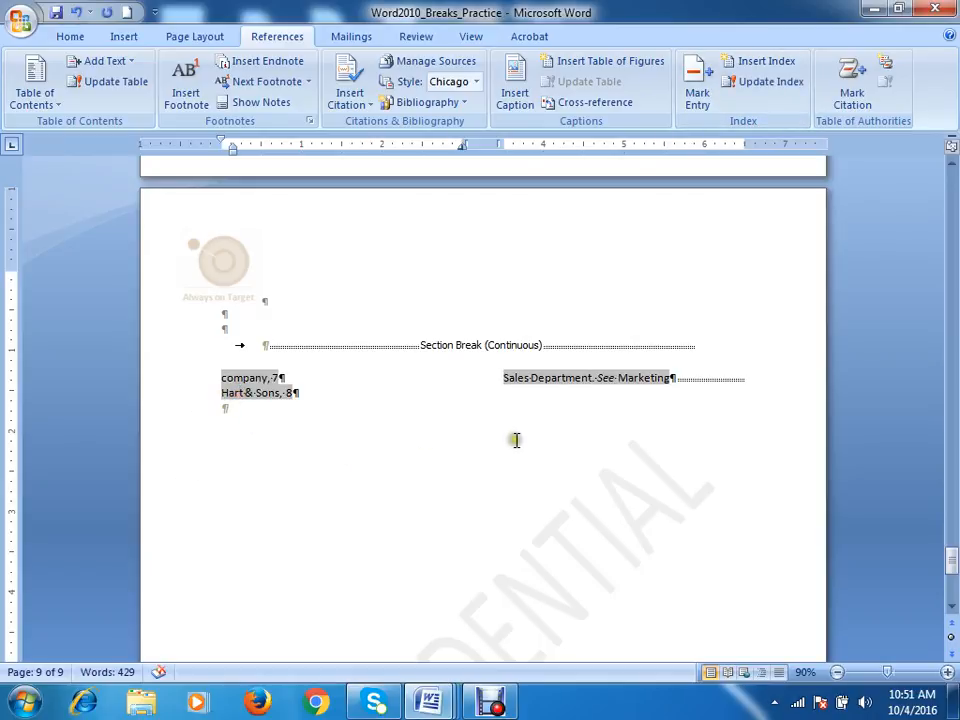
{"action": "left_click", "coordinate": [340, 410]}
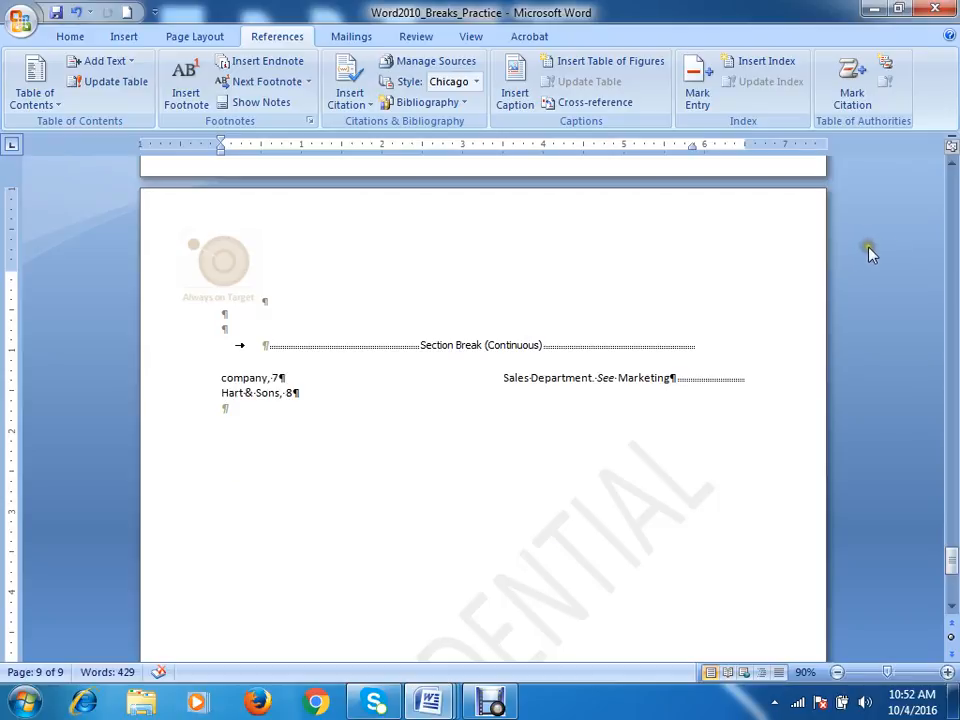
Step: Select the whole index on the last page and choose the Classic format in the index settings
{"action": "left_click", "coordinate": [173, 390]}
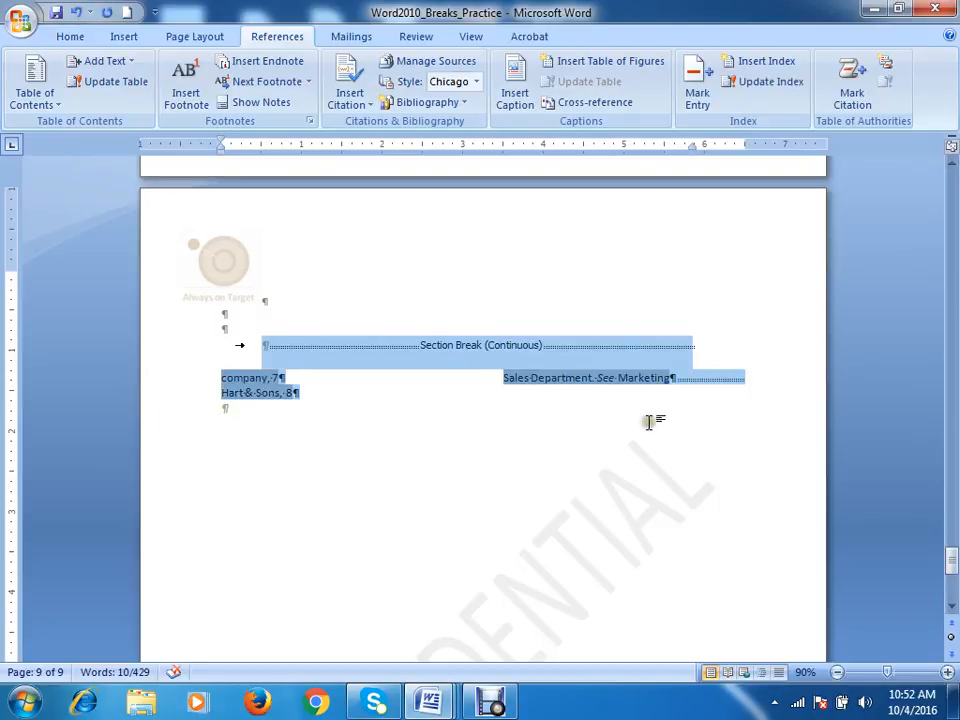
{"action": "left_click", "coordinate": [737, 61]}
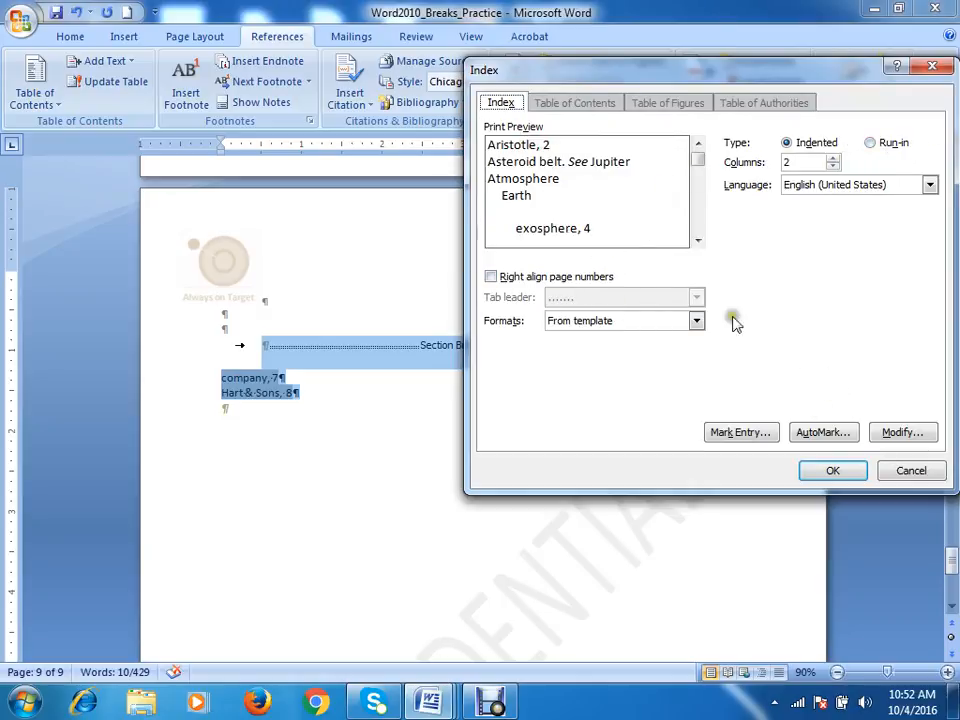
{"action": "left_click", "coordinate": [696, 320]}
{"action": "left_click", "coordinate": [583, 350]}
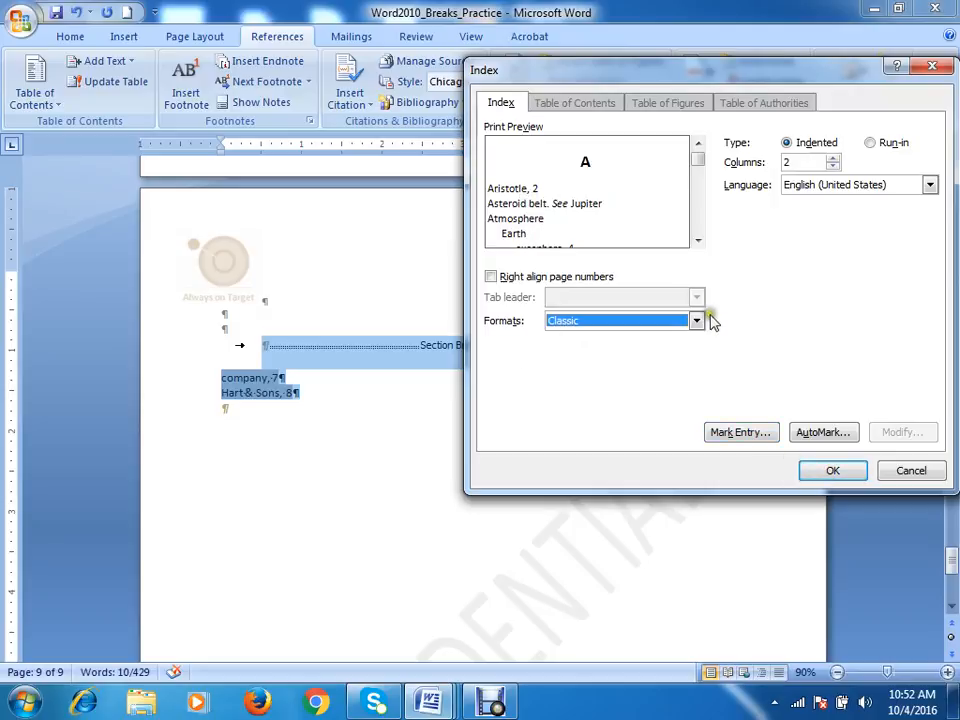
Step: Preview the Fancy and Modern formats for the index
{"action": "left_click", "coordinate": [697, 321]}
{"action": "left_click", "coordinate": [587, 350]}
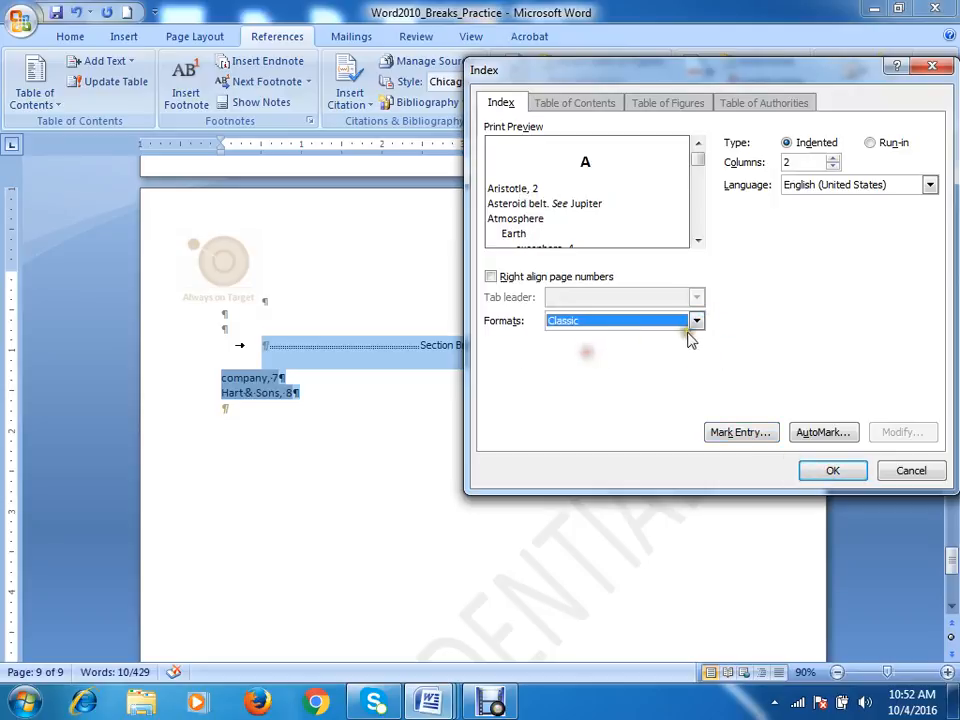
{"action": "left_click", "coordinate": [694, 322]}
{"action": "left_click", "coordinate": [575, 362]}
{"action": "left_click", "coordinate": [696, 320]}
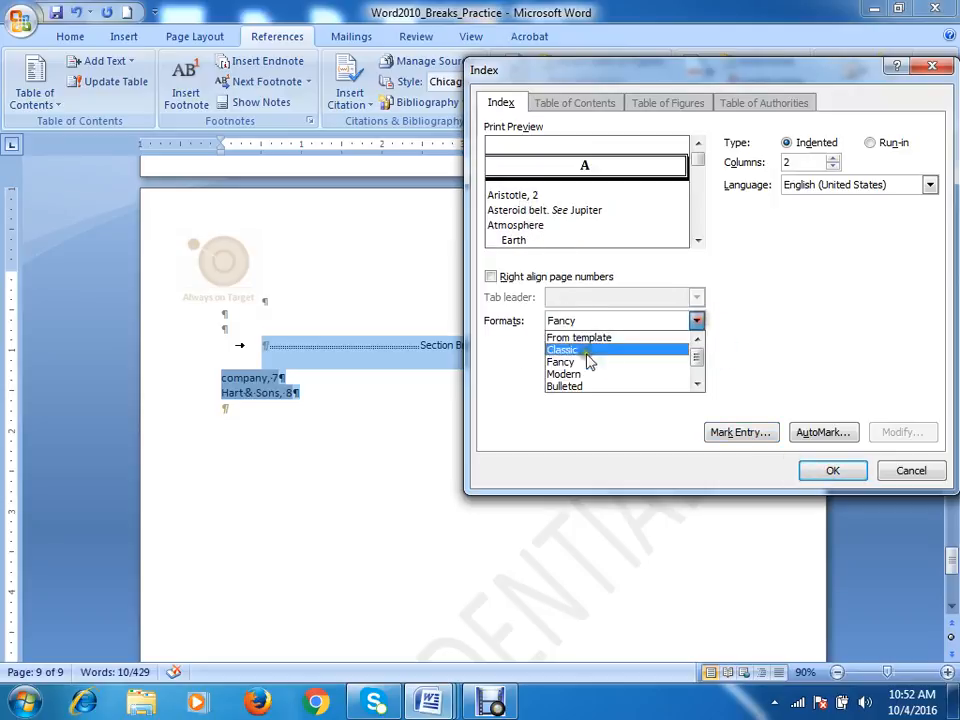
{"action": "left_click", "coordinate": [568, 376]}
Step: Apply the Classic format with two columns, replacing the selected index
{"action": "left_click", "coordinate": [696, 320]}
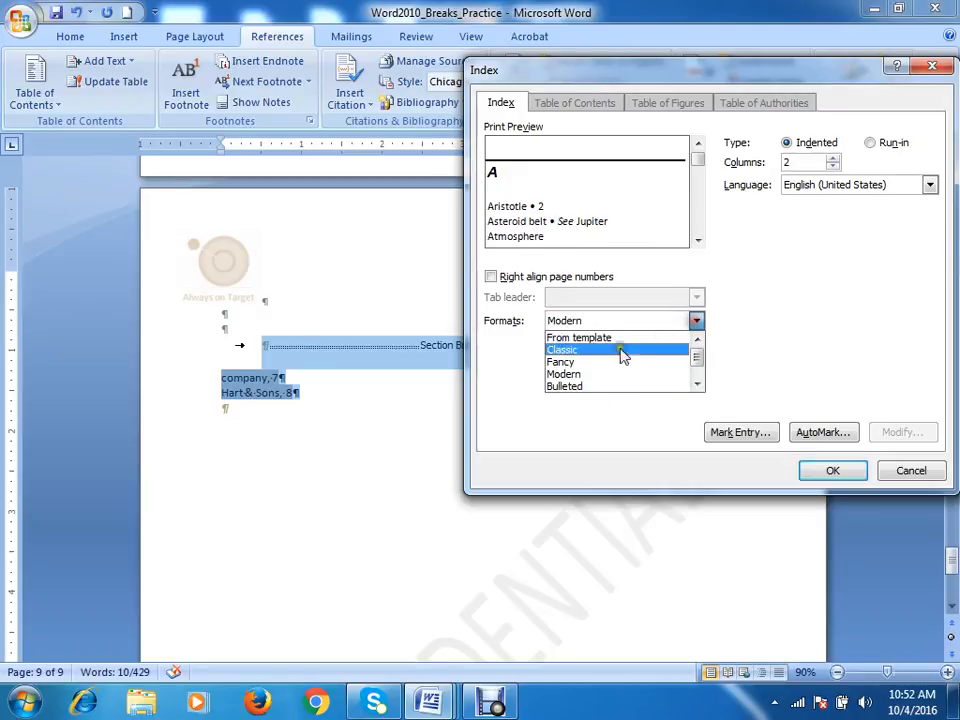
{"action": "left_click", "coordinate": [568, 351]}
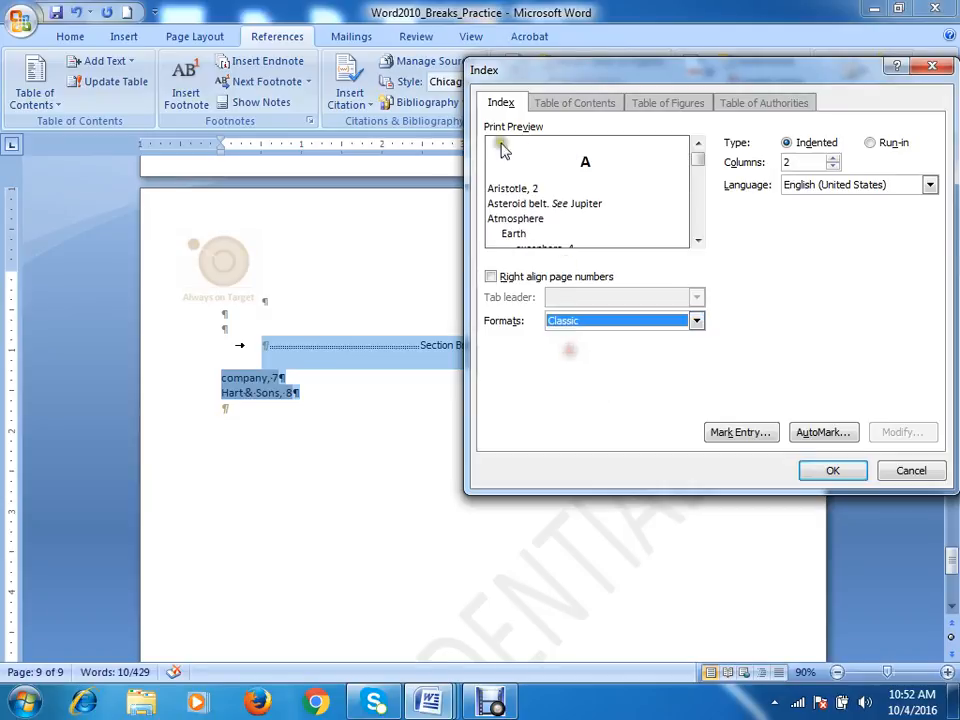
{"action": "left_click", "coordinate": [838, 471]}
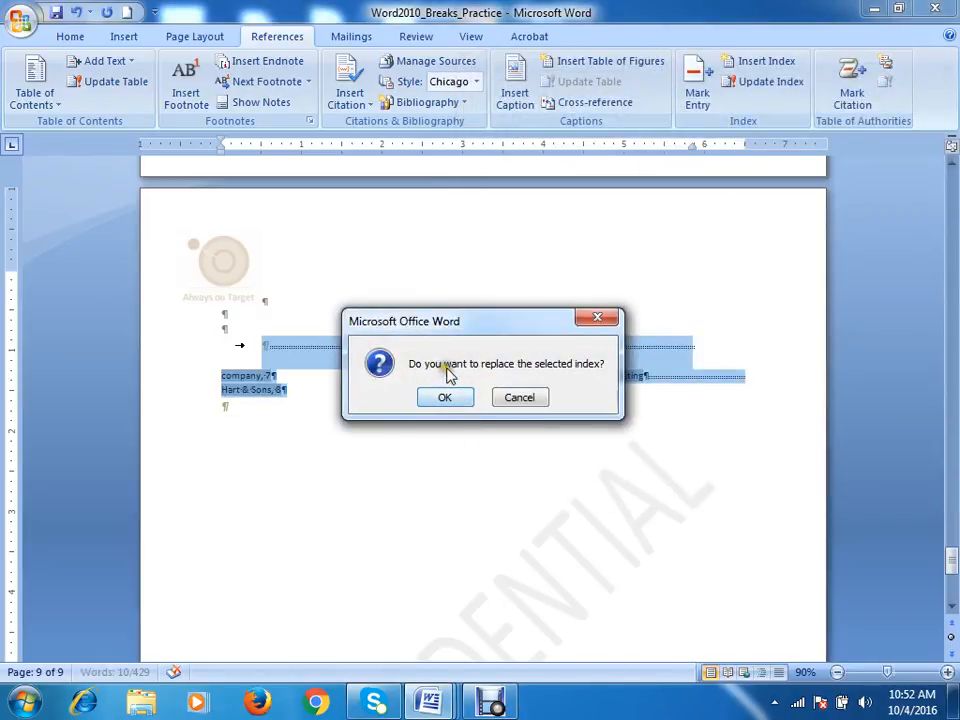
{"action": "left_click", "coordinate": [444, 395]}
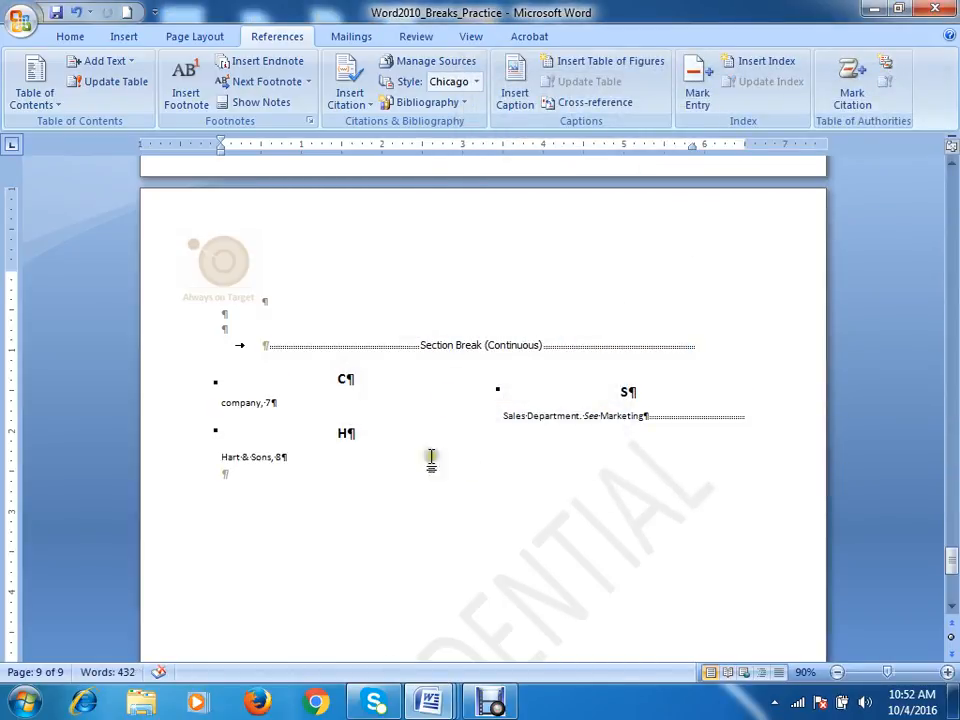
Step: Hide the formatting marks to view the Classic-format index without them
{"action": "left_click", "coordinate": [342, 380]}
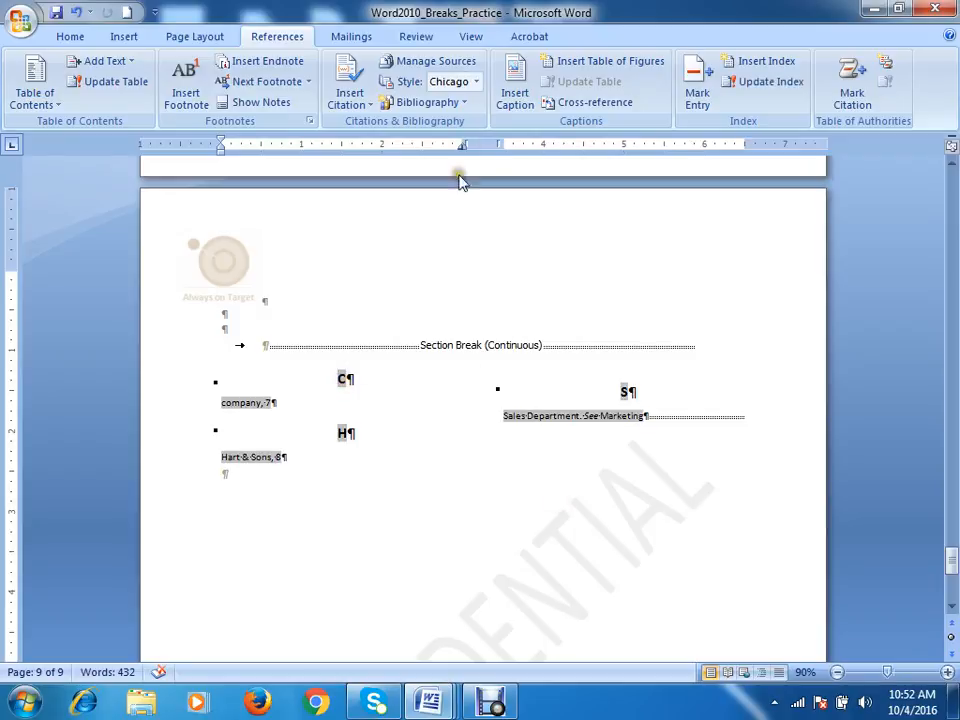
{"action": "left_click", "coordinate": [68, 38]}
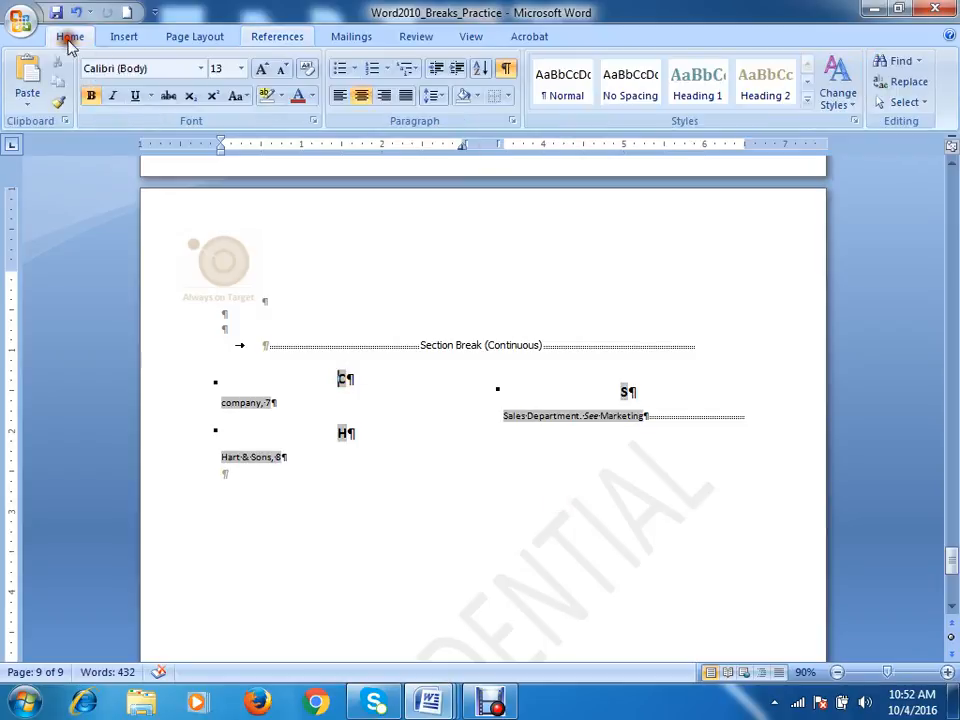
{"action": "left_click", "coordinate": [505, 69]}
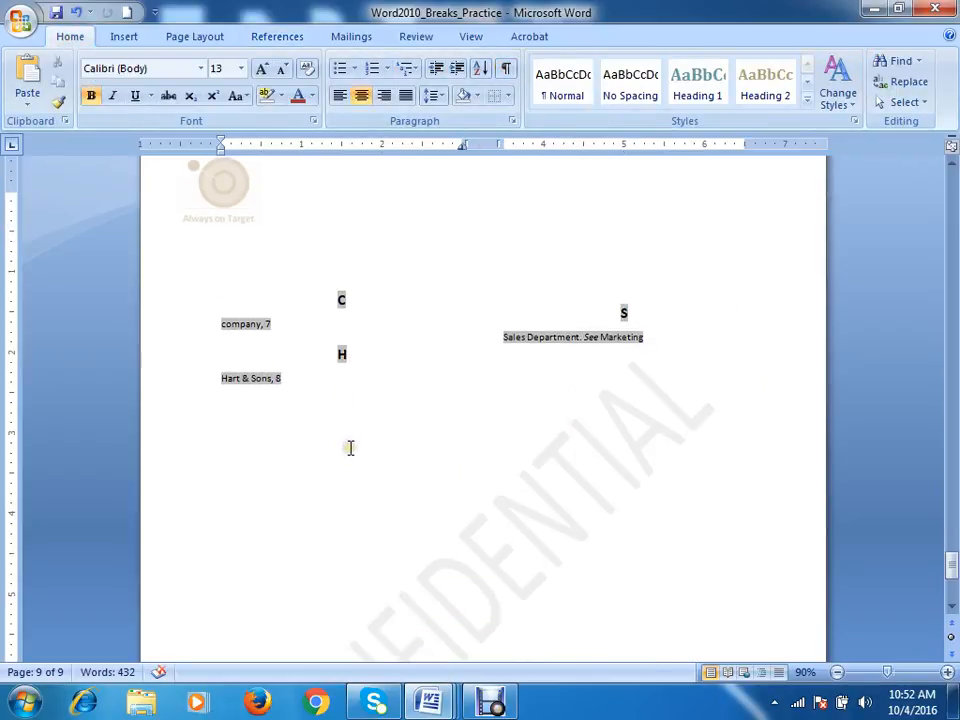
{"action": "left_click", "coordinate": [373, 328]}
{"action": "left_click", "coordinate": [682, 348]}
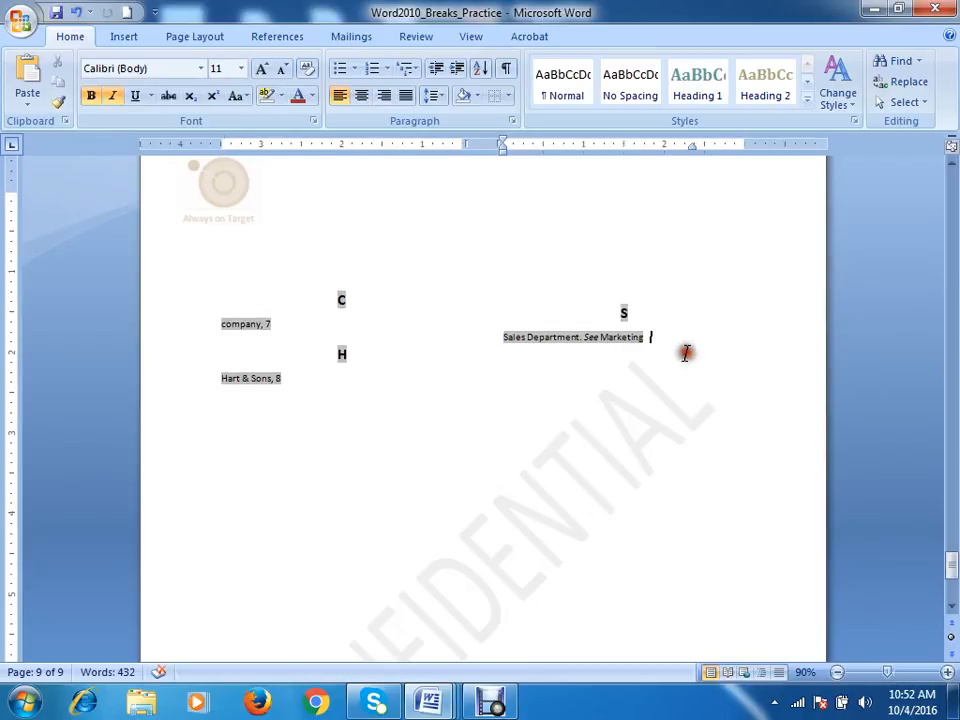
{"action": "left_click", "coordinate": [606, 286]}
{"action": "left_click", "coordinate": [182, 268]}
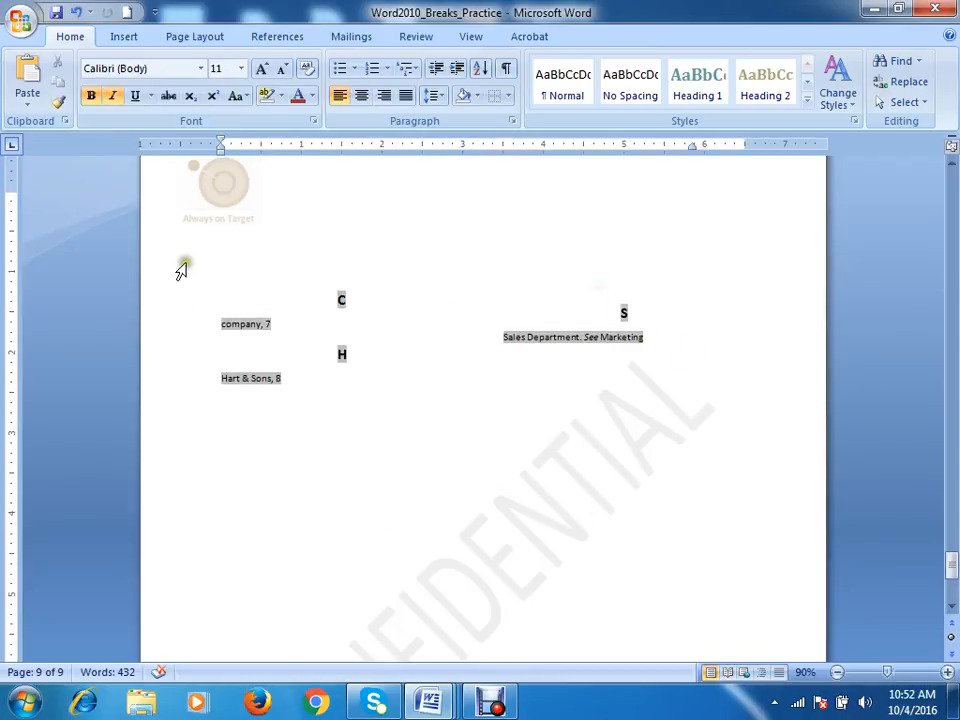
{"action": "left_click", "coordinate": [24, 26]}
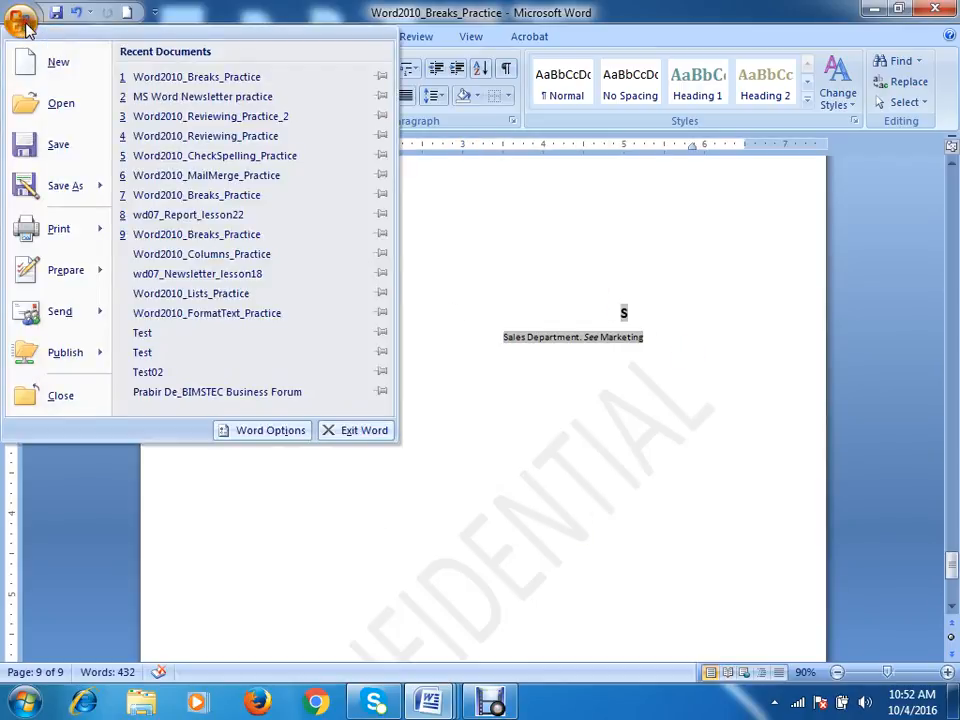
{"action": "left_click", "coordinate": [750, 244]}
{"action": "left_click", "coordinate": [666, 392]}
{"action": "left_click_drag", "start_coordinate": [329, 408], "coordinate": [150, 281]}
{"action": "left_click", "coordinate": [741, 332]}
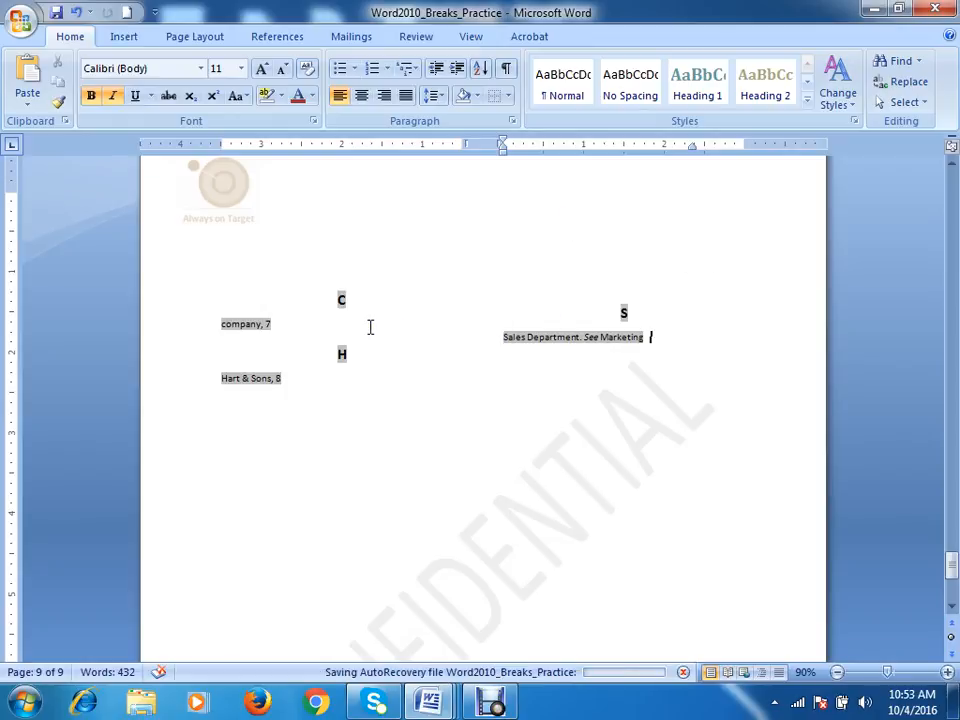
Step: Return to the New Clients list on page 8 and examine its entries
{"action": "scroll", "coordinate": [385, 400], "scroll_direction": "up", "scroll_amount": 15}
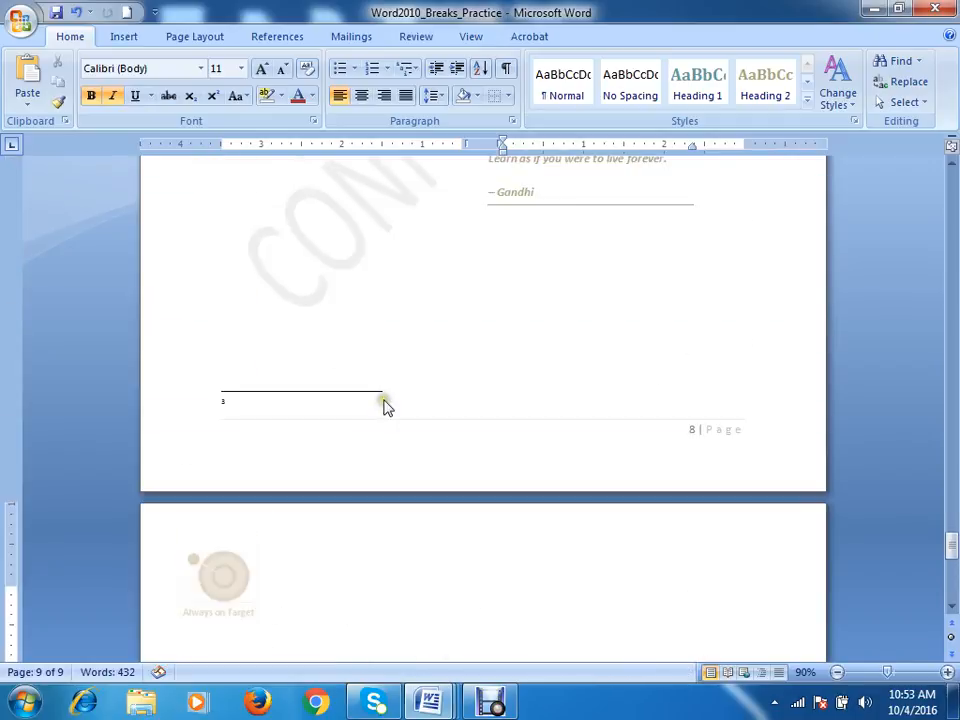
{"action": "scroll", "coordinate": [390, 398], "scroll_direction": "up", "scroll_amount": 6}
{"action": "scroll", "coordinate": [392, 400], "scroll_direction": "down", "scroll_amount": 10}
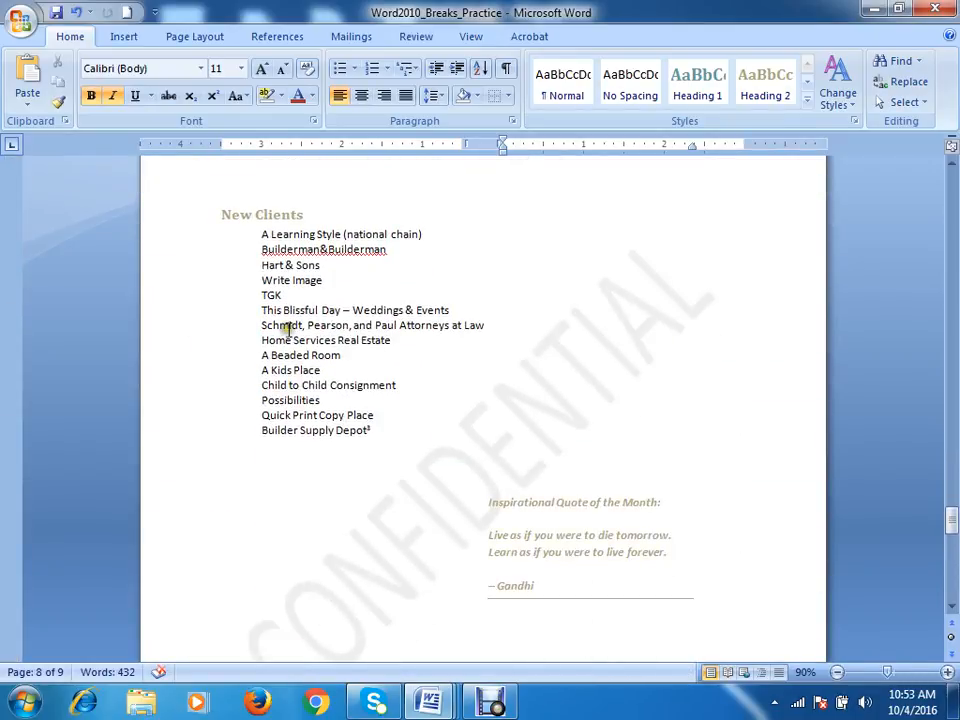
{"action": "left_click", "coordinate": [259, 234]}
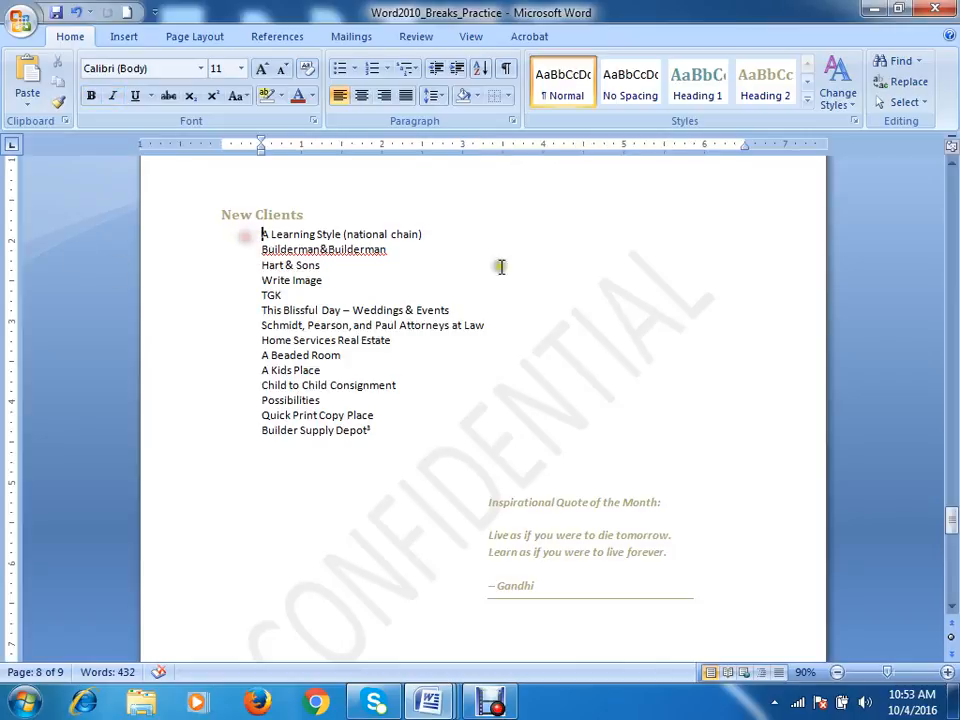
{"action": "left_click", "coordinate": [436, 236]}
{"action": "scroll", "coordinate": [477, 270], "scroll_direction": "down", "scroll_amount": 1}
{"action": "scroll", "coordinate": [477, 270], "scroll_direction": "down", "scroll_amount": 3}
{"action": "scroll", "coordinate": [467, 266], "scroll_direction": "up", "scroll_amount": 4}
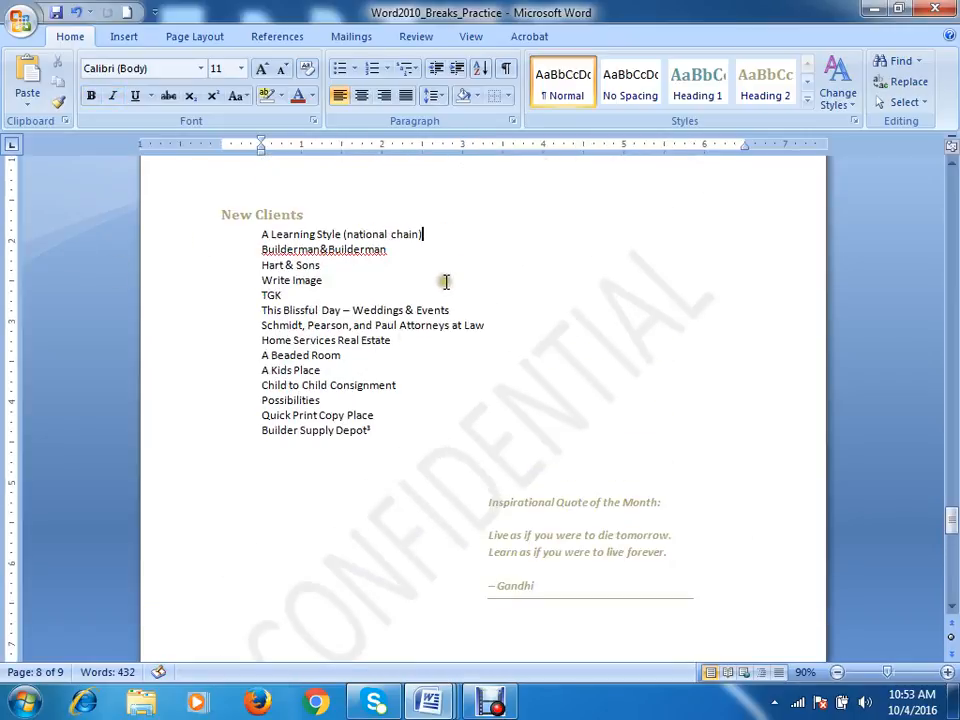
{"action": "scroll", "coordinate": [444, 281], "scroll_direction": "down", "scroll_amount": 3}
{"action": "left_click", "coordinate": [372, 312]}
{"action": "scroll", "coordinate": [390, 360], "scroll_direction": "down", "scroll_amount": 3}
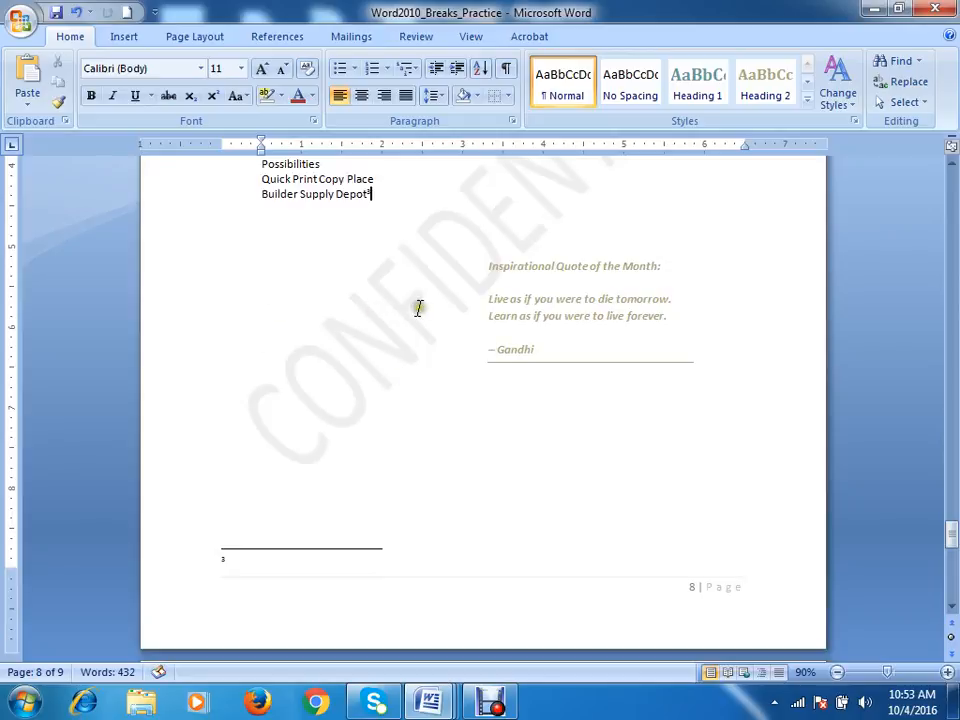
{"action": "scroll", "coordinate": [420, 306], "scroll_direction": "up", "scroll_amount": 5}
{"action": "left_click", "coordinate": [264, 295]}
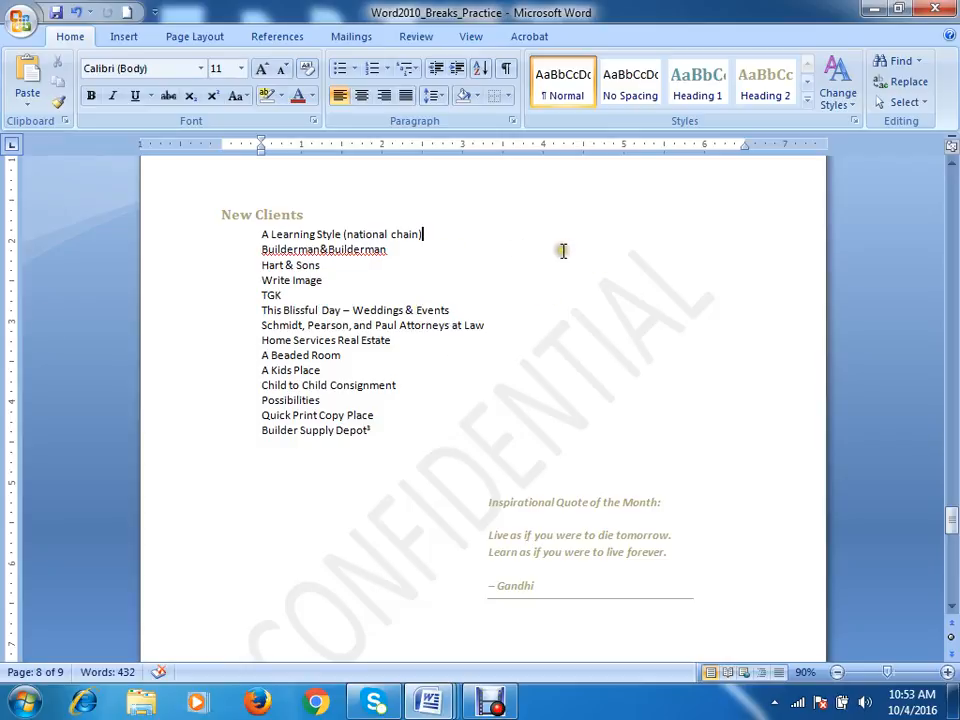
Step: Add a left tab stop to the "A Learning Style (national chain)" line and move it to about 5.06" on the ruler
{"action": "left_click", "coordinate": [435, 234]}
{"action": "mouse_move", "coordinate": [468, 148]}
{"action": "left_mouse_down"}
{"action": "mouse_move", "coordinate": [492, 152]}
{"action": "mouse_move", "coordinate": [481, 149]}
{"action": "mouse_move", "coordinate": [481, 168]}
{"action": "mouse_move", "coordinate": [484, 149]}
{"action": "left_mouse_up"}
{"action": "left_click_drag", "start_coordinate": [485, 146], "coordinate": [630, 146]}
{"action": "left_click", "coordinate": [14, 148]}
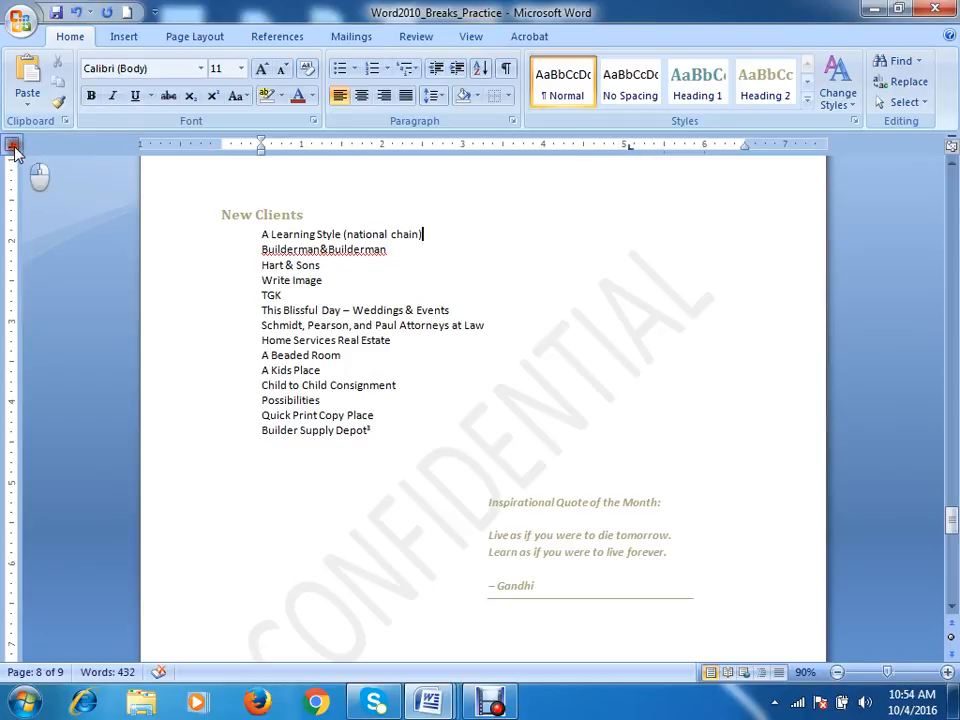
{"action": "left_click", "coordinate": [16, 148]}
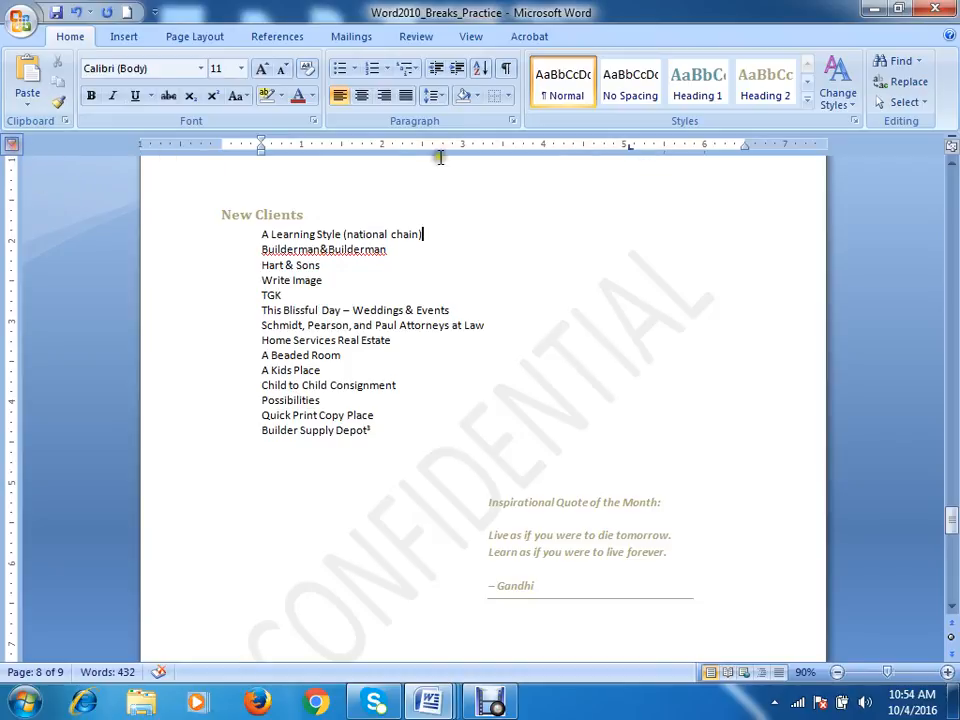
{"action": "left_click", "coordinate": [15, 147]}
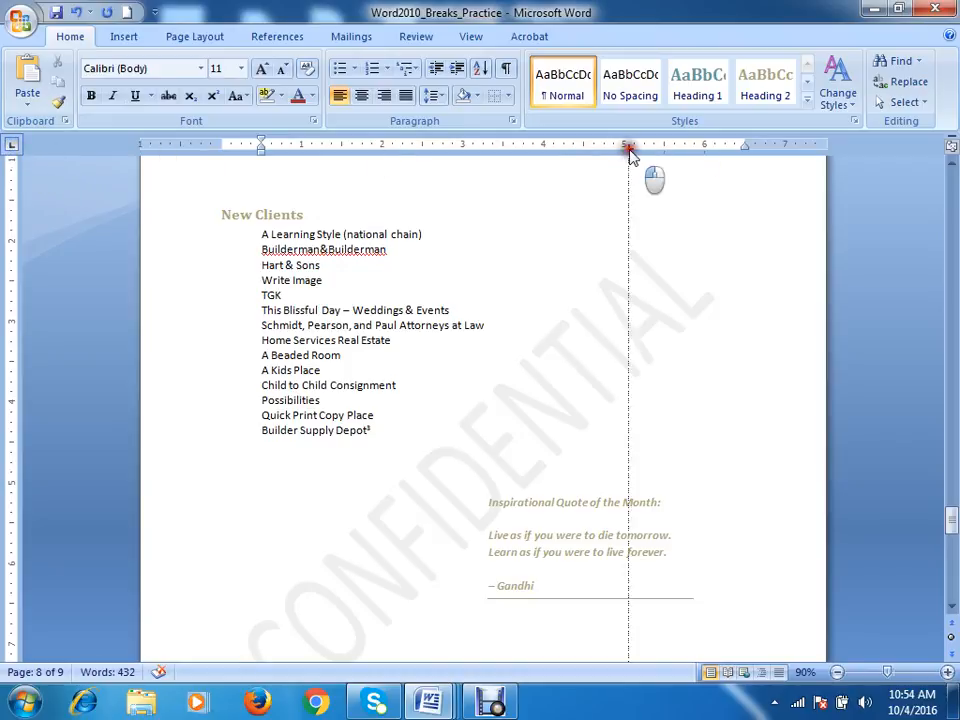
Step: Set the alignment of the first client line's tab stop to Right
{"action": "double_click", "coordinate": [628, 146]}
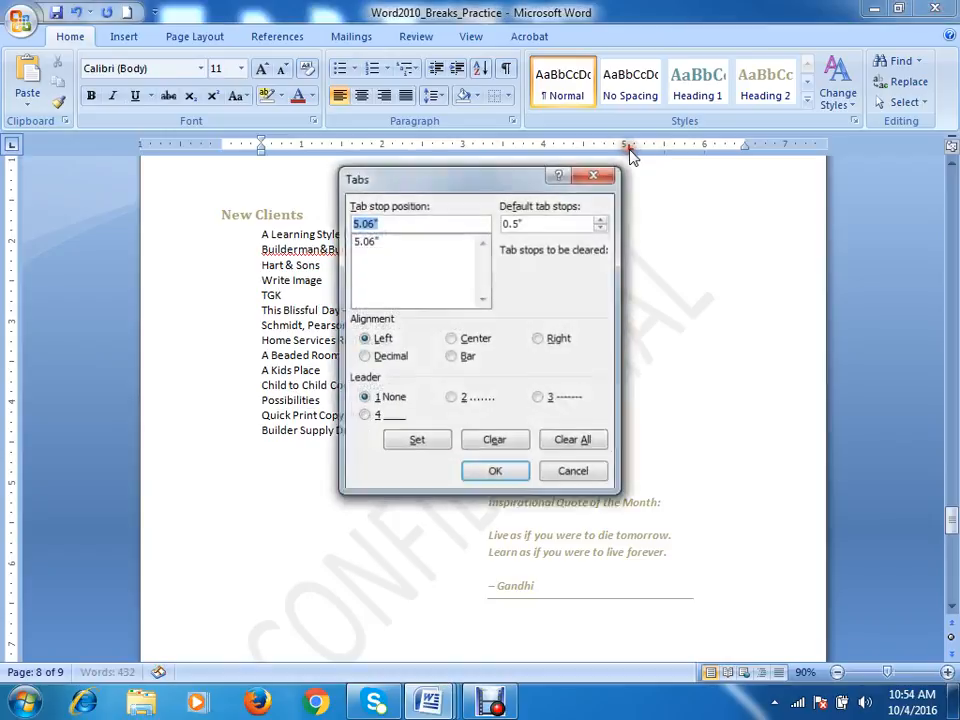
{"action": "left_click", "coordinate": [557, 338]}
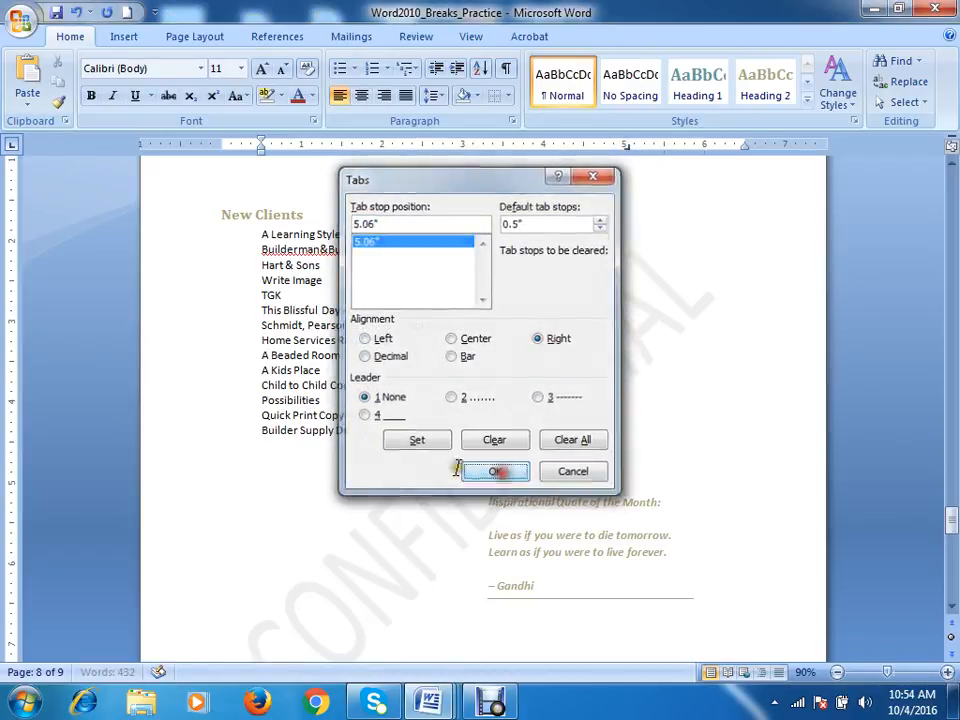
{"action": "left_click", "coordinate": [497, 473]}
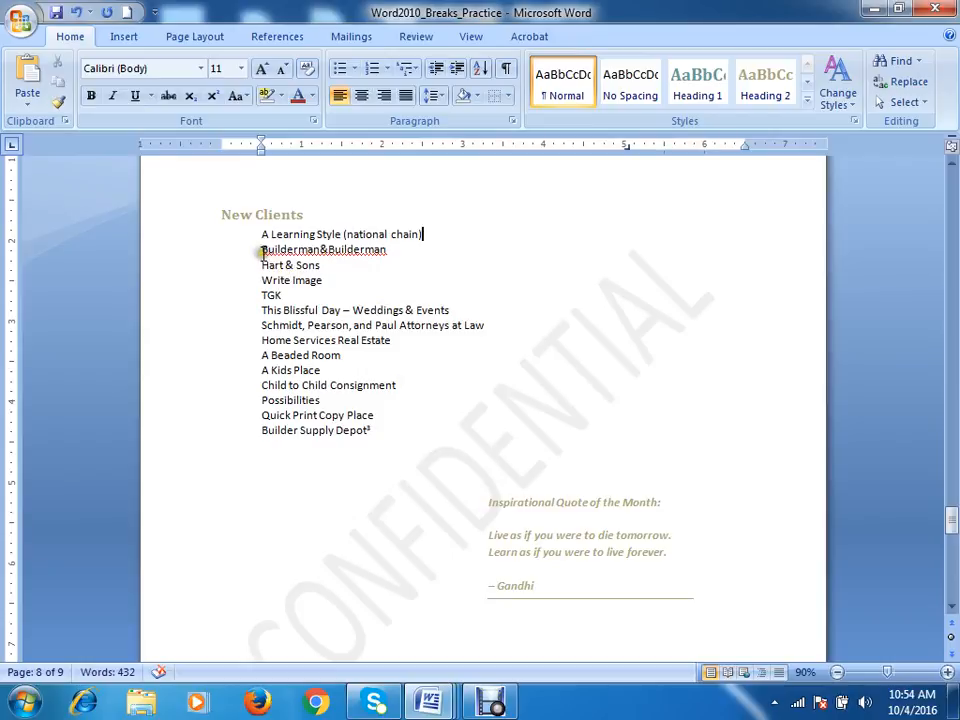
Step: Copy "Hart & Sons" to the end of the "A Learning Style (national chain)" line, separated from it by a tab
{"action": "left_click_drag", "start_coordinate": [261, 265], "coordinate": [320, 267]}
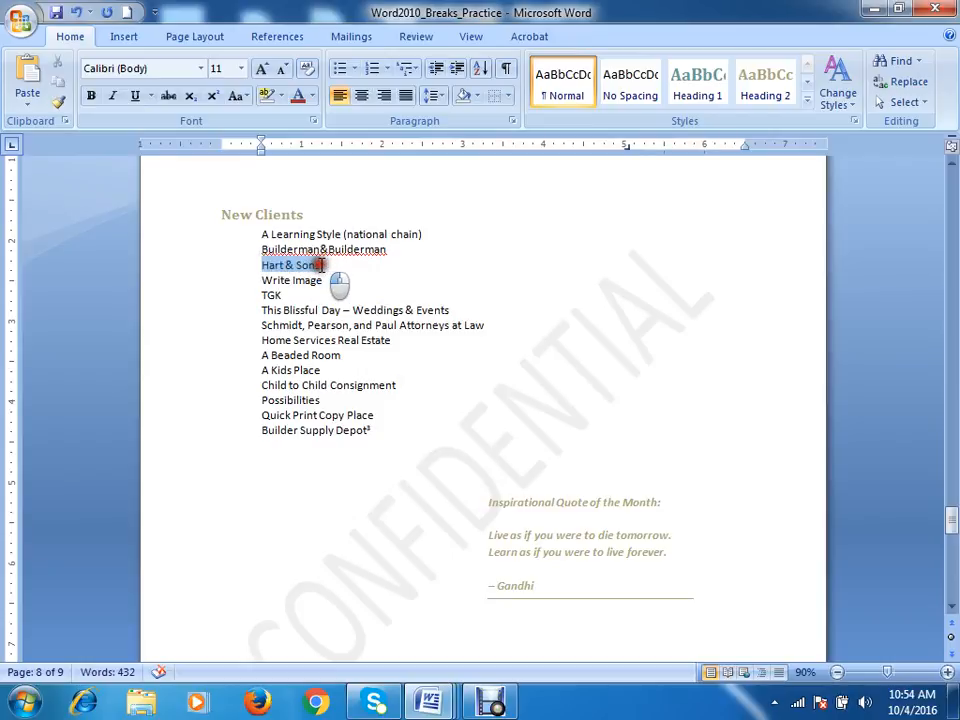
{"action": "right_click", "coordinate": [312, 276]}
{"action": "left_click", "coordinate": [360, 300]}
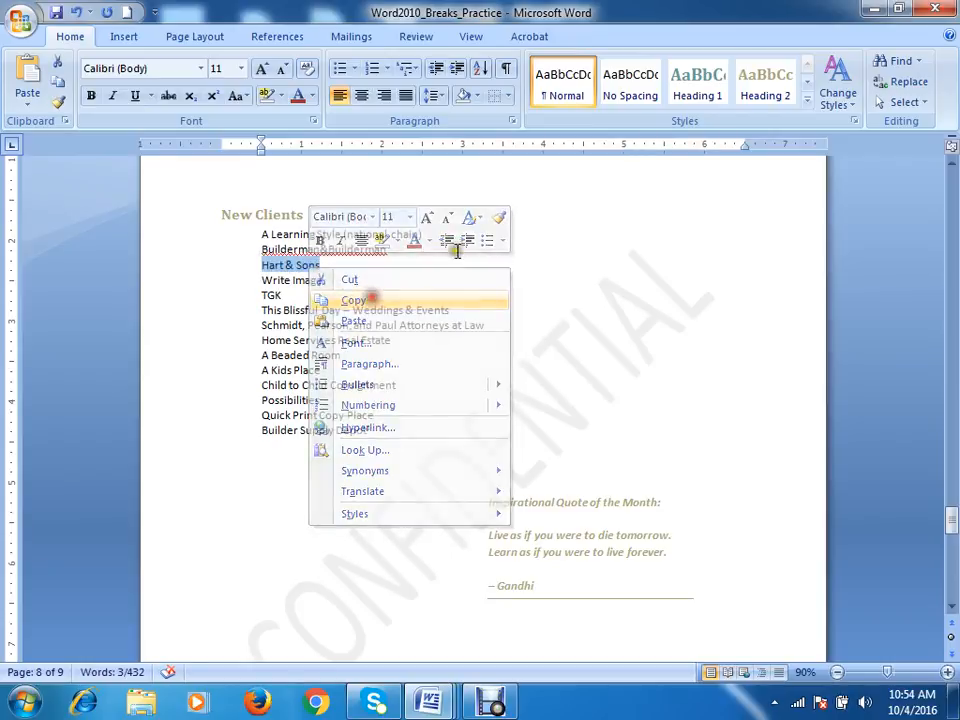
{"action": "left_click", "coordinate": [454, 232]}
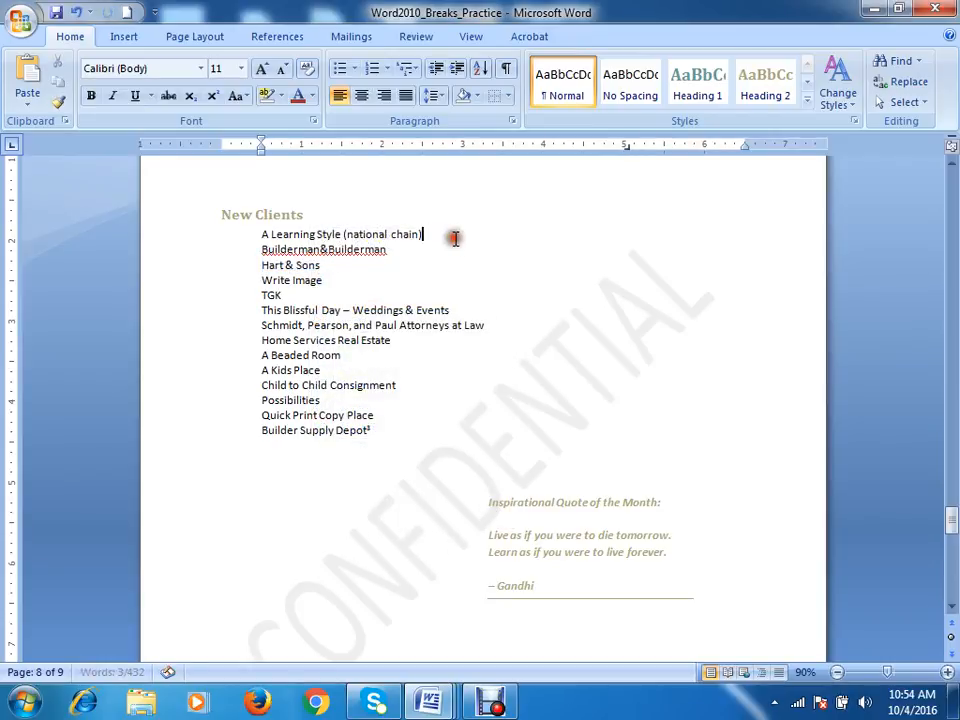
{"action": "key", "text": "ctrl+v"}
{"action": "left_click", "coordinate": [425, 234]}
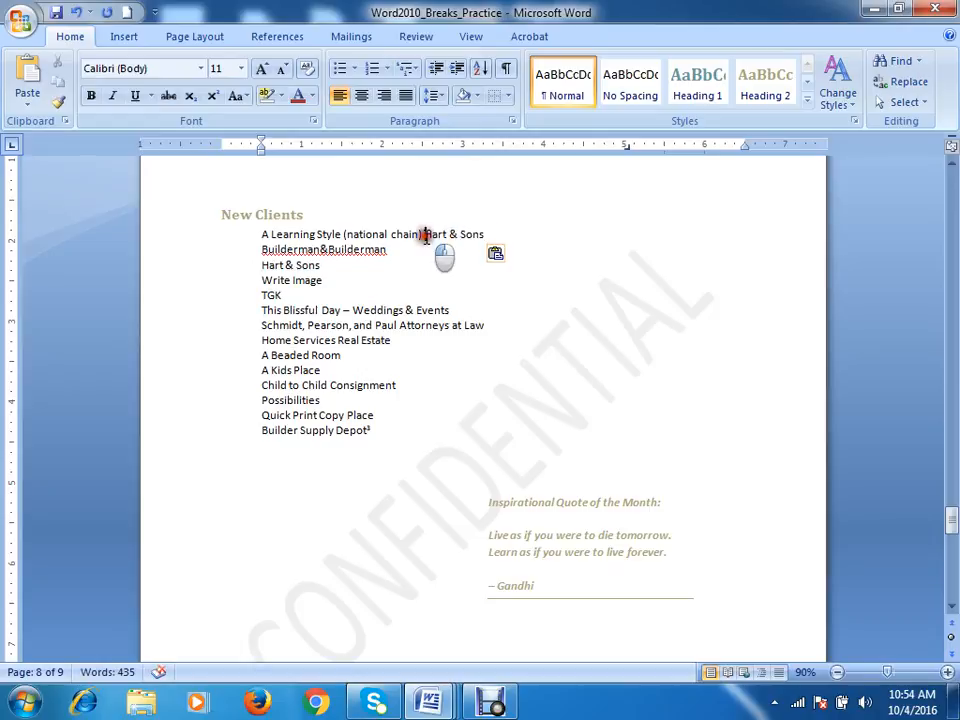
{"action": "key", "text": "Tab"}
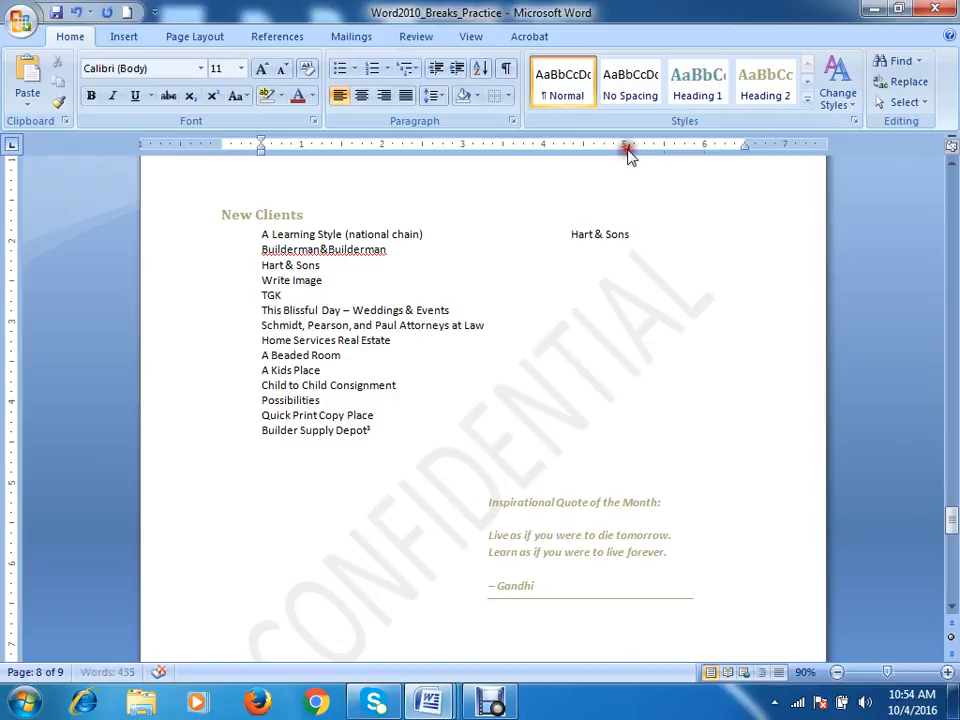
Step: Change the first client line's tab stop alignment to Left
{"action": "double_click", "coordinate": [626, 148]}
{"action": "left_click", "coordinate": [365, 338]}
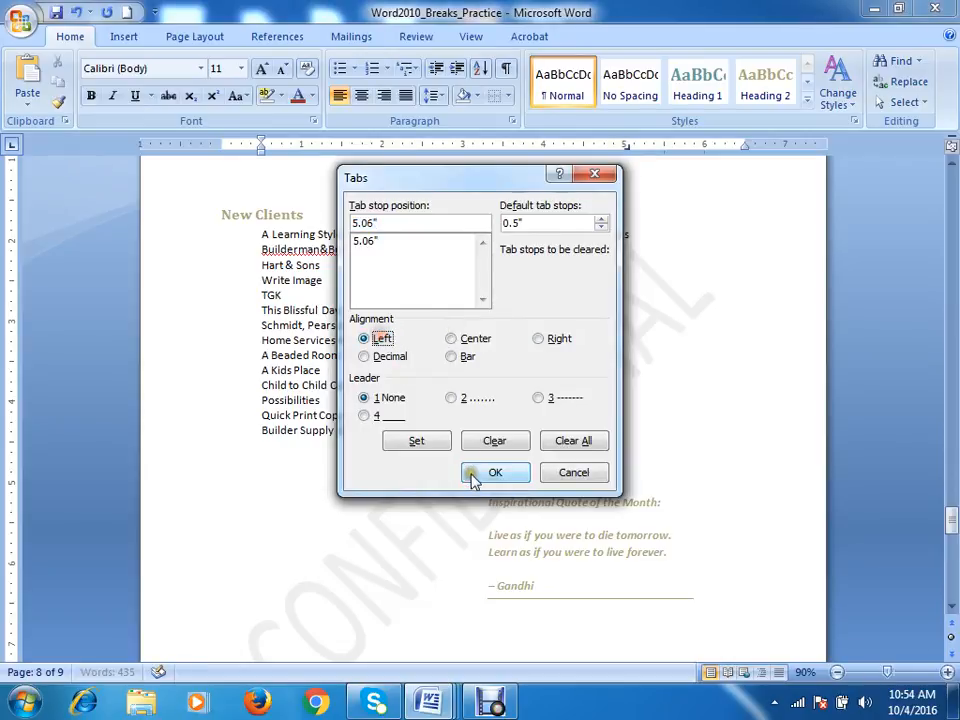
{"action": "left_click", "coordinate": [495, 472]}
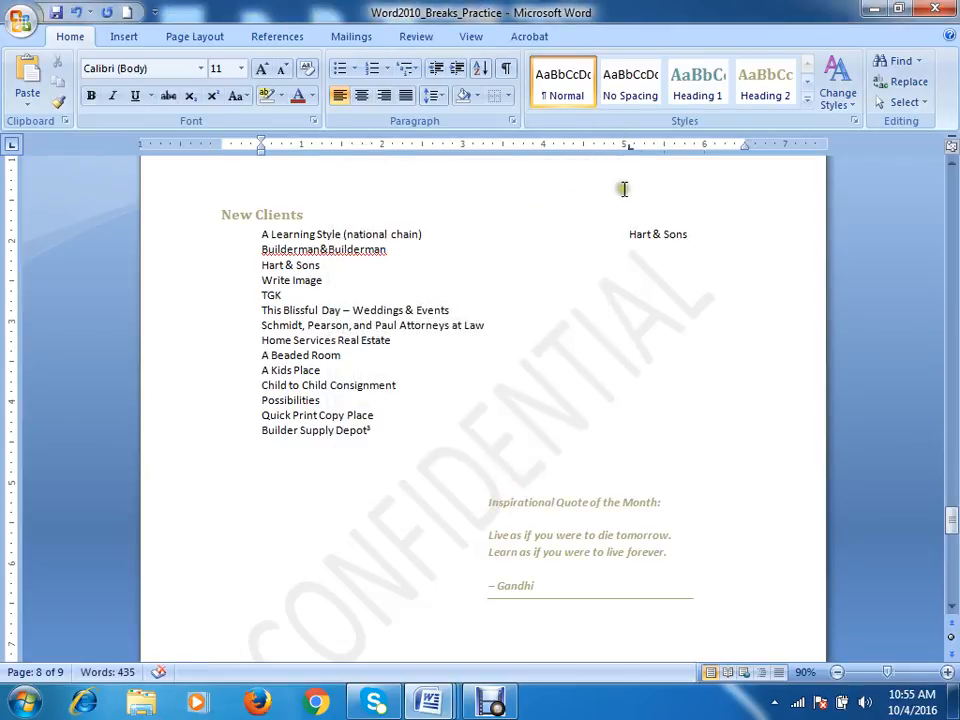
Step: Change the first client line's tab stop alignment to Center
{"action": "double_click", "coordinate": [628, 148]}
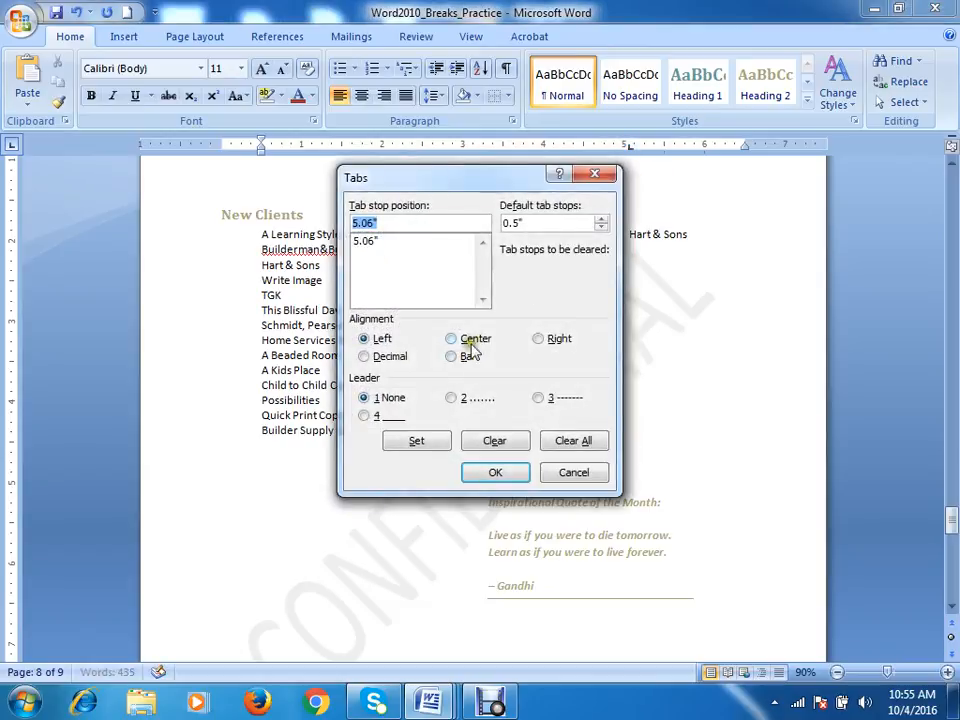
{"action": "left_click", "coordinate": [474, 339]}
{"action": "left_click", "coordinate": [500, 475]}
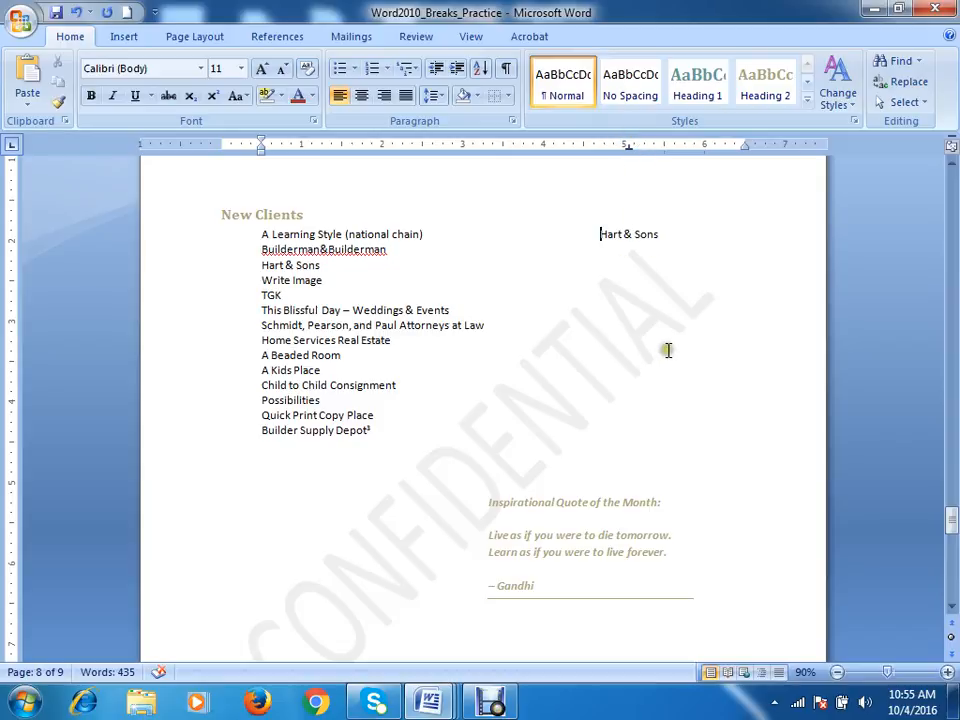
Step: Move the first client line's center tab stop to about 3.75" and add a left tab stop at about 5.25"
{"action": "left_click", "coordinate": [664, 233]}
{"action": "left_click_drag", "start_coordinate": [626, 146], "coordinate": [523, 146]}
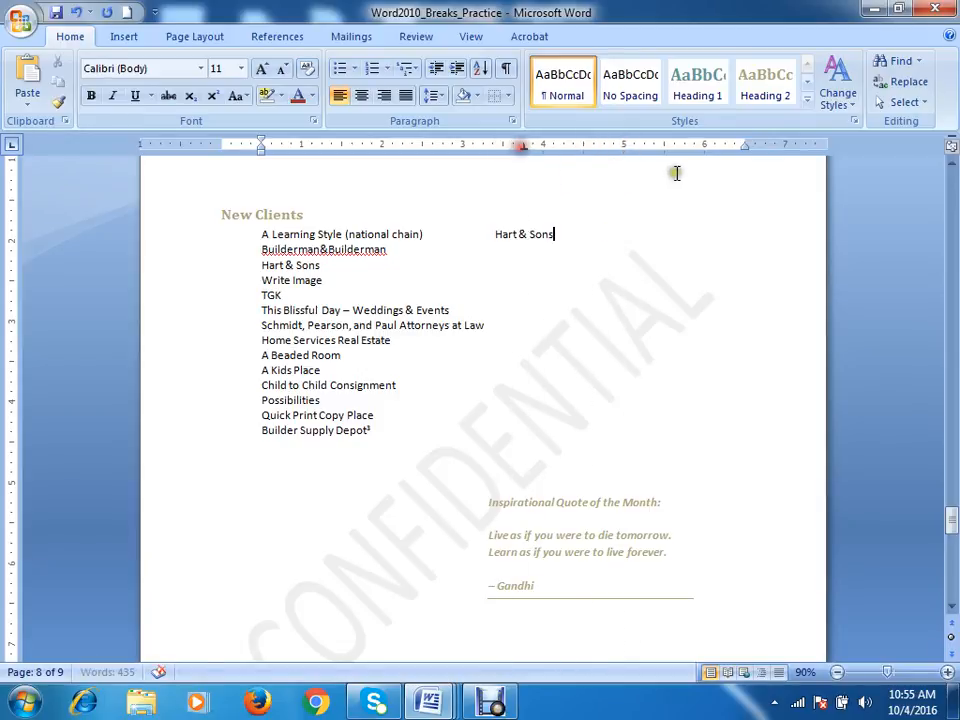
{"action": "left_click_drag", "start_coordinate": [697, 146], "coordinate": [645, 147]}
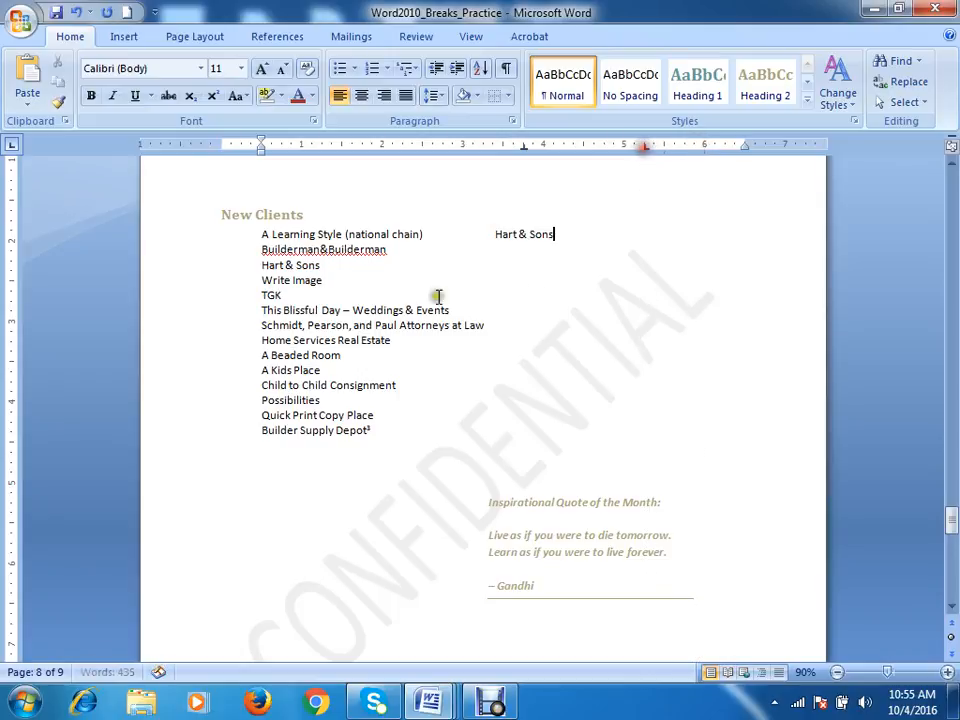
Step: Cut "Write Image" from the New Clients list
{"action": "left_click_drag", "start_coordinate": [257, 280], "coordinate": [321, 281]}
{"action": "right_click", "coordinate": [317, 279]}
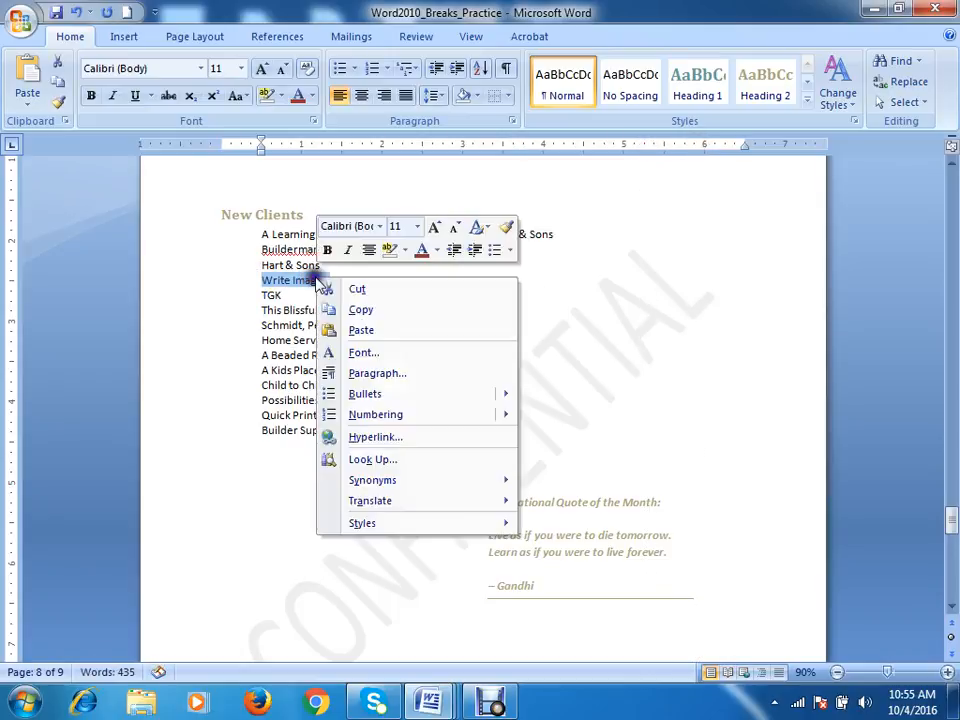
{"action": "left_click", "coordinate": [360, 289]}
Step: Try to paste "Write Image" after "Hart & Sons" on the first client line with a tab between them, and undo it
{"action": "left_click", "coordinate": [572, 242]}
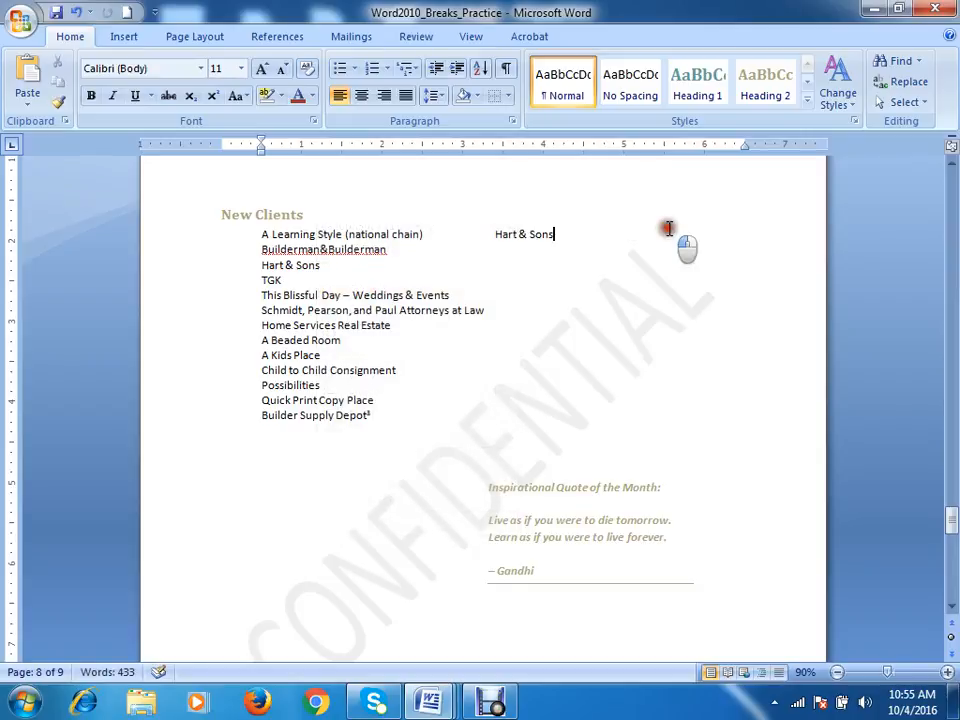
{"action": "right_click", "coordinate": [598, 248]}
{"action": "left_click", "coordinate": [590, 289]}
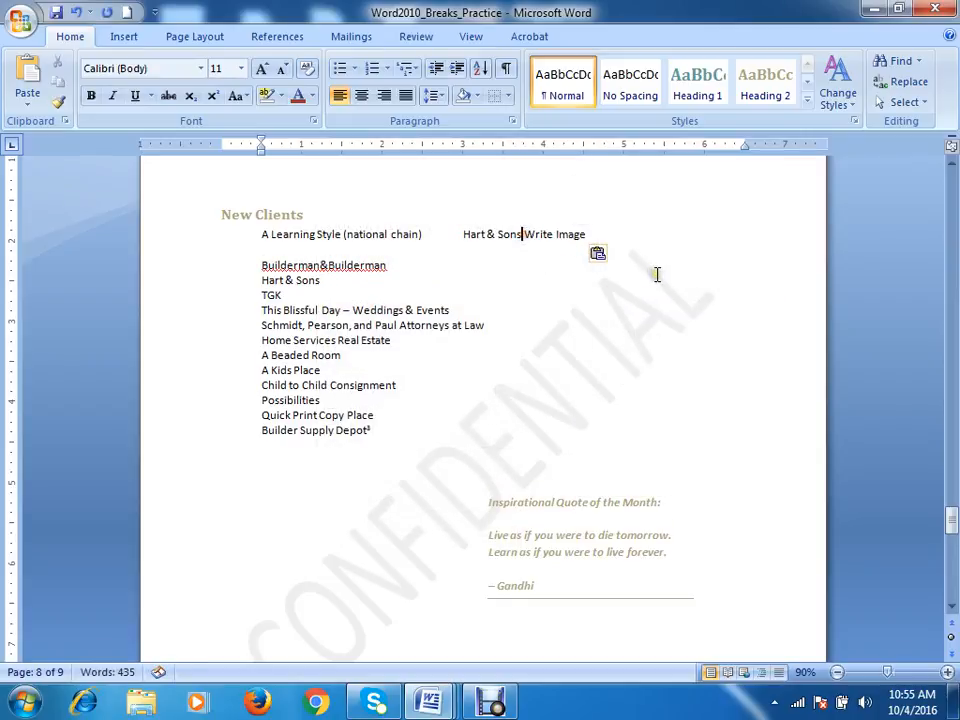
{"action": "key", "text": "Tab"}
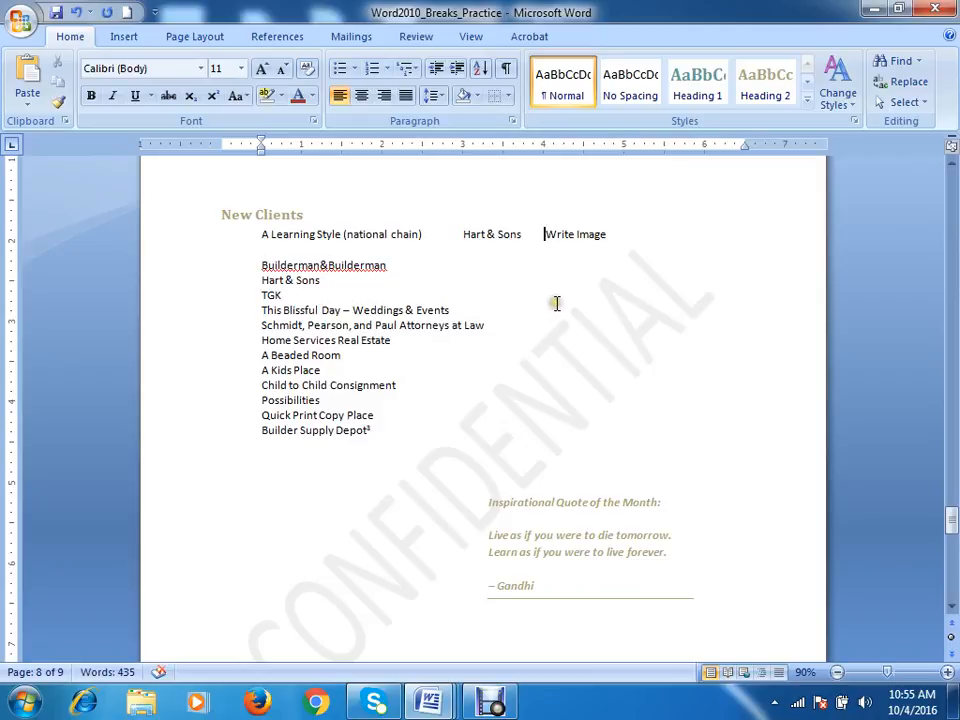
{"action": "key", "text": "ctrl+z"}
{"action": "key", "text": "ctrl+z"}
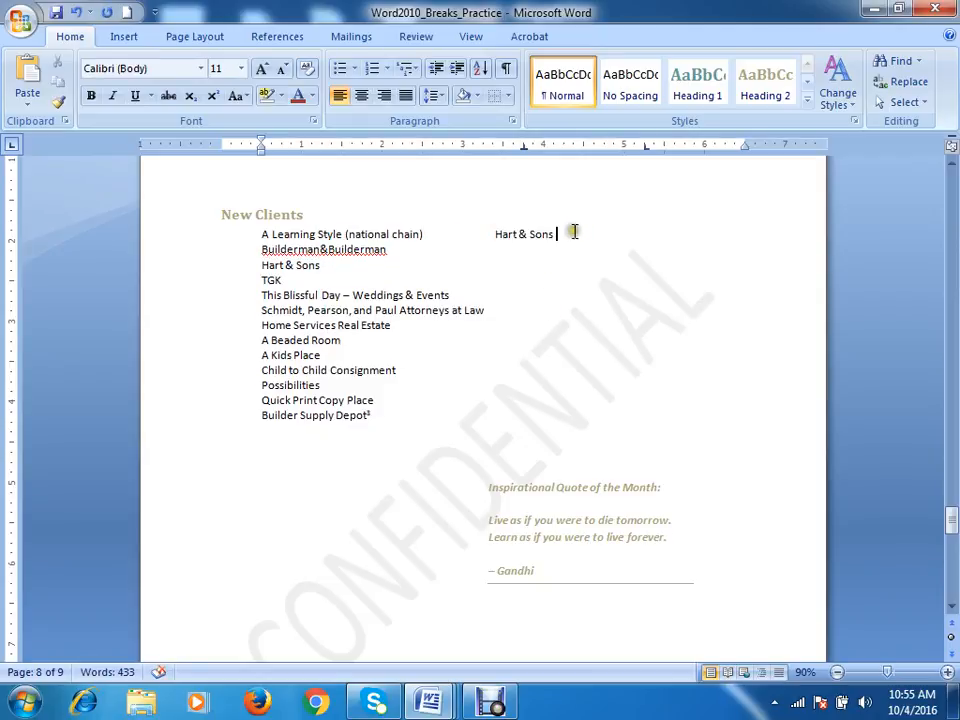
Step: Paste "Write Image" at the end of the first client line and align it to the second tab stop with a tab
{"action": "right_click", "coordinate": [574, 232]}
{"action": "left_click", "coordinate": [600, 289]}
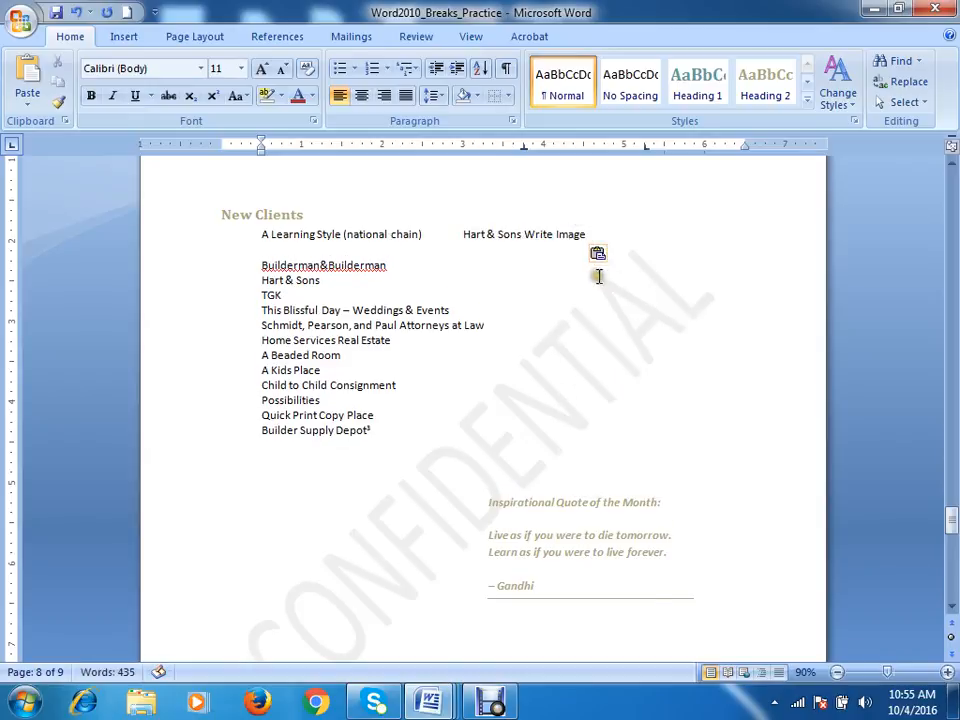
{"action": "left_click", "coordinate": [601, 257]}
{"action": "left_click", "coordinate": [648, 299]}
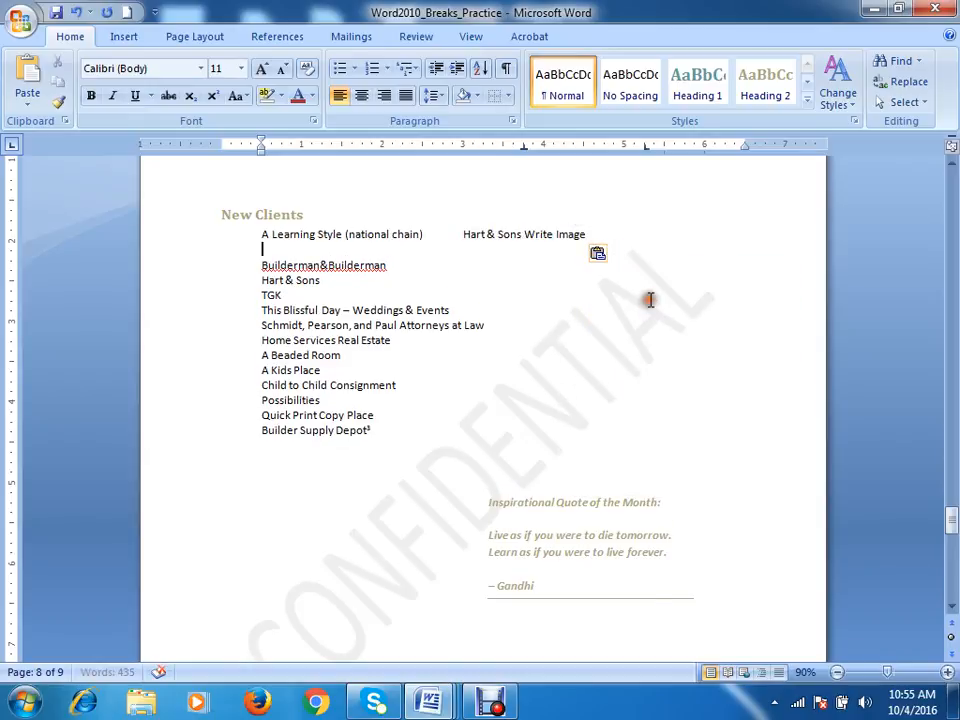
{"action": "left_click", "coordinate": [523, 236]}
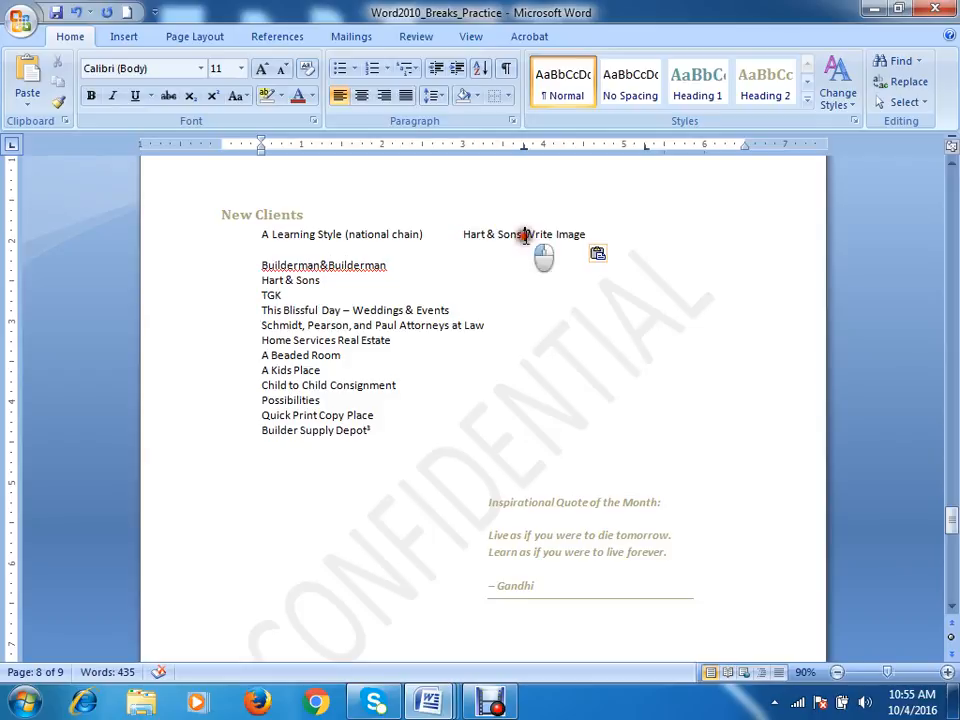
{"action": "key", "text": "Tab"}
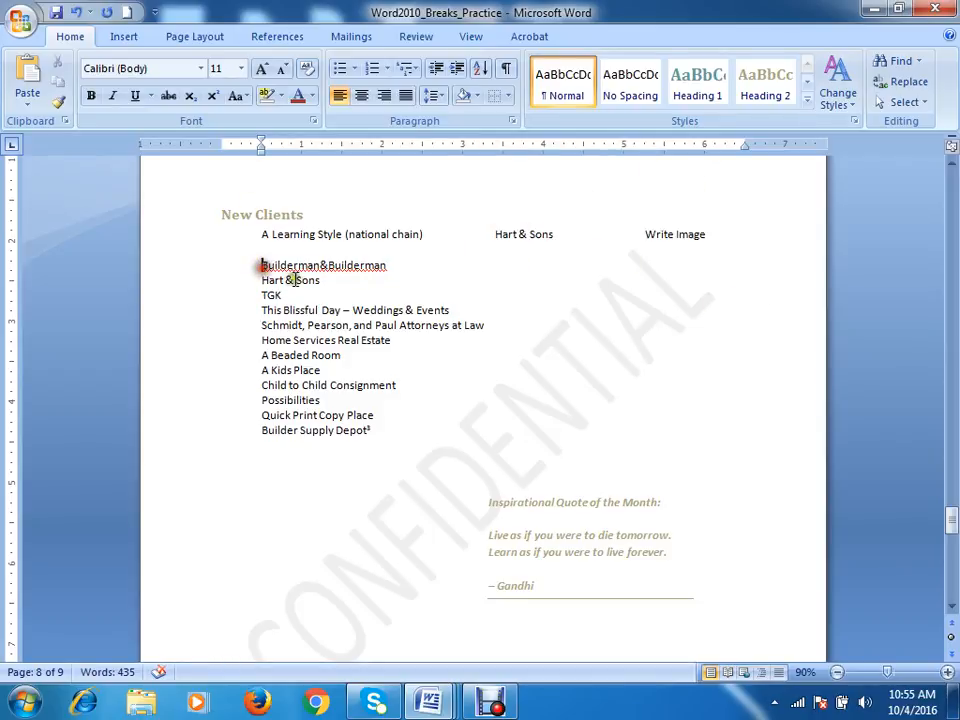
Step: Replace the blank line under the first client row with two new blank lines
{"action": "key", "text": "BackSpace"}
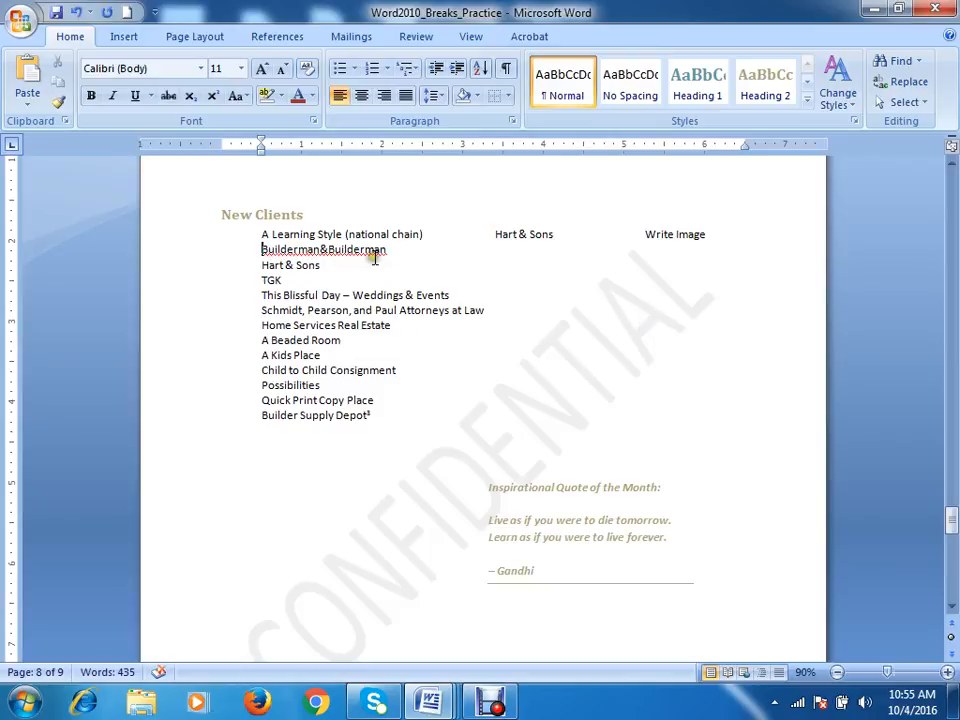
{"action": "key", "text": "Return"}
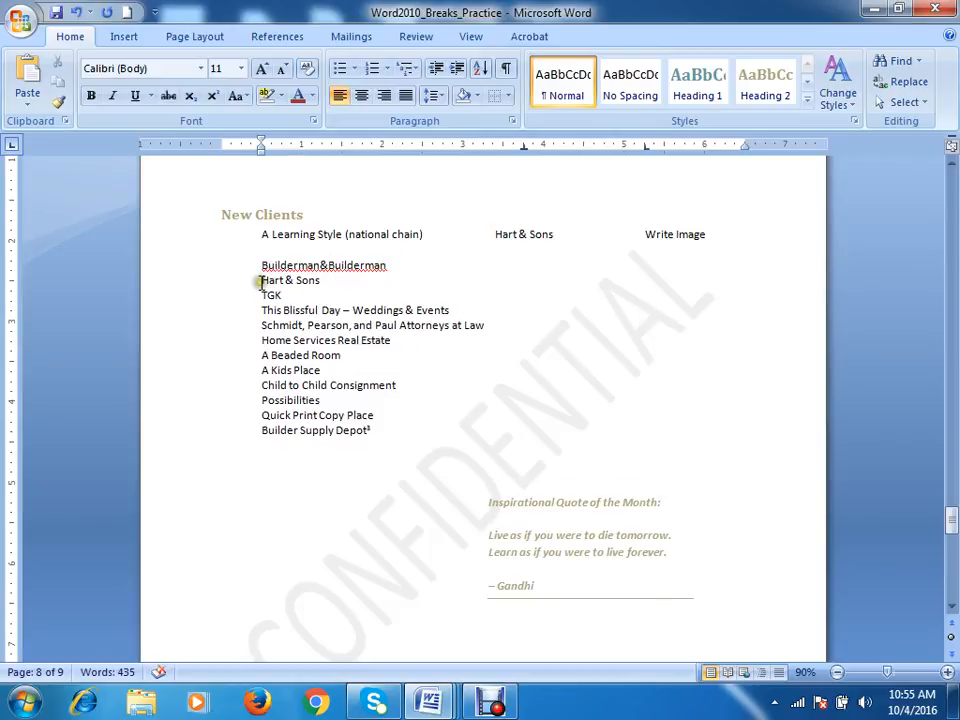
{"action": "left_click_drag", "start_coordinate": [259, 281], "coordinate": [319, 281]}
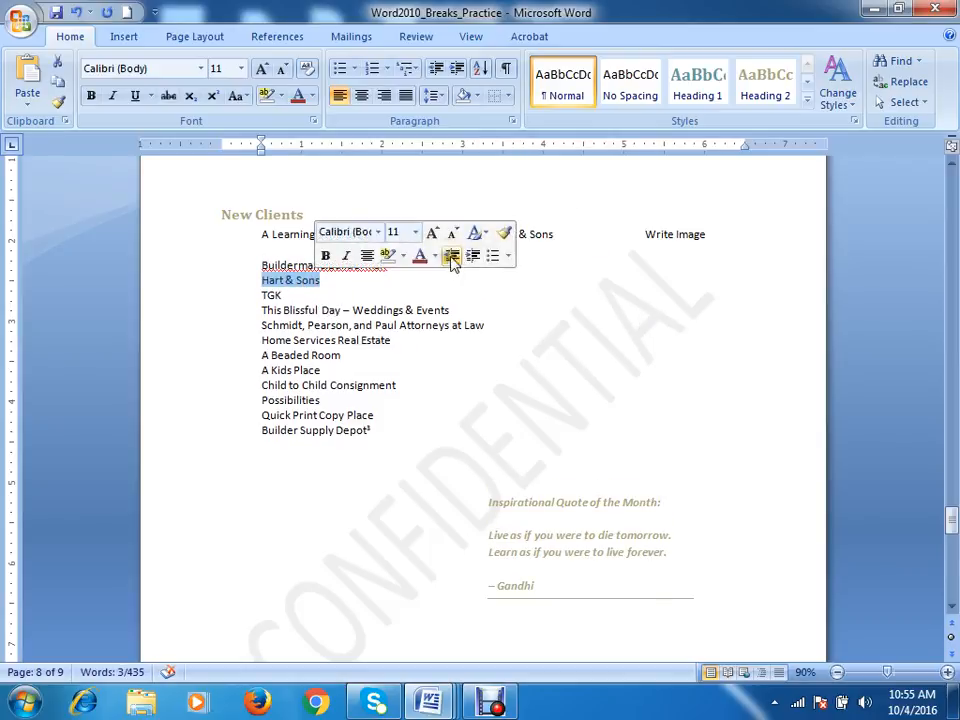
{"action": "left_click", "coordinate": [731, 227]}
{"action": "key", "text": "Return"}
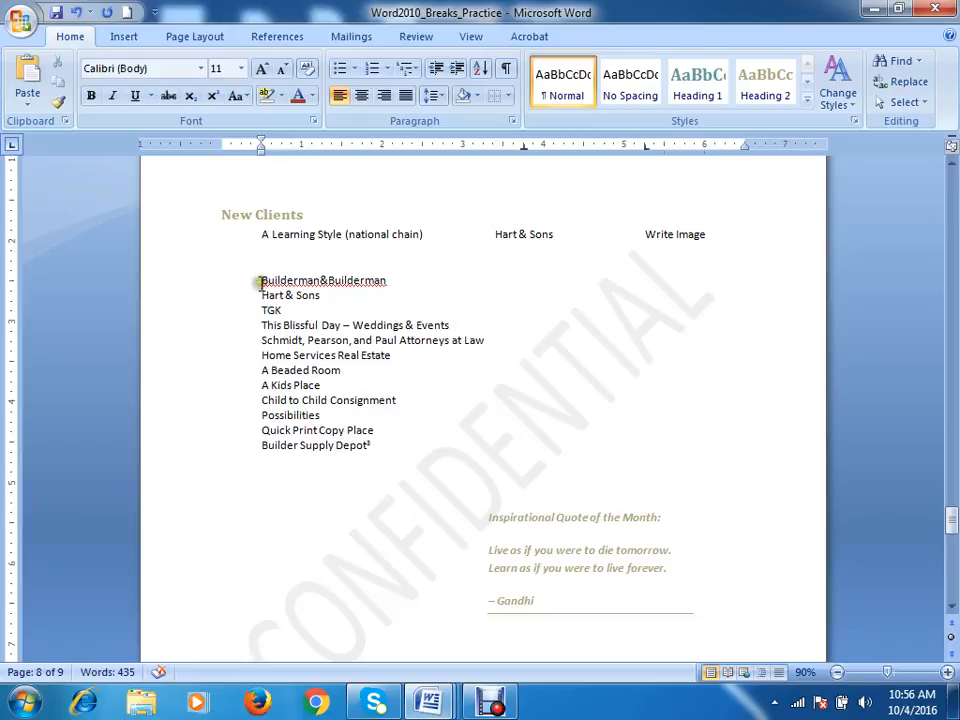
Step: Copy "Builderman&Builderman" from the list and paste it on the blank line directly below "A Learning Style (national chain)"
{"action": "left_click_drag", "start_coordinate": [263, 281], "coordinate": [370, 280]}
{"action": "right_click", "coordinate": [370, 280]}
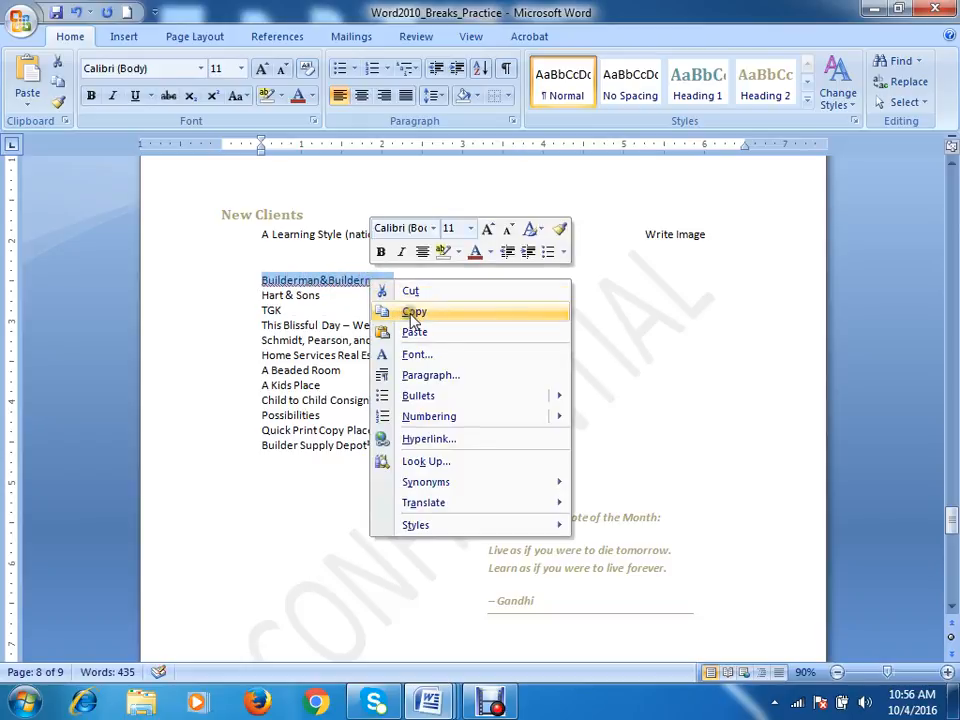
{"action": "left_click", "coordinate": [386, 312]}
{"action": "right_click", "coordinate": [261, 249]}
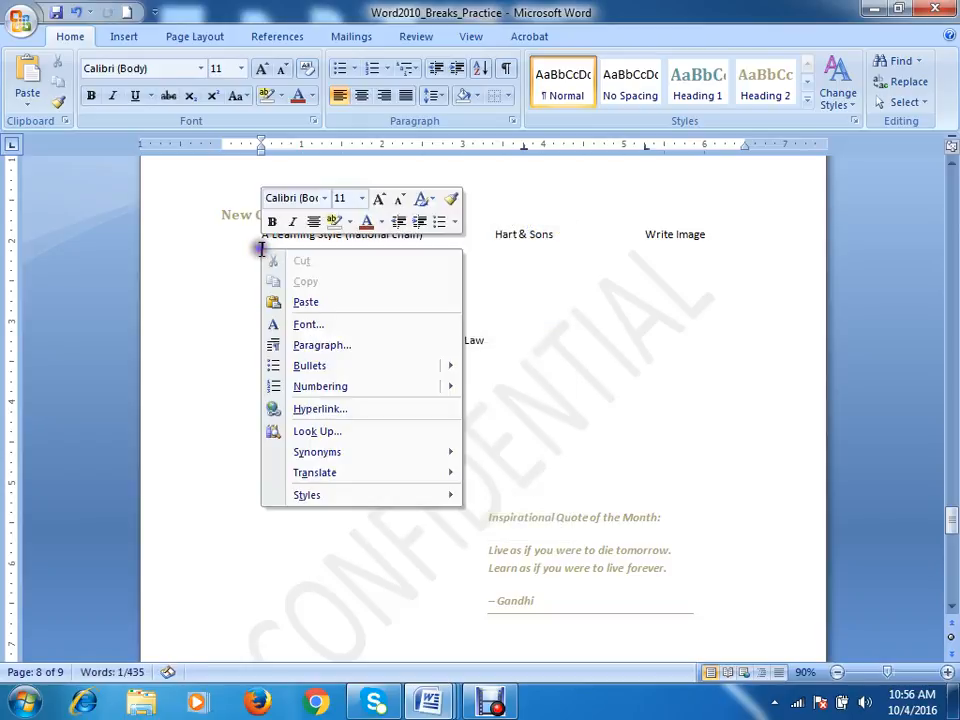
{"action": "left_click", "coordinate": [304, 302]}
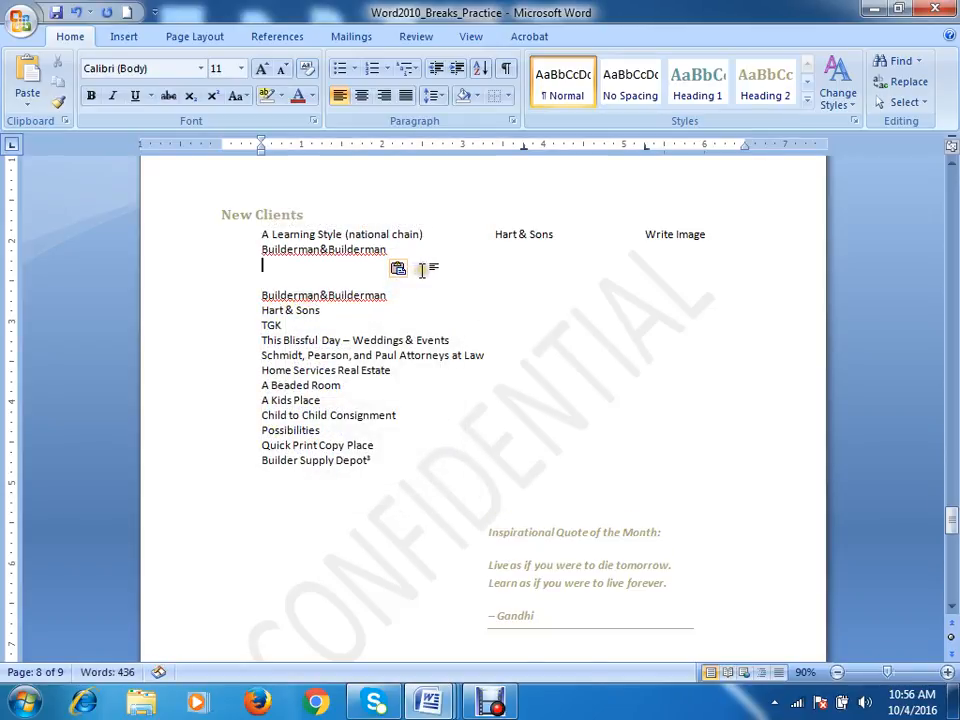
Step: Apply Match Destination Formatting to the pasted "Builderman&Builderman" on the second client line
{"action": "left_click", "coordinate": [392, 249]}
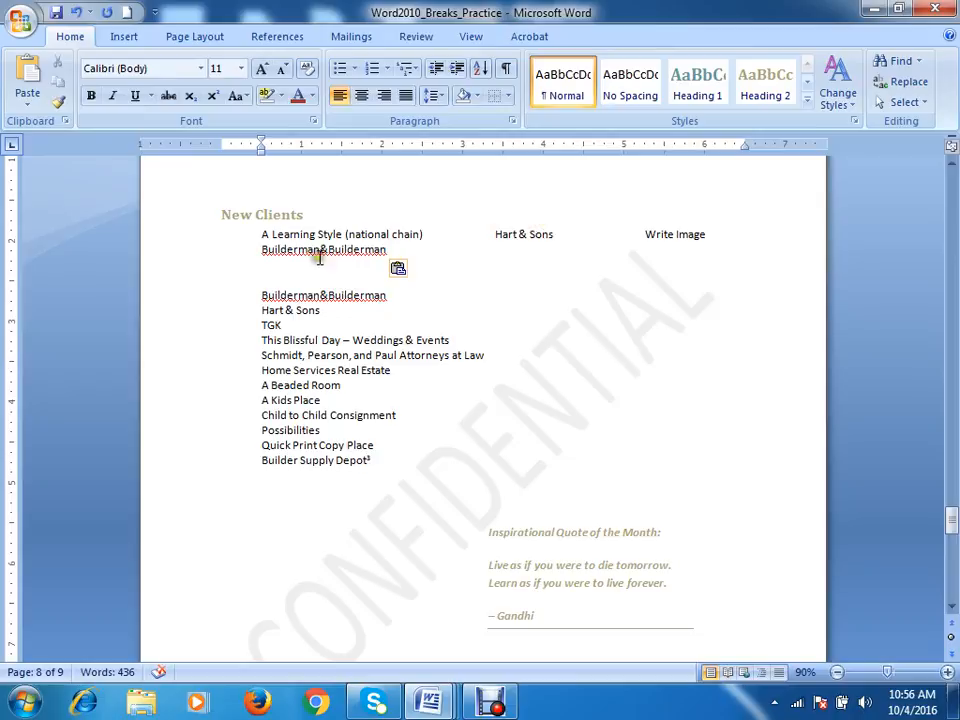
{"action": "left_click", "coordinate": [412, 270]}
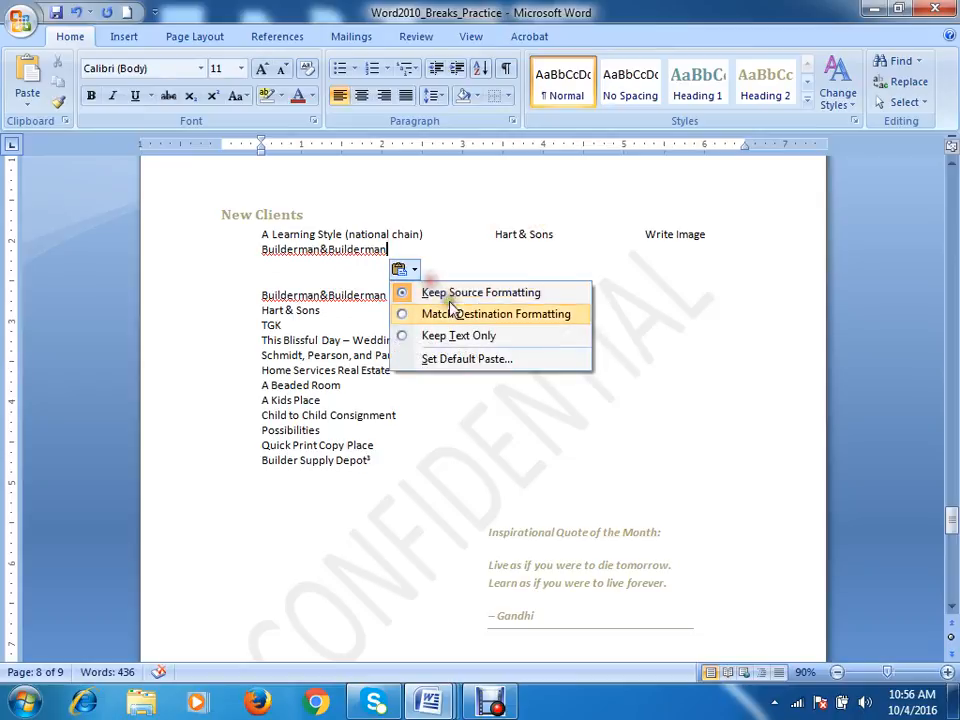
{"action": "left_click", "coordinate": [448, 309]}
{"action": "left_click", "coordinate": [502, 272]}
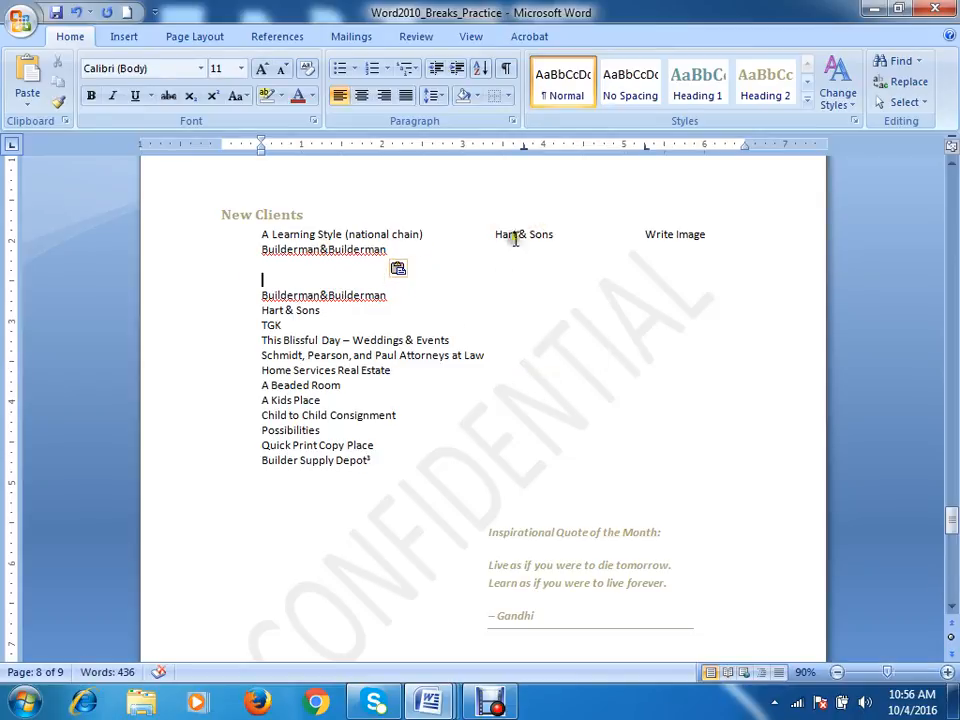
Step: Remove the blank lines below the second client row and bring the other "Builderman&Builderman" up onto that row, separated by a tab
{"action": "left_click", "coordinate": [261, 296]}
{"action": "key", "text": "BackSpace"}
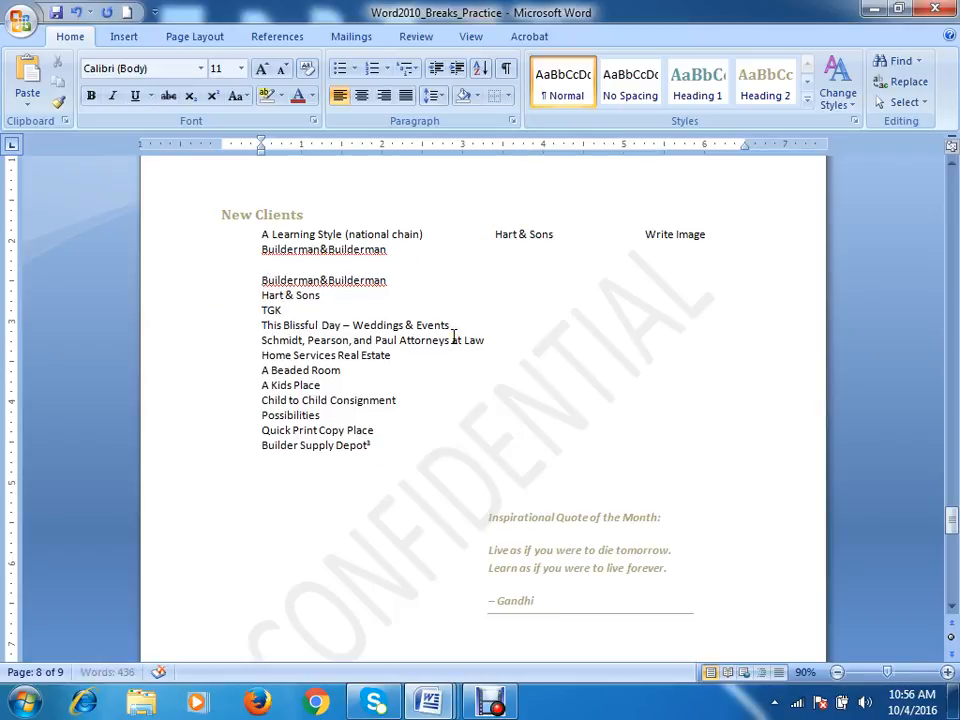
{"action": "key", "text": "BackSpace"}
{"action": "key", "text": "BackSpace"}
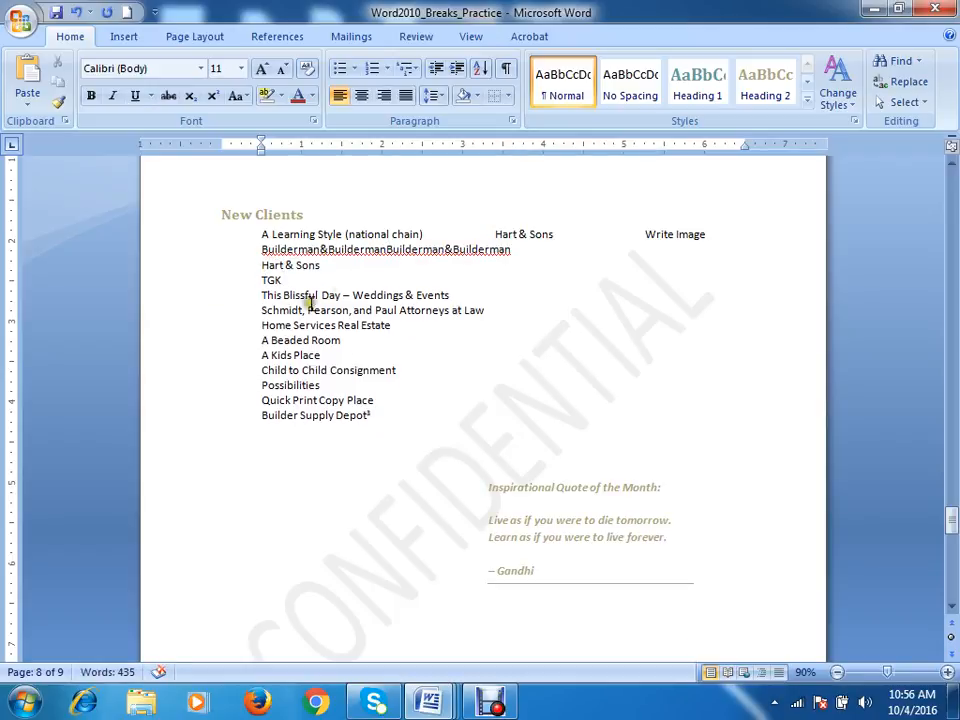
{"action": "key", "text": "Tab"}
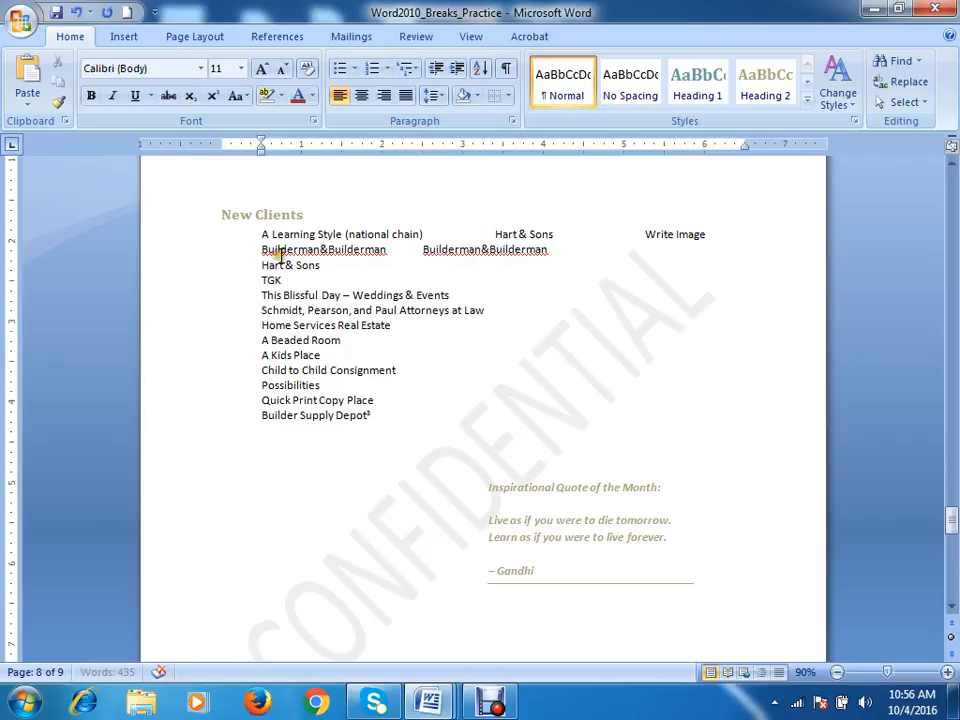
Step: Copy the first client line's paragraph formatting, including its tab stops, onto the "Builderman&Builderman" line with Format Painter
{"action": "left_click", "coordinate": [180, 236]}
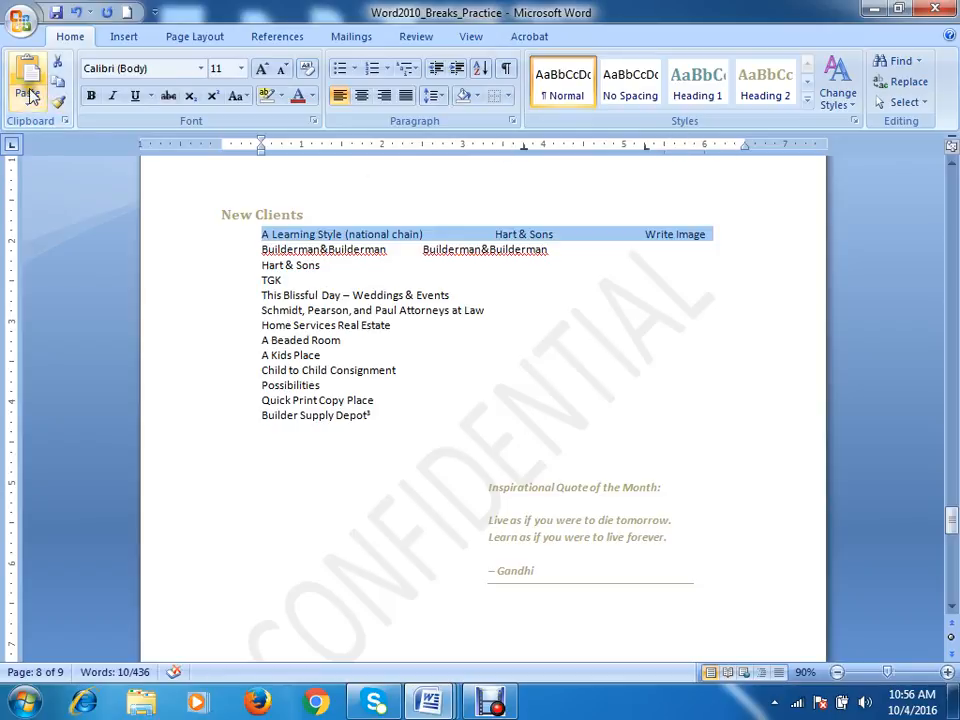
{"action": "left_click", "coordinate": [60, 103]}
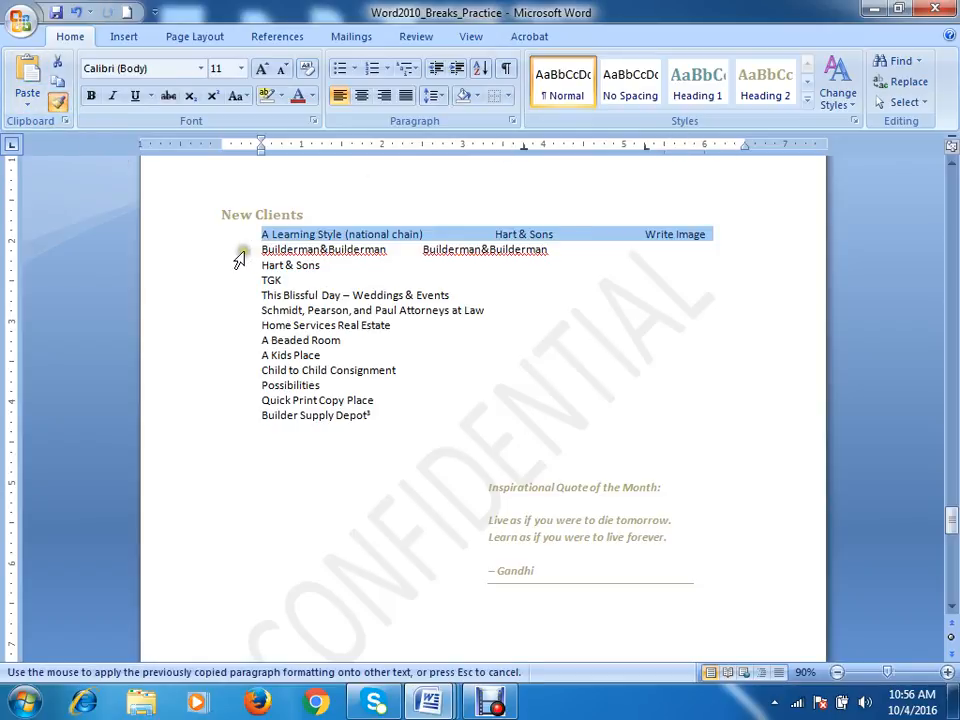
{"action": "left_click", "coordinate": [240, 252]}
{"action": "left_click", "coordinate": [596, 250]}
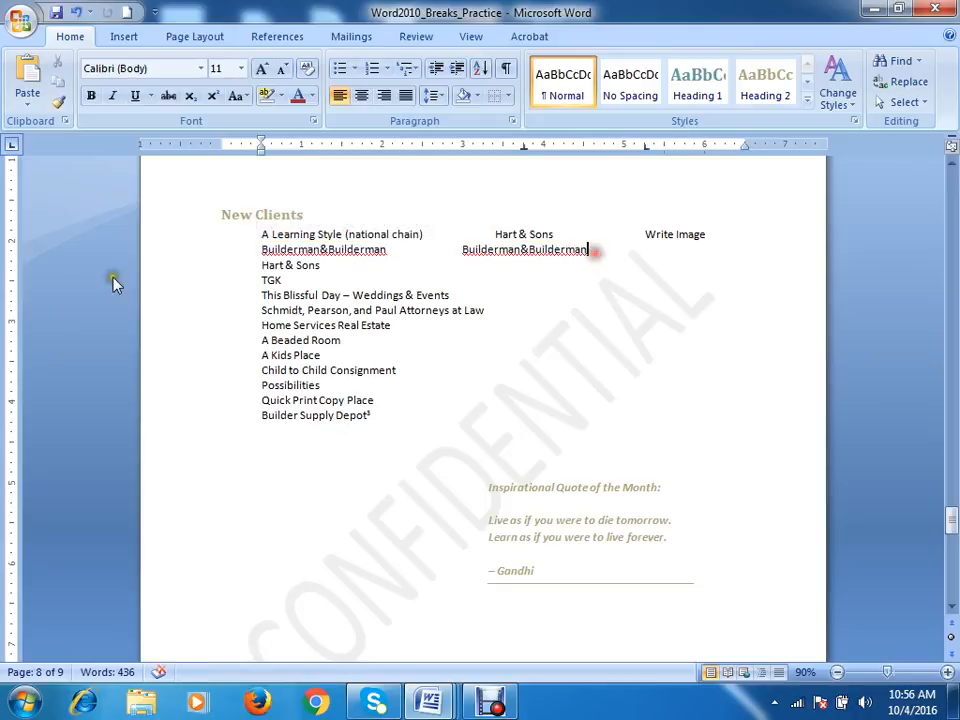
{"action": "left_click", "coordinate": [258, 236]}
{"action": "left_click_drag", "start_coordinate": [258, 236], "coordinate": [399, 420]}
{"action": "left_click", "coordinate": [405, 420]}
{"action": "left_click_drag", "start_coordinate": [259, 236], "coordinate": [598, 249]}
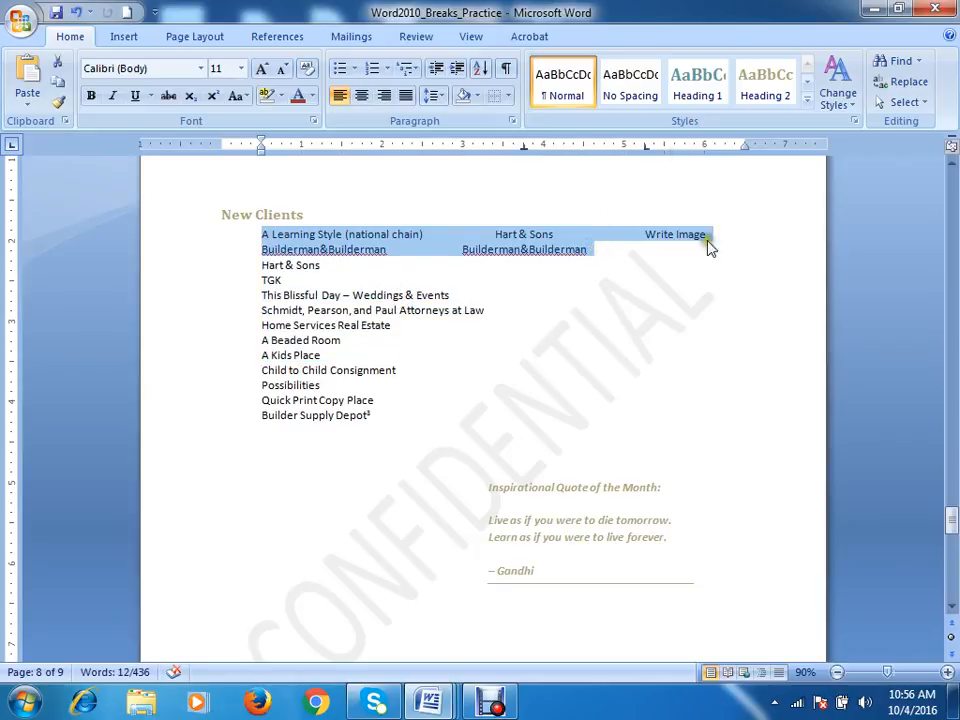
{"action": "left_click", "coordinate": [235, 242]}
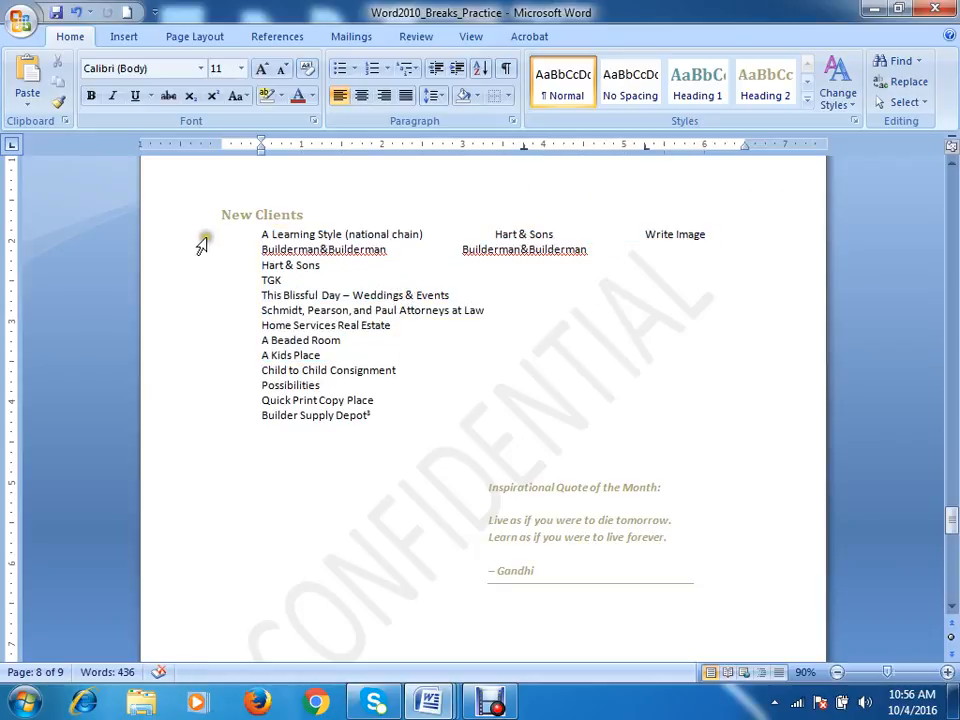
{"action": "left_click_drag", "start_coordinate": [201, 241], "coordinate": [198, 251]}
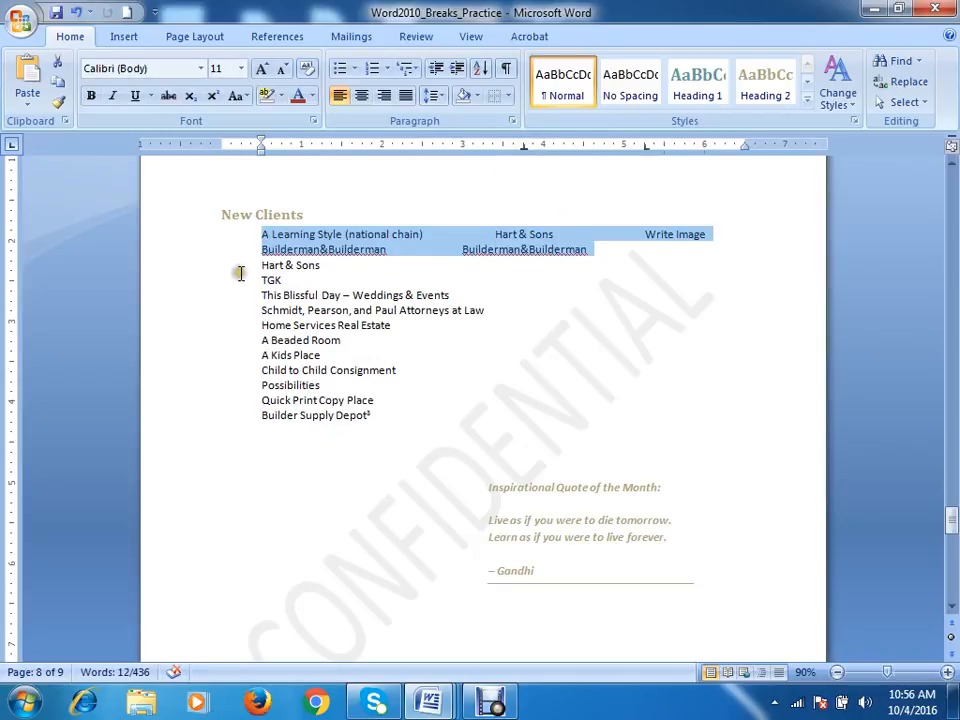
{"action": "left_click_drag", "start_coordinate": [185, 279], "coordinate": [185, 410]}
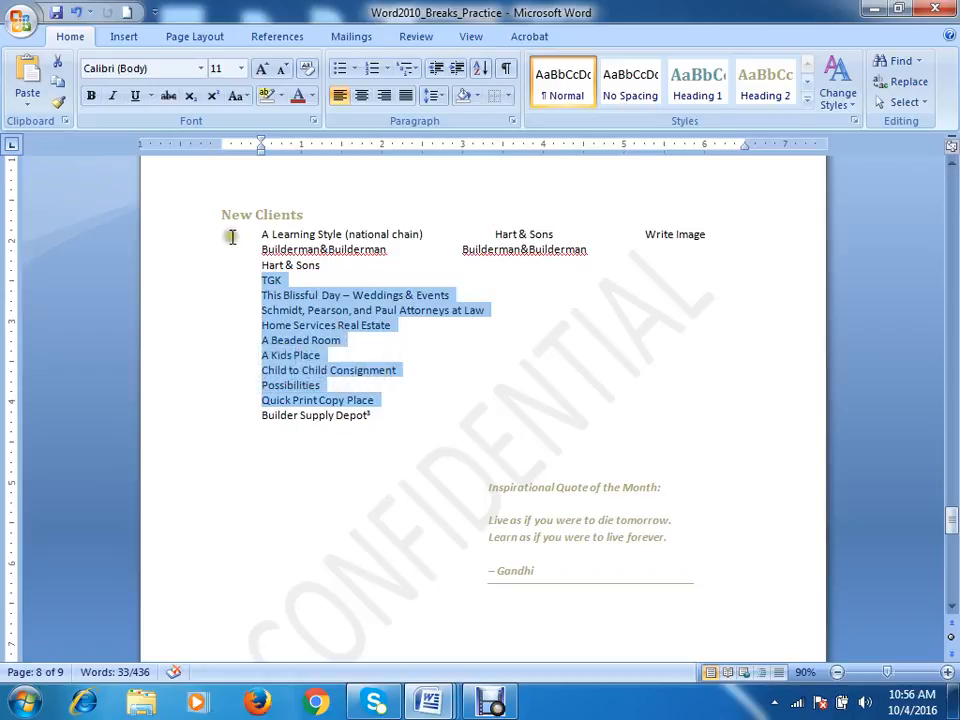
{"action": "left_click_drag", "start_coordinate": [184, 237], "coordinate": [193, 420]}
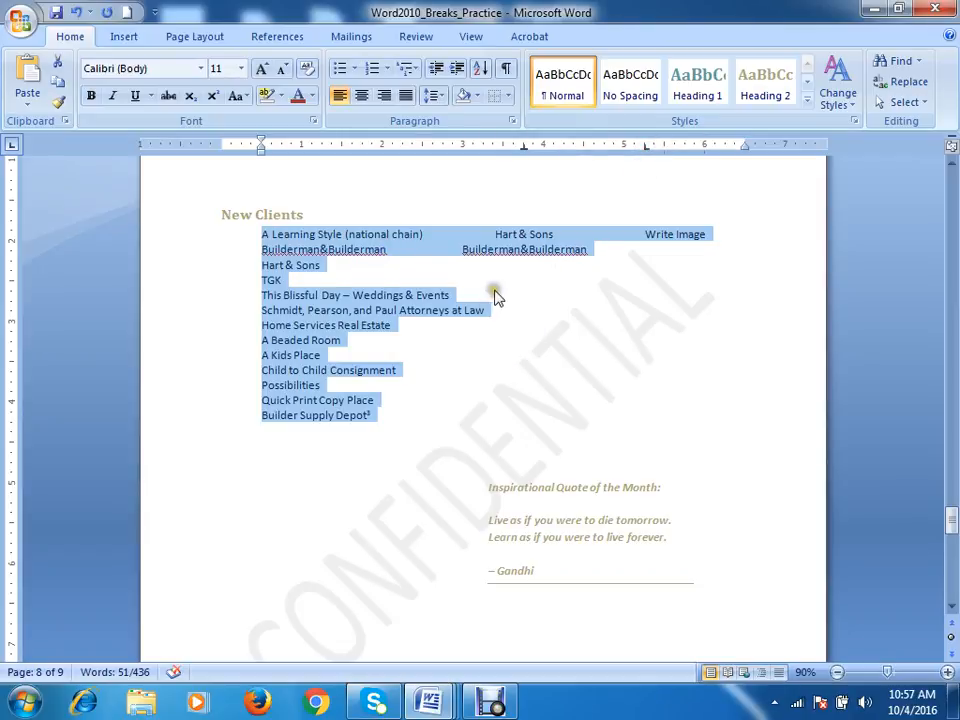
{"action": "left_click", "coordinate": [388, 414]}
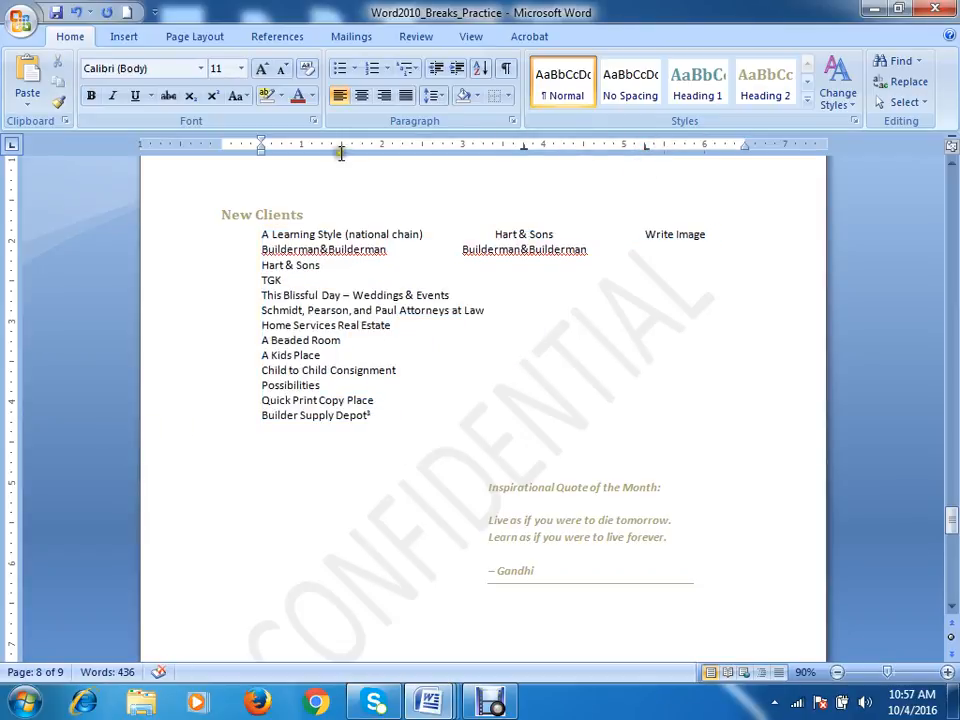
Step: Join "TGK" and "This Blissful Day – Weddings & Events" onto the "Hart & Sons" line, each aligned to its own tab stop
{"action": "left_click", "coordinate": [334, 268]}
{"action": "key", "text": "Delete"}
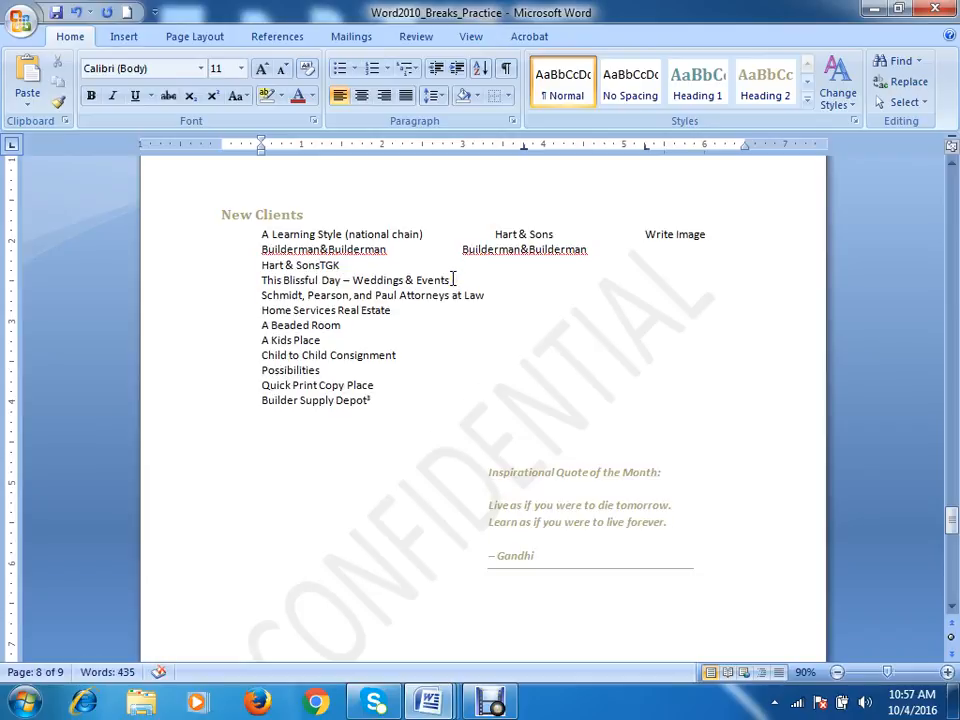
{"action": "key", "text": "Tab"}
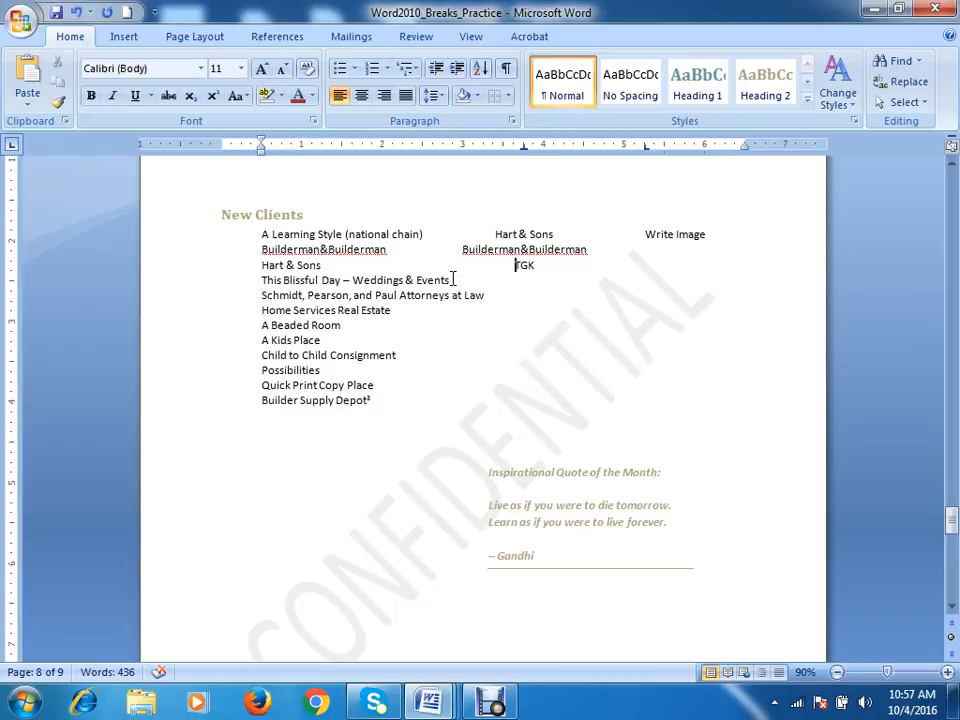
{"action": "left_click", "coordinate": [560, 266]}
{"action": "key", "text": "Delete"}
{"action": "key", "text": "Tab"}
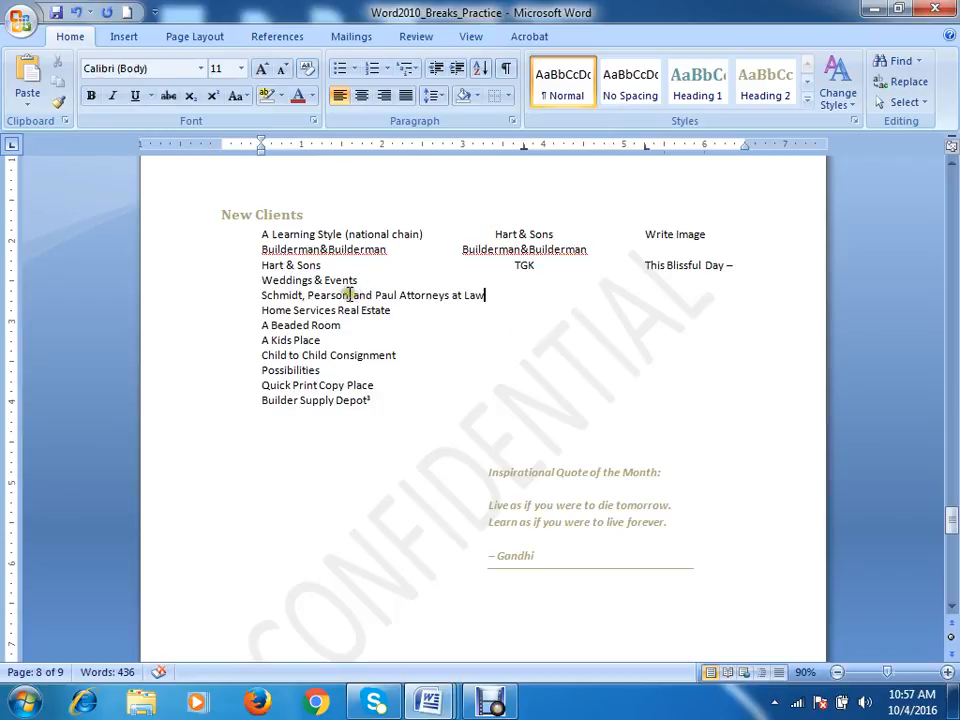
Step: Split the "Schmidt, Pearson, and Paul Attorneys at Law" line across the columns with tabs before "Pearson" and "Paul"
{"action": "left_click", "coordinate": [310, 296]}
{"action": "key", "text": "Tab"}
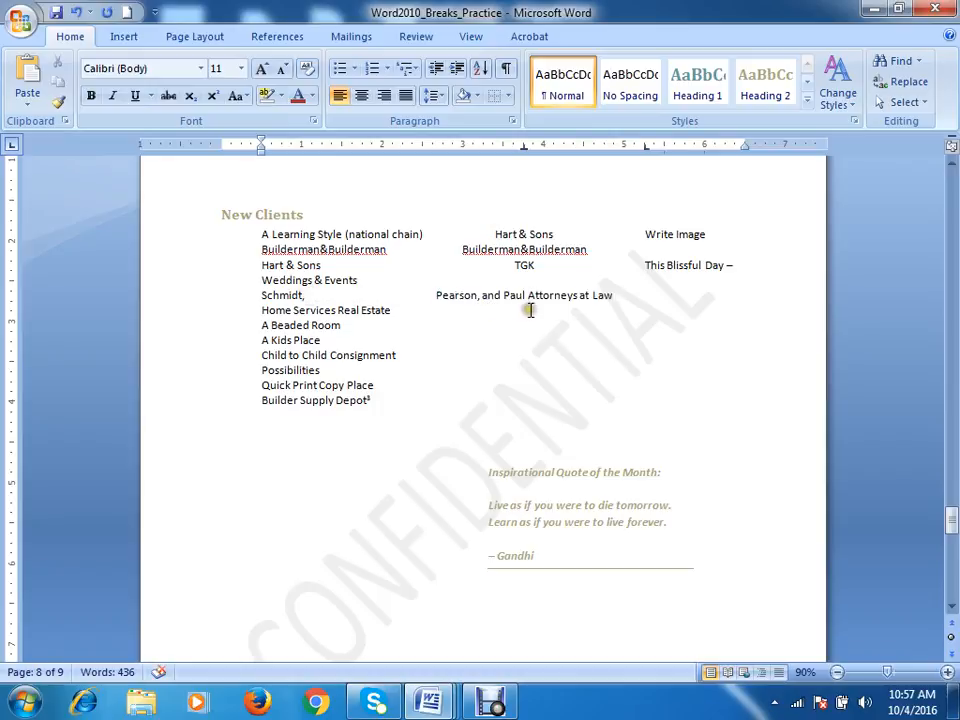
{"action": "left_click", "coordinate": [507, 296]}
{"action": "key", "text": "Tab"}
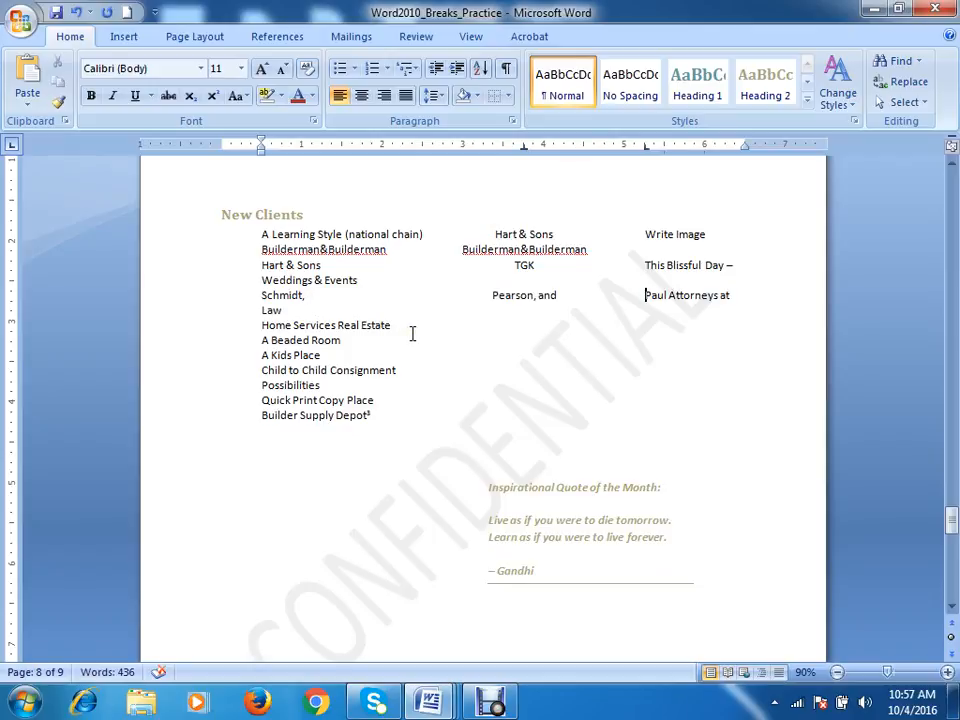
{"action": "left_click", "coordinate": [544, 279]}
{"action": "key", "text": "Home"}
{"action": "left_click", "coordinate": [760, 294]}
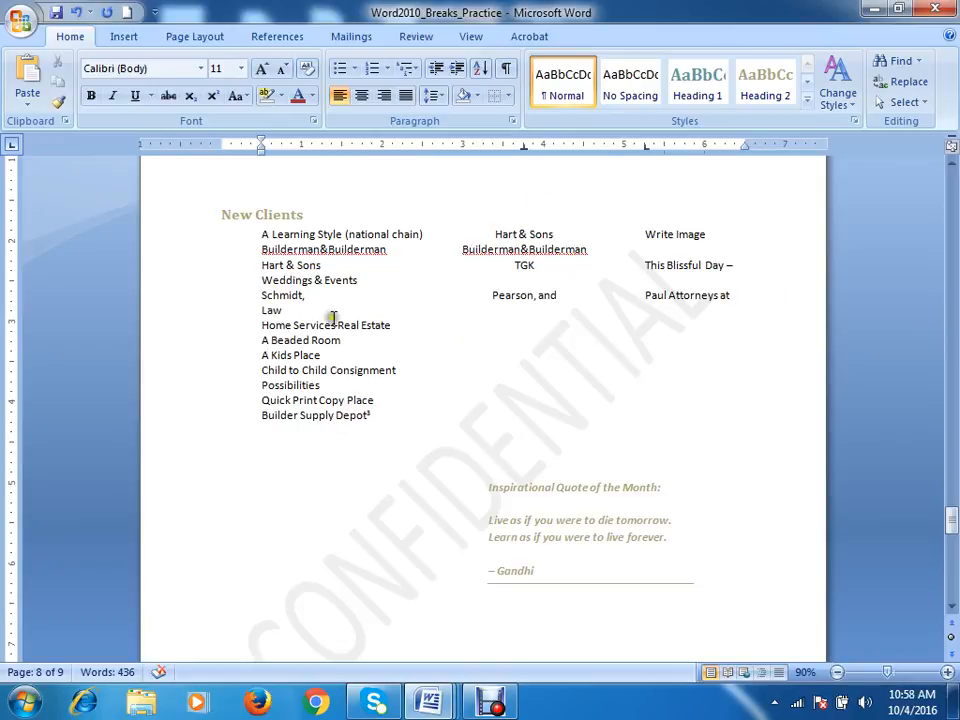
Step: Join "Home Services Real Estate" and "A Beaded Room" onto the "Law" line with tabs, and start a new line before "– Weddings & Events"
{"action": "left_click", "coordinate": [292, 310]}
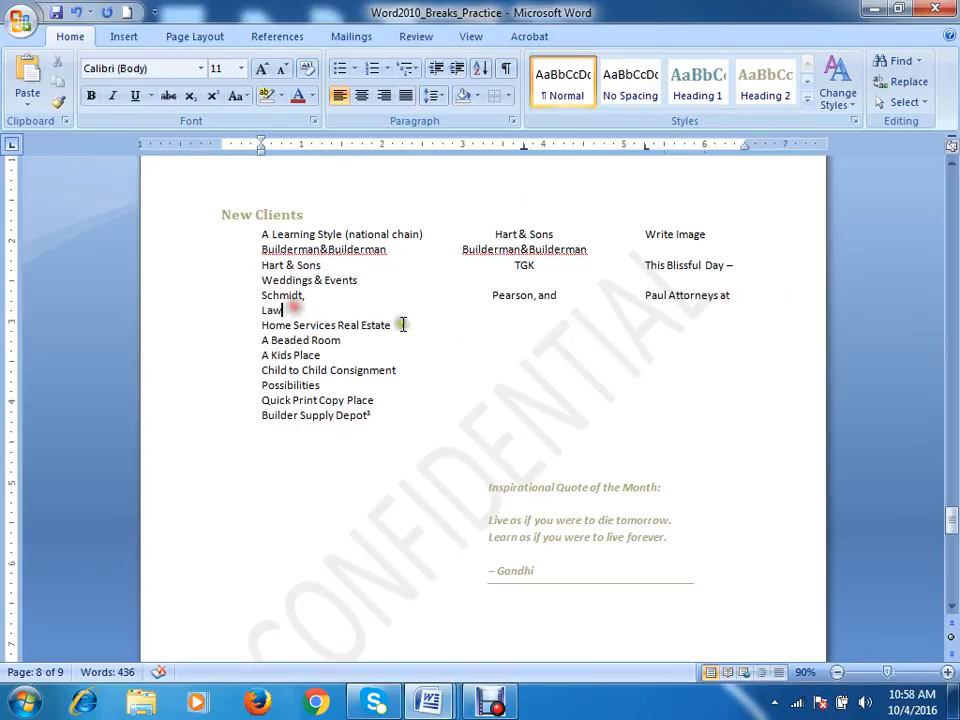
{"action": "key", "text": "Tab"}
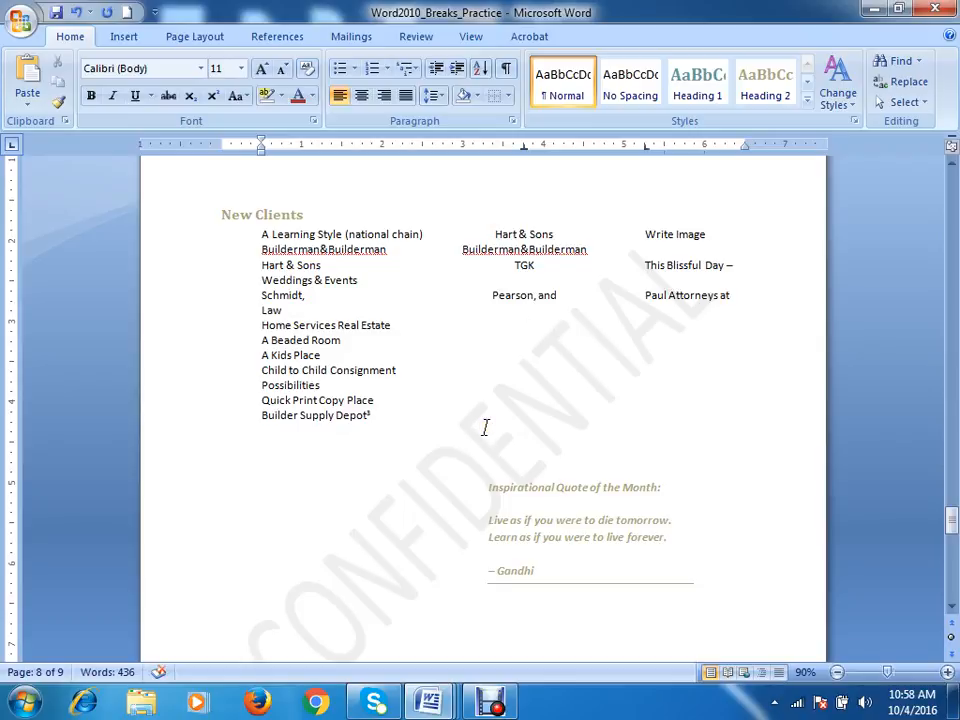
{"action": "key", "text": "Delete"}
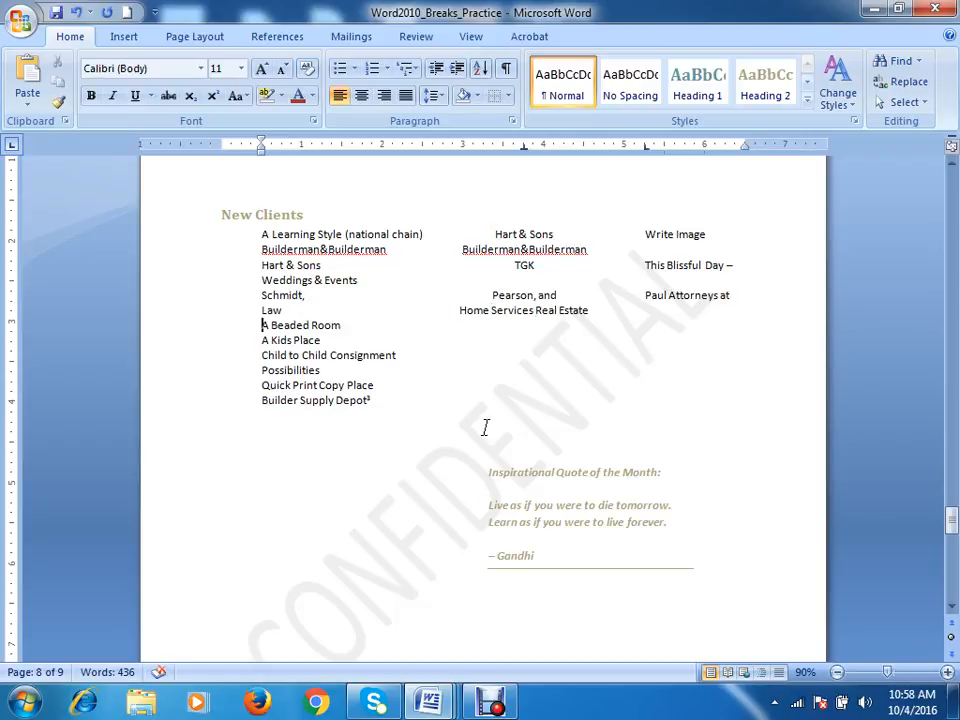
{"action": "key", "text": "Delete"}
{"action": "key", "text": "Tab"}
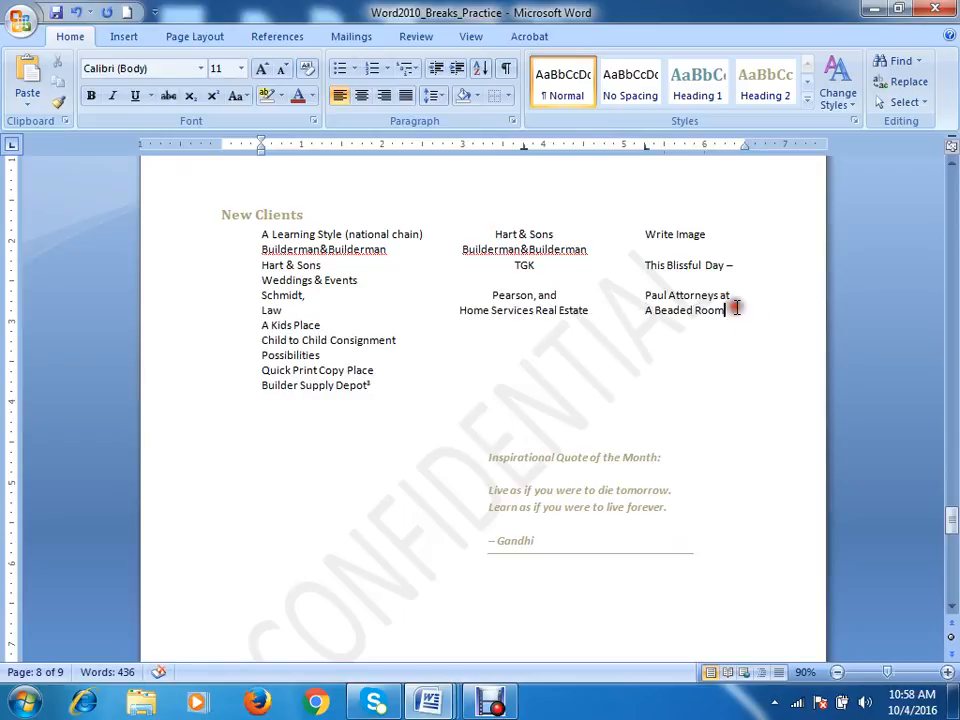
{"action": "left_click", "coordinate": [729, 266]}
{"action": "key", "text": "Return"}
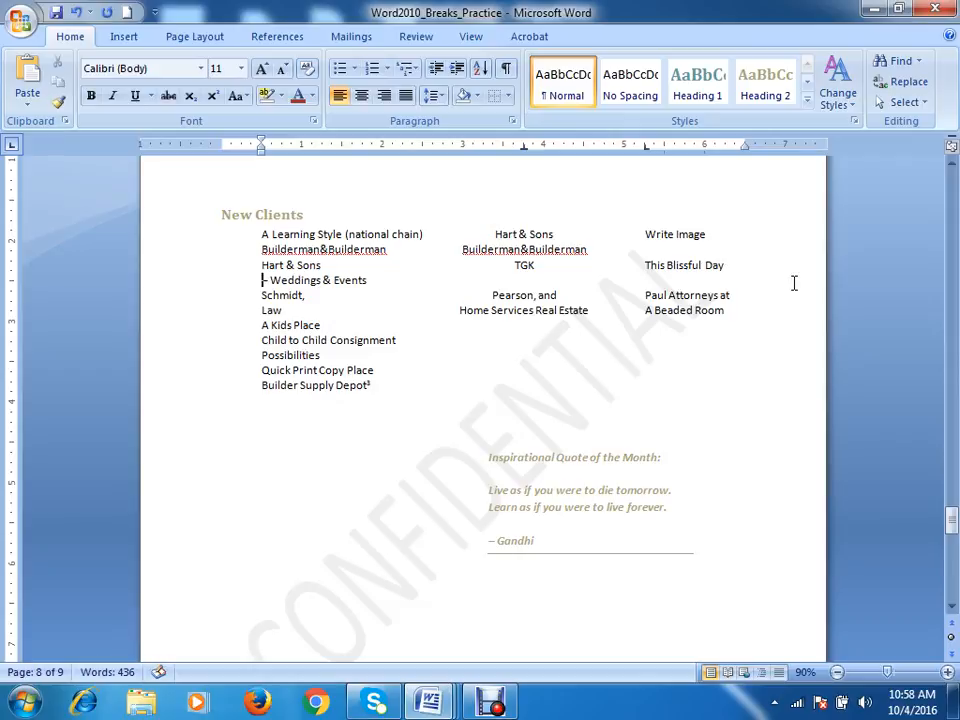
Step: Join "Child to Child Consignment" and "Possibilities" onto the "A Kids Place" line, each aligned to its own tab stop
{"action": "left_click", "coordinate": [400, 322]}
{"action": "key", "text": "Delete"}
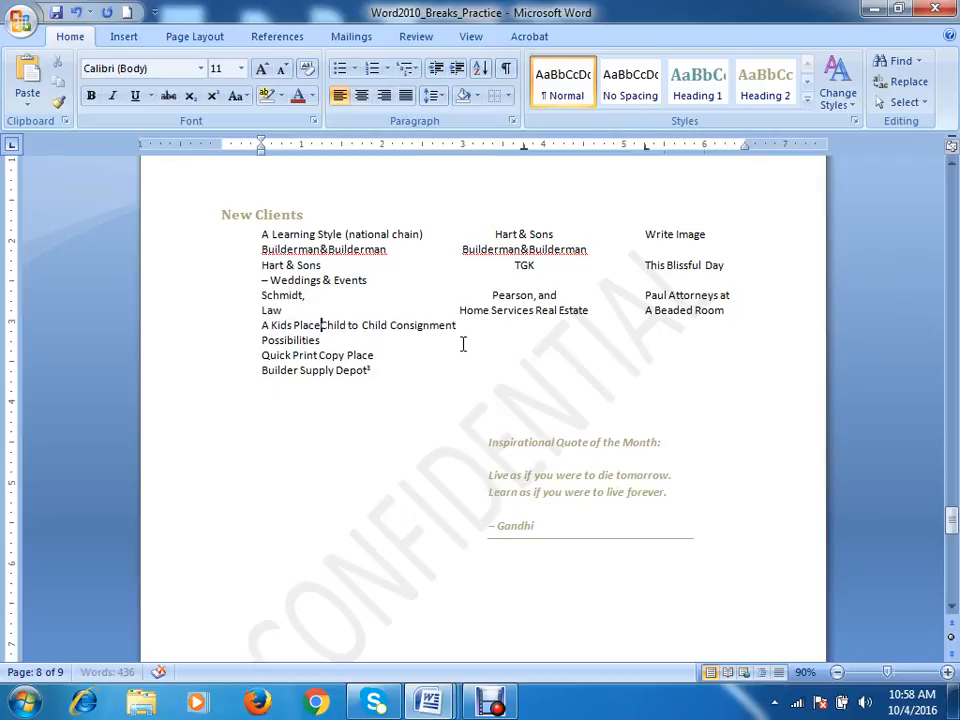
{"action": "key", "text": "ctrl+shift+Return"}
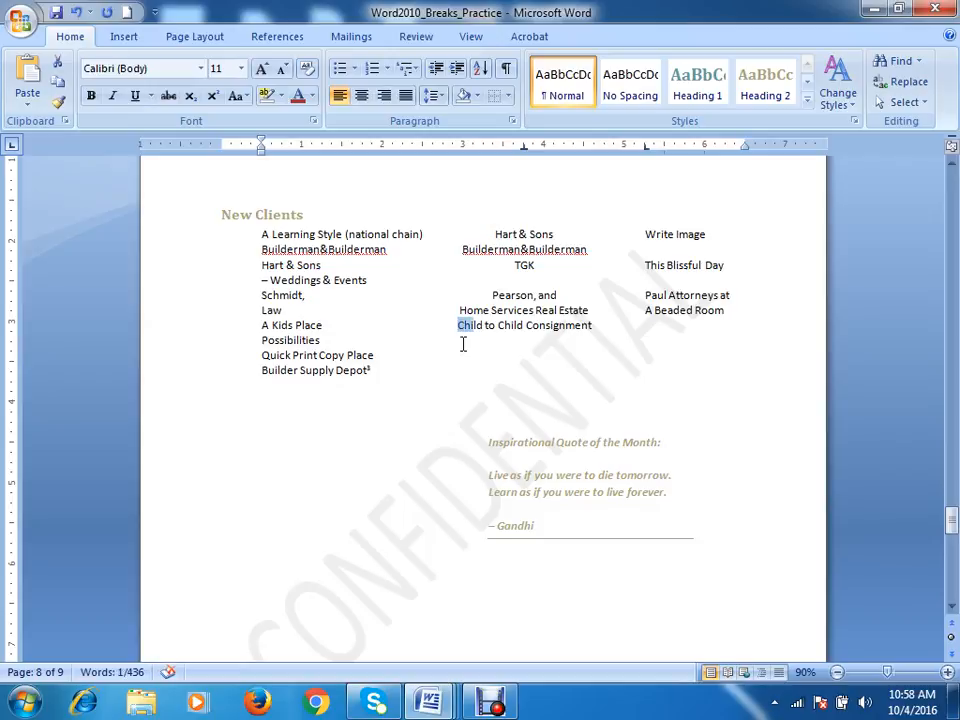
{"action": "key", "text": "End"}
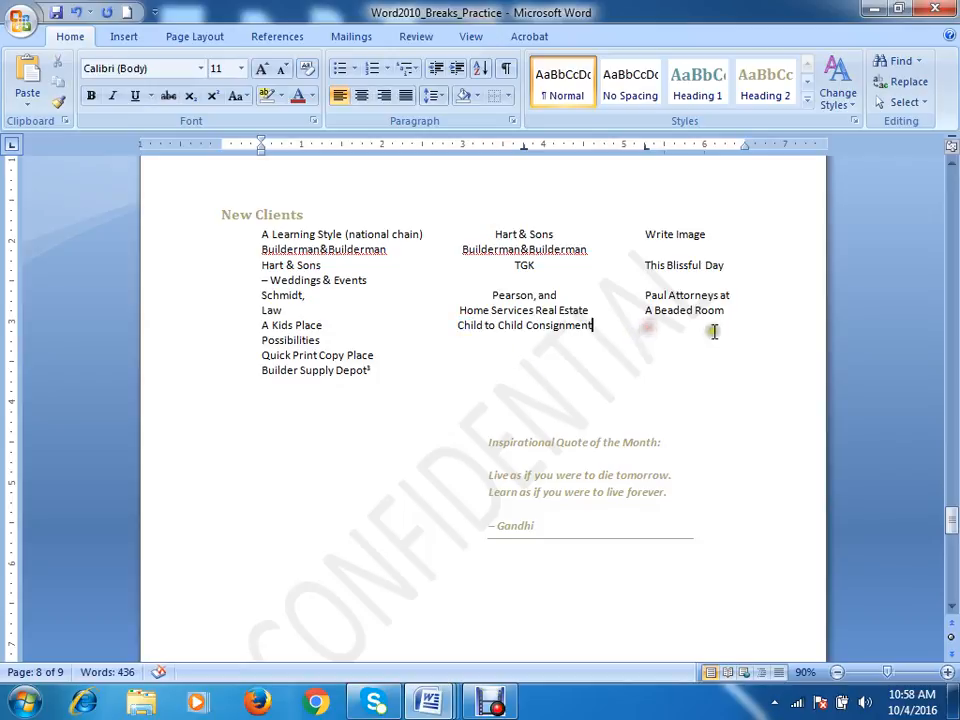
{"action": "left_click", "coordinate": [713, 332]}
{"action": "key", "text": "Delete"}
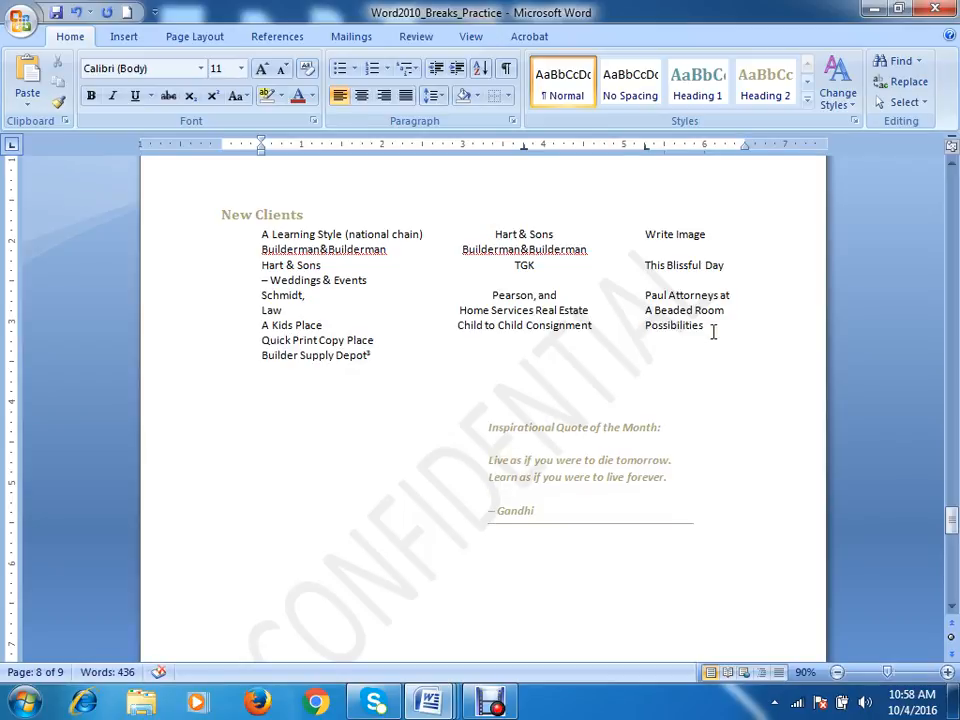
Step: Join "Builder Supply Depot" onto the "Quick Print Copy Place" line, aligned to the center tab stop
{"action": "left_click", "coordinate": [392, 340]}
{"action": "key", "text": "Tab"}
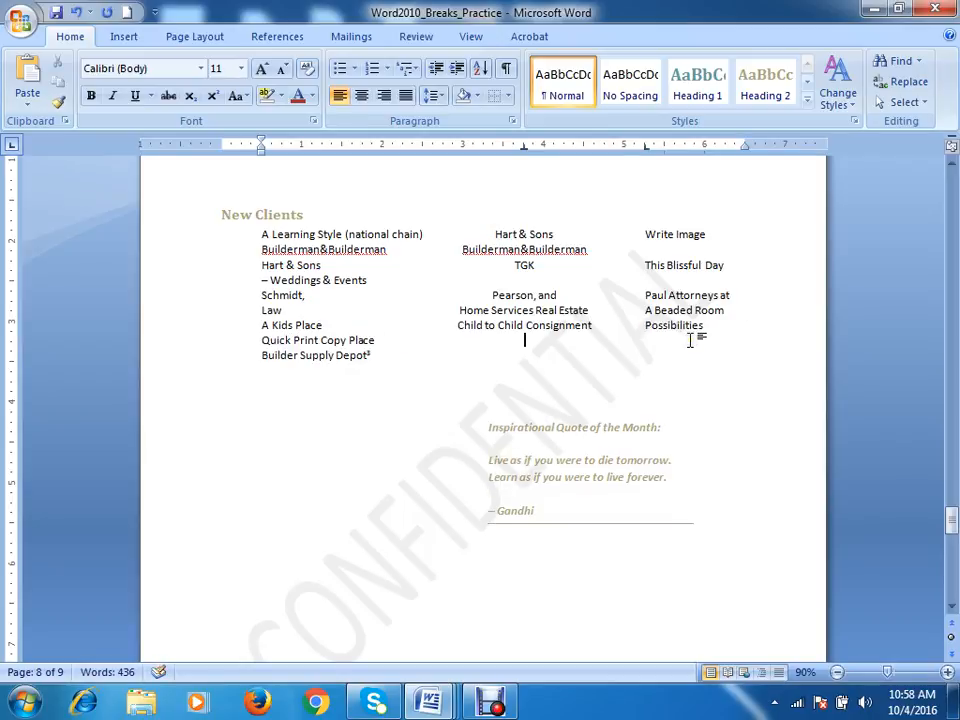
{"action": "key", "text": "Delete"}
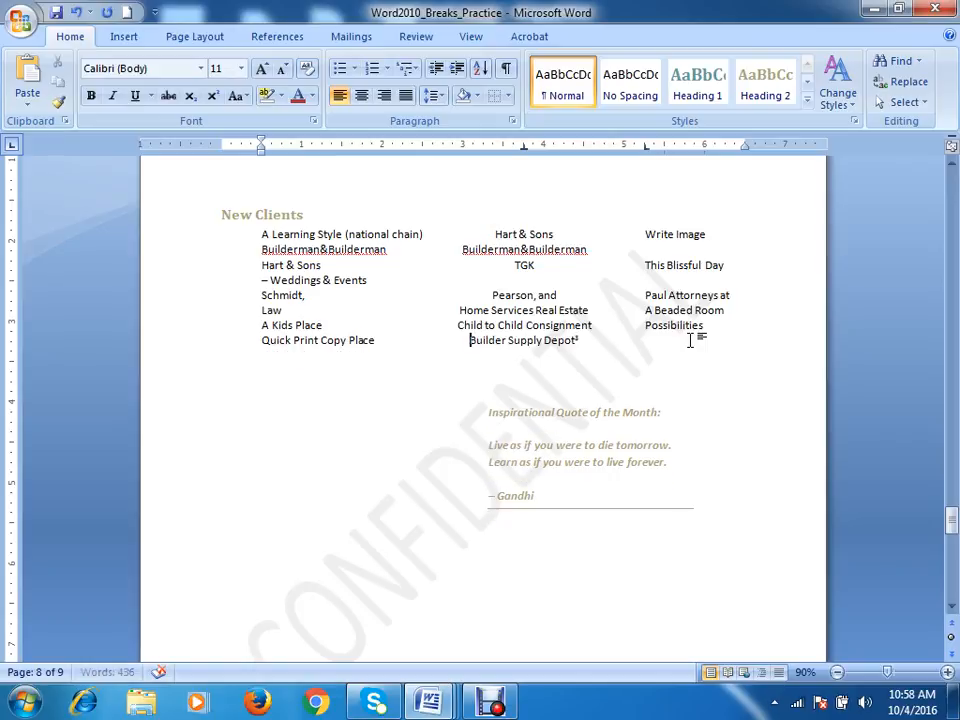
{"action": "left_click", "coordinate": [603, 339]}
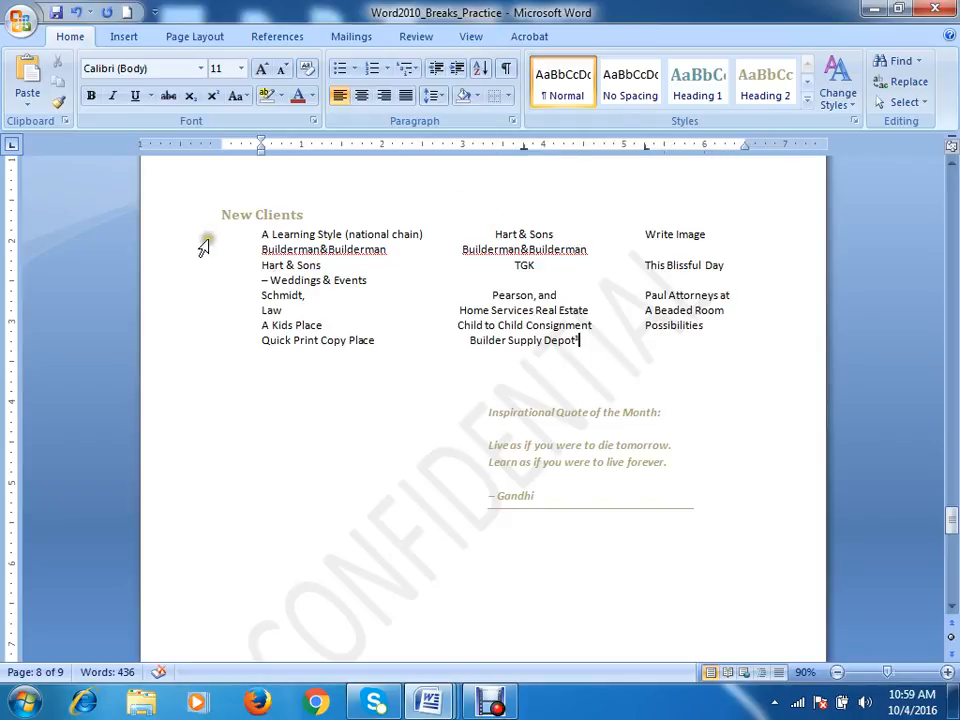
Step: Move the left indent of all the New Clients lines back to the 0 mark at the page margin
{"action": "left_click_drag", "start_coordinate": [204, 246], "coordinate": [210, 352]}
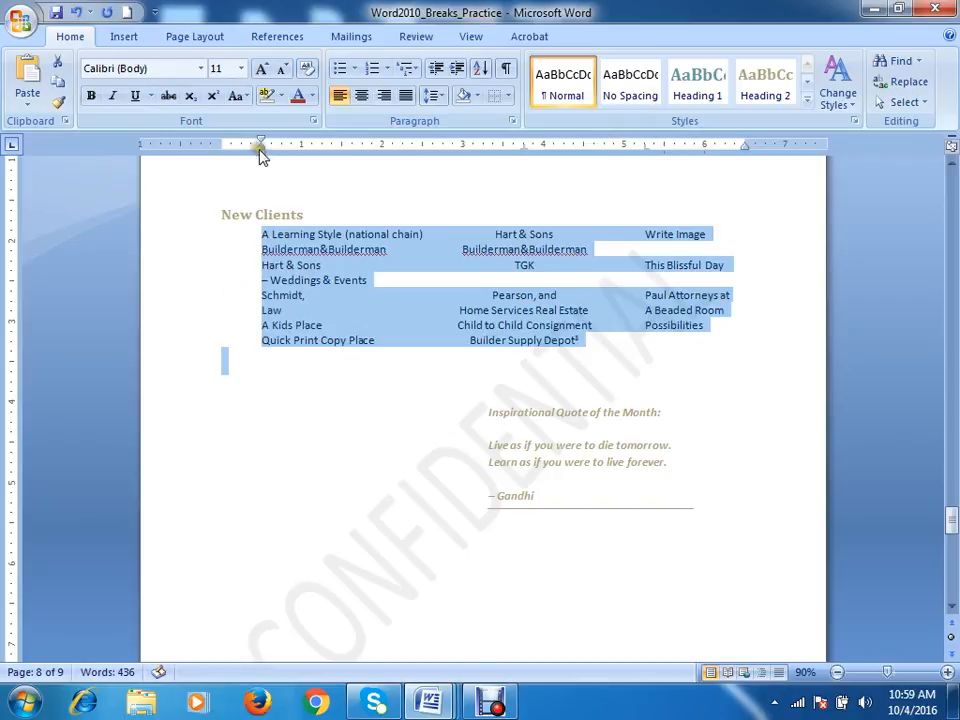
{"action": "mouse_move", "coordinate": [260, 148]}
{"action": "left_mouse_down"}
{"action": "mouse_move", "coordinate": [261, 156]}
{"action": "mouse_move", "coordinate": [242, 150]}
{"action": "mouse_move", "coordinate": [227, 160]}
{"action": "mouse_move", "coordinate": [221, 150]}
{"action": "left_mouse_up"}
{"action": "left_click", "coordinate": [424, 258]}
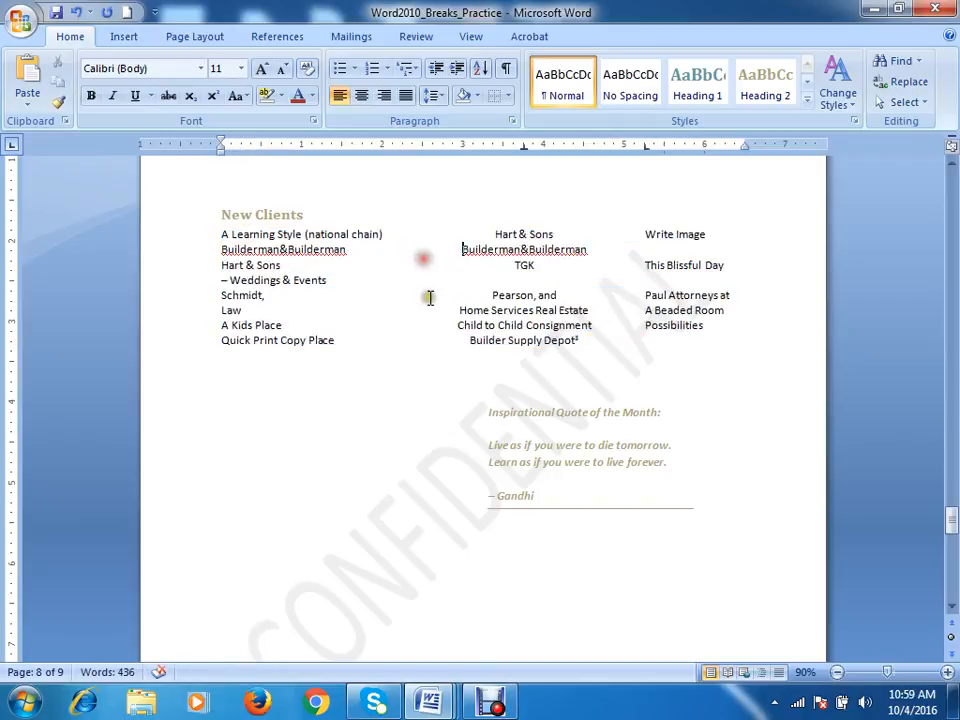
Step: Delete the "– Weddings & Events" line from the New Clients list
{"action": "left_click", "coordinate": [187, 285]}
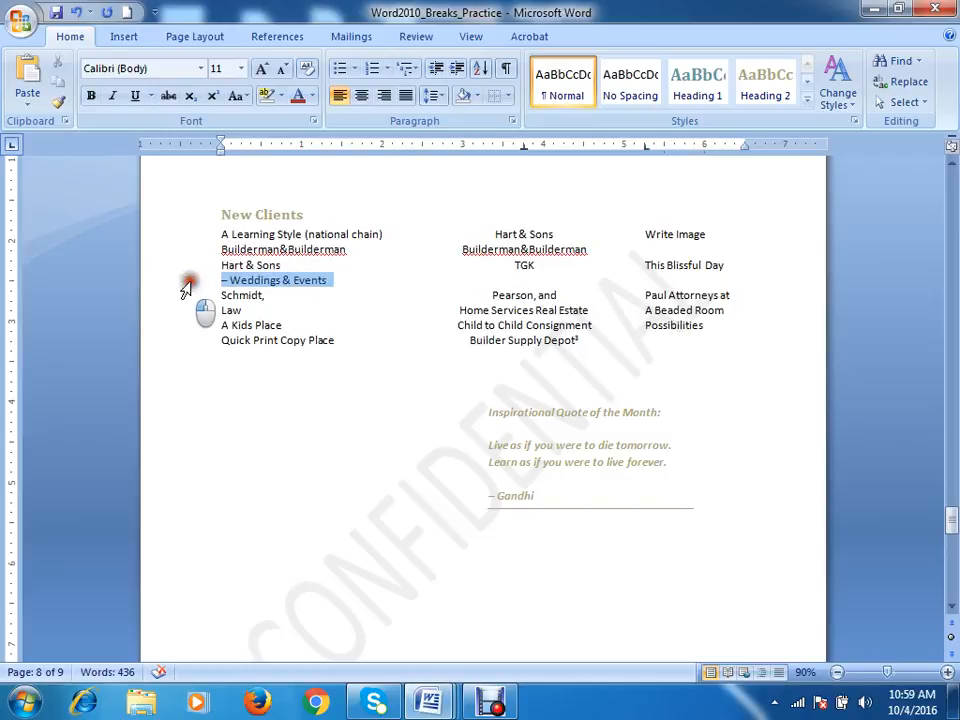
{"action": "key", "text": "Delete"}
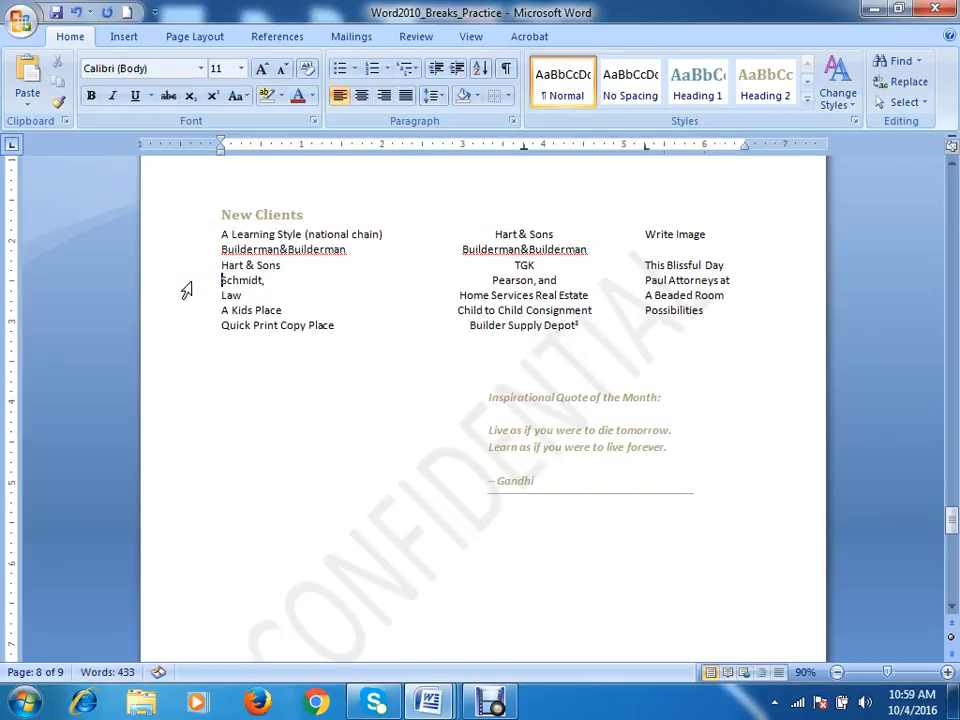
{"action": "left_click", "coordinate": [784, 362]}
Step: Change the middle column's tab stop in the New Clients list to left alignment and move it to about the 2.8-inch mark
{"action": "left_click_drag", "start_coordinate": [495, 233], "coordinate": [575, 326]}
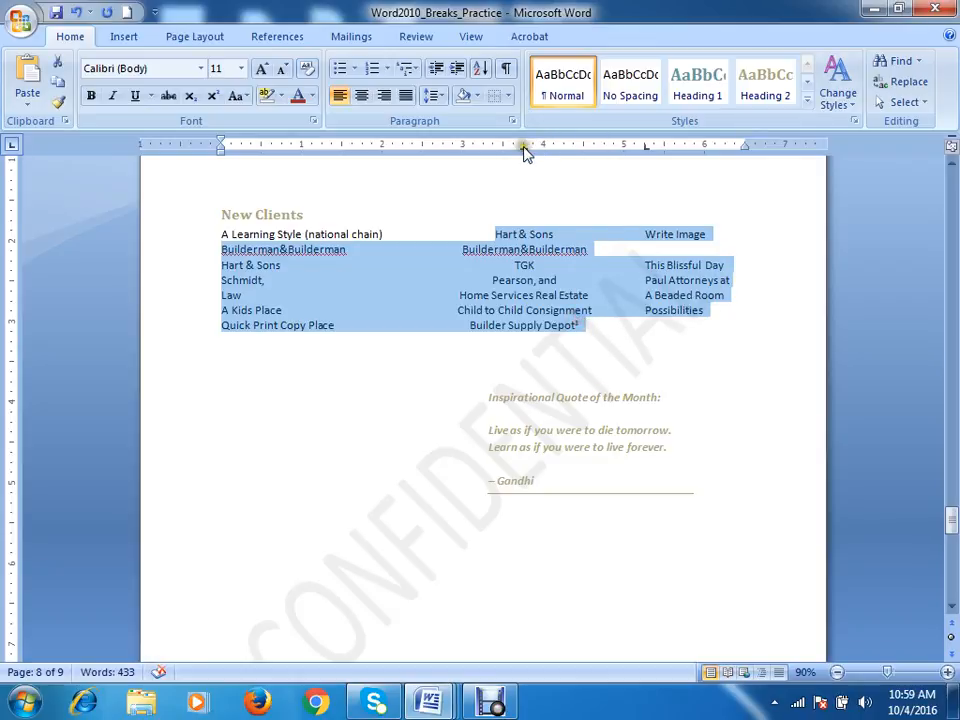
{"action": "left_click_drag", "start_coordinate": [525, 148], "coordinate": [508, 149]}
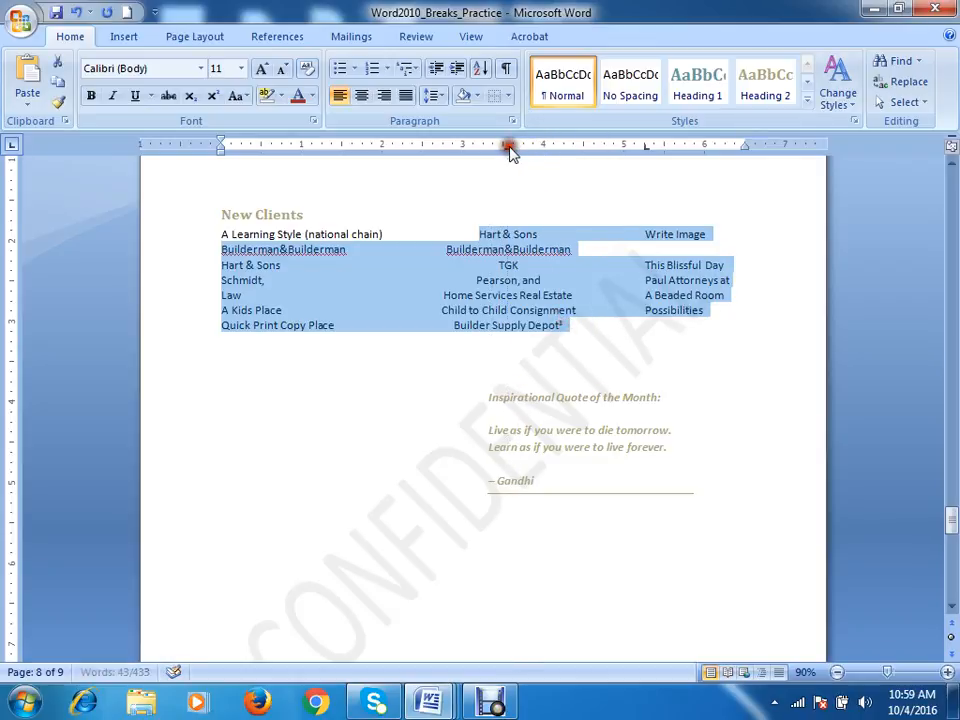
{"action": "double_click", "coordinate": [508, 148]}
{"action": "left_click", "coordinate": [366, 338]}
{"action": "left_click", "coordinate": [494, 471]}
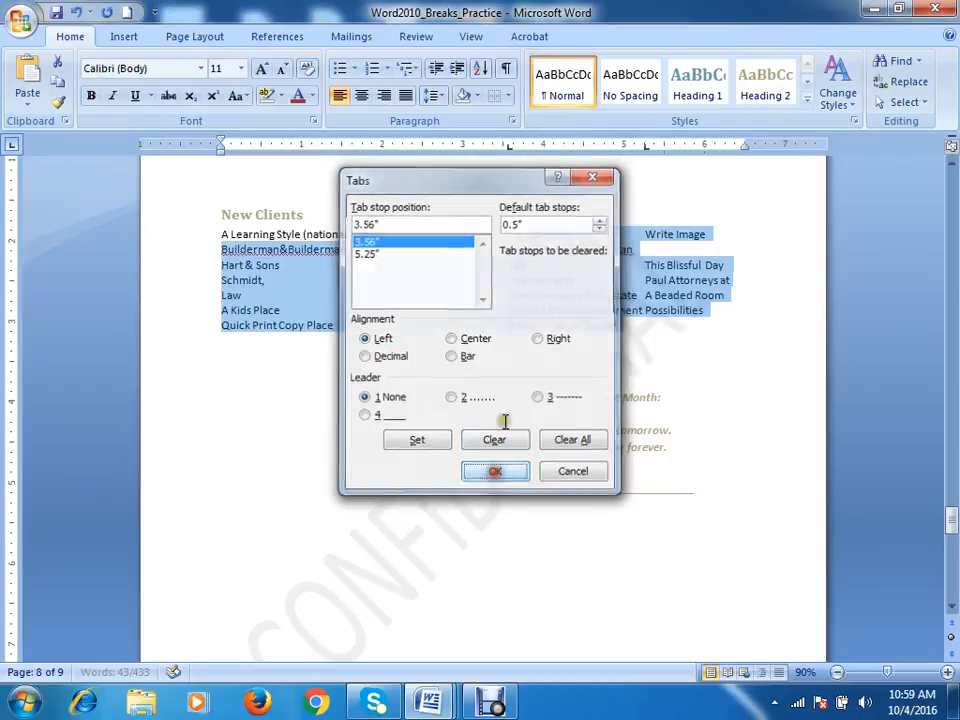
{"action": "left_click_drag", "start_coordinate": [508, 148], "coordinate": [448, 148]}
{"action": "left_click", "coordinate": [733, 388]}
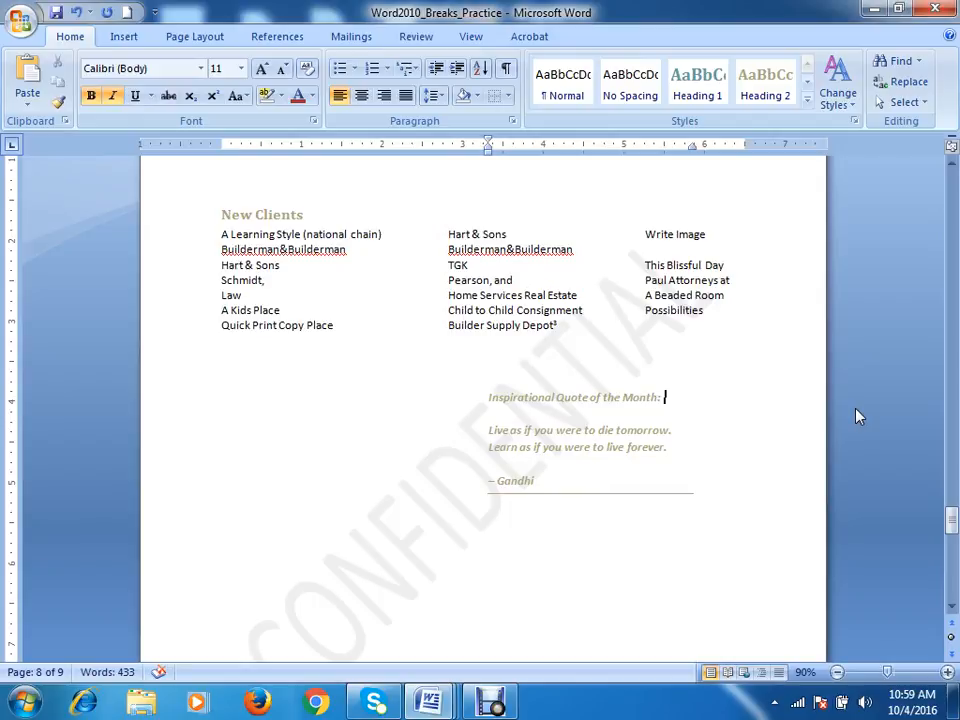
Step: Tab the last "Builderman" on the second New Clients line into the third column and add a space before the "&"
{"action": "scroll", "coordinate": [857, 416], "scroll_direction": "up", "scroll_amount": 1}
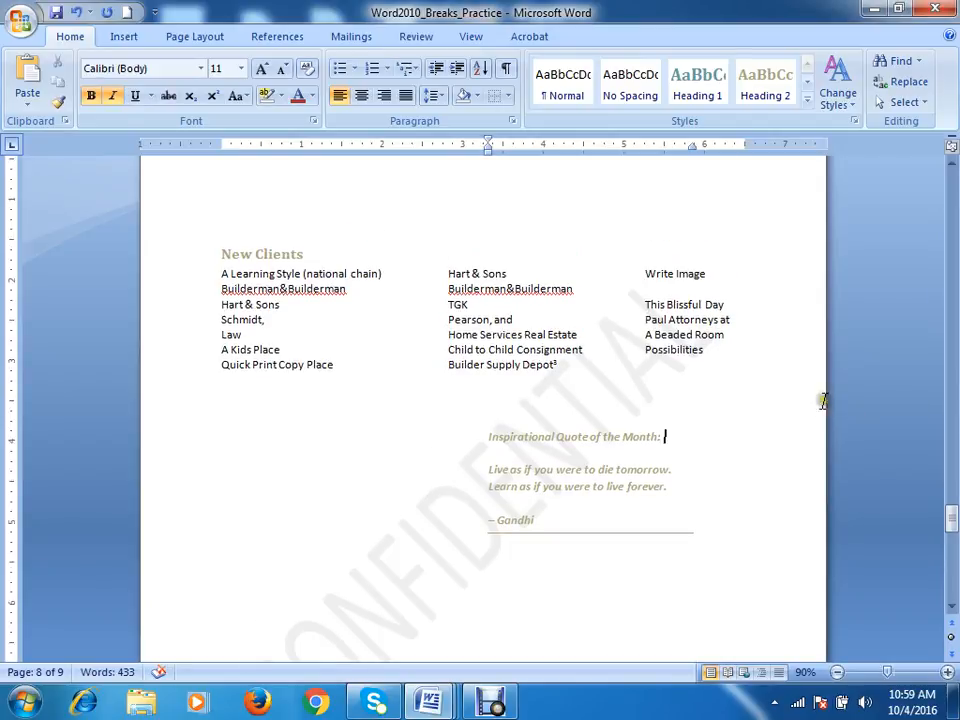
{"action": "left_click", "coordinate": [514, 288]}
{"action": "key", "text": "ctrl+shift+Return"}
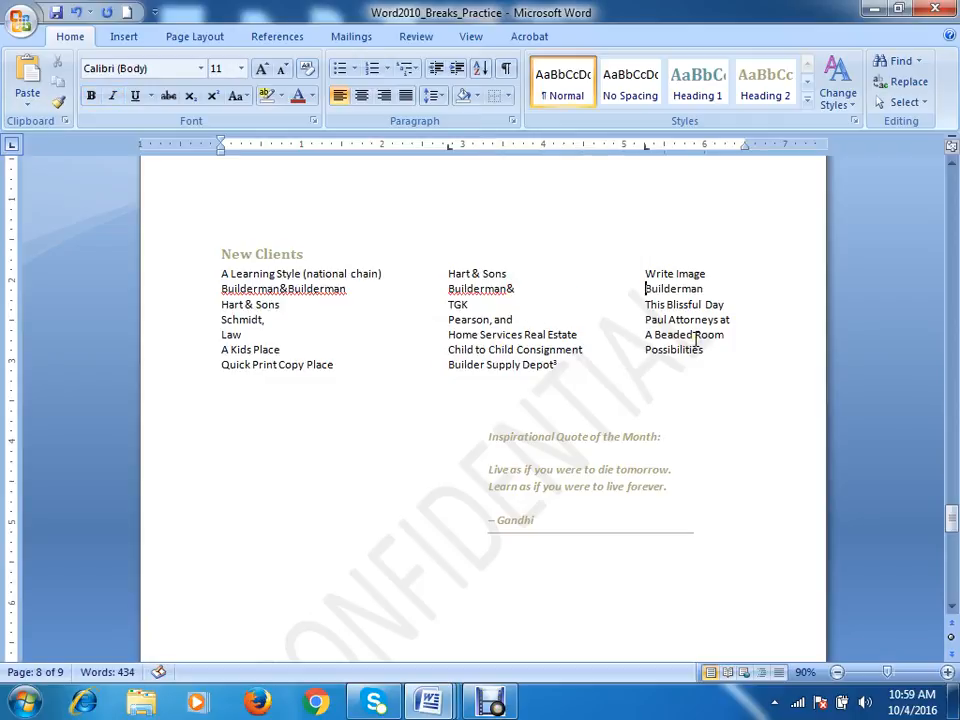
{"action": "left_click", "coordinate": [508, 288]}
{"action": "left_click", "coordinate": [565, 365]}
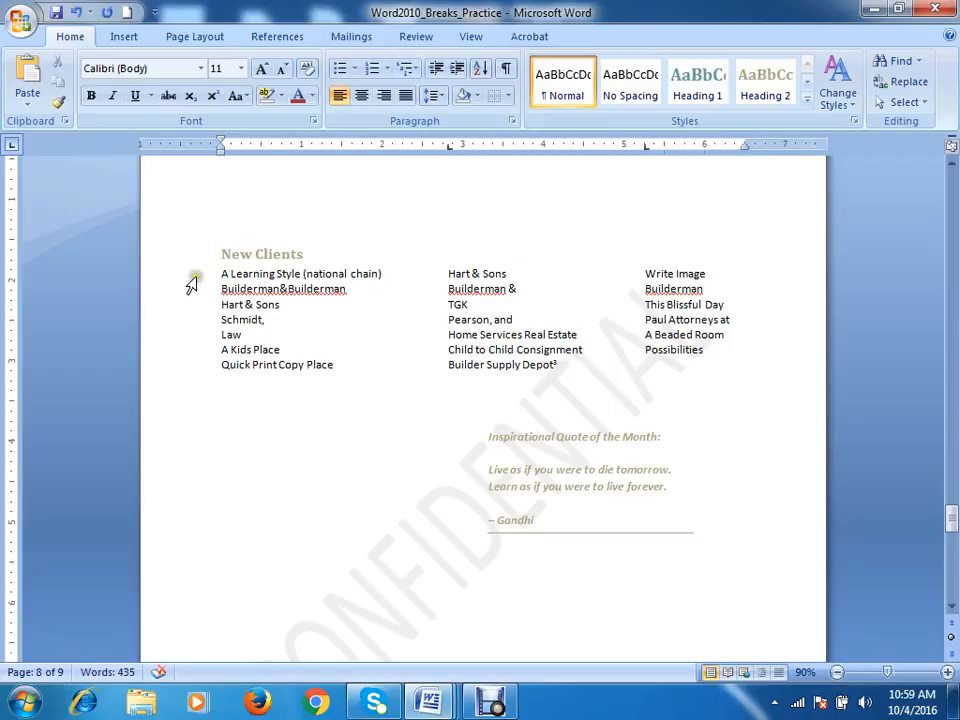
{"action": "left_click_drag", "start_coordinate": [196, 276], "coordinate": [206, 364]}
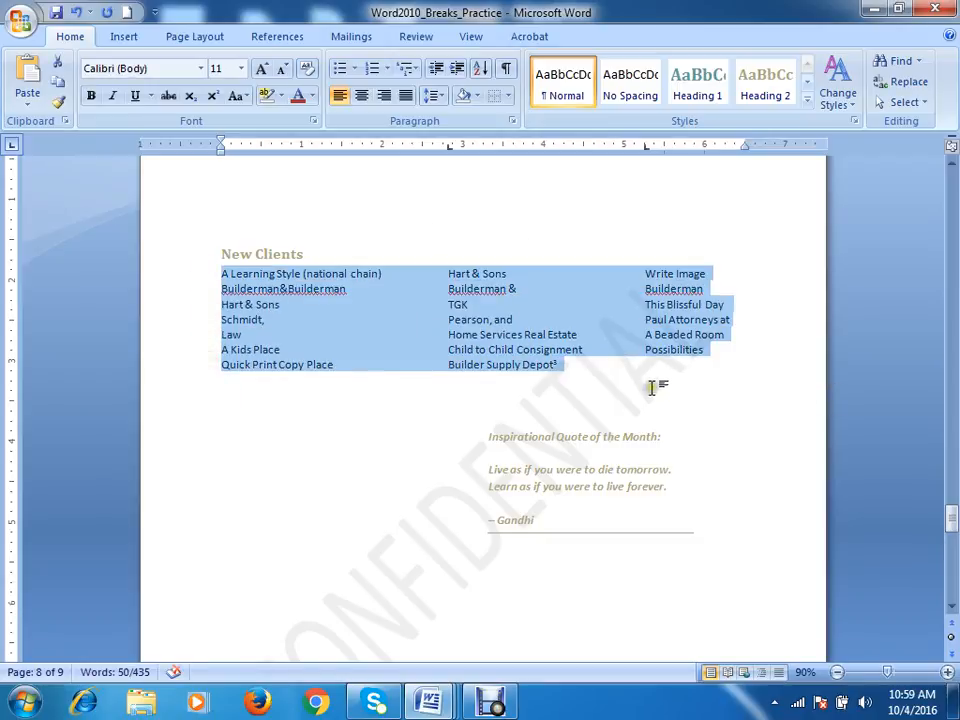
{"action": "left_click", "coordinate": [651, 387]}
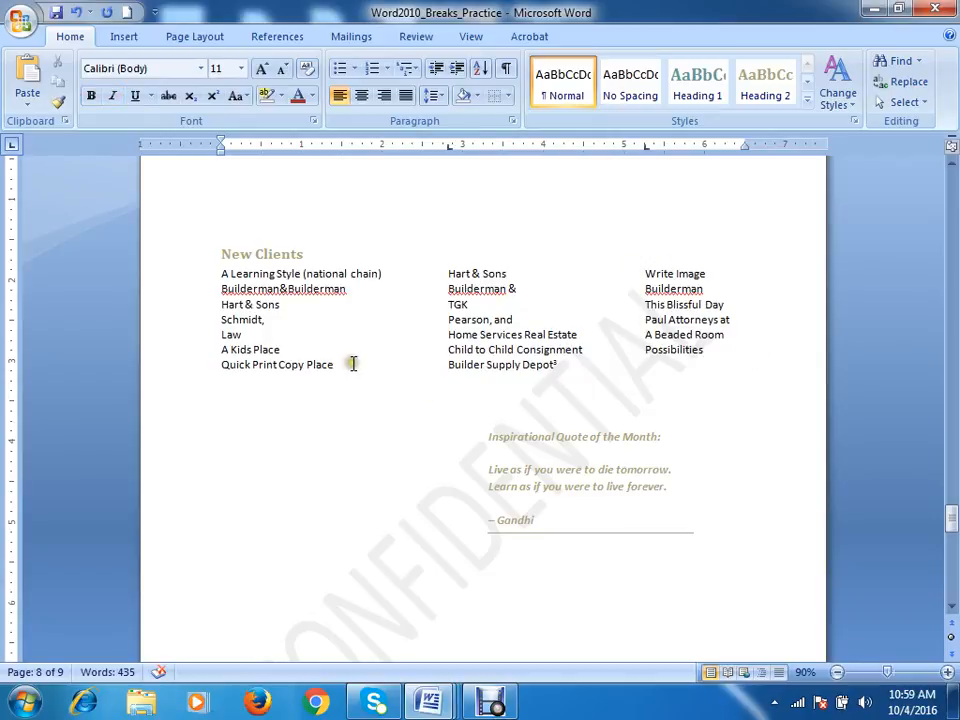
{"action": "left_click_drag", "start_coordinate": [347, 364], "coordinate": [205, 274]}
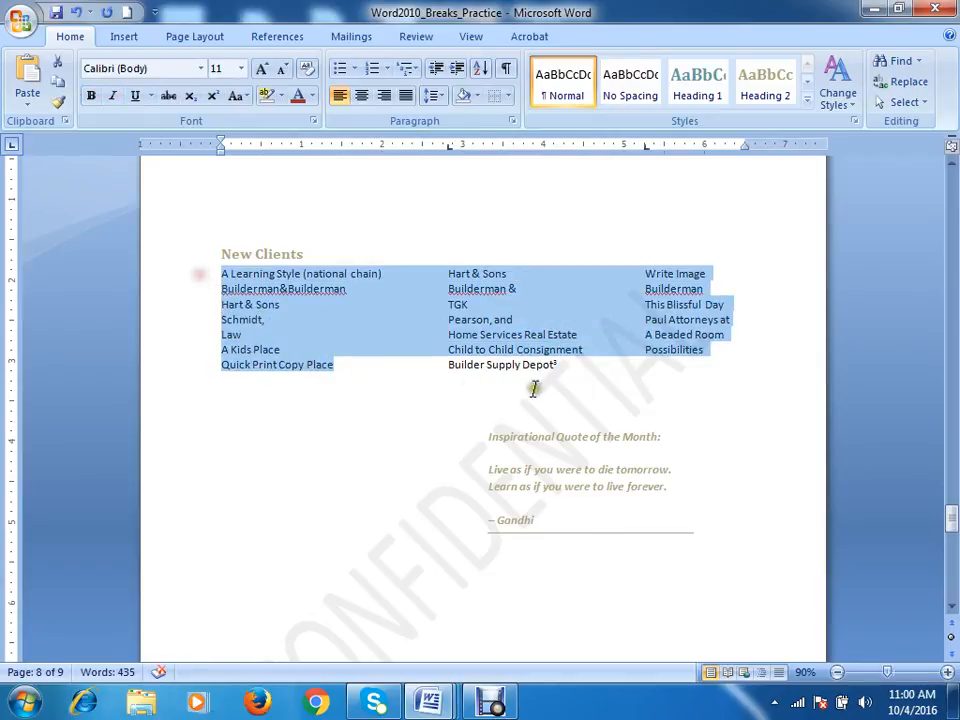
{"action": "left_click_drag", "start_coordinate": [585, 368], "coordinate": [195, 275]}
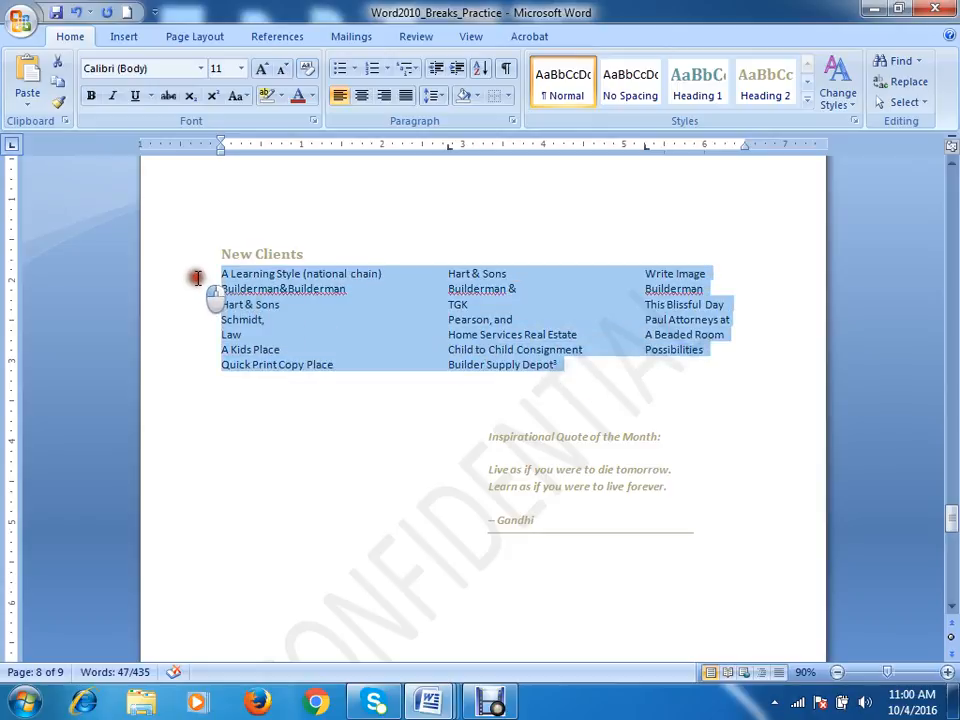
{"action": "left_click", "coordinate": [641, 398]}
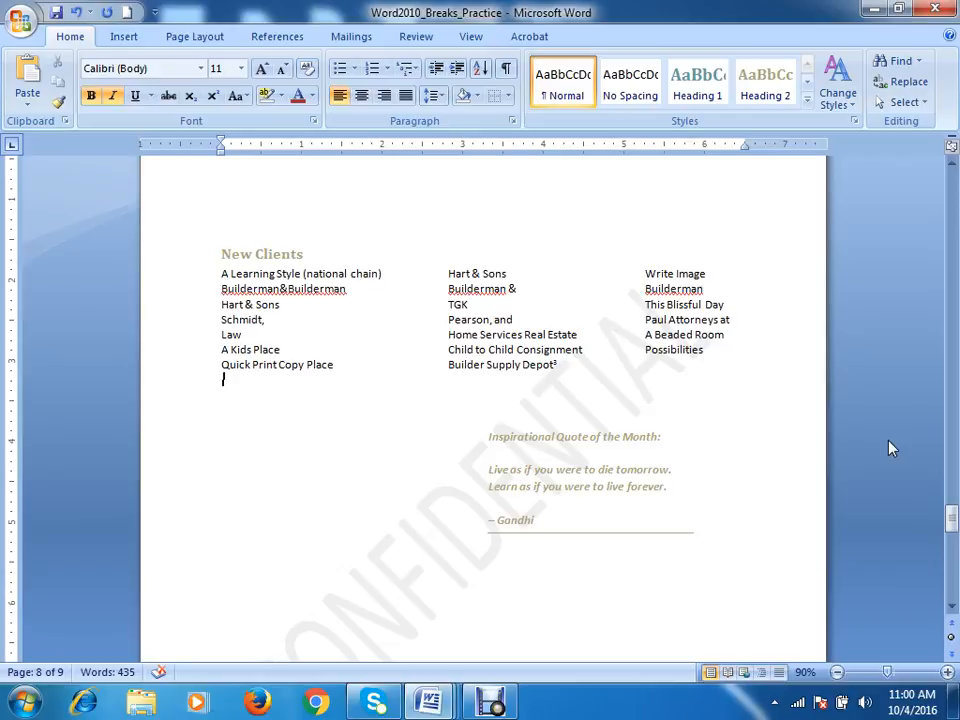
{"action": "left_click", "coordinate": [131, 42]}
{"action": "left_click", "coordinate": [208, 38]}
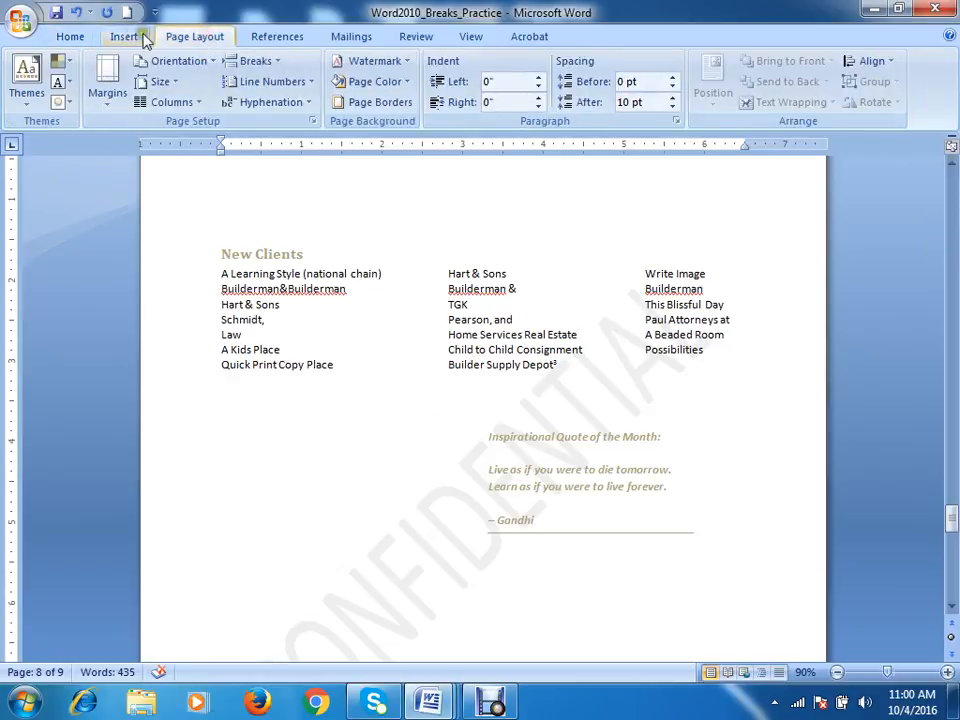
{"action": "left_click", "coordinate": [134, 38]}
{"action": "left_click", "coordinate": [286, 36]}
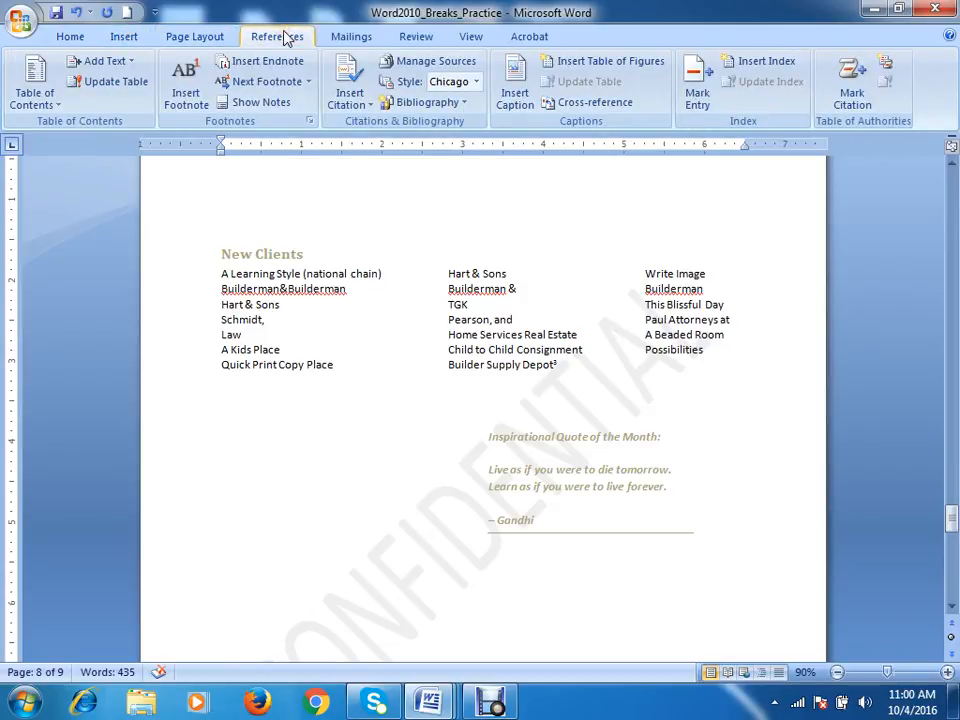
{"action": "left_click", "coordinate": [340, 38]}
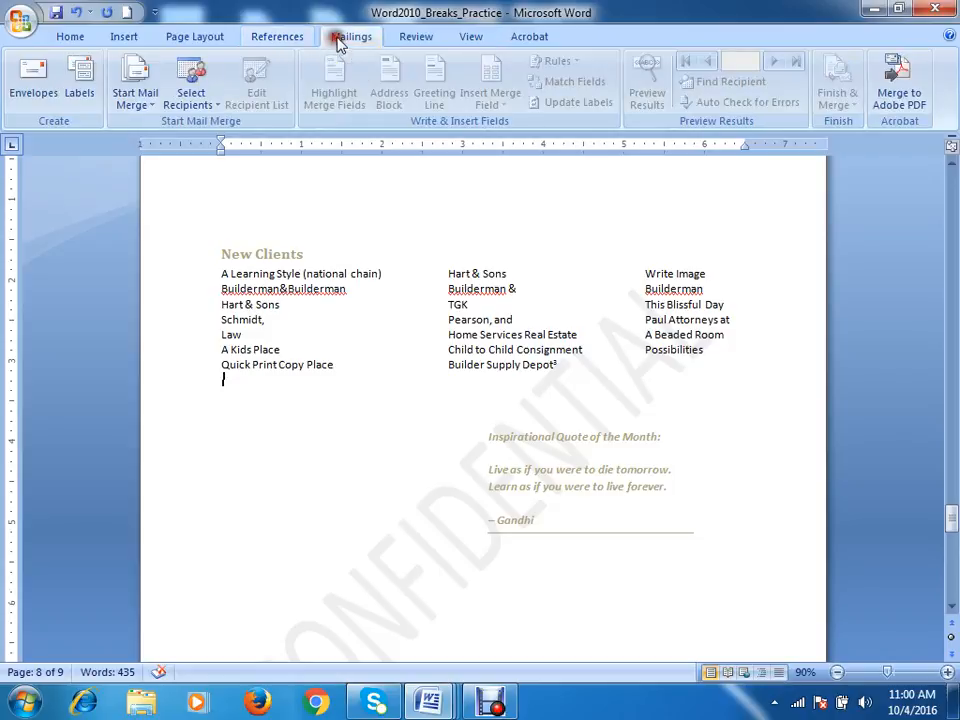
{"action": "left_click", "coordinate": [418, 38]}
{"action": "left_click", "coordinate": [471, 36]}
{"action": "left_click", "coordinate": [529, 36]}
{"action": "left_click", "coordinate": [70, 36]}
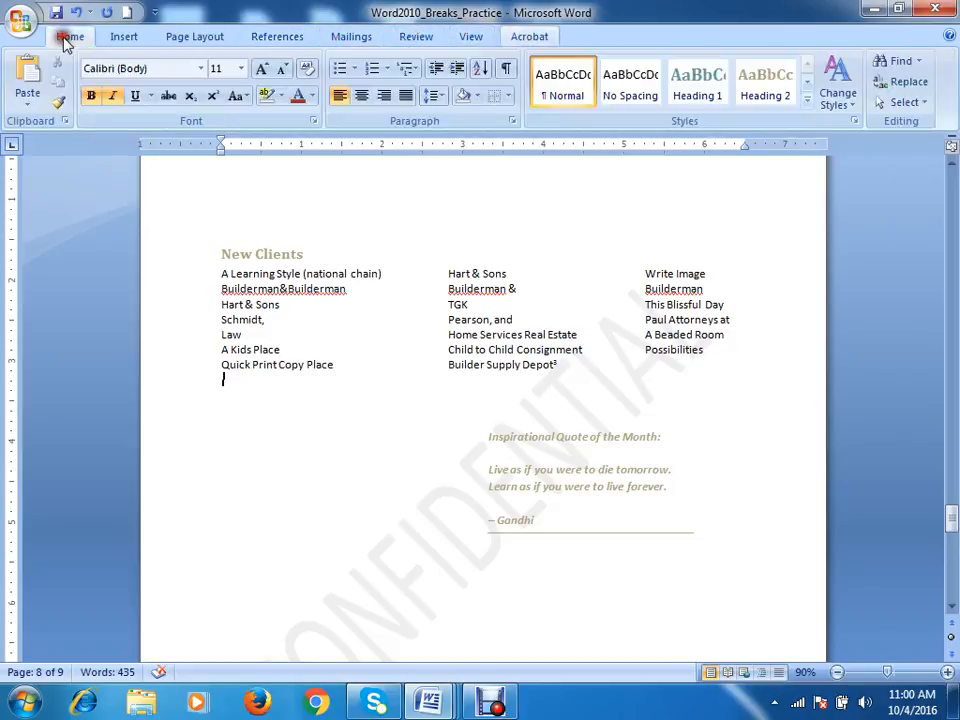
Step: Look through the document's pages, from the index on the last page up to the Process diagram and back to the quote
{"action": "left_click", "coordinate": [727, 523]}
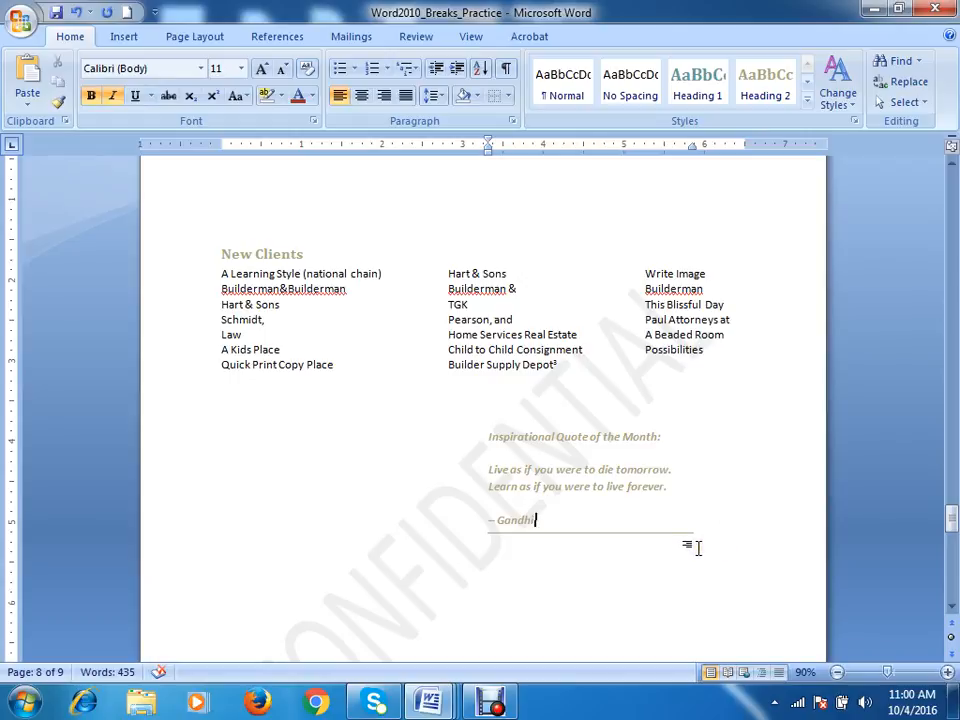
{"action": "scroll", "coordinate": [698, 547], "scroll_direction": "down", "scroll_amount": 4}
{"action": "scroll", "coordinate": [698, 547], "scroll_direction": "up", "scroll_amount": 1}
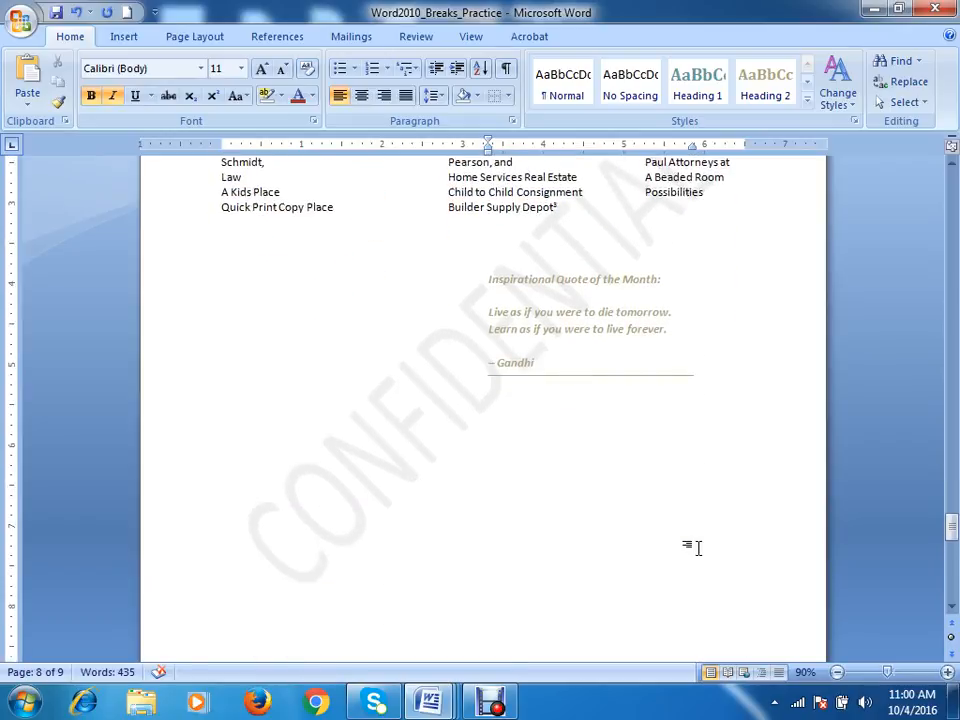
{"action": "scroll", "coordinate": [698, 547], "scroll_direction": "down", "scroll_amount": 3}
{"action": "scroll", "coordinate": [698, 556], "scroll_direction": "down", "scroll_amount": 10}
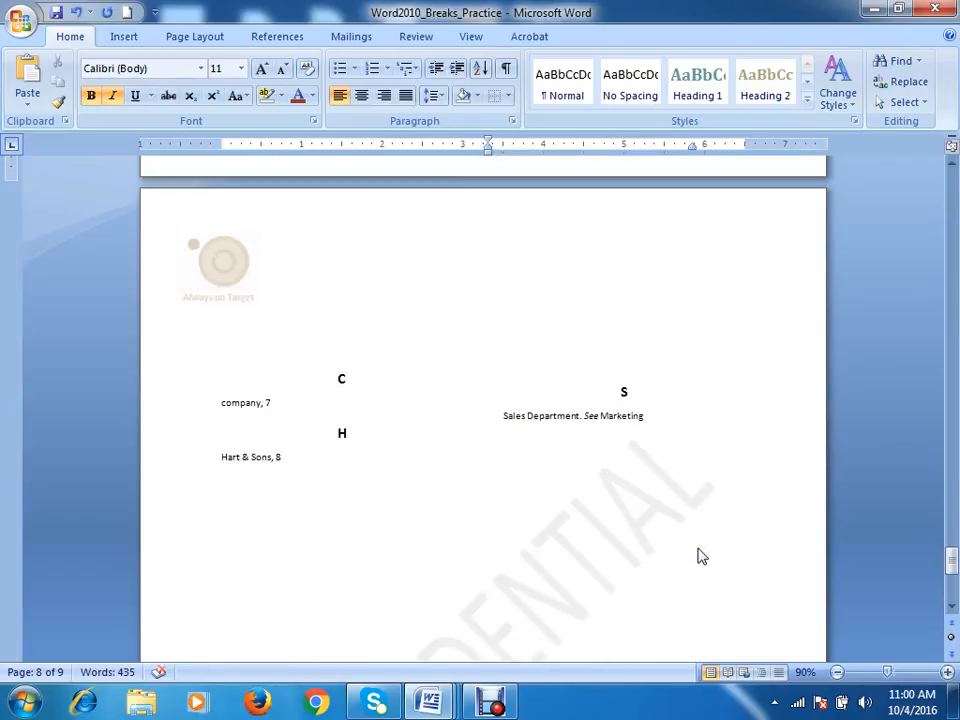
{"action": "scroll", "coordinate": [698, 547], "scroll_direction": "up", "scroll_amount": 2}
{"action": "scroll", "coordinate": [699, 547], "scroll_direction": "up", "scroll_amount": 9}
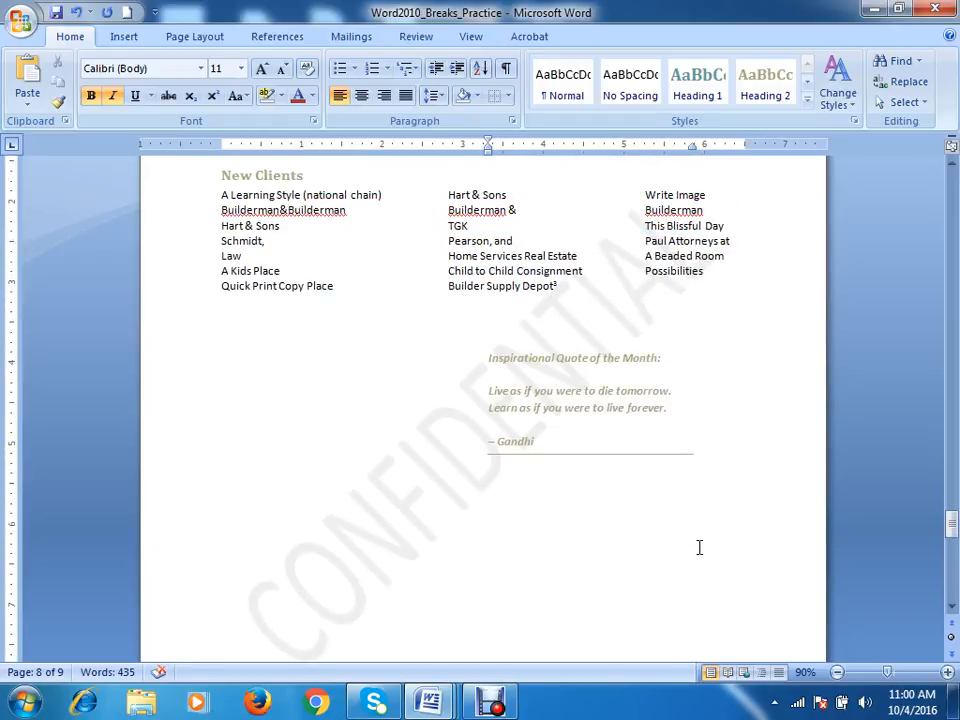
{"action": "scroll", "coordinate": [305, 456], "scroll_direction": "up", "scroll_amount": 15}
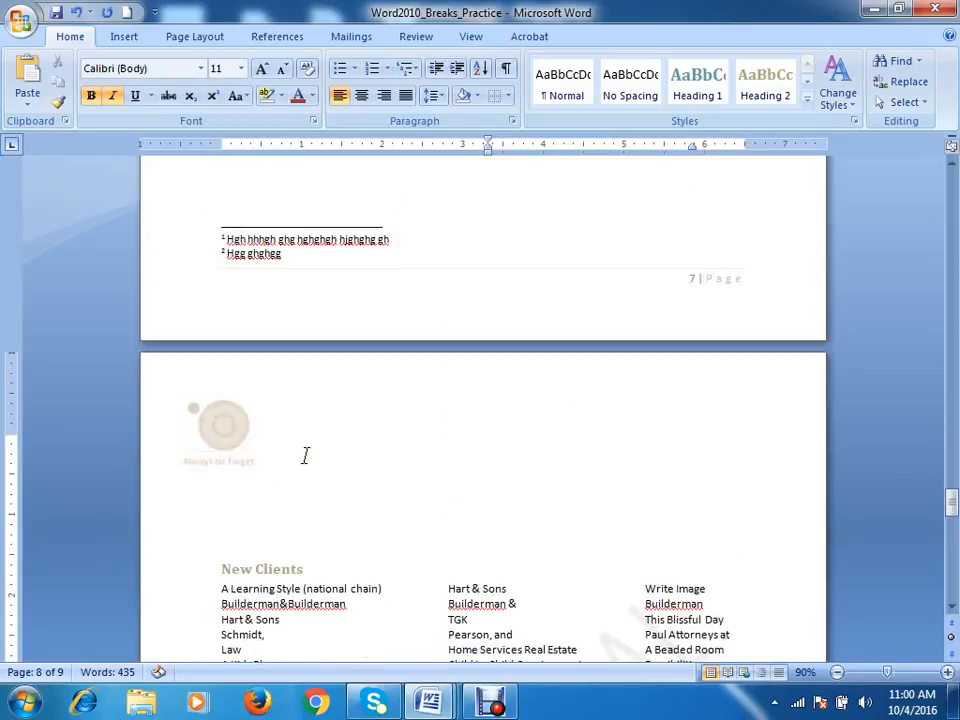
{"action": "scroll", "coordinate": [305, 456], "scroll_direction": "up", "scroll_amount": 20}
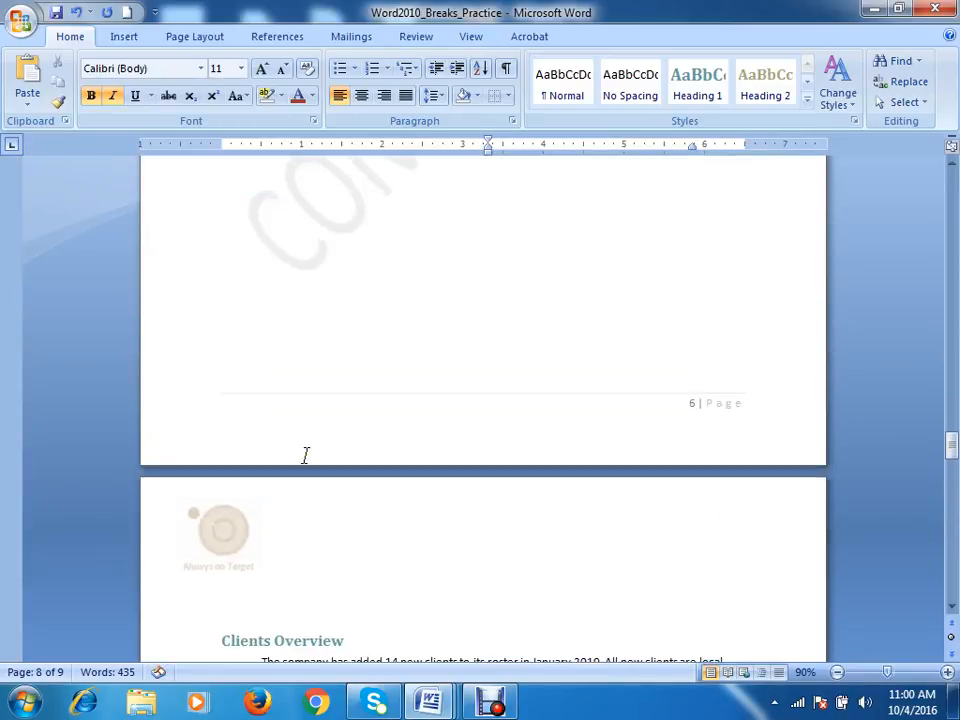
{"action": "scroll", "coordinate": [305, 456], "scroll_direction": "up", "scroll_amount": 20}
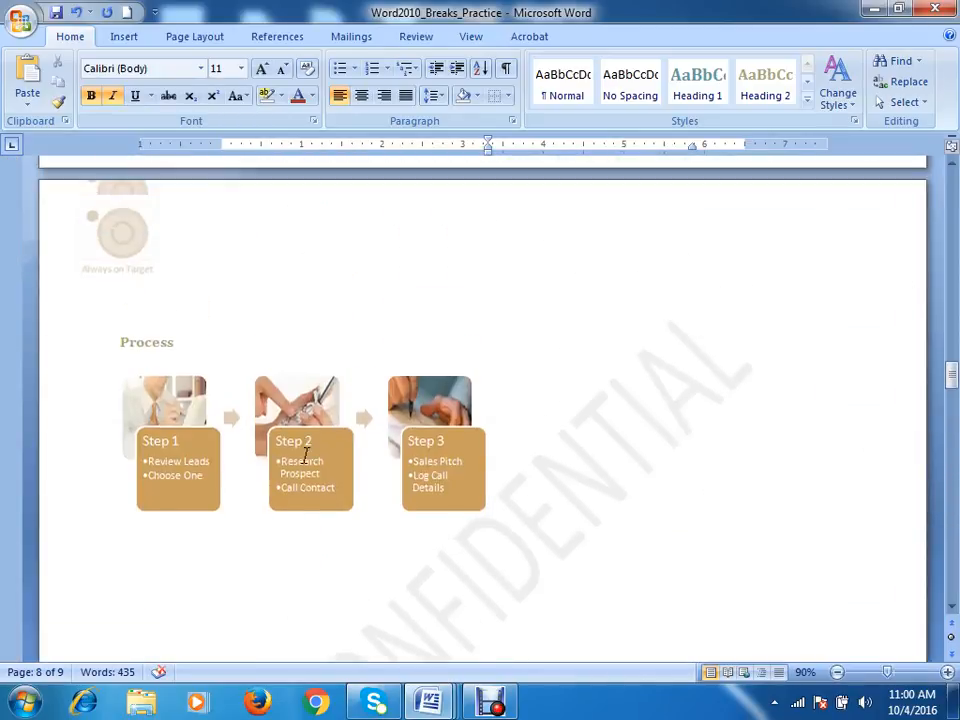
{"action": "scroll", "coordinate": [305, 456], "scroll_direction": "down", "scroll_amount": 20}
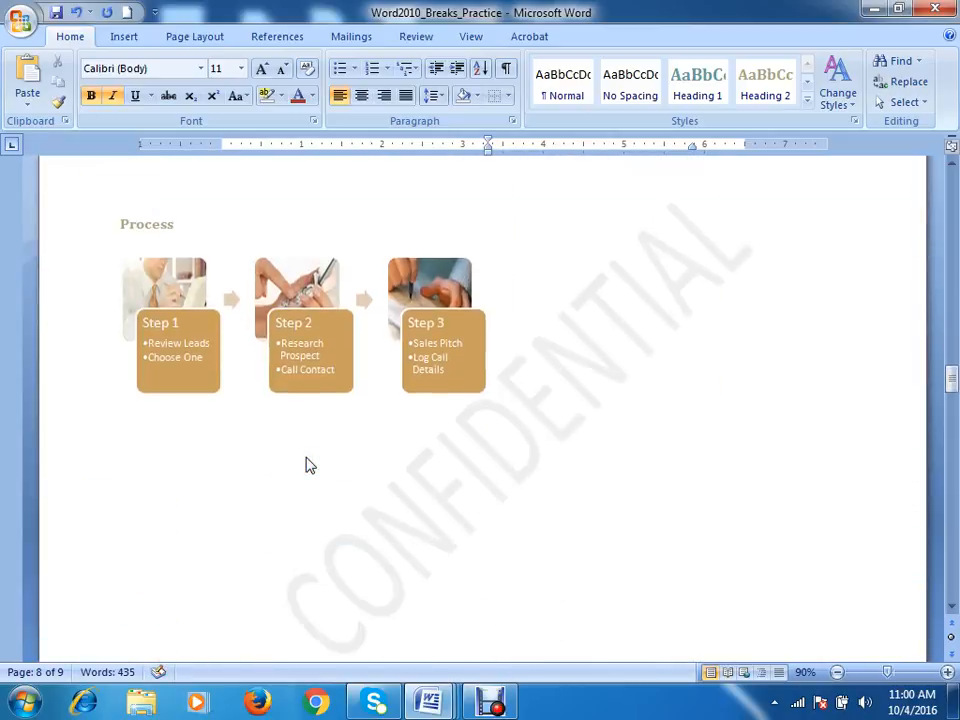
{"action": "scroll", "coordinate": [309, 465], "scroll_direction": "down", "scroll_amount": 15}
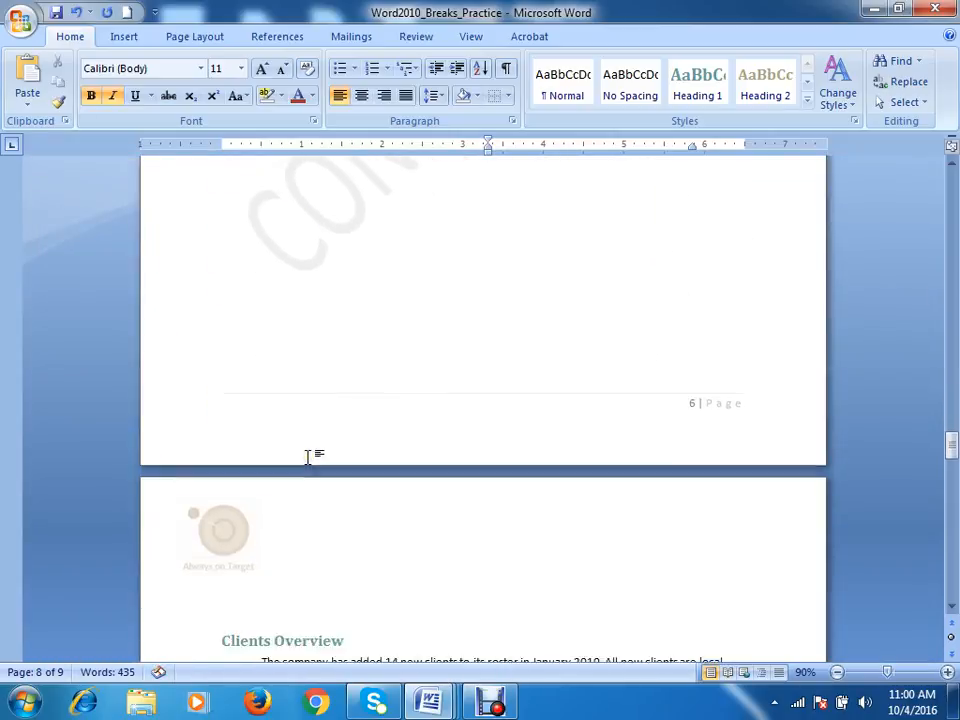
{"action": "scroll", "coordinate": [309, 455], "scroll_direction": "down", "scroll_amount": 20}
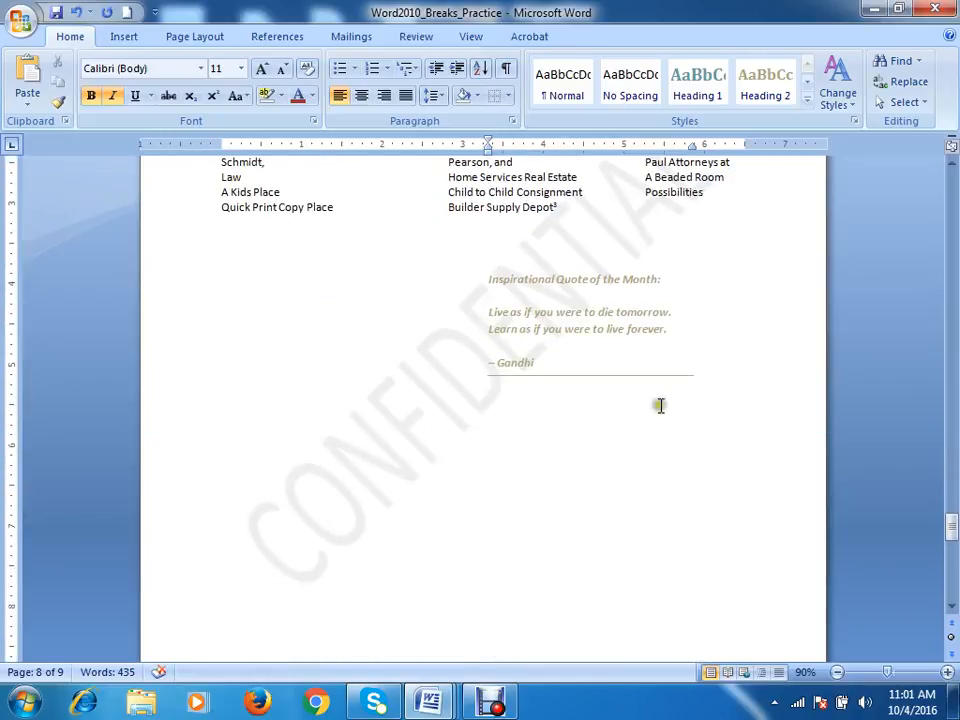
Step: Switch to Windows Explorer and open the MS Office 2010 folder on the I: drive
{"action": "mouse_move", "coordinate": [455, 685]}
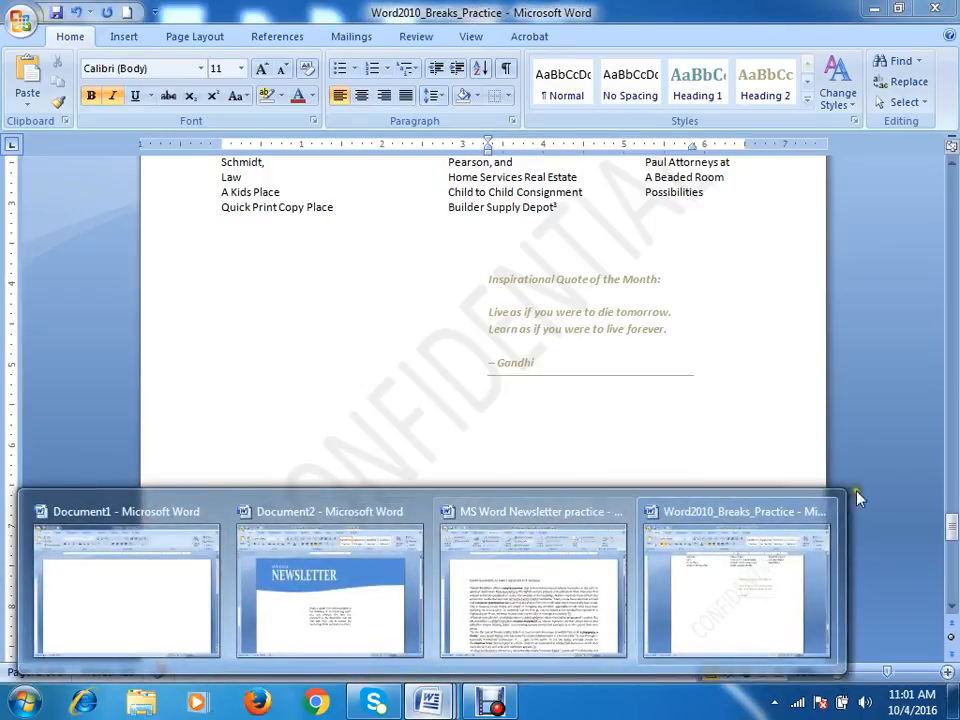
{"action": "left_click", "coordinate": [141, 702]}
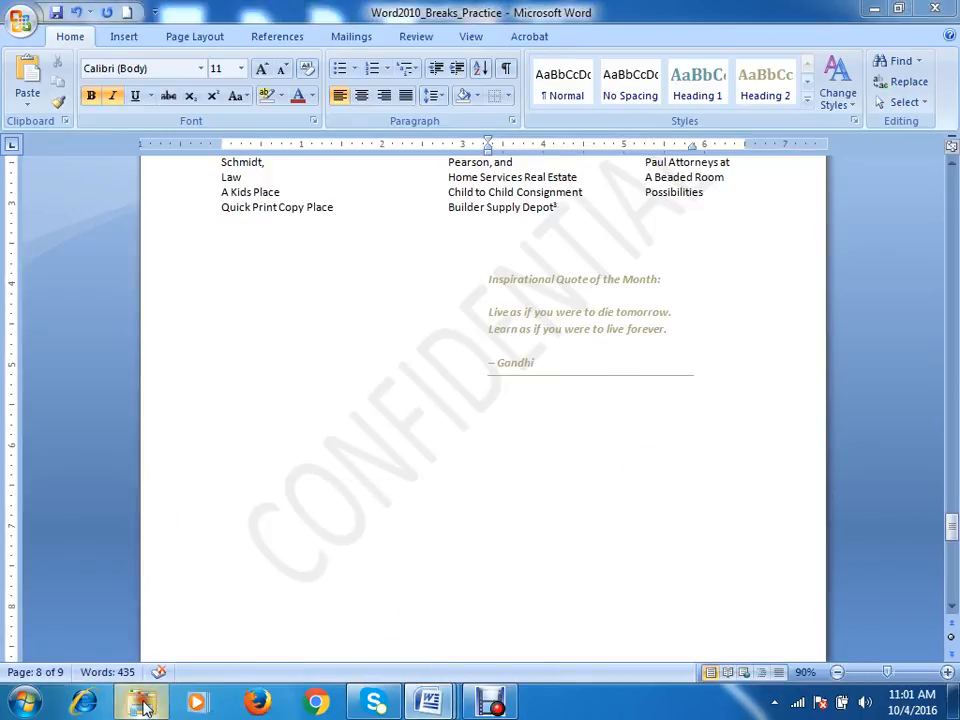
{"action": "left_click", "coordinate": [92, 437]}
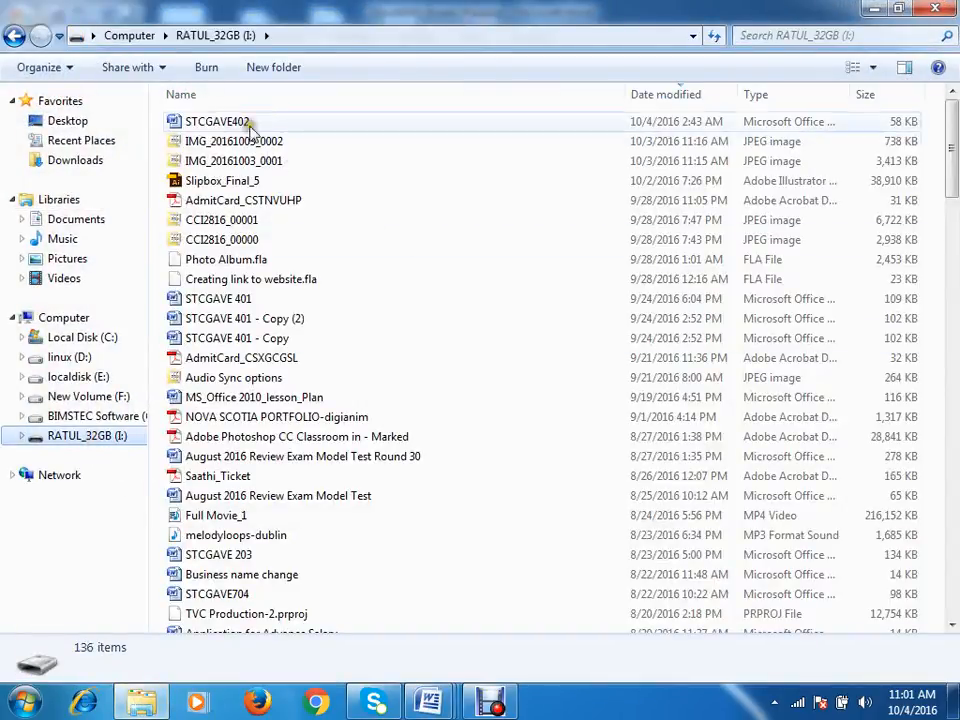
{"action": "left_click", "coordinate": [232, 555]}
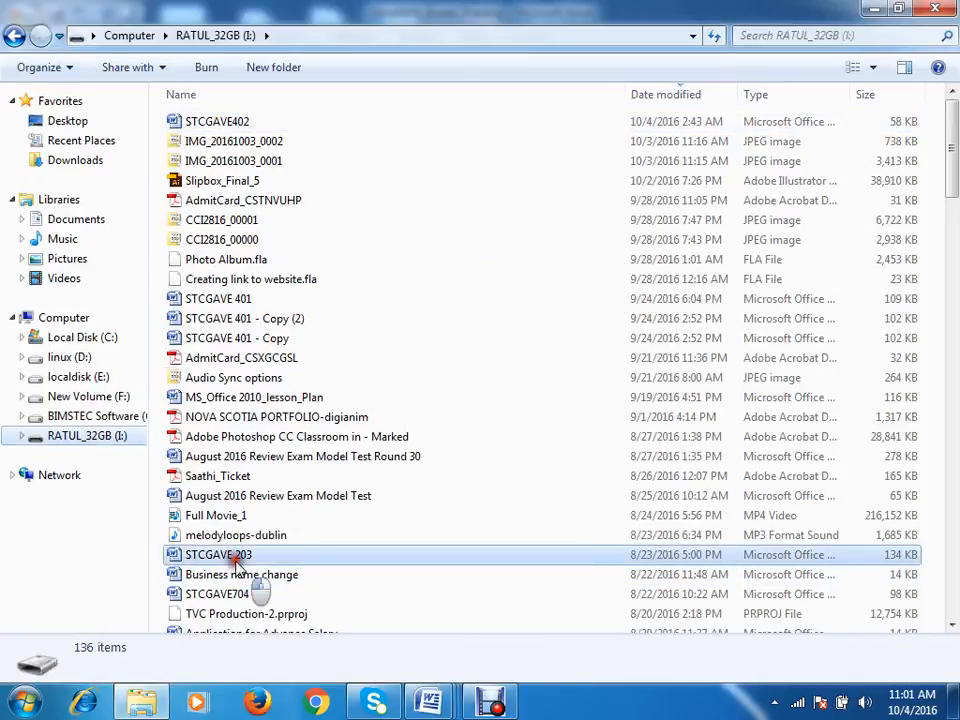
{"action": "scroll", "coordinate": [240, 563], "scroll_direction": "down", "scroll_amount": 4}
{"action": "scroll", "coordinate": [240, 563], "scroll_direction": "down", "scroll_amount": 20}
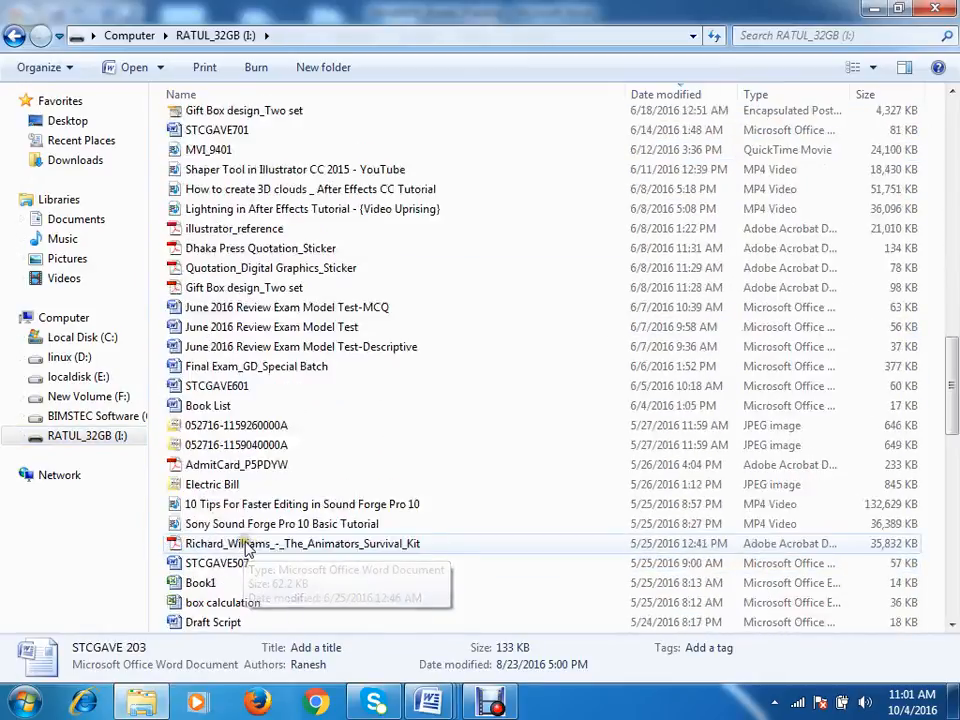
{"action": "scroll", "coordinate": [250, 545], "scroll_direction": "down", "scroll_amount": 9}
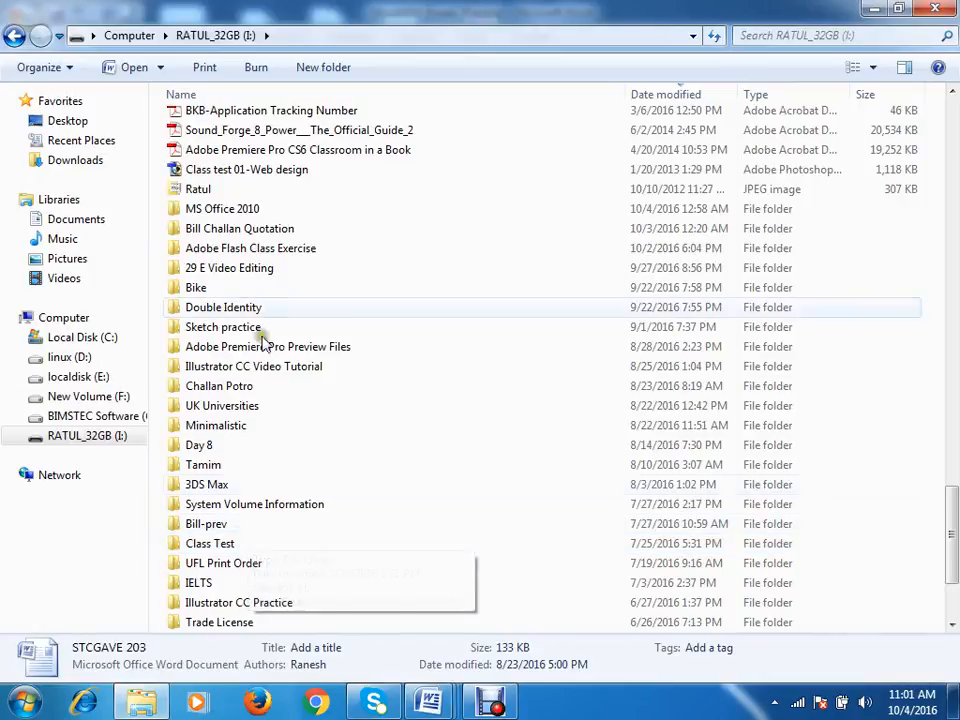
{"action": "double_click", "coordinate": [249, 214]}
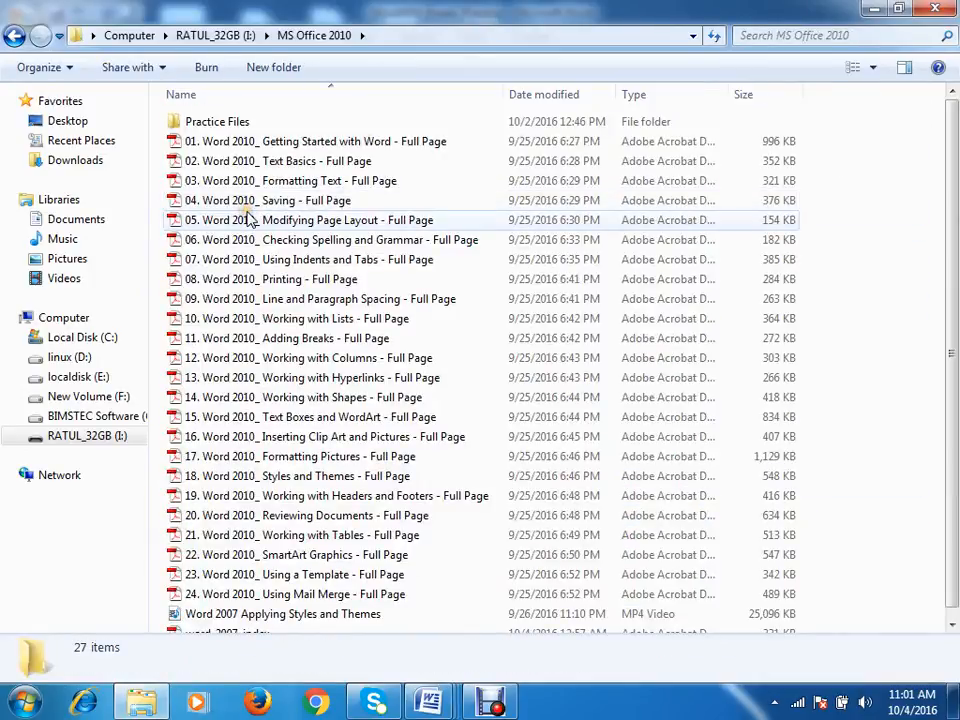
Step: Look through the contents of the Practice Files folder, then return to the MS Office 2010 folder's lesson list
{"action": "double_click", "coordinate": [225, 121]}
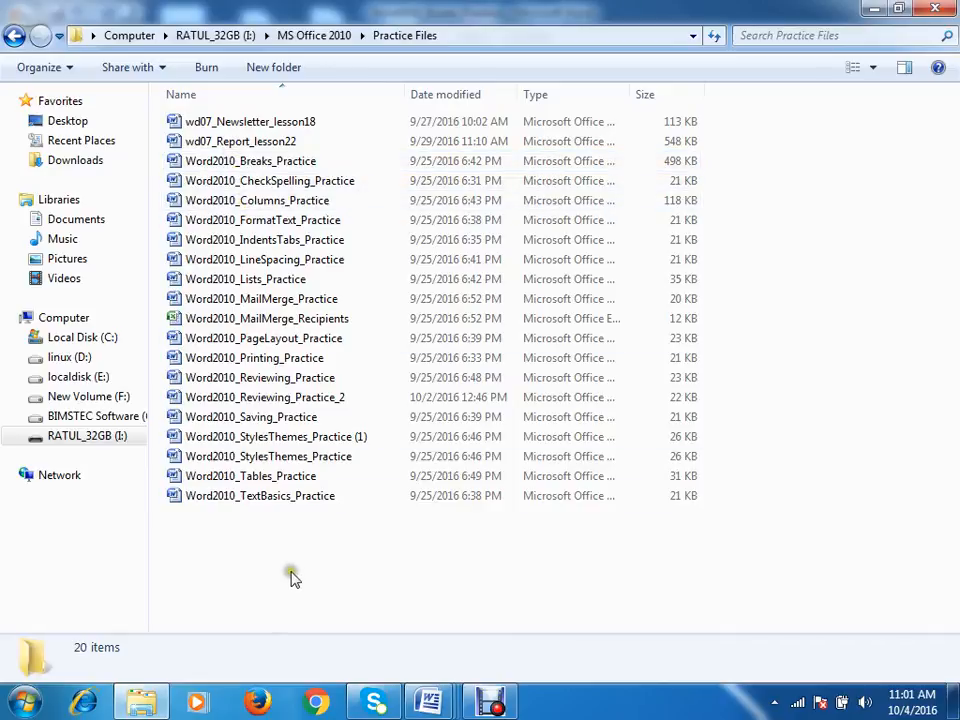
{"action": "left_click", "coordinate": [318, 36]}
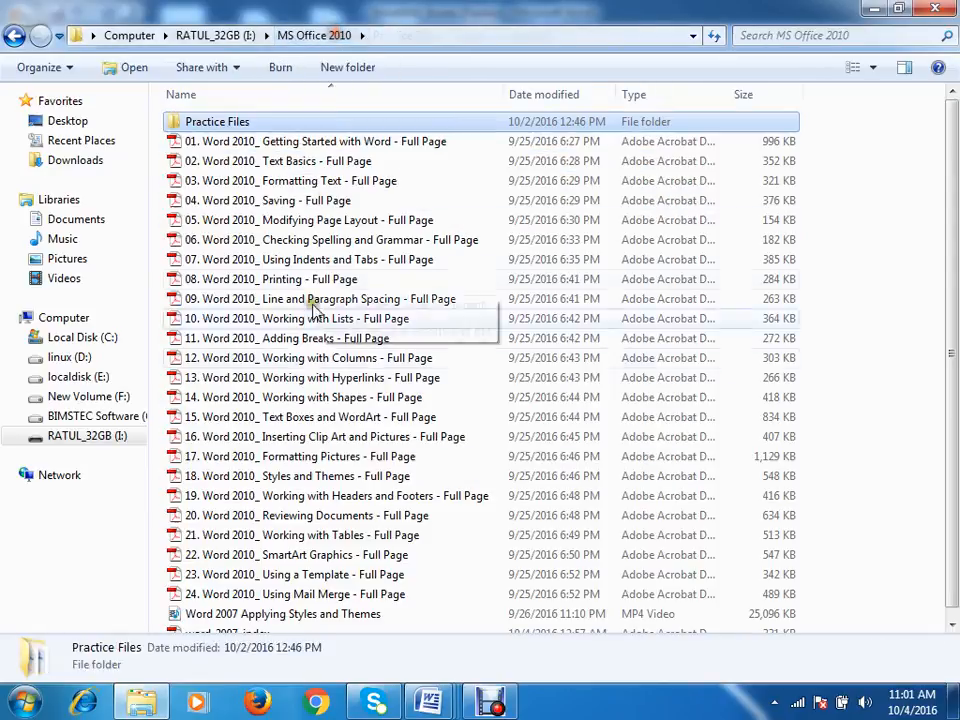
{"action": "scroll", "coordinate": [305, 372], "scroll_direction": "down", "scroll_amount": 1}
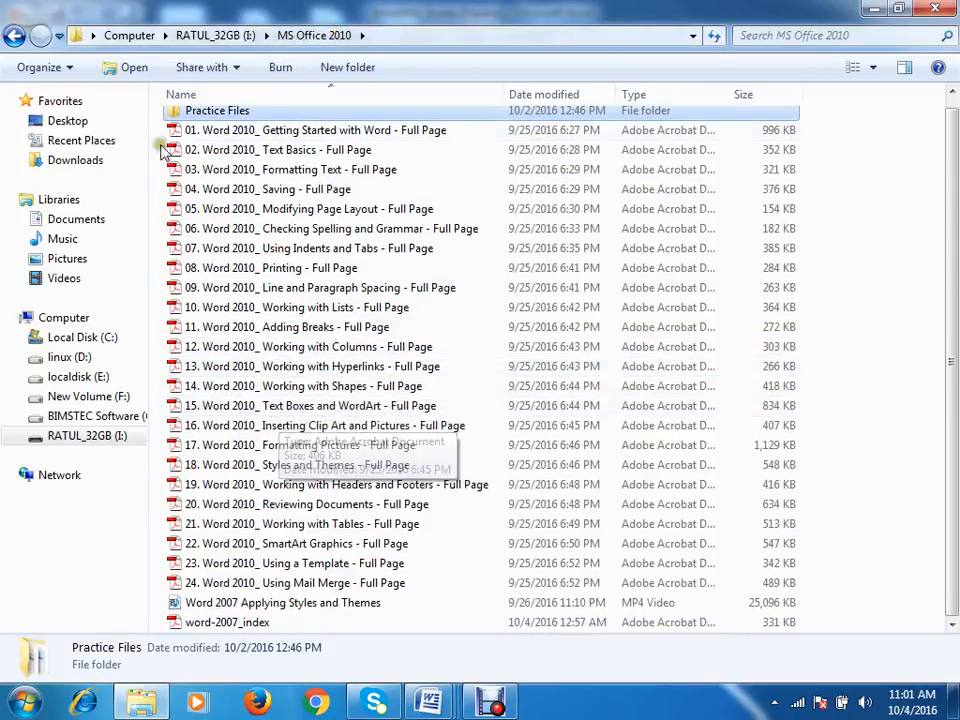
Step: Sort the contents of the I: drive by type, then close the folder window to return to the Word document
{"action": "left_click", "coordinate": [88, 436]}
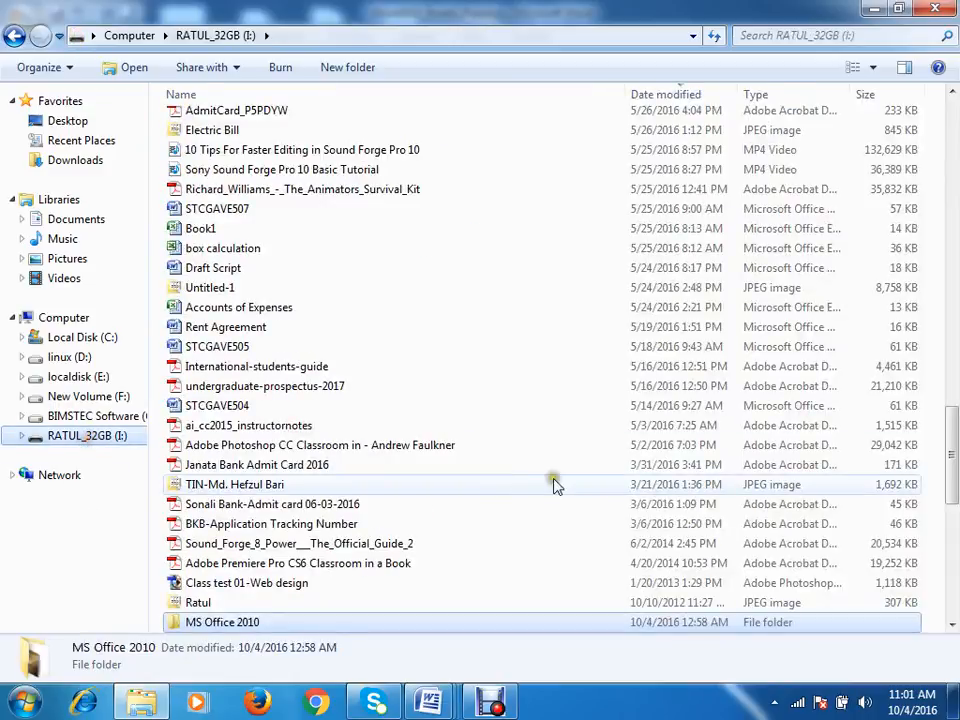
{"action": "left_click", "coordinate": [760, 94]}
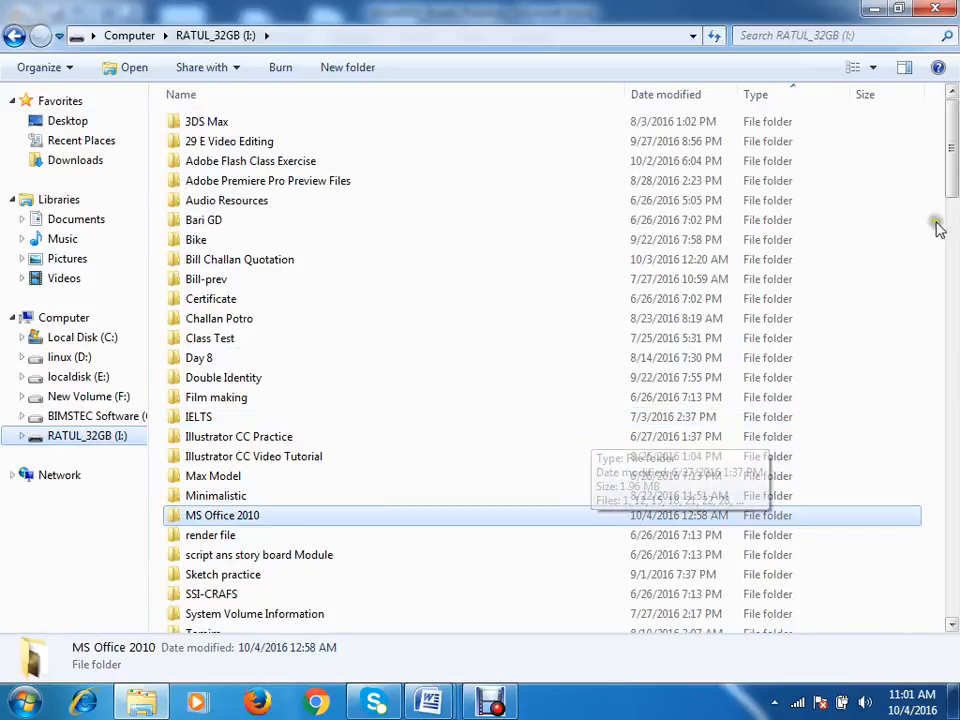
{"action": "left_click_drag", "start_coordinate": [951, 171], "coordinate": [940, 150]}
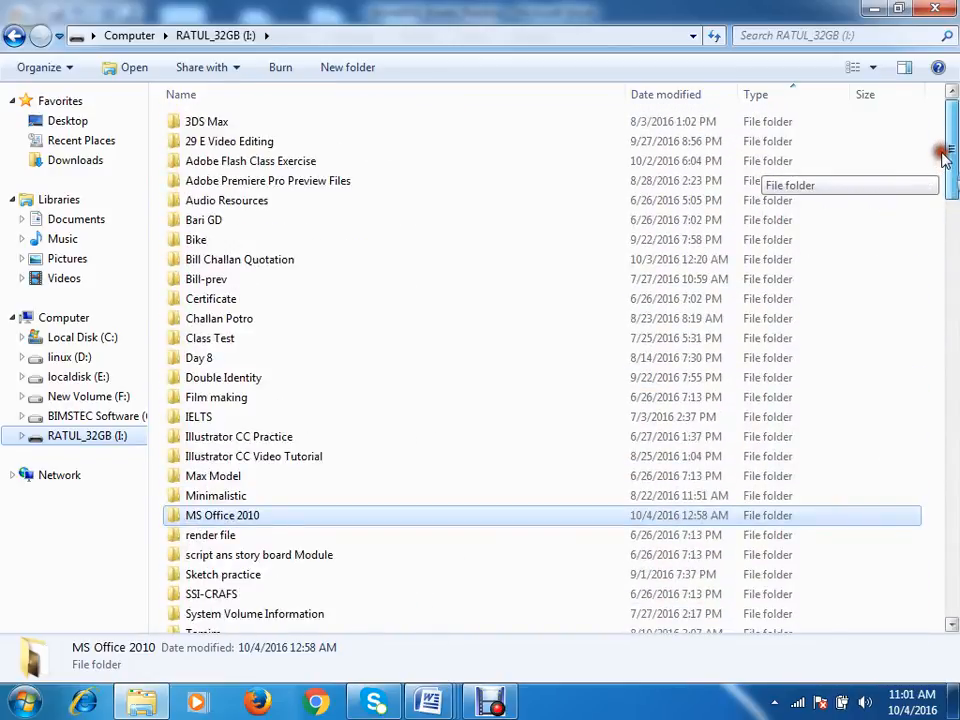
{"action": "left_click", "coordinate": [930, 10]}
{"action": "left_click", "coordinate": [739, 343]}
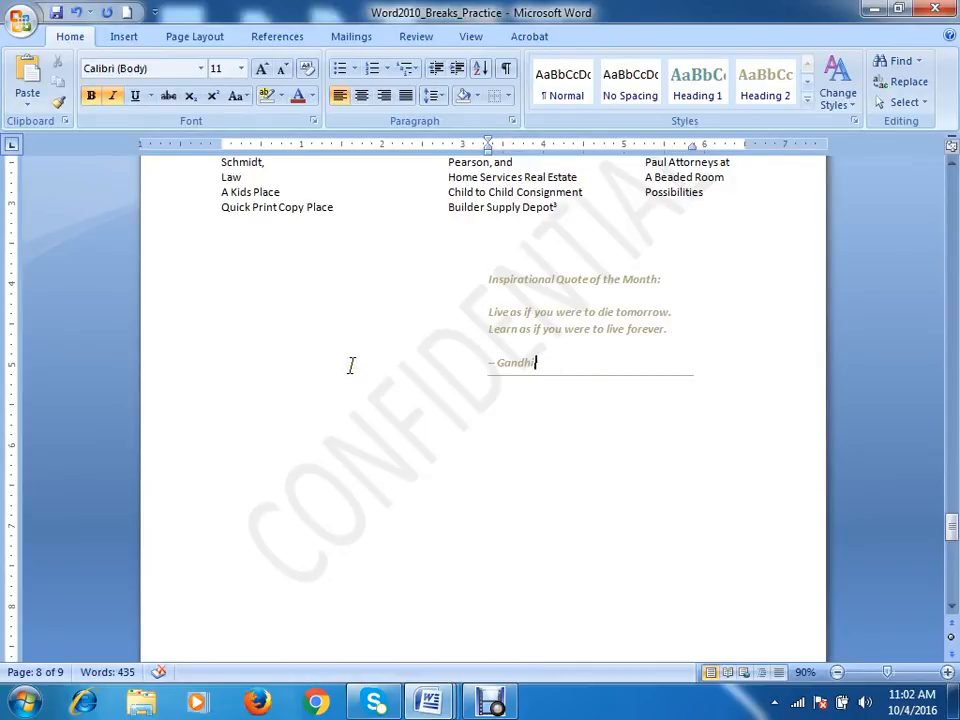
{"action": "left_click", "coordinate": [20, 20]}
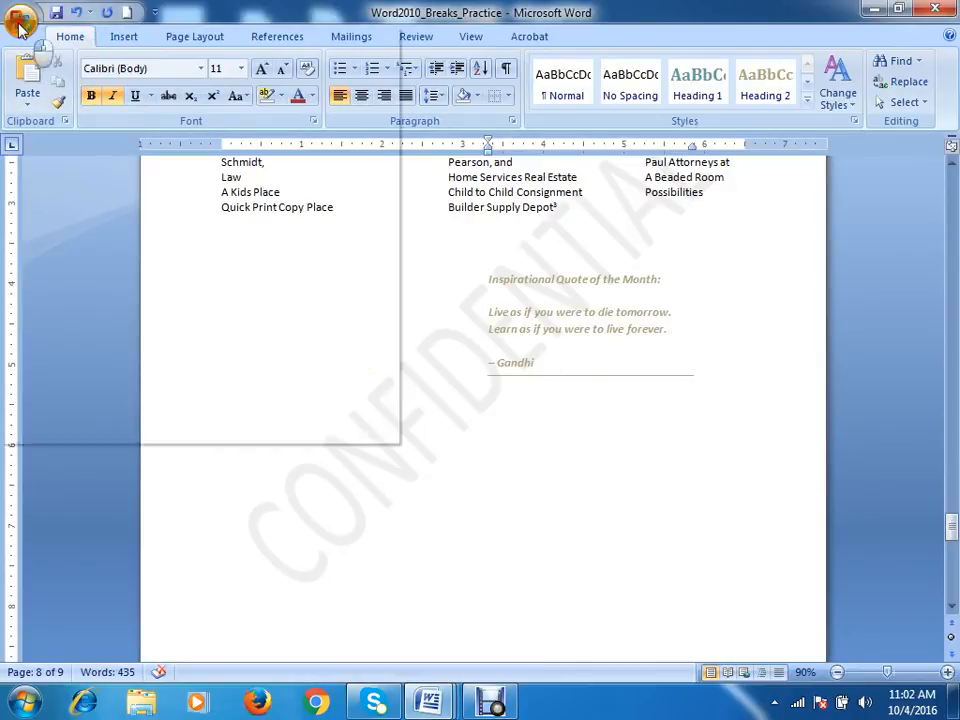
{"action": "left_click", "coordinate": [691, 7]}
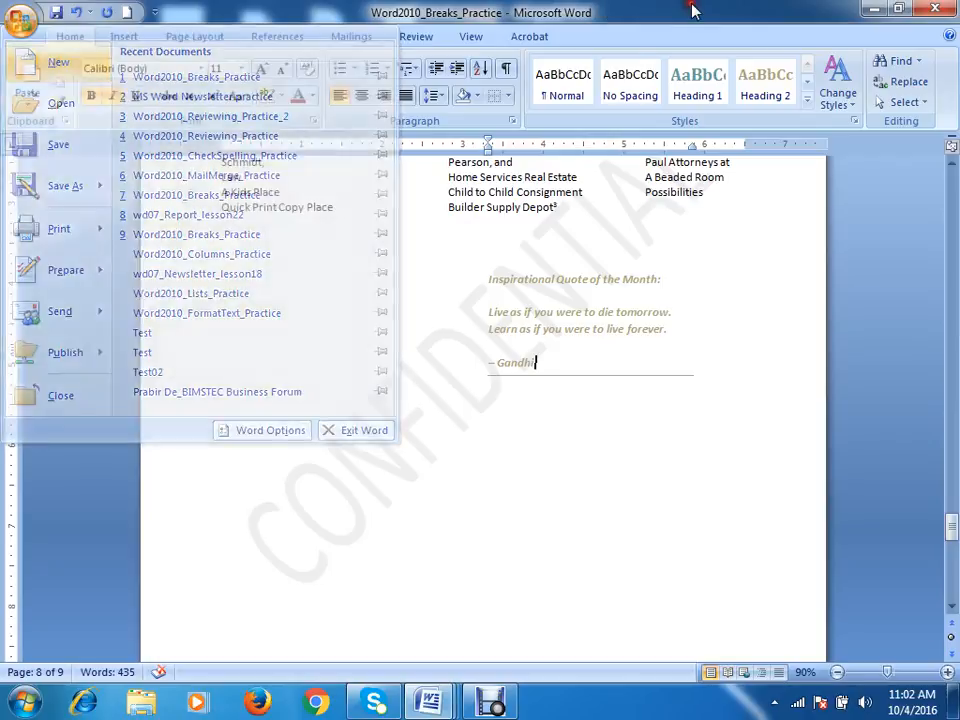
{"action": "left_click", "coordinate": [25, 22]}
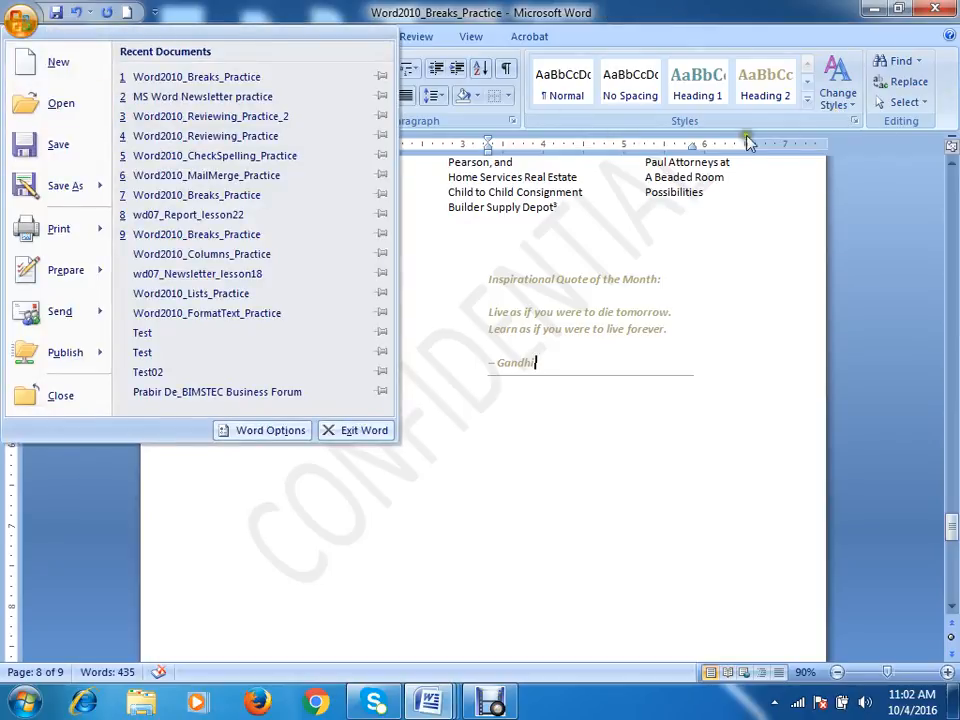
{"action": "left_click", "coordinate": [622, 20]}
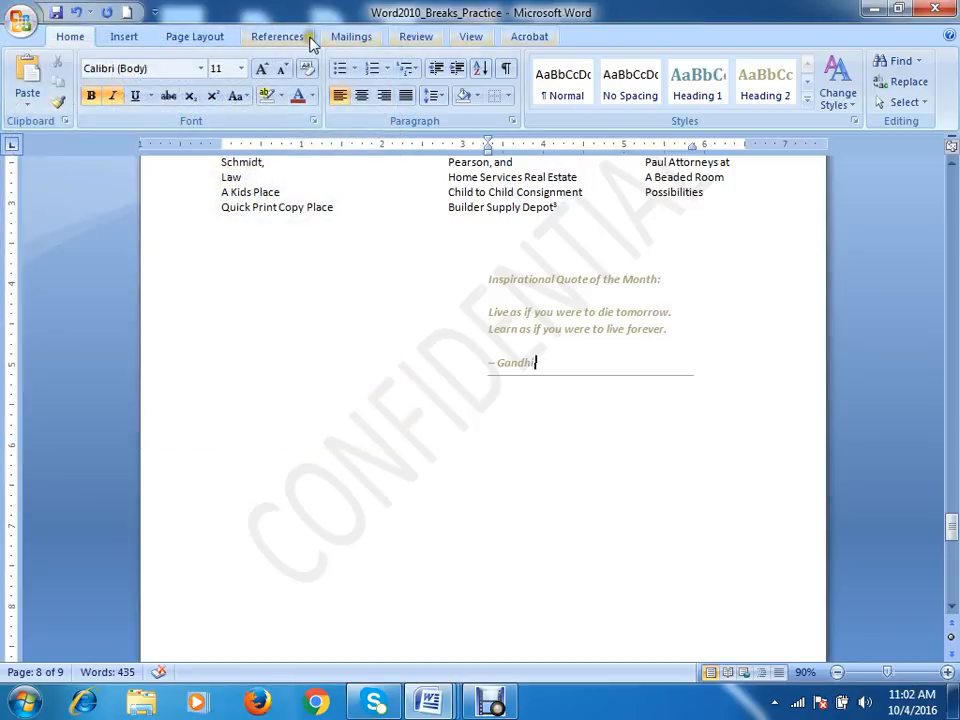
{"action": "left_click", "coordinate": [30, 24]}
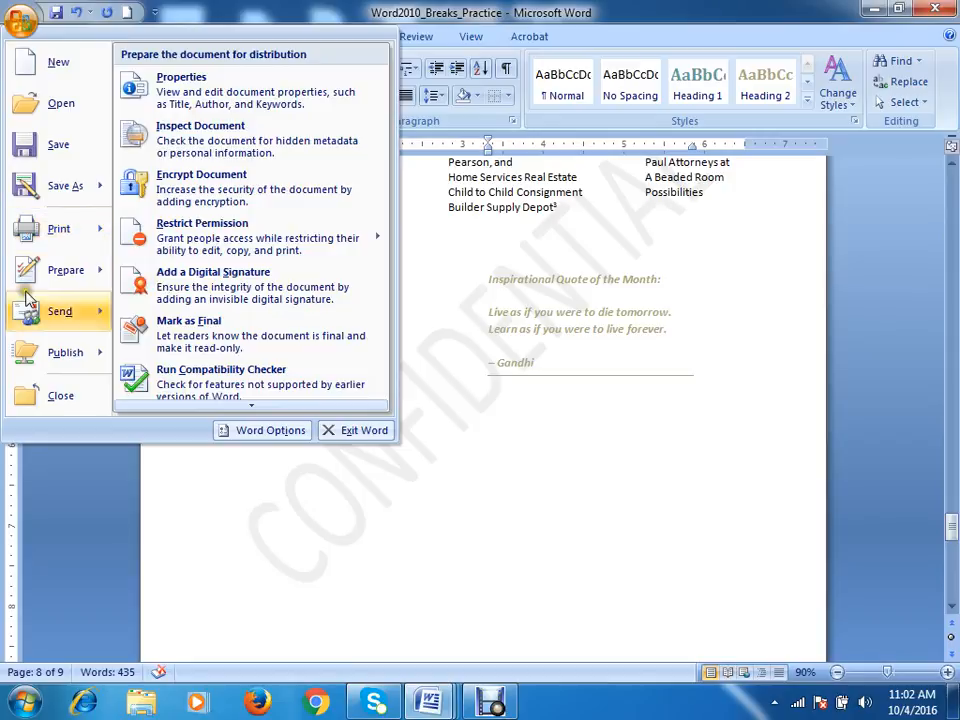
{"action": "mouse_move", "coordinate": [72, 322]}
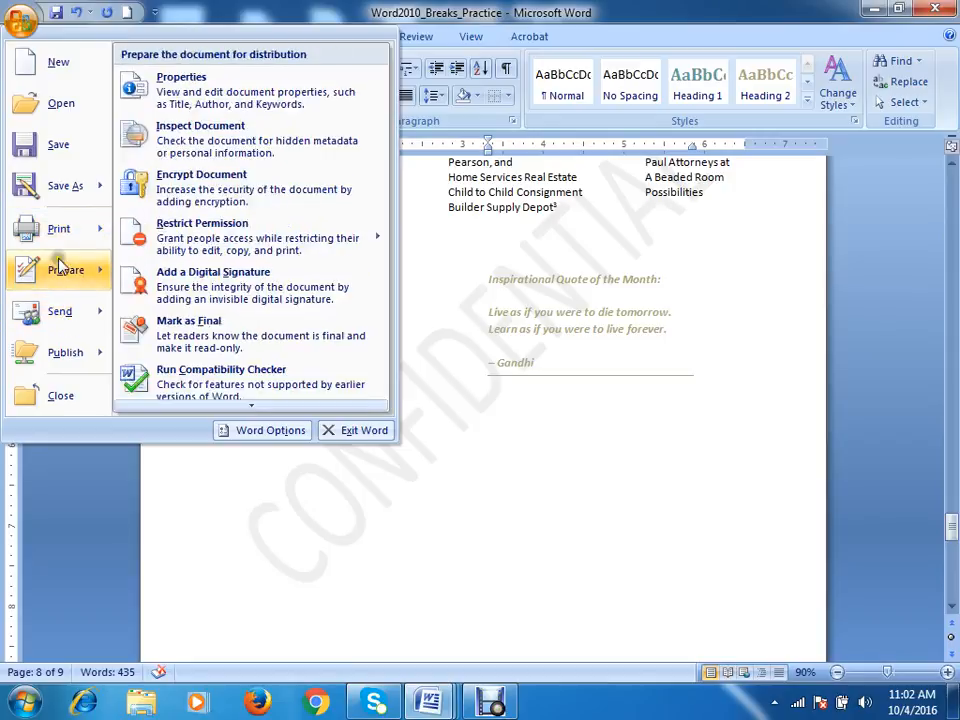
{"action": "mouse_move", "coordinate": [78, 228]}
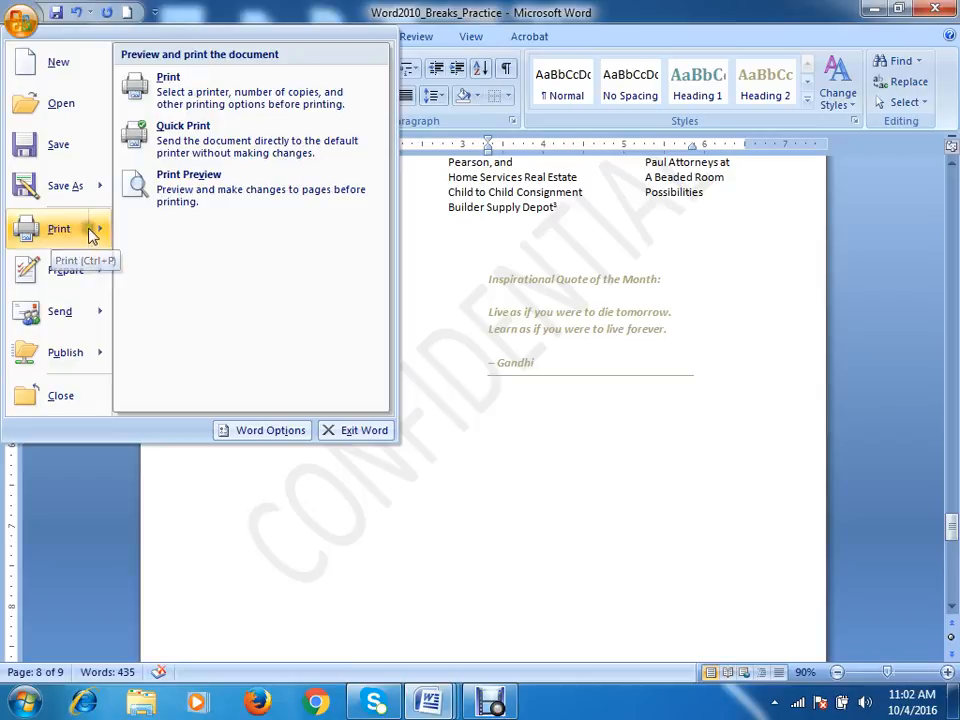
{"action": "mouse_move", "coordinate": [66, 176]}
{"action": "mouse_move", "coordinate": [98, 233]}
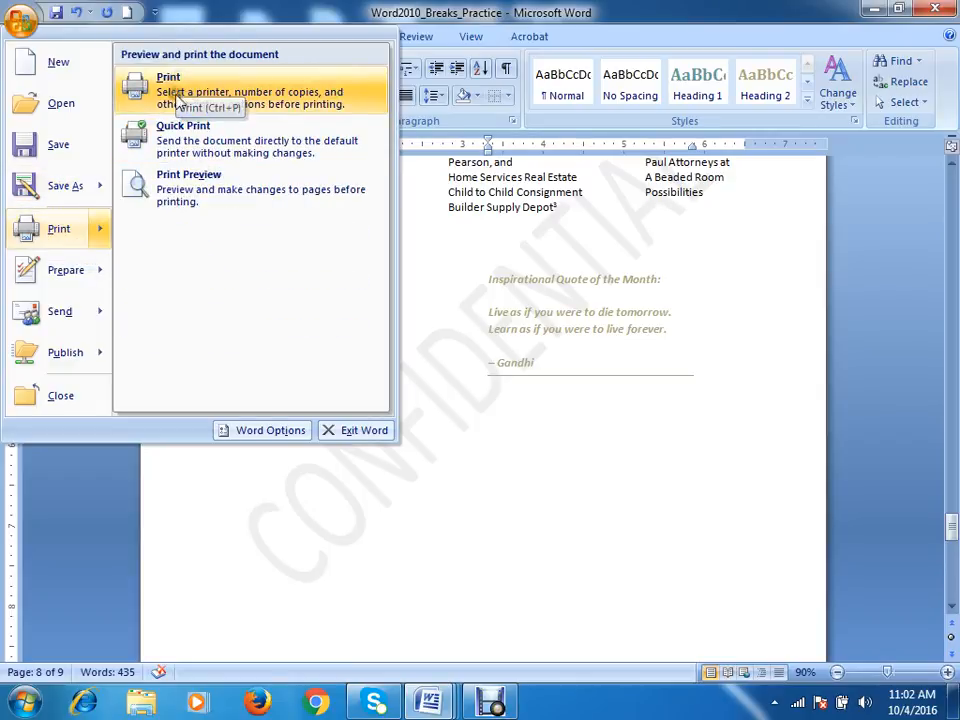
{"action": "left_click", "coordinate": [32, 18]}
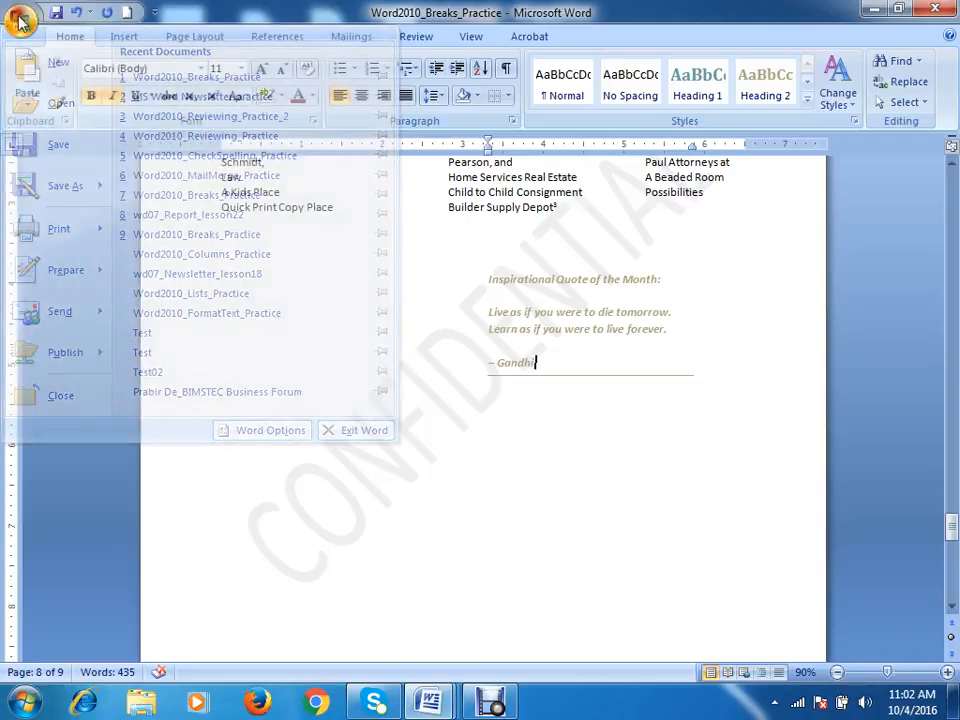
{"action": "mouse_move", "coordinate": [67, 233]}
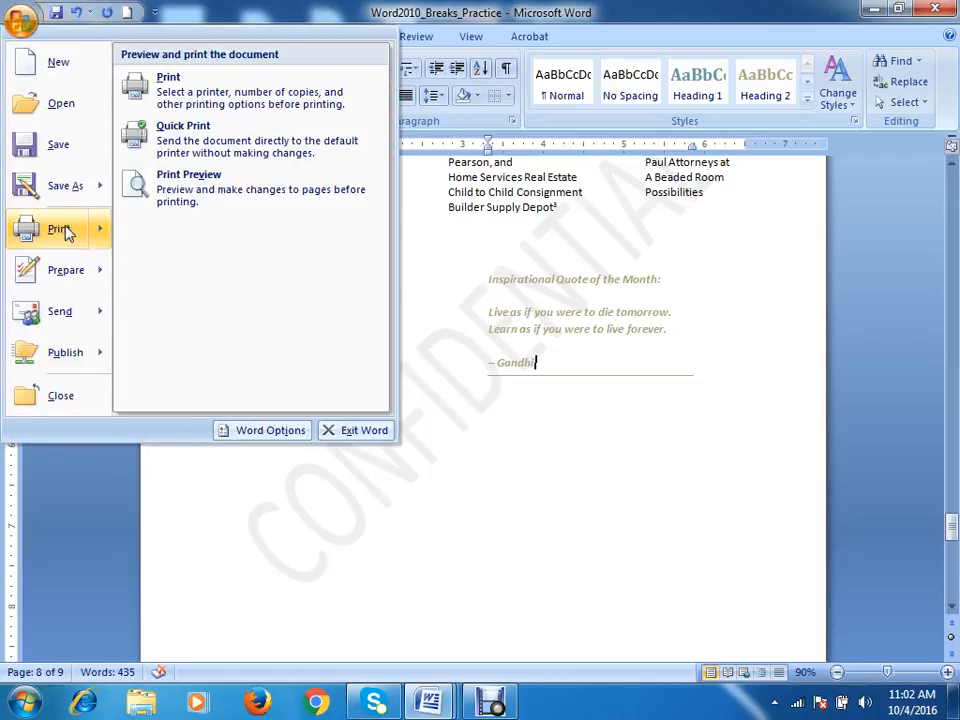
Step: Open the document in Print Preview, look through its pages down to the index and up to the cover, then close the preview
{"action": "left_click", "coordinate": [15, 25]}
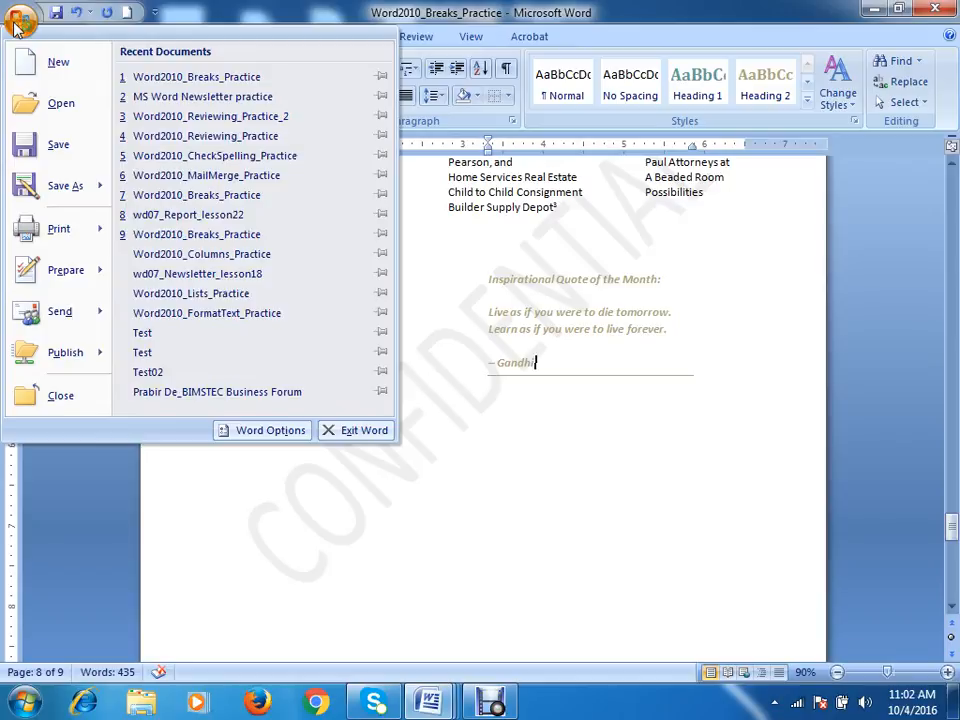
{"action": "mouse_move", "coordinate": [90, 231]}
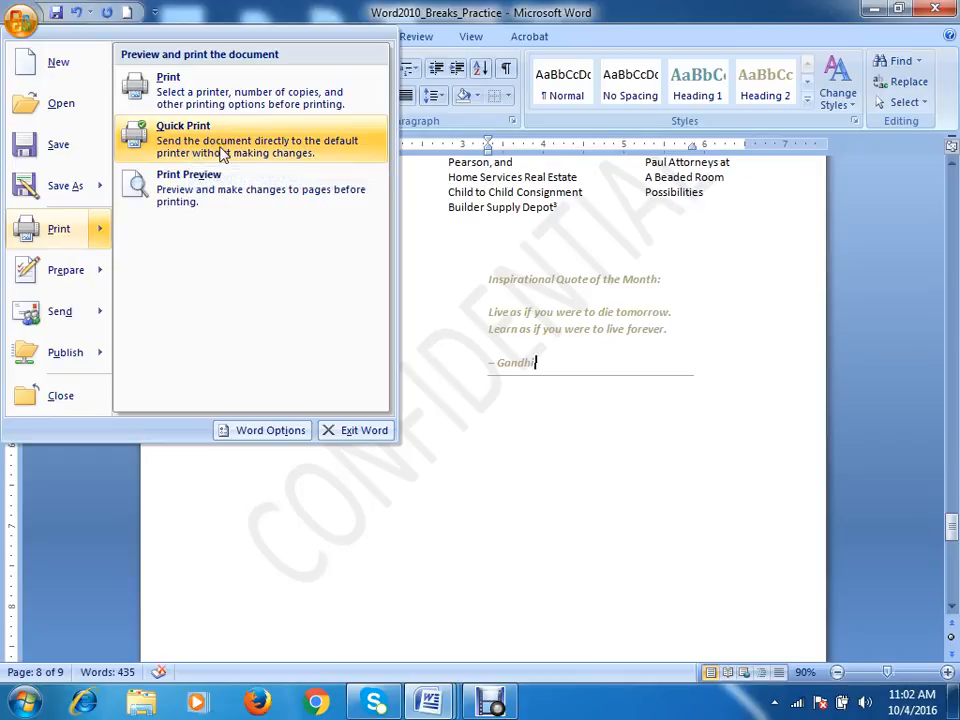
{"action": "left_click", "coordinate": [180, 188]}
{"action": "scroll", "coordinate": [506, 306], "scroll_direction": "up", "scroll_amount": 7}
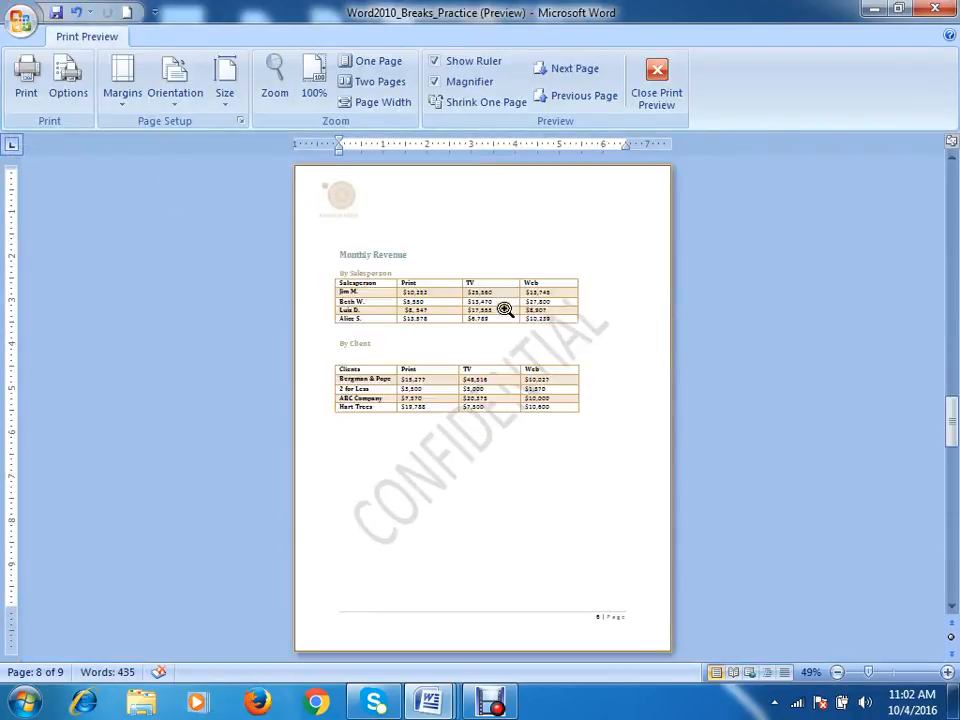
{"action": "scroll", "coordinate": [504, 309], "scroll_direction": "down", "scroll_amount": 8}
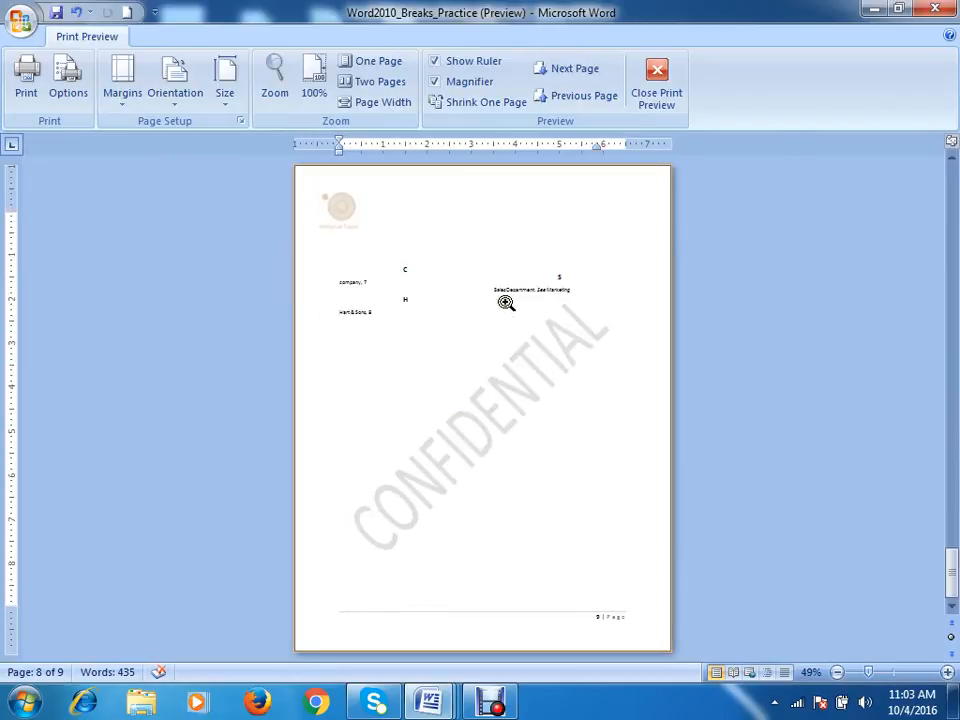
{"action": "scroll", "coordinate": [510, 300], "scroll_direction": "up", "scroll_amount": 8}
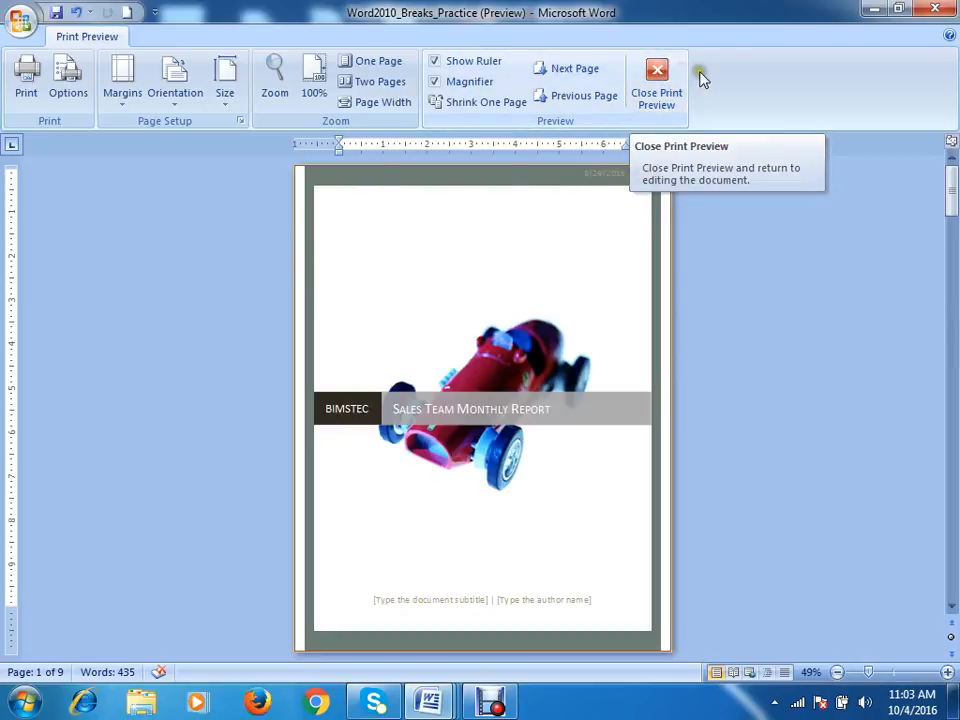
{"action": "left_click", "coordinate": [634, 76]}
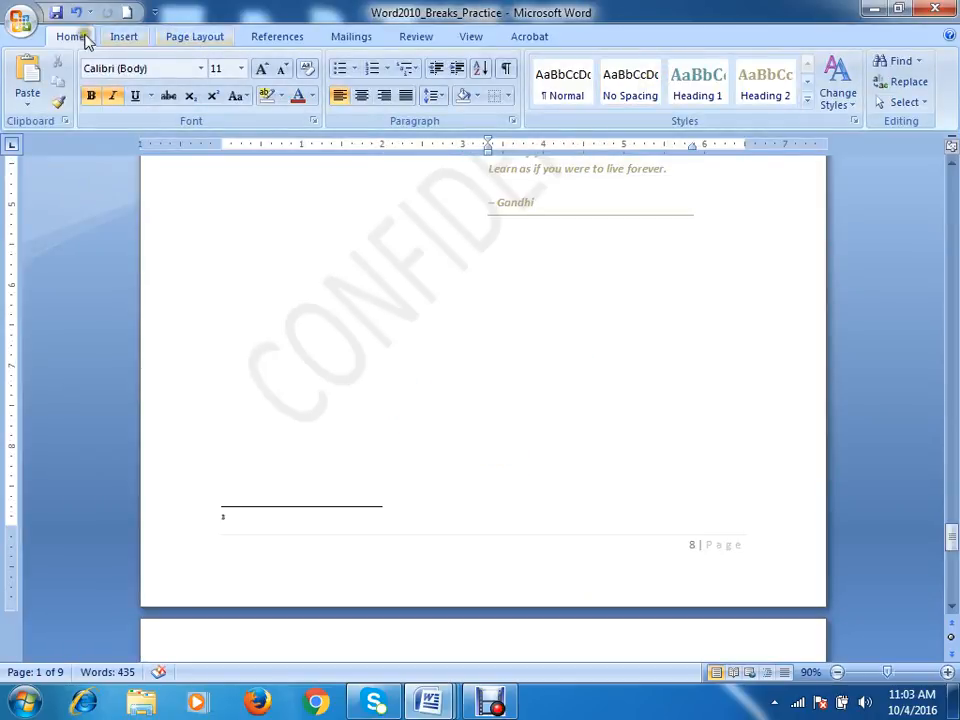
Step: Open the full print settings for the document and examine the list of available printers, keeping Canon iR2525/2530 UFRII LT selected
{"action": "left_click", "coordinate": [20, 20]}
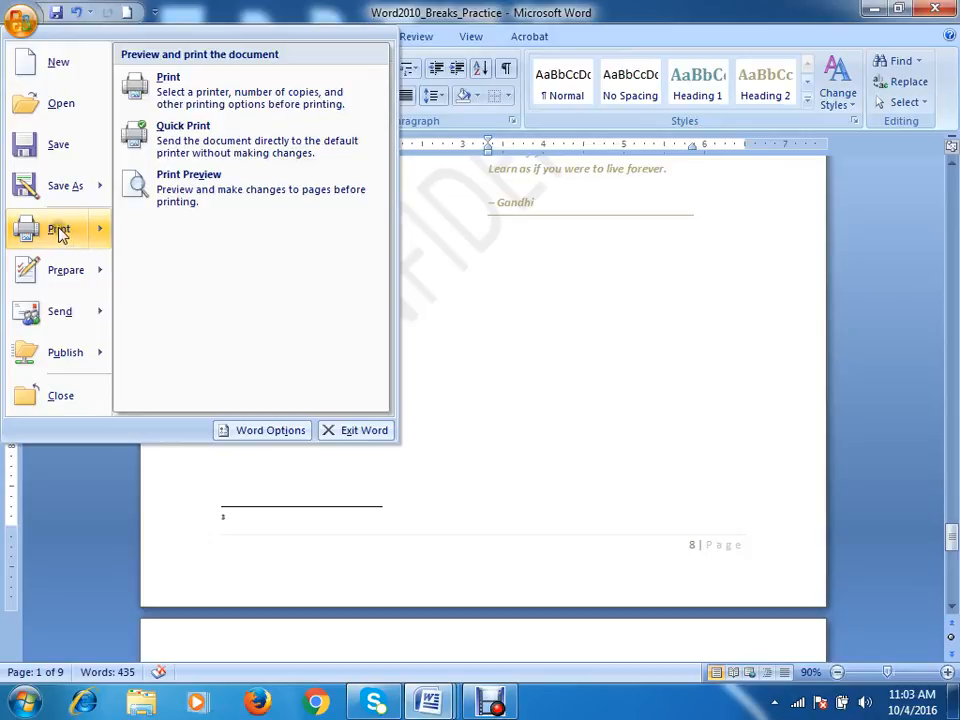
{"action": "left_click", "coordinate": [183, 97]}
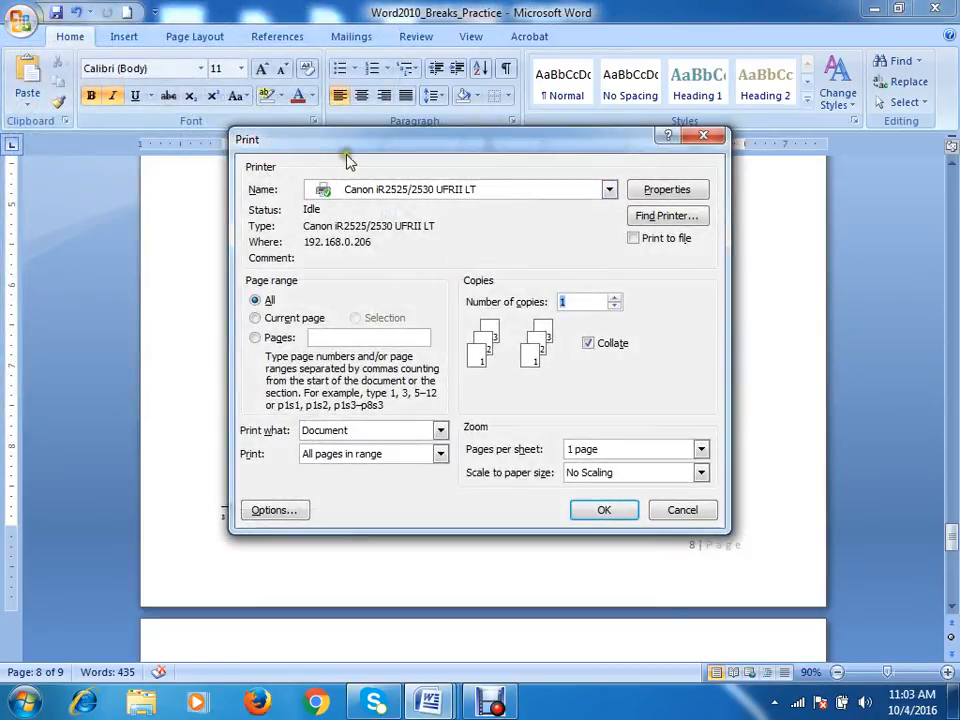
{"action": "left_click_drag", "start_coordinate": [347, 145], "coordinate": [431, 68]}
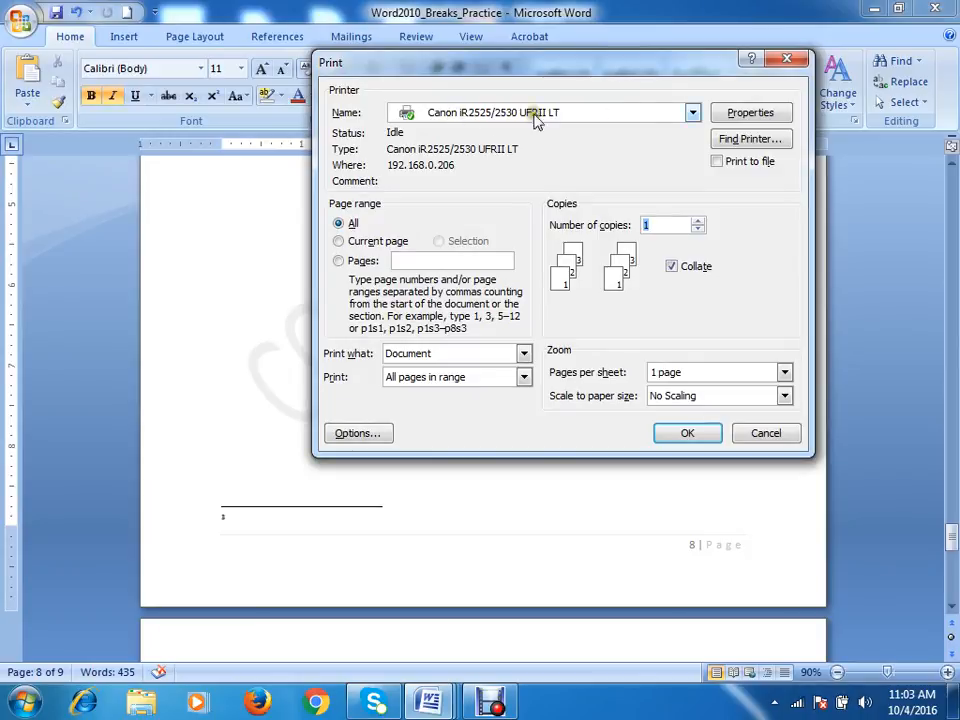
{"action": "left_click", "coordinate": [692, 112]}
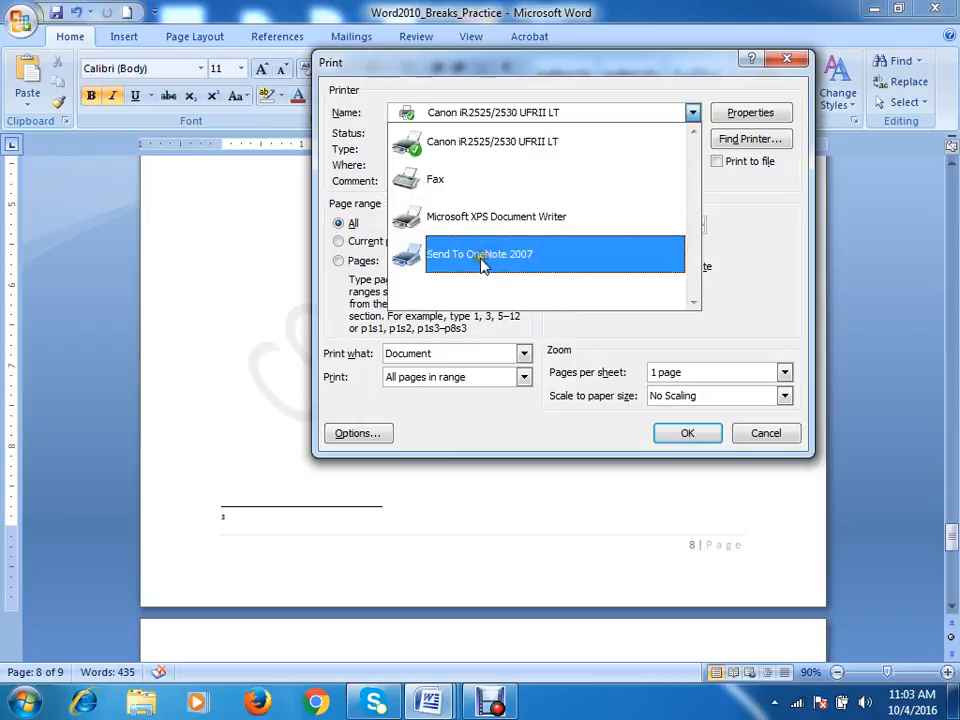
{"action": "left_click", "coordinate": [540, 113]}
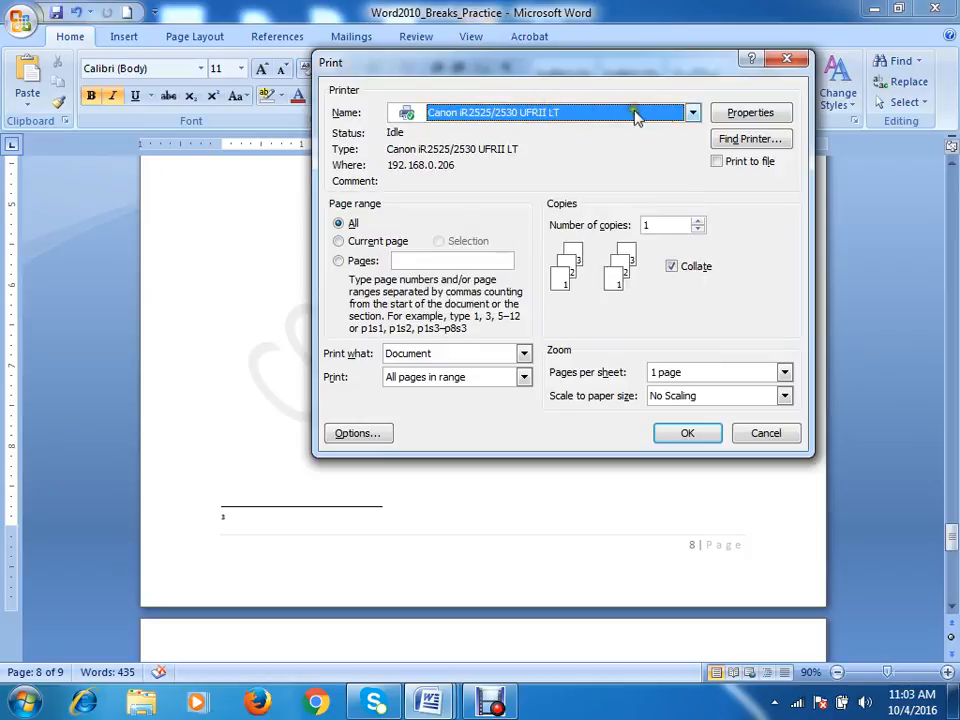
{"action": "left_click", "coordinate": [692, 112]}
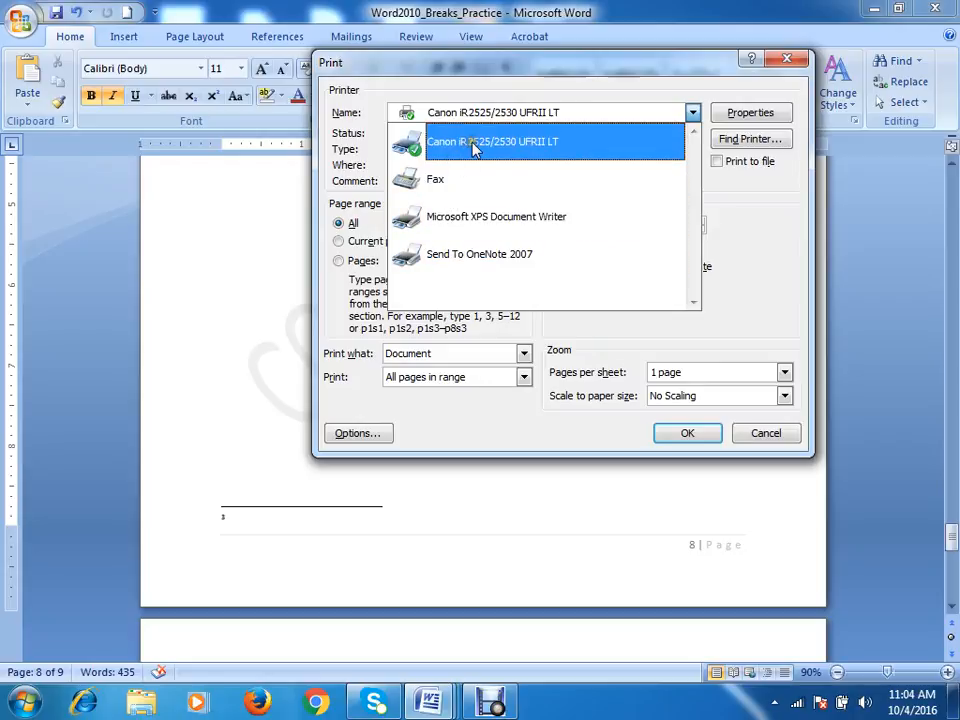
{"action": "left_click", "coordinate": [754, 223]}
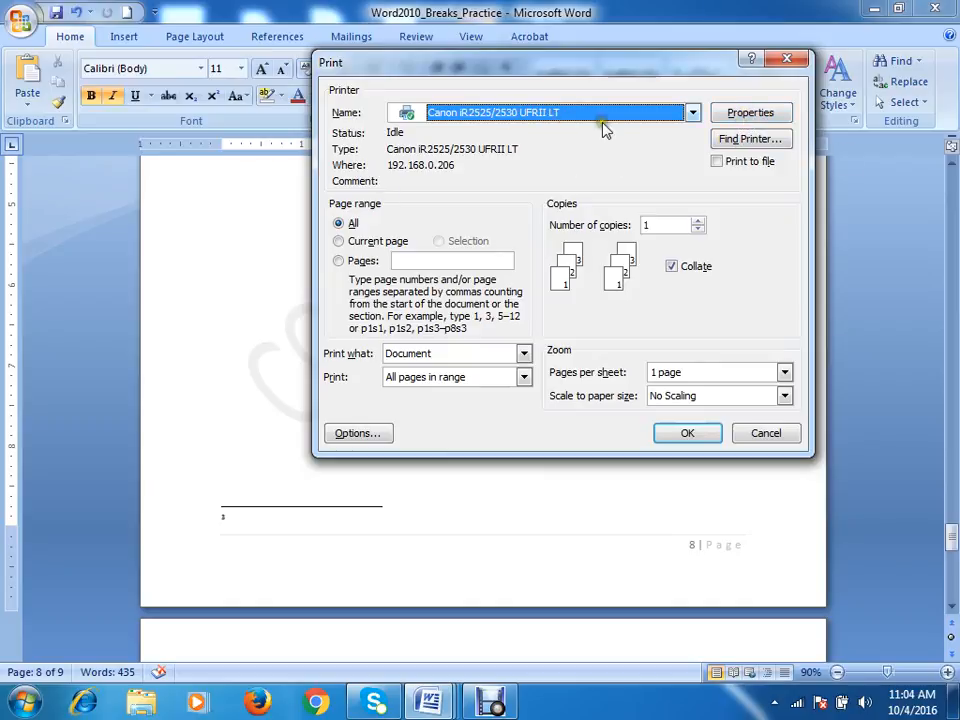
Step: Open the properties of the Canon iR2525/2530 UFRII LT printer and examine its basic settings, selecting the number of copies
{"action": "left_click", "coordinate": [753, 118]}
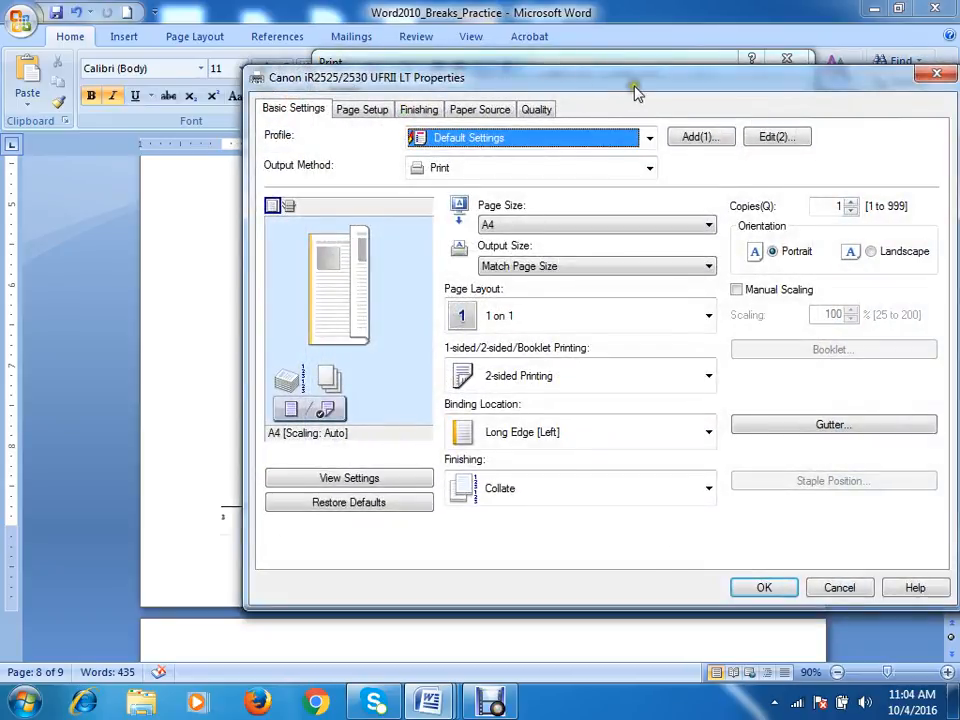
{"action": "left_click_drag", "start_coordinate": [634, 90], "coordinate": [398, 55]}
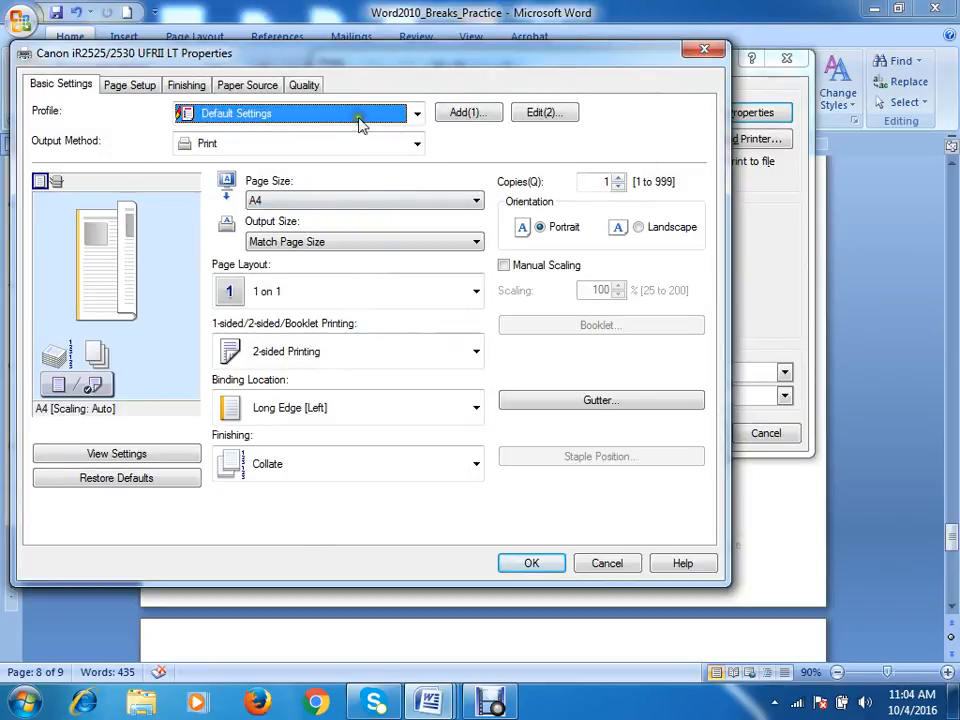
{"action": "left_click_drag", "start_coordinate": [354, 56], "coordinate": [419, 49]}
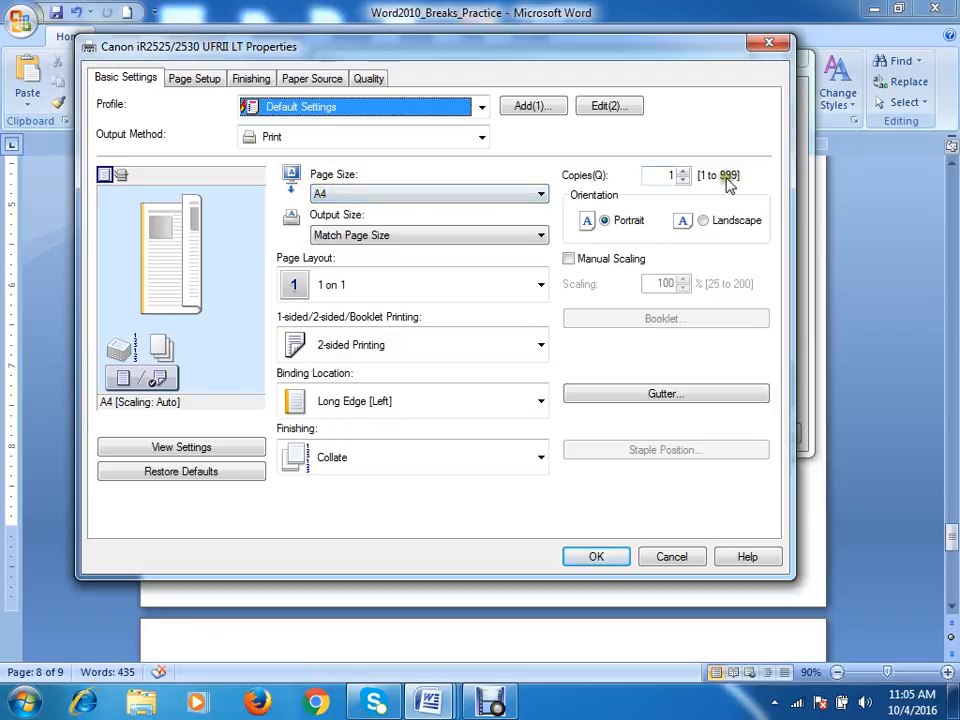
{"action": "double_click", "coordinate": [669, 175]}
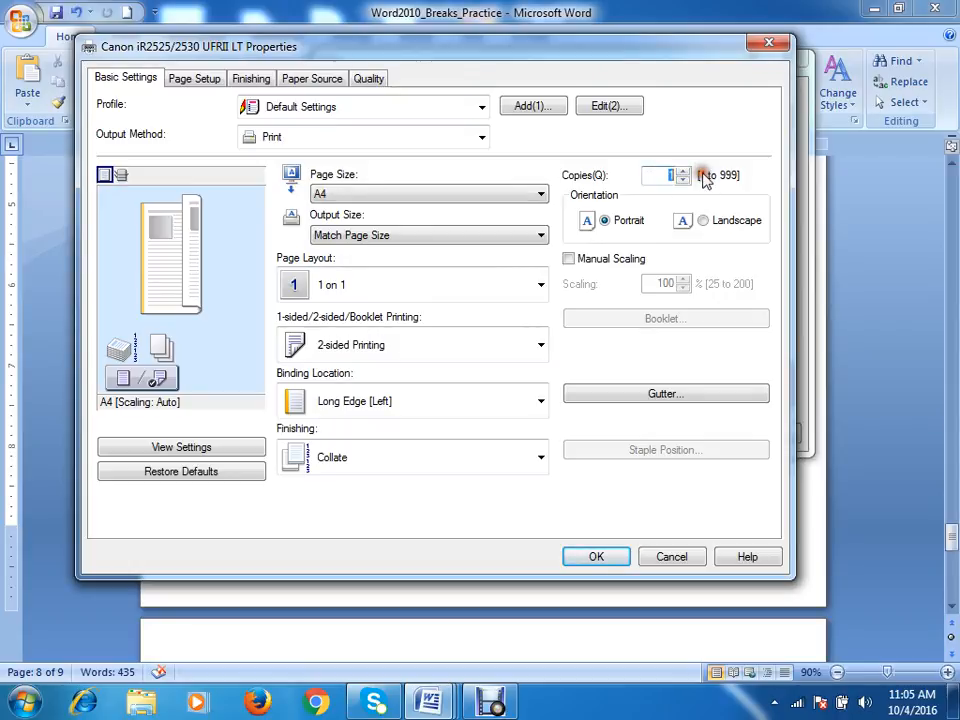
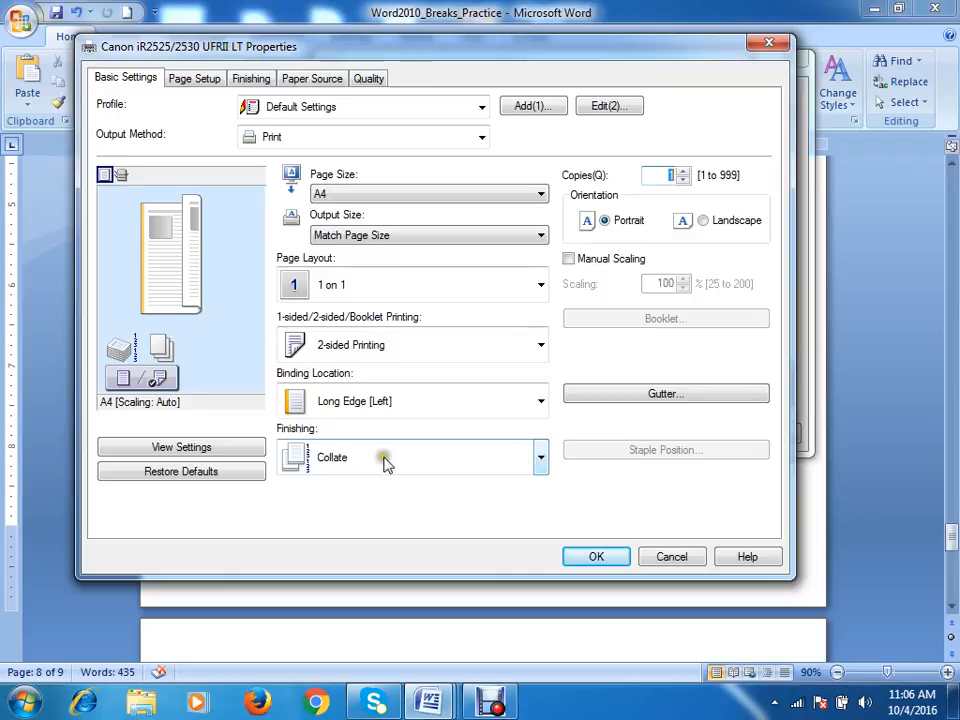
Step: Examine the Off, Collate, Group and Staple & Collate finishing choices in the printer's basic settings, keeping Collate
{"action": "left_click", "coordinate": [333, 457]}
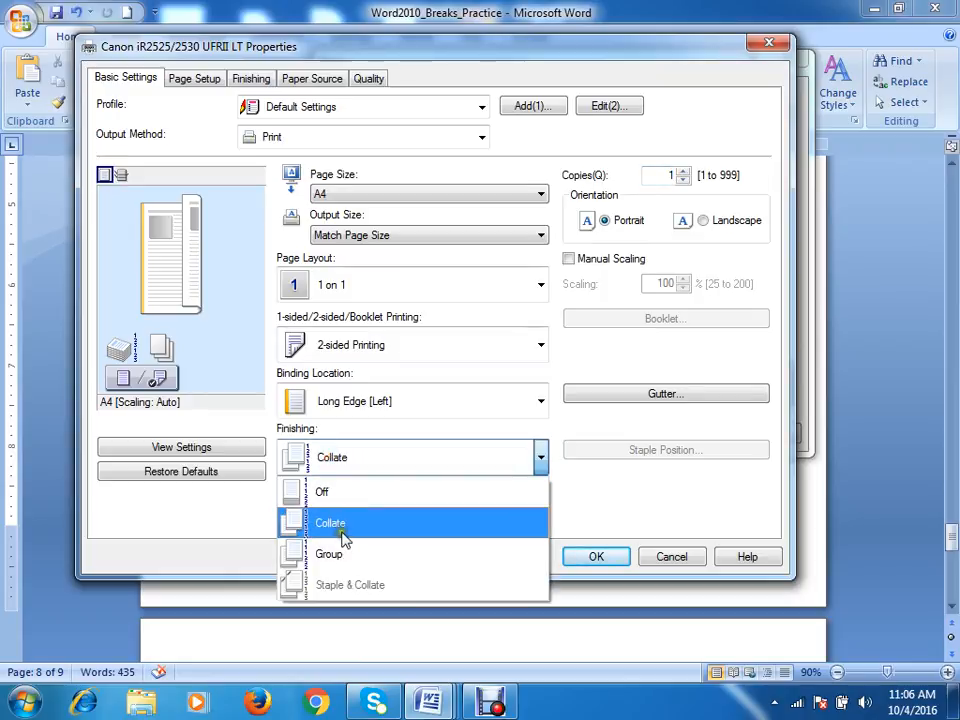
{"action": "left_click", "coordinate": [628, 479]}
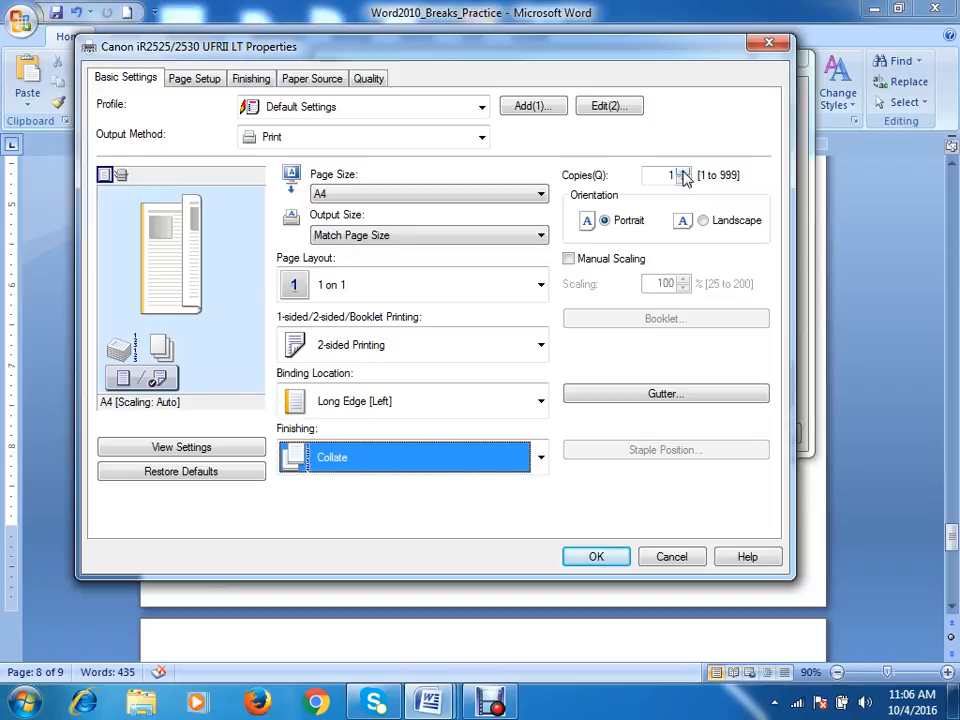
{"action": "left_click_drag", "start_coordinate": [473, 52], "coordinate": [508, 15]}
{"action": "left_click", "coordinate": [574, 420]}
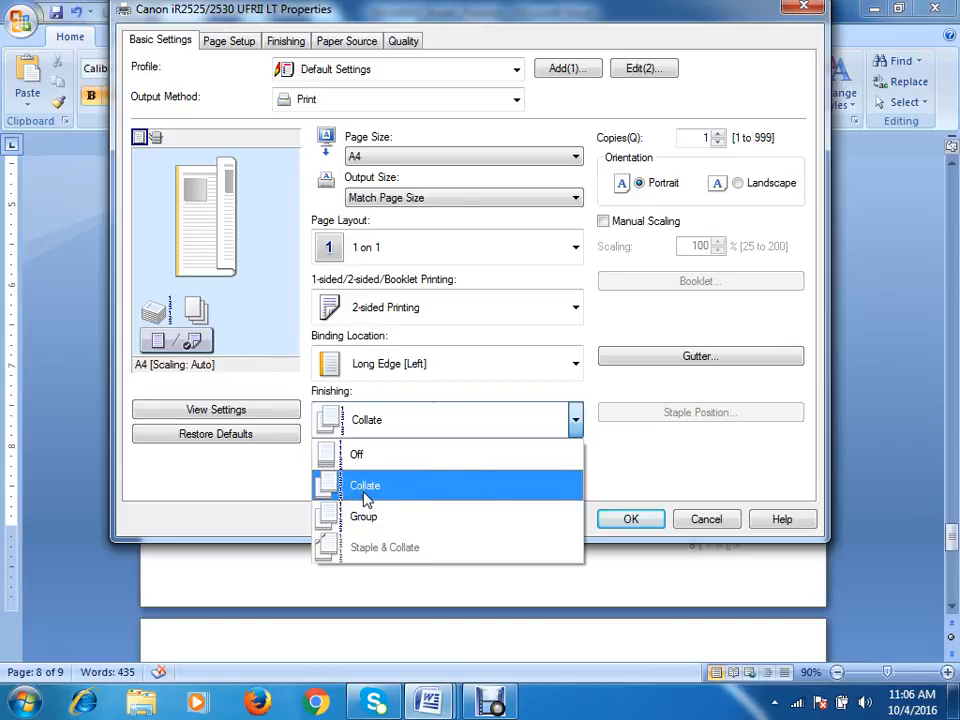
{"action": "left_click", "coordinate": [623, 300]}
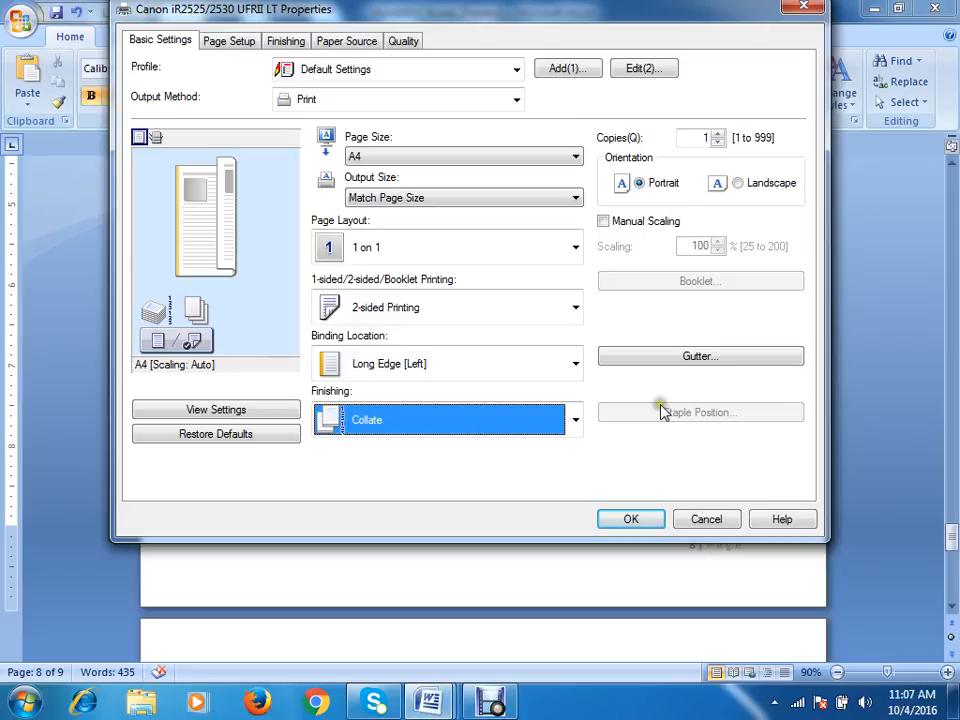
{"action": "left_click", "coordinate": [576, 421]}
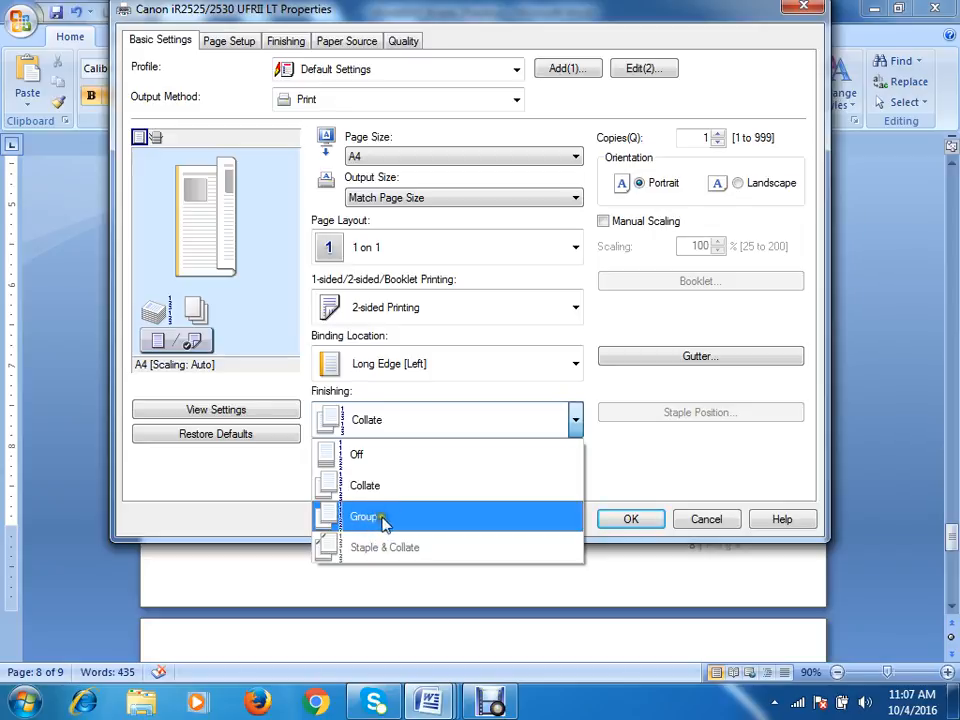
{"action": "left_click", "coordinate": [677, 477]}
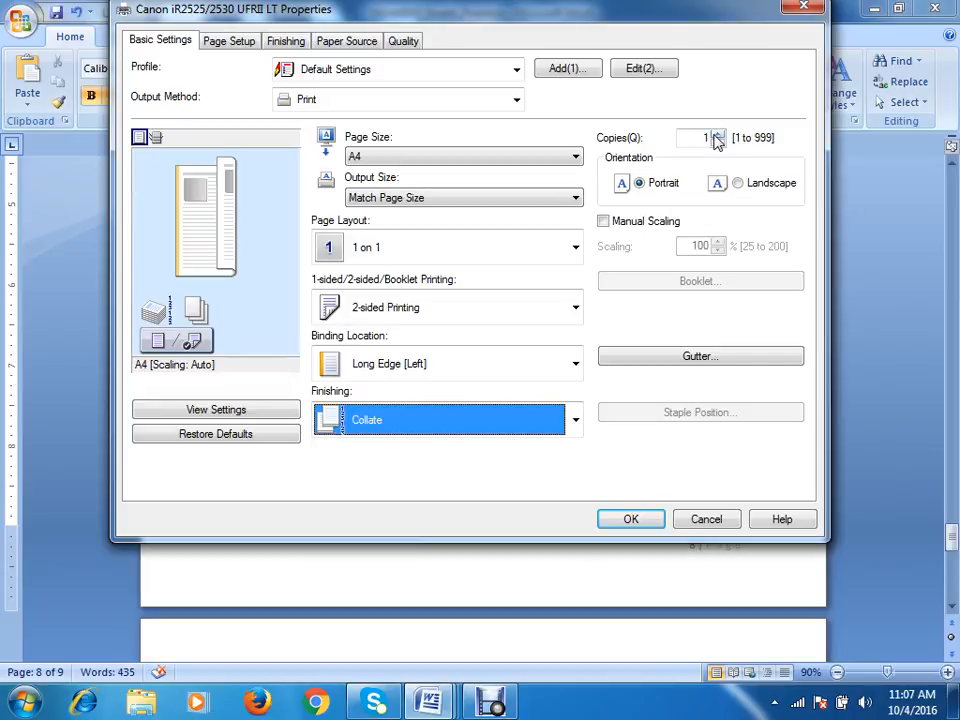
{"action": "left_click", "coordinate": [677, 440]}
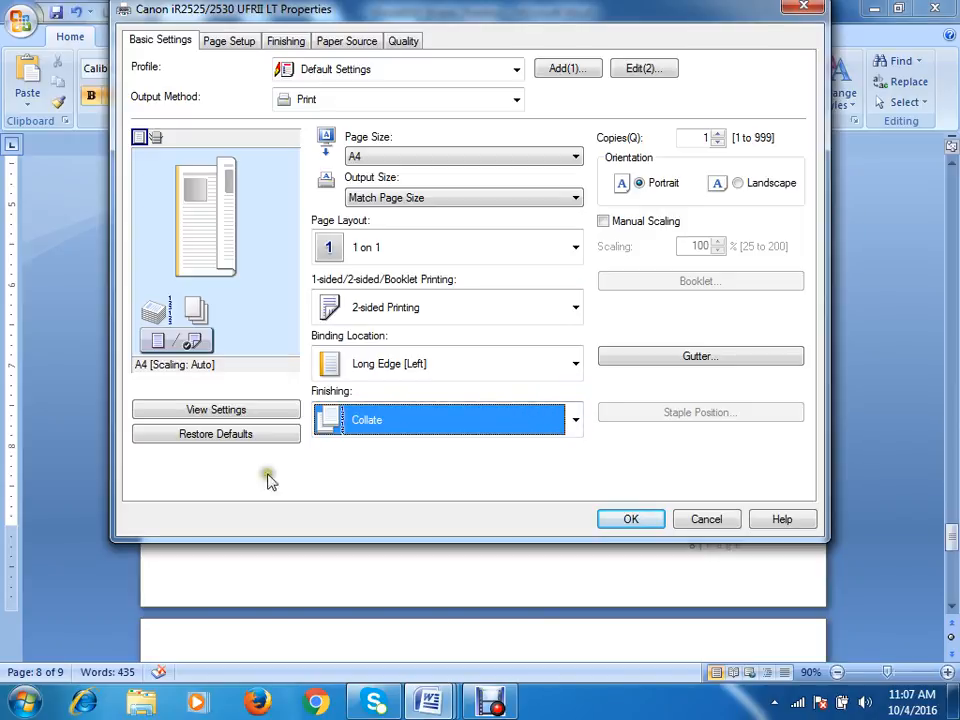
Step: Review the printer's page setup and its list of output sizes, keeping Match Page Size
{"action": "left_click", "coordinate": [228, 42]}
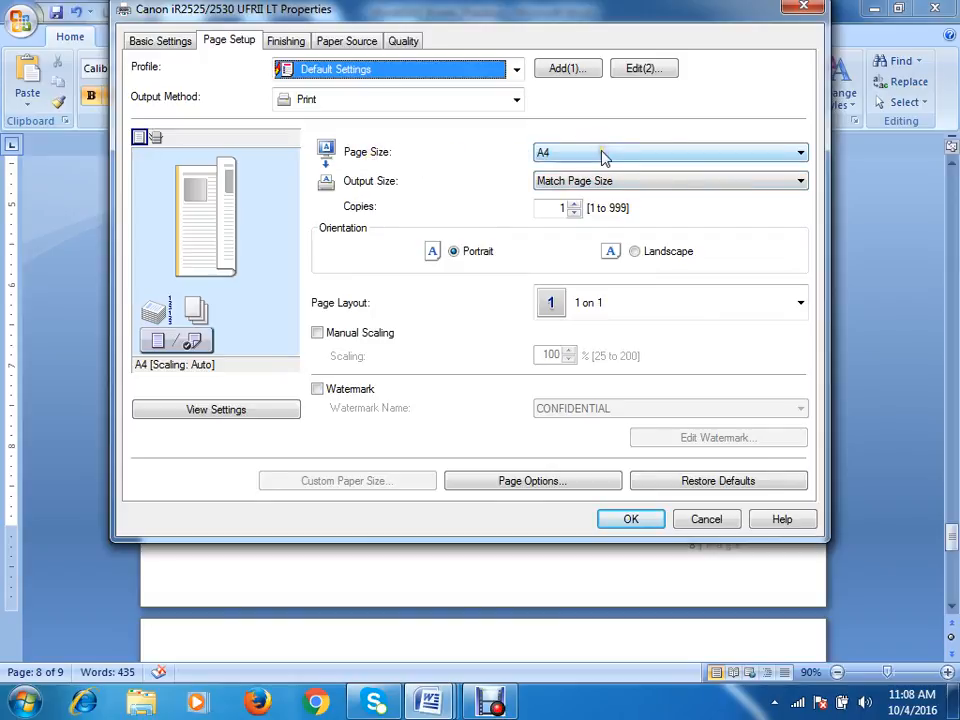
{"action": "left_click", "coordinate": [613, 182]}
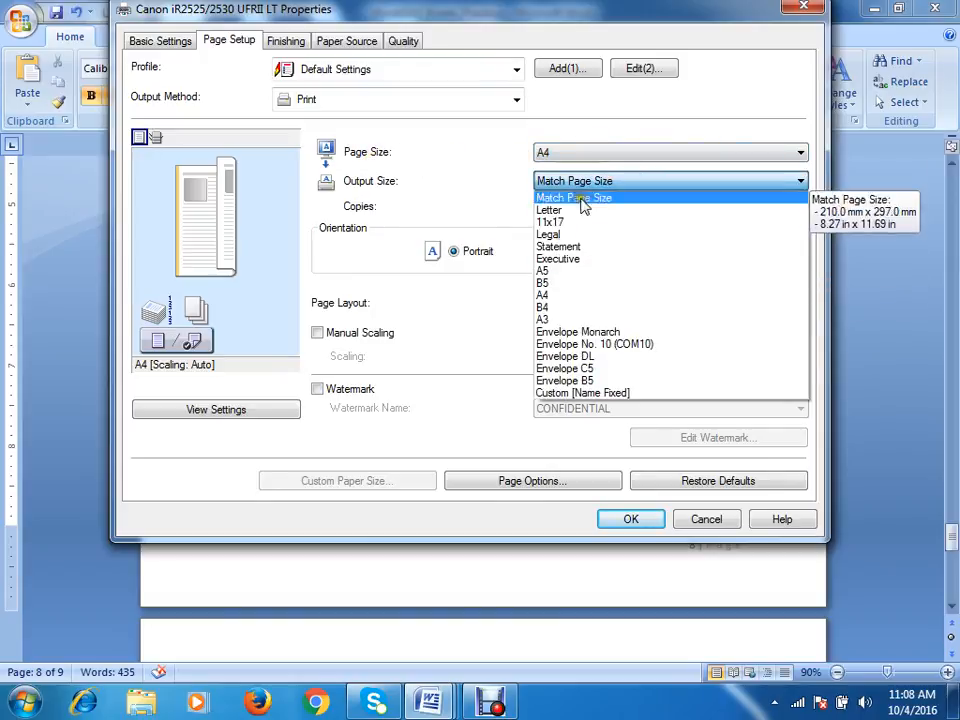
{"action": "left_click", "coordinate": [613, 199]}
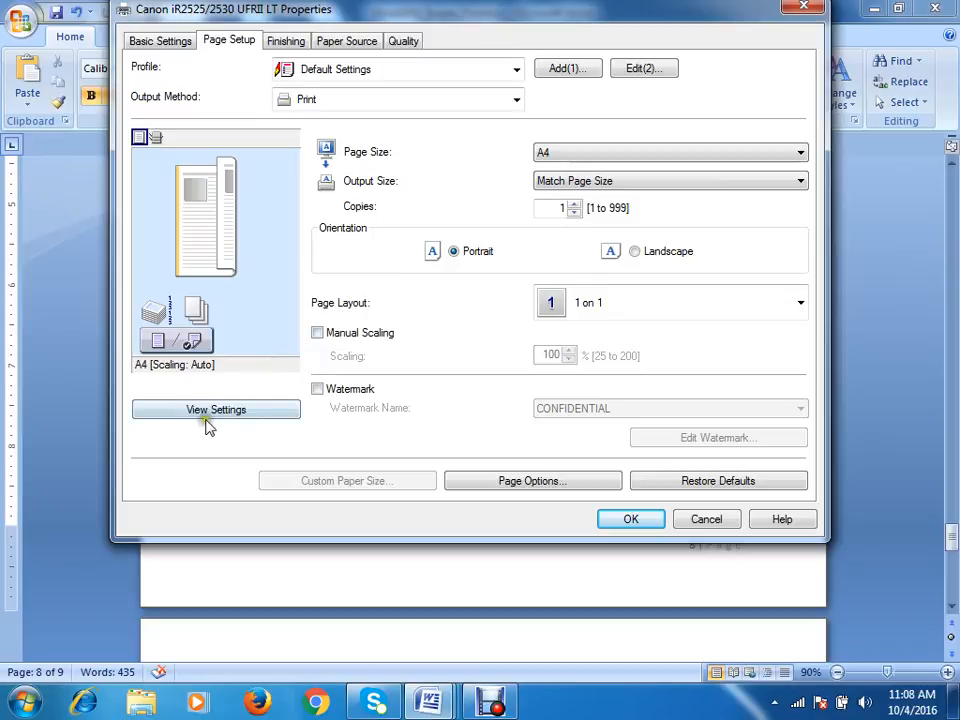
Step: Look through the printer's finishing, paper source and quality settings, return to the basic settings, and accept the printer properties
{"action": "left_click", "coordinate": [285, 42]}
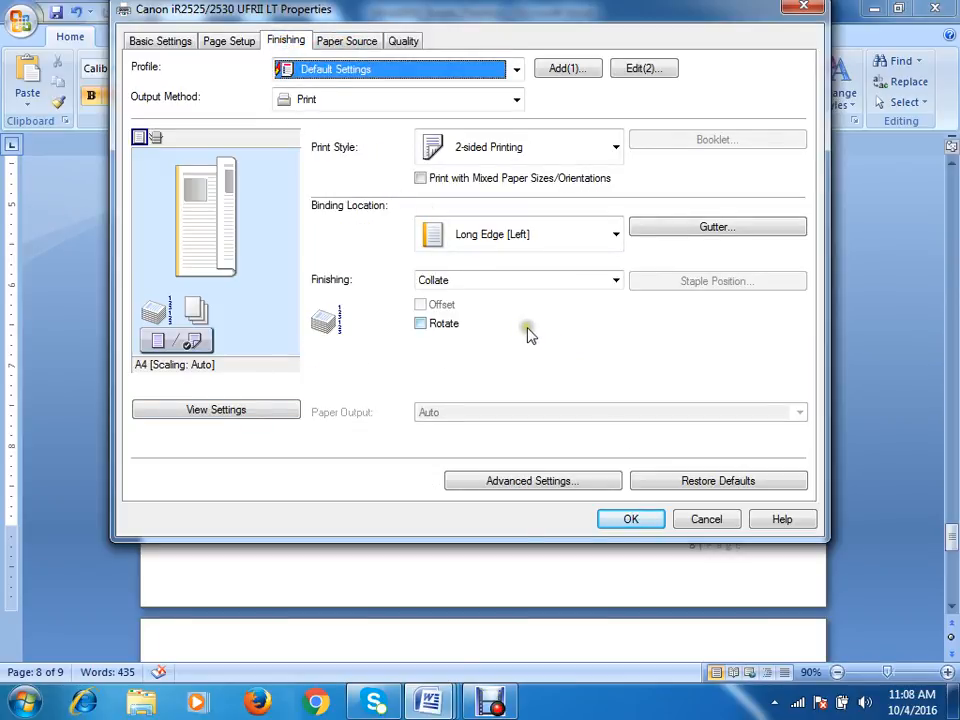
{"action": "left_click", "coordinate": [360, 40]}
{"action": "left_click", "coordinate": [404, 42]}
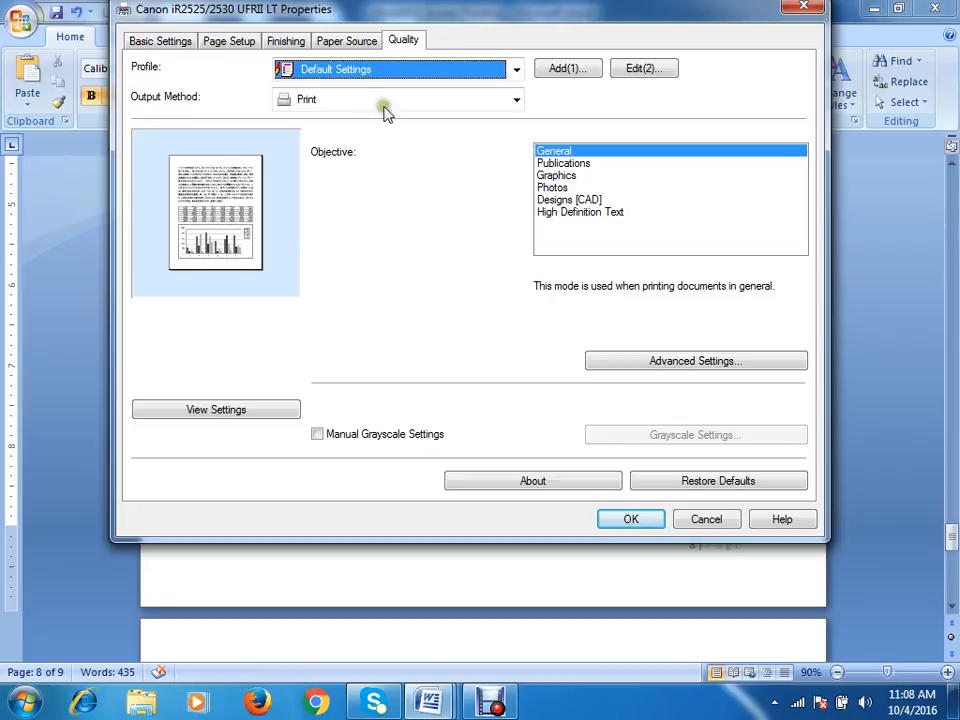
{"action": "left_click", "coordinate": [340, 45]}
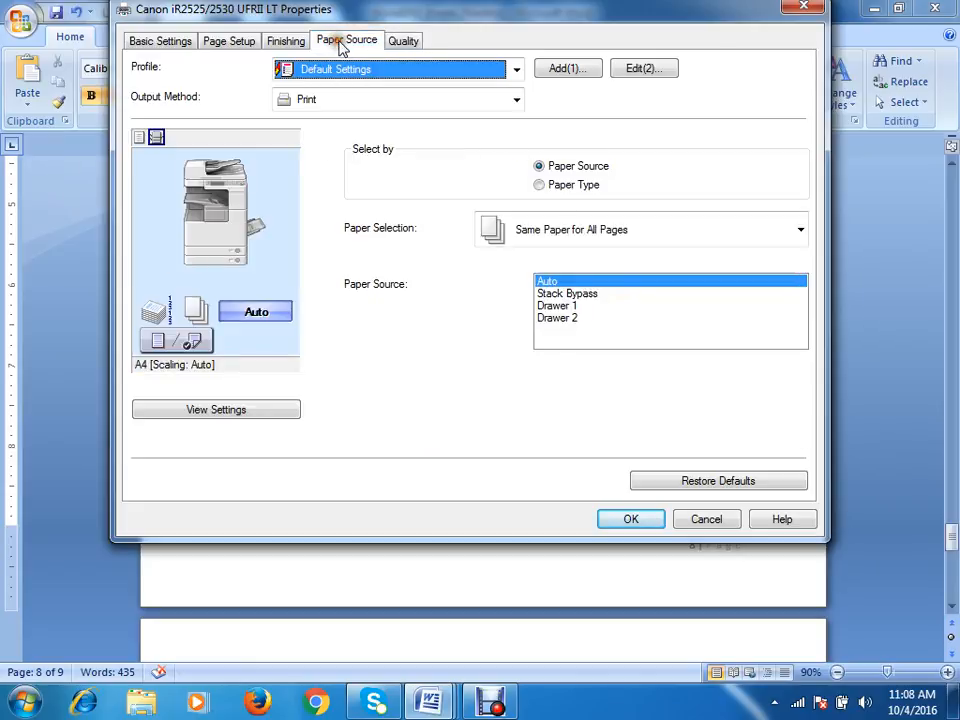
{"action": "left_click", "coordinate": [273, 44]}
{"action": "left_click", "coordinate": [229, 45]}
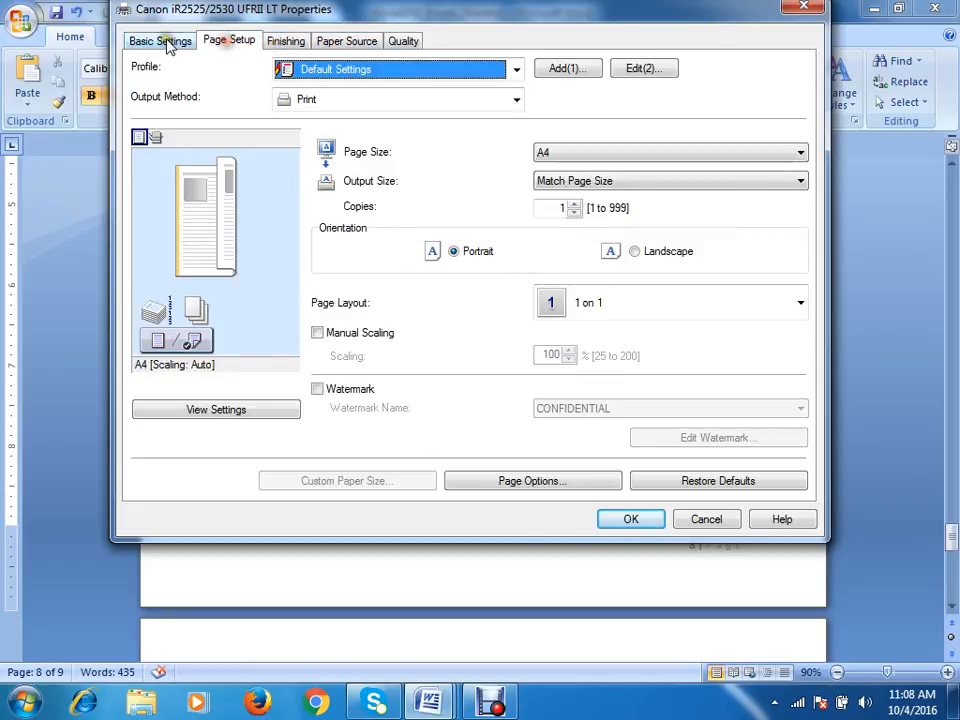
{"action": "left_click", "coordinate": [167, 44]}
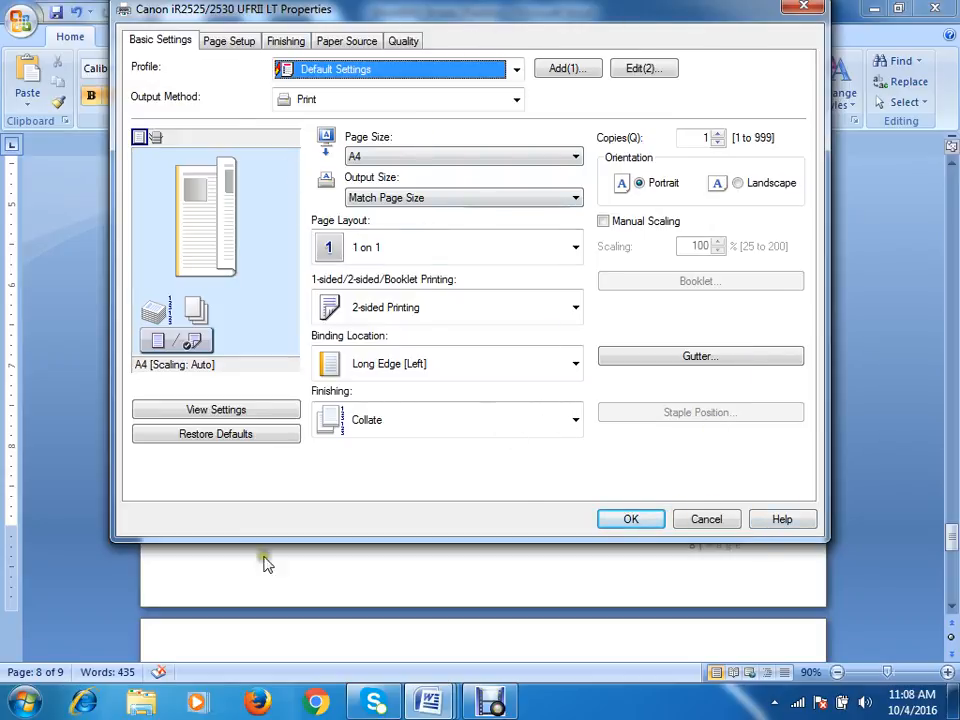
{"action": "left_click_drag", "start_coordinate": [290, 22], "coordinate": [291, 117]}
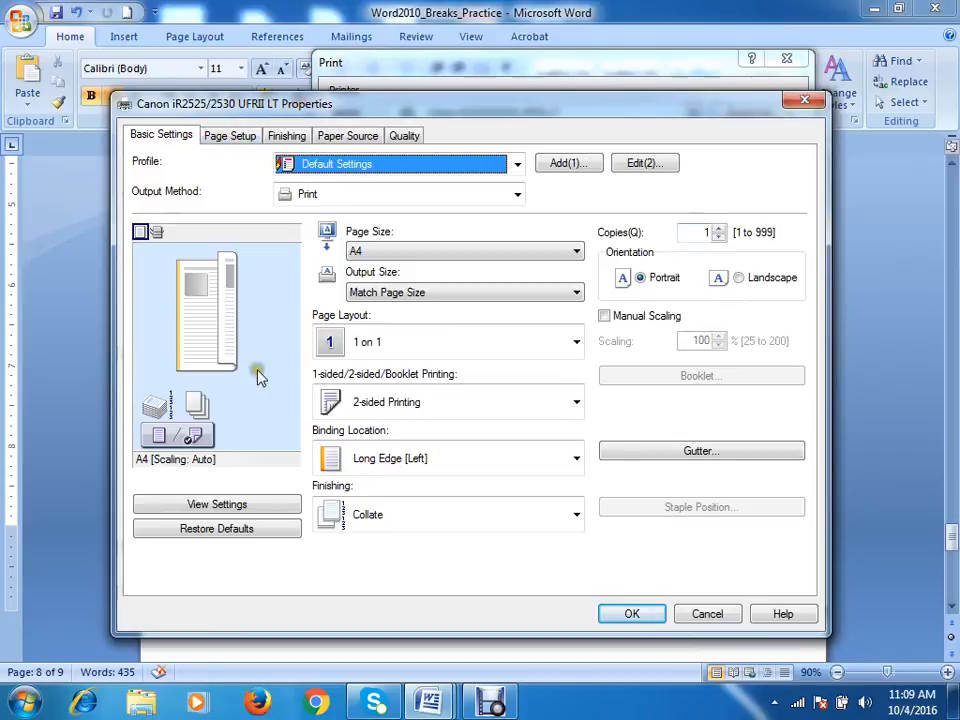
{"action": "left_click", "coordinate": [640, 615]}
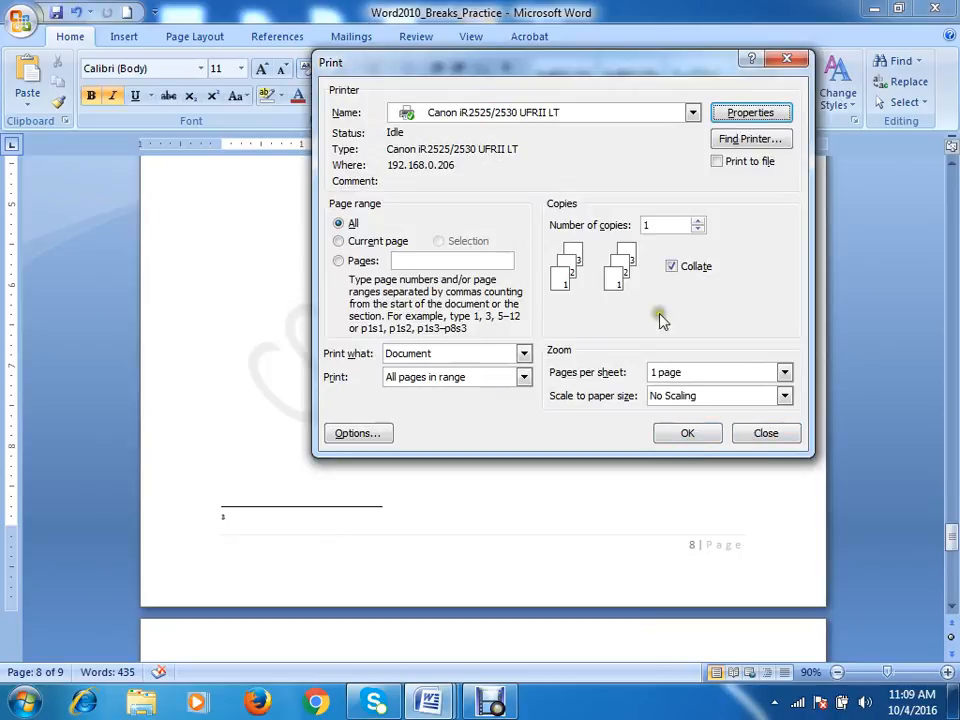
Step: Try the Current page print range, switch back to All, and close the print settings without printing
{"action": "left_click_drag", "start_coordinate": [437, 67], "coordinate": [322, 95]}
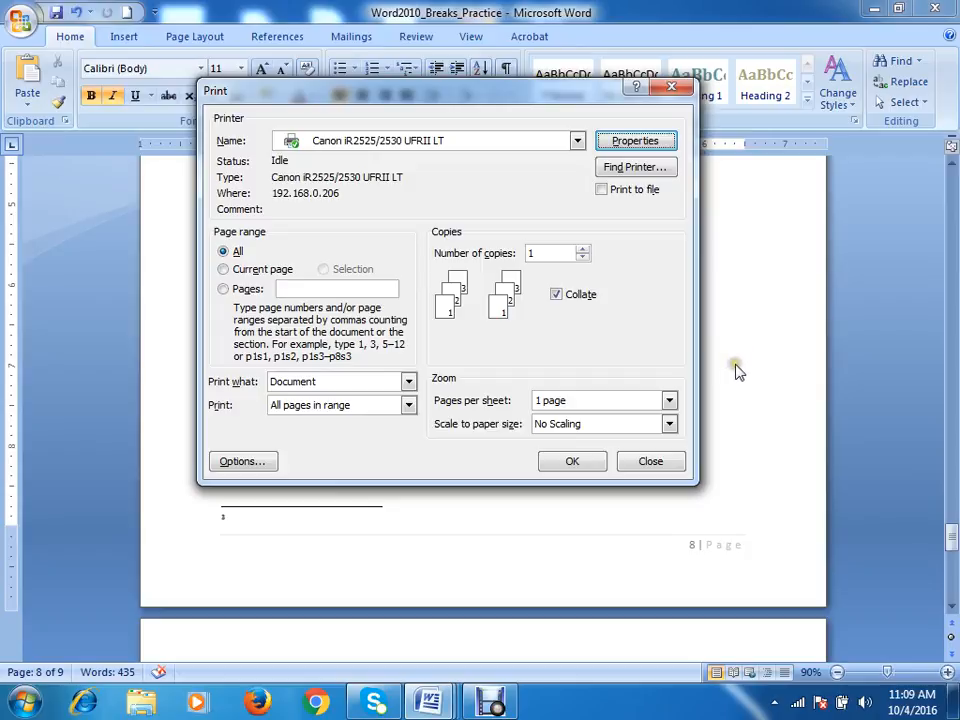
{"action": "left_click", "coordinate": [238, 271]}
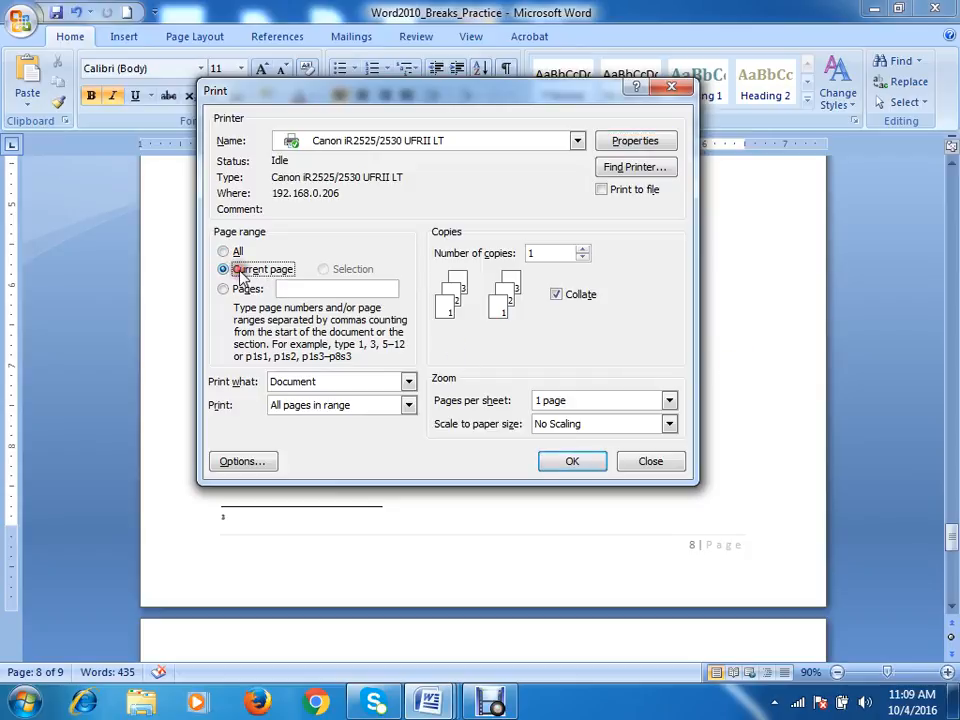
{"action": "left_click", "coordinate": [236, 251]}
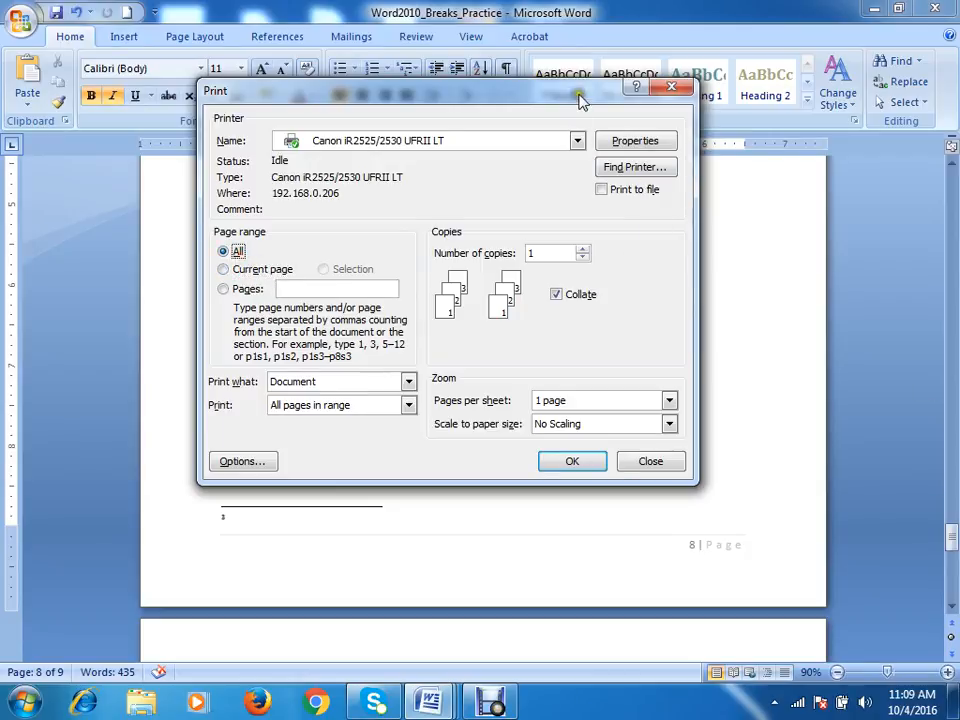
{"action": "left_click_drag", "start_coordinate": [579, 96], "coordinate": [838, 160]}
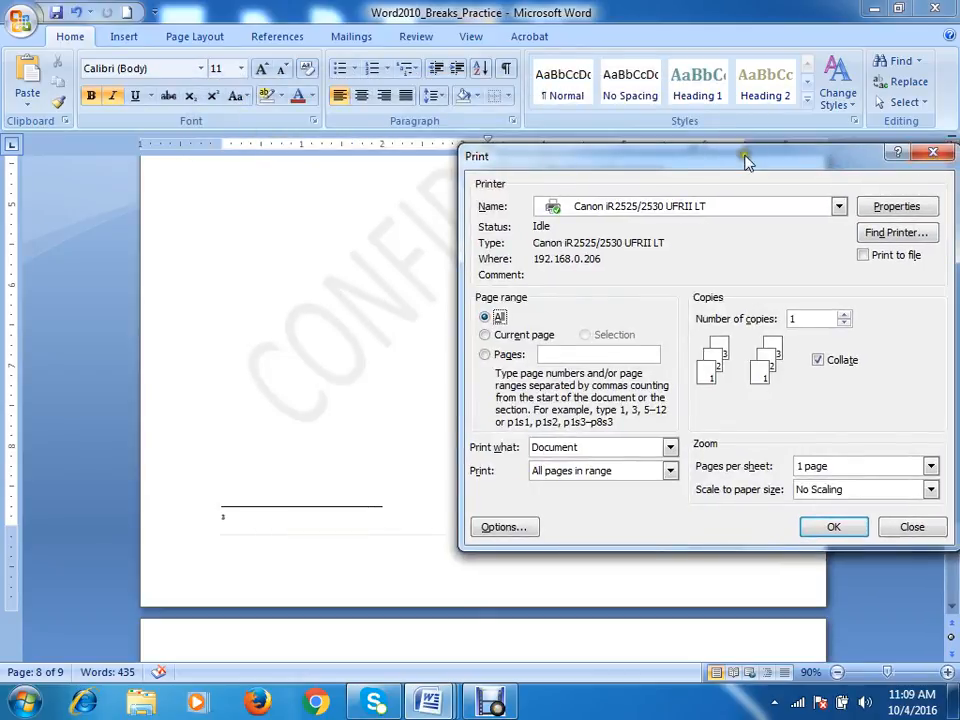
{"action": "left_click_drag", "start_coordinate": [746, 158], "coordinate": [527, 144]}
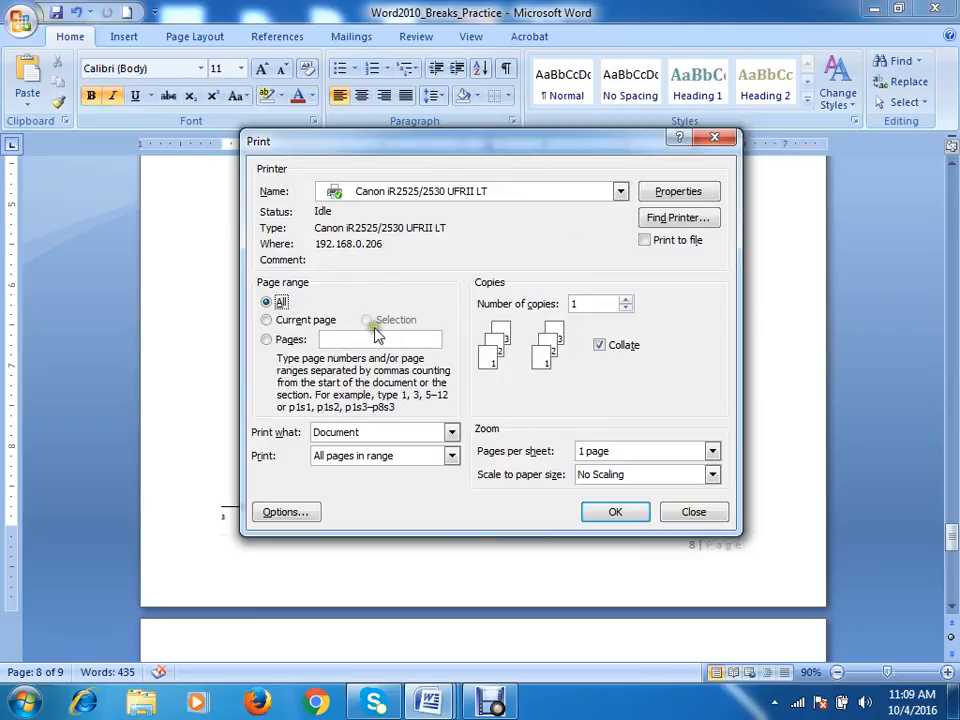
{"action": "left_click", "coordinate": [694, 511]}
Step: Select all the client entries under New Clients and choose Selection as the page range in the print settings
{"action": "scroll", "coordinate": [476, 443], "scroll_direction": "up", "scroll_amount": 5}
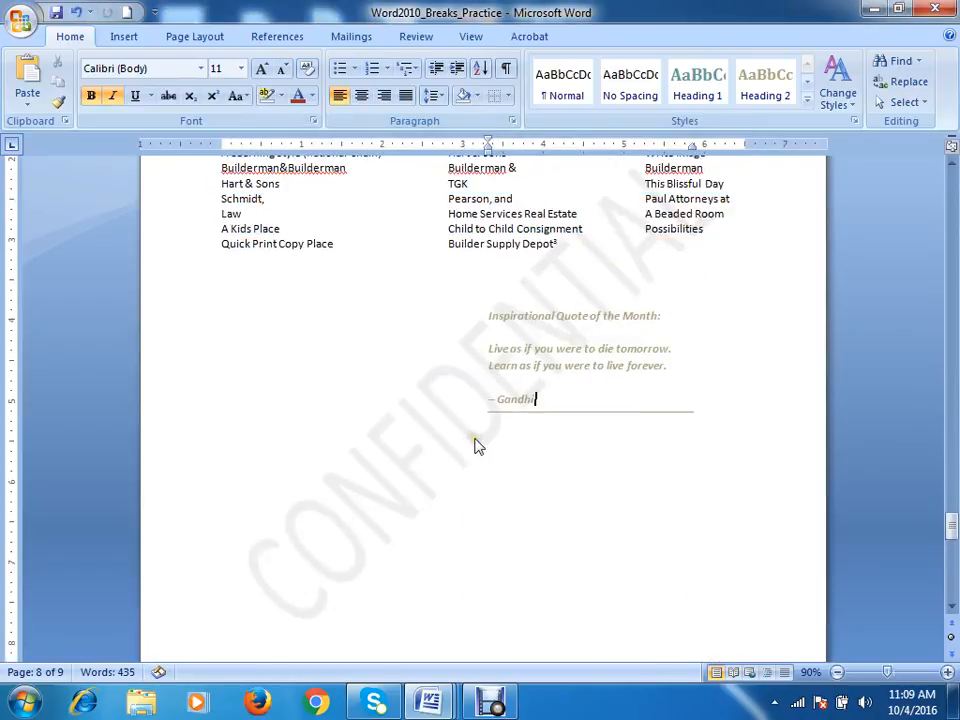
{"action": "left_click_drag", "start_coordinate": [199, 272], "coordinate": [199, 366]}
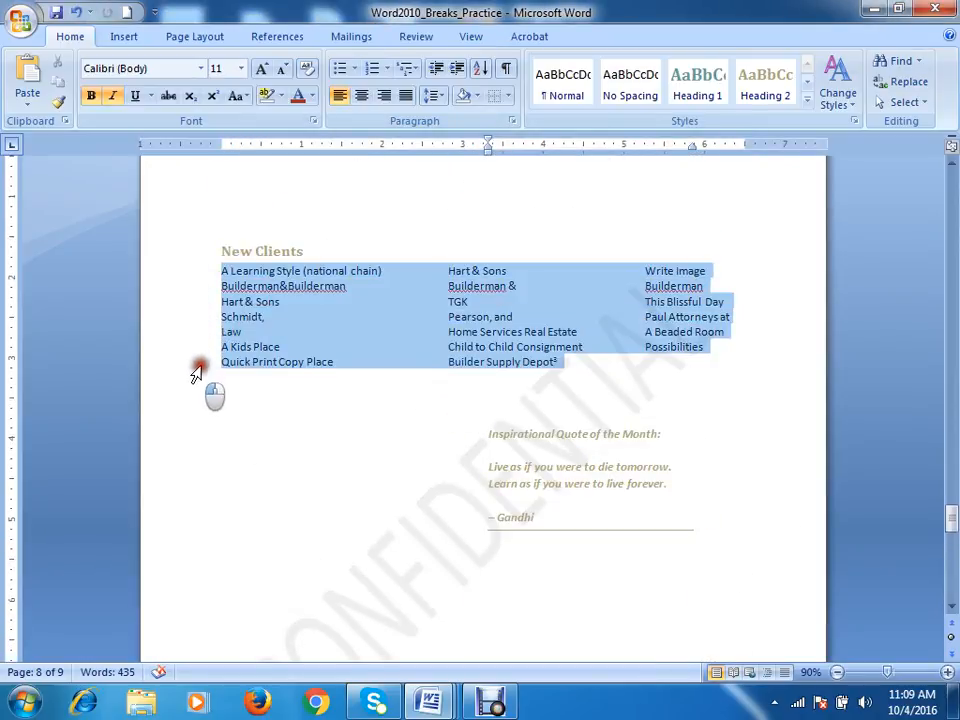
{"action": "left_click", "coordinate": [22, 22]}
{"action": "mouse_move", "coordinate": [70, 235]}
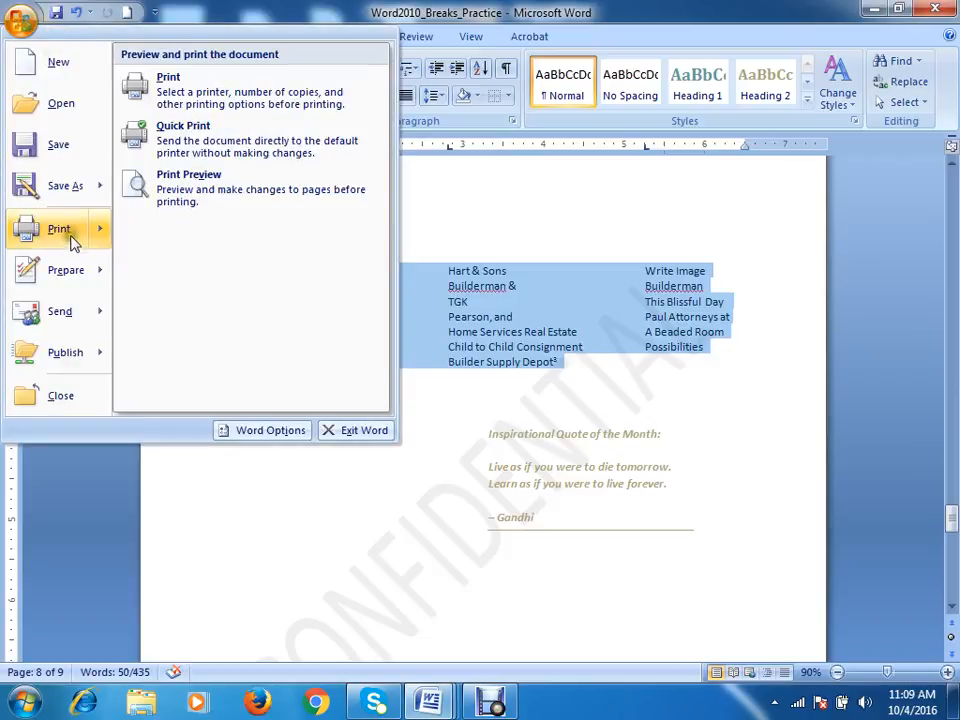
{"action": "left_click", "coordinate": [145, 85]}
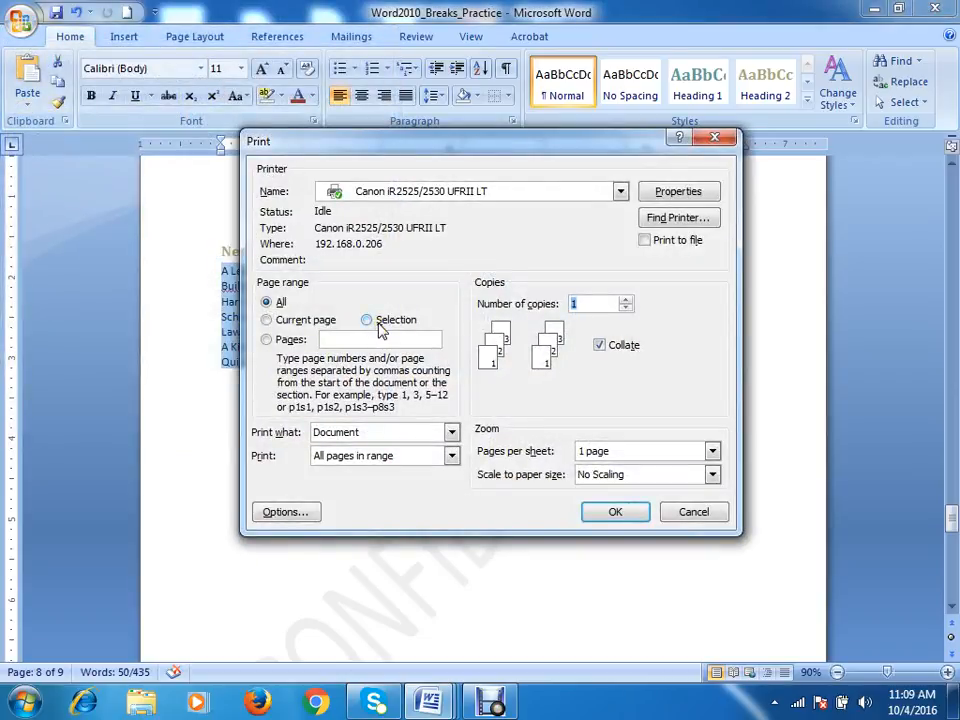
{"action": "left_click", "coordinate": [373, 320]}
Step: Switch the print range to Pages with the page numbers left empty, then cancel printing
{"action": "left_click", "coordinate": [291, 341]}
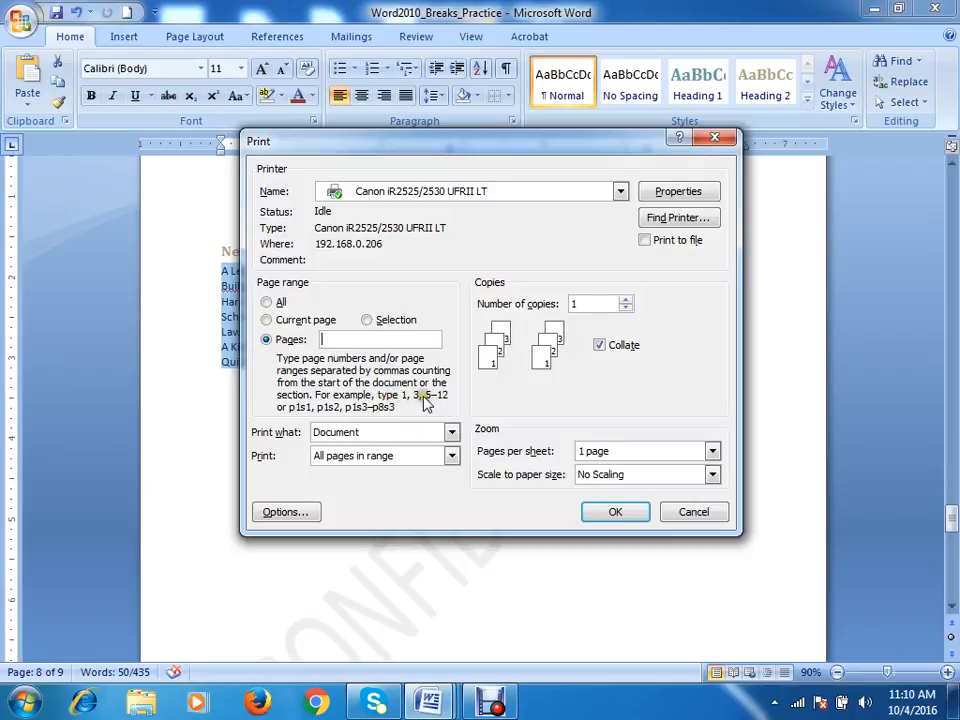
{"action": "left_click", "coordinate": [355, 340]}
{"action": "left_click", "coordinate": [698, 511]}
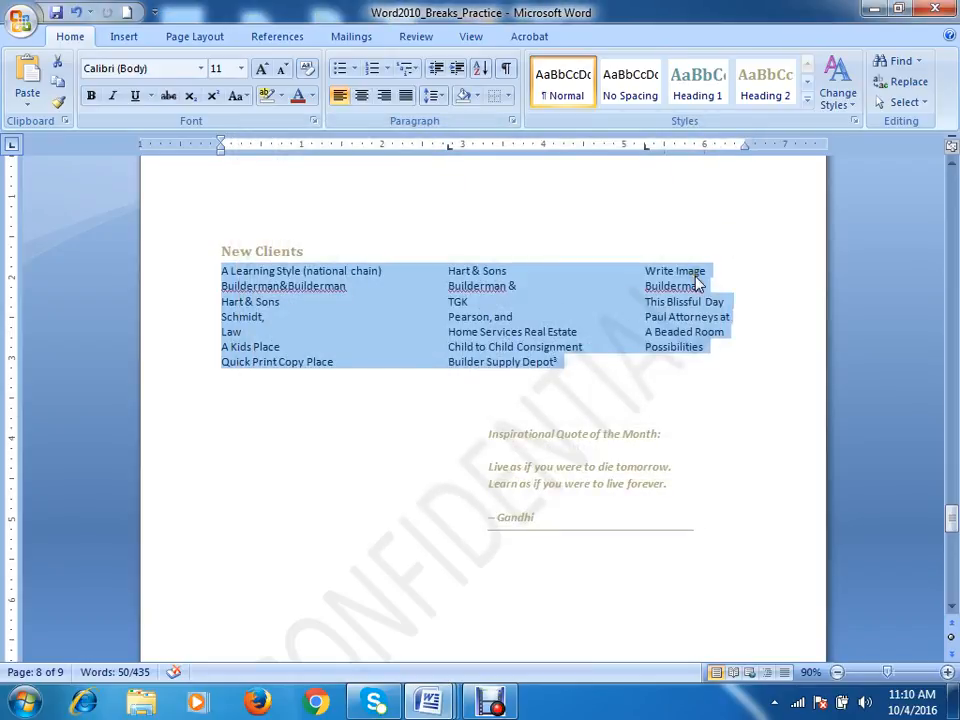
Step: Look through the options for preparing the document for distribution, including Restrict Permission, and the print options
{"action": "left_click", "coordinate": [32, 28]}
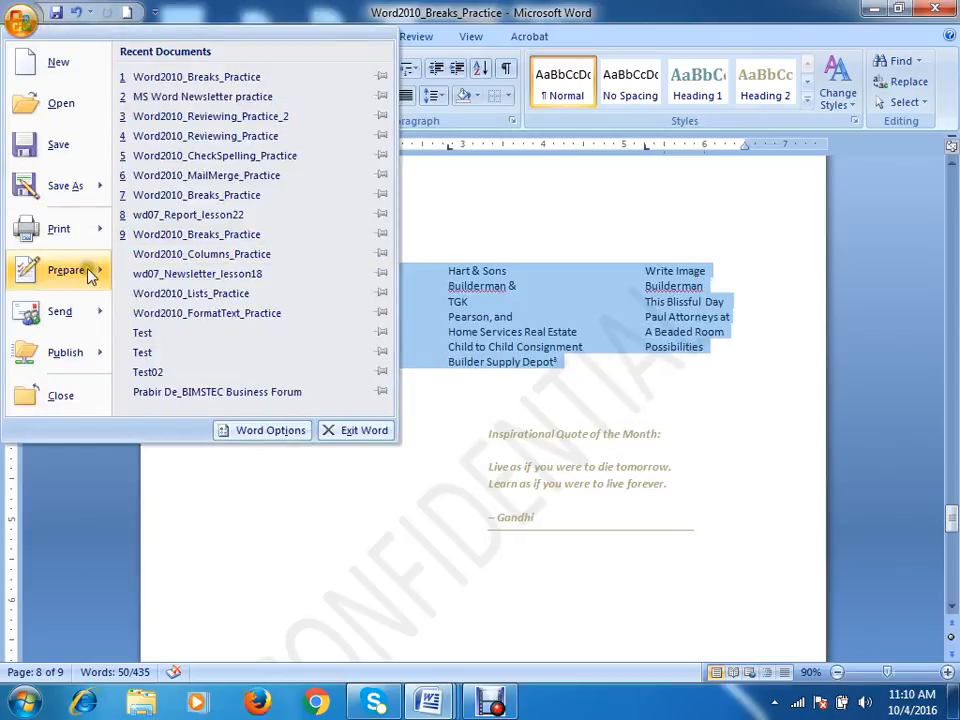
{"action": "mouse_move", "coordinate": [72, 278]}
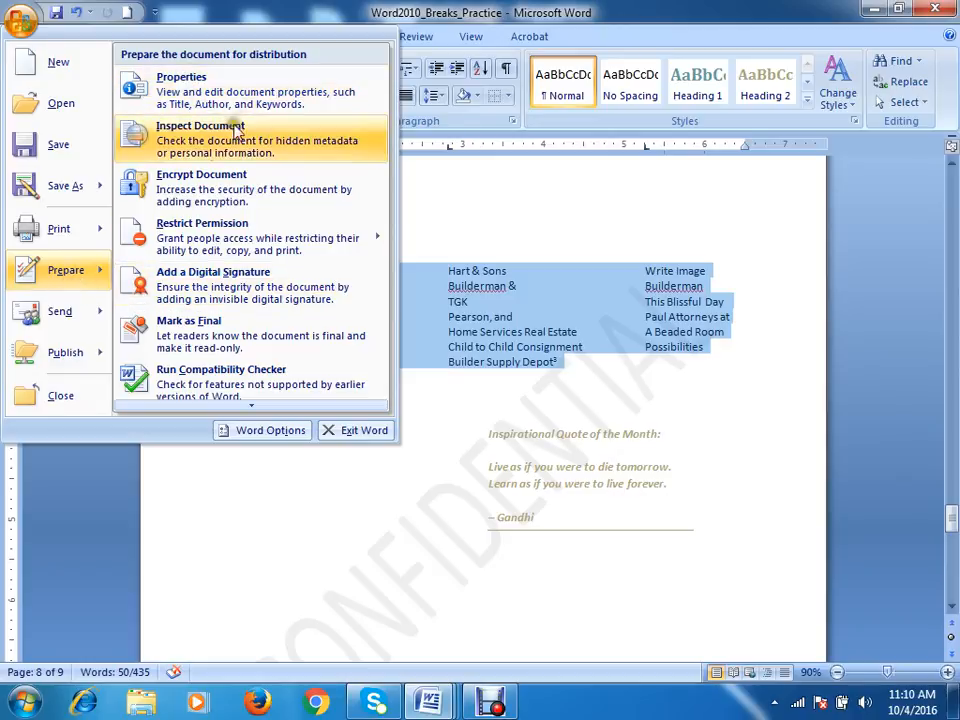
{"action": "scroll", "coordinate": [291, 312], "scroll_direction": "down", "scroll_amount": 1}
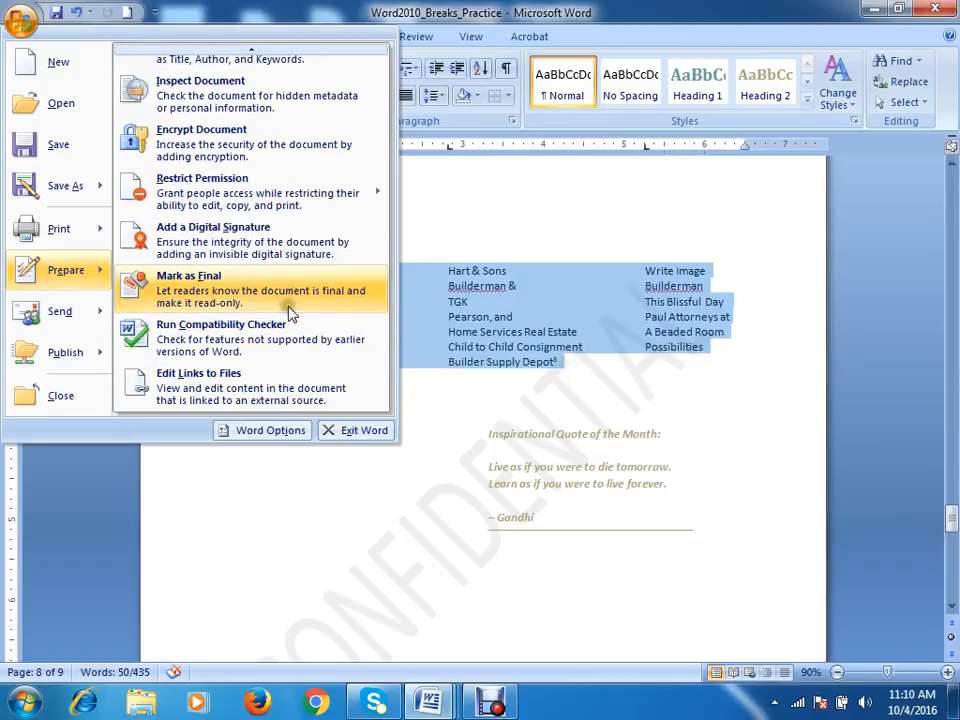
{"action": "scroll", "coordinate": [278, 328], "scroll_direction": "up", "scroll_amount": 1}
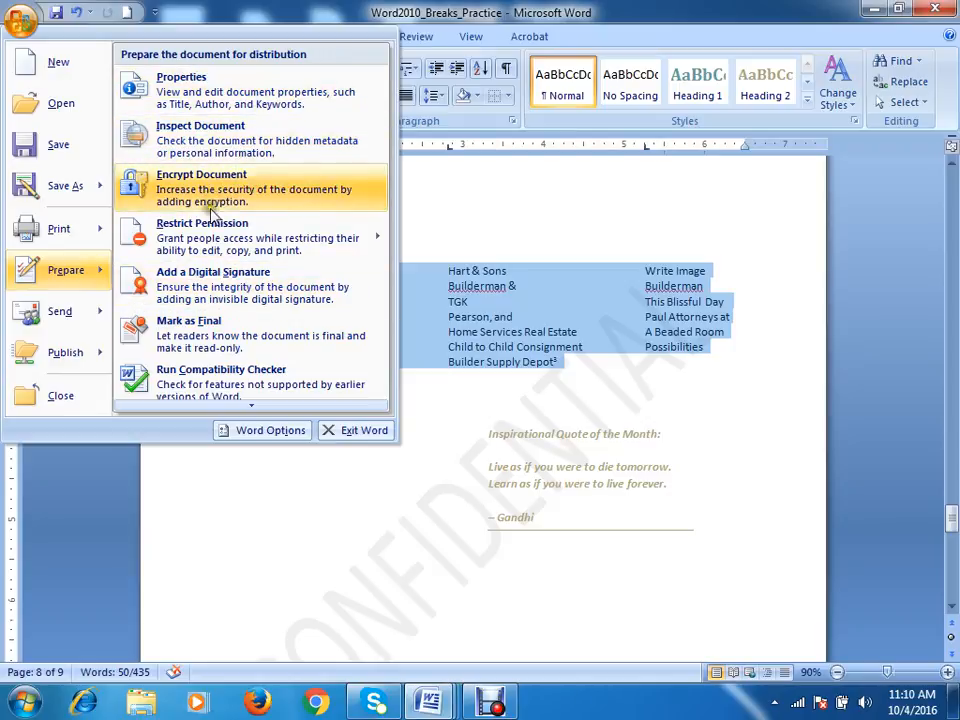
{"action": "mouse_move", "coordinate": [230, 243]}
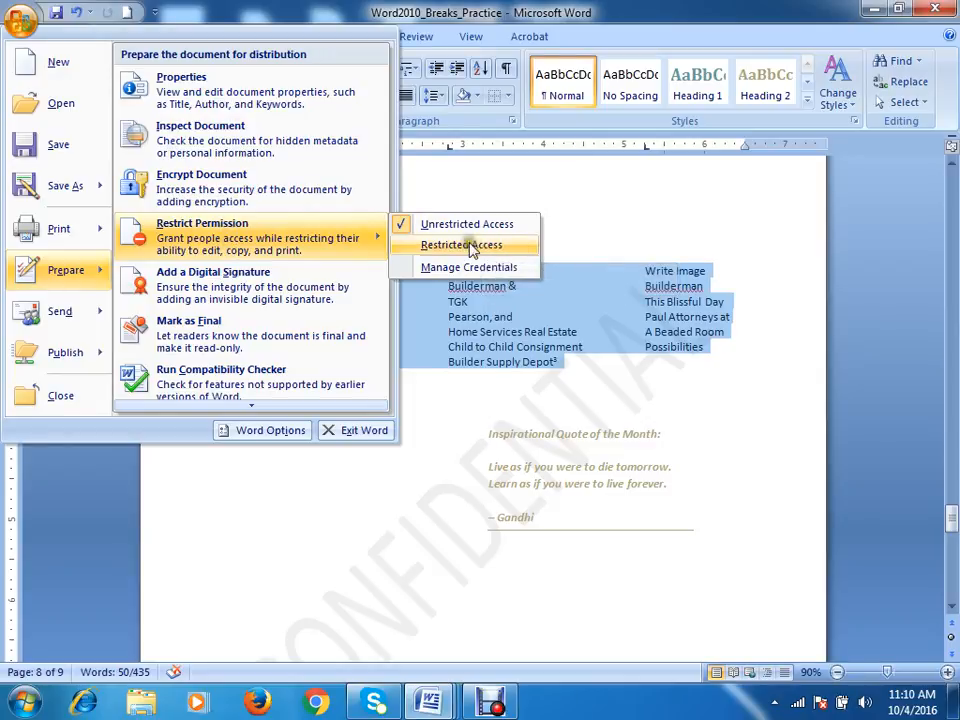
{"action": "mouse_move", "coordinate": [86, 230]}
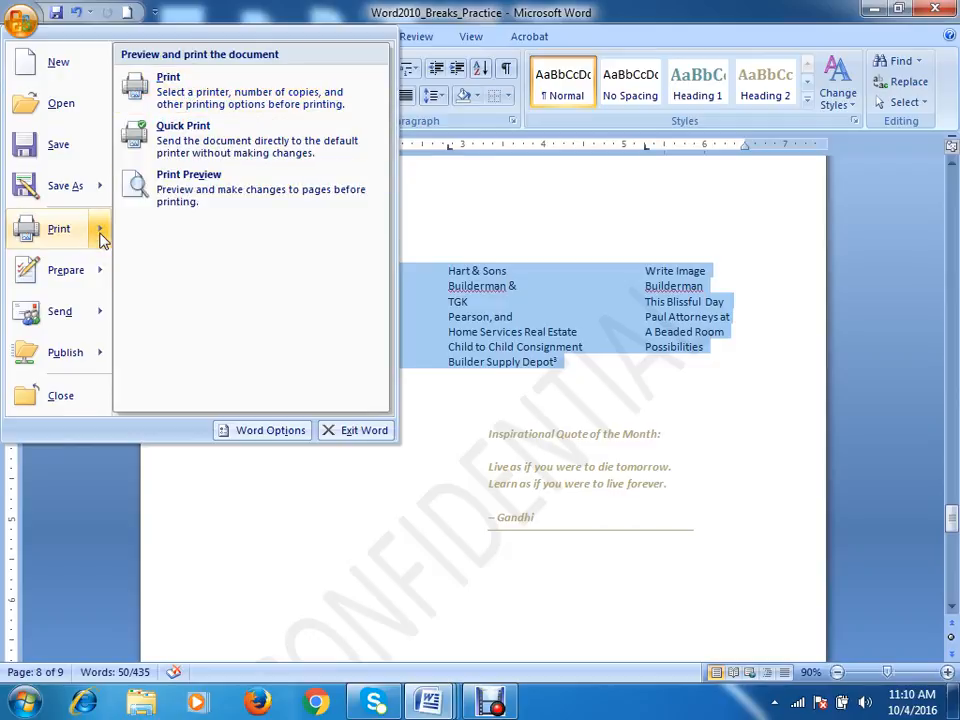
Step: Try to set the document's permission to Restricted Access, dismissing the Information Rights Management sign-up
{"action": "mouse_move", "coordinate": [100, 272]}
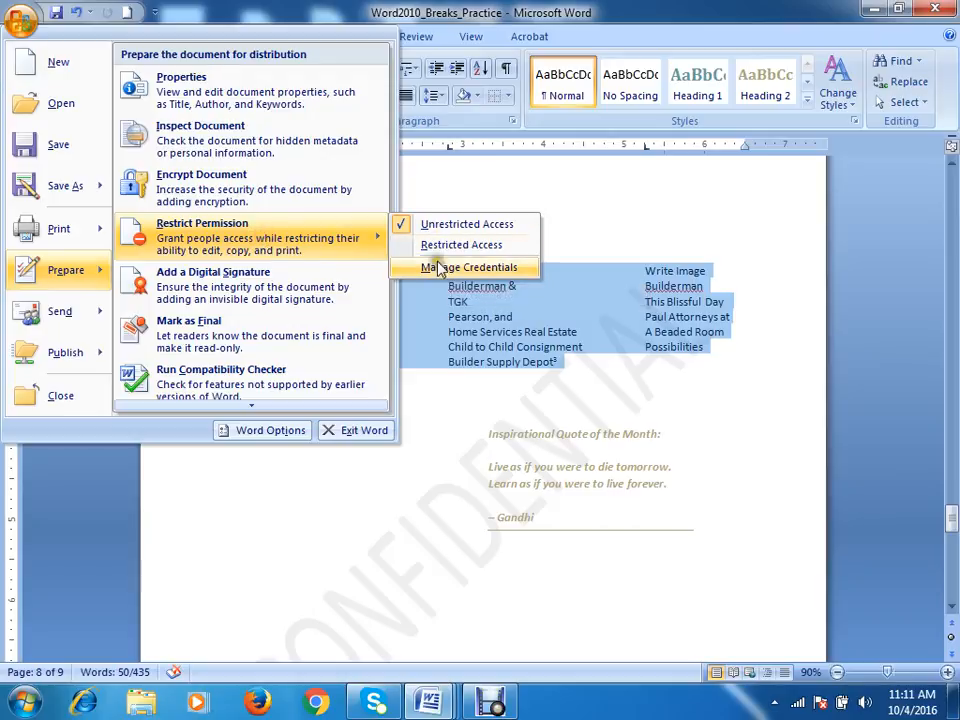
{"action": "left_click", "coordinate": [440, 244]}
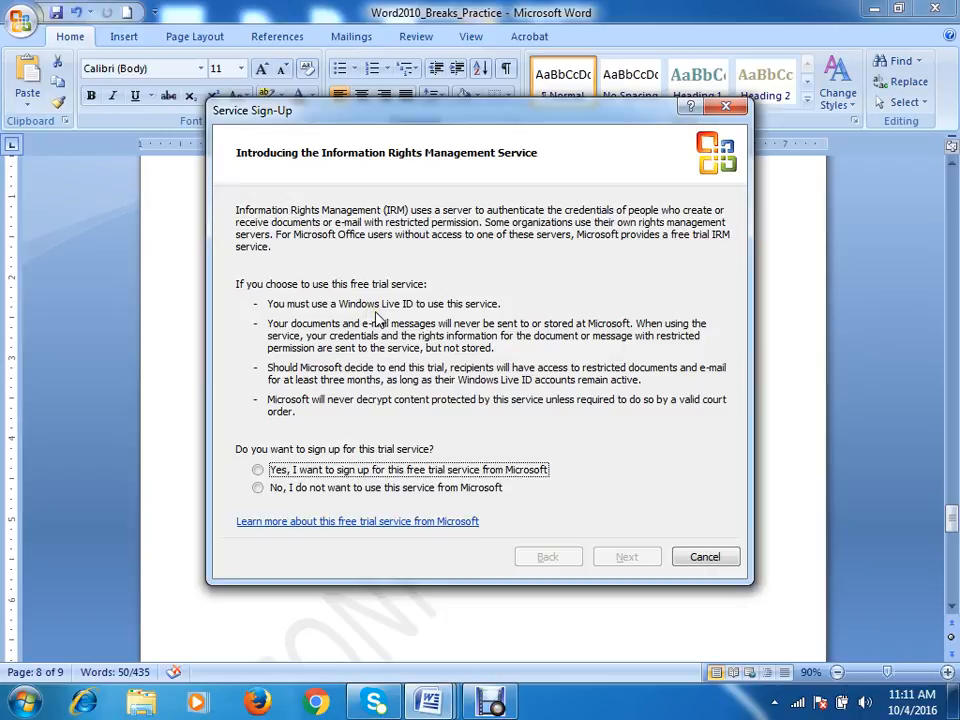
{"action": "left_click", "coordinate": [727, 107]}
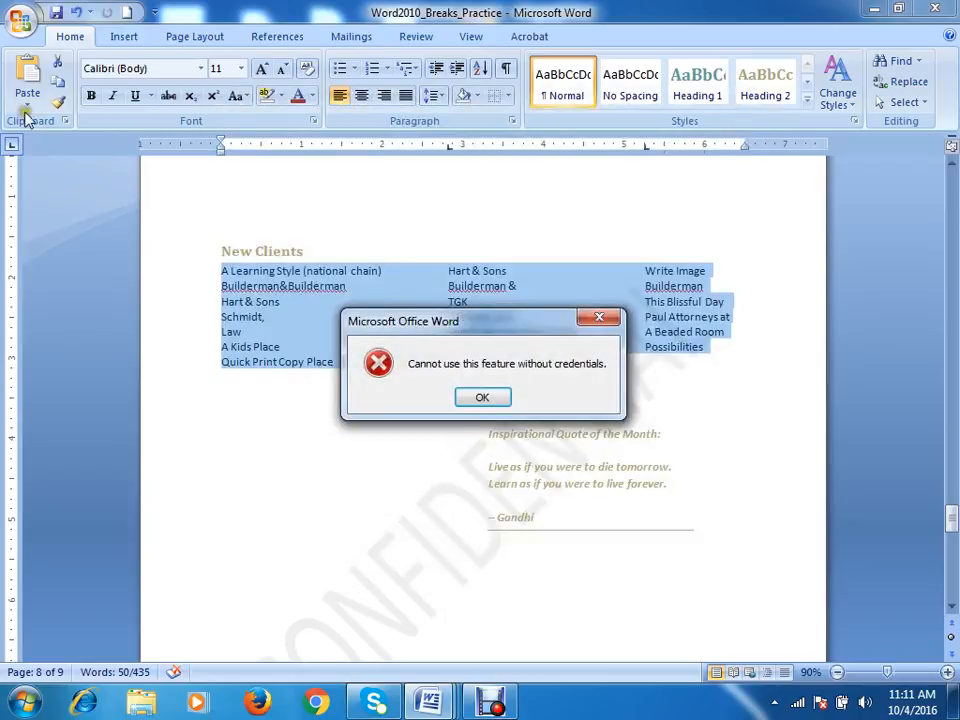
{"action": "left_click", "coordinate": [484, 400]}
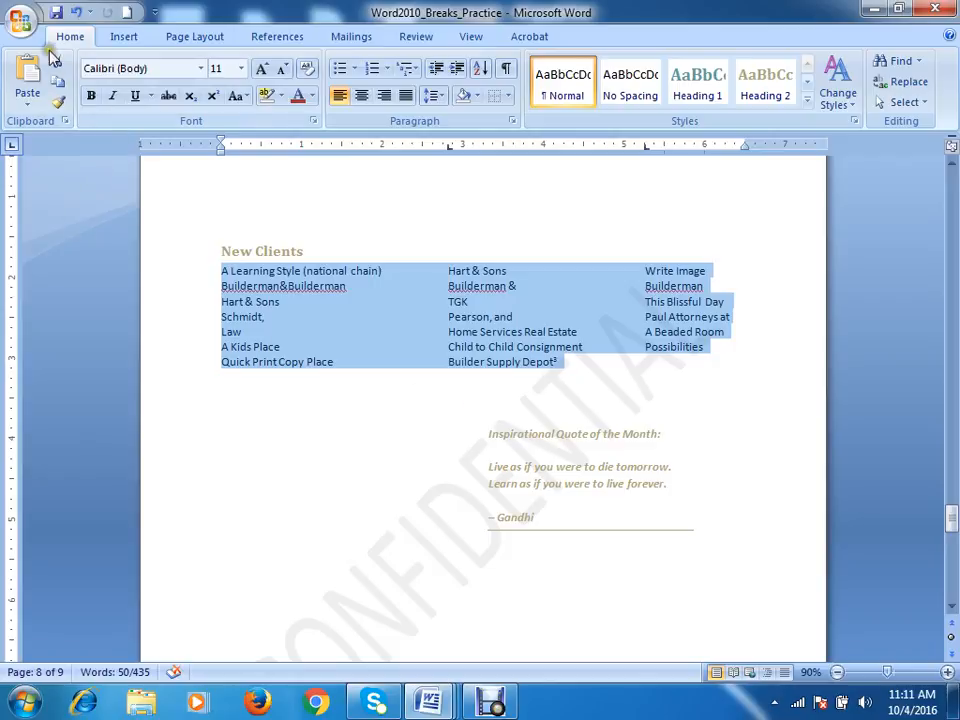
Step: View the document properties, go through the Author, Subject, Keywords, Category, Status and Comments fields, and close them without entering anything
{"action": "left_click", "coordinate": [18, 18]}
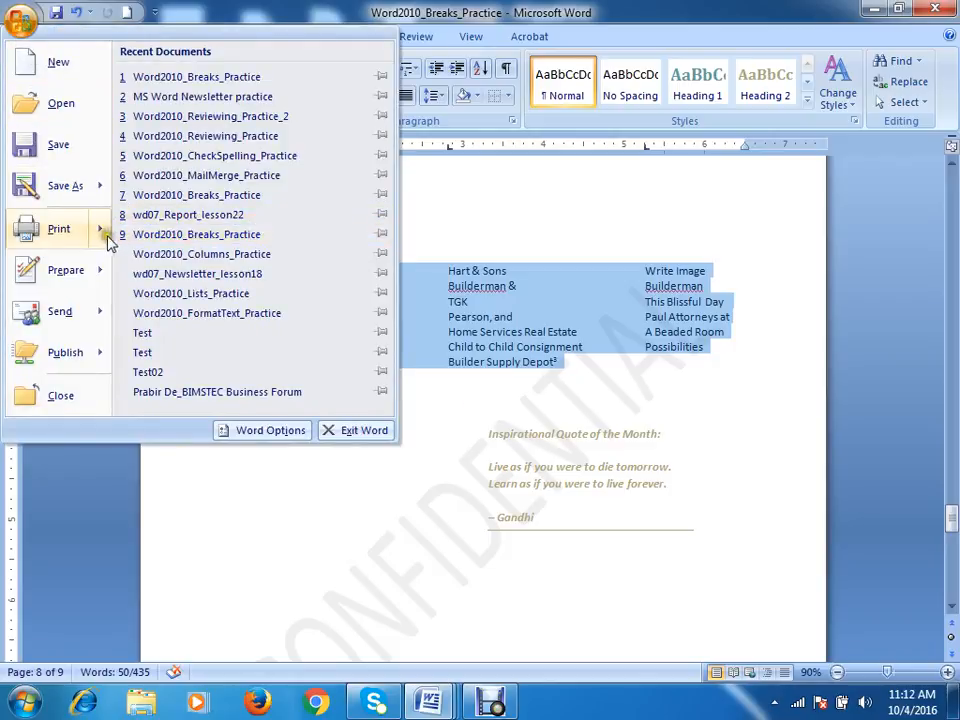
{"action": "mouse_move", "coordinate": [90, 278]}
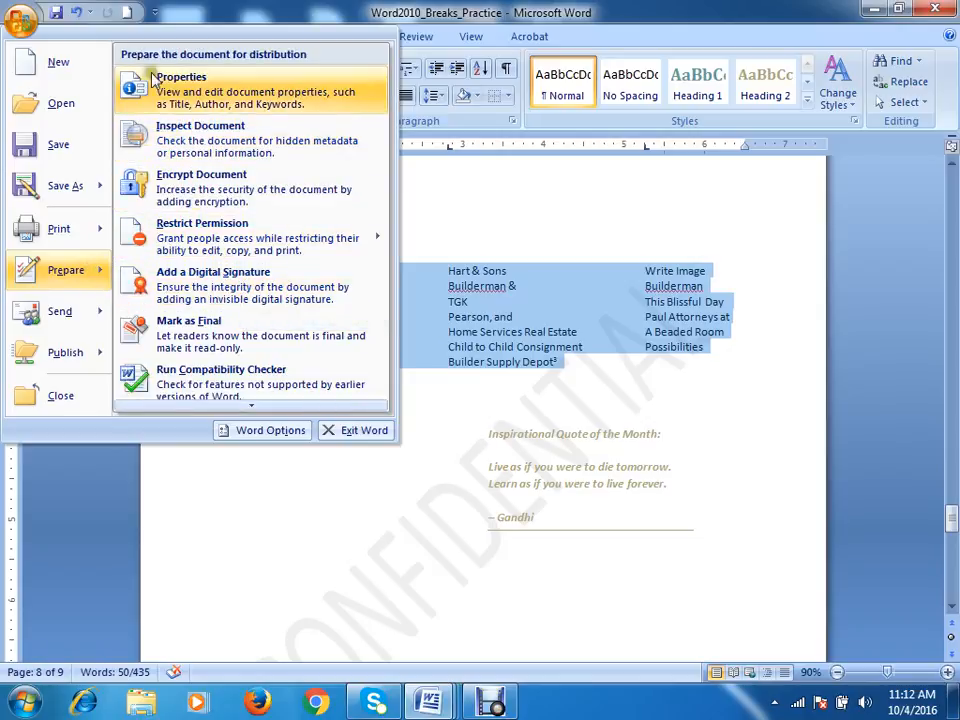
{"action": "left_click", "coordinate": [200, 93]}
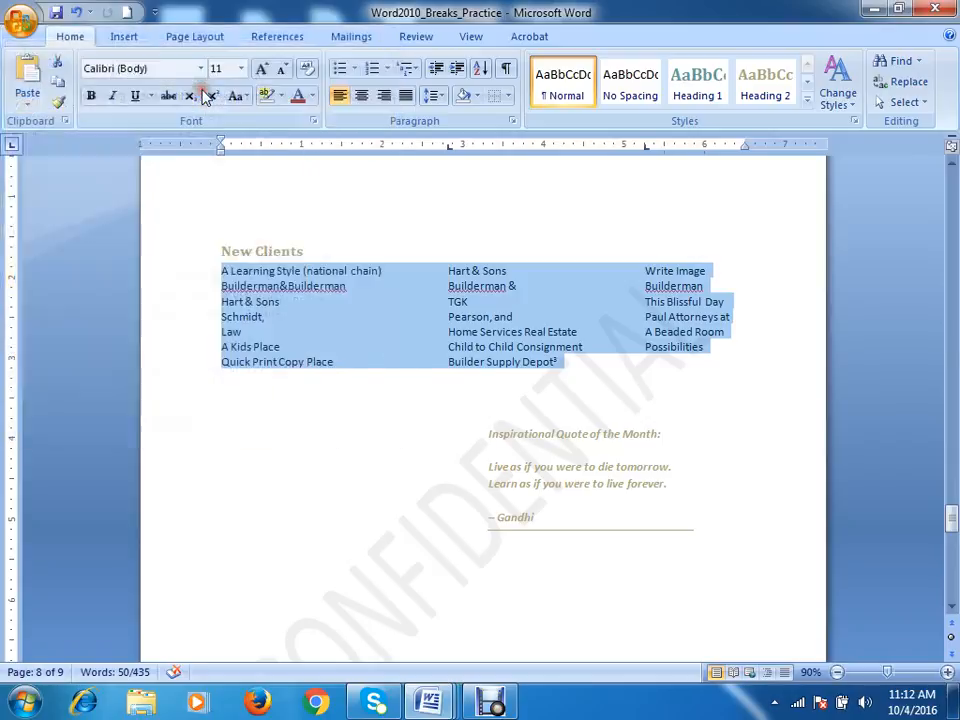
{"action": "left_click", "coordinate": [28, 187]}
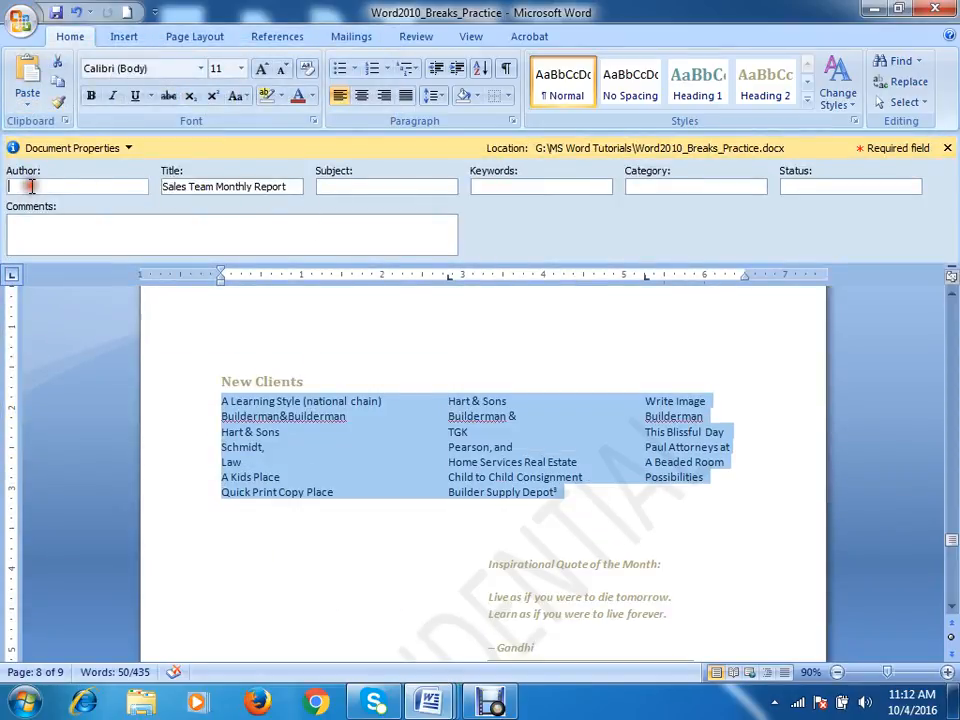
{"action": "left_click", "coordinate": [362, 189]}
{"action": "left_click", "coordinate": [557, 185]}
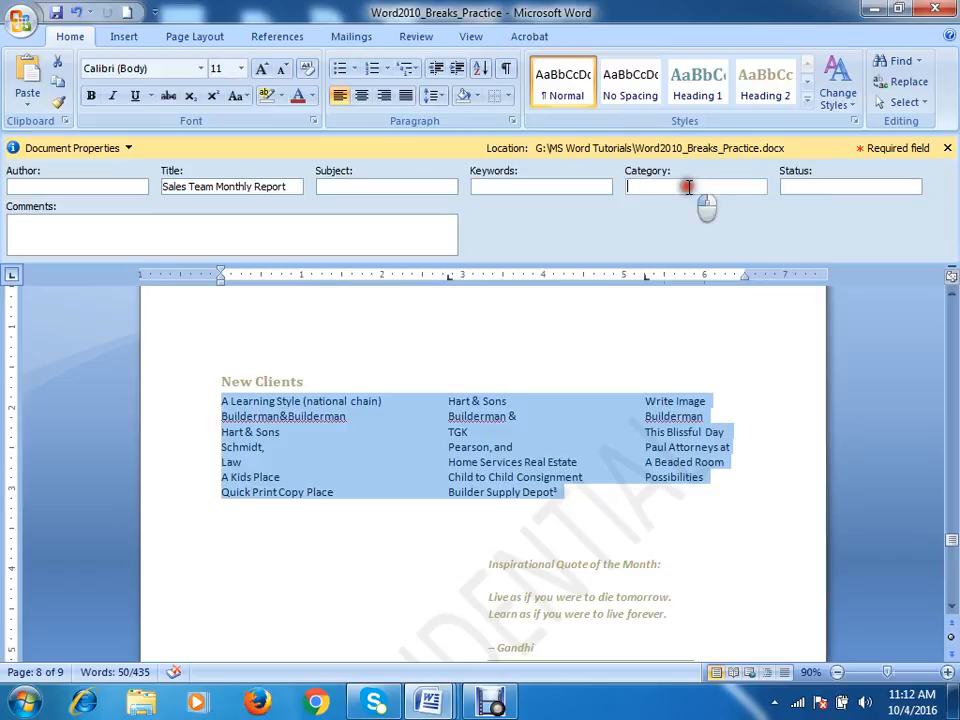
{"action": "left_click", "coordinate": [810, 185]}
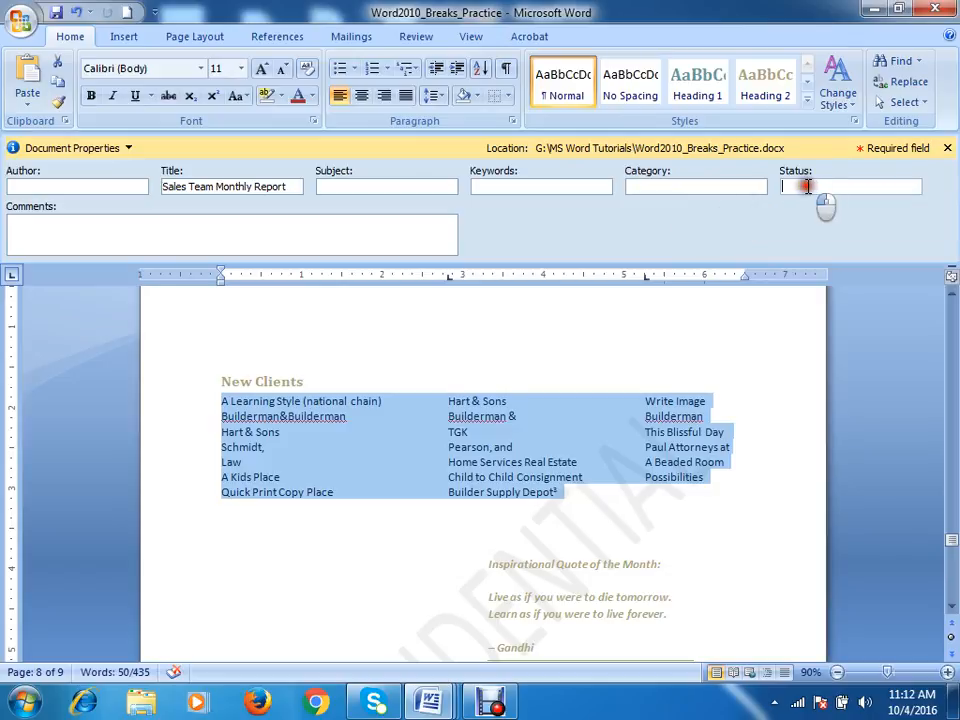
{"action": "left_click", "coordinate": [203, 226]}
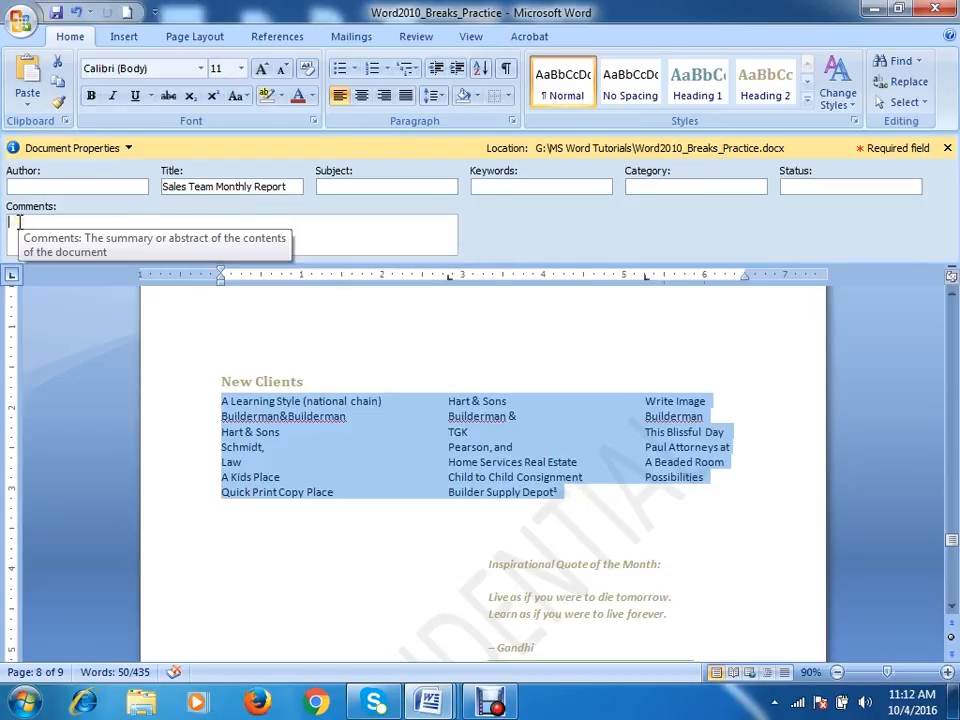
{"action": "left_click", "coordinate": [946, 149]}
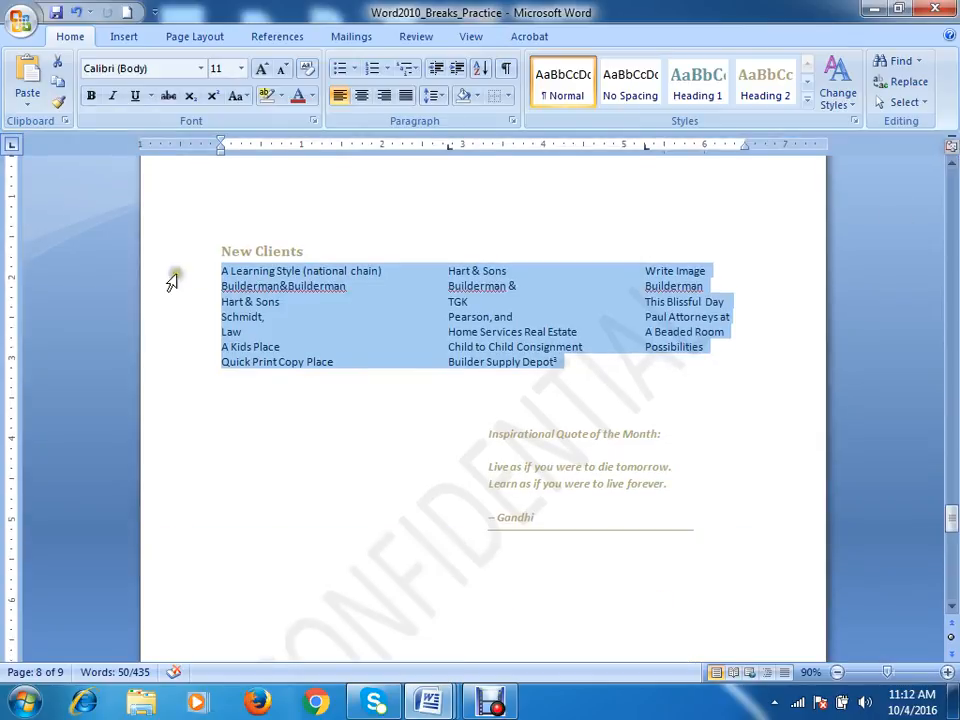
Step: Save the document and inspect it for all content types with the Document Inspector, closing the results without removing anything
{"action": "left_click", "coordinate": [33, 21]}
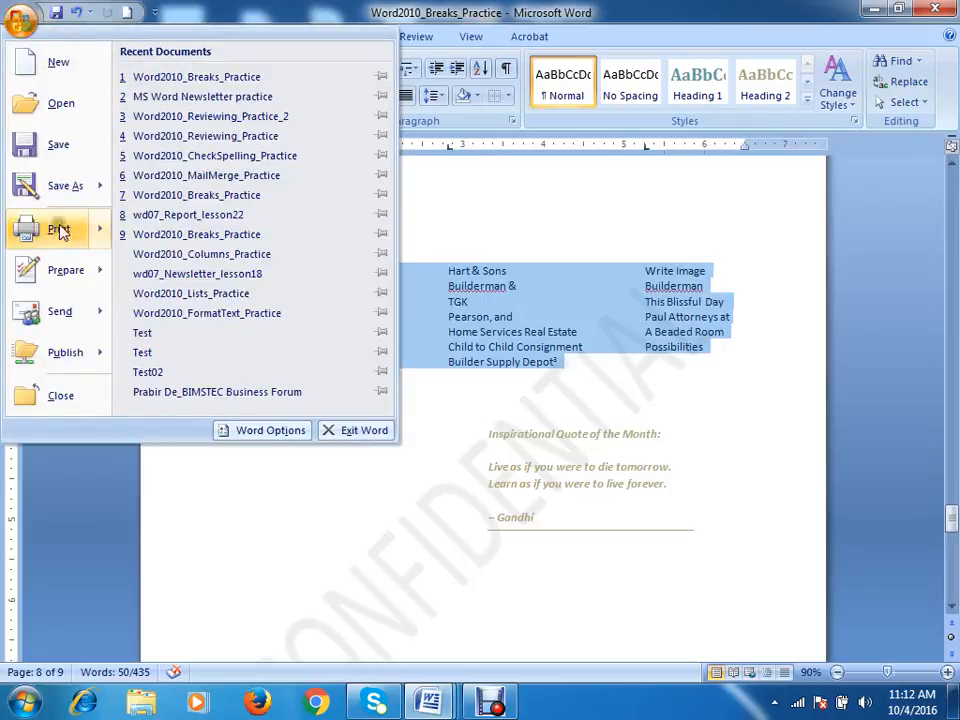
{"action": "mouse_move", "coordinate": [86, 275]}
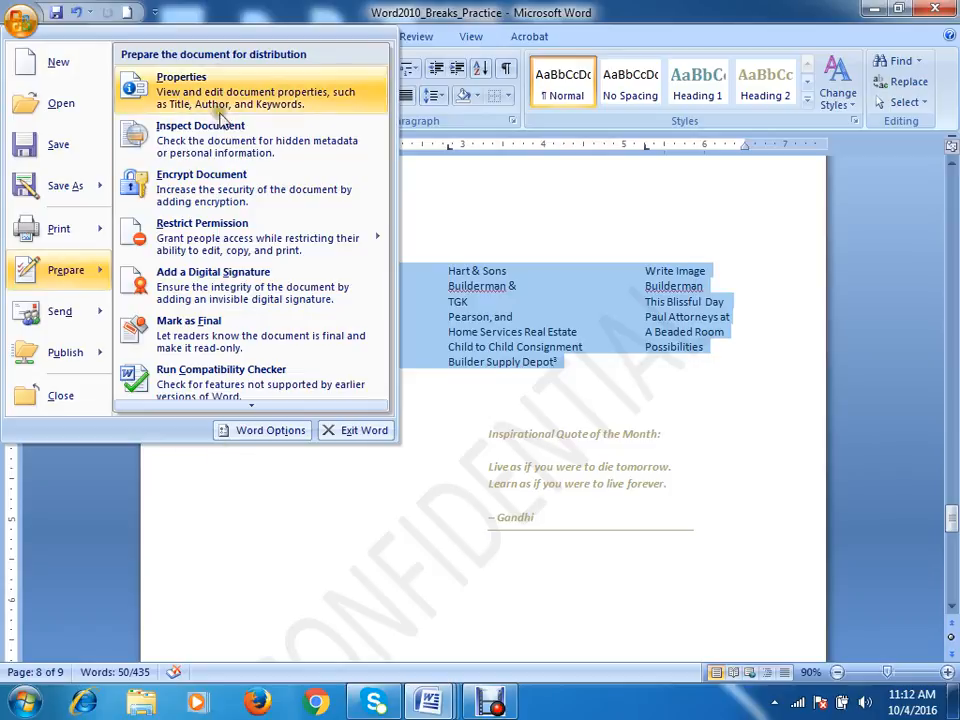
{"action": "scroll", "coordinate": [258, 305], "scroll_direction": "down", "scroll_amount": 1}
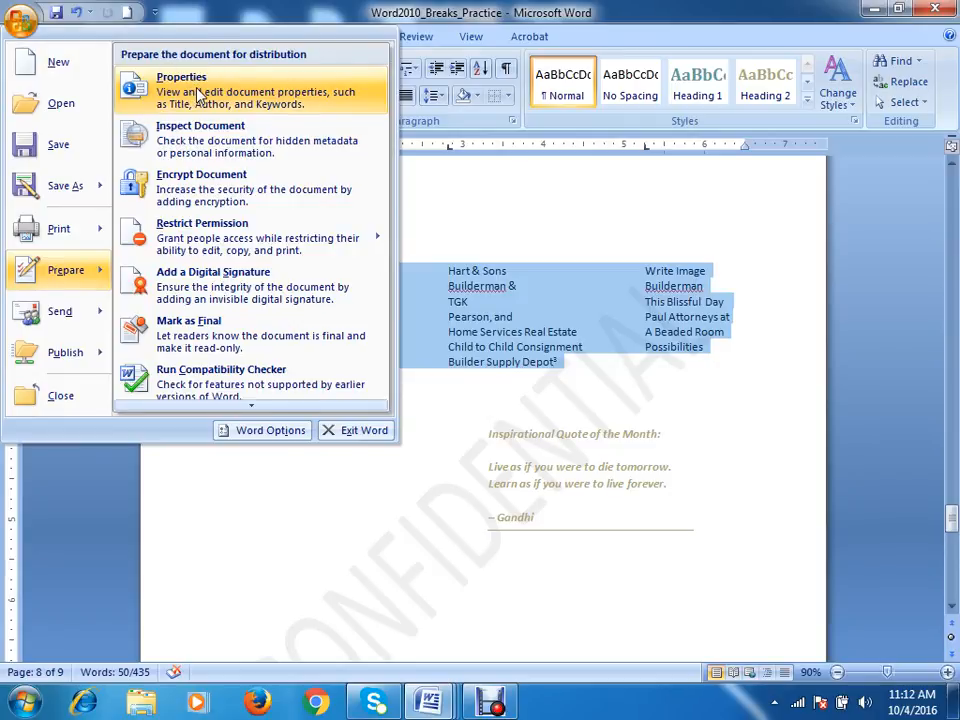
{"action": "left_click", "coordinate": [248, 150]}
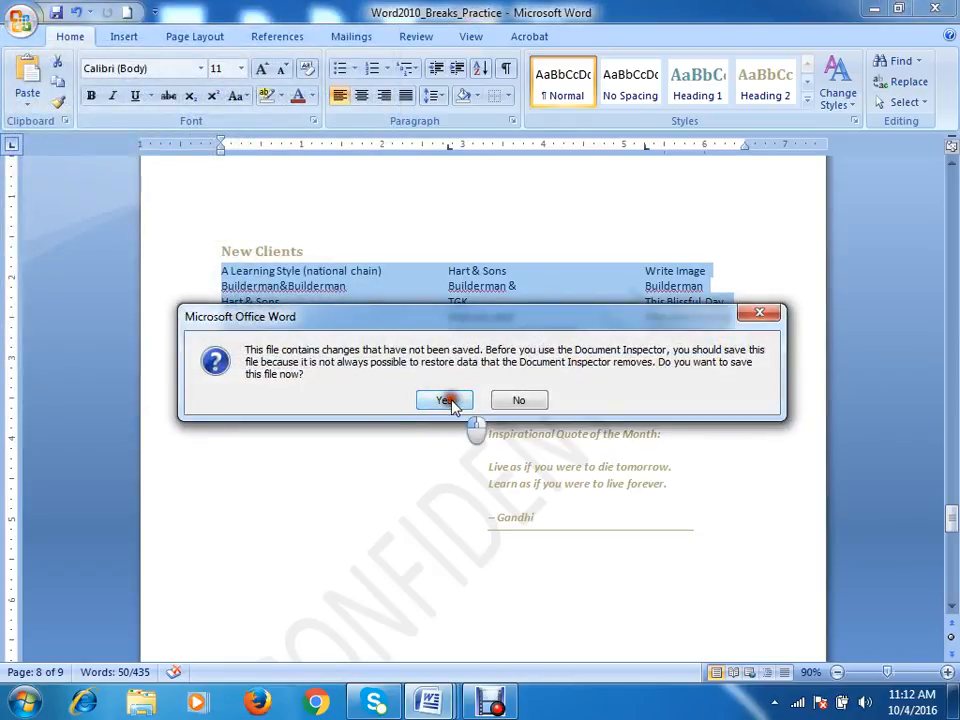
{"action": "left_click", "coordinate": [450, 401]}
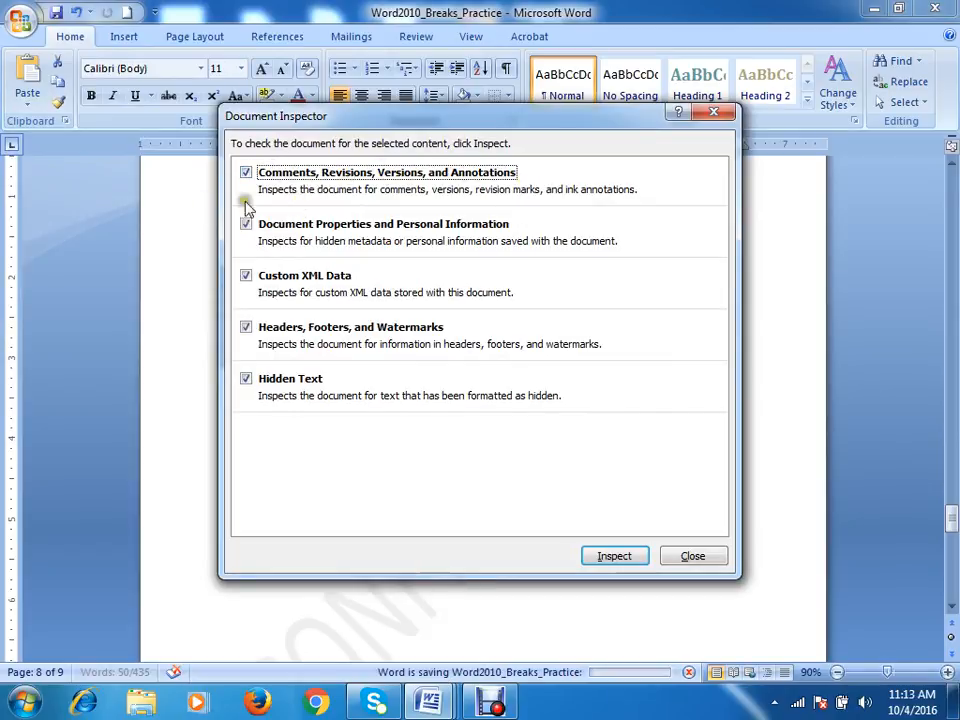
{"action": "left_click", "coordinate": [603, 558]}
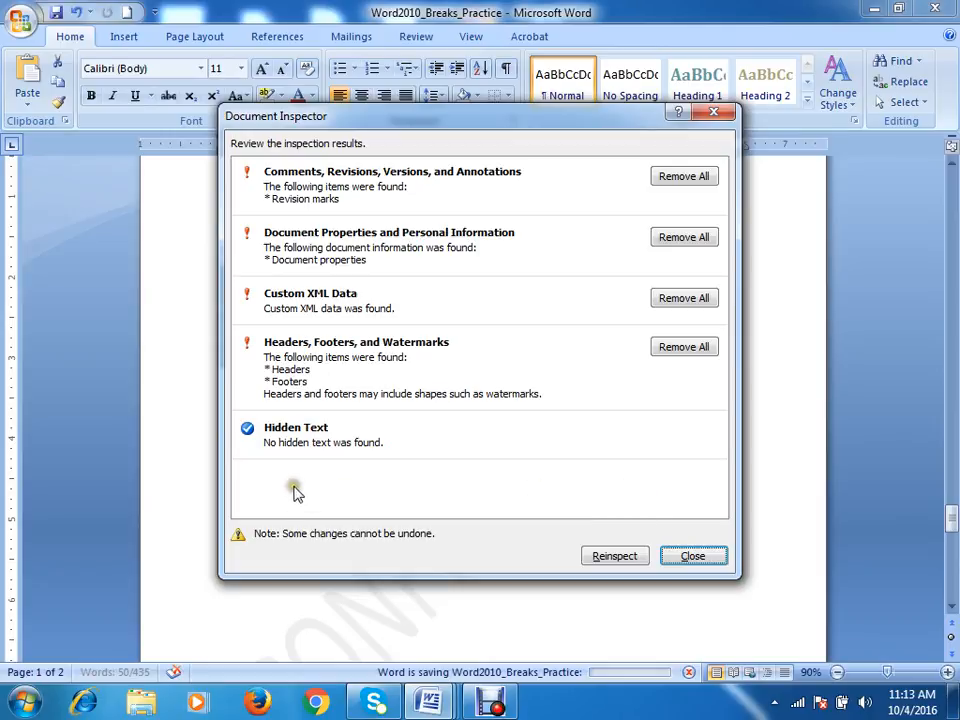
{"action": "left_click", "coordinate": [690, 558]}
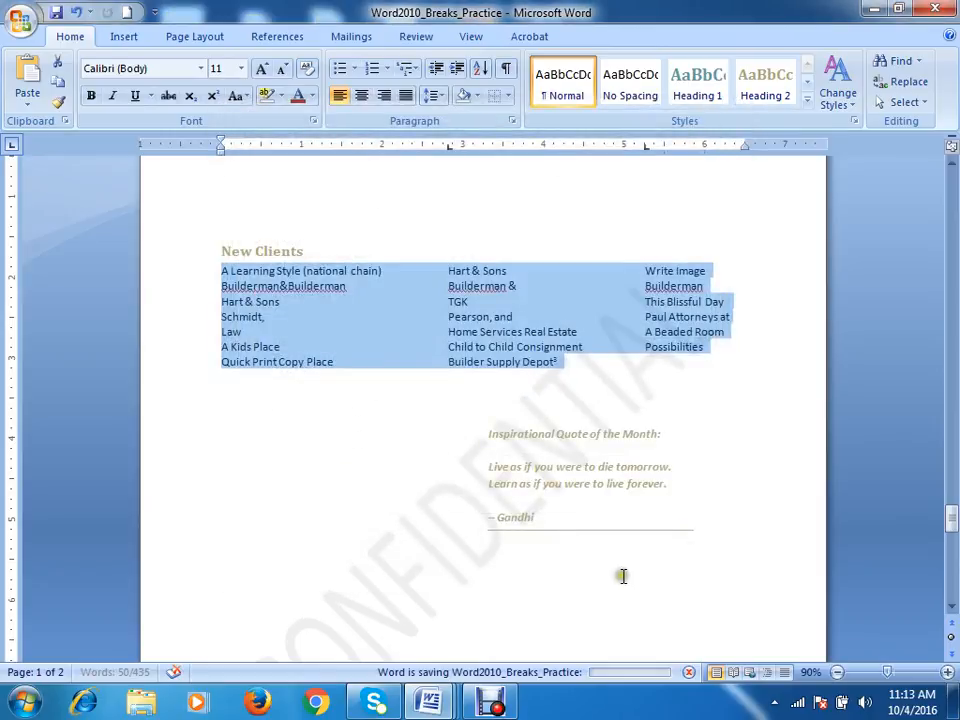
{"action": "left_click", "coordinate": [729, 391]}
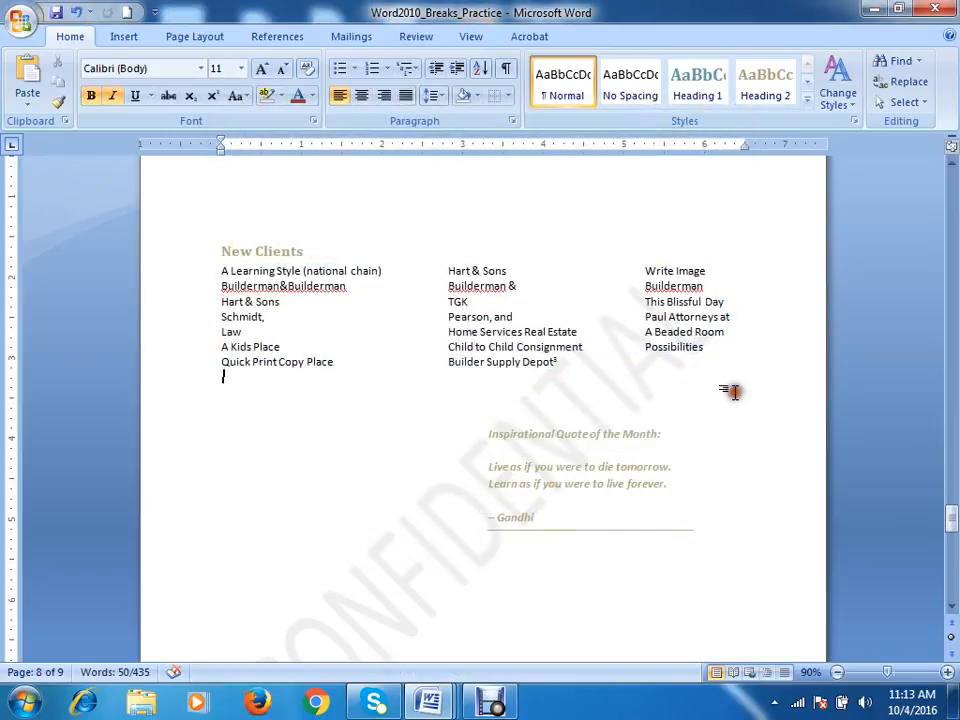
Step: Look through the options for sending, publishing, printing and preparing the document without choosing any
{"action": "left_click", "coordinate": [20, 18]}
{"action": "mouse_move", "coordinate": [82, 315]}
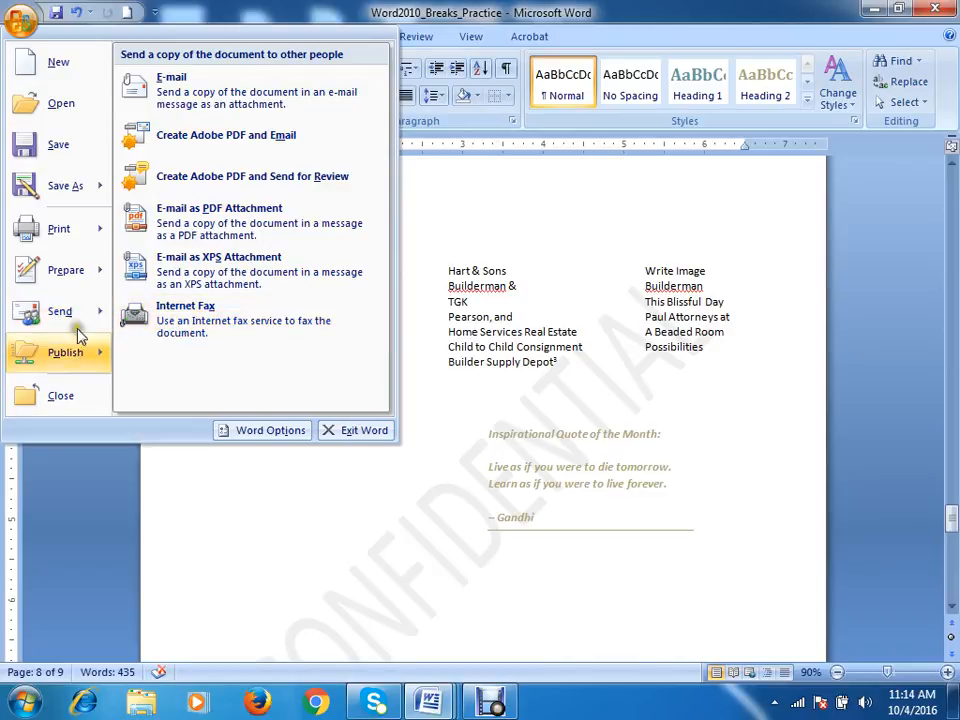
{"action": "mouse_move", "coordinate": [80, 365]}
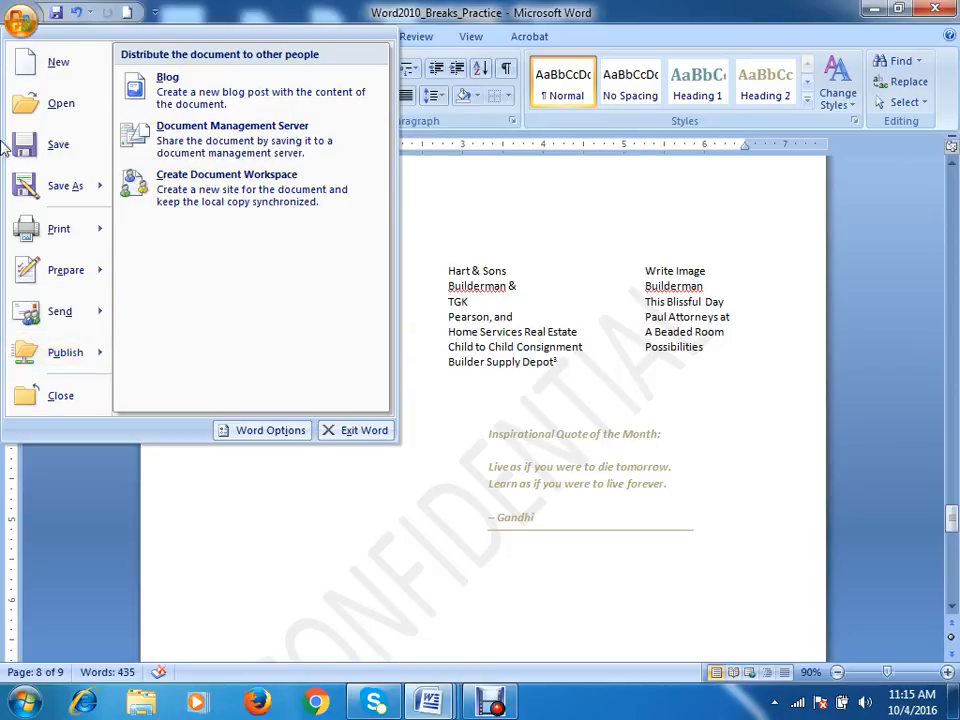
{"action": "mouse_move", "coordinate": [85, 222]}
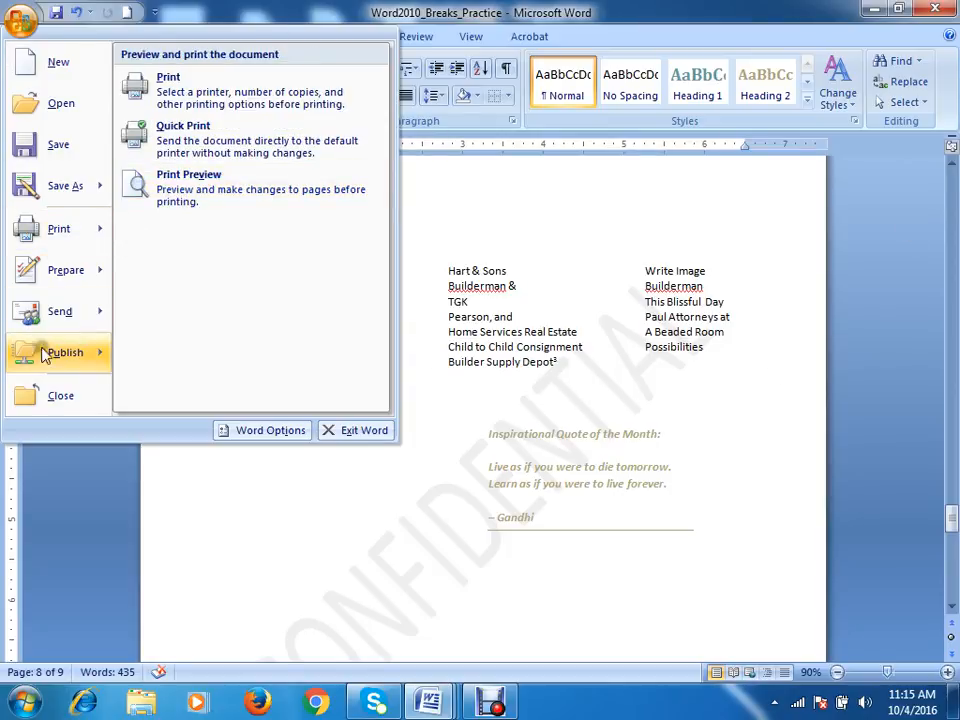
{"action": "mouse_move", "coordinate": [47, 354]}
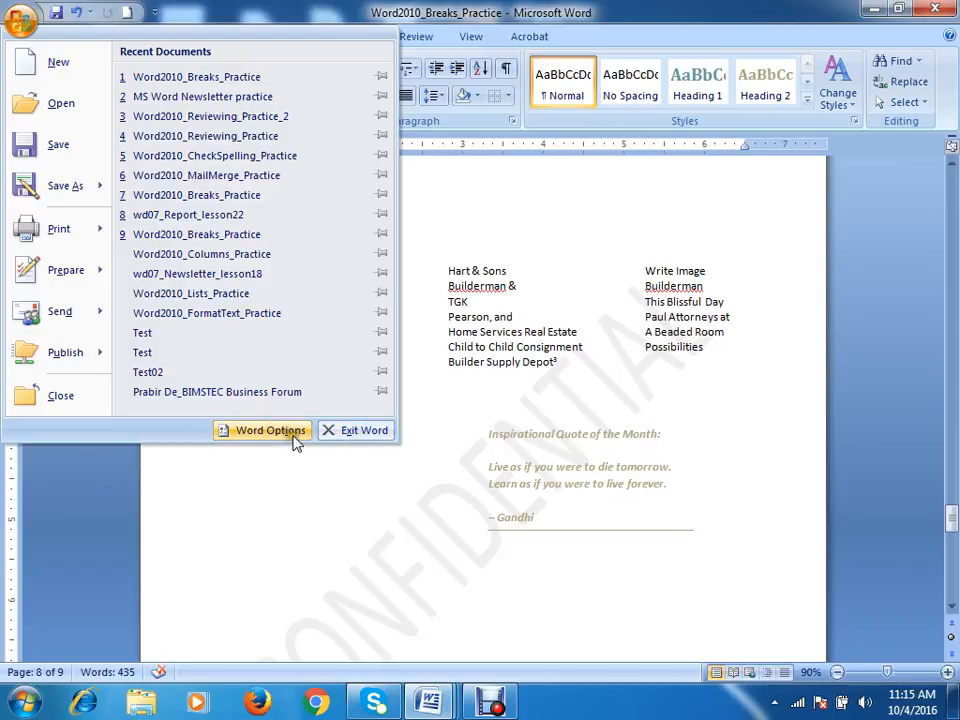
{"action": "mouse_move", "coordinate": [62, 270]}
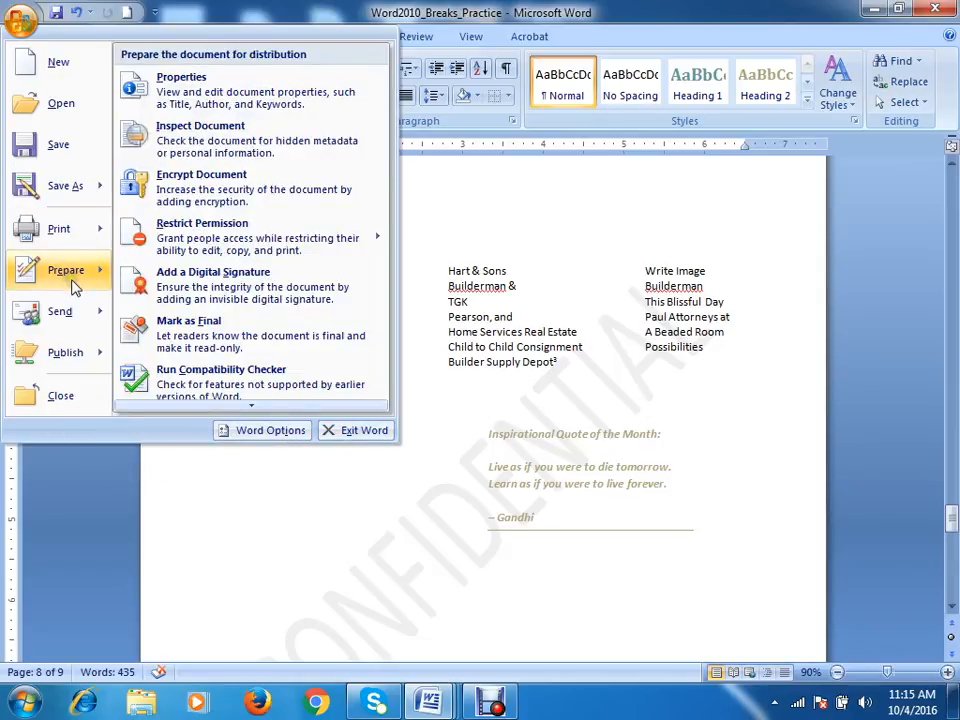
{"action": "left_click", "coordinate": [298, 9]}
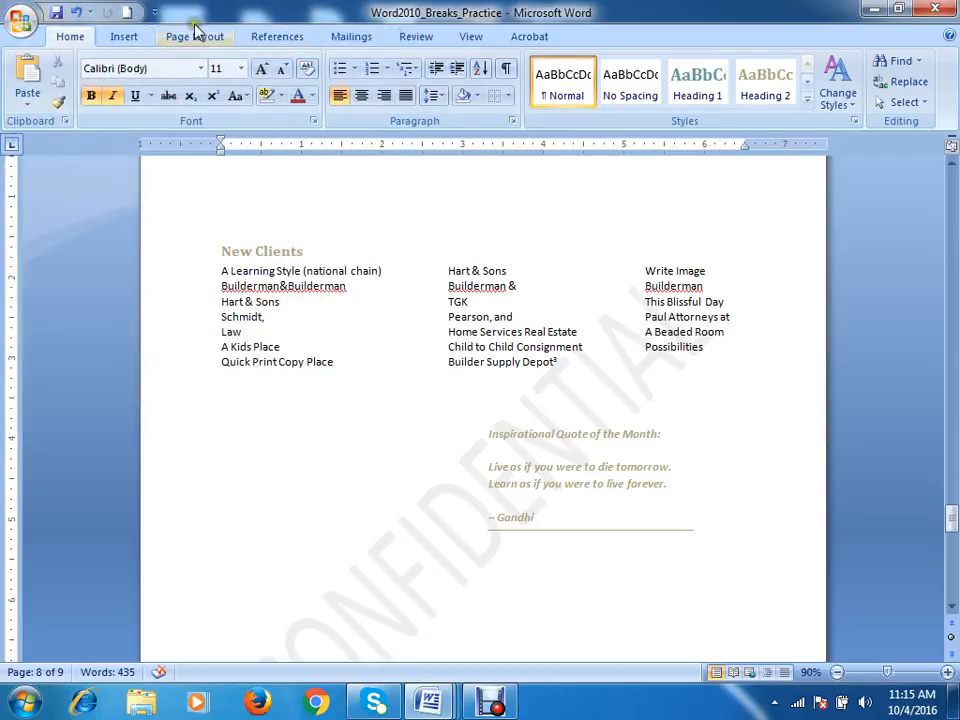
Step: View the Quick Access Toolbar customization choices without changing any, and look back through the document's earlier pages
{"action": "left_click", "coordinate": [155, 12]}
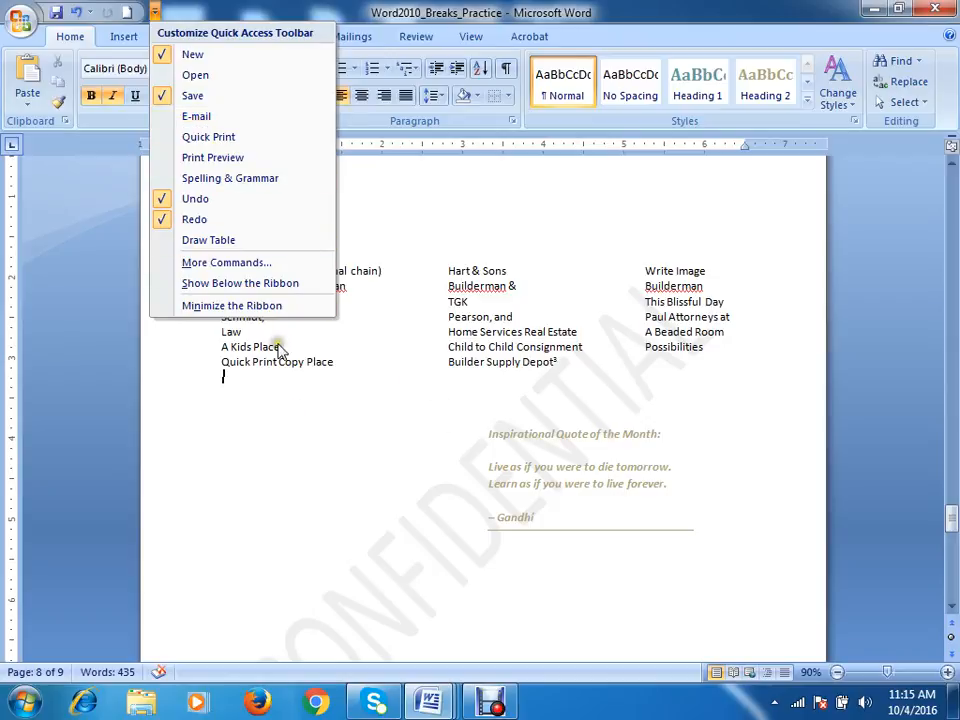
{"action": "left_click", "coordinate": [424, 430]}
{"action": "scroll", "coordinate": [240, 442], "scroll_direction": "up", "scroll_amount": 10}
{"action": "scroll", "coordinate": [220, 450], "scroll_direction": "up", "scroll_amount": 15}
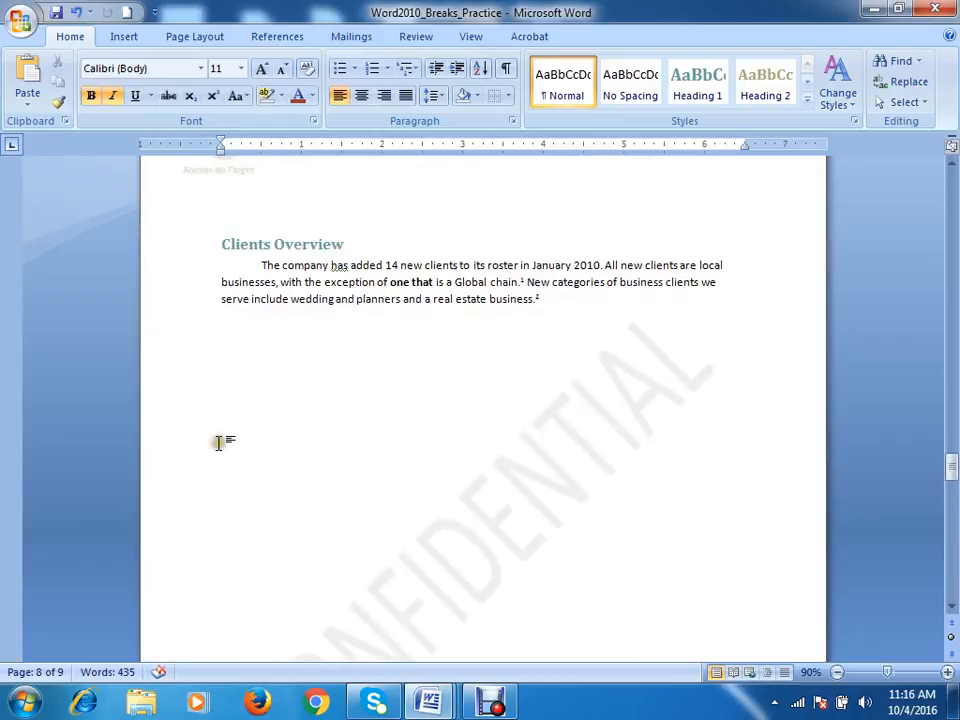
{"action": "scroll", "coordinate": [222, 441], "scroll_direction": "up", "scroll_amount": 6}
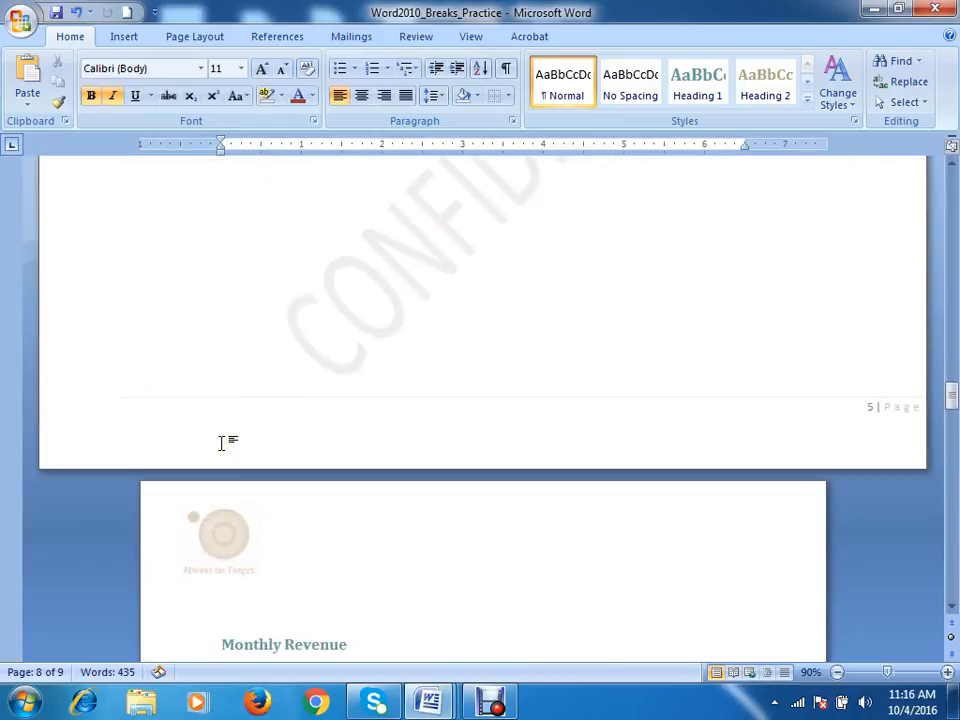
Step: Switch to the MS Word Newsletter practice document and look through its article from the title onward
{"action": "scroll", "coordinate": [223, 454], "scroll_direction": "down", "scroll_amount": 8}
{"action": "mouse_move", "coordinate": [428, 703]}
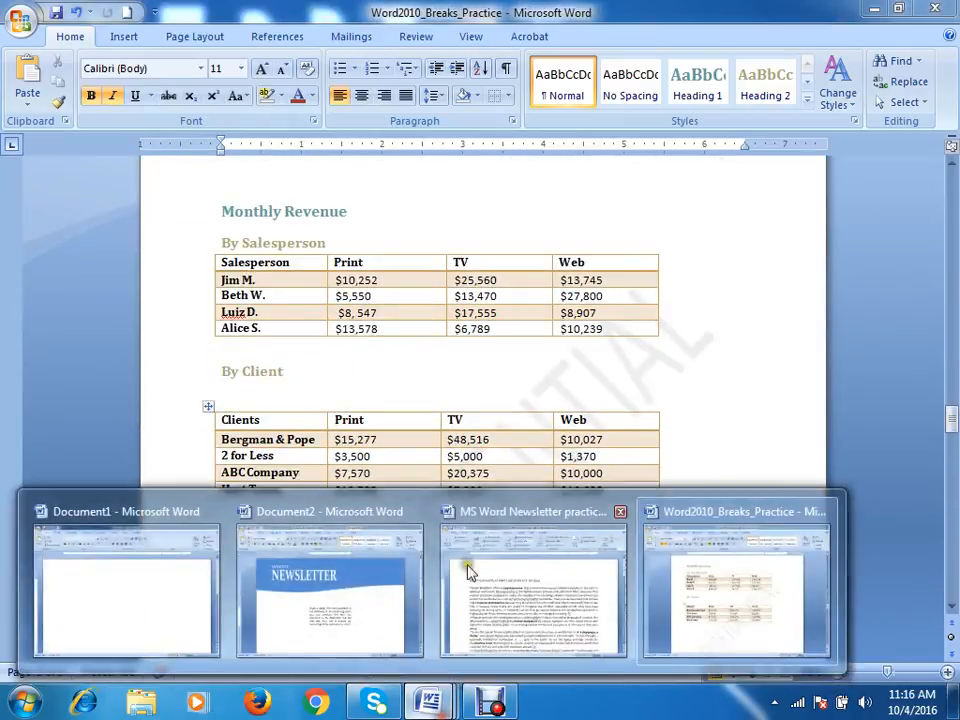
{"action": "left_click", "coordinate": [551, 583]}
{"action": "scroll", "coordinate": [497, 306], "scroll_direction": "down", "scroll_amount": 20}
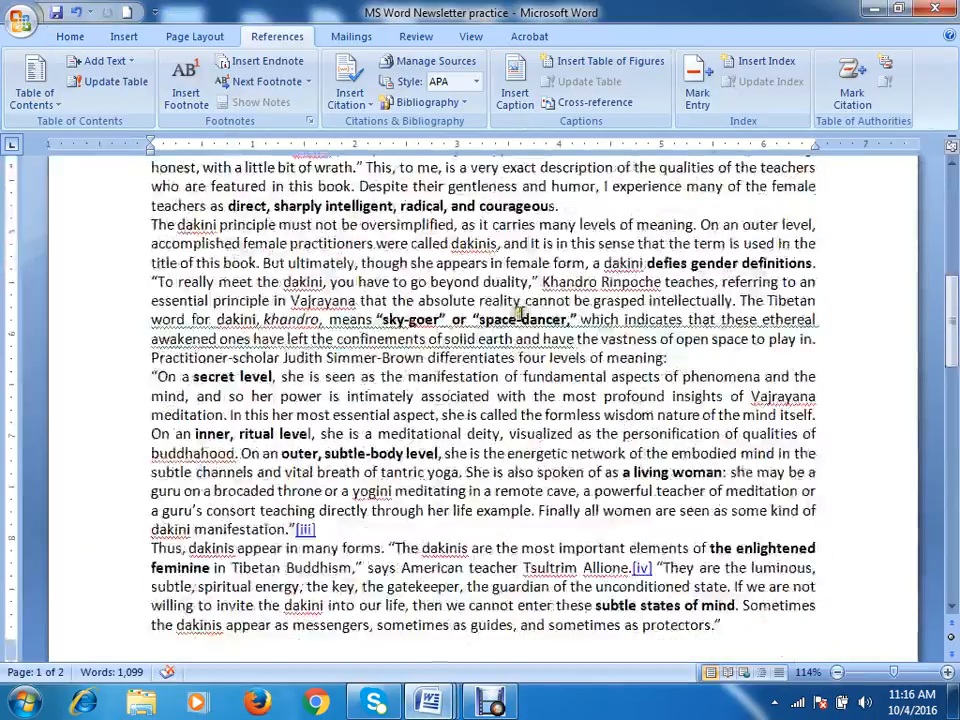
{"action": "scroll", "coordinate": [478, 276], "scroll_direction": "up", "scroll_amount": 20}
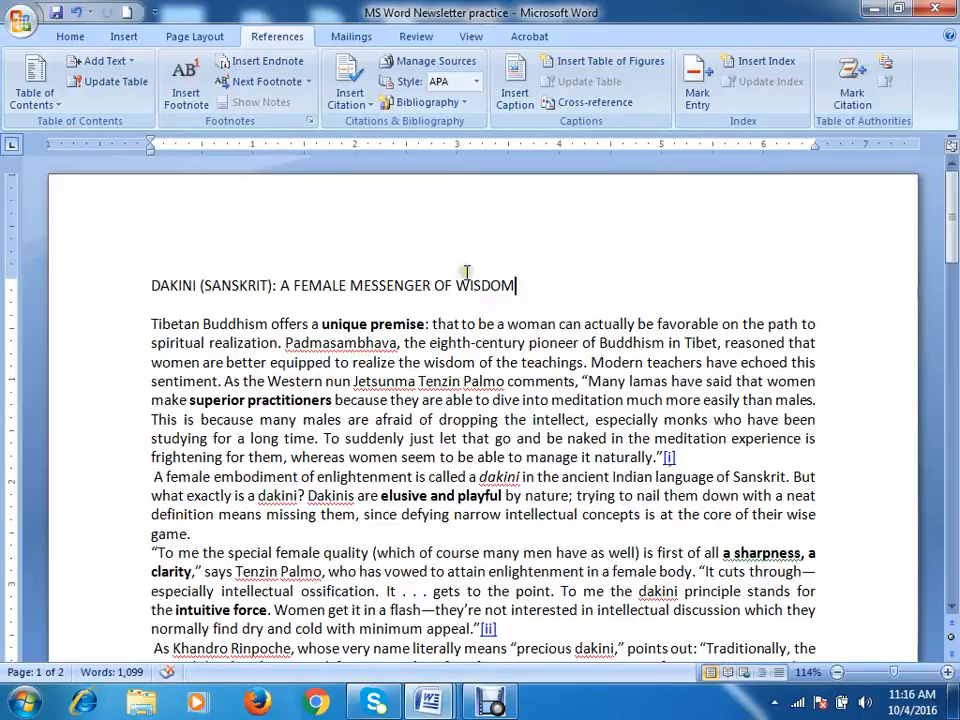
{"action": "scroll", "coordinate": [466, 272], "scroll_direction": "down", "scroll_amount": 5}
{"action": "scroll", "coordinate": [462, 262], "scroll_direction": "up", "scroll_amount": 4}
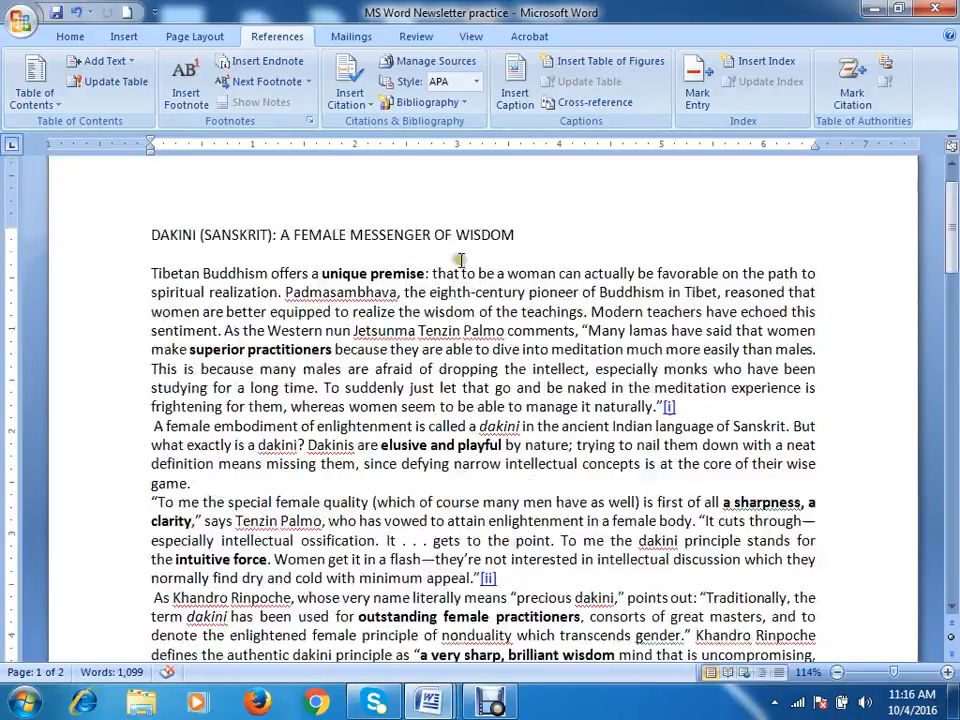
{"action": "scroll", "coordinate": [461, 260], "scroll_direction": "down", "scroll_amount": 1}
{"action": "scroll", "coordinate": [688, 315], "scroll_direction": "down", "scroll_amount": 2}
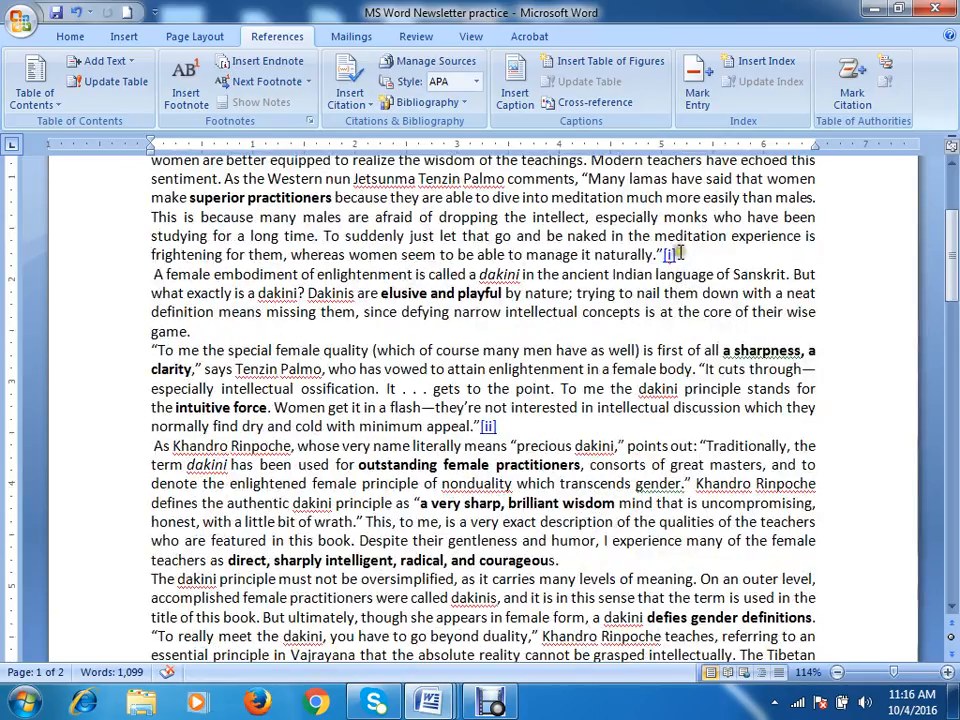
Step: Examine the [i] reference marker at the end of the first paragraph and skim the article's two pages
{"action": "left_click_drag", "start_coordinate": [677, 253], "coordinate": [660, 254]}
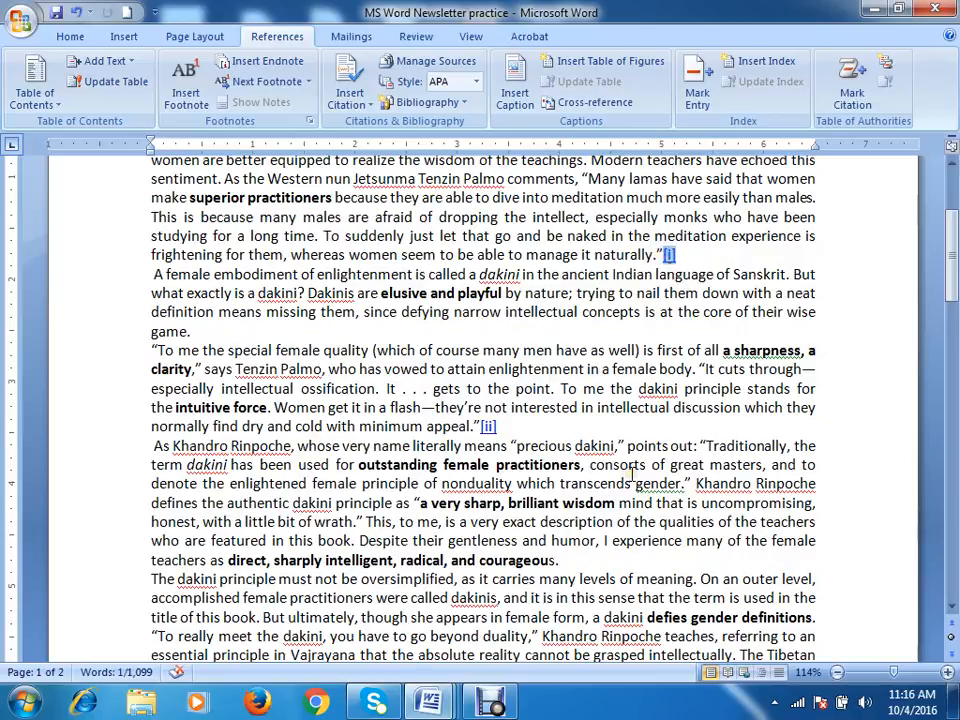
{"action": "scroll", "coordinate": [632, 474], "scroll_direction": "up", "scroll_amount": 4}
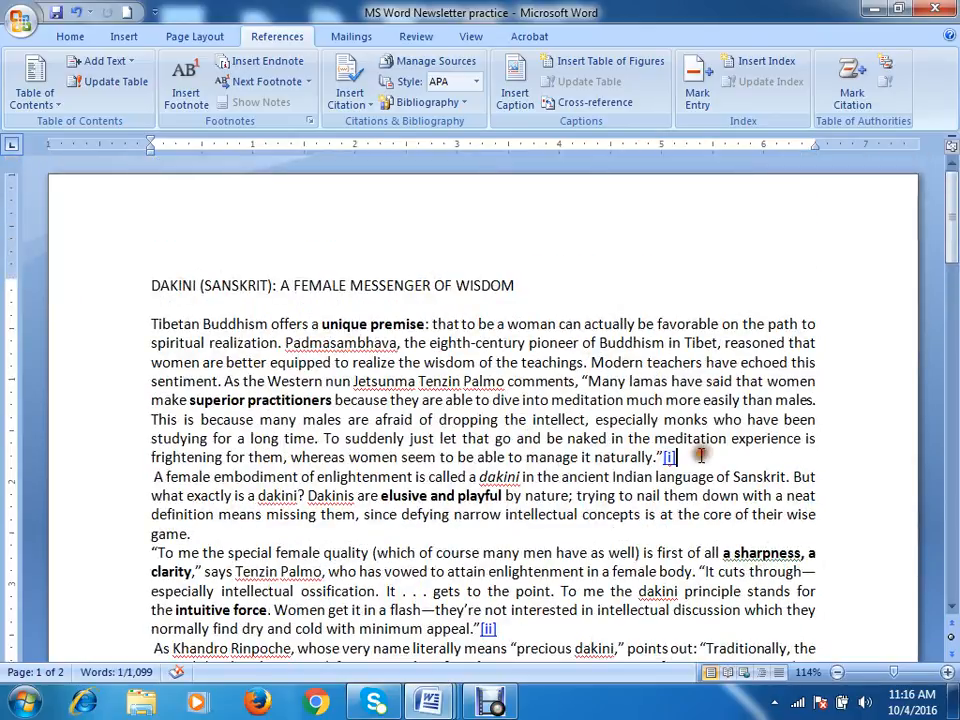
{"action": "left_click", "coordinate": [417, 306]}
{"action": "scroll", "coordinate": [489, 306], "scroll_direction": "down", "scroll_amount": 20}
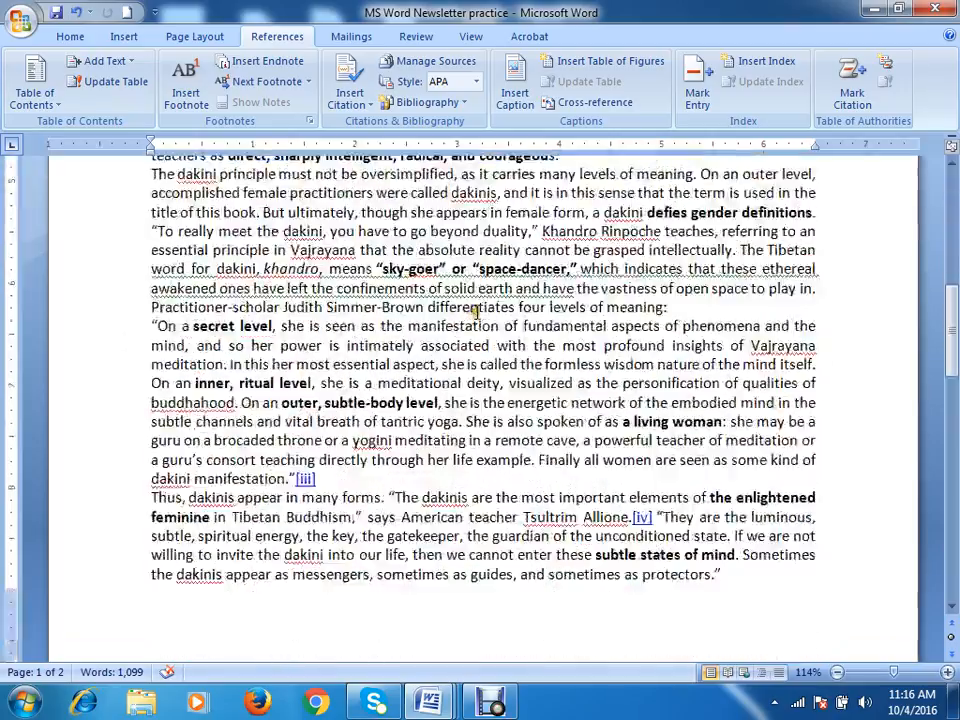
{"action": "scroll", "coordinate": [441, 285], "scroll_direction": "up", "scroll_amount": 20}
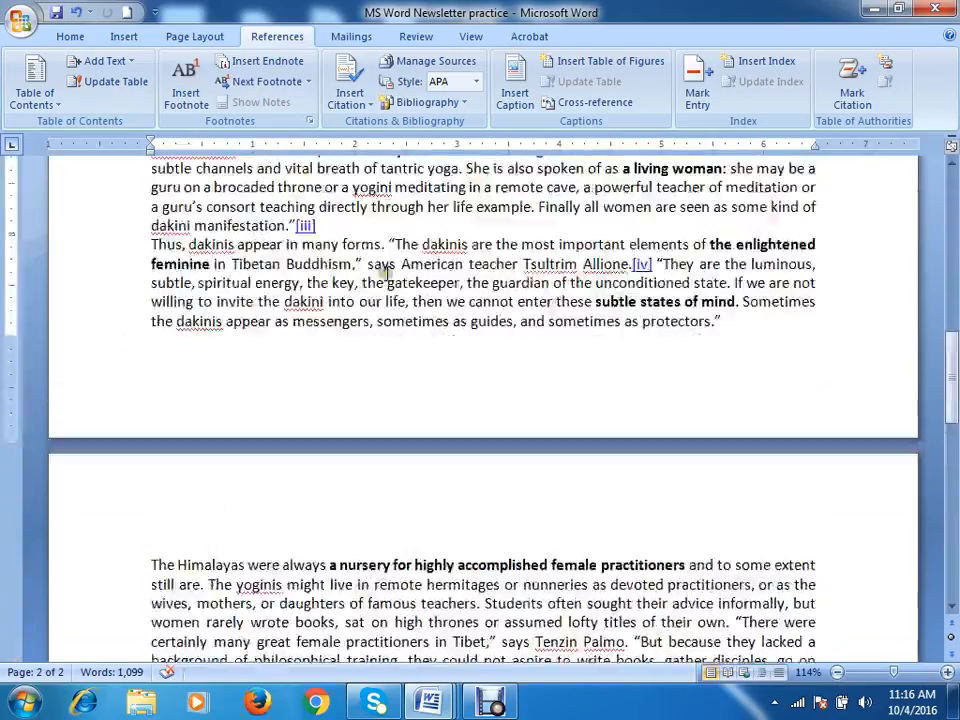
{"action": "scroll", "coordinate": [360, 272], "scroll_direction": "up", "scroll_amount": 4}
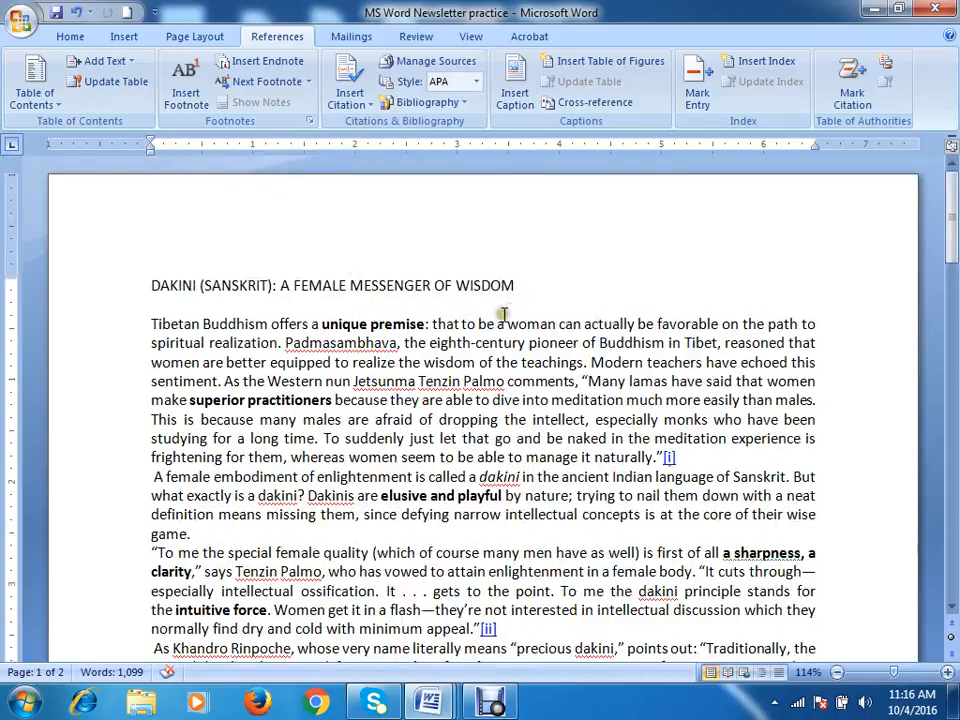
{"action": "scroll", "coordinate": [356, 326], "scroll_direction": "down", "scroll_amount": 4}
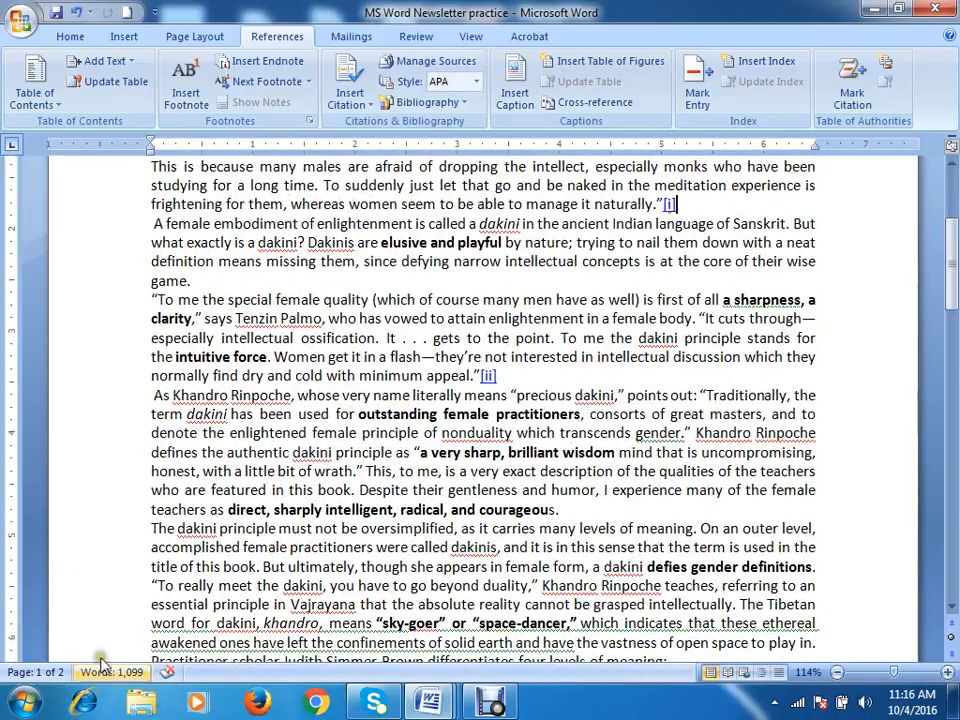
Step: In Windows Explorer, view the Tara-960x400 picture from the MS Word Tutorials folder on drive G: and close it
{"action": "left_click", "coordinate": [140, 703]}
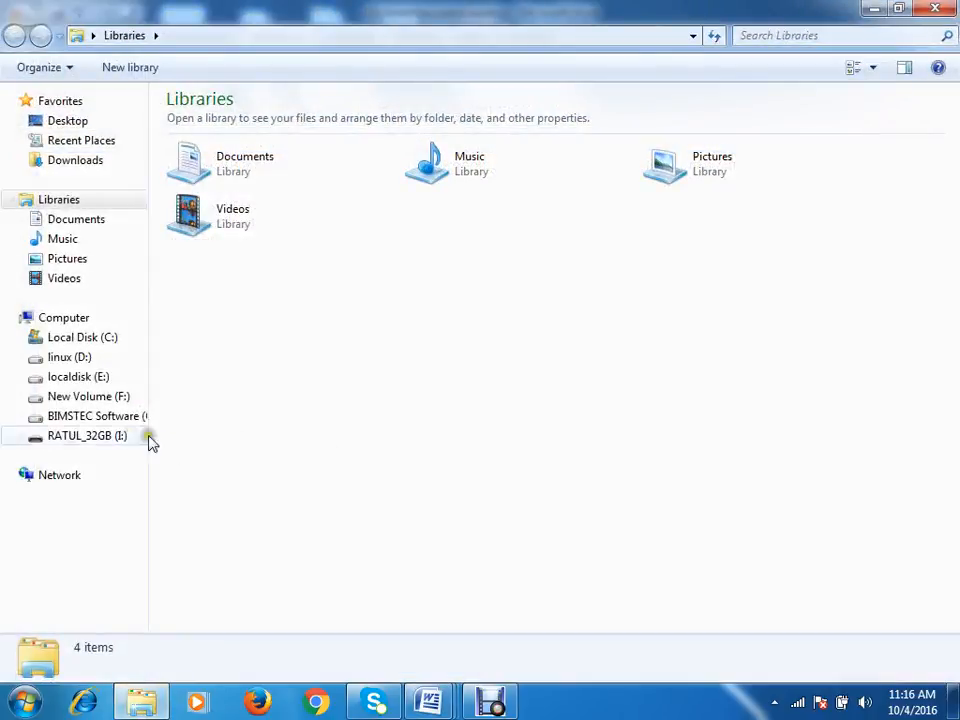
{"action": "left_click", "coordinate": [80, 415]}
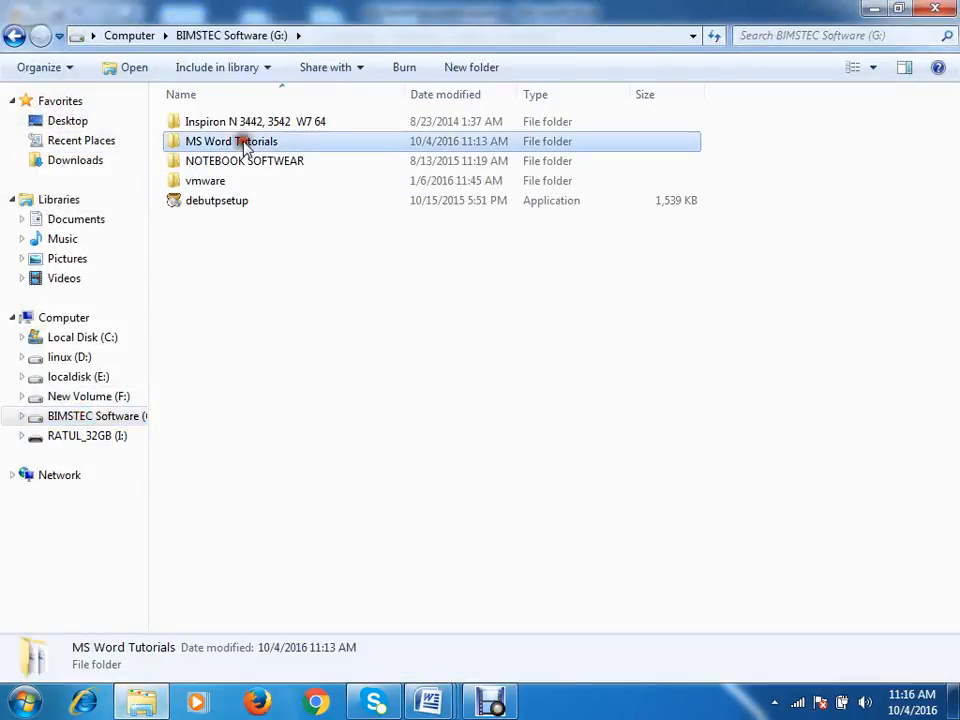
{"action": "double_click", "coordinate": [242, 141]}
{"action": "scroll", "coordinate": [257, 561], "scroll_direction": "down", "scroll_amount": 2}
{"action": "double_click", "coordinate": [214, 543]}
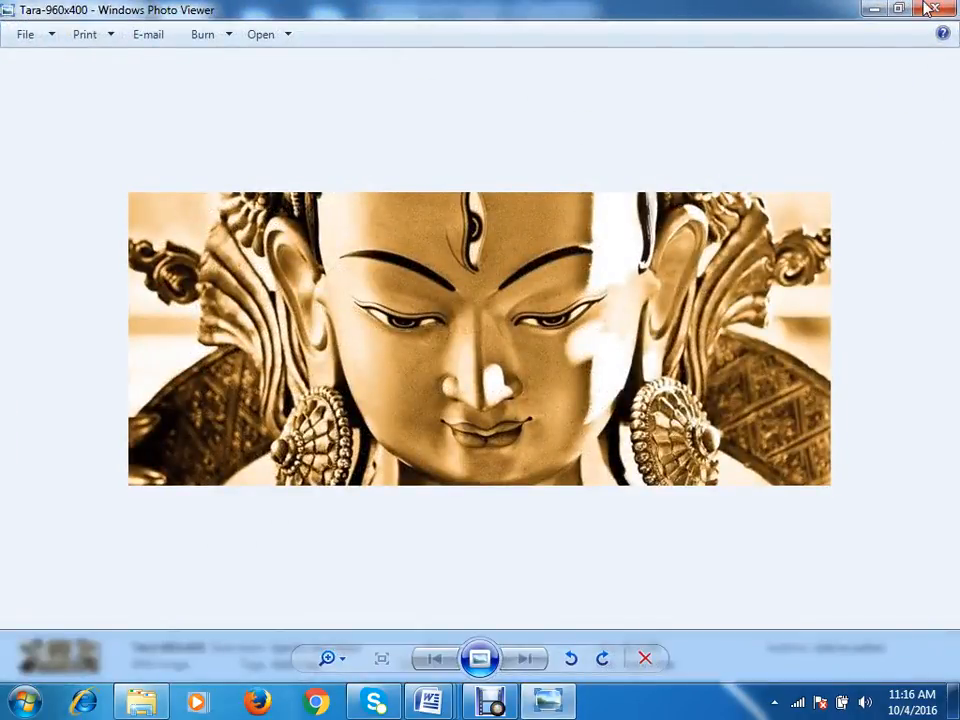
{"action": "left_click", "coordinate": [930, 9]}
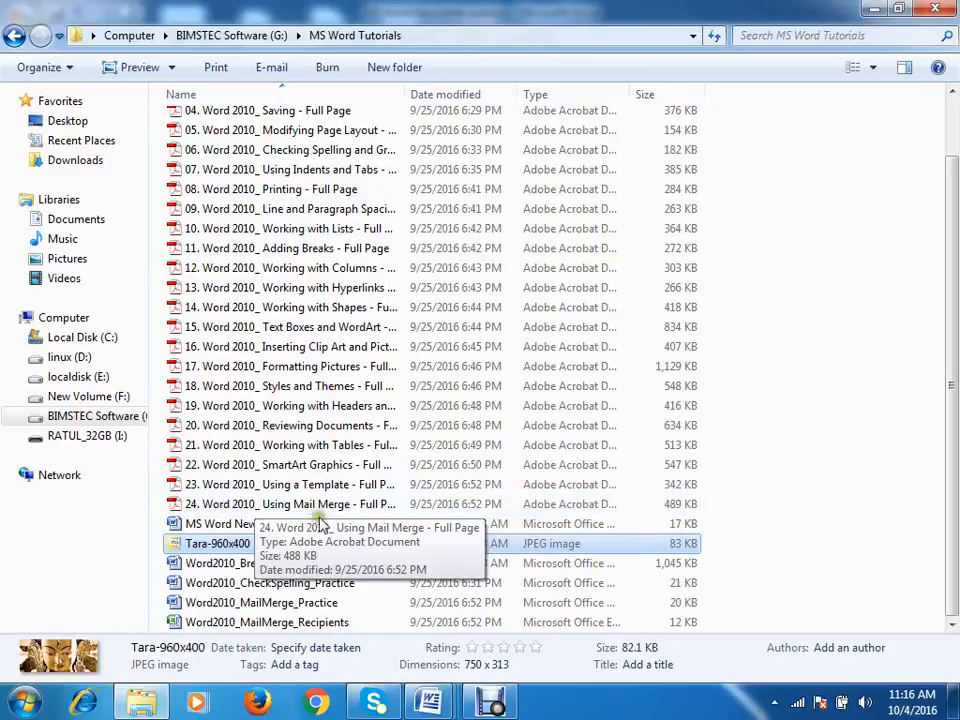
Step: Return to the MS Word Newsletter practice document and examine the [iv] reference link and the reference list at the end
{"action": "mouse_move", "coordinate": [430, 703]}
{"action": "left_click", "coordinate": [541, 583]}
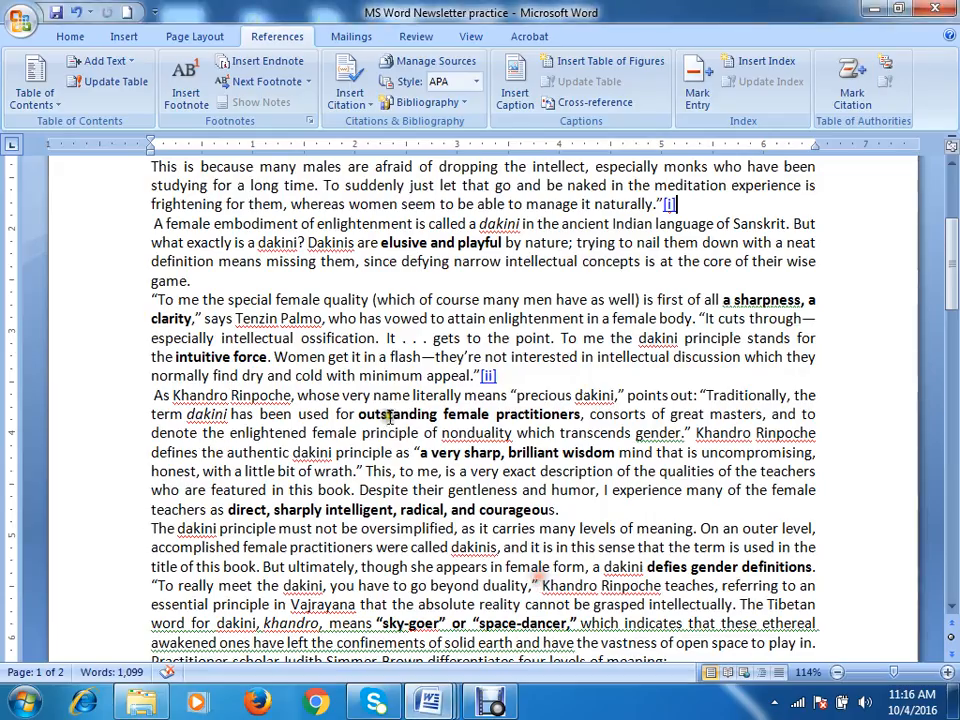
{"action": "scroll", "coordinate": [454, 354], "scroll_direction": "down", "scroll_amount": 12}
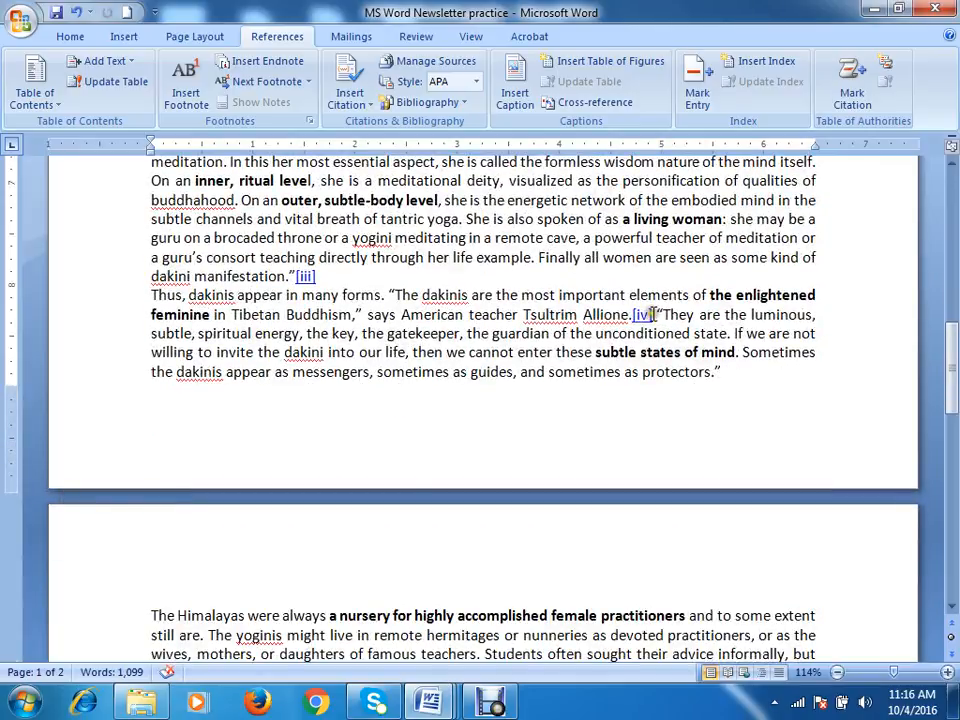
{"action": "left_click_drag", "start_coordinate": [653, 314], "coordinate": [630, 315]}
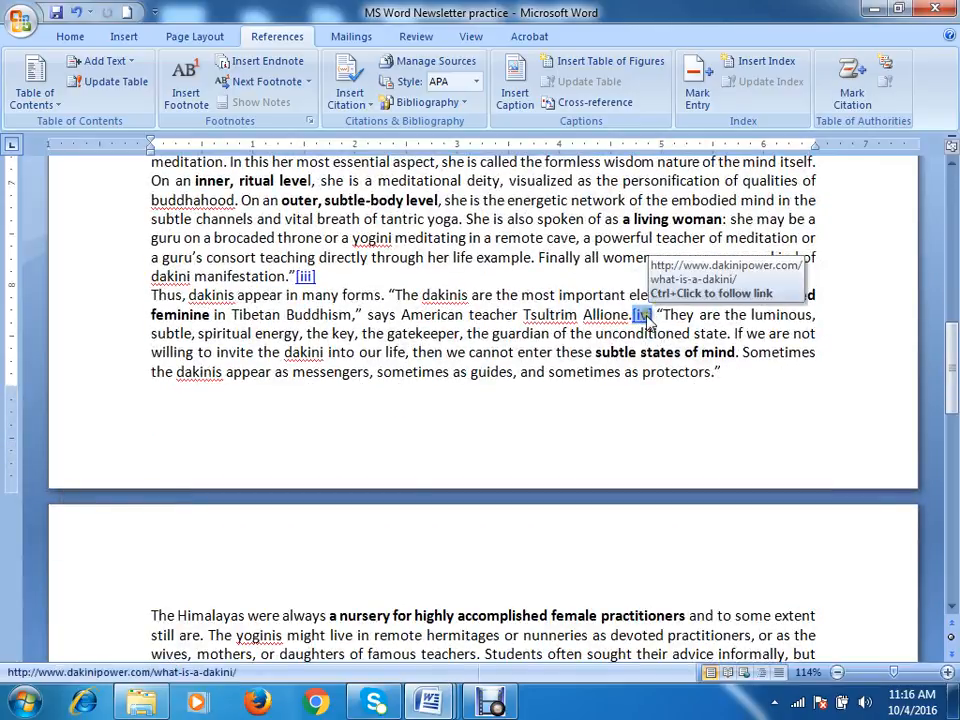
{"action": "scroll", "coordinate": [643, 418], "scroll_direction": "down", "scroll_amount": 14}
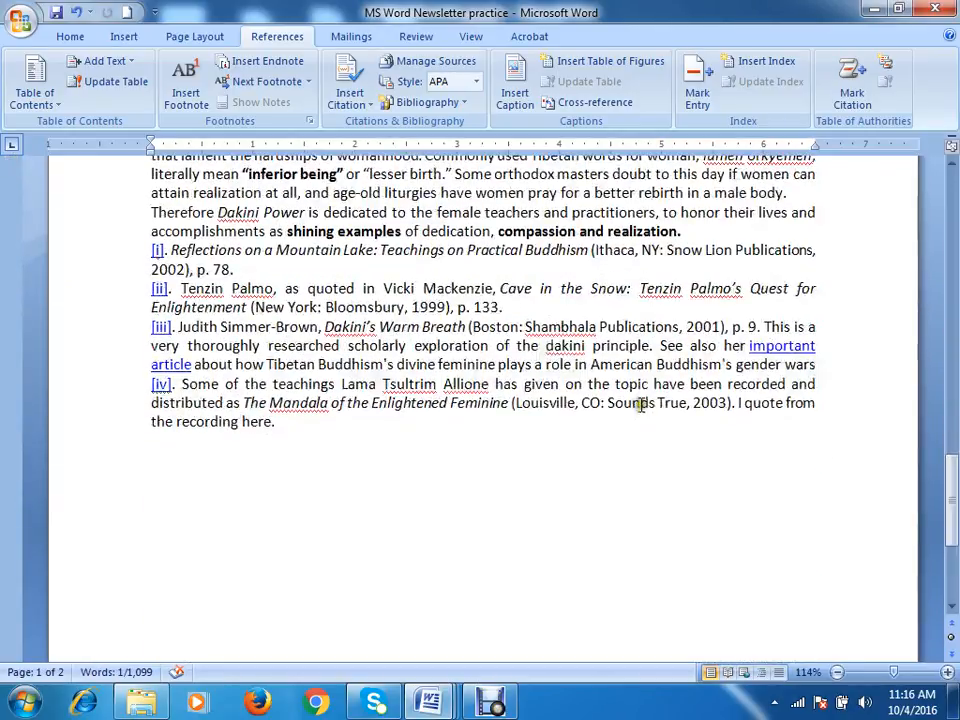
{"action": "left_click_drag", "start_coordinate": [118, 266], "coordinate": [133, 418]}
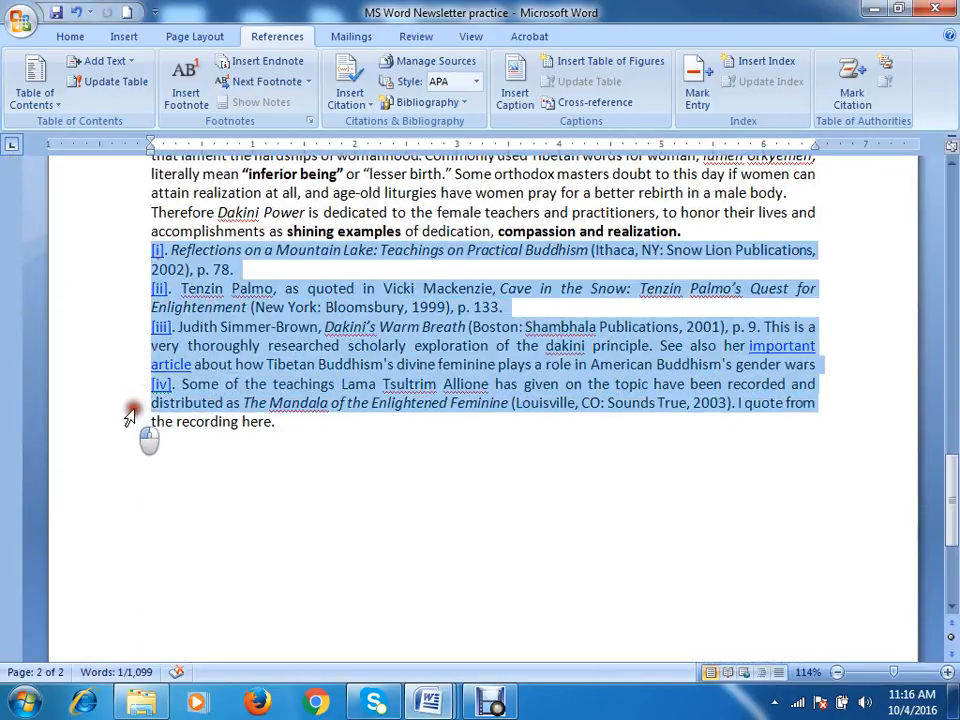
{"action": "left_click", "coordinate": [133, 405]}
{"action": "left_click", "coordinate": [298, 425]}
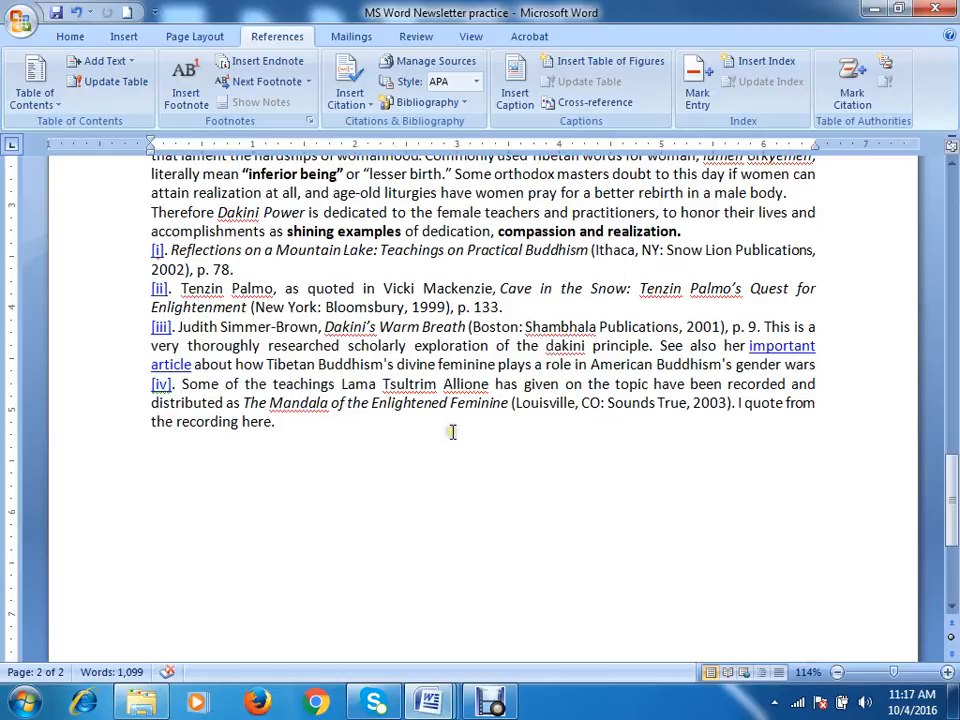
Step: Read back through the article from the reference list on the second page up to the title
{"action": "scroll", "coordinate": [452, 432], "scroll_direction": "up", "scroll_amount": 6}
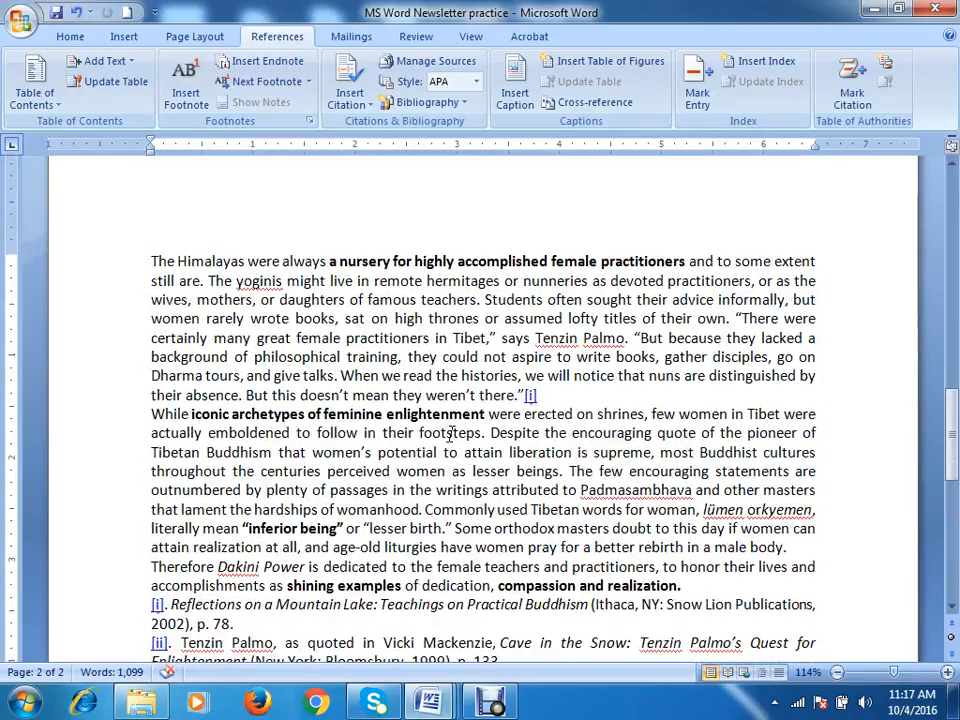
{"action": "scroll", "coordinate": [452, 433], "scroll_direction": "up", "scroll_amount": 3}
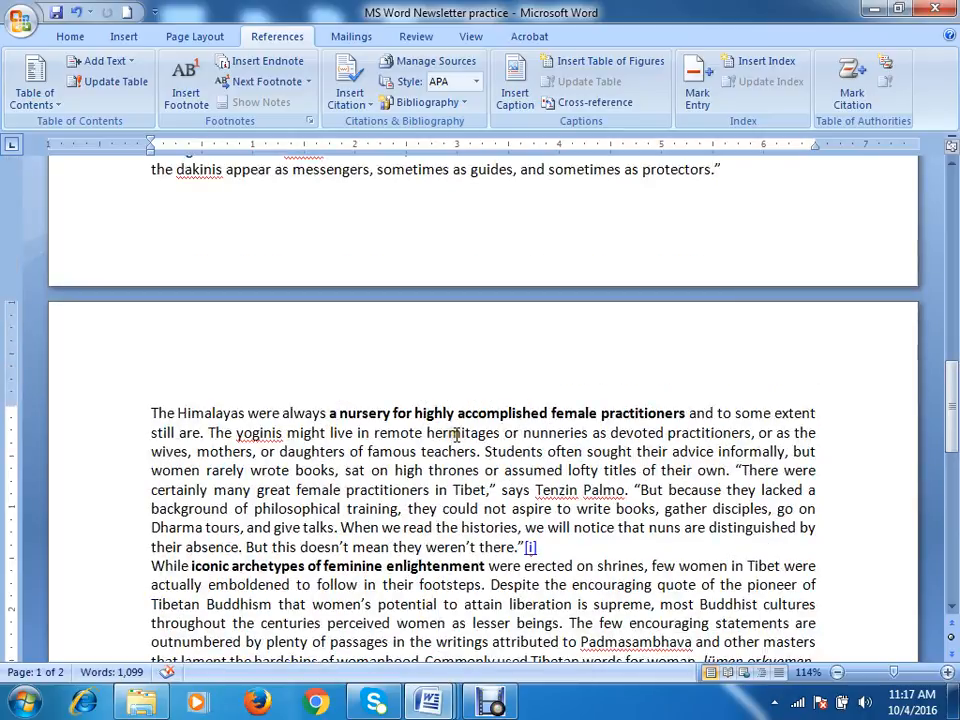
{"action": "scroll", "coordinate": [455, 433], "scroll_direction": "down", "scroll_amount": 8}
{"action": "scroll", "coordinate": [572, 553], "scroll_direction": "up", "scroll_amount": 4}
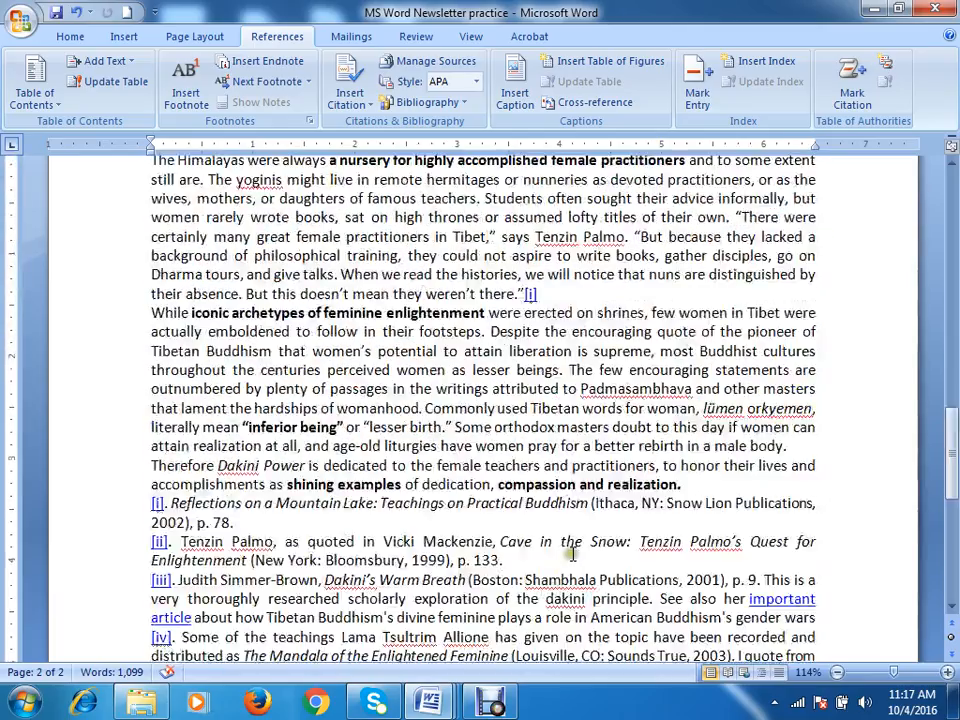
{"action": "scroll", "coordinate": [572, 553], "scroll_direction": "up", "scroll_amount": 15}
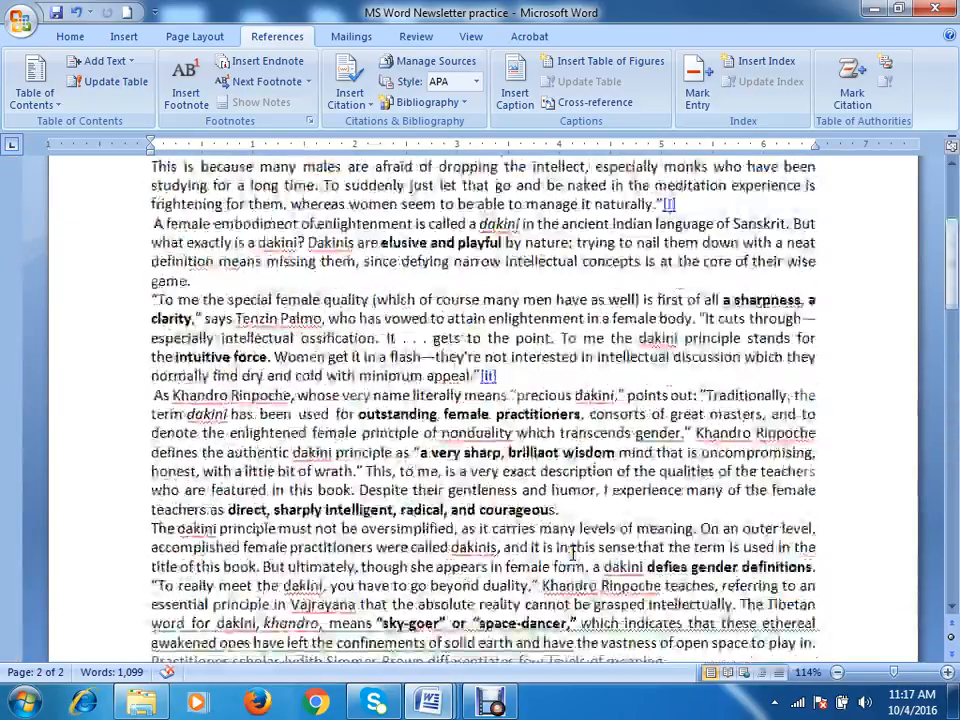
{"action": "scroll", "coordinate": [572, 553], "scroll_direction": "up", "scroll_amount": 2}
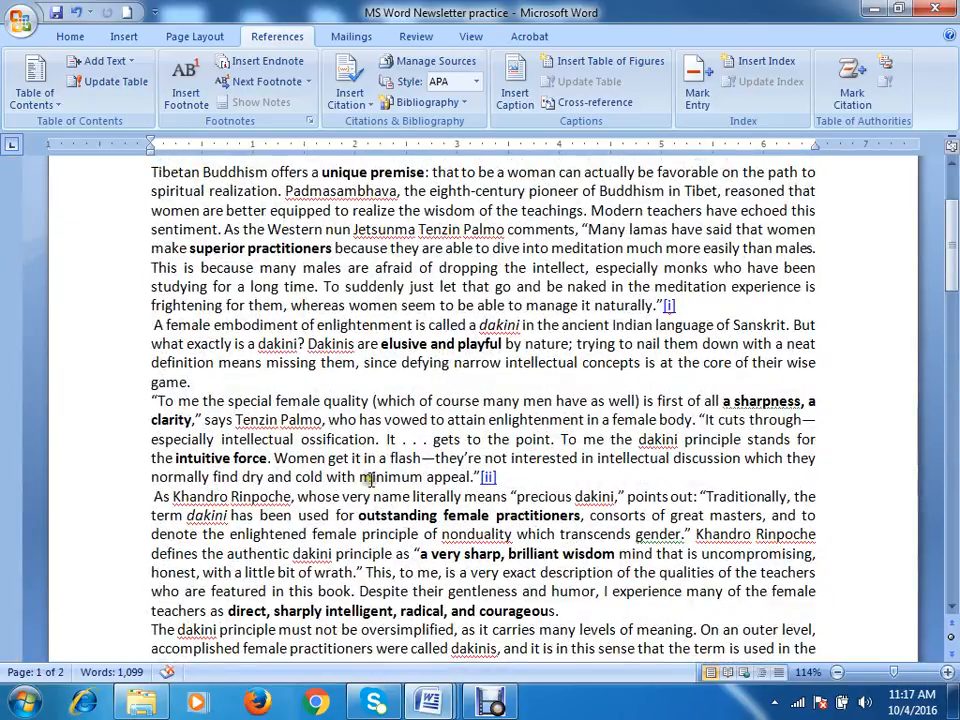
{"action": "scroll", "coordinate": [366, 479], "scroll_direction": "up", "scroll_amount": 3}
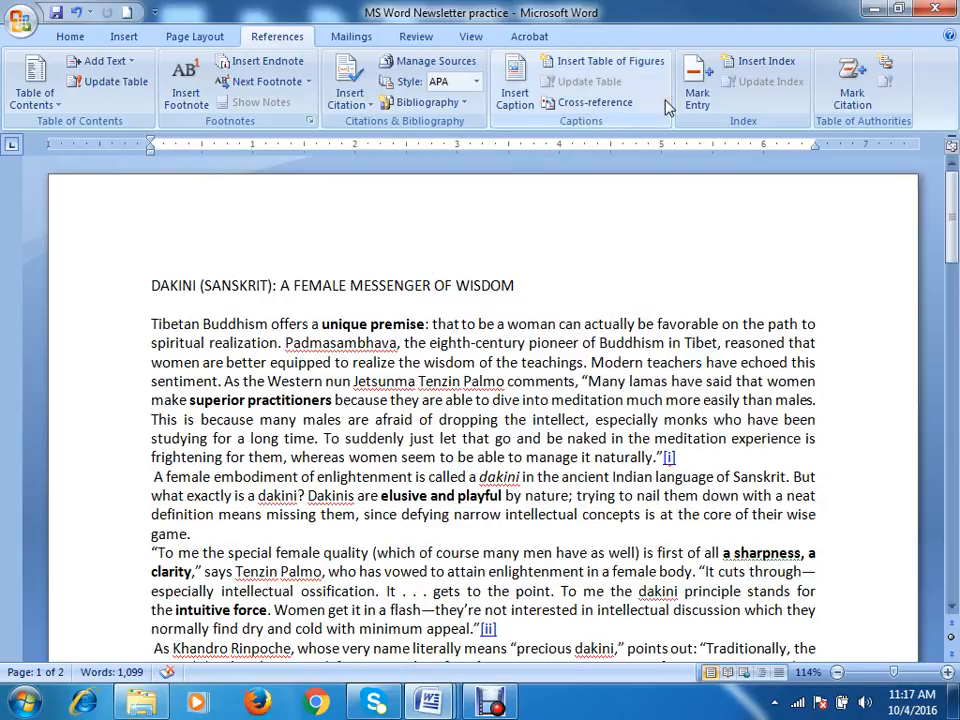
Step: View the available shapes for insertion without choosing any, and place the cursor on the blank line below the title
{"action": "left_click", "coordinate": [552, 284]}
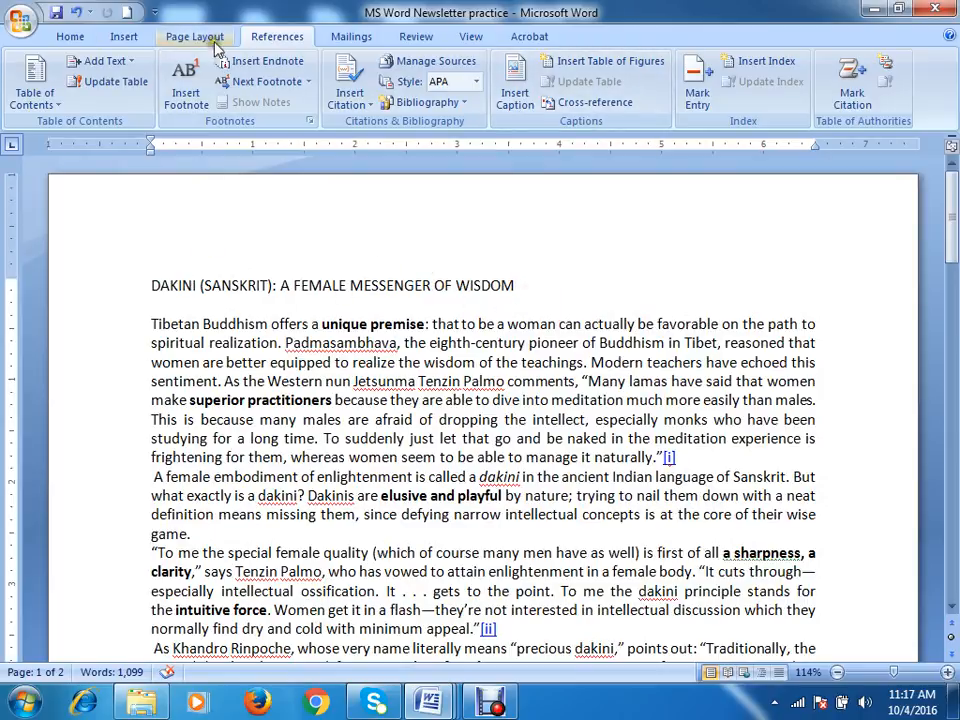
{"action": "left_click", "coordinate": [126, 37]}
{"action": "left_click", "coordinate": [252, 90]}
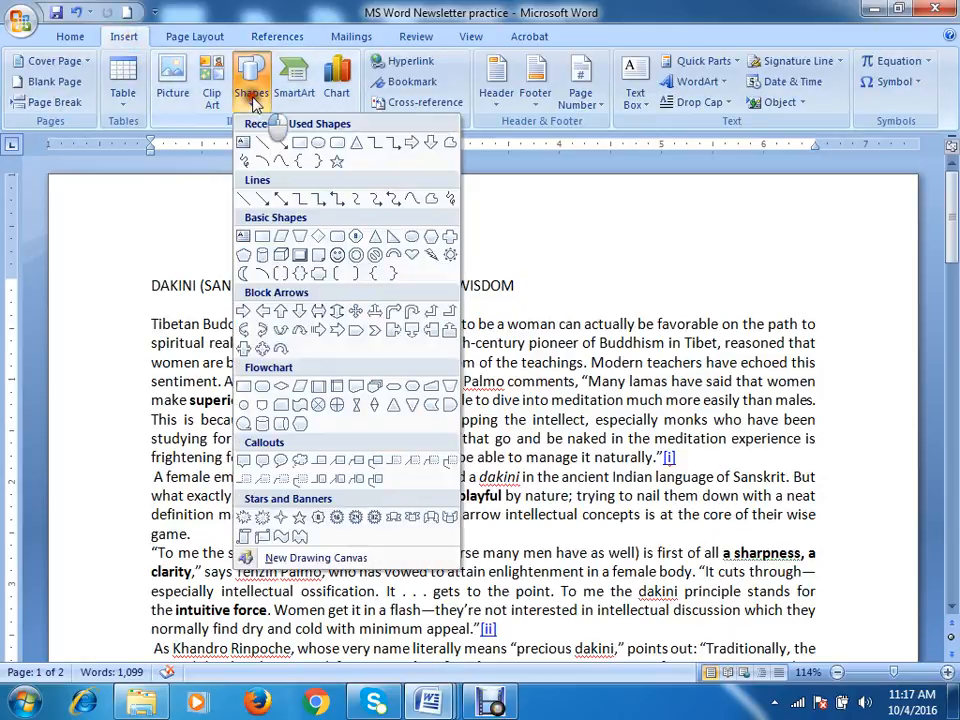
{"action": "left_click", "coordinate": [648, 301]}
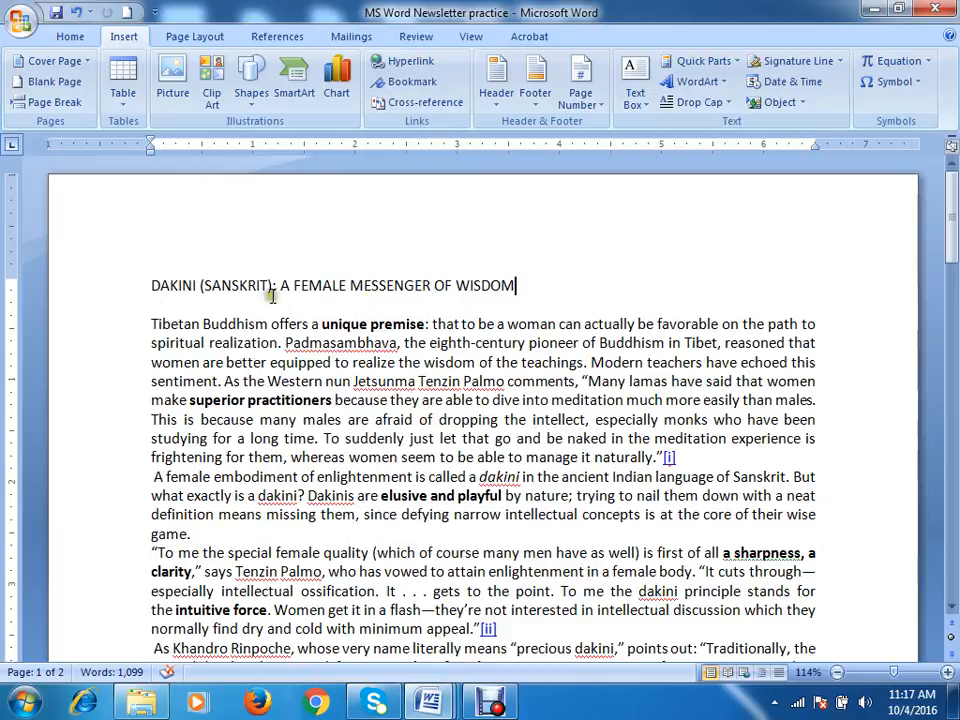
{"action": "left_click", "coordinate": [592, 297]}
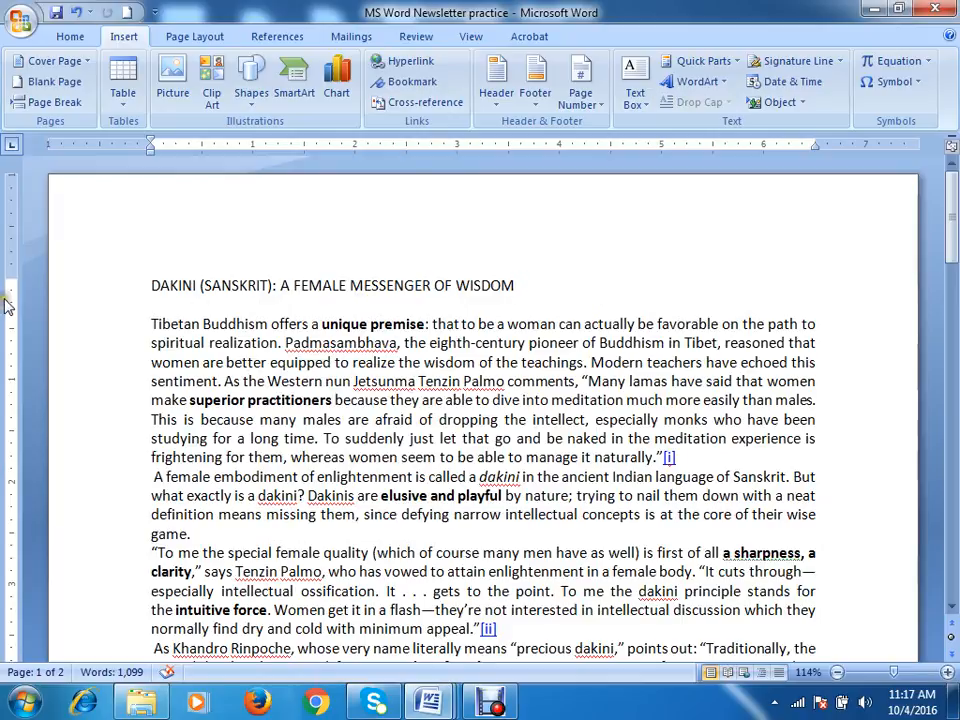
Step: Look through the whole article once more, down to the blank area after the reference list
{"action": "scroll", "coordinate": [467, 290], "scroll_direction": "down", "scroll_amount": 15}
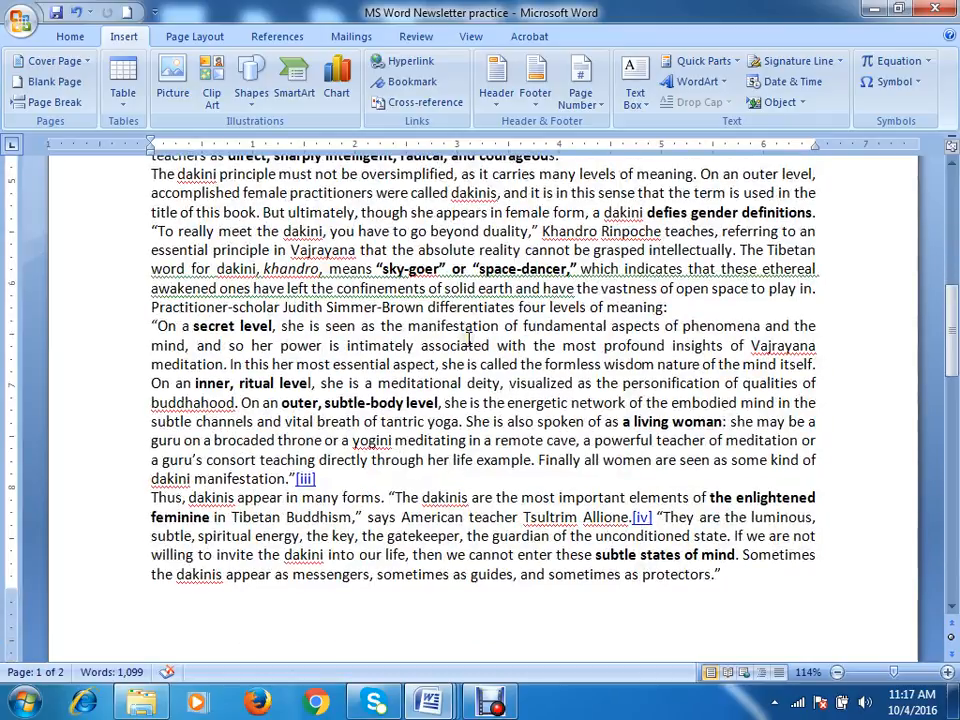
{"action": "scroll", "coordinate": [463, 340], "scroll_direction": "up", "scroll_amount": 15}
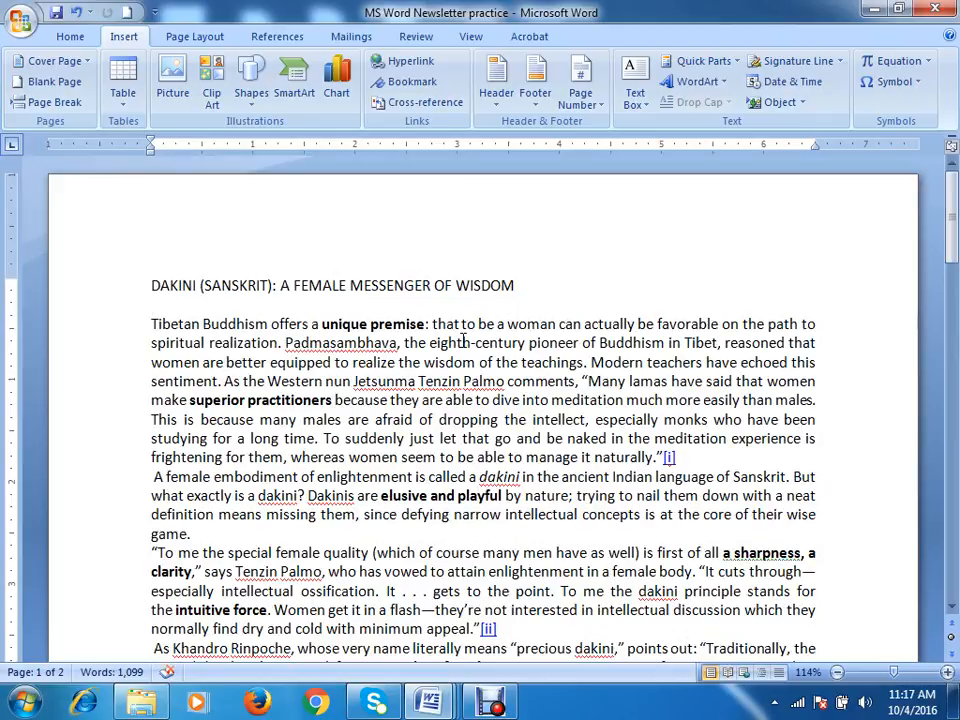
{"action": "scroll", "coordinate": [497, 370], "scroll_direction": "down", "scroll_amount": 20}
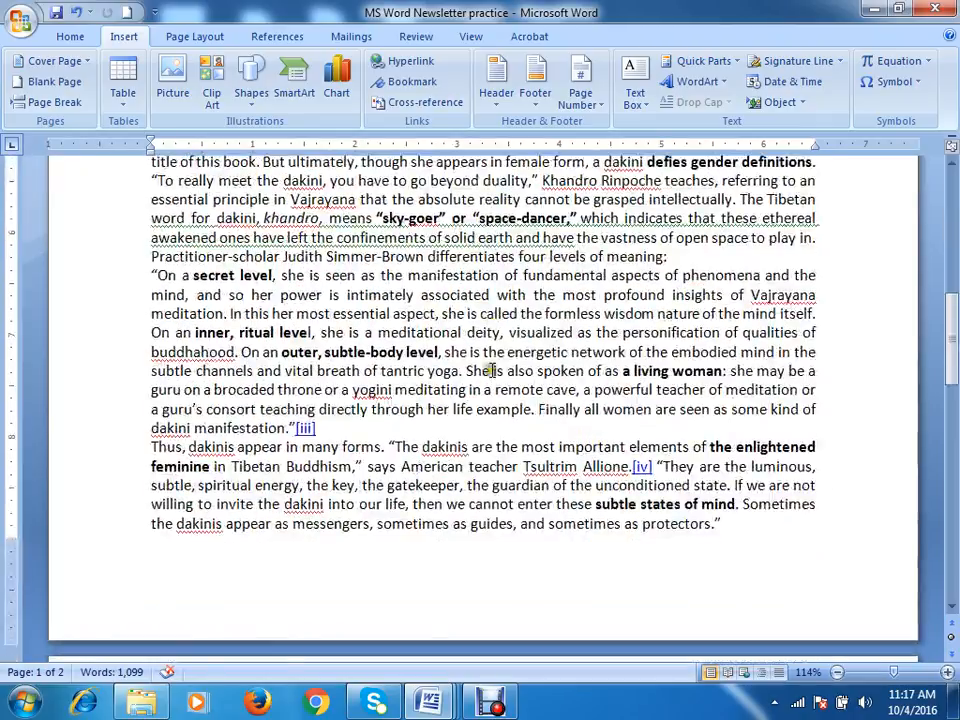
{"action": "scroll", "coordinate": [487, 369], "scroll_direction": "down", "scroll_amount": 3}
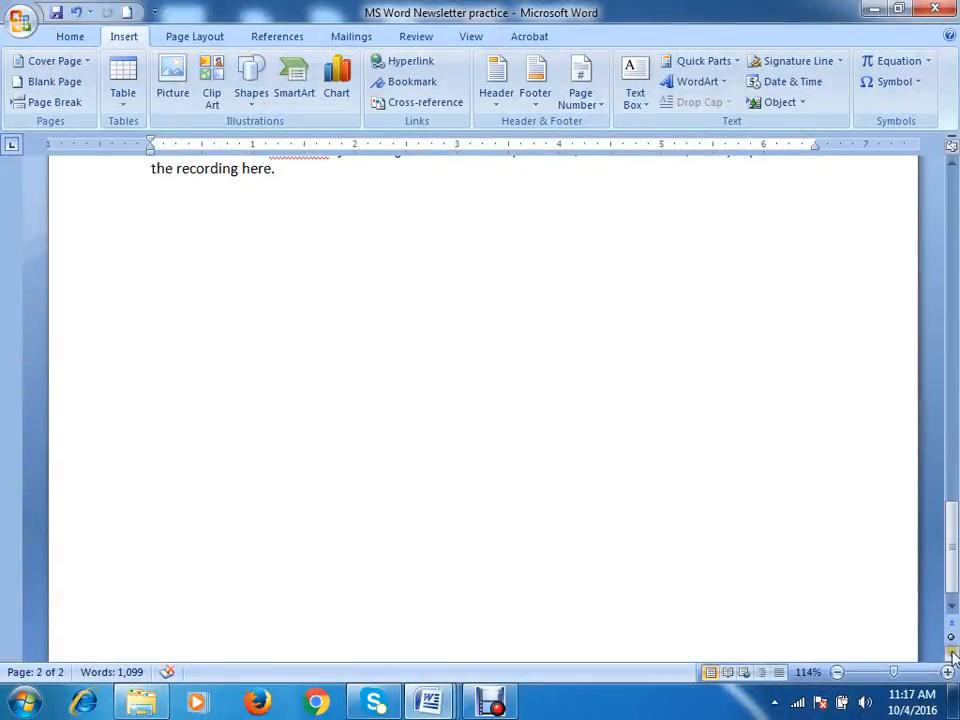
Step: Examine the newsletter article again, from the reference list at its end up to the title and through both pages
{"action": "scroll", "coordinate": [616, 480], "scroll_direction": "up", "scroll_amount": 4}
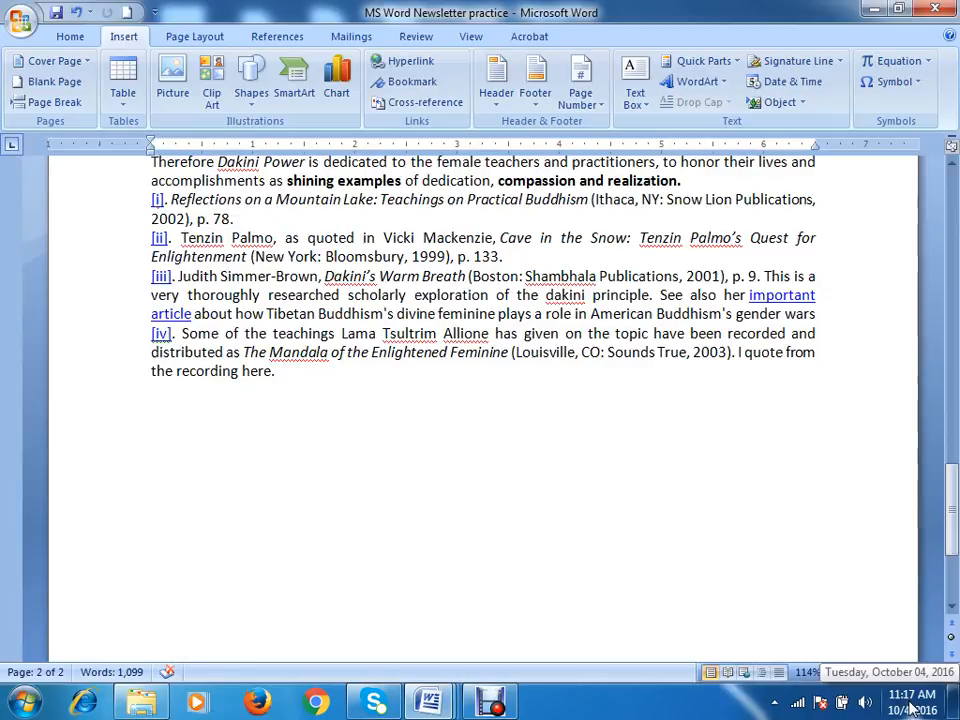
{"action": "scroll", "coordinate": [330, 502], "scroll_direction": "up", "scroll_amount": 20}
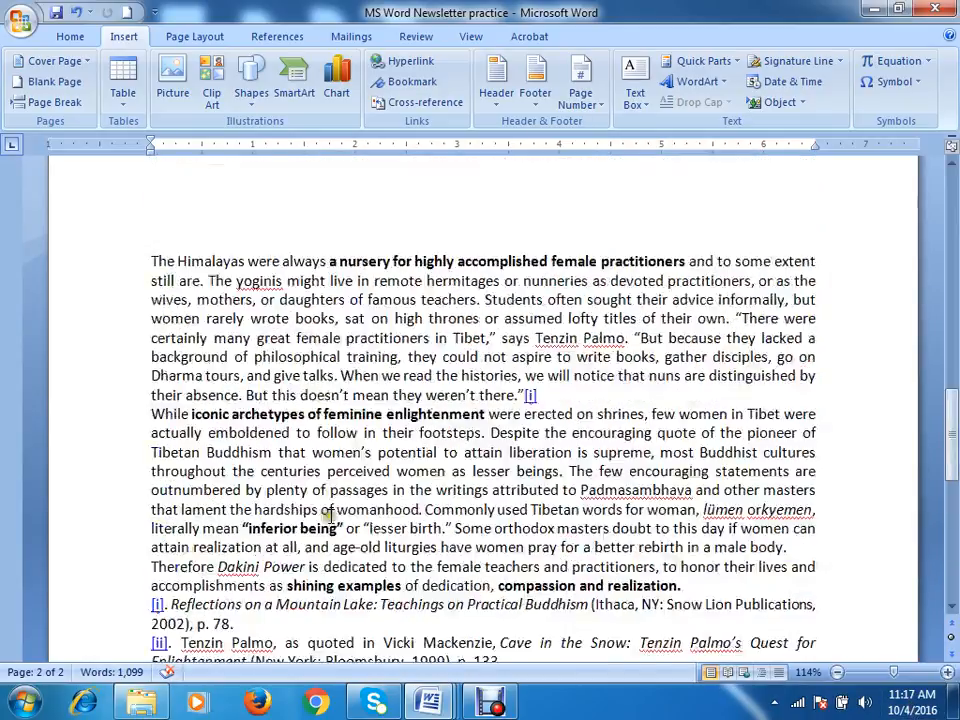
{"action": "scroll", "coordinate": [330, 502], "scroll_direction": "up", "scroll_amount": 3}
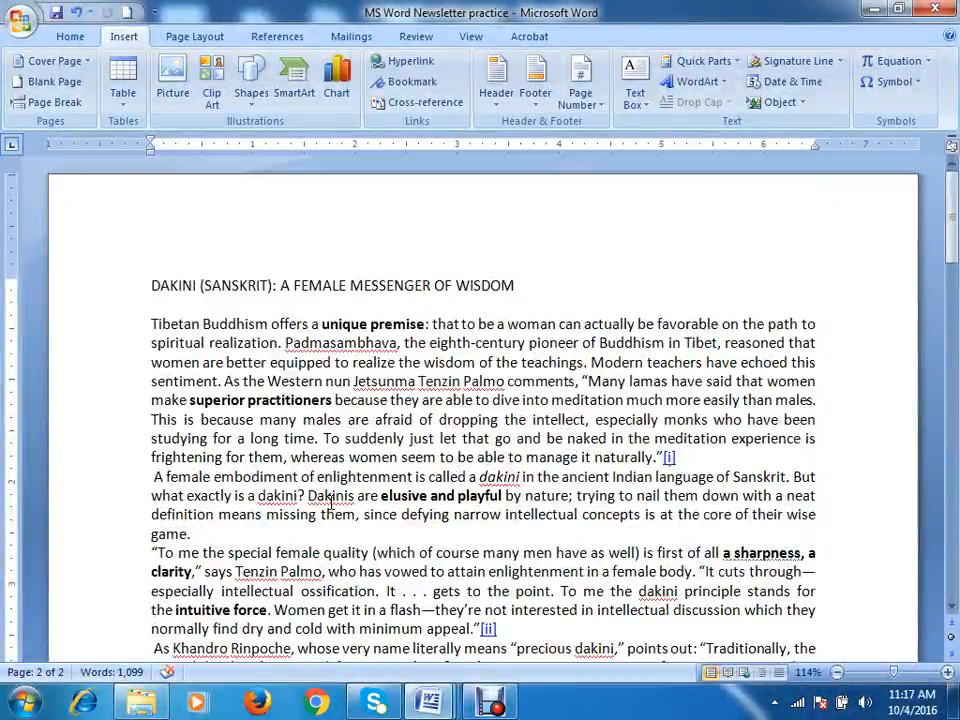
{"action": "scroll", "coordinate": [330, 502], "scroll_direction": "down", "scroll_amount": 5}
{"action": "scroll", "coordinate": [330, 502], "scroll_direction": "up", "scroll_amount": 5}
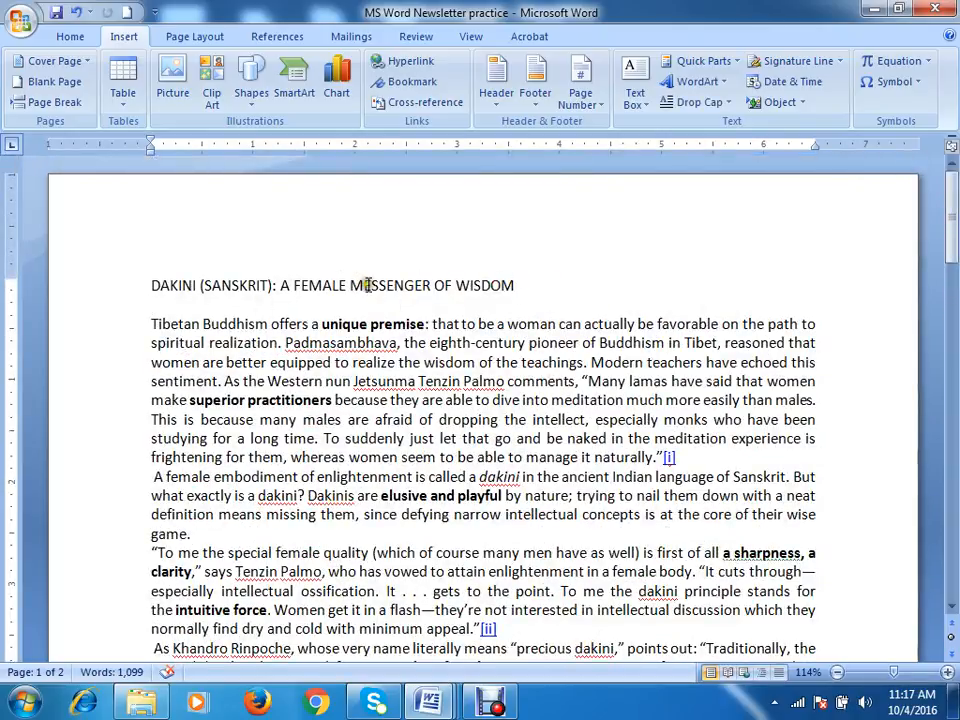
{"action": "scroll", "coordinate": [550, 400], "scroll_direction": "down", "scroll_amount": 20}
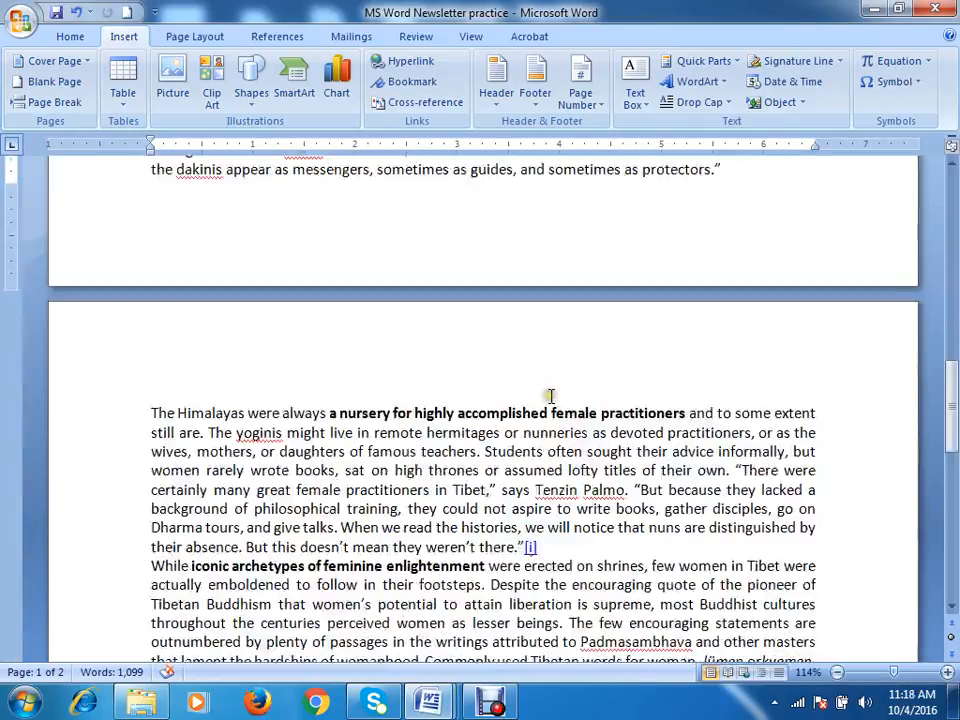
{"action": "scroll", "coordinate": [550, 396], "scroll_direction": "down", "scroll_amount": 10}
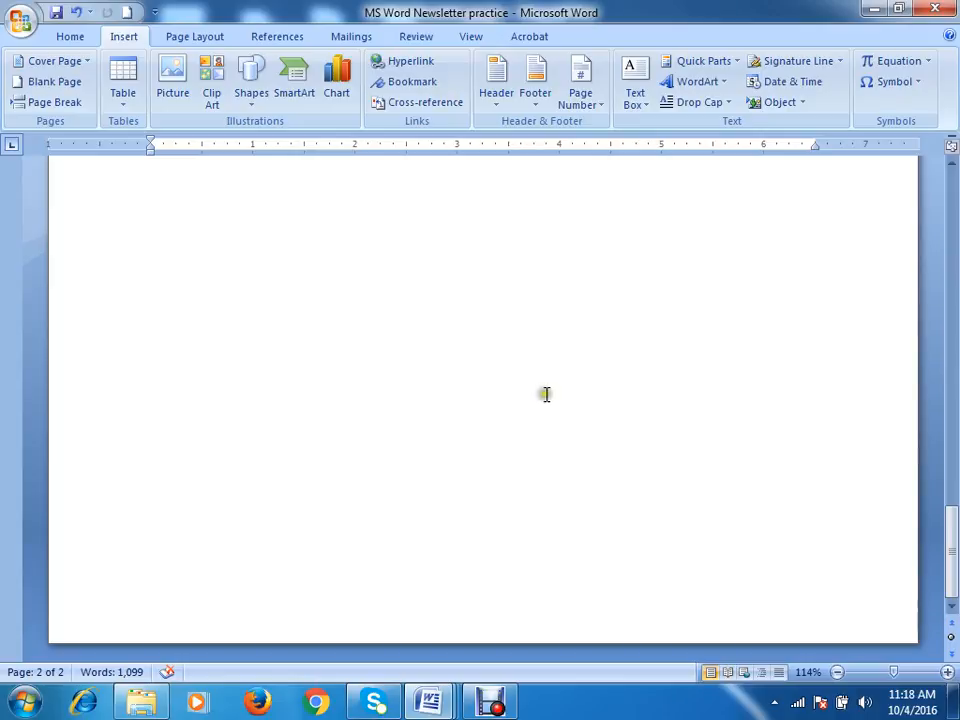
{"action": "scroll", "coordinate": [546, 394], "scroll_direction": "up", "scroll_amount": 20}
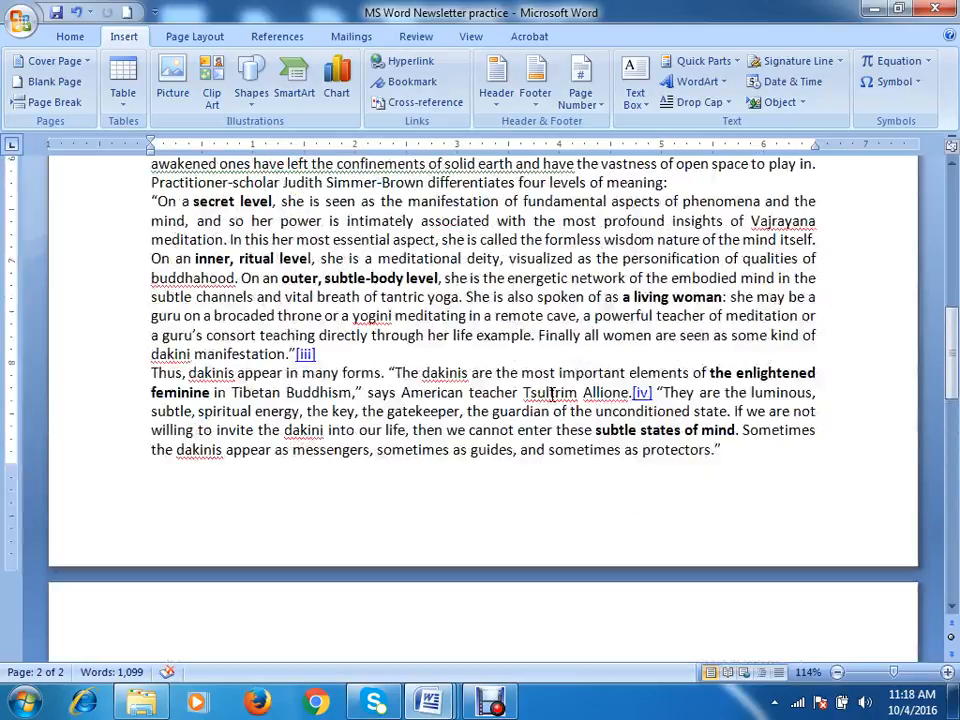
{"action": "scroll", "coordinate": [551, 394], "scroll_direction": "up", "scroll_amount": 5}
{"action": "scroll", "coordinate": [551, 394], "scroll_direction": "up", "scroll_amount": 7}
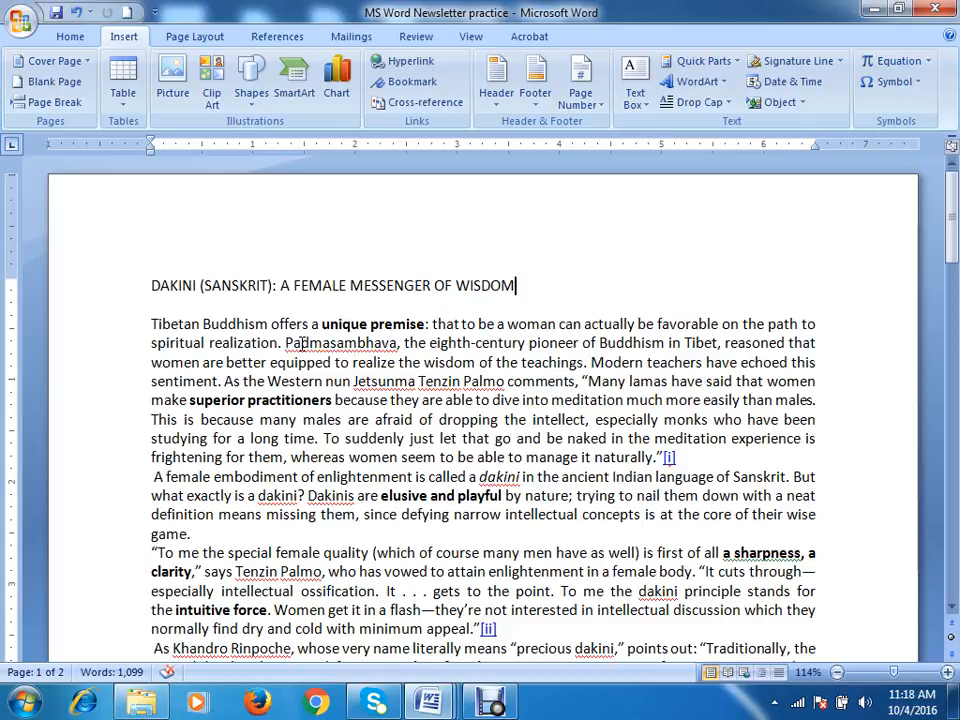
{"action": "scroll", "coordinate": [392, 332], "scroll_direction": "down", "scroll_amount": 5}
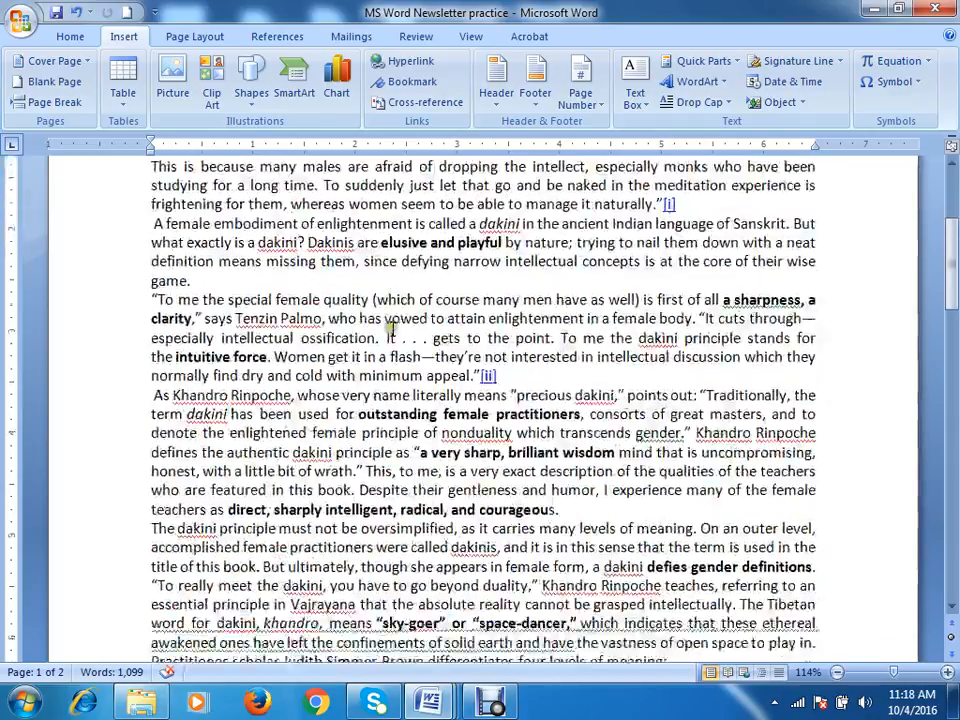
{"action": "scroll", "coordinate": [392, 332], "scroll_direction": "up", "scroll_amount": 5}
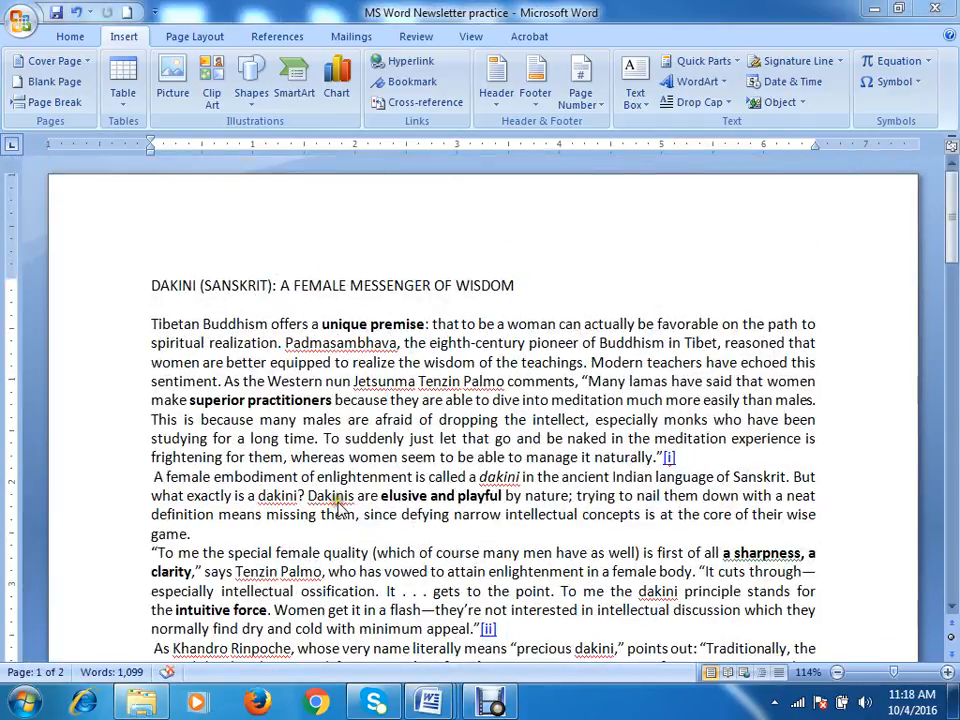
Step: Switch to Windows Explorer, go up to the BIMSTEC Software (G:) drive and reopen its MS Word Tutorials folder
{"action": "left_click", "coordinate": [142, 703]}
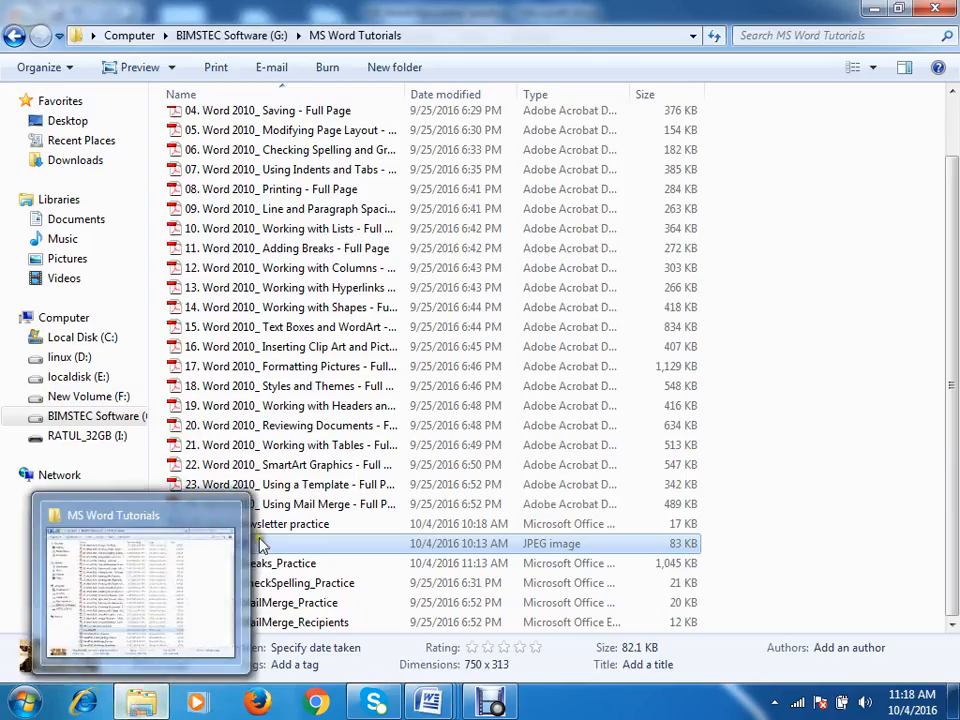
{"action": "left_click", "coordinate": [800, 428]}
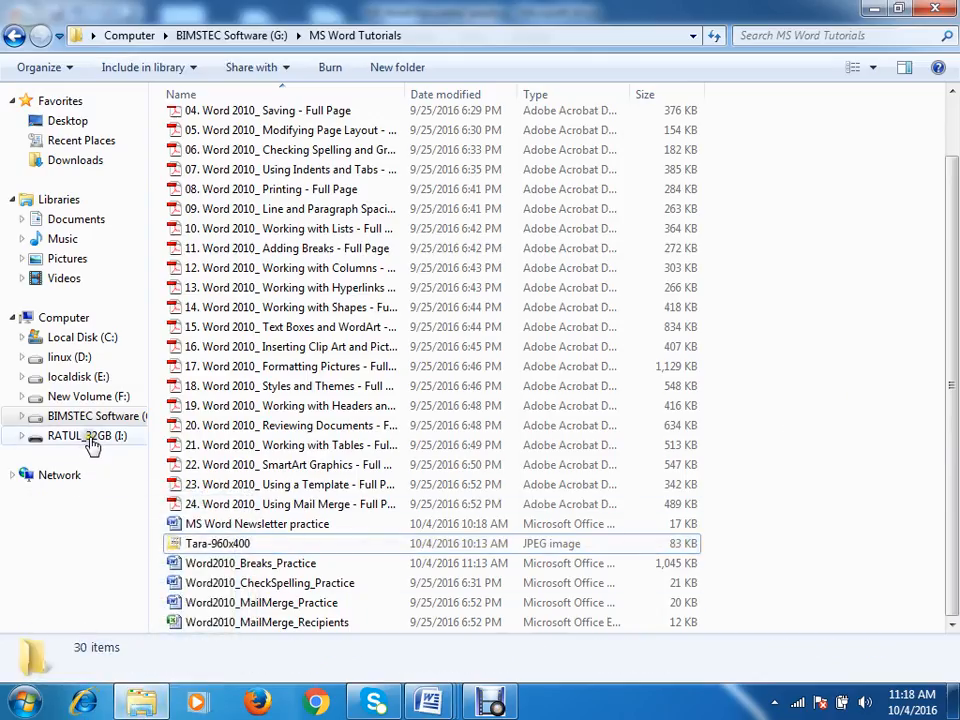
{"action": "scroll", "coordinate": [535, 484], "scroll_direction": "up", "scroll_amount": 1}
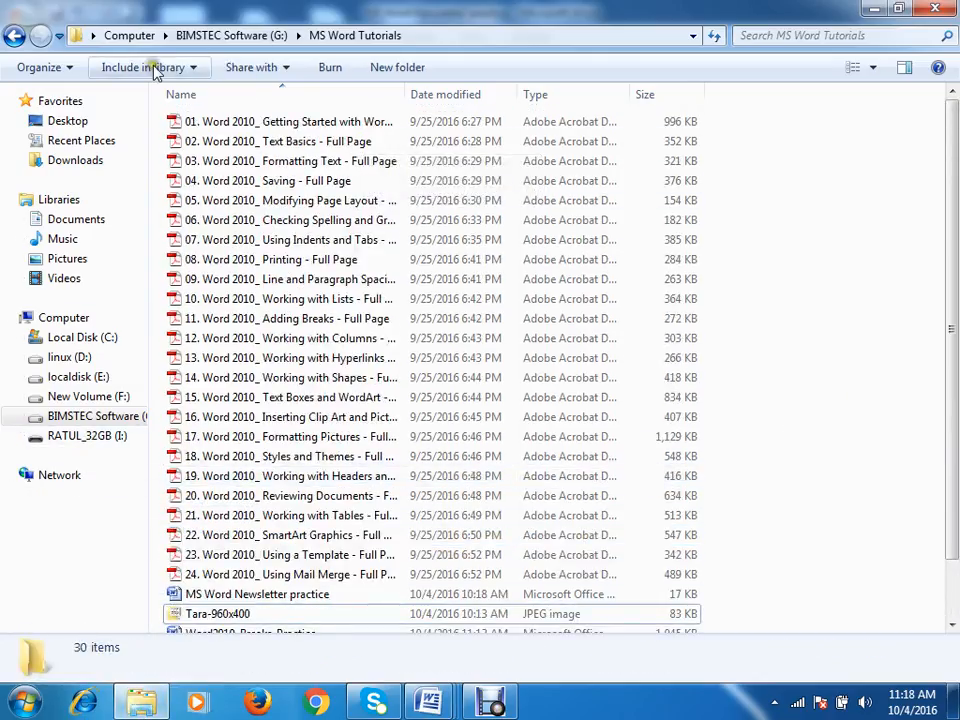
{"action": "left_click", "coordinate": [15, 35]}
{"action": "left_click", "coordinate": [562, 431]}
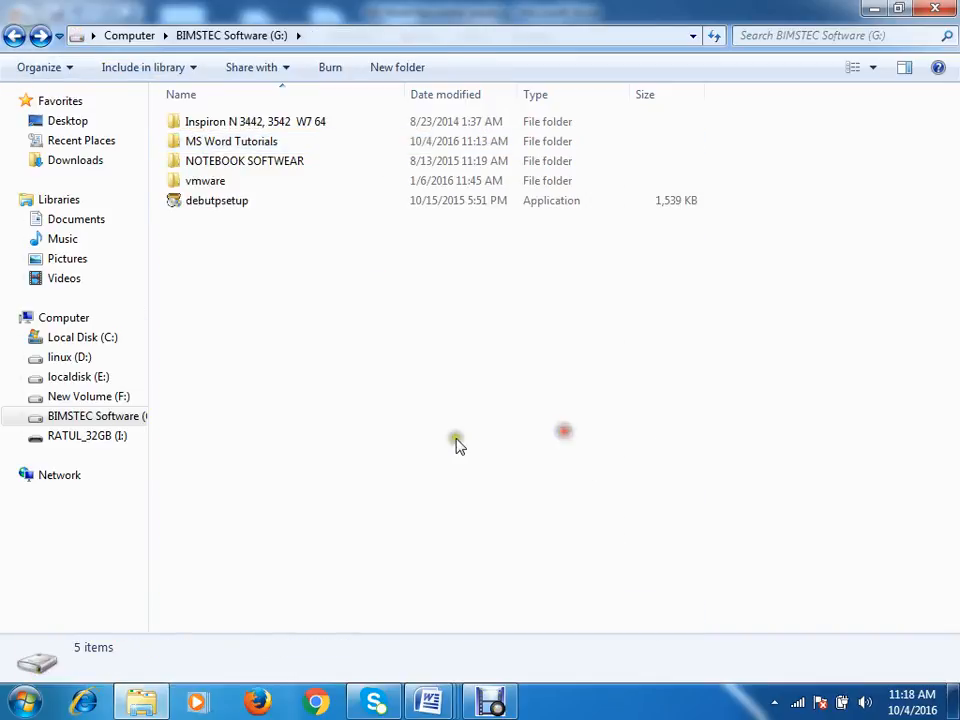
{"action": "left_click", "coordinate": [115, 416]}
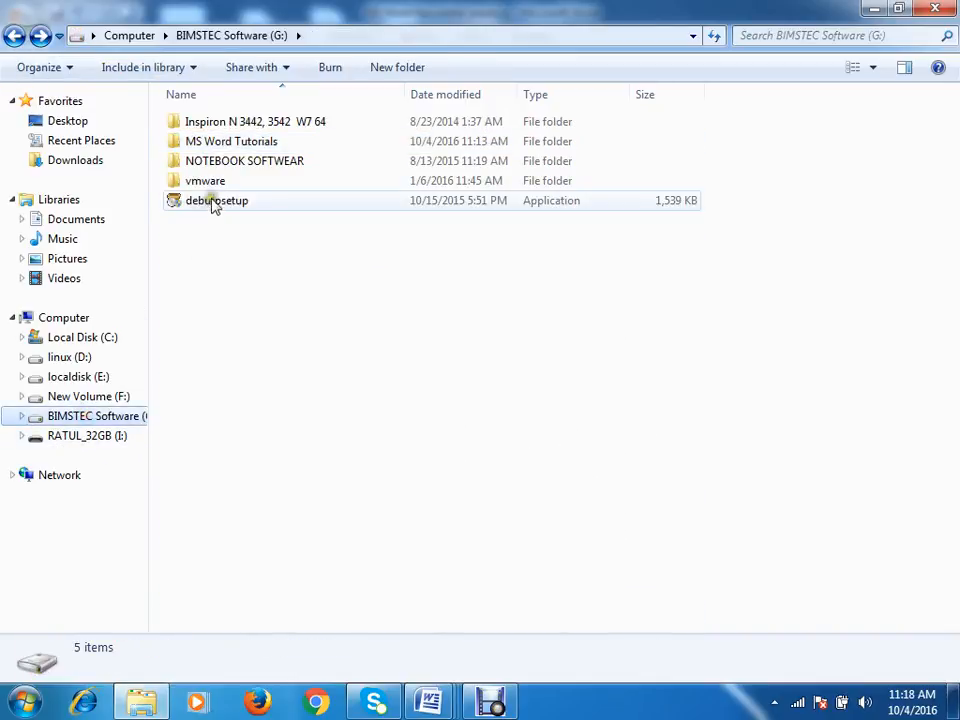
{"action": "double_click", "coordinate": [250, 150]}
{"action": "scroll", "coordinate": [268, 574], "scroll_direction": "down", "scroll_amount": 1}
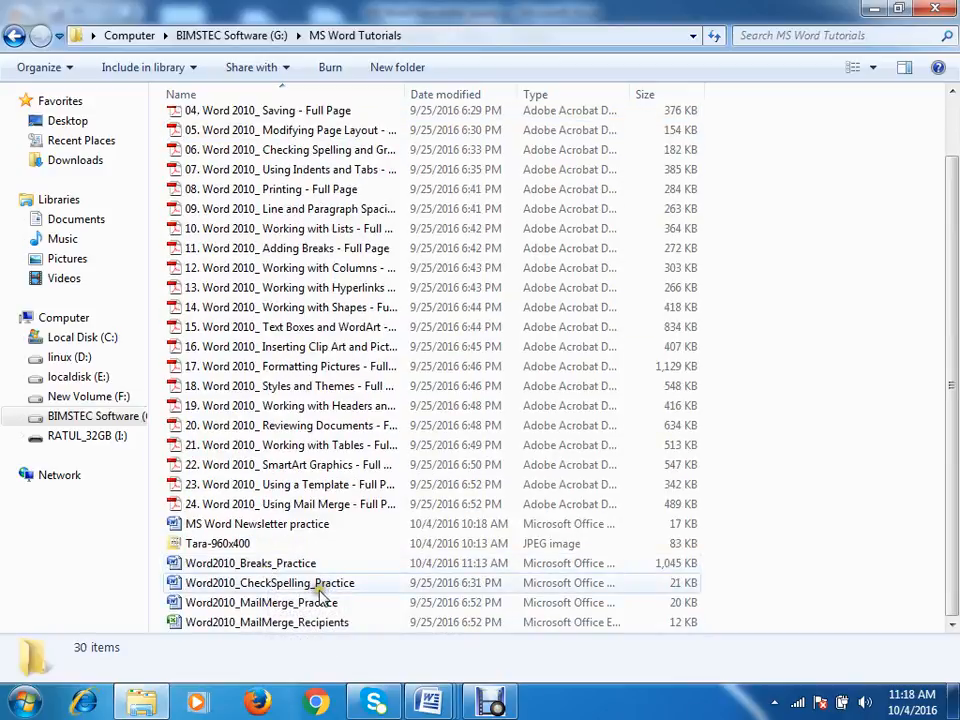
Step: View the Send to destinations available for the MS Word Newsletter practice file without choosing any
{"action": "left_click", "coordinate": [286, 524]}
{"action": "right_click", "coordinate": [288, 530]}
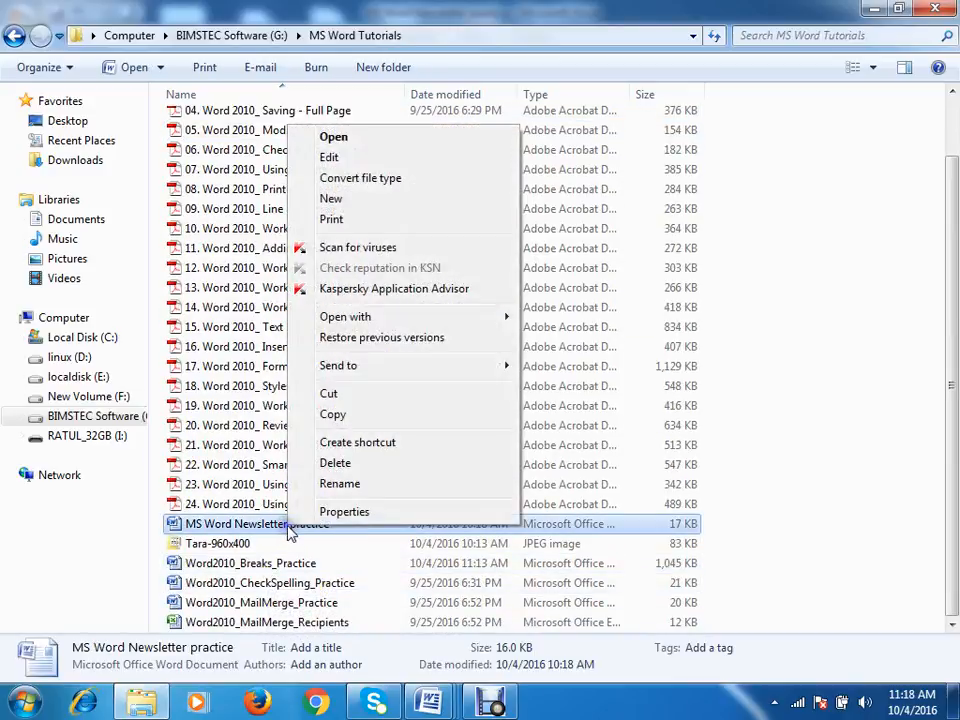
{"action": "mouse_move", "coordinate": [330, 368]}
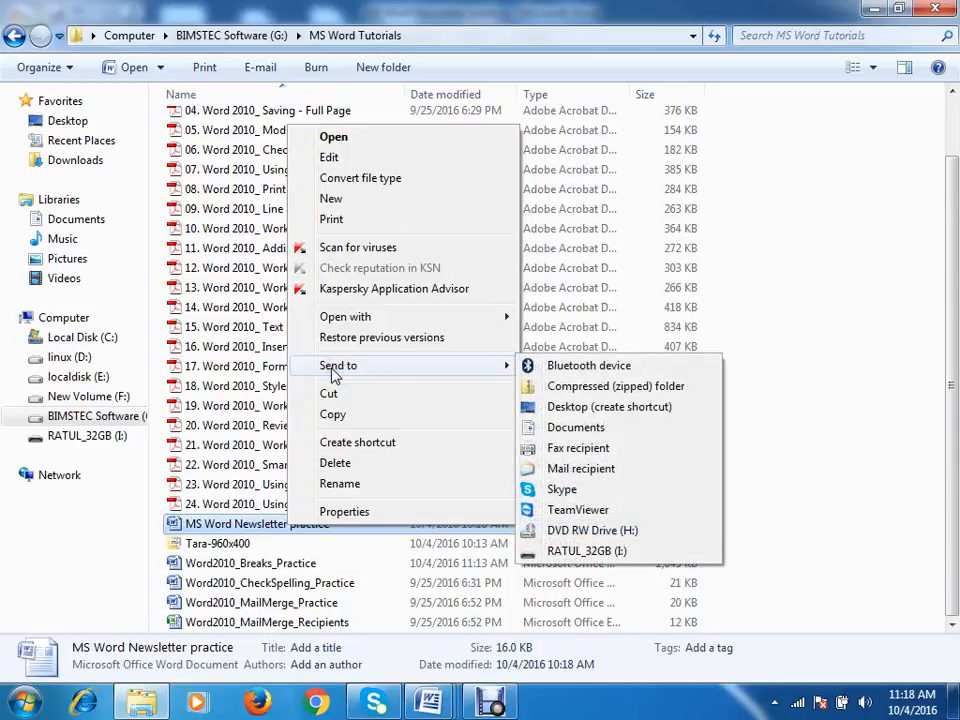
{"action": "left_click", "coordinate": [831, 431]}
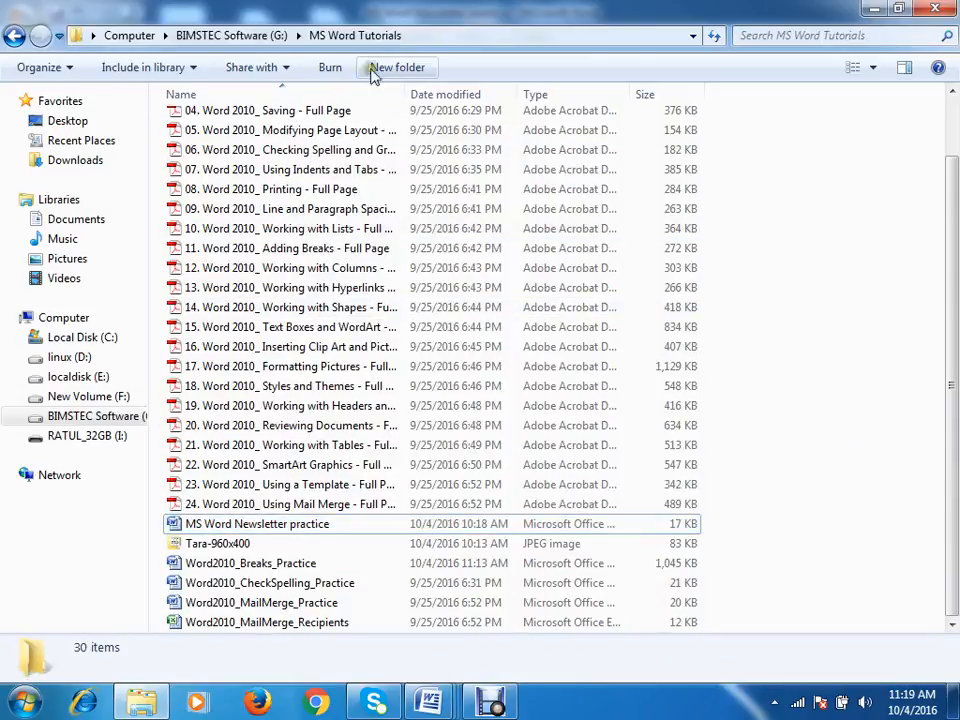
Step: Create a new folder named BIMSTEC on the 32 GB removable drive (I:)
{"action": "left_click", "coordinate": [70, 436]}
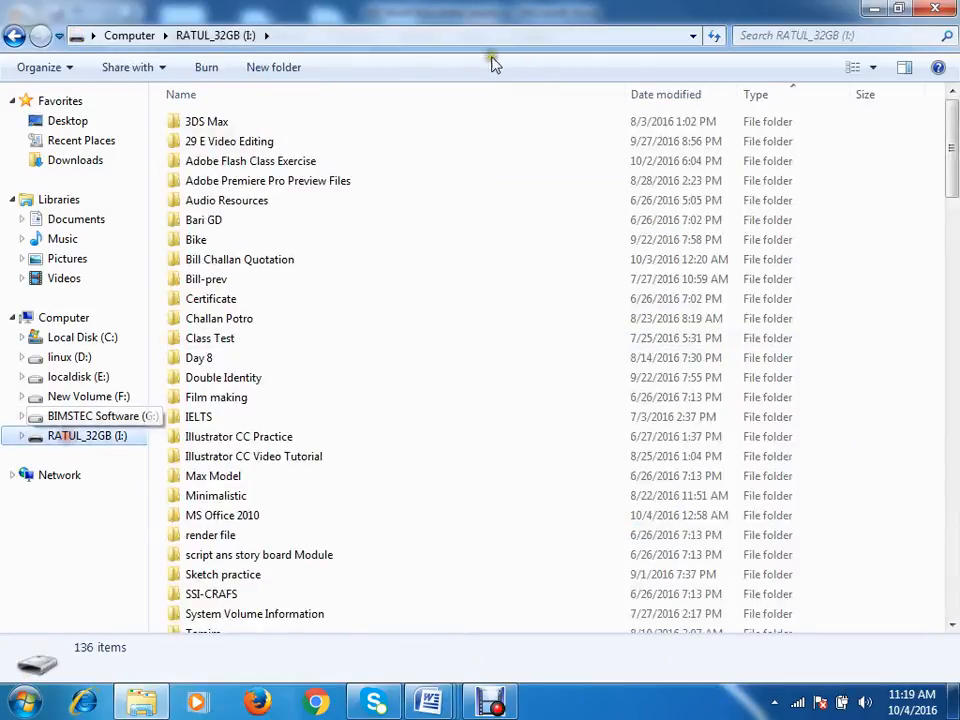
{"action": "left_click", "coordinate": [278, 72]}
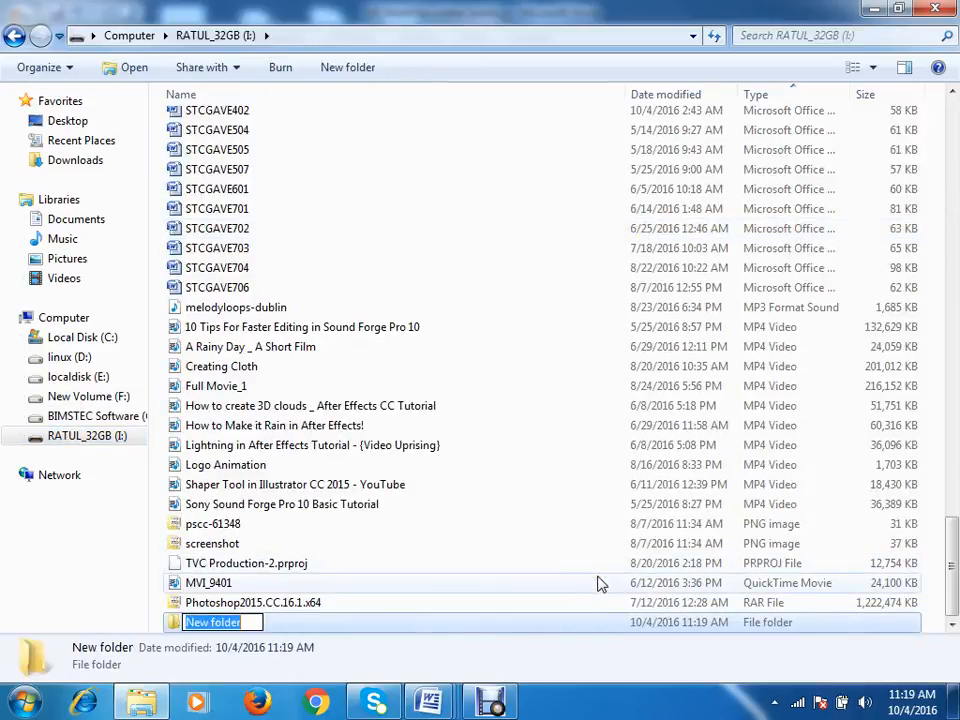
{"action": "type", "text": "BIM"}
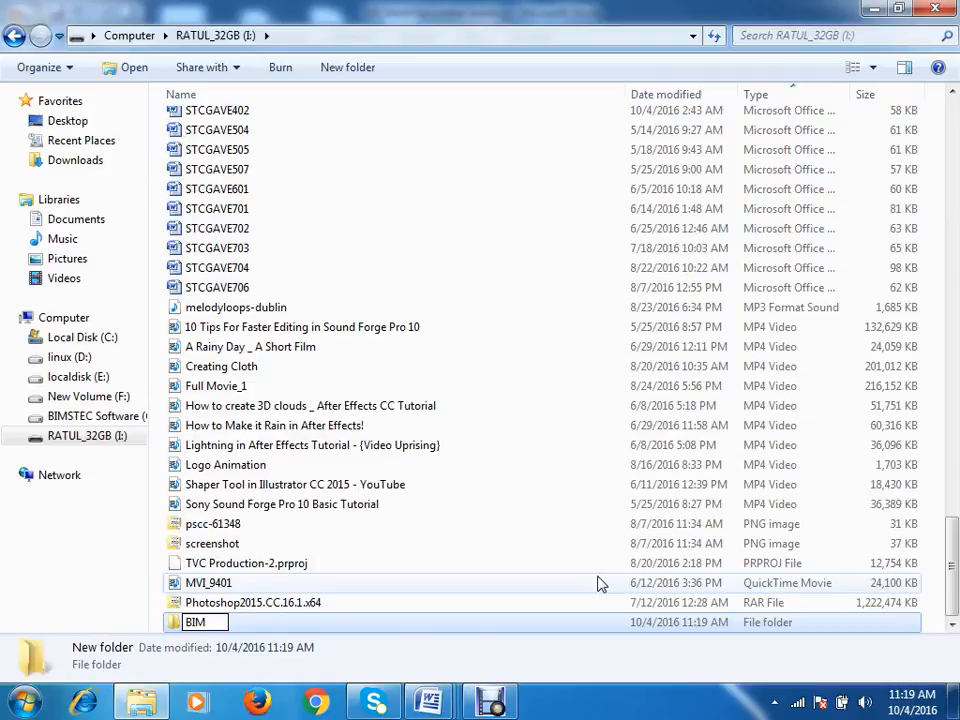
{"action": "type", "text": "STEC"}
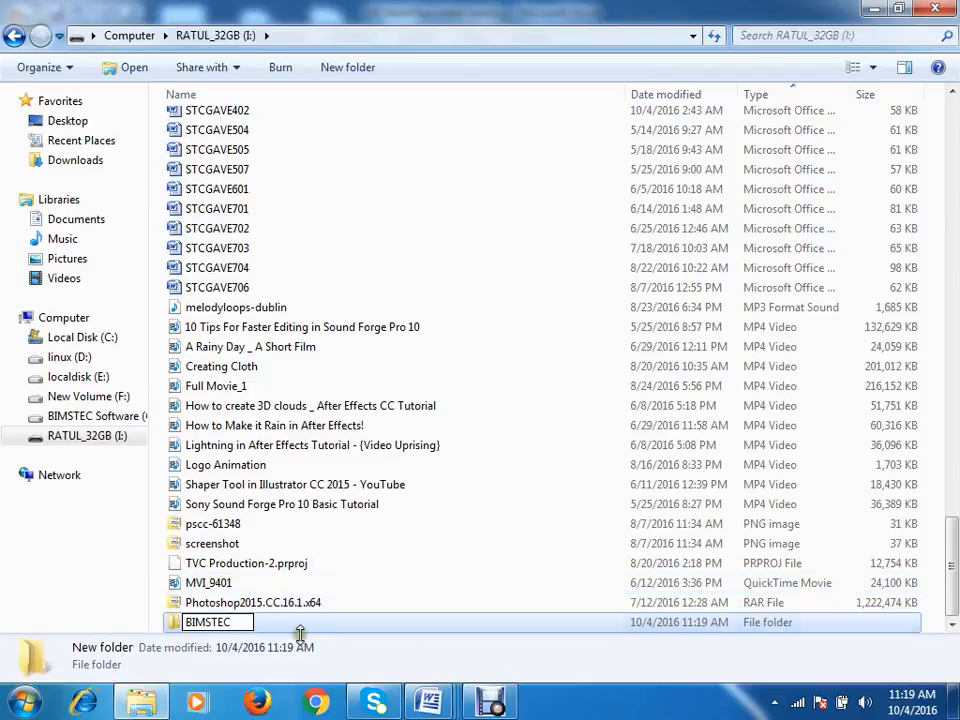
{"action": "left_click", "coordinate": [227, 603]}
{"action": "left_click", "coordinate": [230, 622]}
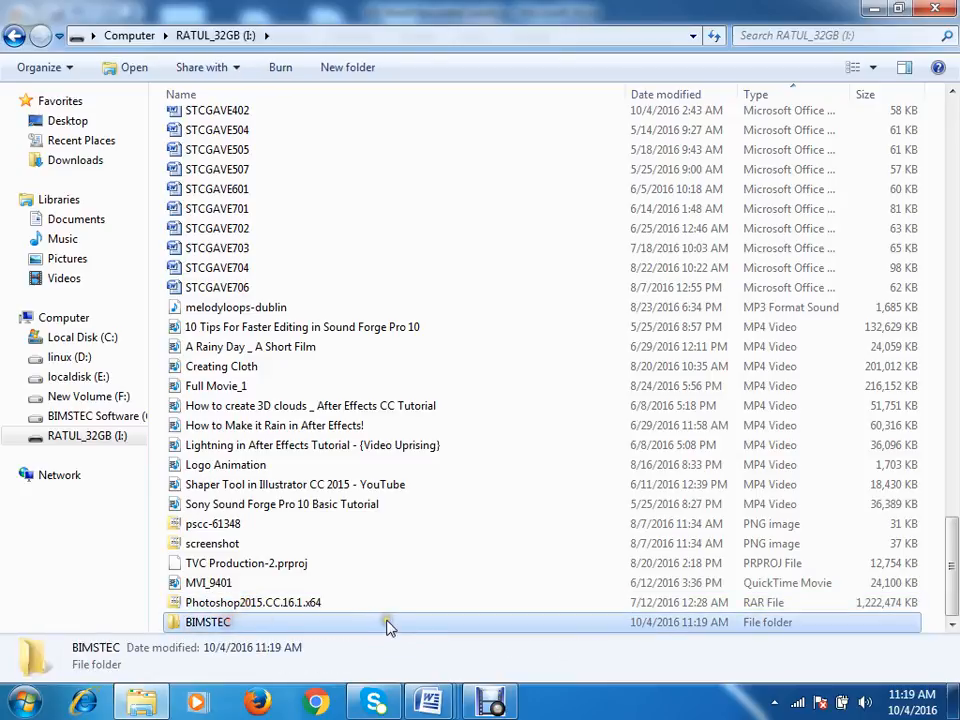
Step: Copy the MS Word Newsletter practice document and the Tara-960x400 image together from the MS Word Tutorials folder on drive G:
{"action": "left_click", "coordinate": [82, 416]}
{"action": "left_click", "coordinate": [240, 148]}
{"action": "double_click", "coordinate": [240, 148]}
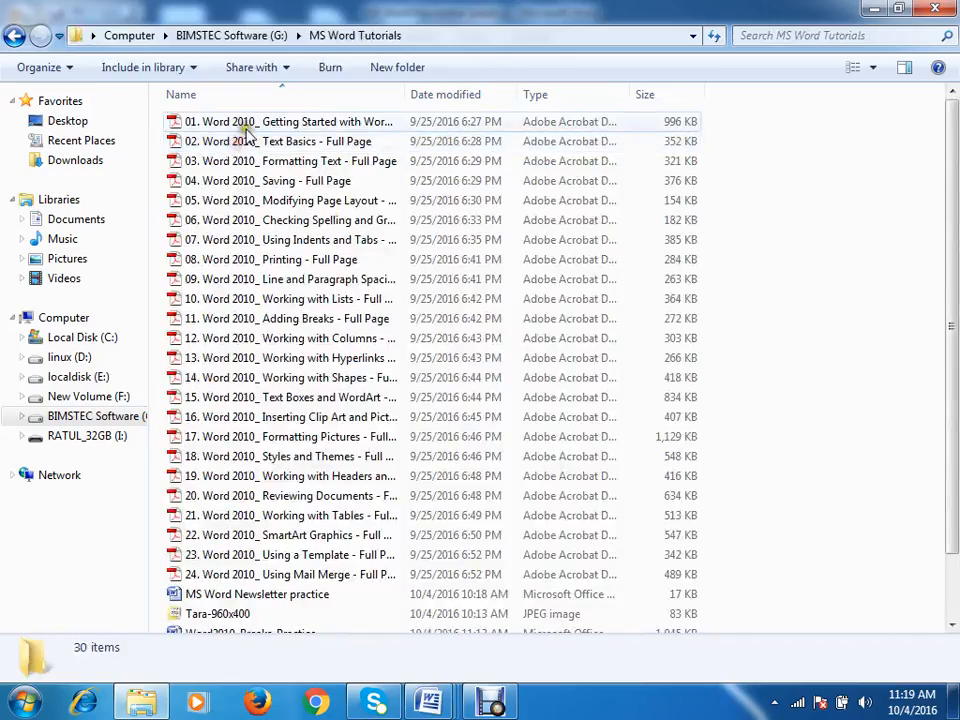
{"action": "scroll", "coordinate": [280, 570], "scroll_direction": "down", "scroll_amount": 1}
{"action": "left_click", "coordinate": [312, 526]}
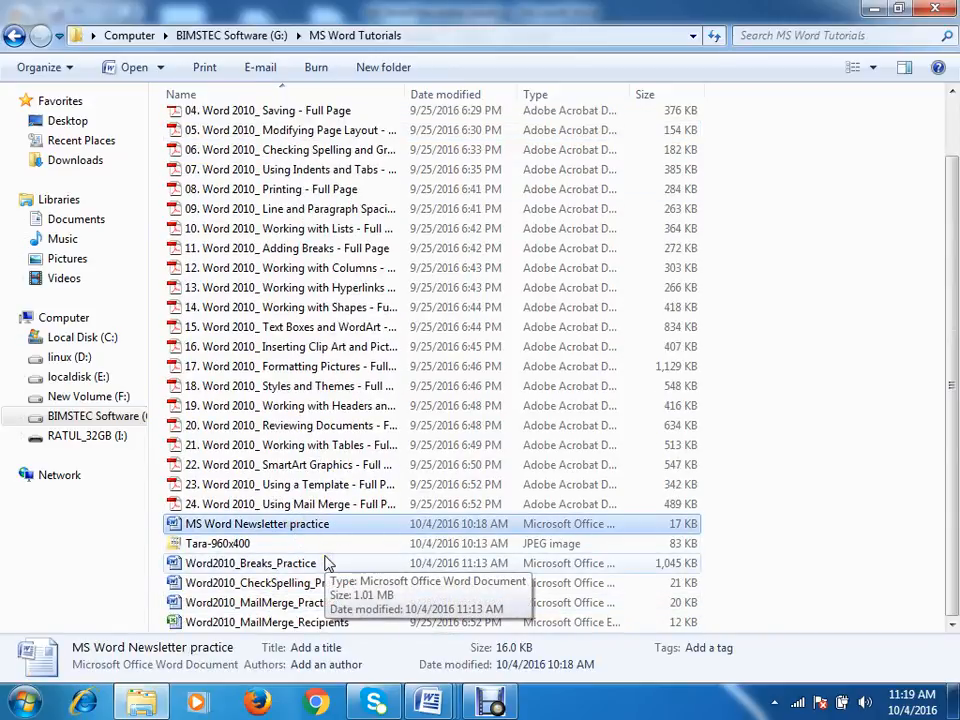
{"action": "right_click", "coordinate": [320, 530]}
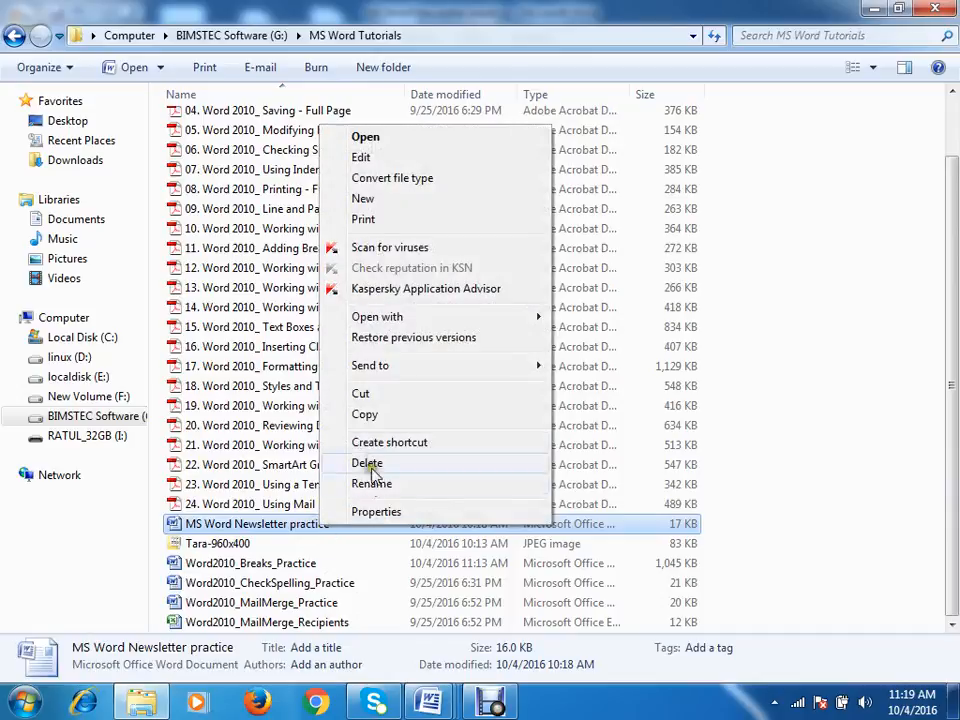
{"action": "left_click", "coordinate": [375, 420]}
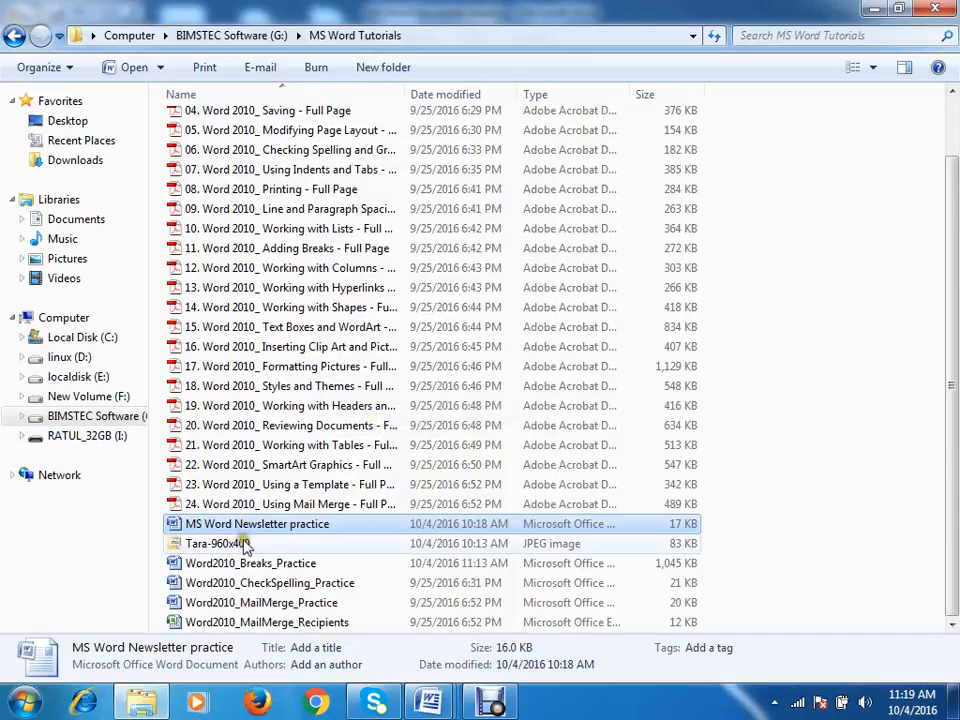
{"action": "left_click", "coordinate": [240, 544], "text": "ctrl"}
{"action": "right_click", "coordinate": [240, 546]}
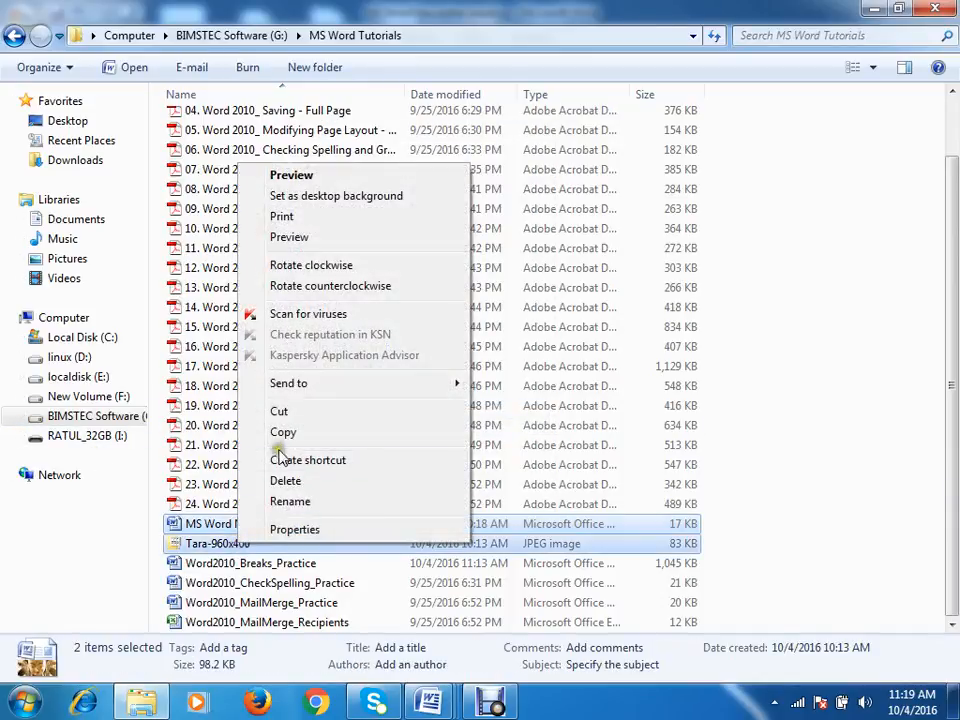
{"action": "left_click", "coordinate": [262, 432]}
Step: Paste the copied document and image into the BIMSTEC folder on drive I: and return to the Word document
{"action": "left_click", "coordinate": [87, 435]}
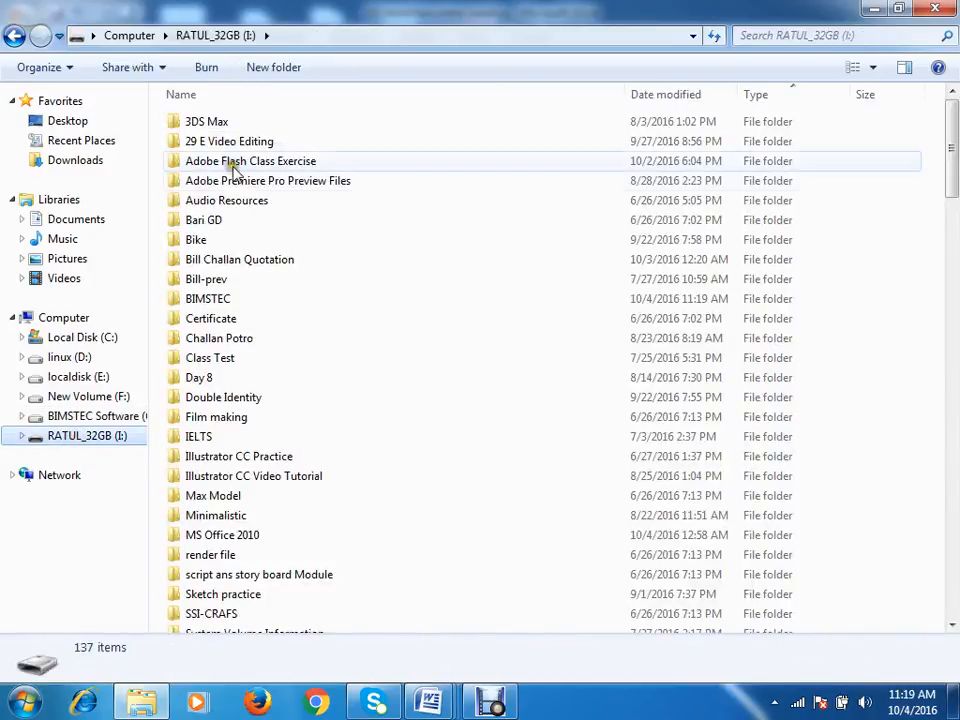
{"action": "left_click", "coordinate": [210, 299]}
{"action": "double_click", "coordinate": [212, 300]}
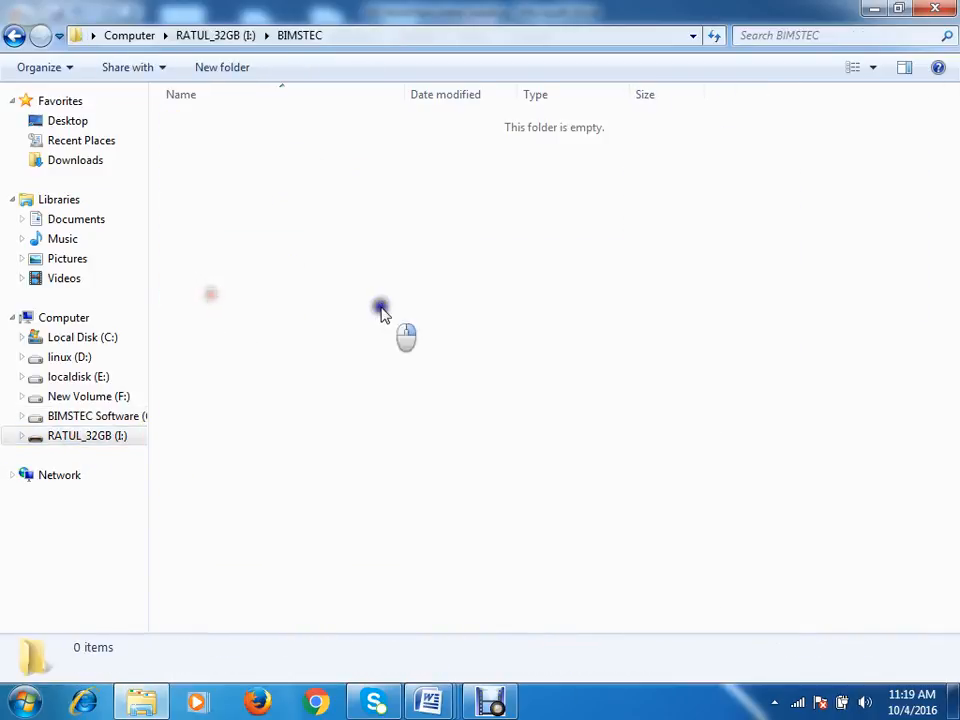
{"action": "right_click", "coordinate": [381, 310]}
{"action": "left_click", "coordinate": [421, 438]}
{"action": "double_click", "coordinate": [354, 143]}
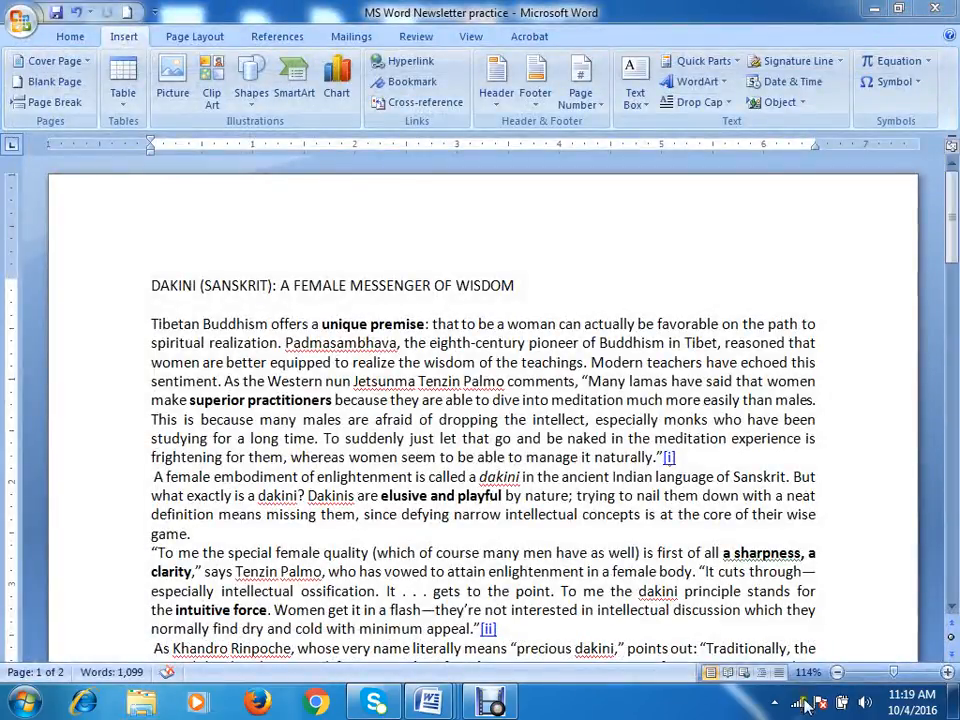
Step: Safely eject the USB mass storage device that holds drive I:
{"action": "left_click", "coordinate": [774, 703]}
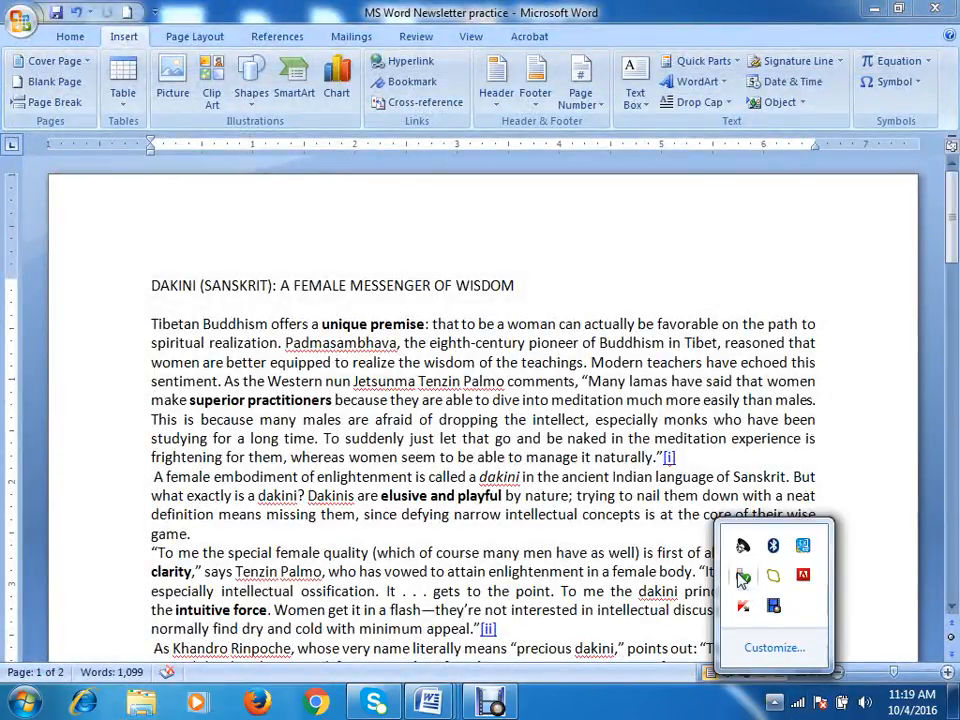
{"action": "left_click", "coordinate": [770, 600]}
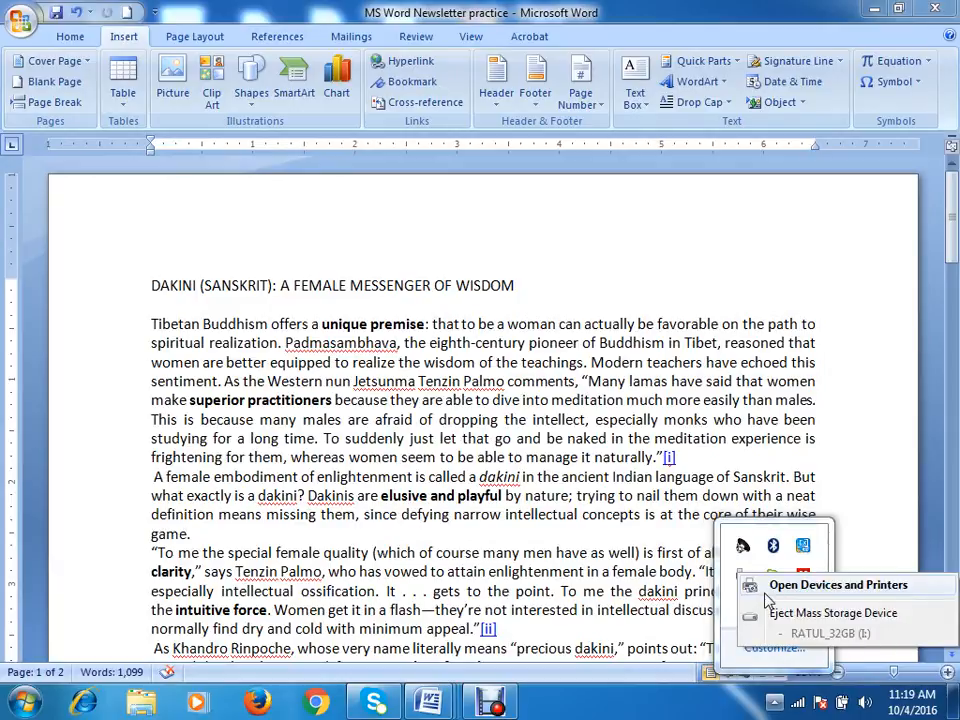
{"action": "left_click", "coordinate": [785, 612]}
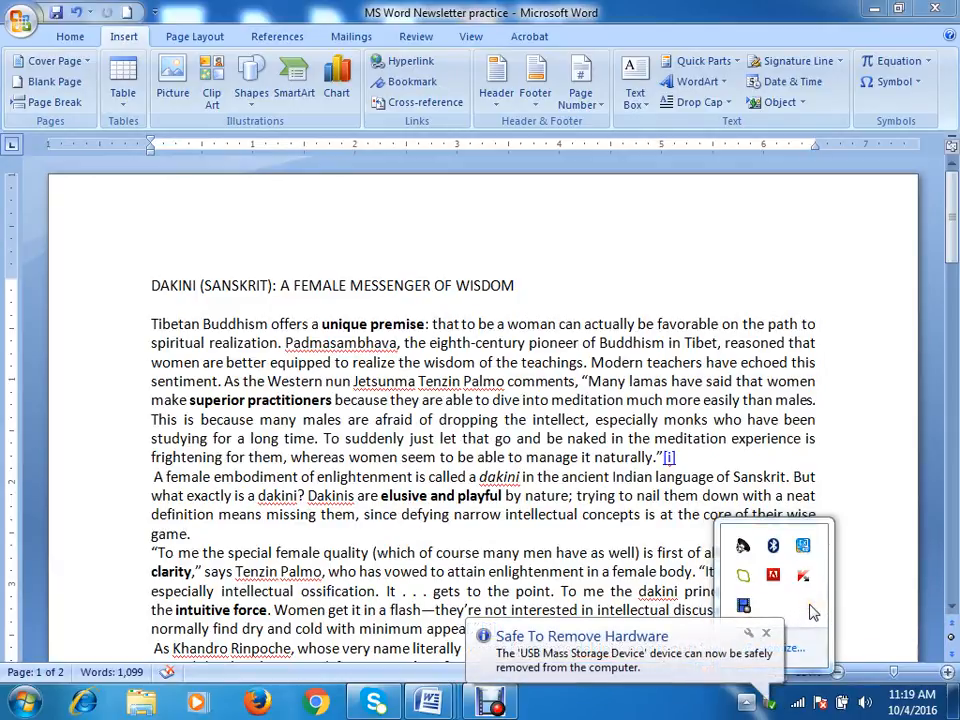
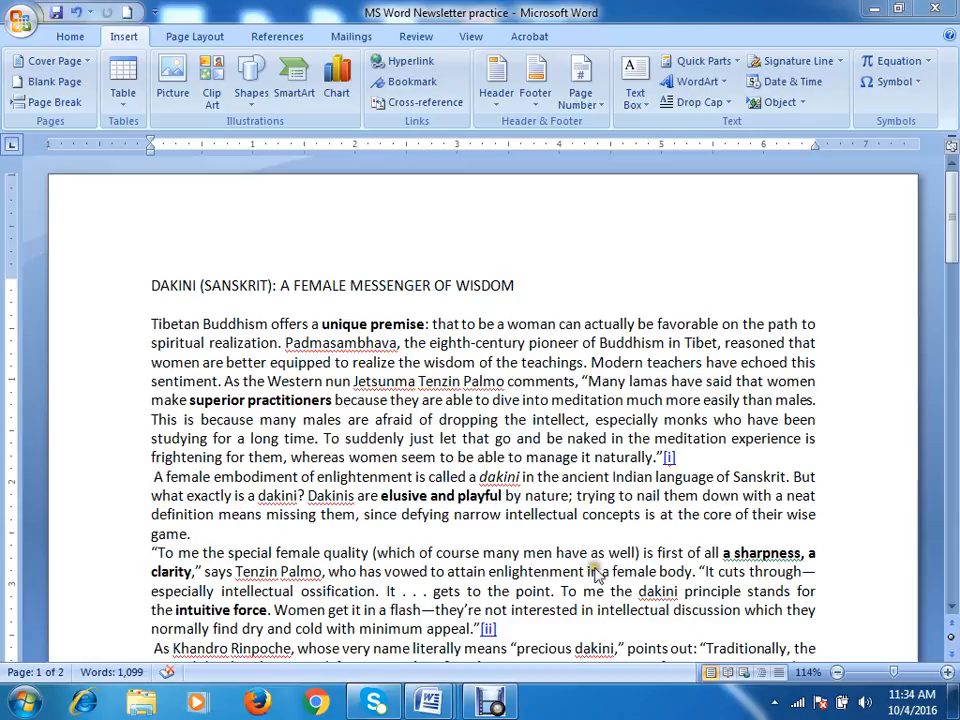
Step: Switch to Google Chrome with the Google search page open
{"action": "left_click", "coordinate": [318, 703]}
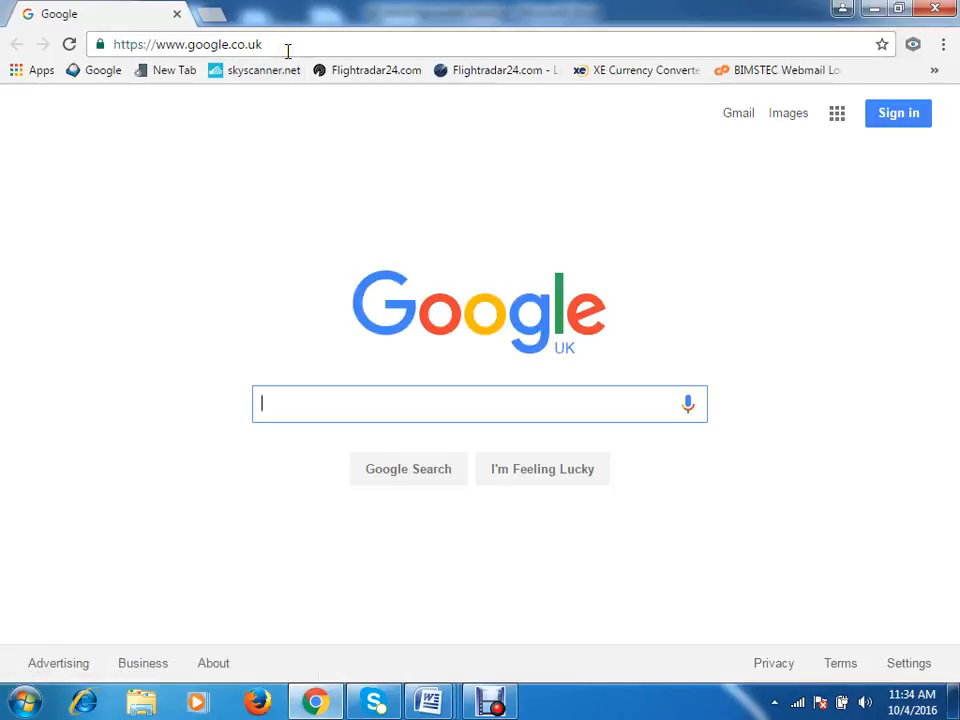
{"action": "type", "text": "one p"}
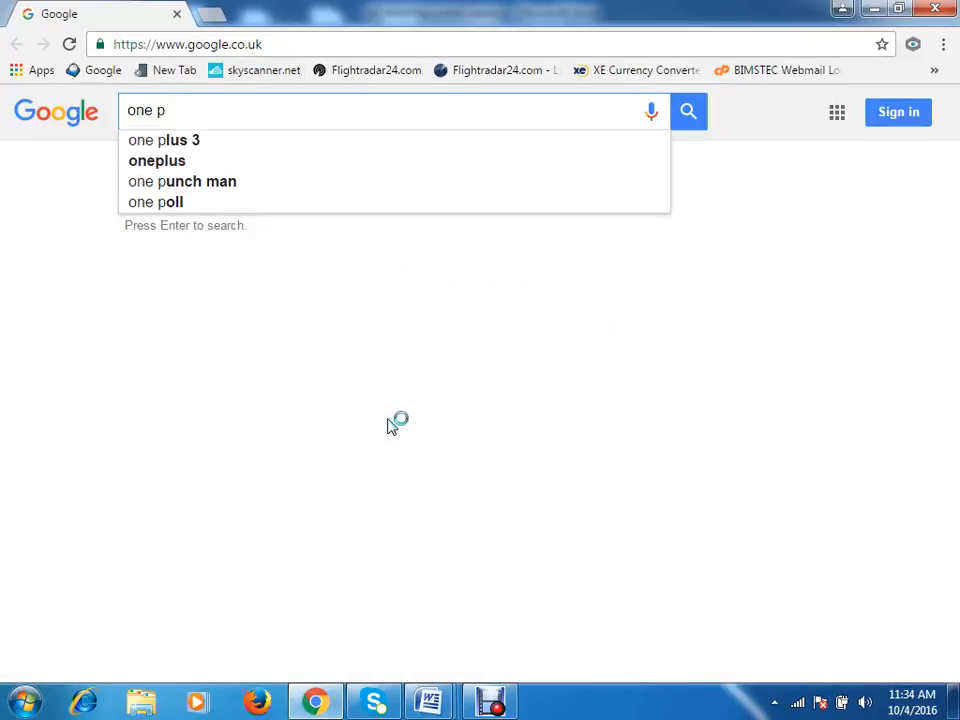
{"action": "key", "text": "BackSpace"}
{"action": "key", "text": "BackSpace"}
{"action": "key", "text": "BackSpace"}
{"action": "key", "text": "BackSpace"}
{"action": "key", "text": "BackSpace"}
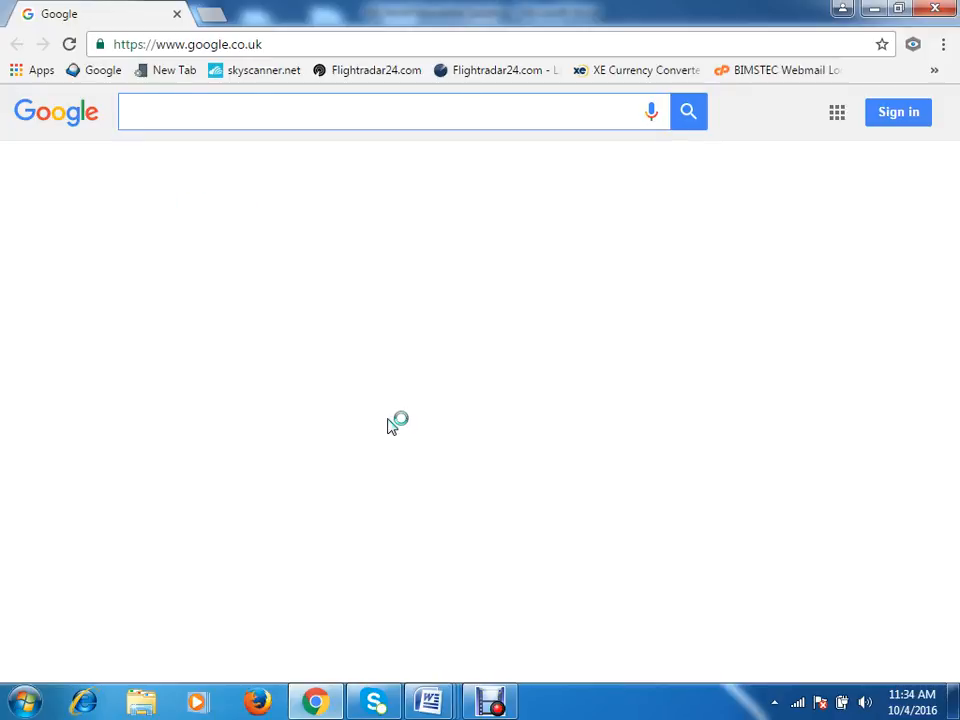
Step: Search Google for "two page flyer template" and show the image results
{"action": "type", "text": "two "}
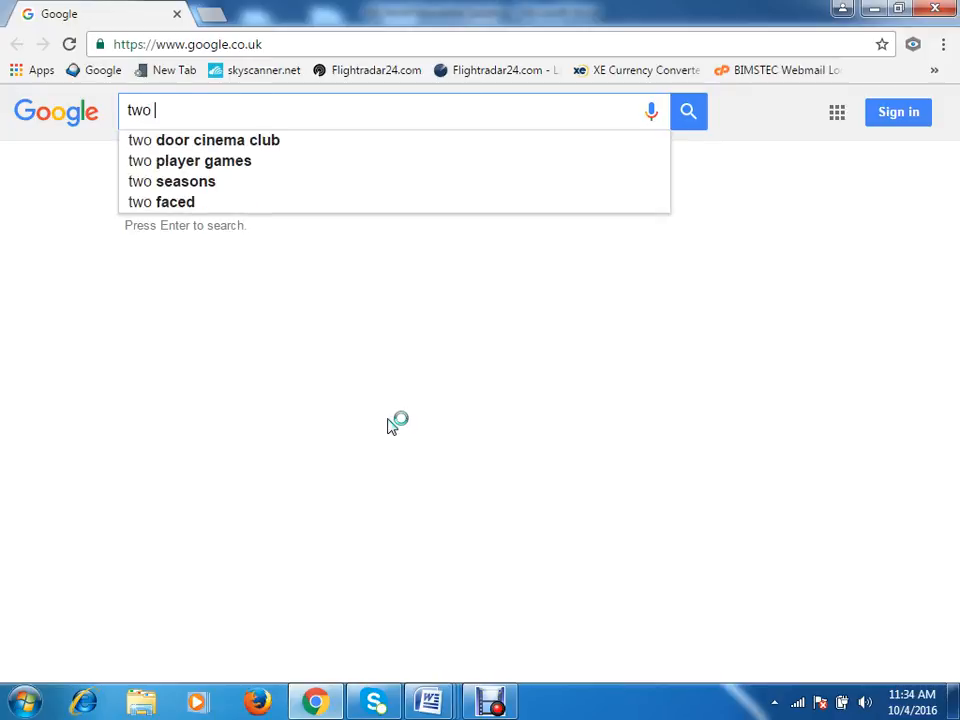
{"action": "type", "text": "page "}
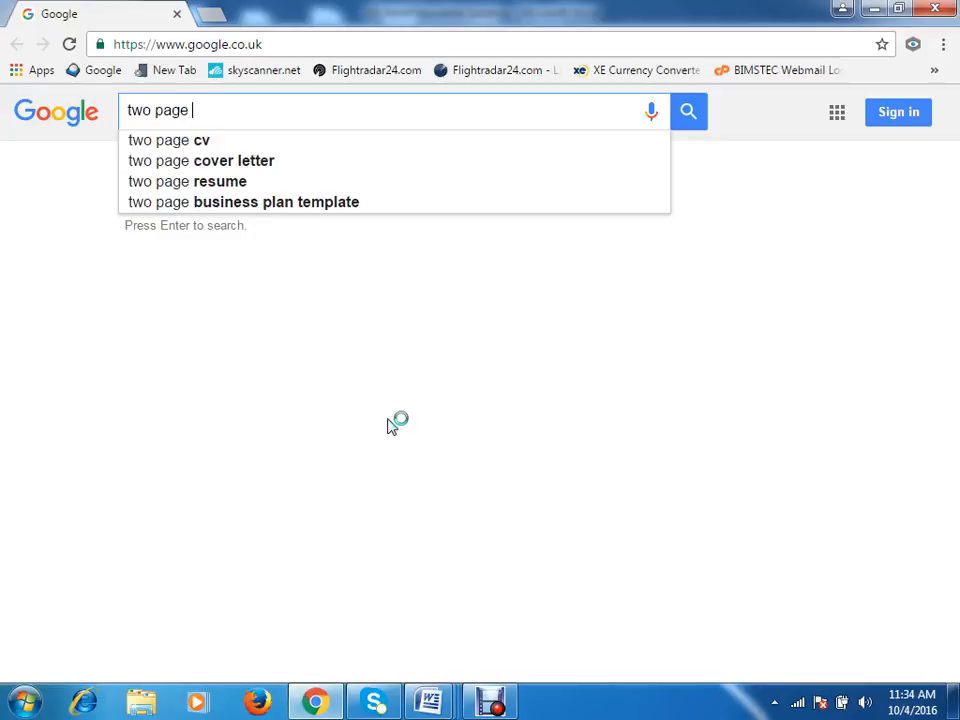
{"action": "type", "text": "flyer"}
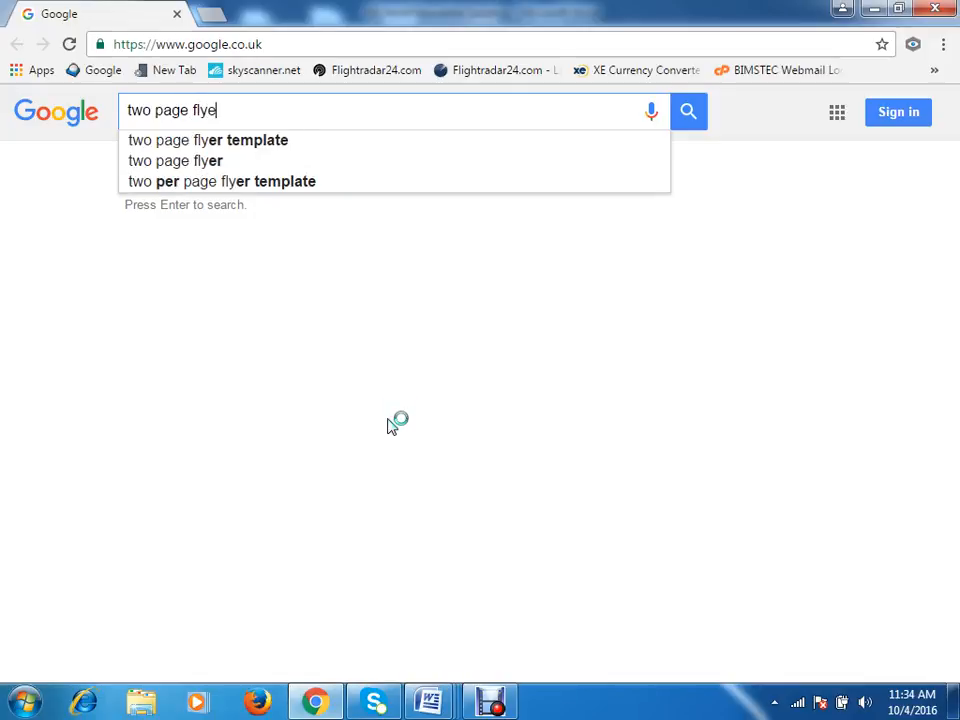
{"action": "left_click", "coordinate": [257, 141]}
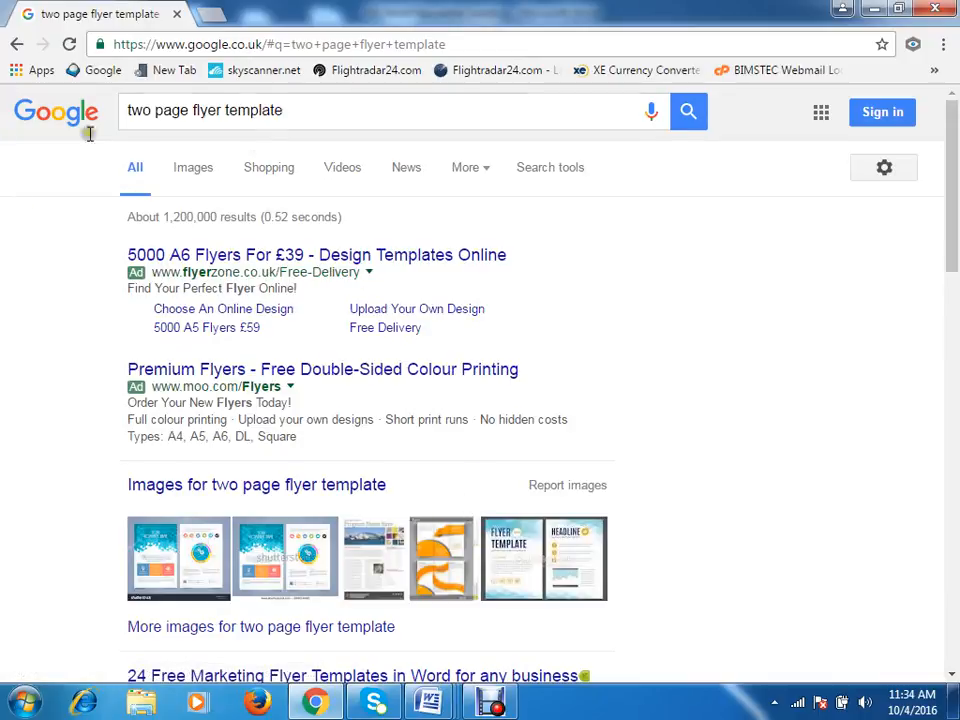
{"action": "left_click", "coordinate": [264, 487]}
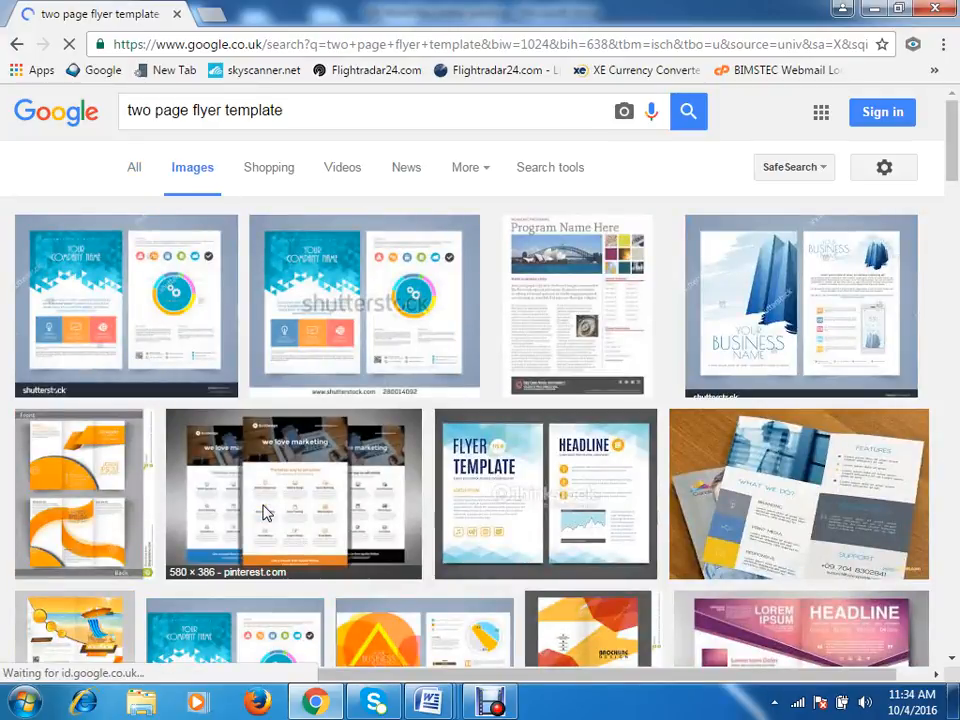
Step: Open the Program Name Here flyer and the green-and-blue Your Business Name flyer from the image results in separate tabs
{"action": "middle_click", "coordinate": [604, 289]}
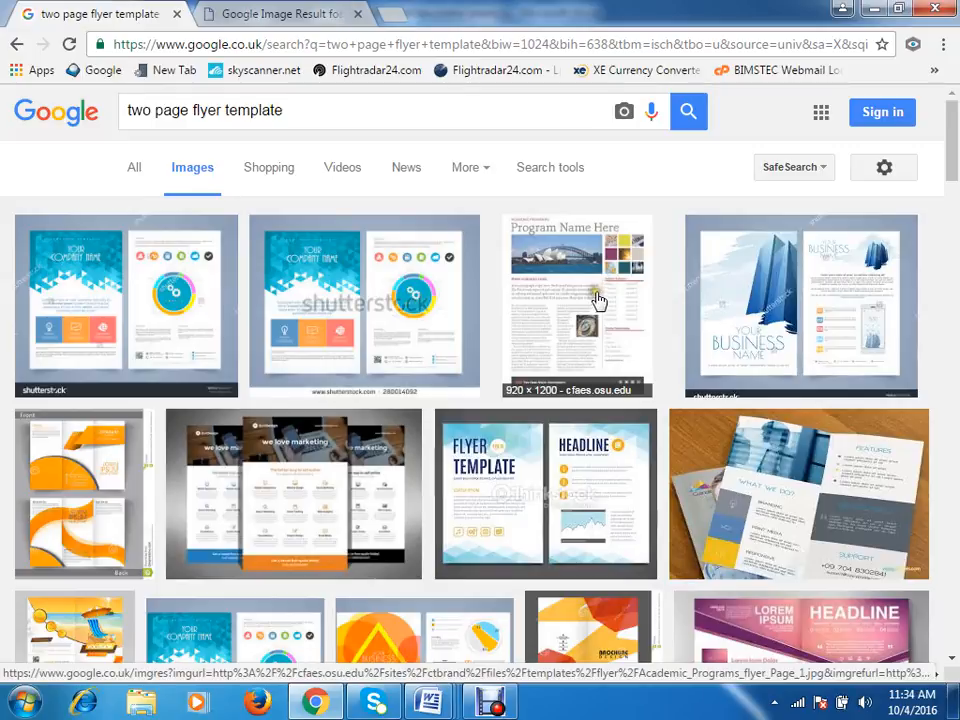
{"action": "scroll", "coordinate": [456, 425], "scroll_direction": "down", "scroll_amount": 1}
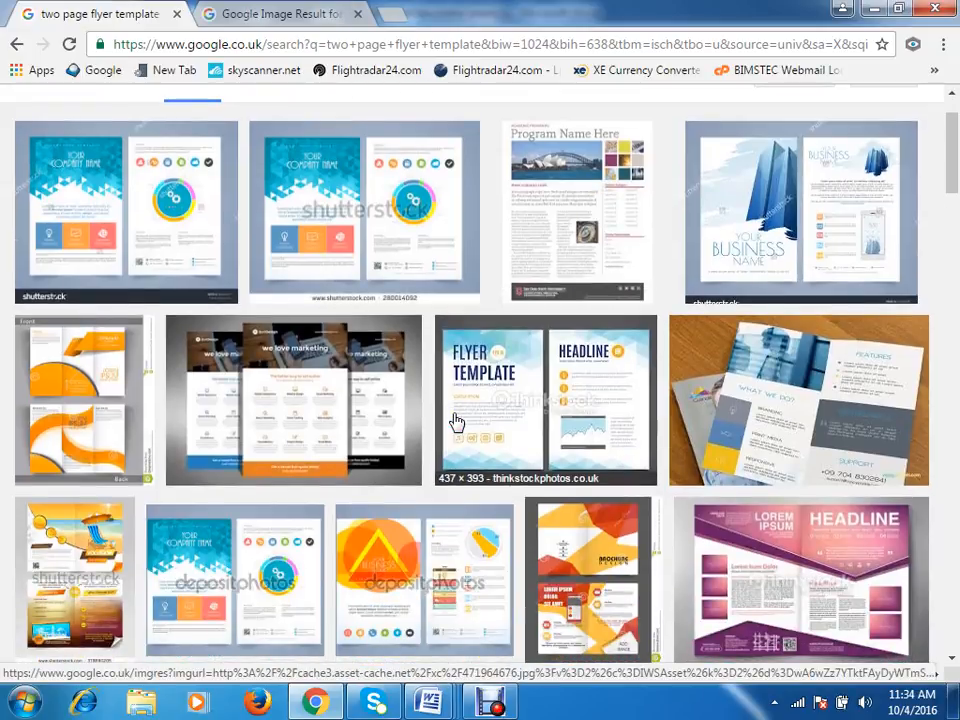
{"action": "scroll", "coordinate": [456, 424], "scroll_direction": "down", "scroll_amount": 1}
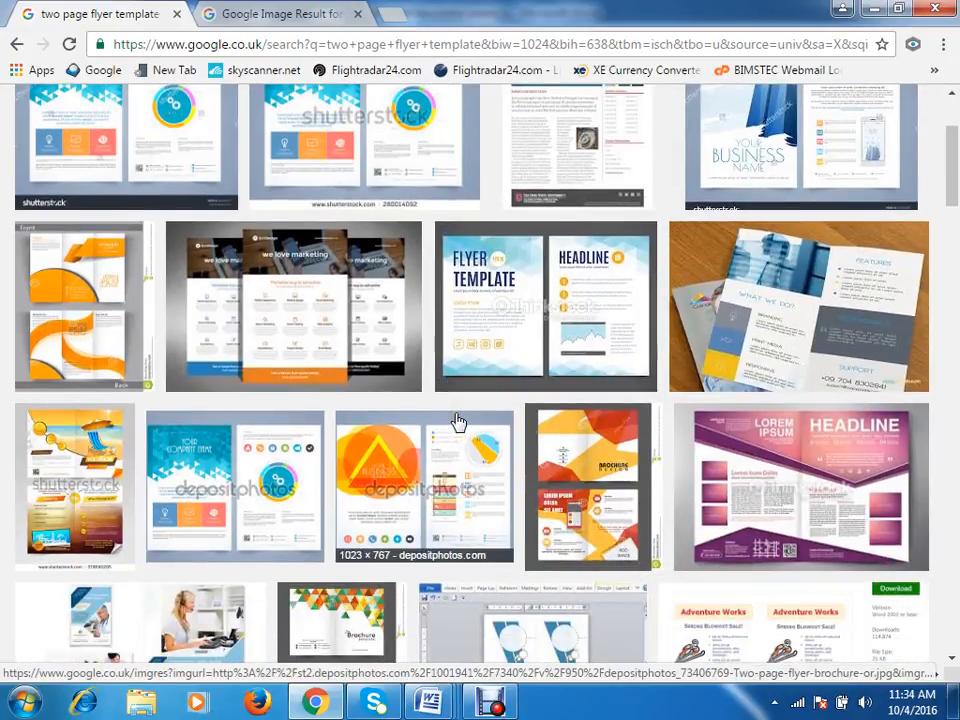
{"action": "scroll", "coordinate": [448, 421], "scroll_direction": "down", "scroll_amount": 2}
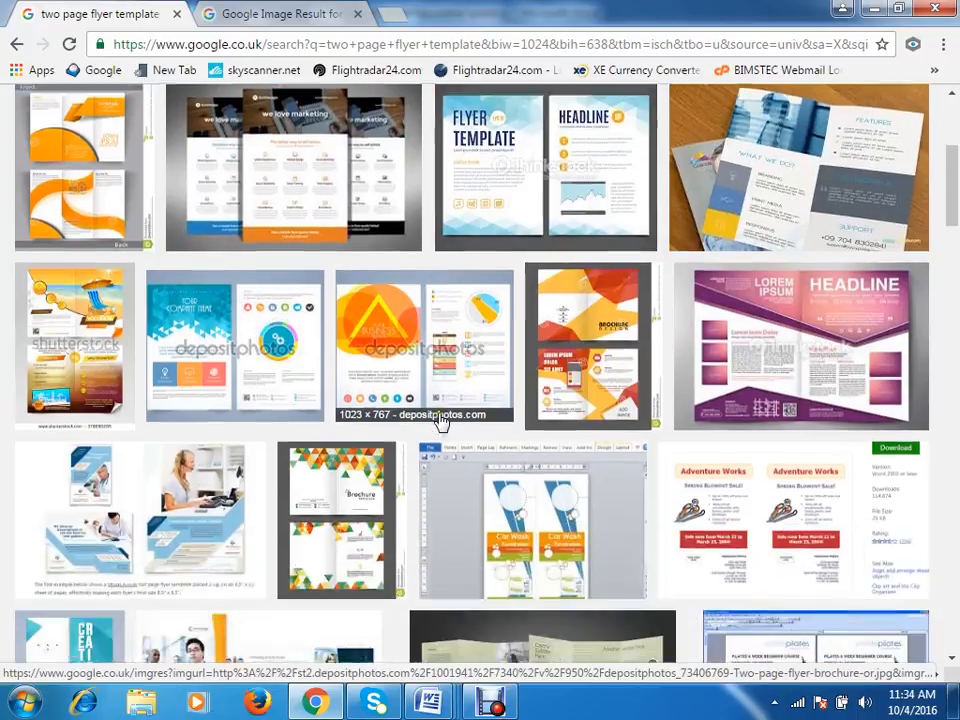
{"action": "scroll", "coordinate": [439, 420], "scroll_direction": "up", "scroll_amount": 1}
{"action": "scroll", "coordinate": [439, 420], "scroll_direction": "down", "scroll_amount": 3}
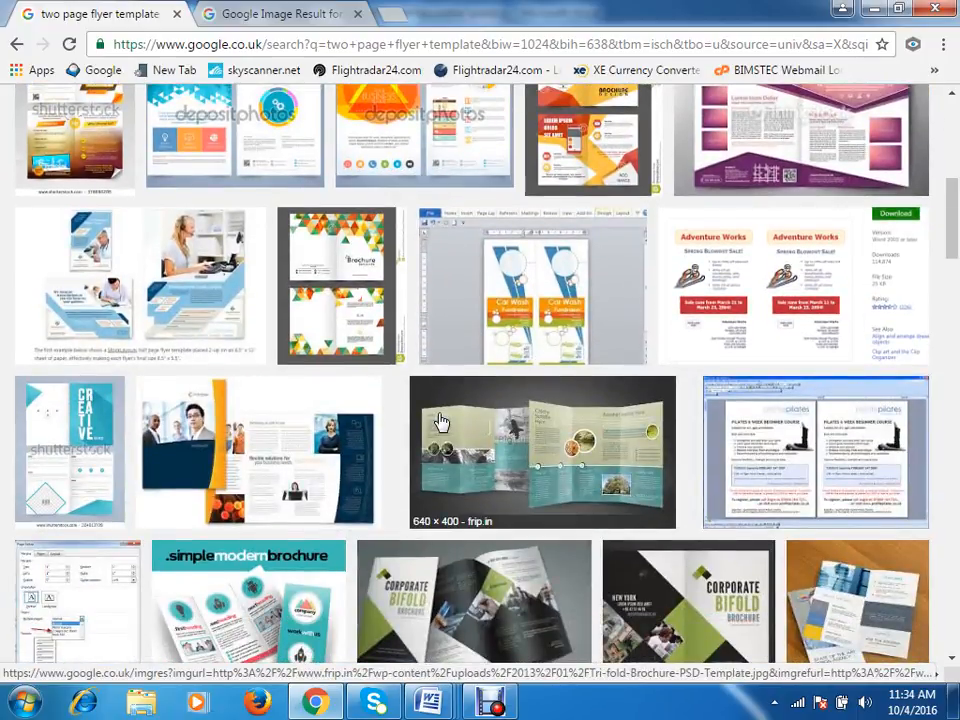
{"action": "scroll", "coordinate": [441, 421], "scroll_direction": "down", "scroll_amount": 3}
{"action": "scroll", "coordinate": [441, 421], "scroll_direction": "down", "scroll_amount": 2}
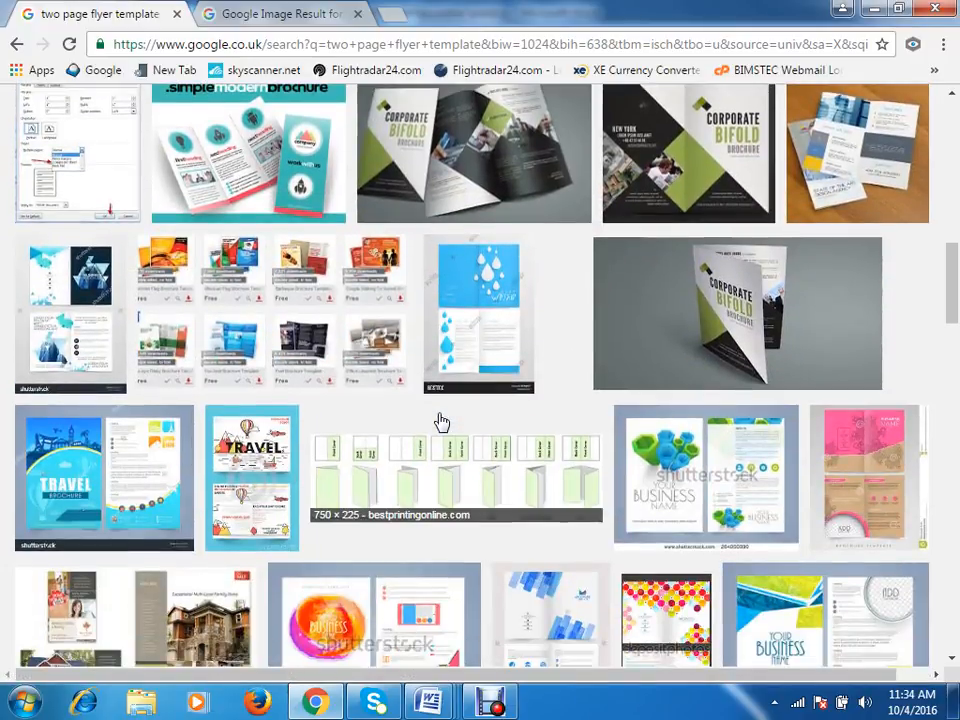
{"action": "scroll", "coordinate": [441, 421], "scroll_direction": "down", "scroll_amount": 1}
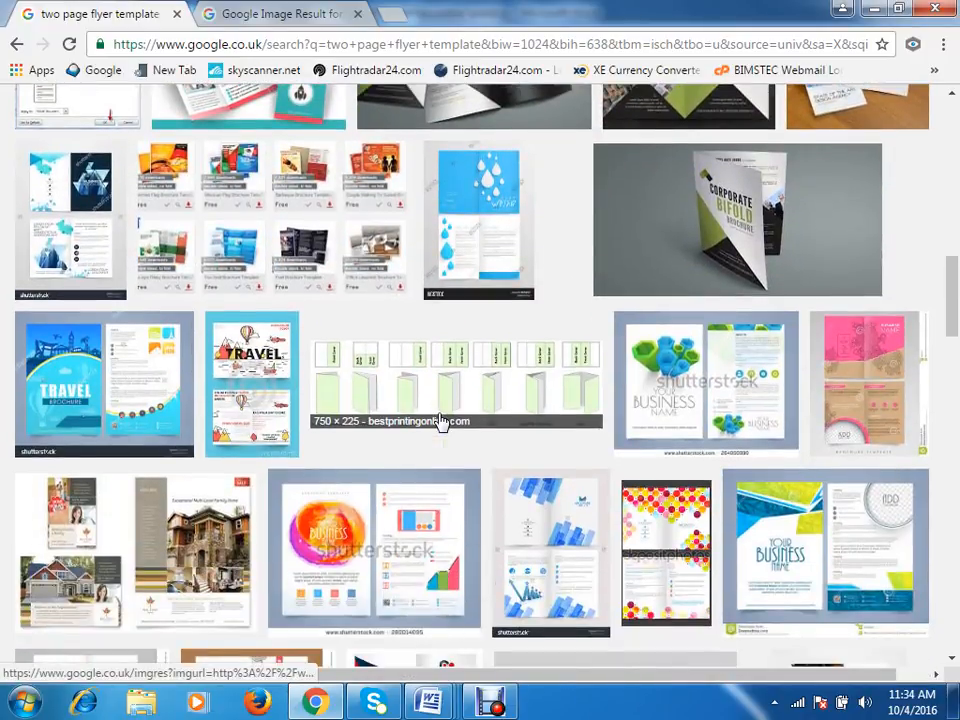
{"action": "middle_click", "coordinate": [747, 383]}
Step: View the full image of the Academic Programs flyer and of the green-and-blue two-page business flyer
{"action": "left_click", "coordinate": [267, 14]}
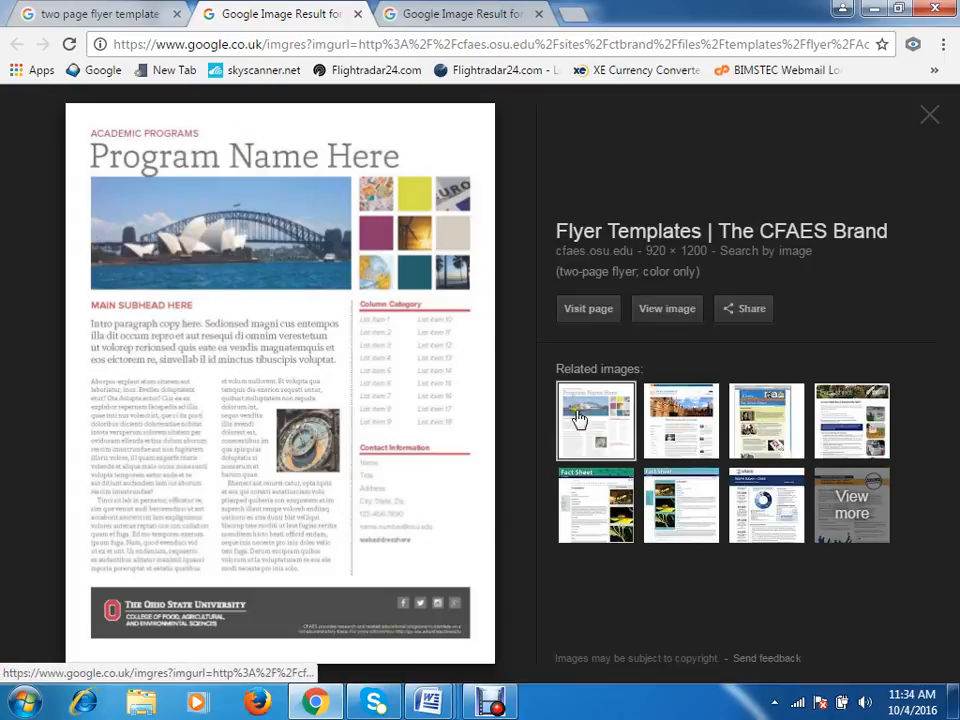
{"action": "left_click", "coordinate": [678, 310]}
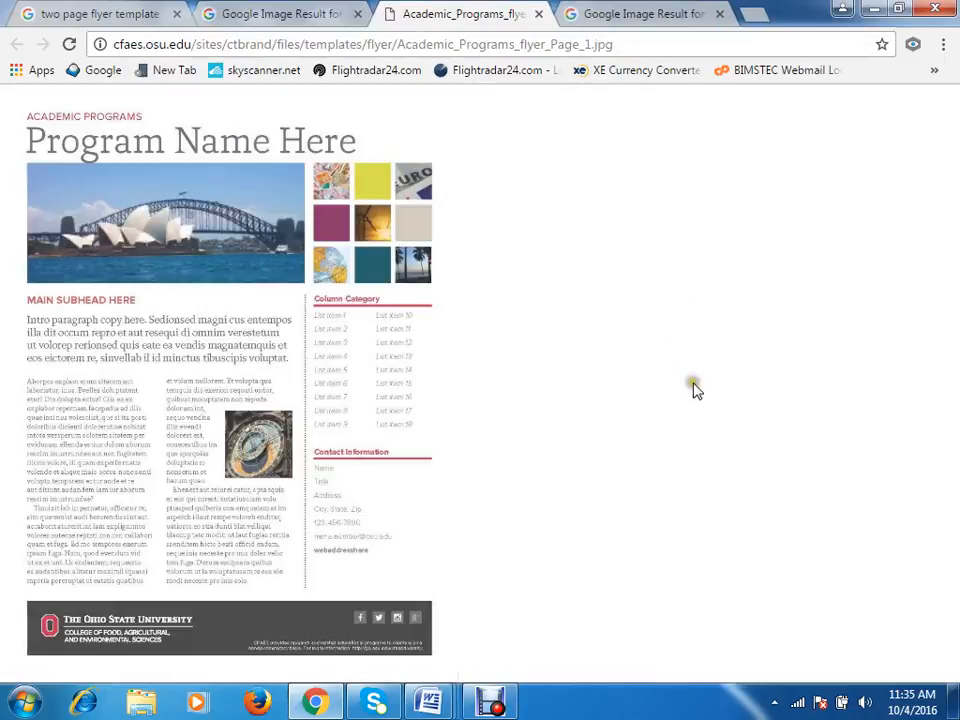
{"action": "left_click", "coordinate": [683, 11]}
{"action": "left_click", "coordinate": [674, 317]}
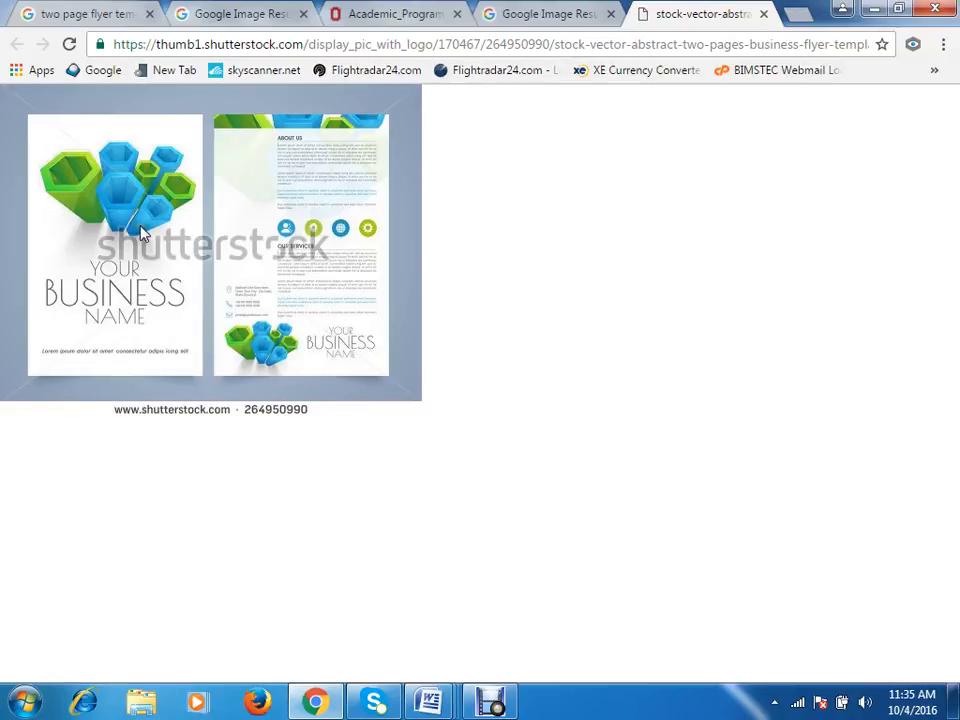
Step: Review the Academic Programs flyer layout again and check a related image beside it
{"action": "left_click", "coordinate": [566, 15]}
{"action": "left_click", "coordinate": [415, 15]}
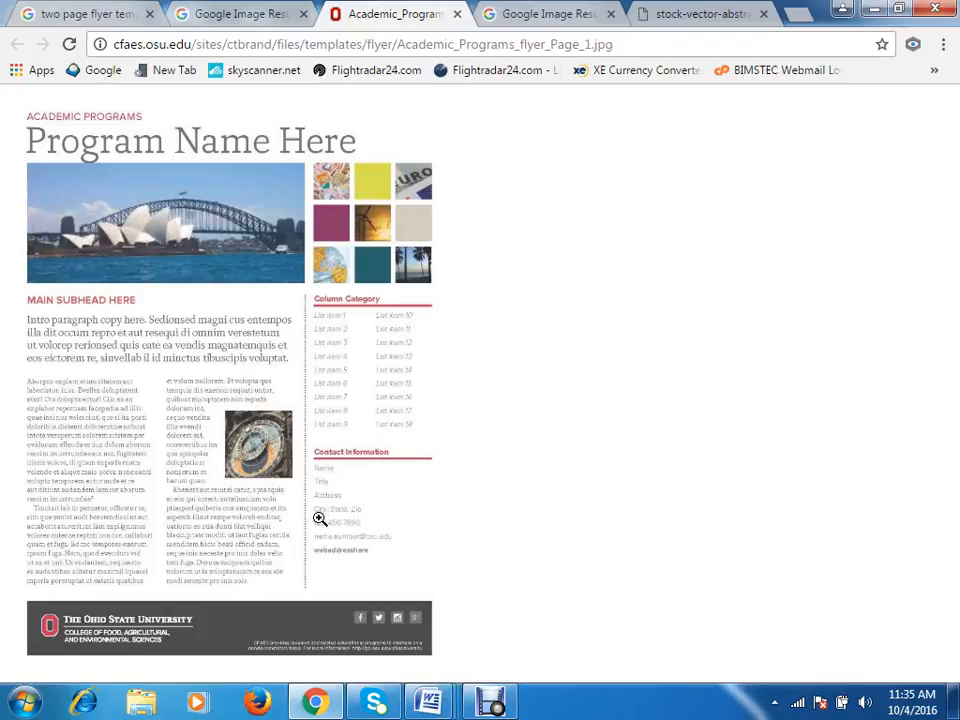
{"action": "left_click", "coordinate": [232, 15]}
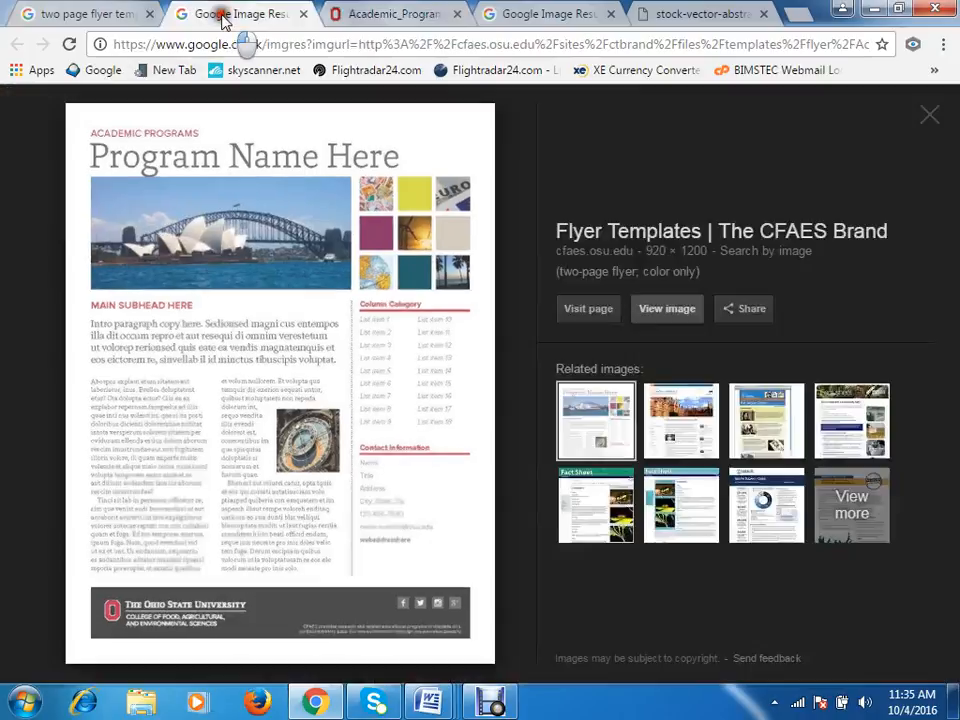
{"action": "left_click", "coordinate": [693, 441]}
{"action": "left_click", "coordinate": [592, 420]}
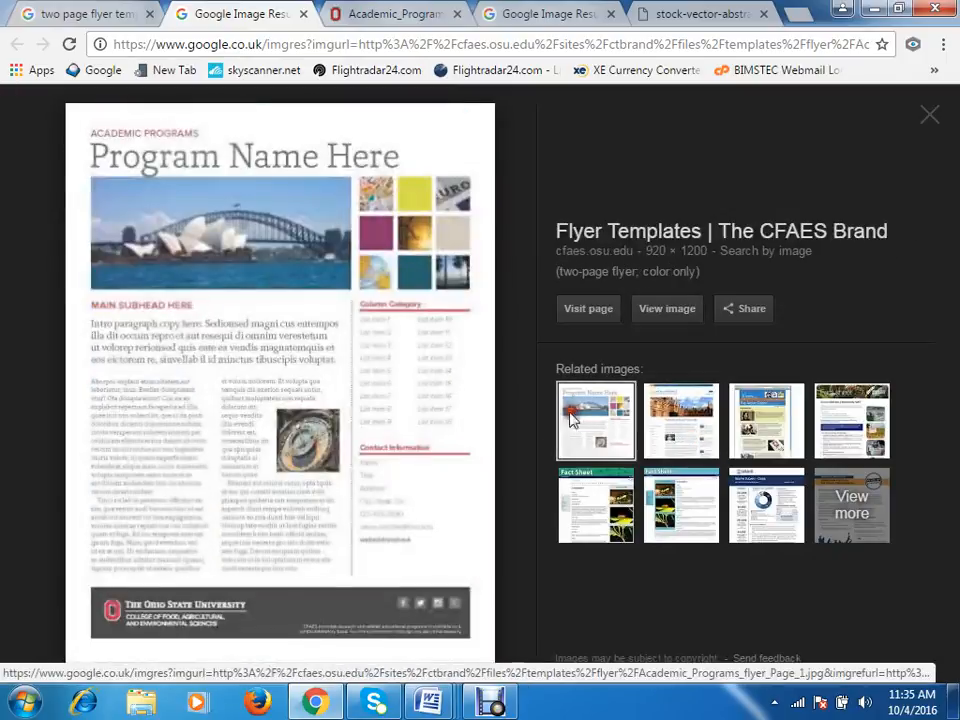
Step: Browse further two page flyer template images and preview the red Header/Logo flyer with two columns
{"action": "left_click", "coordinate": [50, 15]}
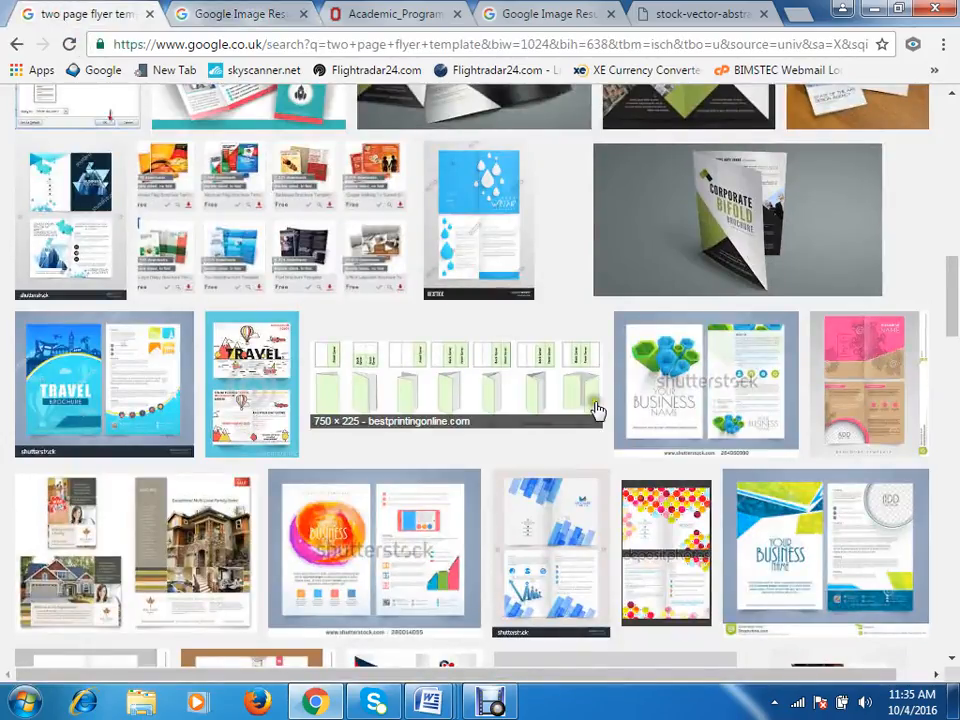
{"action": "scroll", "coordinate": [596, 410], "scroll_direction": "down", "scroll_amount": 2}
{"action": "scroll", "coordinate": [596, 410], "scroll_direction": "down", "scroll_amount": 3}
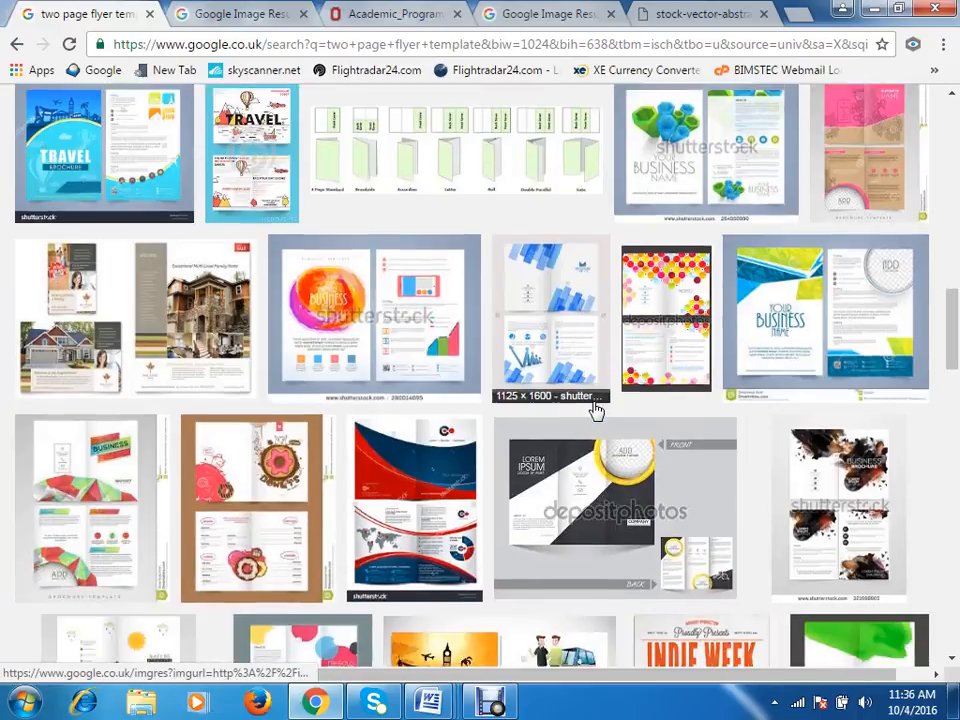
{"action": "scroll", "coordinate": [698, 490], "scroll_direction": "down", "scroll_amount": 2}
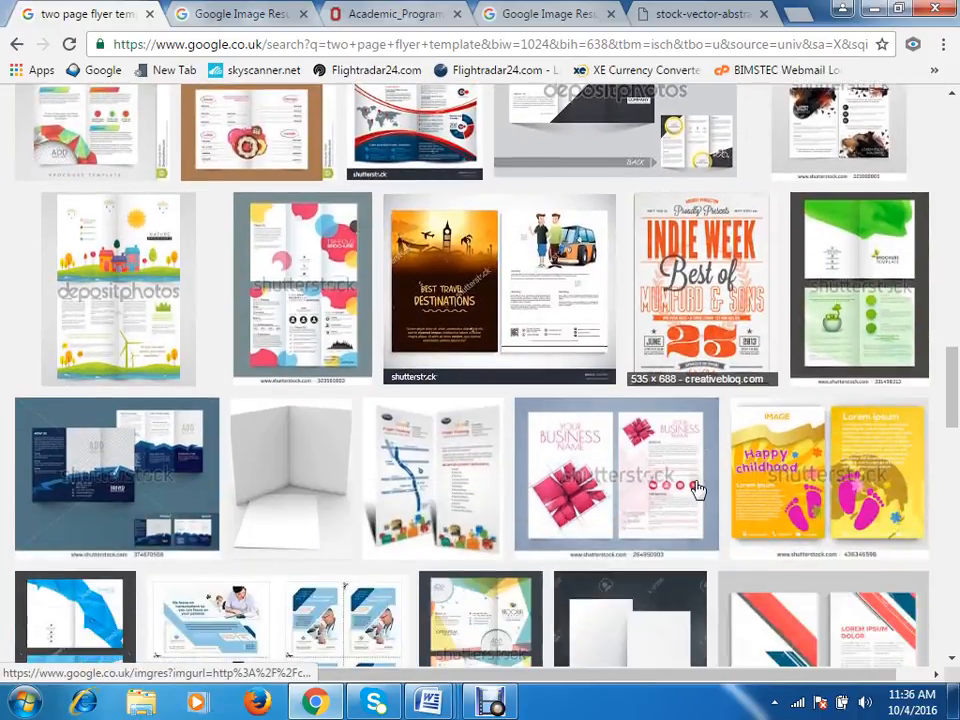
{"action": "scroll", "coordinate": [698, 490], "scroll_direction": "down", "scroll_amount": 2}
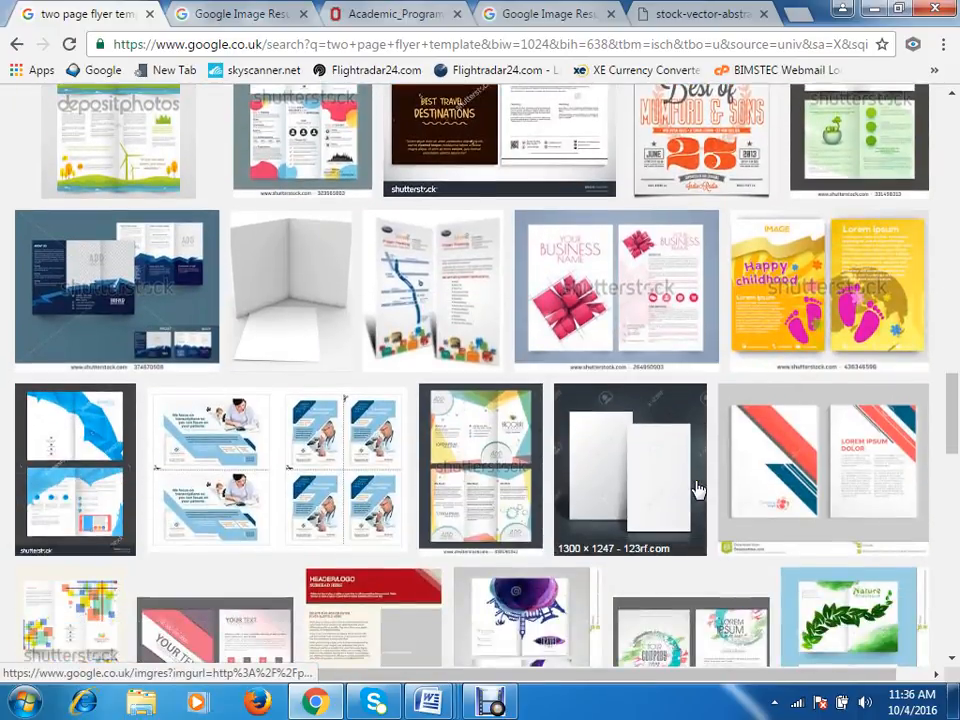
{"action": "scroll", "coordinate": [698, 490], "scroll_direction": "down", "scroll_amount": 2}
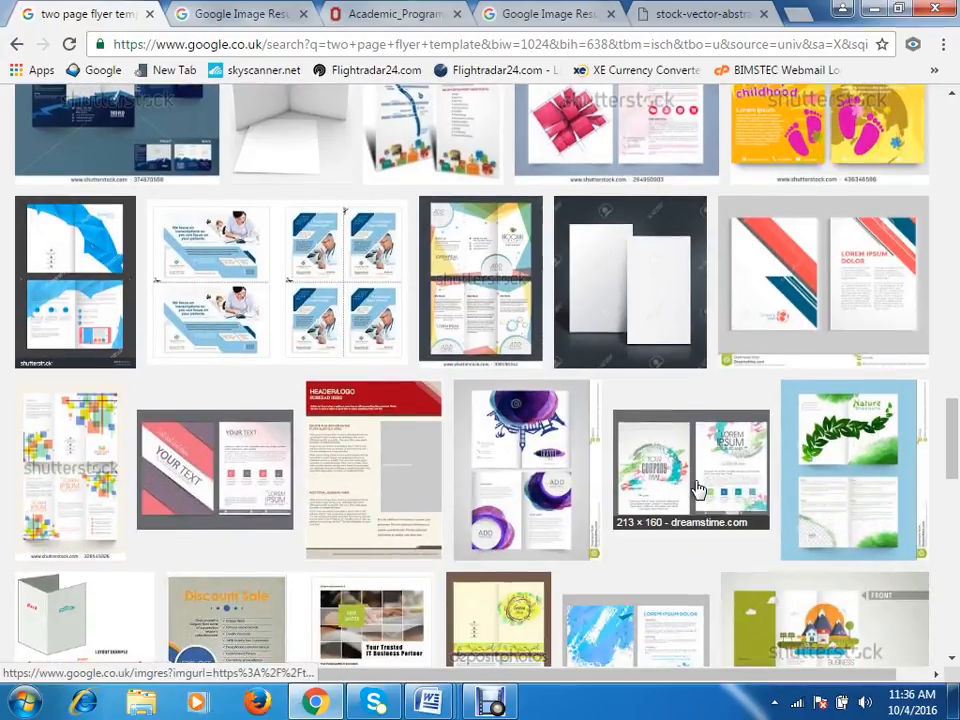
{"action": "left_click", "coordinate": [385, 460]}
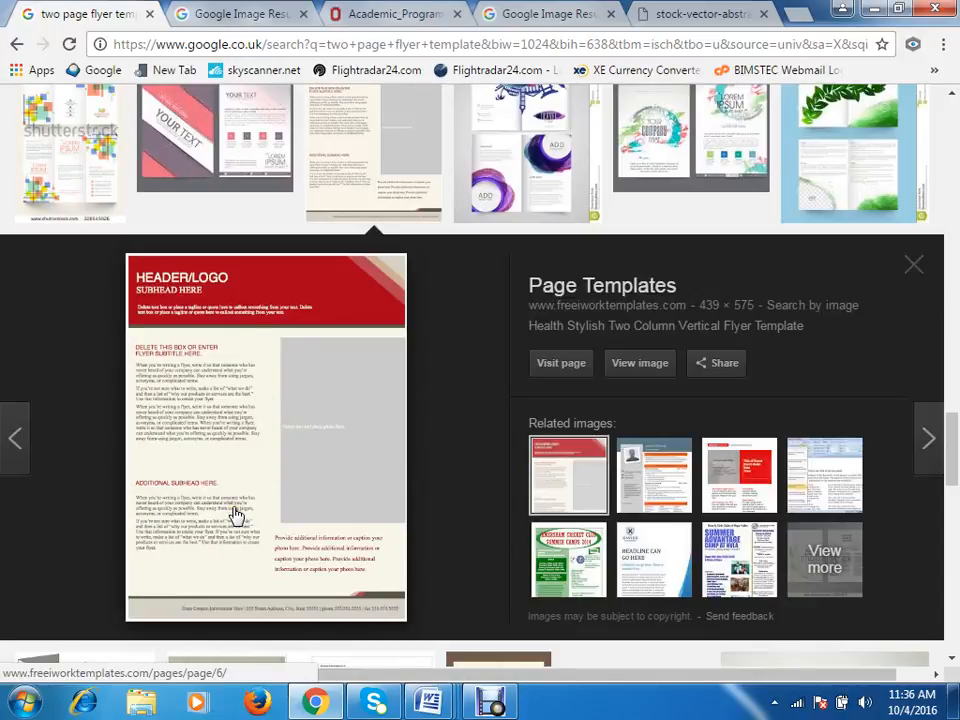
Step: Compare related images of the red flyer: the resume template, the Header/Logo flyer and the Xavier University flyer
{"action": "left_click", "coordinate": [658, 490]}
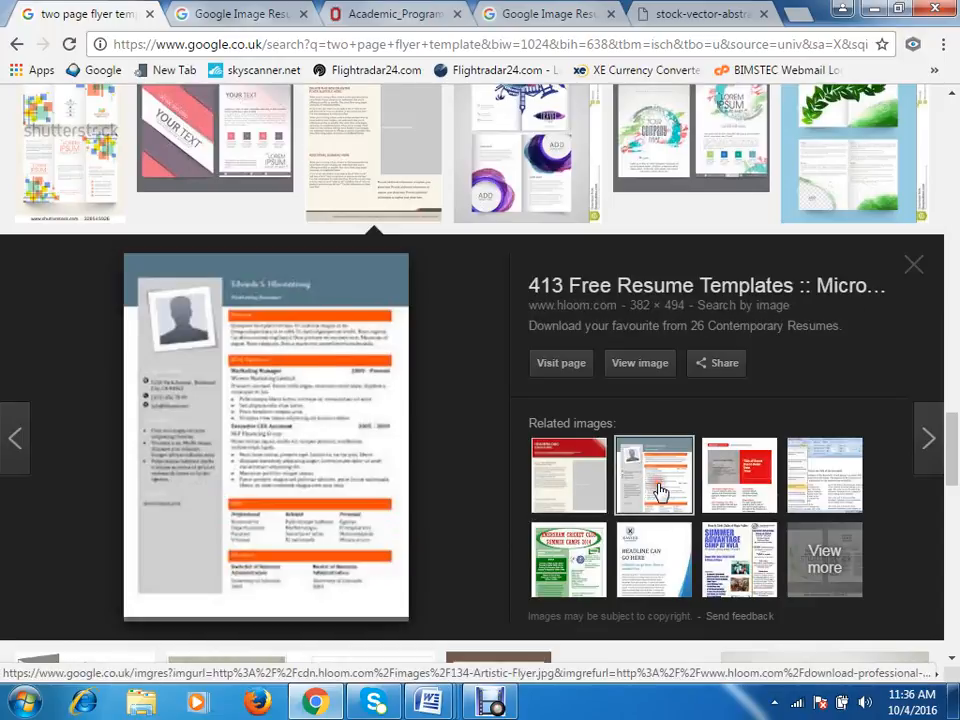
{"action": "left_click", "coordinate": [583, 442]}
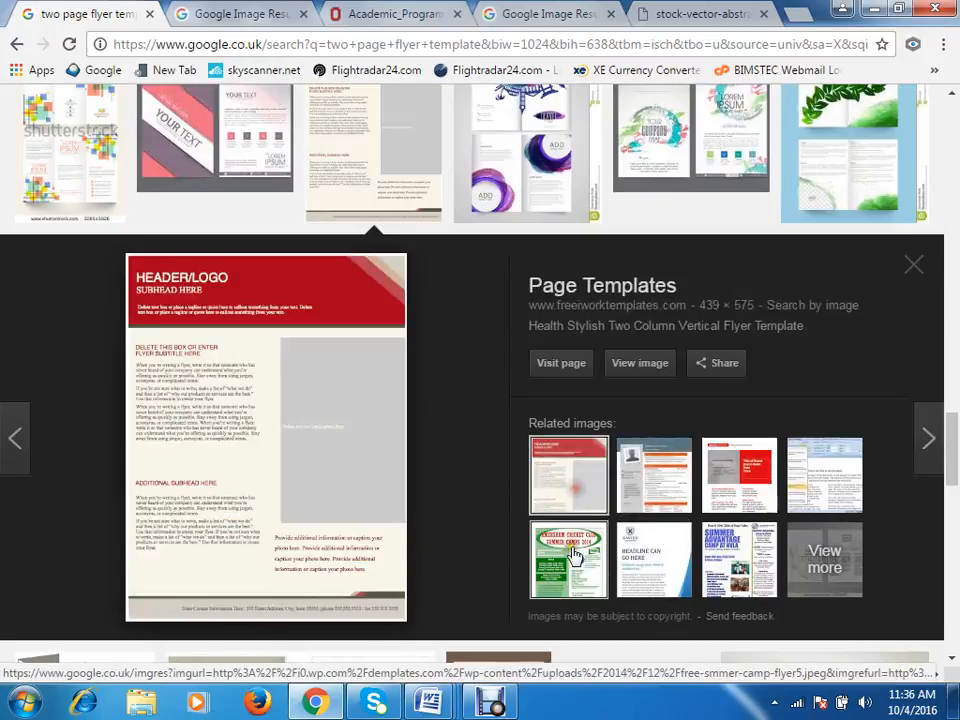
{"action": "left_click", "coordinate": [655, 564]}
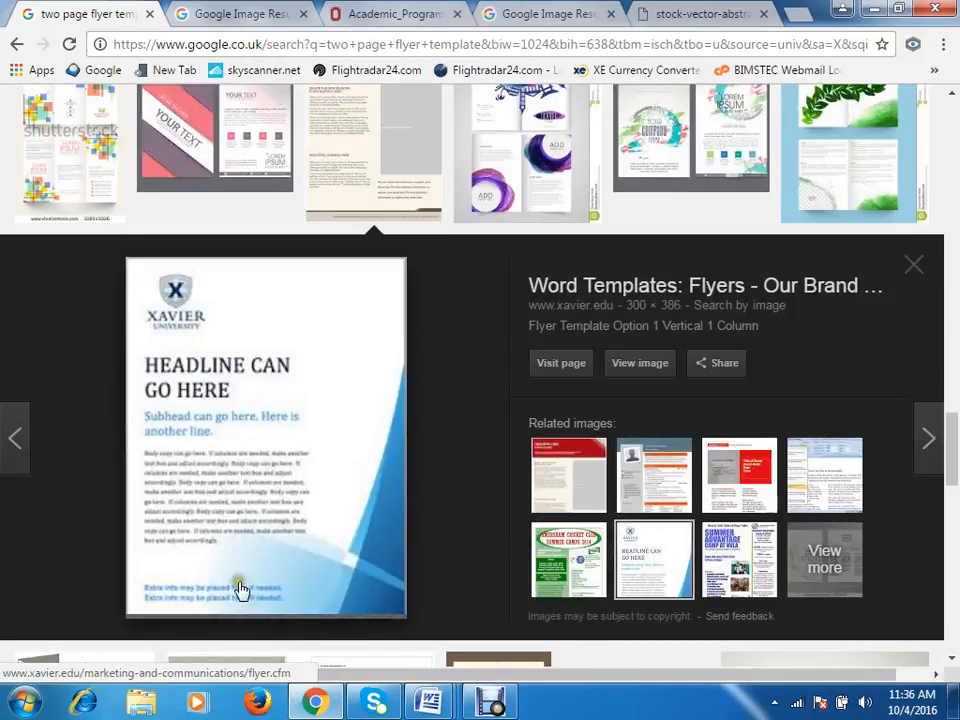
Step: Close the image preview and look through the remaining flyer results before returning to the first ones
{"action": "left_click", "coordinate": [912, 272]}
{"action": "scroll", "coordinate": [627, 380], "scroll_direction": "down", "scroll_amount": 3}
{"action": "scroll", "coordinate": [627, 380], "scroll_direction": "down", "scroll_amount": 2}
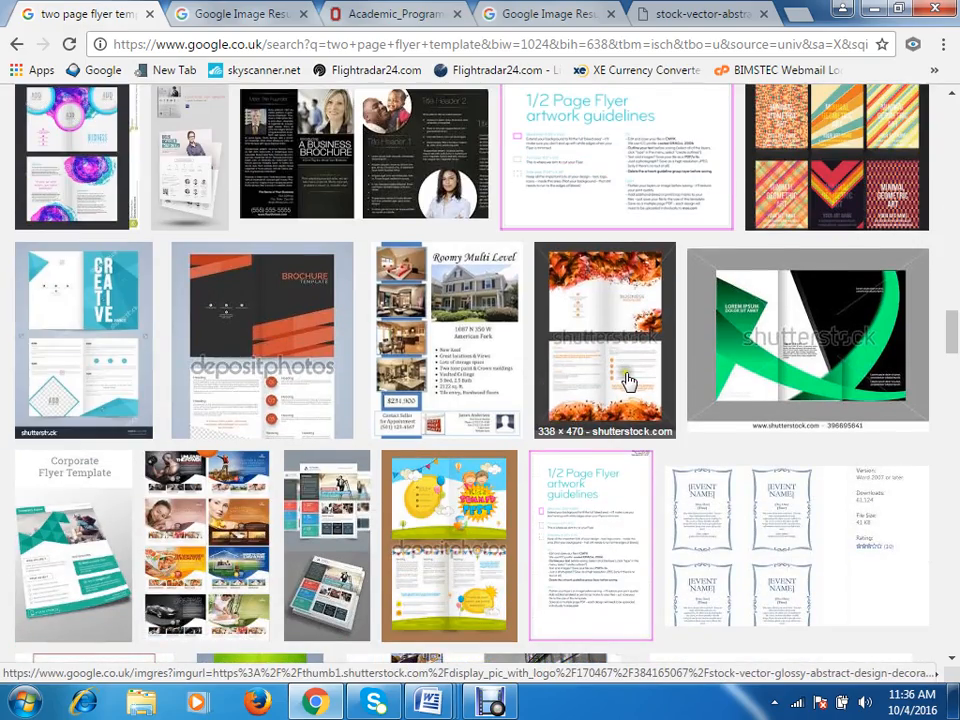
{"action": "scroll", "coordinate": [628, 381], "scroll_direction": "up", "scroll_amount": 15}
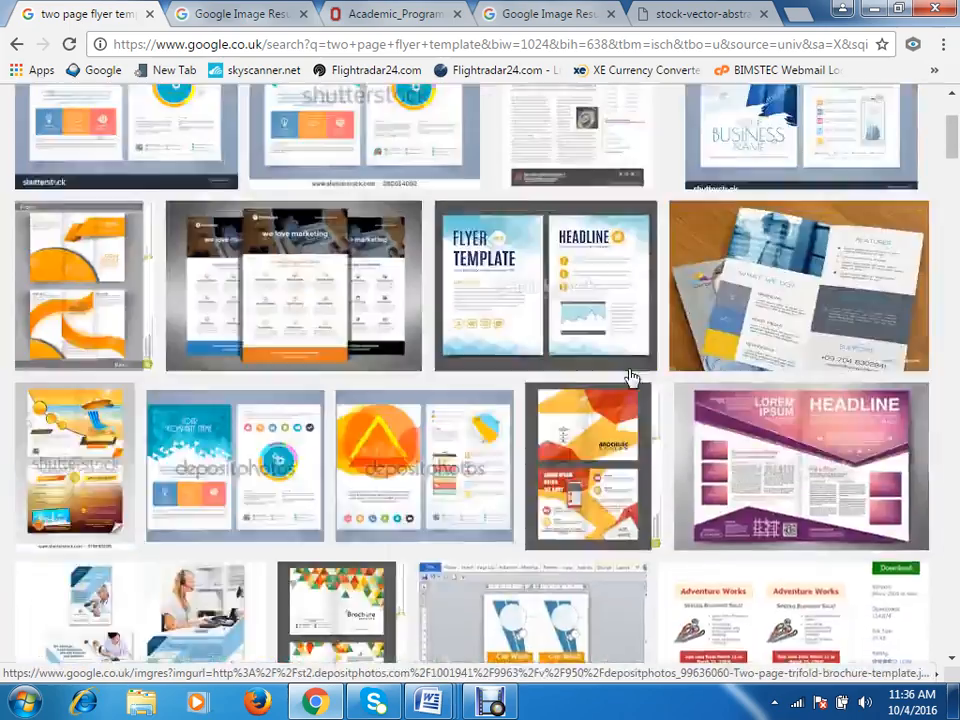
{"action": "scroll", "coordinate": [630, 377], "scroll_direction": "up", "scroll_amount": 1}
Step: Switch to the blank Document1 in Word and look through the installed templates for a new document
{"action": "mouse_move", "coordinate": [430, 703]}
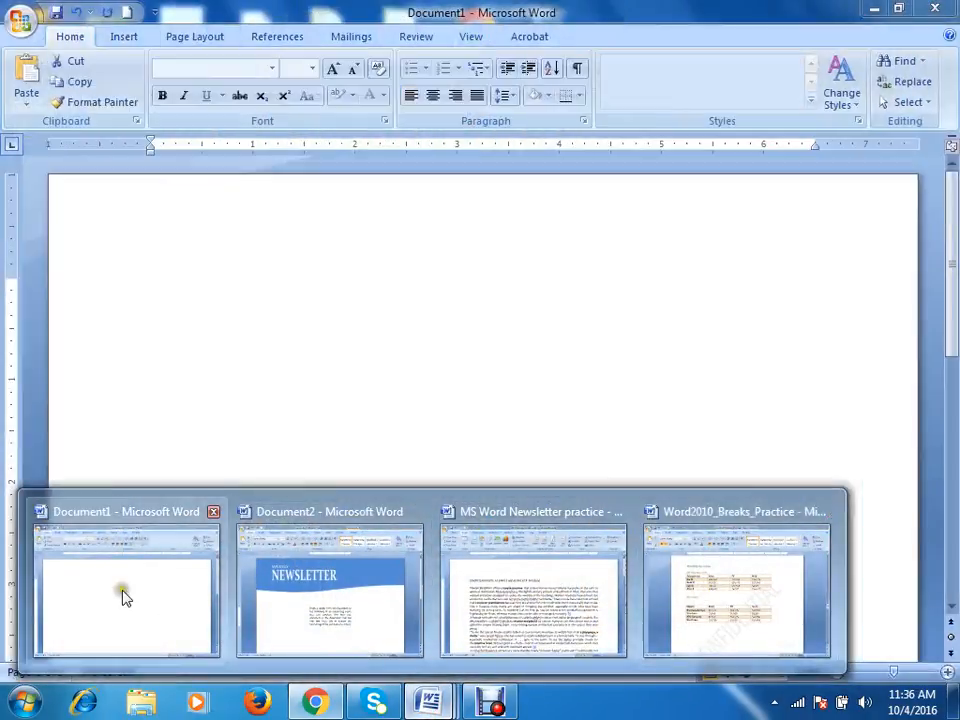
{"action": "left_click", "coordinate": [121, 592]}
{"action": "left_click", "coordinate": [22, 22]}
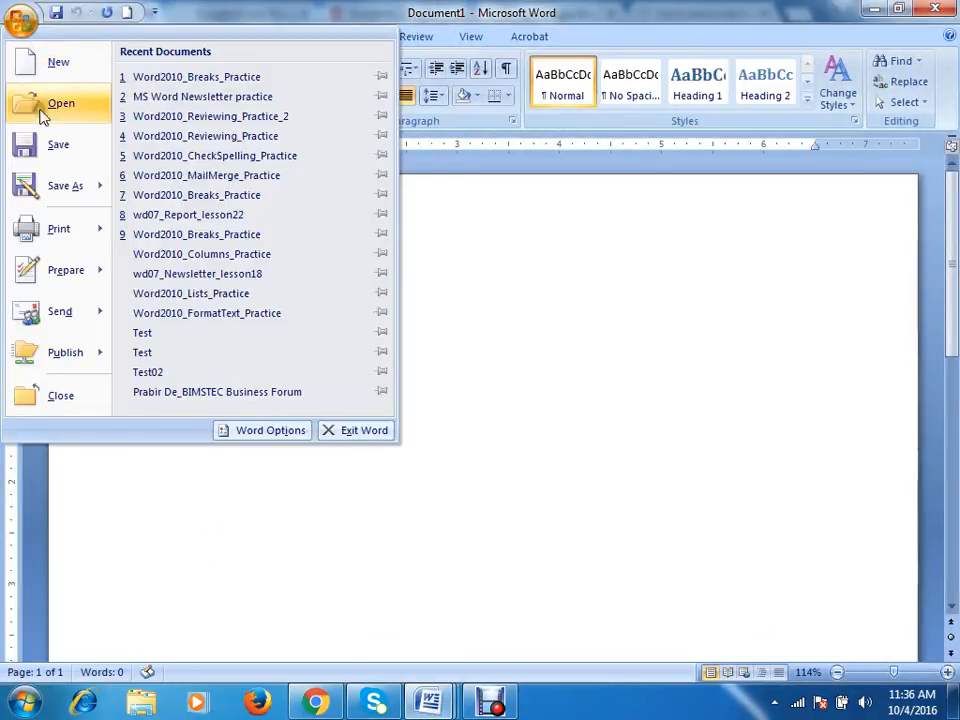
{"action": "left_click", "coordinate": [70, 112]}
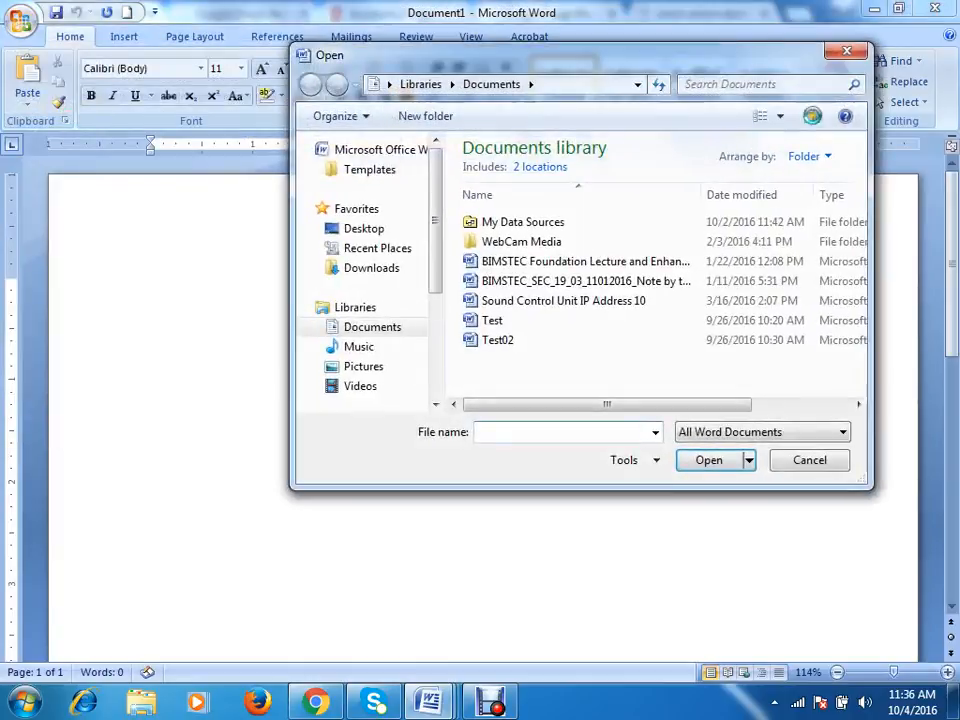
{"action": "left_click", "coordinate": [840, 58]}
{"action": "left_click", "coordinate": [24, 20]}
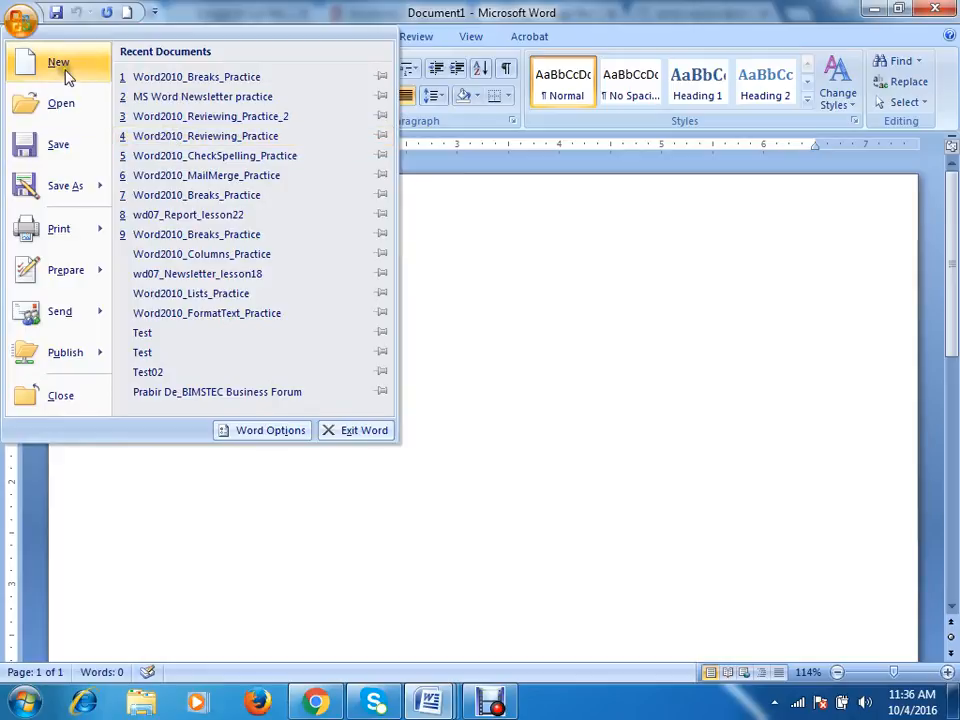
{"action": "left_click", "coordinate": [62, 70]}
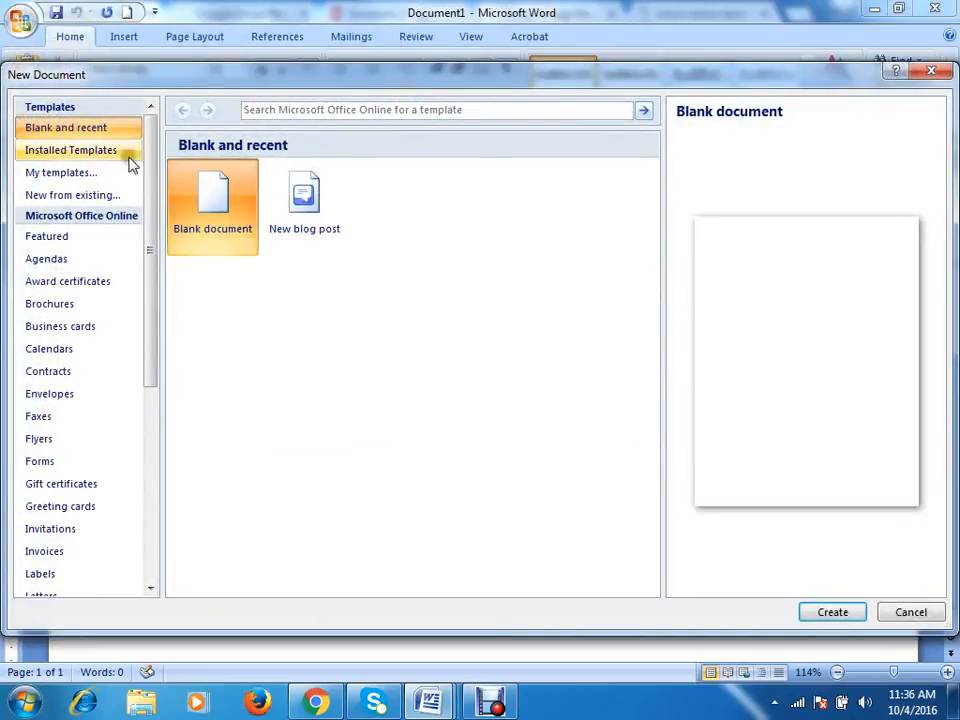
{"action": "left_click", "coordinate": [71, 151]}
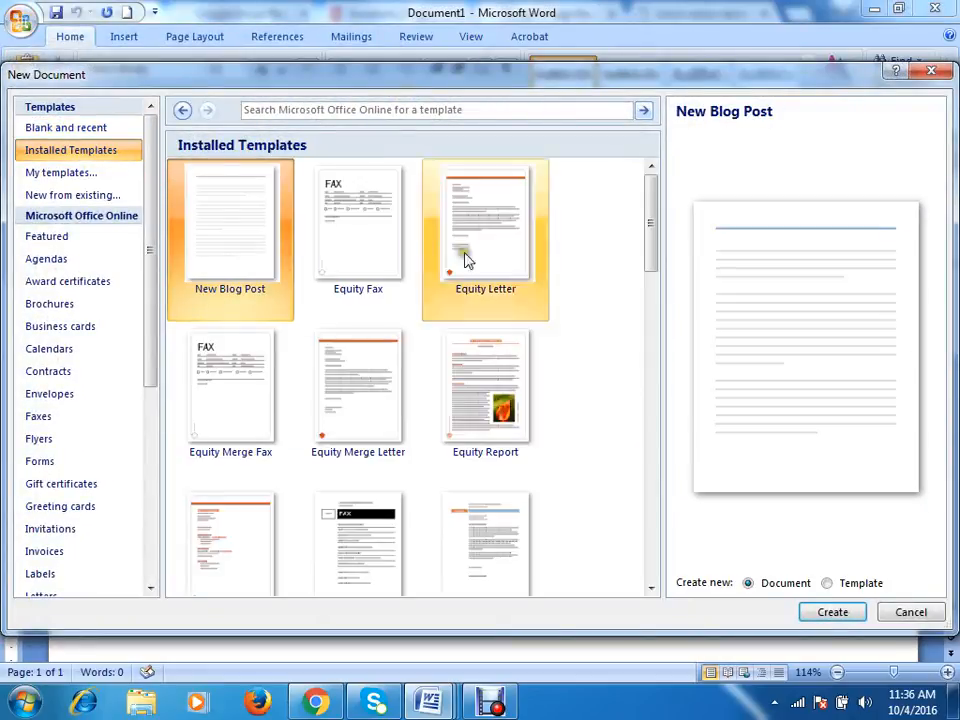
{"action": "left_click_drag", "start_coordinate": [650, 264], "coordinate": [645, 410]}
{"action": "scroll", "coordinate": [379, 435], "scroll_direction": "down", "scroll_amount": 2}
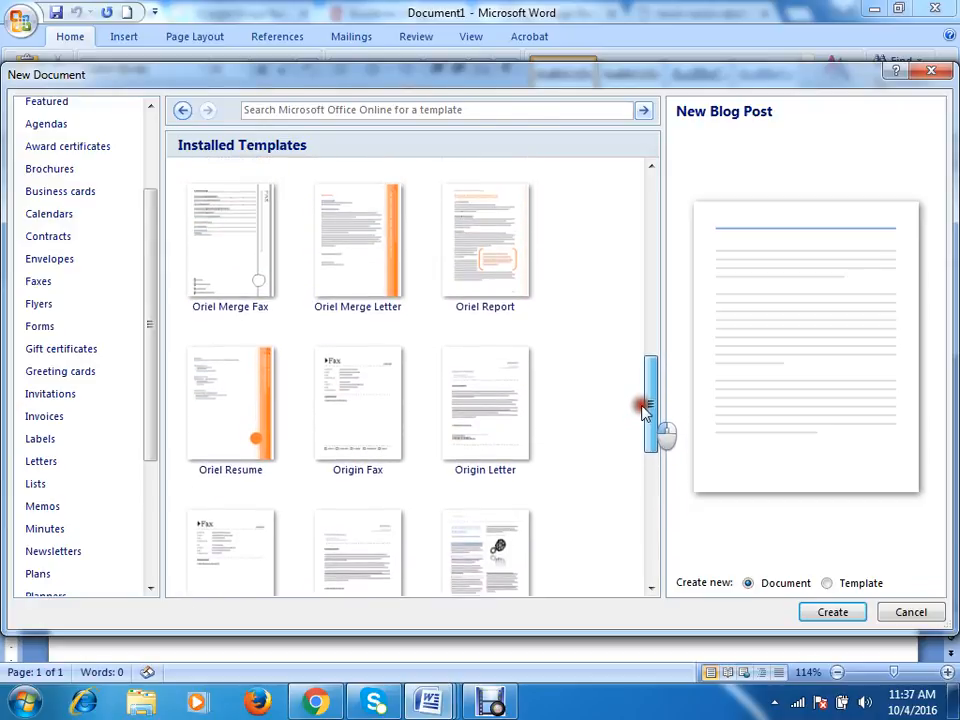
Step: Check the Brochures and Newsletters online template categories and the personal templates collection
{"action": "left_click", "coordinate": [43, 172]}
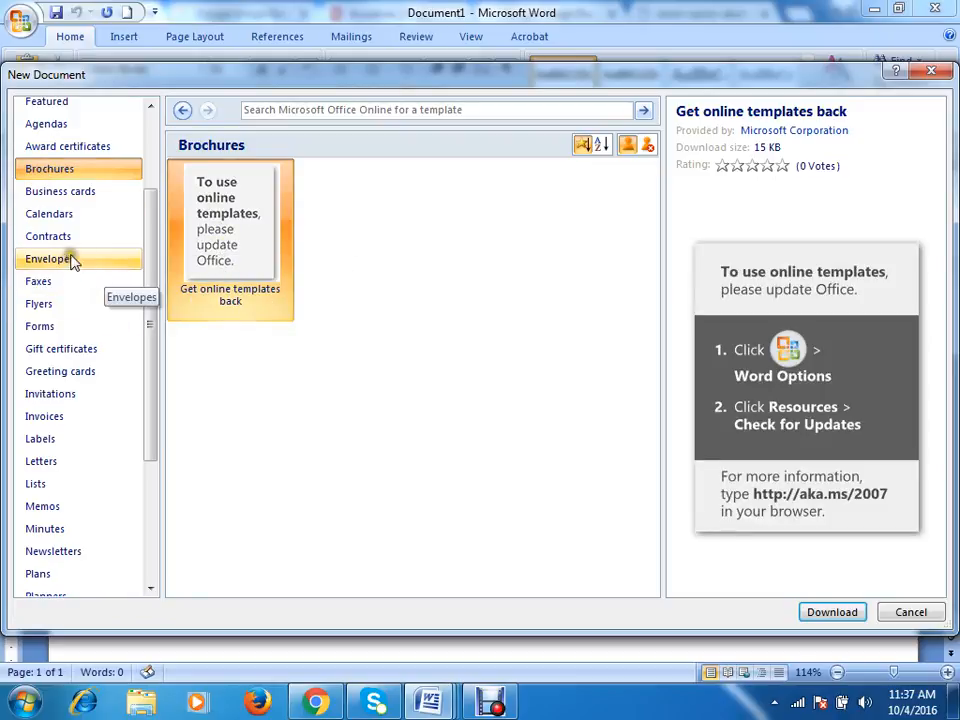
{"action": "left_click", "coordinate": [62, 551]}
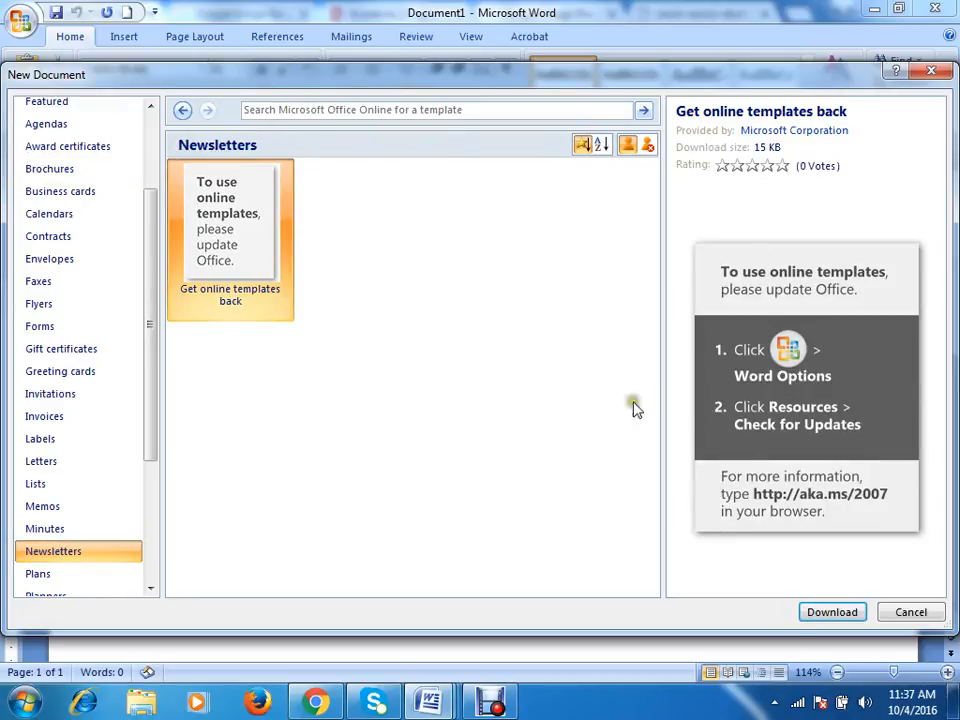
{"action": "scroll", "coordinate": [435, 418], "scroll_direction": "up", "scroll_amount": 3}
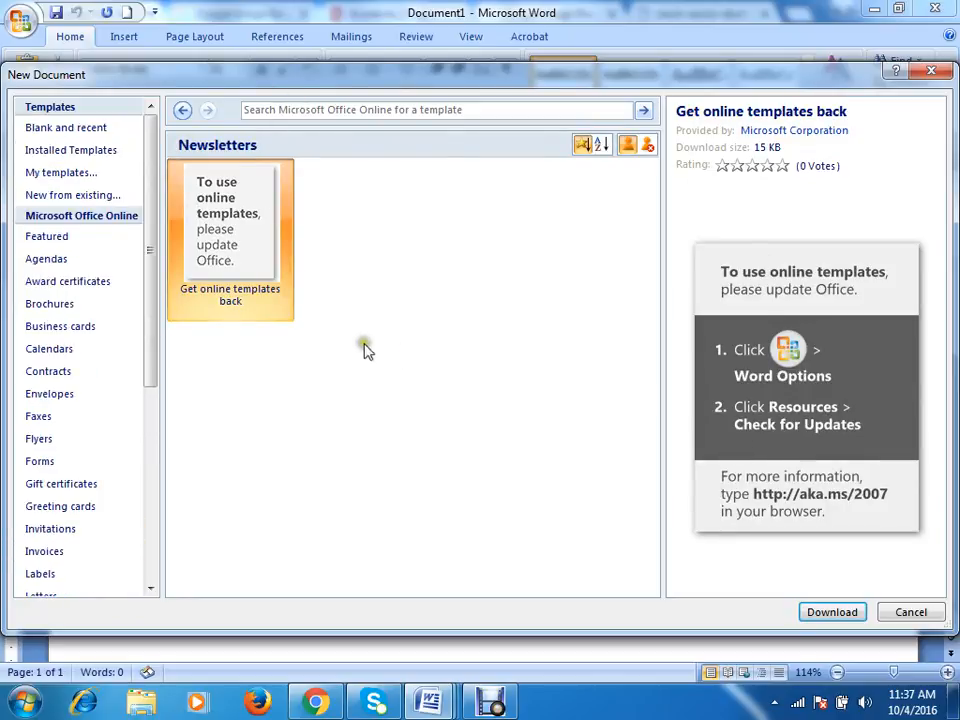
{"action": "left_click", "coordinate": [55, 173]}
{"action": "left_click", "coordinate": [700, 494]}
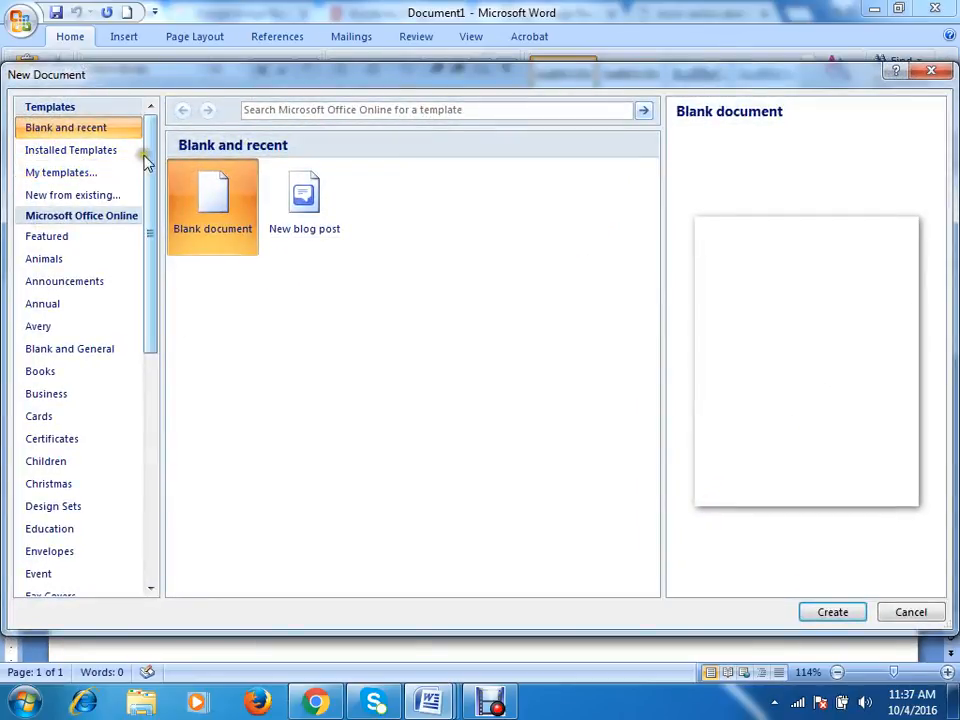
Step: Preview the Equity Report, Origin Report and Urban Report installed templates, leave without creating one, and close the blank Document1
{"action": "left_click", "coordinate": [48, 158]}
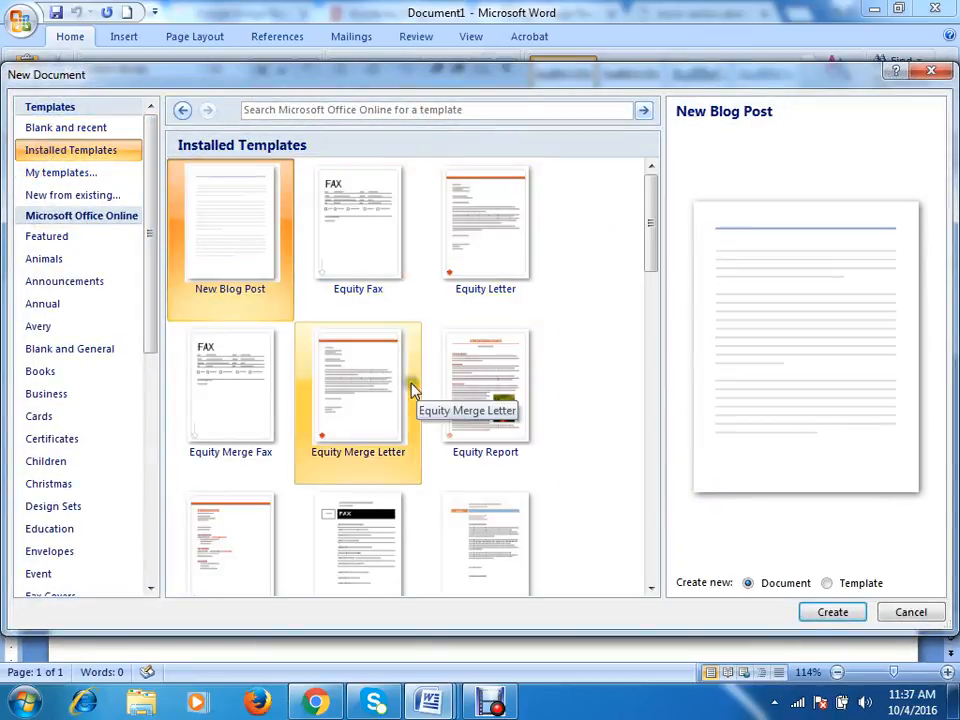
{"action": "left_click_drag", "start_coordinate": [652, 240], "coordinate": [671, 270]}
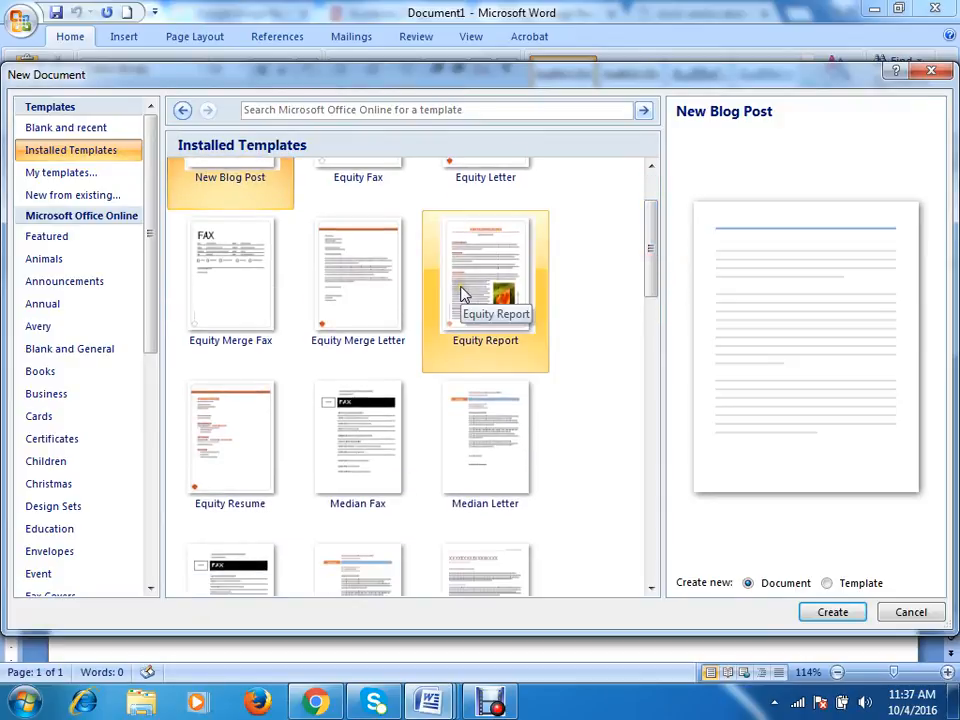
{"action": "left_click", "coordinate": [463, 294]}
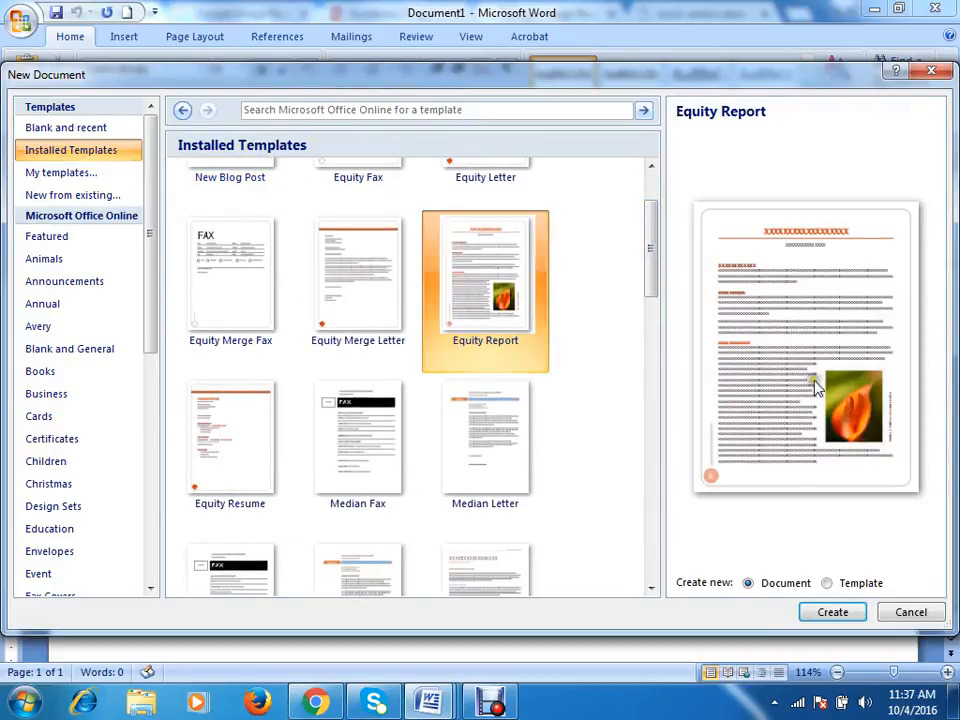
{"action": "left_click_drag", "start_coordinate": [657, 287], "coordinate": [660, 459]}
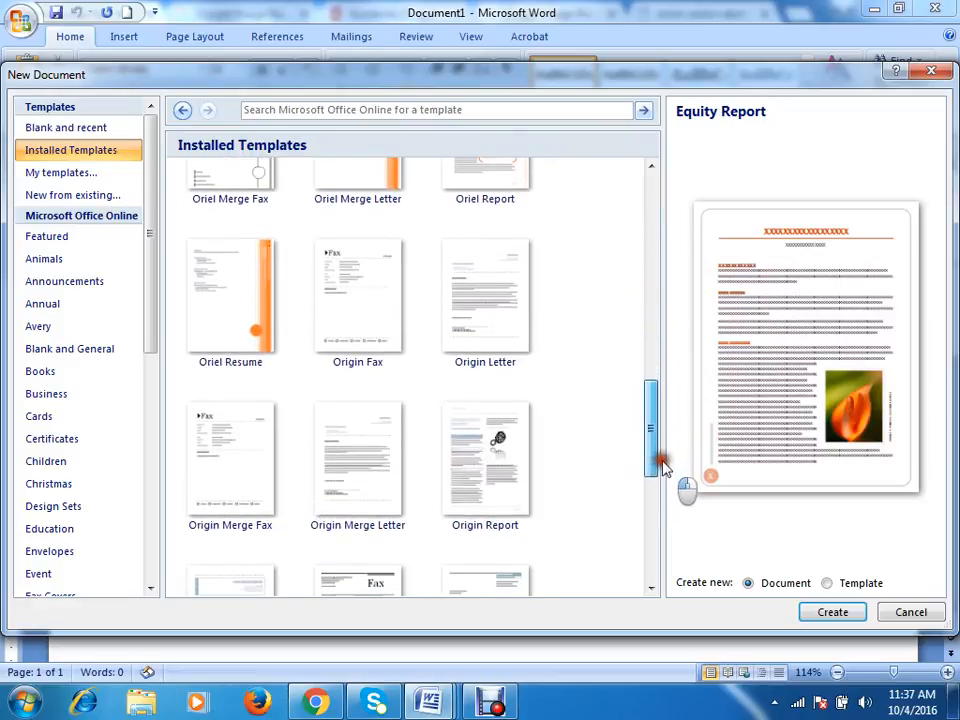
{"action": "left_click", "coordinate": [519, 467]}
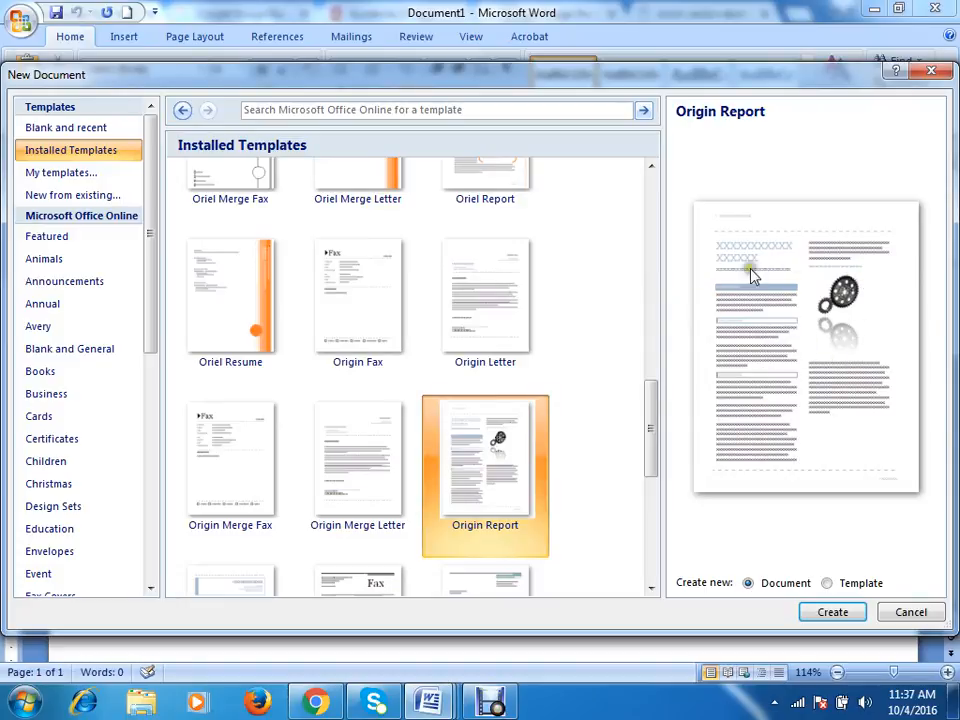
{"action": "left_click_drag", "start_coordinate": [648, 410], "coordinate": [652, 525]}
{"action": "left_click", "coordinate": [482, 364]}
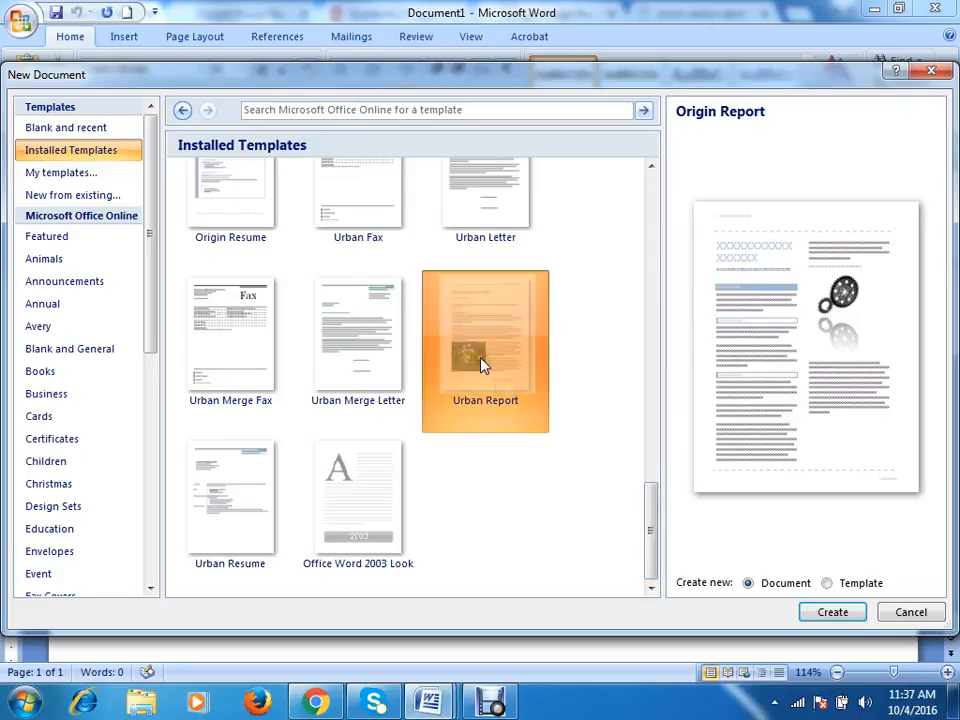
{"action": "scroll", "coordinate": [607, 267], "scroll_direction": "up", "scroll_amount": 3}
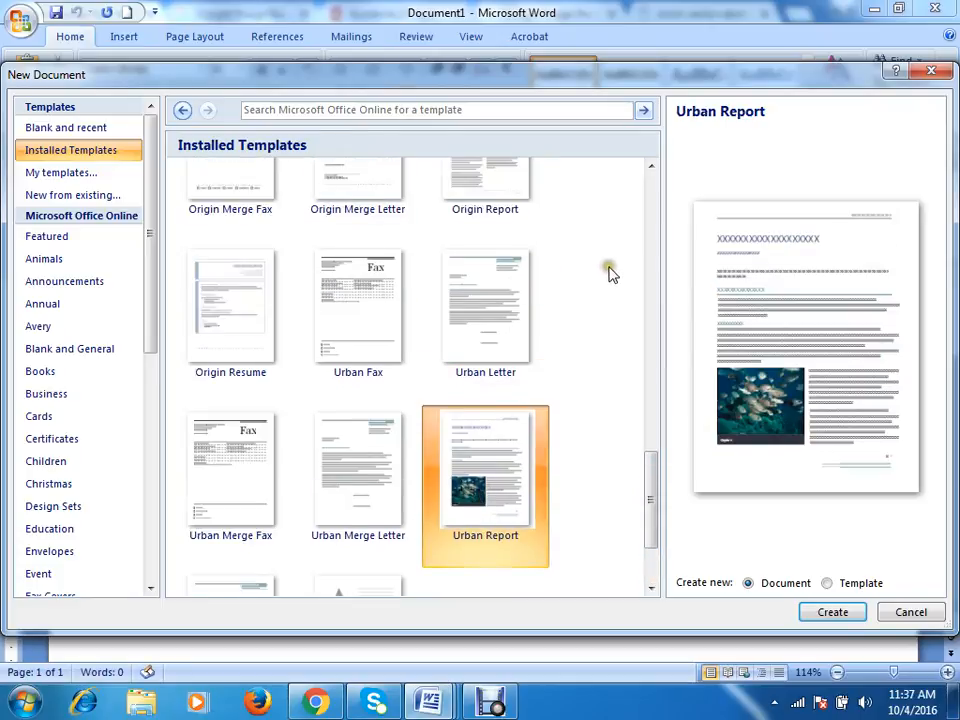
{"action": "left_click", "coordinate": [513, 316]}
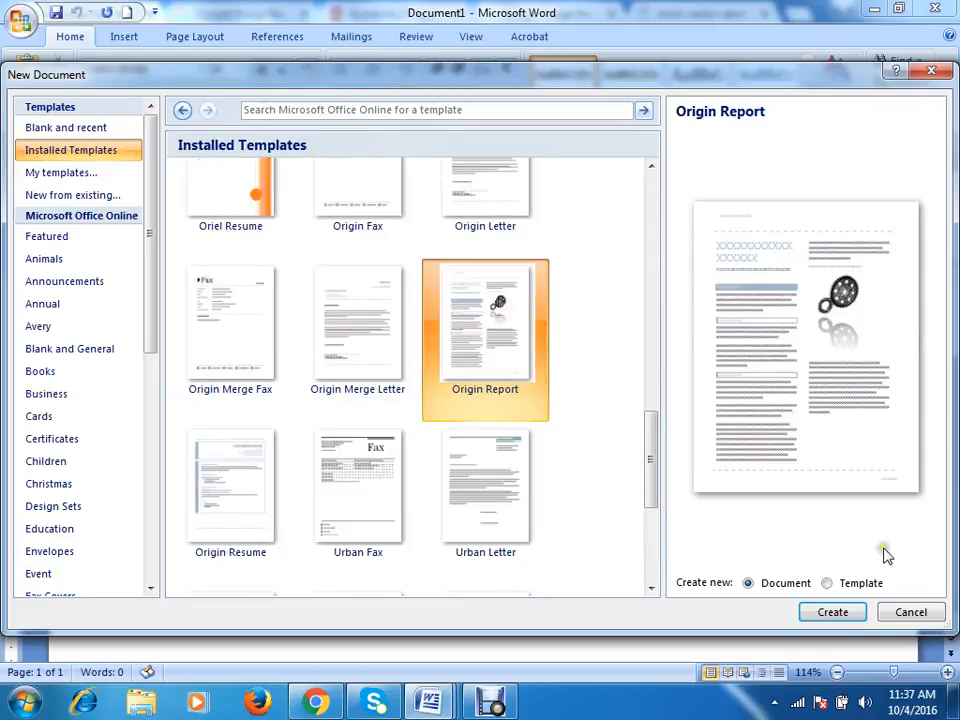
{"action": "left_click", "coordinate": [911, 613]}
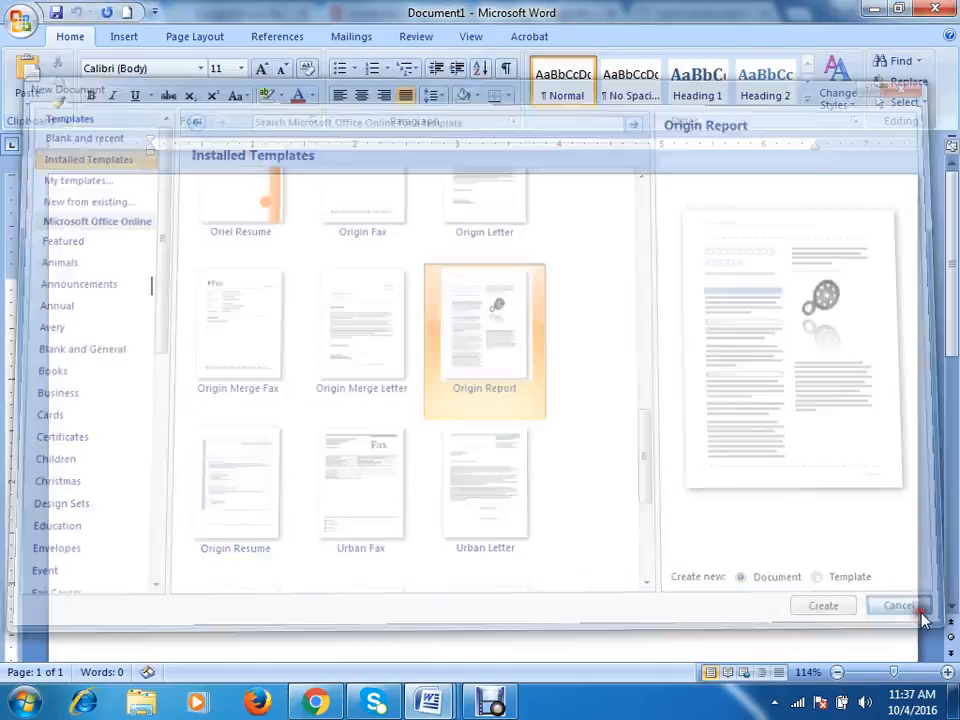
{"action": "left_click", "coordinate": [933, 10]}
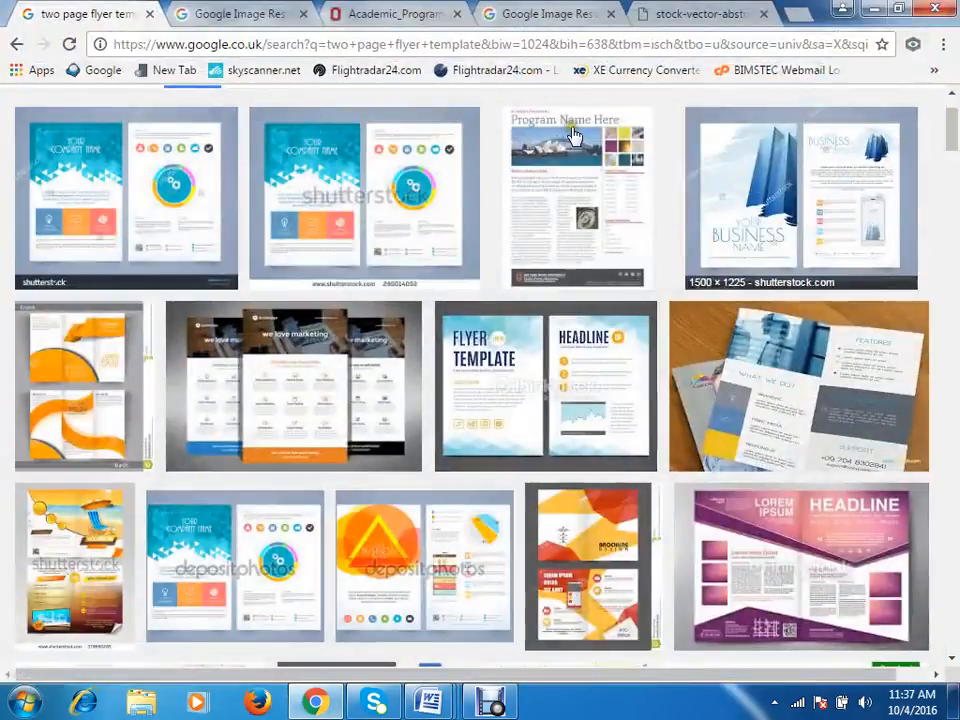
{"action": "left_click", "coordinate": [492, 703]}
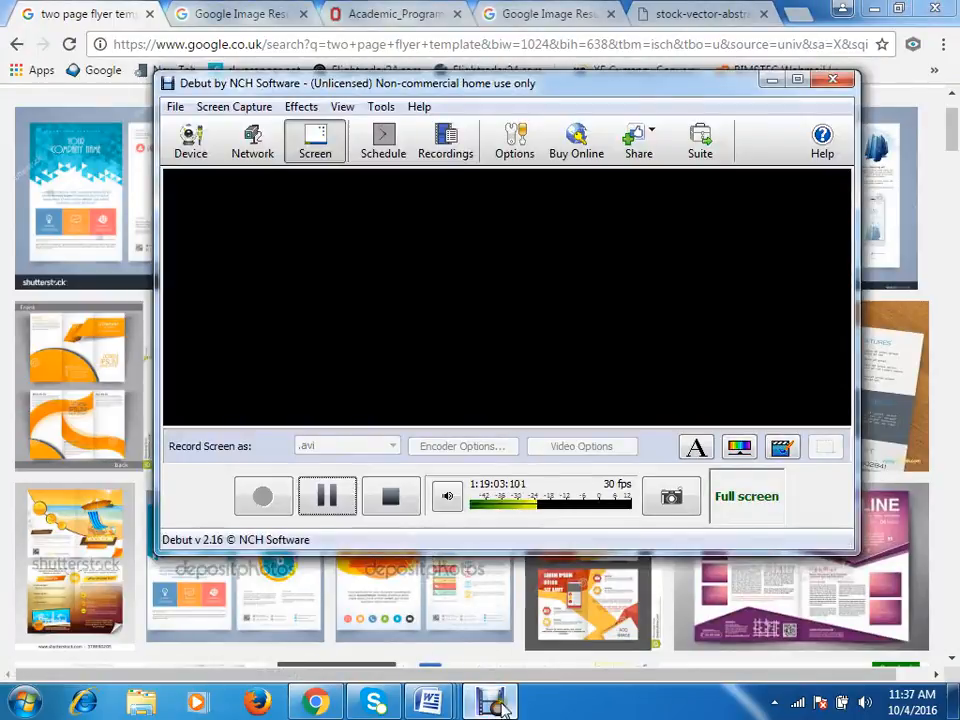
{"action": "left_click", "coordinate": [326, 495]}
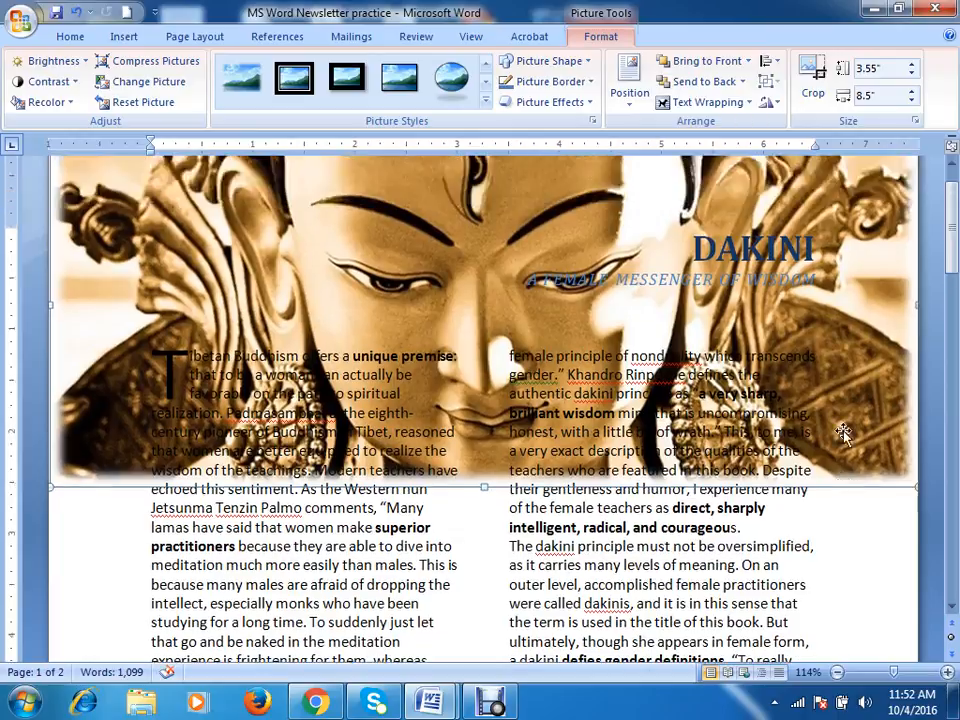
Step: Preview the Beveled Oval, Black style on the newsletter's header picture and look over the other picture styles
{"action": "left_click", "coordinate": [451, 77]}
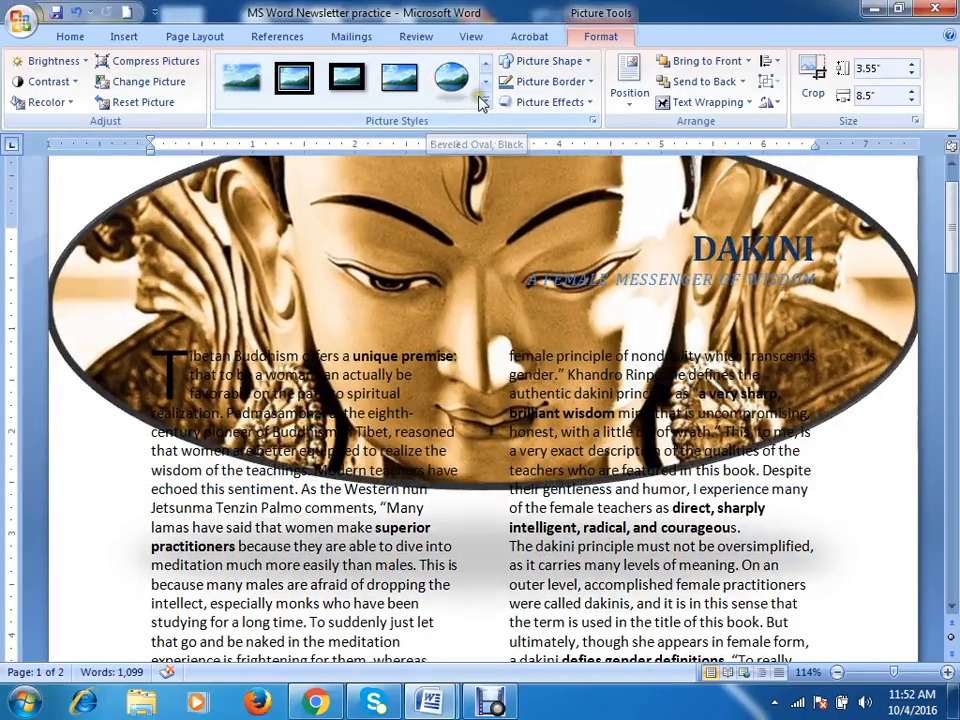
{"action": "left_click", "coordinate": [485, 103]}
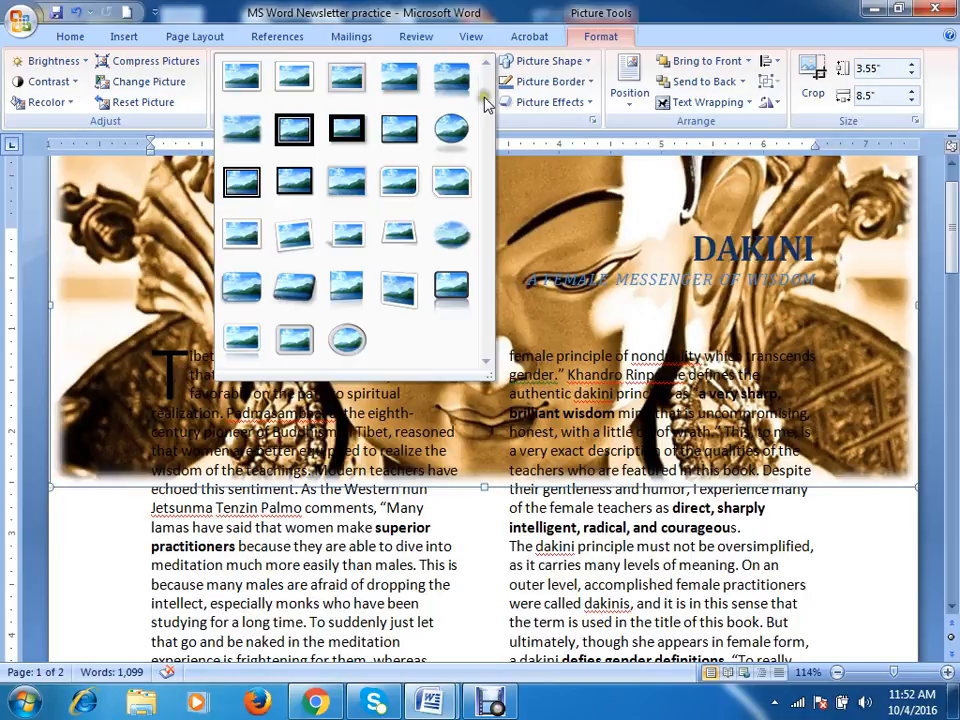
{"action": "left_click", "coordinate": [665, 12]}
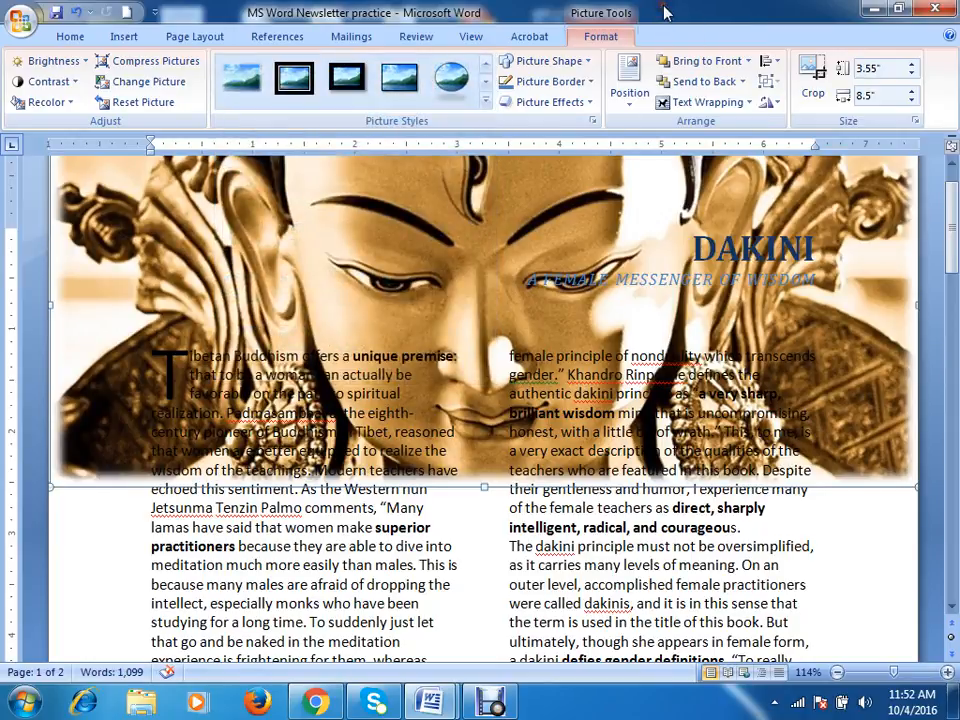
Step: Remove the soft edges effect from the newsletter's header picture
{"action": "left_click", "coordinate": [548, 103]}
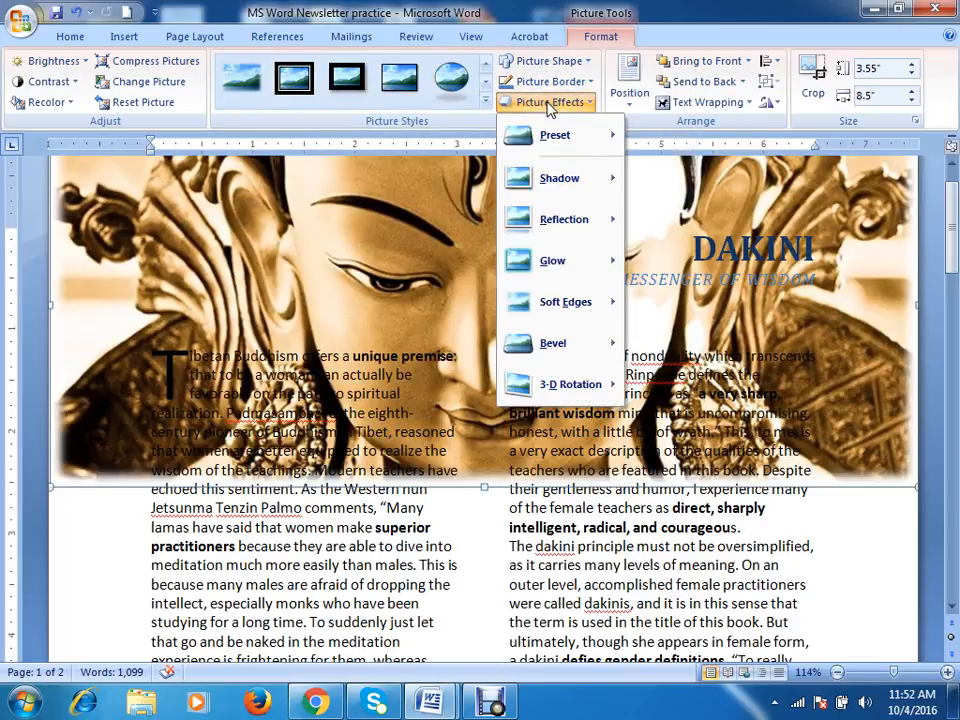
{"action": "mouse_move", "coordinate": [591, 316]}
{"action": "left_click", "coordinate": [215, 8]}
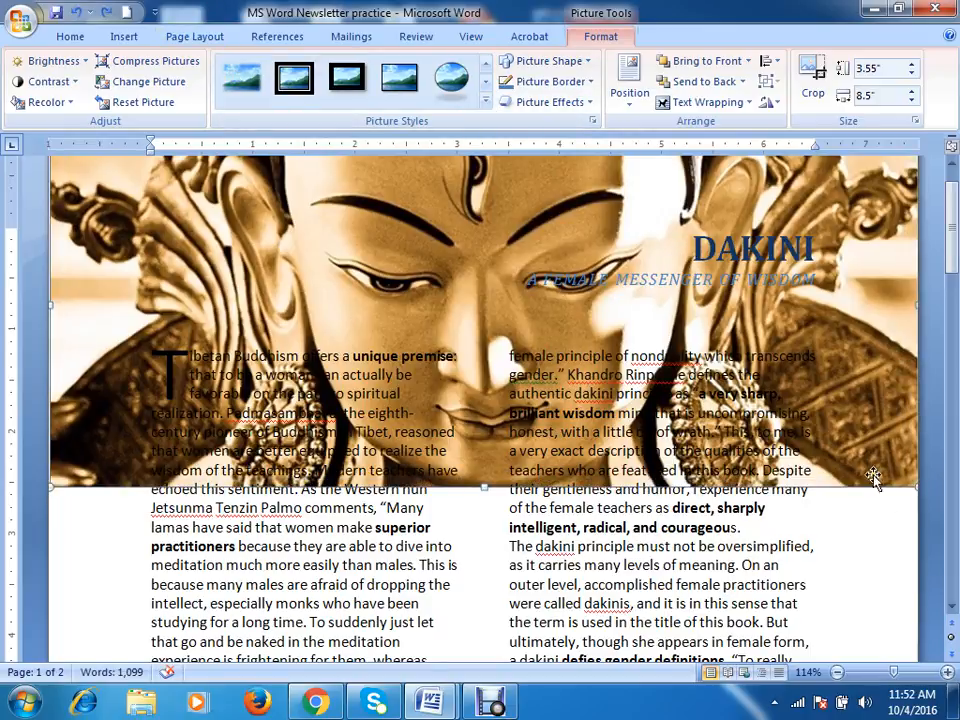
{"action": "left_click", "coordinate": [918, 547]}
Step: Try to move the article text down by adding a line before the drop cap, and undo it
{"action": "scroll", "coordinate": [716, 516], "scroll_direction": "down", "scroll_amount": 15}
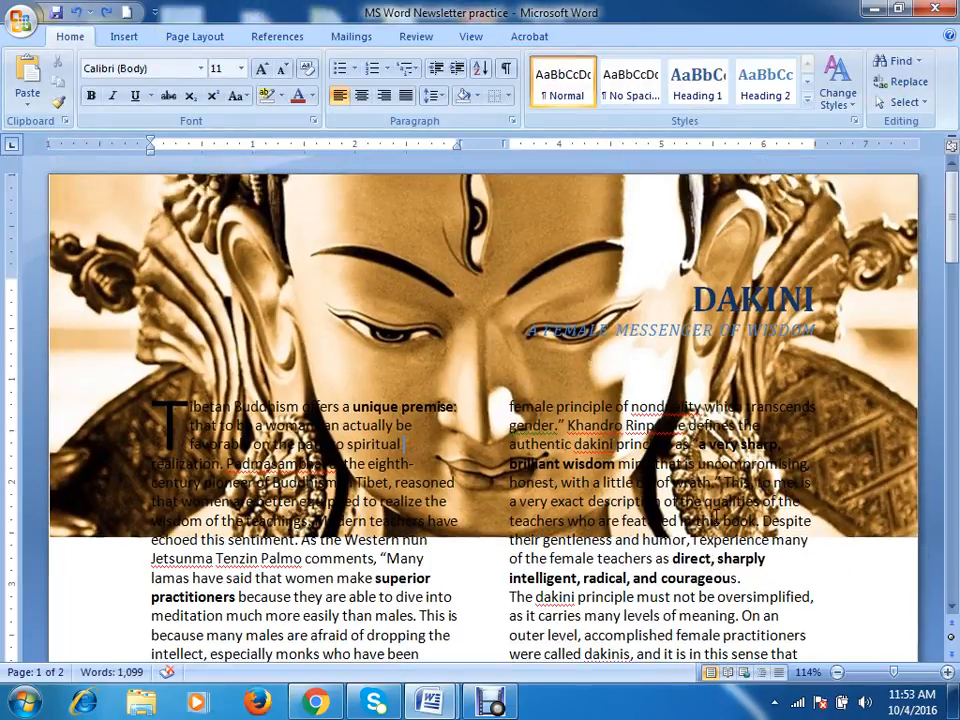
{"action": "scroll", "coordinate": [716, 516], "scroll_direction": "up", "scroll_amount": 15}
{"action": "left_click", "coordinate": [160, 415]}
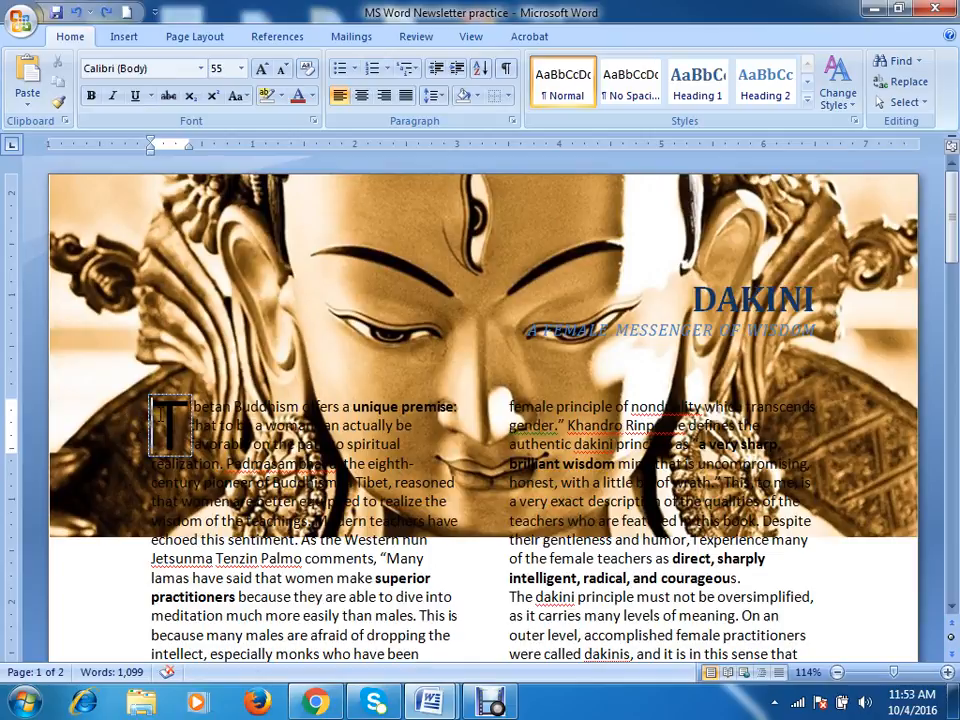
{"action": "key", "text": "Return"}
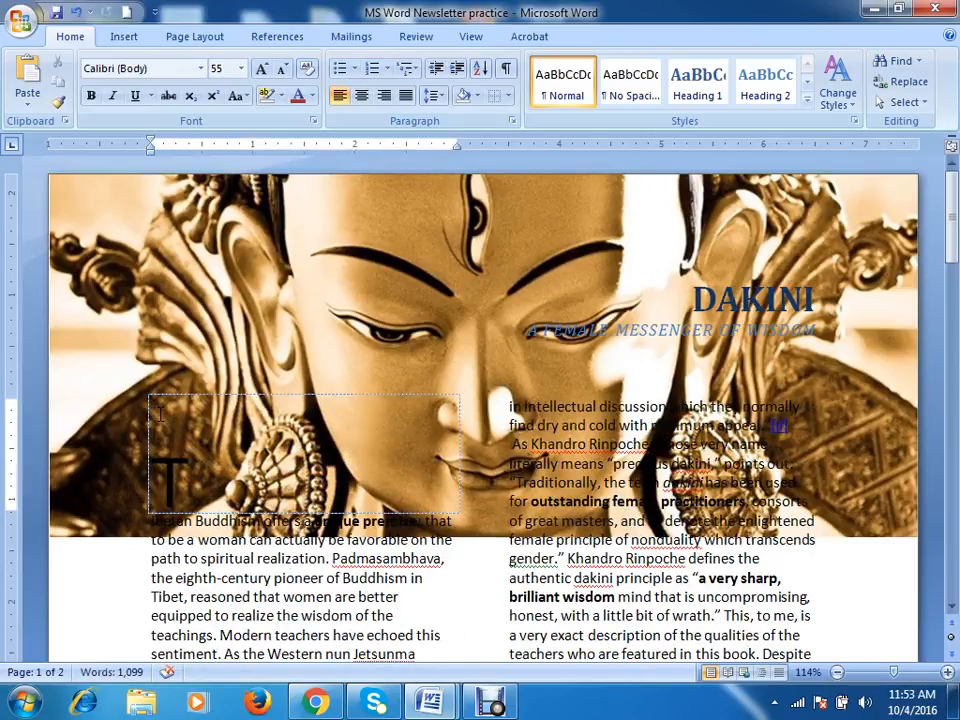
{"action": "key", "text": "ctrl+z"}
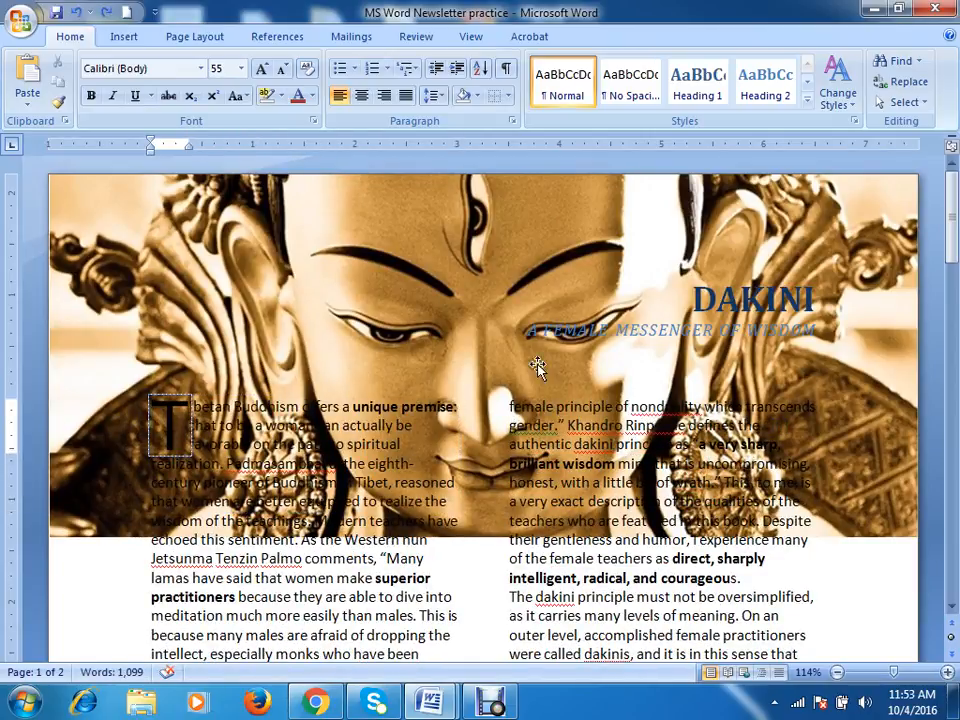
Step: Insert blank lines after the subtitle to move the two-column article text below the header picture
{"action": "left_click", "coordinate": [817, 330]}
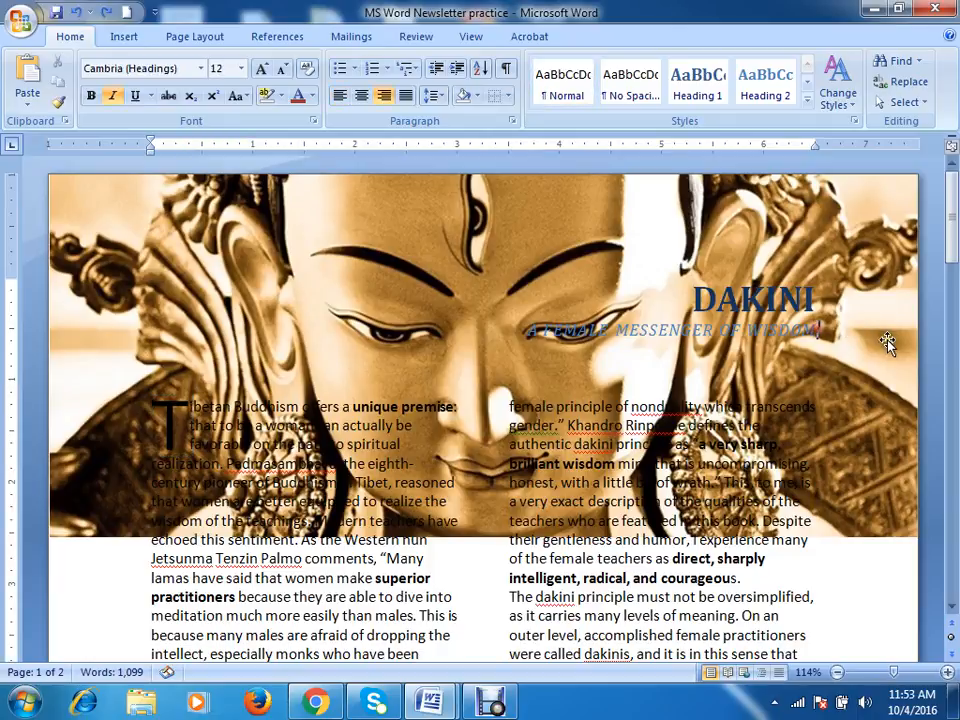
{"action": "key", "text": "Return"}
{"action": "key", "text": "Return"}
{"action": "key", "text": "Return"}
{"action": "key", "text": "Return"}
{"action": "key", "text": "Return"}
{"action": "key", "text": "Return"}
{"action": "key", "text": "Return"}
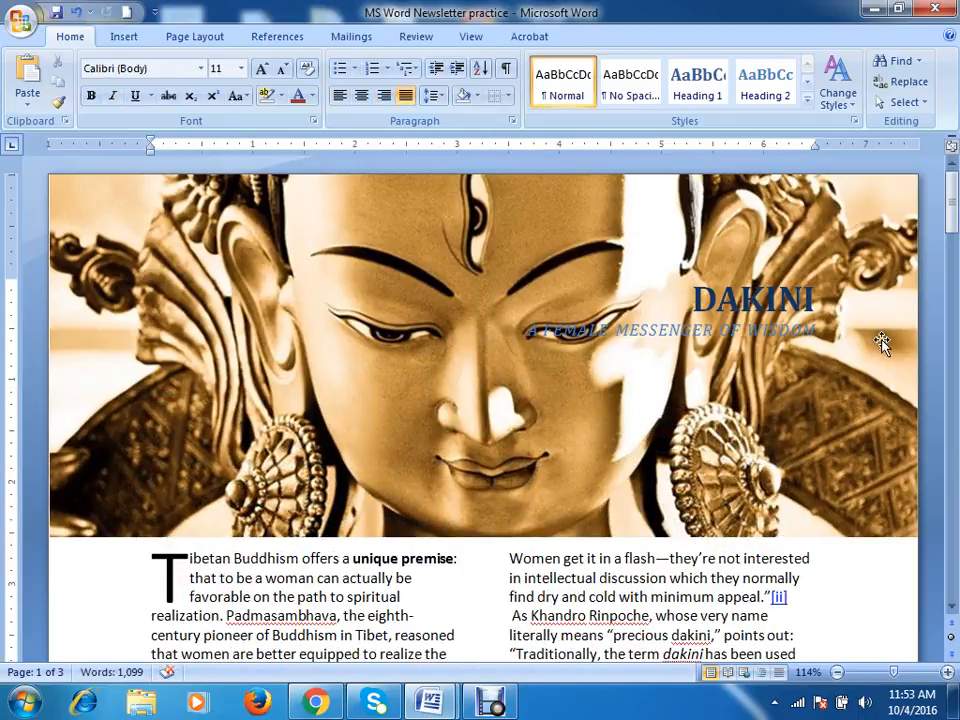
Step: Delete the DAKINI title and the subtitle A Female Messenger of Wisdom from over the header picture
{"action": "left_click_drag", "start_coordinate": [702, 297], "coordinate": [825, 333]}
{"action": "key", "text": "Delete"}
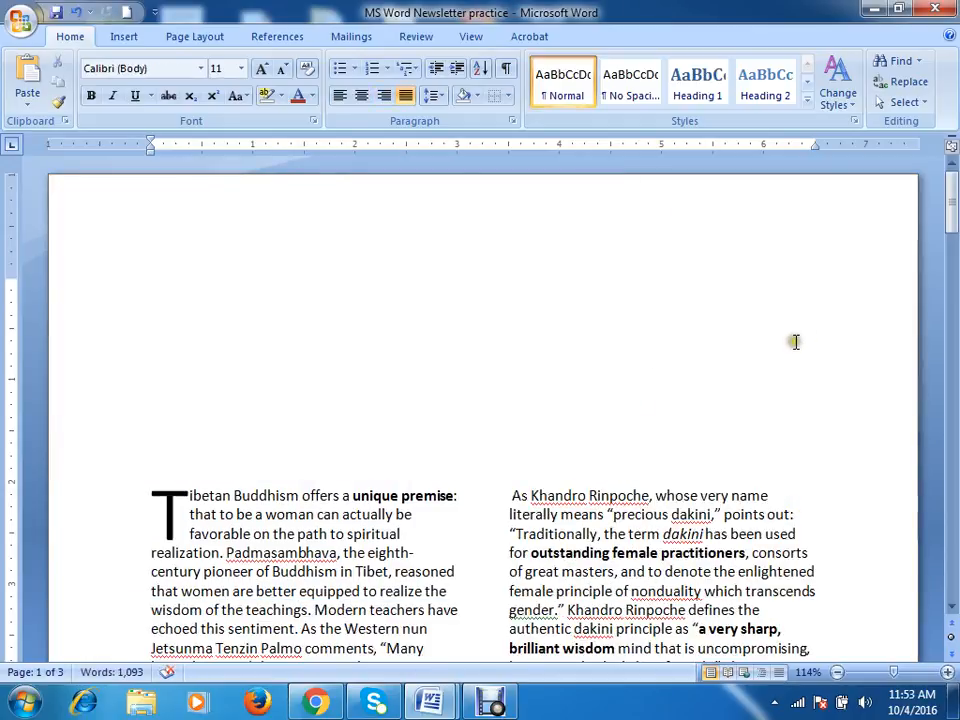
Step: Undo the deletion of the DAKINI title and its subtitle over the header picture
{"action": "key", "text": "ctrl+z"}
{"action": "left_click", "coordinate": [313, 279]}
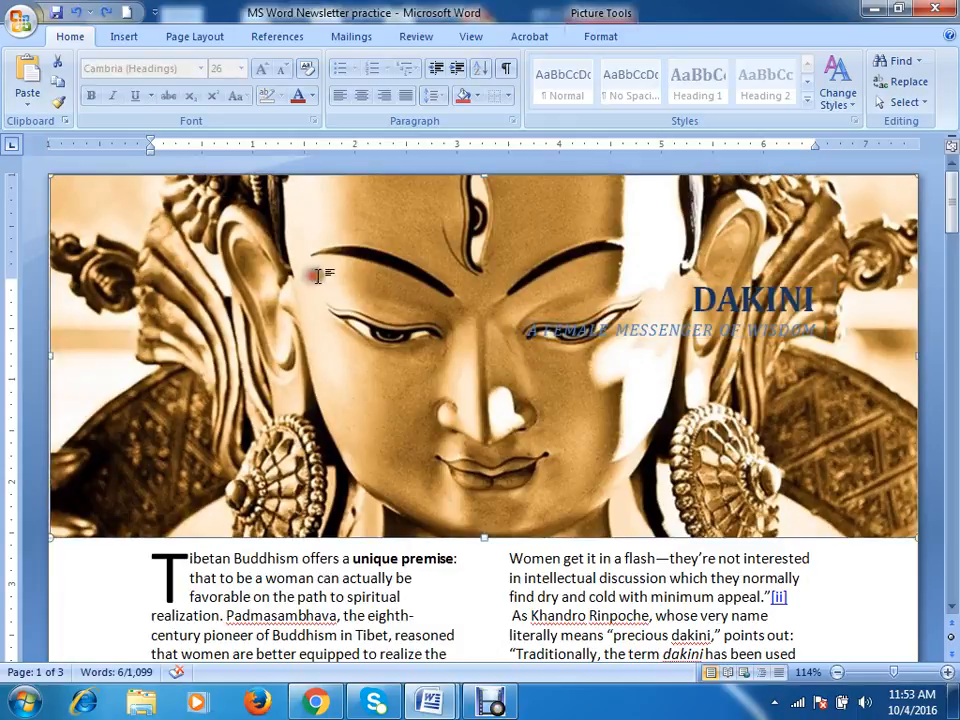
{"action": "left_click", "coordinate": [815, 331]}
{"action": "left_click", "coordinate": [298, 256]}
{"action": "right_click", "coordinate": [298, 256]}
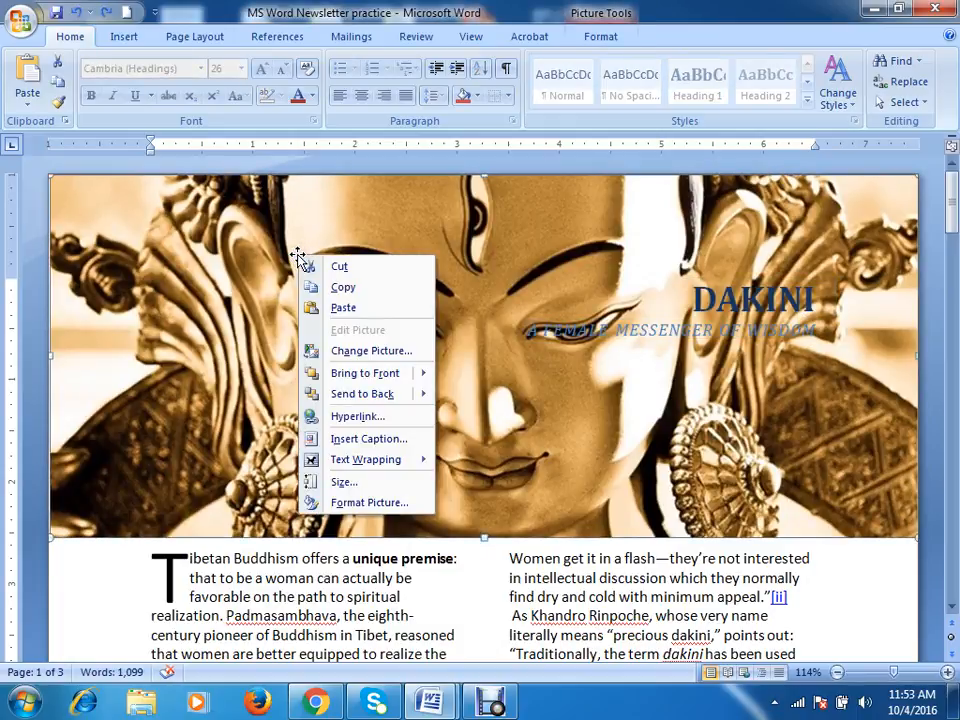
{"action": "left_click", "coordinate": [932, 406]}
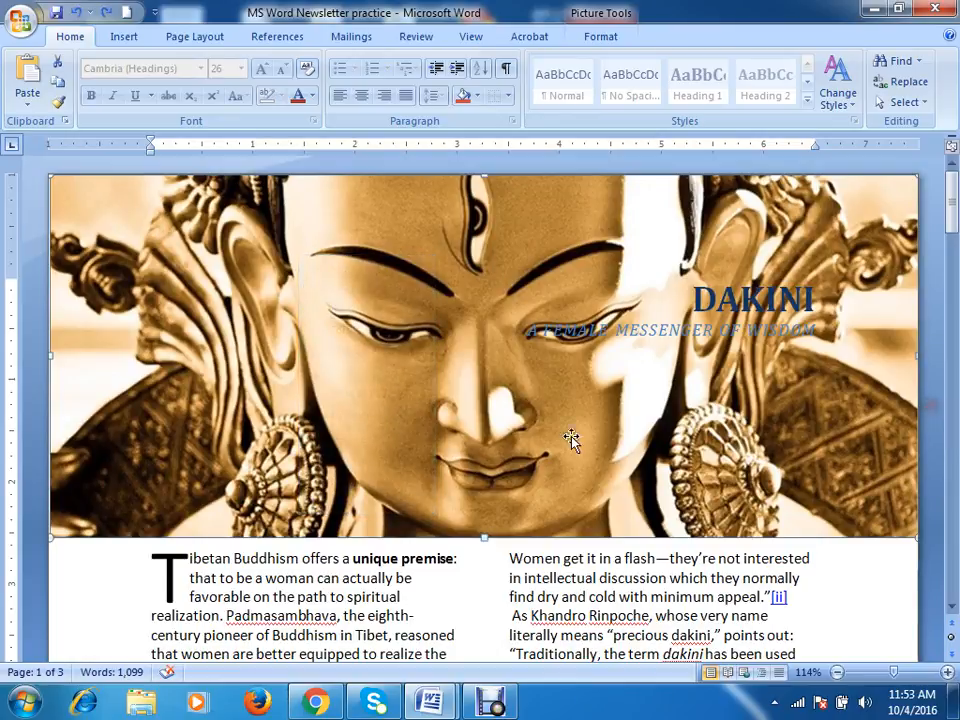
{"action": "left_click", "coordinate": [820, 333]}
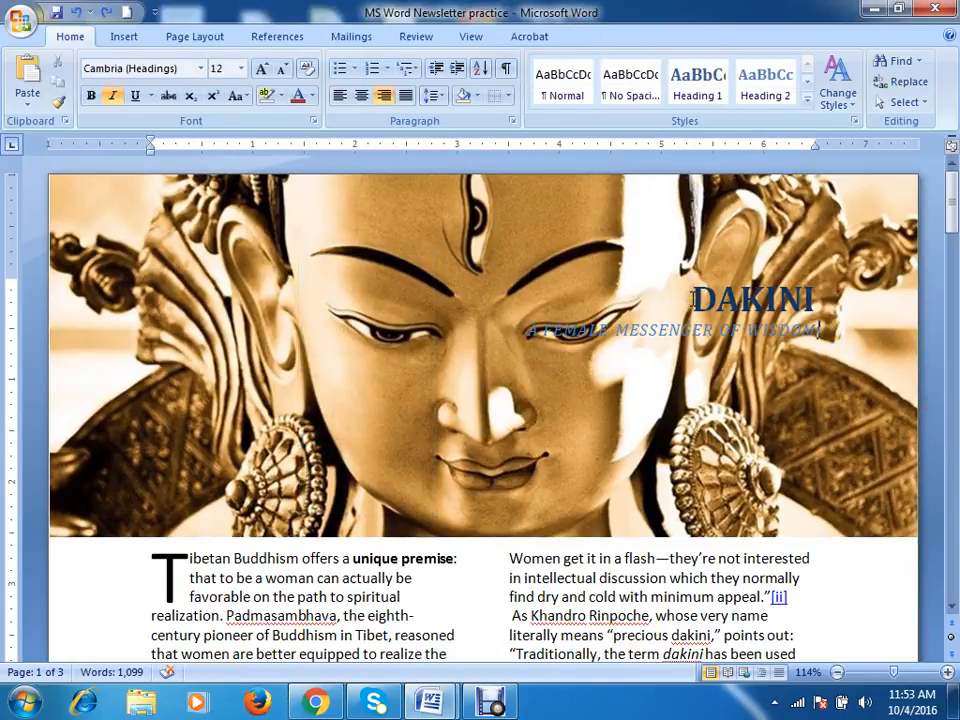
{"action": "left_click_drag", "start_coordinate": [695, 300], "coordinate": [810, 328]}
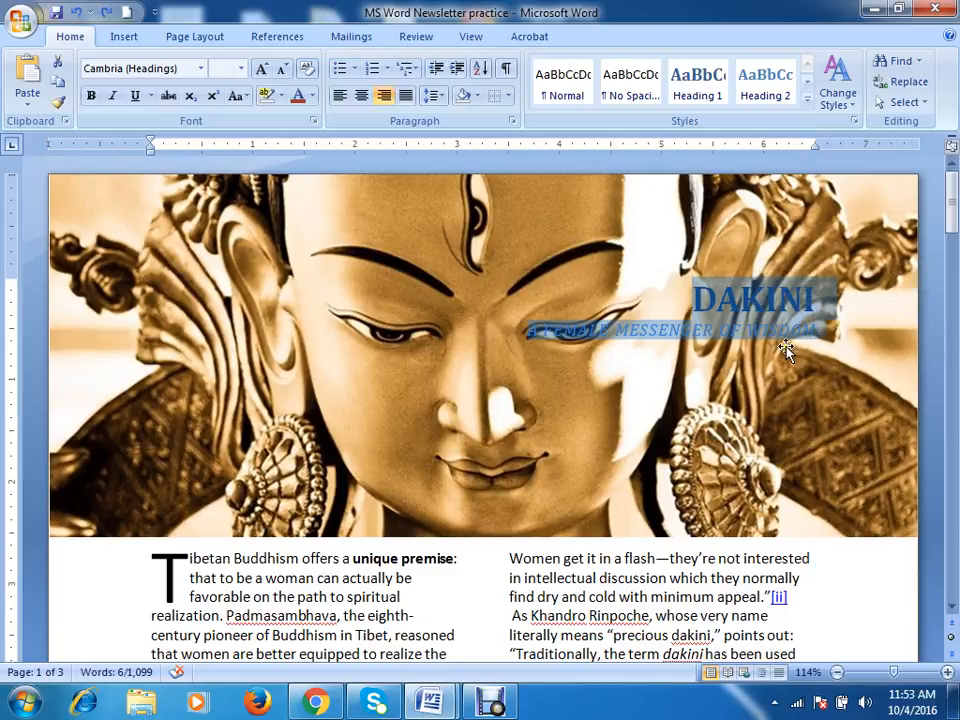
{"action": "left_click", "coordinate": [813, 328]}
{"action": "left_click_drag", "start_coordinate": [815, 328], "coordinate": [768, 310]}
Step: Try narrowing the header picture from its right edge to clear space behind the title, and undo it
{"action": "left_click", "coordinate": [611, 439]}
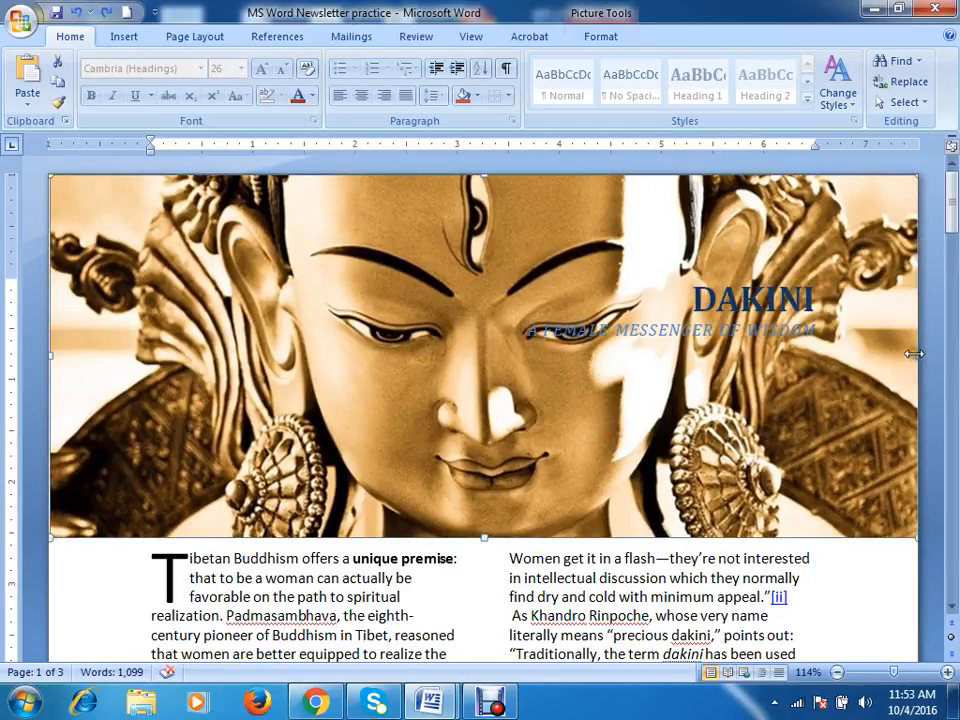
{"action": "left_click_drag", "start_coordinate": [904, 354], "coordinate": [296, 369]}
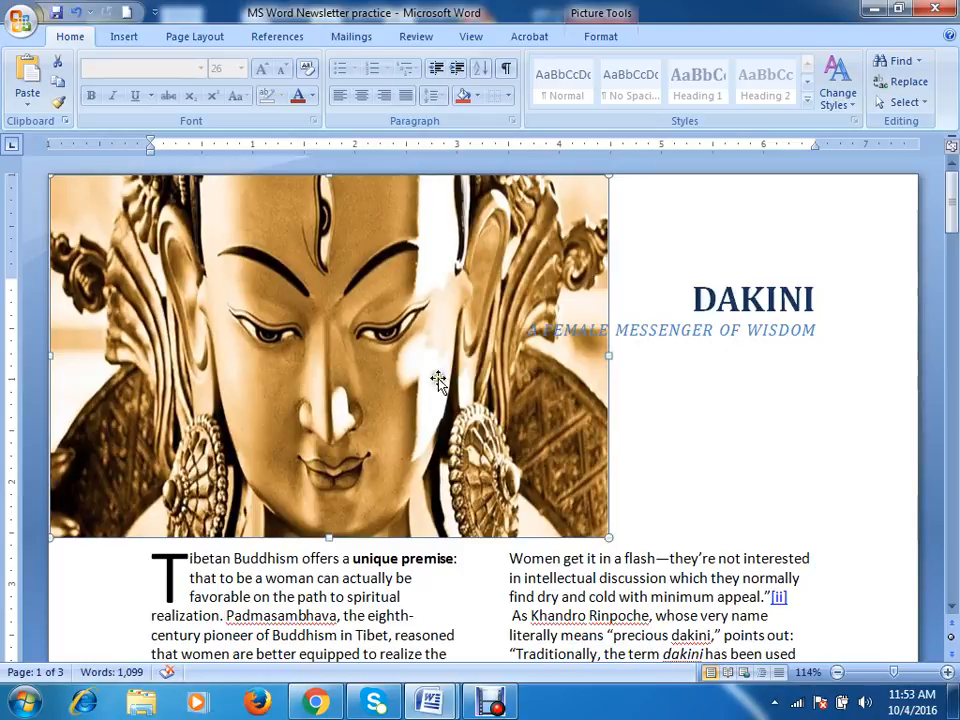
{"action": "key", "text": "ctrl+z"}
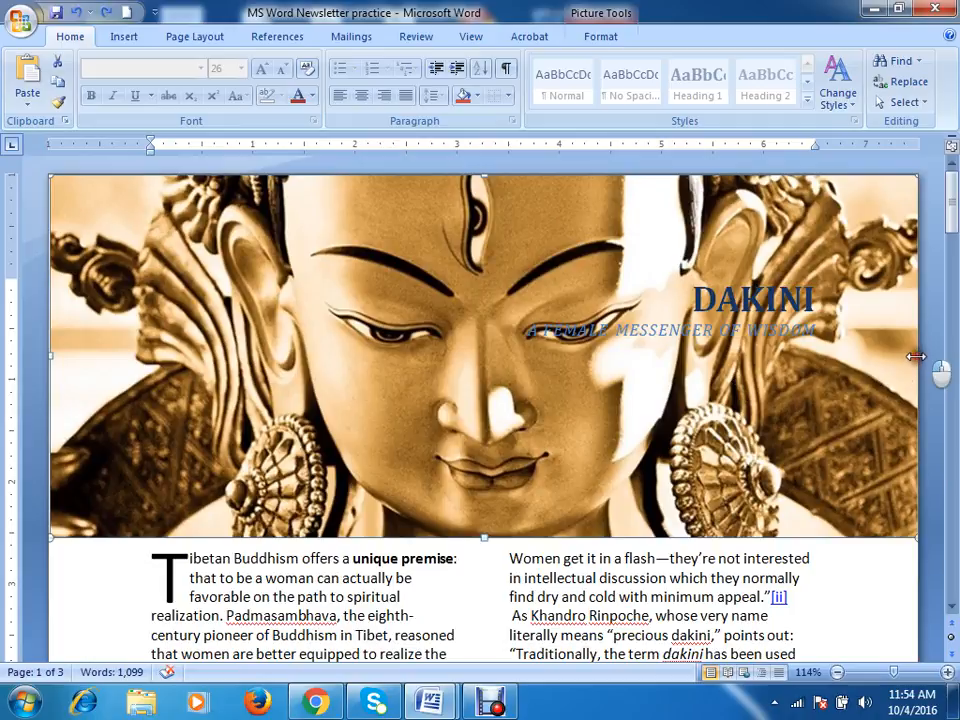
{"action": "left_click_drag", "start_coordinate": [914, 357], "coordinate": [558, 357]}
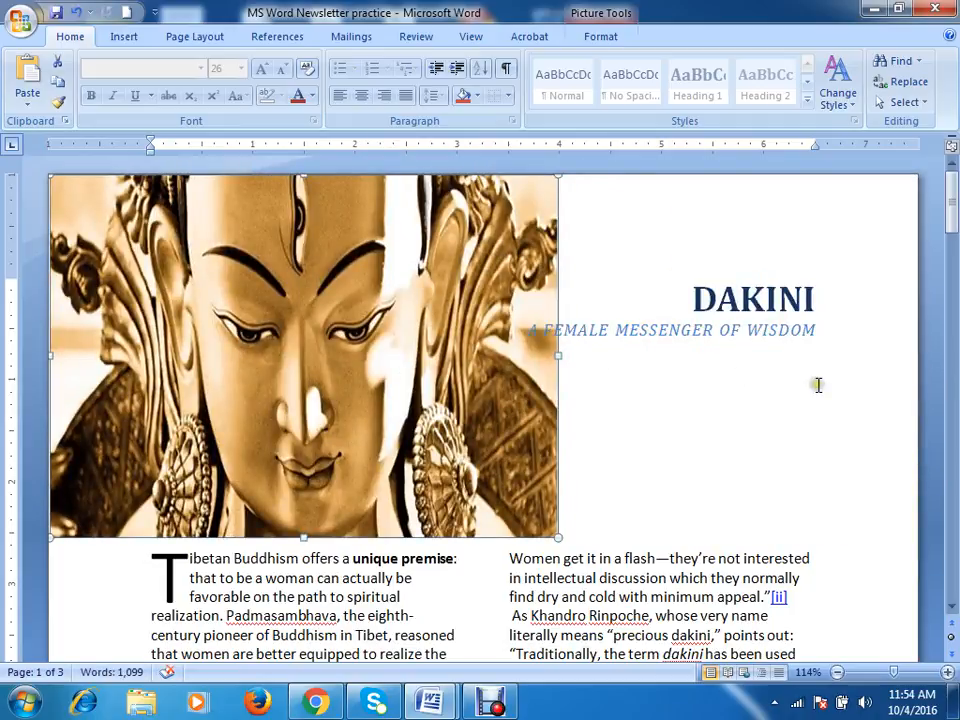
{"action": "key", "text": "ctrl+z"}
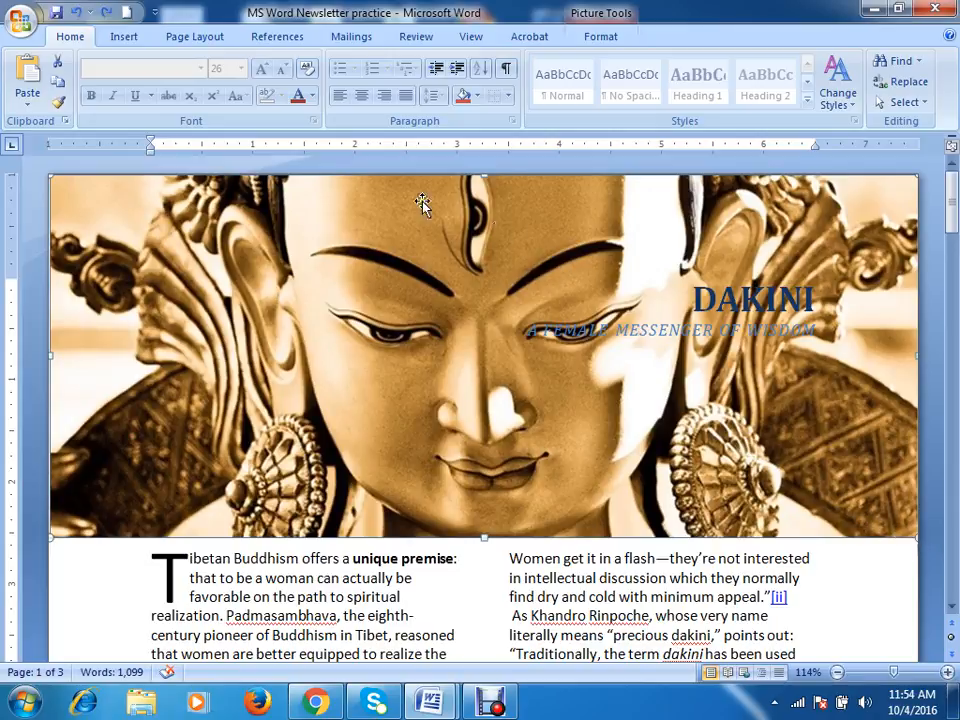
Step: Try cropping the header picture on both sides to a width of 6.73", and undo both crops
{"action": "left_click", "coordinate": [603, 40]}
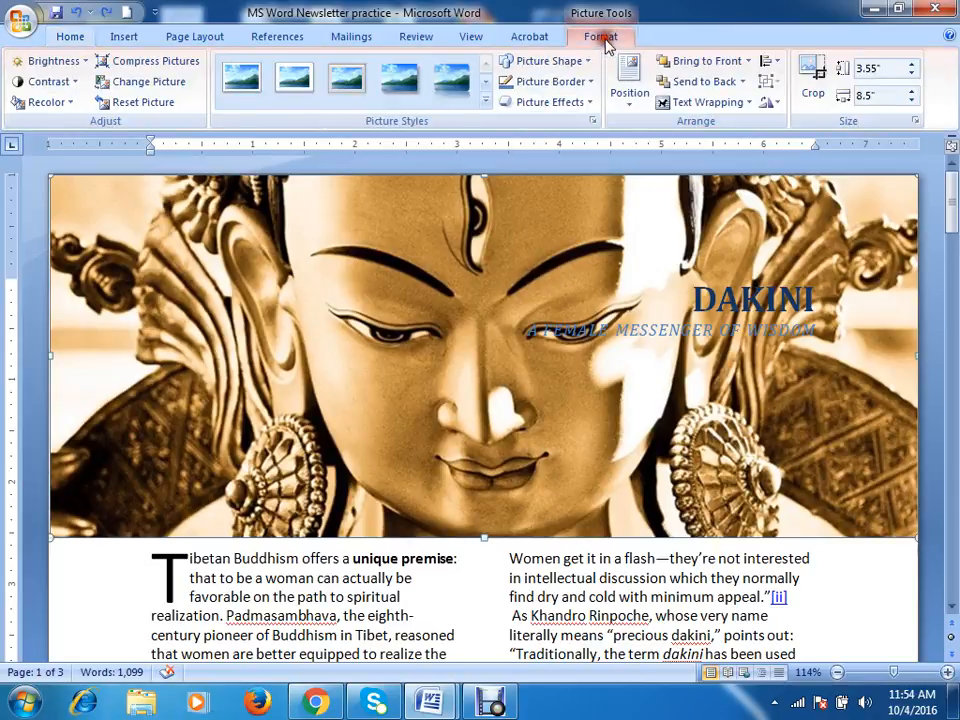
{"action": "left_click", "coordinate": [813, 75]}
{"action": "left_click_drag", "start_coordinate": [898, 365], "coordinate": [820, 365]}
{"action": "left_click_drag", "start_coordinate": [52, 355], "coordinate": [135, 358]}
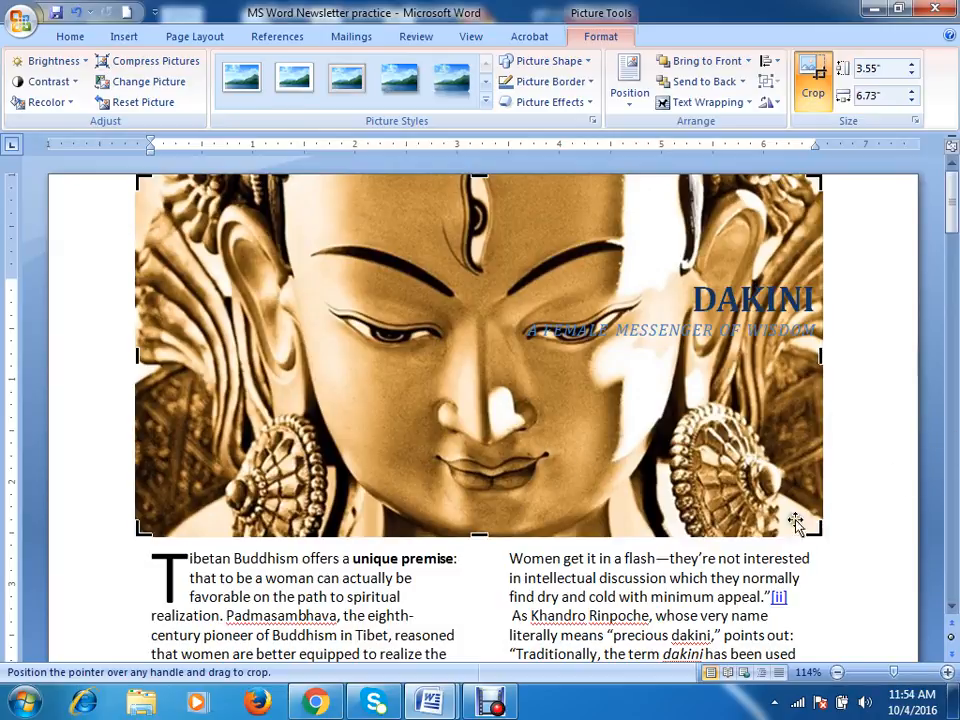
{"action": "key", "text": "ctrl+z"}
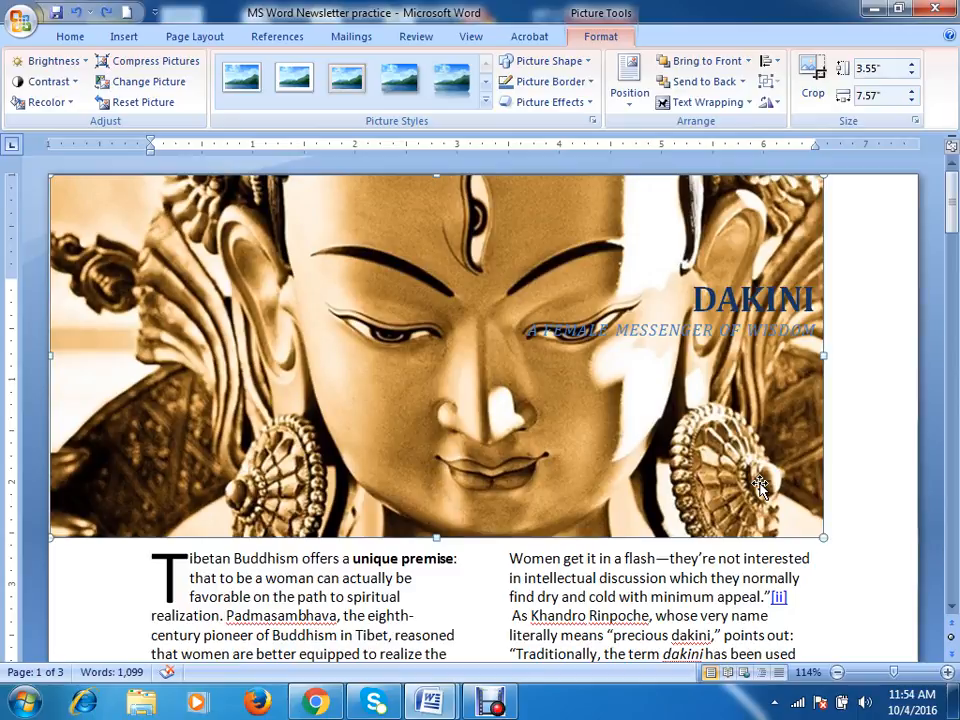
{"action": "key", "text": "ctrl+z"}
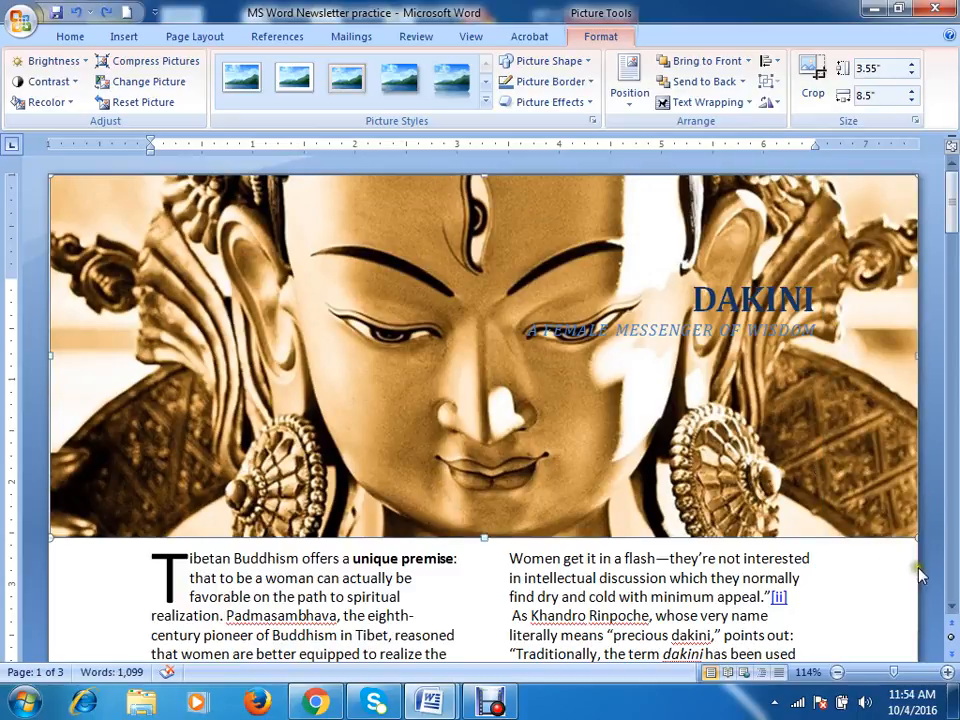
Step: Reduce the font size of the four reference notes at the end of the document to 8
{"action": "left_click", "coordinate": [628, 635]}
{"action": "scroll", "coordinate": [628, 635], "scroll_direction": "down", "scroll_amount": 20}
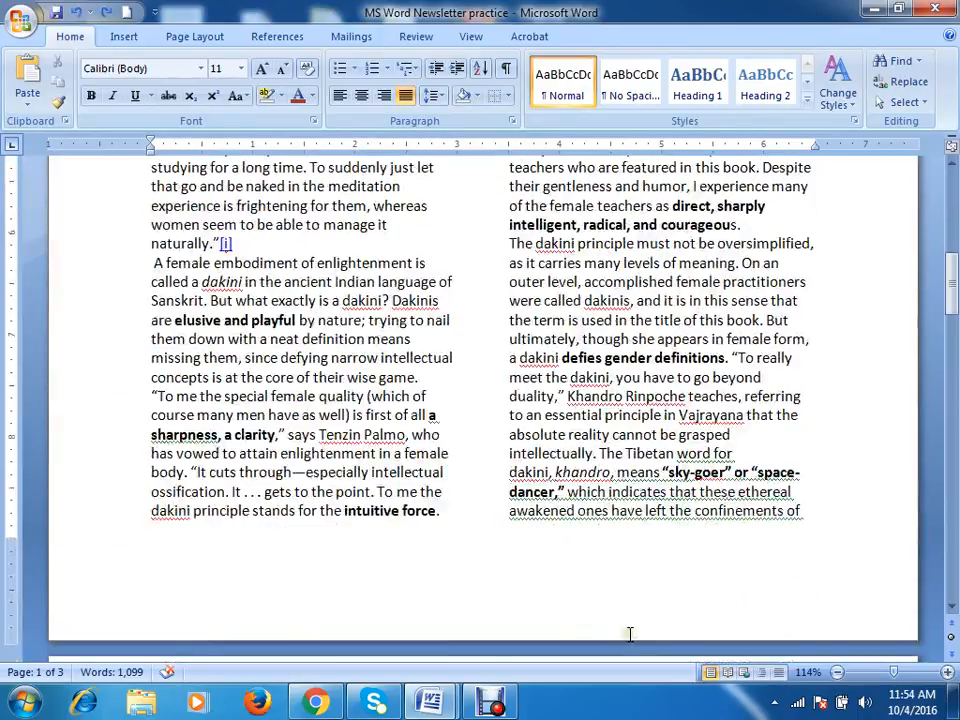
{"action": "scroll", "coordinate": [628, 635], "scroll_direction": "down", "scroll_amount": 15}
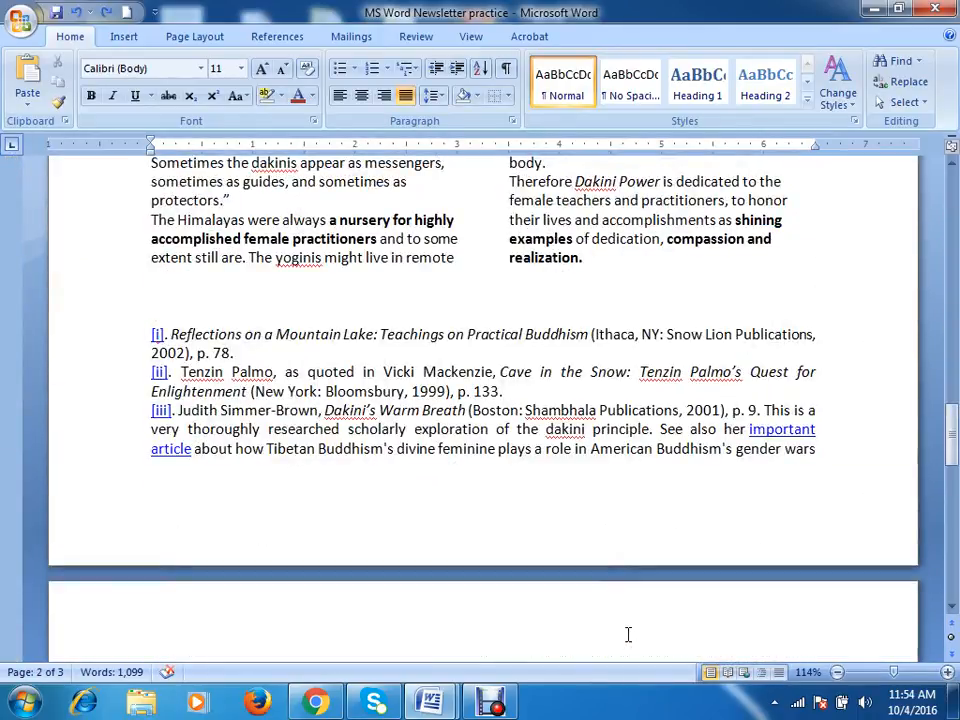
{"action": "scroll", "coordinate": [628, 635], "scroll_direction": "down", "scroll_amount": 5}
{"action": "scroll", "coordinate": [628, 635], "scroll_direction": "up", "scroll_amount": 2}
{"action": "left_click_drag", "start_coordinate": [274, 629], "coordinate": [121, 235]}
{"action": "left_click", "coordinate": [283, 69]}
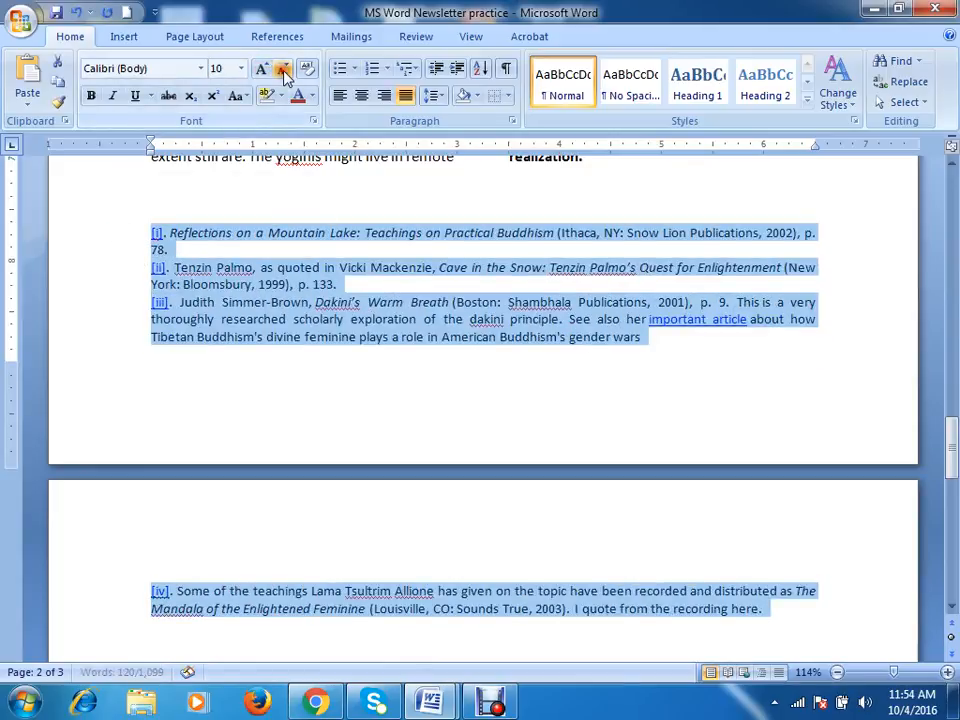
{"action": "left_click", "coordinate": [283, 69]}
{"action": "left_click", "coordinate": [285, 75]}
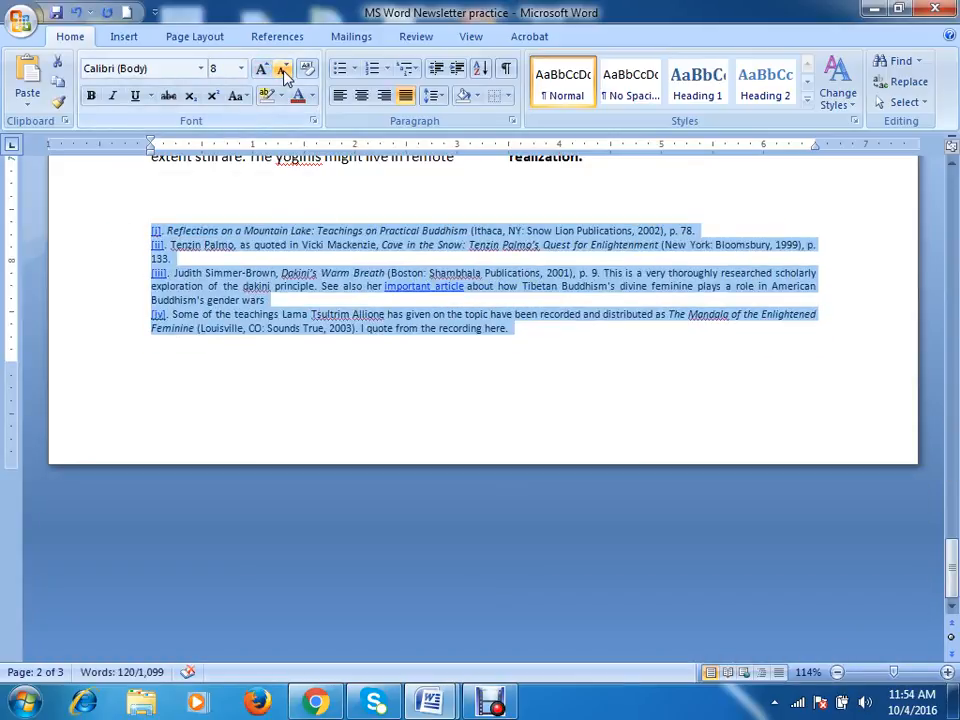
{"action": "left_click", "coordinate": [620, 392]}
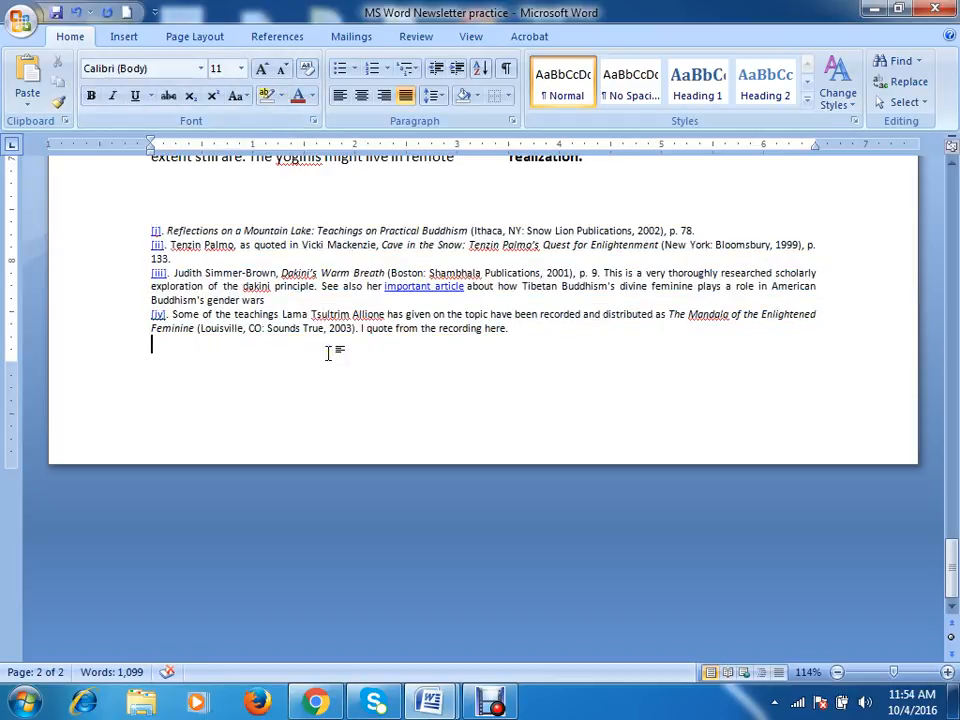
Step: Change the font of the two-column article text, excluding the drop cap, to Adobe Devanagari
{"action": "scroll", "coordinate": [579, 385], "scroll_direction": "up", "scroll_amount": 10}
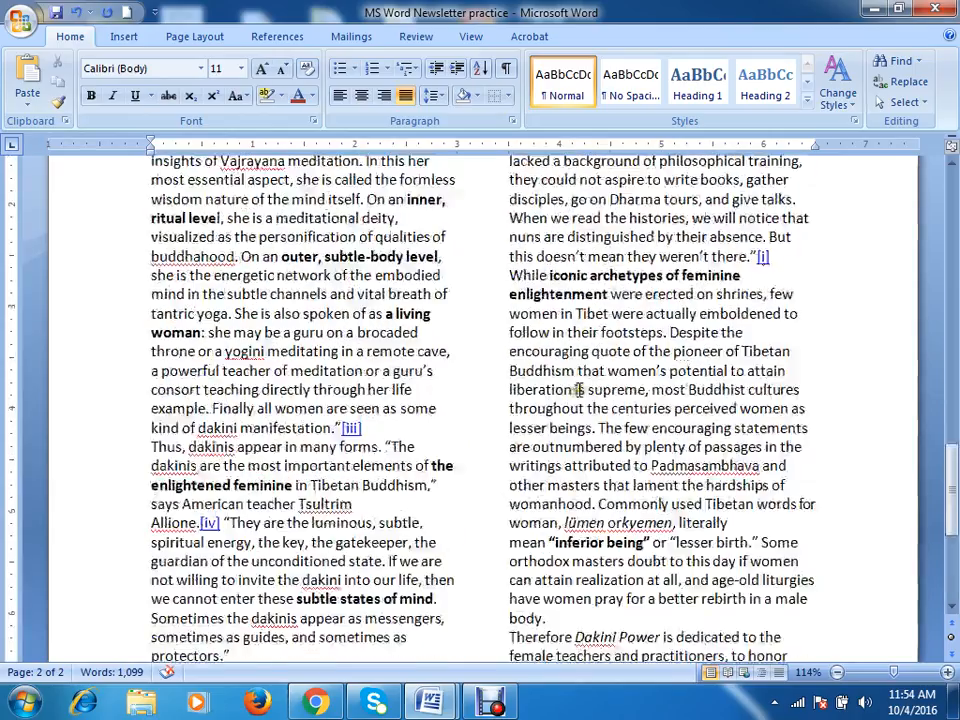
{"action": "scroll", "coordinate": [579, 390], "scroll_direction": "up", "scroll_amount": 6}
{"action": "scroll", "coordinate": [579, 390], "scroll_direction": "down", "scroll_amount": 8}
{"action": "scroll", "coordinate": [579, 389], "scroll_direction": "up", "scroll_amount": 7}
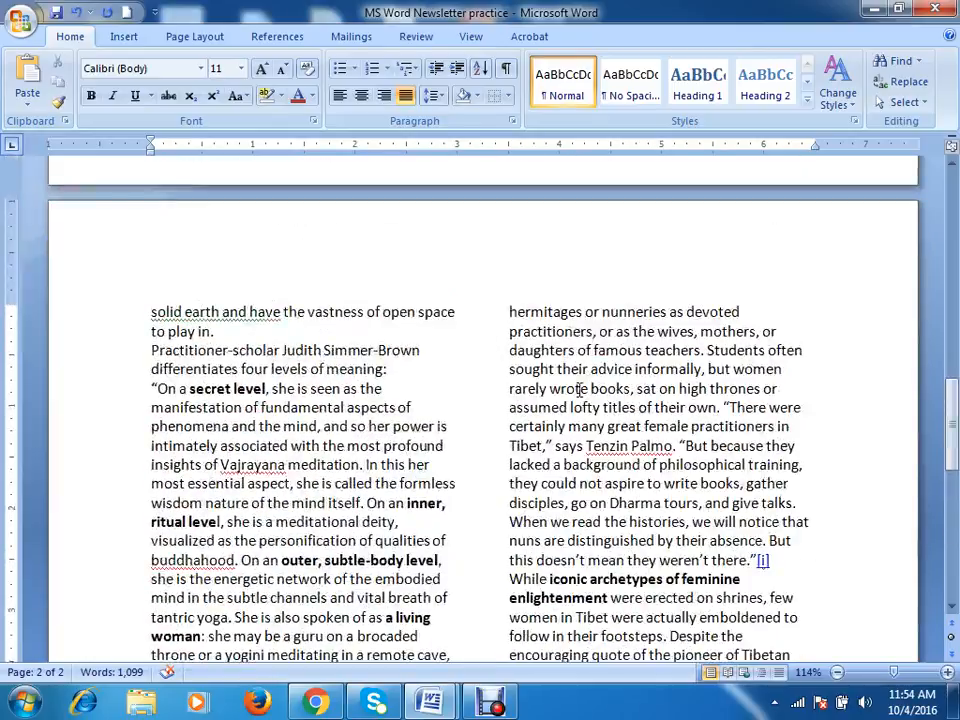
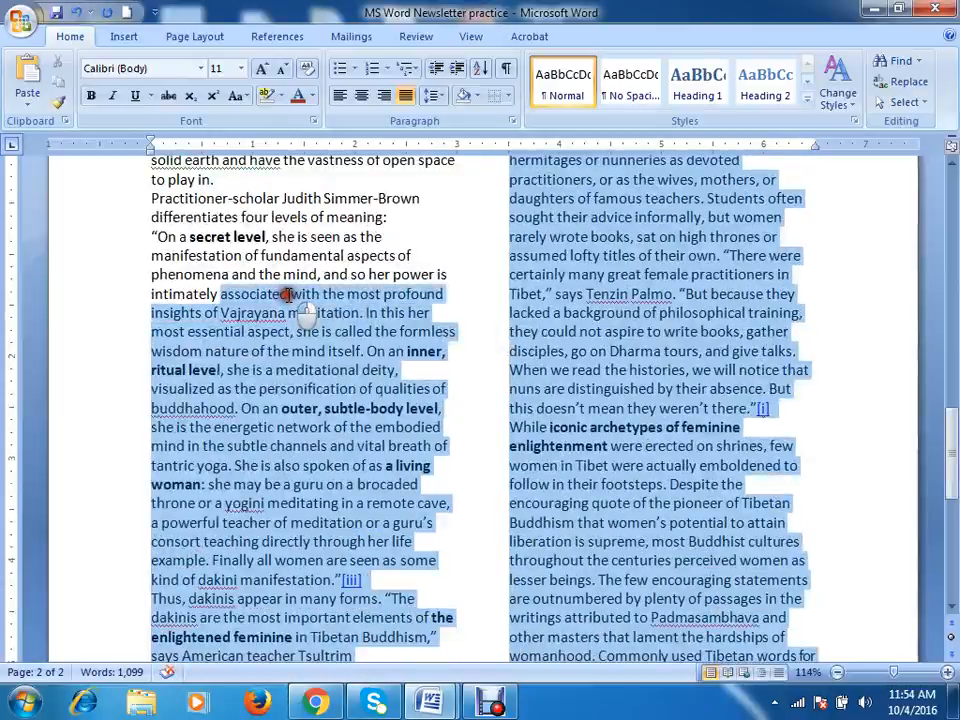
{"action": "left_click_drag", "start_coordinate": [287, 294], "coordinate": [170, 296]}
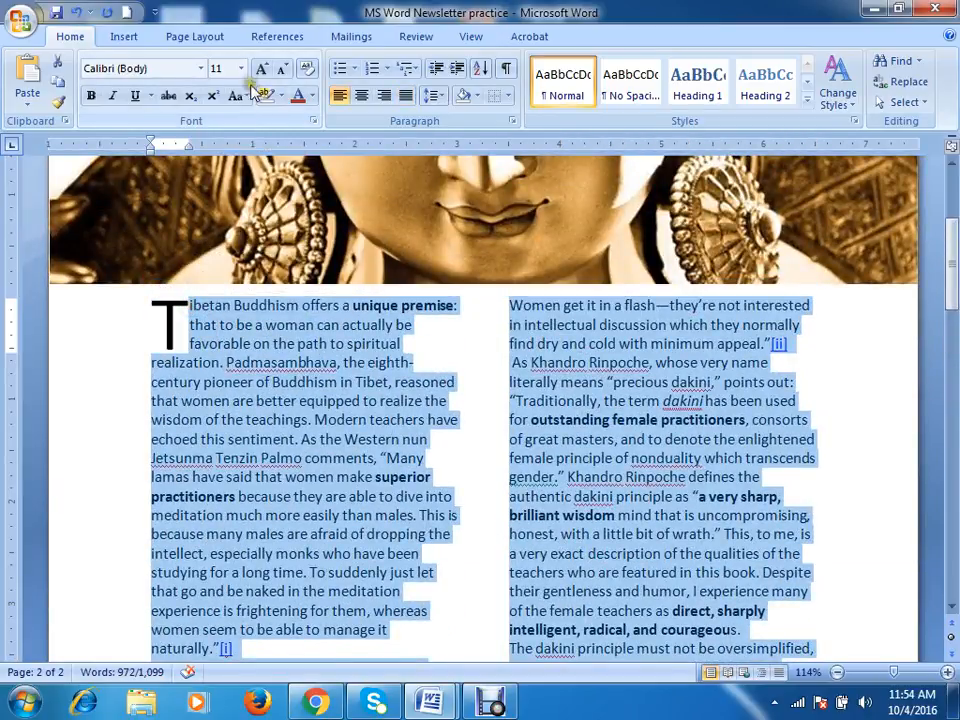
{"action": "left_click", "coordinate": [199, 70]}
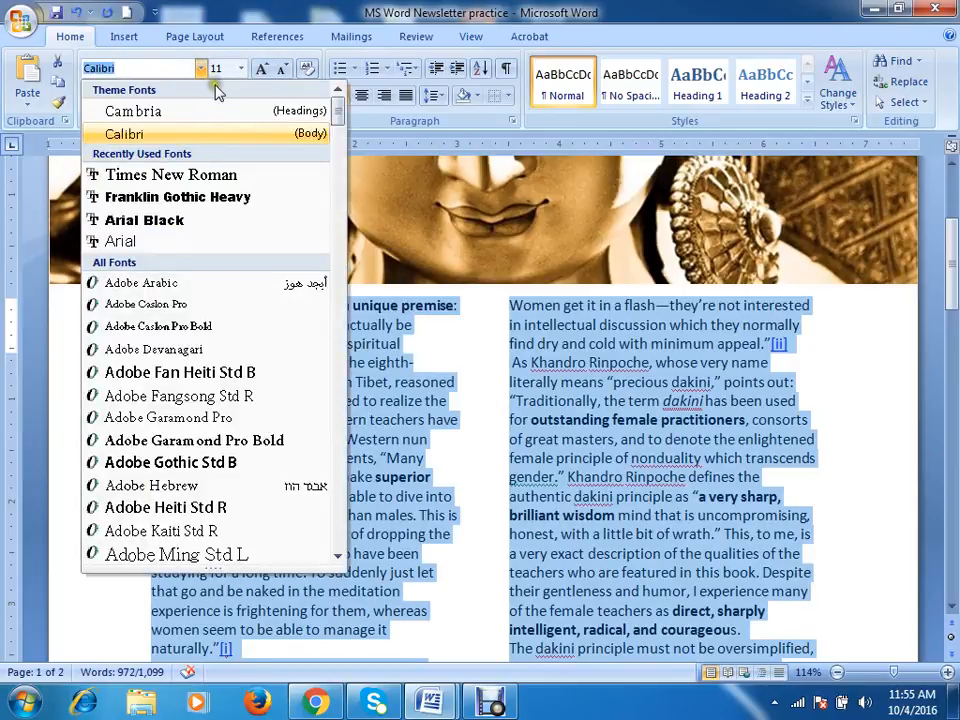
{"action": "scroll", "coordinate": [243, 392], "scroll_direction": "down", "scroll_amount": 1}
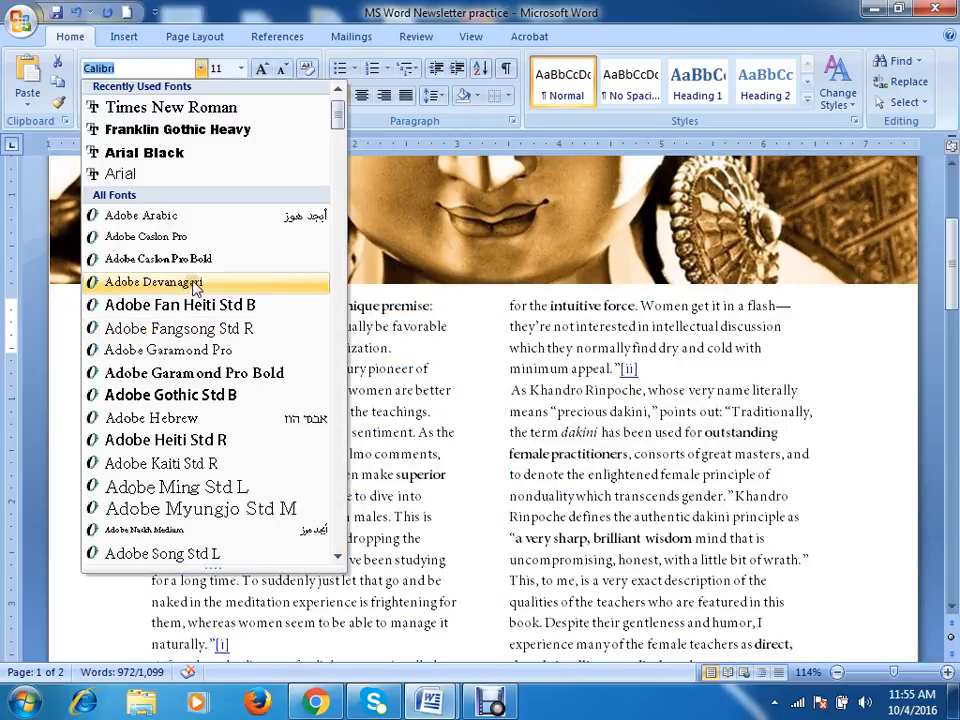
{"action": "left_click", "coordinate": [196, 287]}
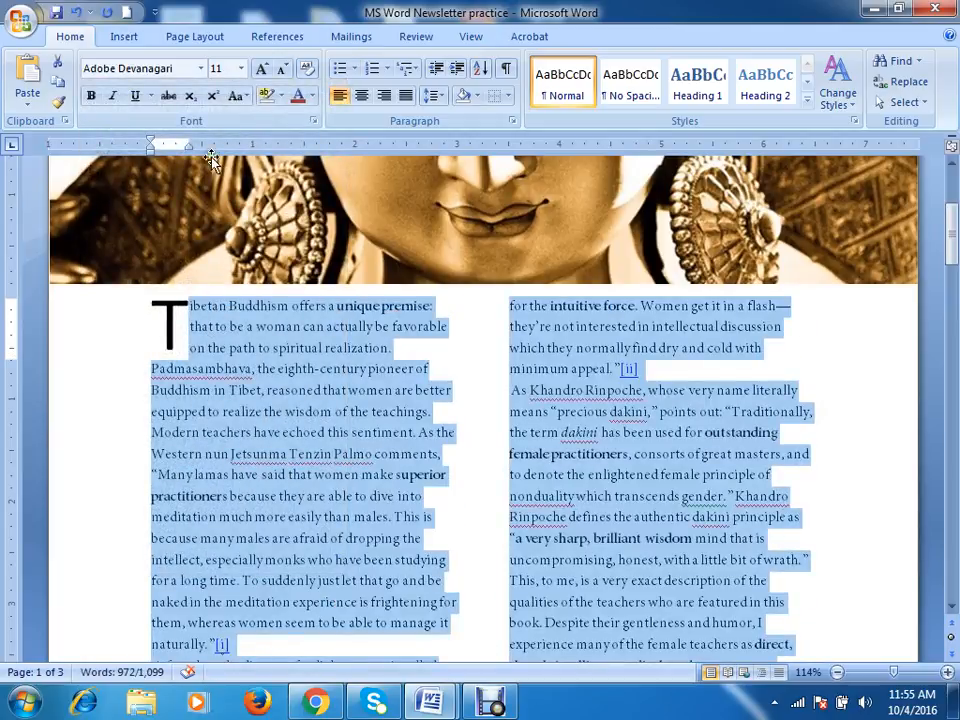
Step: Add space after each paragraph of the two-column article text
{"action": "left_click", "coordinate": [433, 95]}
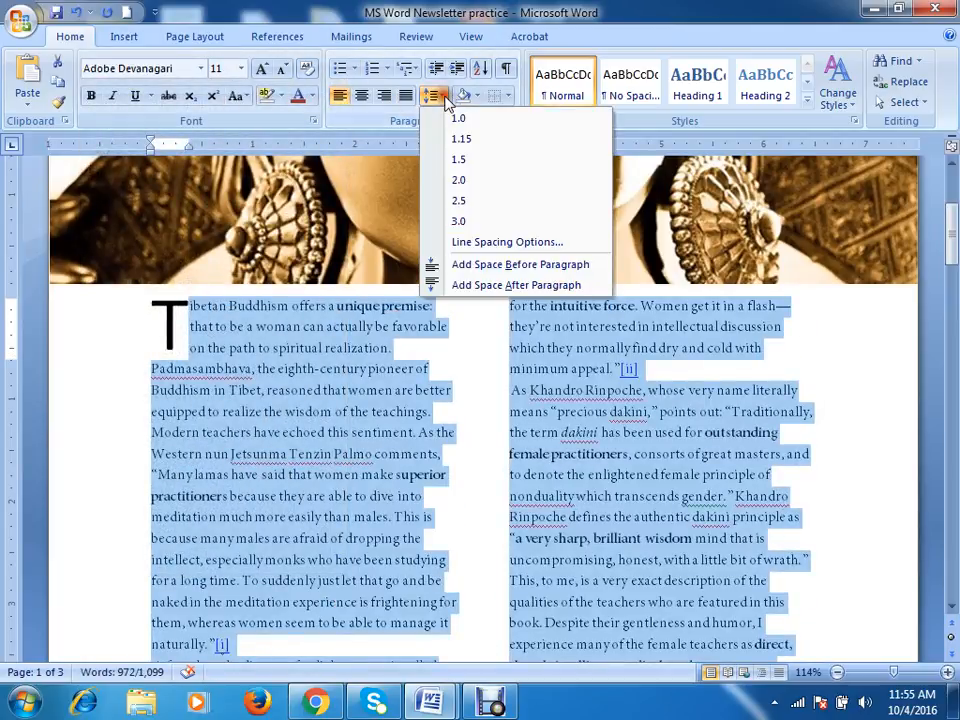
{"action": "left_click", "coordinate": [452, 284]}
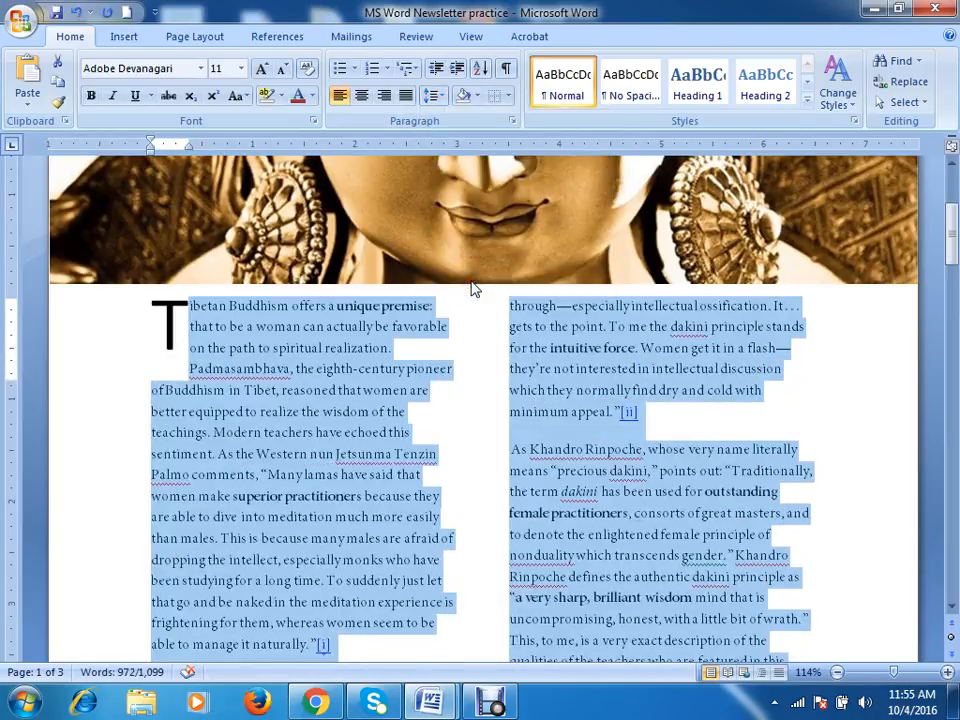
{"action": "left_click", "coordinate": [433, 95]}
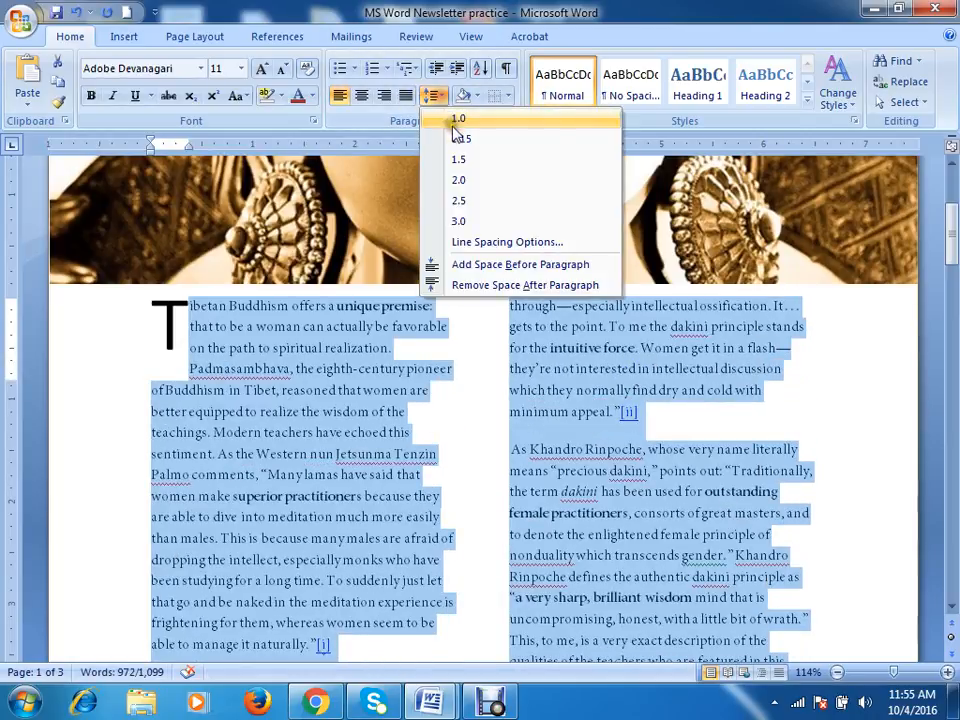
{"action": "left_click", "coordinate": [457, 139]}
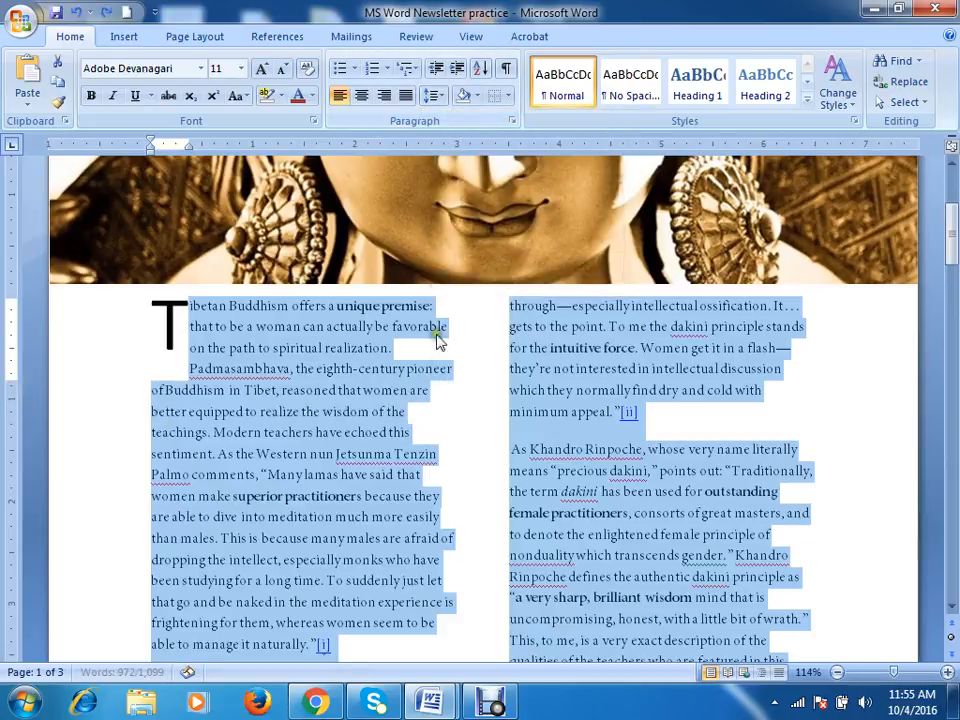
{"action": "left_click", "coordinate": [463, 415]}
{"action": "scroll", "coordinate": [472, 466], "scroll_direction": "down", "scroll_amount": 3}
{"action": "scroll", "coordinate": [472, 466], "scroll_direction": "up", "scroll_amount": 3}
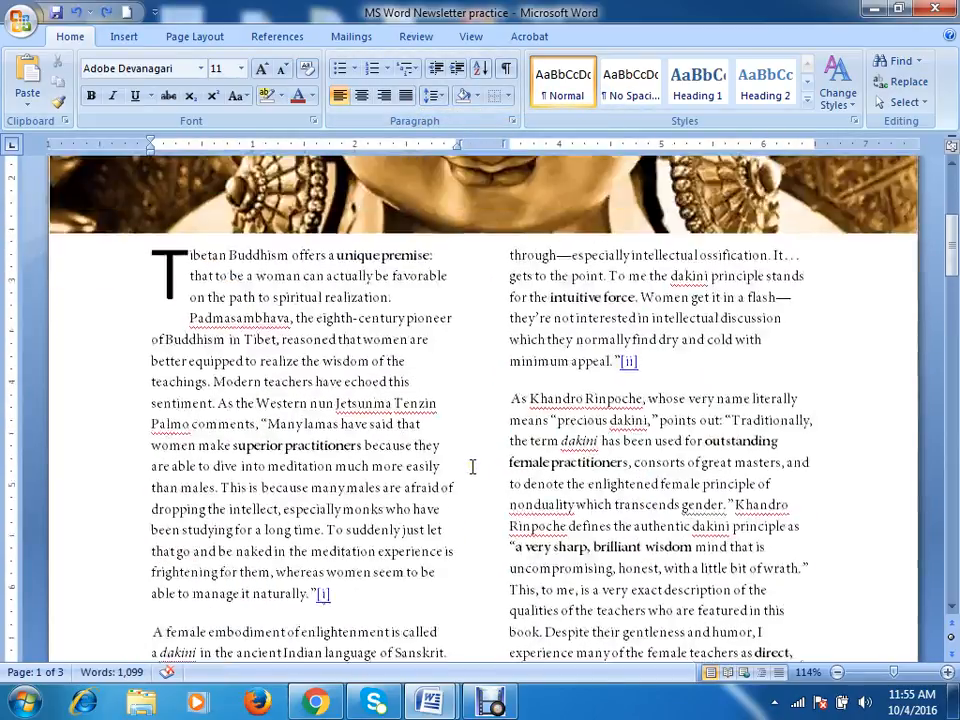
Step: Change the font of the drop cap T in the opening paragraph to Adobe Devanagari
{"action": "left_click", "coordinate": [163, 322]}
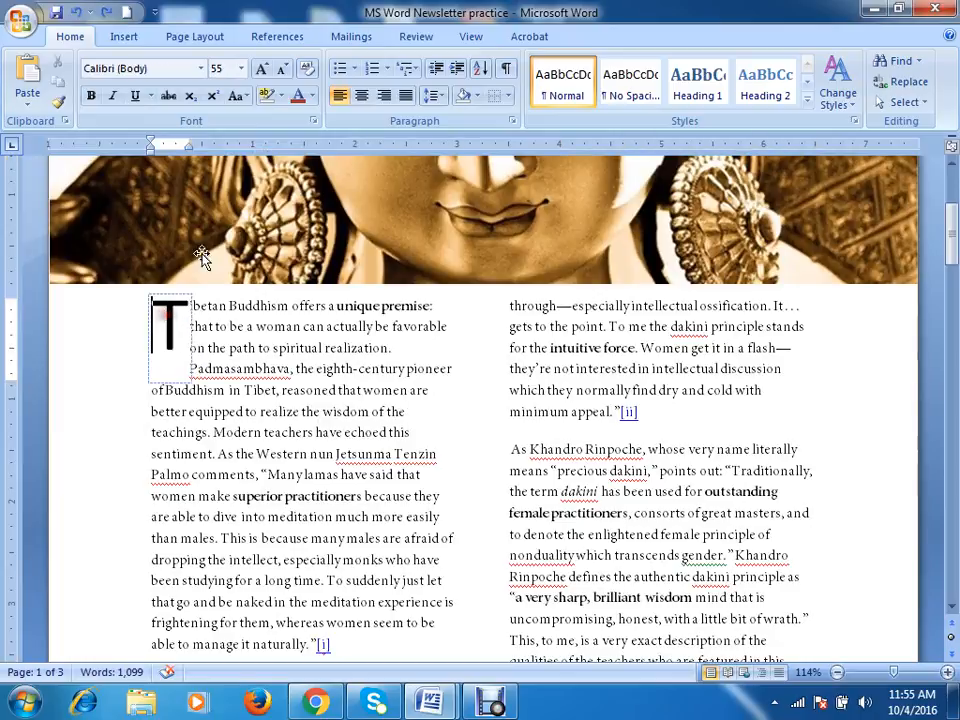
{"action": "double_click", "coordinate": [168, 336]}
{"action": "left_click", "coordinate": [201, 68]}
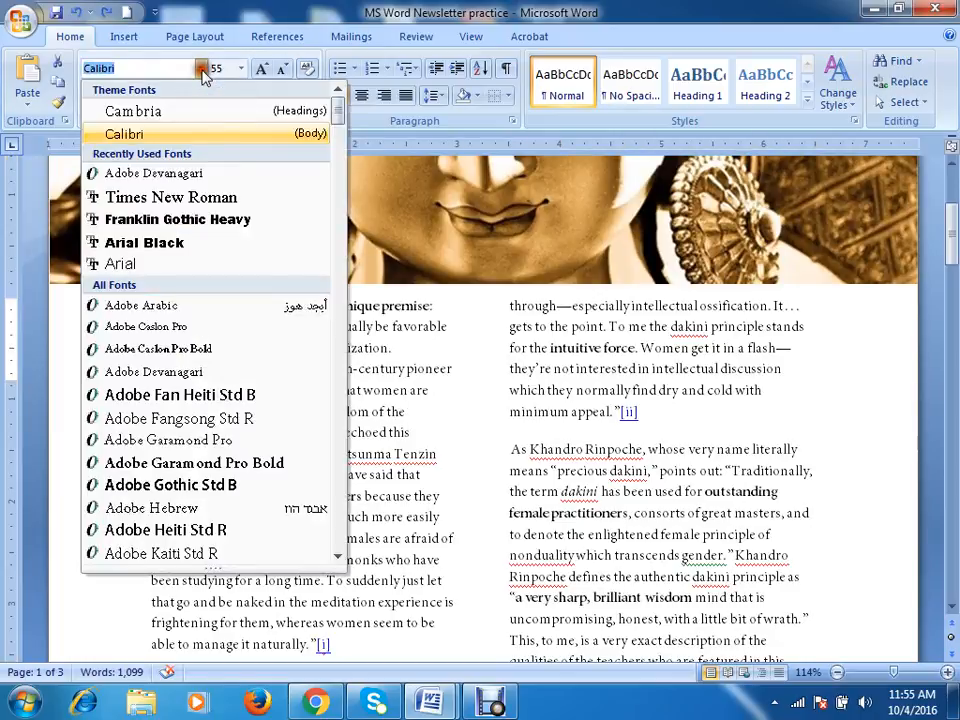
{"action": "left_click", "coordinate": [110, 172]}
{"action": "left_click", "coordinate": [478, 372]}
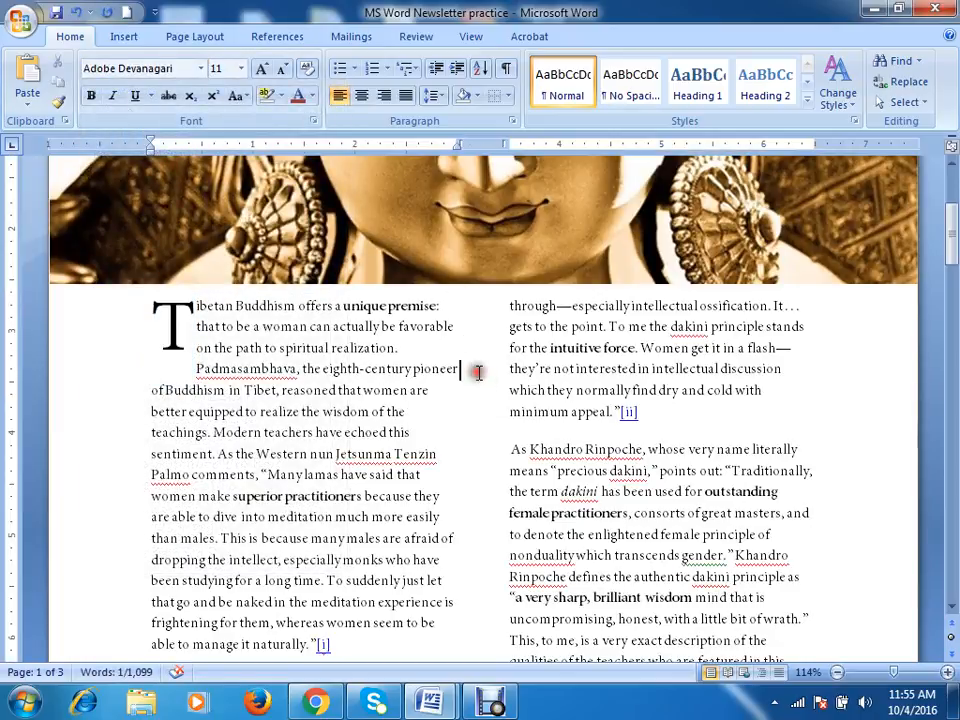
Step: Look through the newsletter's pages and check its custom page margins in Page Setup, leaving them as they are
{"action": "scroll", "coordinate": [403, 351], "scroll_direction": "down", "scroll_amount": 3}
{"action": "scroll", "coordinate": [403, 478], "scroll_direction": "down", "scroll_amount": 15}
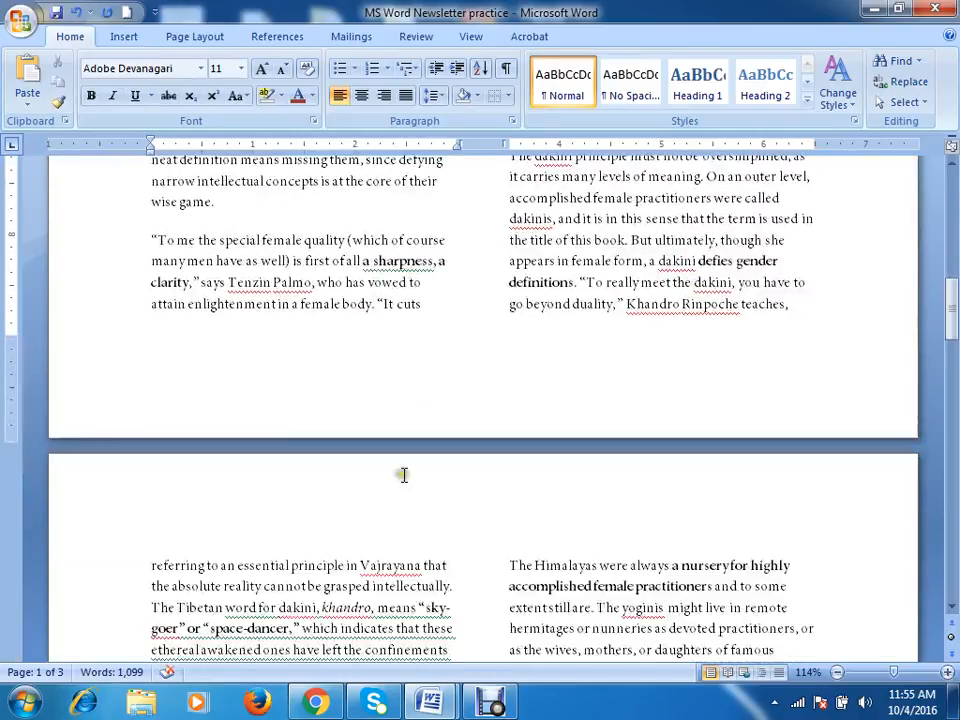
{"action": "scroll", "coordinate": [403, 468], "scroll_direction": "down", "scroll_amount": 4}
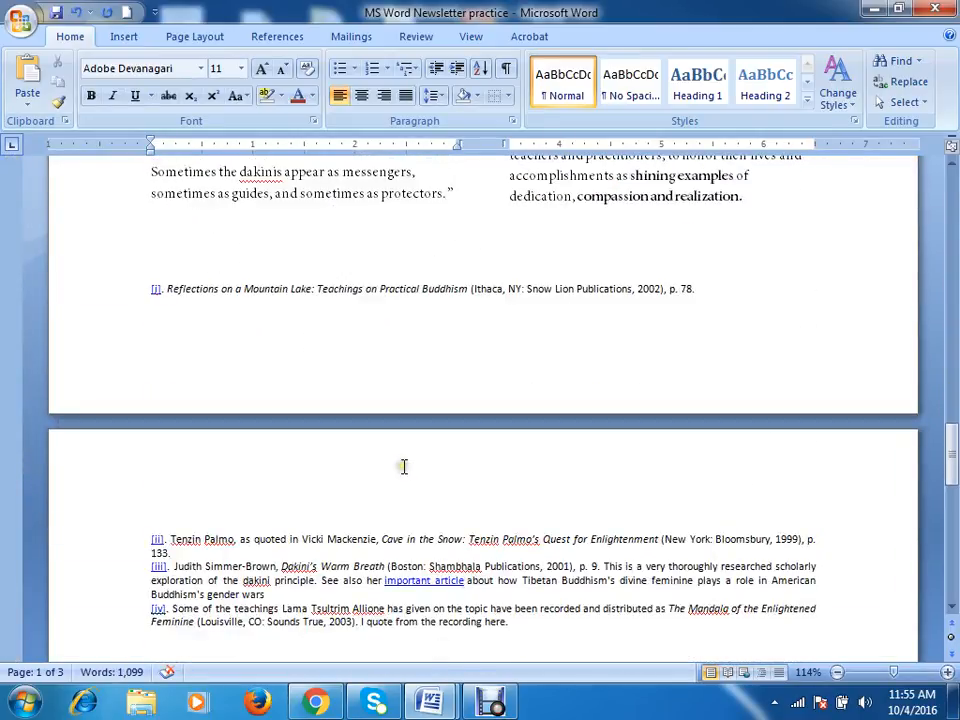
{"action": "scroll", "coordinate": [403, 464], "scroll_direction": "up", "scroll_amount": 15}
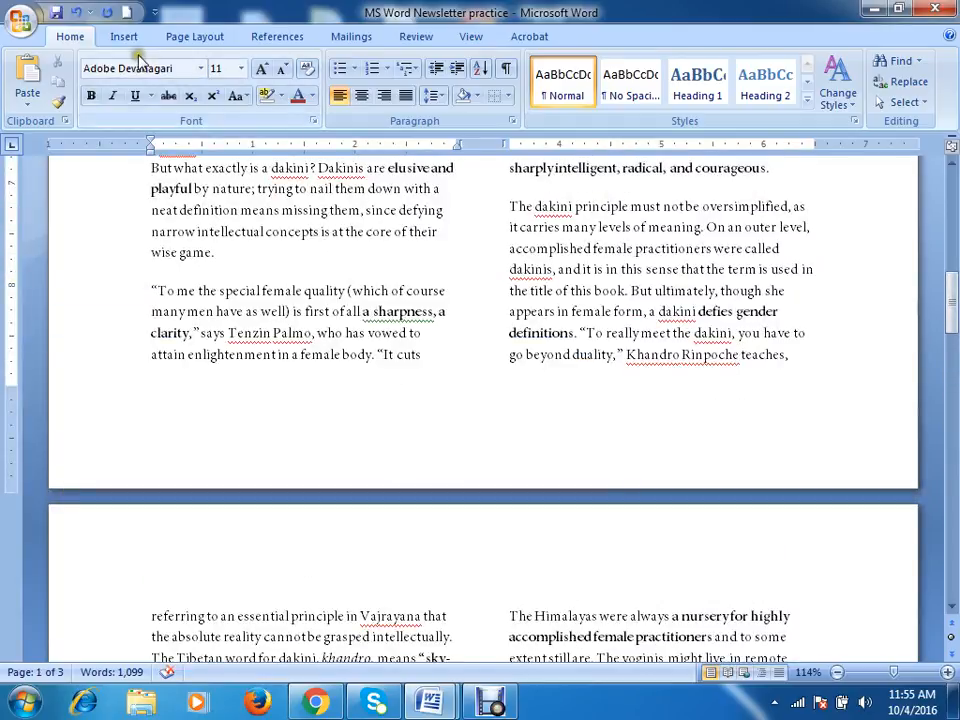
{"action": "left_click", "coordinate": [196, 38]}
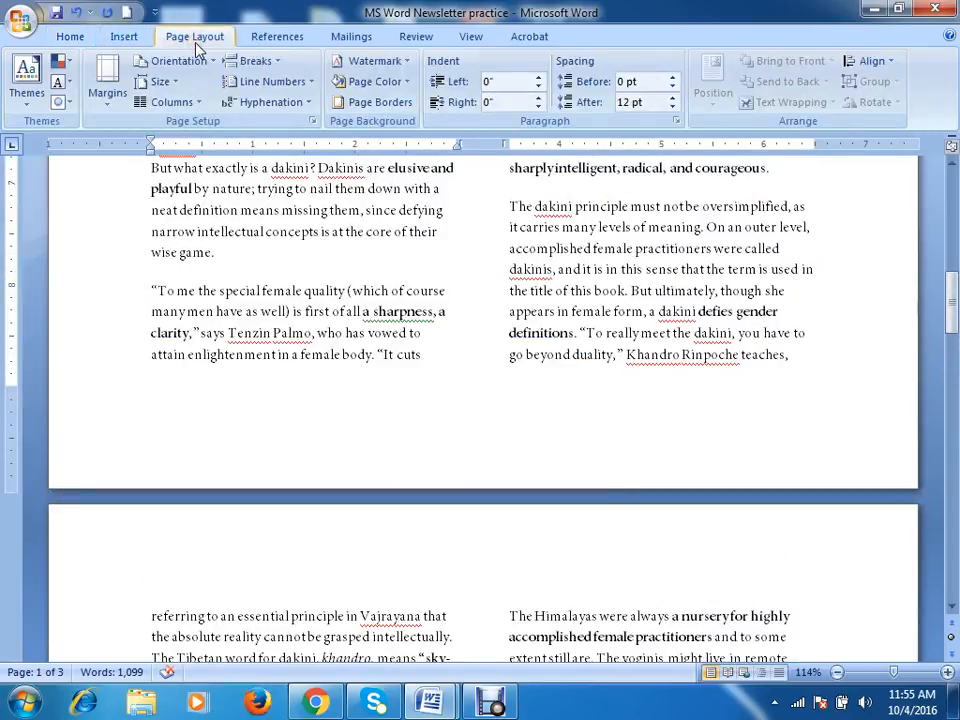
{"action": "left_click", "coordinate": [122, 36]}
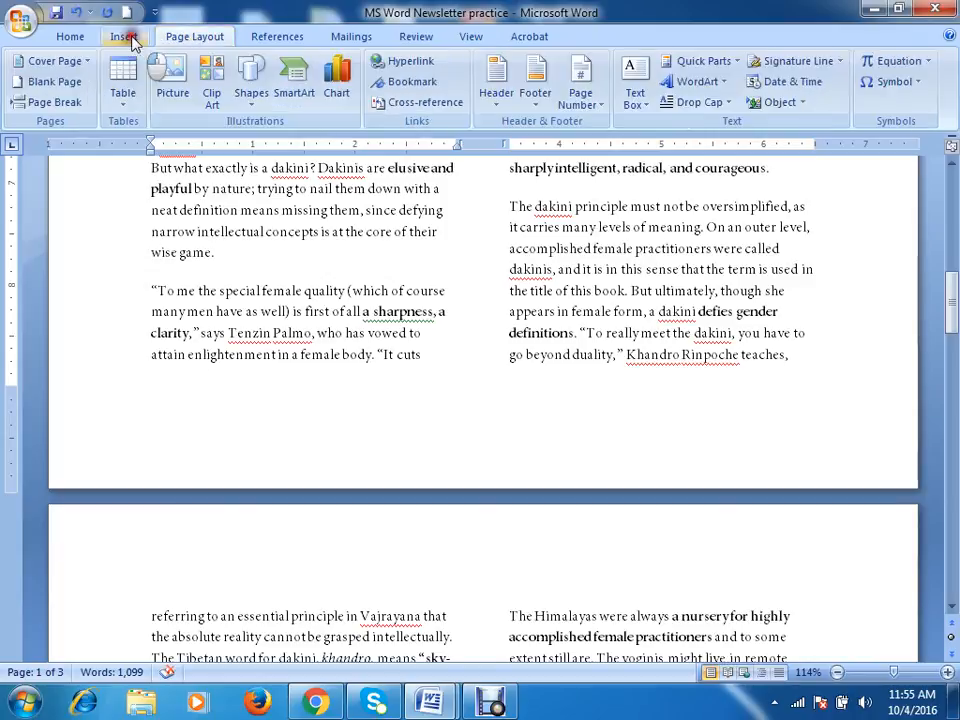
{"action": "left_click", "coordinate": [205, 38]}
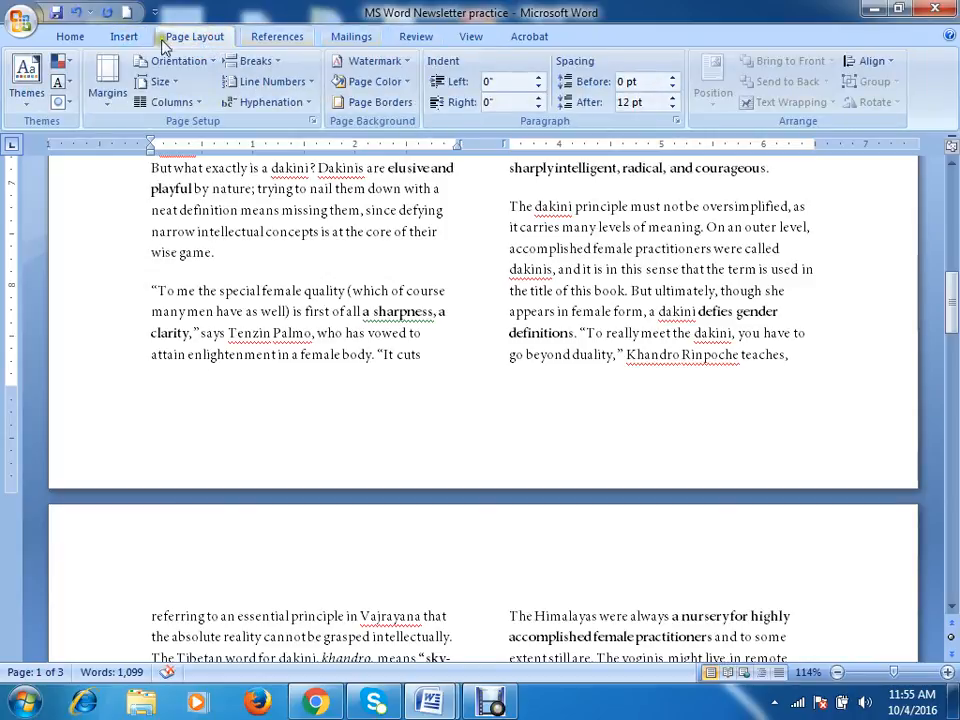
{"action": "left_click", "coordinate": [109, 98]}
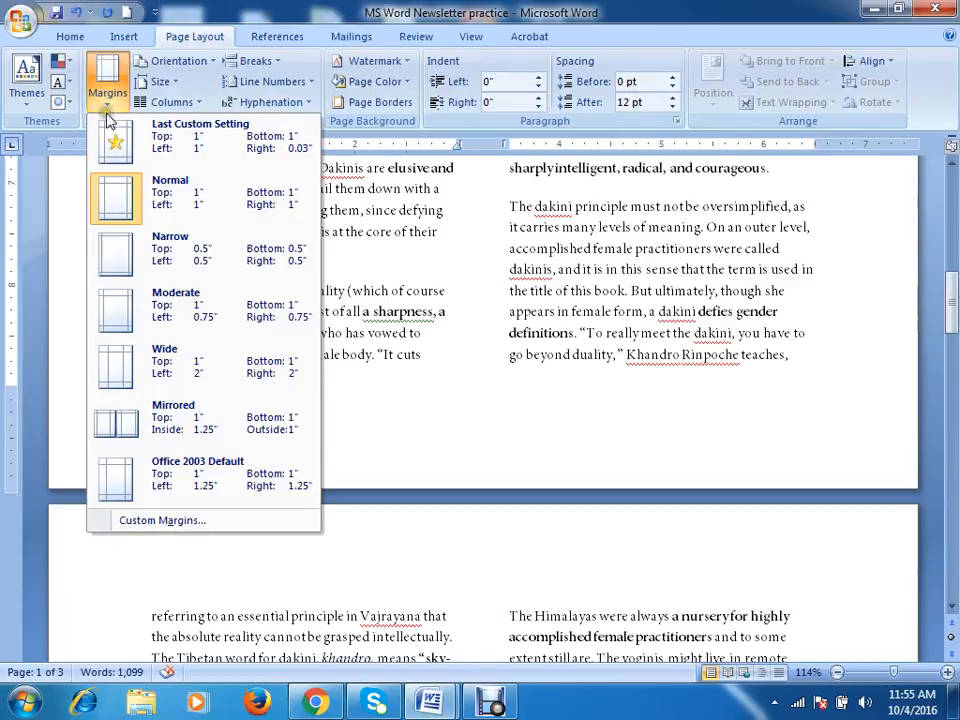
{"action": "left_click", "coordinate": [165, 522]}
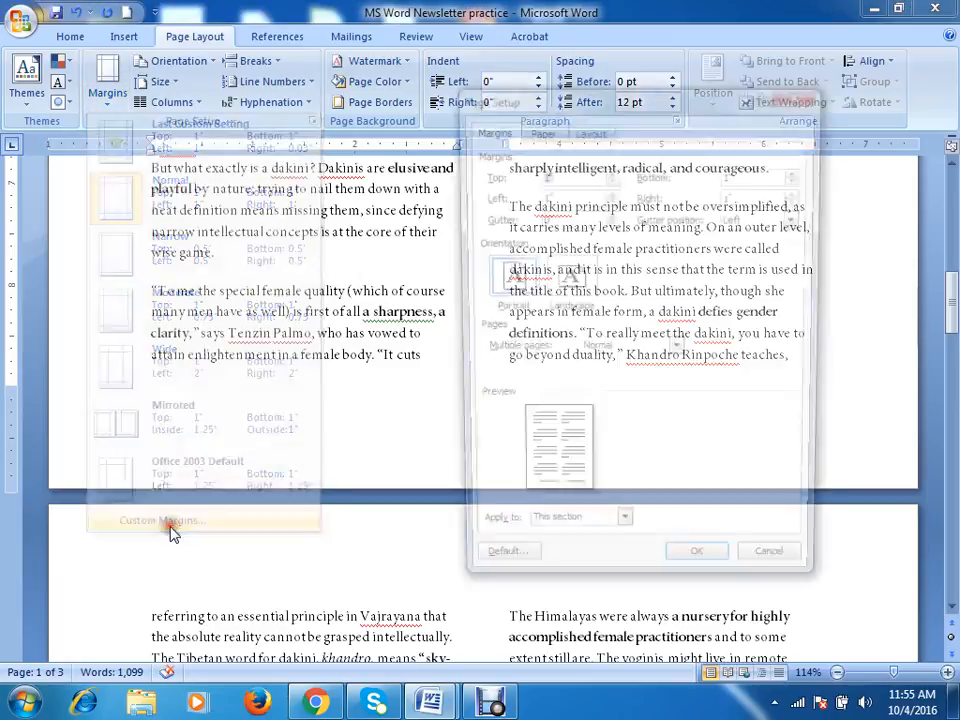
{"action": "key", "text": "Tab"}
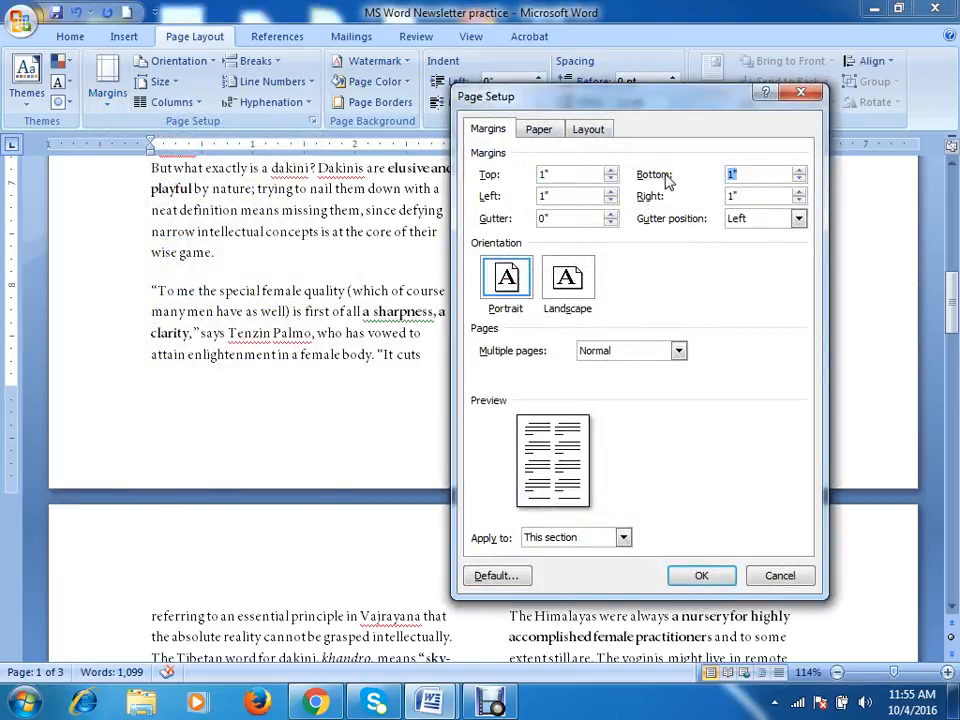
{"action": "left_click", "coordinate": [706, 575]}
Step: Delete the three blank lines between the end of the two-column article and the reference notes on page 2
{"action": "scroll", "coordinate": [708, 548], "scroll_direction": "down", "scroll_amount": 20}
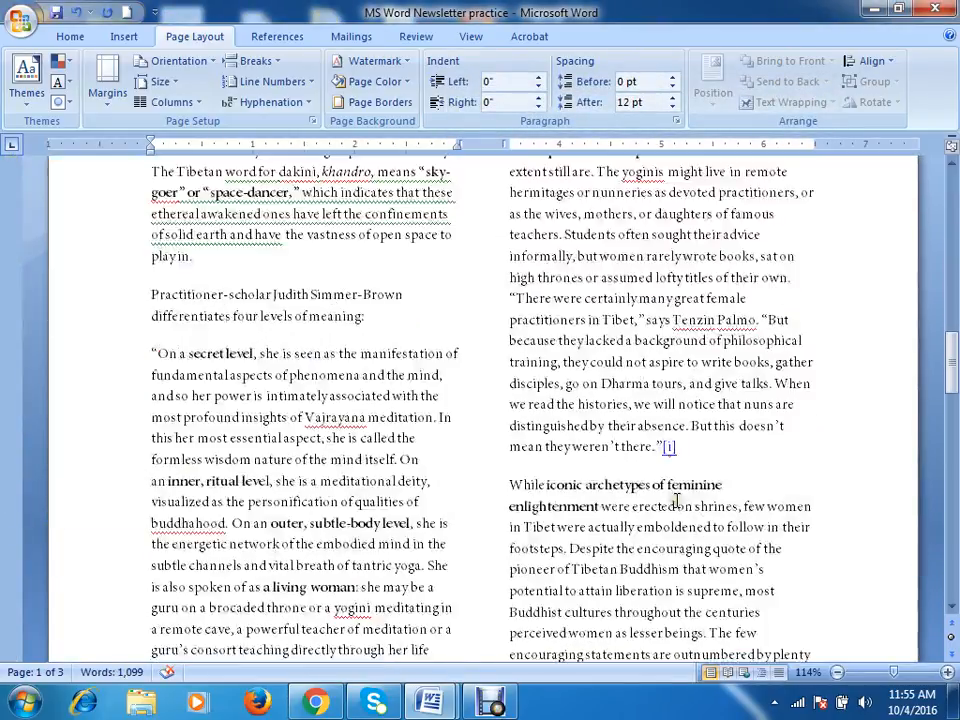
{"action": "scroll", "coordinate": [677, 498], "scroll_direction": "down", "scroll_amount": 5}
{"action": "left_click", "coordinate": [212, 313]}
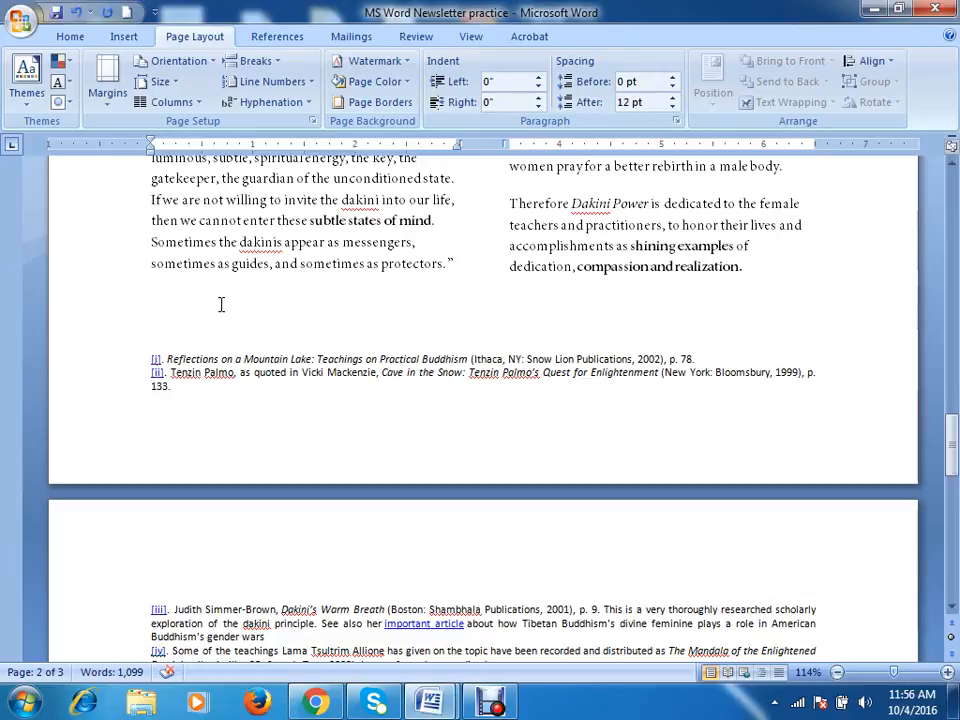
{"action": "left_click", "coordinate": [155, 300]}
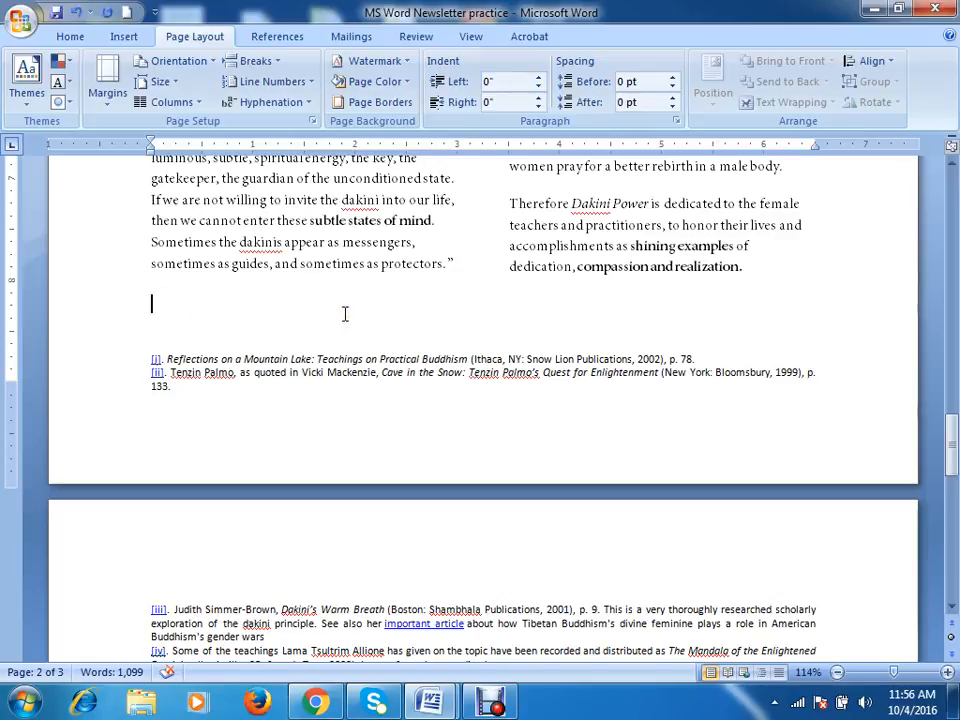
{"action": "key", "text": "Delete"}
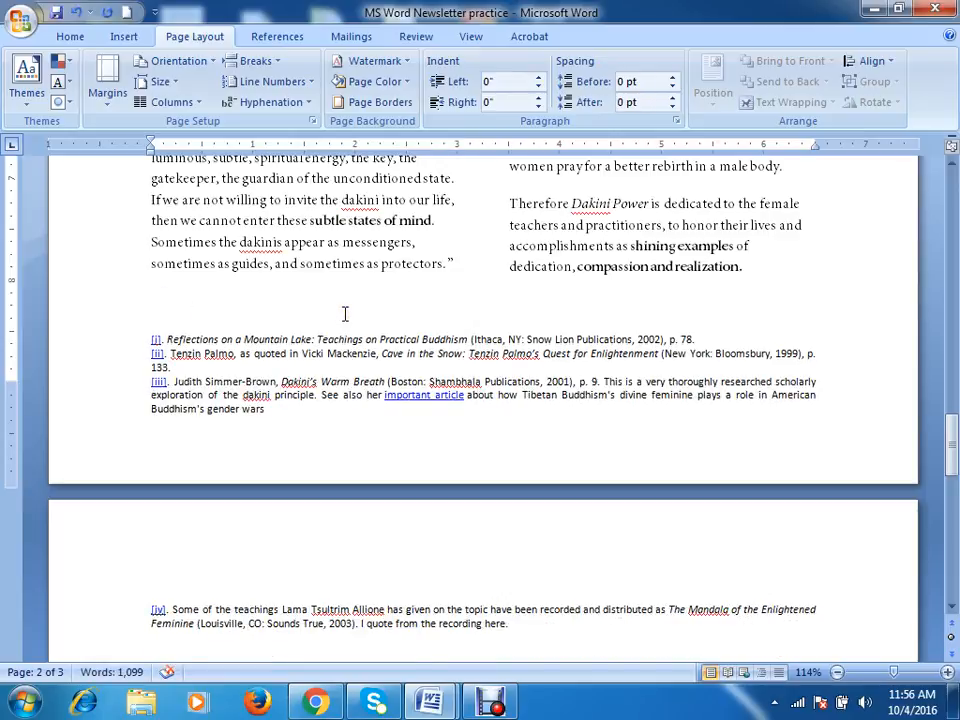
{"action": "key", "text": "Delete"}
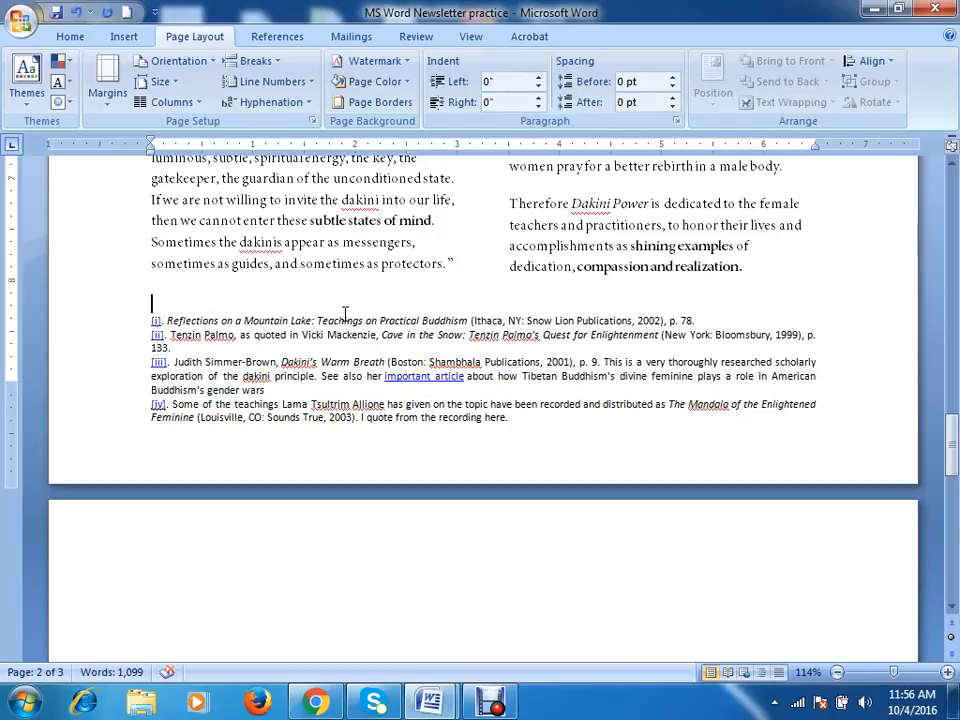
{"action": "key", "text": "Delete"}
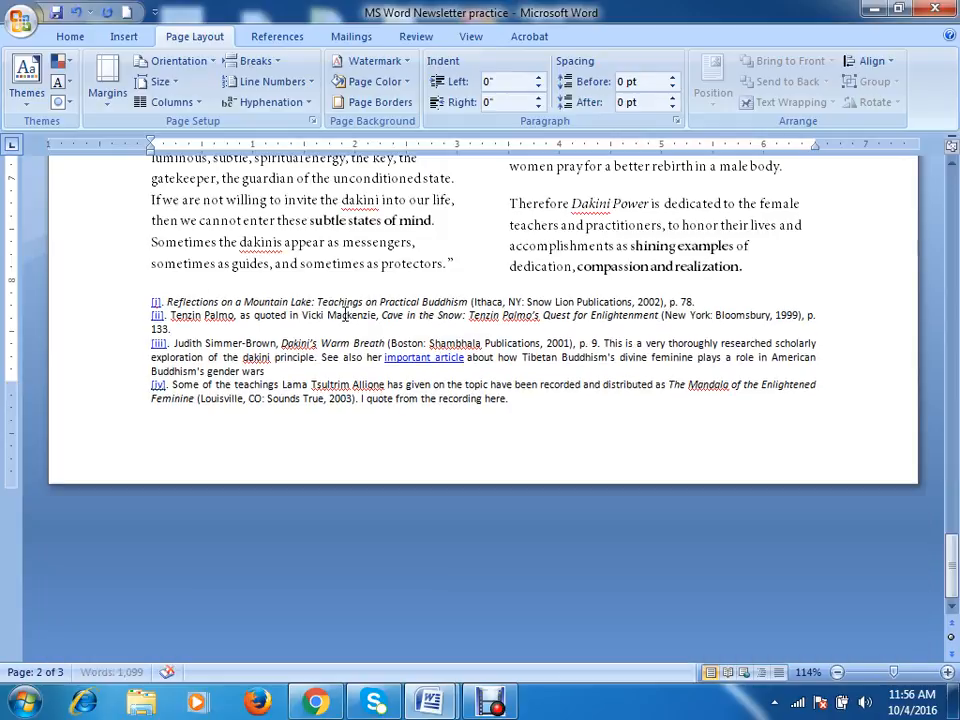
Step: Remove the empty paragraph after the last reference note and insert one blank line above the first note
{"action": "left_click", "coordinate": [330, 418]}
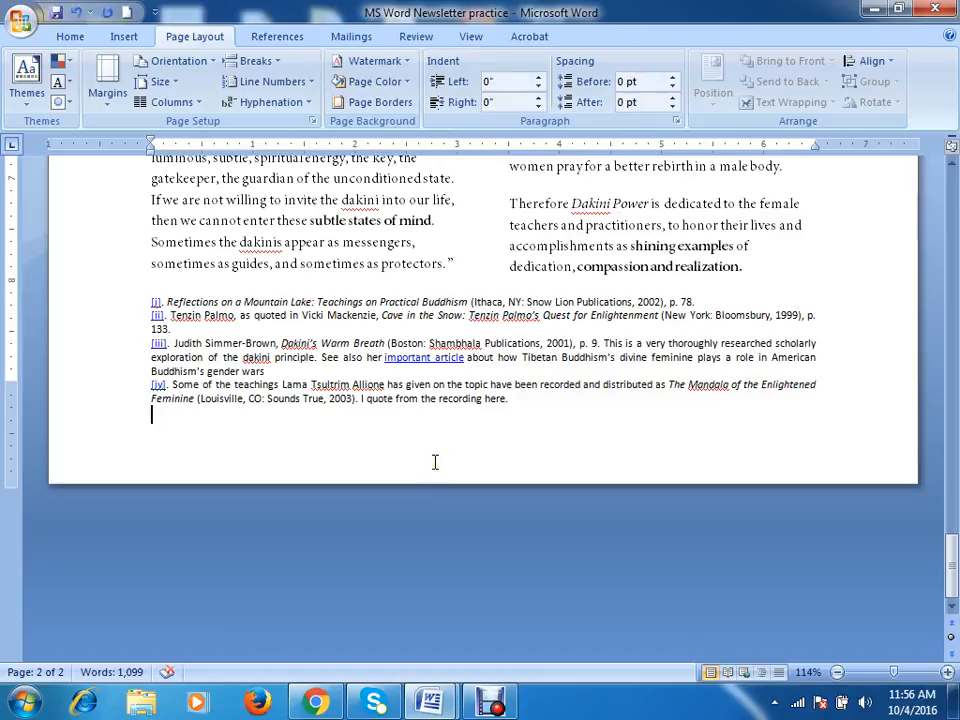
{"action": "key", "text": "BackSpace"}
{"action": "left_click", "coordinate": [151, 264]}
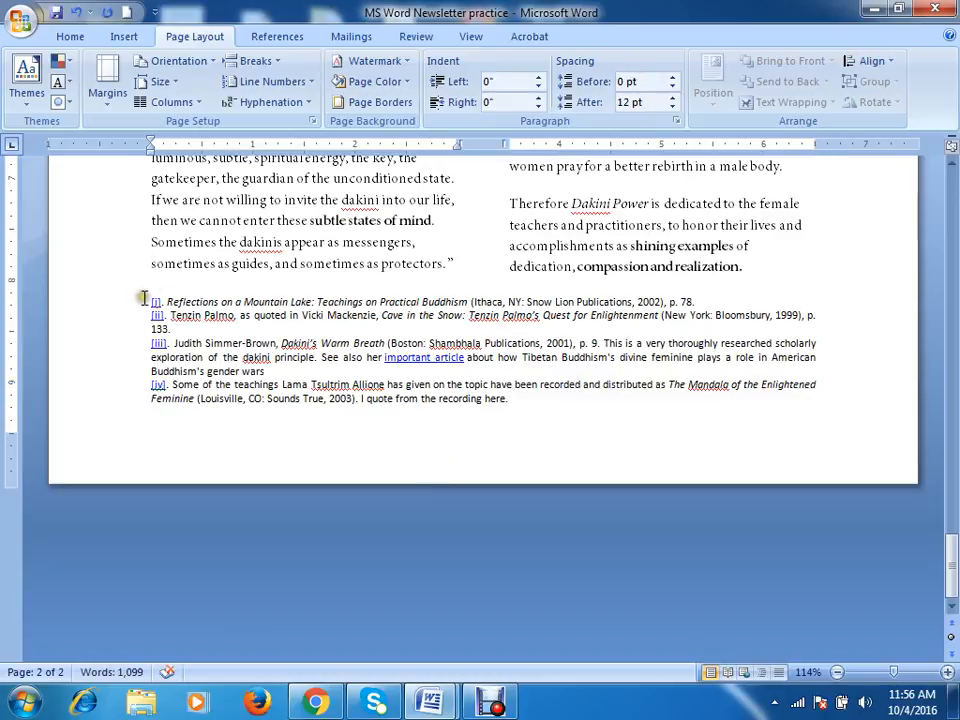
{"action": "left_click", "coordinate": [145, 299]}
{"action": "key", "text": "Return"}
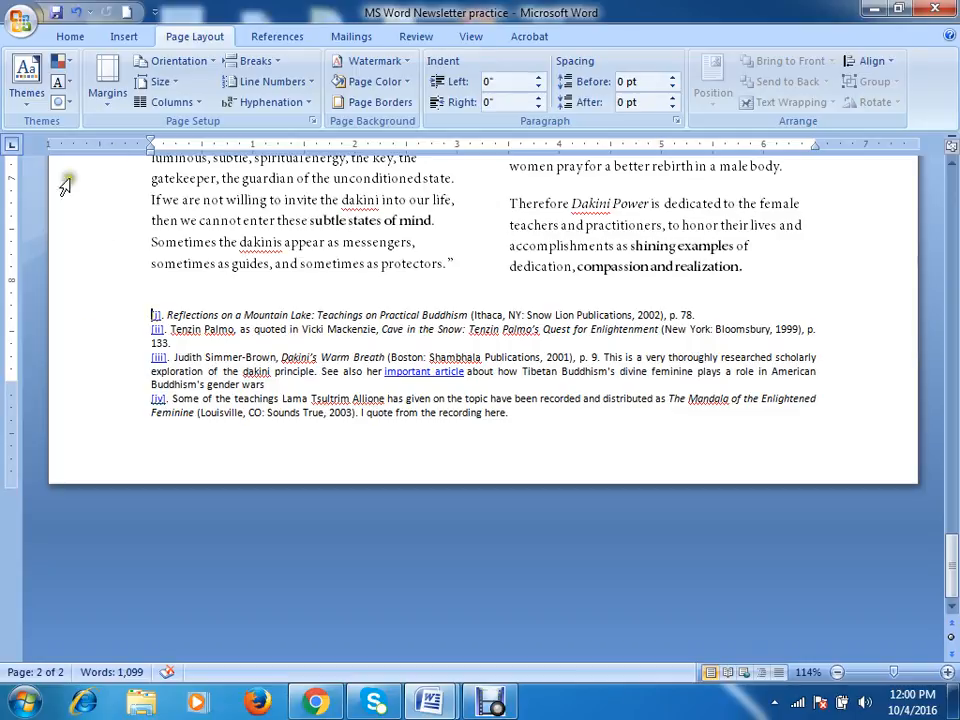
Step: Preview the built-in document themes on the newsletter's title page without applying one
{"action": "scroll", "coordinate": [540, 278], "scroll_direction": "up", "scroll_amount": 20}
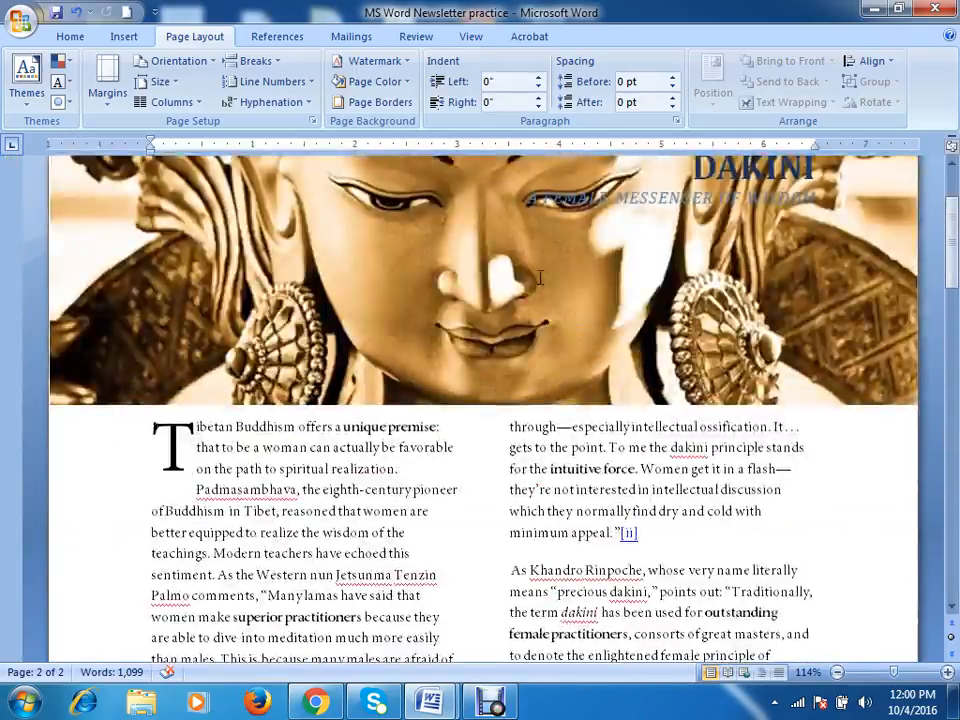
{"action": "scroll", "coordinate": [540, 278], "scroll_direction": "up", "scroll_amount": 3}
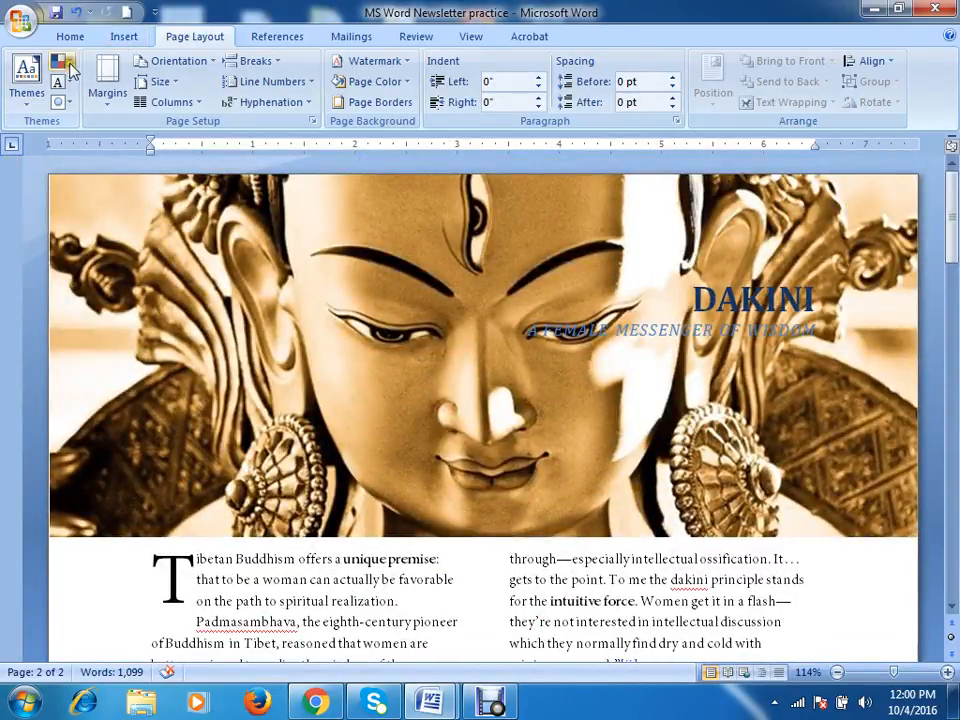
{"action": "left_click", "coordinate": [27, 78]}
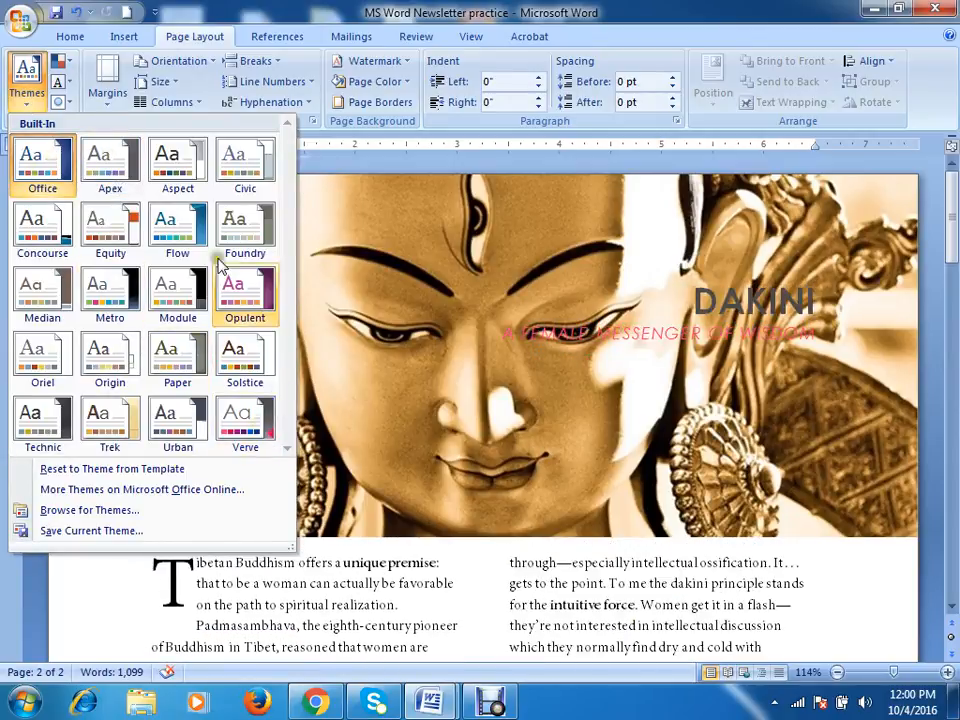
{"action": "left_click", "coordinate": [737, 282]}
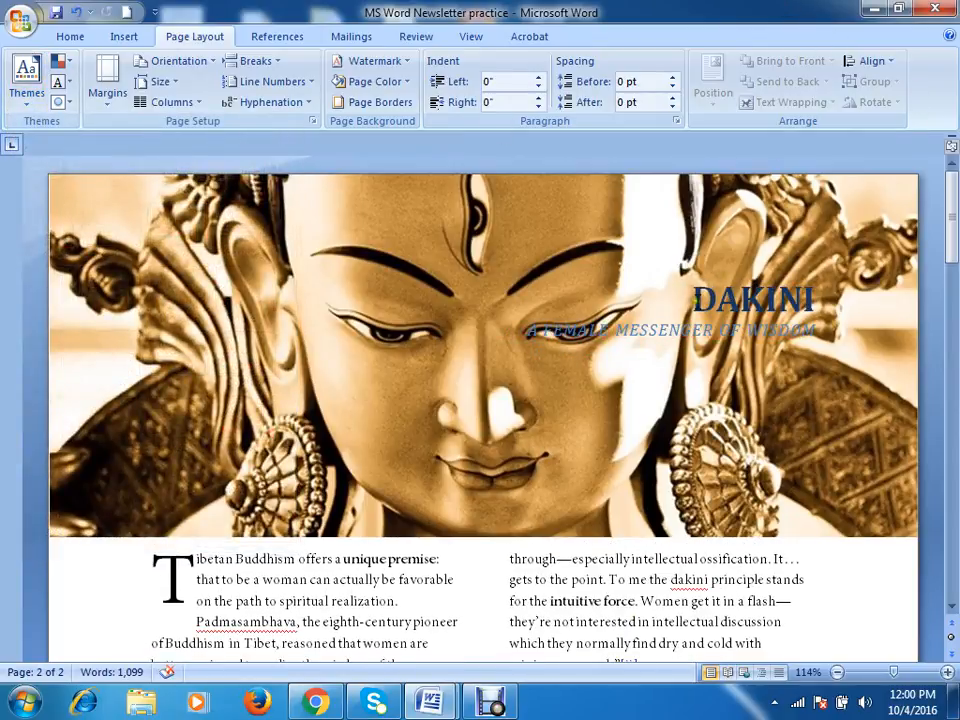
{"action": "left_click", "coordinate": [808, 300]}
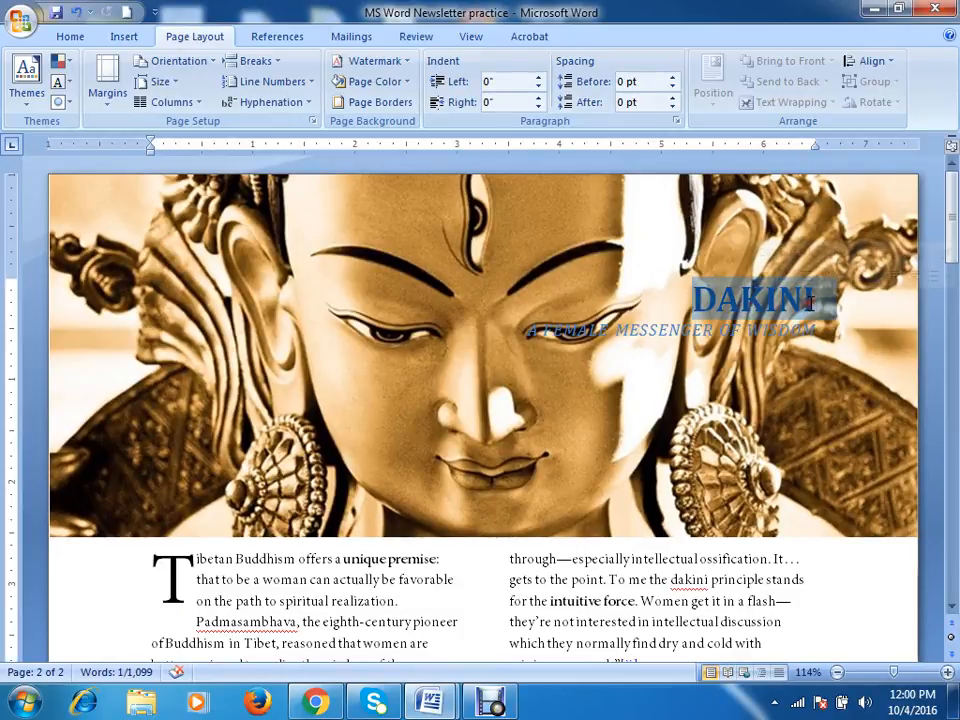
{"action": "key", "text": "Delete"}
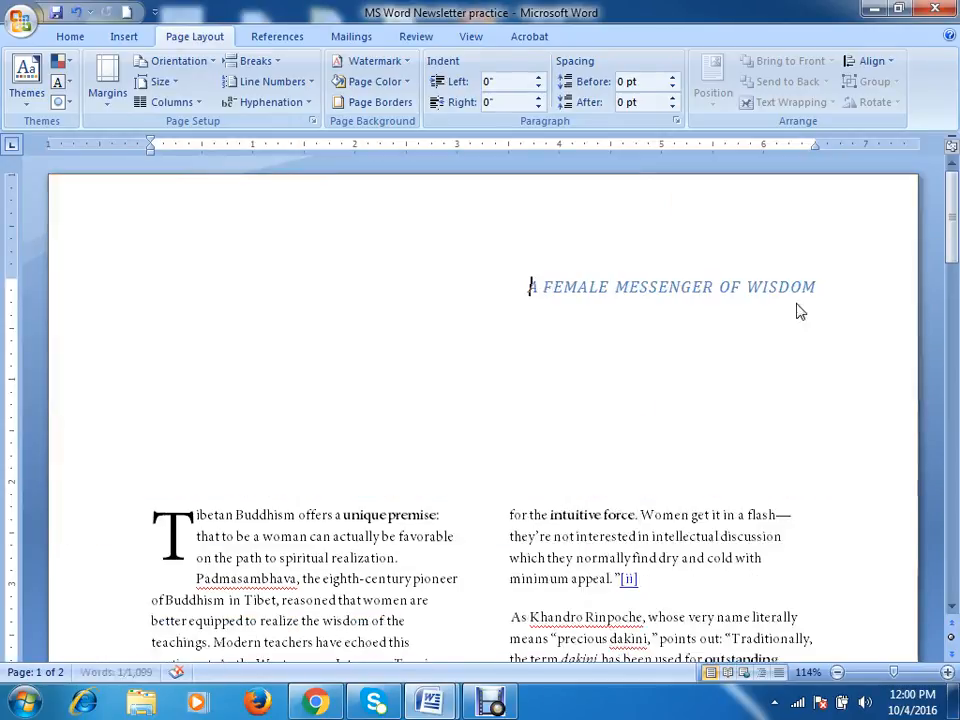
{"action": "key", "text": "ctrl+z"}
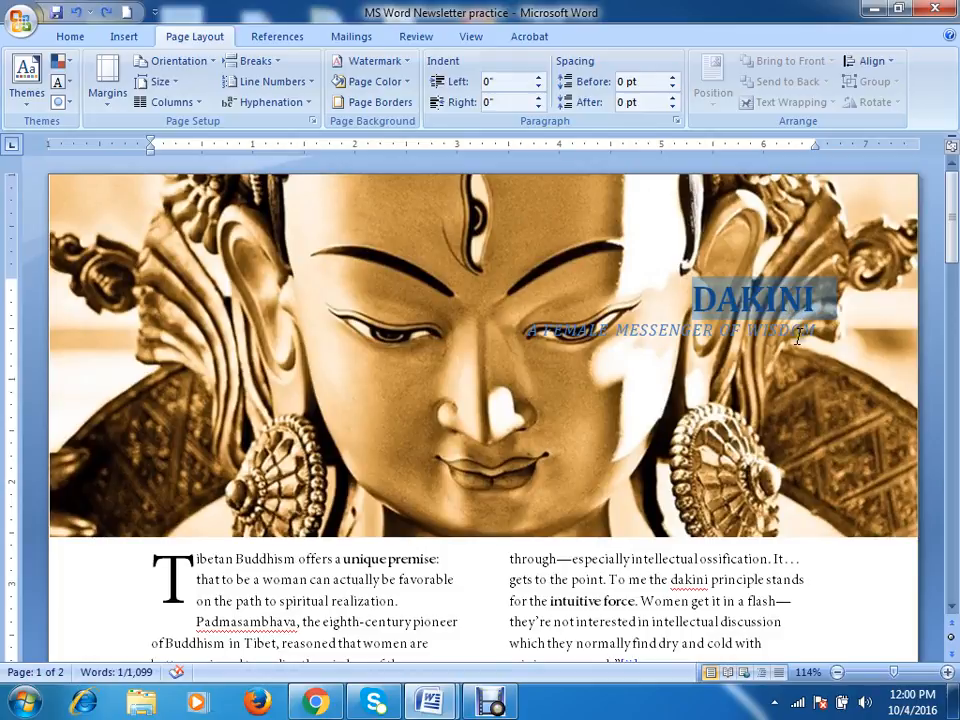
Step: Copy the subtitle "A FEMALE MESSENGER OF WISDOM" below the DAKINI title and delete it from the page
{"action": "left_click", "coordinate": [803, 312]}
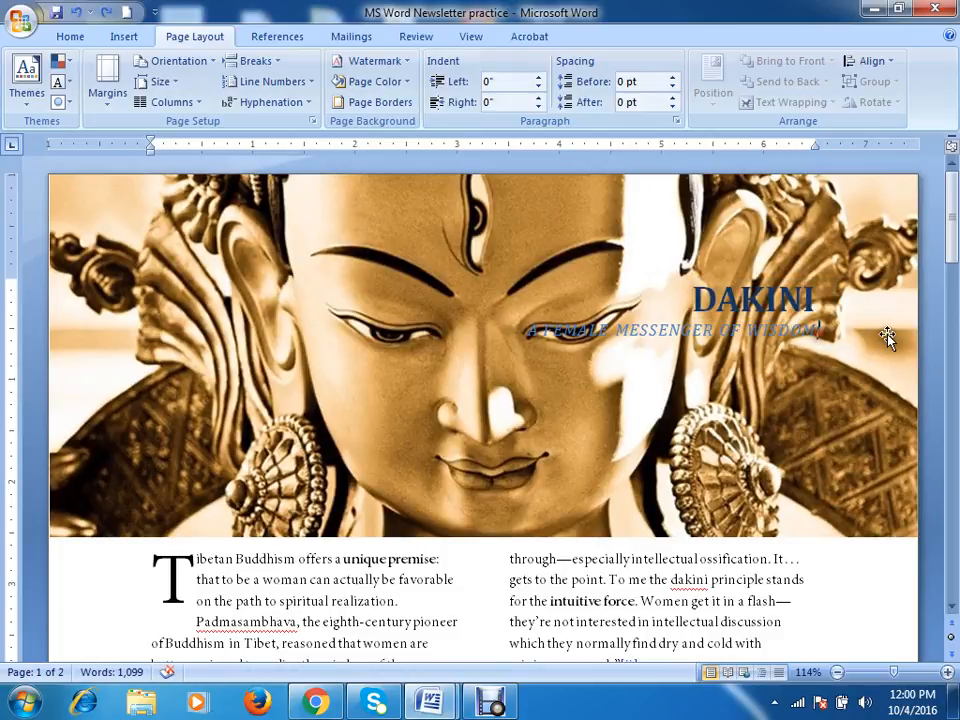
{"action": "key", "text": "ctrl+shift+Left"}
{"action": "key", "text": "ctrl+shift+Left"}
{"action": "key", "text": "ctrl+shift+Left"}
{"action": "key", "text": "ctrl+shift+Left"}
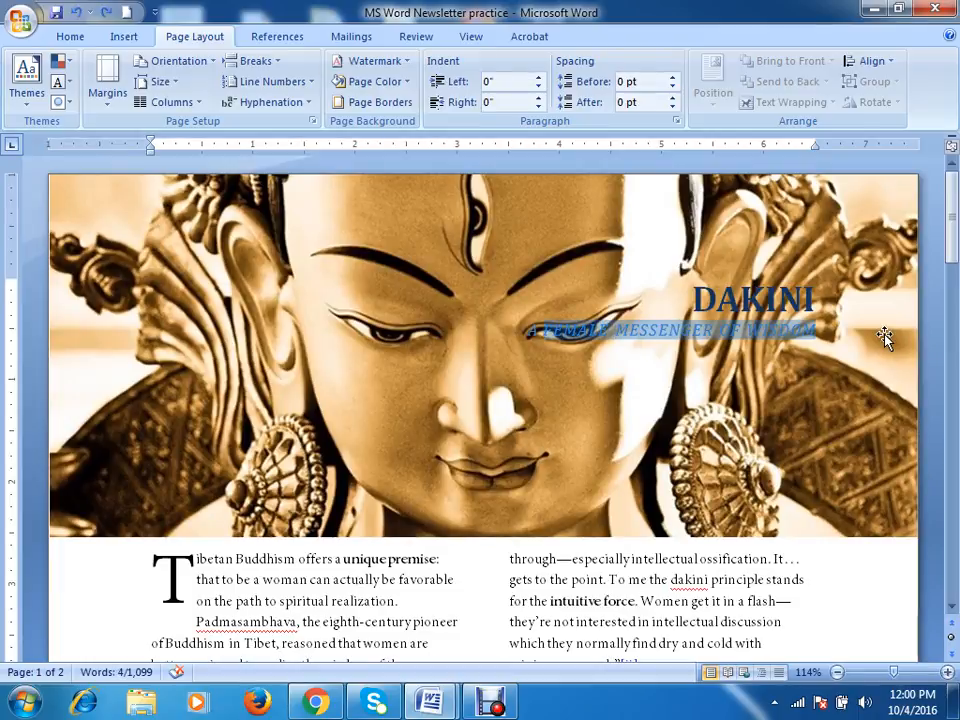
{"action": "key", "text": "ctrl+shift+Left"}
{"action": "key", "text": "ctrl+c"}
{"action": "key", "text": "Delete"}
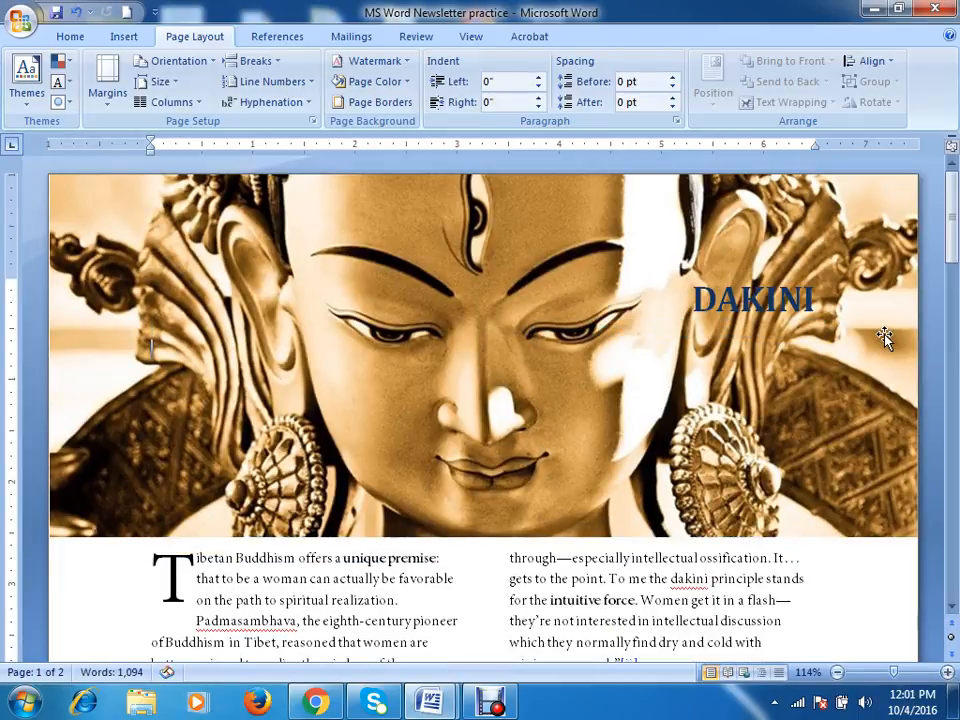
Step: Draw a text box about 4.21" wide and 1.26" high over the lower part of the header picture and paste the subtitle into it
{"action": "left_click", "coordinate": [82, 38]}
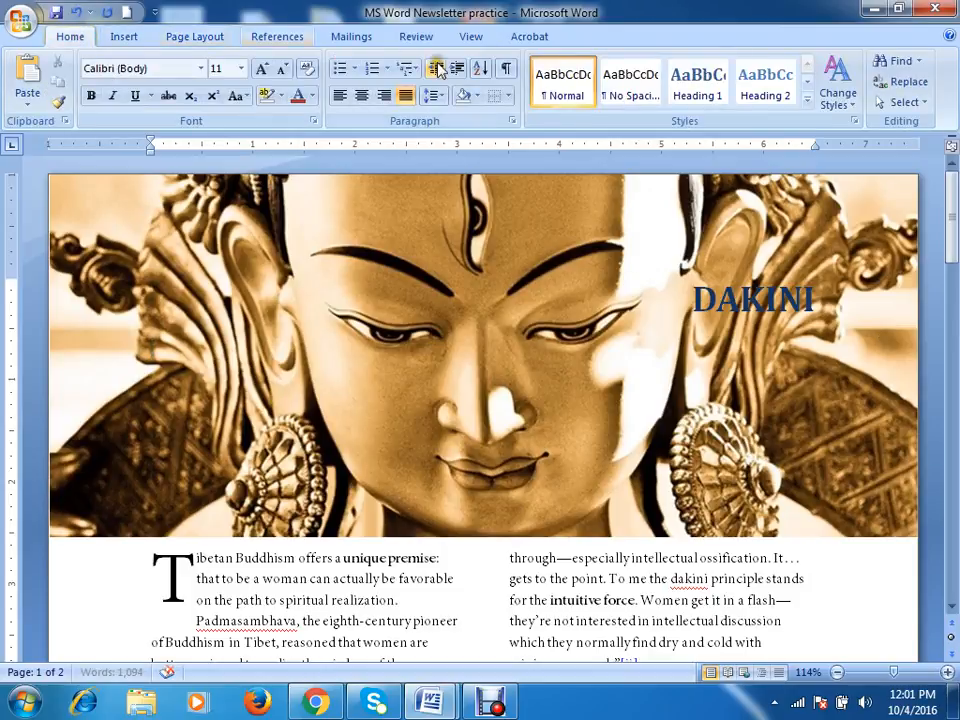
{"action": "left_click", "coordinate": [127, 38]}
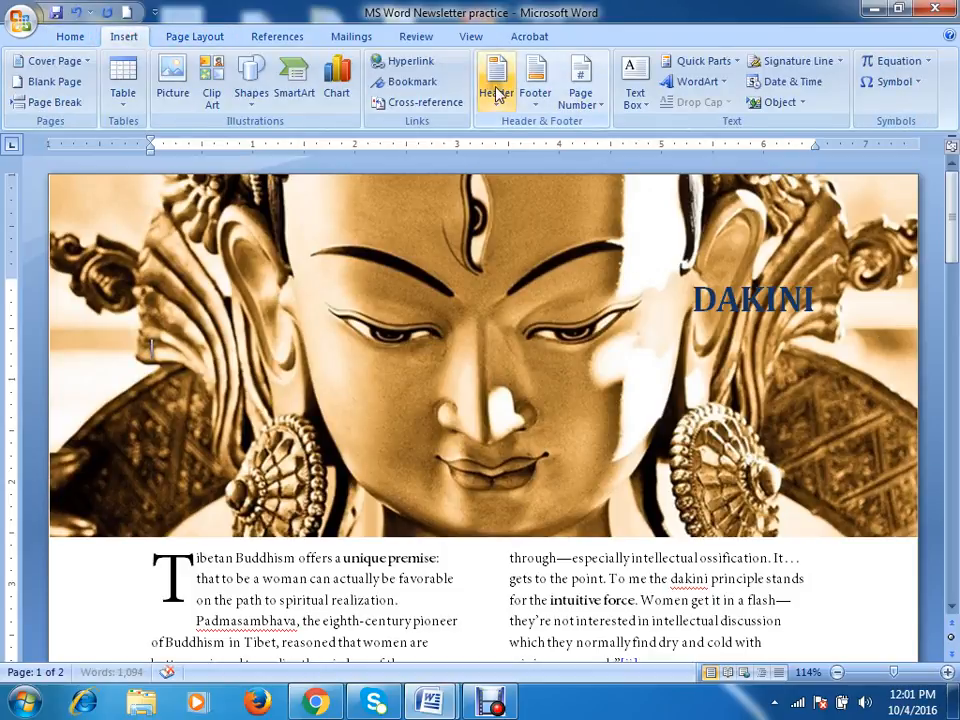
{"action": "left_click", "coordinate": [636, 76]}
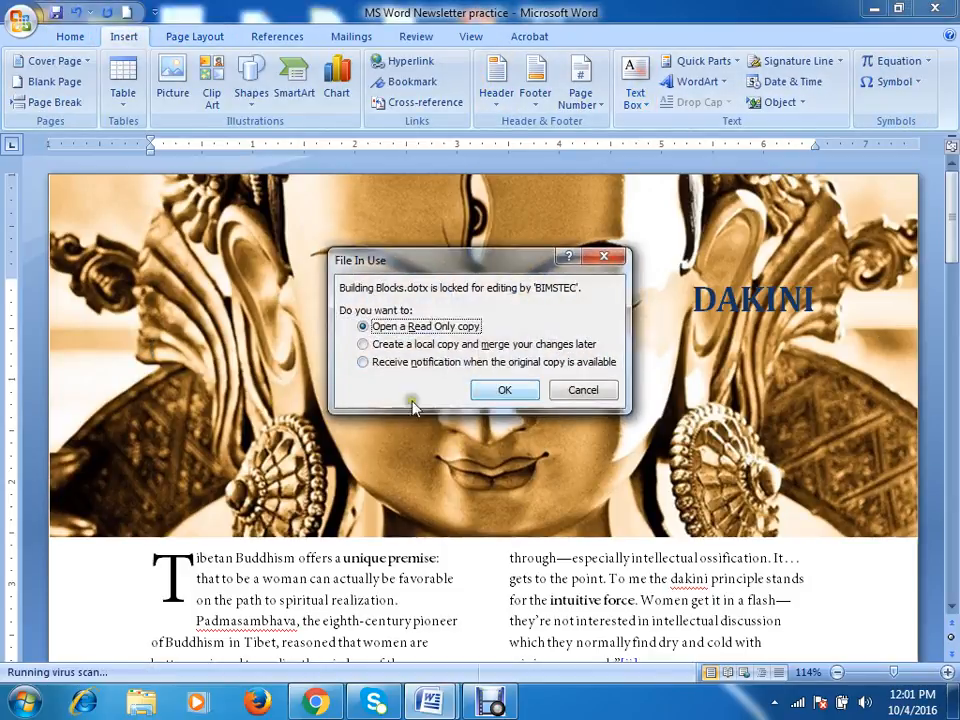
{"action": "left_click", "coordinate": [581, 390]}
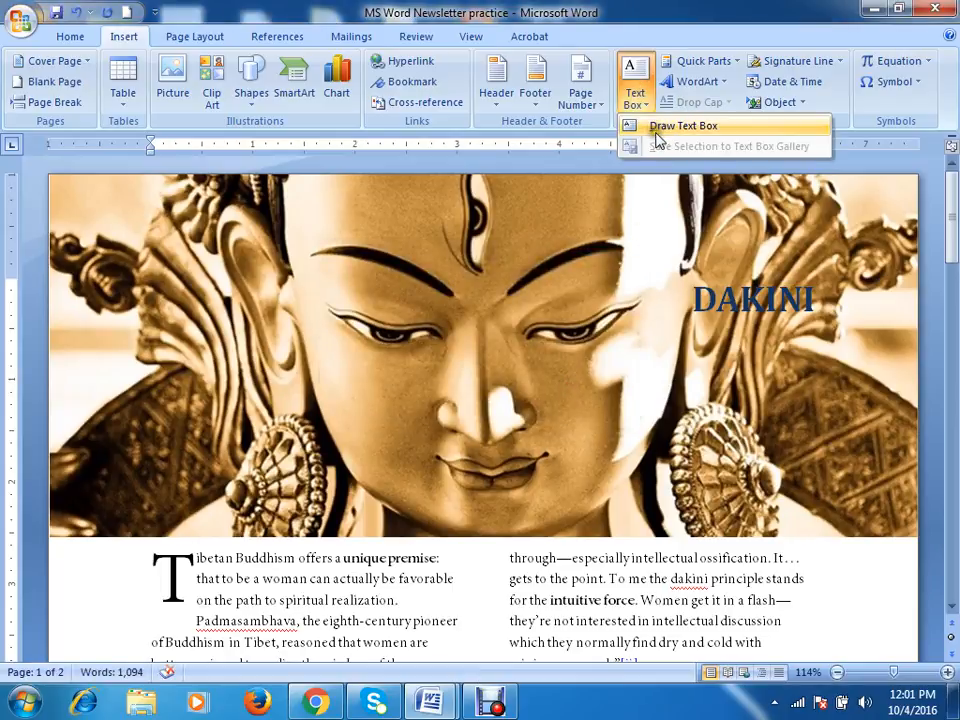
{"action": "left_click", "coordinate": [660, 127]}
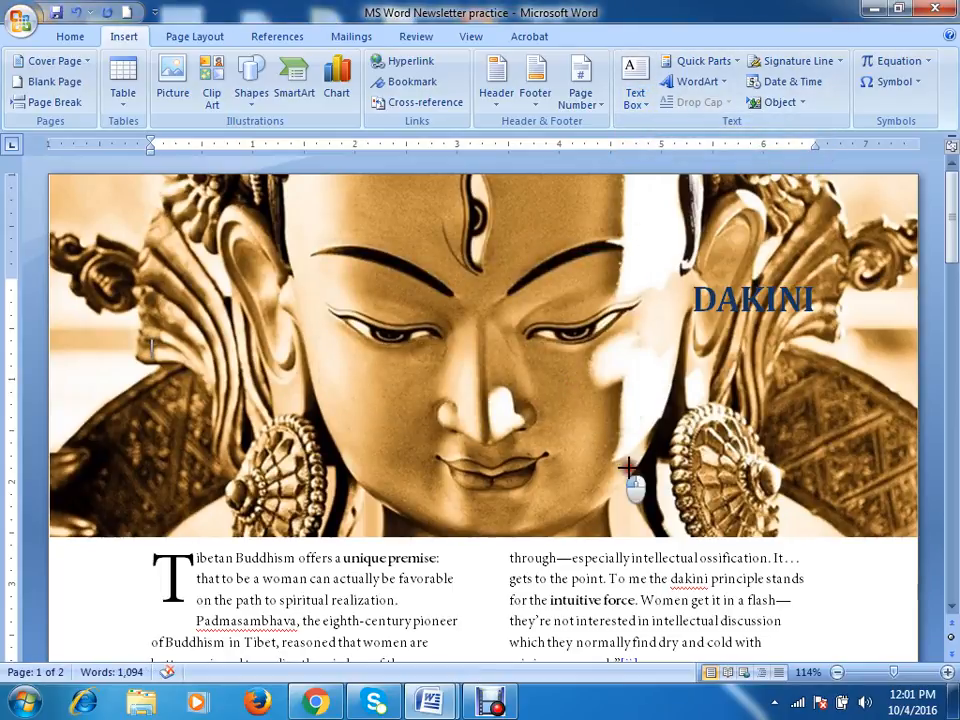
{"action": "left_click_drag", "start_coordinate": [797, 505], "coordinate": [368, 374]}
{"action": "key", "text": "ctrl+v"}
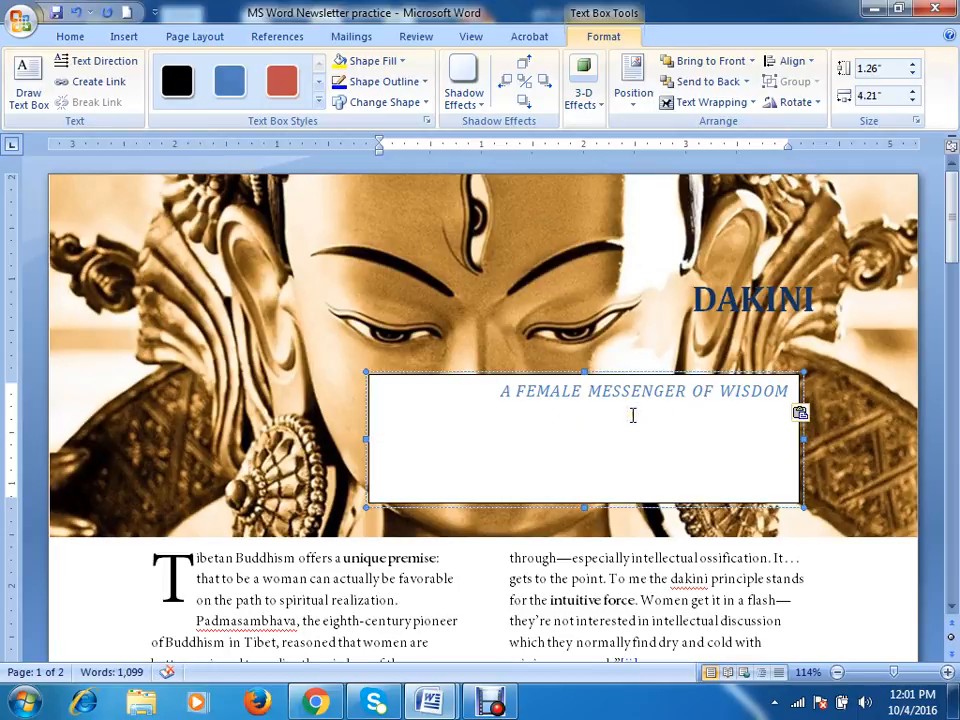
Step: Move the DAKINI title from the page into the text box, on its own line above the subtitle
{"action": "left_click_drag", "start_coordinate": [693, 292], "coordinate": [831, 312]}
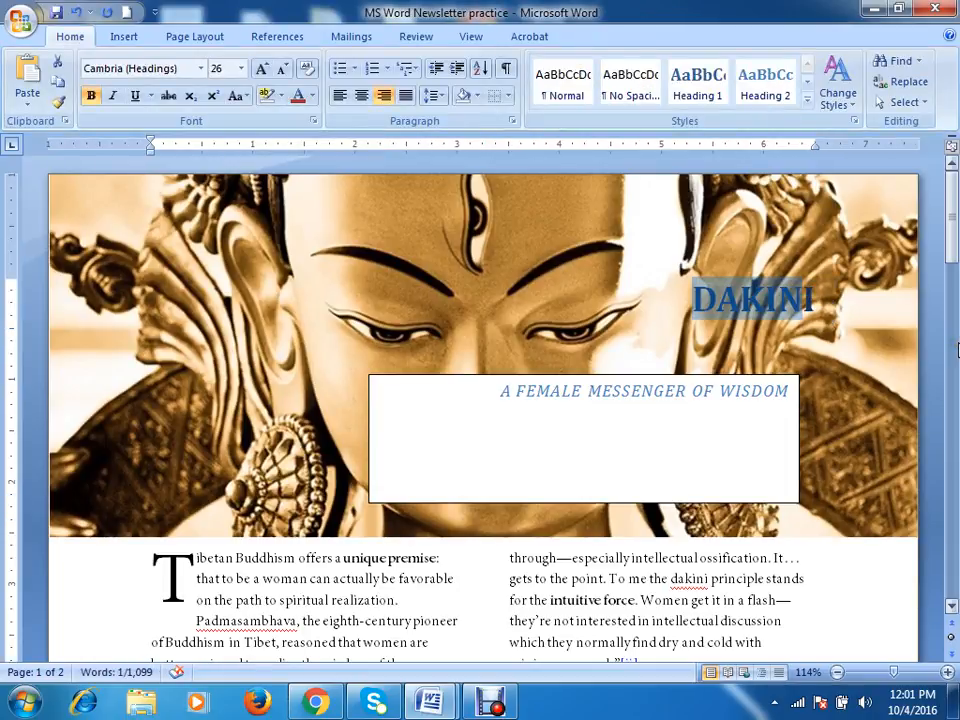
{"action": "key", "text": "shift+Right"}
{"action": "key", "text": "shift+Right"}
{"action": "key", "text": "ctrl+c"}
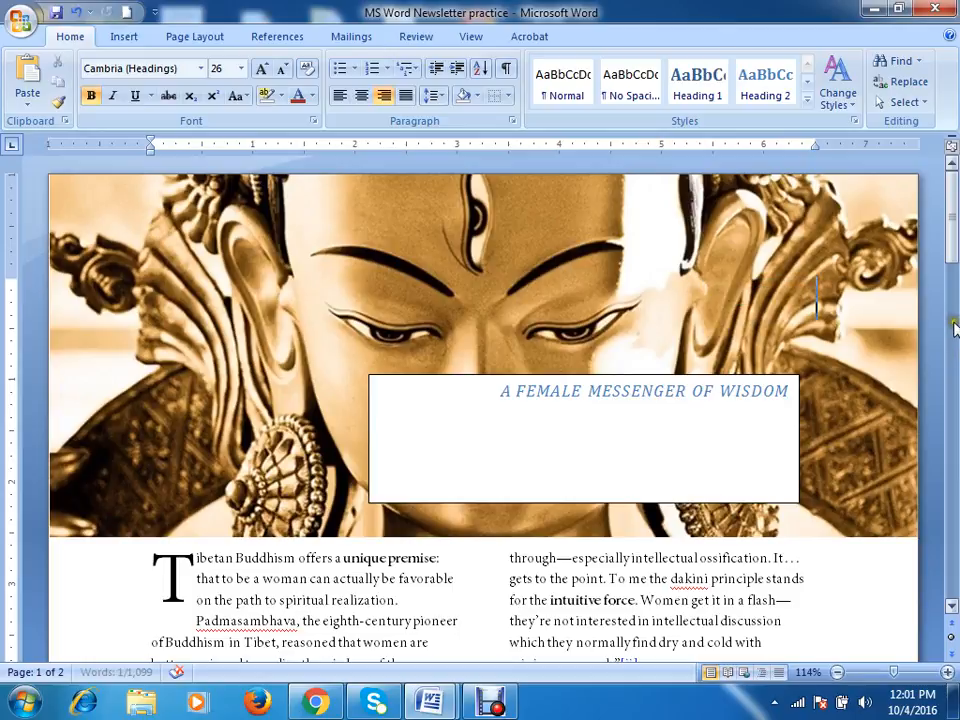
{"action": "triple_click", "coordinate": [497, 391]}
{"action": "left_click", "coordinate": [497, 391]}
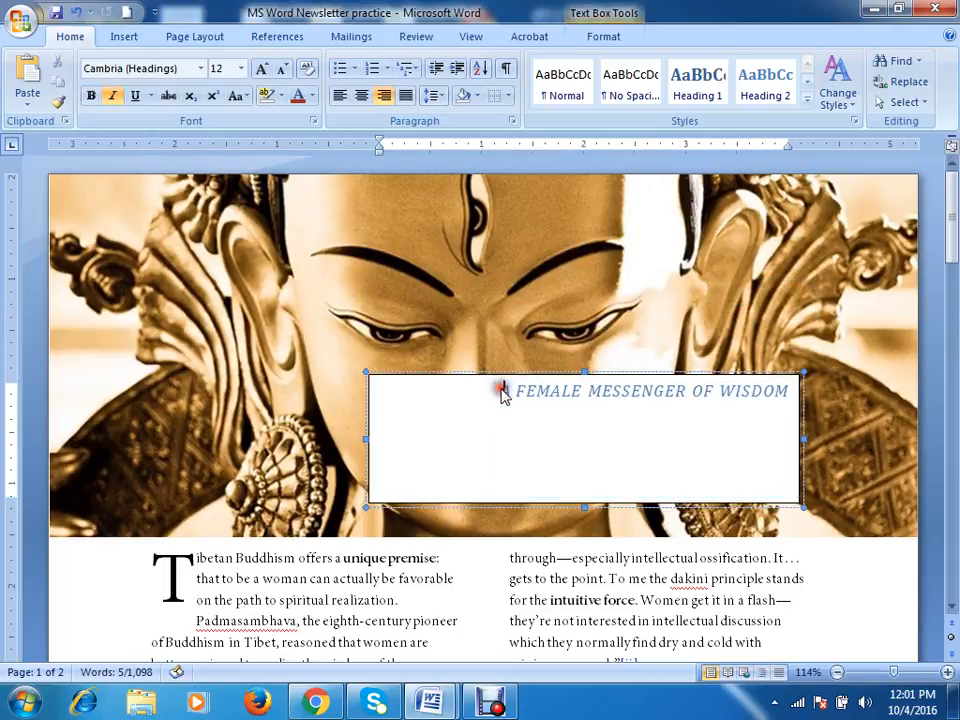
{"action": "key", "text": "ctrl+v"}
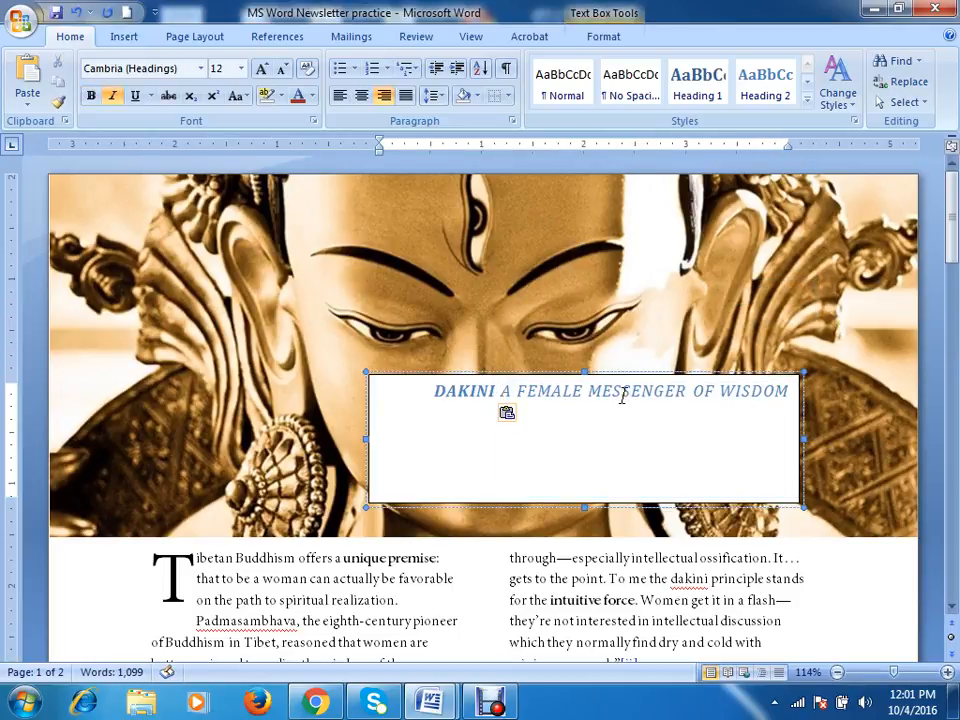
{"action": "key", "text": "BackSpace"}
{"action": "key", "text": "Return"}
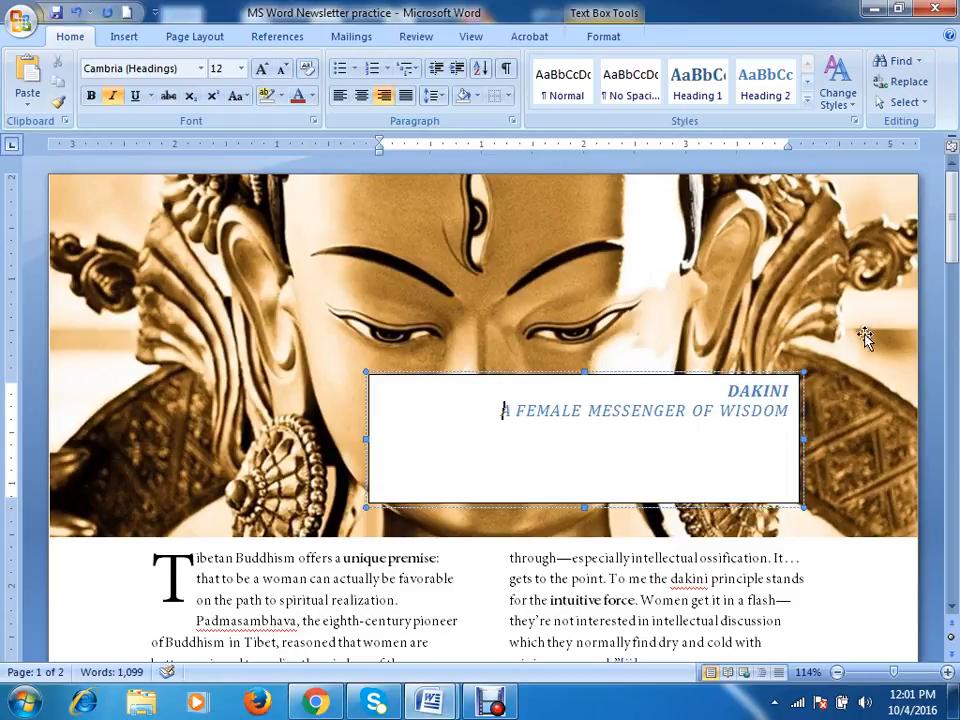
Step: Remove the italics from DAKINI in the text box and enlarge it to 36 pt
{"action": "mouse_move", "coordinate": [730, 390]}
{"action": "left_mouse_down"}
{"action": "mouse_move", "coordinate": [792, 390]}
{"action": "mouse_move", "coordinate": [727, 391]}
{"action": "left_mouse_up"}
{"action": "key", "text": "ctrl+b"}
{"action": "left_click", "coordinate": [789, 391]}
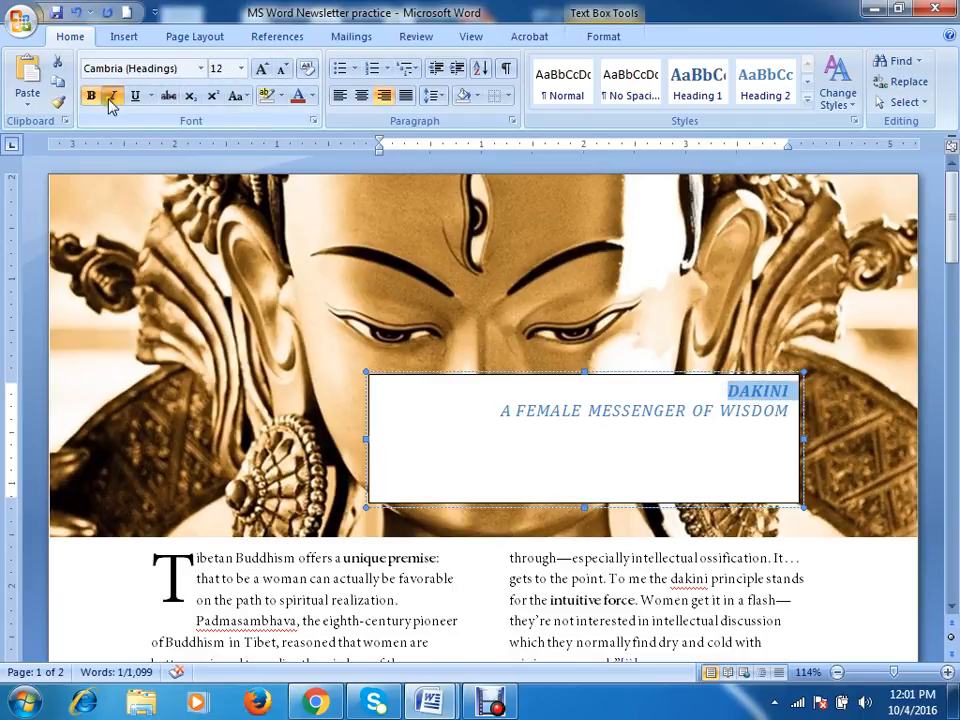
{"action": "left_click", "coordinate": [112, 95]}
{"action": "double_click", "coordinate": [260, 72]}
{"action": "left_click", "coordinate": [260, 72]}
{"action": "double_click", "coordinate": [260, 72]}
{"action": "left_click", "coordinate": [260, 72]}
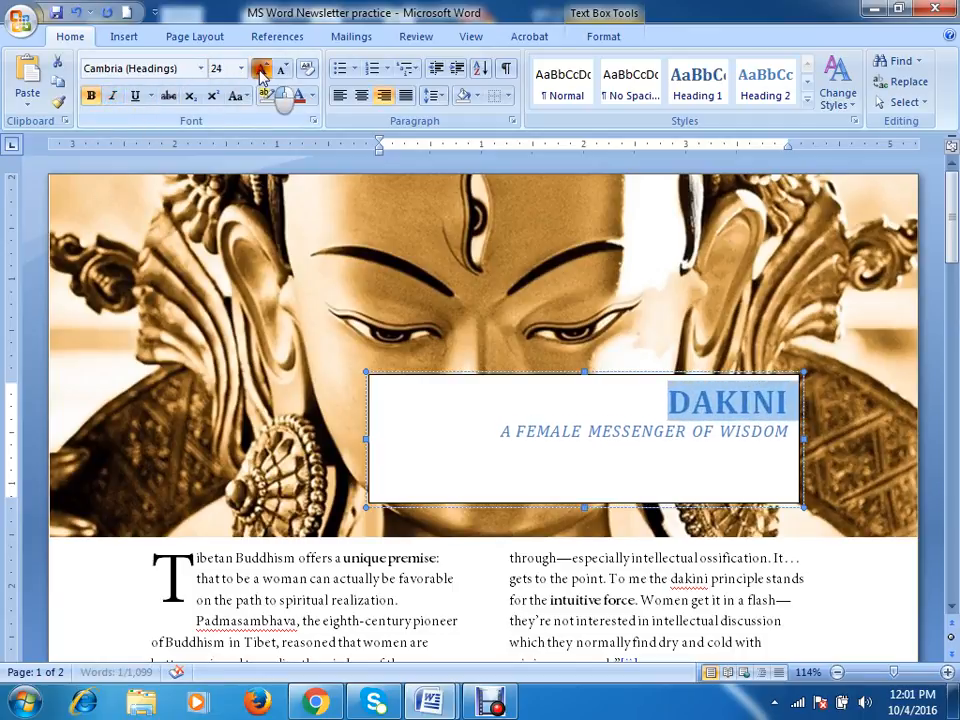
{"action": "double_click", "coordinate": [260, 72]}
{"action": "left_click", "coordinate": [260, 72]}
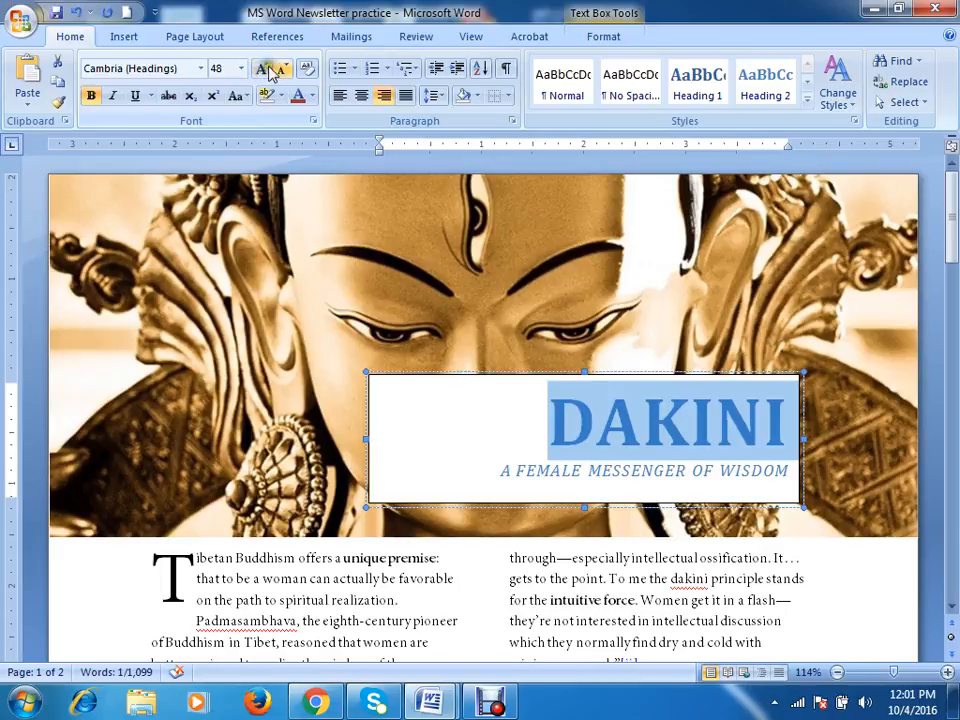
{"action": "left_click", "coordinate": [280, 70]}
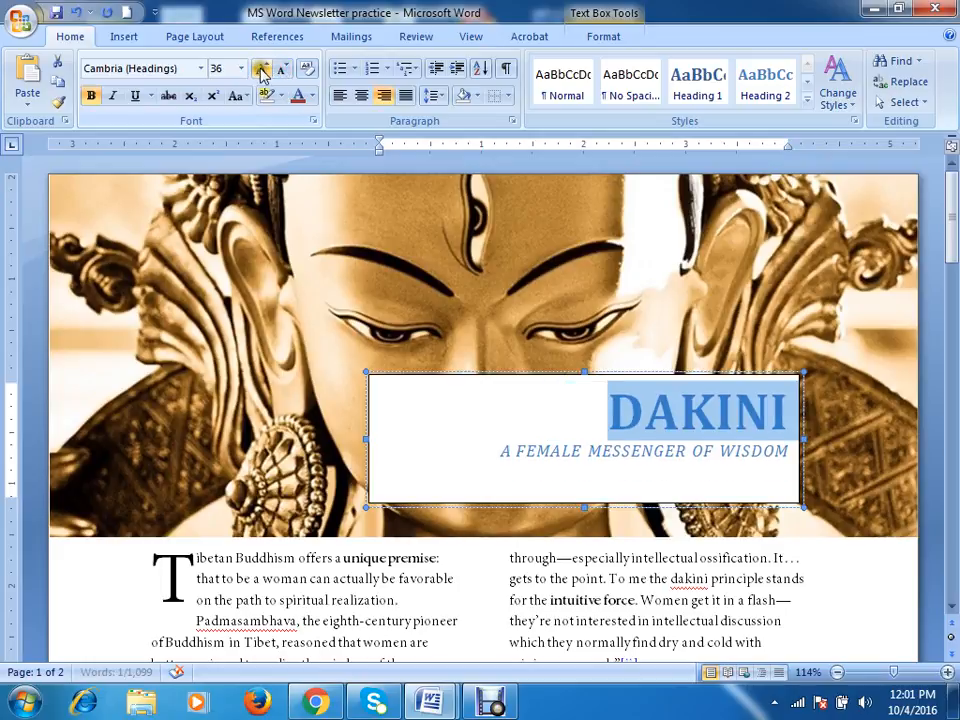
Step: Apply the Title style to DAKINI, align it right, and remove its bottom border and the space after it
{"action": "left_click", "coordinate": [806, 97]}
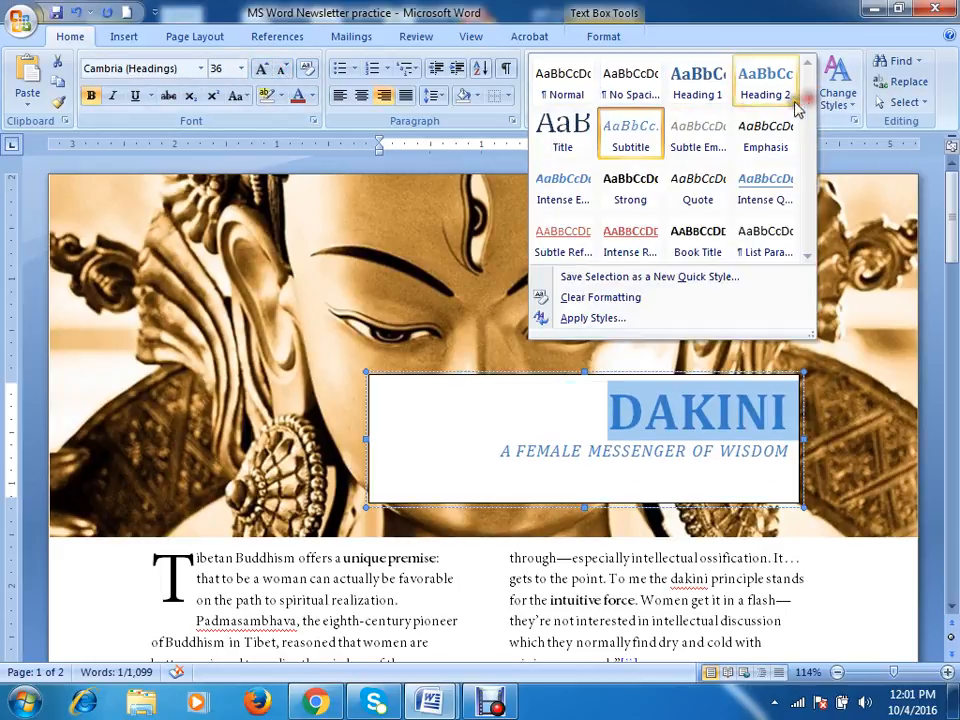
{"action": "left_click", "coordinate": [563, 140]}
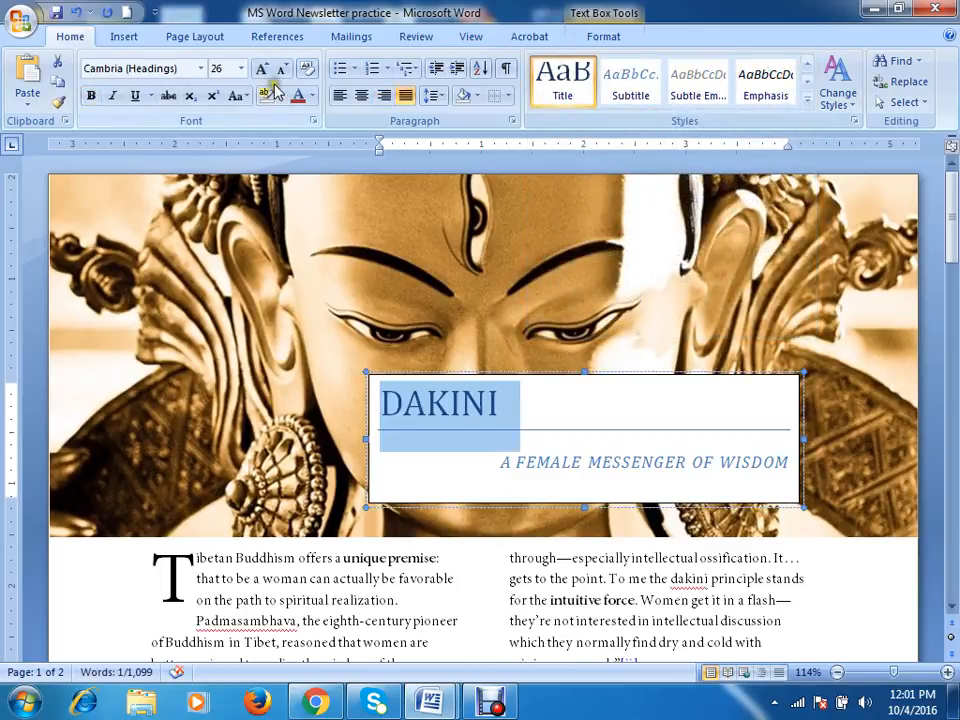
{"action": "left_click", "coordinate": [383, 96]}
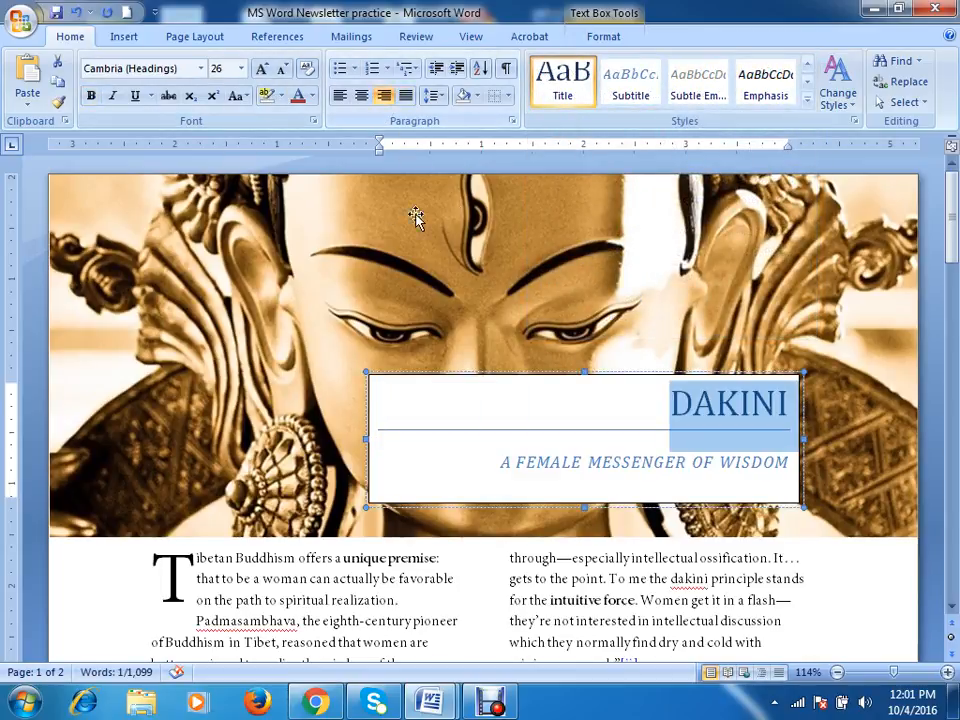
{"action": "left_click", "coordinate": [494, 97]}
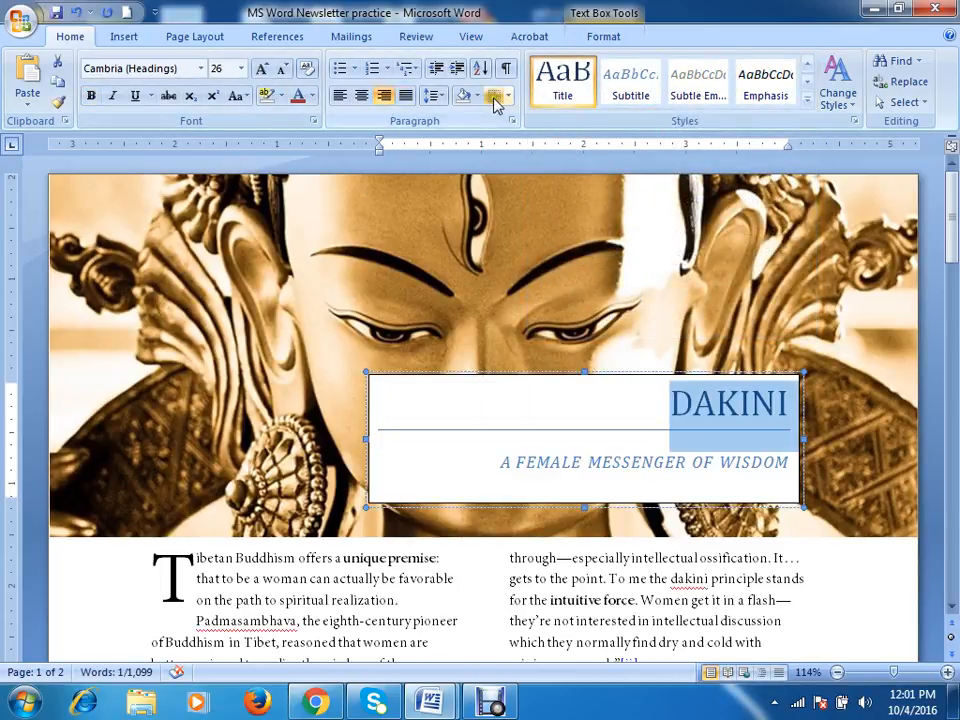
{"action": "left_click", "coordinate": [433, 95]}
{"action": "left_click", "coordinate": [525, 285]}
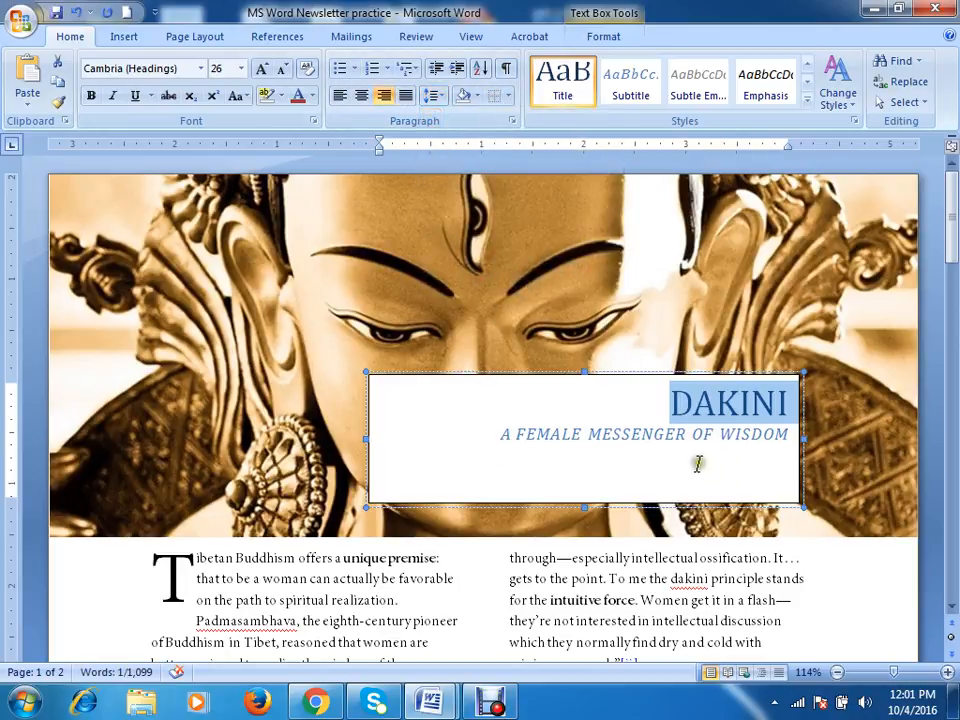
Step: Shrink the title text box to fit its two lines, about 0.73" high and 3.14" wide
{"action": "left_click", "coordinate": [735, 437]}
{"action": "left_click_drag", "start_coordinate": [791, 439], "coordinate": [708, 420]}
{"action": "left_click", "coordinate": [585, 480]}
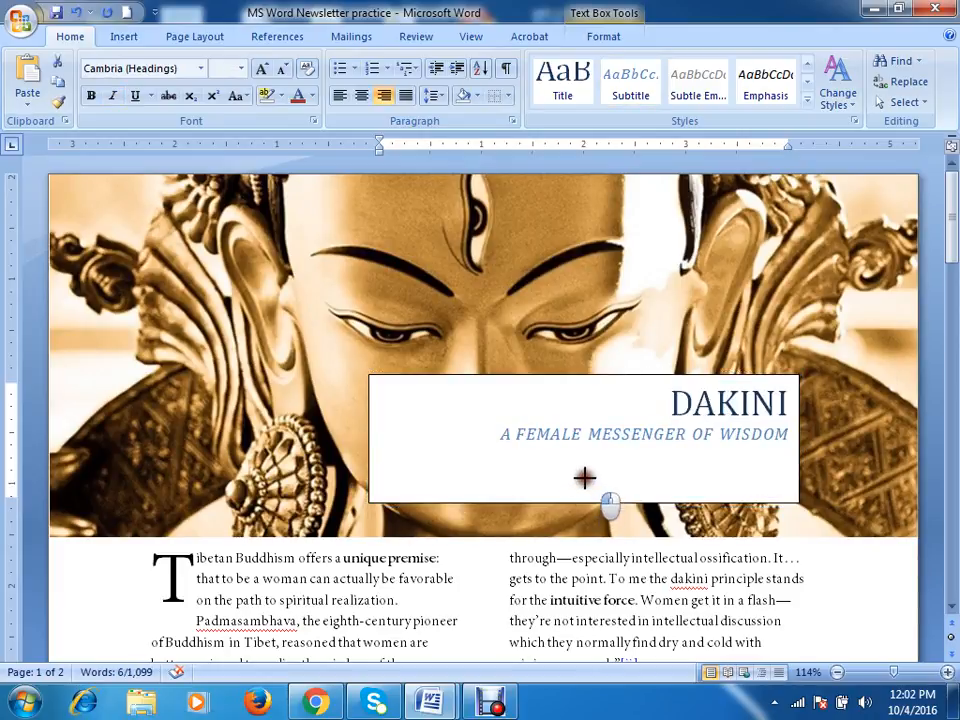
{"action": "left_click", "coordinate": [590, 451]}
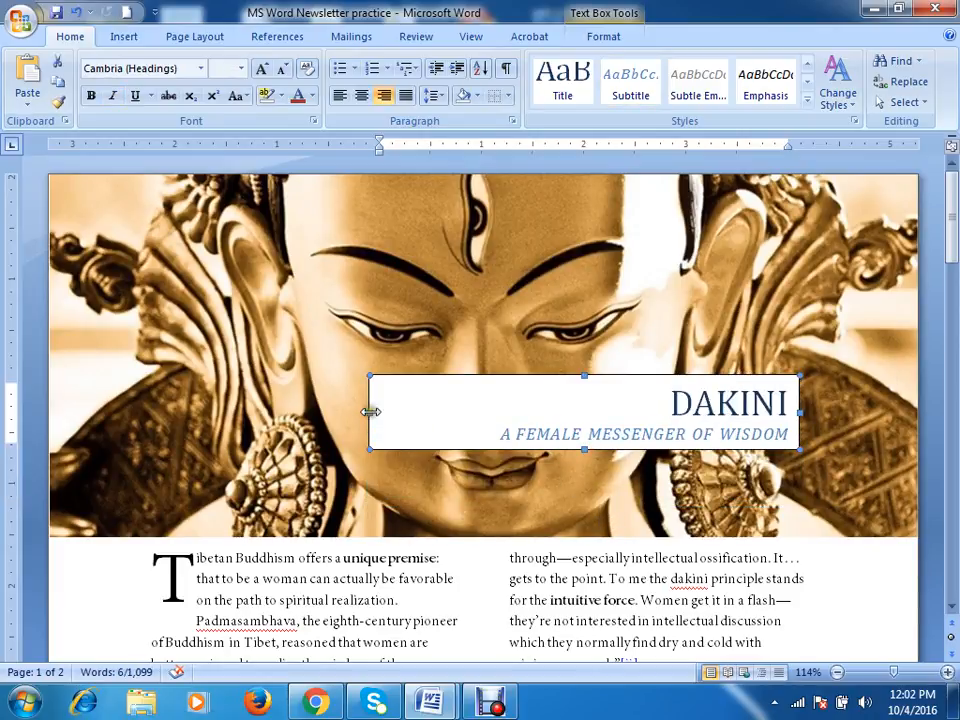
{"action": "left_click_drag", "start_coordinate": [370, 411], "coordinate": [478, 410]}
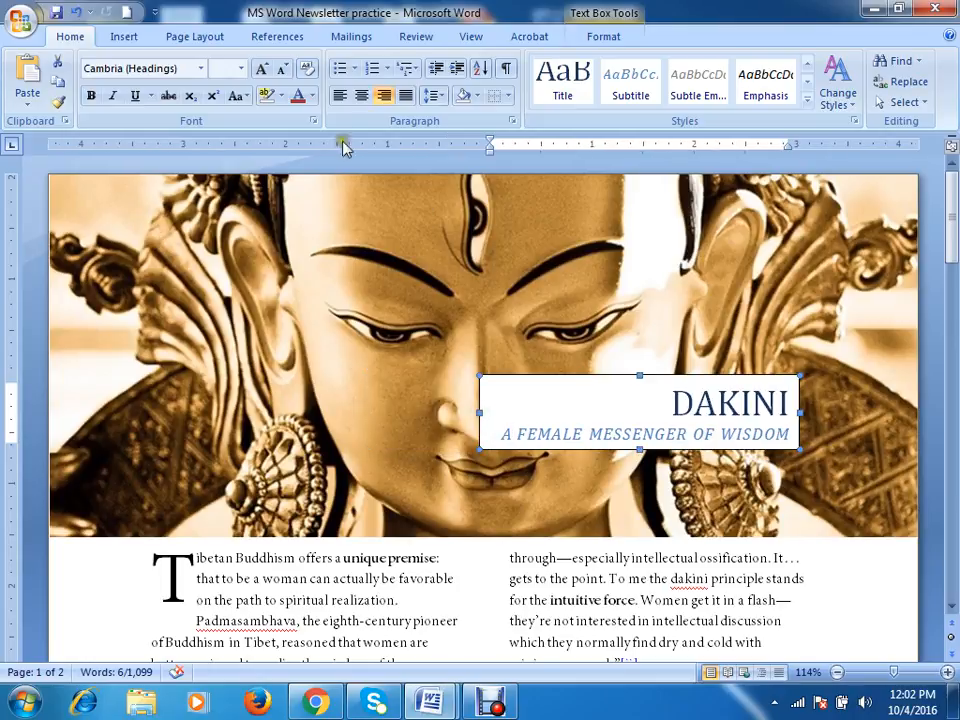
Step: Remove the title text box's outline and fill, and move the box down near the bottom of the header picture
{"action": "left_click", "coordinate": [588, 36]}
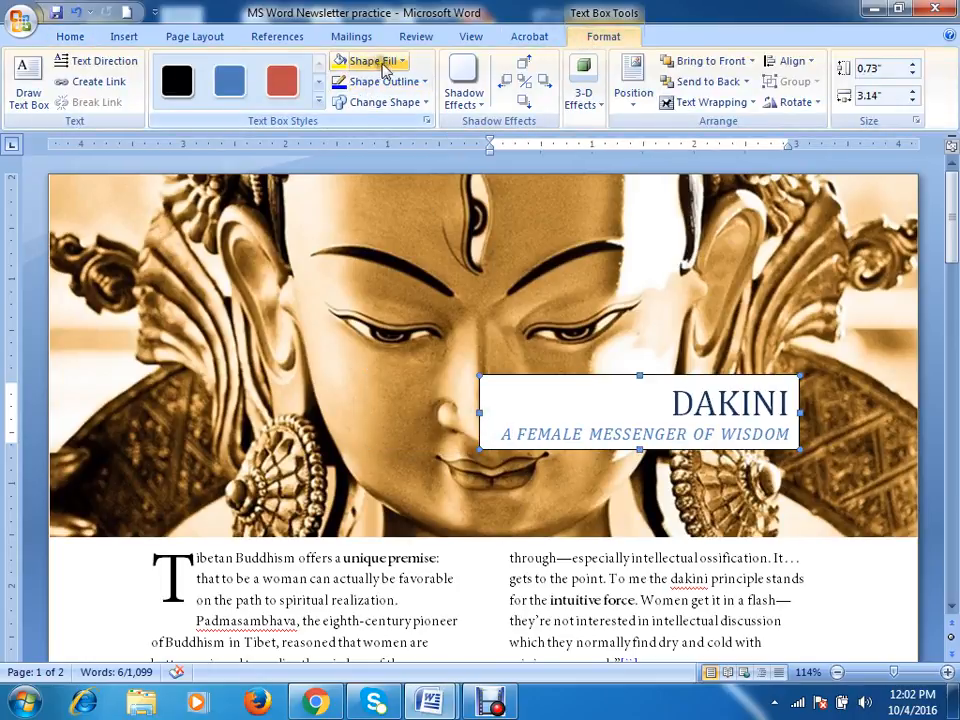
{"action": "left_click", "coordinate": [380, 81]}
{"action": "left_click", "coordinate": [380, 242]}
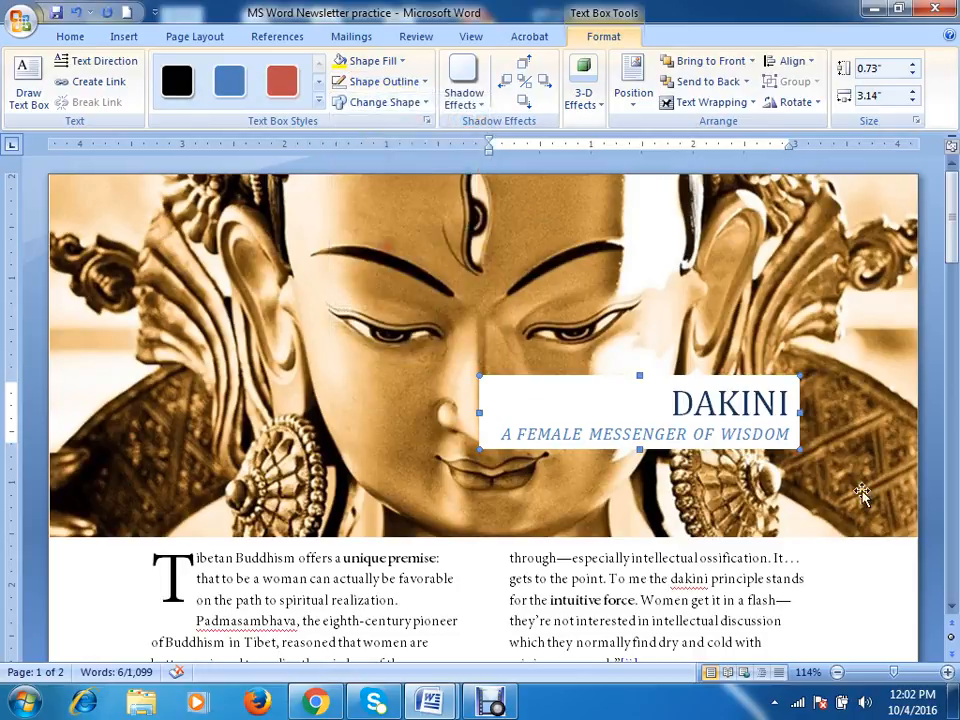
{"action": "left_click", "coordinate": [394, 61]}
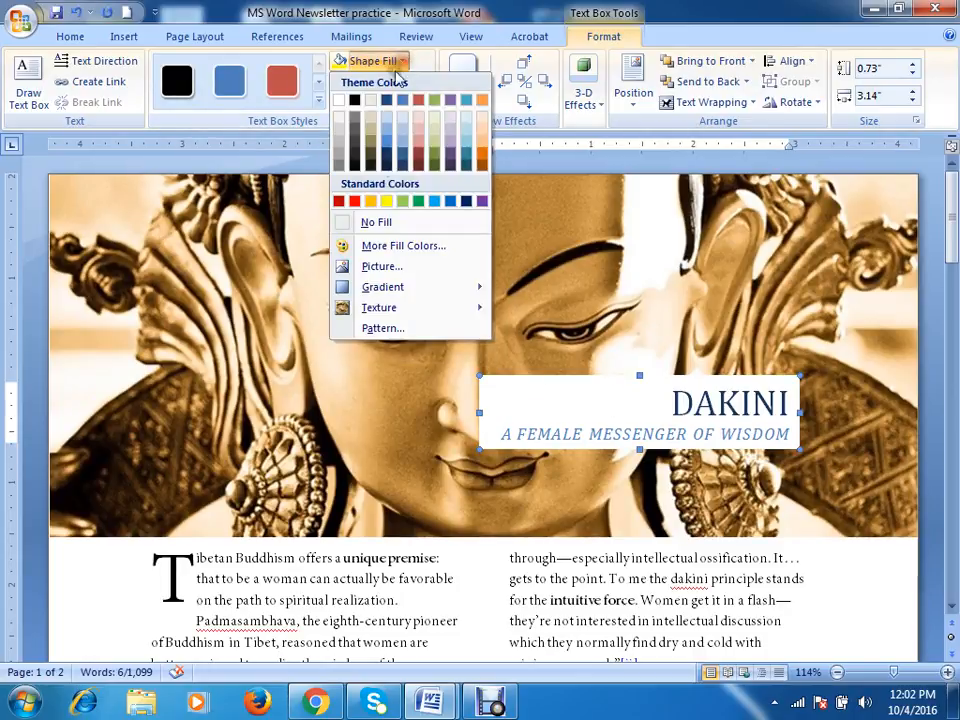
{"action": "left_click", "coordinate": [378, 222]}
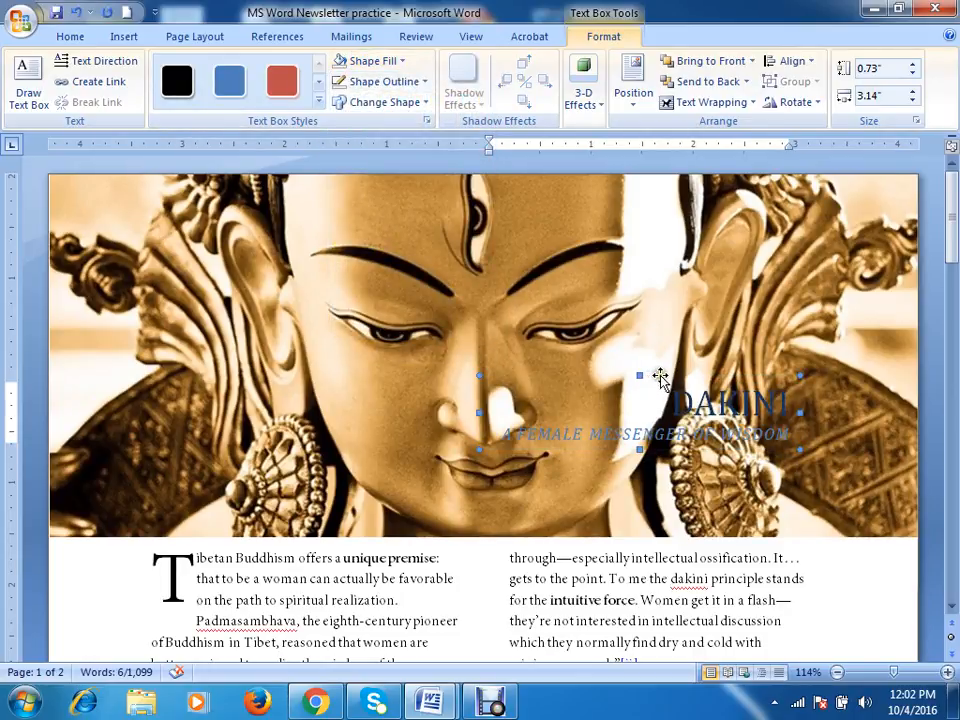
{"action": "left_click_drag", "start_coordinate": [660, 377], "coordinate": [655, 453]}
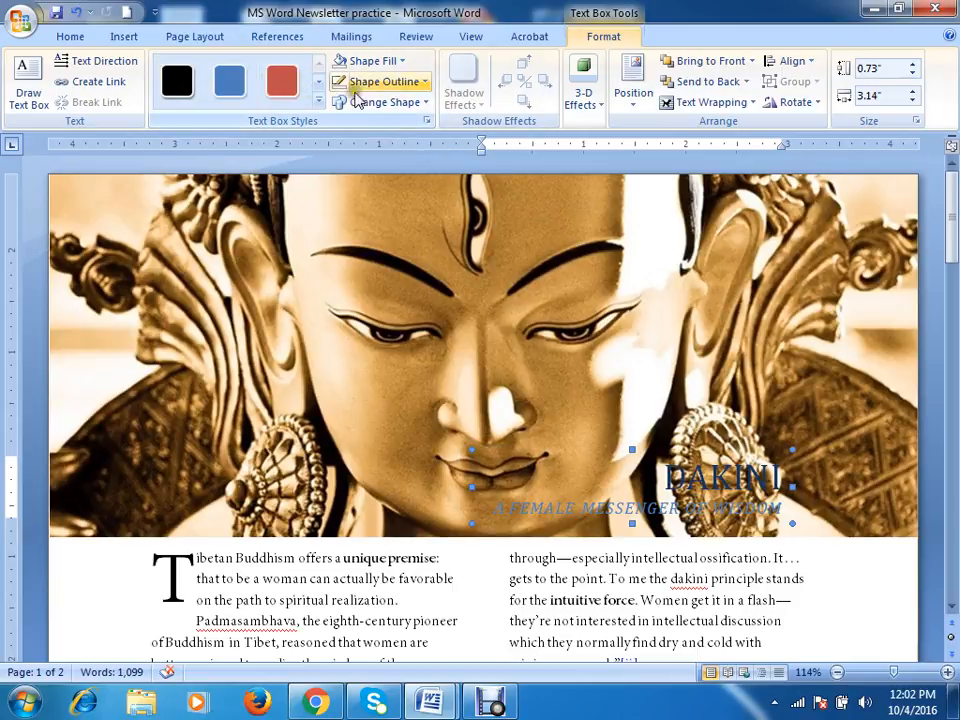
Step: Fill the title text box with black and lower it until its bottom edge meets the bottom of the header picture
{"action": "left_click", "coordinate": [72, 36]}
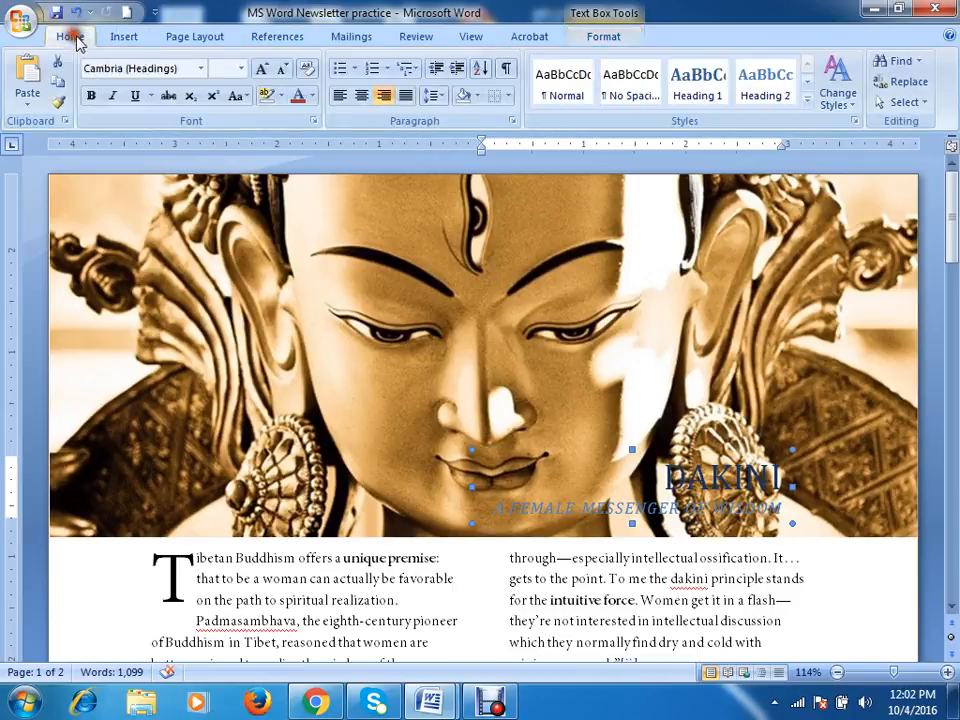
{"action": "left_click", "coordinate": [310, 96]}
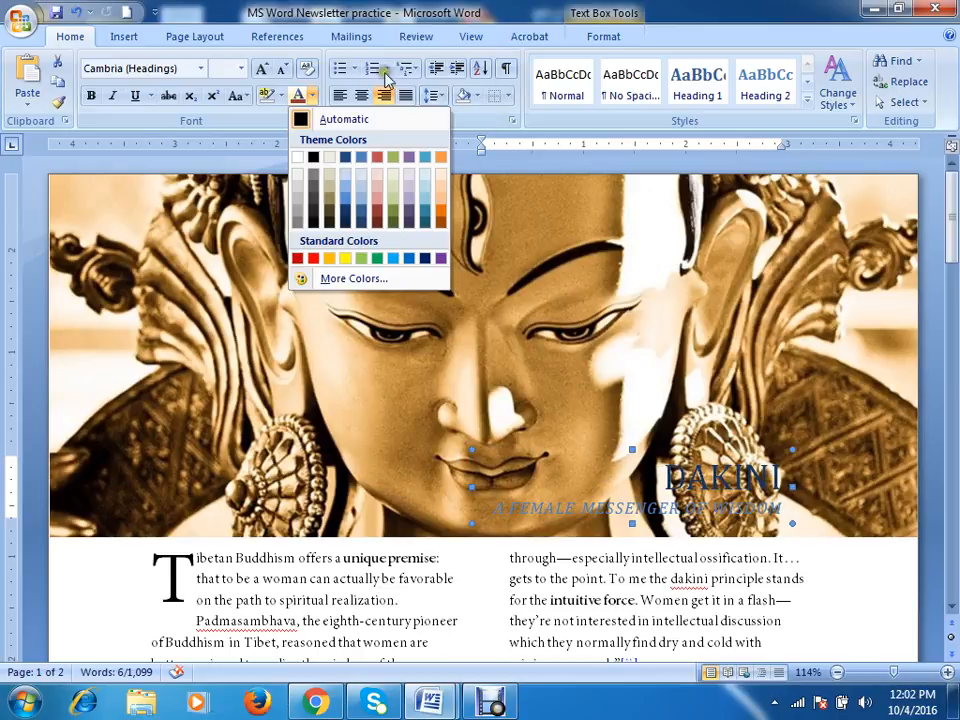
{"action": "left_click", "coordinate": [598, 37]}
{"action": "left_click", "coordinate": [398, 61]}
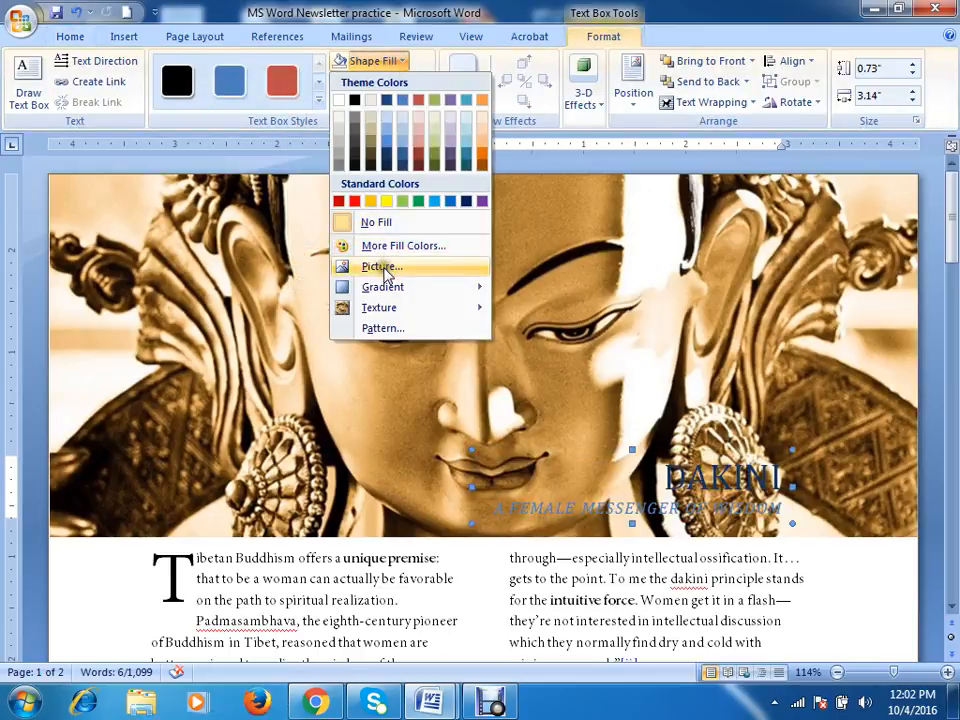
{"action": "mouse_move", "coordinate": [388, 290]}
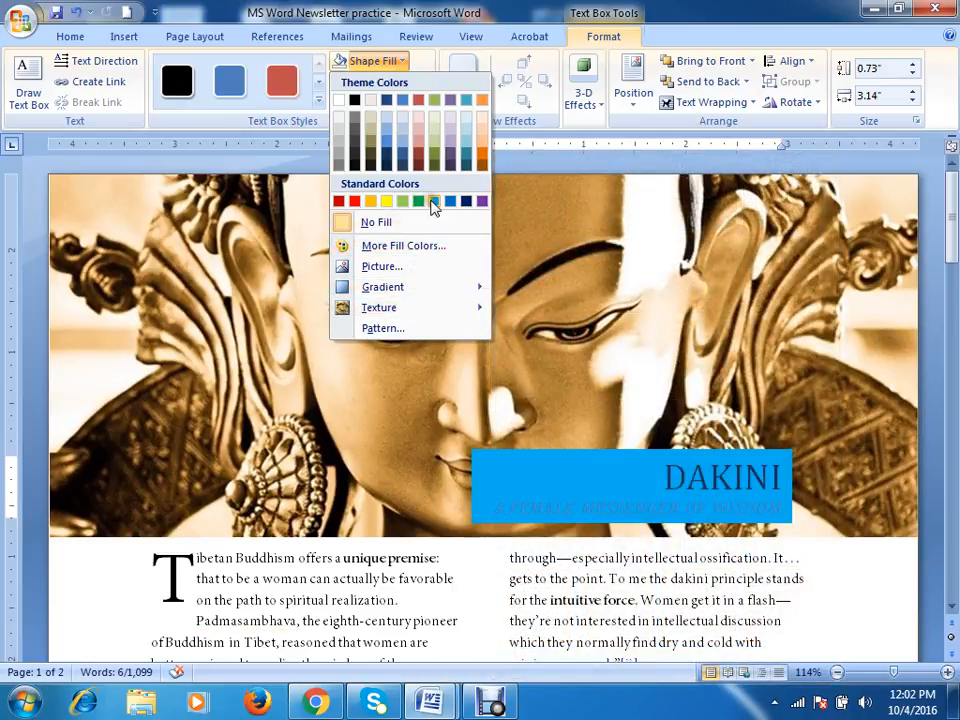
{"action": "left_click", "coordinate": [354, 99]}
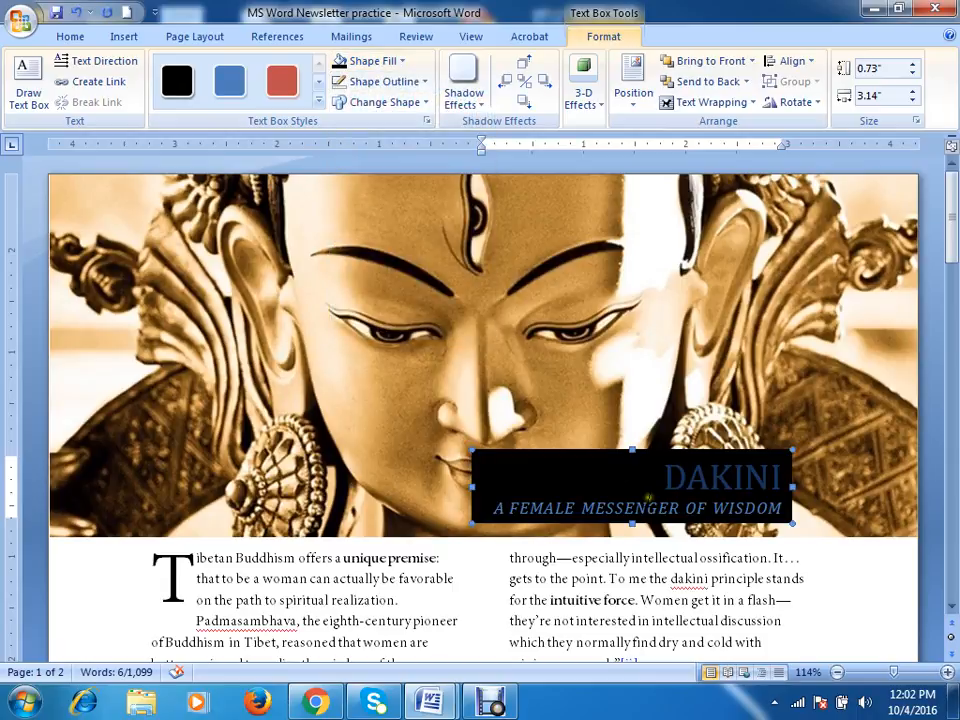
{"action": "left_click_drag", "start_coordinate": [520, 451], "coordinate": [520, 463]}
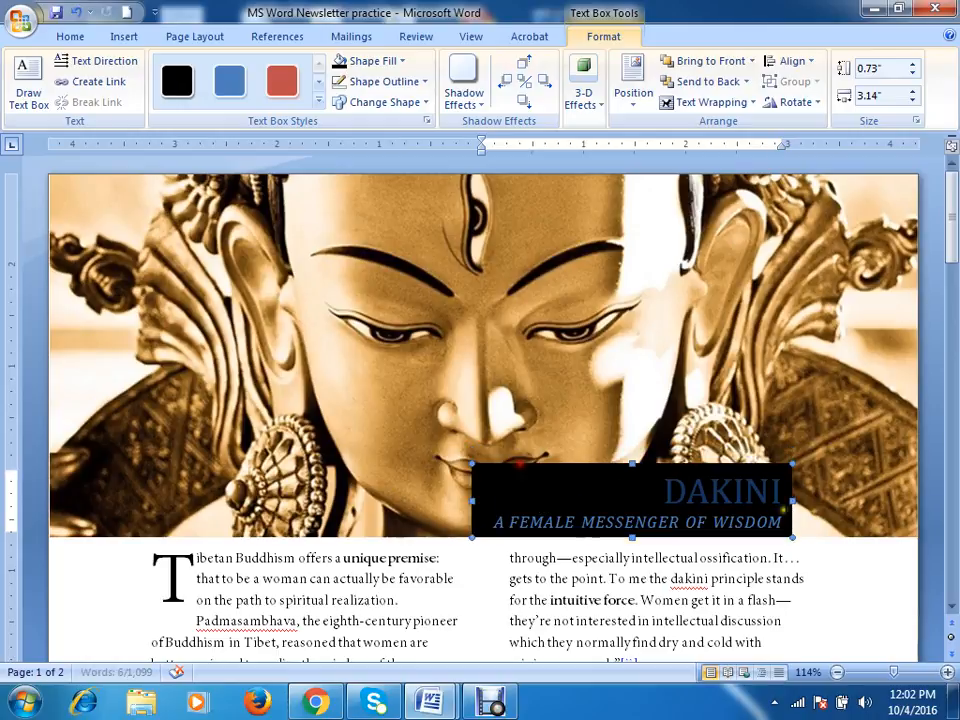
Step: Set the font color of both lines in the title text box to white
{"action": "left_click_drag", "start_coordinate": [669, 491], "coordinate": [794, 541]}
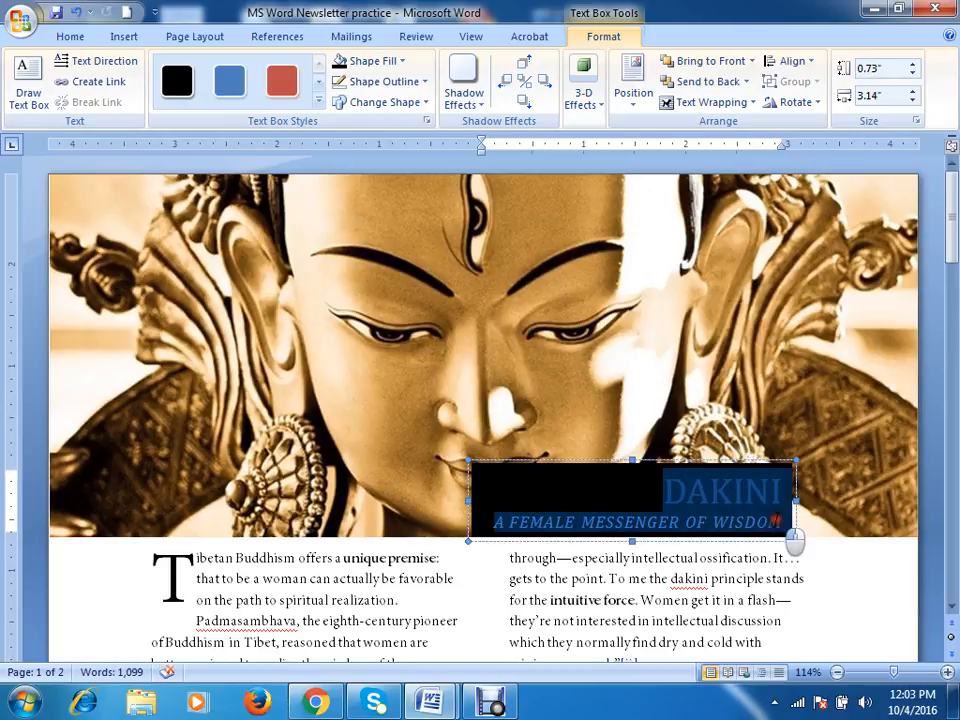
{"action": "left_click", "coordinate": [70, 37]}
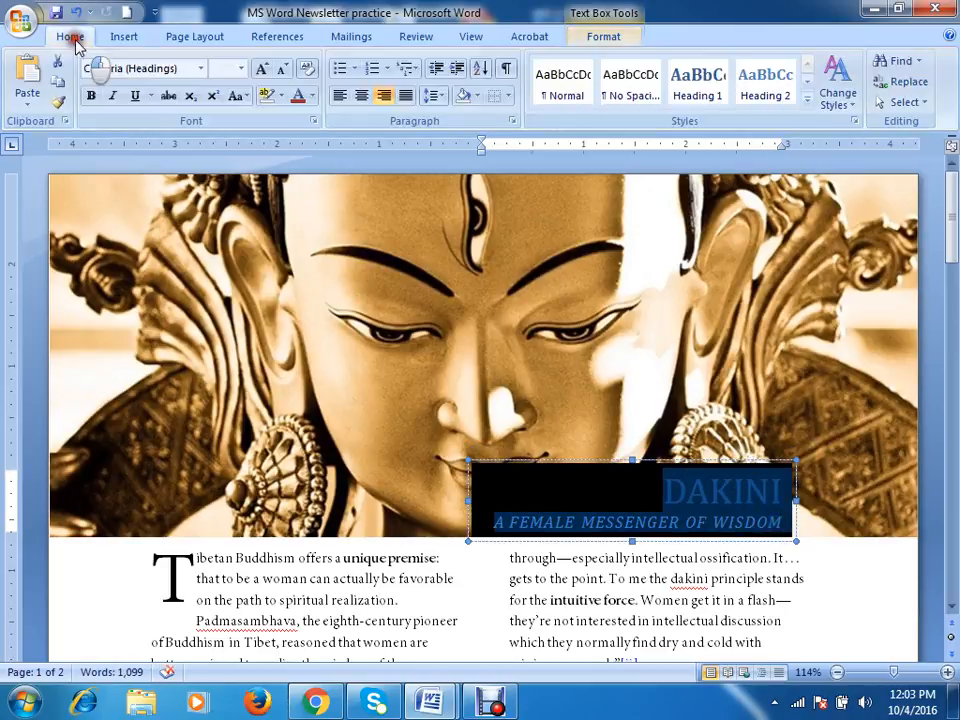
{"action": "left_click", "coordinate": [311, 96]}
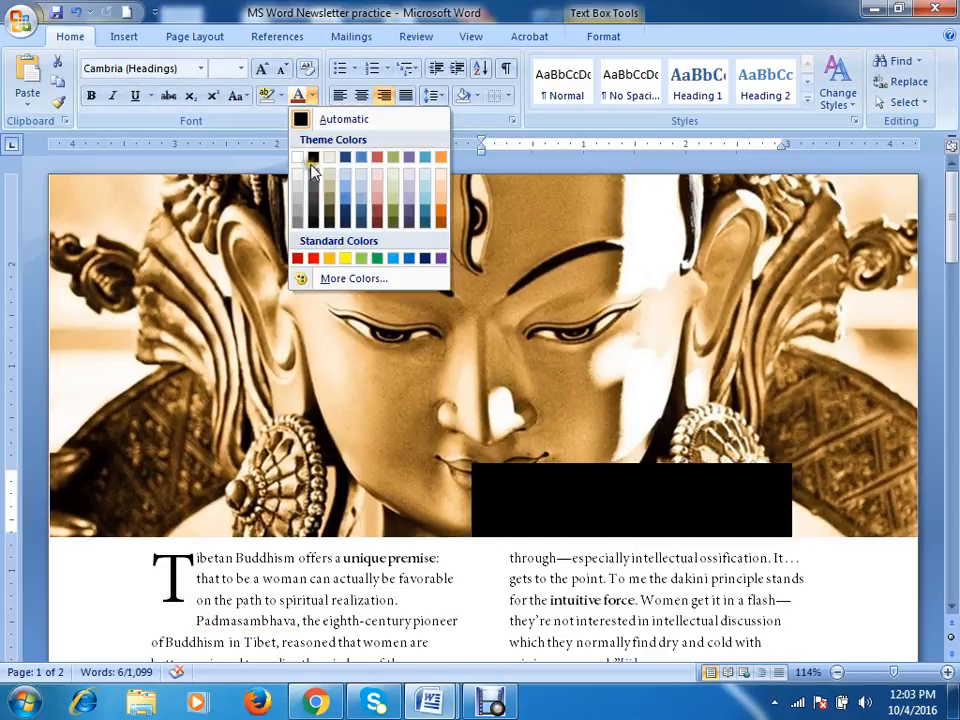
{"action": "left_click", "coordinate": [299, 158]}
Step: Enlarge the word DAKINI in the title text box to 48 pt
{"action": "double_click", "coordinate": [755, 493]}
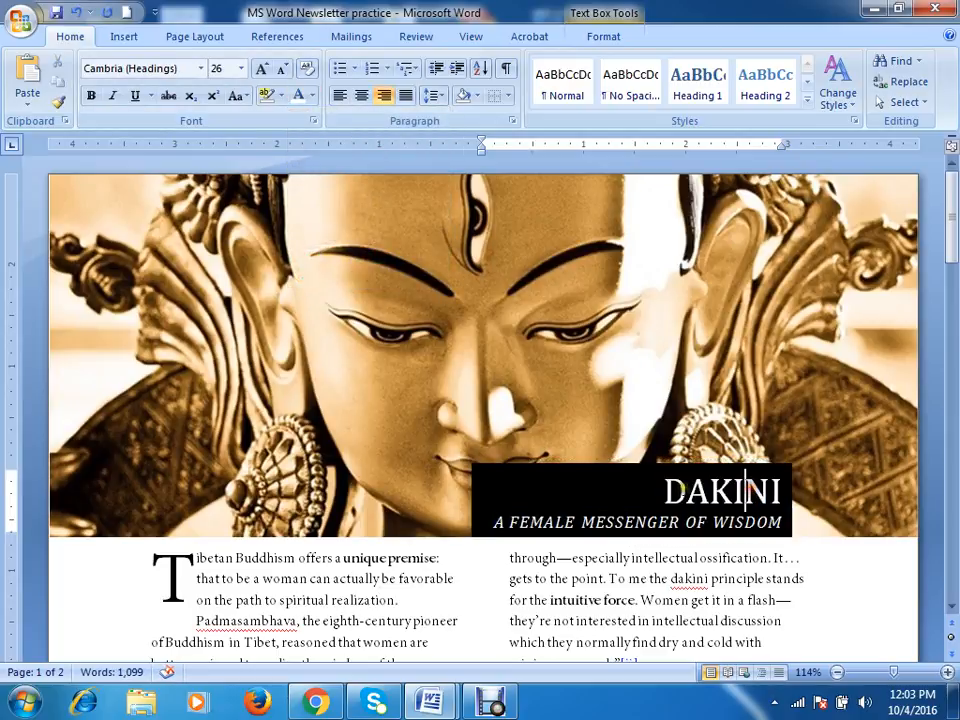
{"action": "left_click", "coordinate": [261, 69]}
{"action": "left_click", "coordinate": [261, 70]}
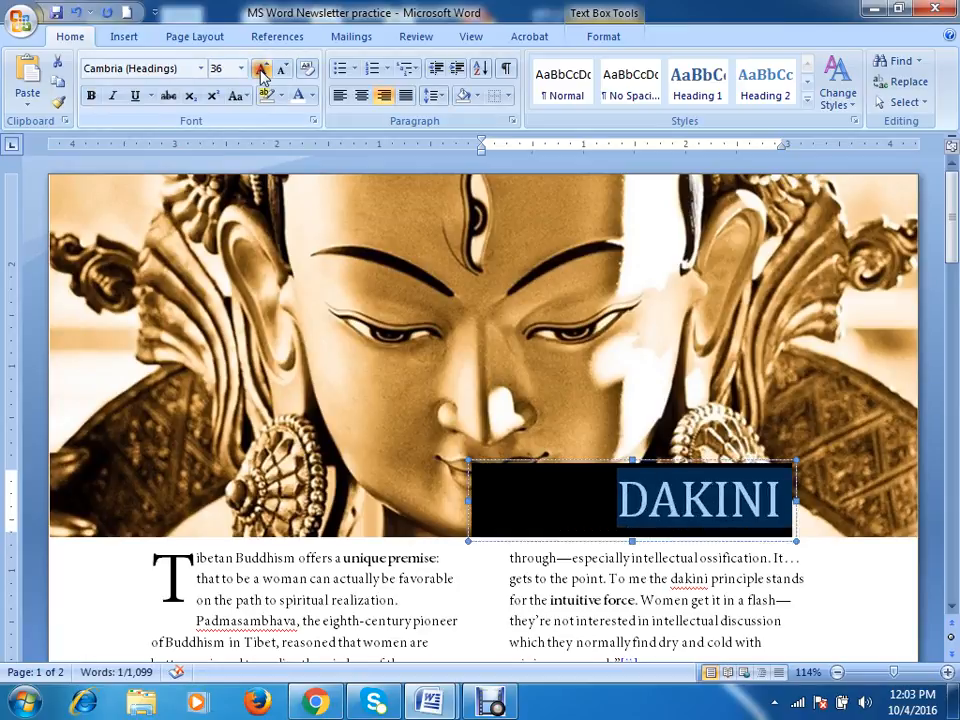
{"action": "left_click", "coordinate": [261, 70]}
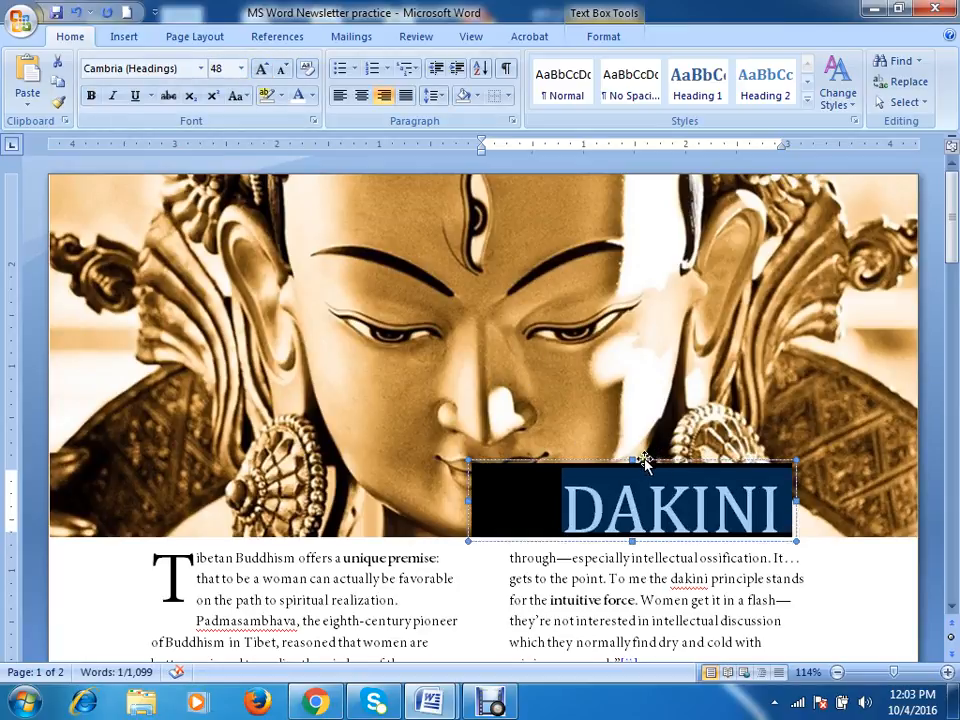
Step: Raise the title text box's upper edge until the box just fits both lines, keeping its lower edge at the bottom of the header picture
{"action": "left_click_drag", "start_coordinate": [630, 460], "coordinate": [627, 402]}
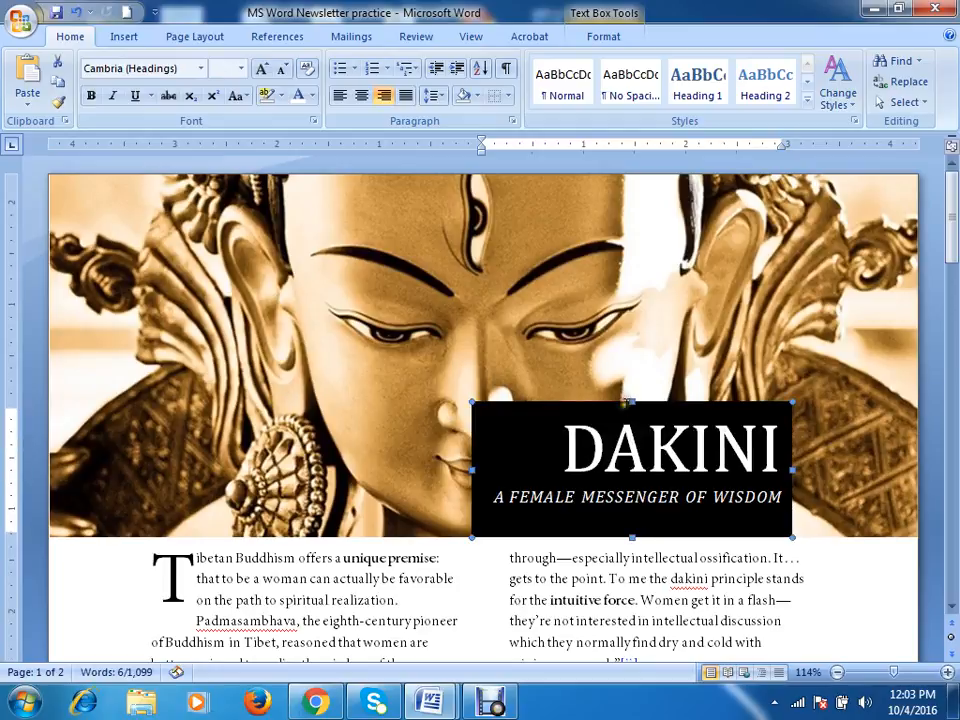
{"action": "left_click", "coordinate": [651, 425]}
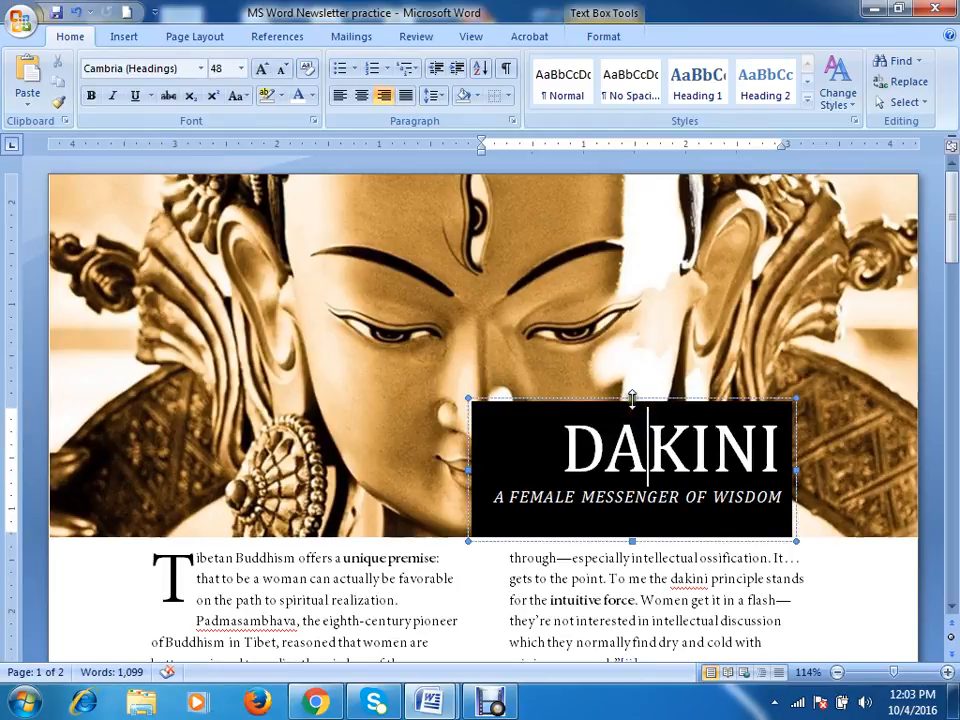
{"action": "left_click_drag", "start_coordinate": [654, 400], "coordinate": [637, 415]}
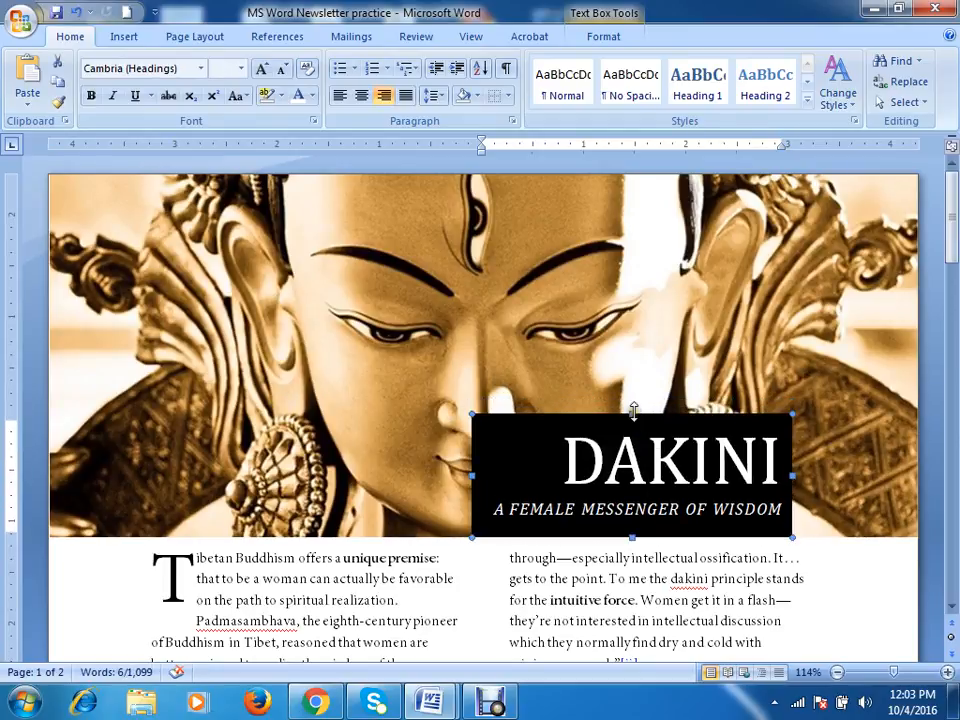
{"action": "left_click_drag", "start_coordinate": [633, 411], "coordinate": [633, 421]}
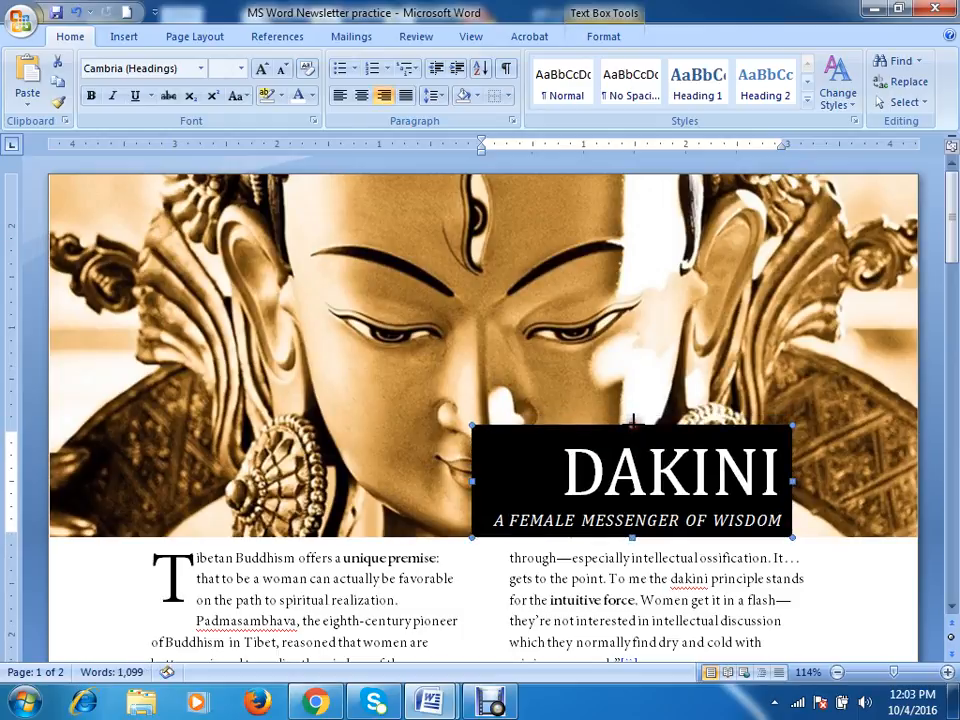
Step: Widen the title text box slightly to the right and indent both title lines from the right to about the 2.9" ruler mark
{"action": "left_click_drag", "start_coordinate": [791, 481], "coordinate": [605, 515]}
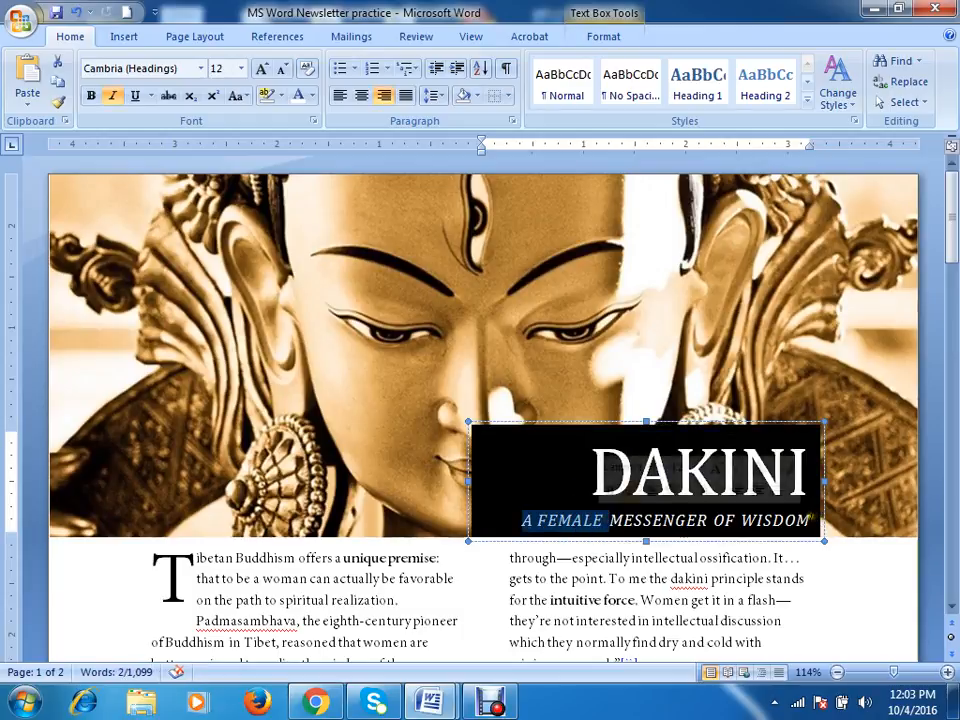
{"action": "left_click_drag", "start_coordinate": [813, 519], "coordinate": [689, 459]}
{"action": "left_click_drag", "start_coordinate": [809, 147], "coordinate": [766, 152]}
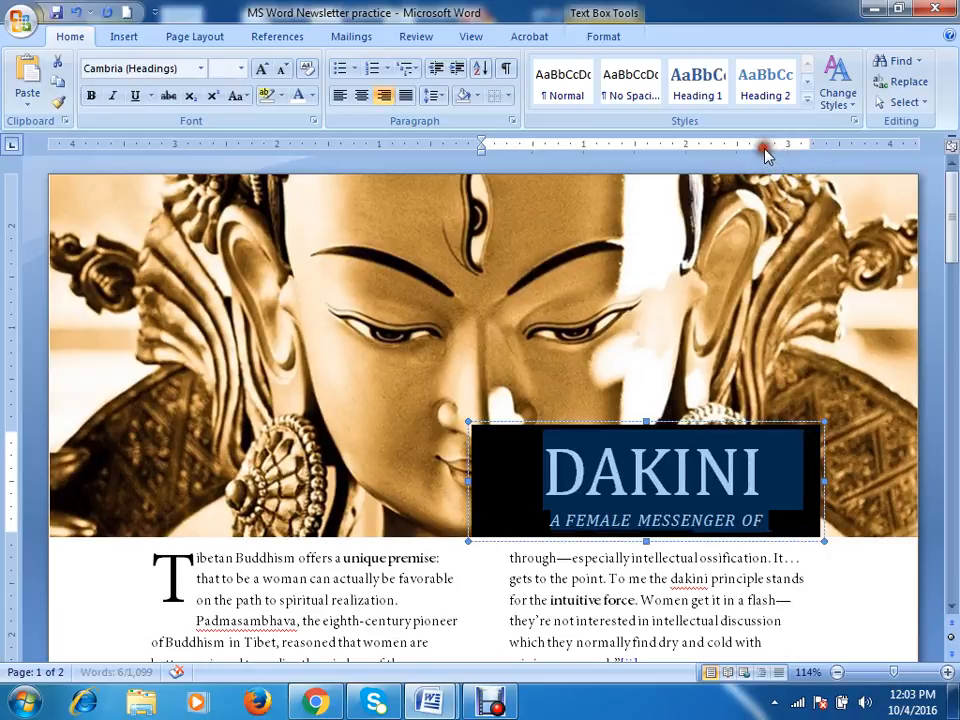
{"action": "left_click", "coordinate": [775, 148]}
{"action": "left_click", "coordinate": [778, 147]}
{"action": "left_click_drag", "start_coordinate": [762, 150], "coordinate": [775, 147]}
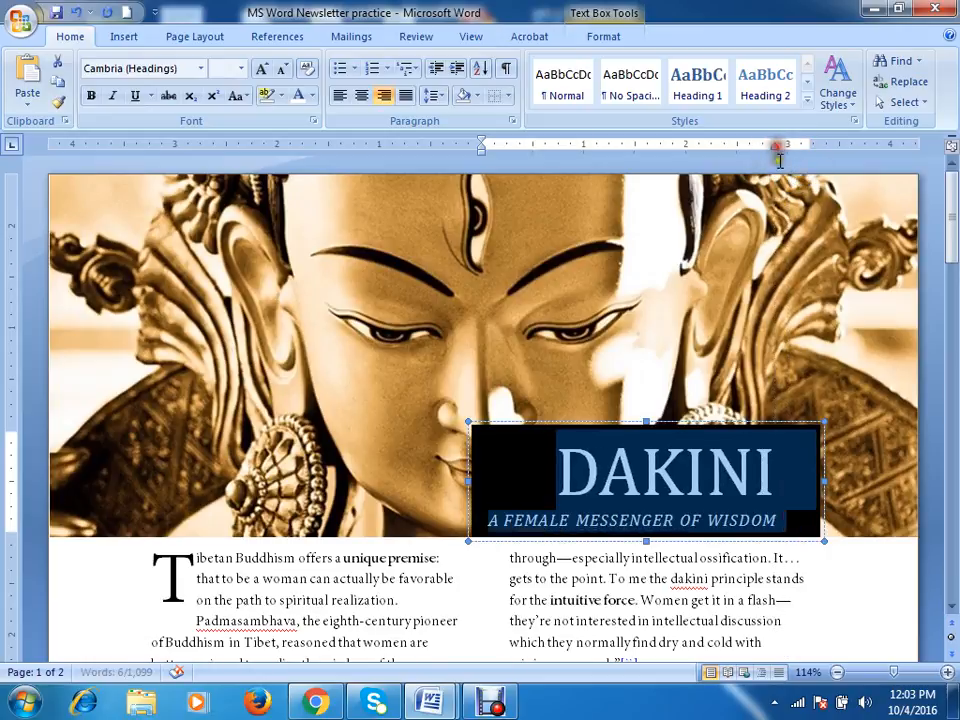
Step: Extend the title text box to the page's right edge and pull its left edge in closer to the tagline
{"action": "left_click", "coordinate": [849, 501]}
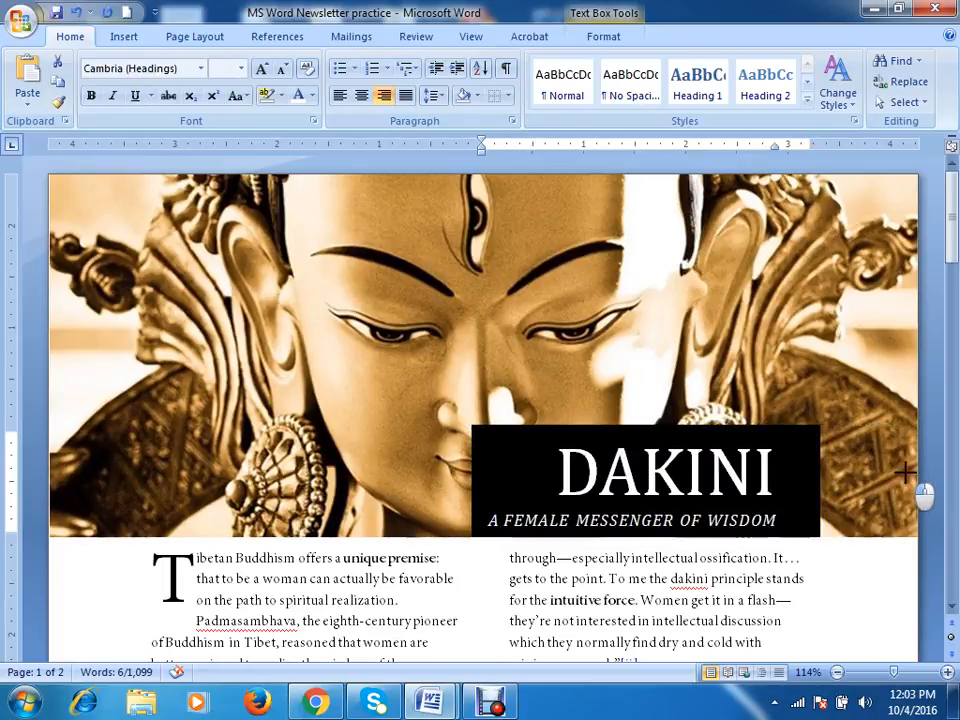
{"action": "left_click_drag", "start_coordinate": [922, 472], "coordinate": [920, 472]}
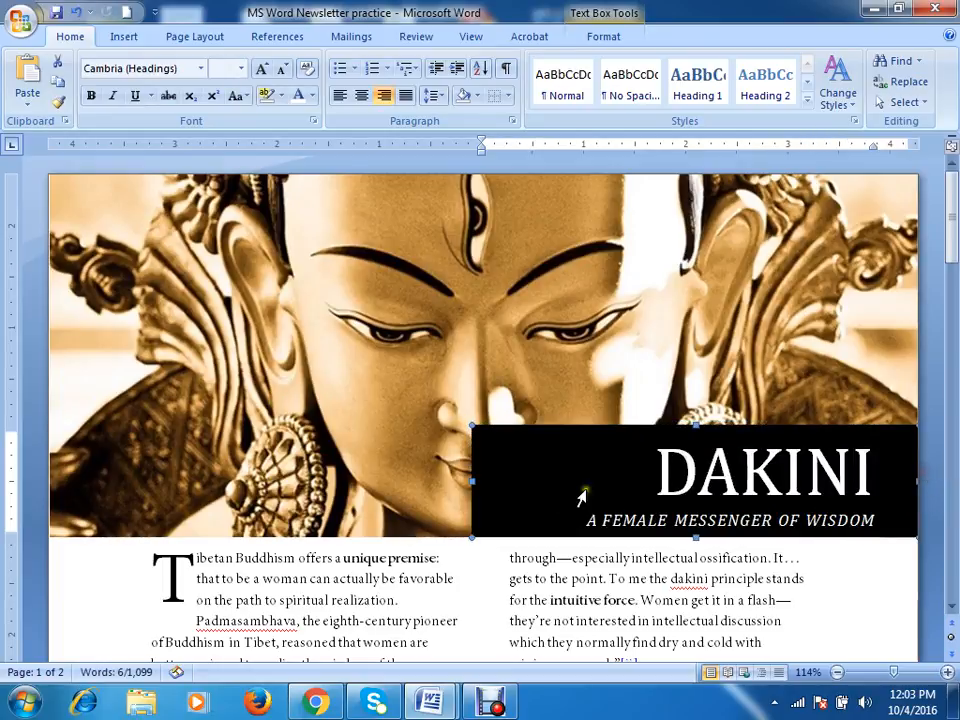
{"action": "left_click_drag", "start_coordinate": [510, 481], "coordinate": [561, 478]}
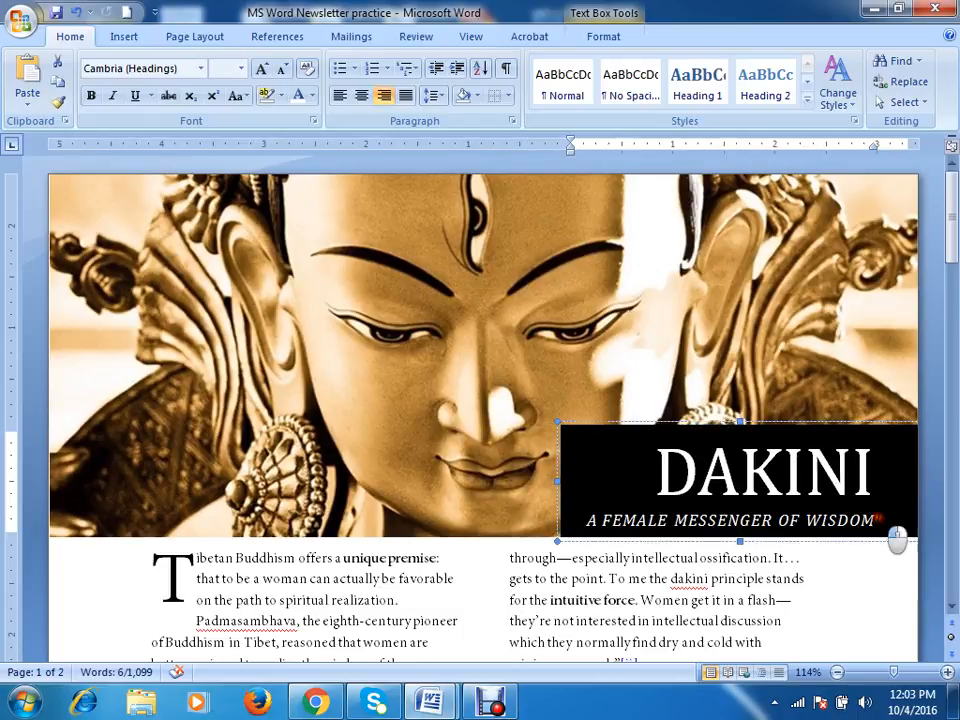
Step: Reduce the right indent of both title lines slightly and narrow the text box further from its left side
{"action": "left_click_drag", "start_coordinate": [893, 528], "coordinate": [656, 471]}
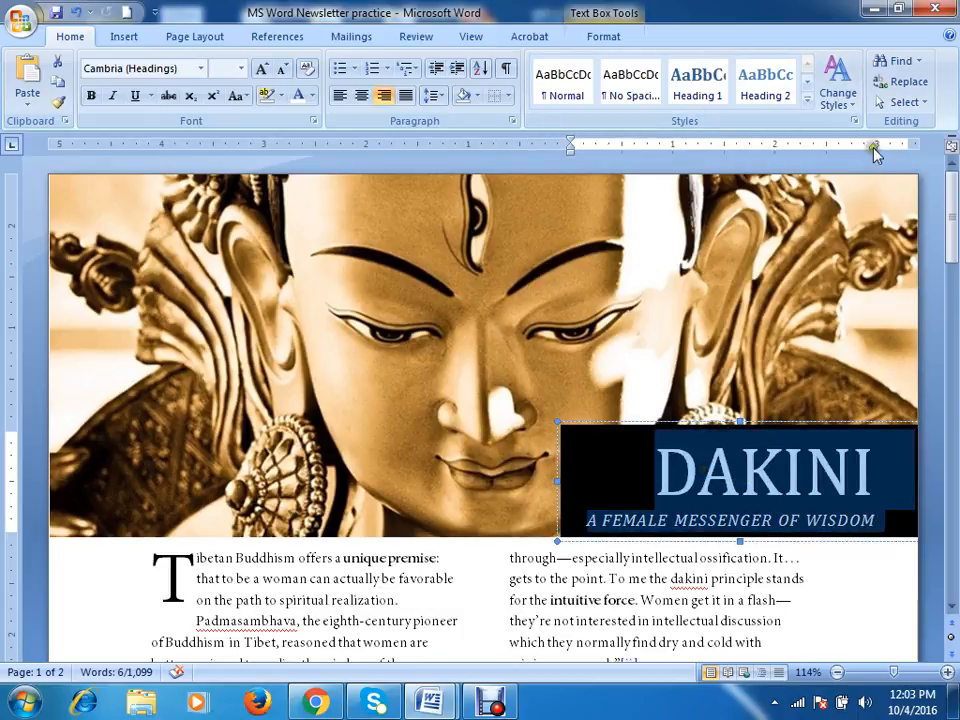
{"action": "left_click_drag", "start_coordinate": [874, 146], "coordinate": [890, 147]}
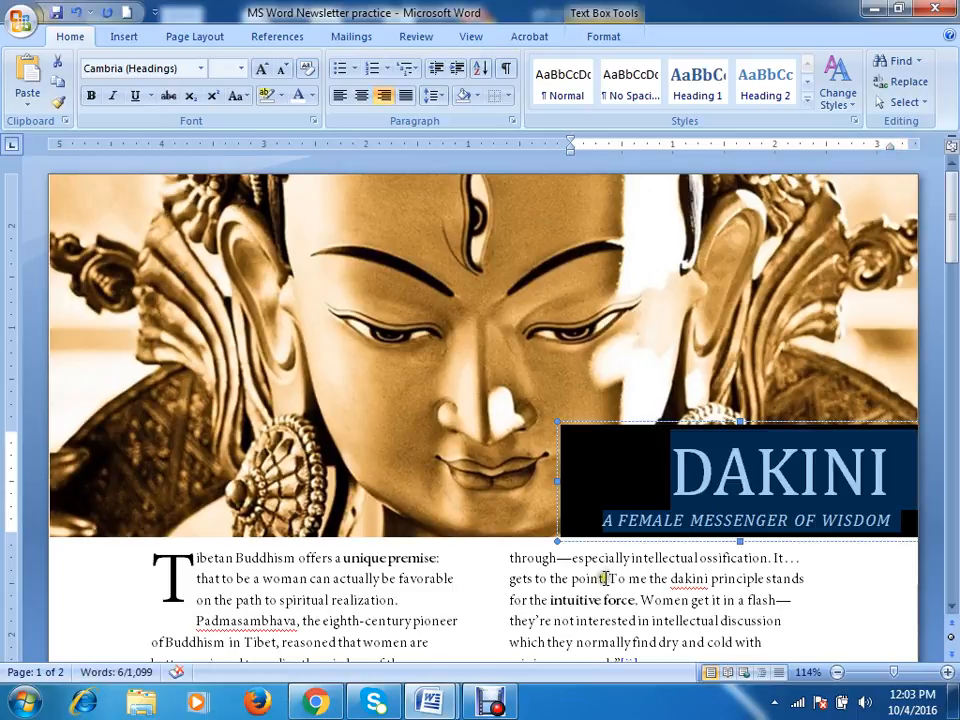
{"action": "left_click", "coordinate": [573, 484]}
{"action": "left_click_drag", "start_coordinate": [562, 482], "coordinate": [587, 482]}
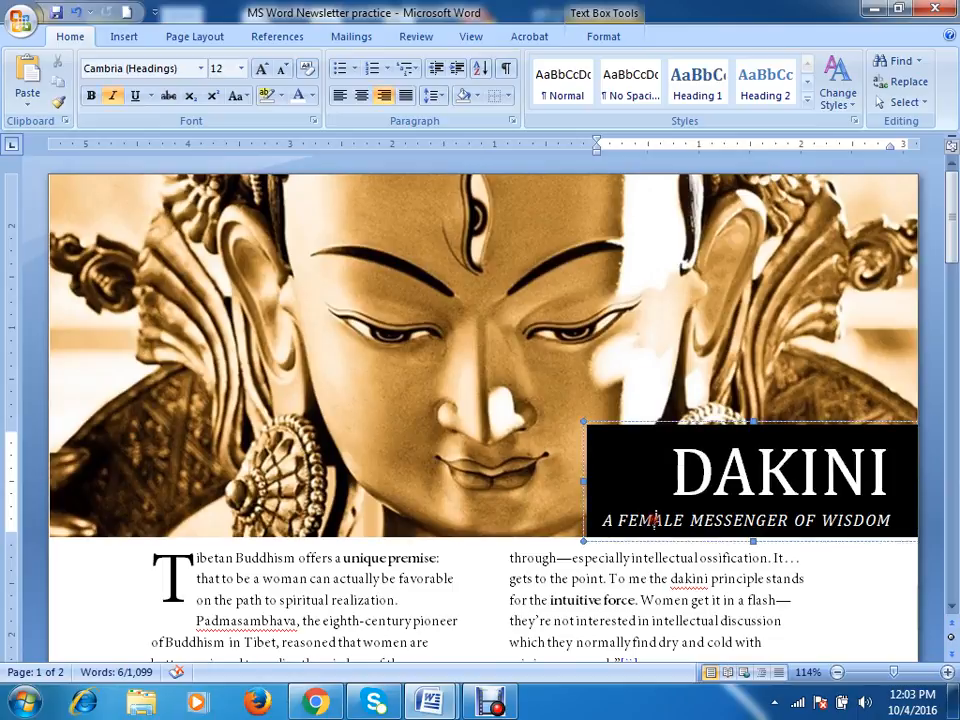
Step: Shrink the word DAKINI to 36 pt and lower the text box's upper edge to make it about 0.87" high
{"action": "left_click", "coordinate": [620, 516]}
{"action": "left_click_drag", "start_coordinate": [672, 468], "coordinate": [885, 465]}
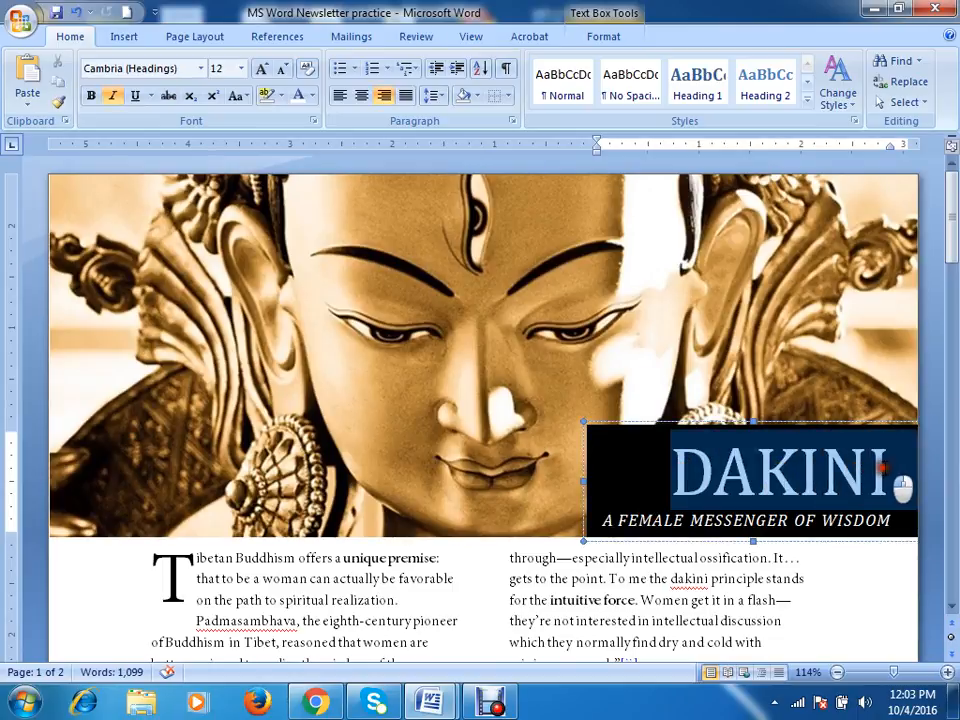
{"action": "left_click", "coordinate": [285, 70]}
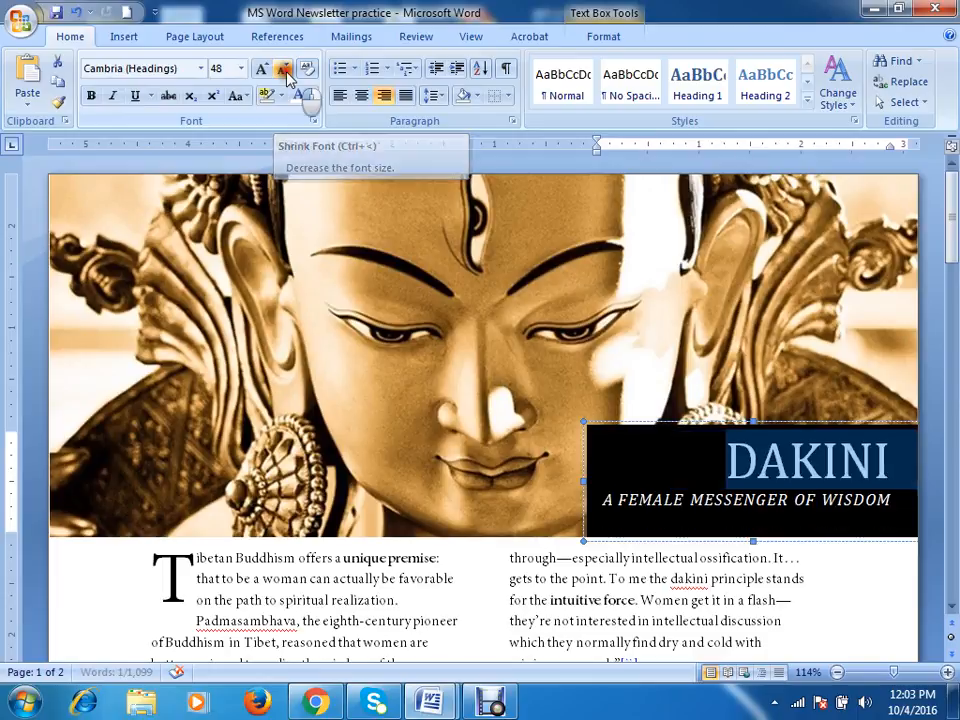
{"action": "left_click", "coordinate": [774, 460]}
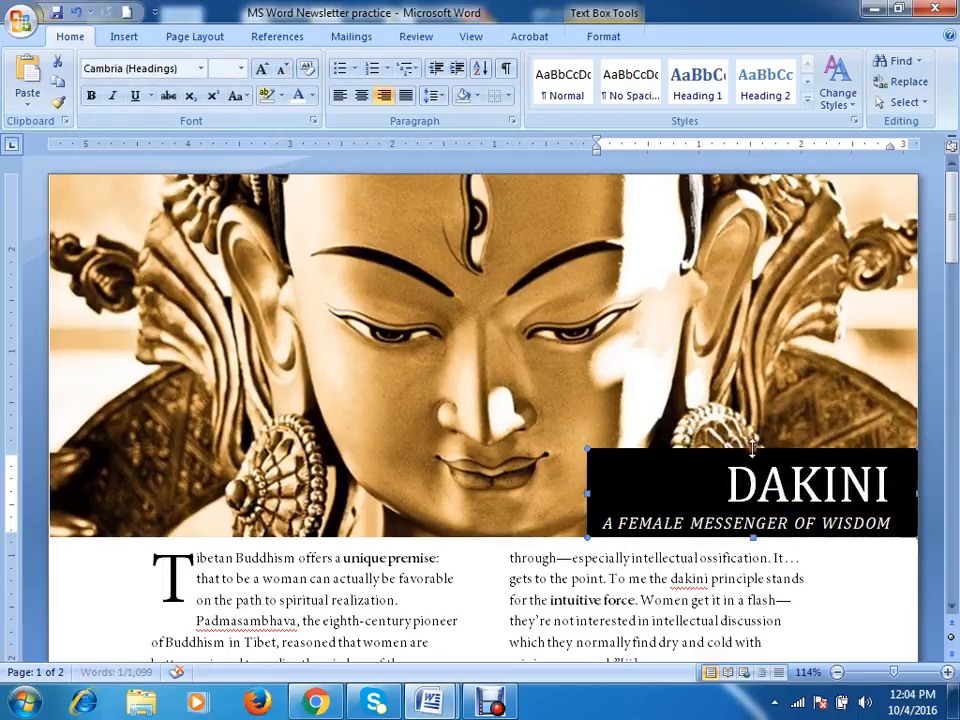
Step: Adjust the title text box's left edge to make it about 3.32" wide, keeping the tagline on one line
{"action": "left_click", "coordinate": [587, 493]}
{"action": "mouse_move", "coordinate": [587, 493]}
{"action": "left_mouse_down"}
{"action": "mouse_move", "coordinate": [614, 514]}
{"action": "mouse_move", "coordinate": [594, 496]}
{"action": "left_mouse_up"}
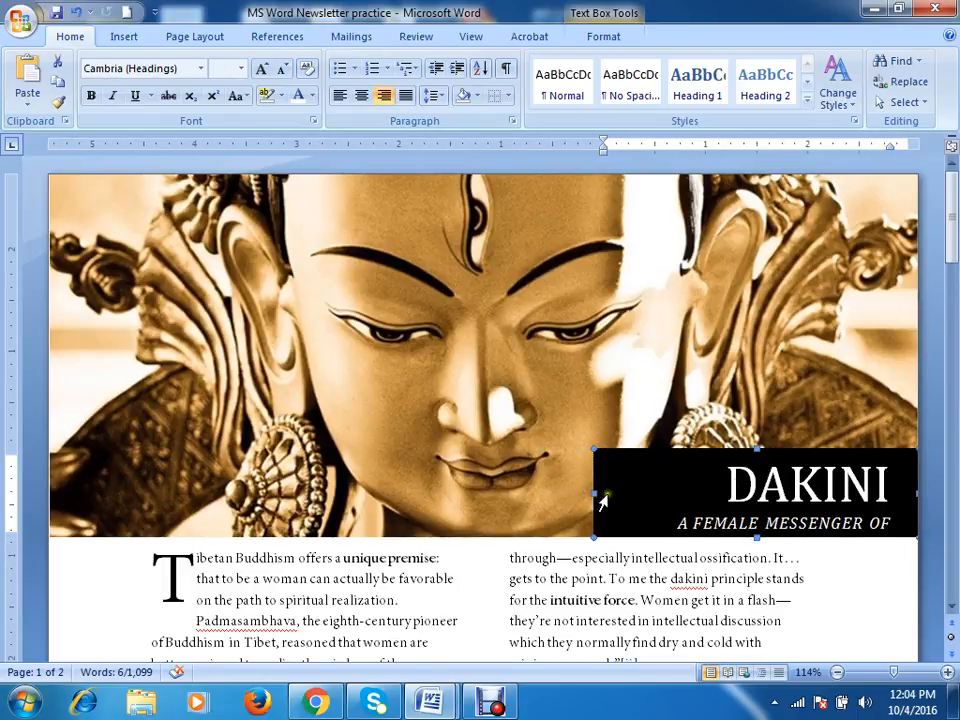
{"action": "left_click_drag", "start_coordinate": [593, 496], "coordinate": [578, 497]}
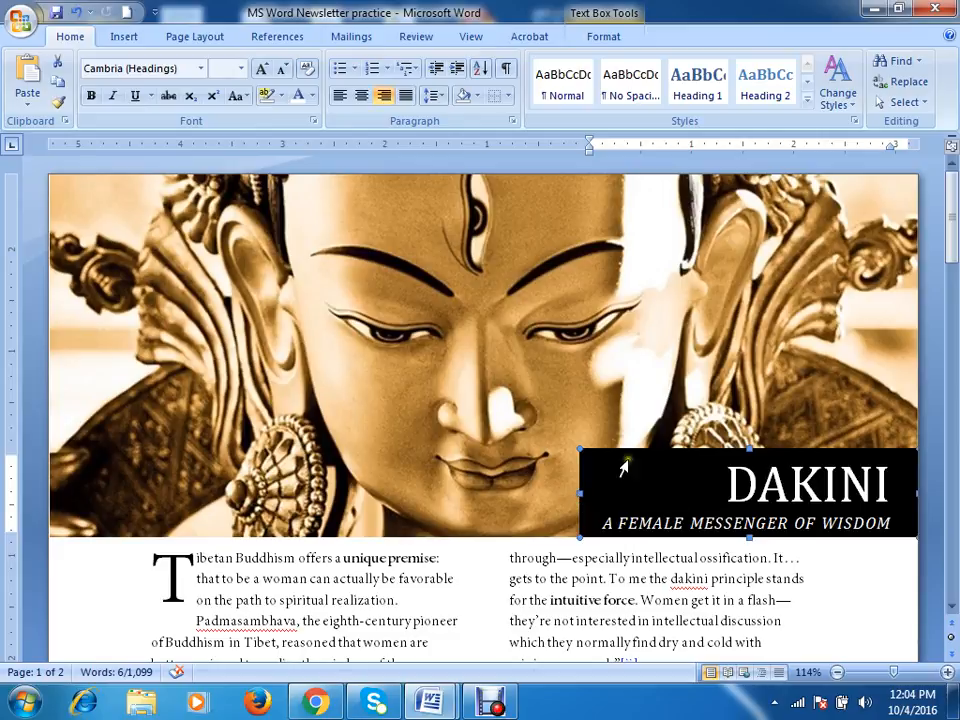
Step: Set the transparency of the title text box's black fill to 50%
{"action": "left_click", "coordinate": [604, 36]}
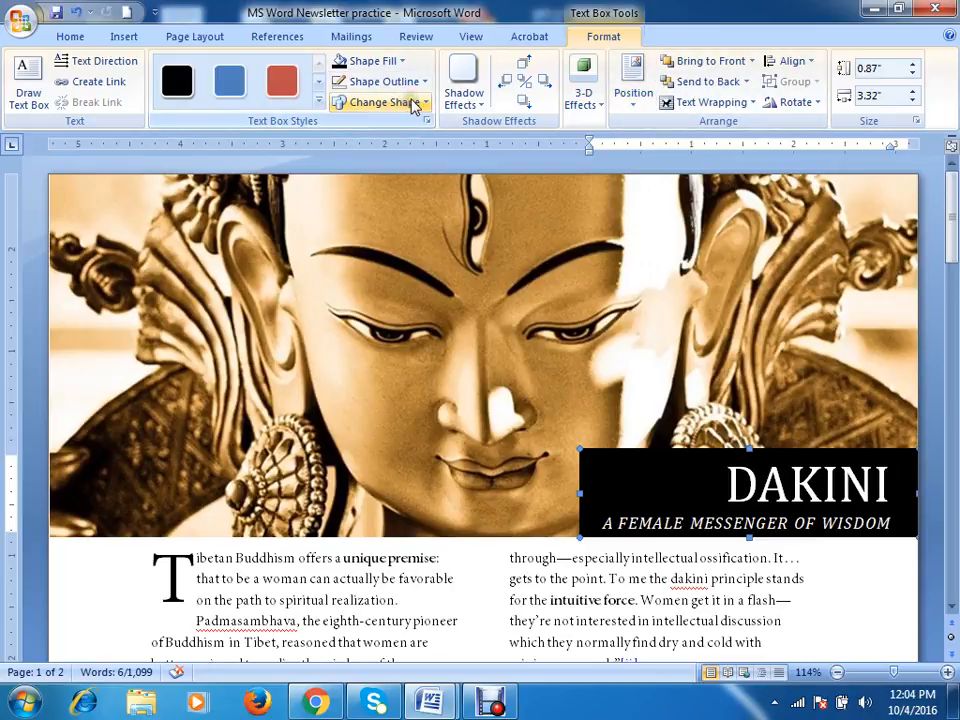
{"action": "left_click", "coordinate": [399, 61]}
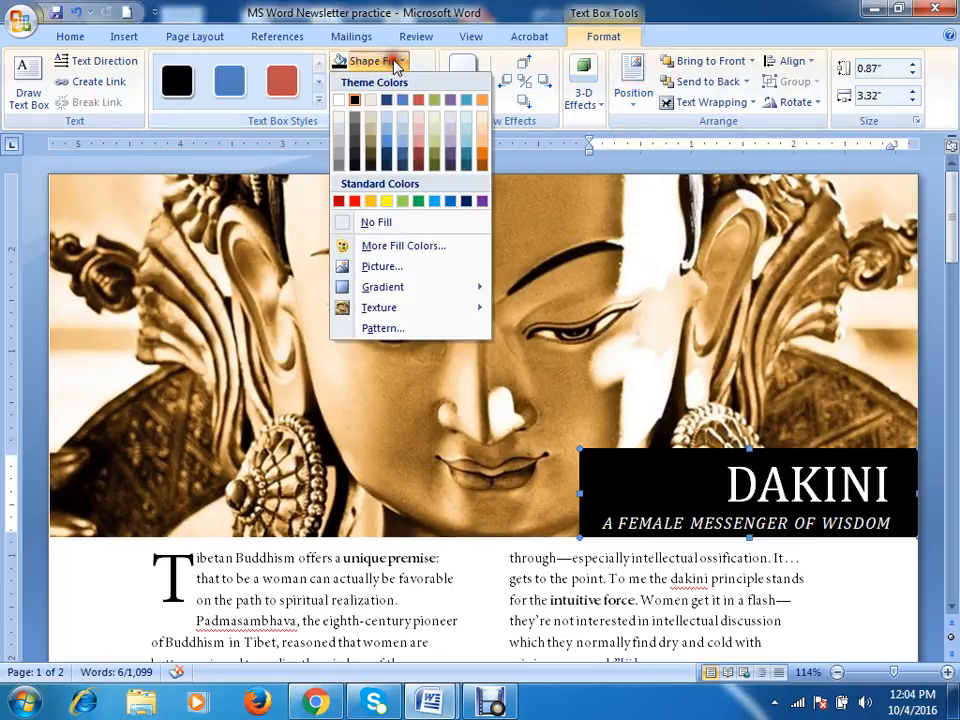
{"action": "left_click", "coordinate": [404, 250]}
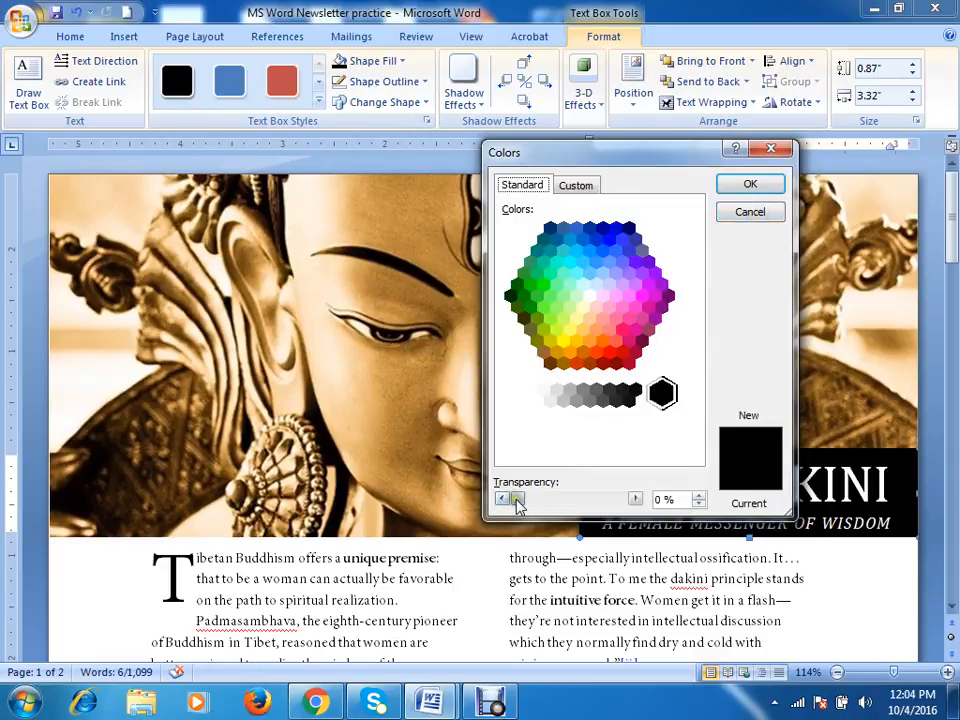
{"action": "left_click_drag", "start_coordinate": [515, 499], "coordinate": [561, 505]}
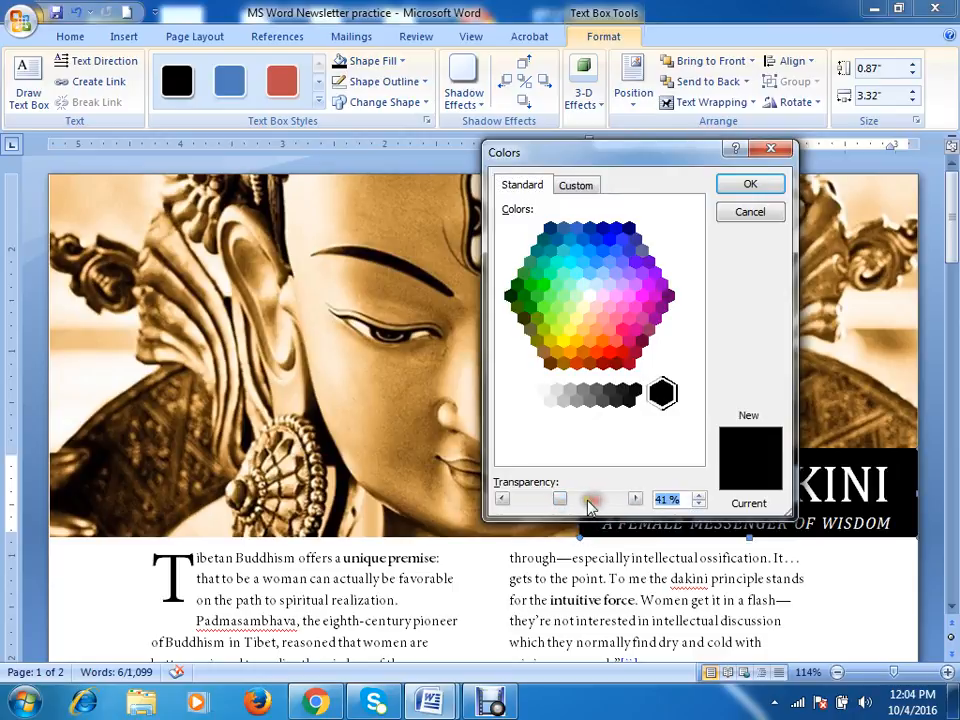
{"action": "type", "text": "50"}
{"action": "left_click", "coordinate": [752, 185]}
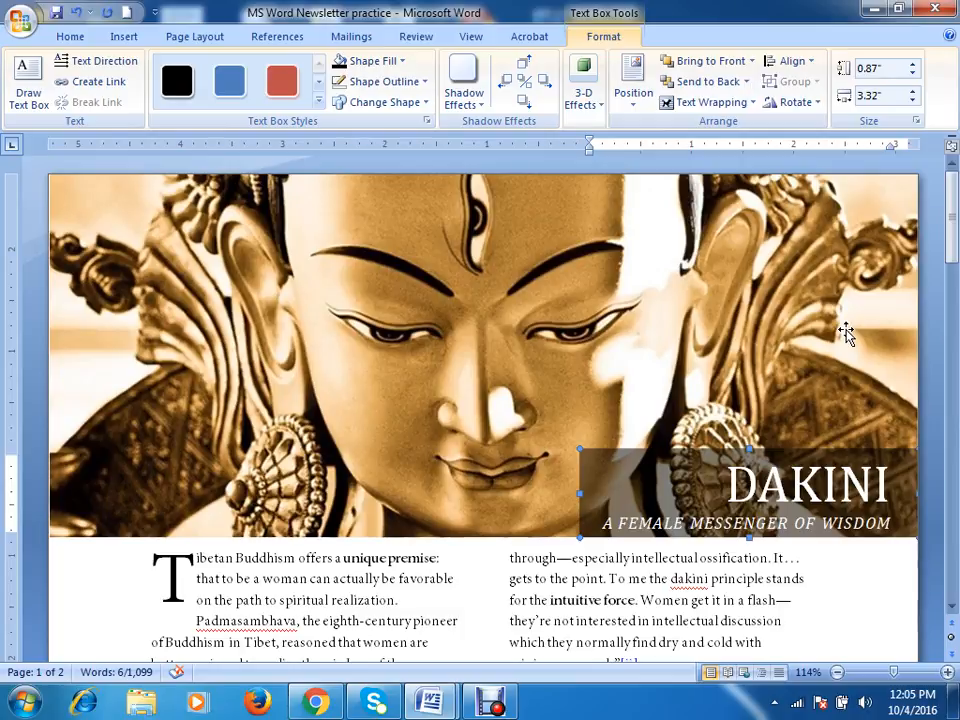
Step: Draw a thin rectangle across the full page width at the bottom of page 2, about 0.1" high and 8.51" wide
{"action": "scroll", "coordinate": [460, 330], "scroll_direction": "down", "scroll_amount": 15}
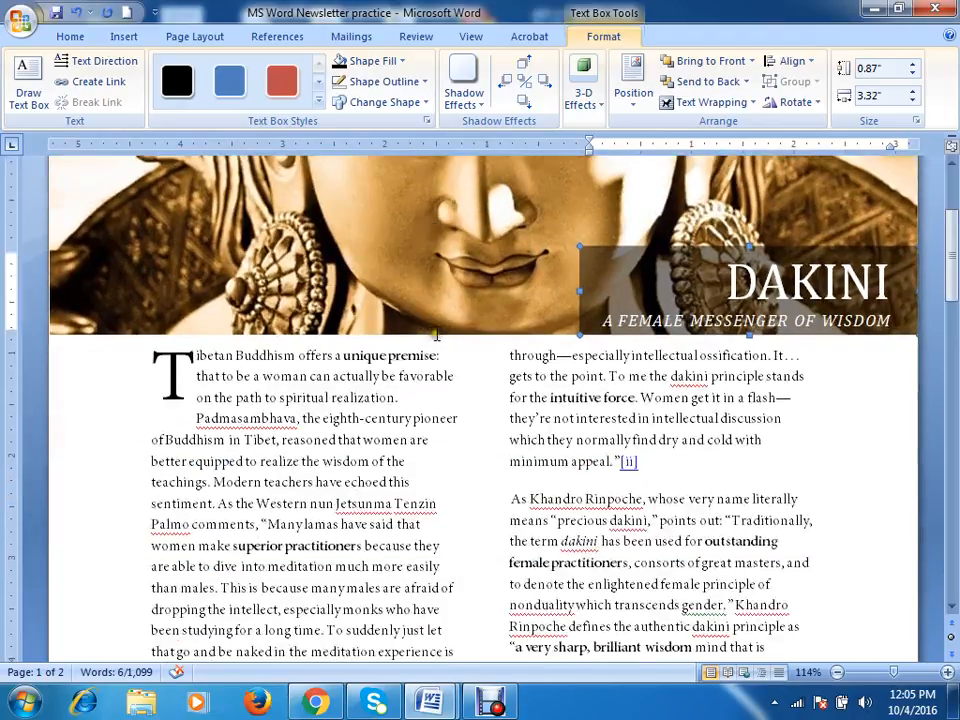
{"action": "scroll", "coordinate": [449, 326], "scroll_direction": "down", "scroll_amount": 10}
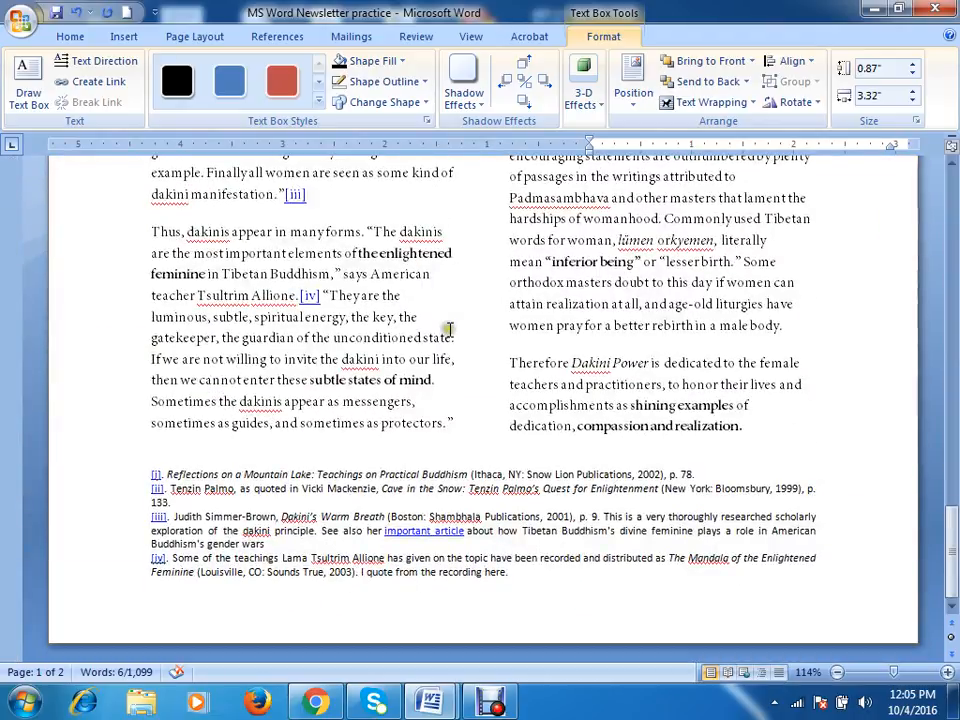
{"action": "left_click", "coordinate": [70, 36]}
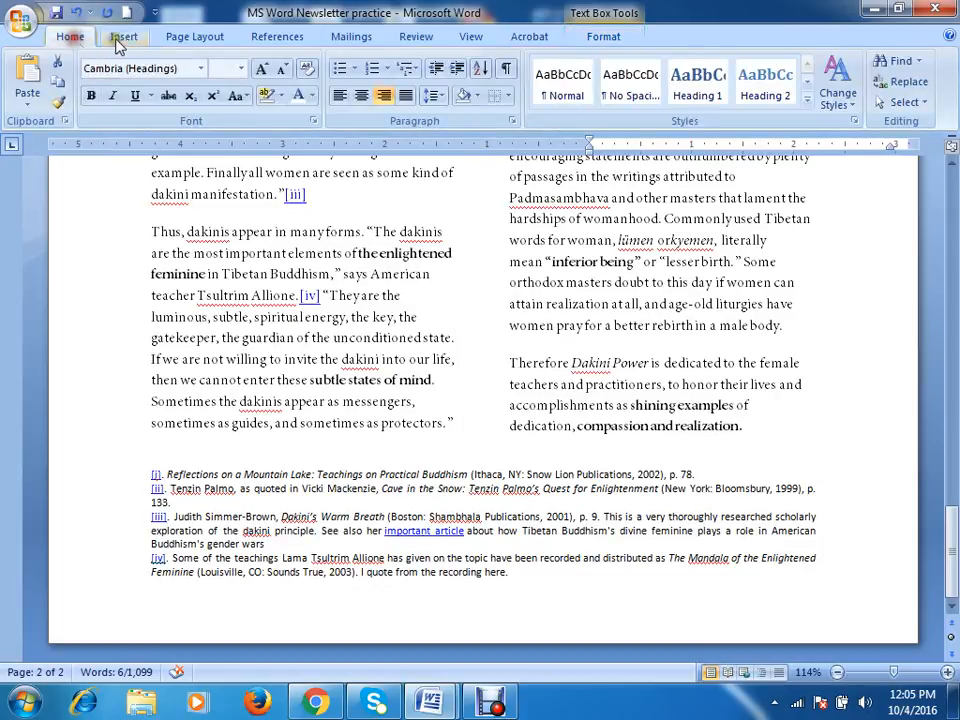
{"action": "left_click", "coordinate": [122, 36]}
{"action": "left_click", "coordinate": [251, 88]}
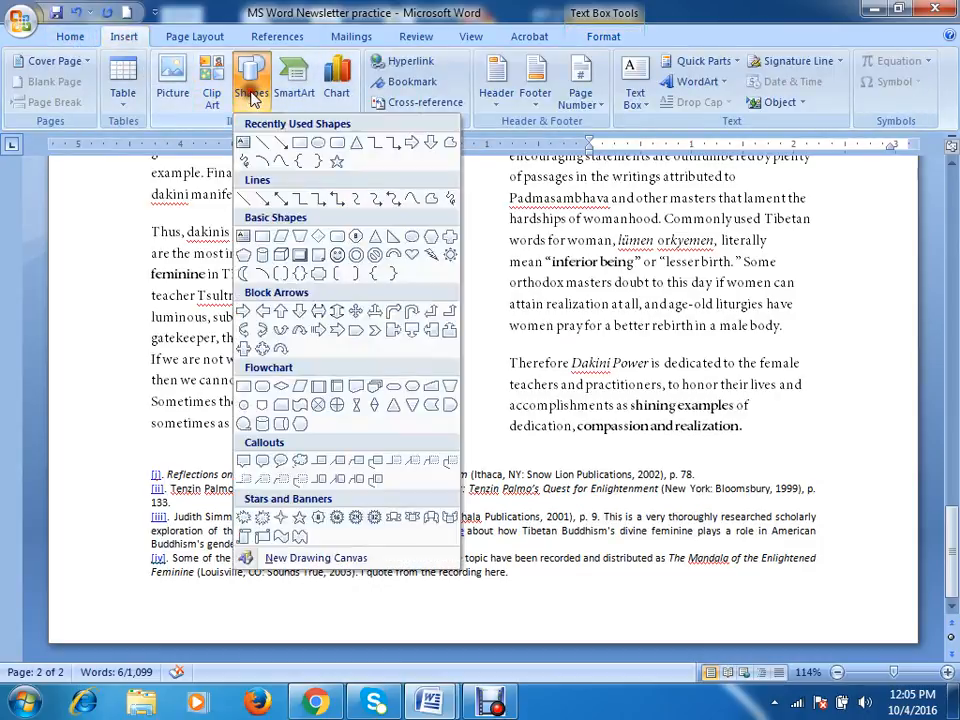
{"action": "left_click", "coordinate": [310, 157]}
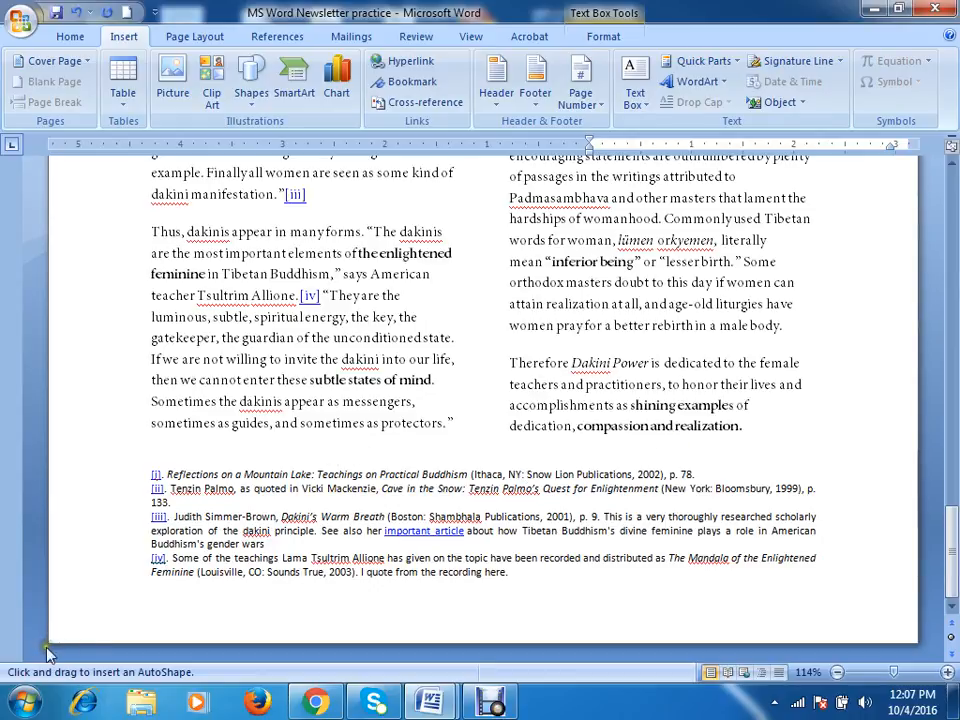
{"action": "mouse_move", "coordinate": [50, 621]}
{"action": "left_mouse_down"}
{"action": "mouse_move", "coordinate": [523, 630]}
{"action": "mouse_move", "coordinate": [918, 622]}
{"action": "left_mouse_up"}
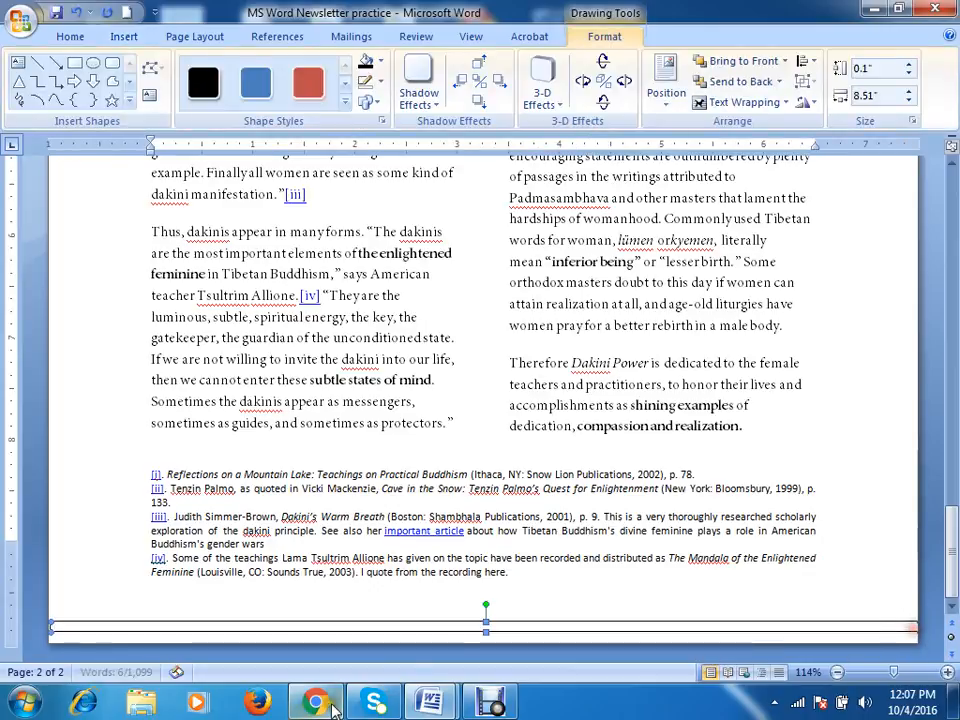
Step: Fill the thin bottom rectangle with black, remove its outline, and extend its left end to make it about 8.59" wide
{"action": "left_click", "coordinate": [366, 63]}
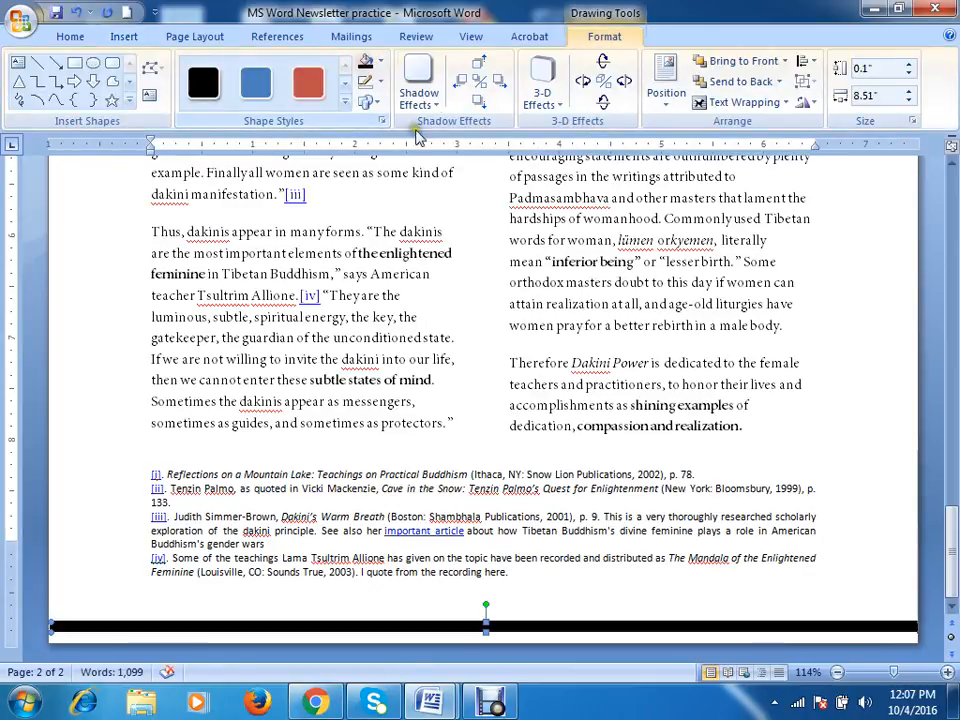
{"action": "left_click", "coordinate": [380, 82]}
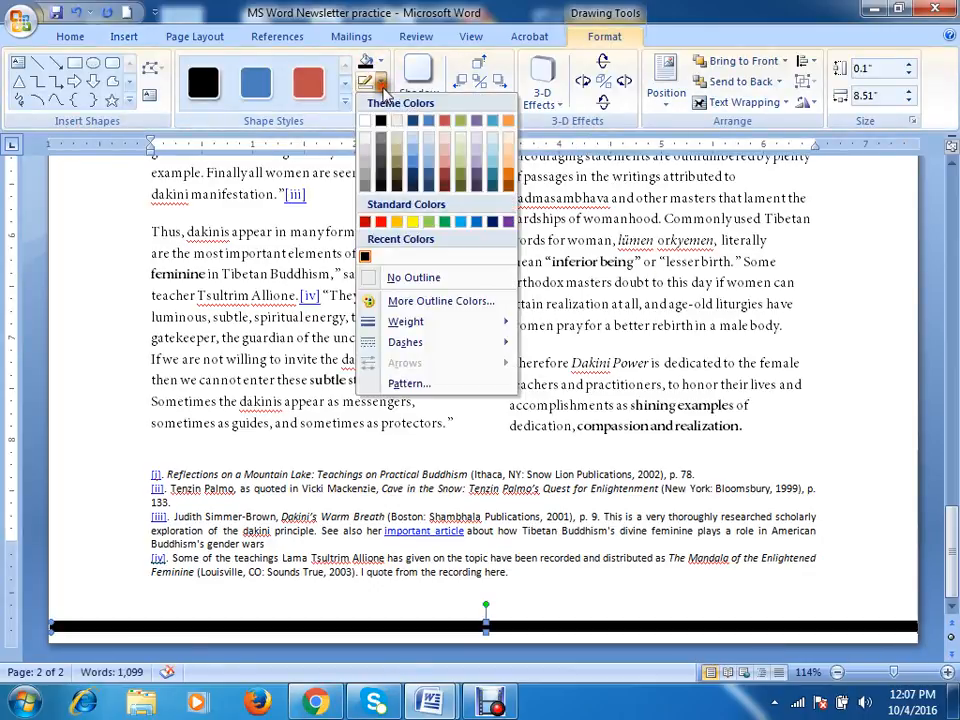
{"action": "left_click", "coordinate": [401, 279]}
{"action": "mouse_move", "coordinate": [52, 632]}
{"action": "left_mouse_down"}
{"action": "mouse_move", "coordinate": [41, 628]}
{"action": "mouse_move", "coordinate": [42, 650]}
{"action": "left_mouse_up"}
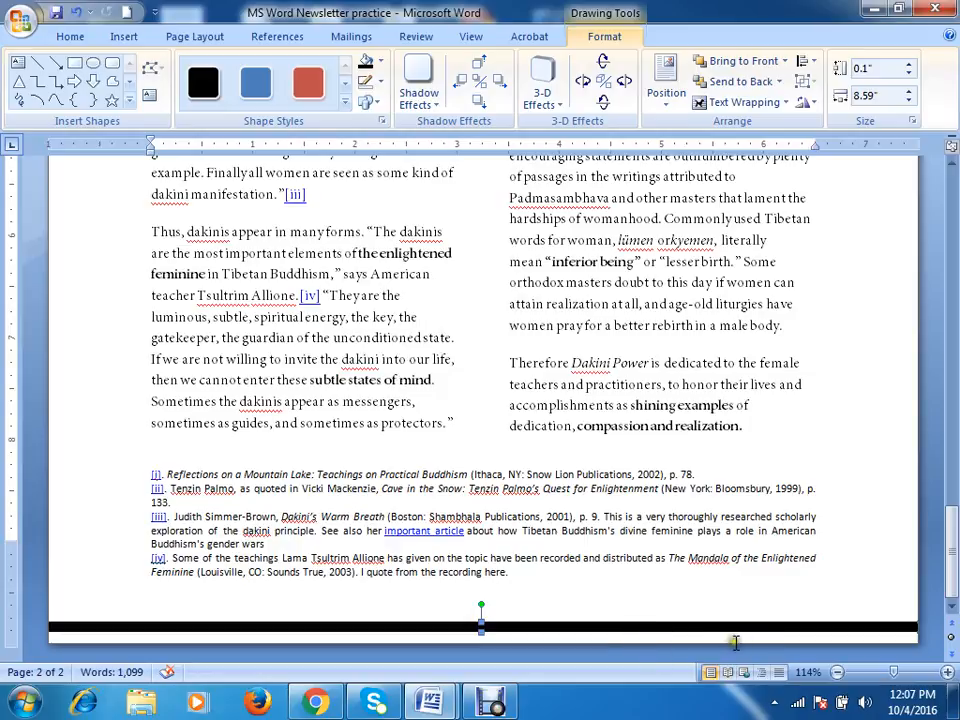
Step: Nudge the black bar down until it sits flush with the bottom edge of page 2
{"action": "key", "text": "Down"}
{"action": "key", "text": "Down"}
{"action": "key", "text": "Down"}
{"action": "key", "text": "Down"}
{"action": "key", "text": "Down"}
{"action": "key", "text": "Down"}
{"action": "key", "text": "Down"}
{"action": "key", "text": "Down"}
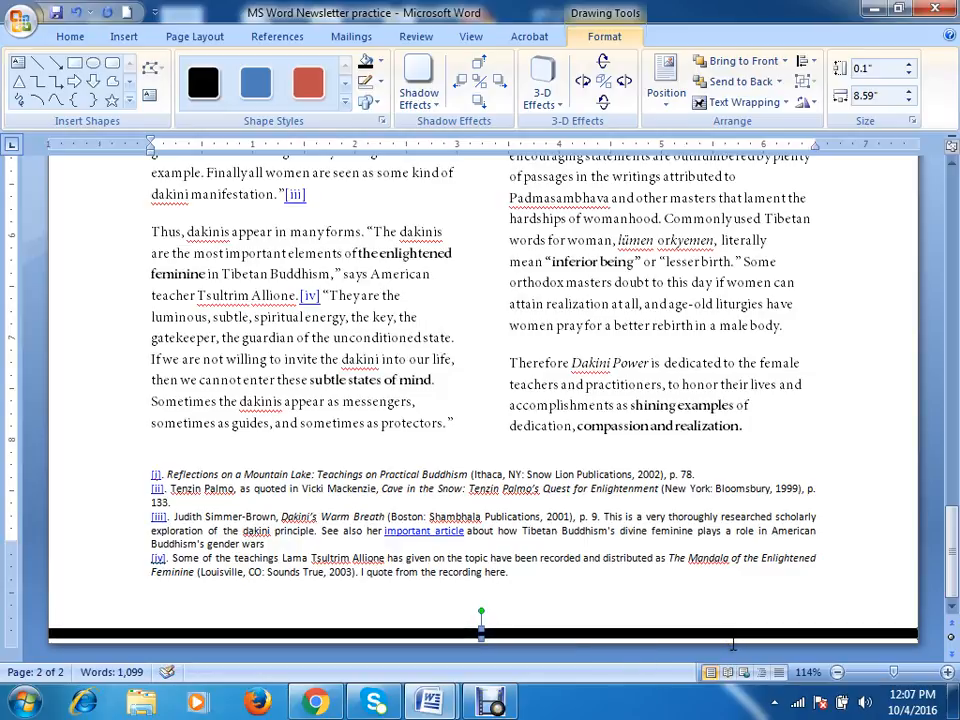
{"action": "key", "text": "Down"}
{"action": "key", "text": "Down"}
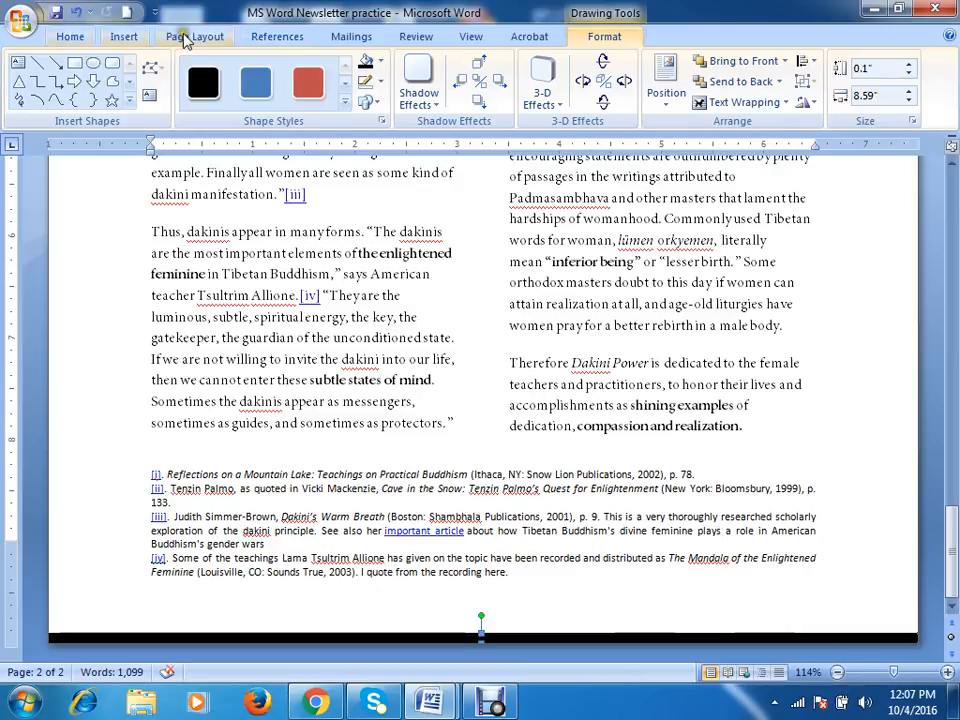
Step: Cut the black bar from page 2 and paste it into the footer so it repeats on every page, closing the footer
{"action": "left_click", "coordinate": [194, 38]}
{"action": "left_click", "coordinate": [62, 37]}
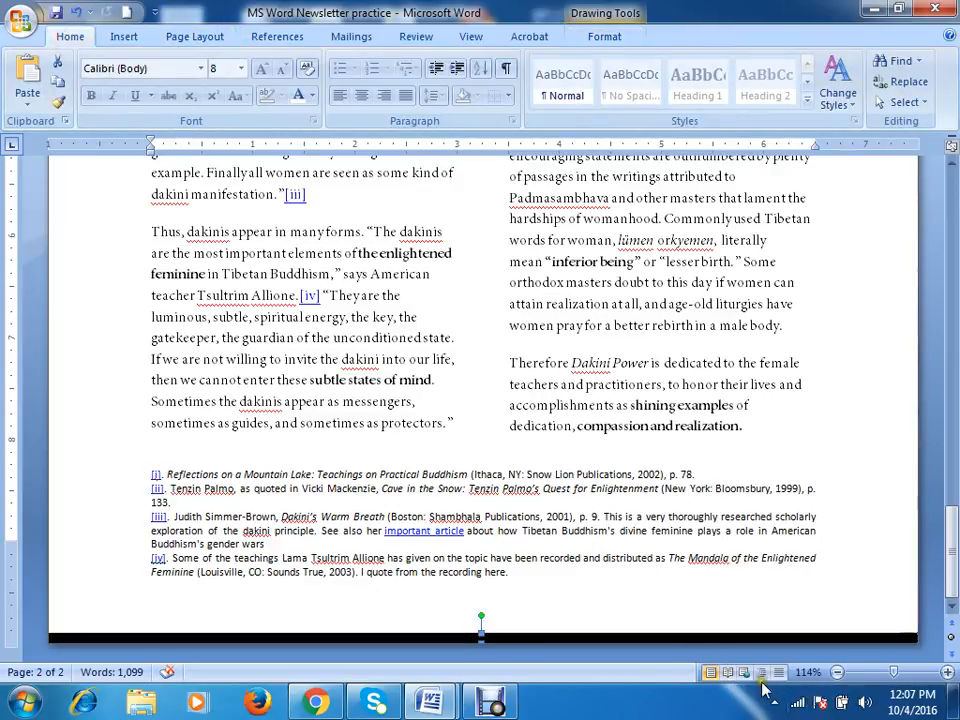
{"action": "left_click_drag", "start_coordinate": [893, 672], "coordinate": [870, 678]}
{"action": "left_click", "coordinate": [602, 597]}
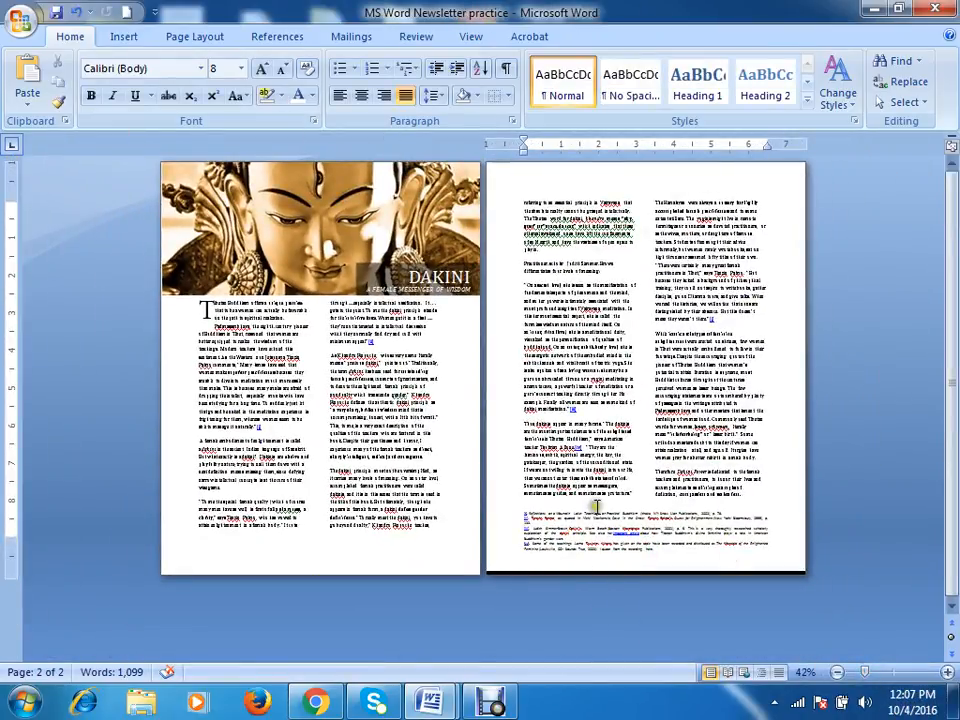
{"action": "left_click", "coordinate": [572, 571]}
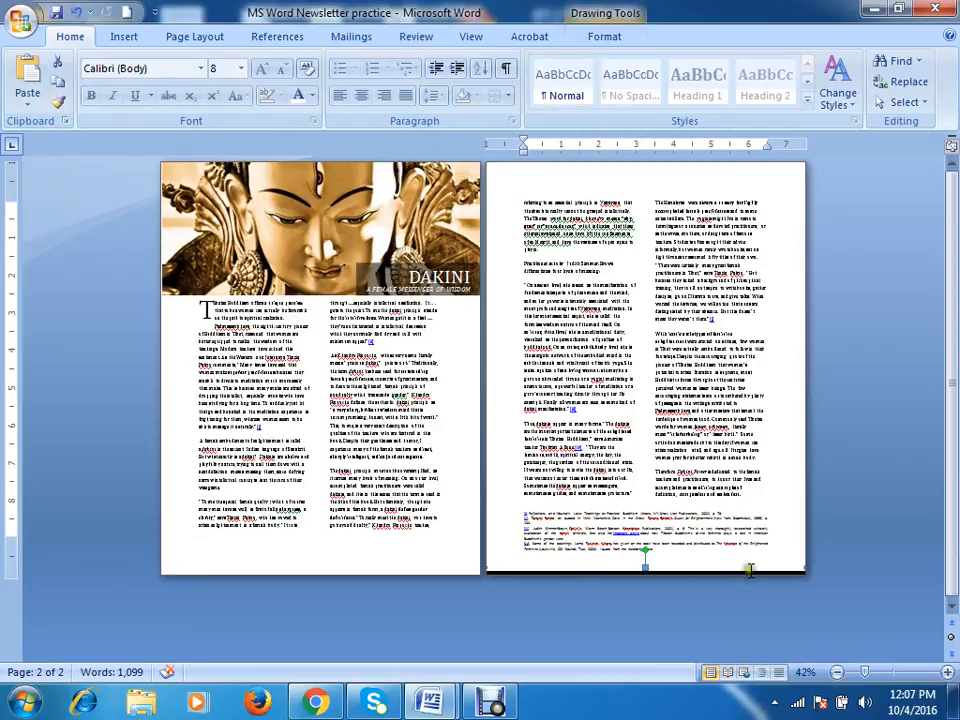
{"action": "key", "text": "Delete"}
{"action": "double_click", "coordinate": [720, 568]}
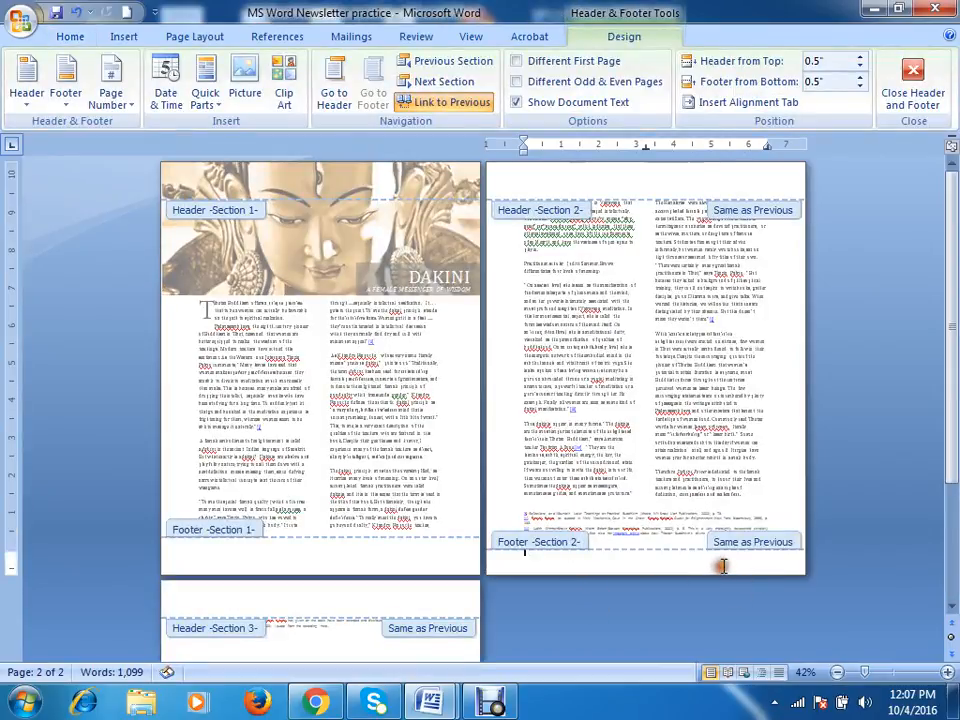
{"action": "key", "text": "ctrl+z"}
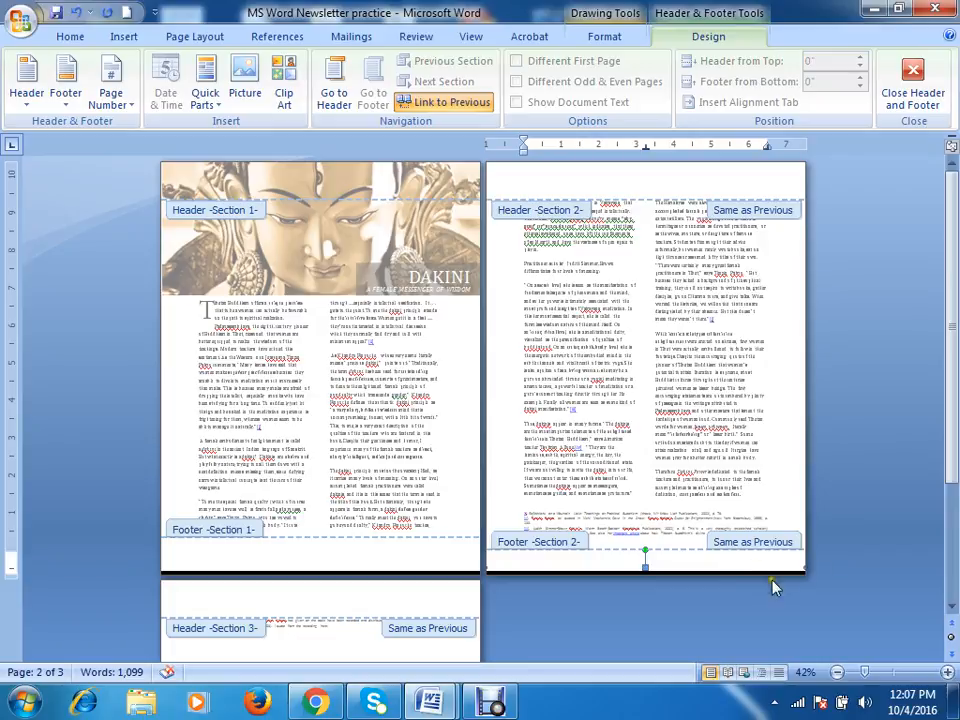
{"action": "left_click", "coordinate": [912, 82]}
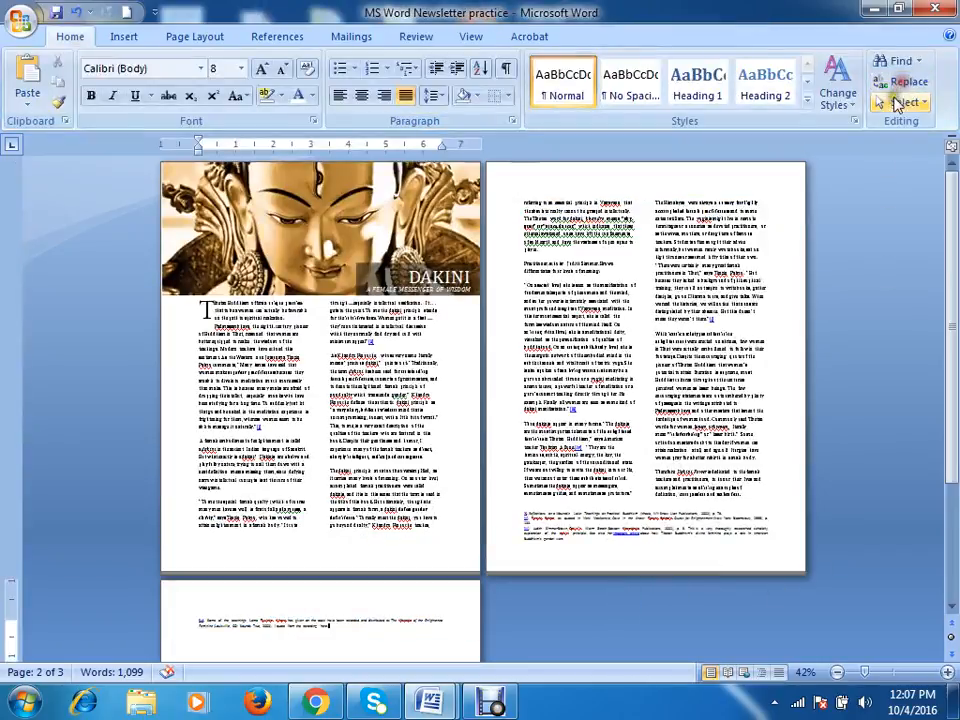
Step: Reduce the whole two-column article text, excluding the drop cap and endnotes, to 10 pt
{"action": "scroll", "coordinate": [565, 512], "scroll_direction": "down", "scroll_amount": 1}
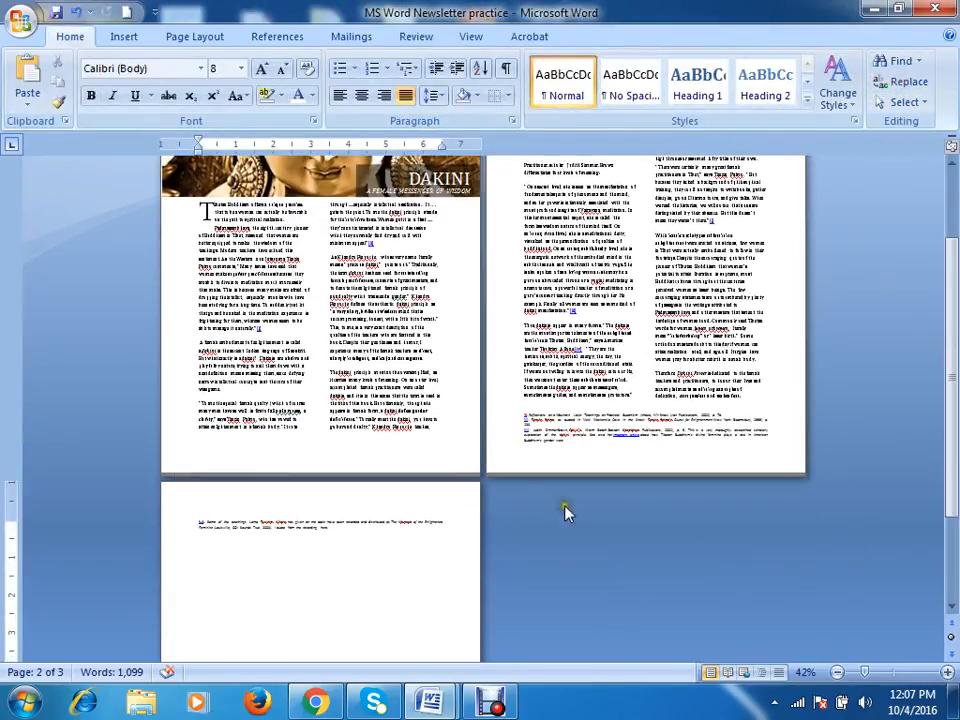
{"action": "left_click", "coordinate": [546, 403]}
{"action": "scroll", "coordinate": [724, 432], "scroll_direction": "up", "scroll_amount": 2}
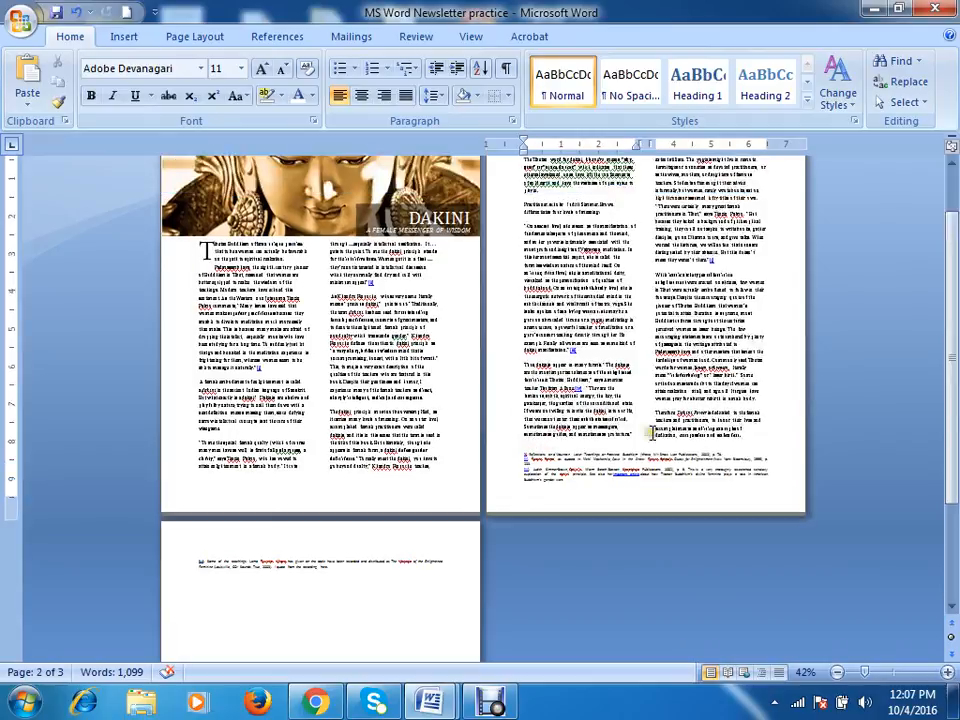
{"action": "scroll", "coordinate": [652, 432], "scroll_direction": "up", "scroll_amount": 1}
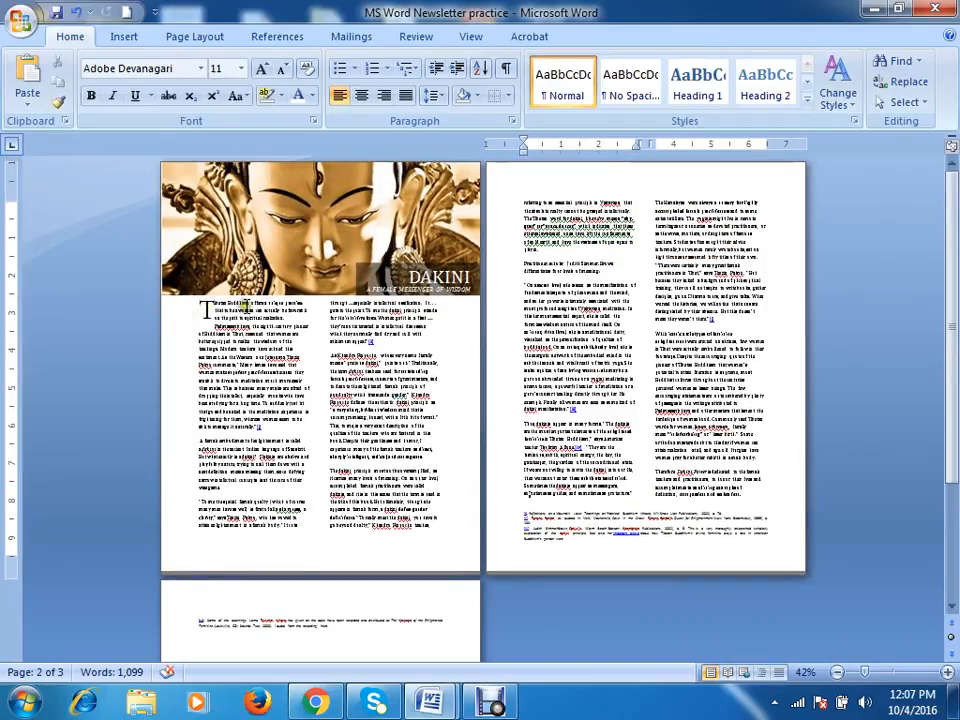
{"action": "scroll", "coordinate": [251, 343], "scroll_direction": "up", "scroll_amount": 3, "text": "ctrl"}
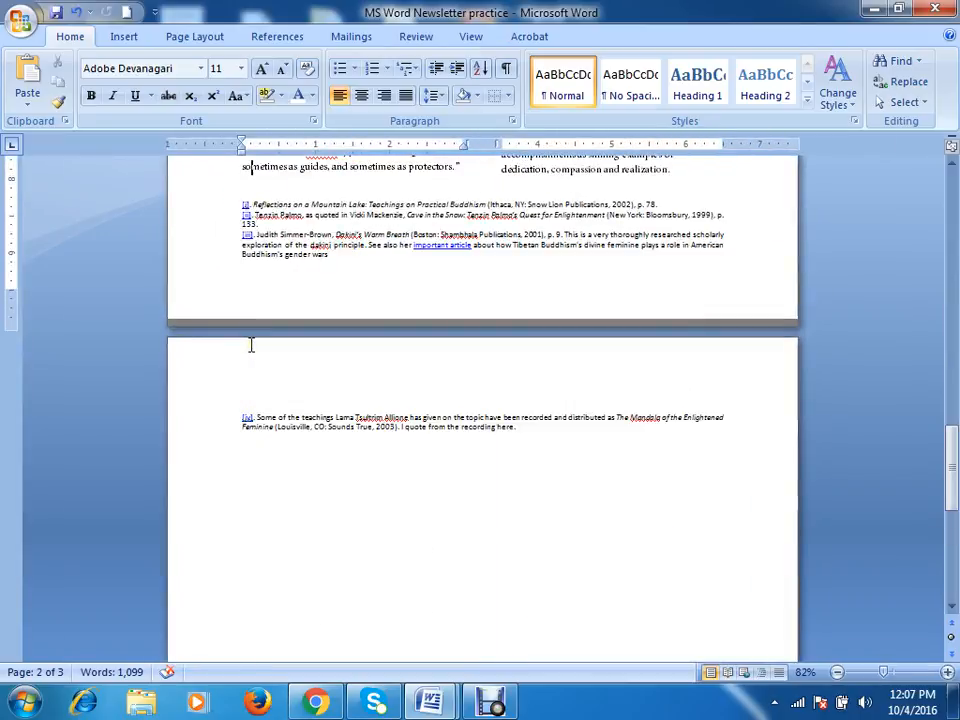
{"action": "scroll", "coordinate": [371, 394], "scroll_direction": "up", "scroll_amount": 4}
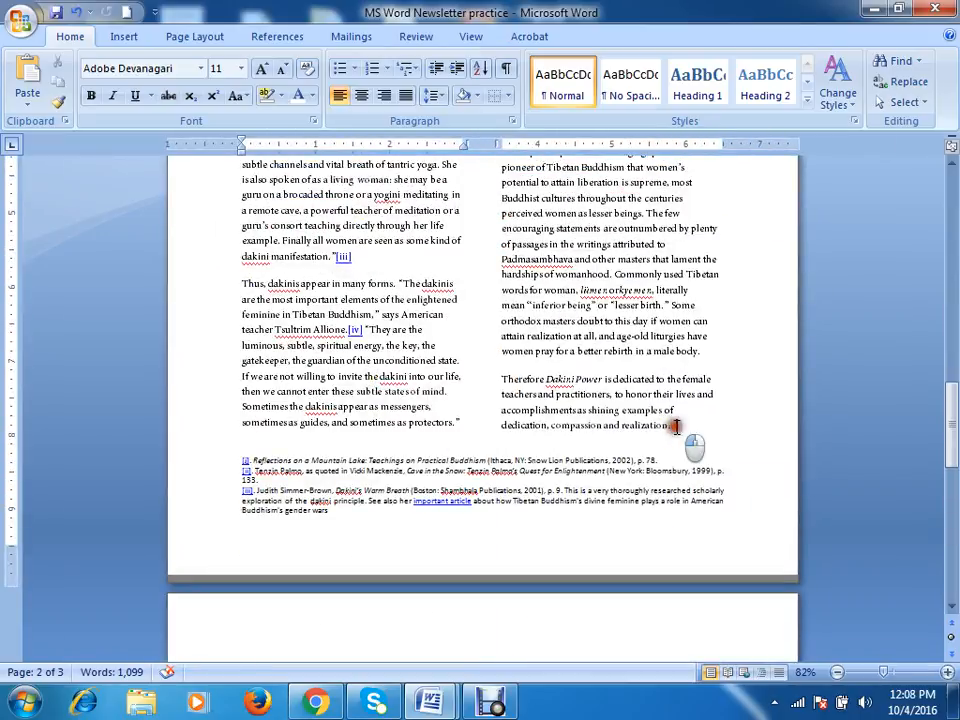
{"action": "left_click_drag", "start_coordinate": [668, 425], "coordinate": [281, 279]}
{"action": "scroll", "coordinate": [240, 270], "scroll_direction": "up", "scroll_amount": 6}
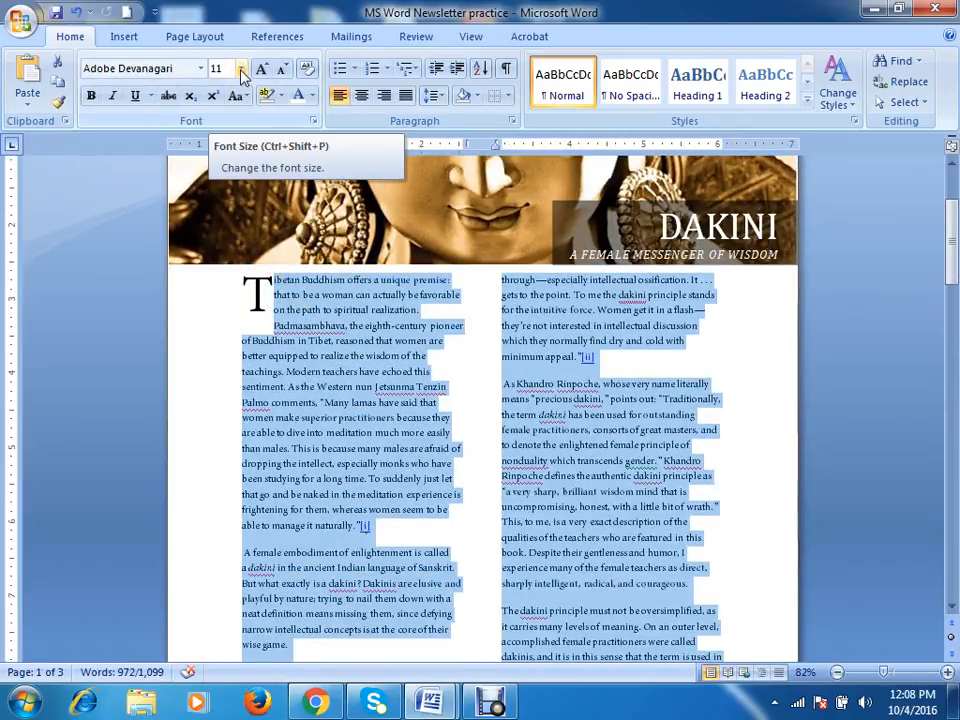
{"action": "key", "text": "ctrl+["}
{"action": "key", "text": "ctrl+["}
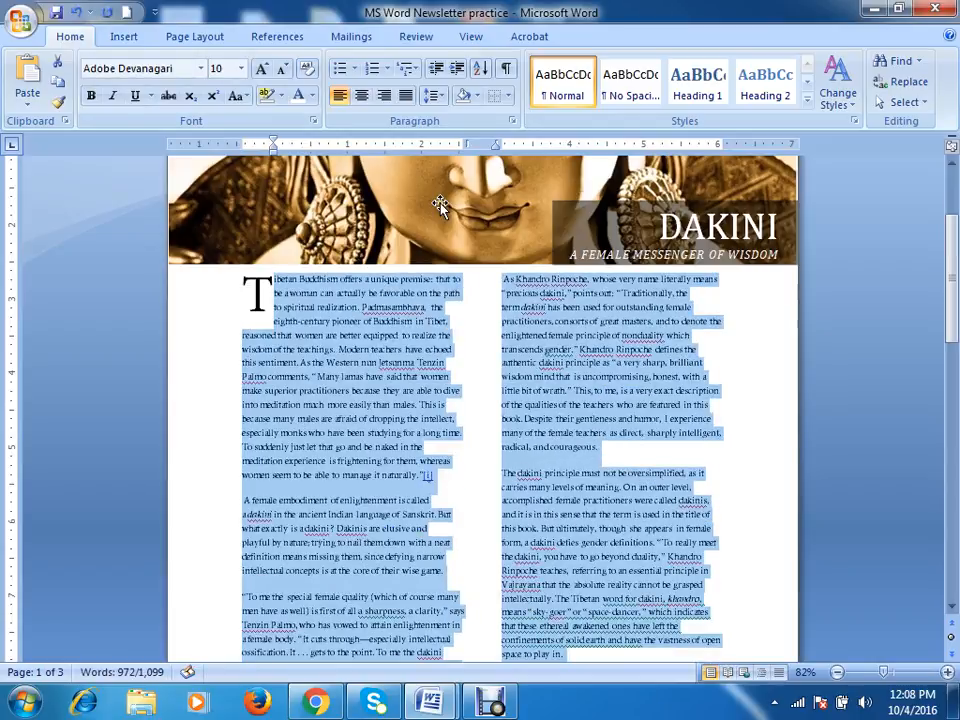
Step: Set the line spacing of the selected two-column article text to 1.15
{"action": "scroll", "coordinate": [723, 482], "scroll_direction": "down", "scroll_amount": 6}
{"action": "scroll", "coordinate": [723, 474], "scroll_direction": "down", "scroll_amount": 12}
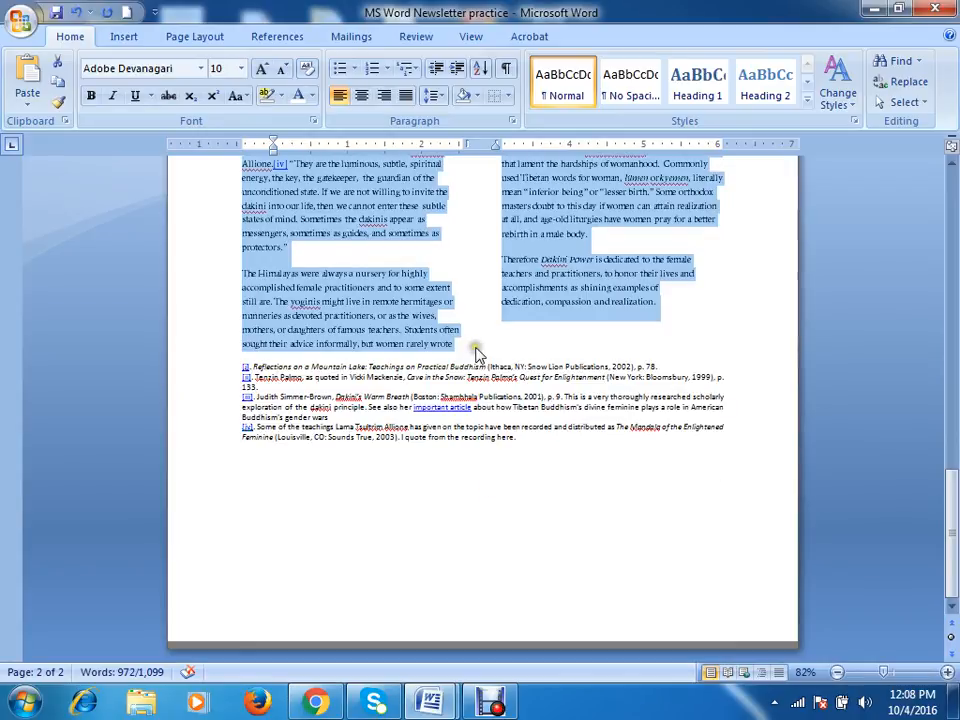
{"action": "scroll", "coordinate": [476, 354], "scroll_direction": "up", "scroll_amount": 3}
{"action": "scroll", "coordinate": [612, 474], "scroll_direction": "up", "scroll_amount": 20}
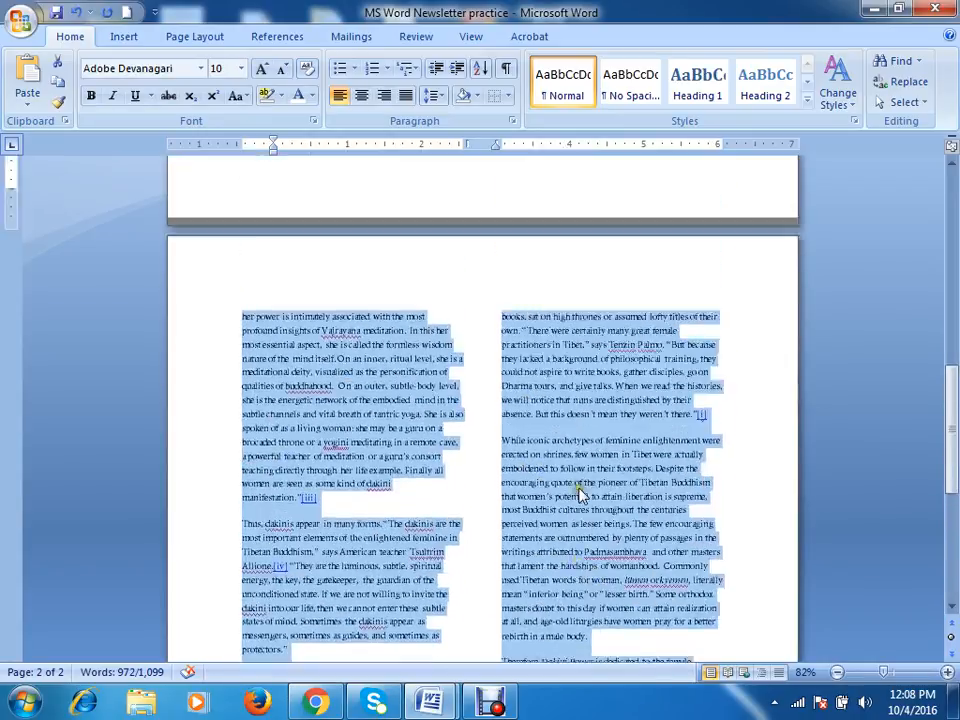
{"action": "scroll", "coordinate": [580, 494], "scroll_direction": "up", "scroll_amount": 2}
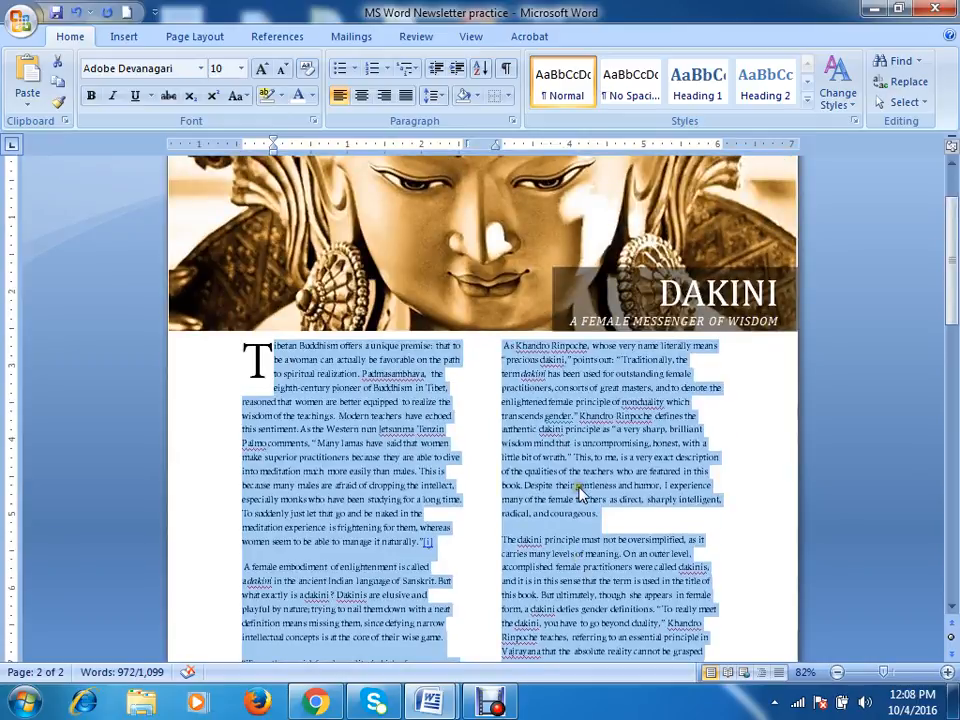
{"action": "left_click", "coordinate": [436, 96]}
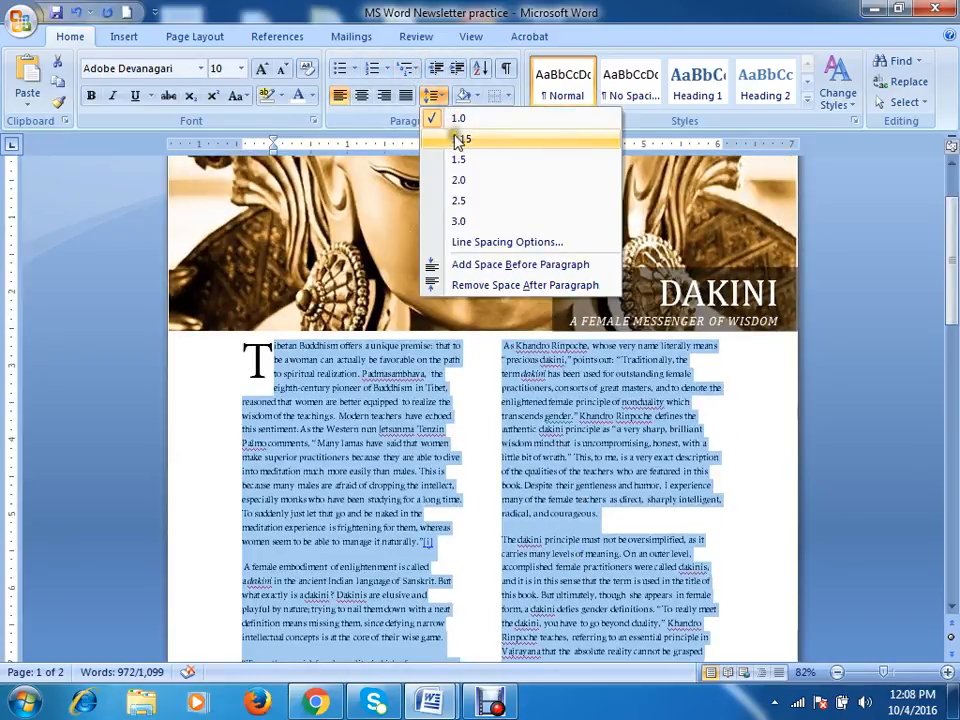
{"action": "left_click", "coordinate": [458, 138]}
{"action": "scroll", "coordinate": [546, 347], "scroll_direction": "down", "scroll_amount": 10}
{"action": "scroll", "coordinate": [557, 347], "scroll_direction": "down", "scroll_amount": 10}
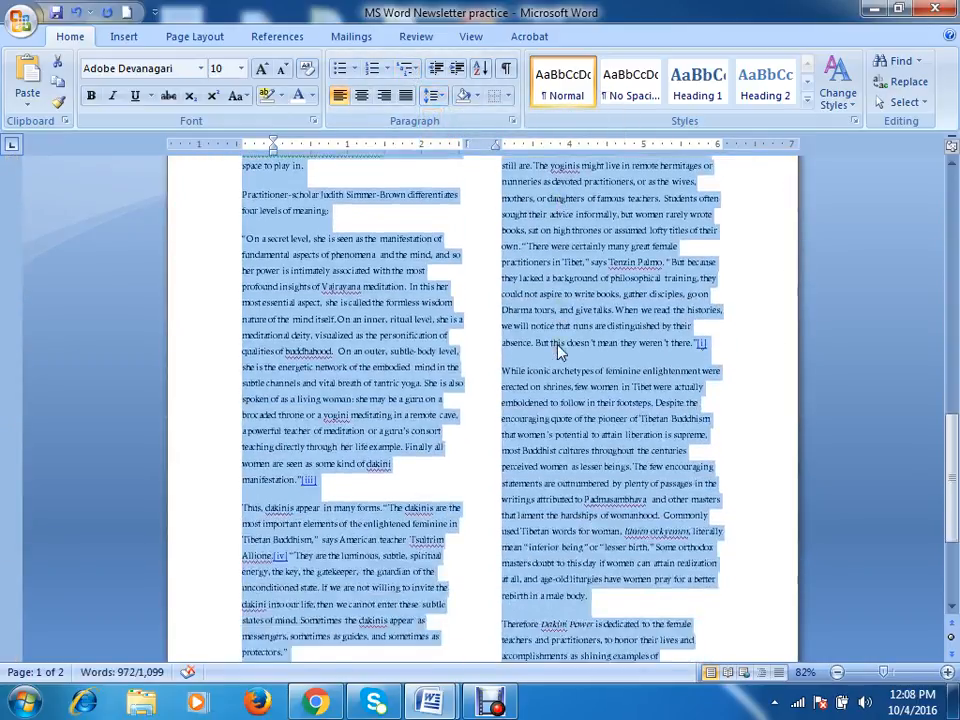
{"action": "left_click", "coordinate": [708, 464]}
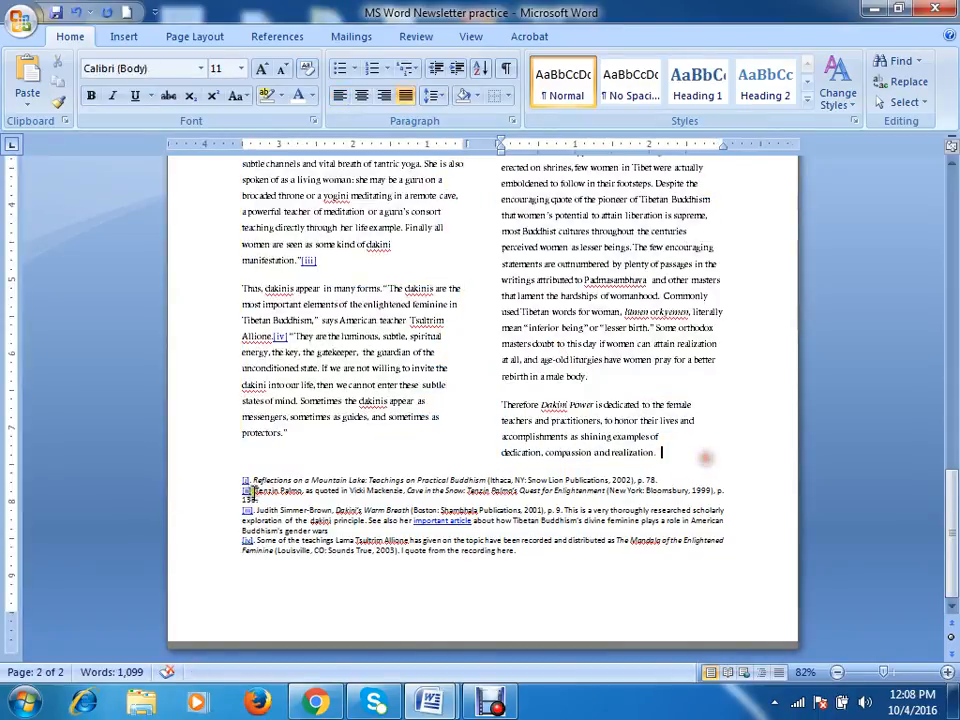
Step: Check how the article flows across both pages and save the newsletter
{"action": "scroll", "coordinate": [430, 522], "scroll_direction": "up", "scroll_amount": 5}
{"action": "scroll", "coordinate": [436, 519], "scroll_direction": "down", "scroll_amount": 3}
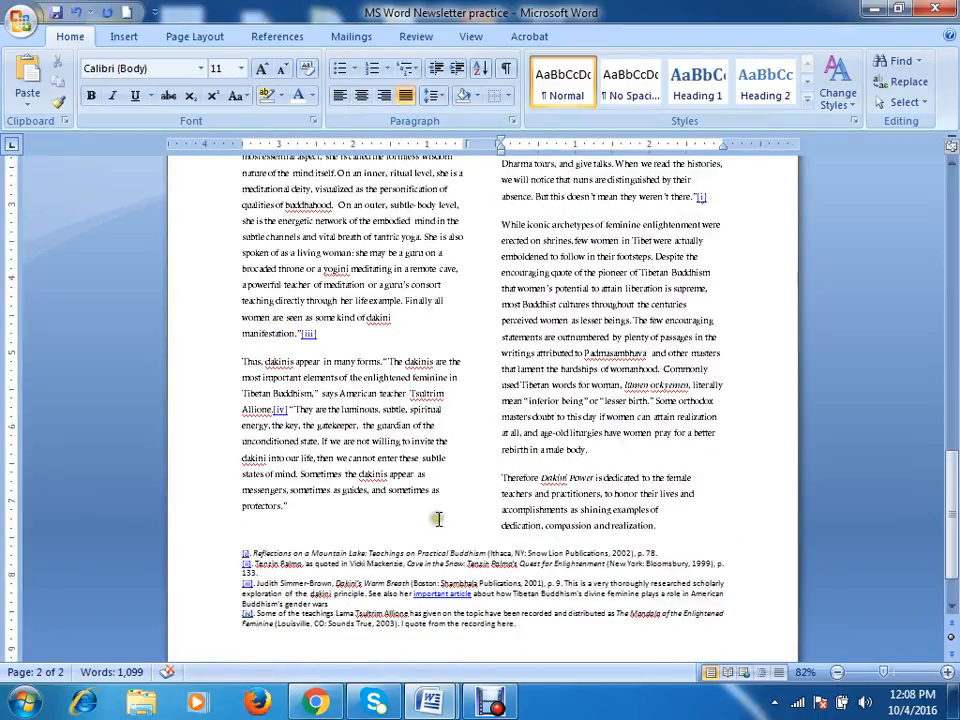
{"action": "scroll", "coordinate": [440, 519], "scroll_direction": "up", "scroll_amount": 15}
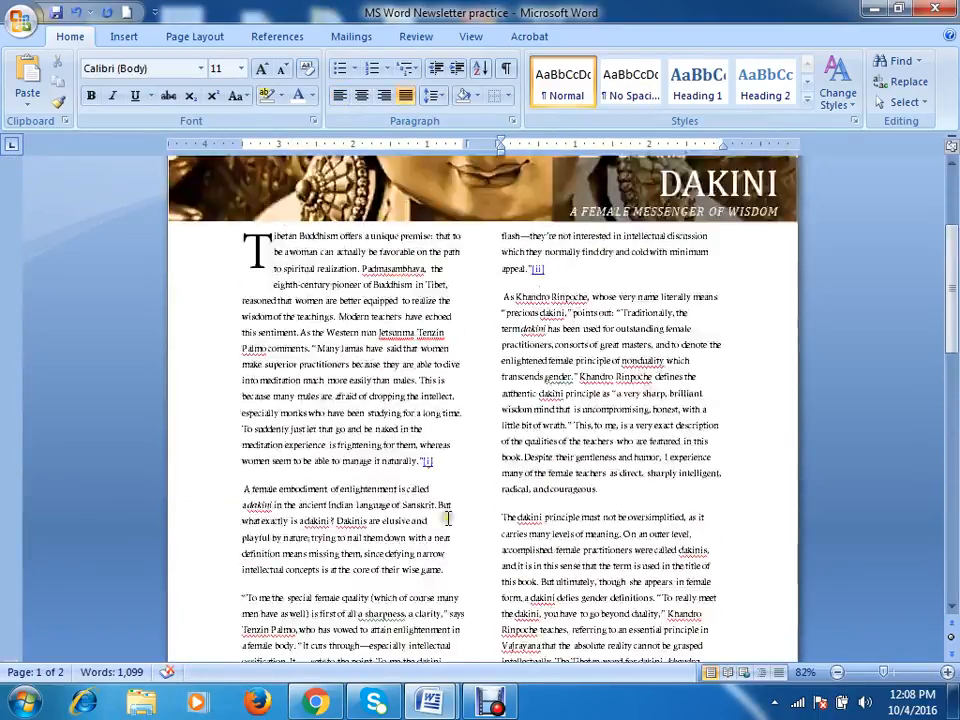
{"action": "scroll", "coordinate": [448, 518], "scroll_direction": "up", "scroll_amount": 3}
{"action": "scroll", "coordinate": [450, 518], "scroll_direction": "down", "scroll_amount": 5}
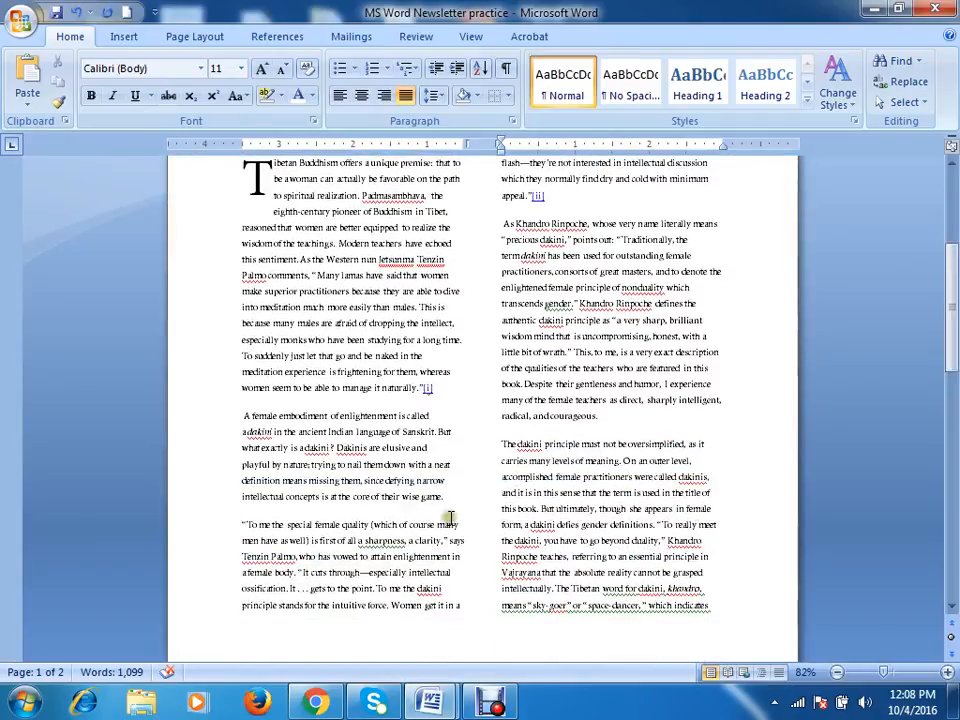
{"action": "scroll", "coordinate": [450, 517], "scroll_direction": "down", "scroll_amount": 7}
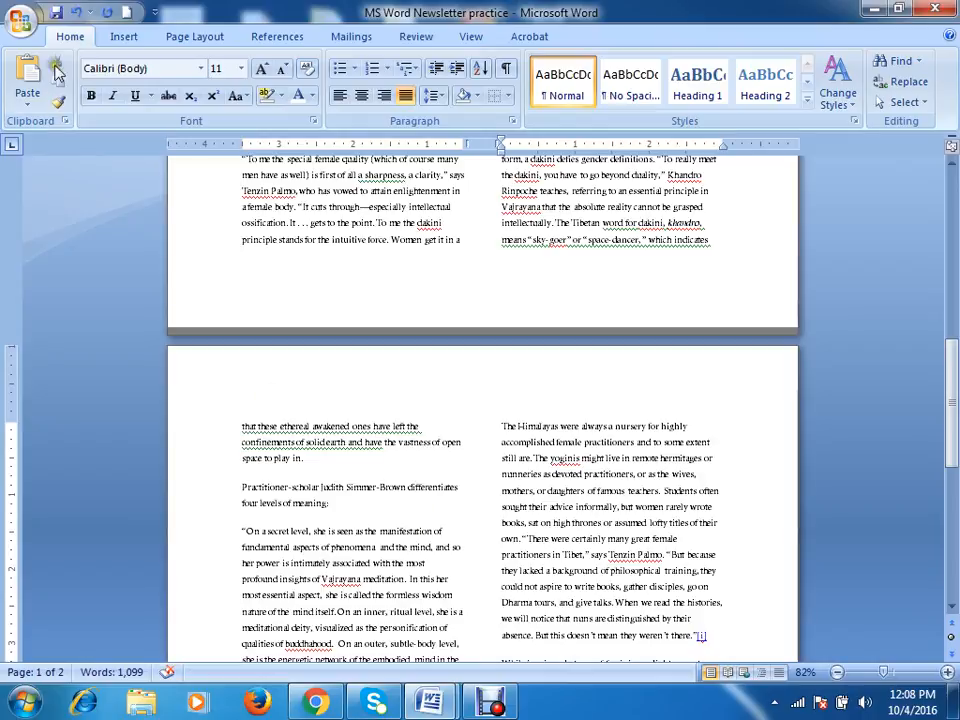
{"action": "left_click", "coordinate": [53, 12]}
Step: Look over the newsletter from the title image on page 1 to the endnotes and footer bar on page 2
{"action": "scroll", "coordinate": [540, 383], "scroll_direction": "up", "scroll_amount": 3}
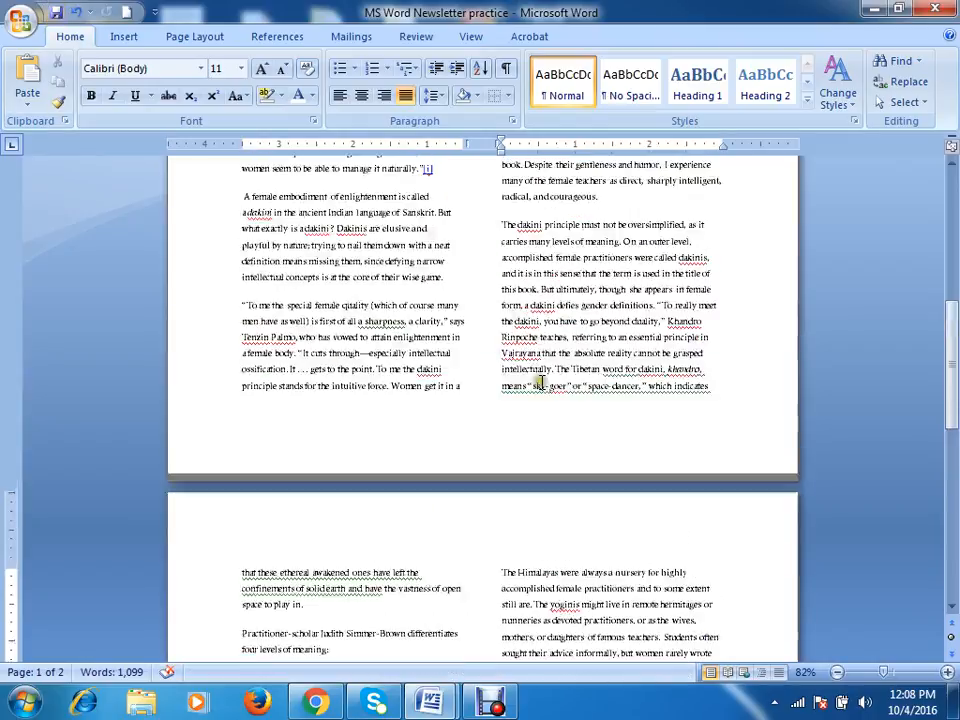
{"action": "scroll", "coordinate": [540, 383], "scroll_direction": "up", "scroll_amount": 10}
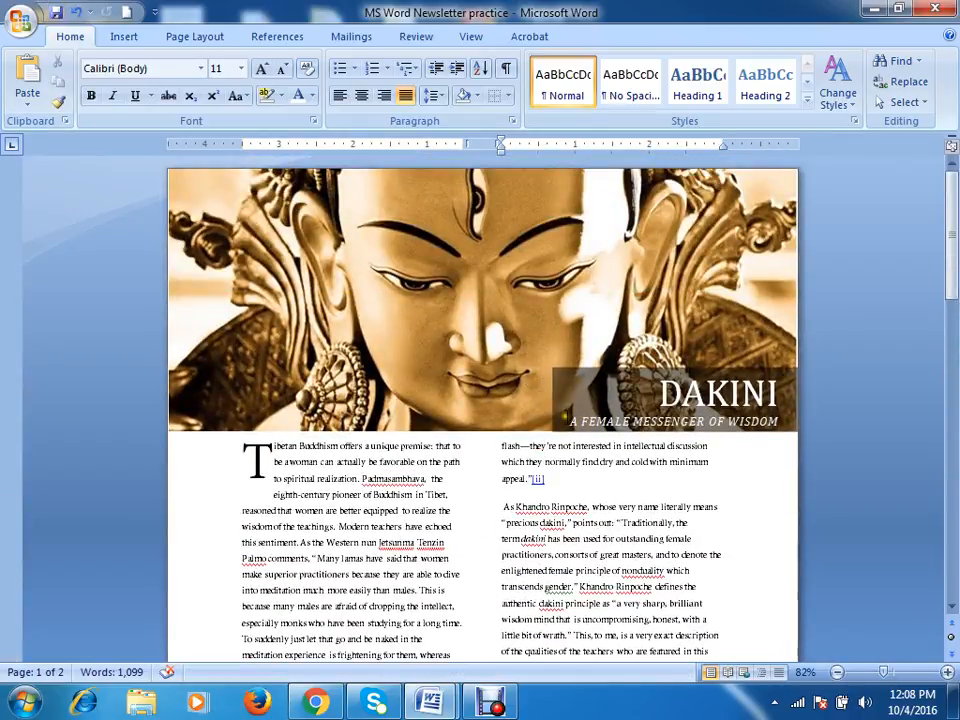
{"action": "left_click", "coordinate": [760, 500]}
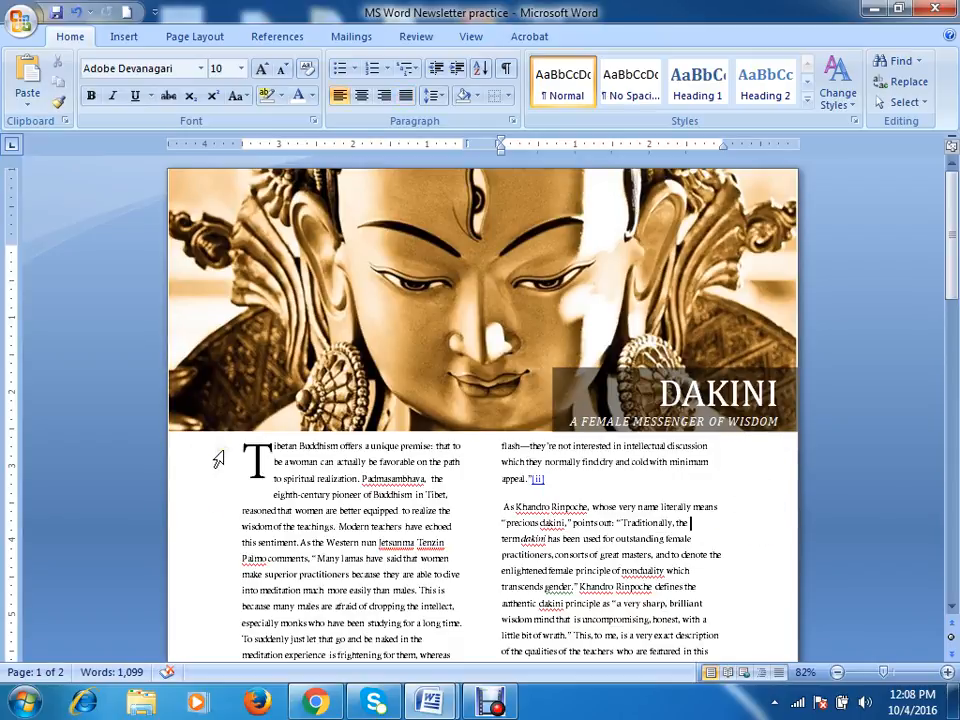
{"action": "scroll", "coordinate": [740, 488], "scroll_direction": "down", "scroll_amount": 18}
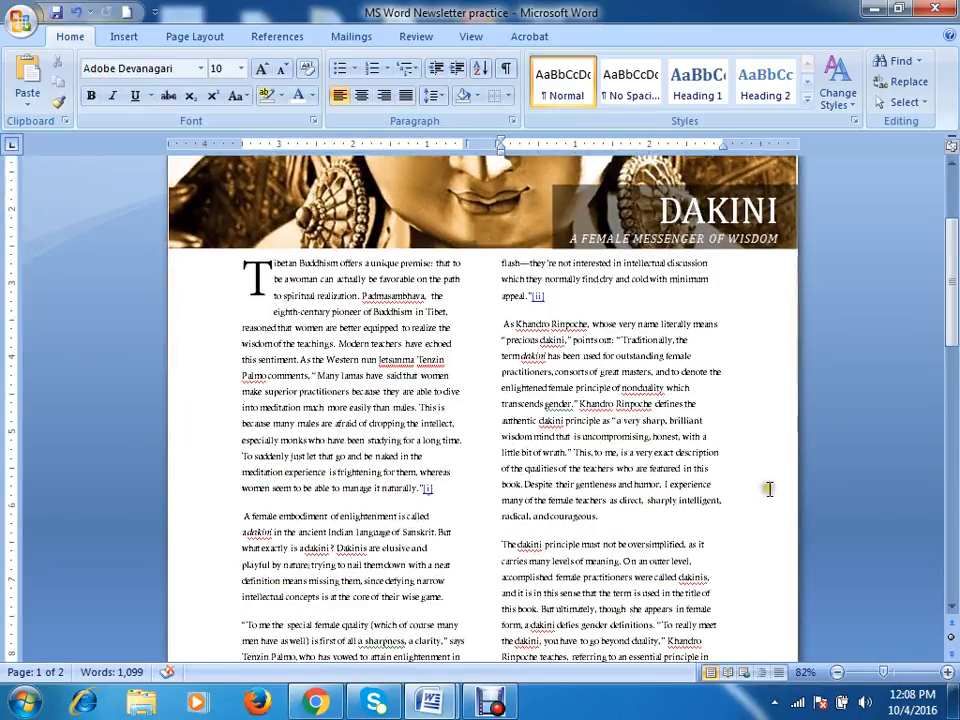
{"action": "scroll", "coordinate": [751, 491], "scroll_direction": "down", "scroll_amount": 2}
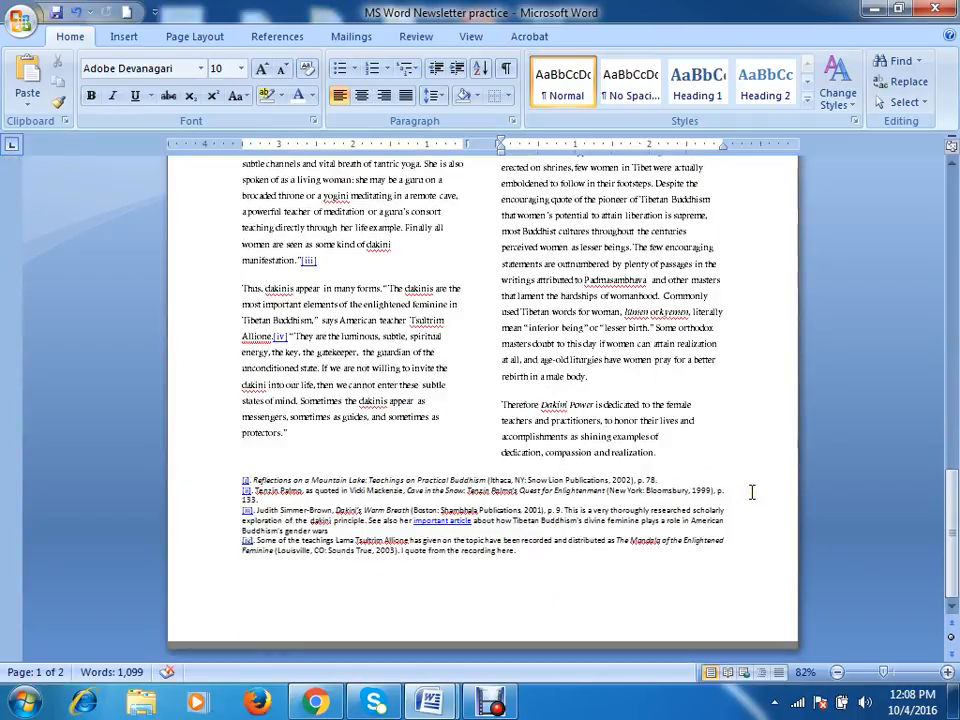
{"action": "left_click", "coordinate": [125, 36]}
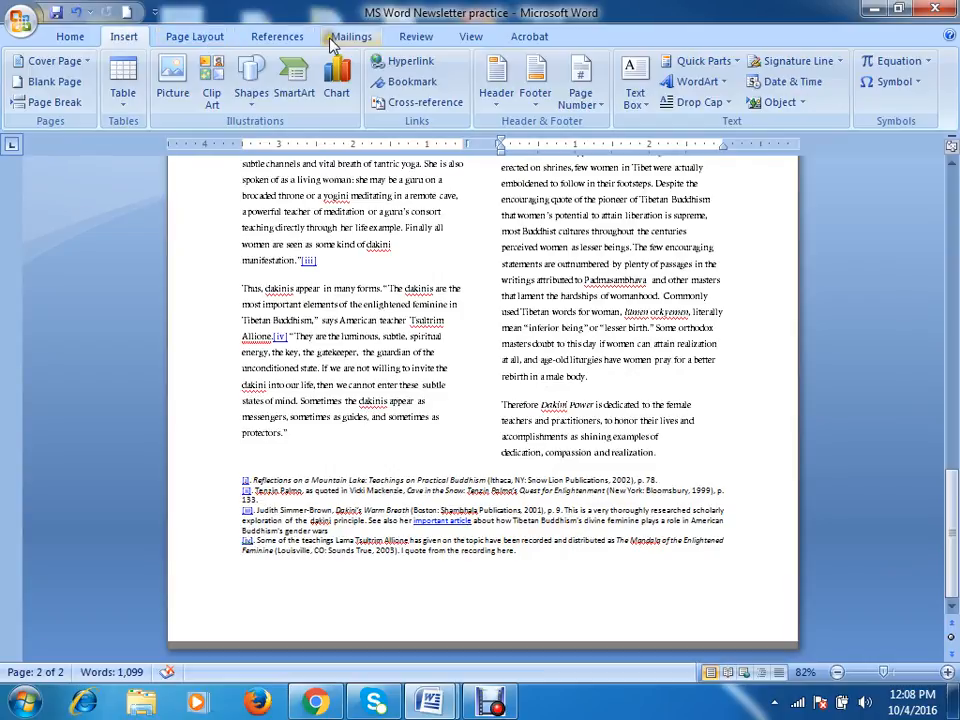
{"action": "left_click", "coordinate": [200, 40]}
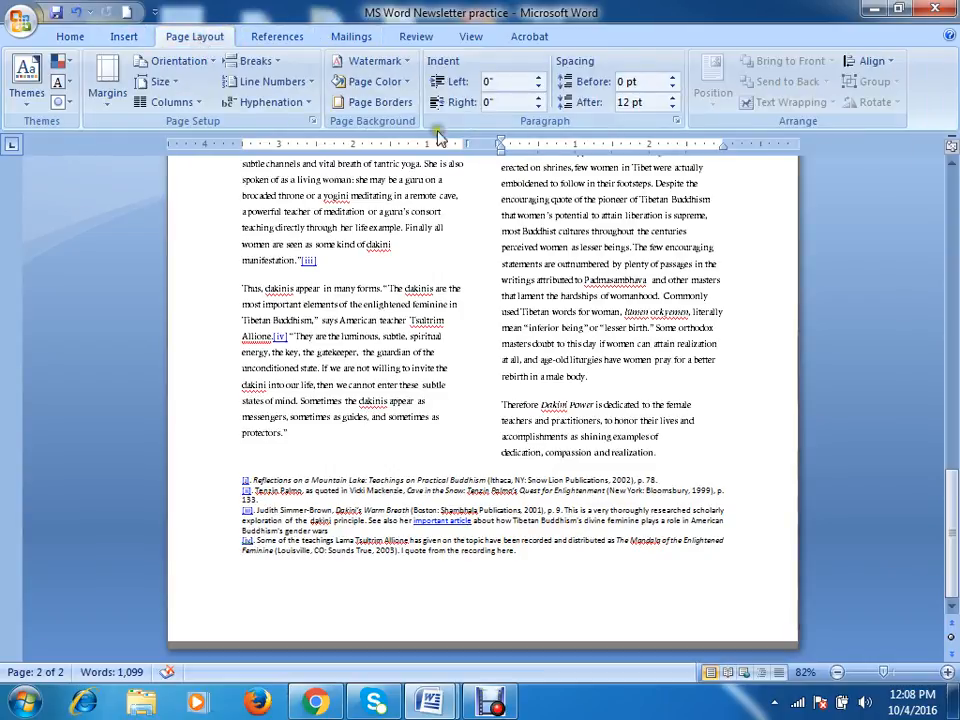
Step: Set the page color to Aqua, Accent 5, Lighter 60% and check it across both newsletter pages
{"action": "left_click", "coordinate": [370, 88]}
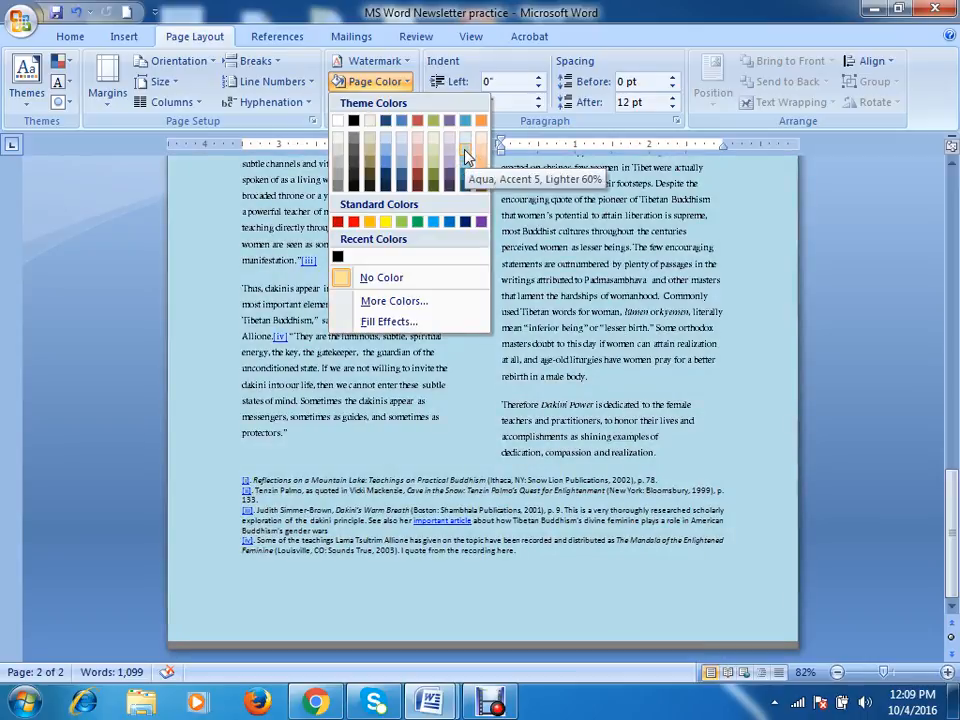
{"action": "left_click", "coordinate": [465, 155]}
{"action": "scroll", "coordinate": [842, 317], "scroll_direction": "up", "scroll_amount": 5}
{"action": "scroll", "coordinate": [856, 366], "scroll_direction": "up", "scroll_amount": 20}
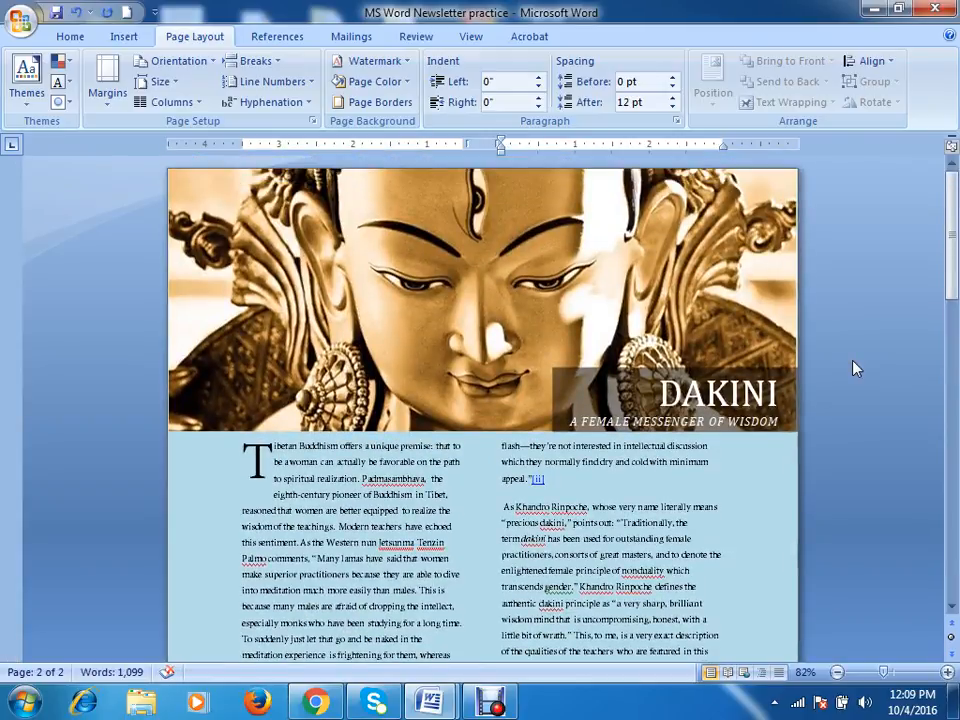
{"action": "scroll", "coordinate": [833, 405], "scroll_direction": "down", "scroll_amount": 15}
{"action": "scroll", "coordinate": [833, 405], "scroll_direction": "up", "scroll_amount": 15}
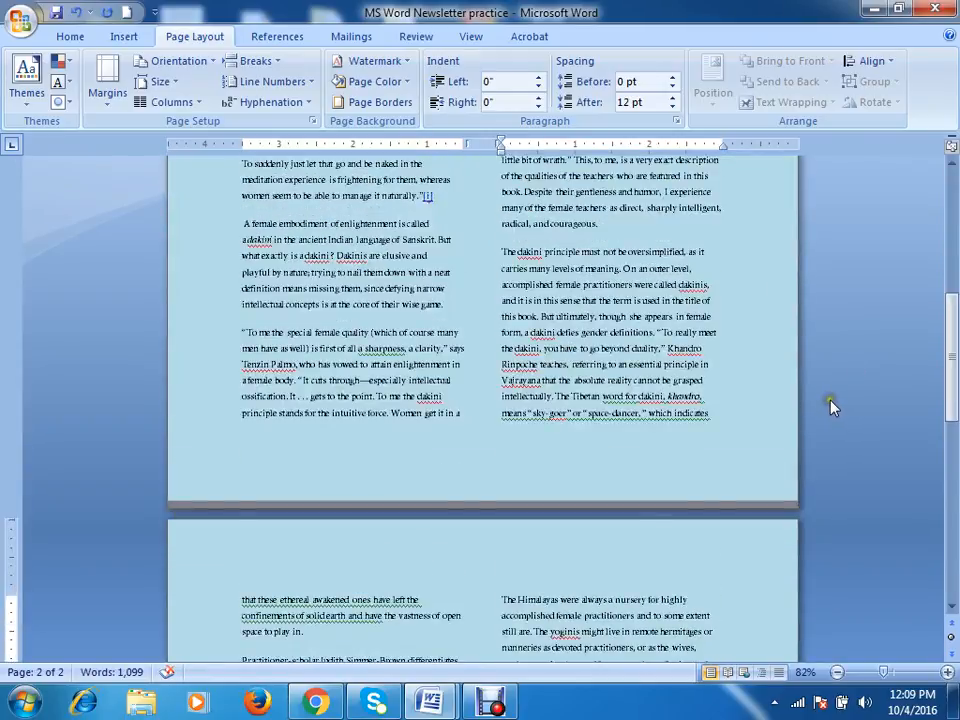
Step: Change the page color to the next darker aqua theme shade and check it down to the endnotes
{"action": "left_click", "coordinate": [394, 87]}
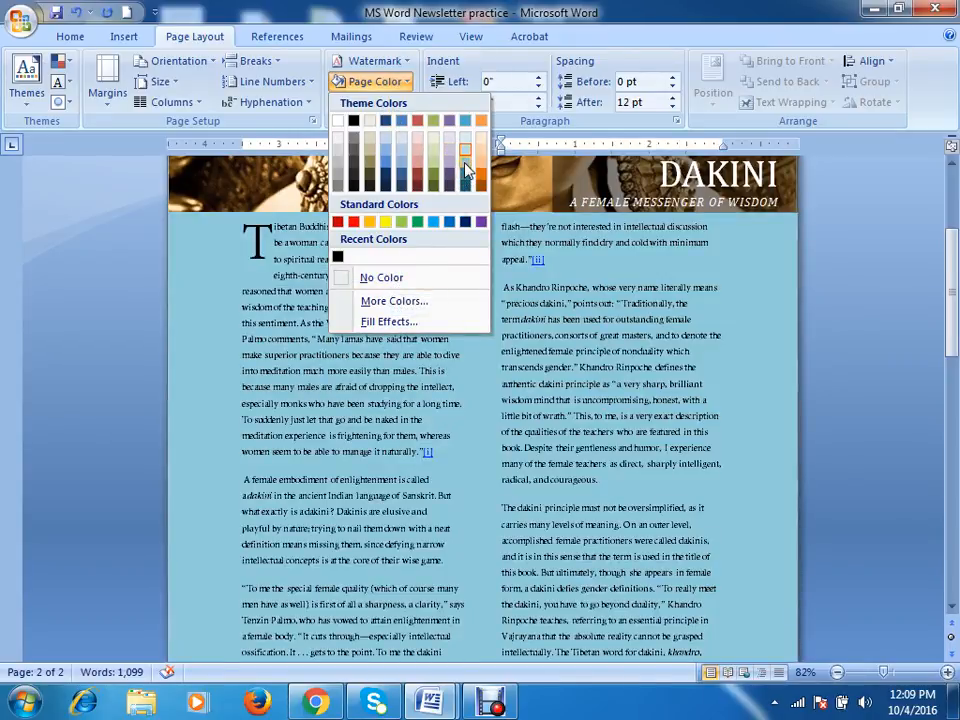
{"action": "left_click", "coordinate": [465, 165]}
{"action": "scroll", "coordinate": [588, 332], "scroll_direction": "down", "scroll_amount": 10}
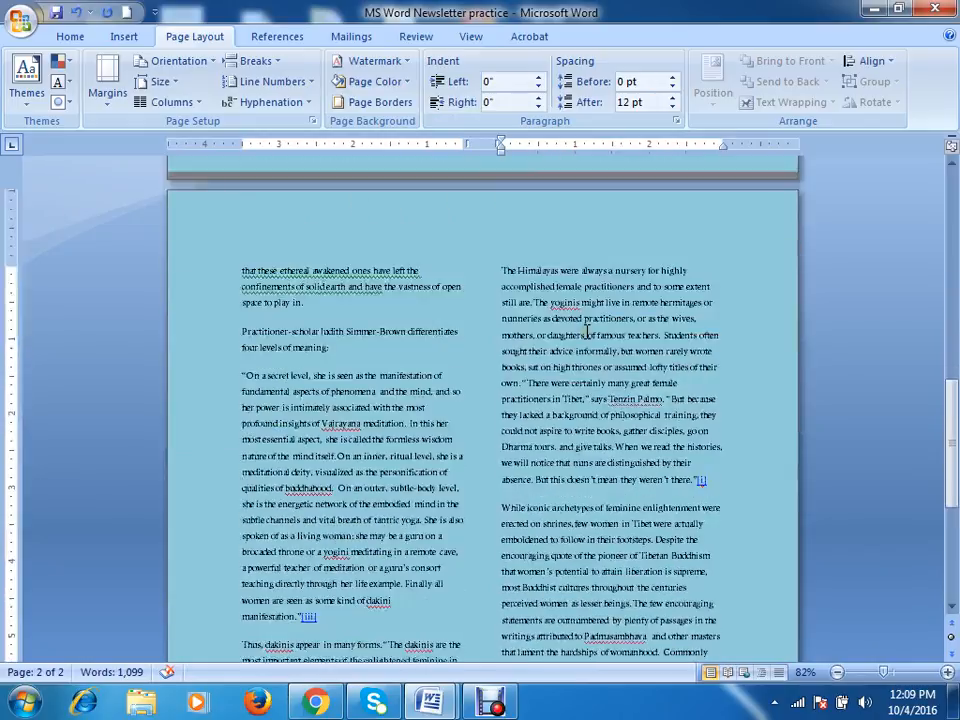
{"action": "scroll", "coordinate": [588, 332], "scroll_direction": "down", "scroll_amount": 7}
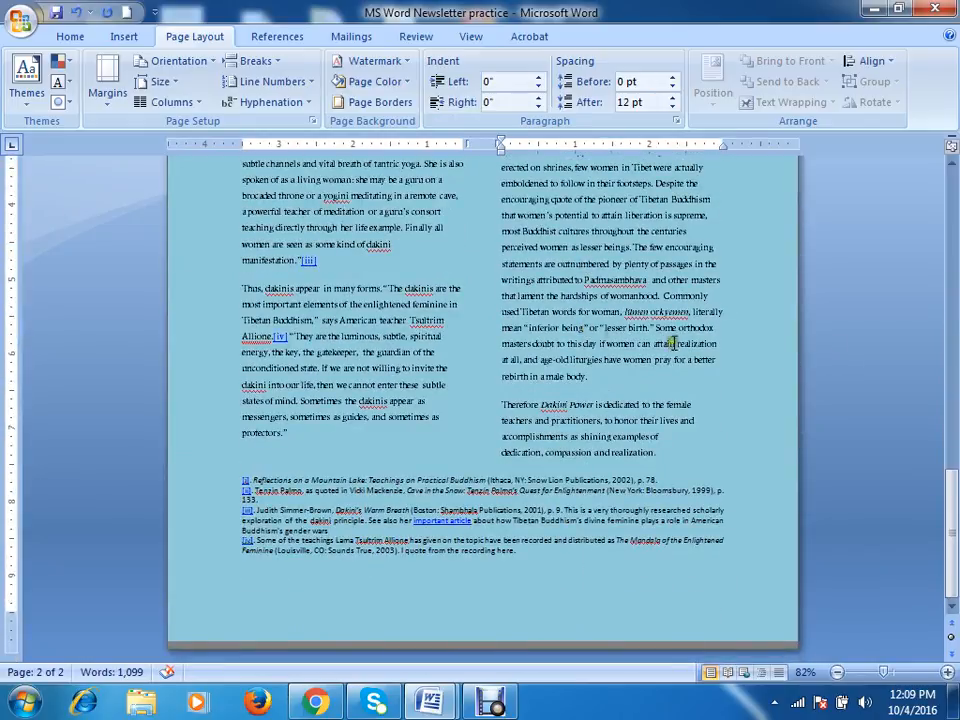
Step: Add Print Preview to the Quick Access Toolbar, preview page 2 with it, and return to editing
{"action": "scroll", "coordinate": [672, 343], "scroll_direction": "up", "scroll_amount": 2}
{"action": "left_click", "coordinate": [154, 12]}
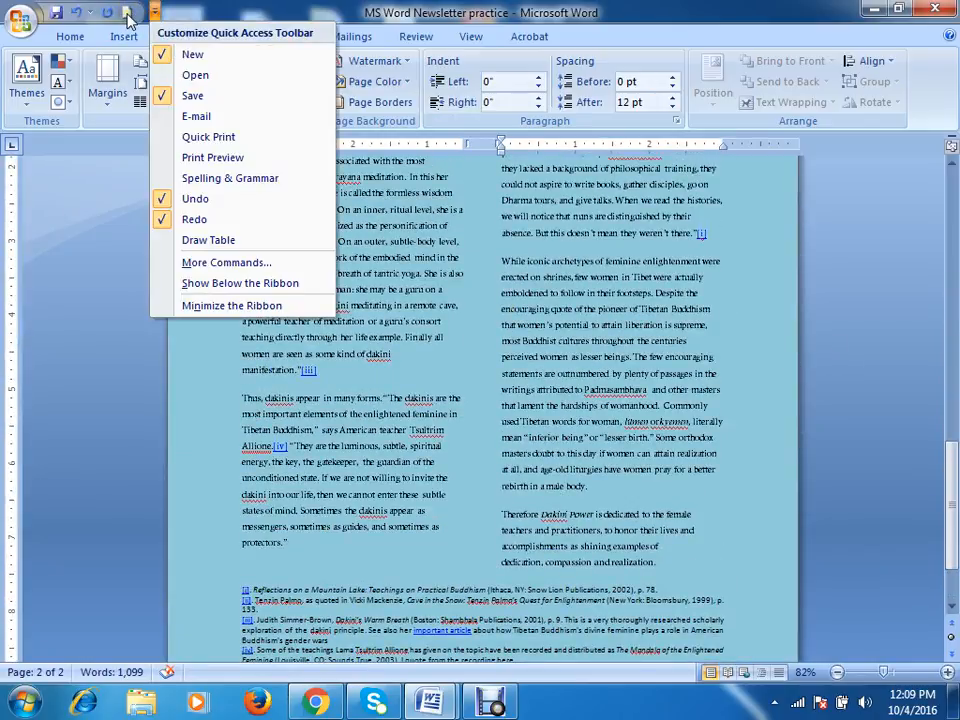
{"action": "left_click", "coordinate": [220, 158]}
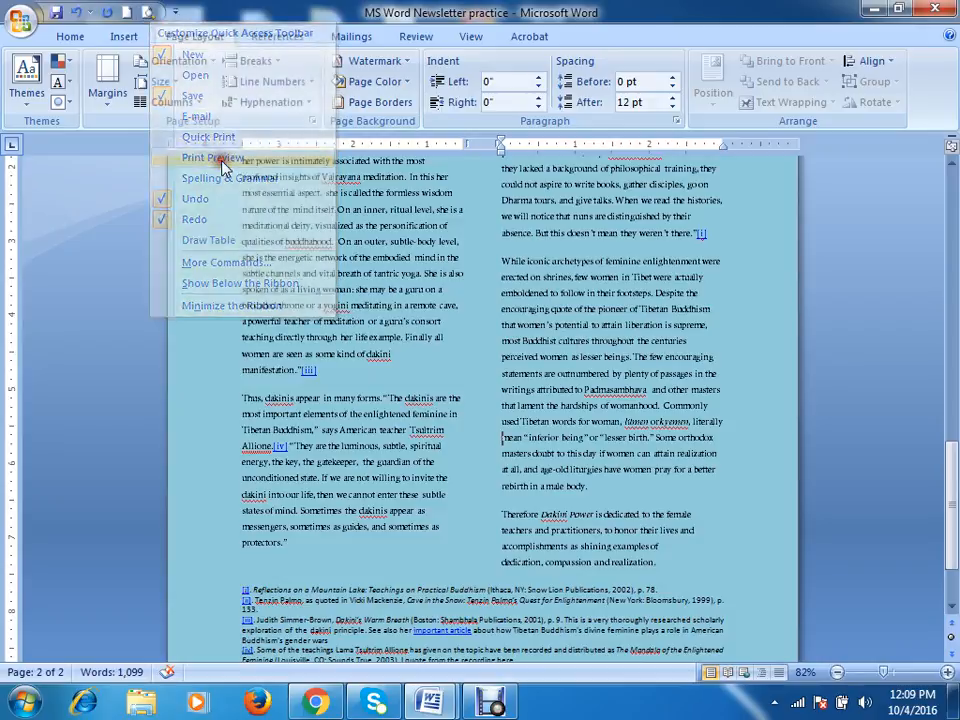
{"action": "left_click", "coordinate": [148, 12]}
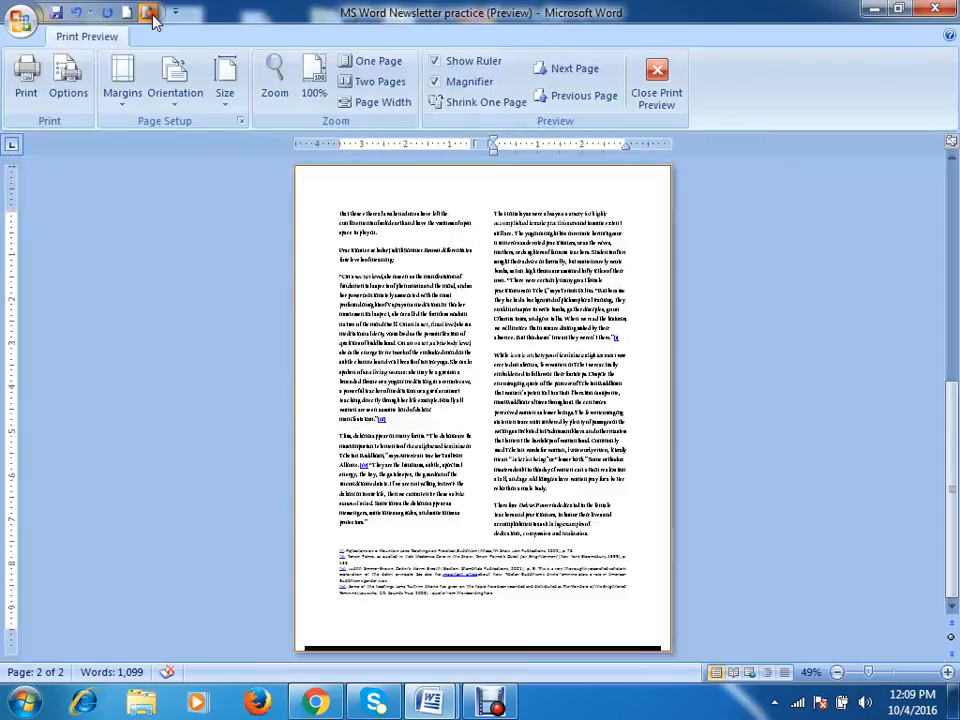
{"action": "left_click", "coordinate": [640, 105]}
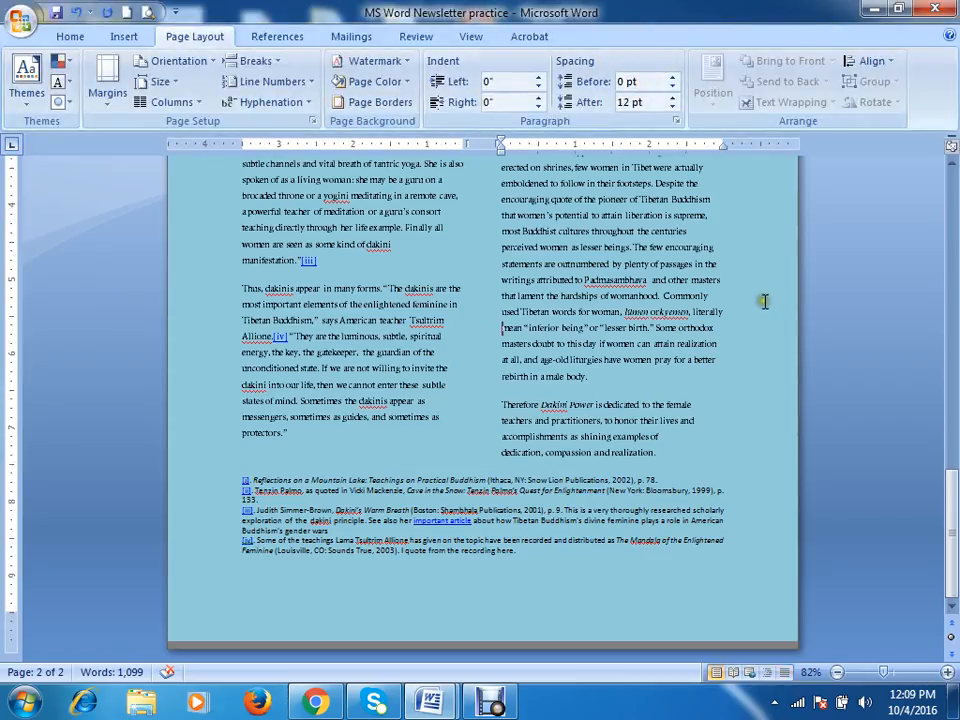
Step: Set the page color to No Color and return to the title image on page 1
{"action": "left_click", "coordinate": [124, 36]}
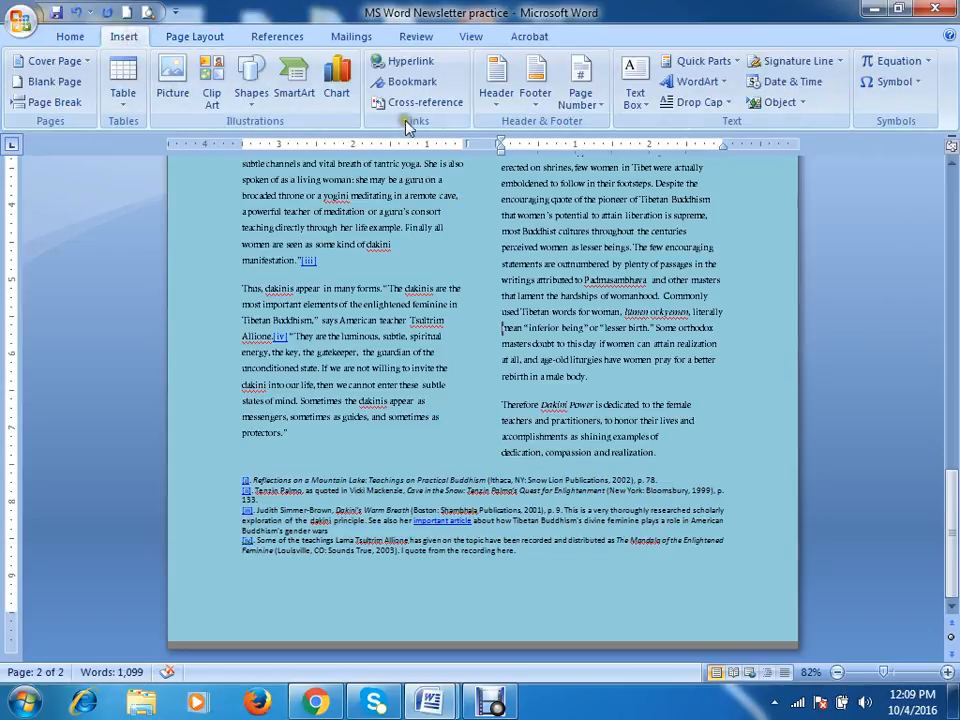
{"action": "left_click", "coordinate": [192, 38]}
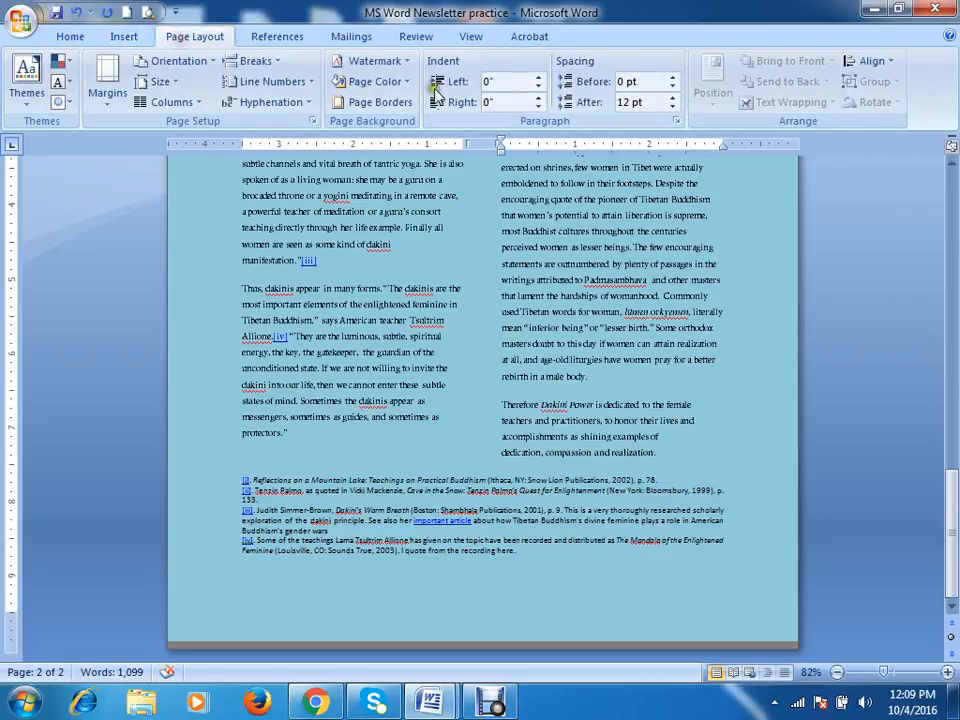
{"action": "left_click", "coordinate": [362, 81]}
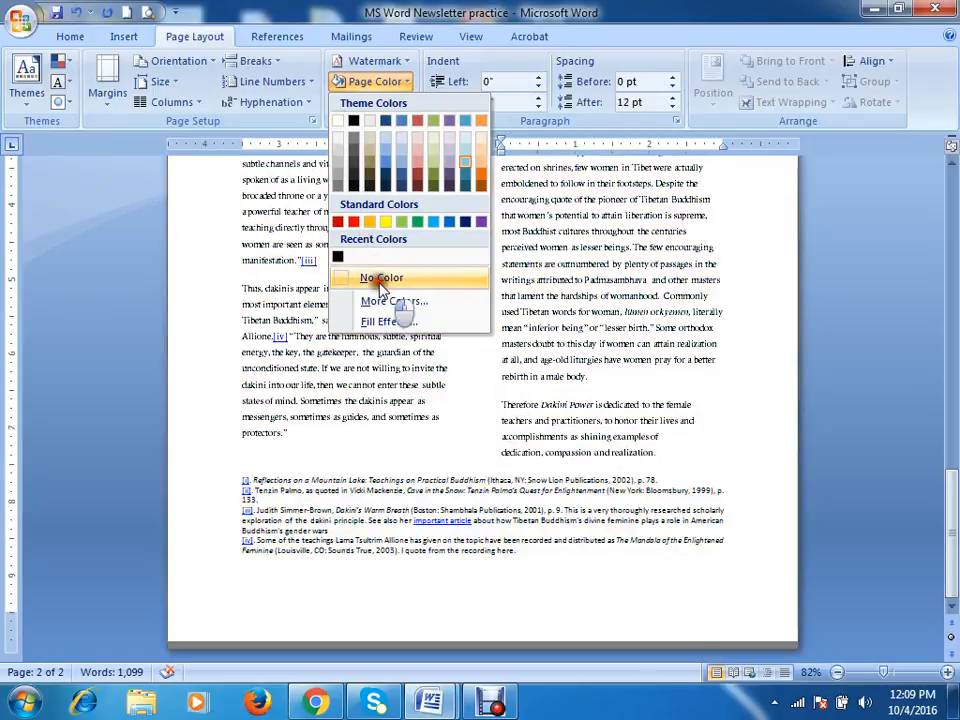
{"action": "left_click", "coordinate": [378, 277]}
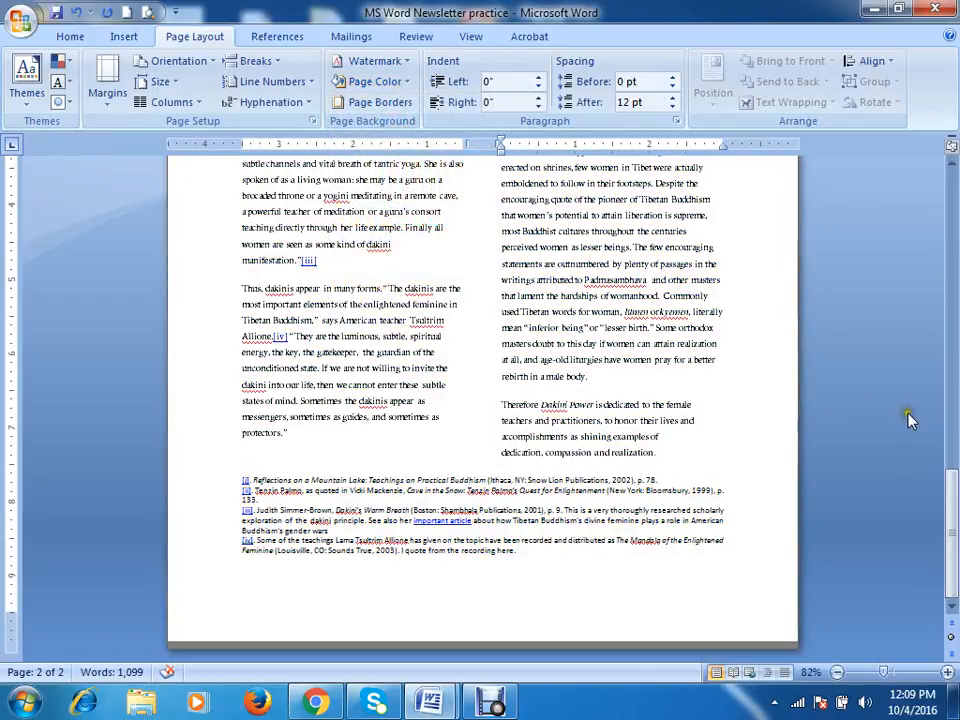
{"action": "scroll", "coordinate": [511, 375], "scroll_direction": "up", "scroll_amount": 15}
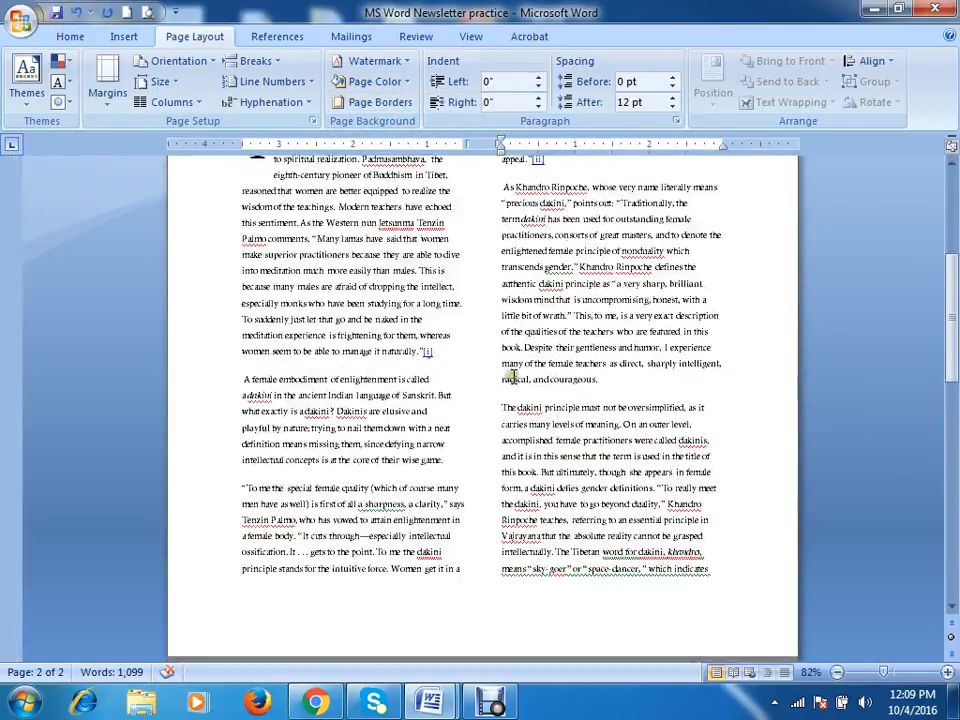
{"action": "scroll", "coordinate": [511, 375], "scroll_direction": "up", "scroll_amount": 5}
{"action": "scroll", "coordinate": [501, 377], "scroll_direction": "up", "scroll_amount": 4}
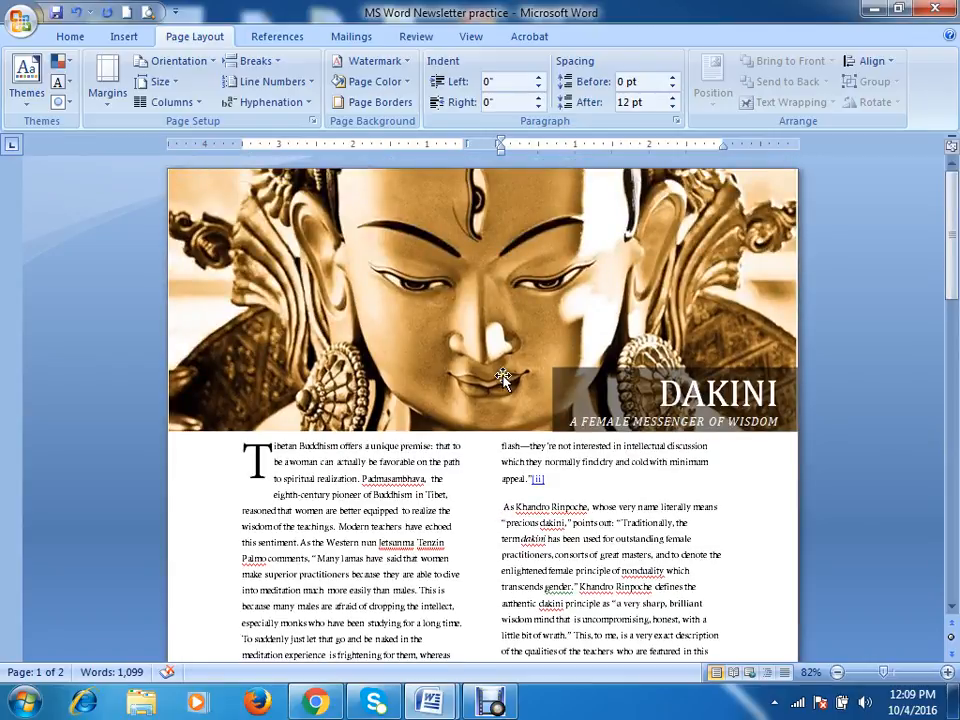
Step: Enlarge the title picture slightly and proportionally from its center so it fully covers the page's side and upper edges
{"action": "left_click", "coordinate": [511, 247]}
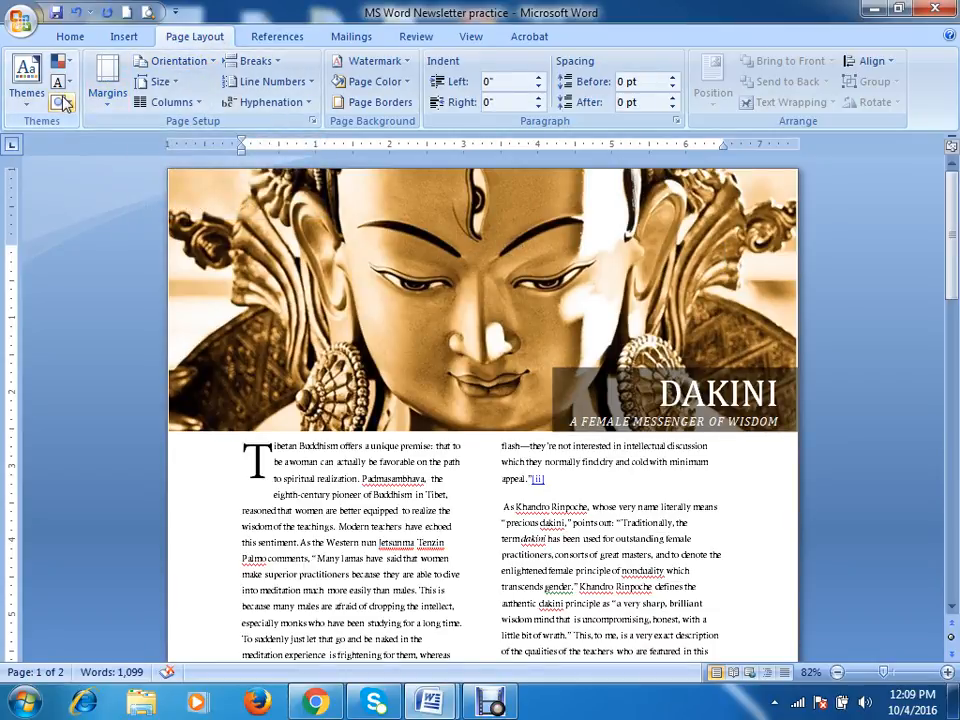
{"action": "left_click", "coordinate": [121, 38]}
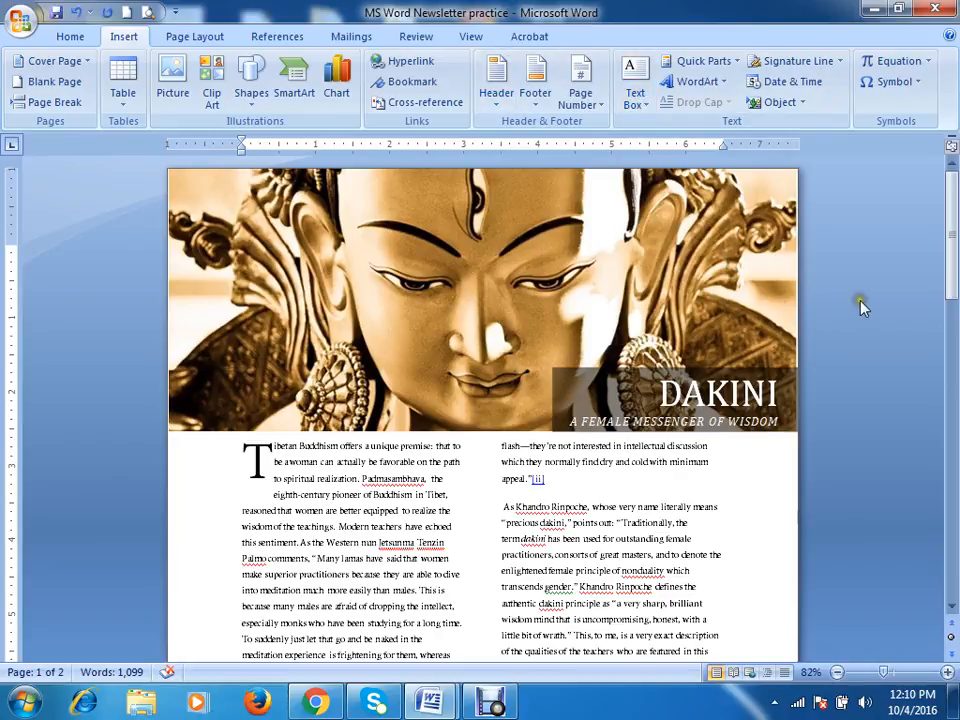
{"action": "left_click", "coordinate": [792, 315]}
{"action": "left_click_drag", "start_coordinate": [796, 302], "coordinate": [799, 300]}
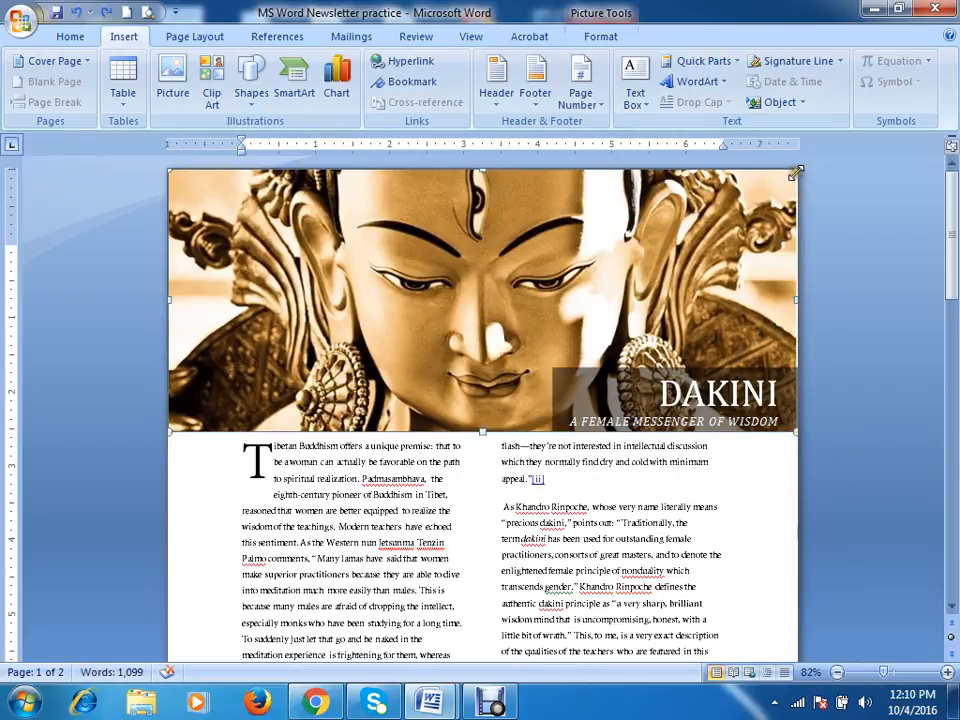
{"action": "left_click_drag", "start_coordinate": [795, 172], "coordinate": [790, 163]}
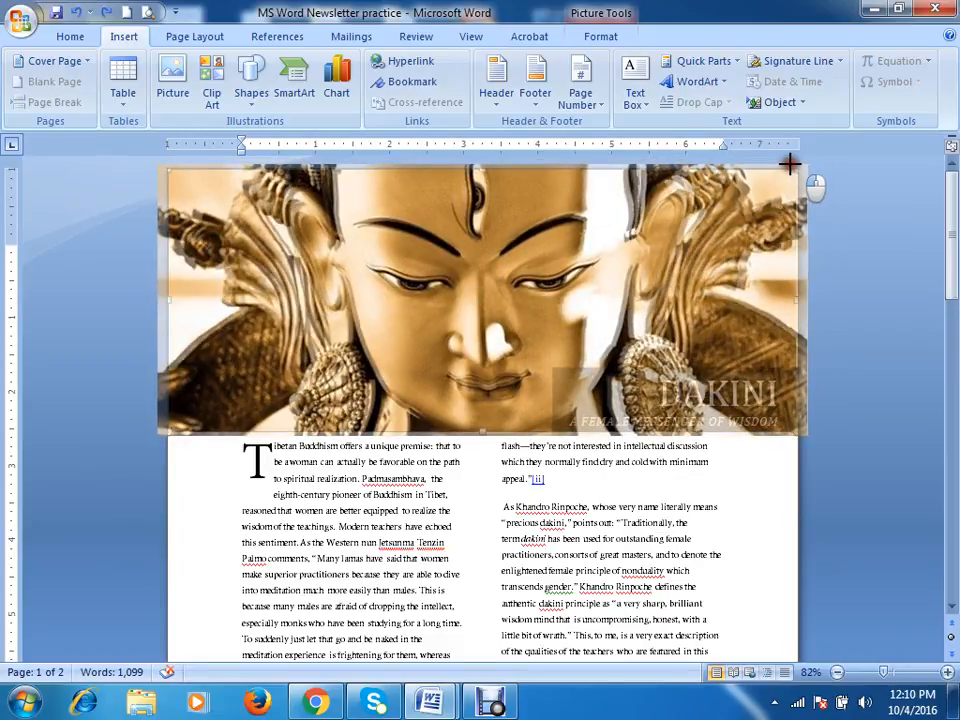
{"action": "left_click_drag", "start_coordinate": [790, 163], "coordinate": [789, 162]}
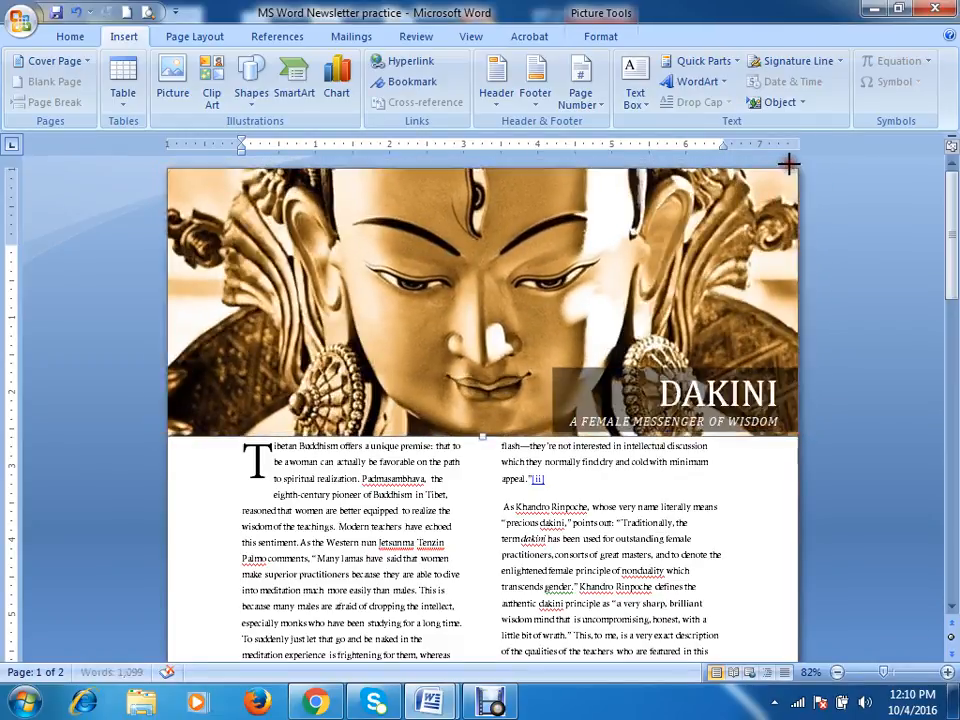
{"action": "left_click", "coordinate": [915, 360]}
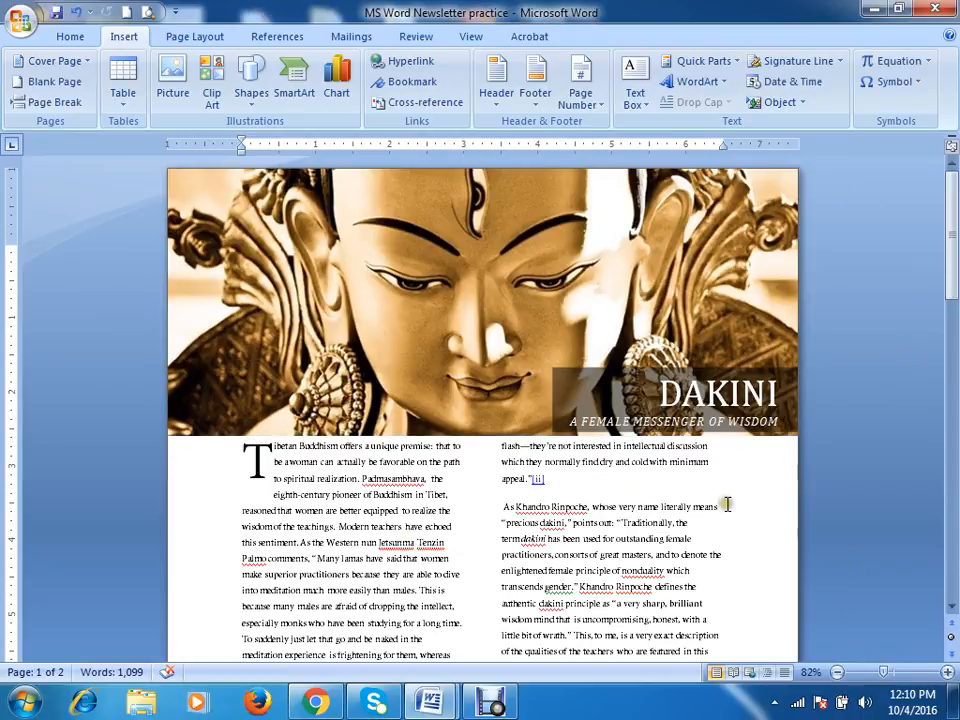
Step: Set the black fill of the DAKINI title text box to 25% transparency
{"action": "left_click", "coordinate": [549, 381]}
{"action": "left_click", "coordinate": [563, 393]}
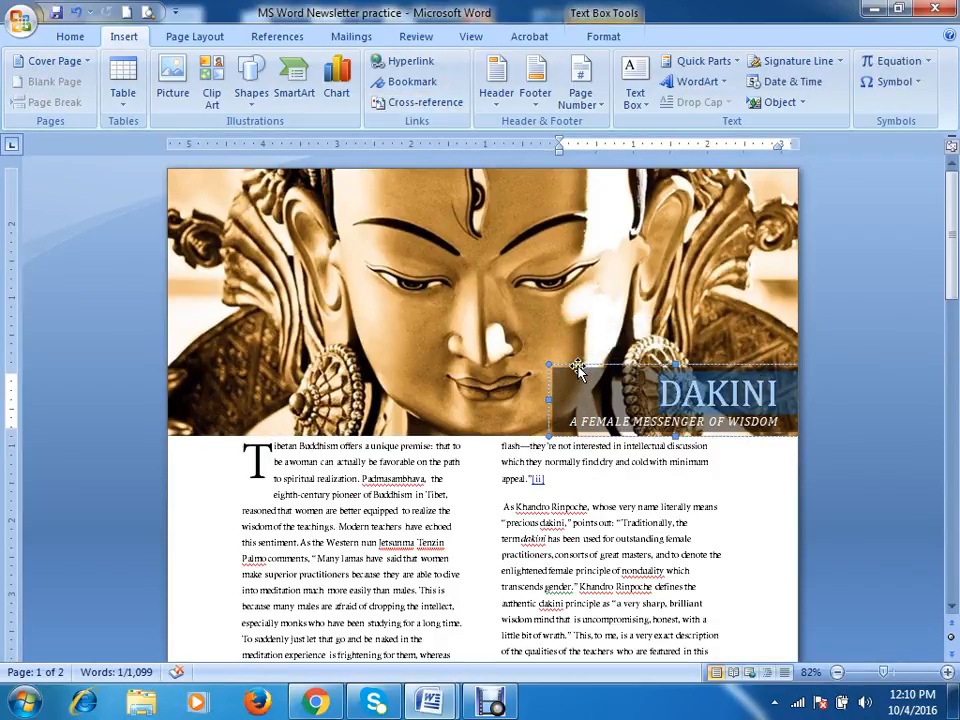
{"action": "left_click", "coordinate": [578, 368]}
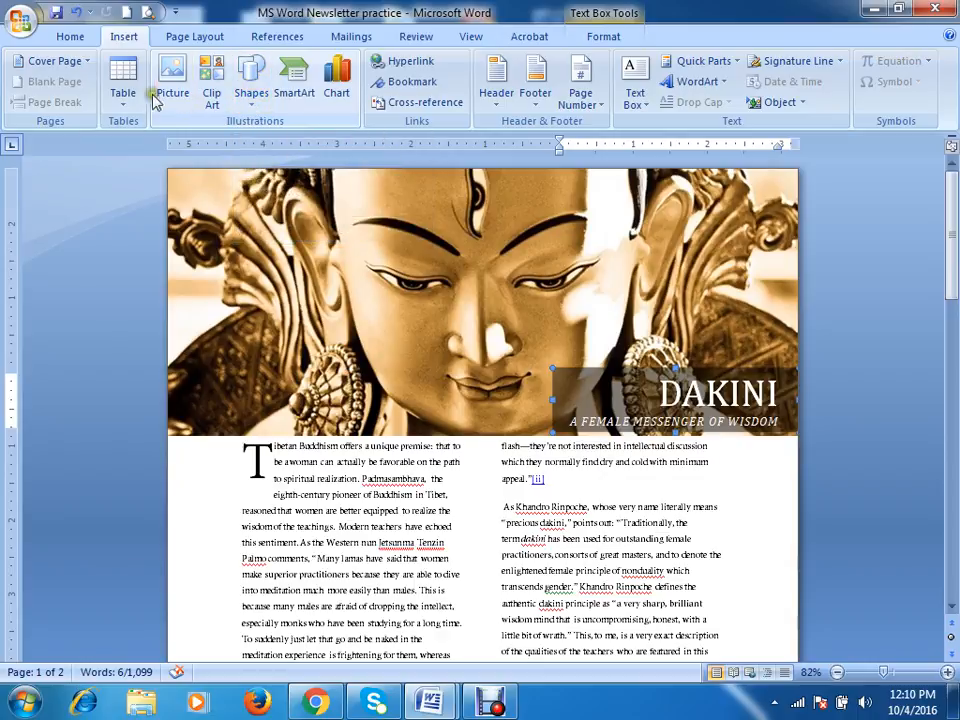
{"action": "left_click", "coordinate": [603, 36]}
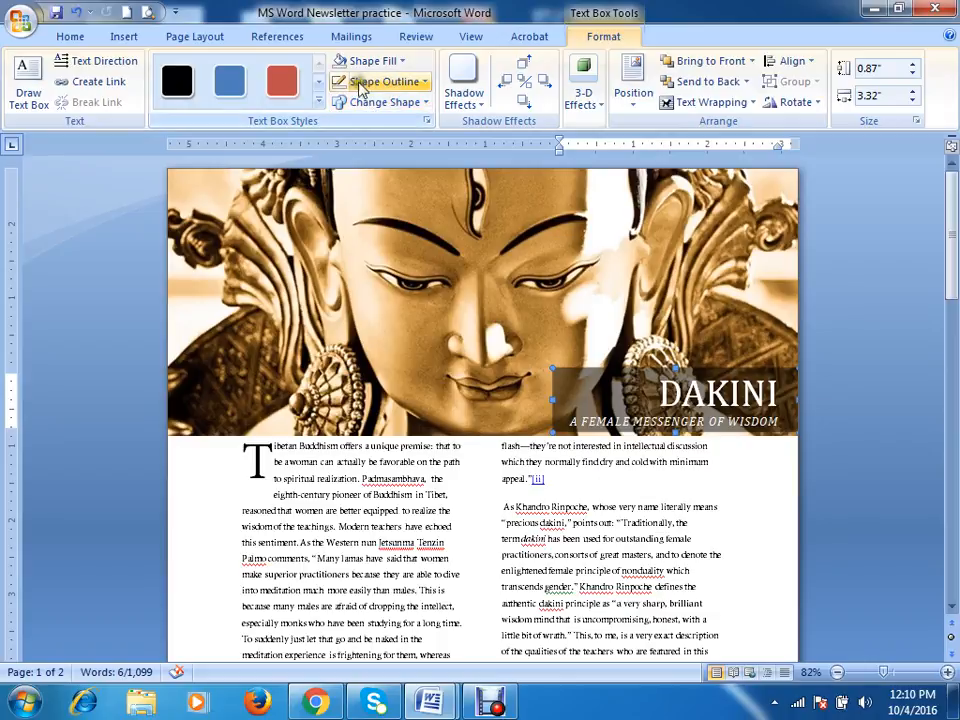
{"action": "left_click", "coordinate": [402, 62]}
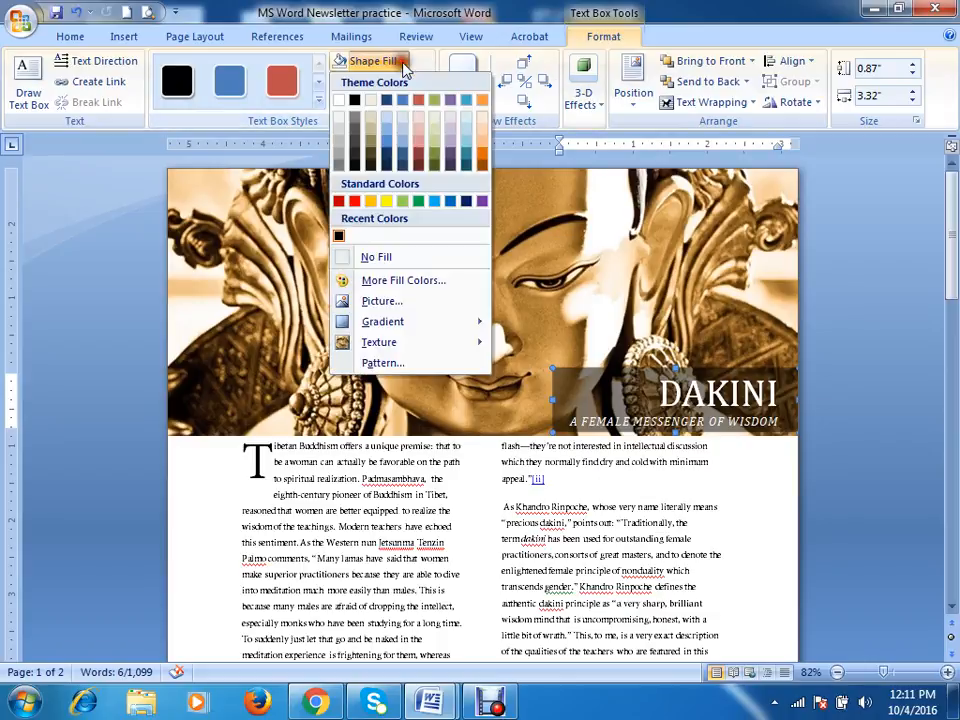
{"action": "left_click", "coordinate": [389, 284]}
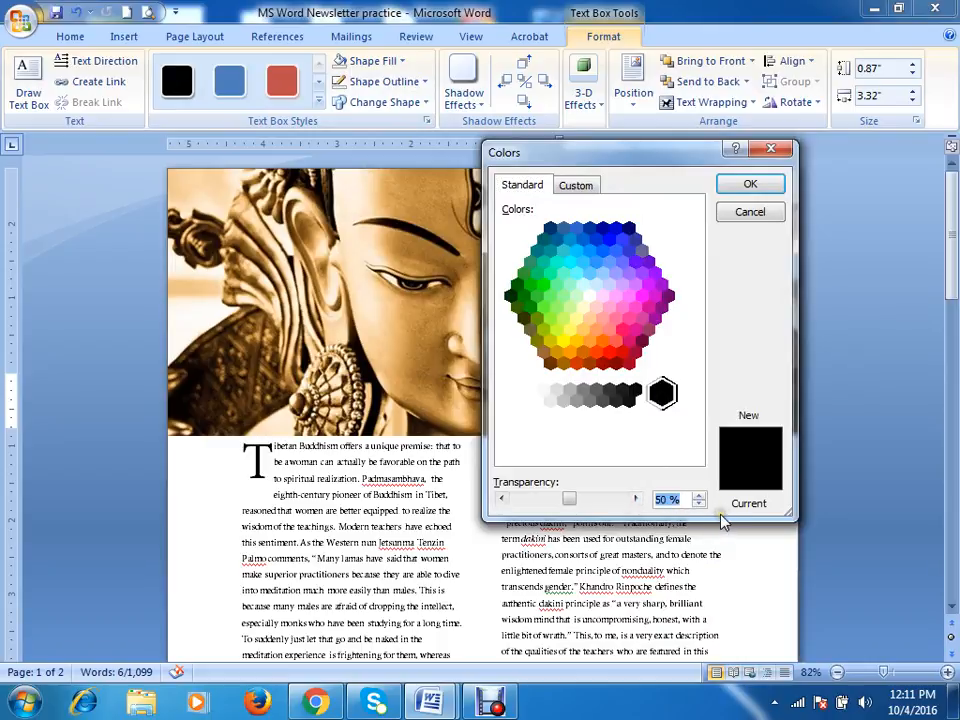
{"action": "type", "text": "25"}
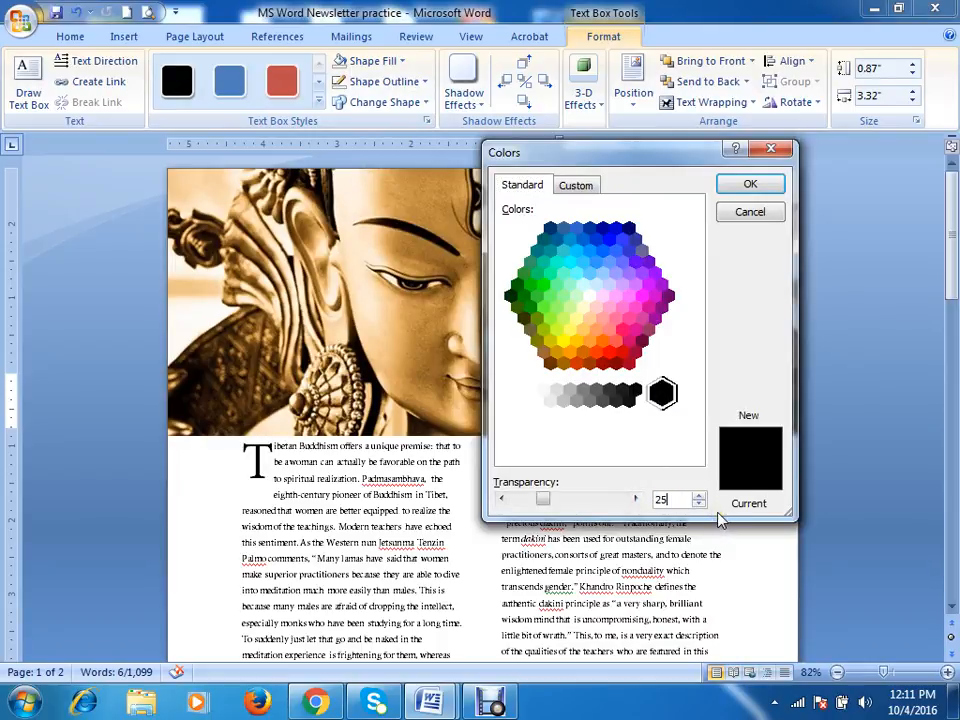
{"action": "left_click", "coordinate": [750, 185]}
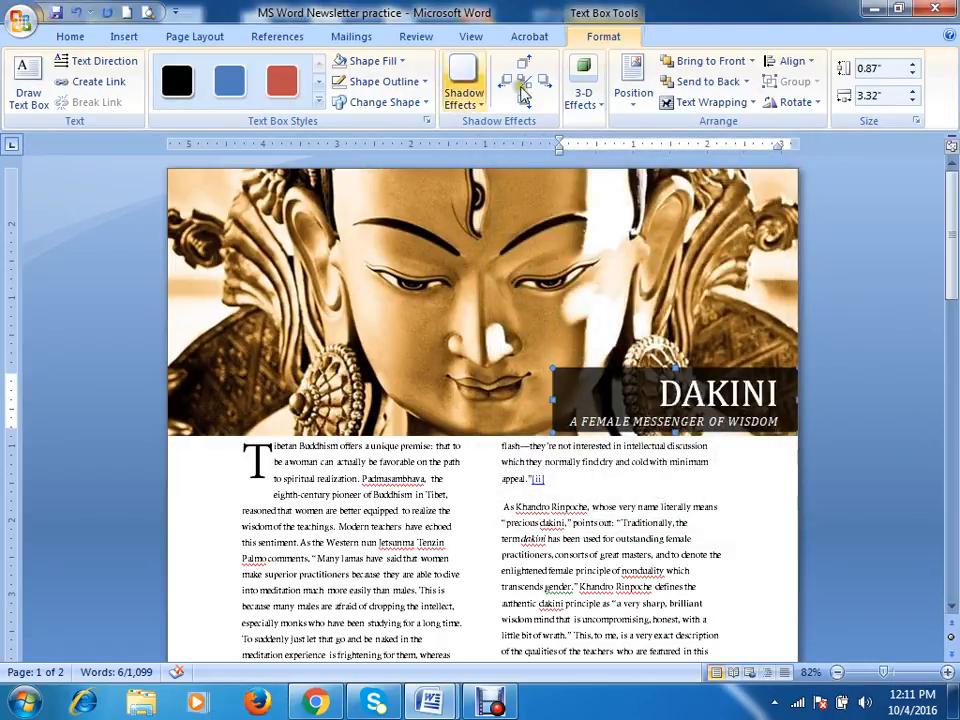
Step: Set the DAKINI title box's black fill to 35% transparency and check it against the picture
{"action": "left_click", "coordinate": [392, 61]}
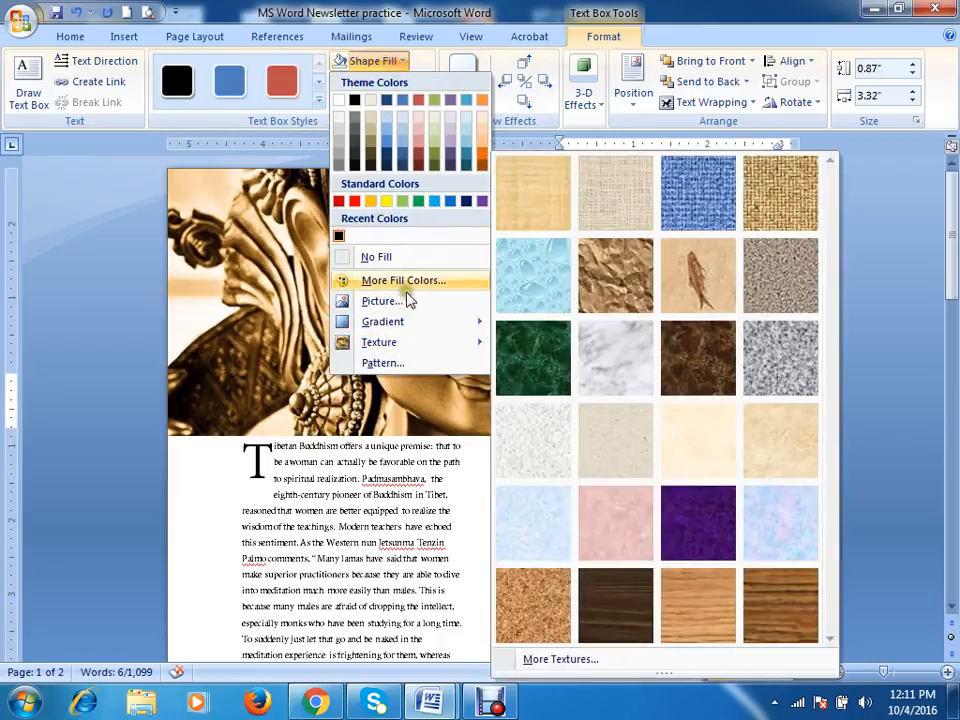
{"action": "left_click", "coordinate": [405, 281]}
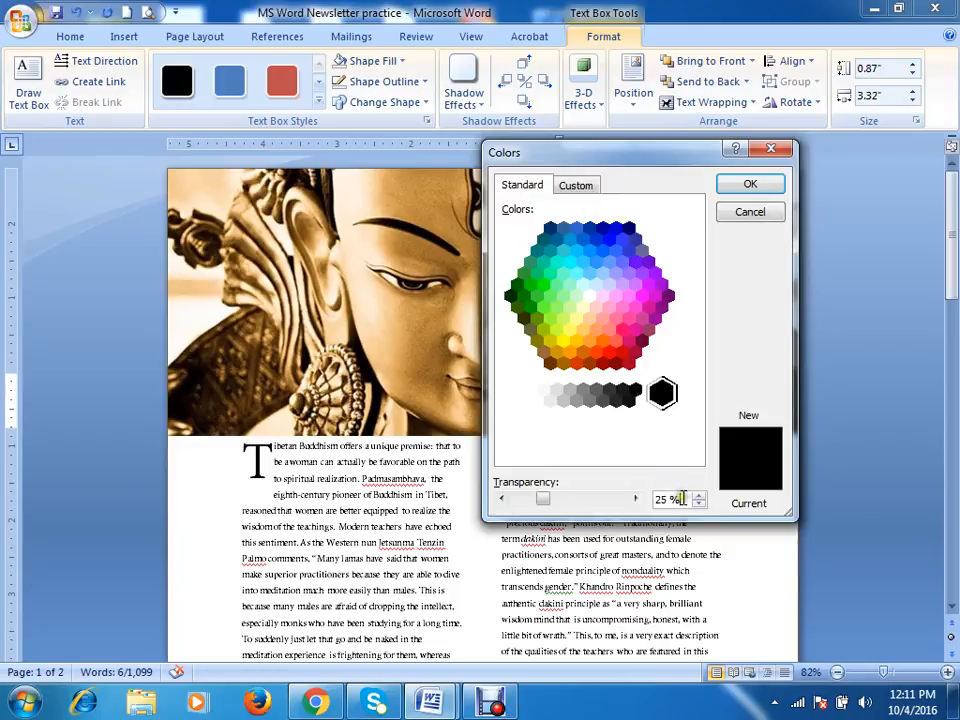
{"action": "double_click", "coordinate": [671, 499]}
{"action": "type", "text": "35"}
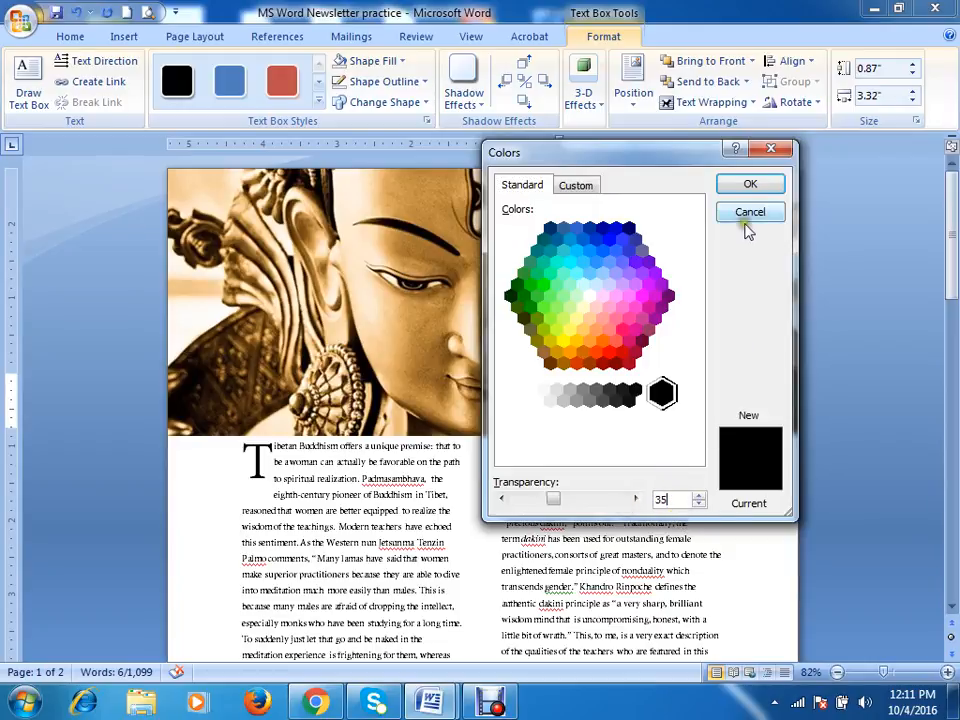
{"action": "left_click", "coordinate": [752, 186]}
{"action": "left_click", "coordinate": [858, 278]}
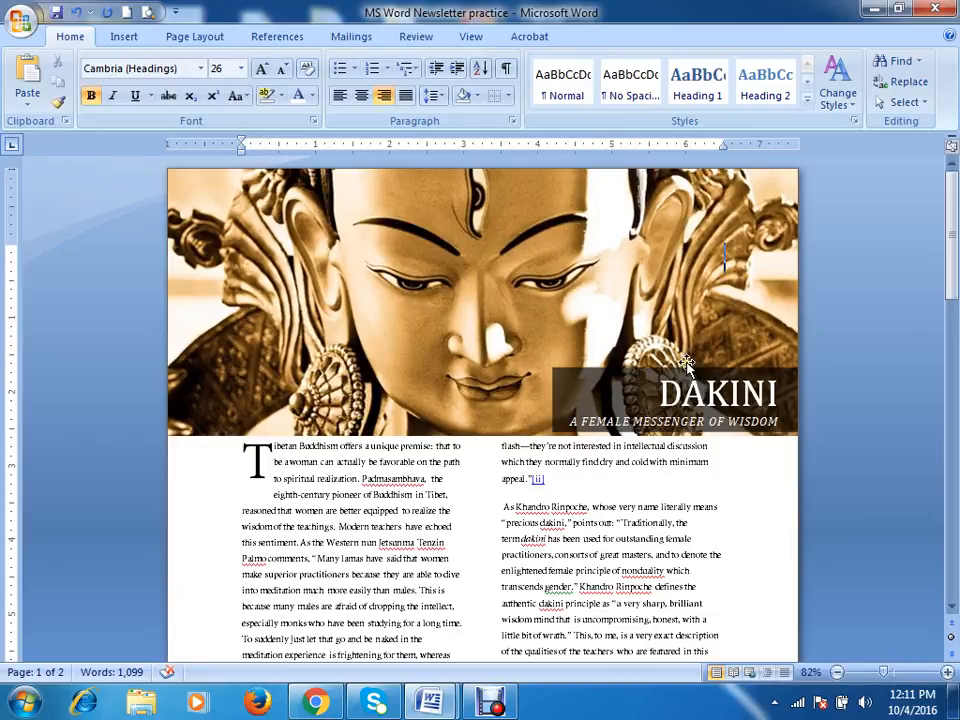
{"action": "left_click", "coordinate": [445, 334]}
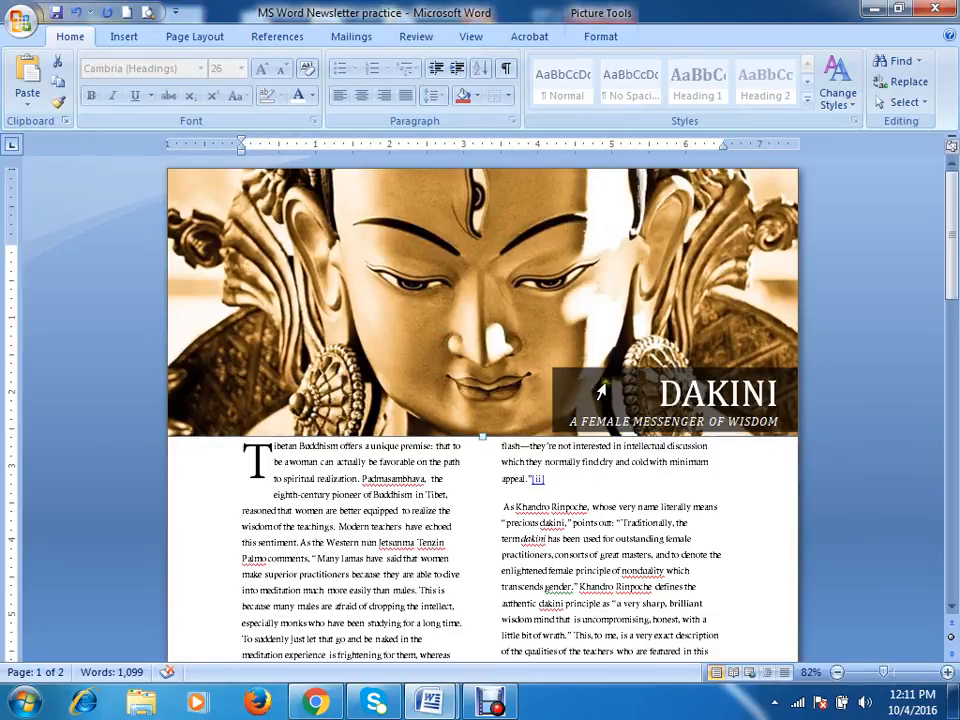
{"action": "left_click", "coordinate": [551, 386]}
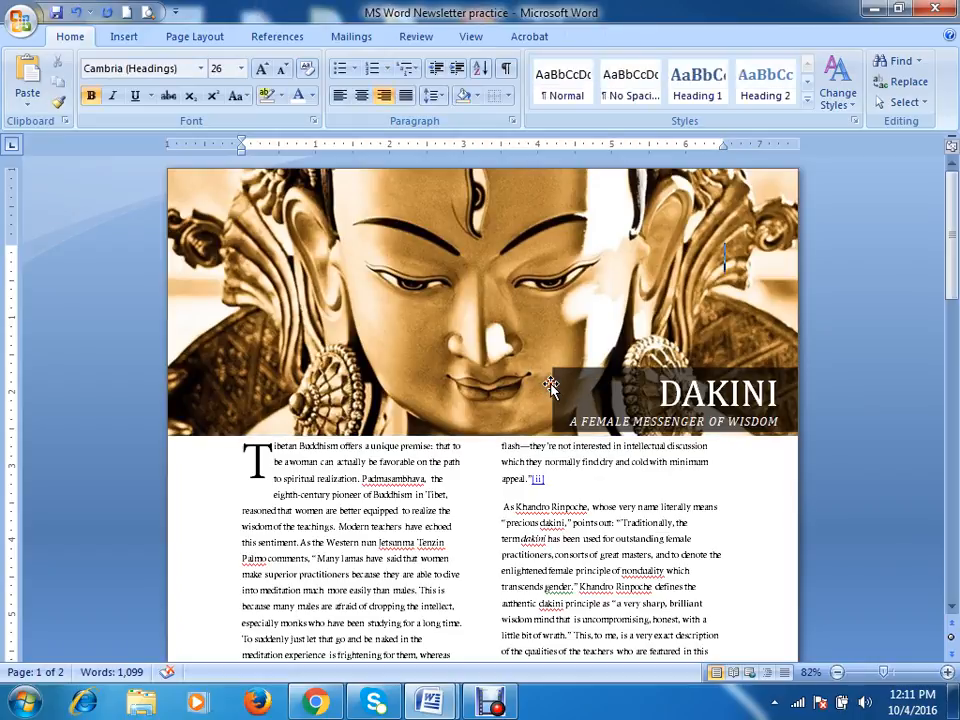
{"action": "left_click", "coordinate": [842, 409]}
{"action": "left_click", "coordinate": [778, 395]}
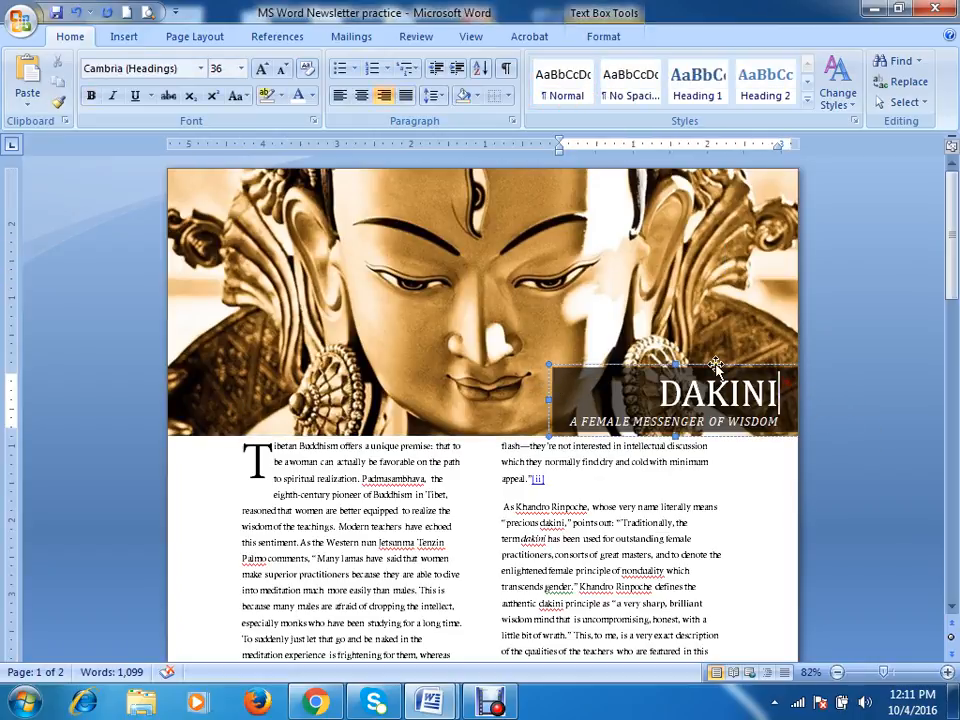
{"action": "left_click", "coordinate": [500, 415]}
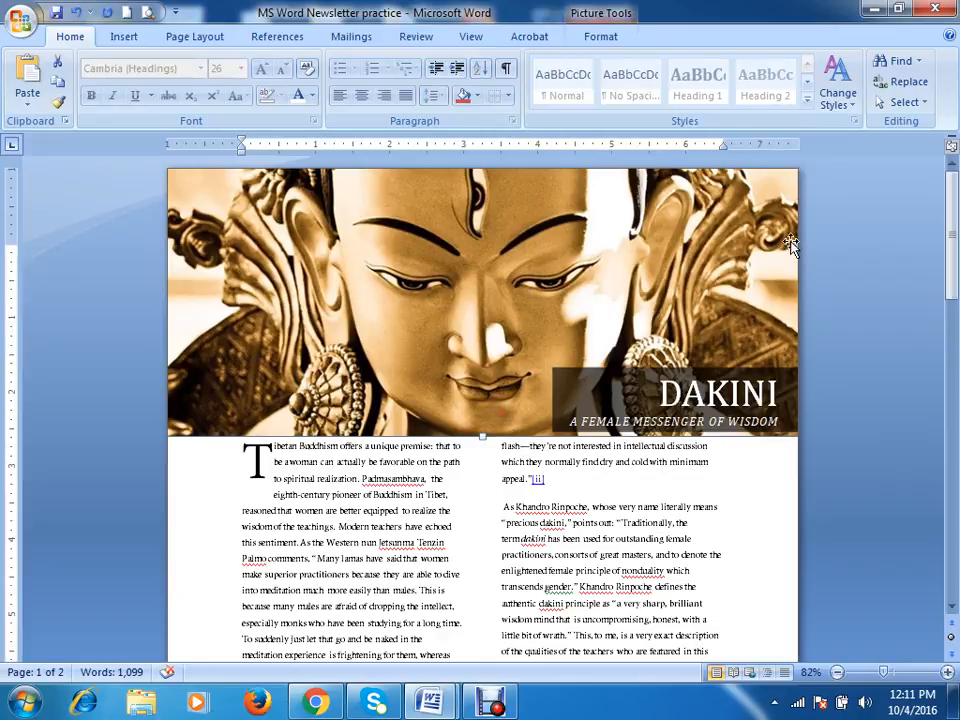
{"action": "left_click", "coordinate": [602, 370]}
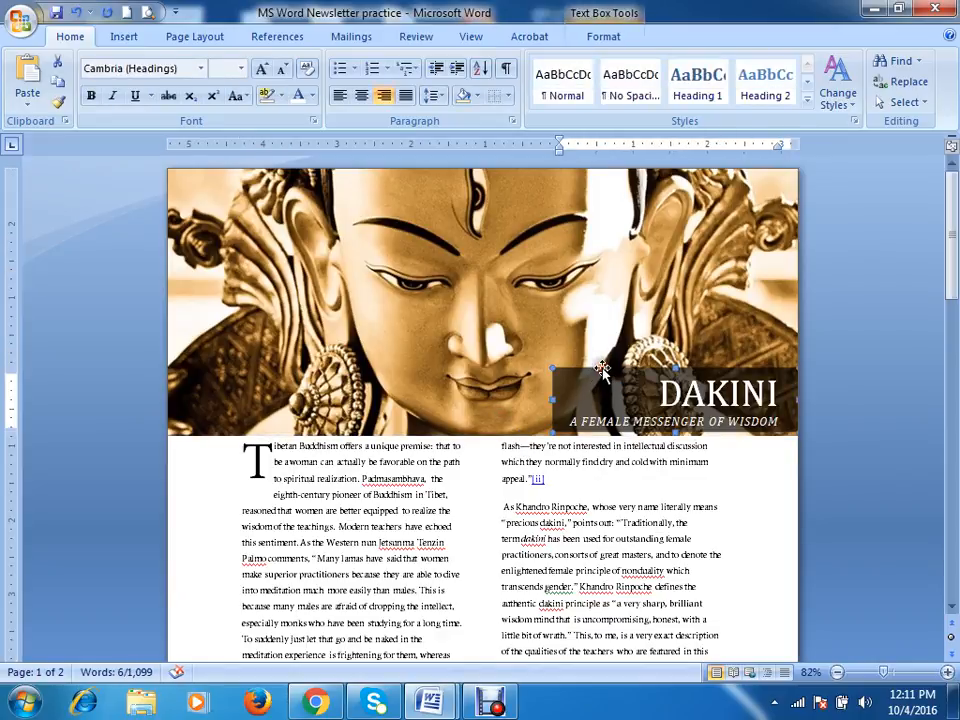
{"action": "left_click", "coordinate": [510, 392]}
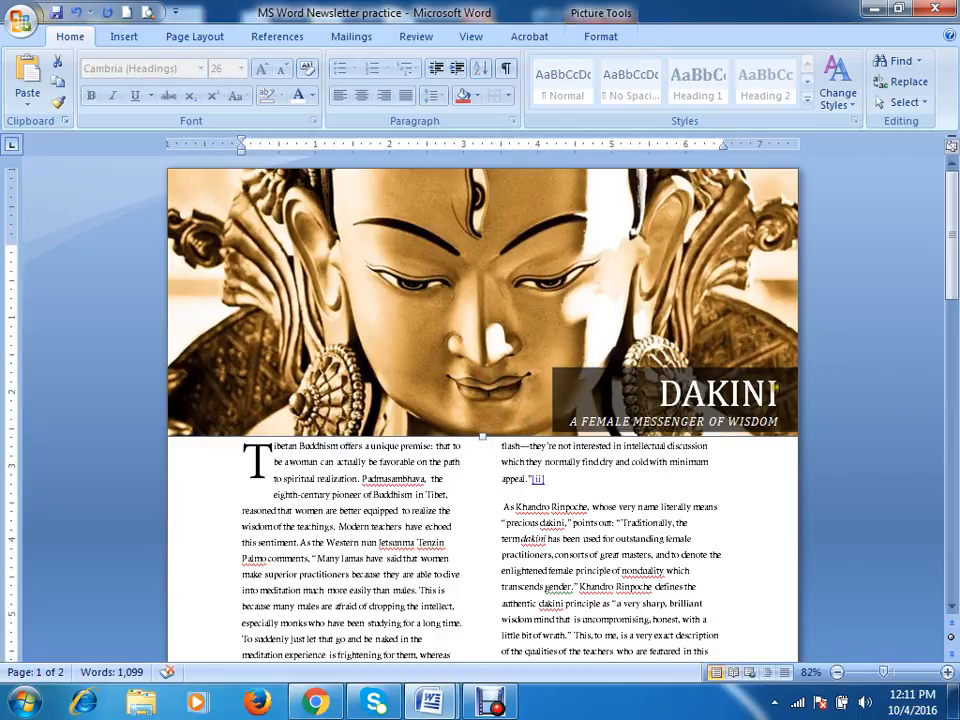
Step: Try the DAKINI title box higher on the title picture, then bring it back down near the picture's lower edge
{"action": "left_click", "coordinate": [783, 372]}
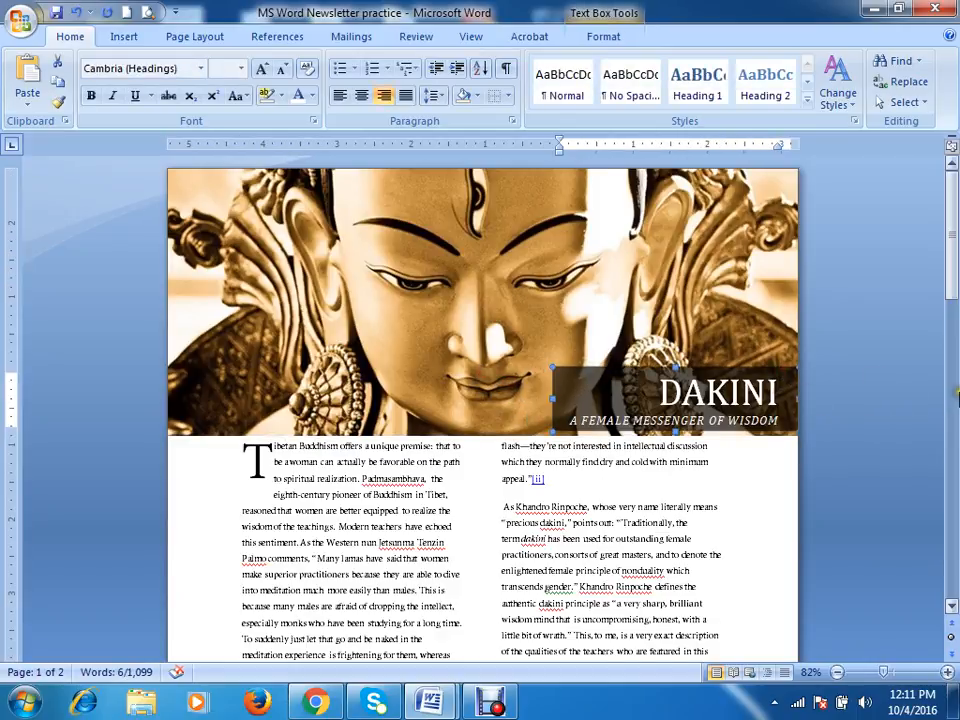
{"action": "key", "text": "Up"}
{"action": "key", "text": "ctrl+Up"}
{"action": "key", "text": "ctrl+Up"}
{"action": "key", "text": "ctrl+Up"}
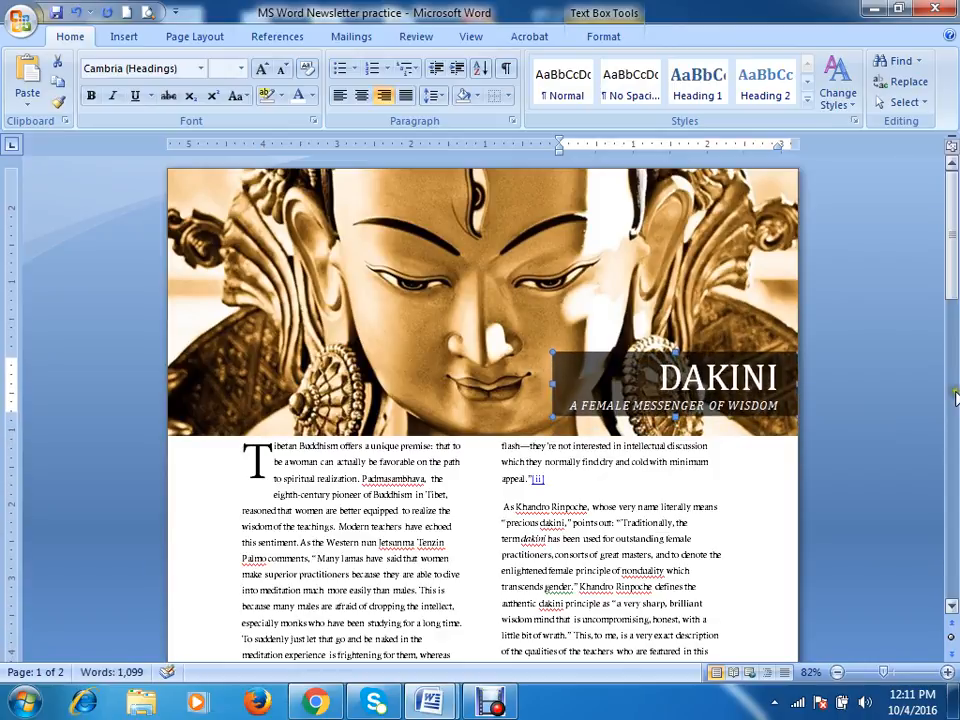
{"action": "key", "text": "Down"}
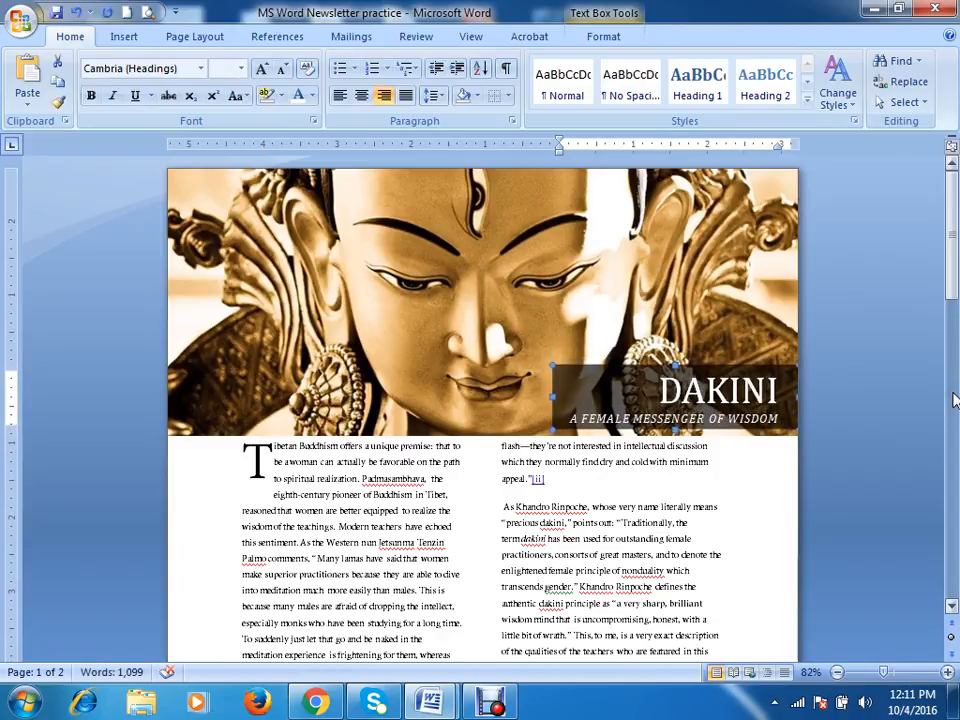
{"action": "left_click", "coordinate": [730, 314]}
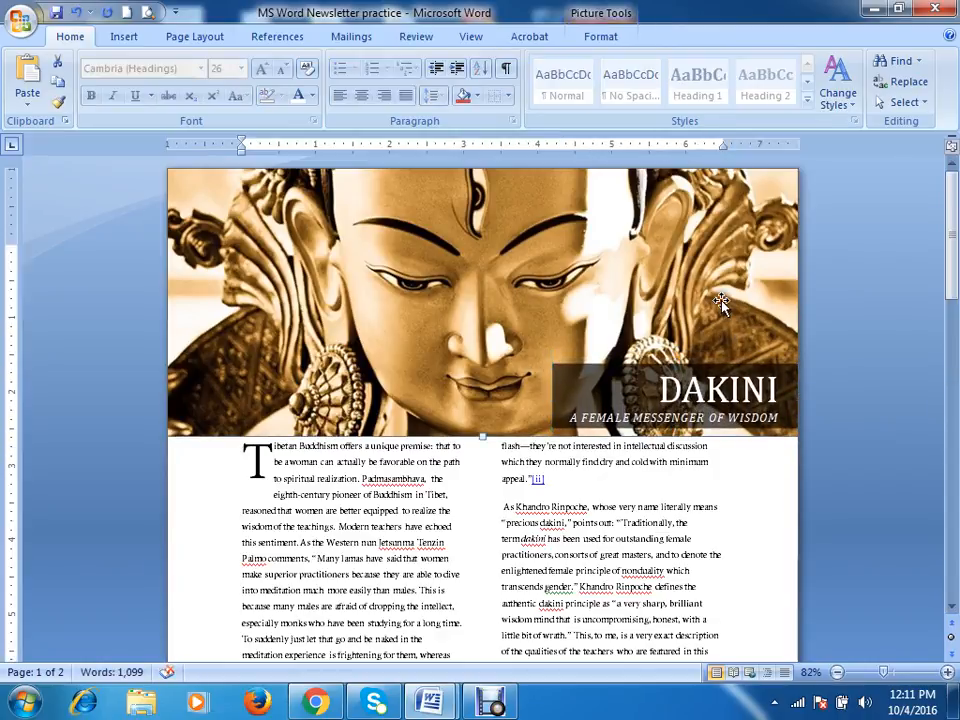
Step: Nudge the DAKINI title box down in fine increments toward the lower edge of the title picture
{"action": "left_click", "coordinate": [758, 368]}
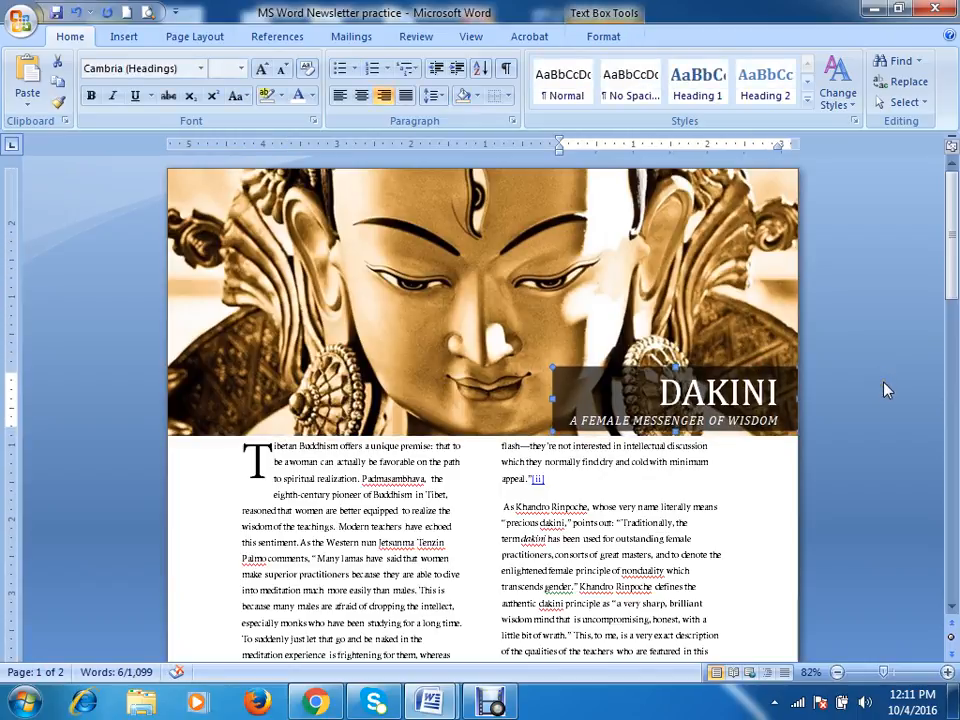
{"action": "key", "text": "ctrl+Down"}
{"action": "key", "text": "ctrl+Down"}
{"action": "key", "text": "ctrl+Down"}
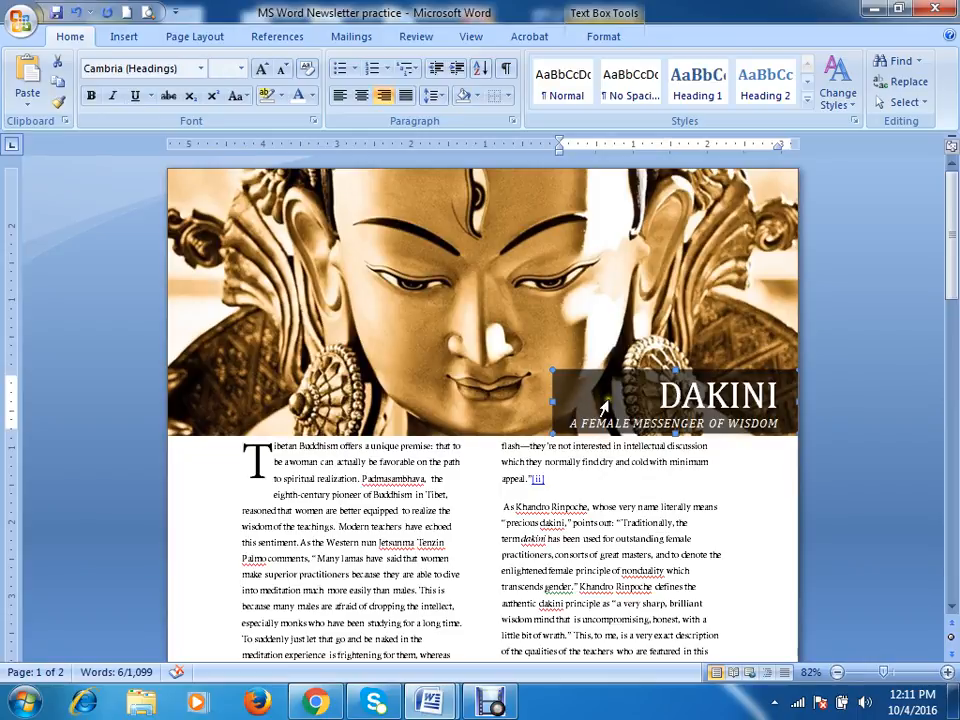
Step: Nudge the title picture up in fine increments so its lower edge lines up with the DAKINI box's lower edge
{"action": "left_click", "coordinate": [690, 334]}
{"action": "key", "text": "ctrl+Up"}
{"action": "key", "text": "ctrl+Up"}
{"action": "key", "text": "ctrl+Up"}
{"action": "key", "text": "ctrl+Up"}
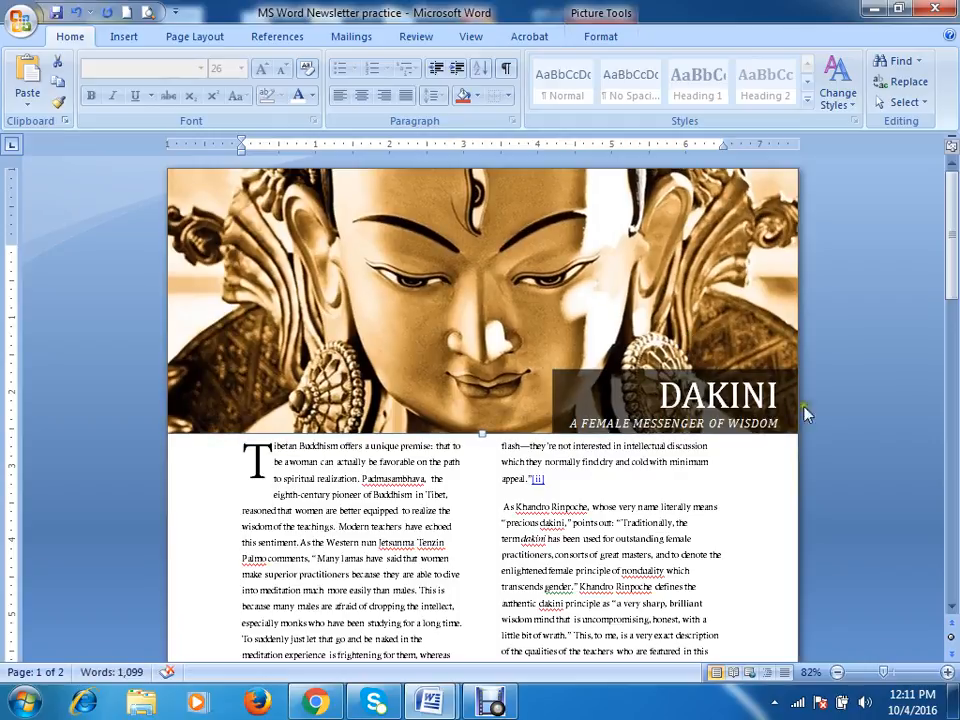
{"action": "left_click", "coordinate": [836, 420]}
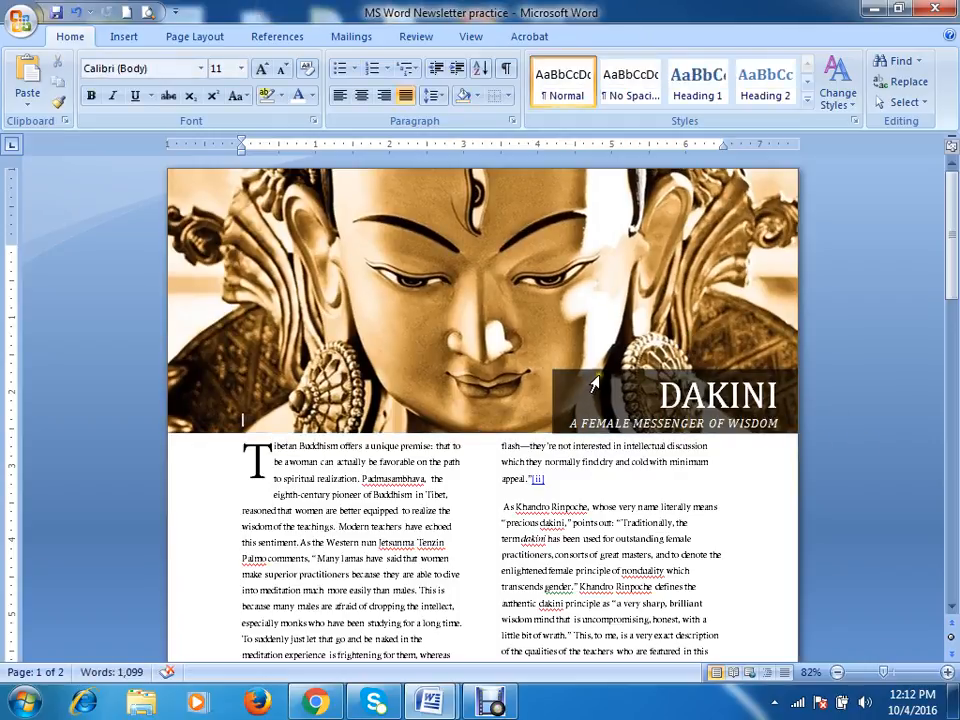
Step: Check the transparency setting of the DAKINI title box's black fill without changing it
{"action": "left_click", "coordinate": [605, 373]}
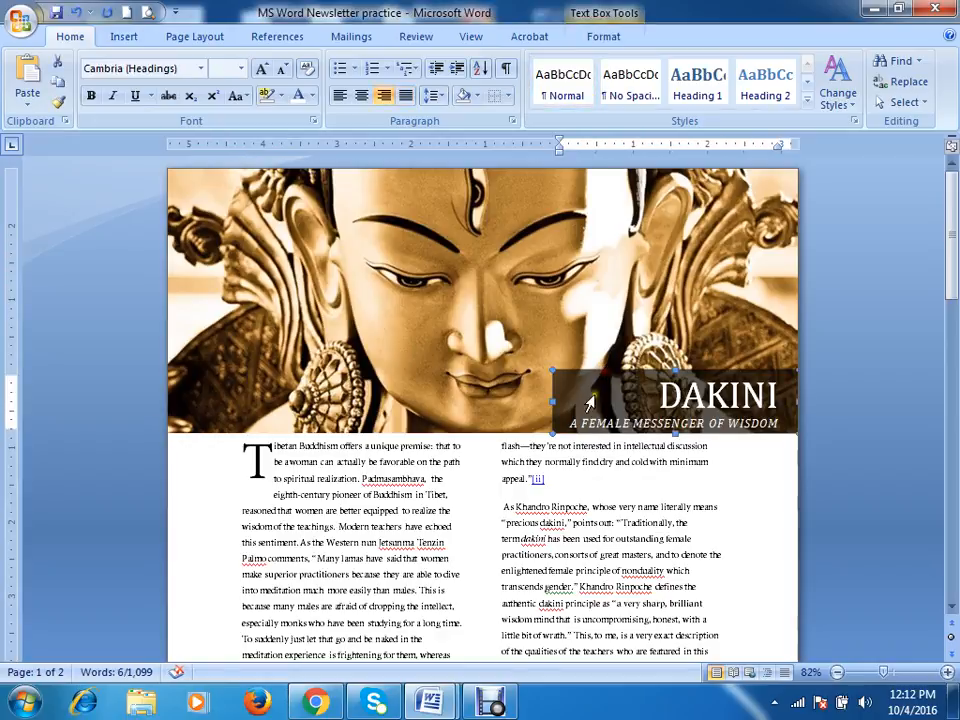
{"action": "left_click", "coordinate": [589, 37]}
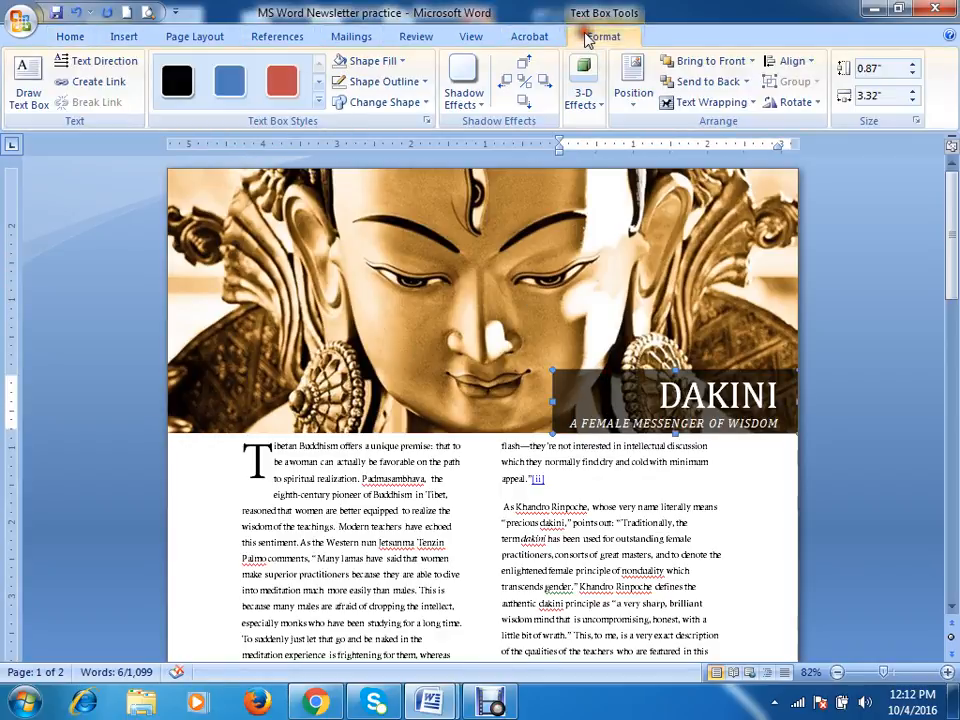
{"action": "left_click", "coordinate": [358, 61]}
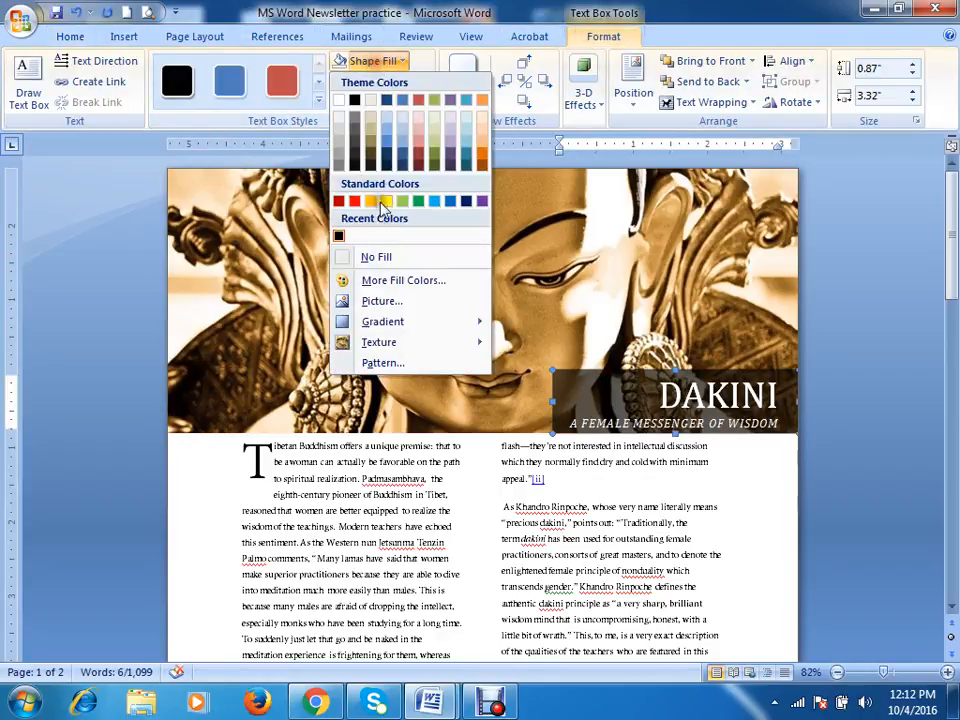
{"action": "left_click", "coordinate": [399, 280]}
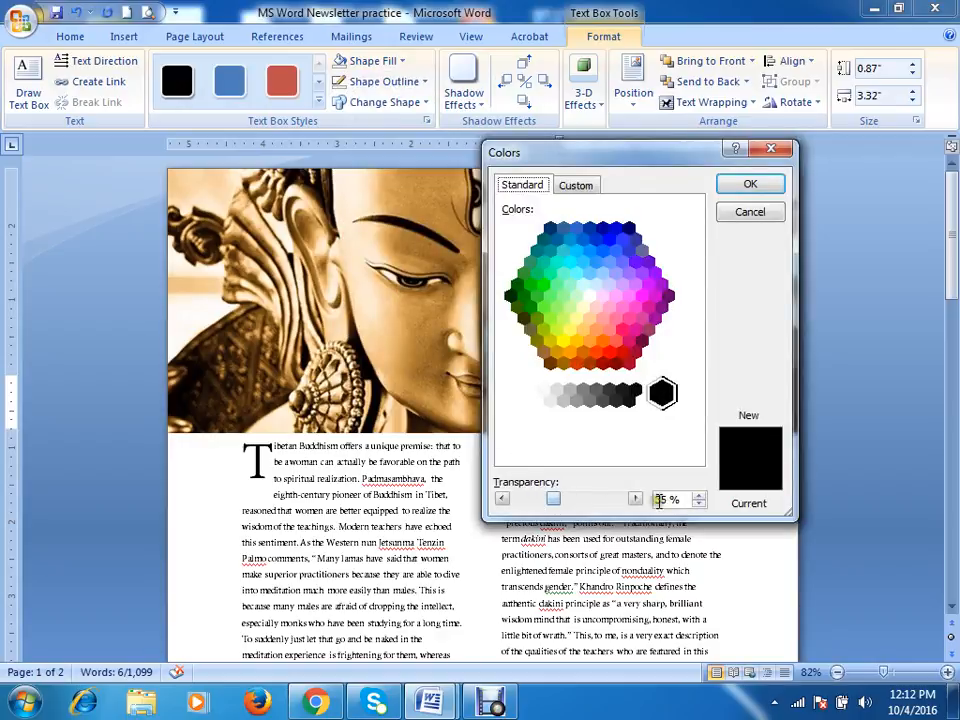
{"action": "left_click", "coordinate": [752, 213]}
{"action": "left_click", "coordinate": [835, 400]}
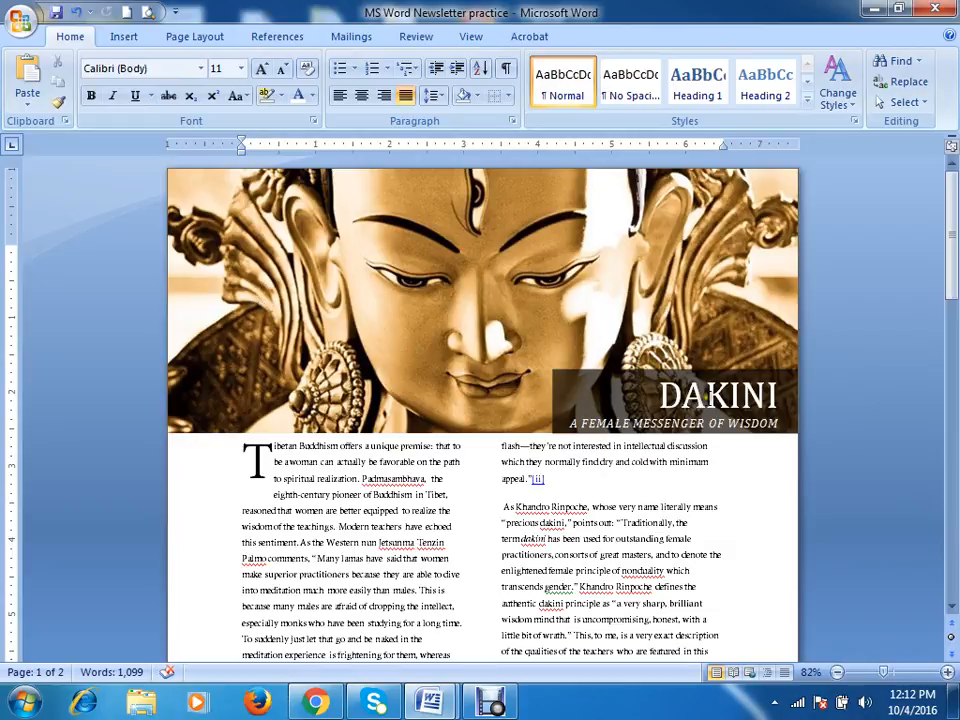
{"action": "left_click", "coordinate": [630, 373]}
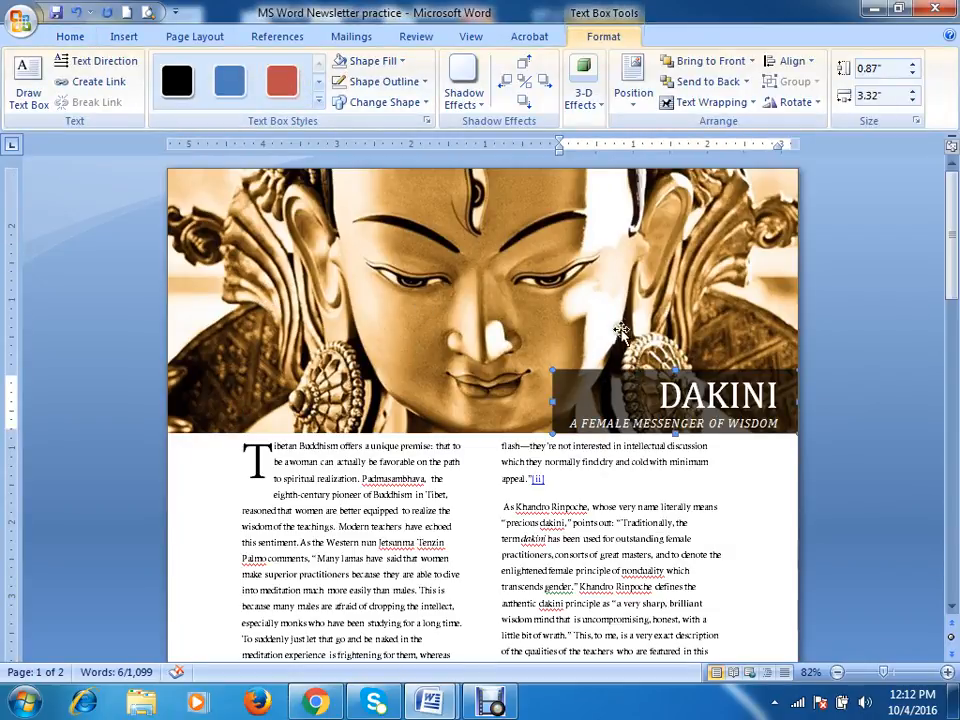
{"action": "left_click", "coordinate": [403, 62]}
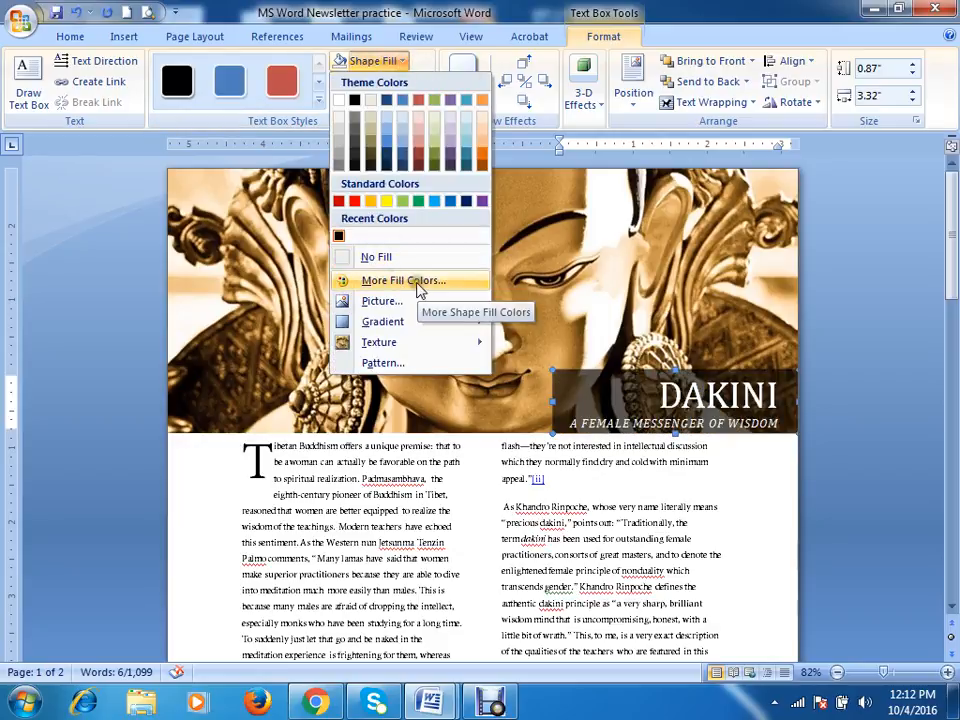
{"action": "left_click", "coordinate": [830, 366]}
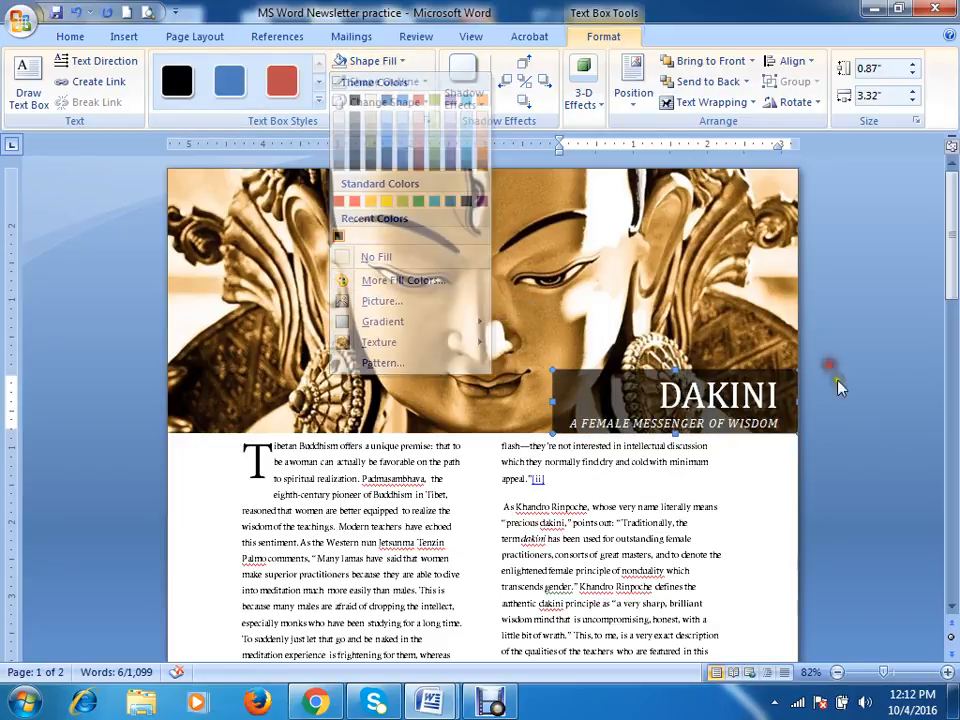
Step: Review the article columns and reference notes on page 2 for spacing and layout
{"action": "left_click", "coordinate": [582, 490]}
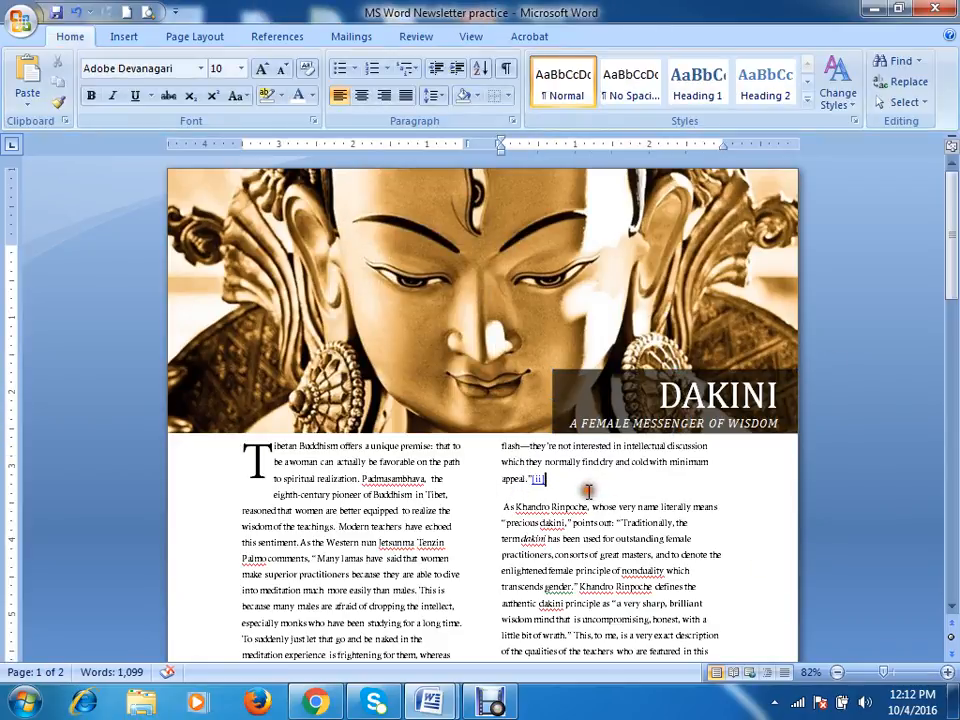
{"action": "scroll", "coordinate": [590, 485], "scroll_direction": "down", "scroll_amount": 7}
{"action": "scroll", "coordinate": [590, 475], "scroll_direction": "down", "scroll_amount": 15}
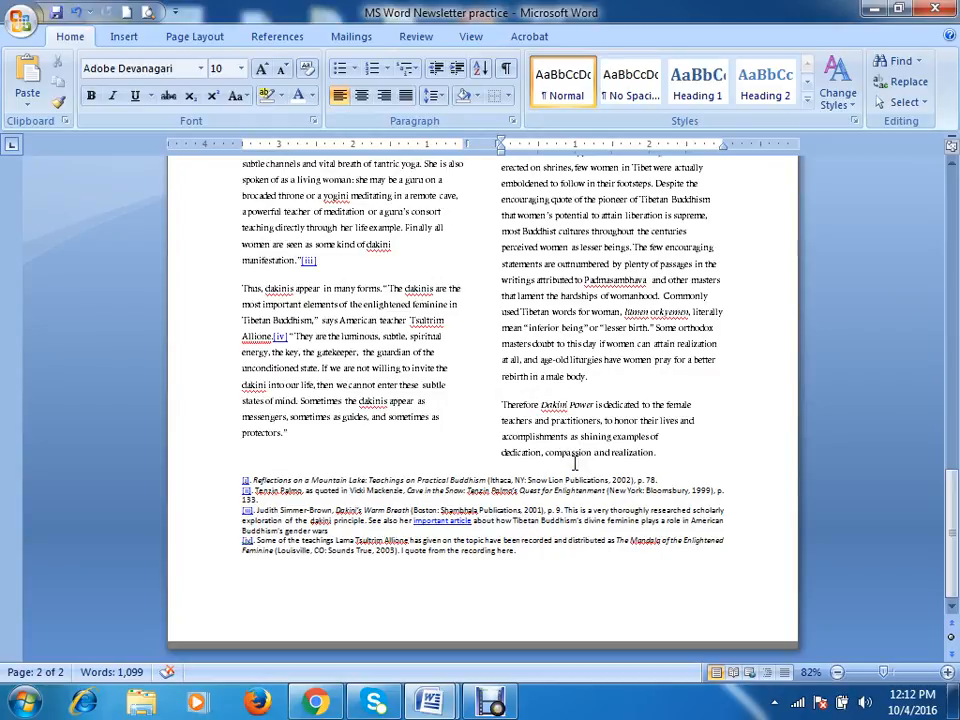
{"action": "scroll", "coordinate": [565, 462], "scroll_direction": "up", "scroll_amount": 6}
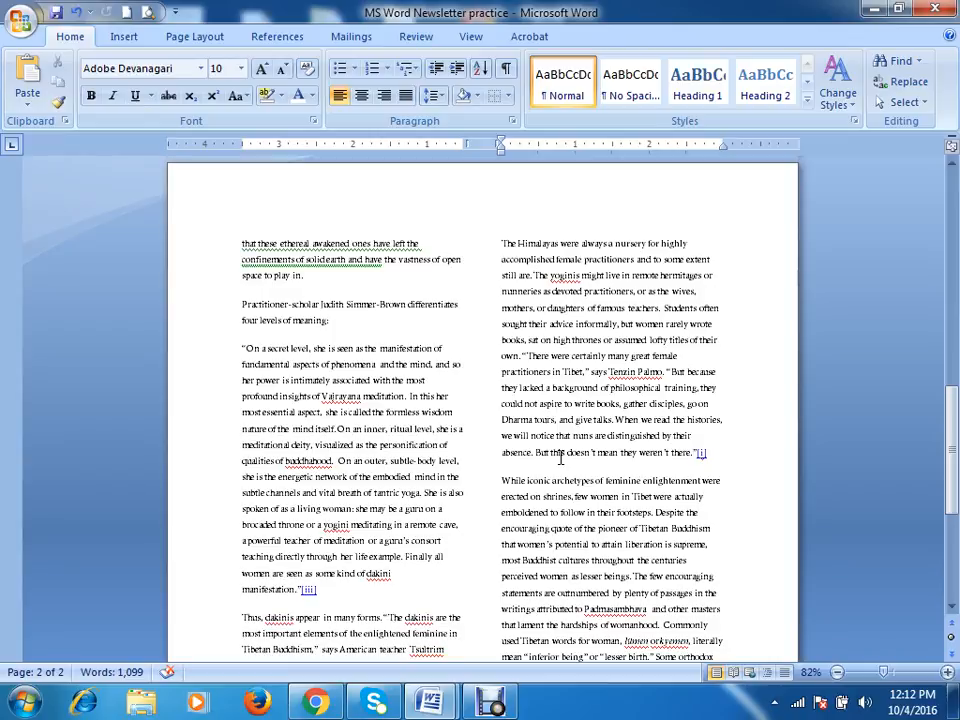
{"action": "scroll", "coordinate": [559, 455], "scroll_direction": "down", "scroll_amount": 5}
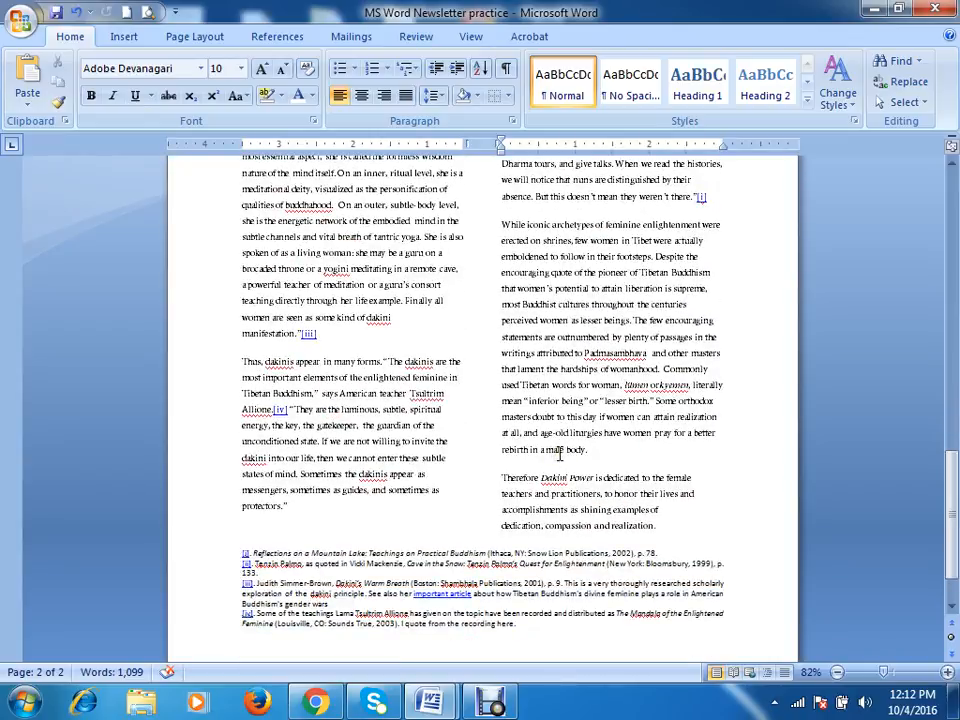
{"action": "scroll", "coordinate": [559, 455], "scroll_direction": "down", "scroll_amount": 2}
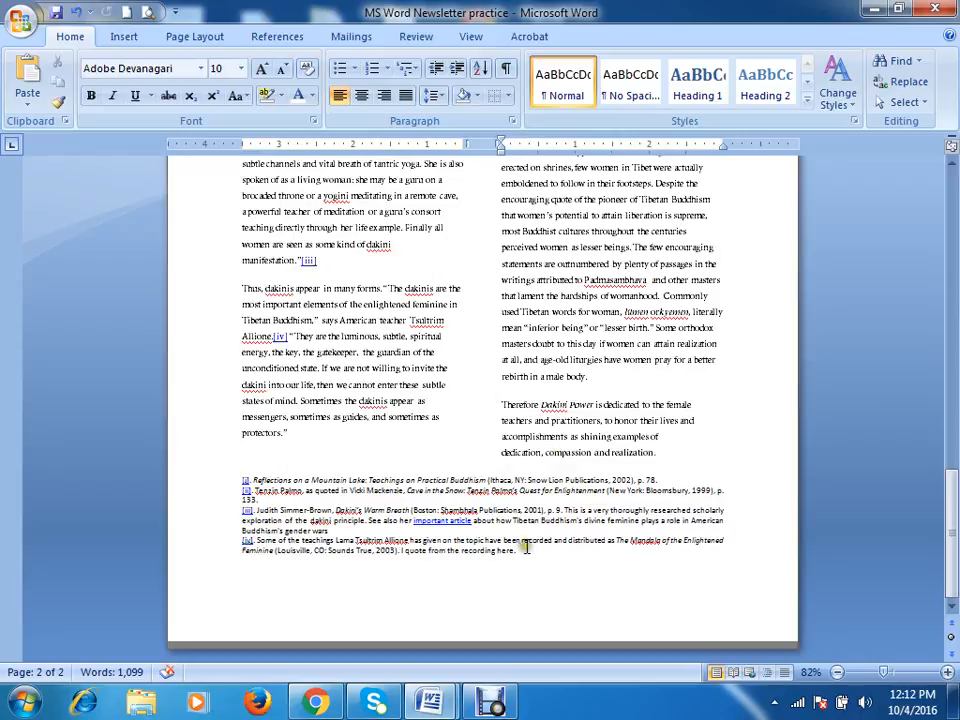
{"action": "left_click_drag", "start_coordinate": [517, 551], "coordinate": [214, 483]}
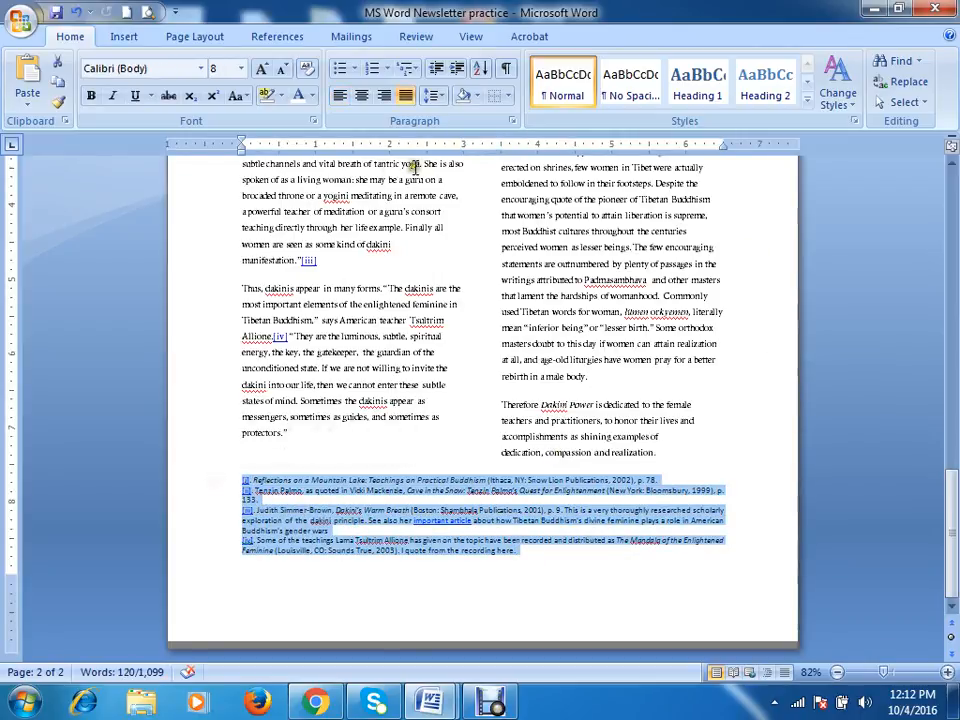
{"action": "left_click", "coordinate": [436, 96]}
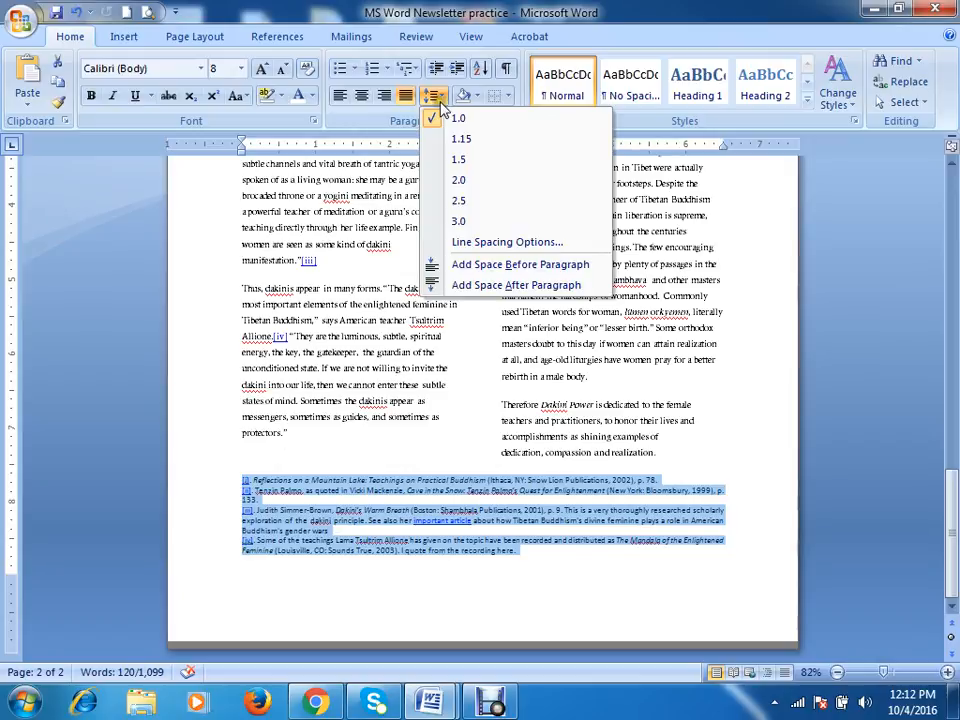
{"action": "left_click", "coordinate": [825, 313]}
{"action": "left_click", "coordinate": [860, 488]}
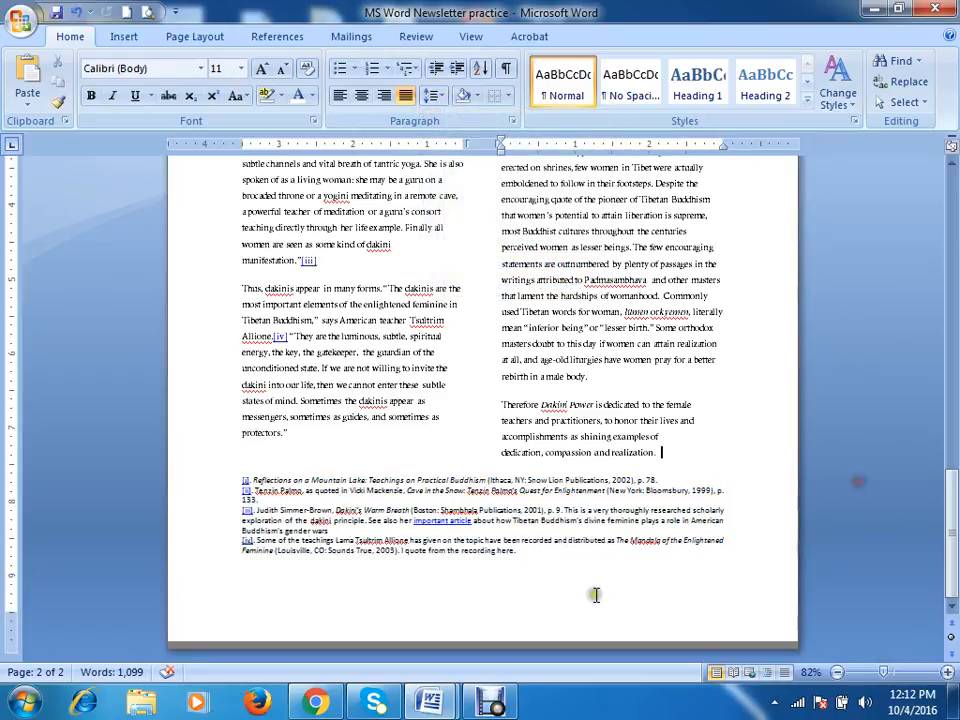
Step: Add two blank lines between the article columns and the reference notes on page 2
{"action": "left_click", "coordinate": [478, 469]}
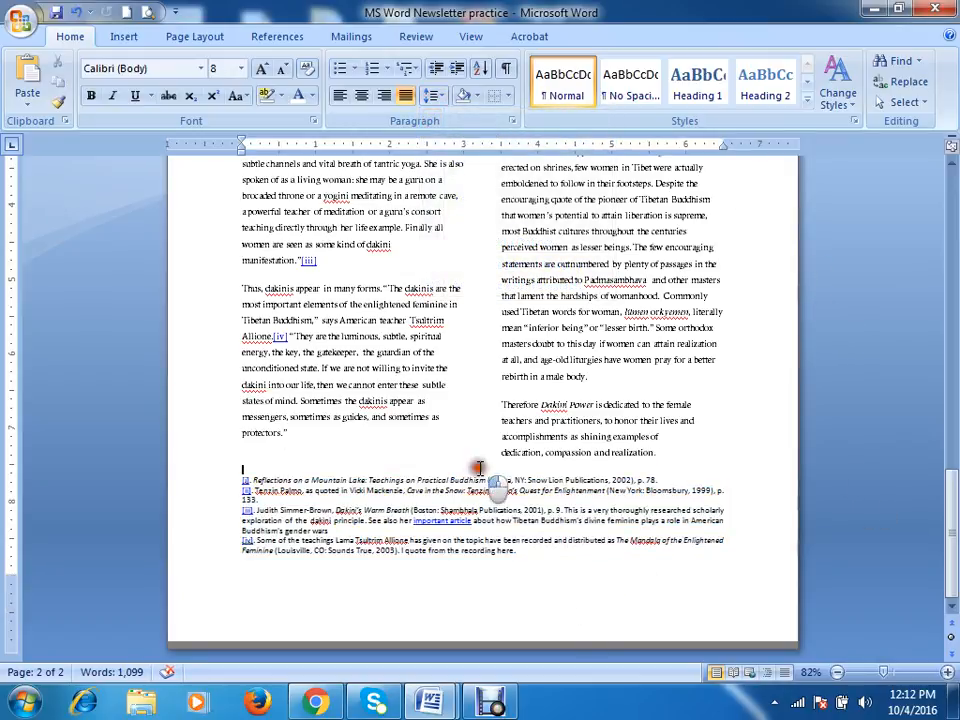
{"action": "key", "text": "Return"}
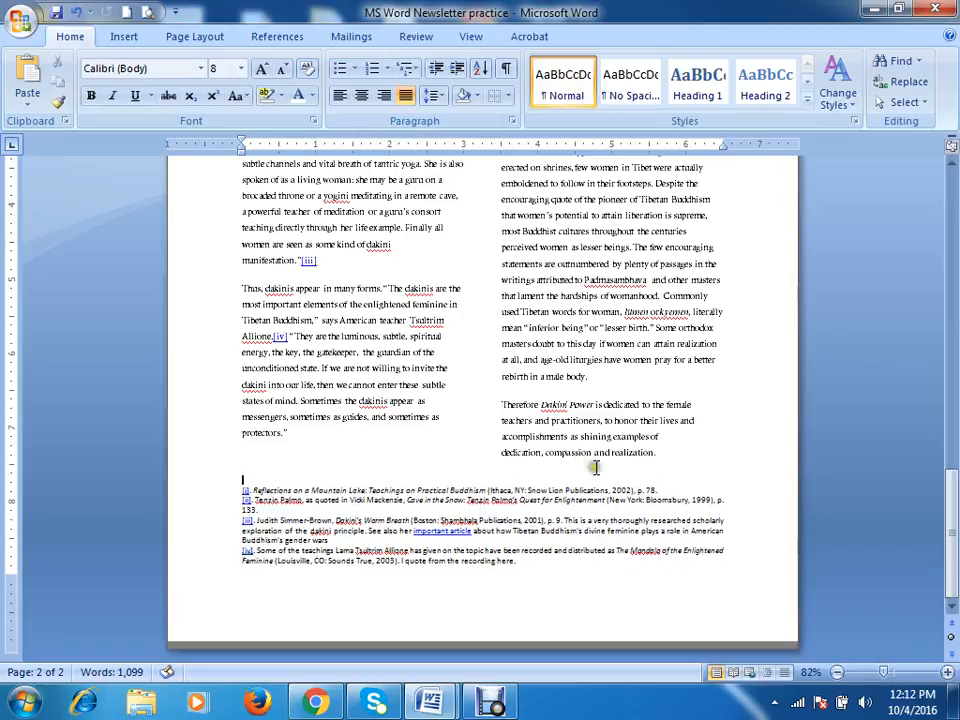
{"action": "key", "text": "Return"}
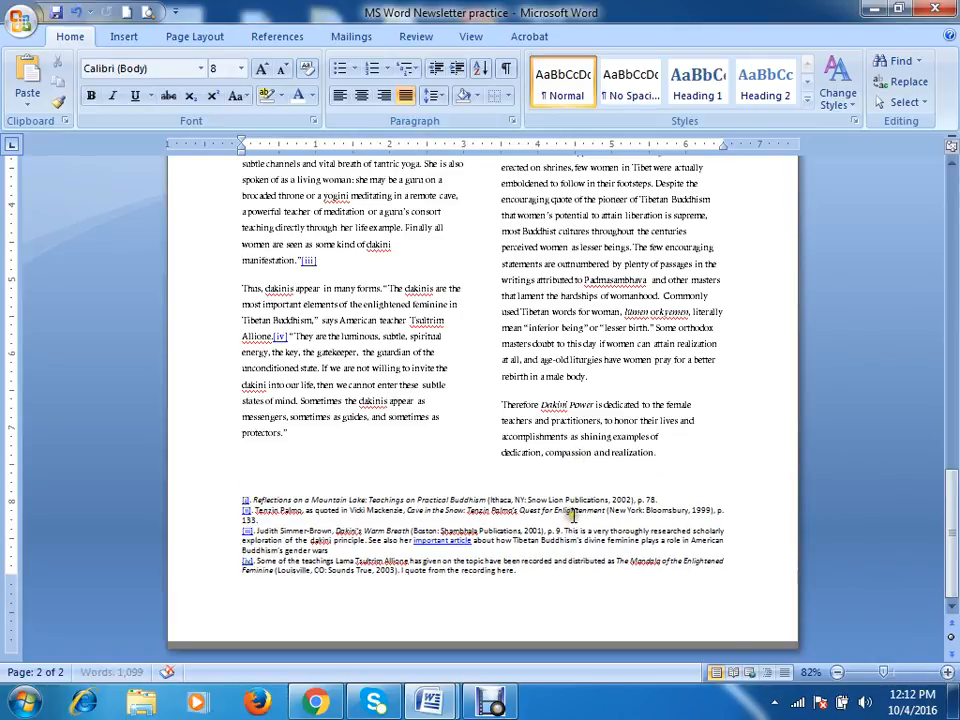
Step: Draw a straight horizontal line about 6.49" wide above the reference notes, spanning the text from margin to margin
{"action": "left_click", "coordinate": [124, 37]}
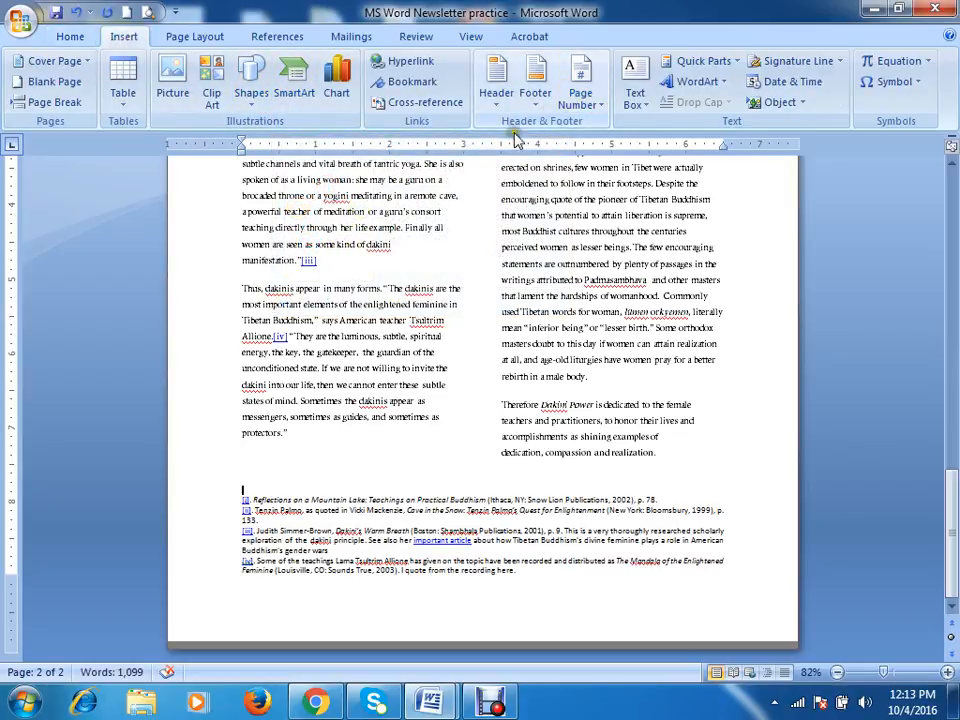
{"action": "left_click", "coordinate": [251, 95]}
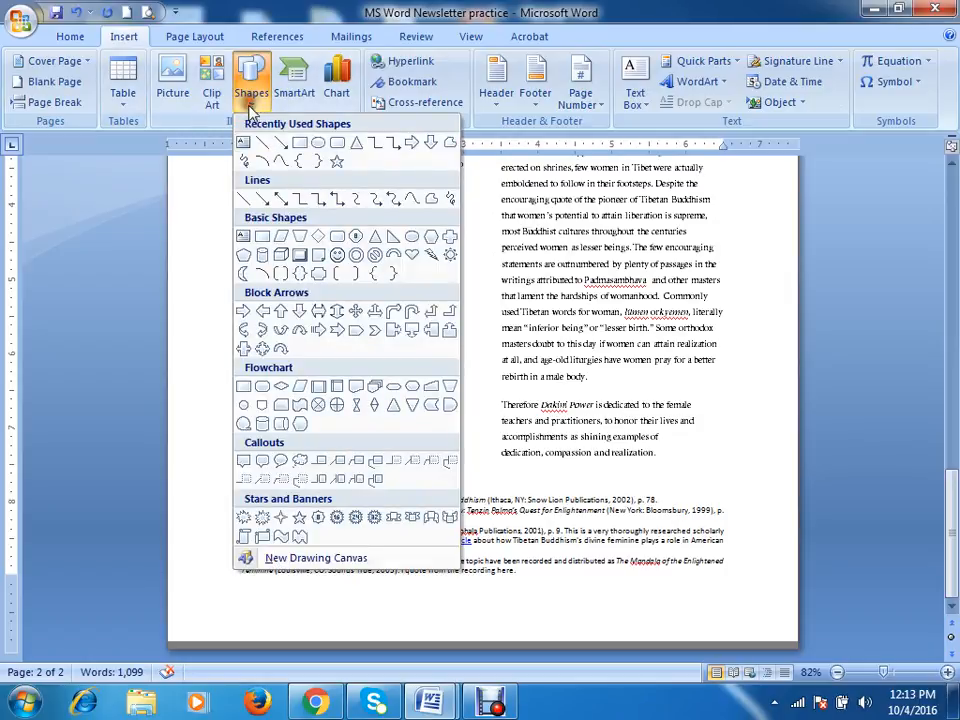
{"action": "left_click", "coordinate": [262, 142]}
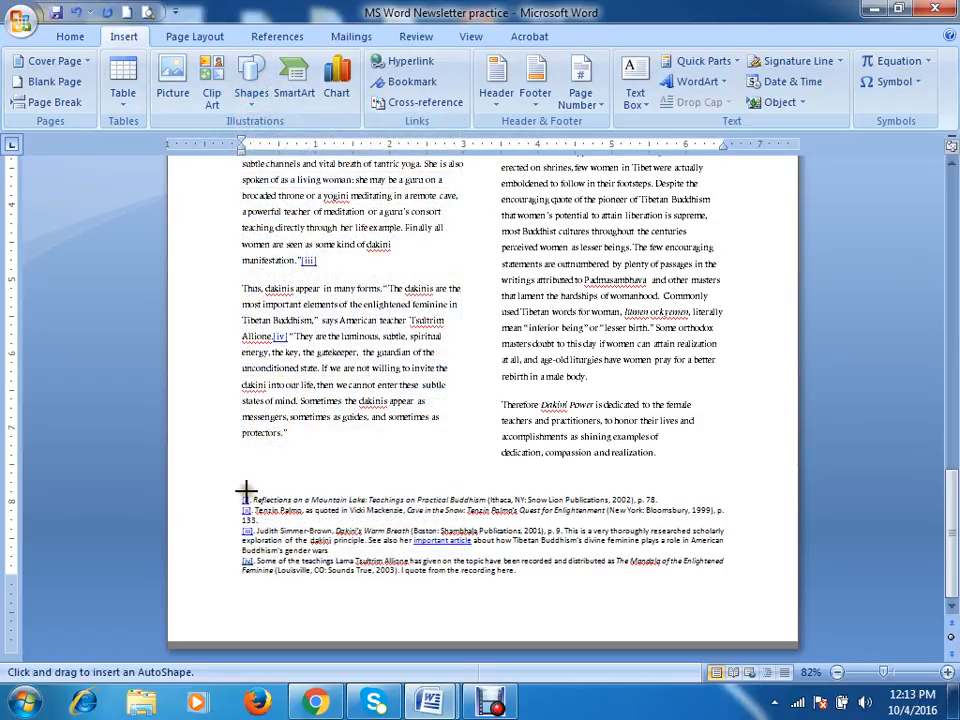
{"action": "left_click_drag", "start_coordinate": [243, 488], "coordinate": [724, 488]}
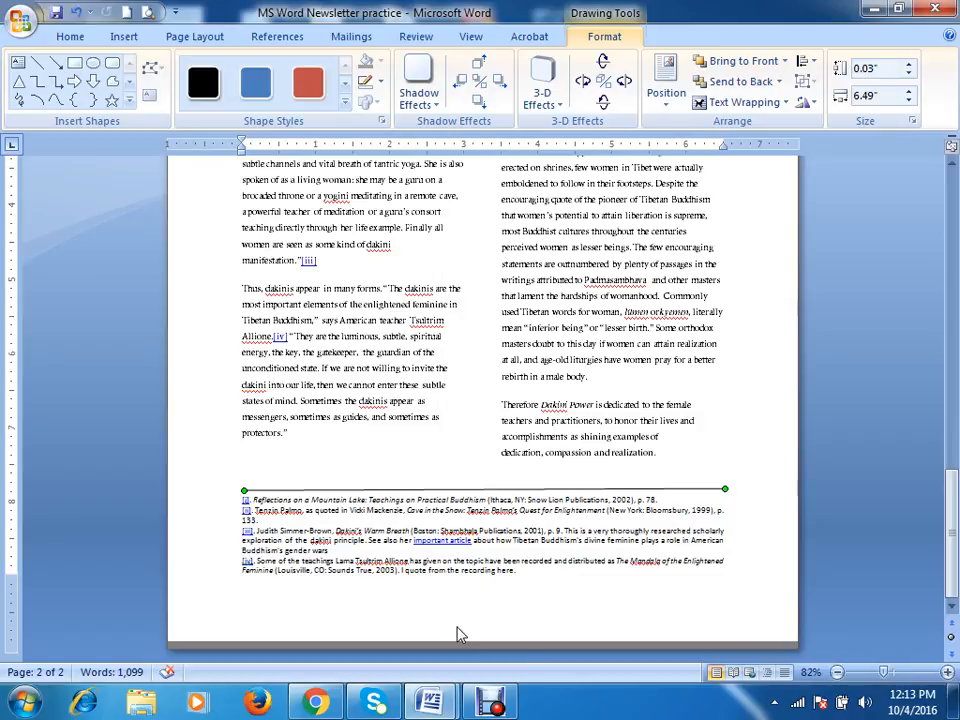
{"action": "left_click", "coordinate": [503, 705]}
{"action": "left_click", "coordinate": [329, 496]}
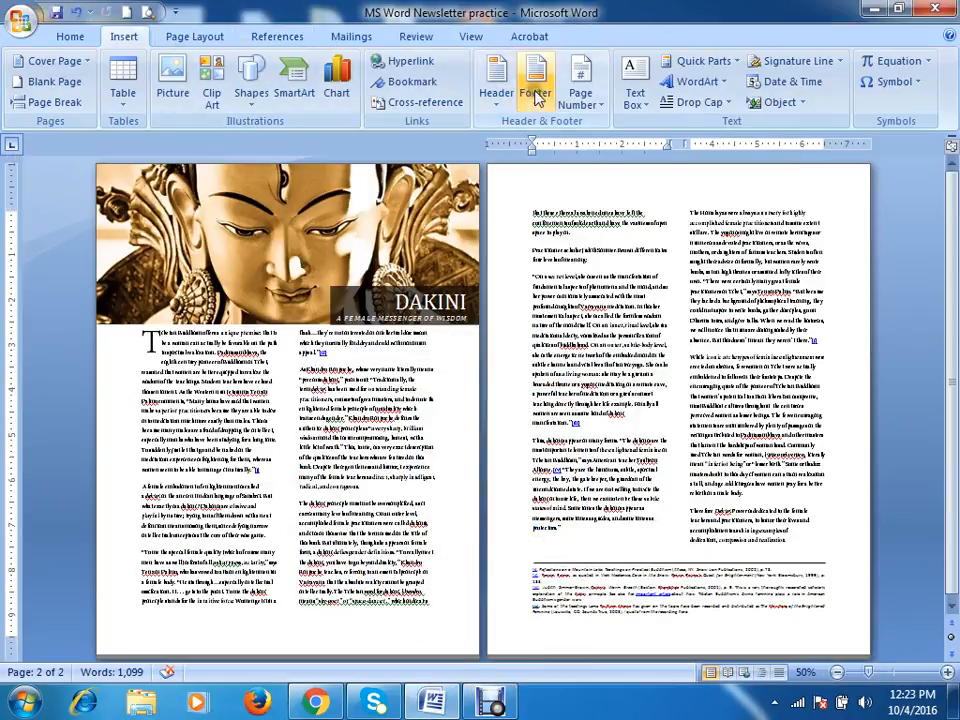
Step: Edit the page 2 header in Section 2, unlink it from the previous section's header, and return to the document body
{"action": "left_click", "coordinate": [497, 100]}
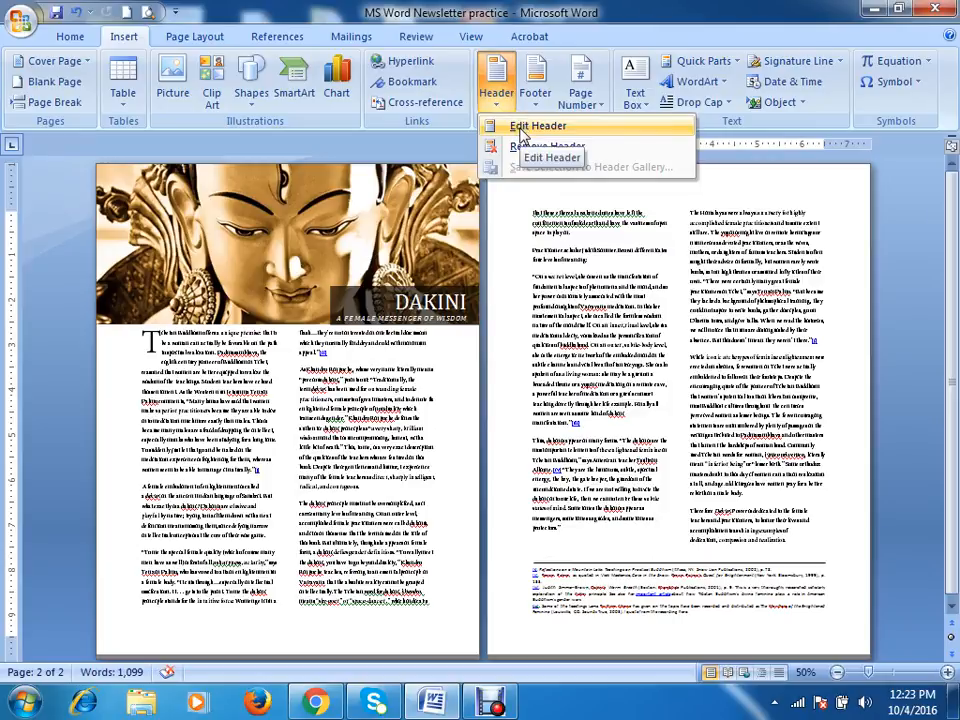
{"action": "left_click", "coordinate": [496, 80]}
{"action": "left_click", "coordinate": [412, 168]}
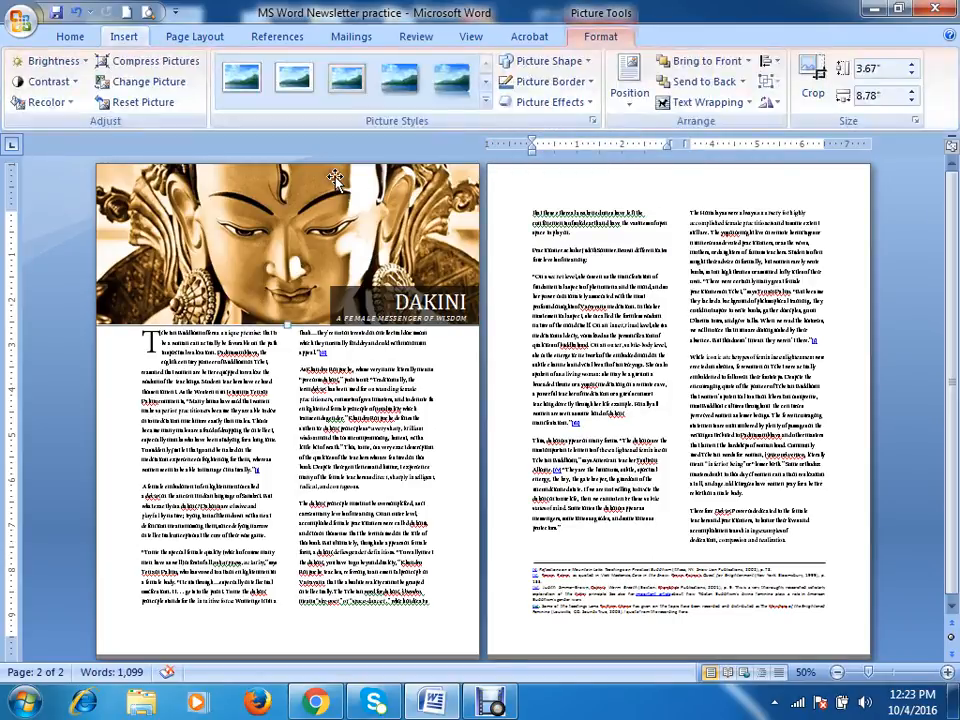
{"action": "double_click", "coordinate": [543, 192]}
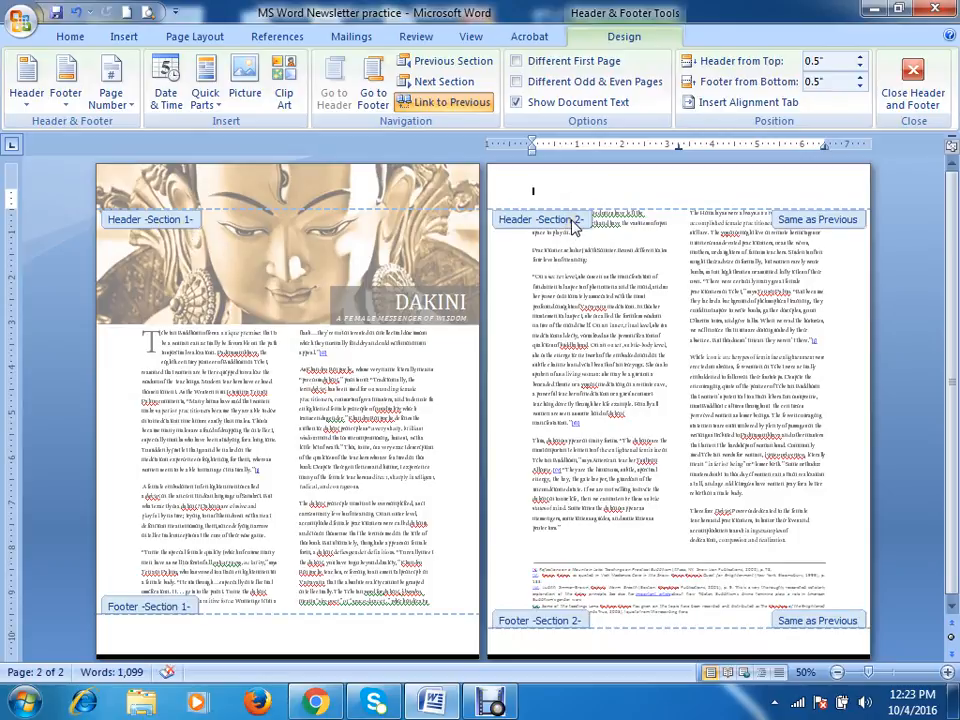
{"action": "left_click", "coordinate": [452, 108]}
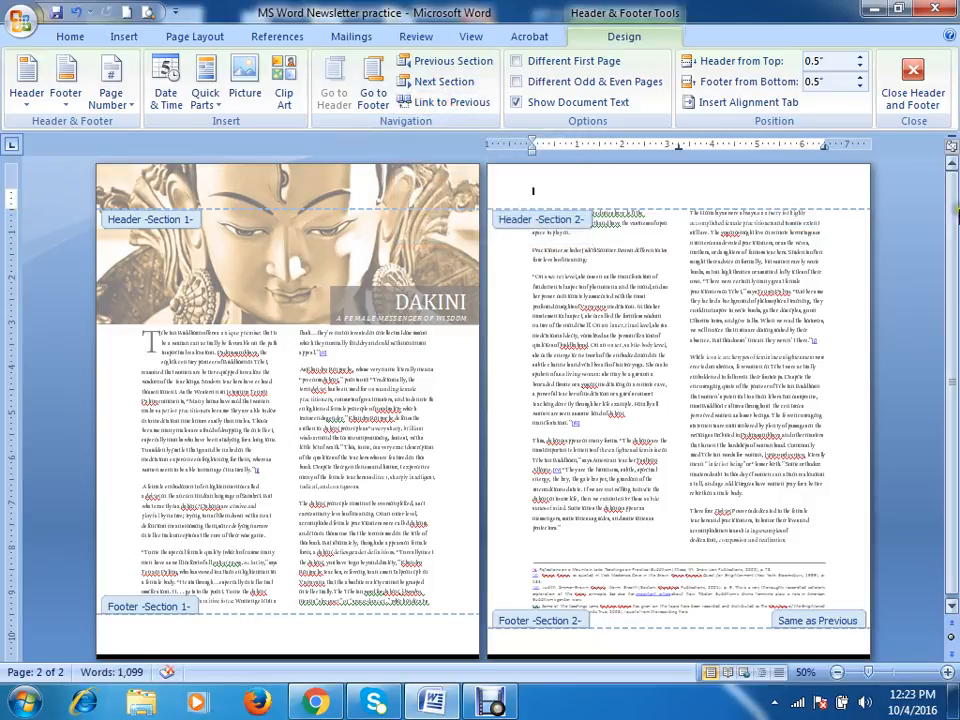
{"action": "left_click", "coordinate": [448, 103]}
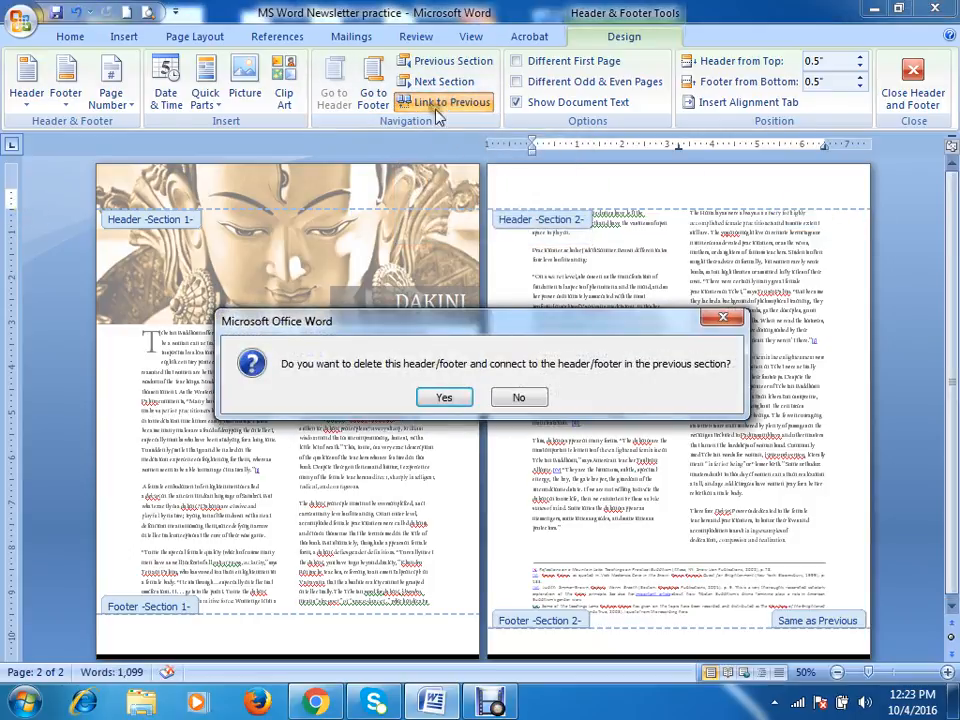
{"action": "left_click", "coordinate": [445, 399]}
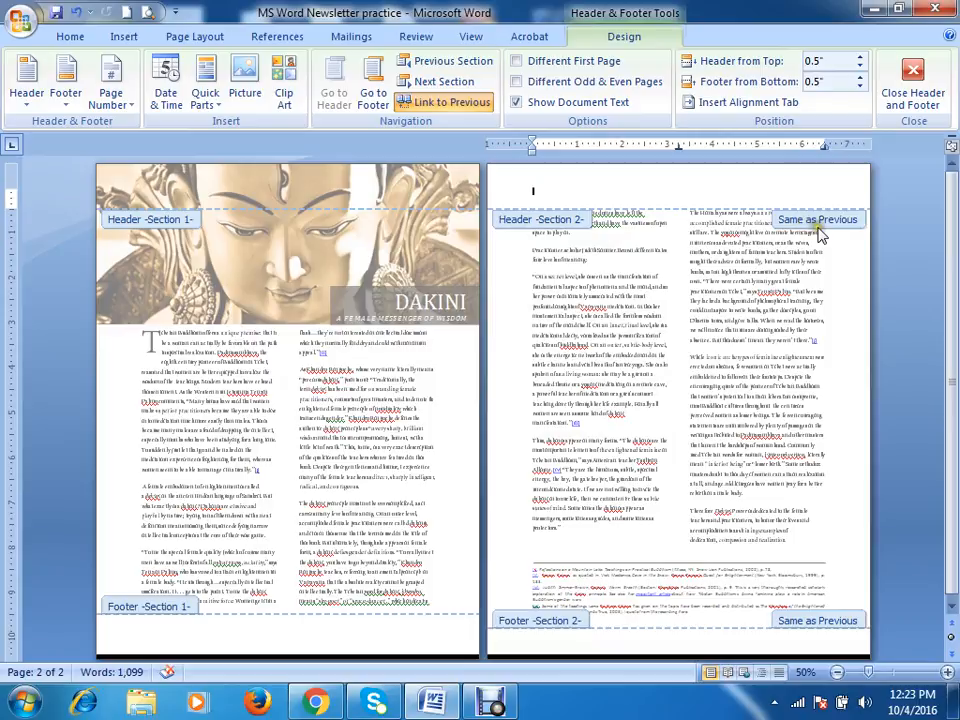
{"action": "left_click", "coordinate": [445, 103]}
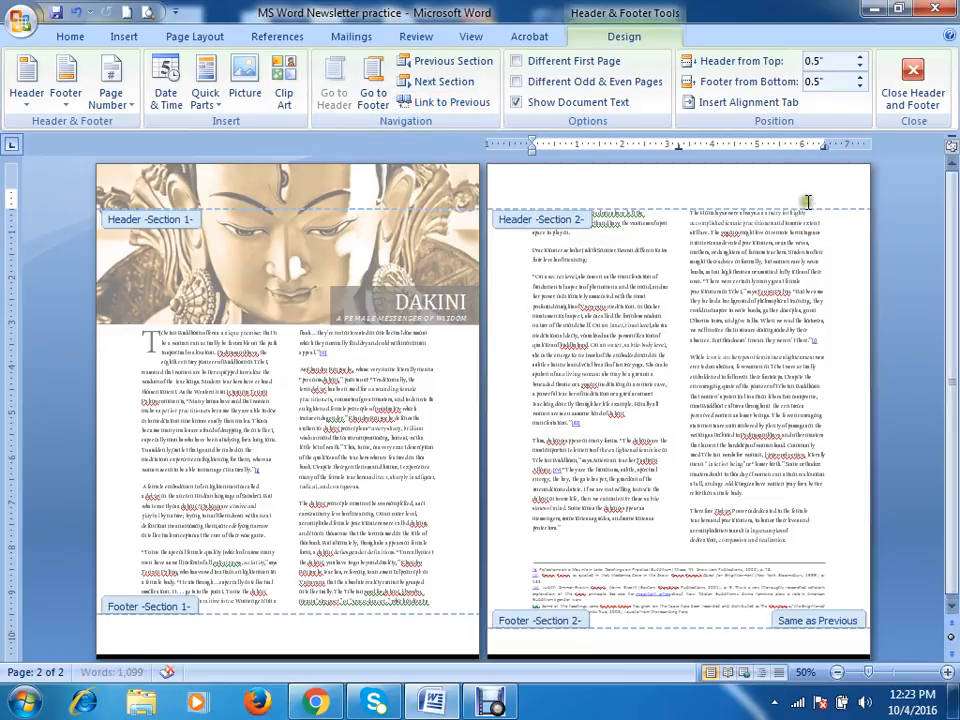
{"action": "left_click", "coordinate": [912, 90]}
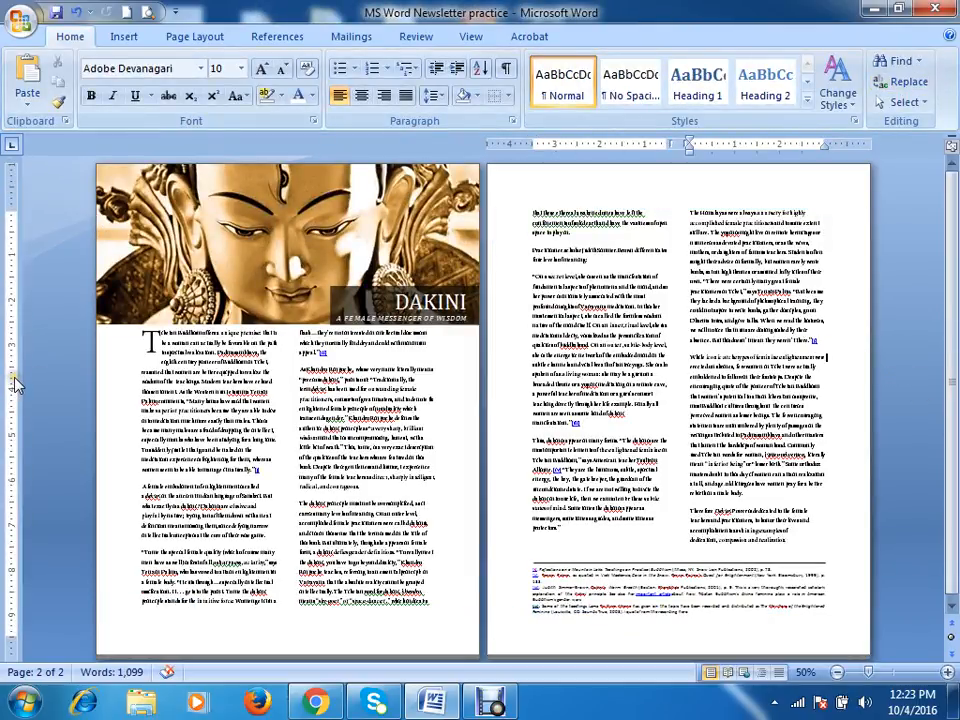
{"action": "left_click", "coordinate": [490, 703]}
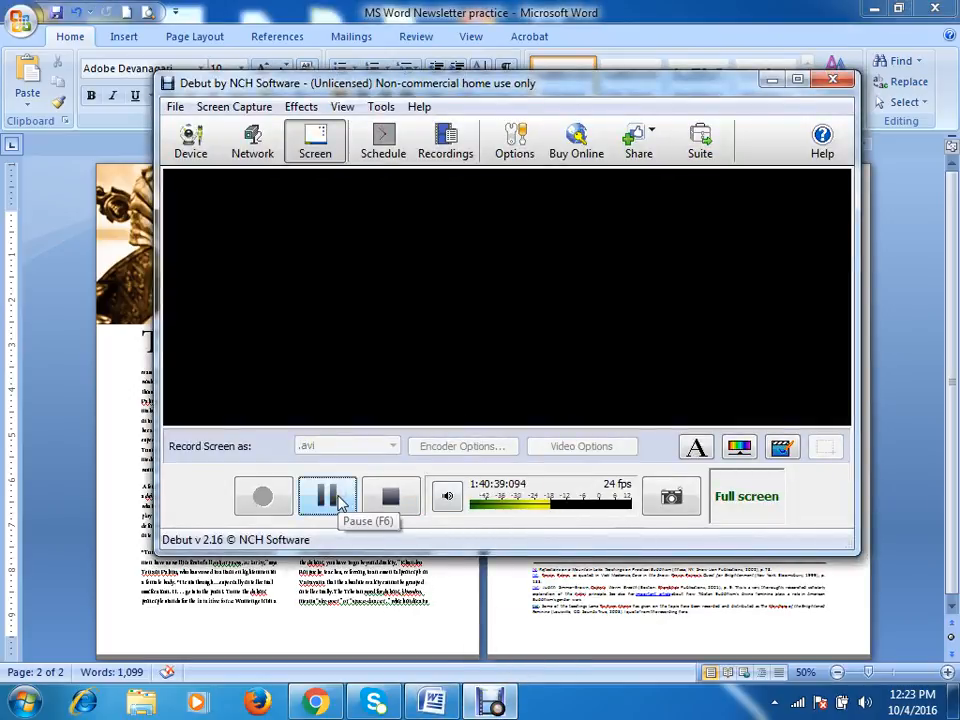
{"action": "left_click", "coordinate": [326, 494]}
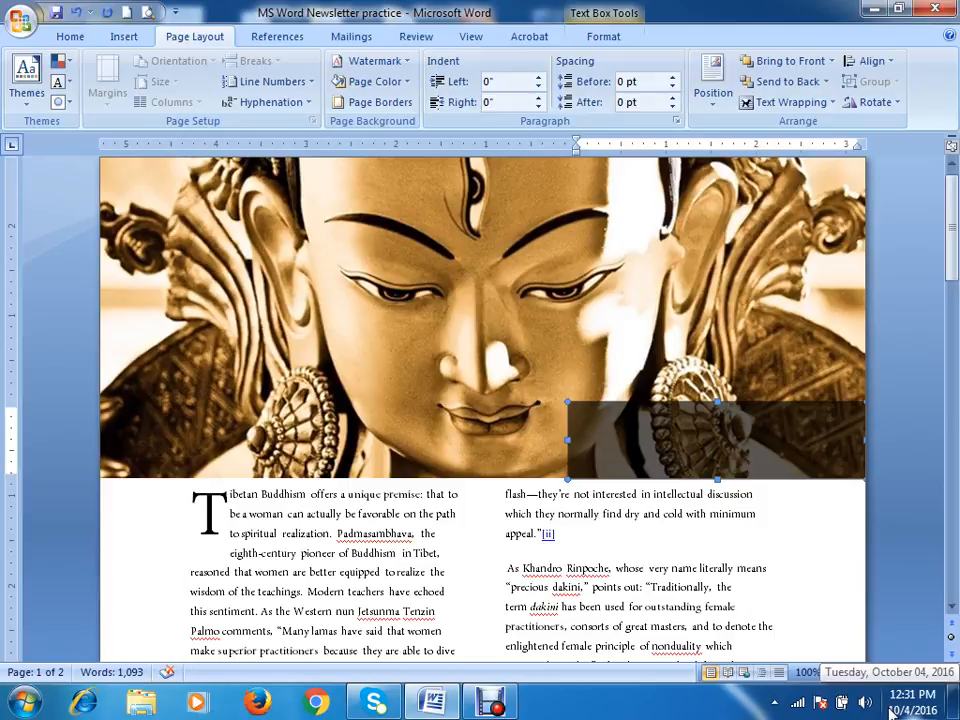
Step: Replace the empty dark title box with a new text box about 1.23" high by 3.09" wide over the title picture's lower-right area
{"action": "key", "text": "Delete"}
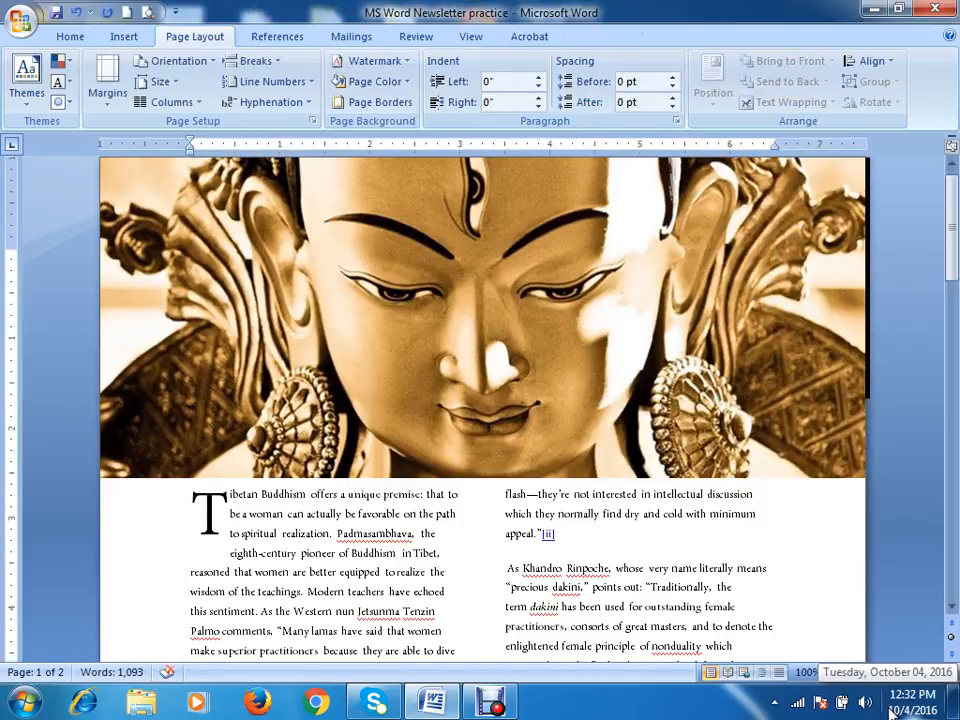
{"action": "left_click", "coordinate": [68, 38]}
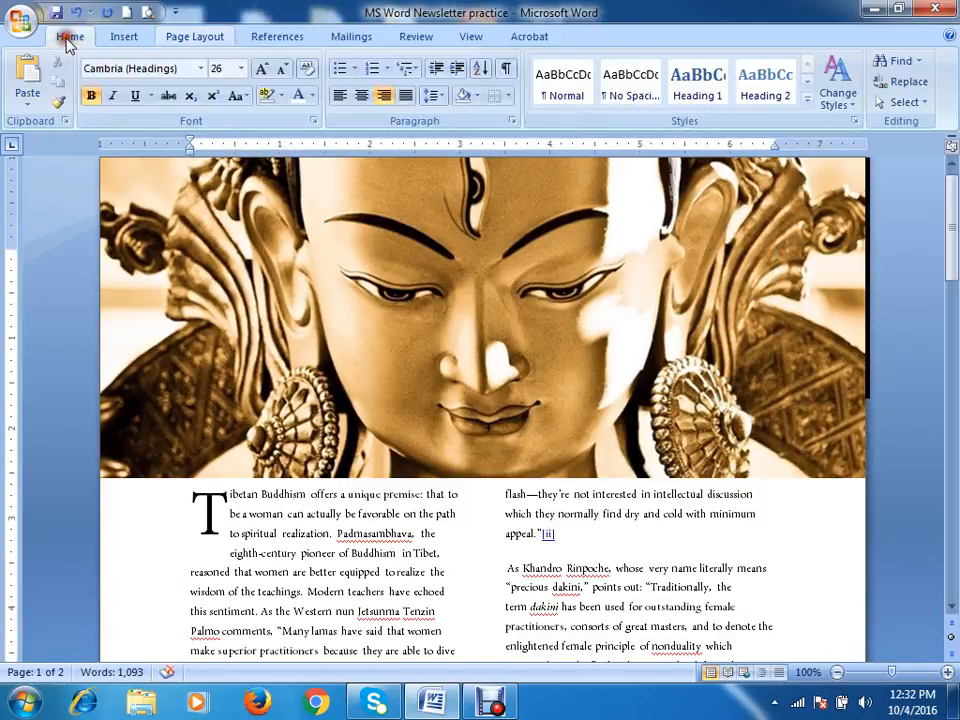
{"action": "left_click", "coordinate": [126, 40]}
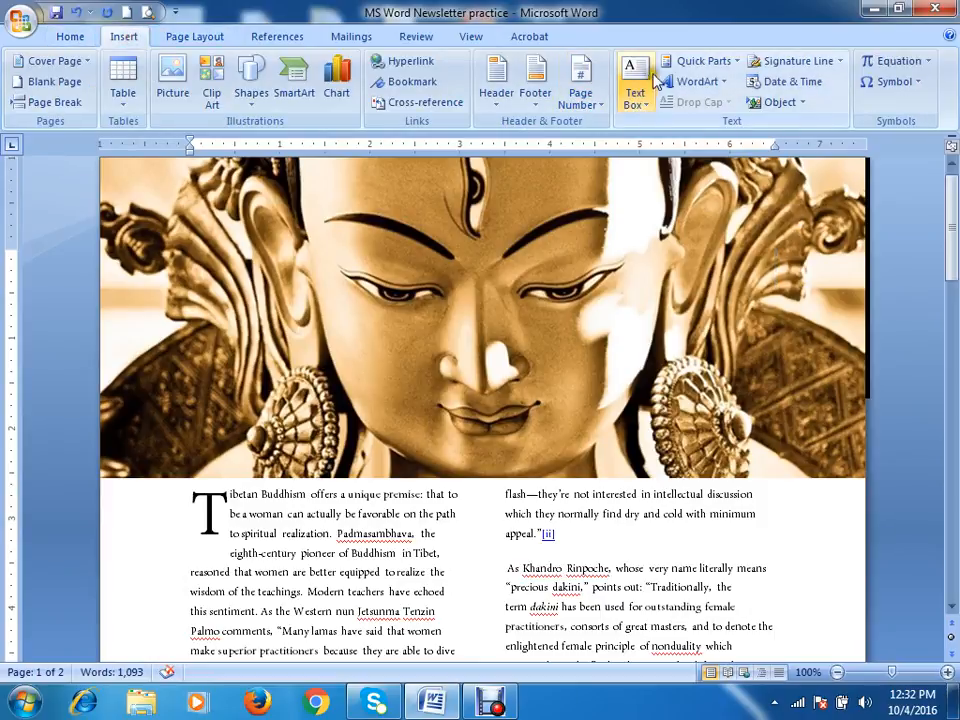
{"action": "left_click", "coordinate": [636, 70]}
{"action": "left_click", "coordinate": [664, 126]}
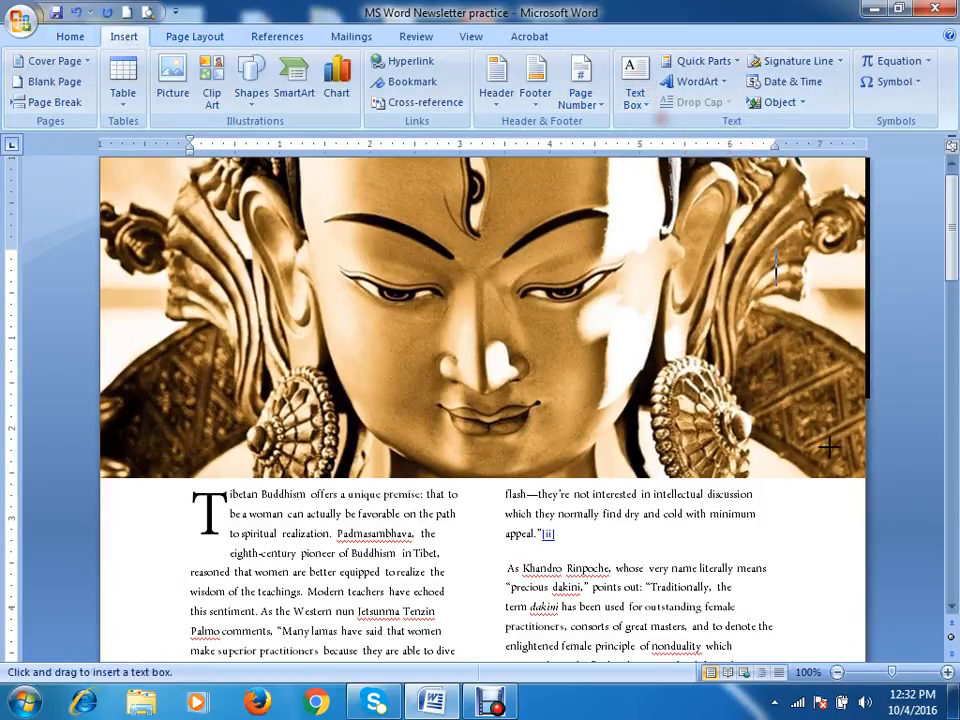
{"action": "left_click_drag", "start_coordinate": [567, 346], "coordinate": [848, 458]}
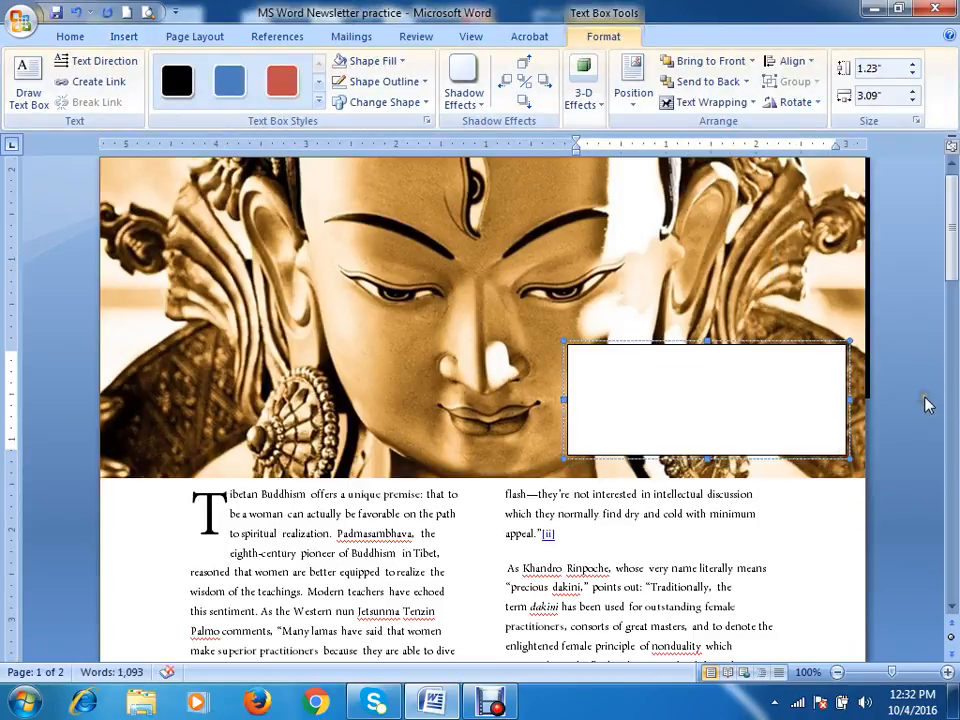
Step: Paste the right-aligned title DAKINI with its subtitle A FEMALE MESSENGER OF WISDOM into the new text box
{"action": "right_click", "coordinate": [590, 362]}
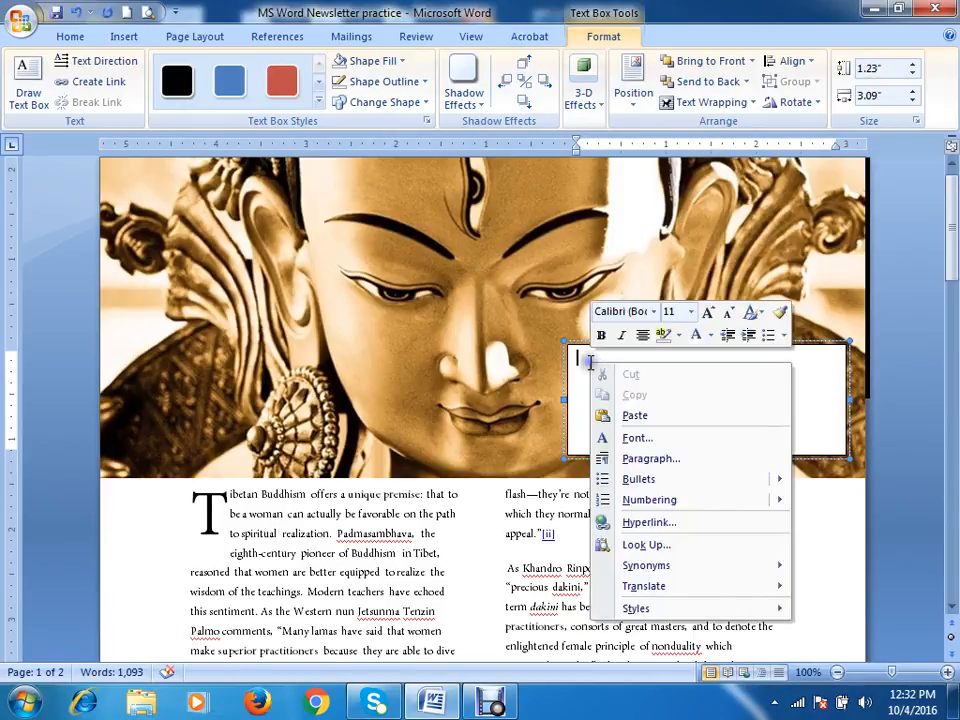
{"action": "left_click", "coordinate": [612, 413]}
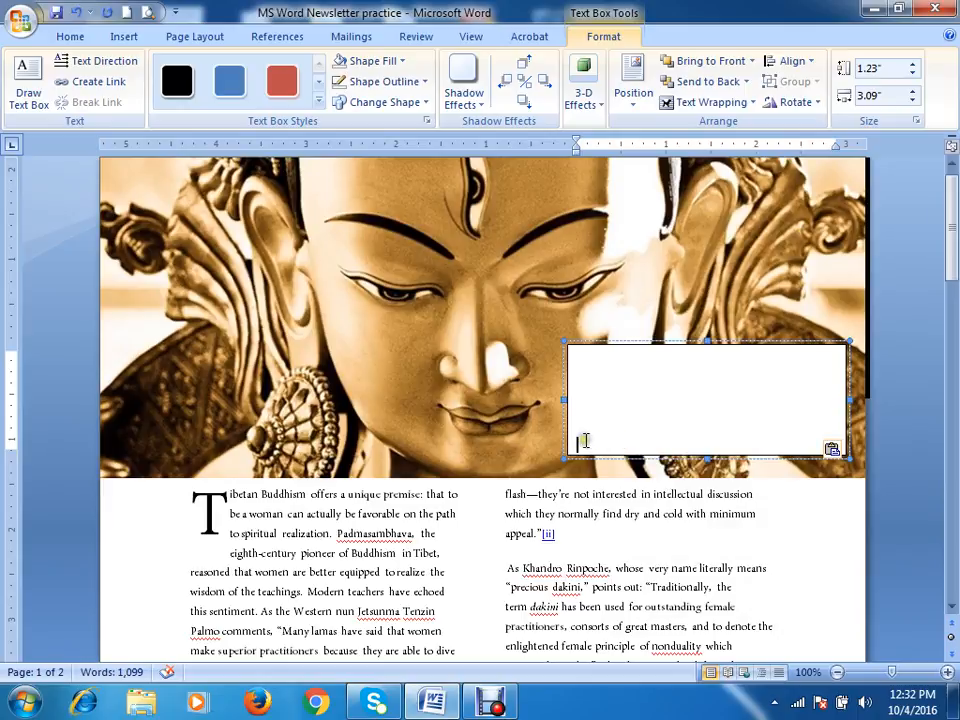
{"action": "key", "text": "ctrl+r"}
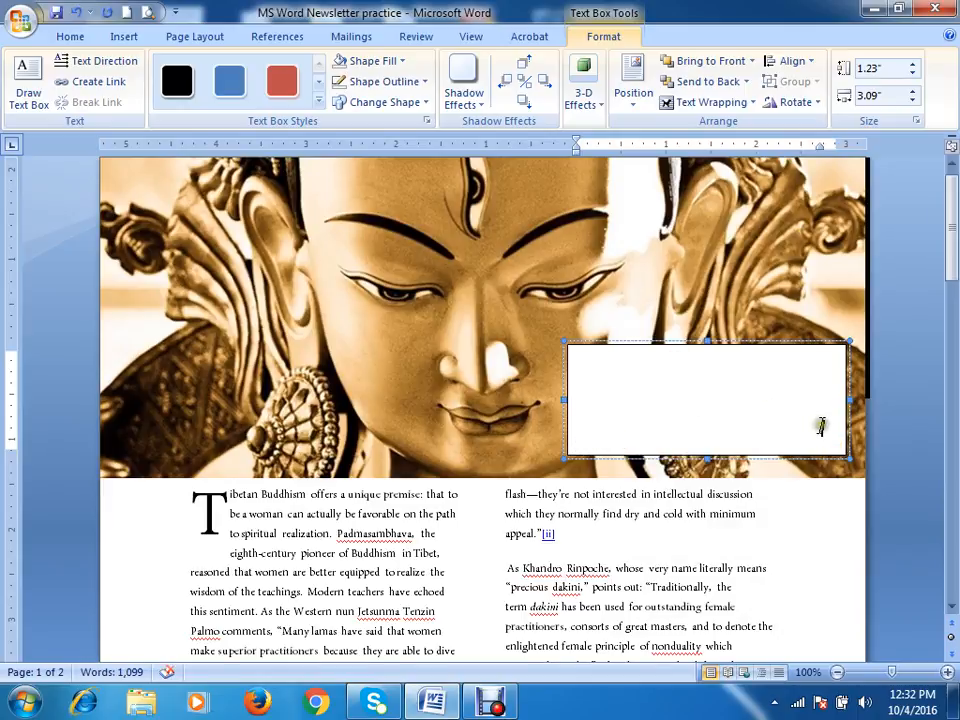
Step: Set the font color of the pasted title and subtitle to Automatic
{"action": "left_click_drag", "start_coordinate": [830, 429], "coordinate": [576, 401]}
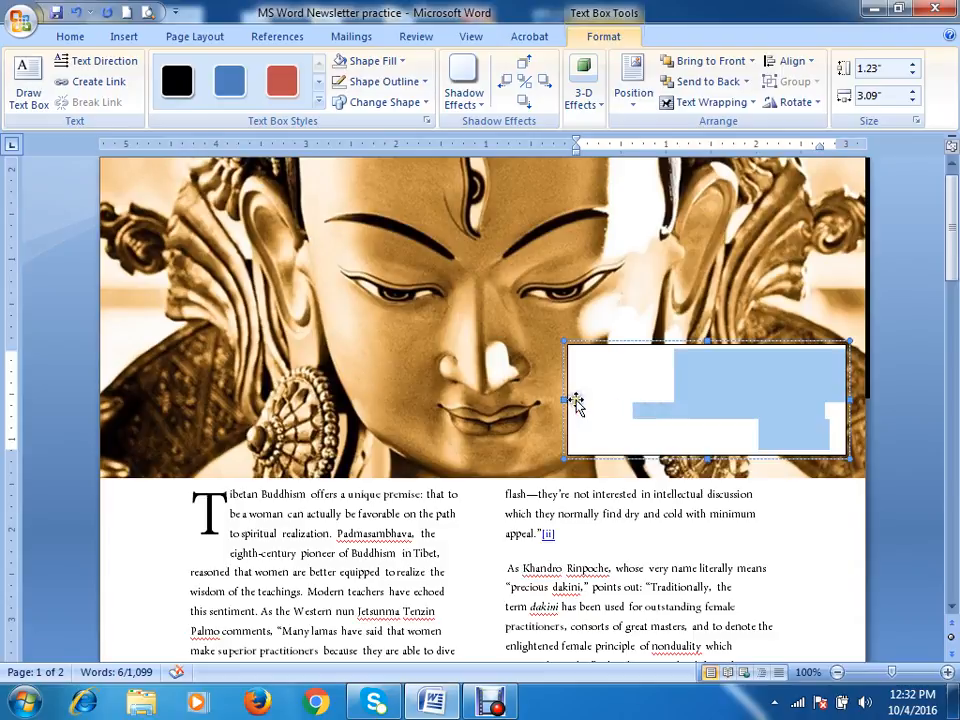
{"action": "left_click", "coordinate": [68, 40]}
{"action": "left_click", "coordinate": [312, 95]}
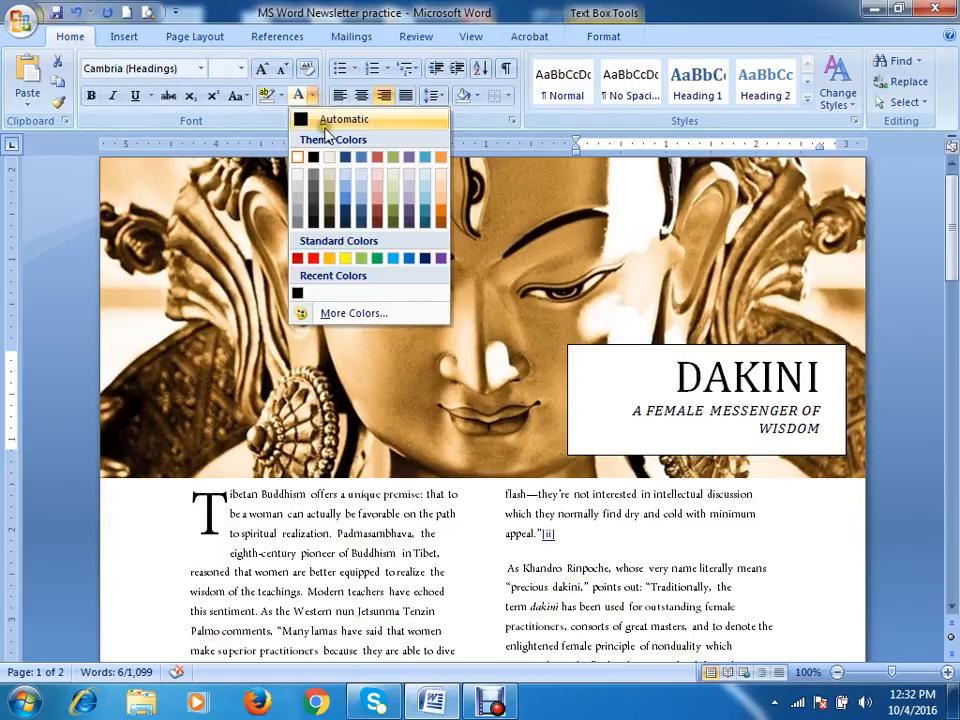
{"action": "left_click", "coordinate": [330, 121]}
{"action": "left_click", "coordinate": [800, 428]}
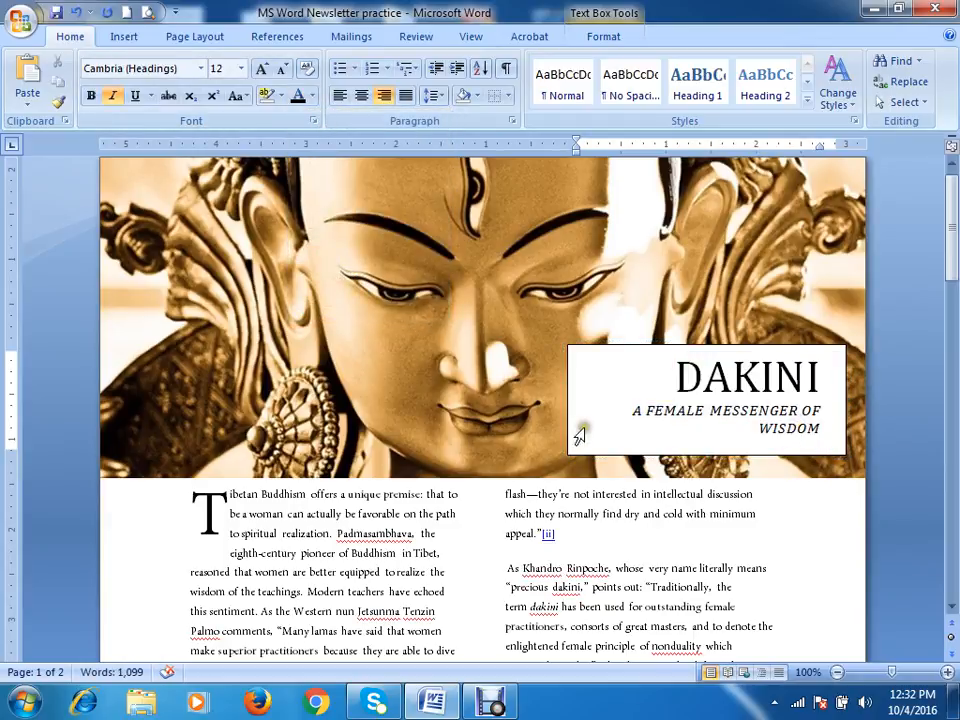
Step: Select the DAKINI text box as an object and set its text wrapping to In Front of Text
{"action": "left_click", "coordinate": [570, 420]}
{"action": "left_click", "coordinate": [566, 404]}
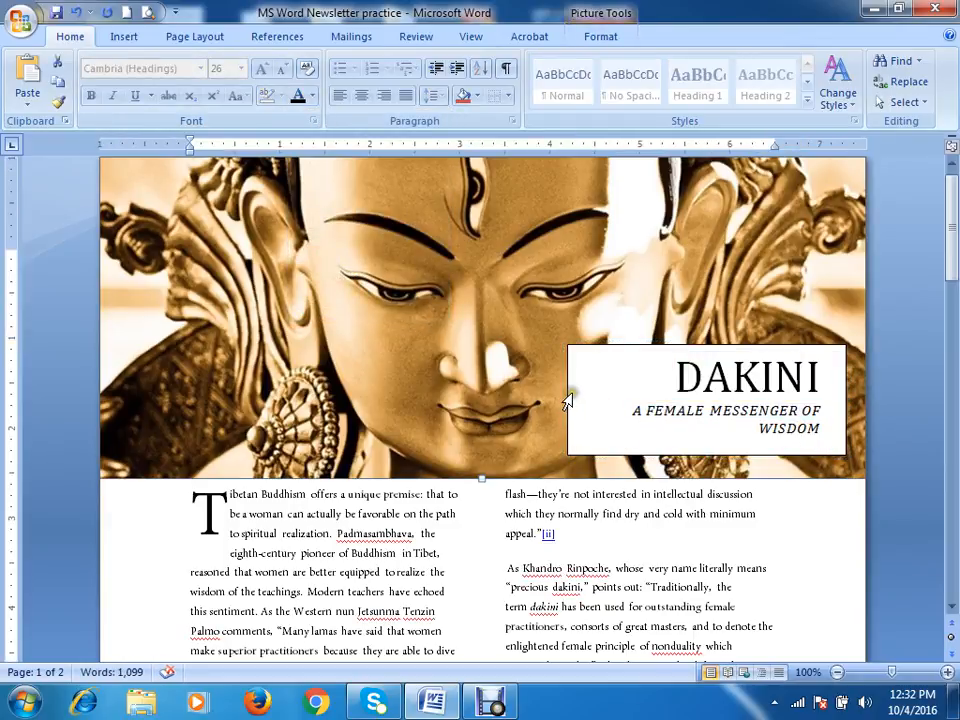
{"action": "left_click", "coordinate": [565, 387]}
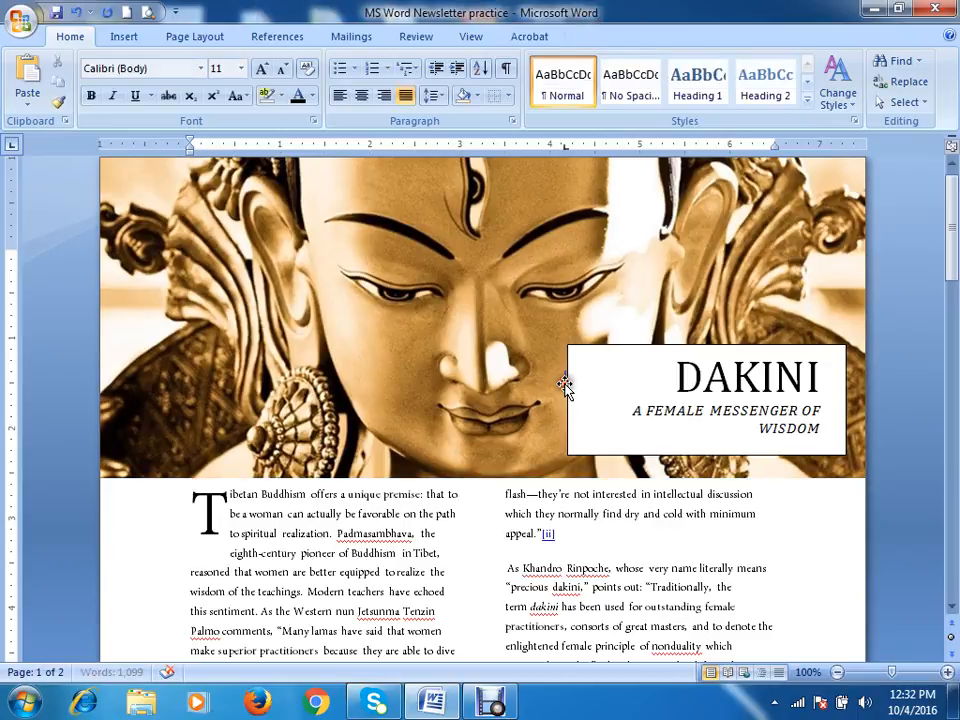
{"action": "left_click", "coordinate": [607, 344]}
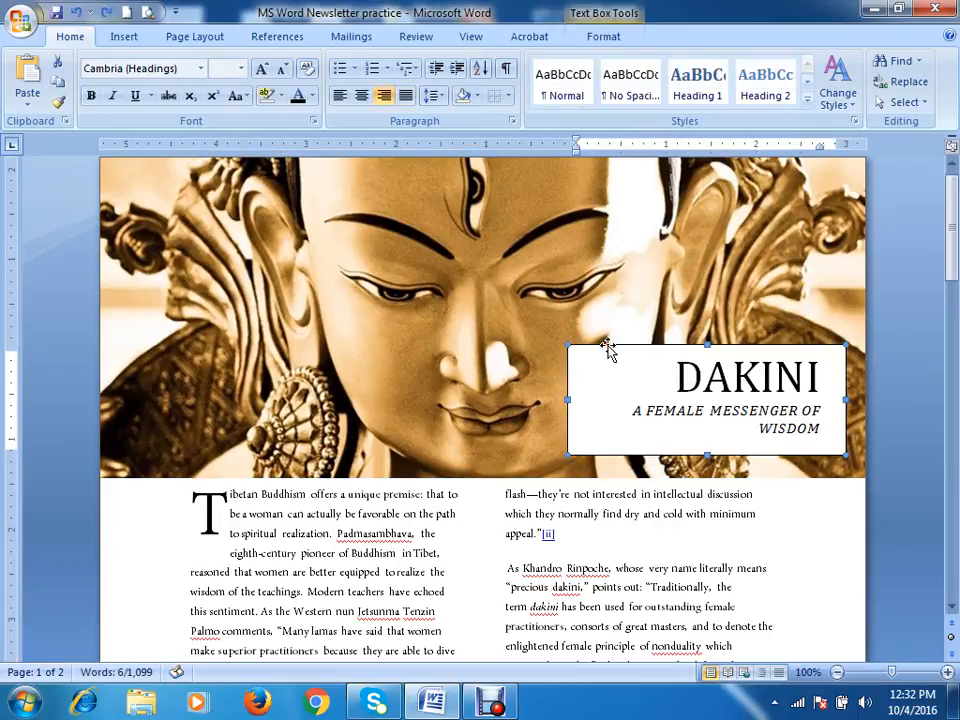
{"action": "left_click", "coordinate": [603, 37]}
{"action": "left_click", "coordinate": [745, 103]}
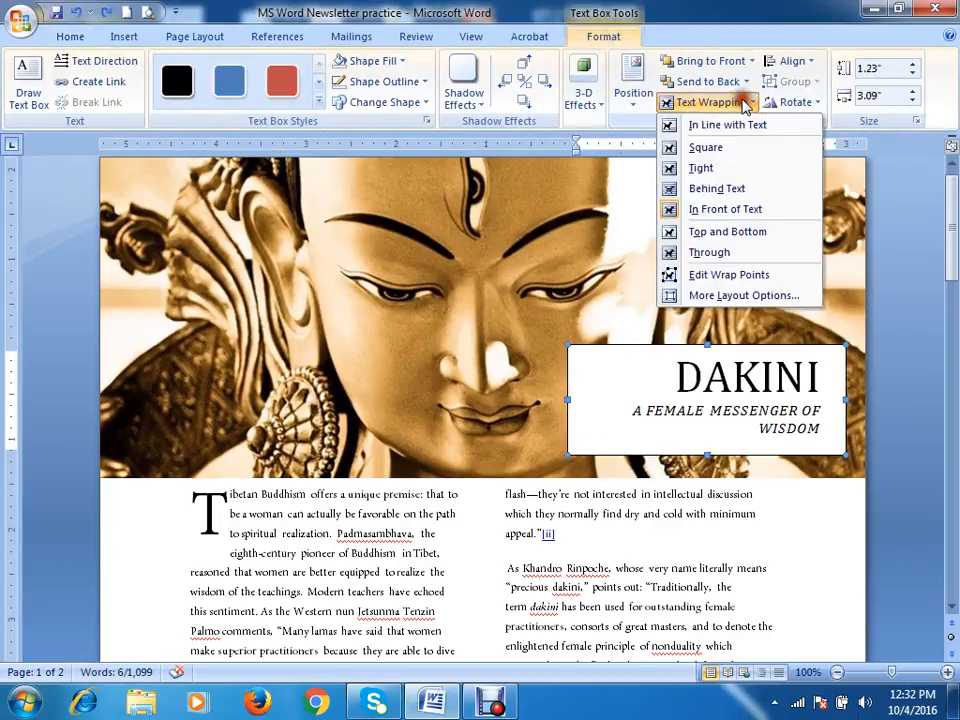
{"action": "left_click", "coordinate": [711, 212]}
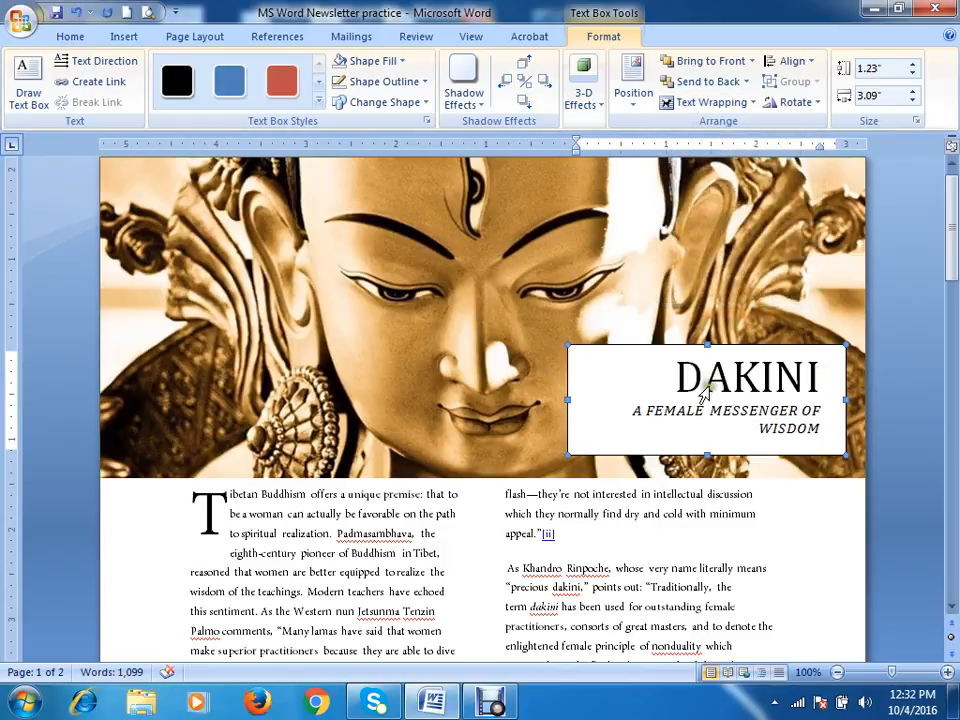
Step: Resize the DAKINI text box to about 0.98" high by 3.32" wide, fitting the subtitle on one line, and remove its outline
{"action": "left_click_drag", "start_coordinate": [567, 397], "coordinate": [514, 398]}
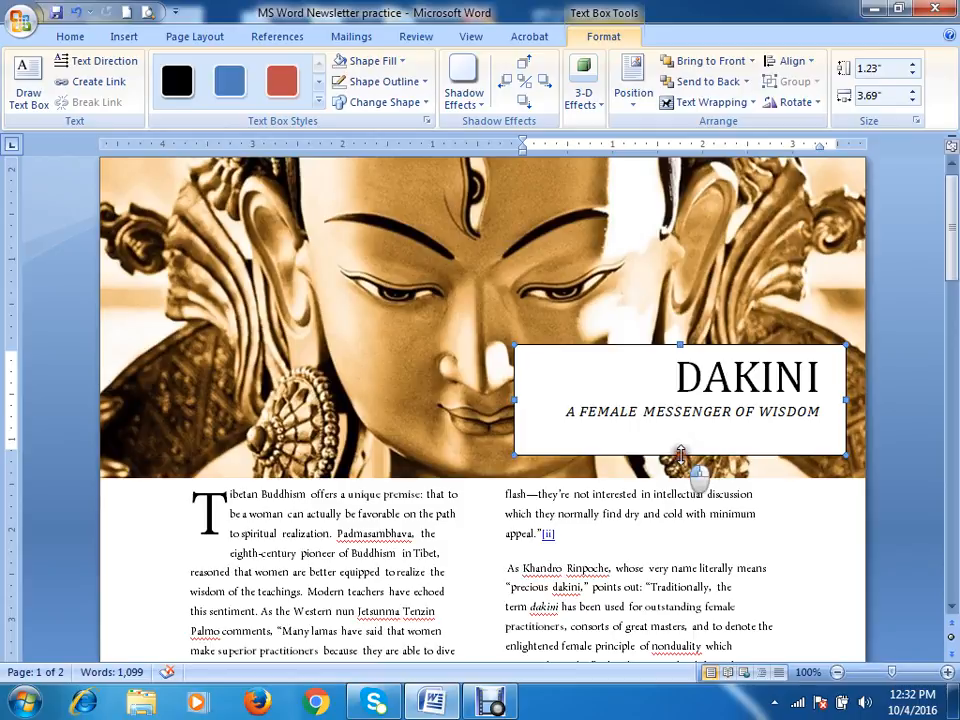
{"action": "left_click_drag", "start_coordinate": [678, 455], "coordinate": [682, 432]}
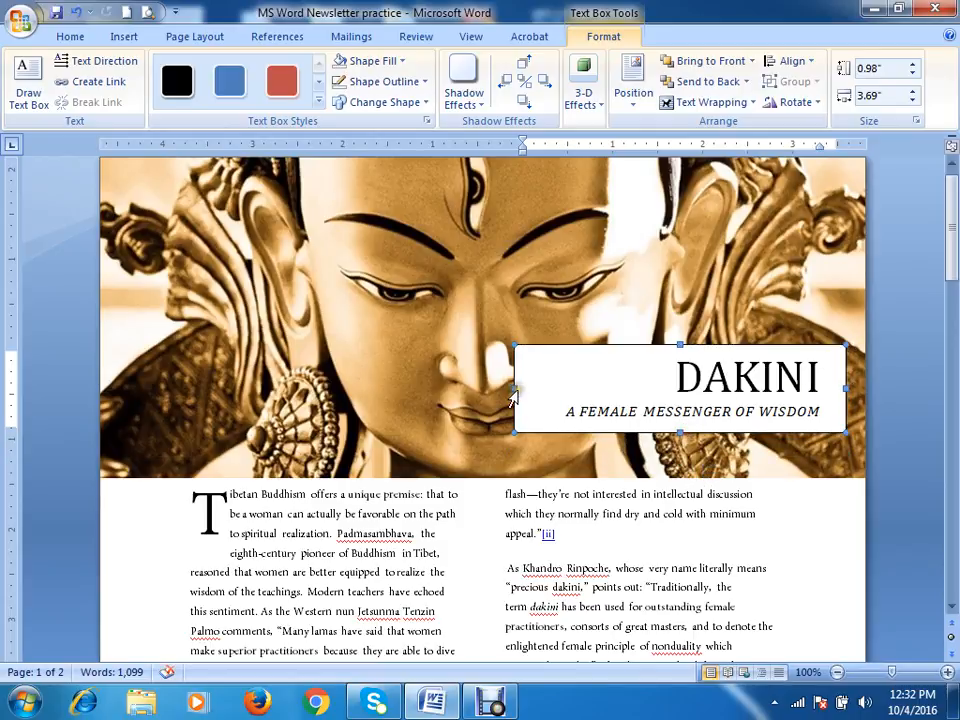
{"action": "left_click_drag", "start_coordinate": [518, 386], "coordinate": [550, 388]}
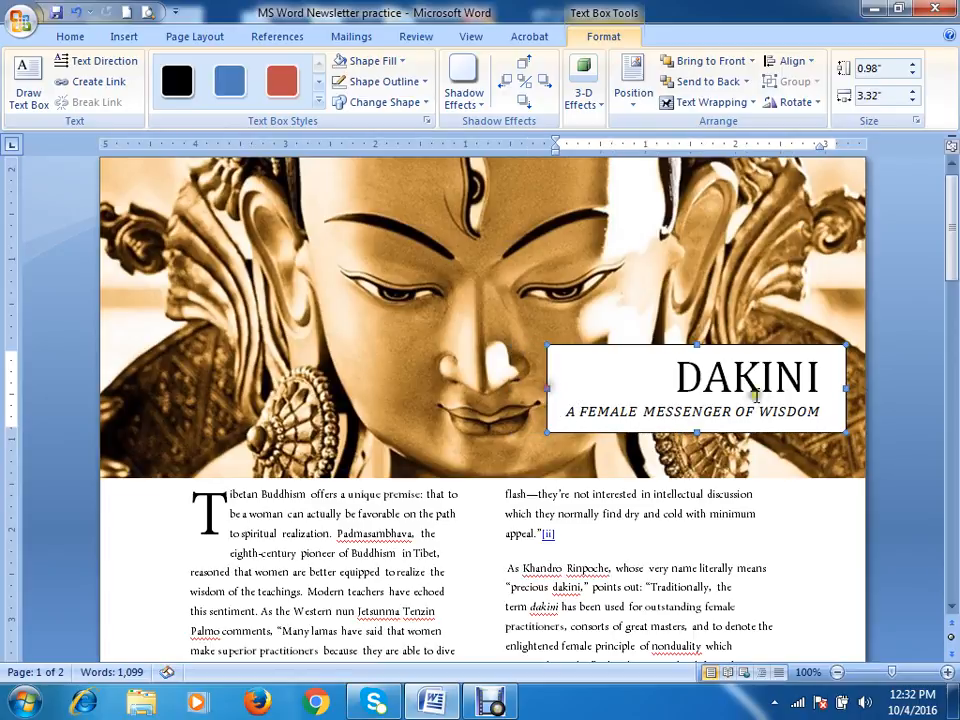
{"action": "left_click", "coordinate": [386, 85]}
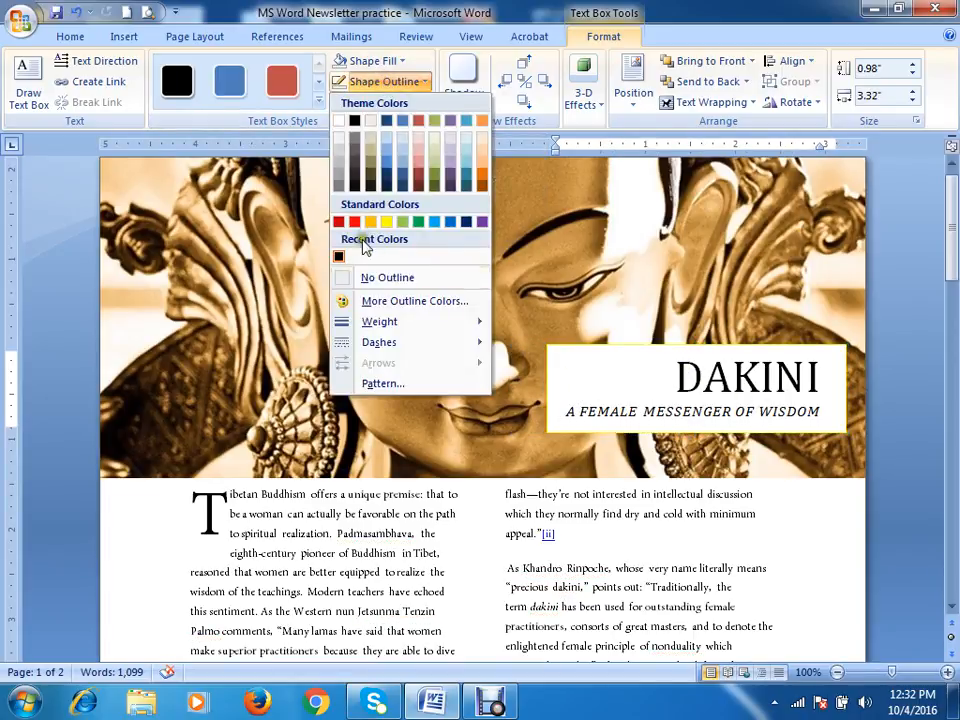
{"action": "left_click", "coordinate": [400, 279]}
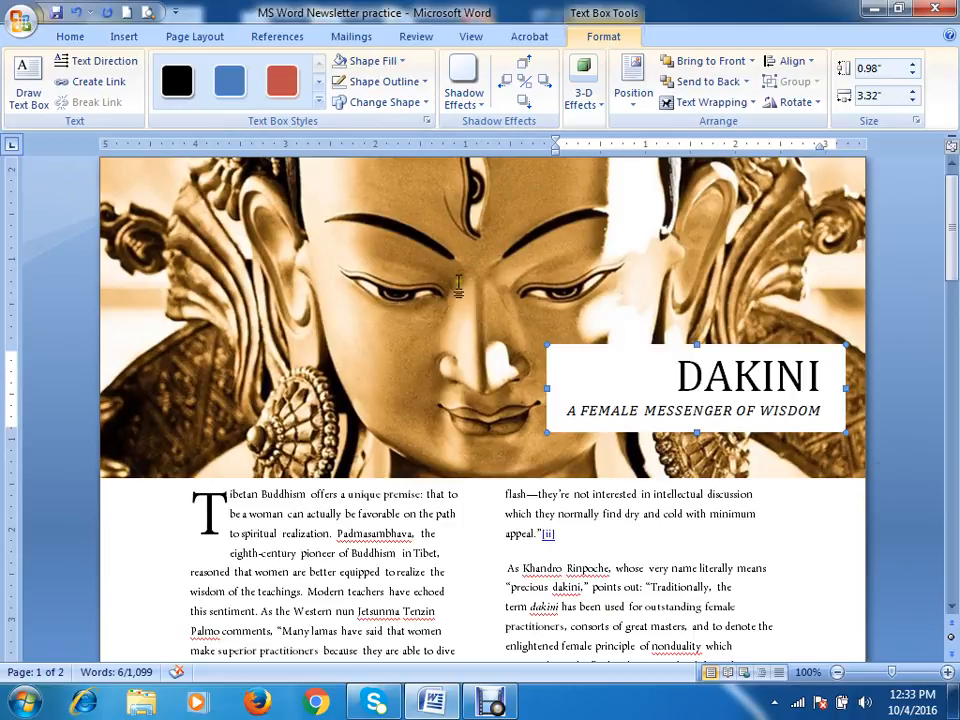
Step: Fill the DAKINI text box with black at 35% transparency
{"action": "left_click", "coordinate": [366, 62]}
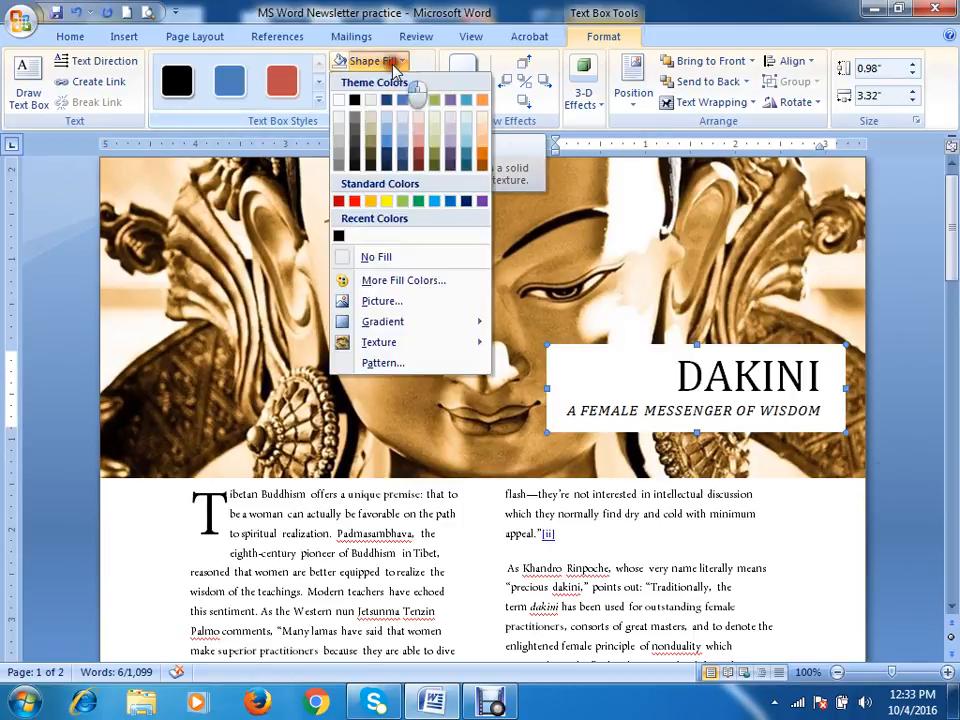
{"action": "left_click", "coordinate": [413, 284]}
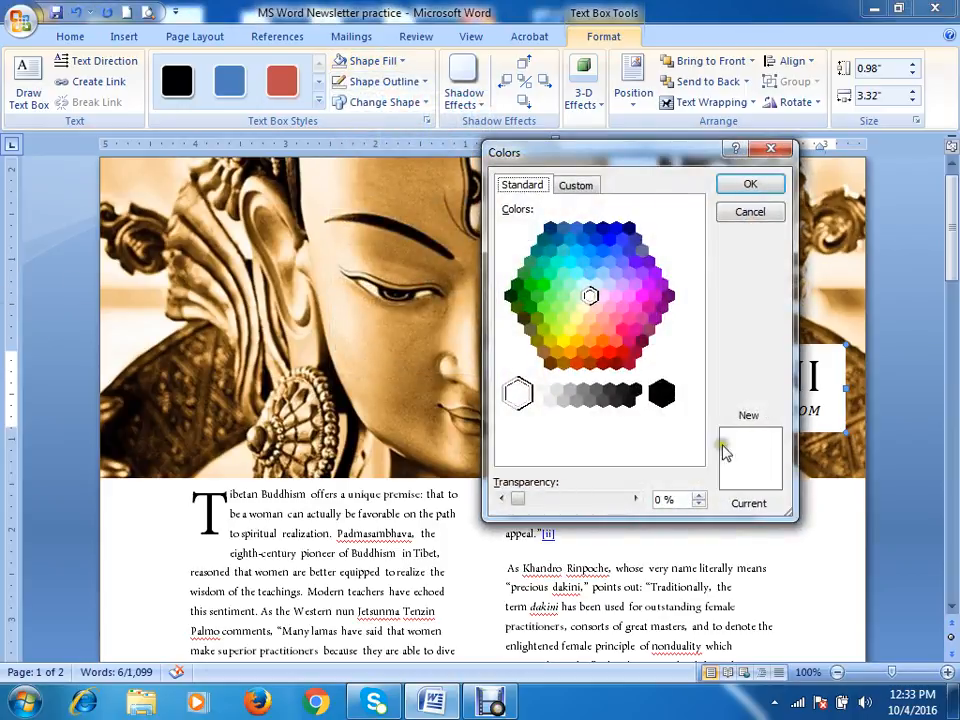
{"action": "left_click", "coordinate": [661, 393]}
{"action": "left_click", "coordinate": [664, 499]}
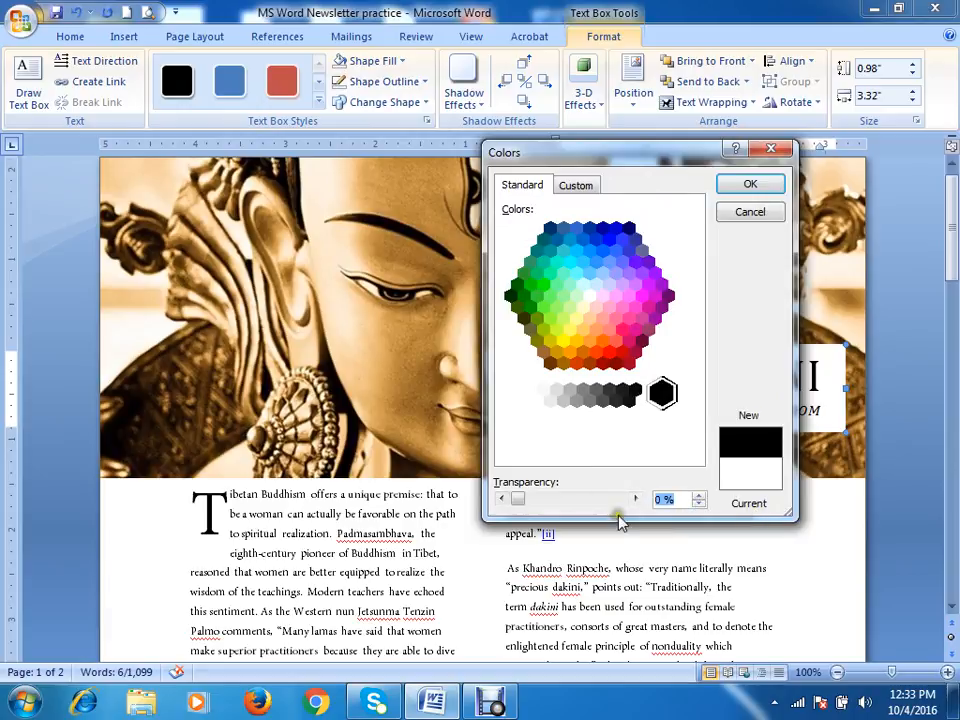
{"action": "type", "text": "35"}
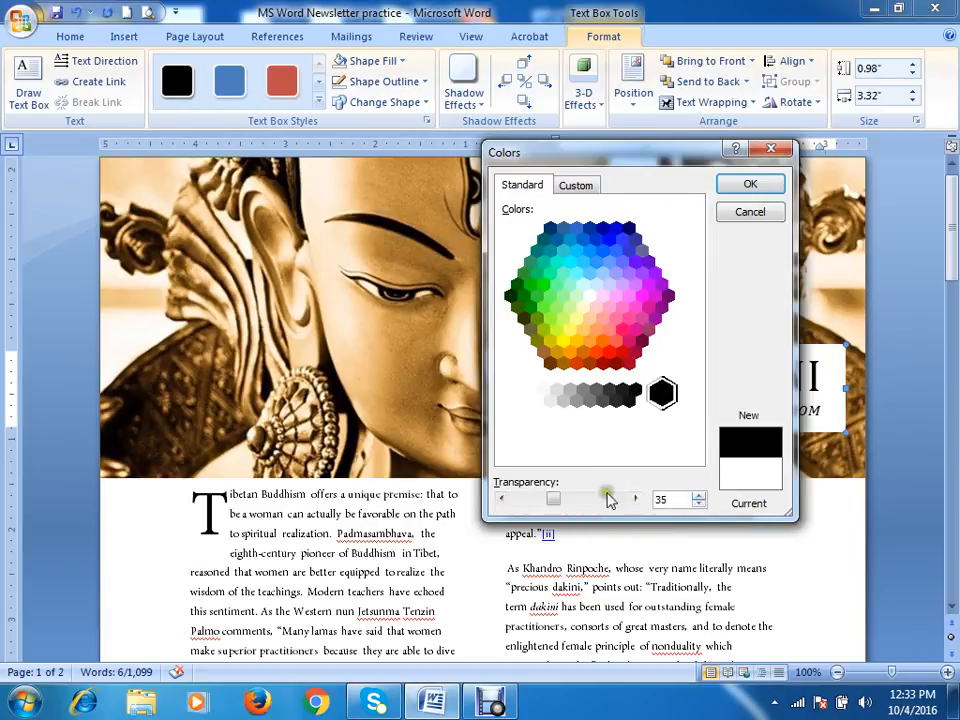
{"action": "left_click", "coordinate": [746, 189]}
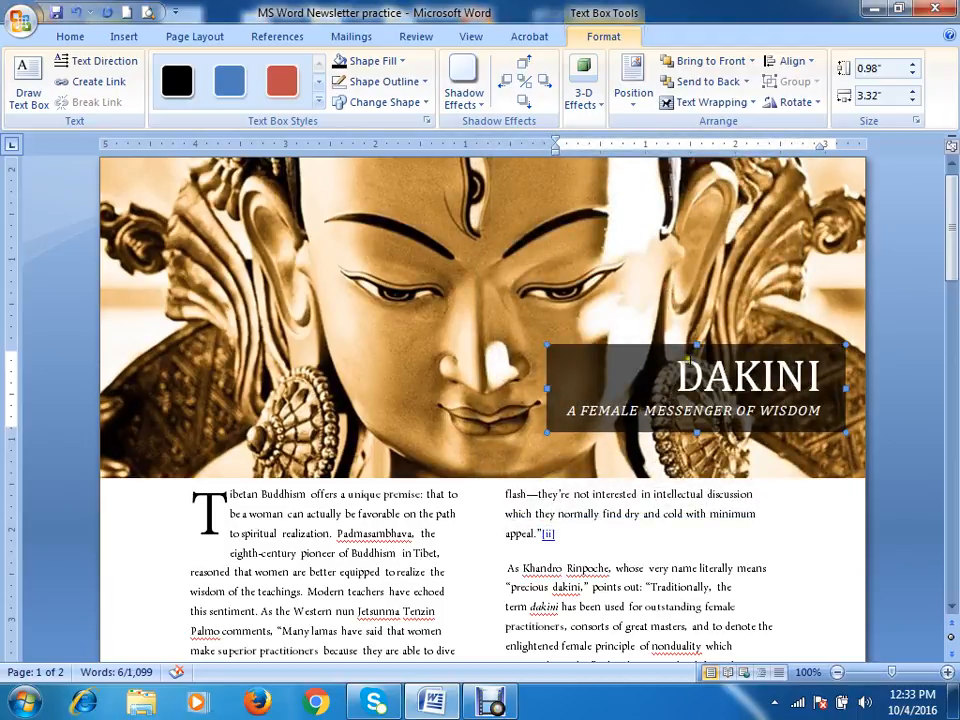
{"action": "mouse_move", "coordinate": [665, 343]}
{"action": "left_mouse_down"}
{"action": "mouse_move", "coordinate": [670, 362]}
{"action": "mouse_move", "coordinate": [672, 348]}
{"action": "left_mouse_up"}
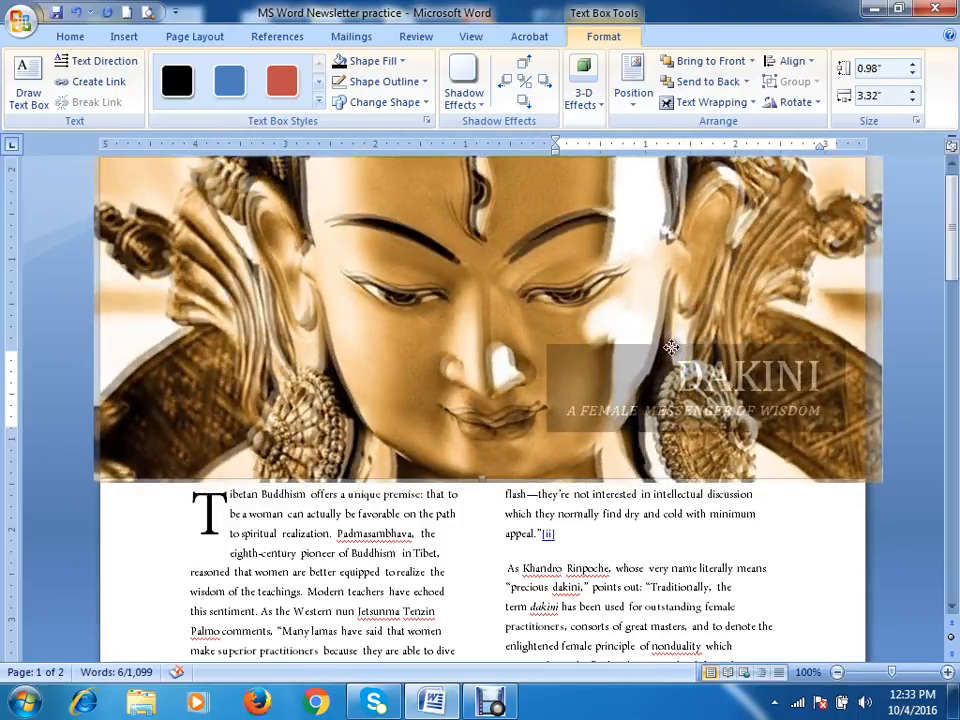
{"action": "key", "text": "ctrl+z"}
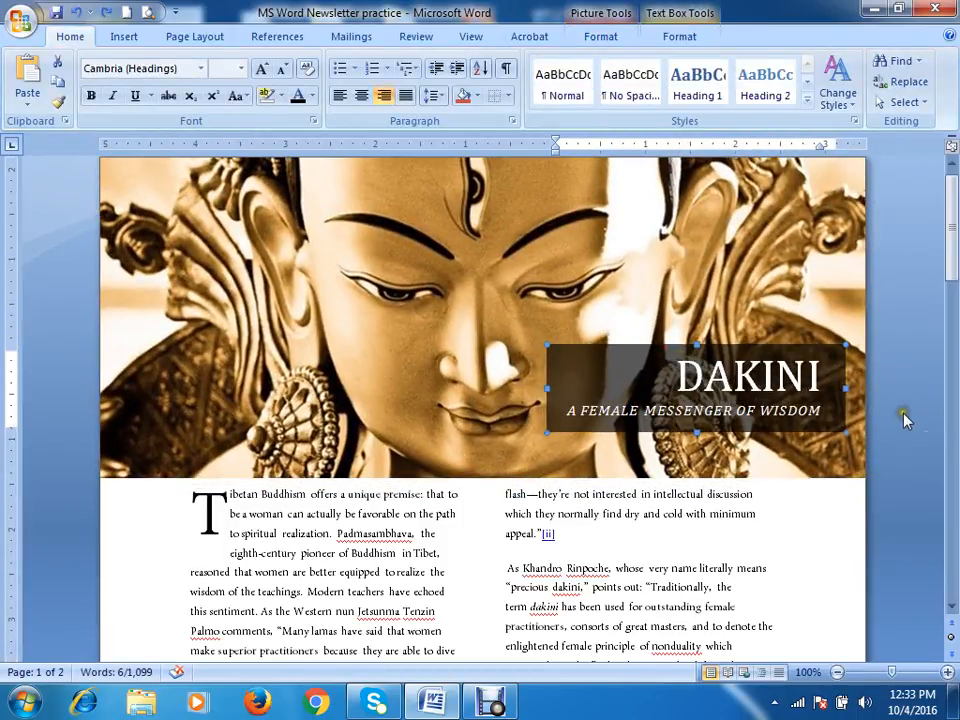
{"action": "left_click", "coordinate": [903, 416]}
Step: Move the DAKINI text box into the lower-right corner of the picture, flush with its right and bottom edges
{"action": "left_click", "coordinate": [821, 431]}
{"action": "left_click_drag", "start_coordinate": [821, 431], "coordinate": [824, 435]}
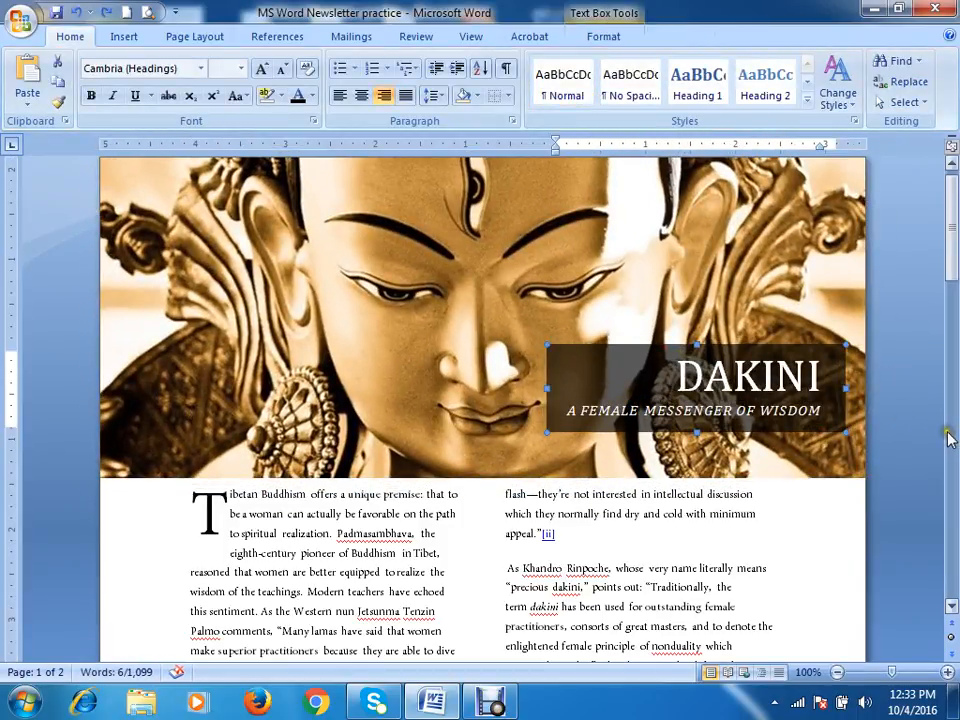
{"action": "key", "text": "Down"}
{"action": "key", "text": "Down"}
{"action": "key", "text": "Down"}
{"action": "key", "text": "Down"}
{"action": "key", "text": "Down"}
{"action": "key", "text": "Down"}
{"action": "key", "text": "Down"}
{"action": "key", "text": "Down"}
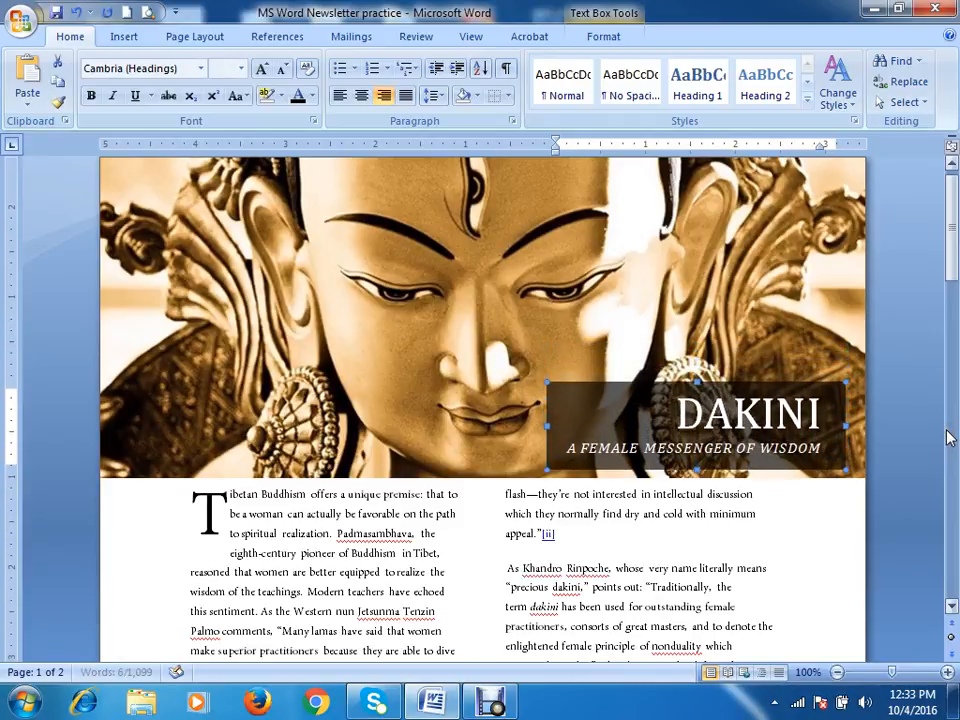
{"action": "key", "text": "Right"}
{"action": "key", "text": "Right"}
{"action": "key", "text": "Right"}
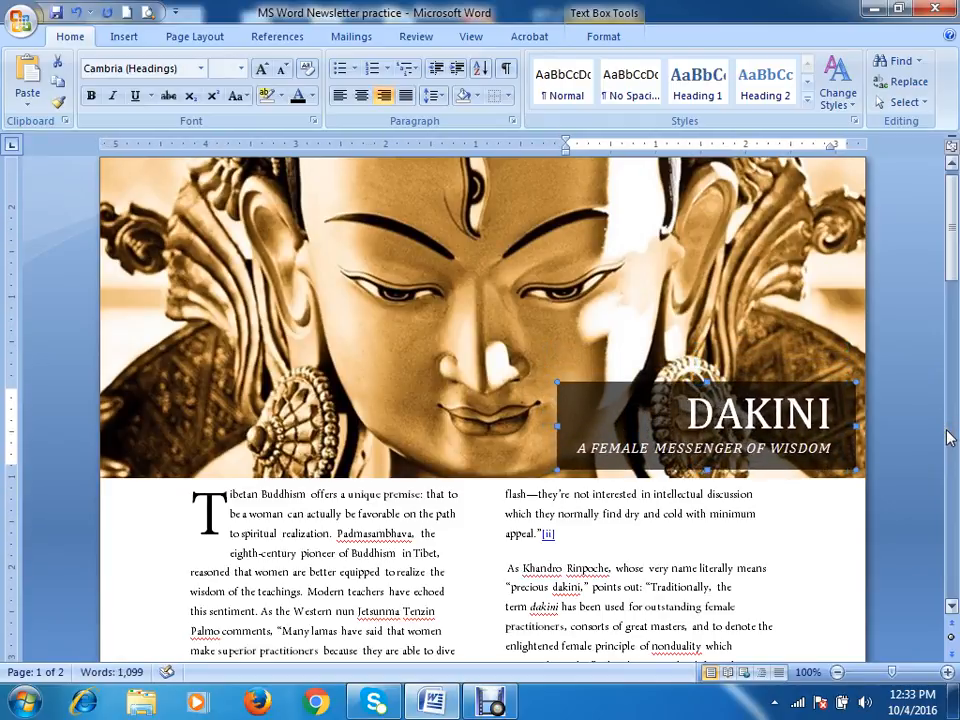
{"action": "key", "text": "Right"}
{"action": "key", "text": "Right"}
{"action": "key", "text": "Right"}
{"action": "key", "text": "Right"}
{"action": "key", "text": "Right"}
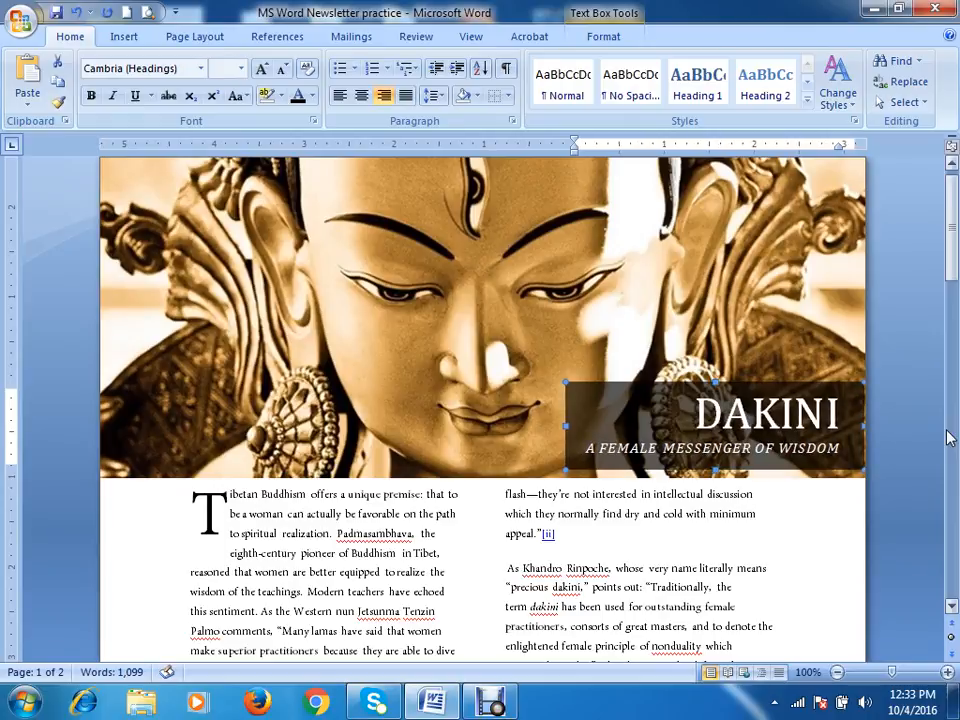
{"action": "key", "text": "Down"}
{"action": "key", "text": "Down"}
{"action": "key", "text": "Down"}
{"action": "key", "text": "Down"}
{"action": "key", "text": "Down"}
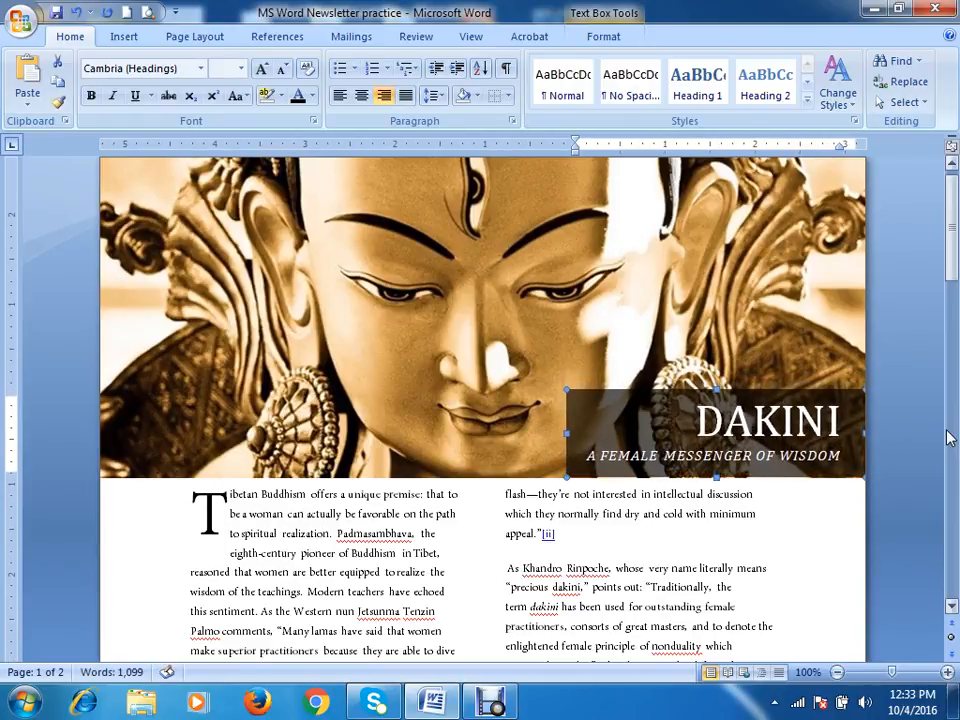
{"action": "key", "text": "Down"}
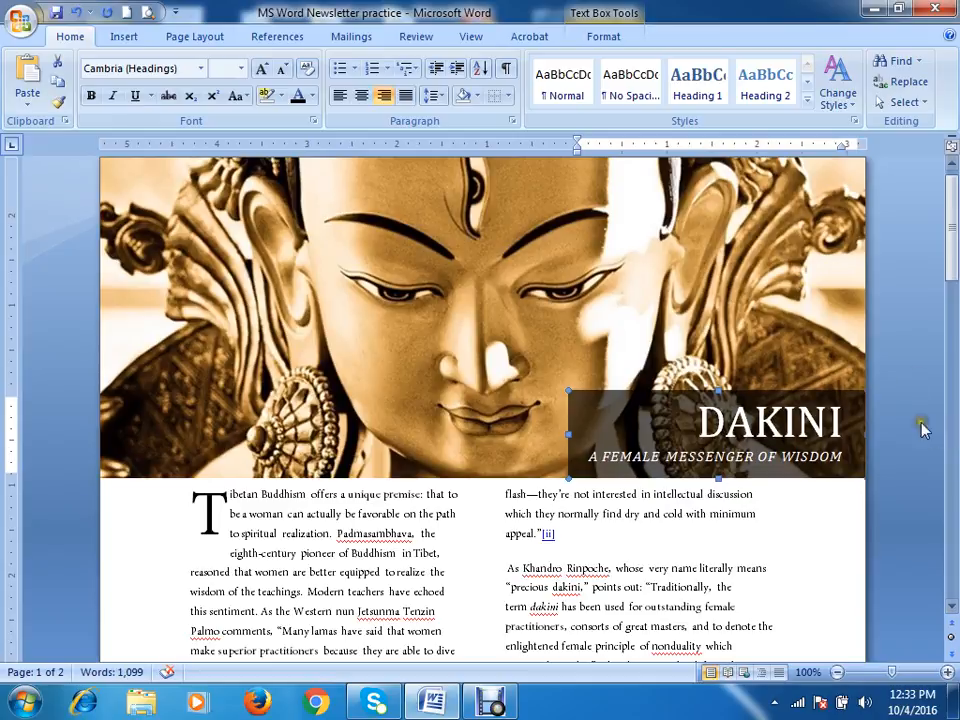
Step: Deselect the DAKINI text box and save the newsletter document
{"action": "left_click", "coordinate": [195, 190]}
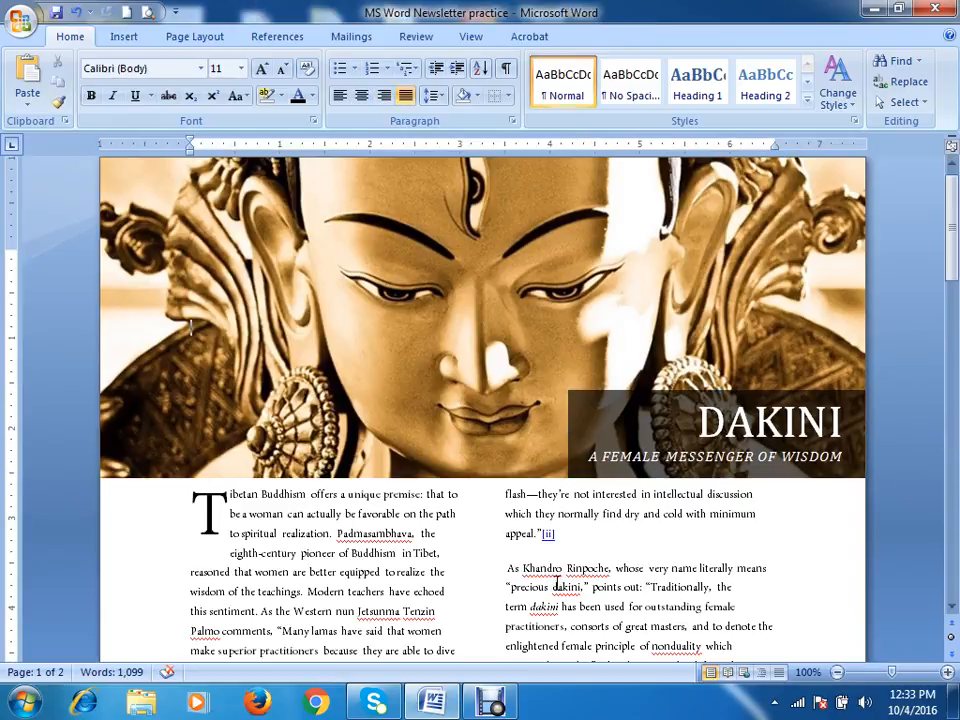
{"action": "left_click", "coordinate": [54, 12]}
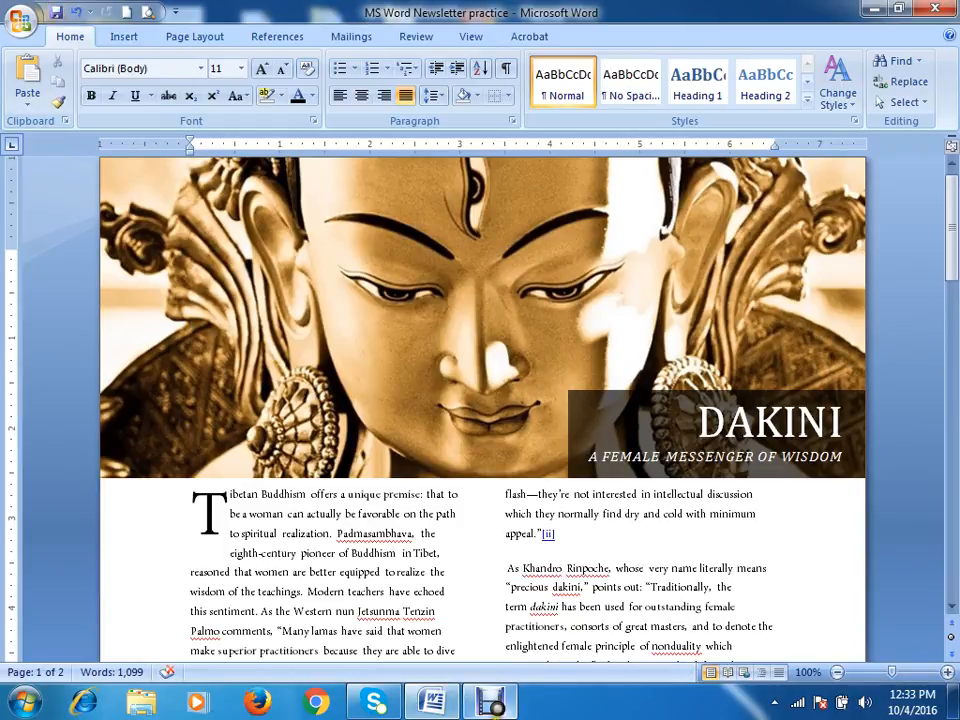
{"action": "left_click", "coordinate": [490, 703]}
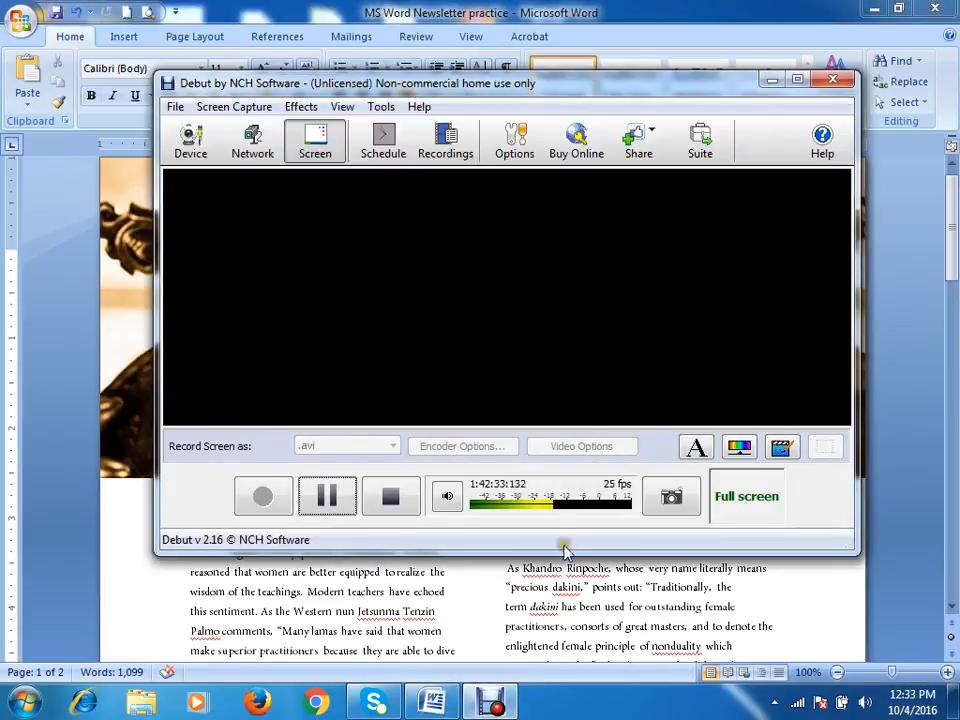
{"action": "left_click", "coordinate": [326, 495]}
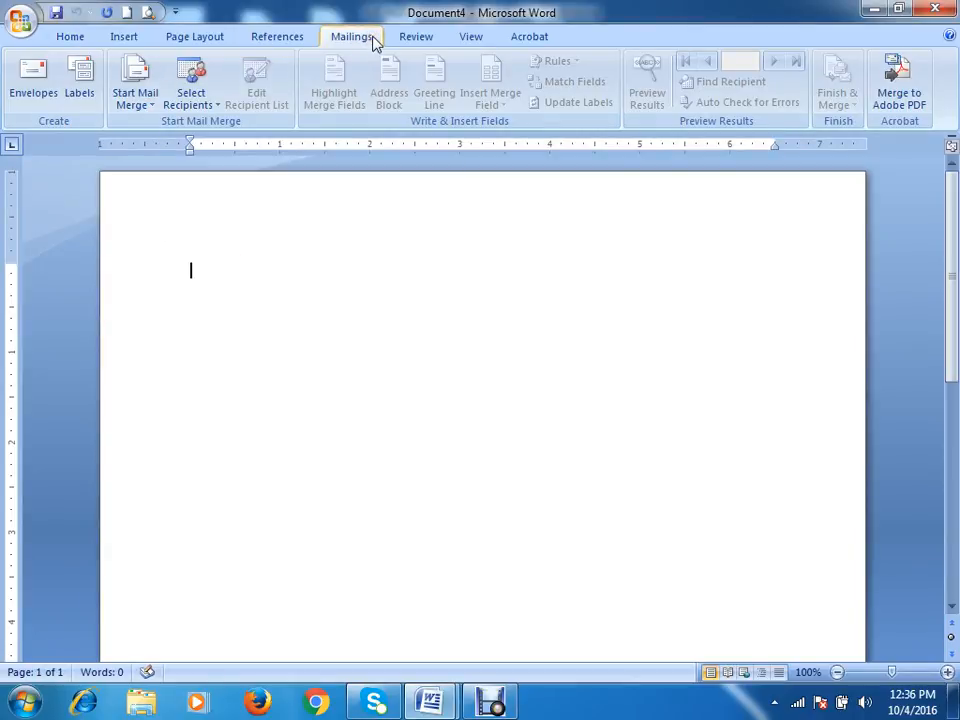
Step: Start an envelope mail merge in the blank document with envelope Size 10 (4 1/8 x 9 1/2 in)
{"action": "left_click", "coordinate": [133, 106]}
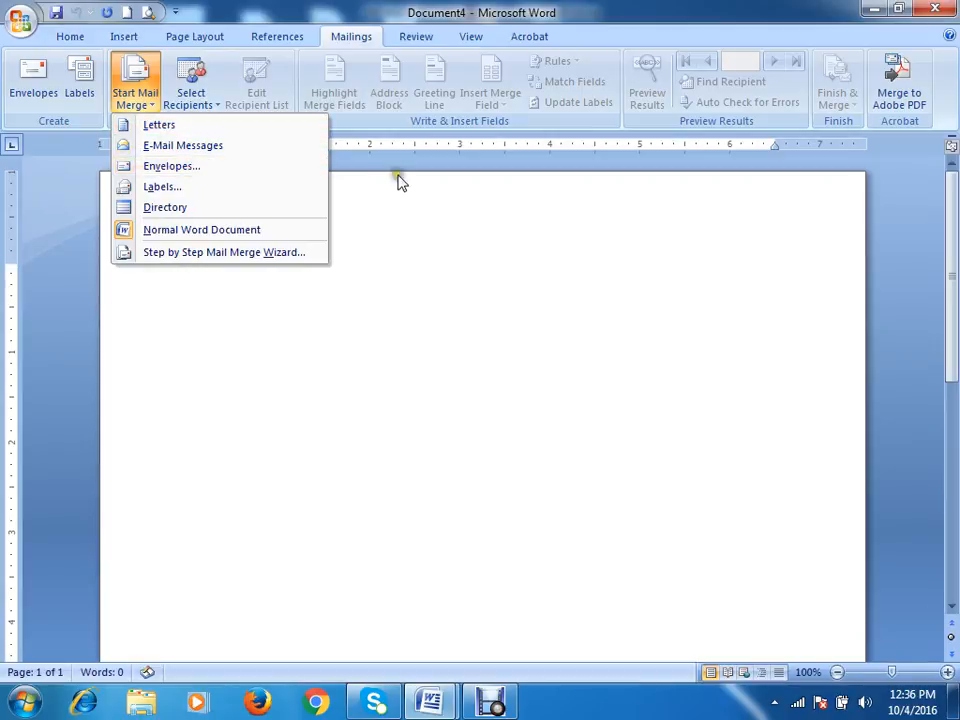
{"action": "left_click", "coordinate": [161, 167]}
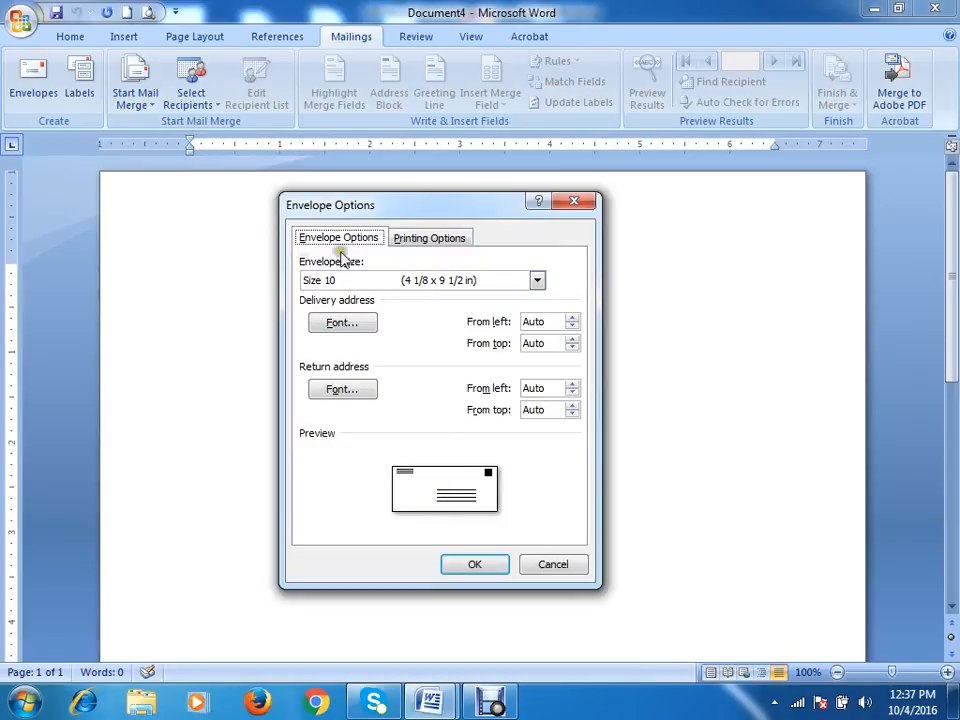
{"action": "left_click", "coordinate": [538, 283]}
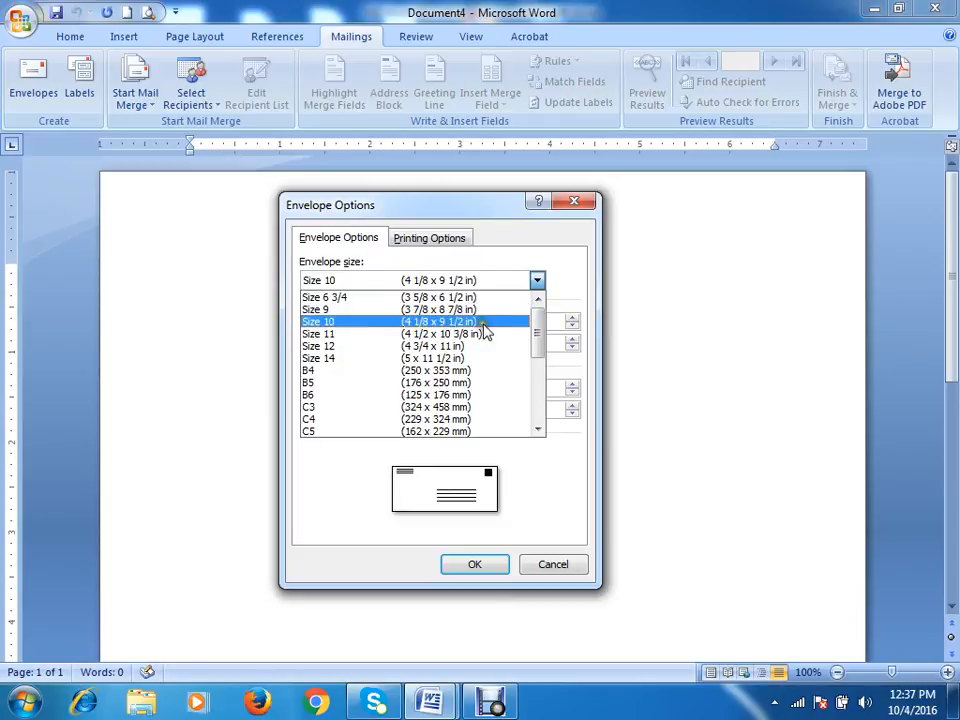
{"action": "left_click", "coordinate": [333, 323]}
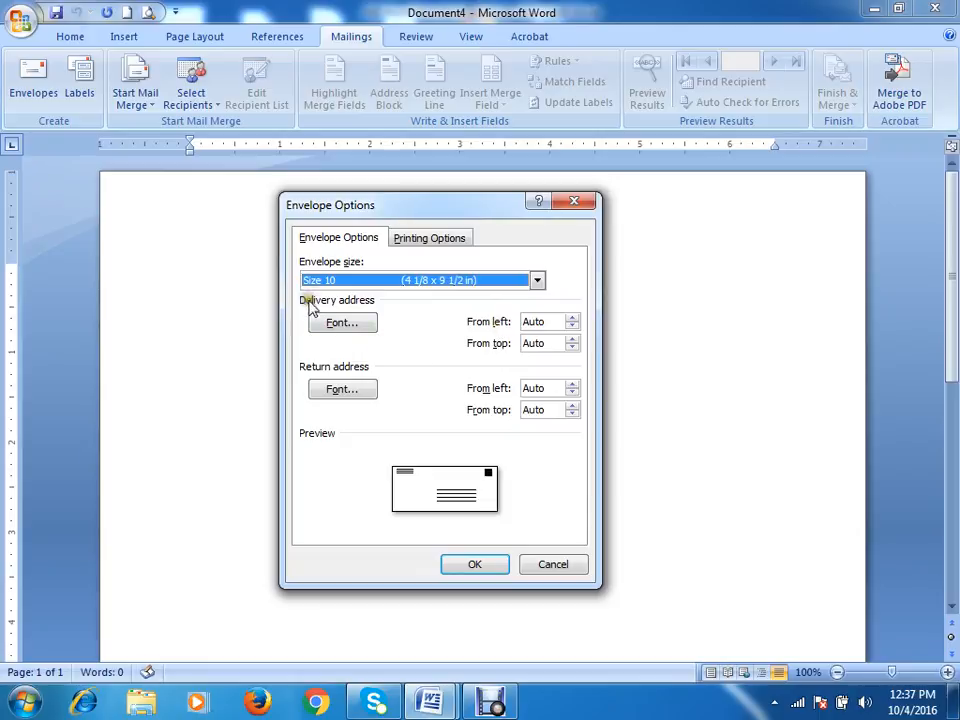
Step: Browse the delivery address fonts and set the font to +Headings, Regular, size 12
{"action": "left_click", "coordinate": [354, 325]}
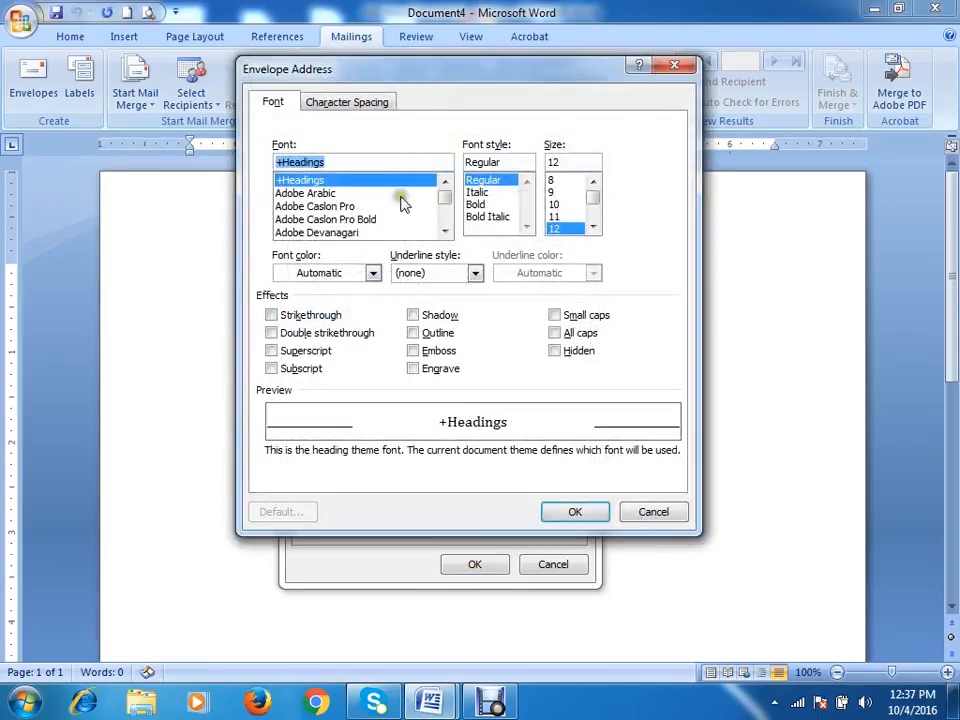
{"action": "left_click", "coordinate": [652, 512]}
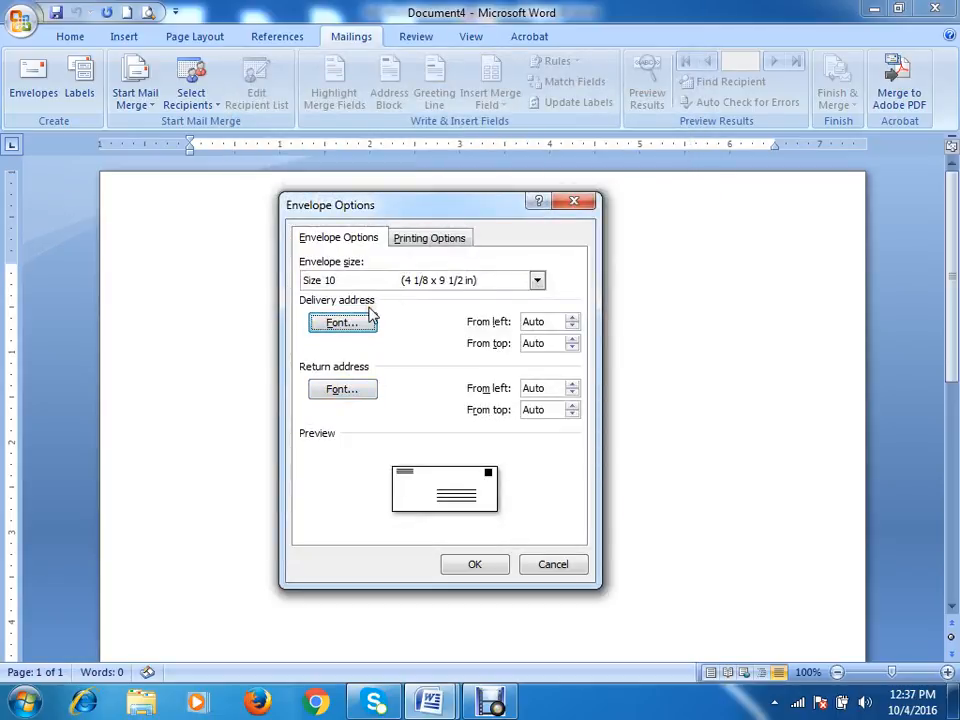
{"action": "left_click", "coordinate": [341, 324]}
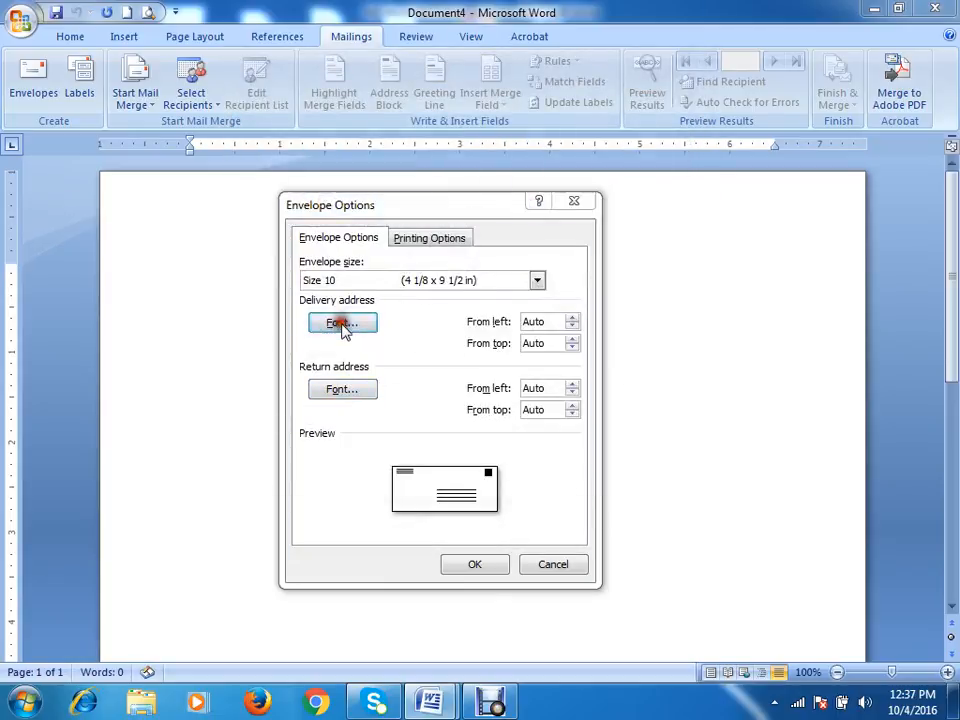
{"action": "left_click", "coordinate": [318, 206]}
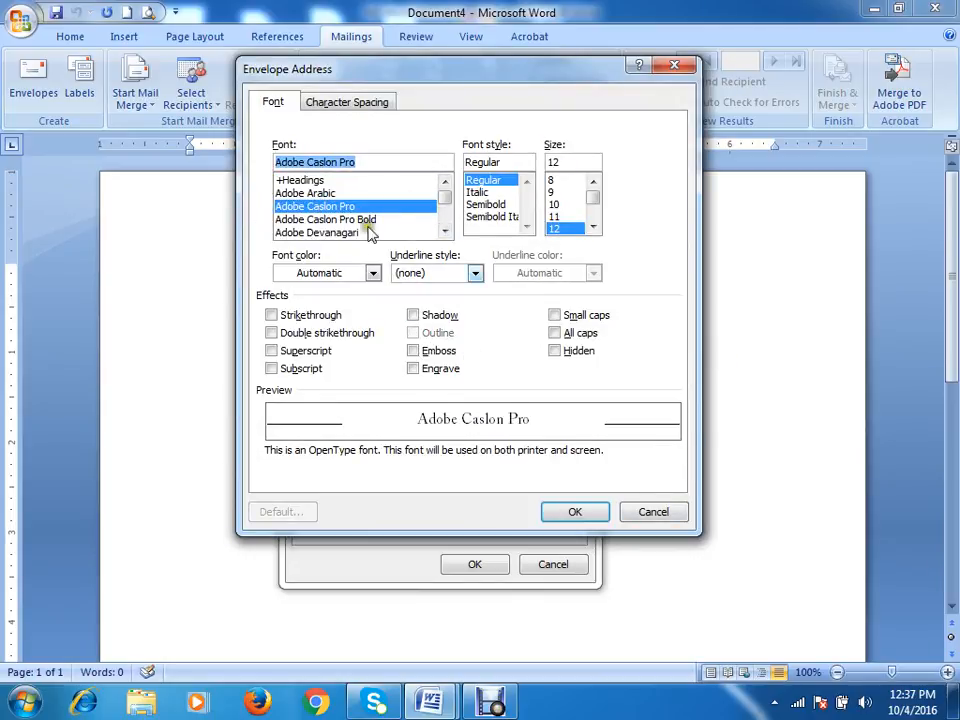
{"action": "left_click", "coordinate": [445, 231]}
{"action": "left_click", "coordinate": [445, 231]}
{"action": "left_click", "coordinate": [445, 231]}
{"action": "left_click", "coordinate": [445, 231]}
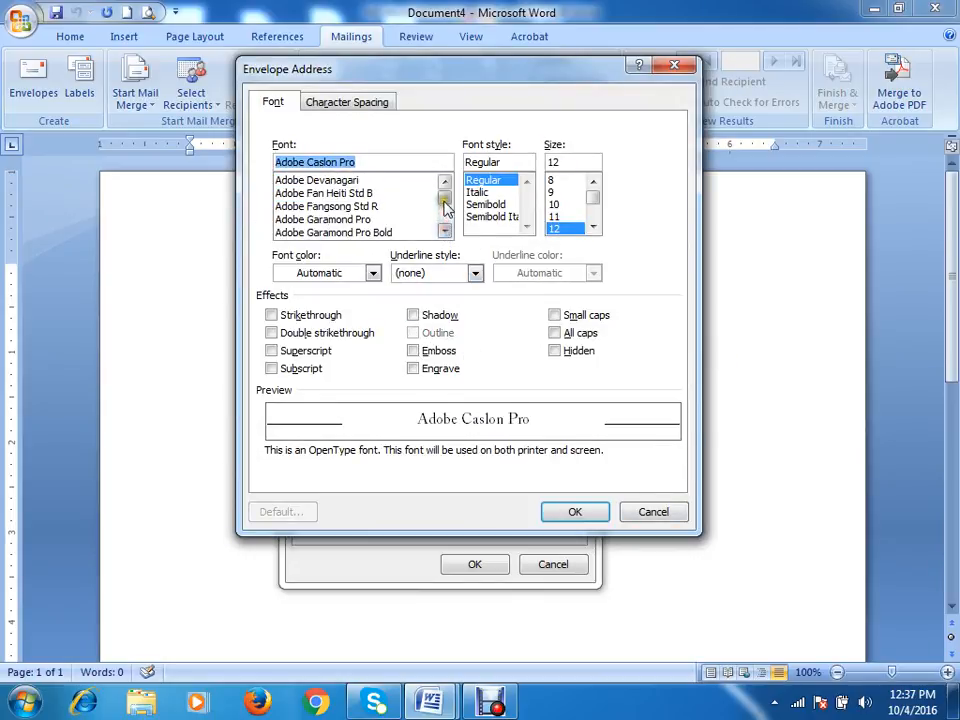
{"action": "left_click", "coordinate": [445, 182]}
{"action": "left_click", "coordinate": [445, 182]}
{"action": "left_click", "coordinate": [445, 182]}
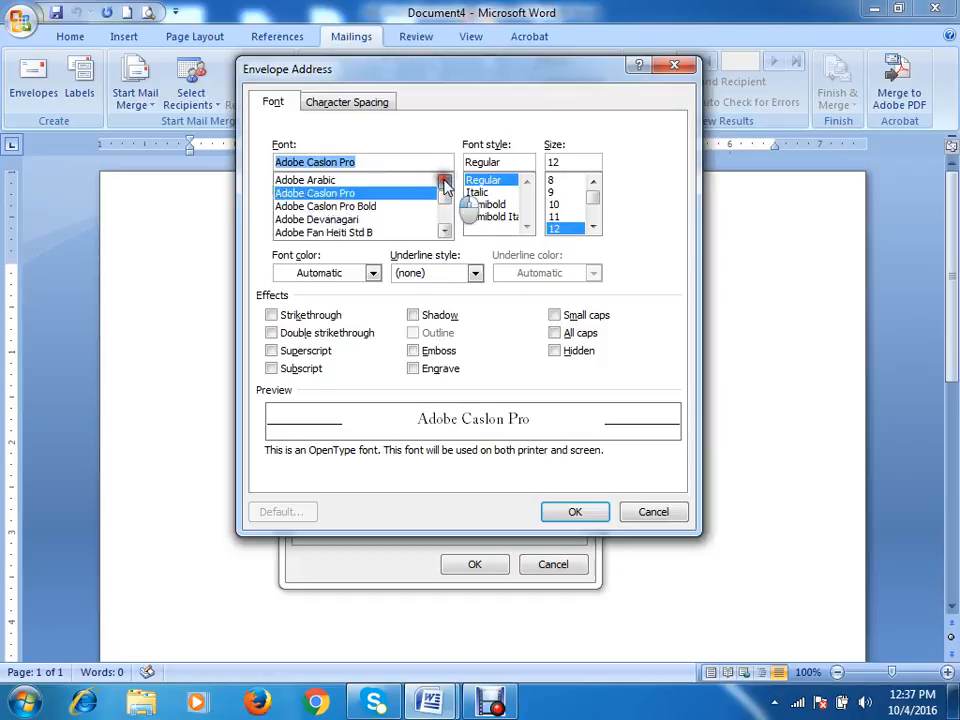
{"action": "left_click", "coordinate": [445, 182]}
{"action": "left_click", "coordinate": [445, 182]}
{"action": "left_click", "coordinate": [303, 194]}
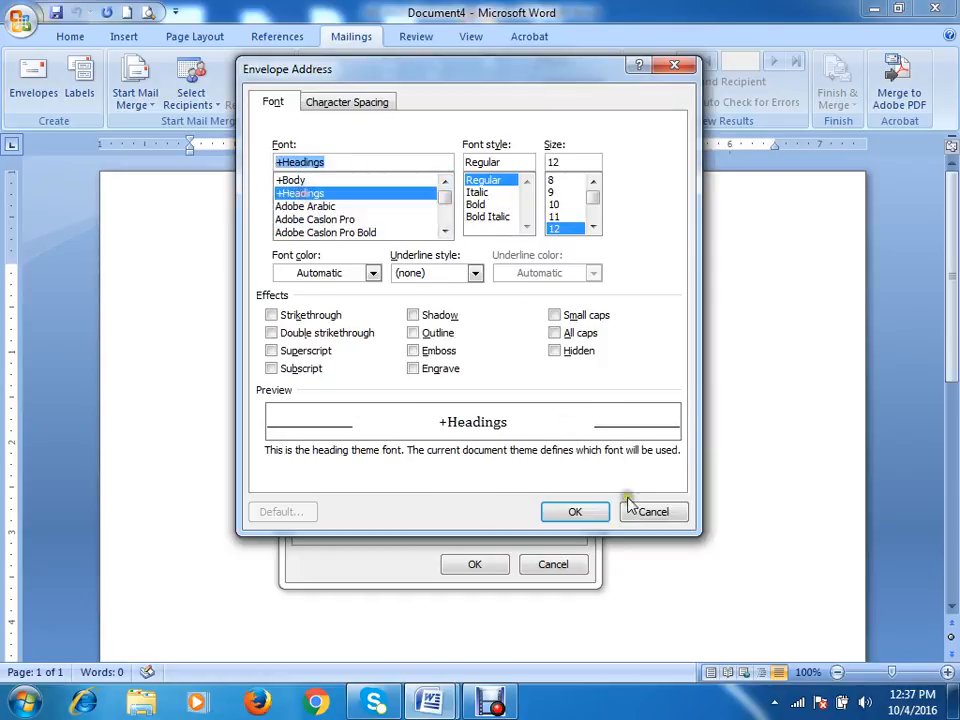
{"action": "left_click", "coordinate": [592, 512]}
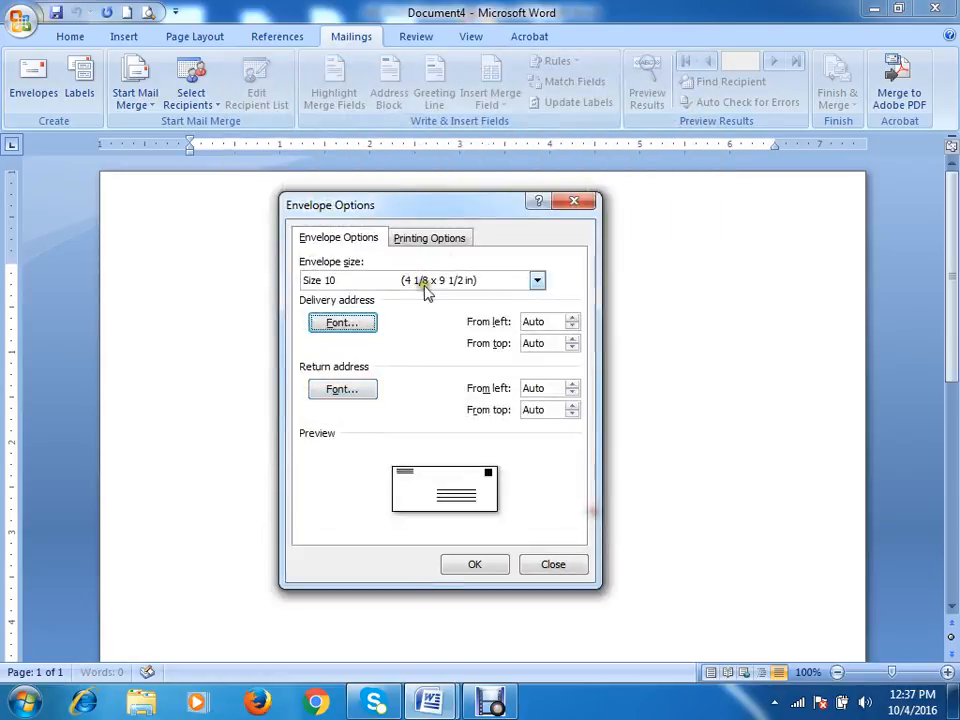
Step: Accept +Headings, Regular, size 10 for the return address, check the envelope printing options, and apply the envelope settings
{"action": "left_click", "coordinate": [343, 390]}
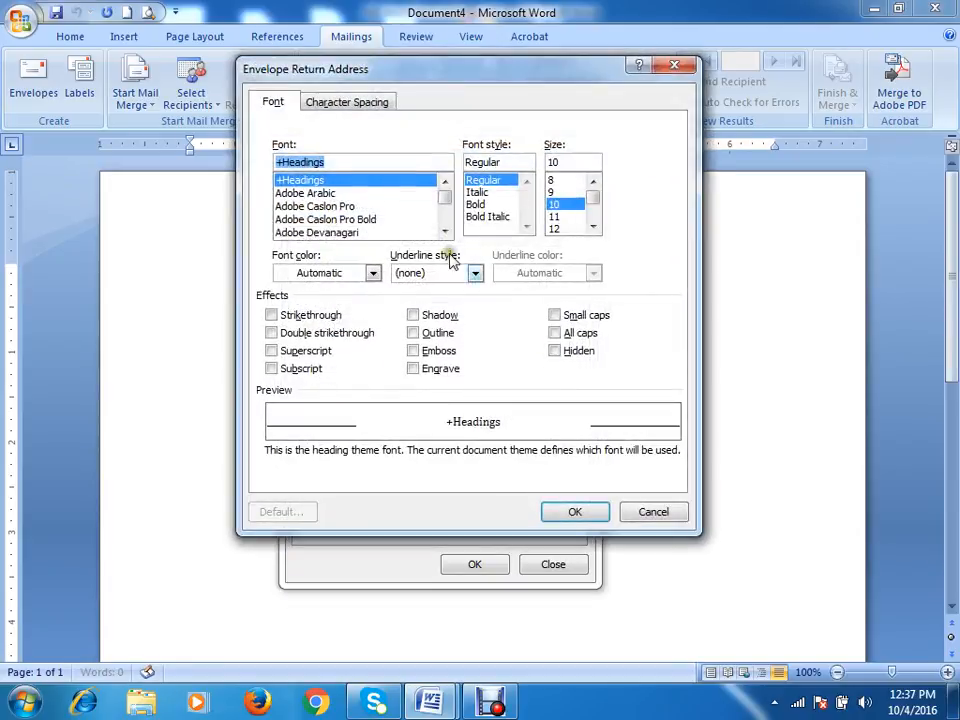
{"action": "left_click", "coordinate": [581, 512]}
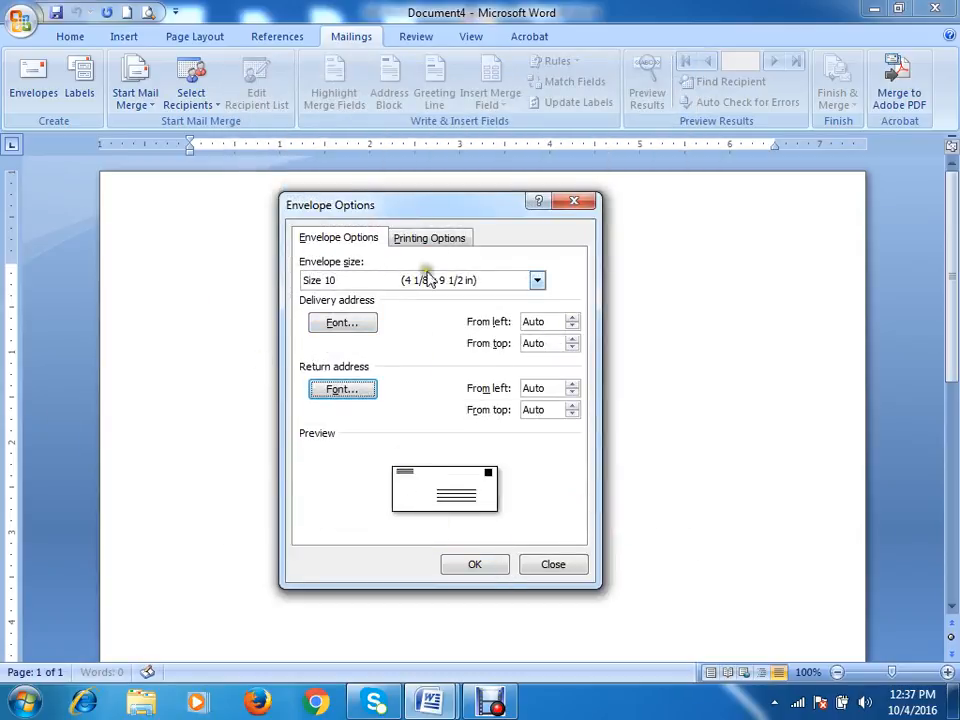
{"action": "left_click", "coordinate": [415, 238]}
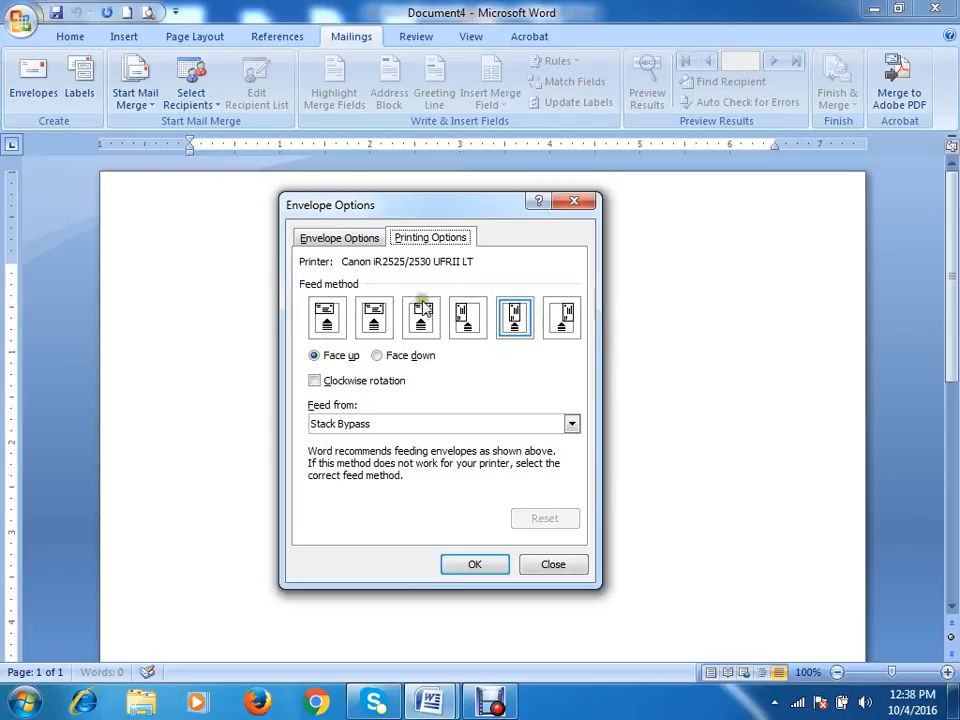
{"action": "left_click", "coordinate": [476, 566]}
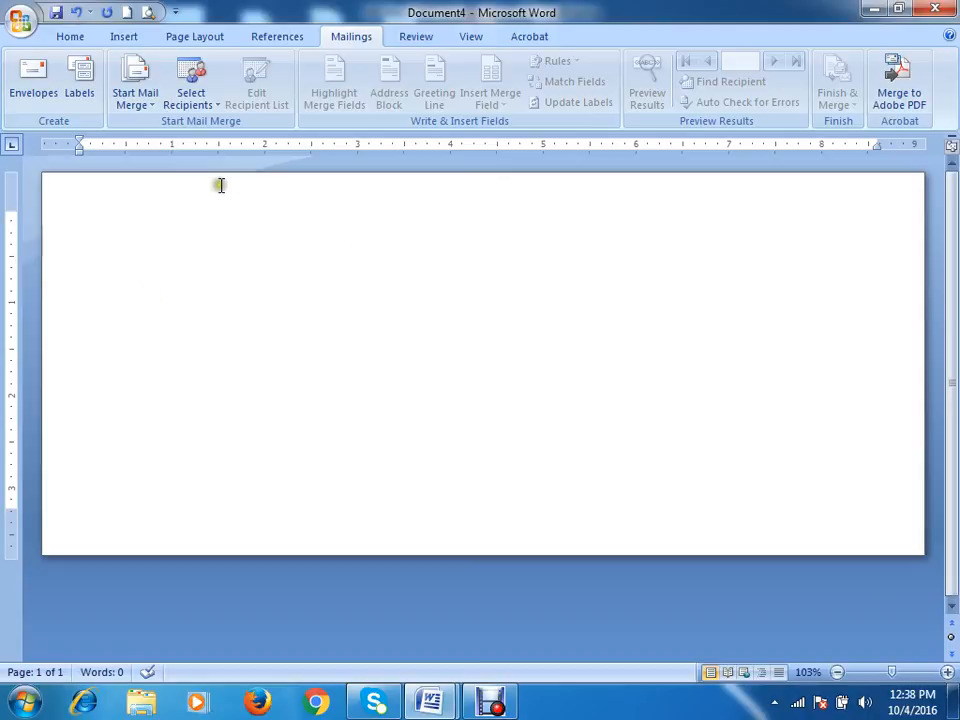
Step: Use the existing list Word2010_MailMerge_Recipients from the MS Word Tutorials folder as recipients, taking the Sheet1$ table with column headers
{"action": "left_click", "coordinate": [207, 107]}
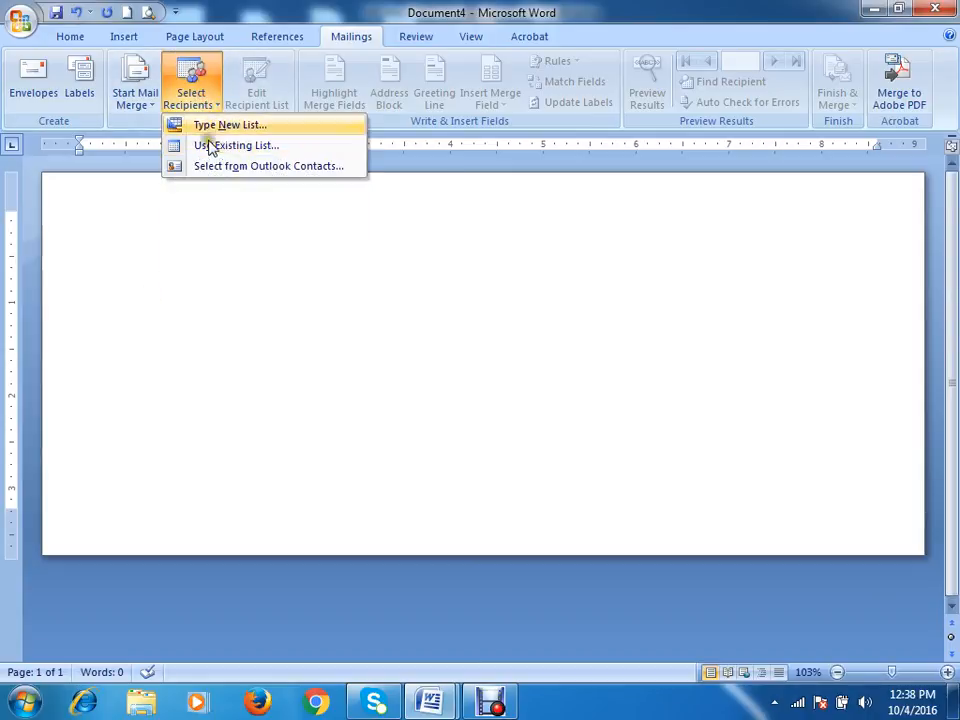
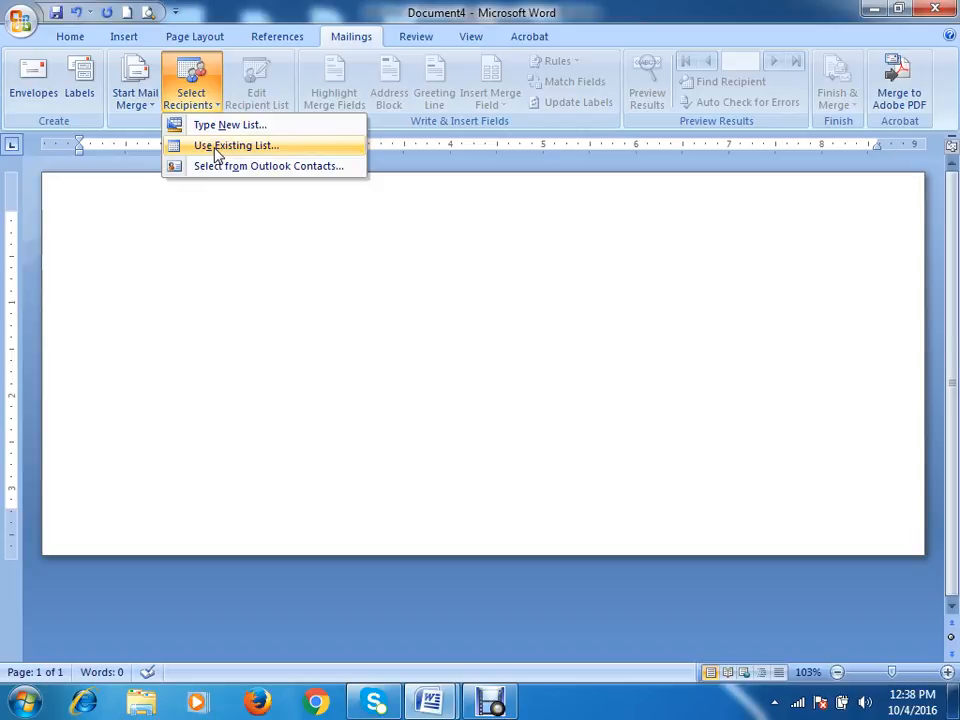
{"action": "left_click", "coordinate": [216, 150]}
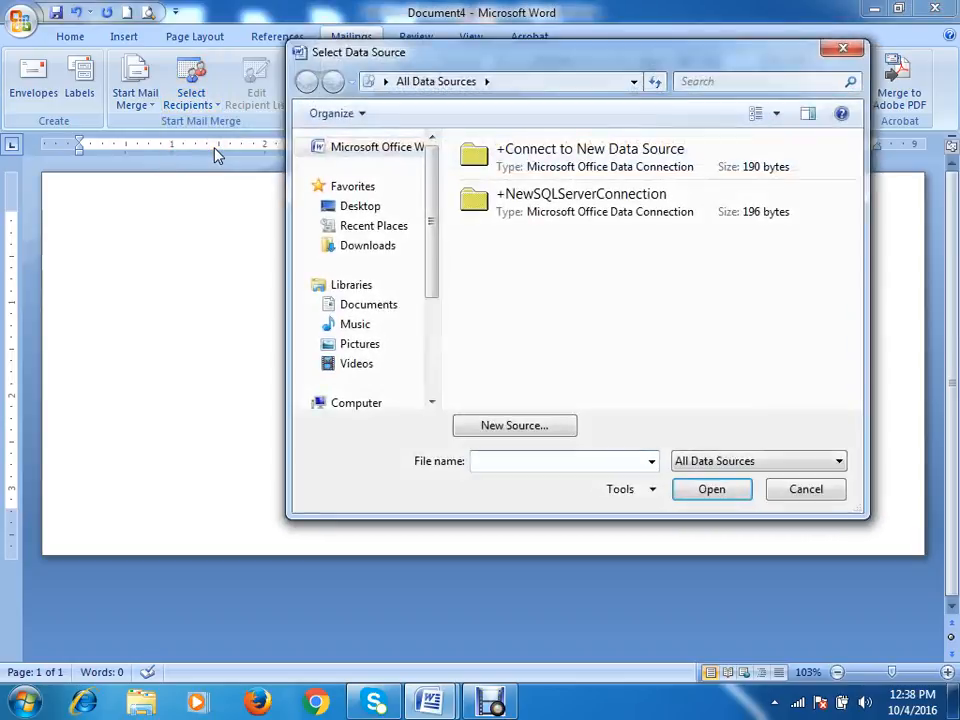
{"action": "left_click_drag", "start_coordinate": [433, 257], "coordinate": [429, 377]}
{"action": "left_click", "coordinate": [364, 322]}
{"action": "double_click", "coordinate": [503, 186]}
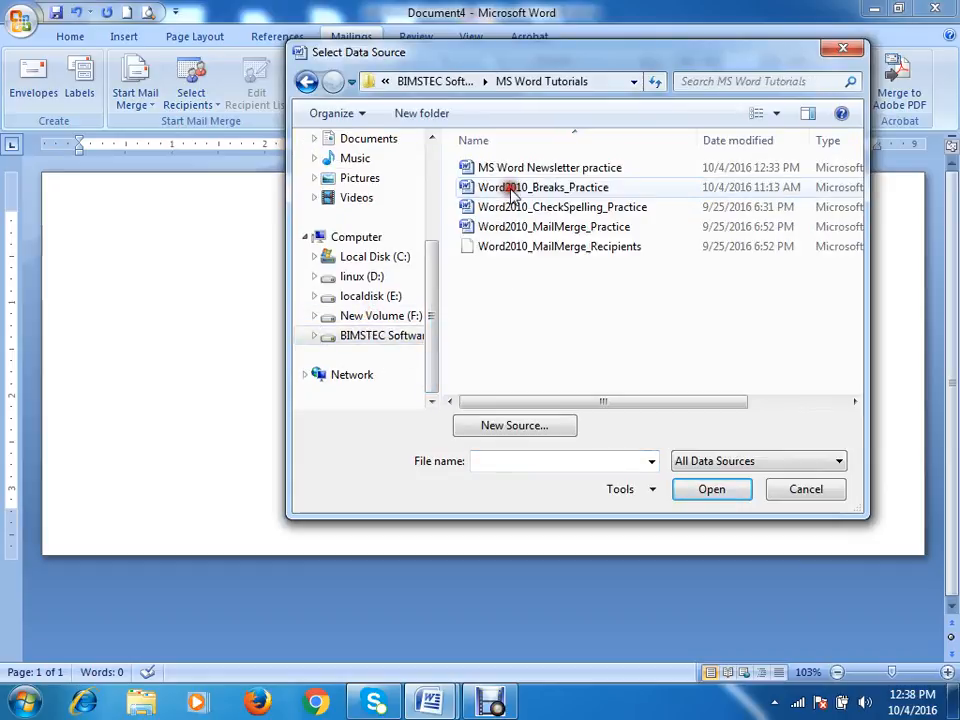
{"action": "left_click", "coordinate": [574, 250]}
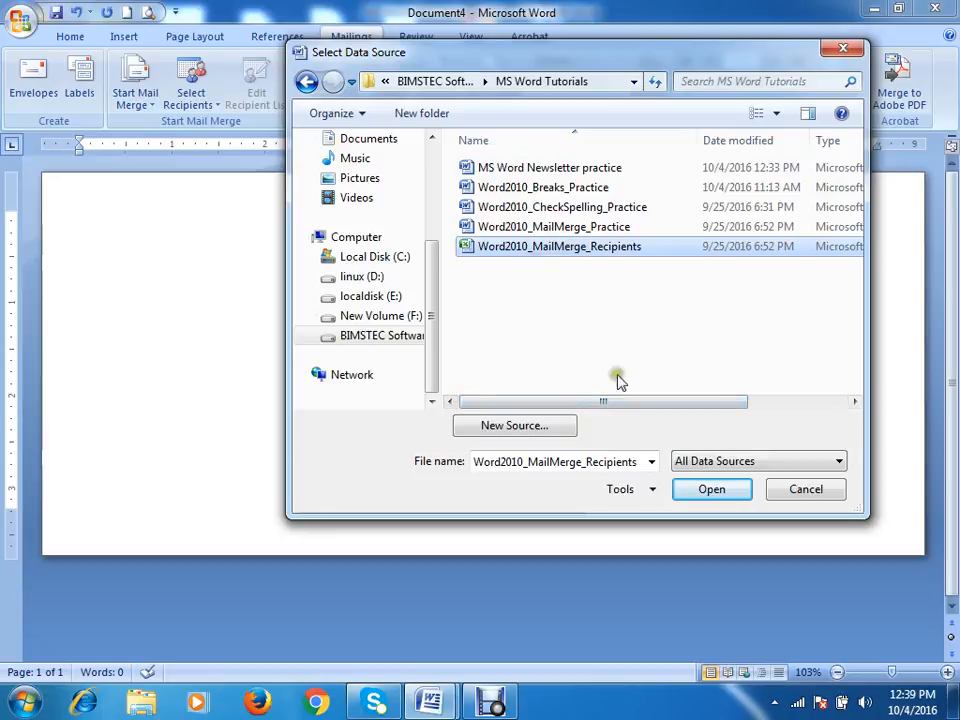
{"action": "left_click", "coordinate": [700, 492]}
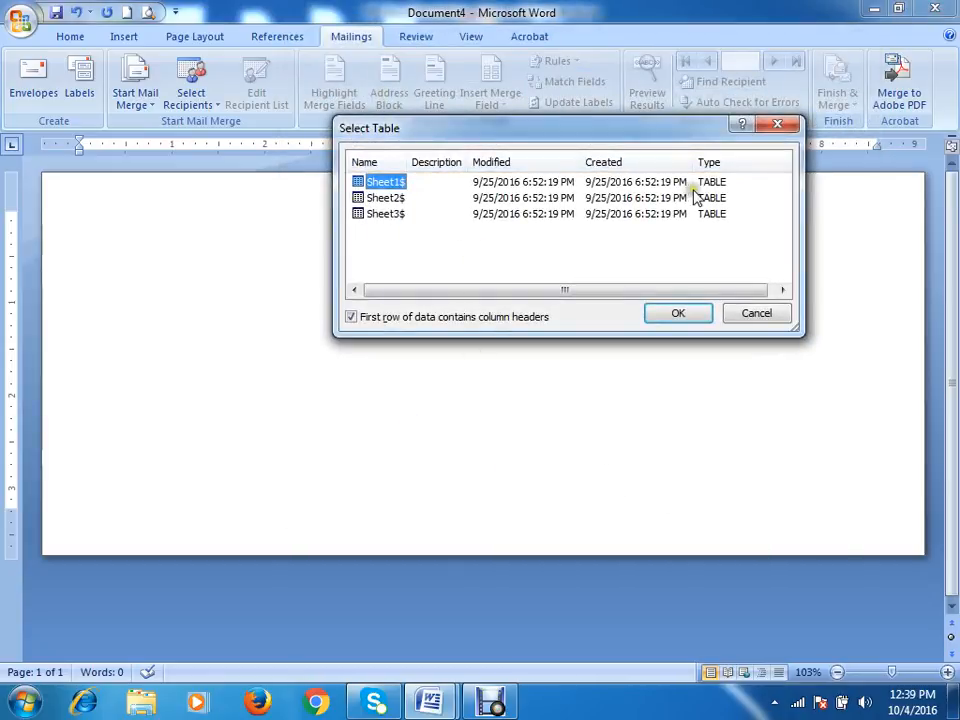
{"action": "left_click_drag", "start_coordinate": [420, 130], "coordinate": [432, 199]}
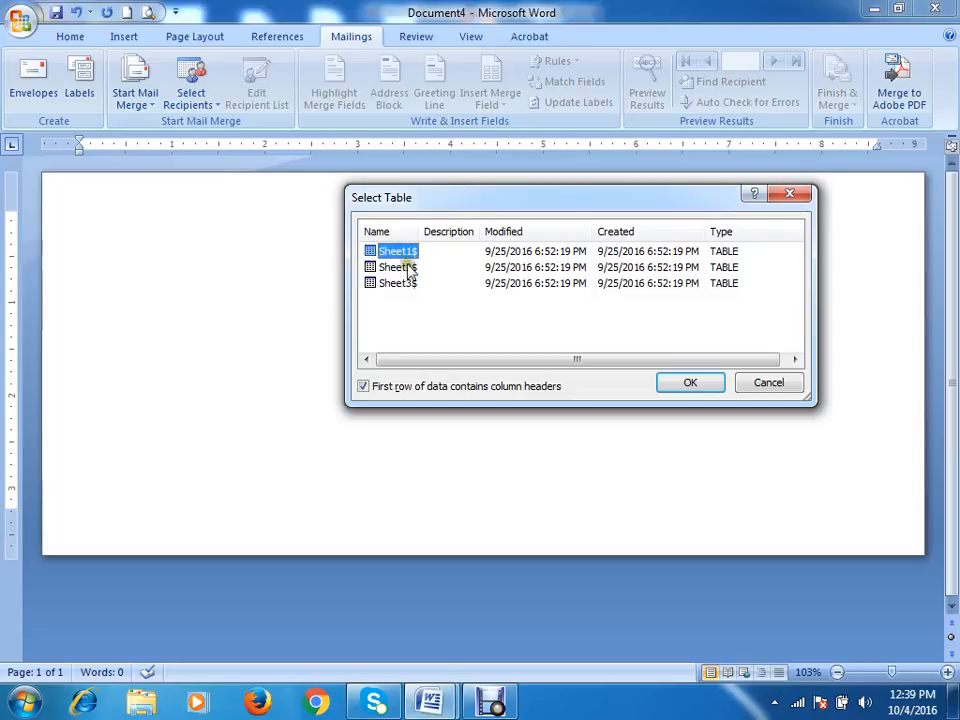
{"action": "left_click", "coordinate": [688, 385]}
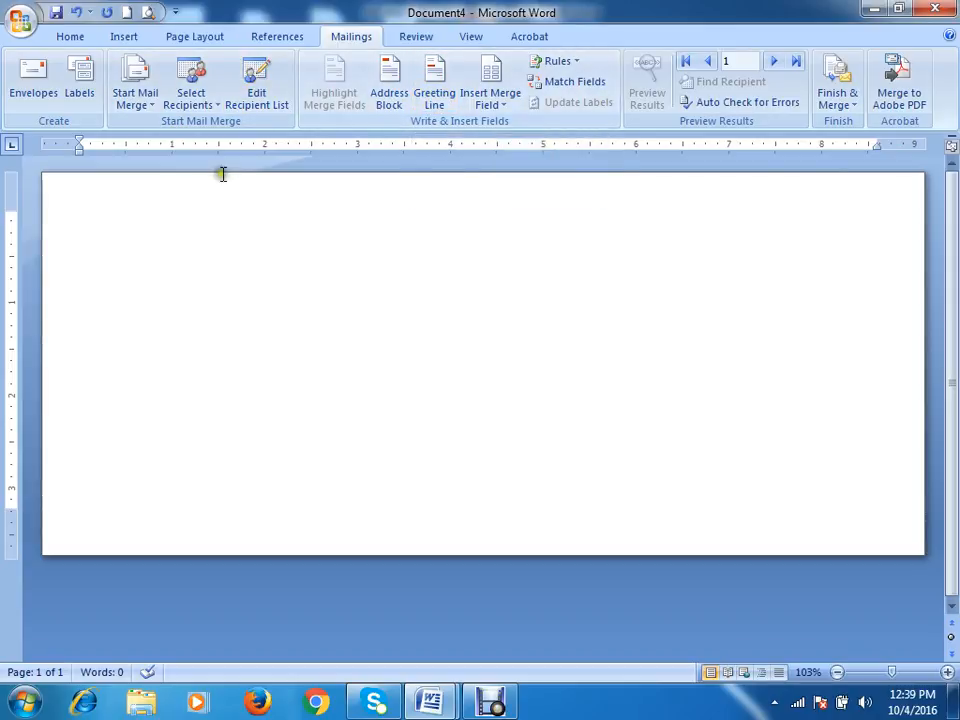
Step: Review the merge recipient list across all its columns, include the first recipient again, and accept the list
{"action": "left_click", "coordinate": [261, 80]}
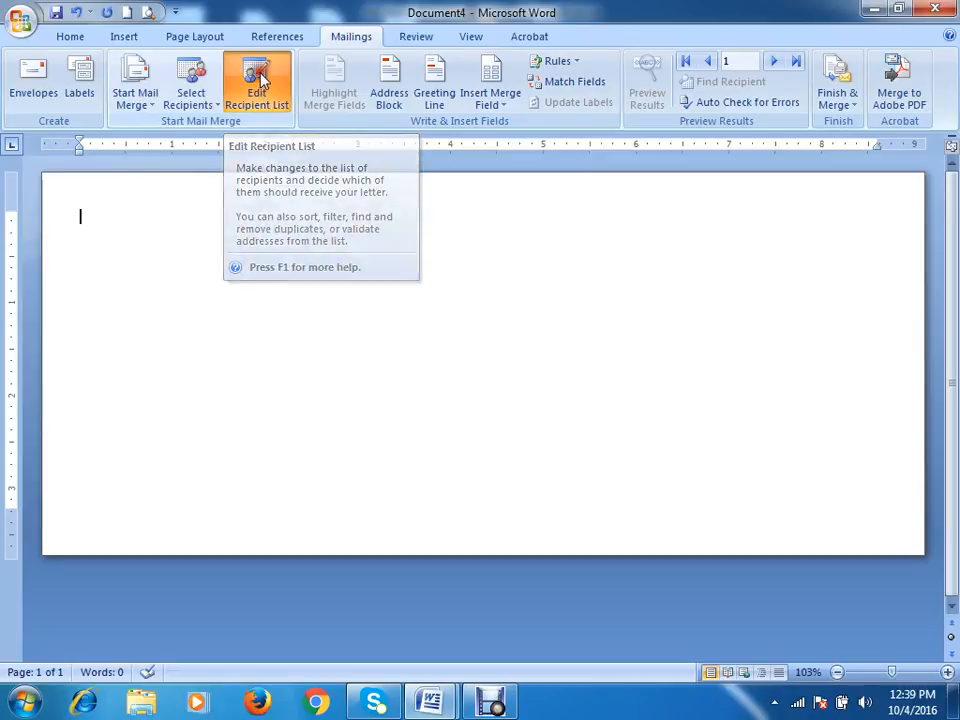
{"action": "left_click_drag", "start_coordinate": [392, 130], "coordinate": [439, 101]}
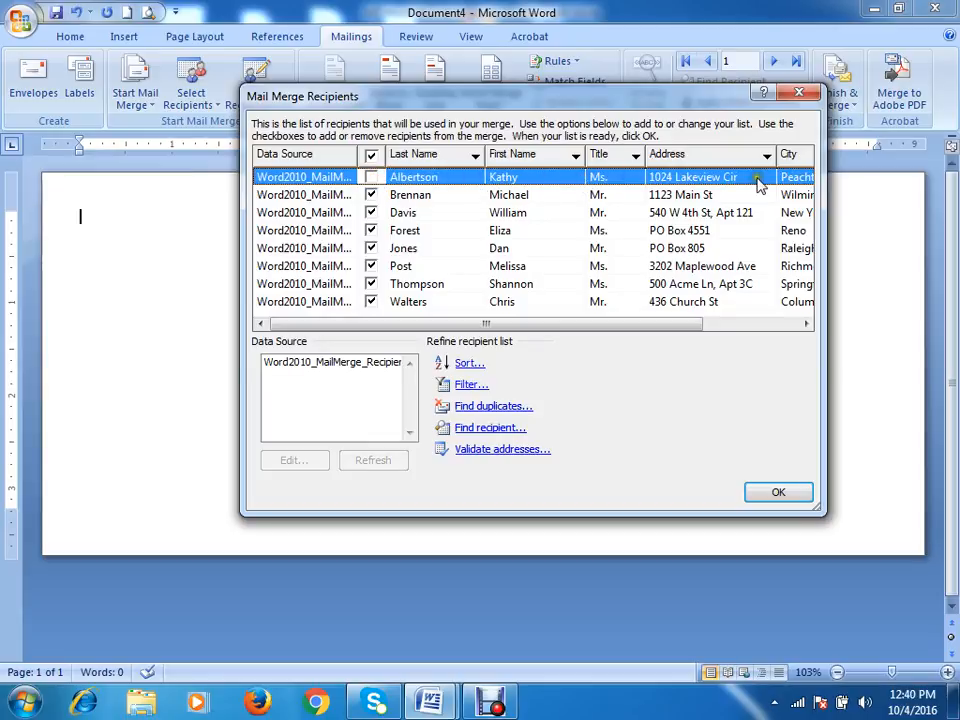
{"action": "left_click", "coordinate": [373, 180]}
{"action": "left_click_drag", "start_coordinate": [665, 330], "coordinate": [756, 324]}
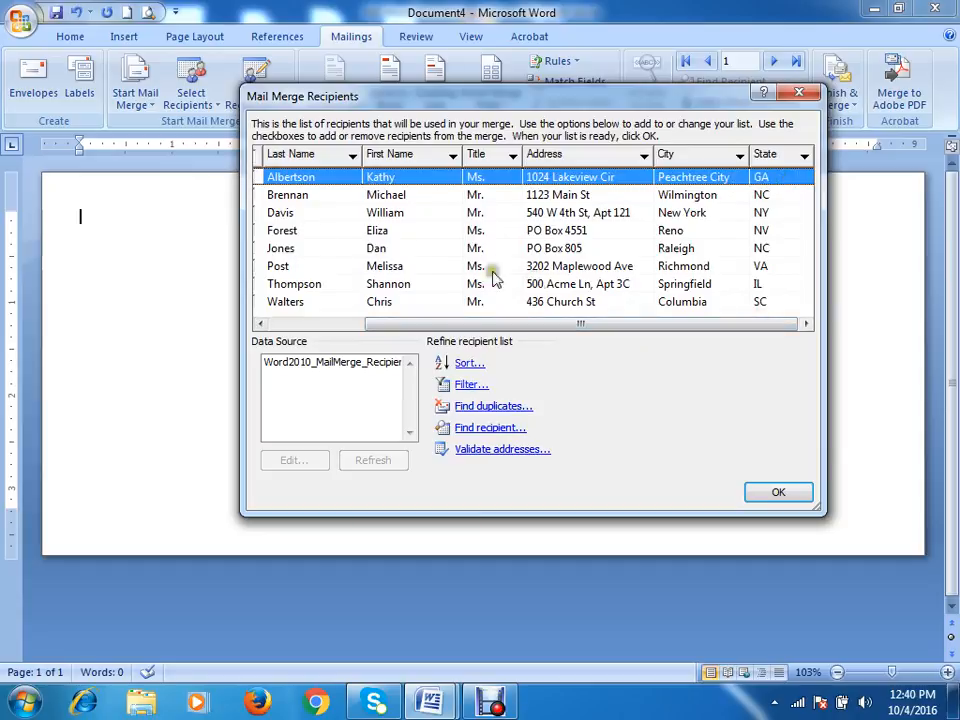
{"action": "left_click_drag", "start_coordinate": [532, 326], "coordinate": [321, 261]}
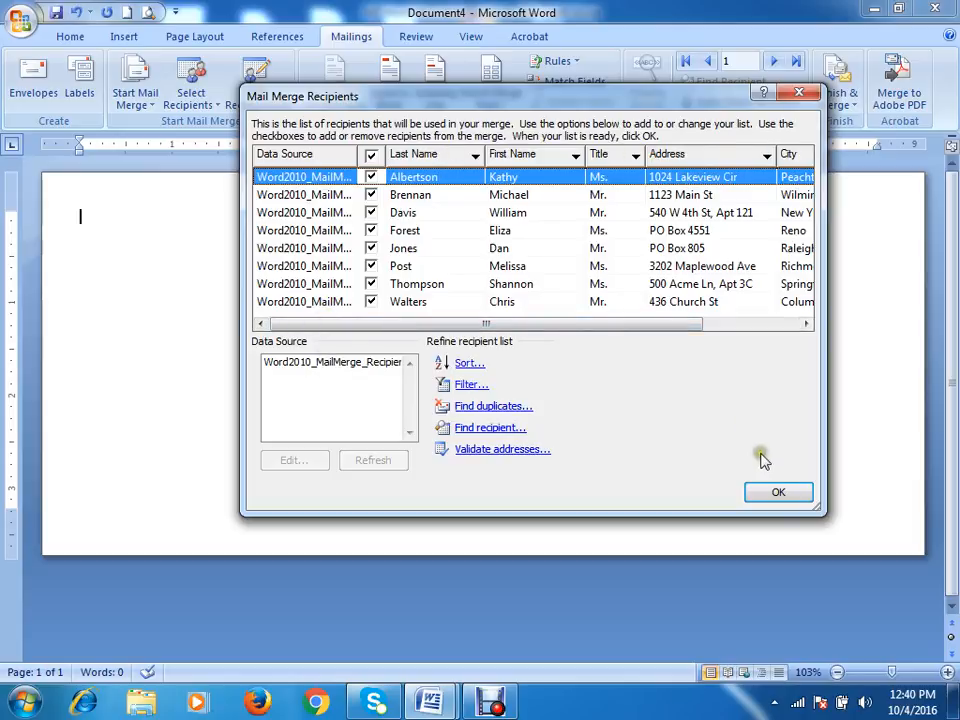
{"action": "left_click", "coordinate": [778, 492]}
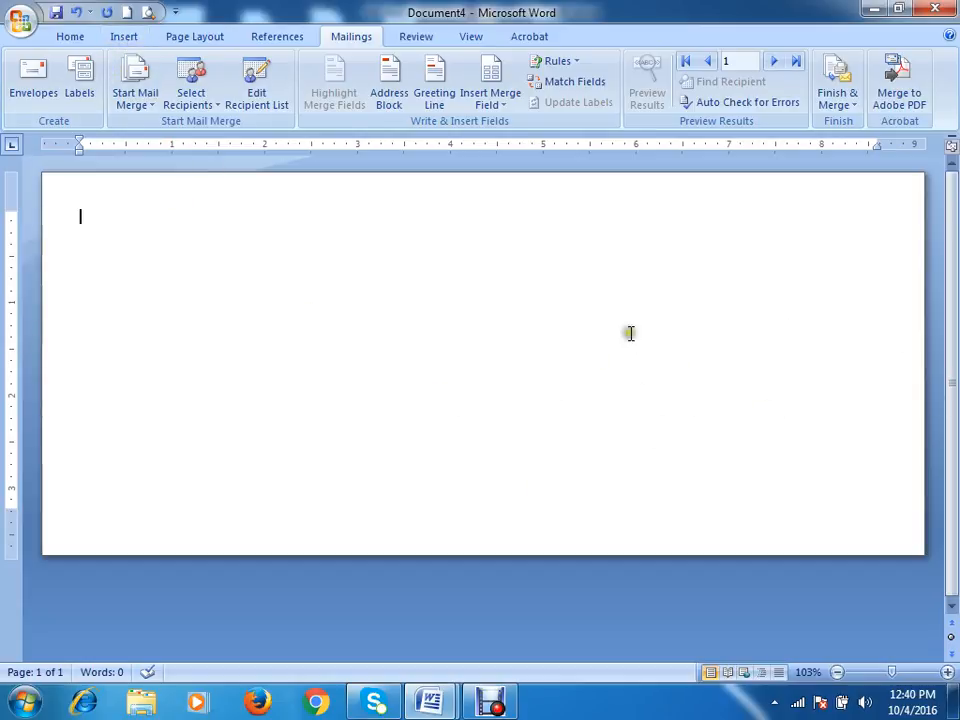
Step: Draw a text box about 3.29 in wide and 1.65 in high in the right half of the envelope for the delivery address
{"action": "left_click", "coordinate": [592, 367]}
{"action": "left_click", "coordinate": [128, 42]}
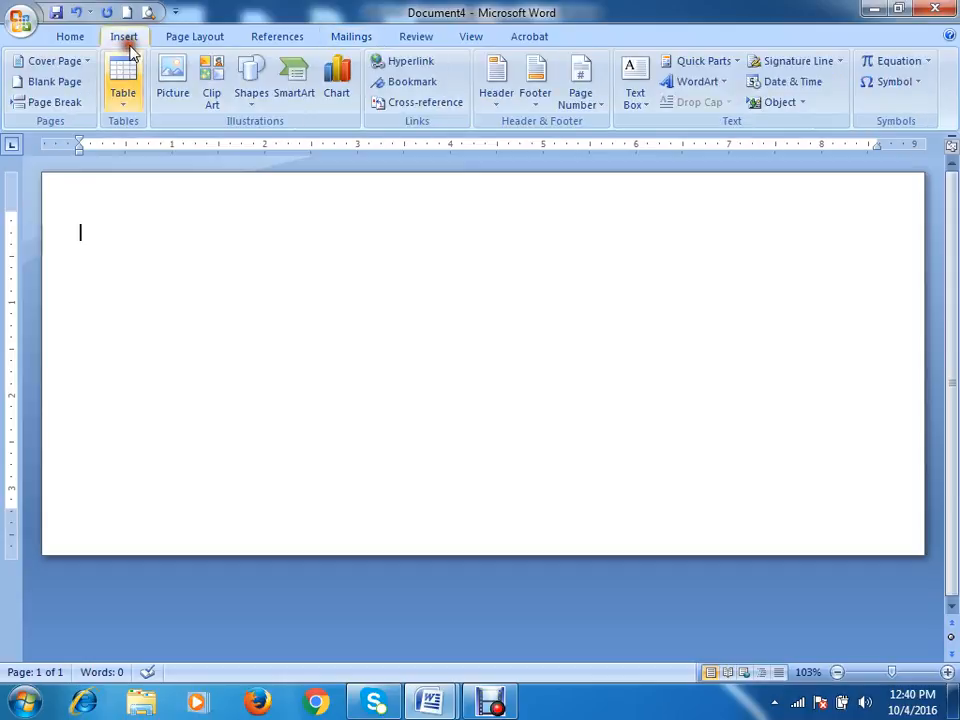
{"action": "left_click", "coordinate": [635, 88]}
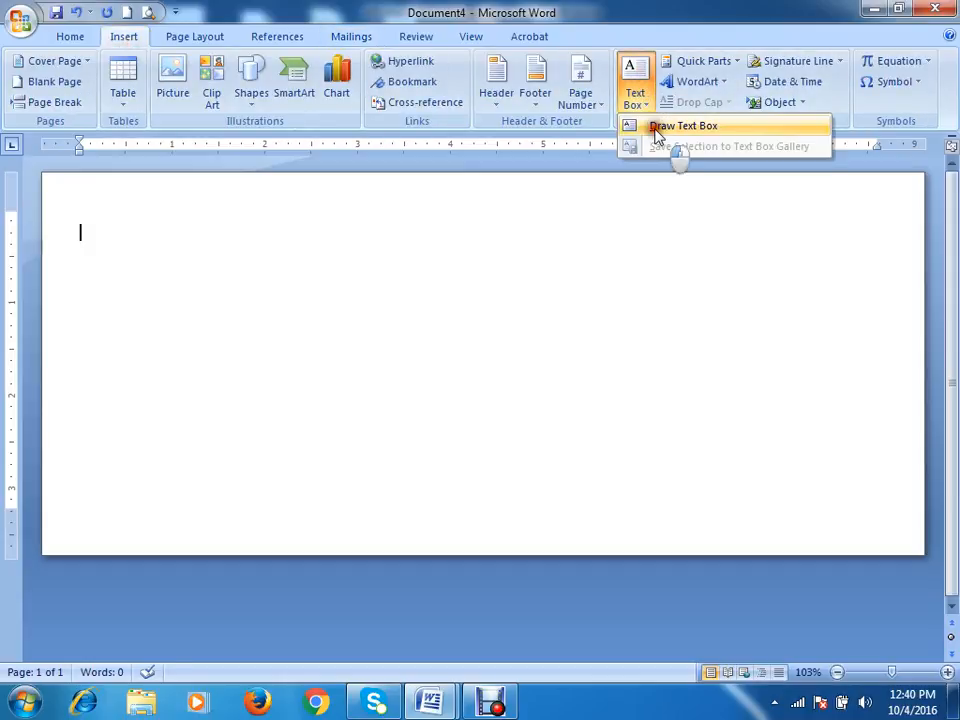
{"action": "left_click", "coordinate": [683, 126]}
{"action": "left_click_drag", "start_coordinate": [501, 282], "coordinate": [805, 434]}
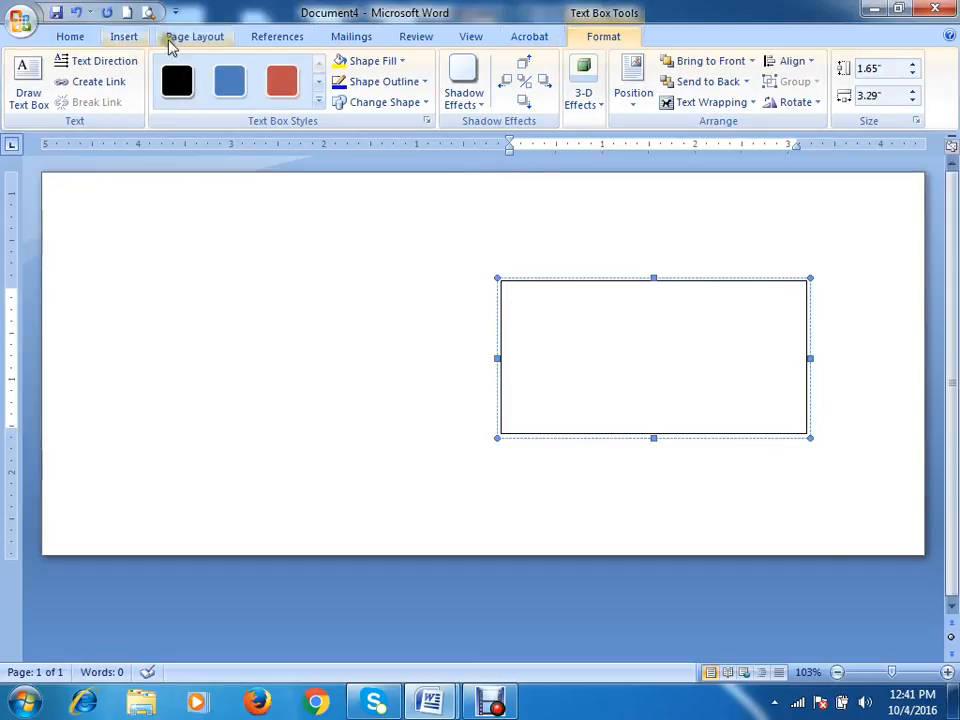
Step: Start an address block in the text box and choose the name format with courtesy title, short first name, middle initial, surname and suffix
{"action": "left_click", "coordinate": [352, 37]}
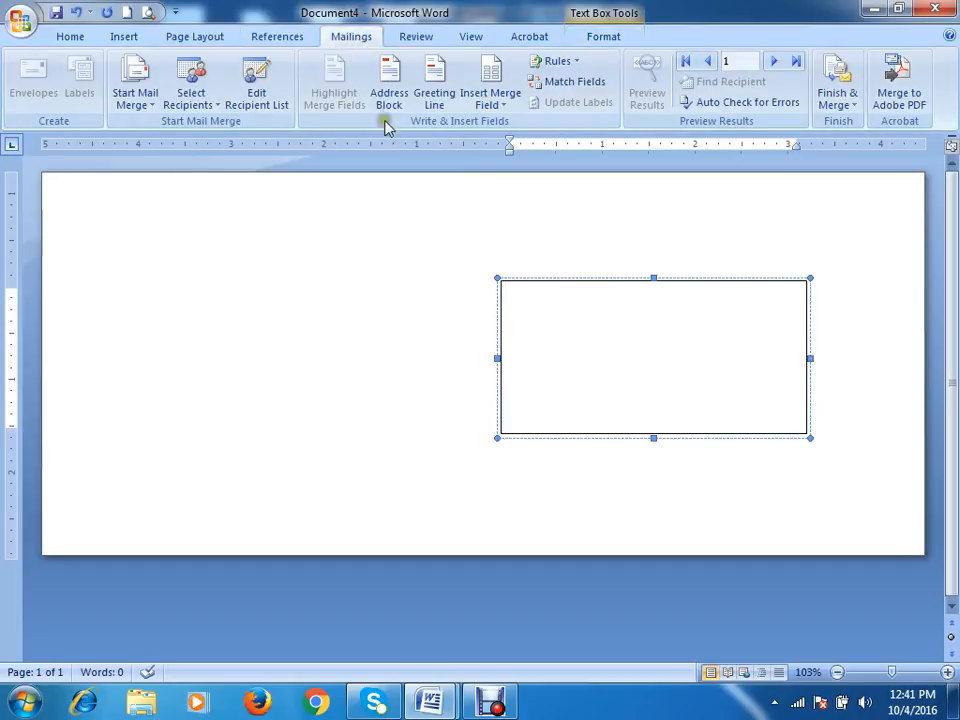
{"action": "left_click", "coordinate": [399, 92]}
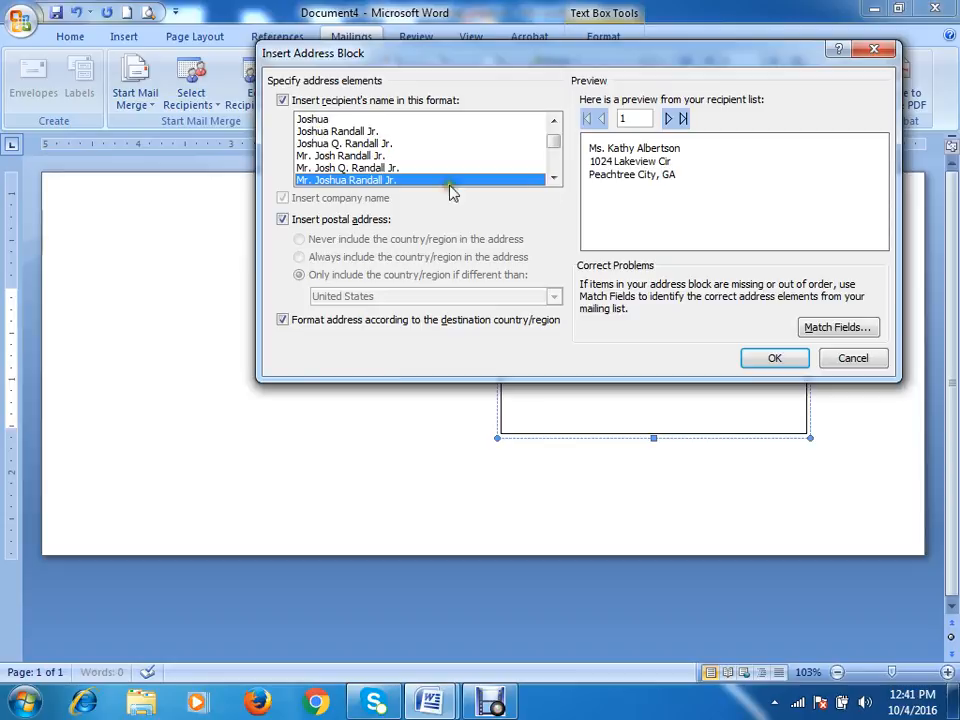
{"action": "left_click", "coordinate": [553, 177]}
{"action": "left_click", "coordinate": [553, 177]}
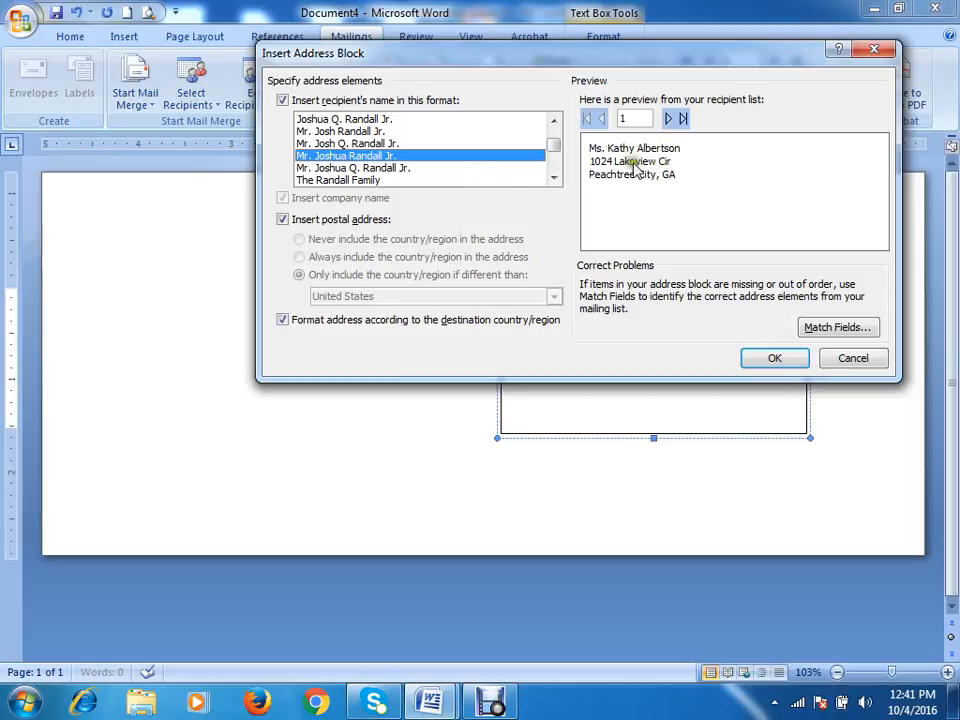
{"action": "left_click", "coordinate": [390, 169]}
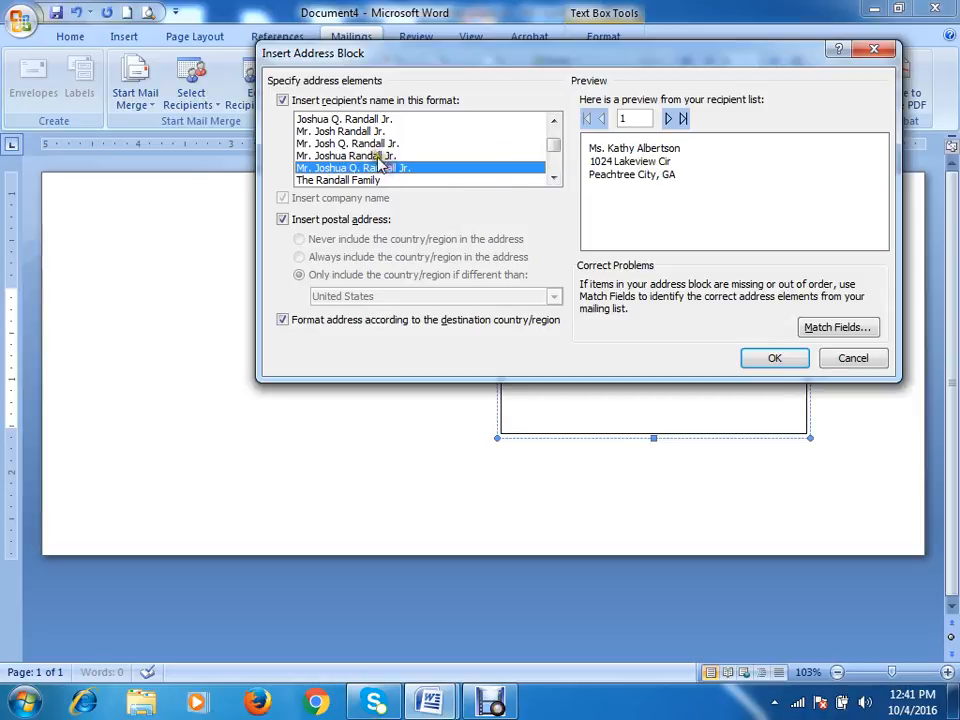
{"action": "left_click", "coordinate": [369, 179]}
{"action": "left_click", "coordinate": [369, 168]}
{"action": "left_click", "coordinate": [368, 156]}
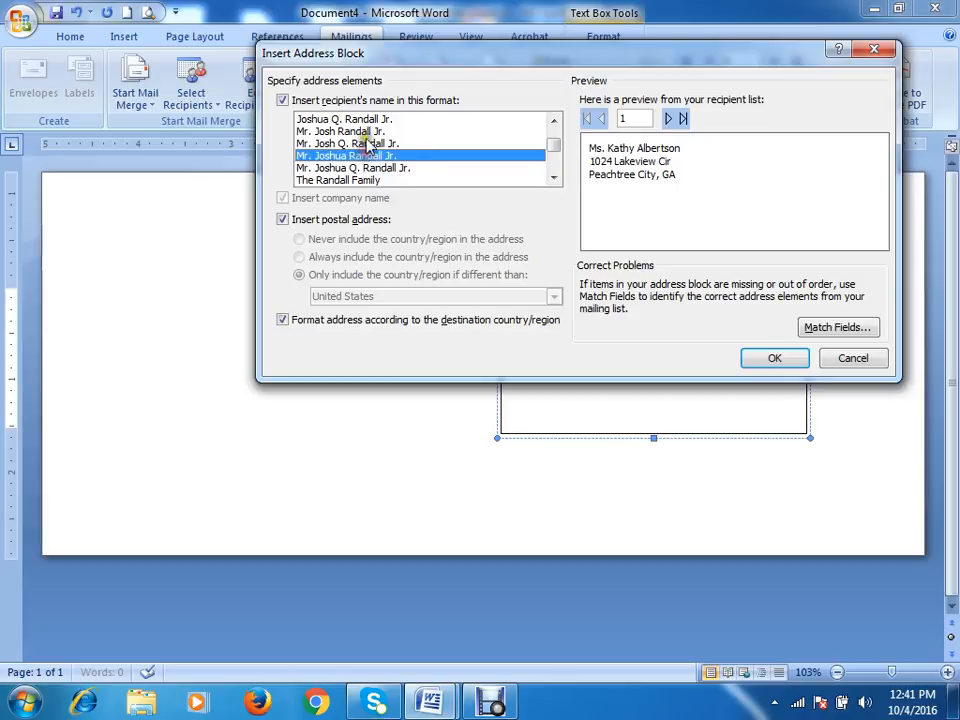
{"action": "left_click", "coordinate": [367, 120]}
{"action": "left_click", "coordinate": [368, 131]}
{"action": "left_click", "coordinate": [370, 144]}
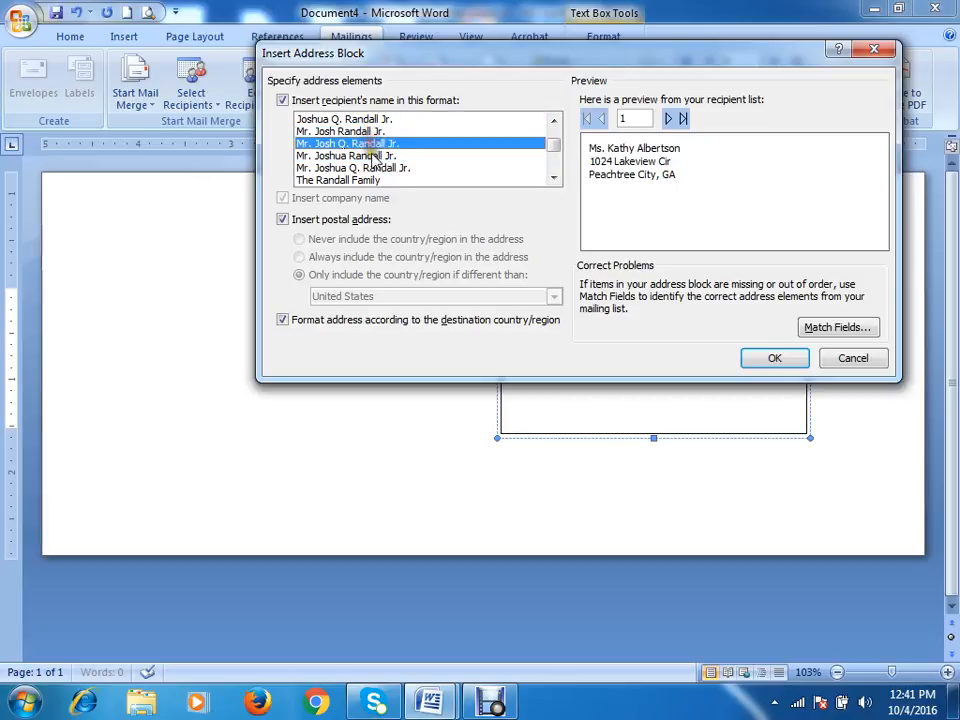
{"action": "left_click", "coordinate": [376, 156]}
{"action": "left_click", "coordinate": [378, 145]}
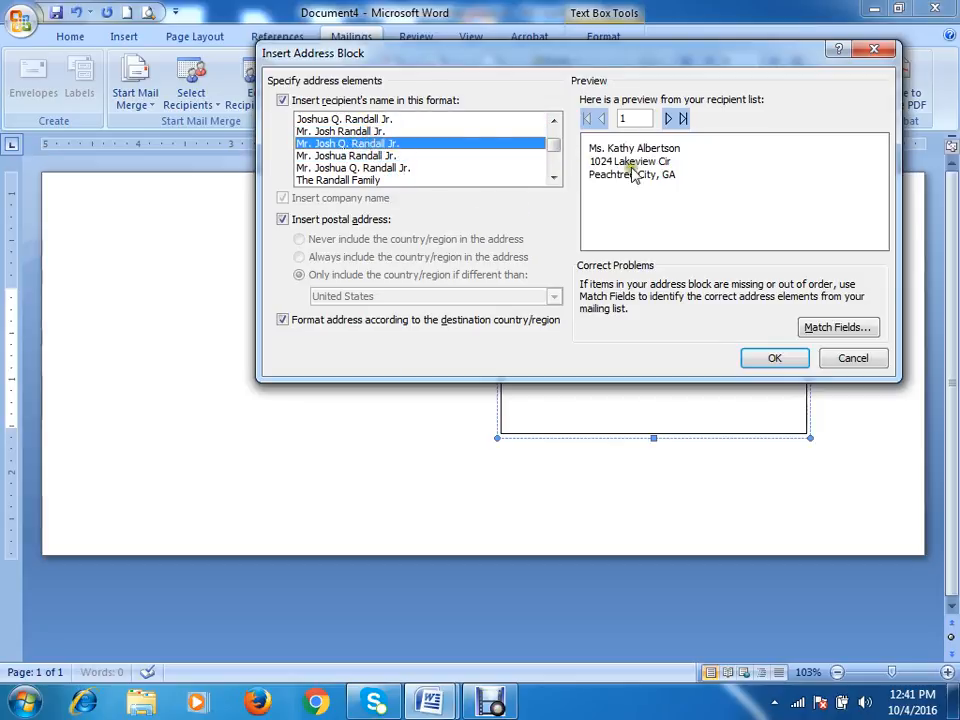
Step: Preview the address block for each recipient through to the last record and return to the first
{"action": "left_click", "coordinate": [668, 118]}
{"action": "left_click", "coordinate": [668, 118]}
{"action": "left_click", "coordinate": [668, 118]}
{"action": "left_click", "coordinate": [668, 118]}
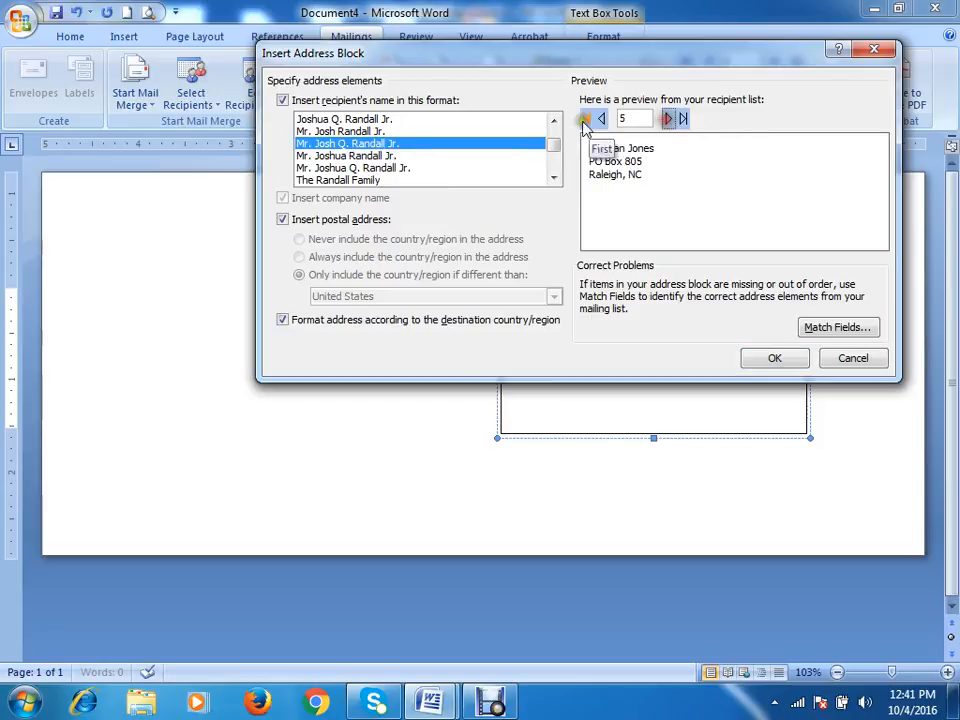
{"action": "left_click", "coordinate": [670, 118]}
{"action": "left_click", "coordinate": [674, 119]}
{"action": "left_click", "coordinate": [676, 119]}
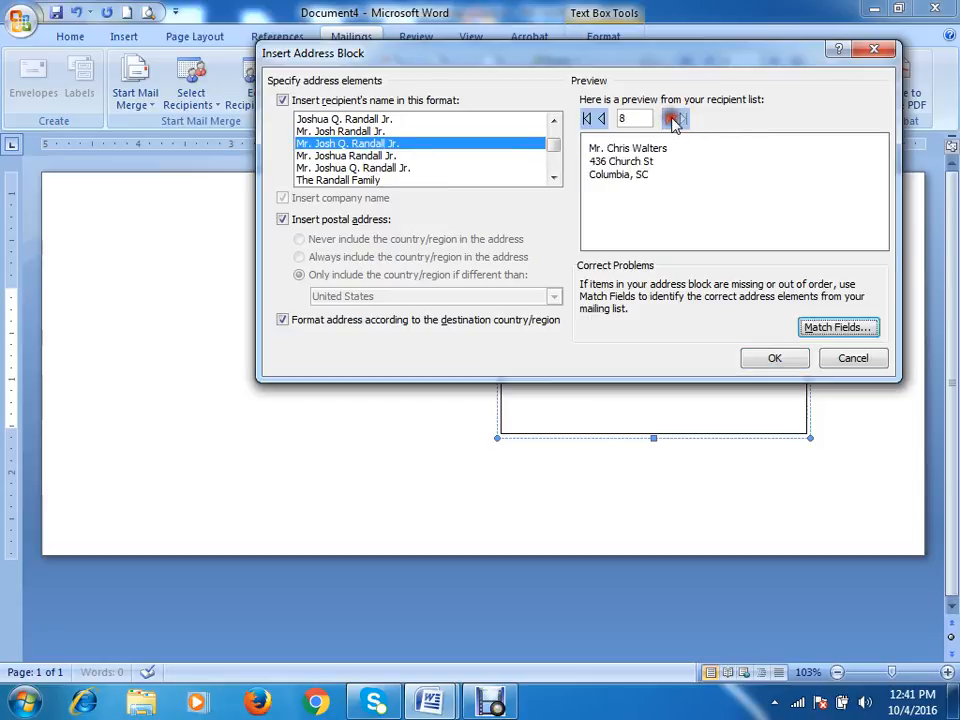
{"action": "left_click", "coordinate": [601, 118]}
{"action": "left_click", "coordinate": [601, 118]}
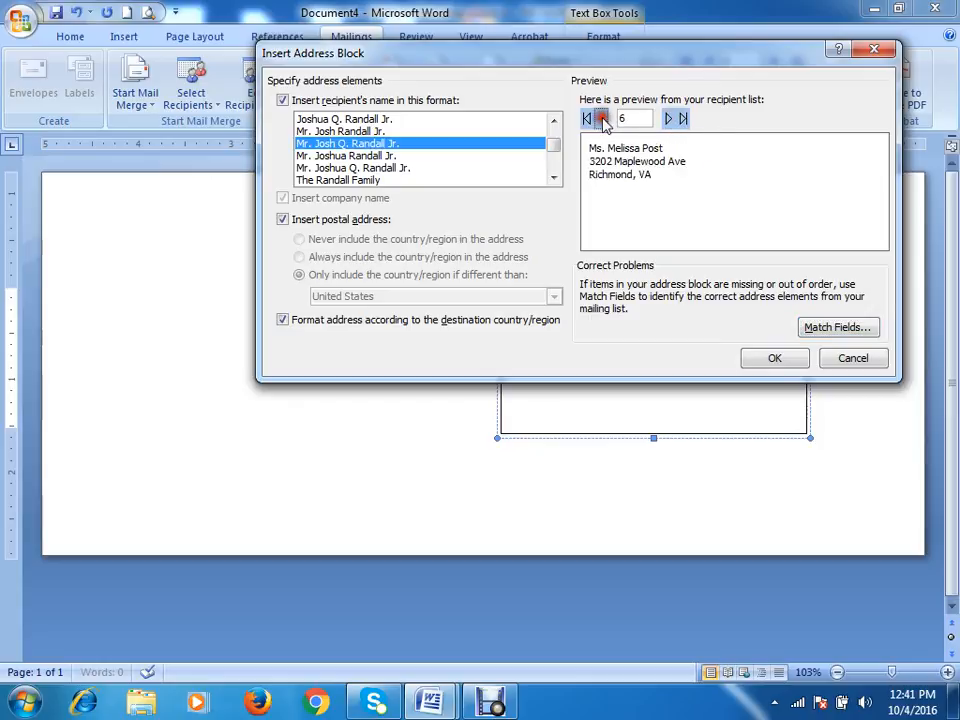
{"action": "left_click", "coordinate": [602, 119]}
{"action": "left_click", "coordinate": [601, 118]}
{"action": "left_click", "coordinate": [601, 118]}
{"action": "left_click", "coordinate": [601, 118]}
{"action": "left_click", "coordinate": [601, 118]}
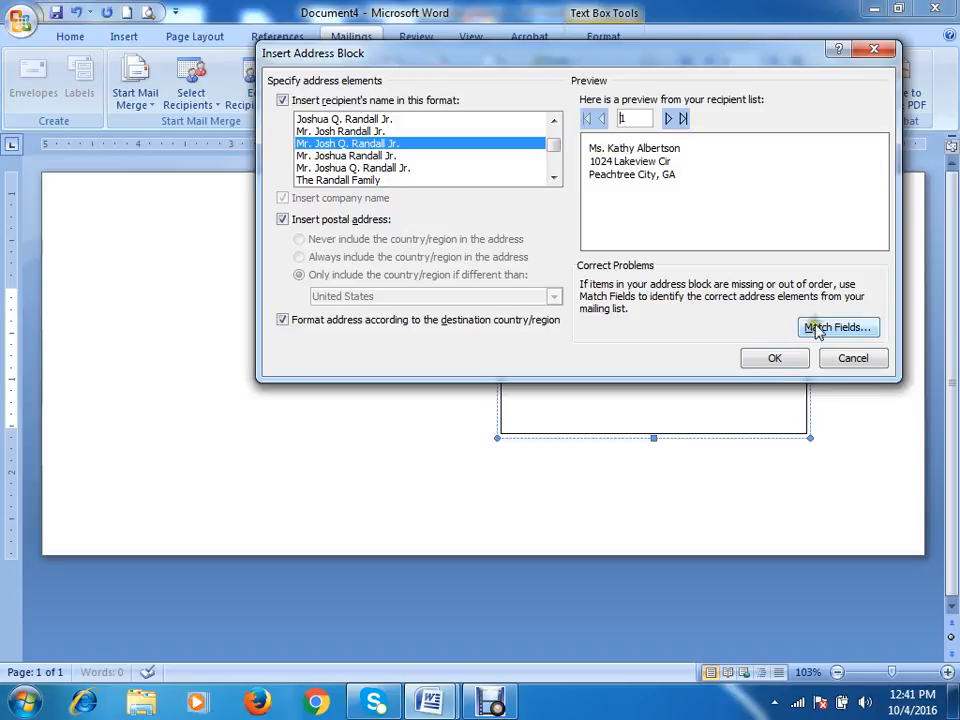
Step: Examine how the recipient list's columns match the address block fields, including Middle Name and Last Name, and accept the existing matching
{"action": "left_click", "coordinate": [846, 334]}
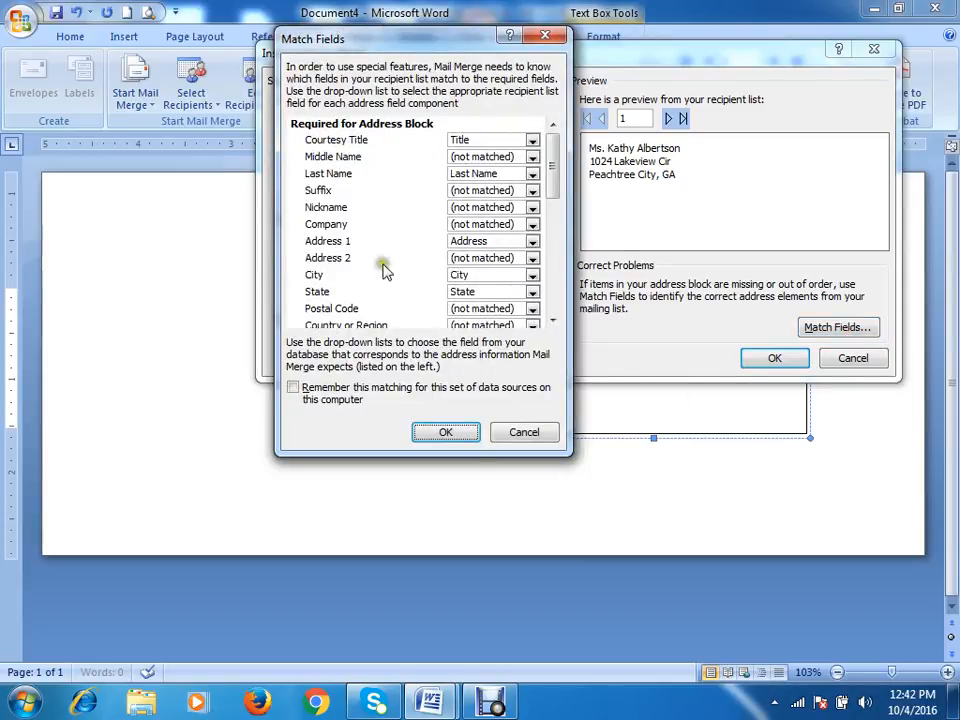
{"action": "mouse_move", "coordinate": [549, 171]}
{"action": "left_mouse_down"}
{"action": "mouse_move", "coordinate": [558, 297]}
{"action": "mouse_move", "coordinate": [545, 163]}
{"action": "left_mouse_up"}
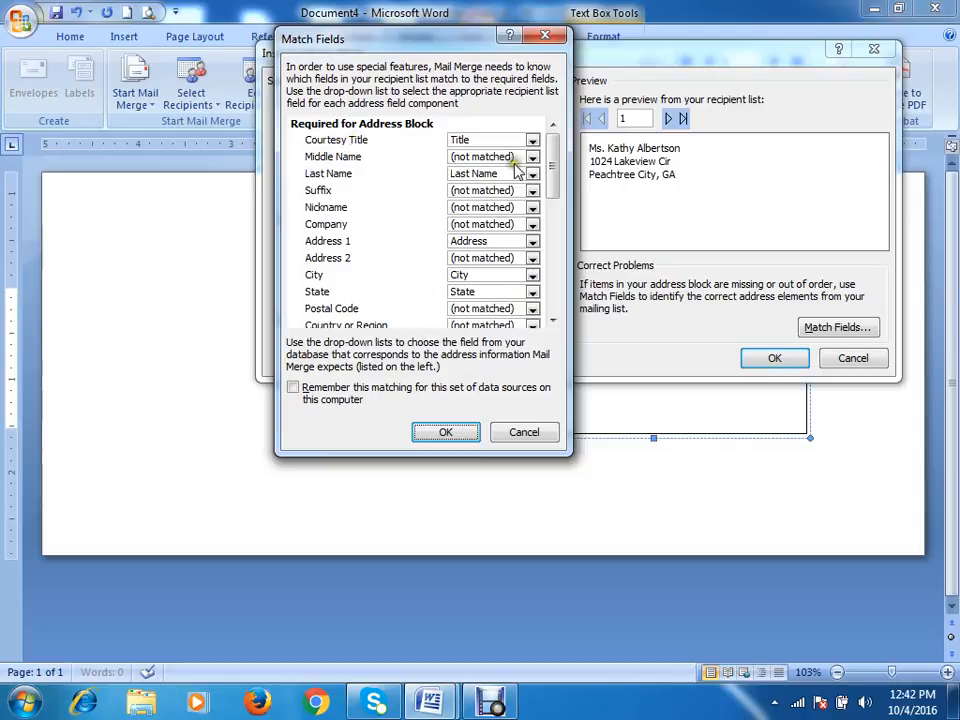
{"action": "left_click_drag", "start_coordinate": [440, 42], "coordinate": [680, 72]}
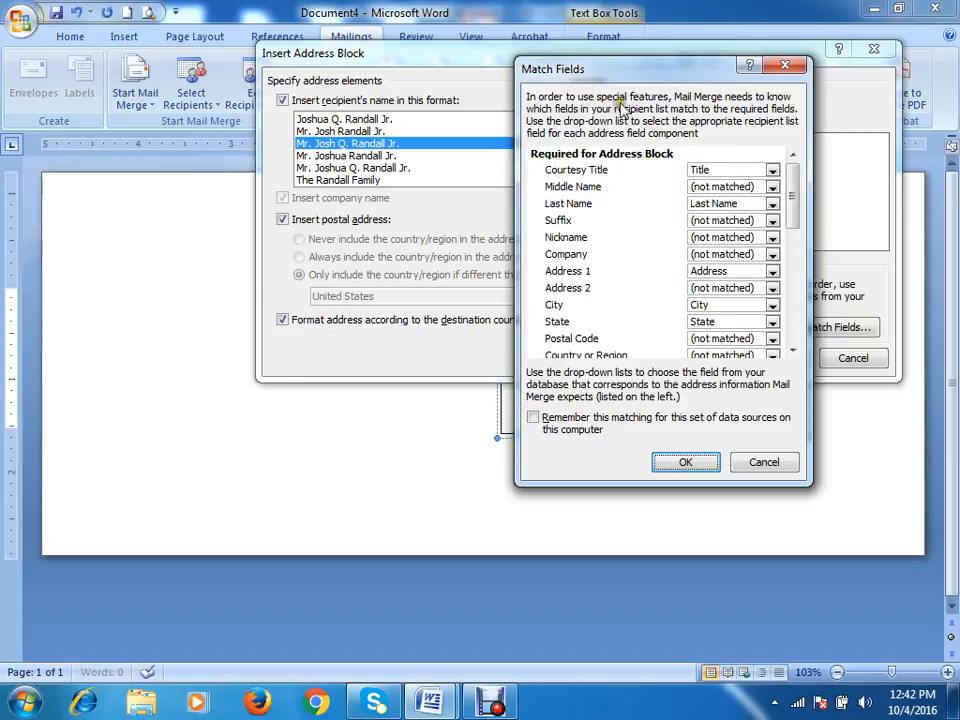
{"action": "left_click_drag", "start_coordinate": [626, 72], "coordinate": [231, 168]}
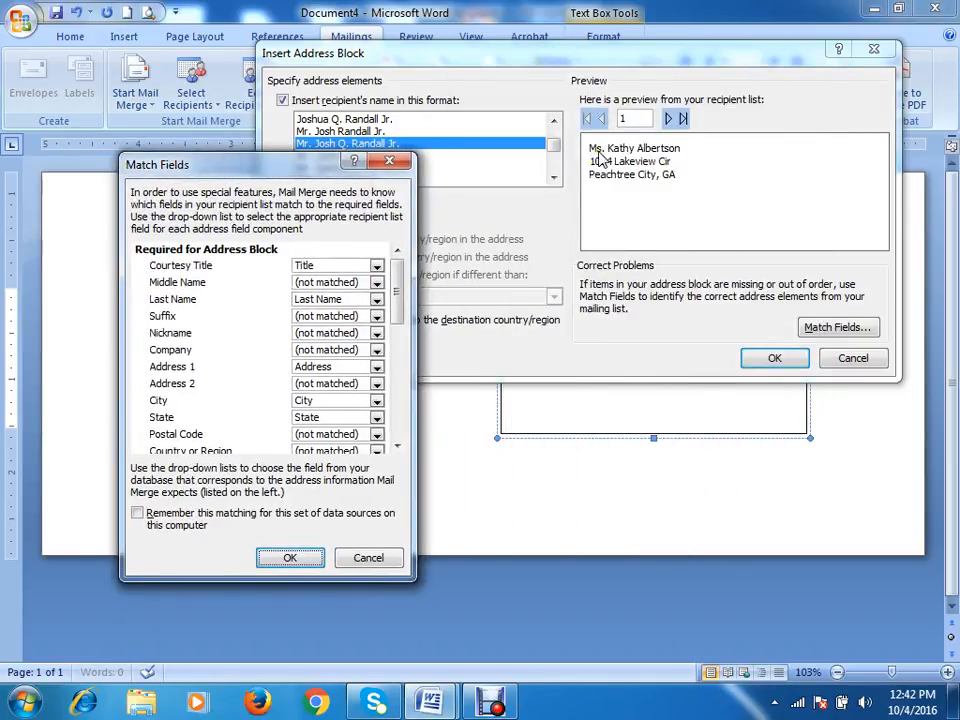
{"action": "left_click_drag", "start_coordinate": [265, 166], "coordinate": [548, 102]}
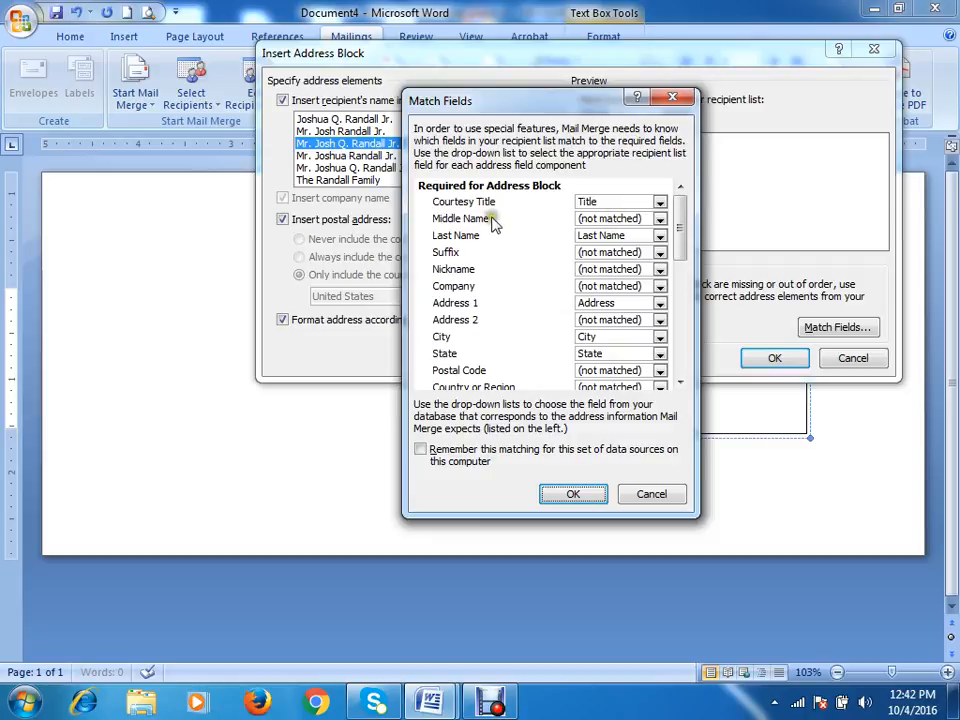
{"action": "left_click", "coordinate": [660, 220]}
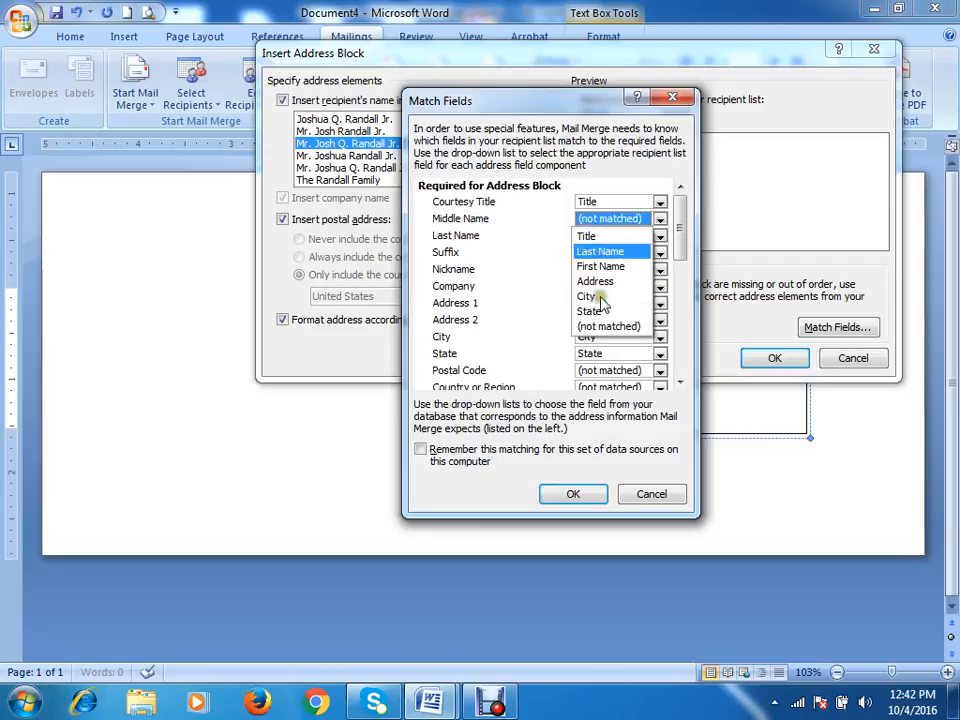
{"action": "left_click", "coordinate": [628, 180]}
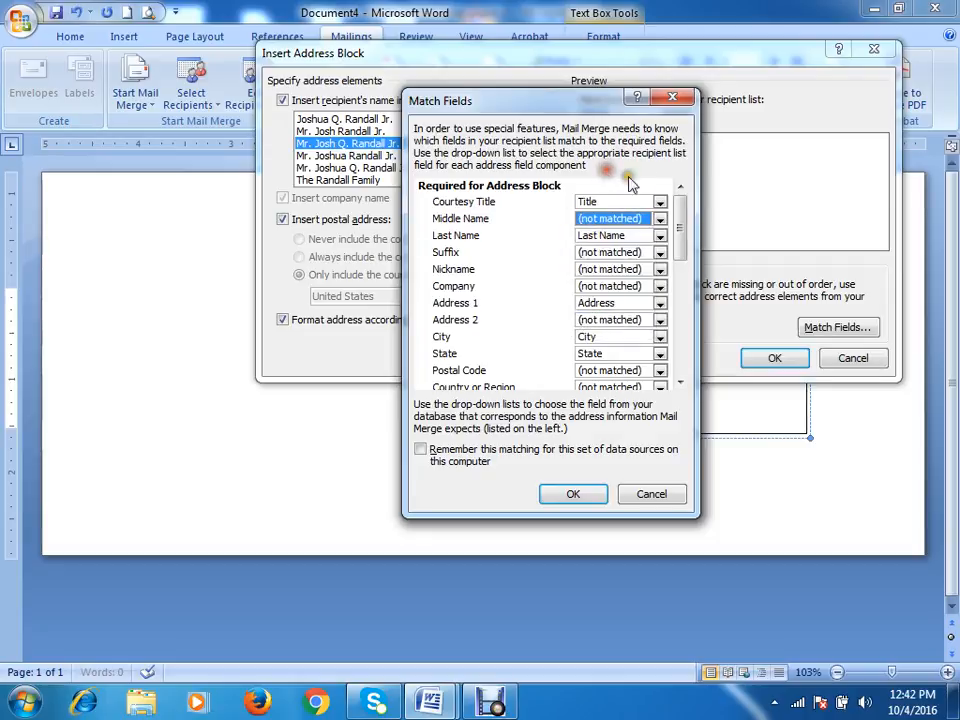
{"action": "left_click", "coordinate": [660, 236]}
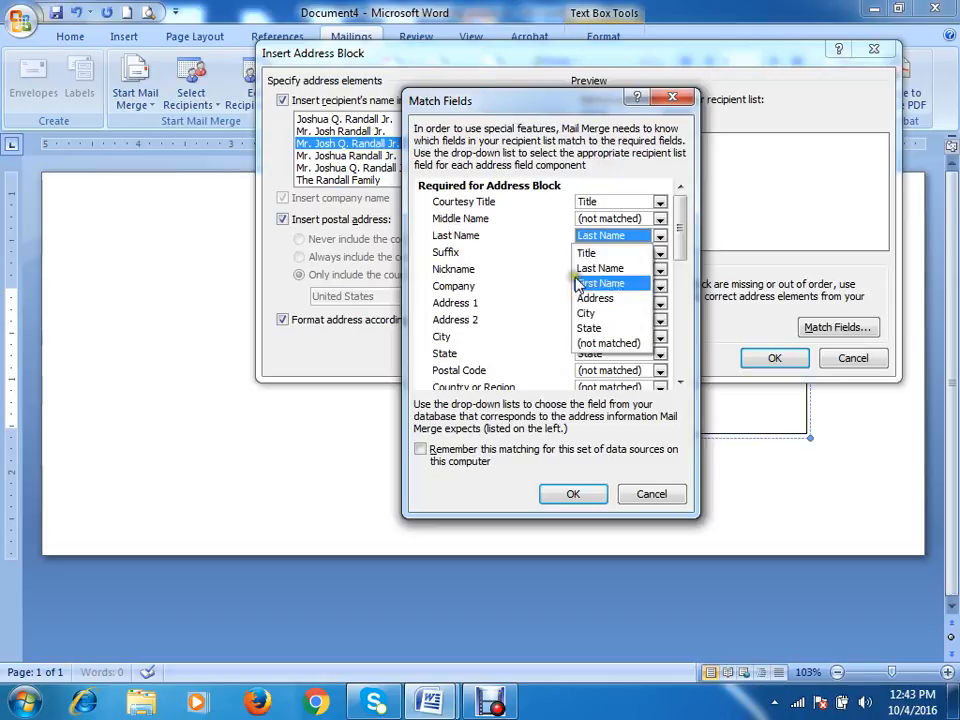
{"action": "left_click", "coordinate": [517, 284]}
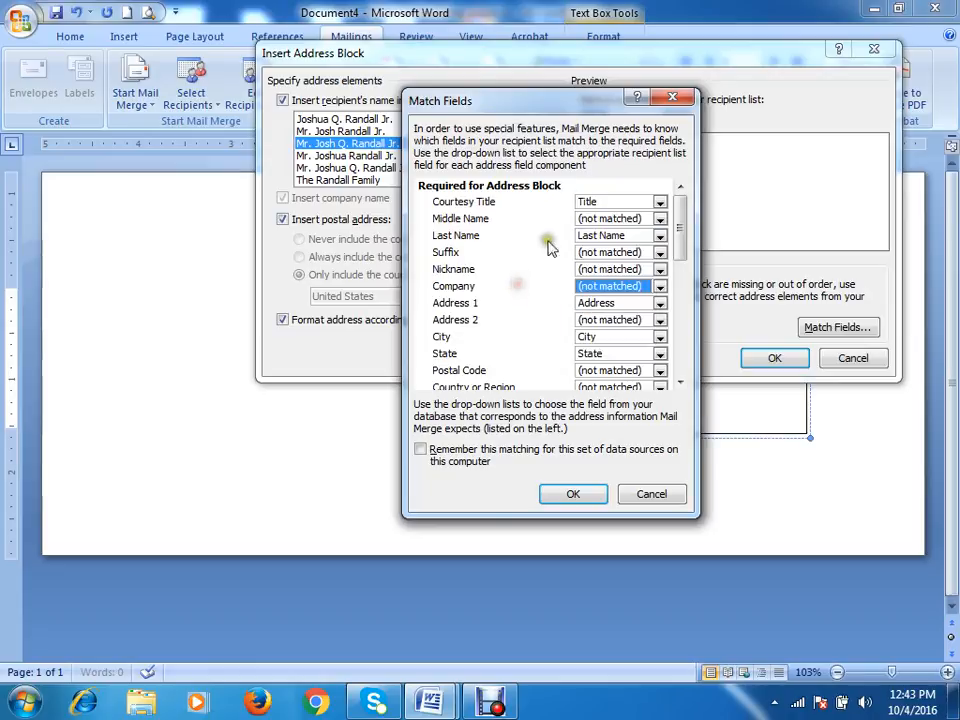
{"action": "left_click", "coordinate": [575, 495]}
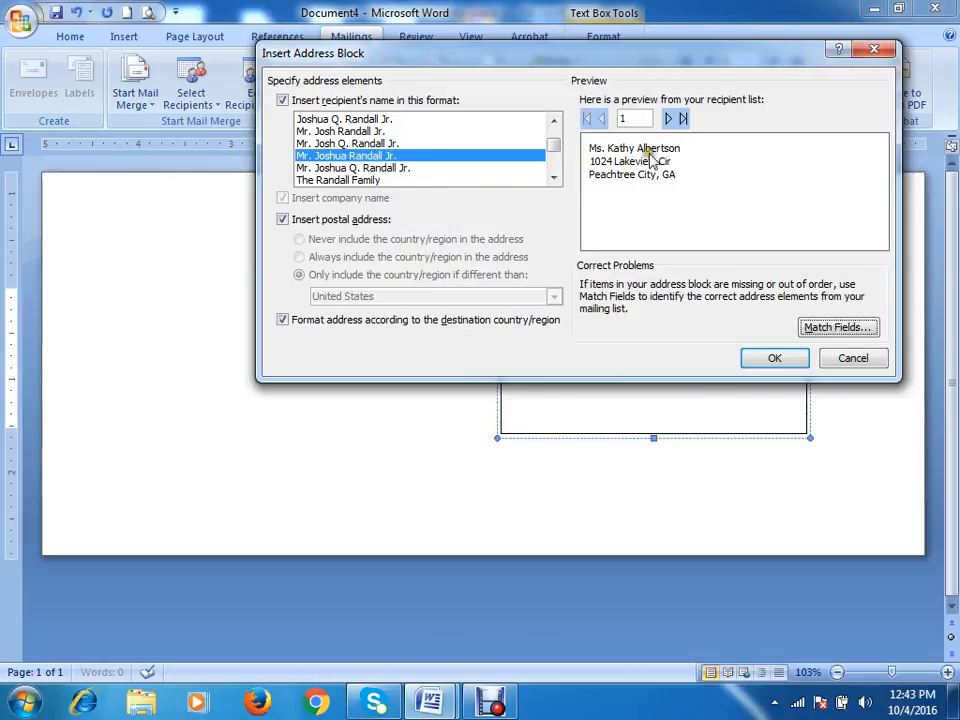
Step: Insert the address block into the text box on the envelope and select the placed field
{"action": "left_click", "coordinate": [778, 360]}
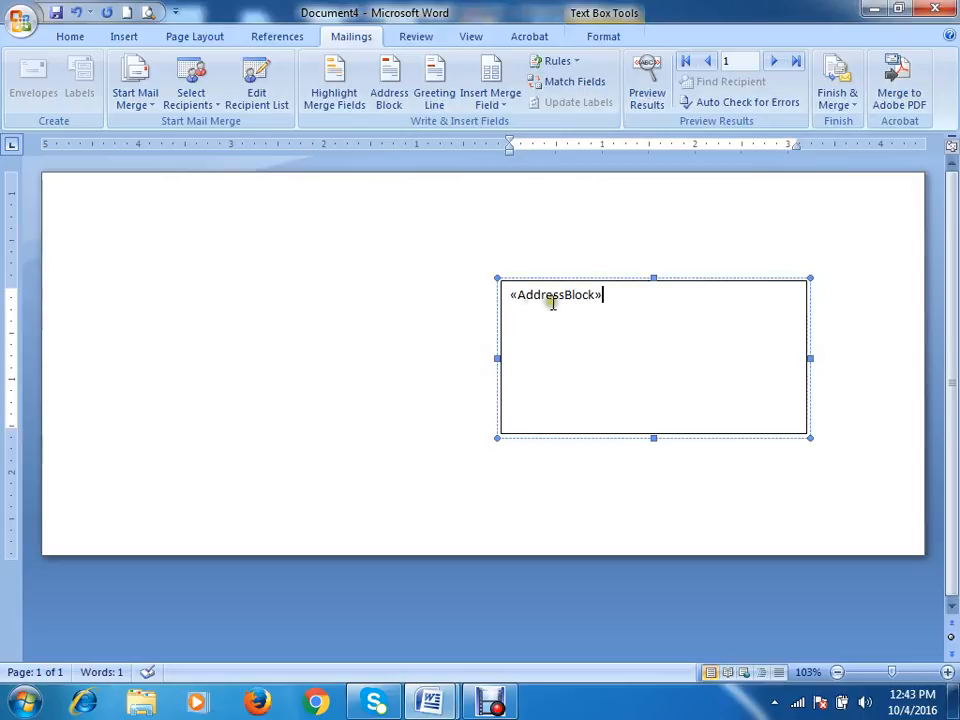
{"action": "left_click_drag", "start_coordinate": [603, 295], "coordinate": [501, 294]}
{"action": "left_click", "coordinate": [621, 312]}
{"action": "left_click", "coordinate": [574, 294]}
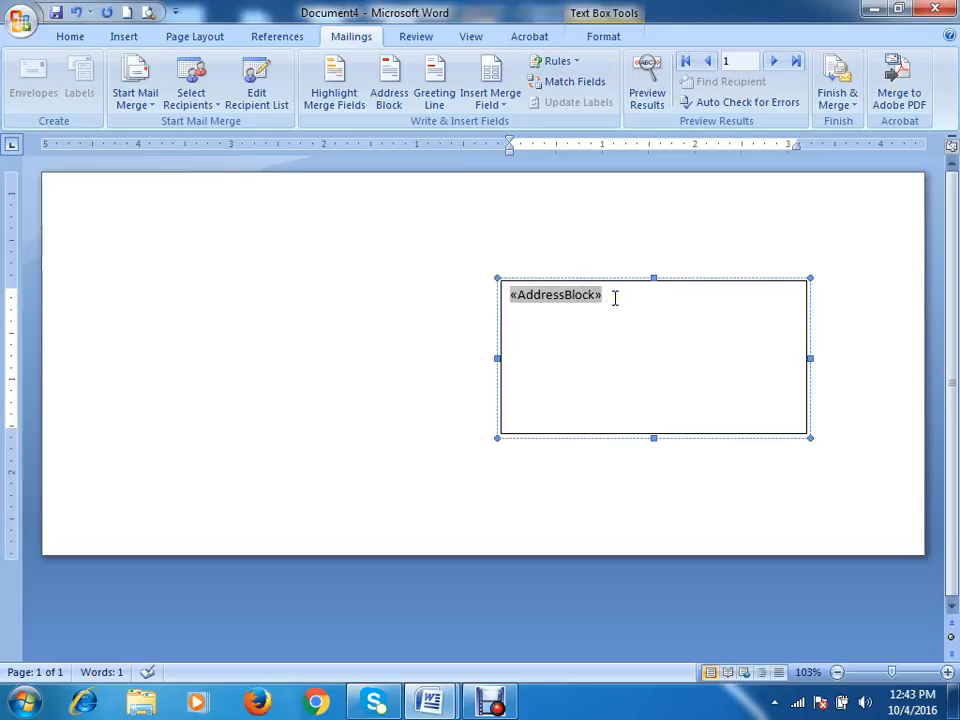
Step: Preview the merge results on the envelope, going through the recipients to the last record and back to the first twice
{"action": "left_click", "coordinate": [647, 92]}
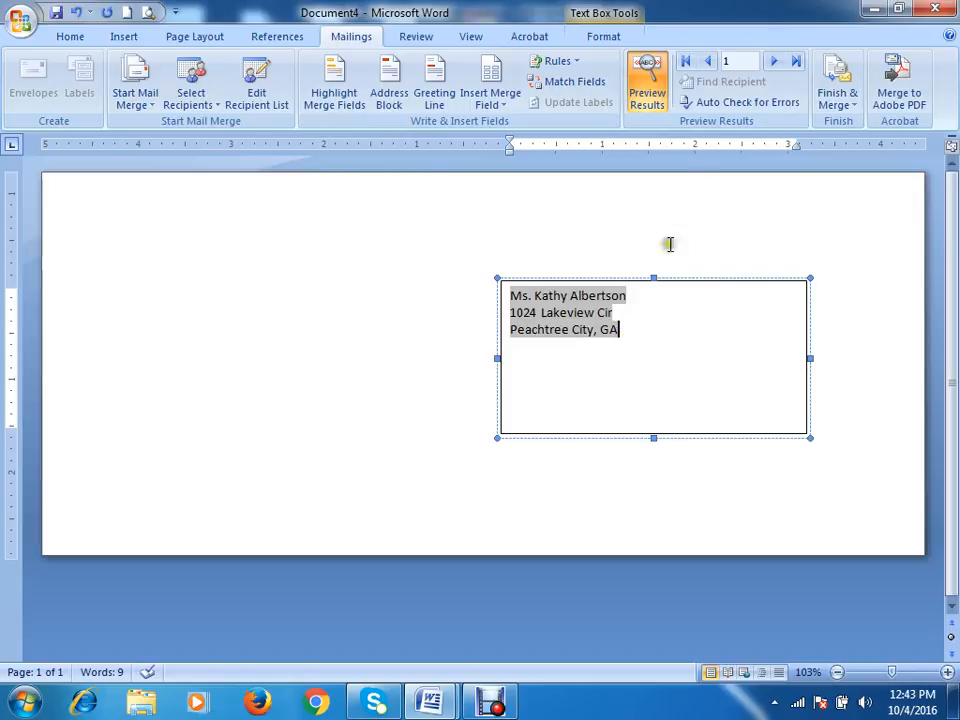
{"action": "left_click", "coordinate": [774, 62]}
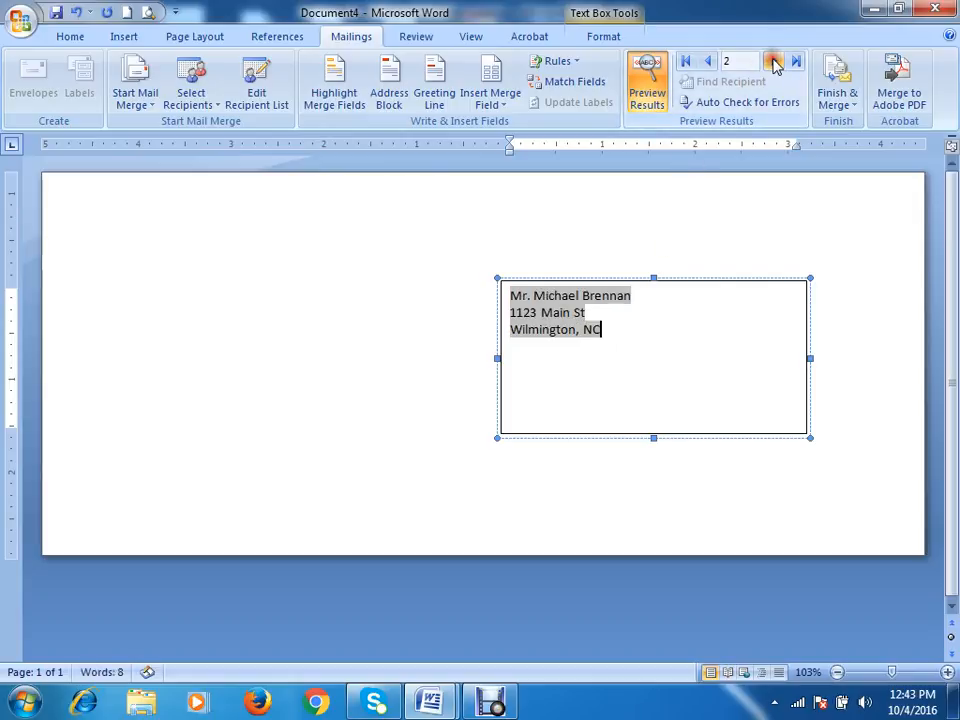
{"action": "left_click", "coordinate": [774, 62]}
{"action": "left_click", "coordinate": [774, 62]}
{"action": "left_click", "coordinate": [774, 62]}
{"action": "left_click", "coordinate": [774, 62]}
{"action": "left_click", "coordinate": [774, 62]}
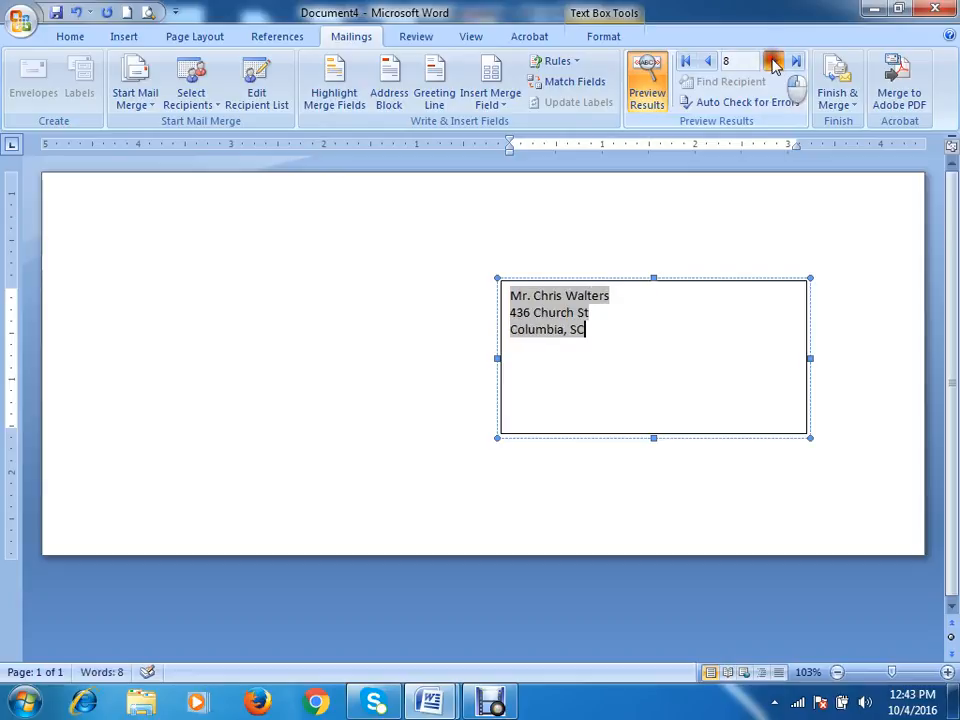
{"action": "left_click", "coordinate": [708, 62]}
{"action": "left_click", "coordinate": [708, 62]}
{"action": "left_click", "coordinate": [708, 62]}
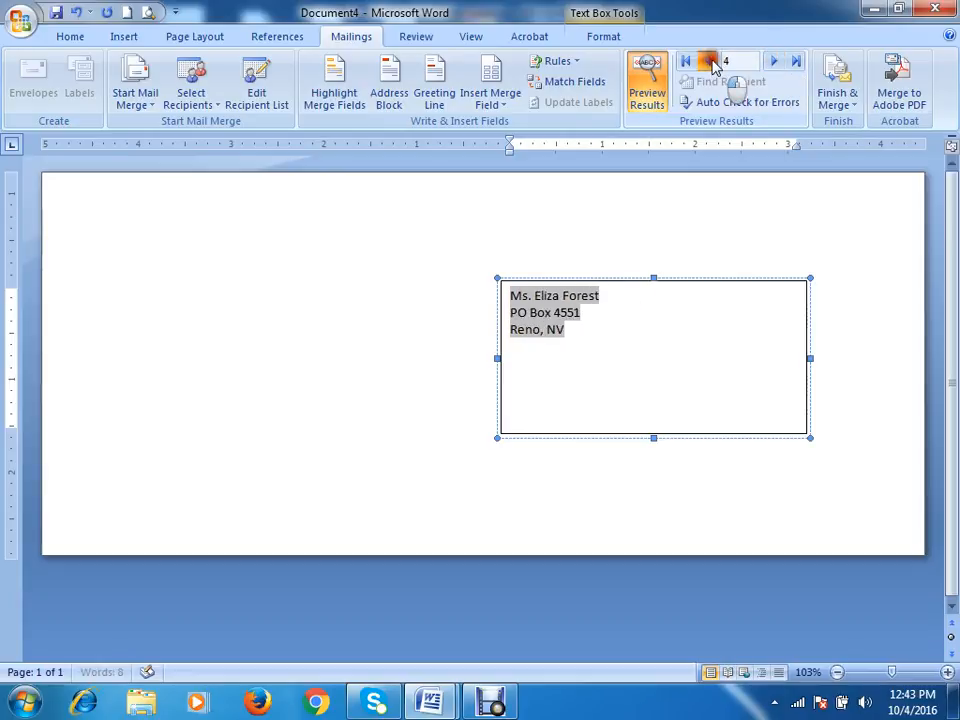
{"action": "left_click", "coordinate": [708, 62]}
{"action": "left_click", "coordinate": [708, 62]}
{"action": "left_click", "coordinate": [708, 62]}
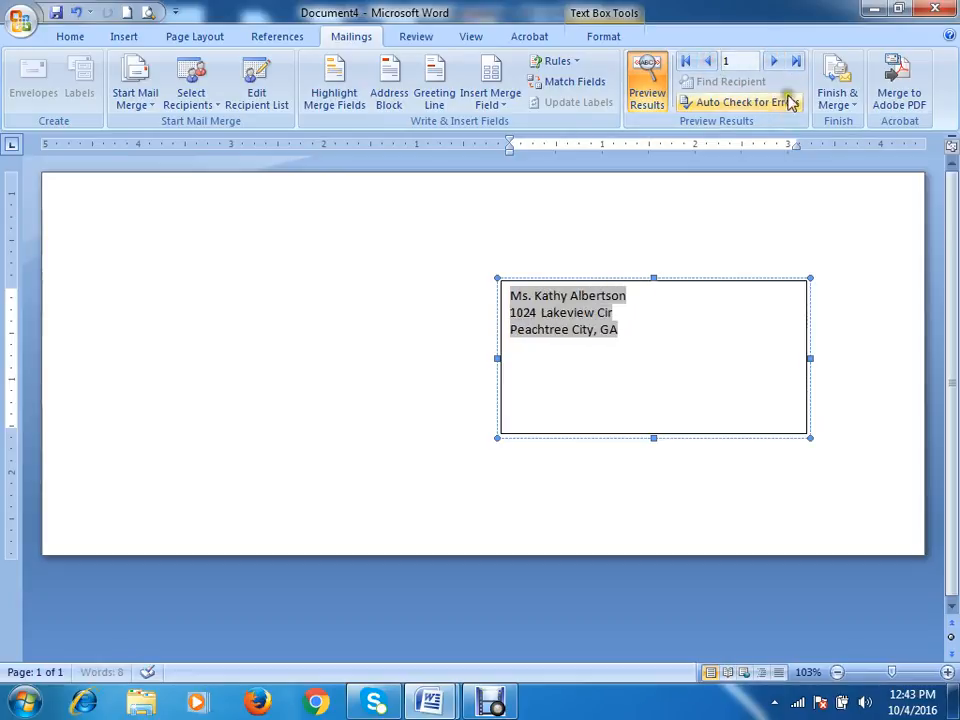
{"action": "left_click", "coordinate": [774, 62]}
{"action": "left_click", "coordinate": [774, 62]}
{"action": "left_click", "coordinate": [774, 62]}
{"action": "left_click", "coordinate": [774, 62]}
{"action": "left_click", "coordinate": [774, 62]}
{"action": "left_click", "coordinate": [774, 62]}
{"action": "left_click", "coordinate": [774, 62]}
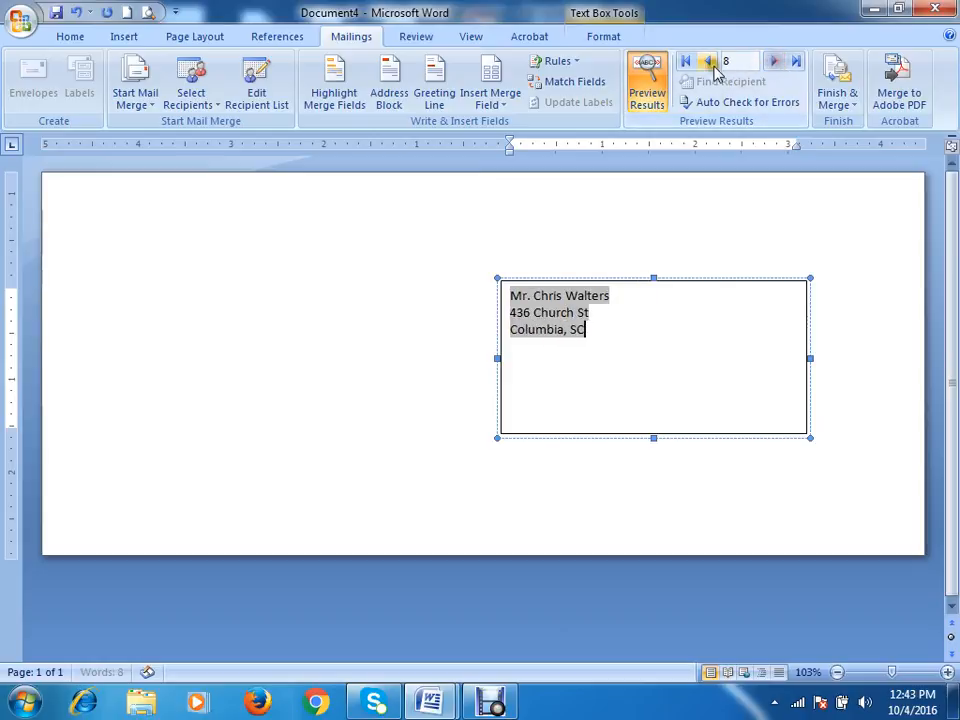
{"action": "left_click", "coordinate": [708, 62]}
{"action": "left_click", "coordinate": [708, 62]}
{"action": "left_click", "coordinate": [708, 62]}
{"action": "left_click", "coordinate": [708, 62]}
{"action": "left_click", "coordinate": [708, 62]}
{"action": "left_click", "coordinate": [708, 62]}
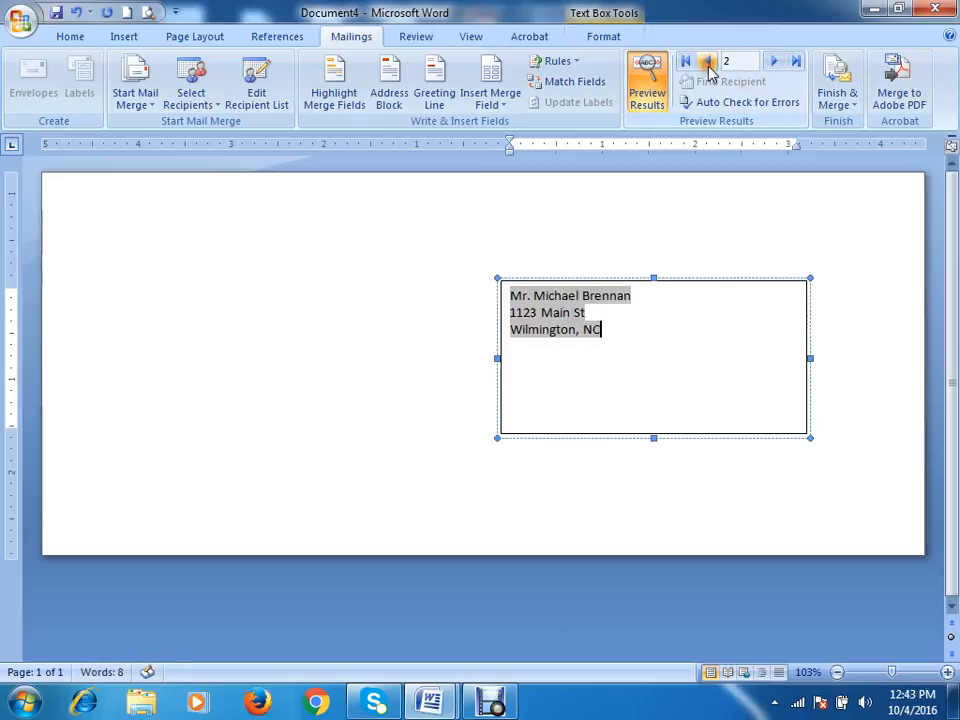
{"action": "left_click", "coordinate": [708, 62]}
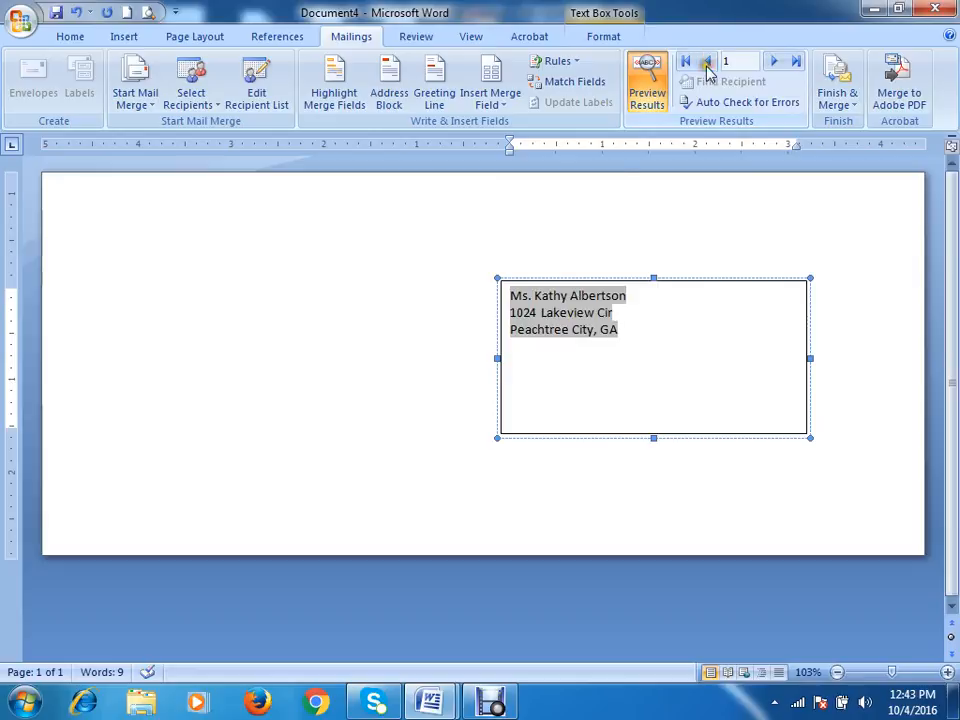
Step: Enlarge the address text in the text box to 20 pt and set its font to Adobe Devanagari
{"action": "left_click_drag", "start_coordinate": [641, 330], "coordinate": [505, 302]}
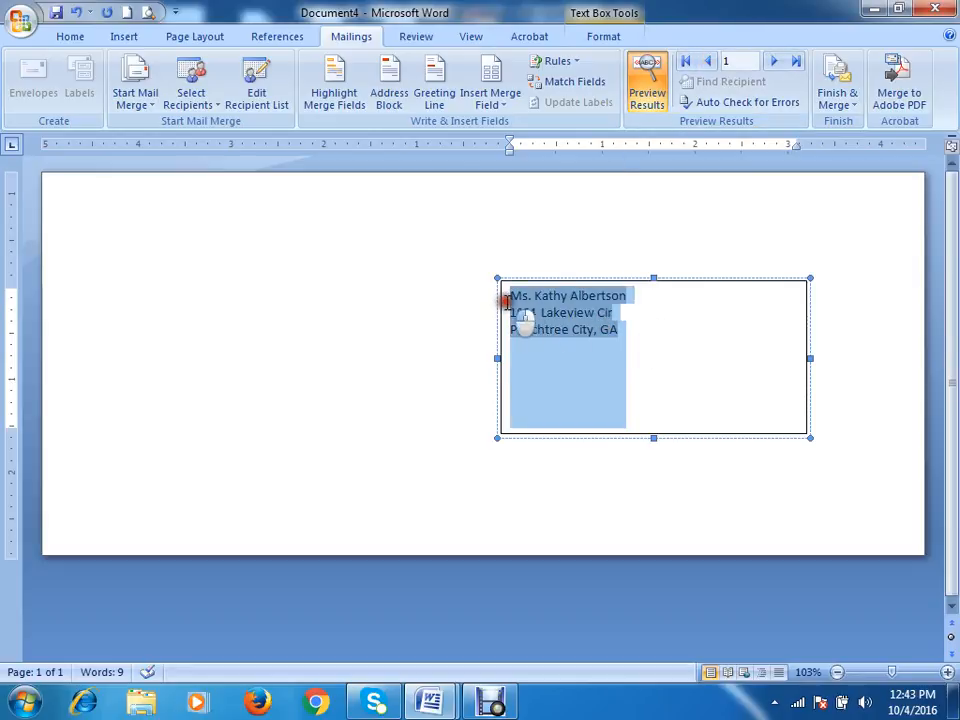
{"action": "left_click", "coordinate": [68, 37]}
{"action": "left_click", "coordinate": [261, 70]}
{"action": "left_click", "coordinate": [261, 70]}
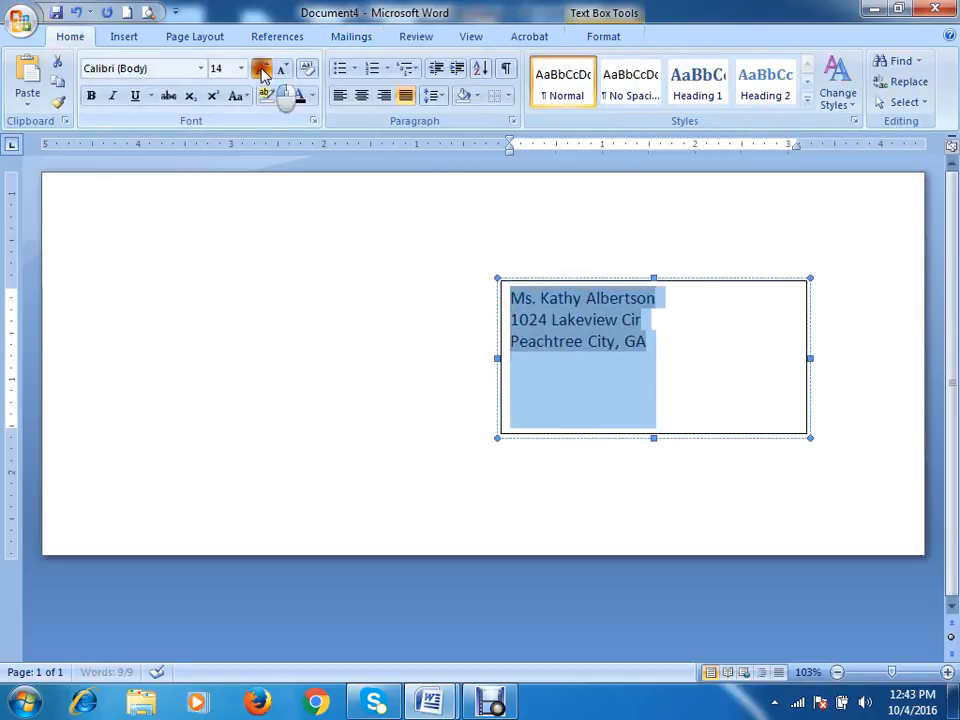
{"action": "left_click", "coordinate": [261, 70]}
{"action": "left_click", "coordinate": [261, 70]}
{"action": "left_click", "coordinate": [261, 70]}
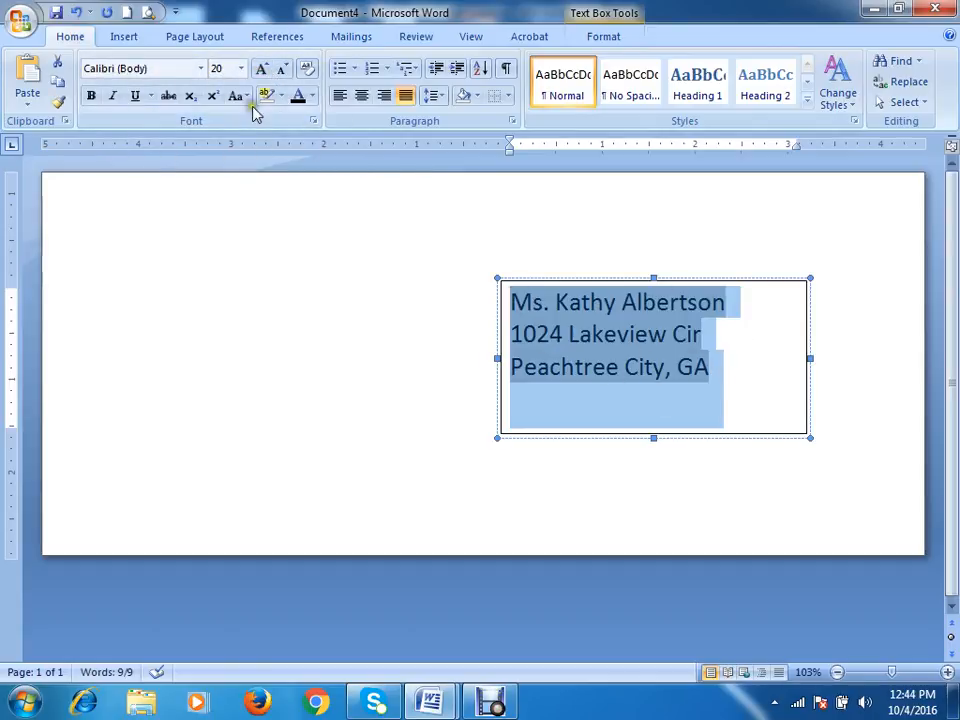
{"action": "left_click", "coordinate": [203, 75]}
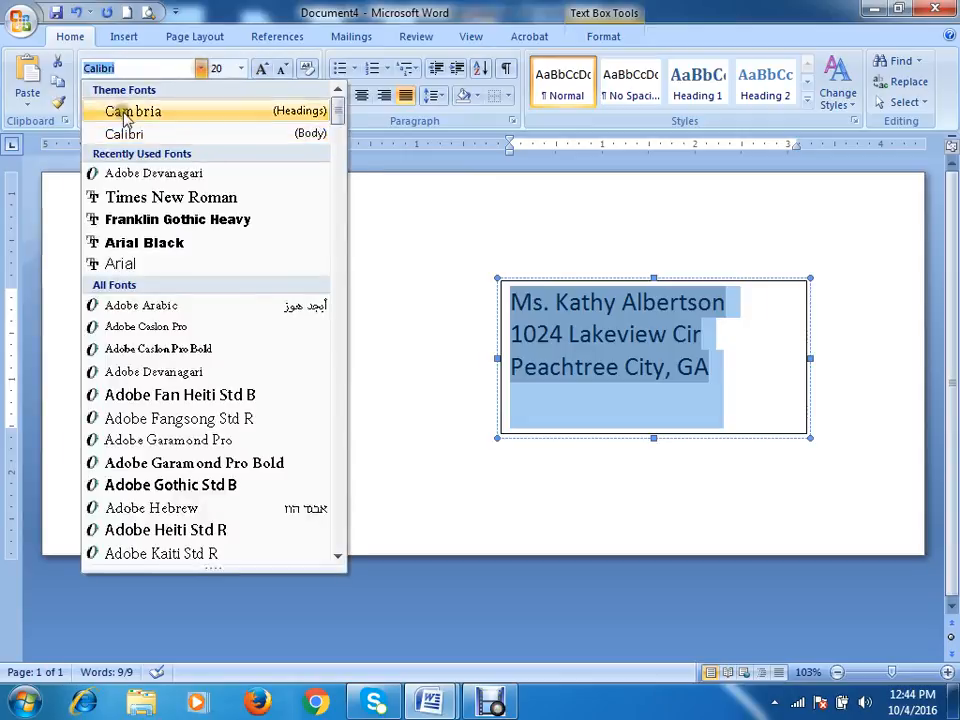
{"action": "left_click", "coordinate": [129, 172]}
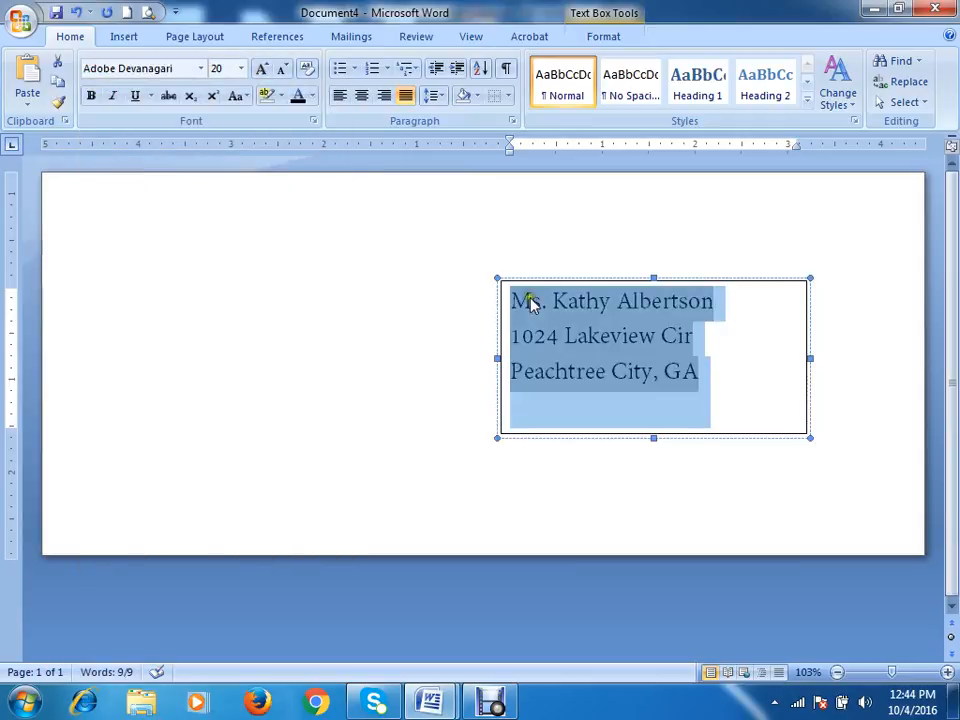
{"action": "left_click", "coordinate": [846, 349]}
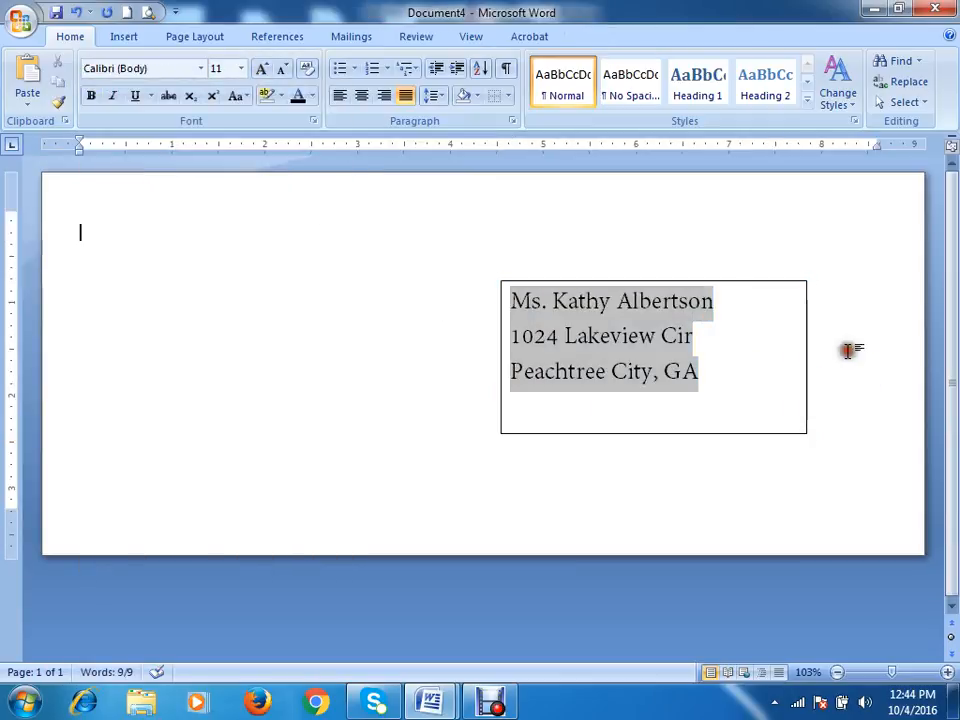
Step: Reduce the font size of the whole address in the text box to 16 pt
{"action": "left_click", "coordinate": [755, 350]}
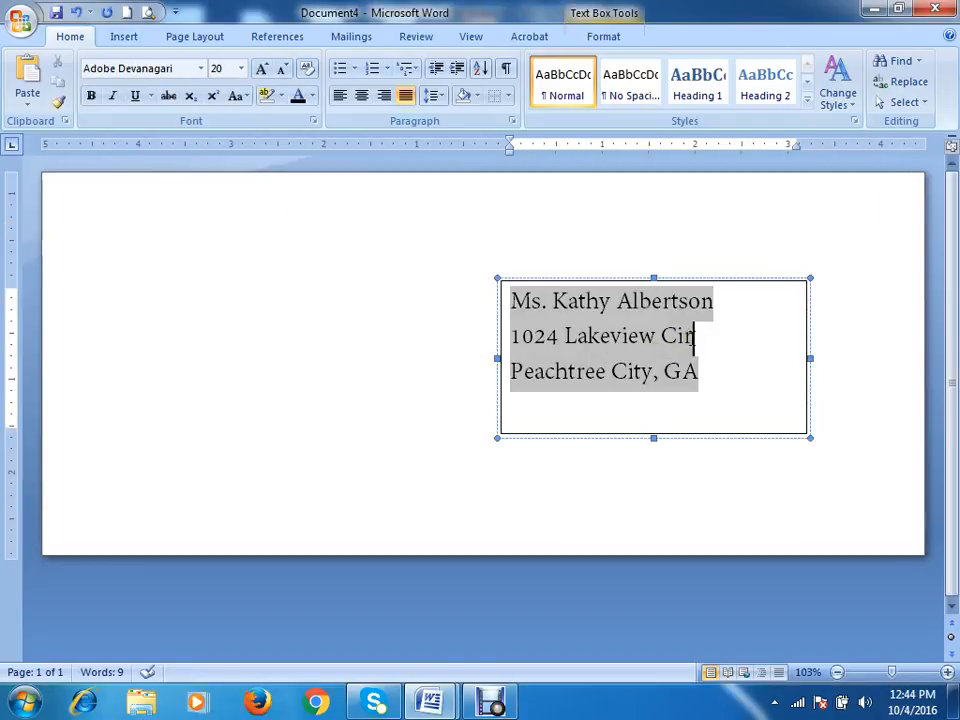
{"action": "left_click_drag", "start_coordinate": [701, 385], "coordinate": [515, 295]}
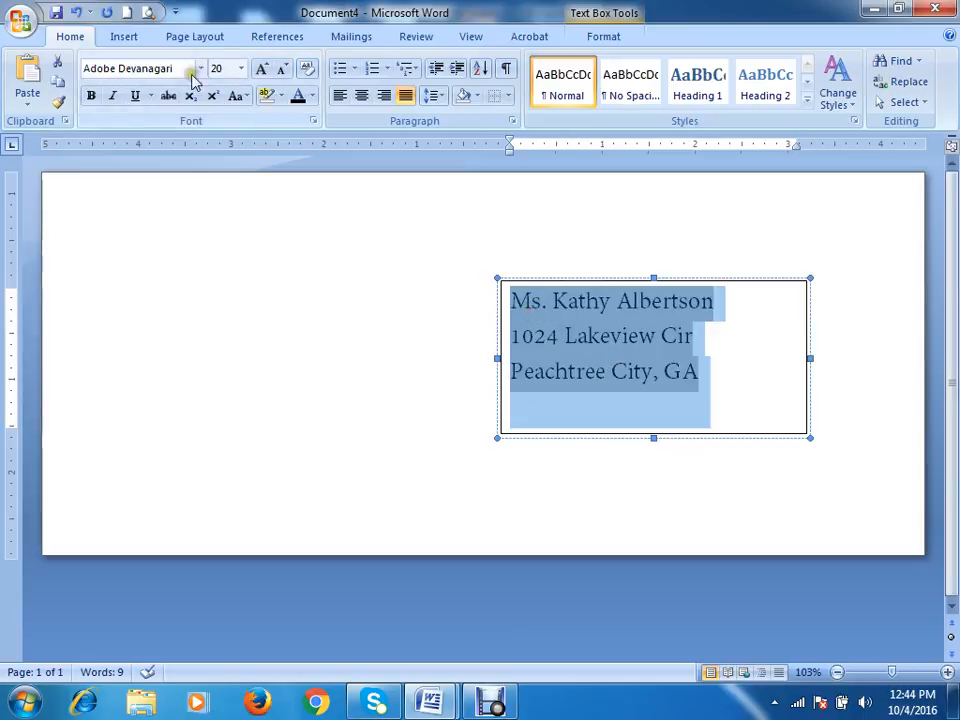
{"action": "left_click", "coordinate": [285, 69]}
{"action": "left_click", "coordinate": [285, 69]}
{"action": "left_click", "coordinate": [285, 69]}
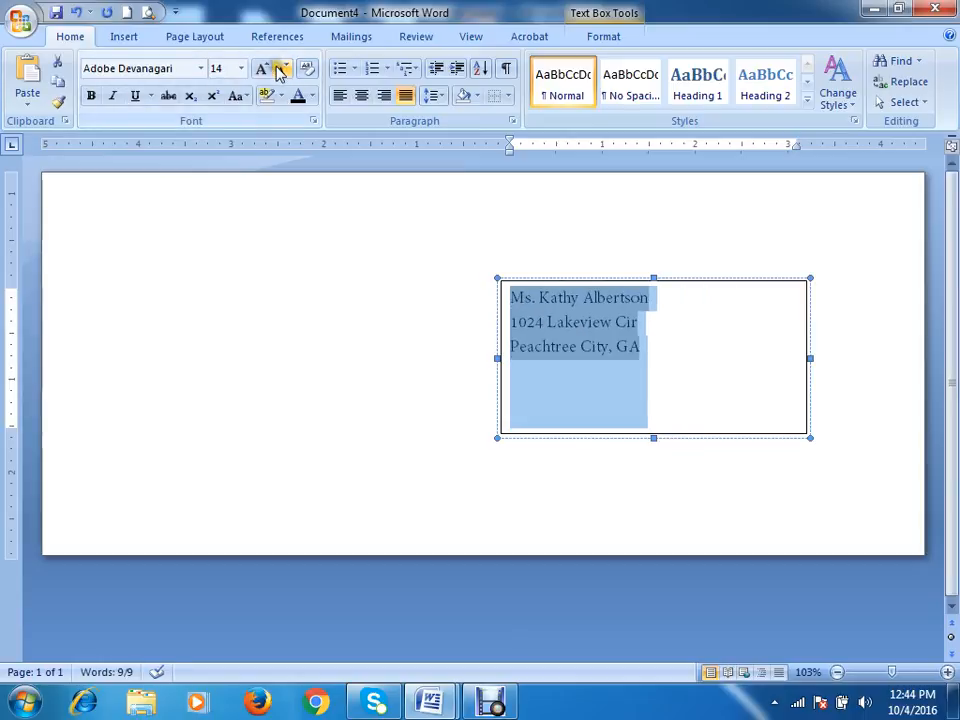
{"action": "left_click", "coordinate": [261, 69]}
{"action": "left_click", "coordinate": [845, 305]}
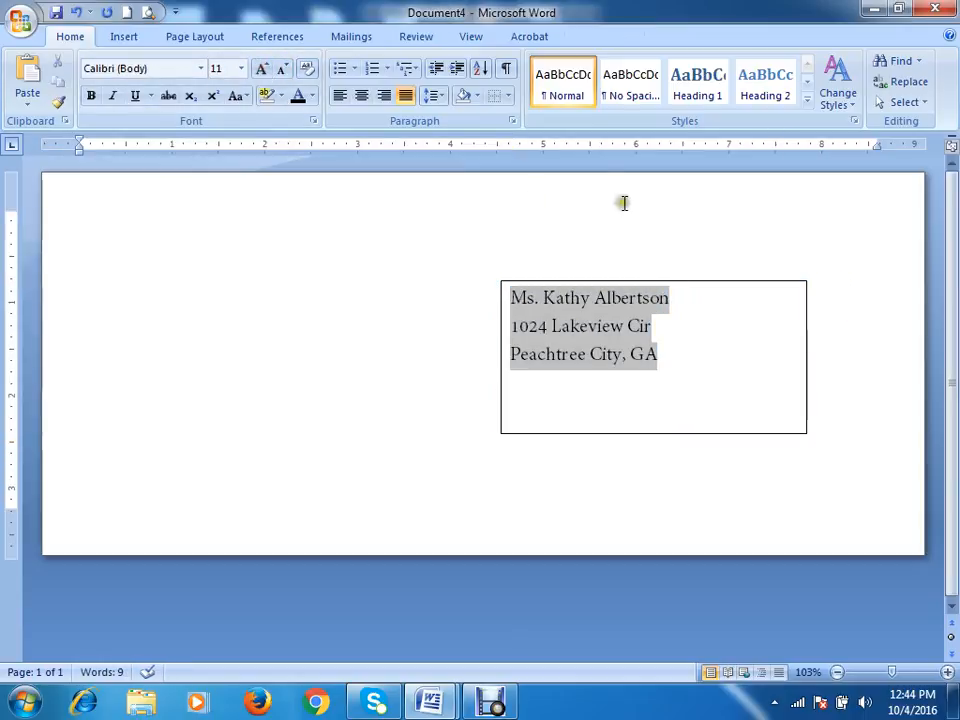
{"action": "left_click", "coordinate": [630, 322]}
{"action": "left_click", "coordinate": [595, 36]}
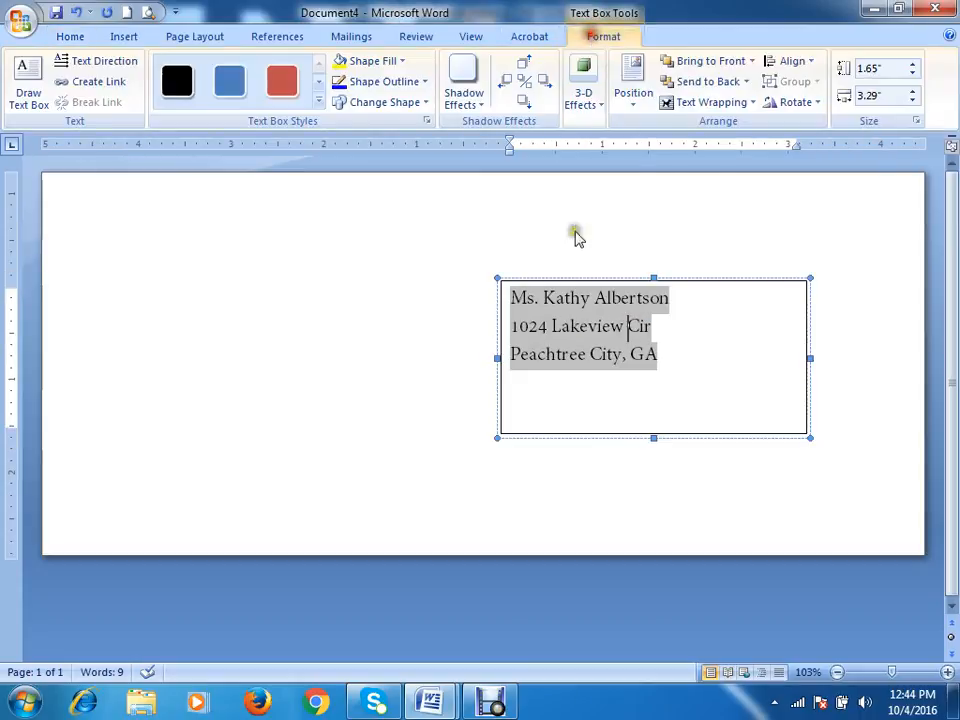
{"action": "left_click", "coordinate": [589, 280]}
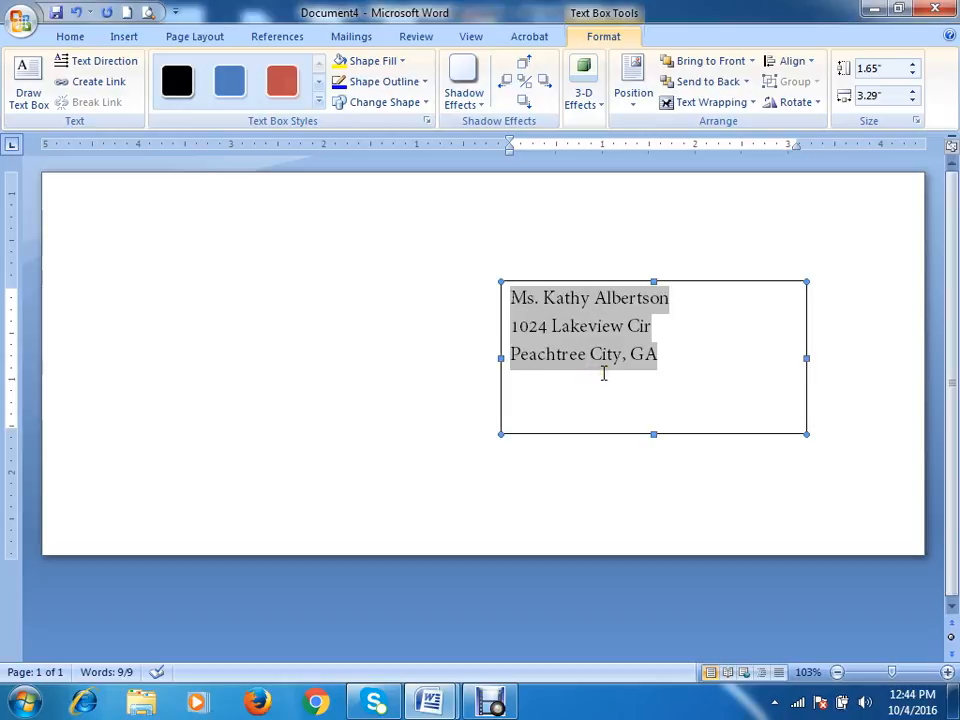
{"action": "left_click", "coordinate": [674, 268]}
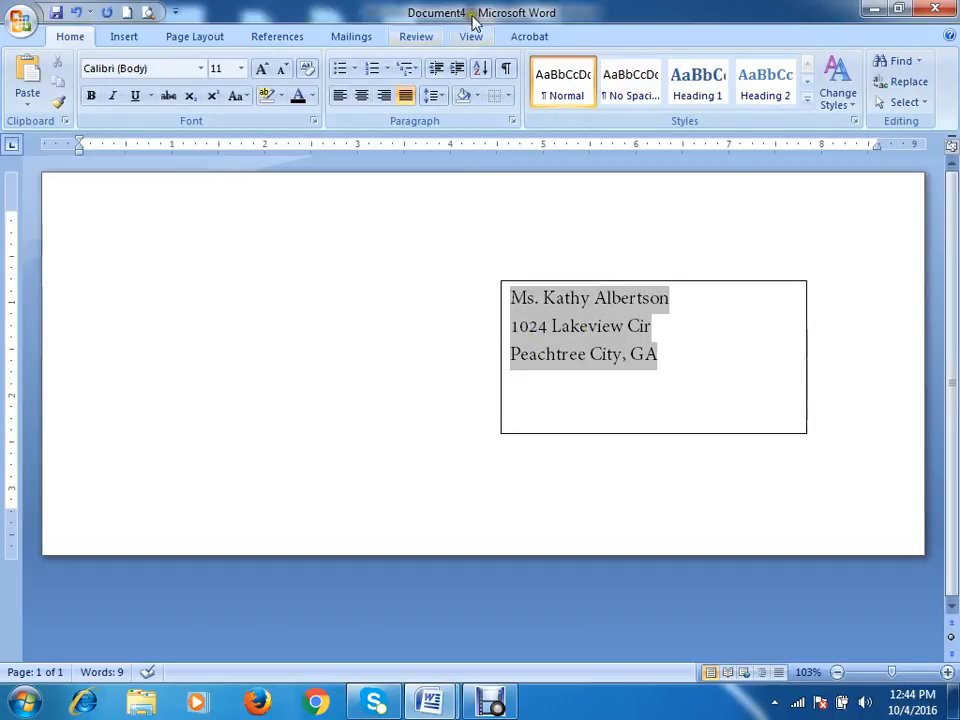
{"action": "left_click", "coordinate": [124, 38]}
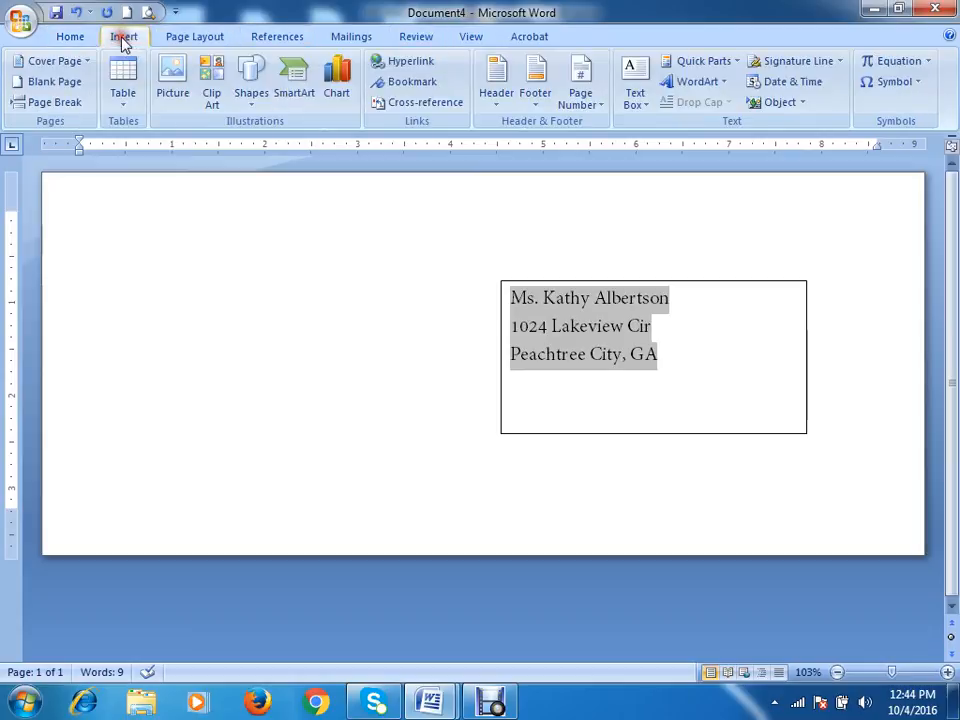
{"action": "left_click", "coordinate": [351, 38]}
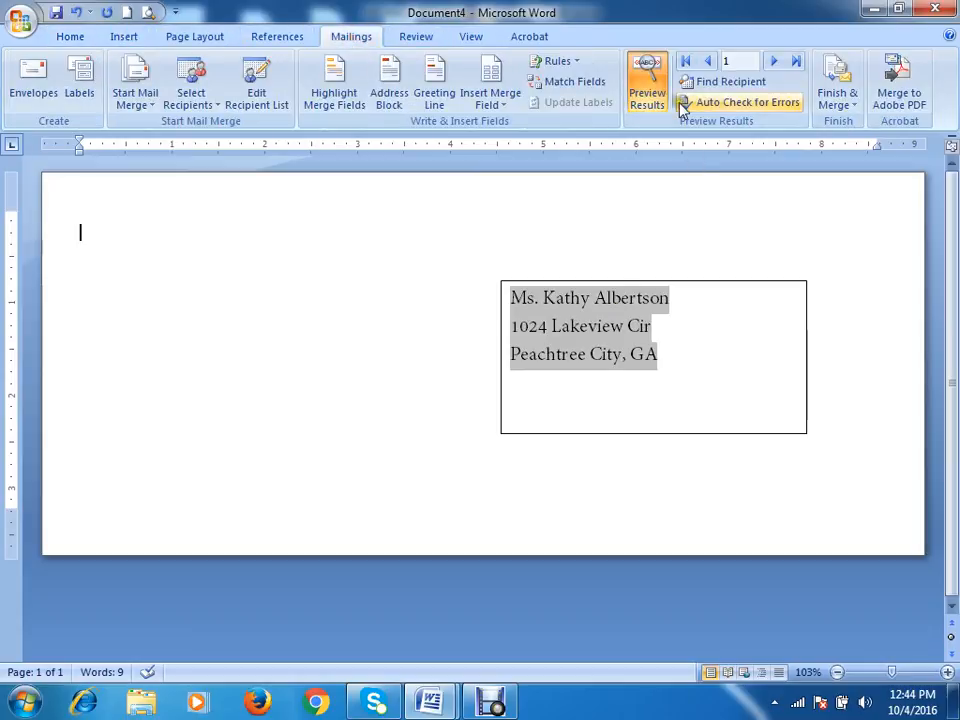
Step: Turn off the results preview and examine the record range options for printing the merged envelopes, closing them without printing
{"action": "left_click", "coordinate": [645, 75]}
{"action": "left_click", "coordinate": [527, 244]}
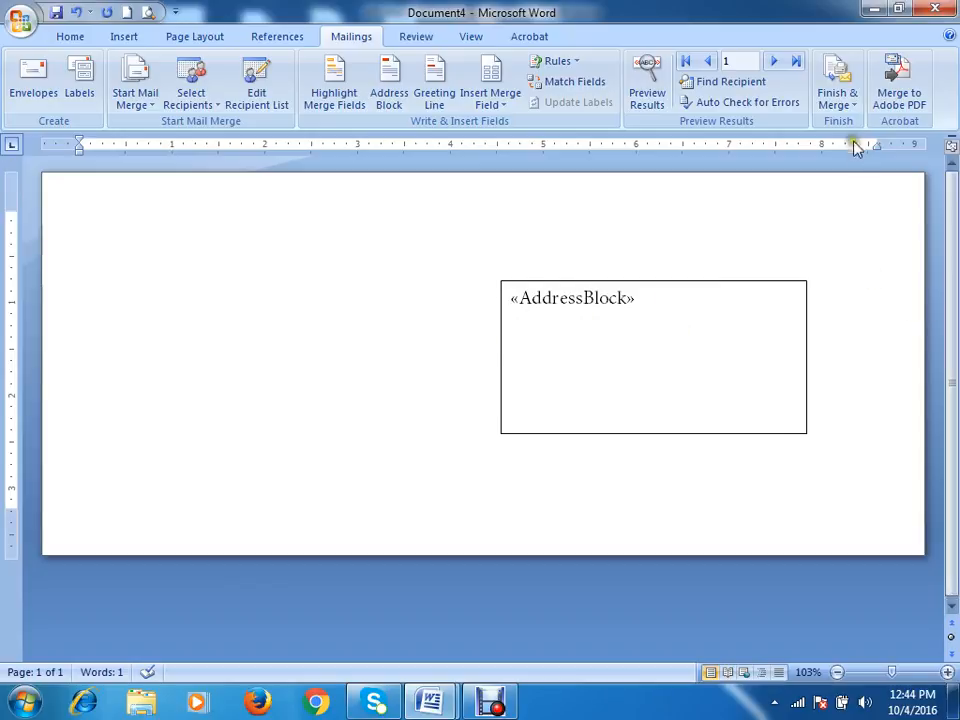
{"action": "left_click", "coordinate": [850, 103]}
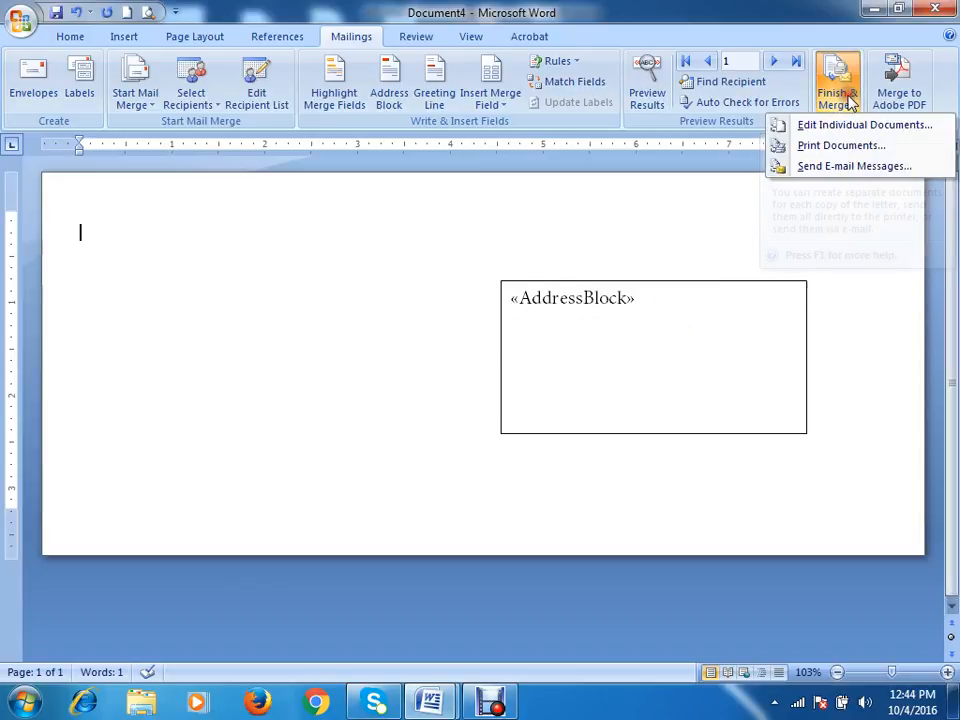
{"action": "left_click", "coordinate": [817, 152]}
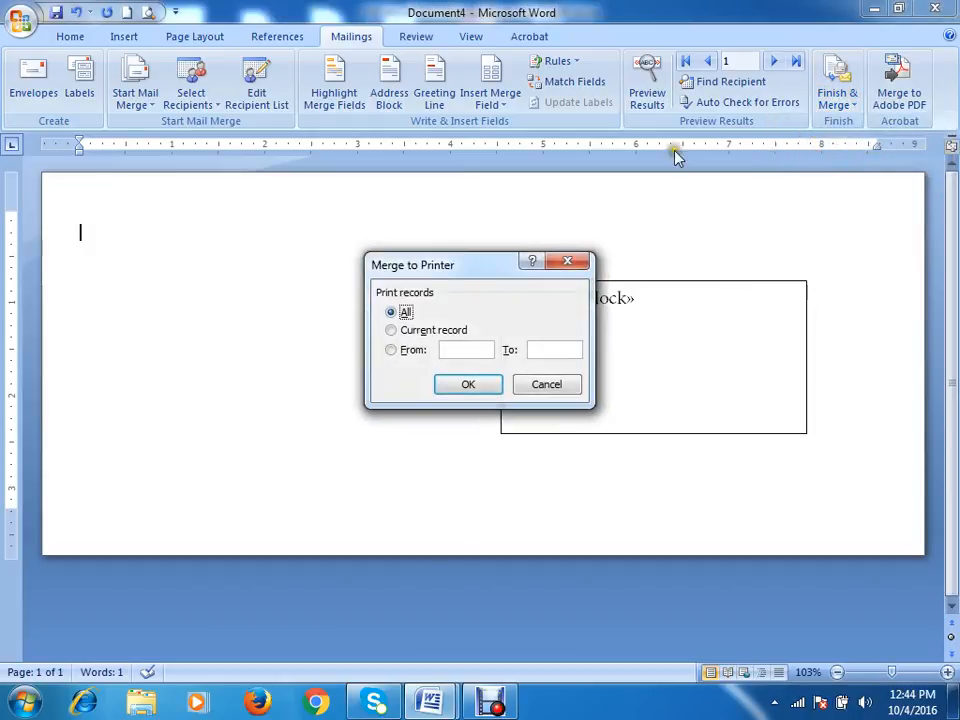
{"action": "left_click_drag", "start_coordinate": [435, 268], "coordinate": [445, 198]}
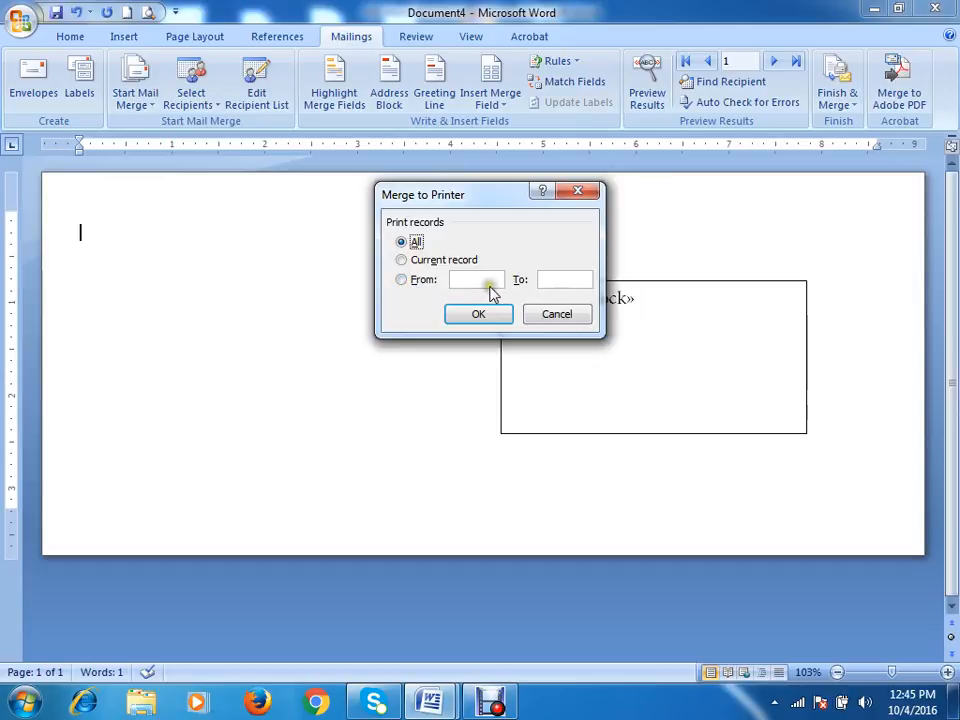
{"action": "left_click", "coordinate": [544, 279]}
{"action": "left_click", "coordinate": [480, 279]}
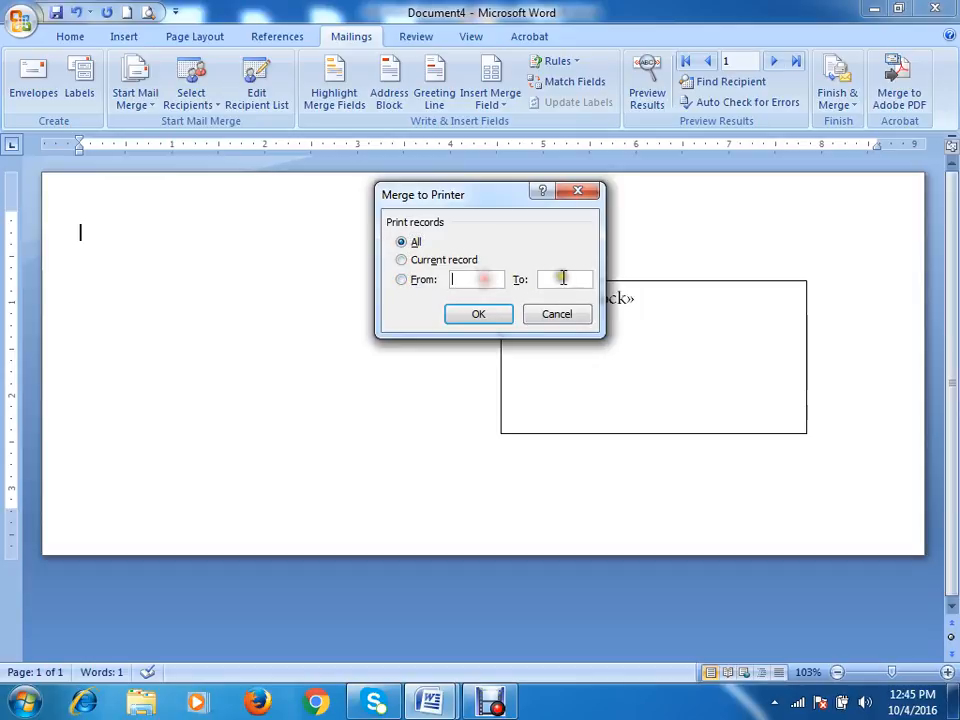
{"action": "left_click", "coordinate": [562, 279]}
{"action": "left_click", "coordinate": [488, 279]}
{"action": "left_click", "coordinate": [476, 279]}
{"action": "left_click", "coordinate": [561, 279]}
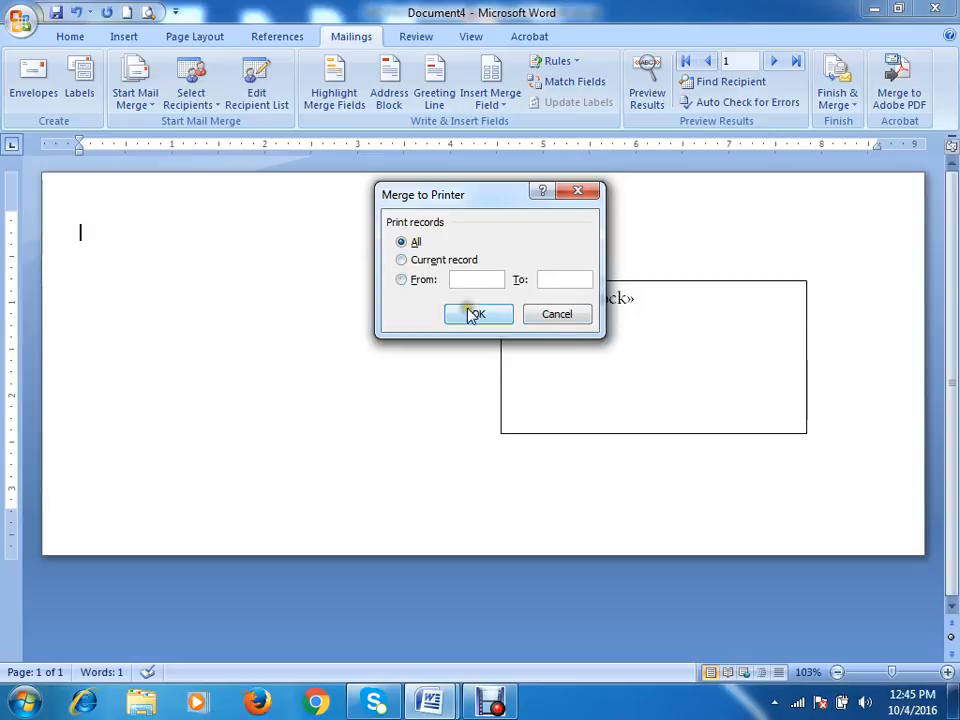
{"action": "left_click", "coordinate": [557, 316]}
Step: Preview the merge results on the envelope again and advance to the third recipient
{"action": "left_click", "coordinate": [646, 85]}
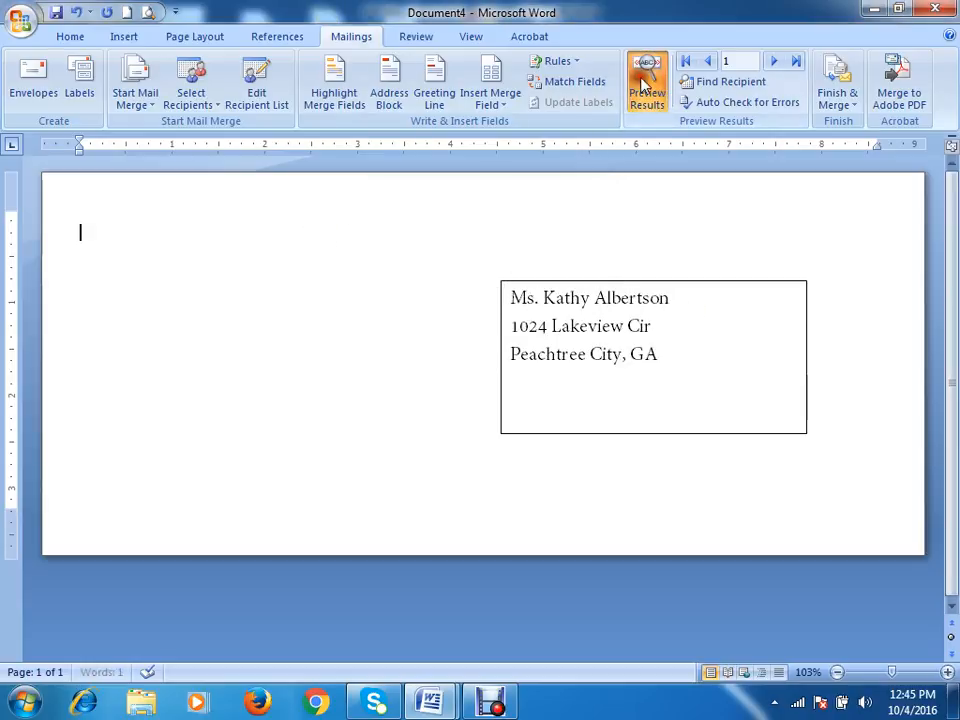
{"action": "left_click", "coordinate": [773, 61]}
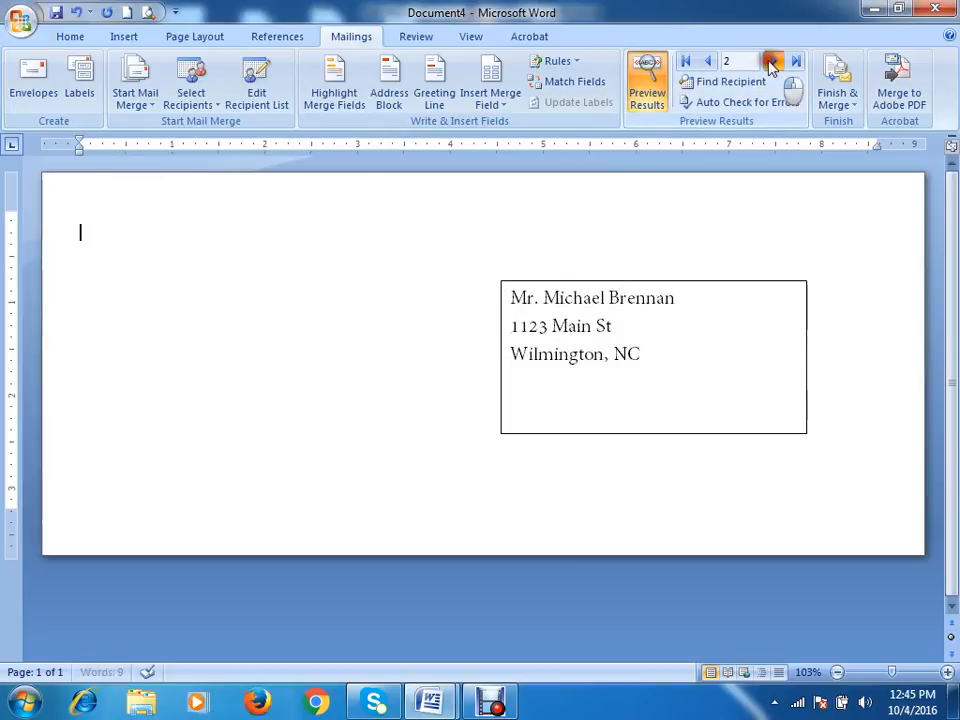
{"action": "left_click", "coordinate": [773, 61]}
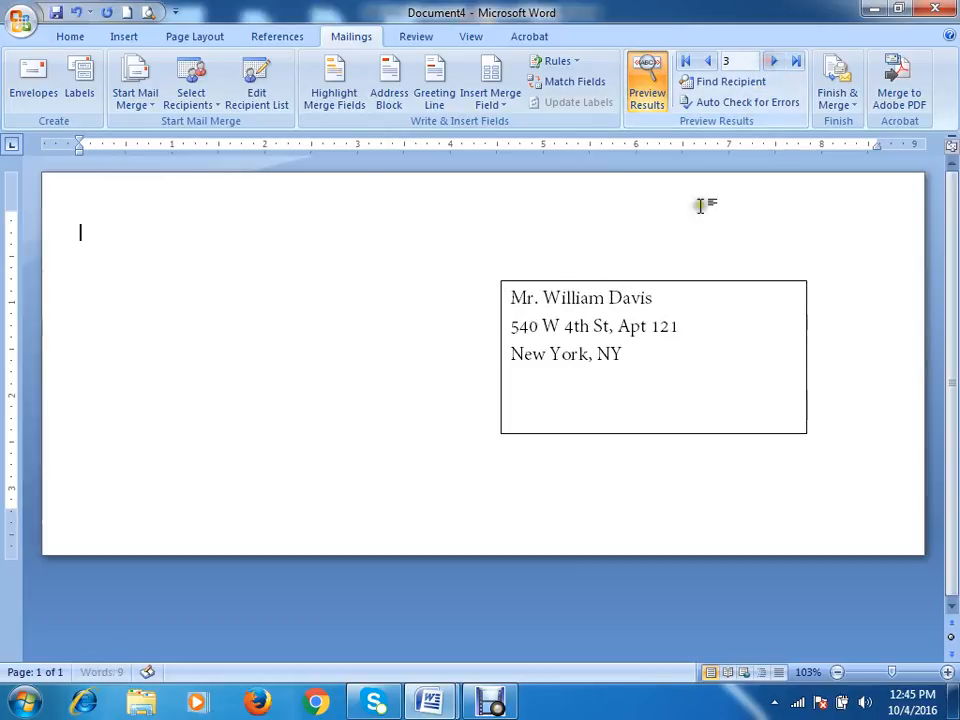
Step: Try the Current record and From/To choices for printing the merged envelopes, and cancel without printing
{"action": "left_click", "coordinate": [836, 92]}
{"action": "left_click", "coordinate": [836, 146]}
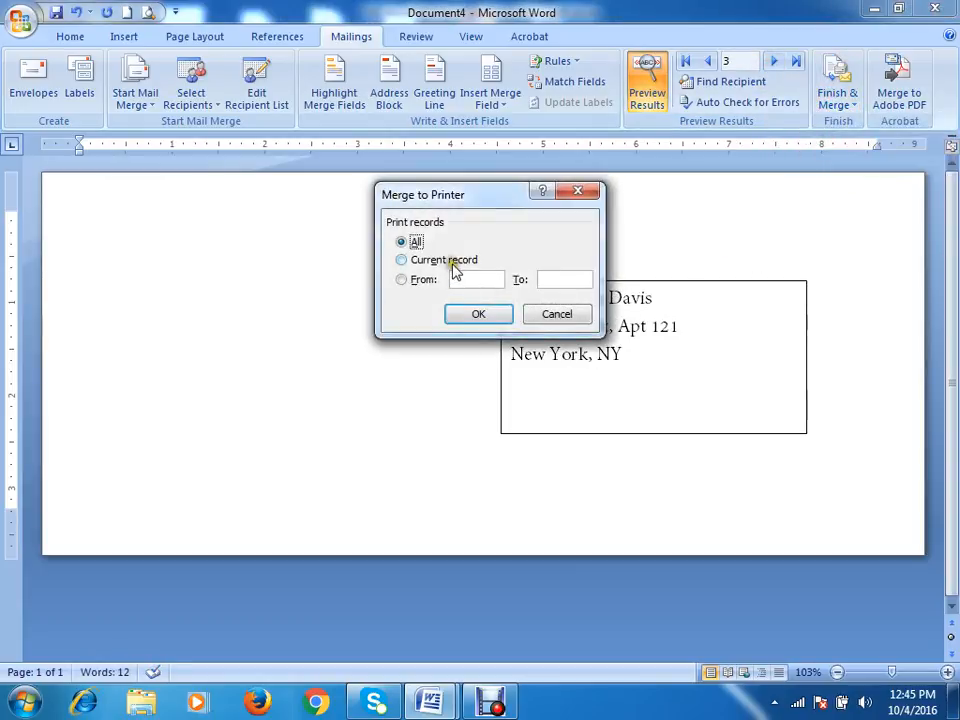
{"action": "left_click", "coordinate": [450, 260]}
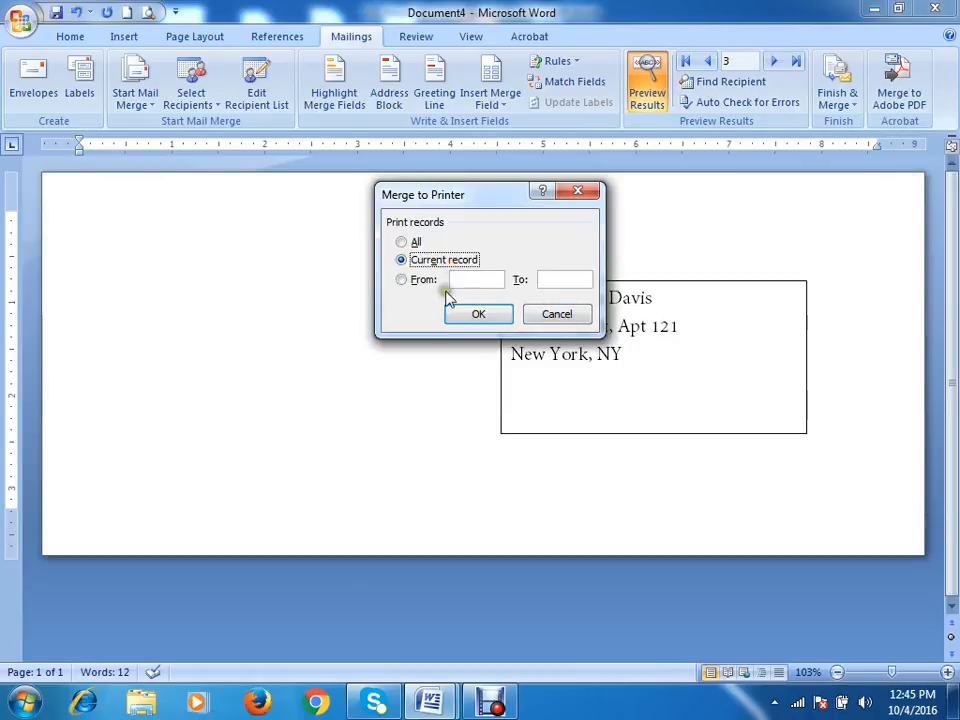
{"action": "left_click", "coordinate": [403, 281]}
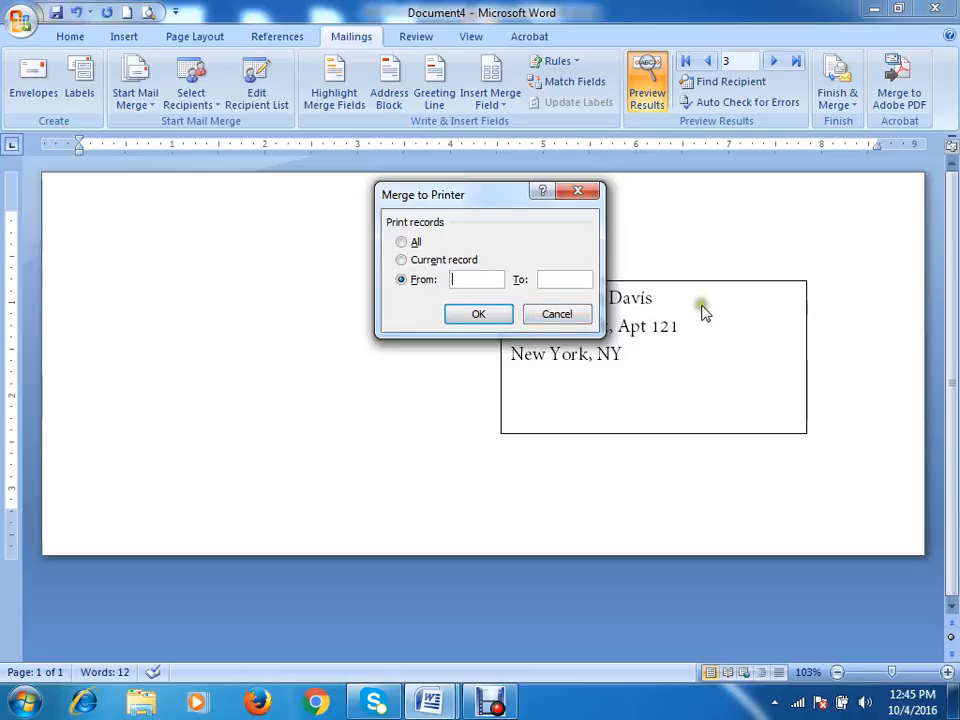
{"action": "left_click", "coordinate": [560, 316]}
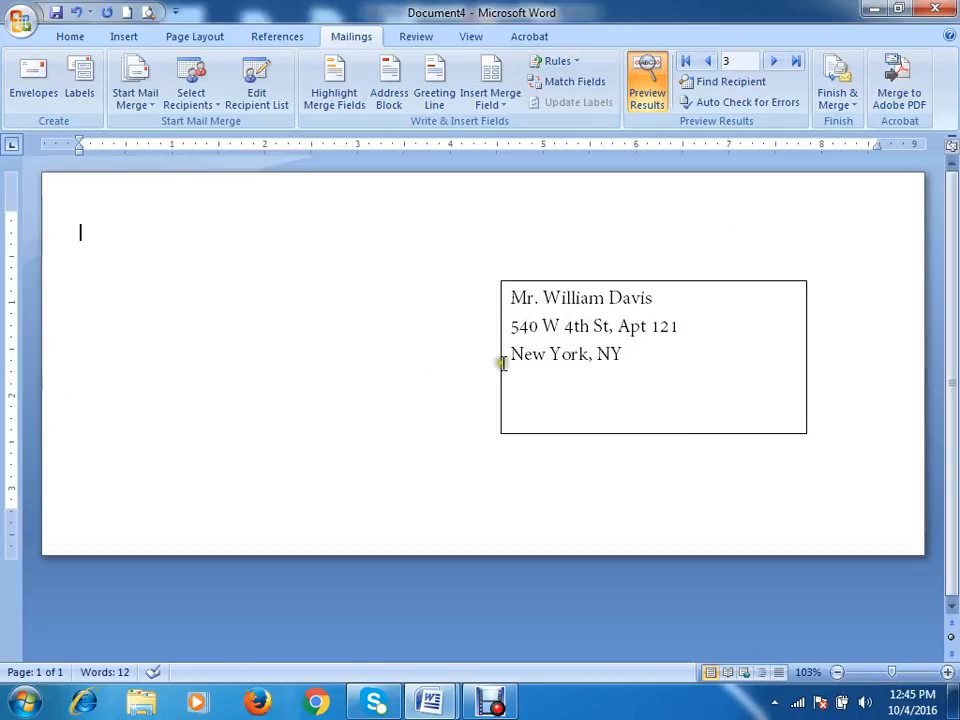
Step: Remove the outline from the address text box on the envelope and deselect the box
{"action": "left_click", "coordinate": [619, 285]}
{"action": "key", "text": "ctrl+a"}
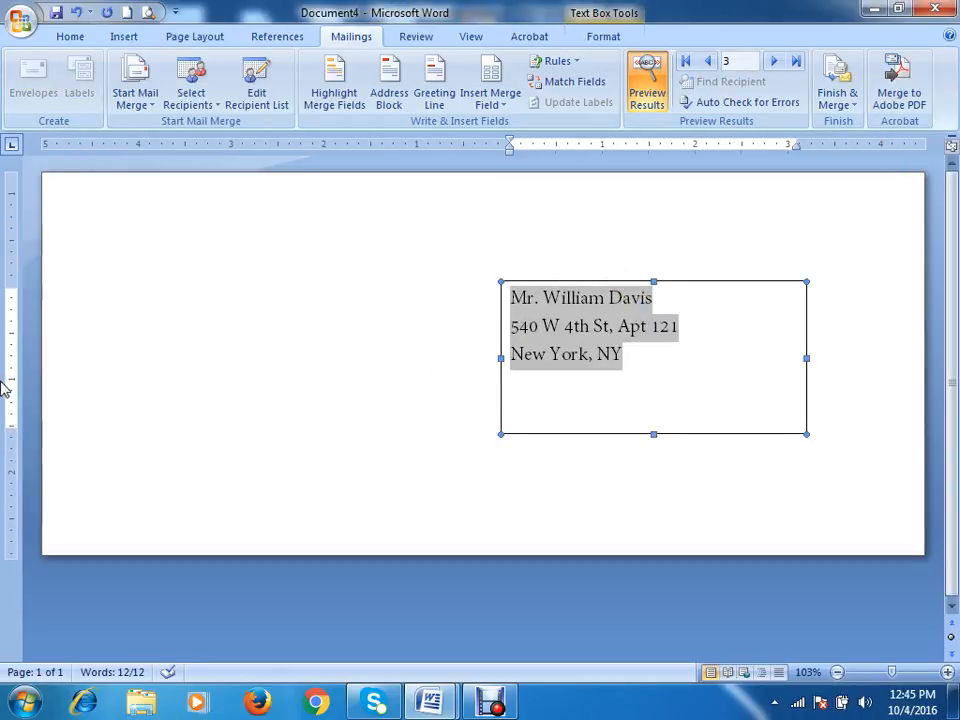
{"action": "left_click", "coordinate": [811, 307]}
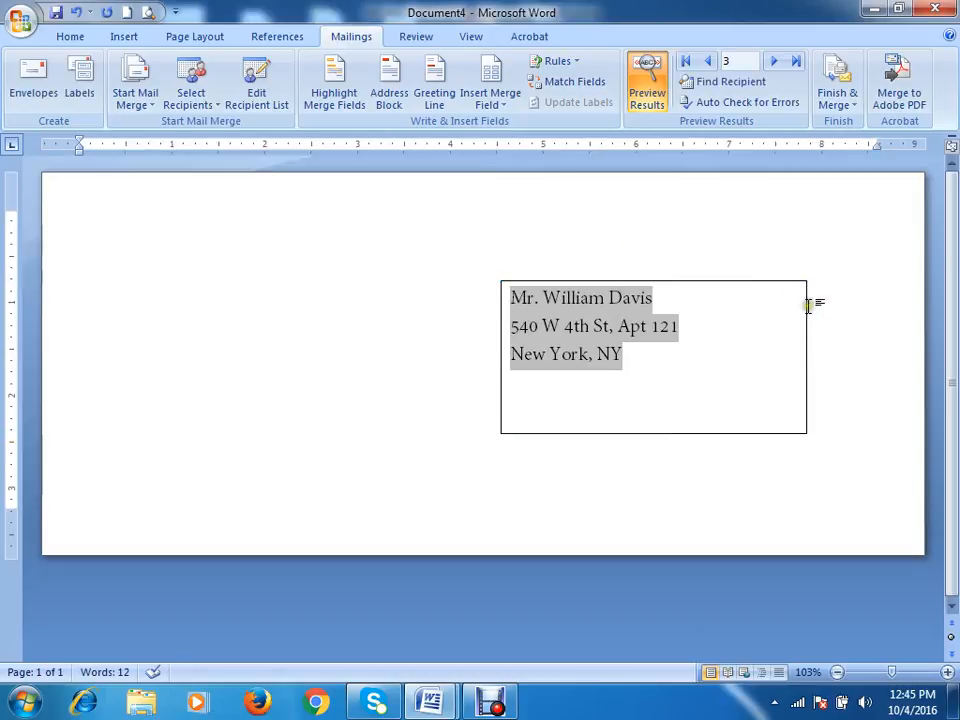
{"action": "left_click", "coordinate": [808, 305]}
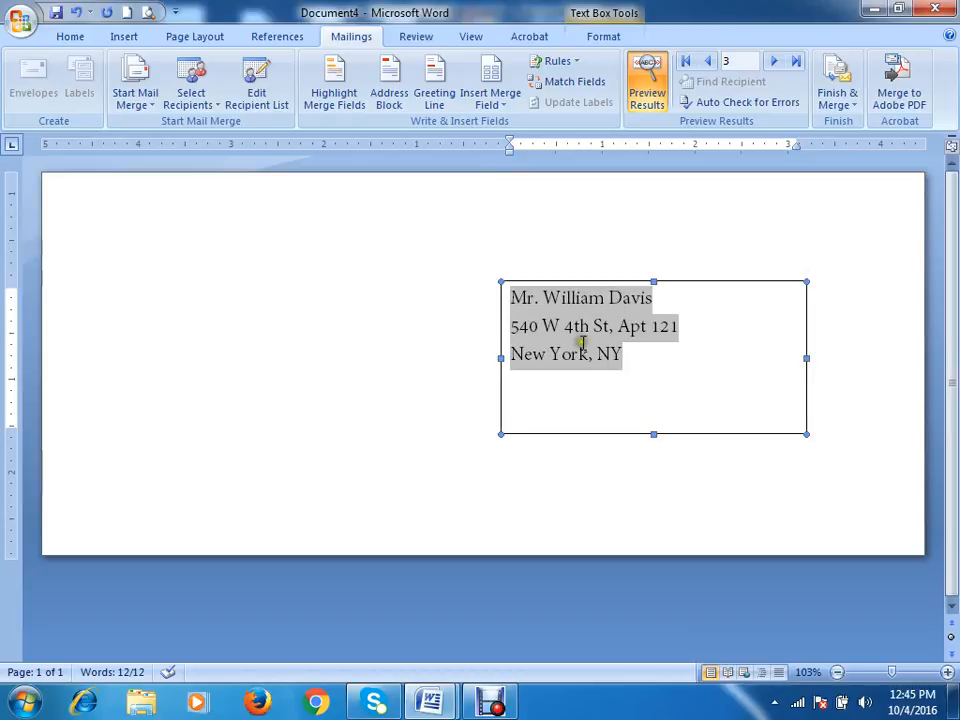
{"action": "left_click", "coordinate": [597, 15]}
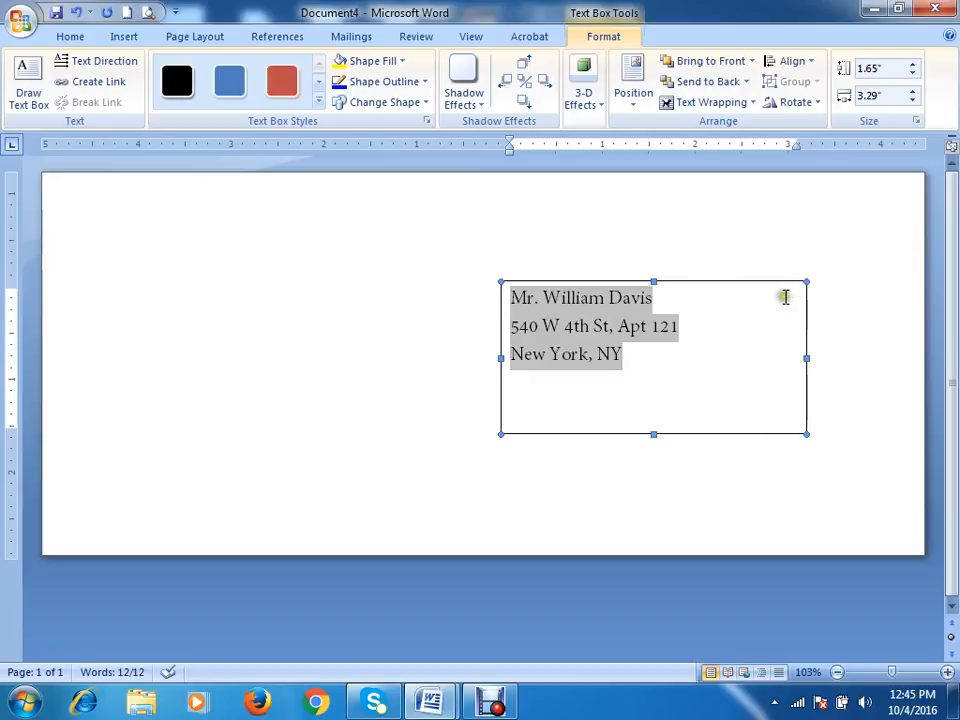
{"action": "left_click", "coordinate": [420, 84]}
{"action": "left_click", "coordinate": [370, 277]}
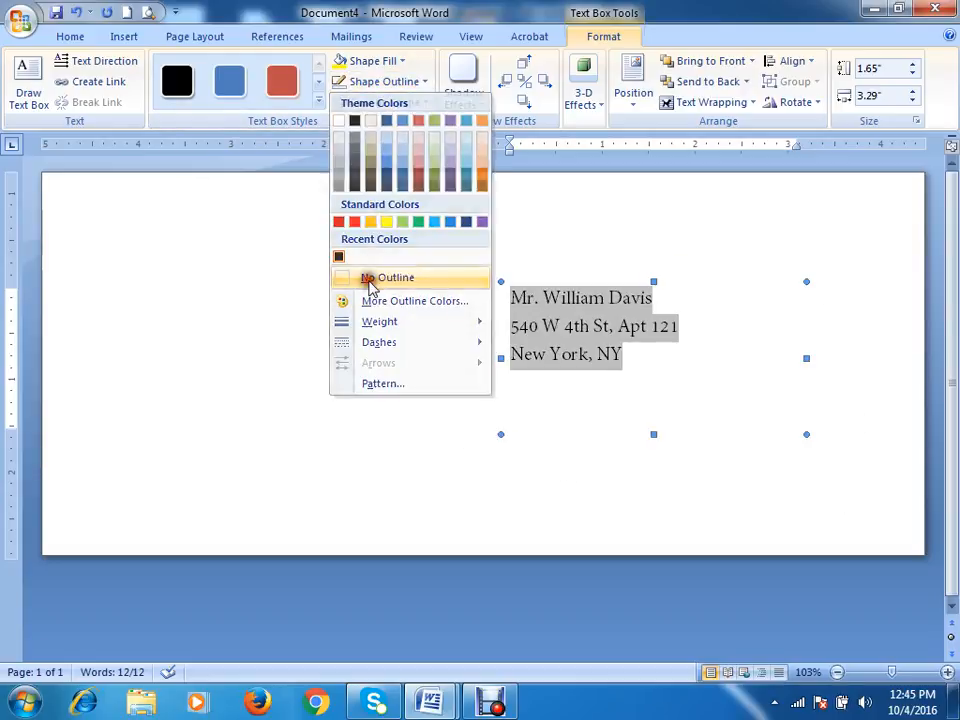
{"action": "left_click", "coordinate": [908, 411]}
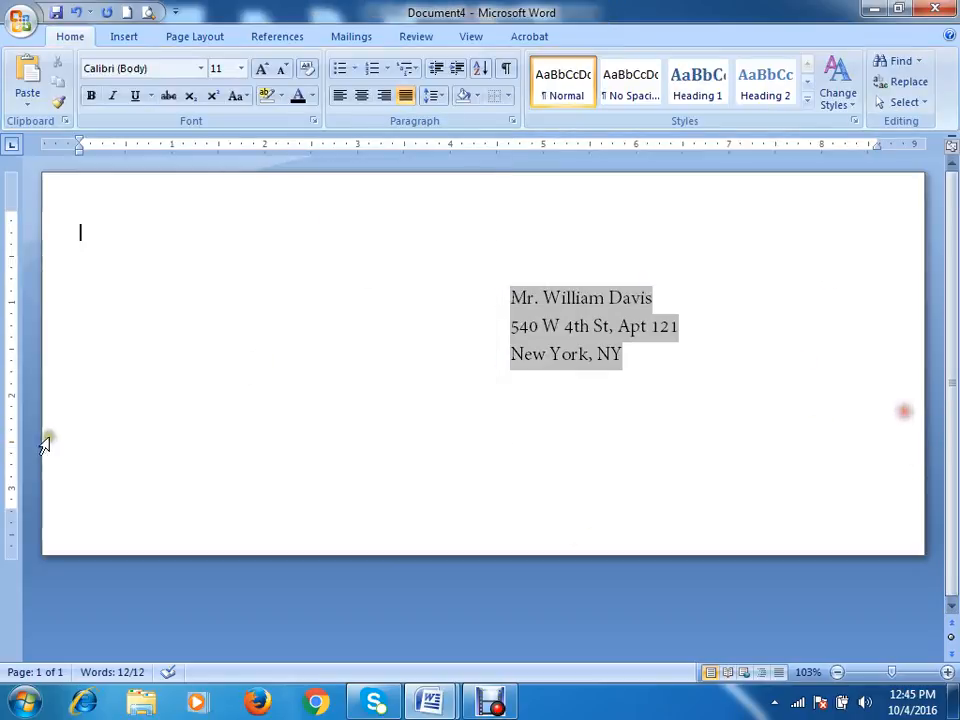
{"action": "left_click", "coordinate": [738, 335]}
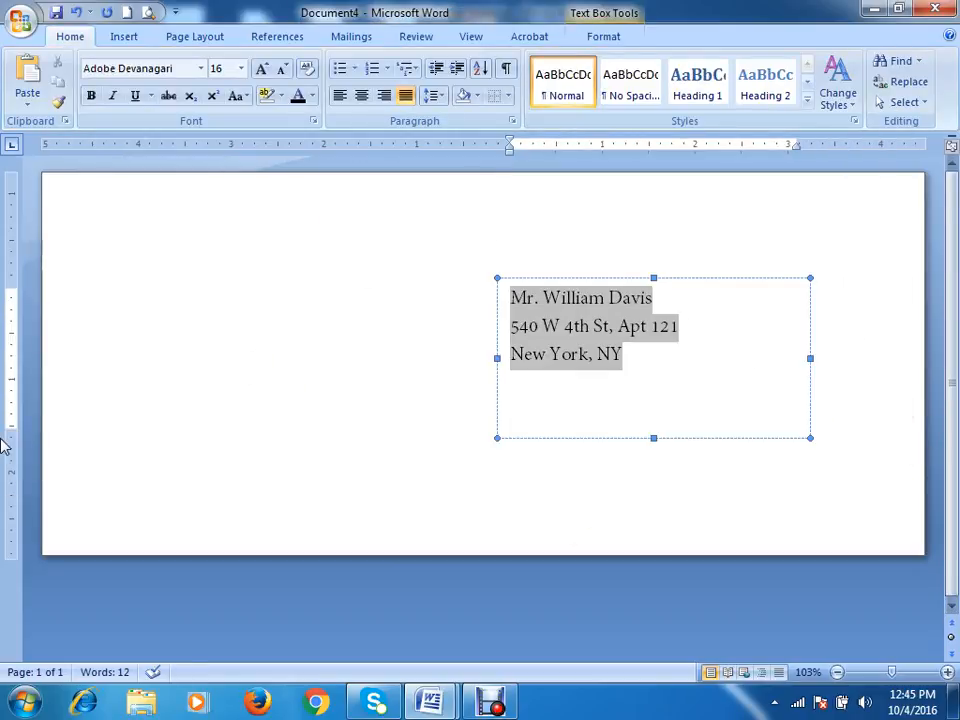
{"action": "left_click", "coordinate": [415, 330]}
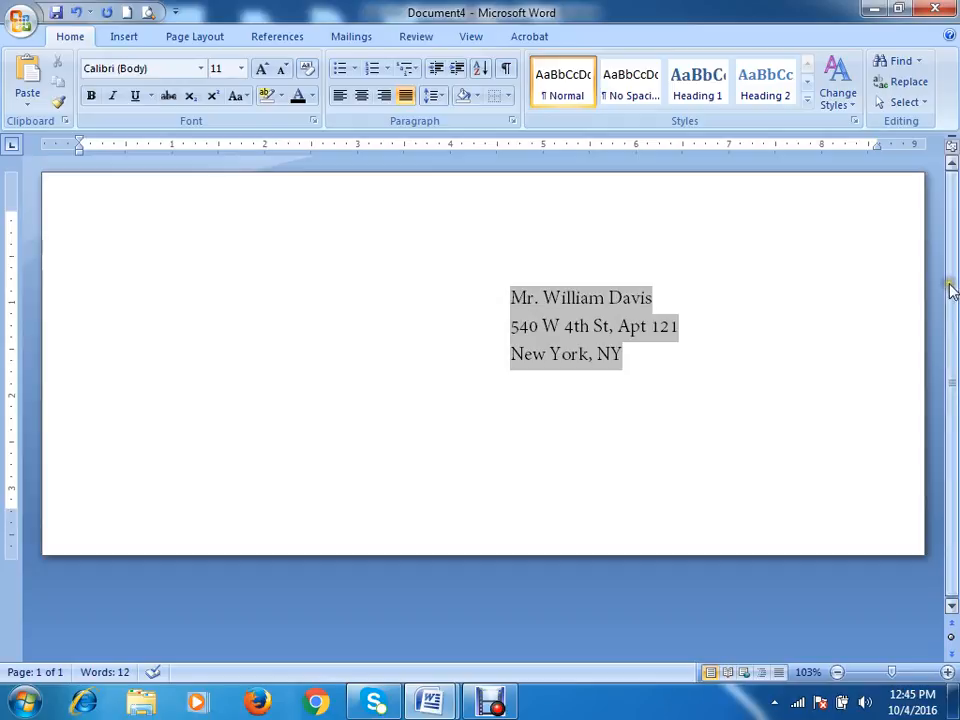
Step: Create a new blank document and start a Letters mail merge in it
{"action": "left_click", "coordinate": [22, 22]}
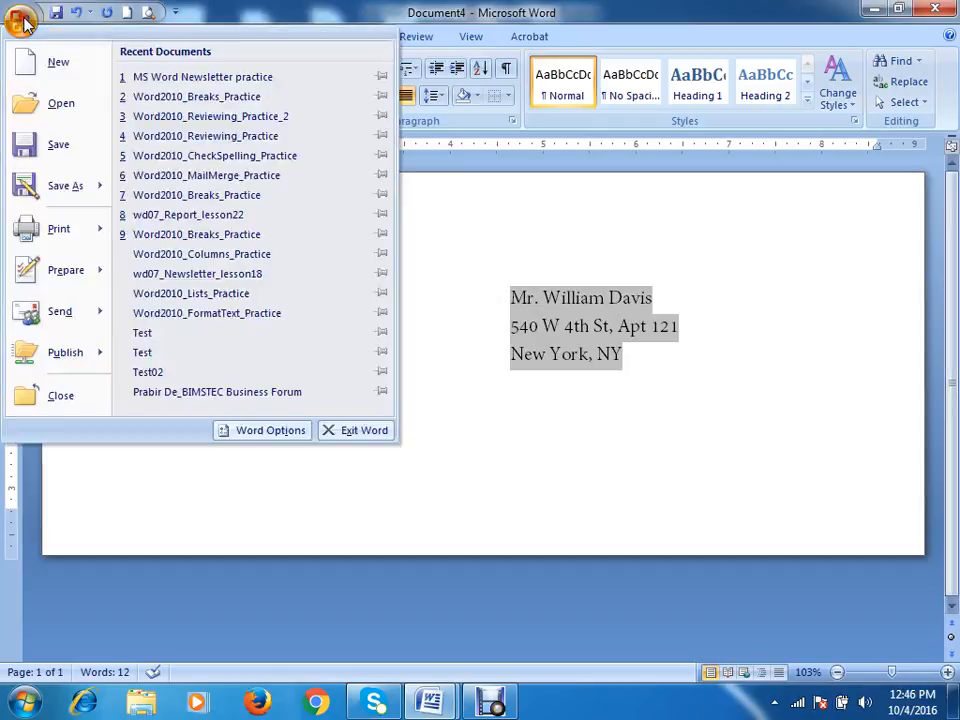
{"action": "left_click", "coordinate": [58, 66]}
{"action": "left_click", "coordinate": [843, 603]}
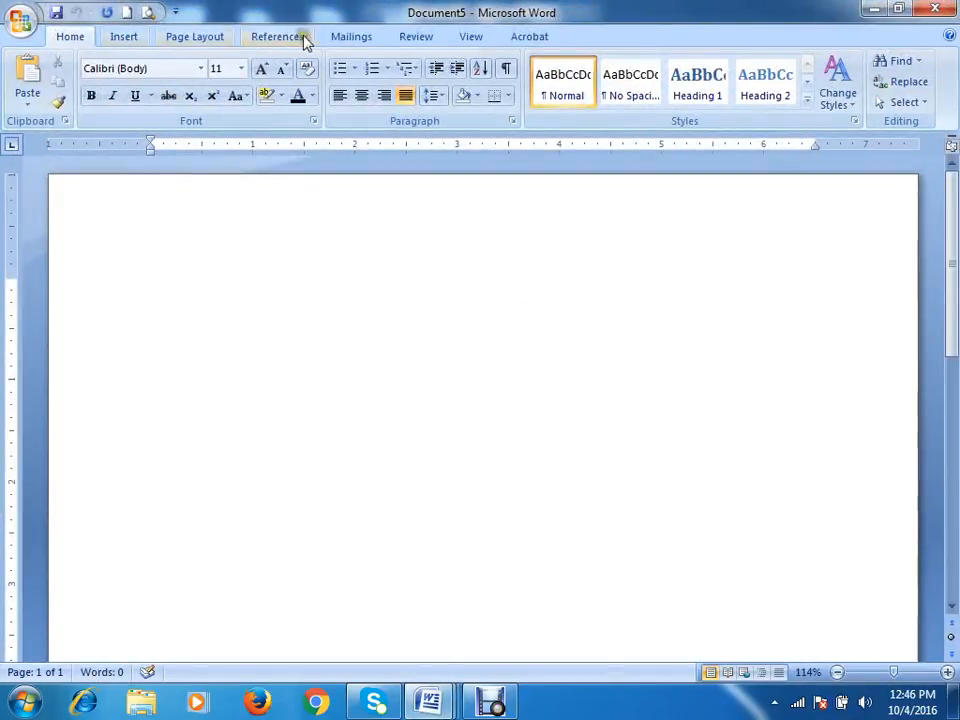
{"action": "left_click", "coordinate": [343, 39]}
{"action": "left_click", "coordinate": [141, 100]}
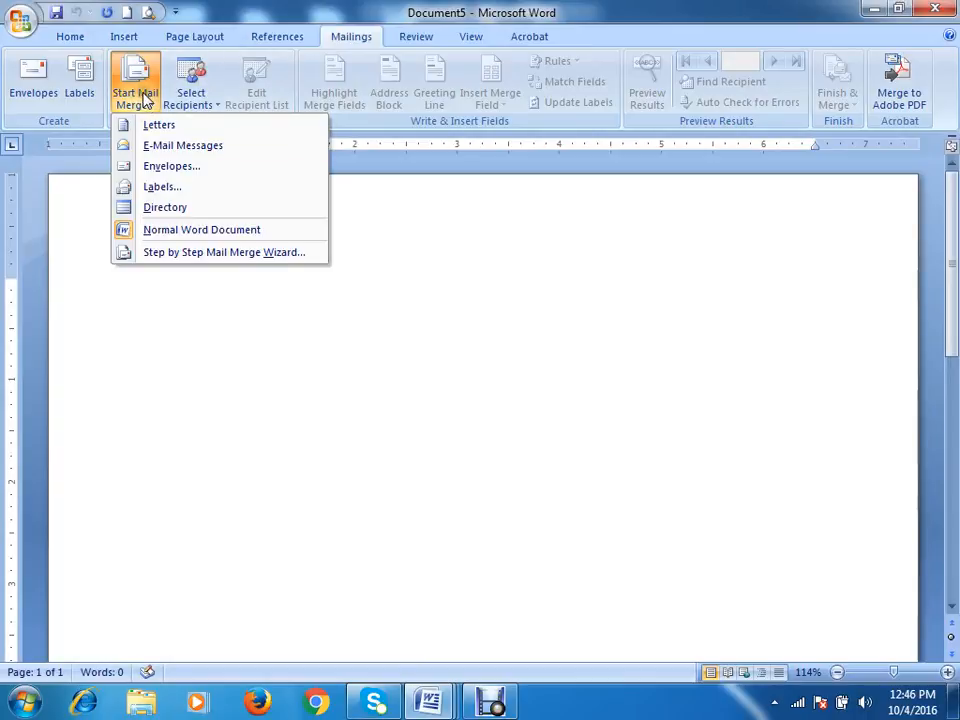
{"action": "left_click", "coordinate": [157, 127]}
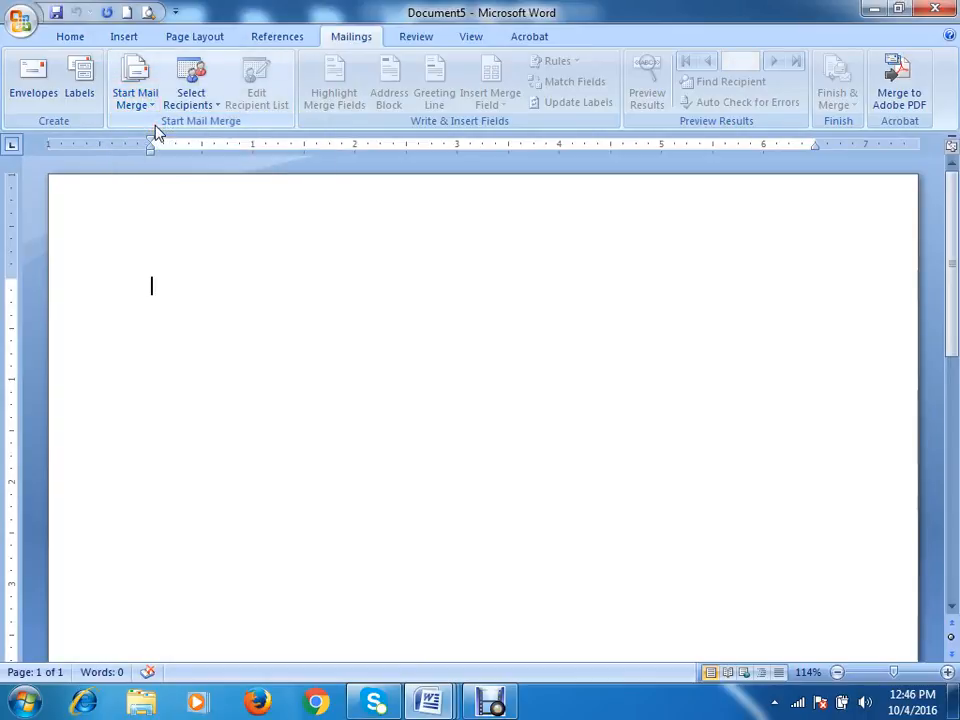
Step: Try to use the existing list Word2010_MailMerge_Recipients from the MS Word Tutorials folder as the letter's recipients
{"action": "left_click", "coordinate": [195, 98]}
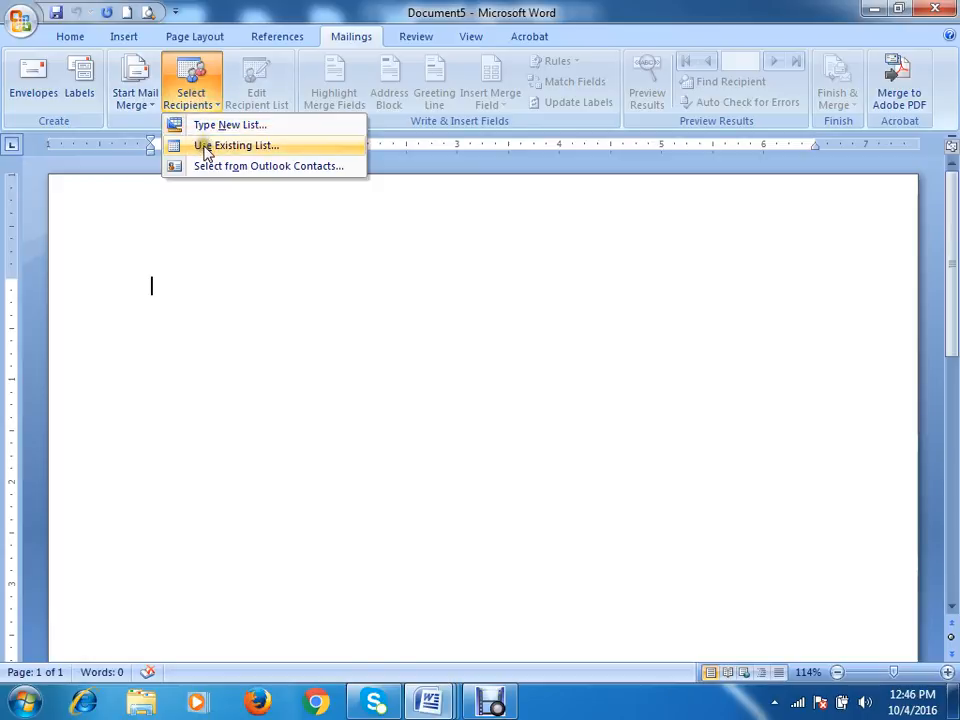
{"action": "left_click", "coordinate": [219, 151]}
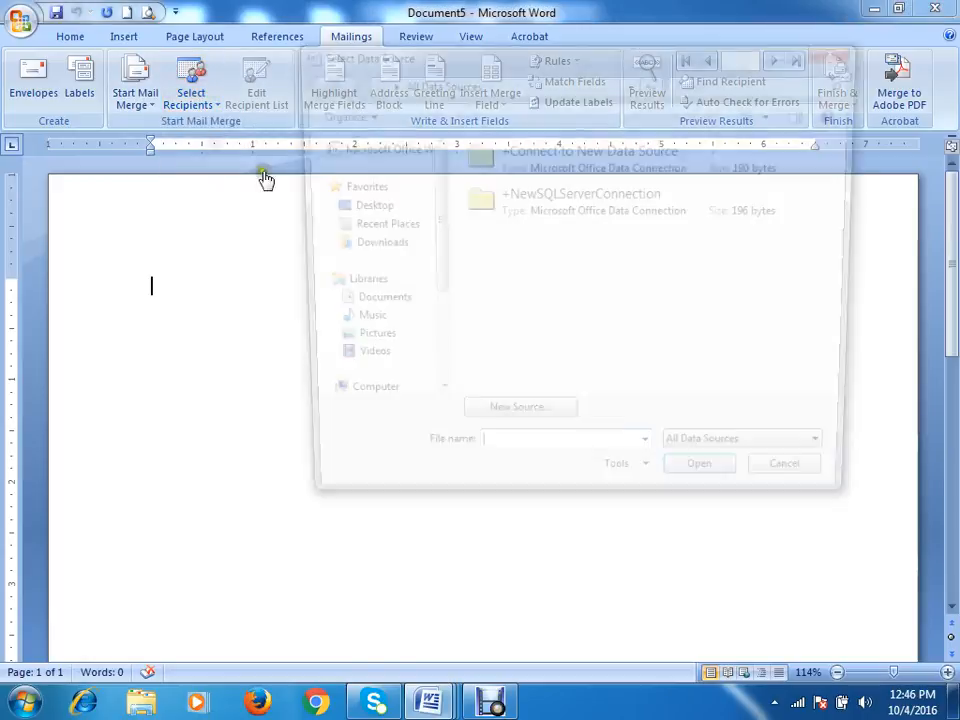
{"action": "left_click_drag", "start_coordinate": [430, 278], "coordinate": [426, 336]}
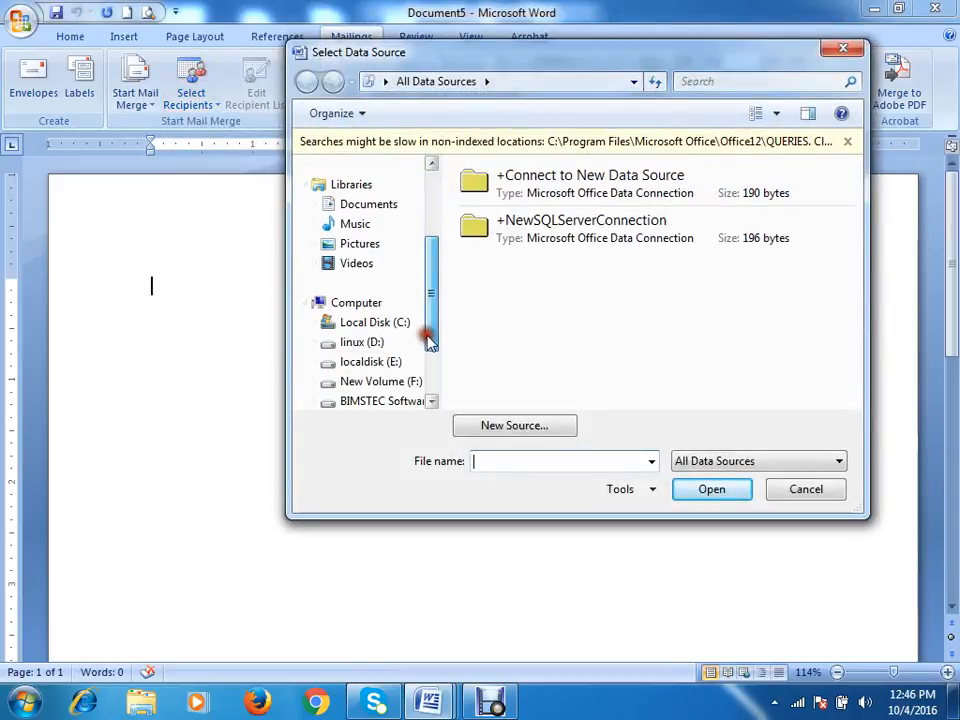
{"action": "left_click", "coordinate": [369, 402]}
{"action": "double_click", "coordinate": [524, 190]}
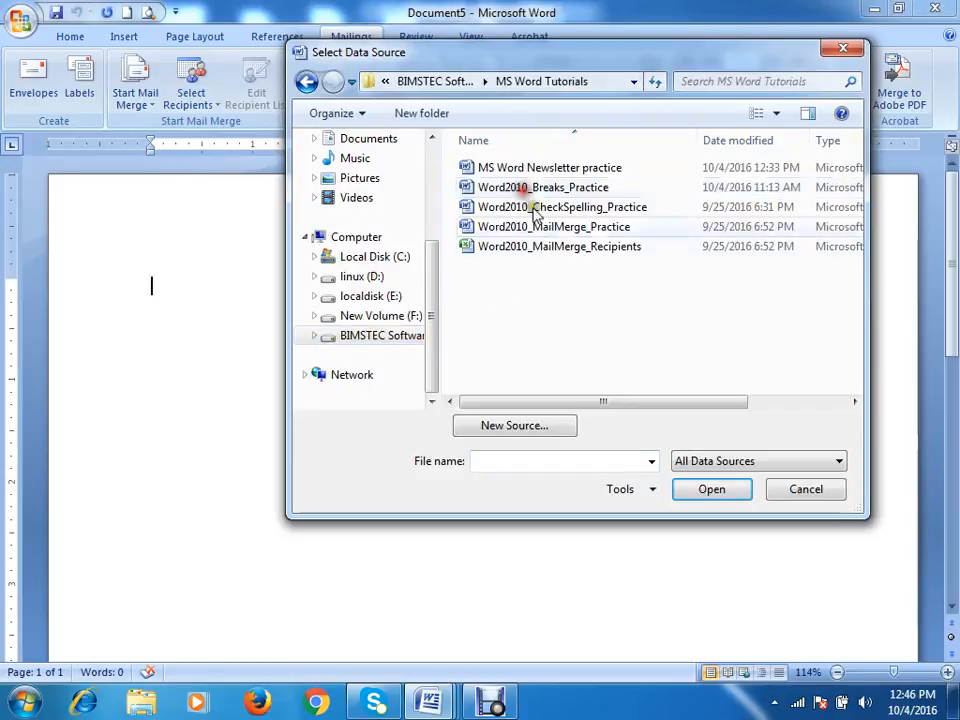
{"action": "double_click", "coordinate": [536, 247]}
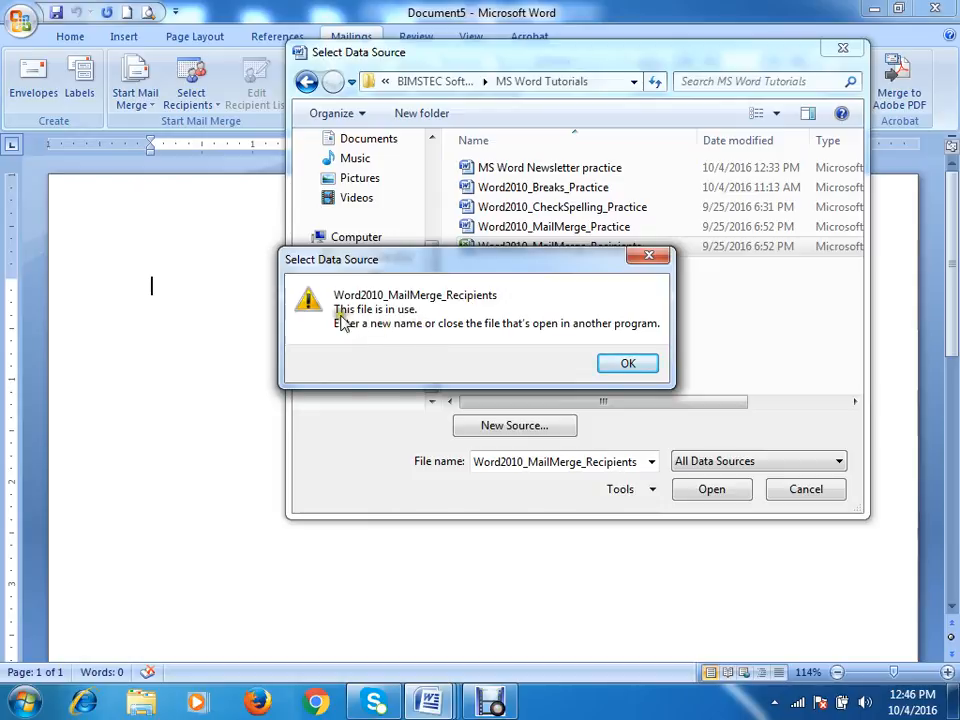
{"action": "left_click", "coordinate": [650, 364]}
{"action": "left_click", "coordinate": [810, 490]}
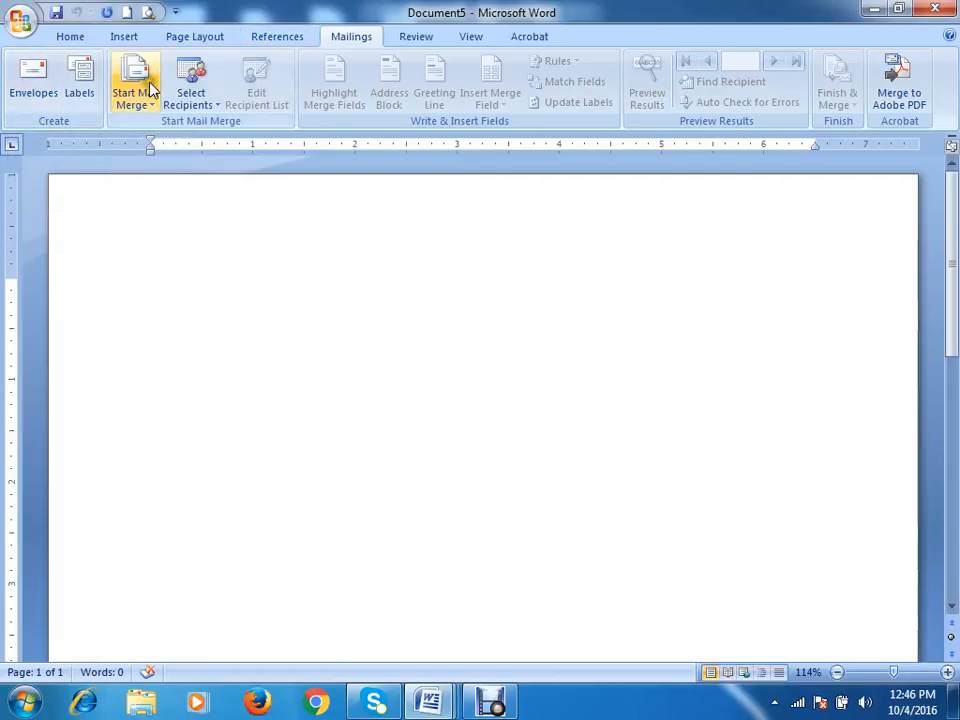
{"action": "left_click", "coordinate": [178, 95]}
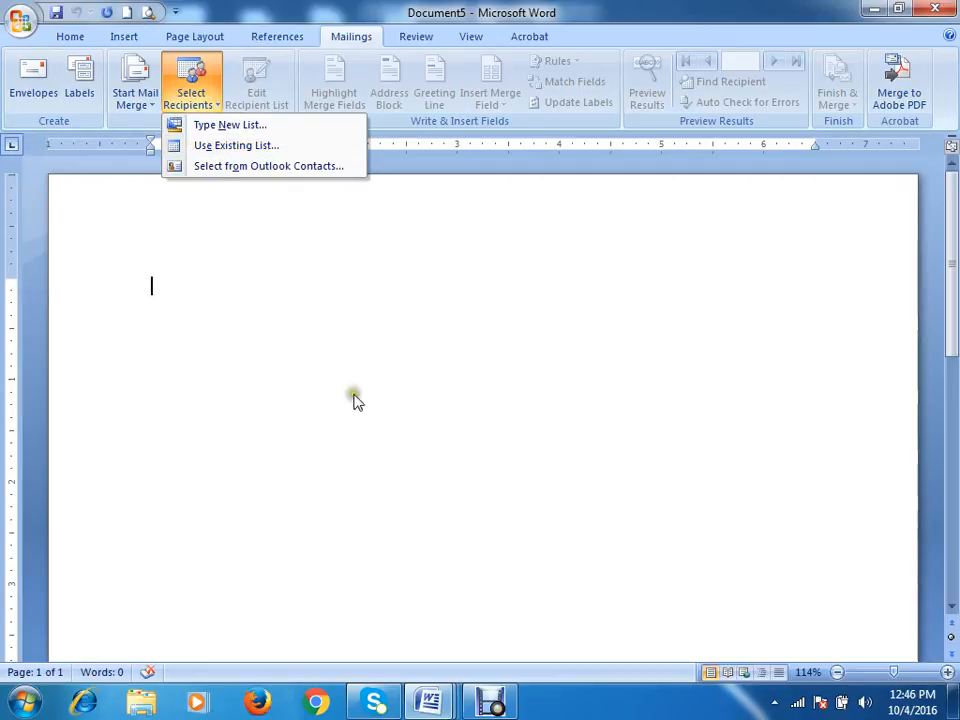
{"action": "left_click", "coordinate": [403, 294]}
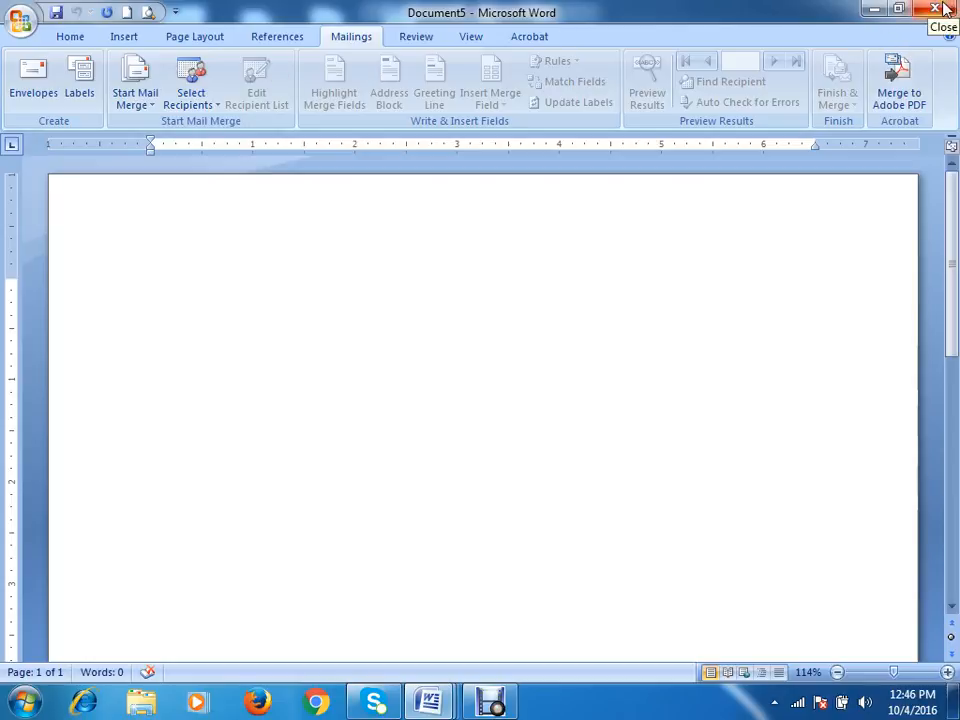
{"action": "left_click", "coordinate": [69, 38]}
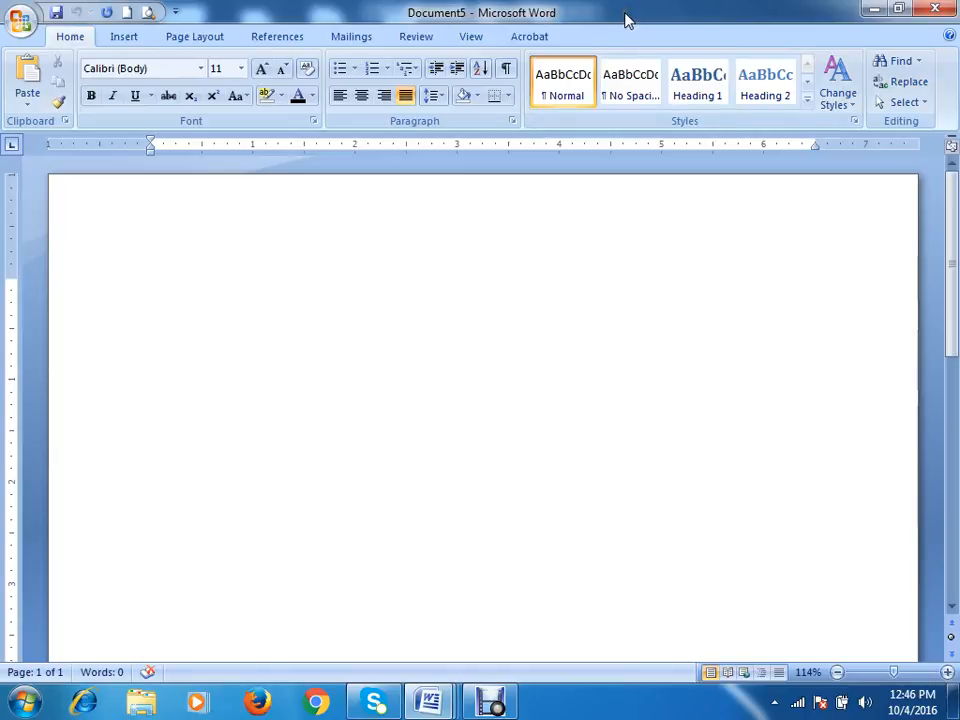
Step: Close the blank letter document and the envelope document without saving, and close the newsletter practice document
{"action": "left_click", "coordinate": [935, 8]}
{"action": "left_click", "coordinate": [478, 397]}
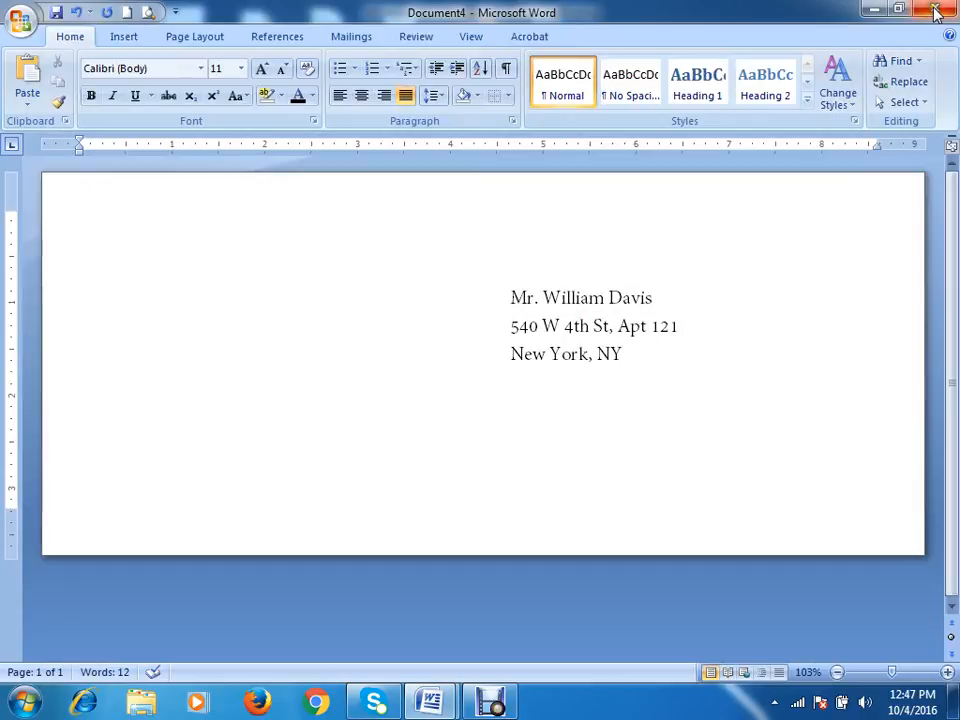
{"action": "left_click", "coordinate": [935, 8]}
{"action": "left_click", "coordinate": [497, 400]}
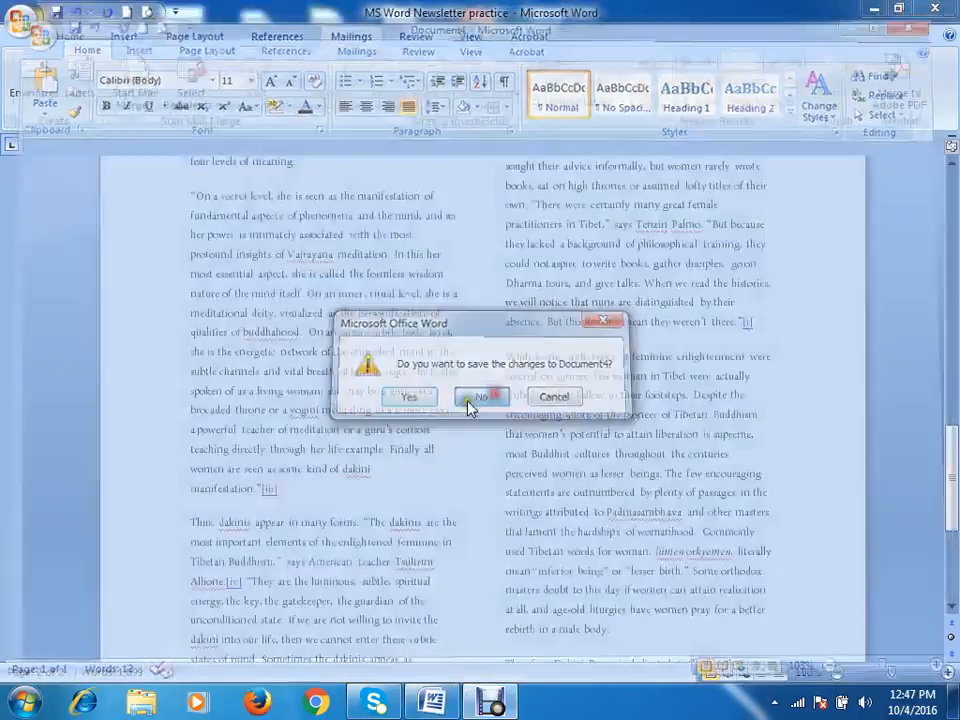
{"action": "left_click", "coordinate": [950, 7]}
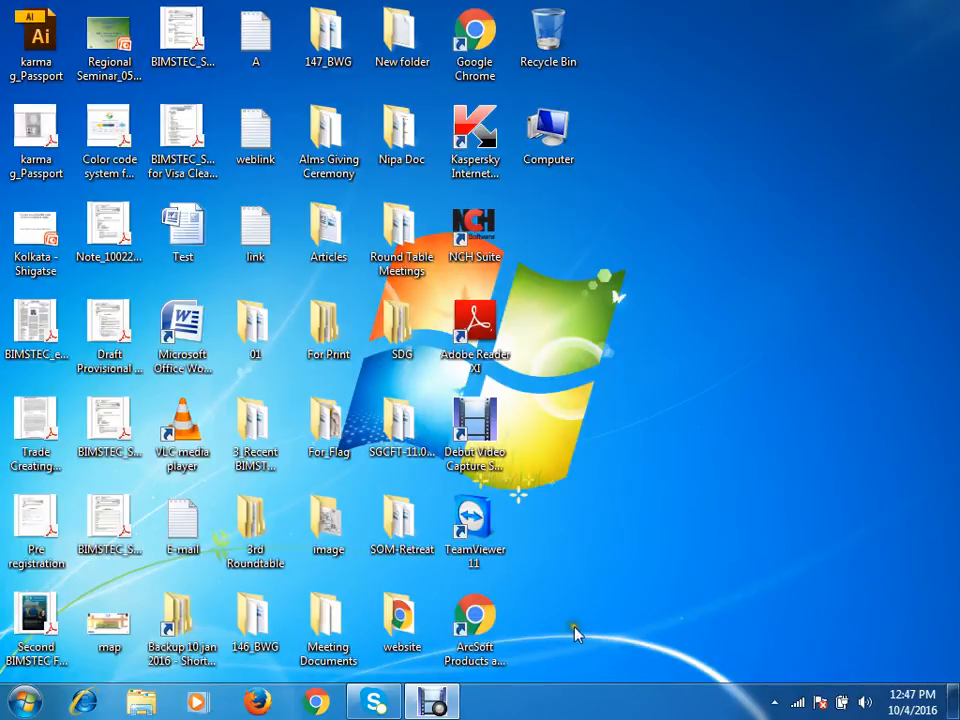
{"action": "right_click", "coordinate": [612, 119]}
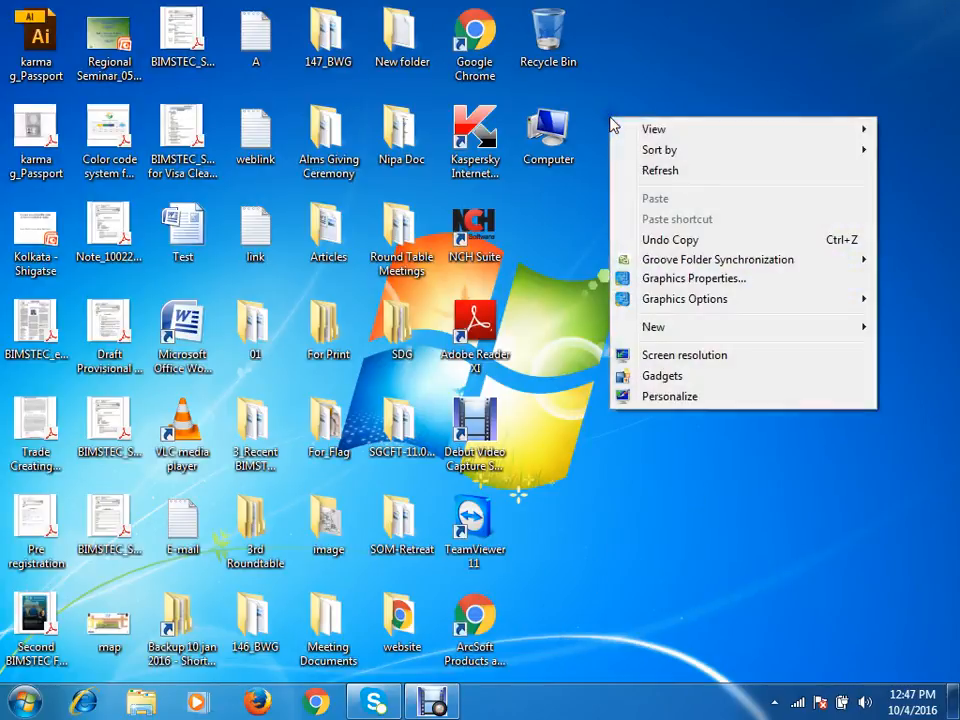
{"action": "right_click", "coordinate": [643, 169]}
{"action": "left_click", "coordinate": [681, 217]}
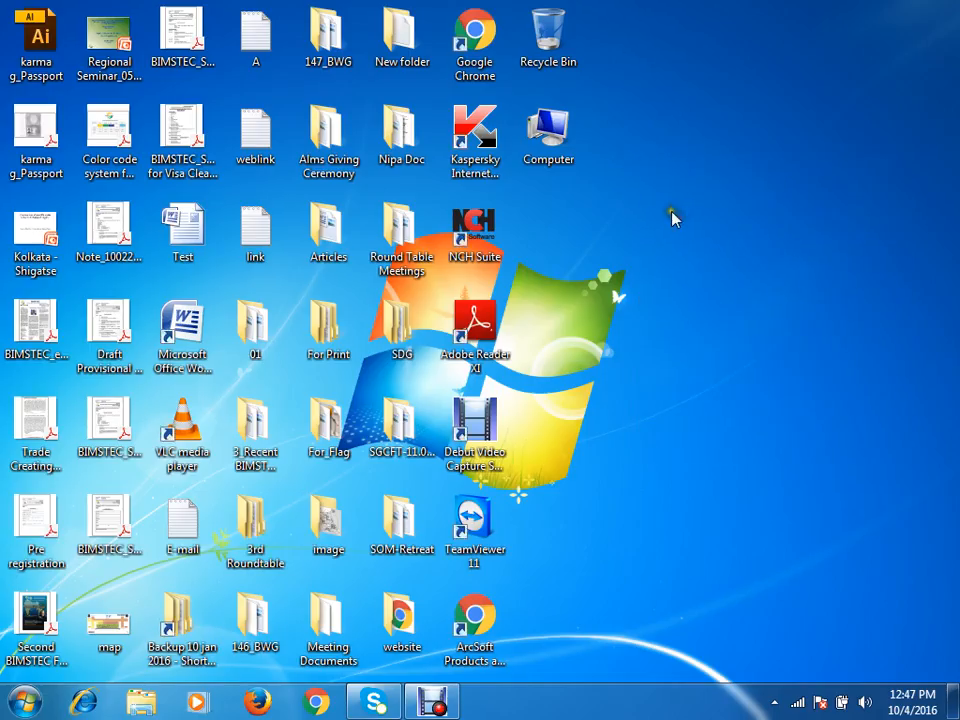
{"action": "left_click", "coordinate": [445, 706]}
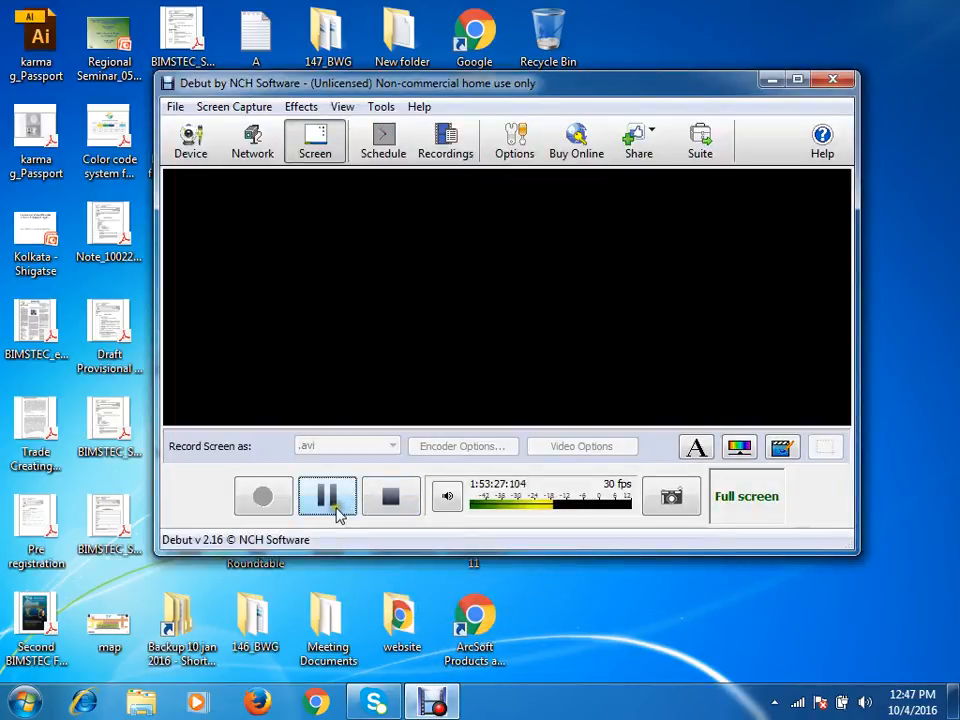